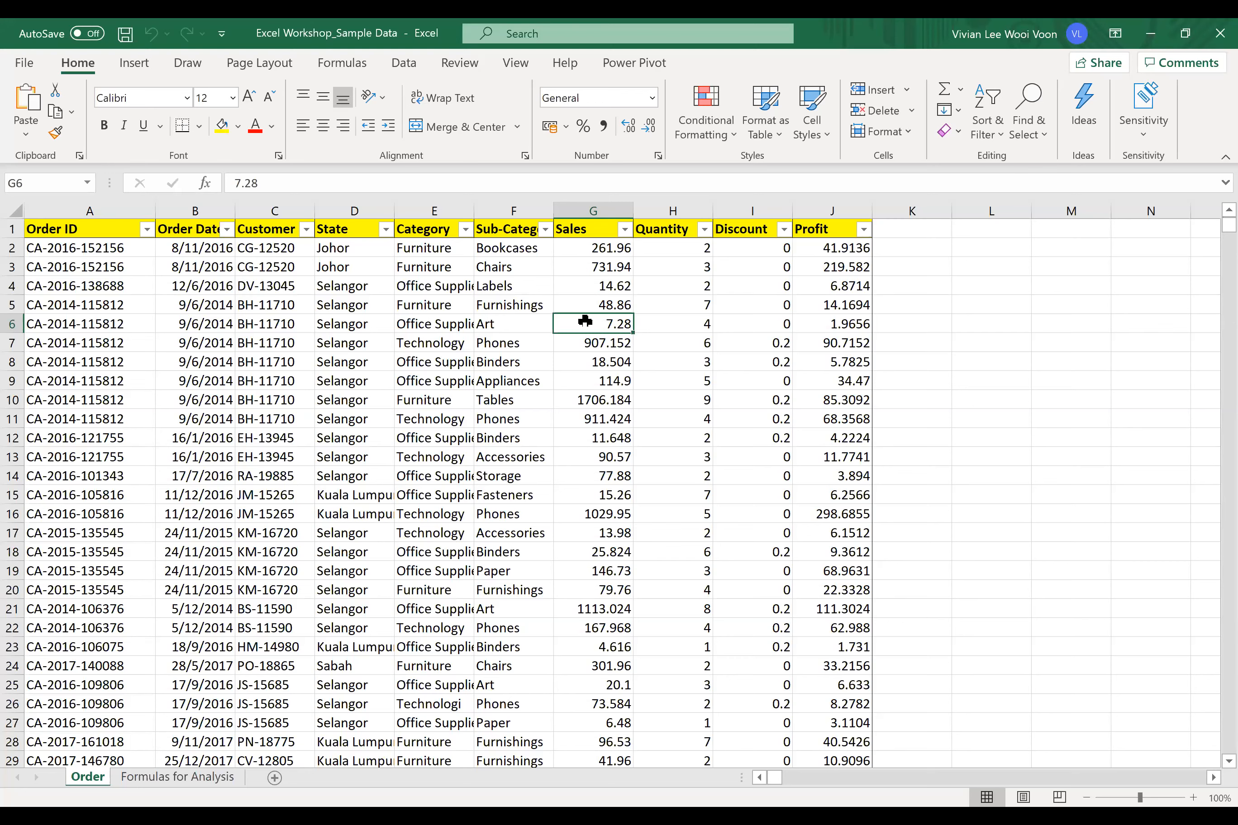
- Examine the order data's State, Category, Sub-Category, Order Date, Customer ID, Sales, Profit and Discount columns
{"action": "left_click", "coordinate": [818, 287]}
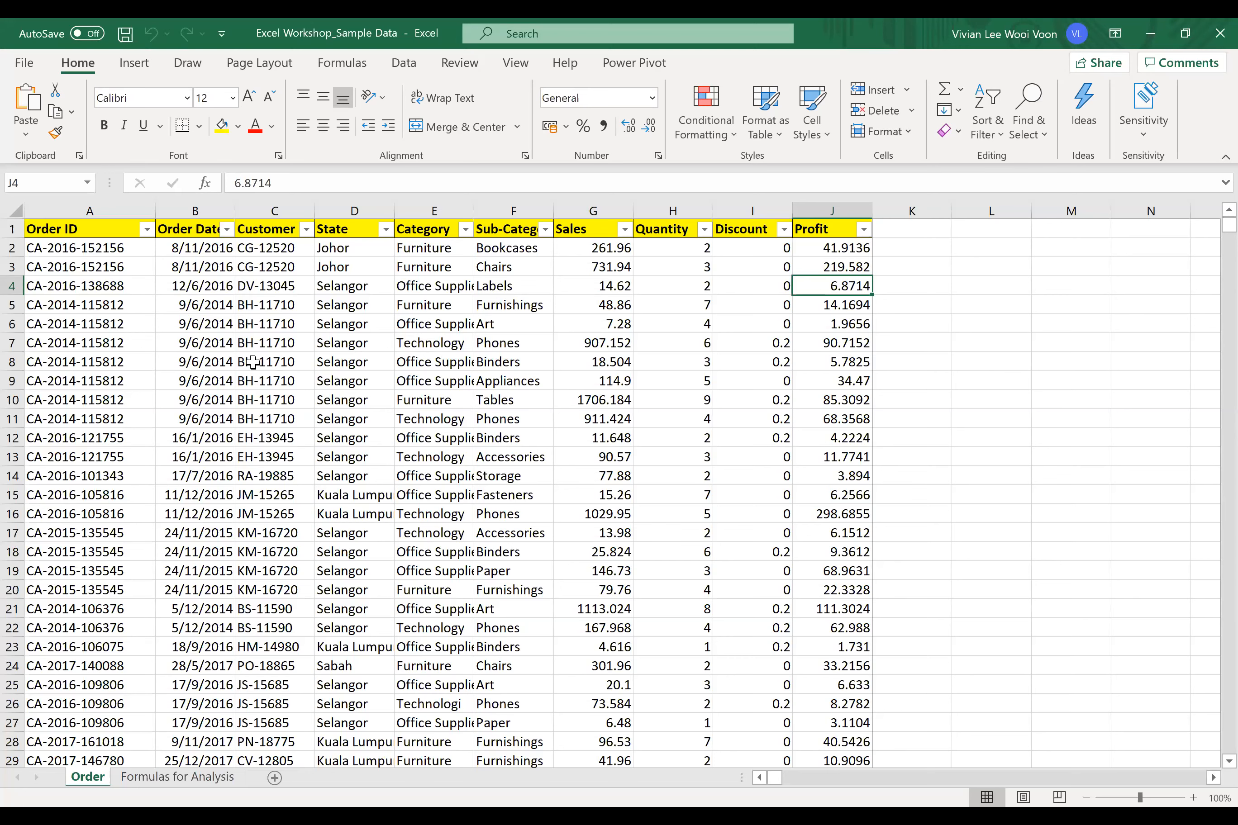
{"action": "left_click", "coordinate": [391, 285]}
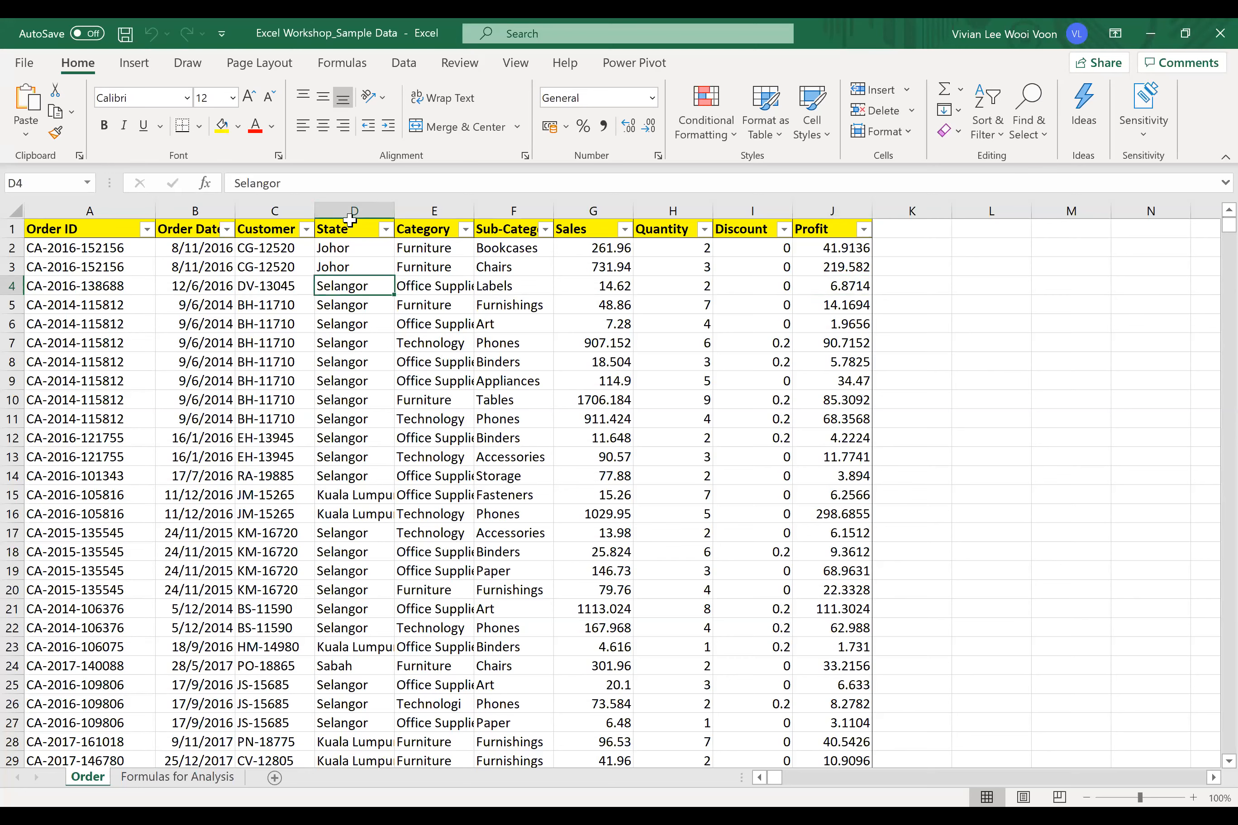
{"action": "left_click", "coordinate": [352, 265]}
{"action": "left_click", "coordinate": [355, 326]}
{"action": "left_click", "coordinate": [345, 511]}
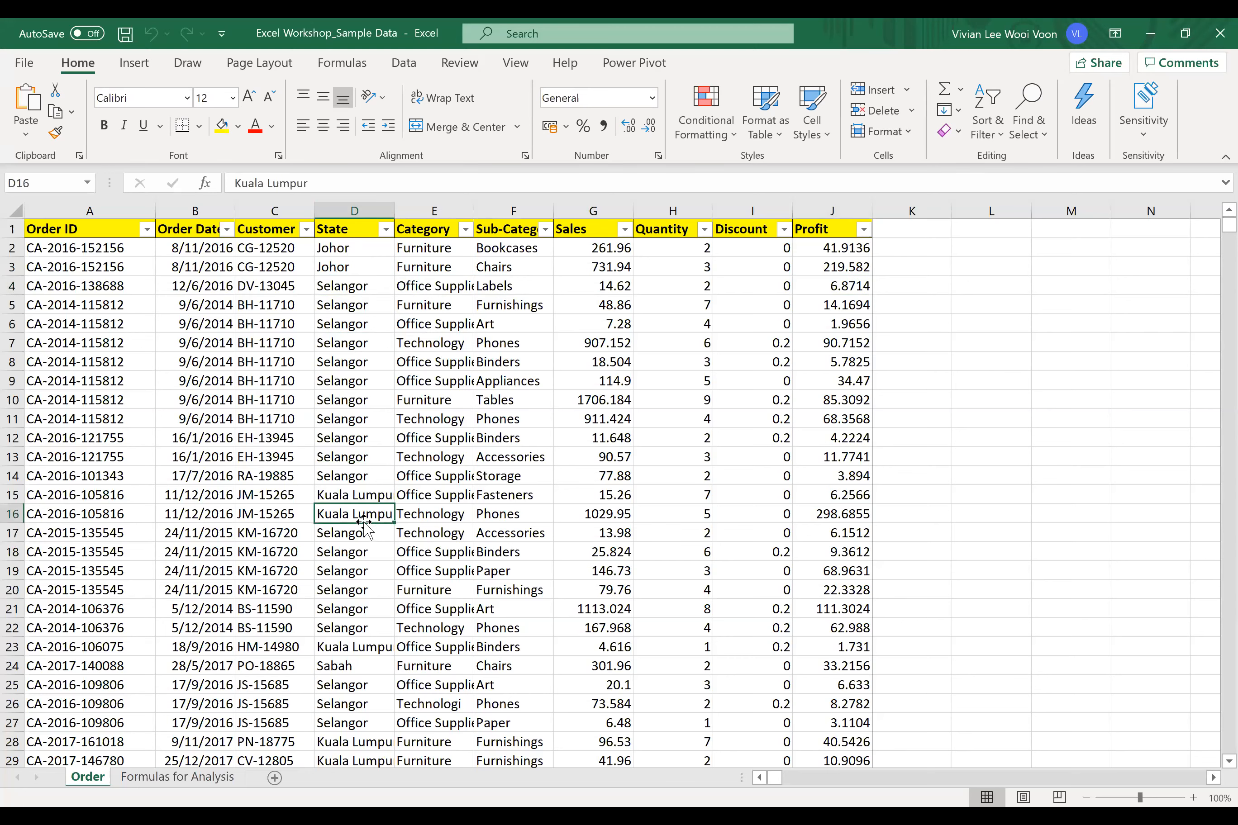
{"action": "left_click", "coordinate": [445, 205]}
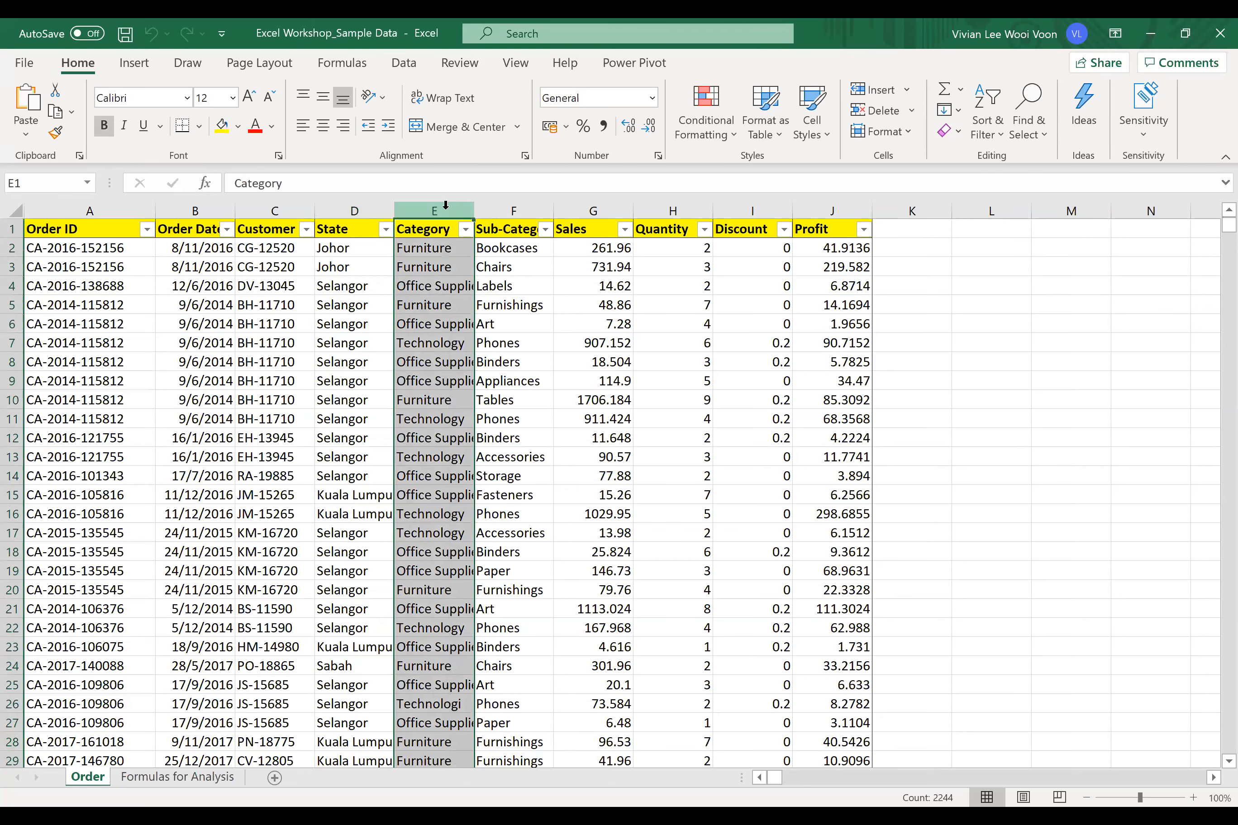
{"action": "left_click", "coordinate": [502, 202]}
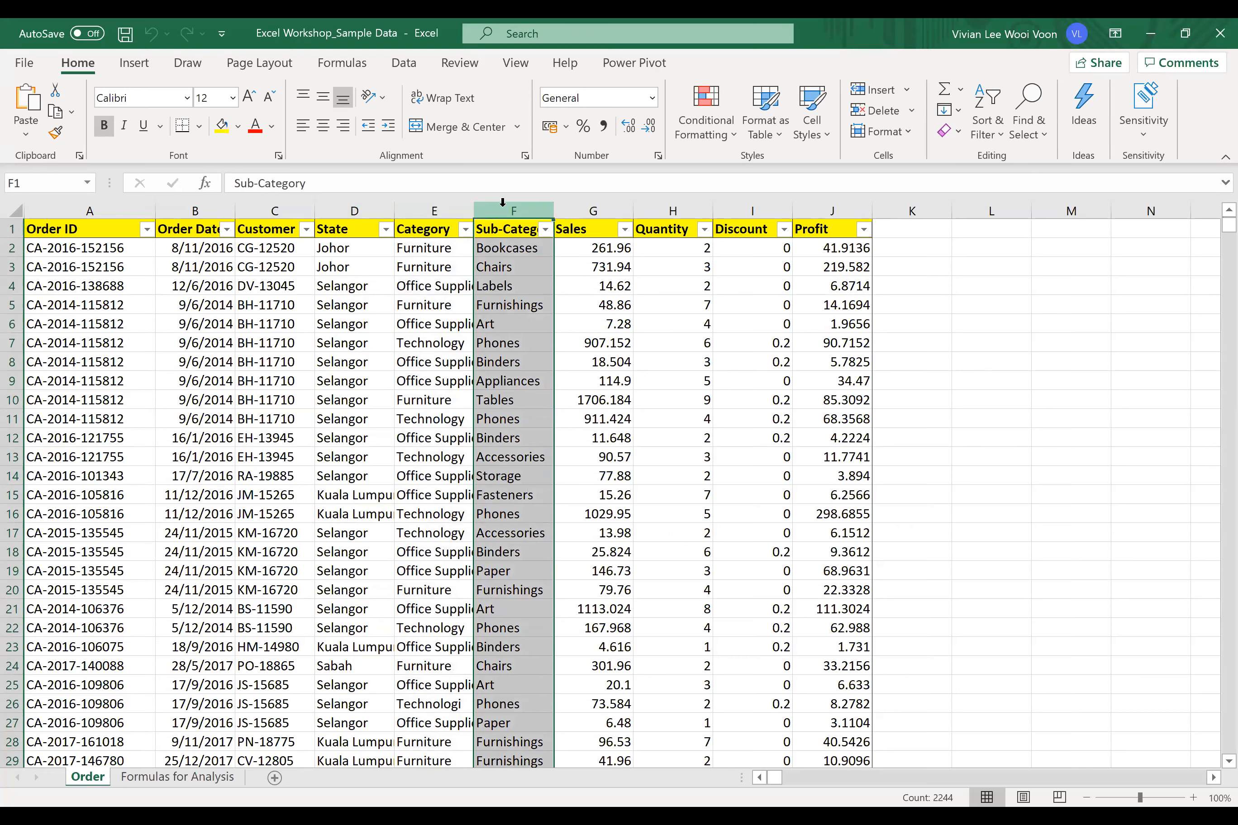
{"action": "left_click", "coordinate": [203, 205]}
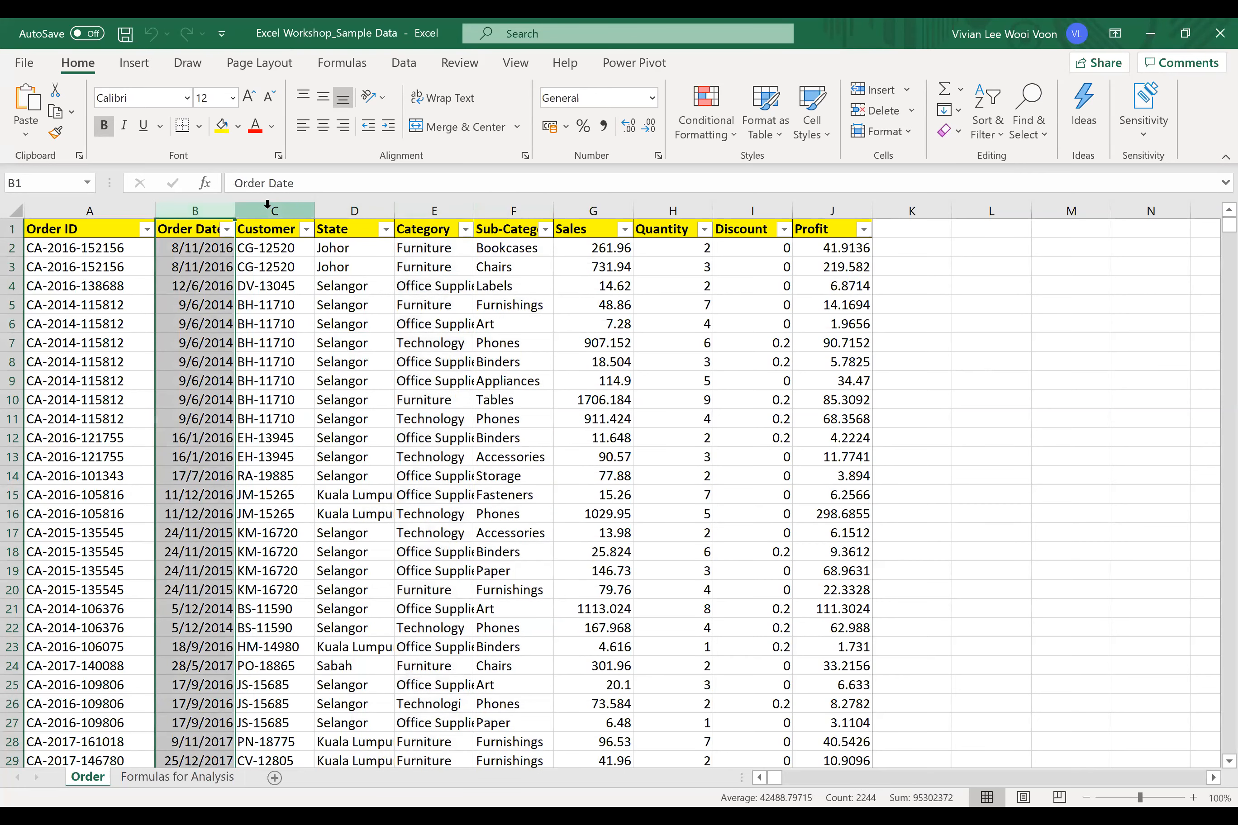
{"action": "left_click", "coordinate": [276, 205]}
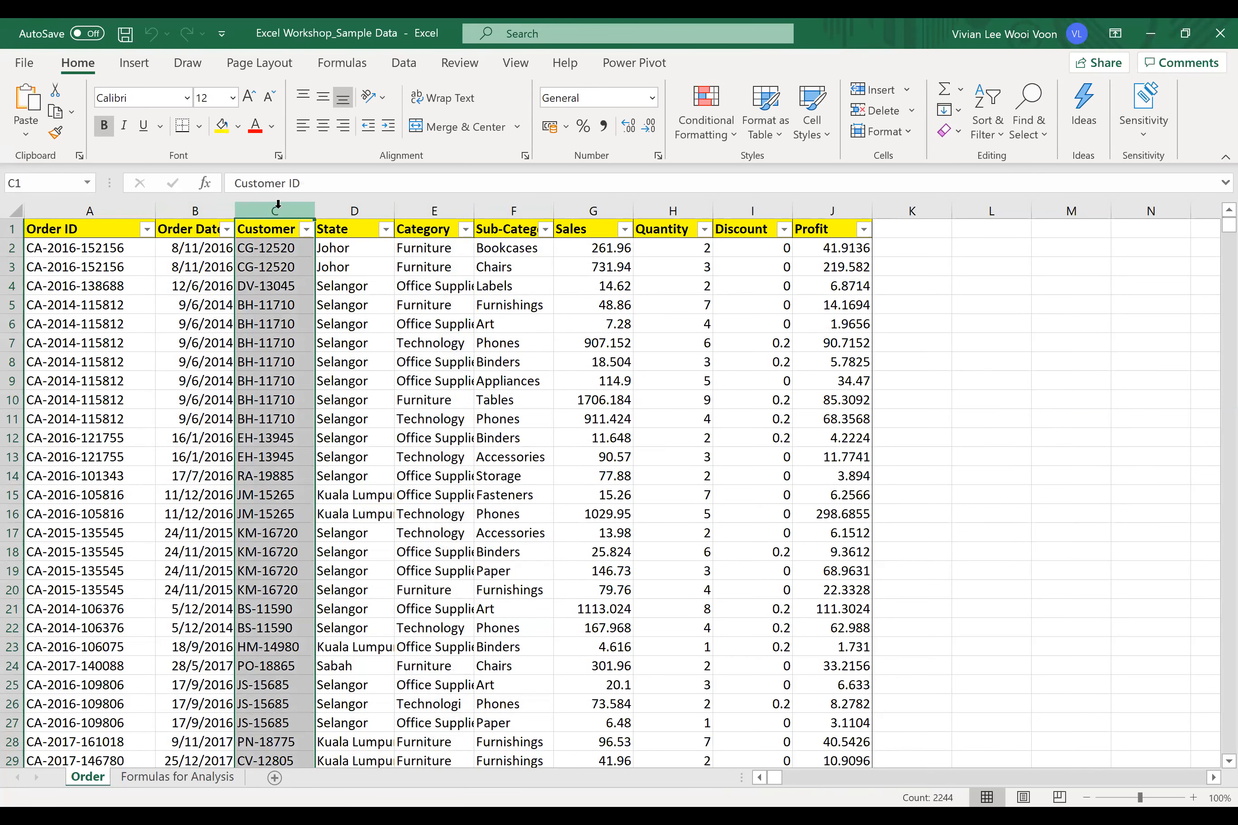
{"action": "left_click", "coordinate": [584, 206]}
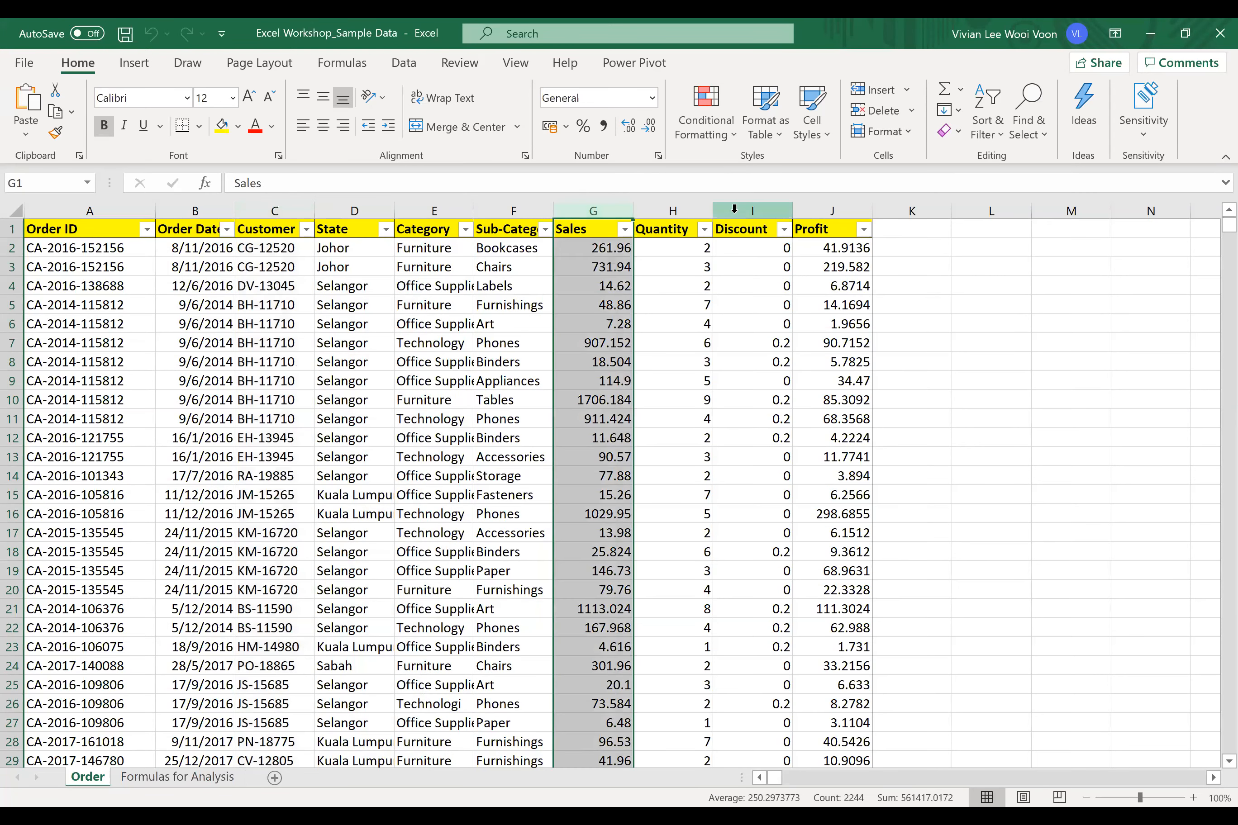
{"action": "left_click", "coordinate": [820, 210]}
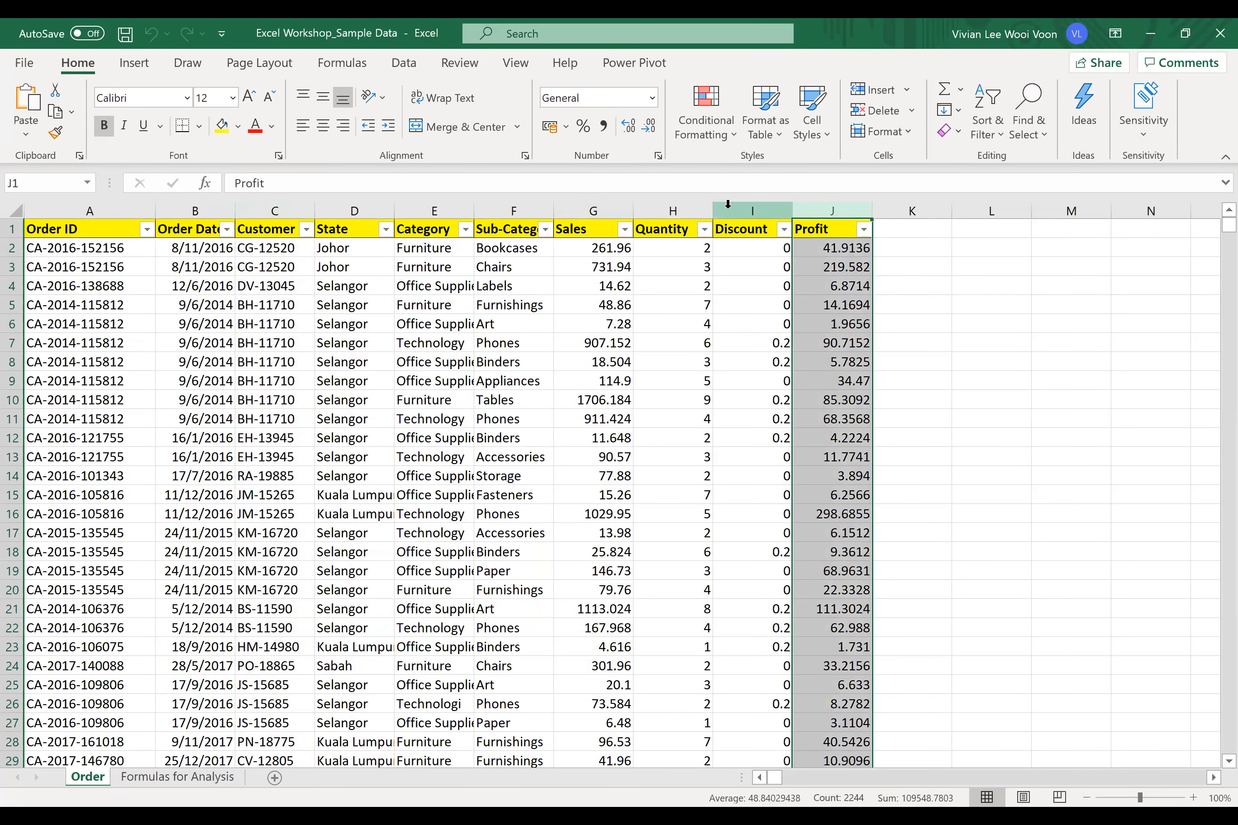
{"action": "left_click", "coordinate": [728, 205]}
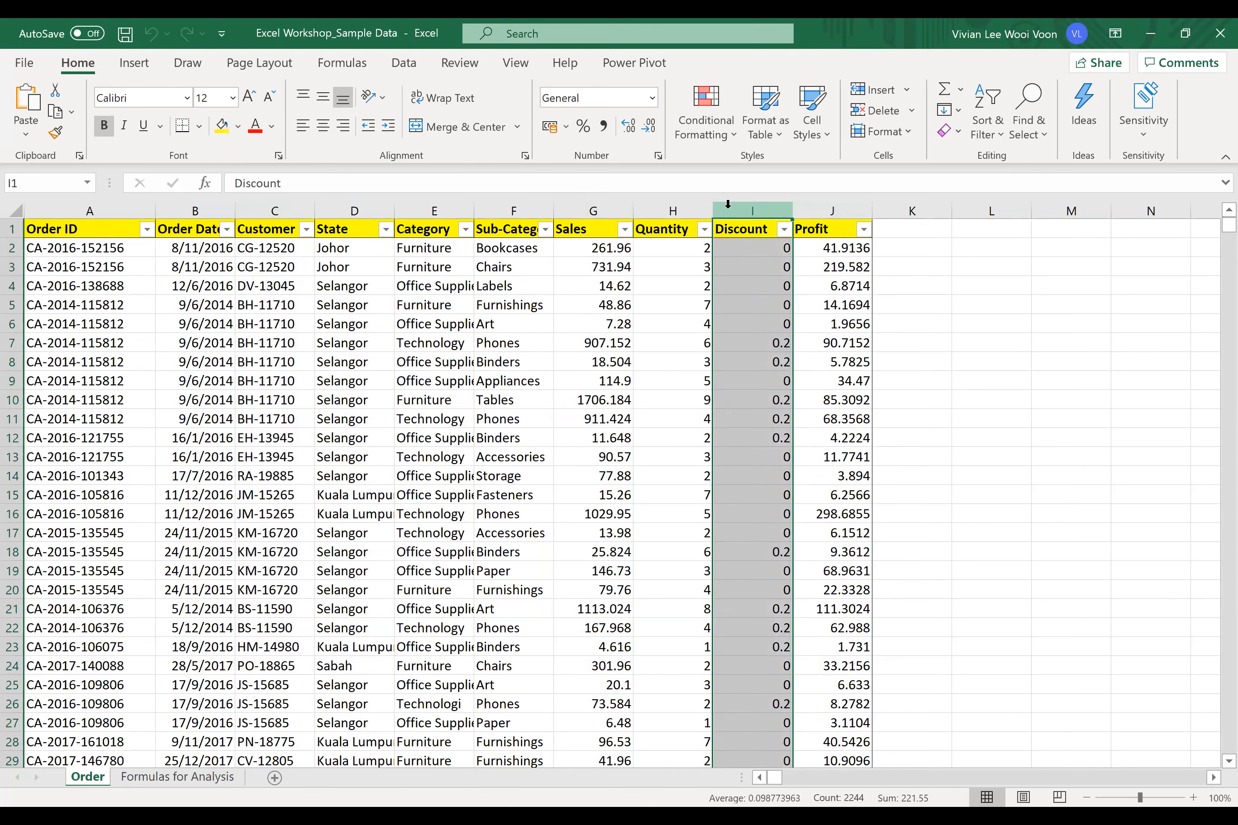
{"action": "left_click", "coordinate": [610, 383]}
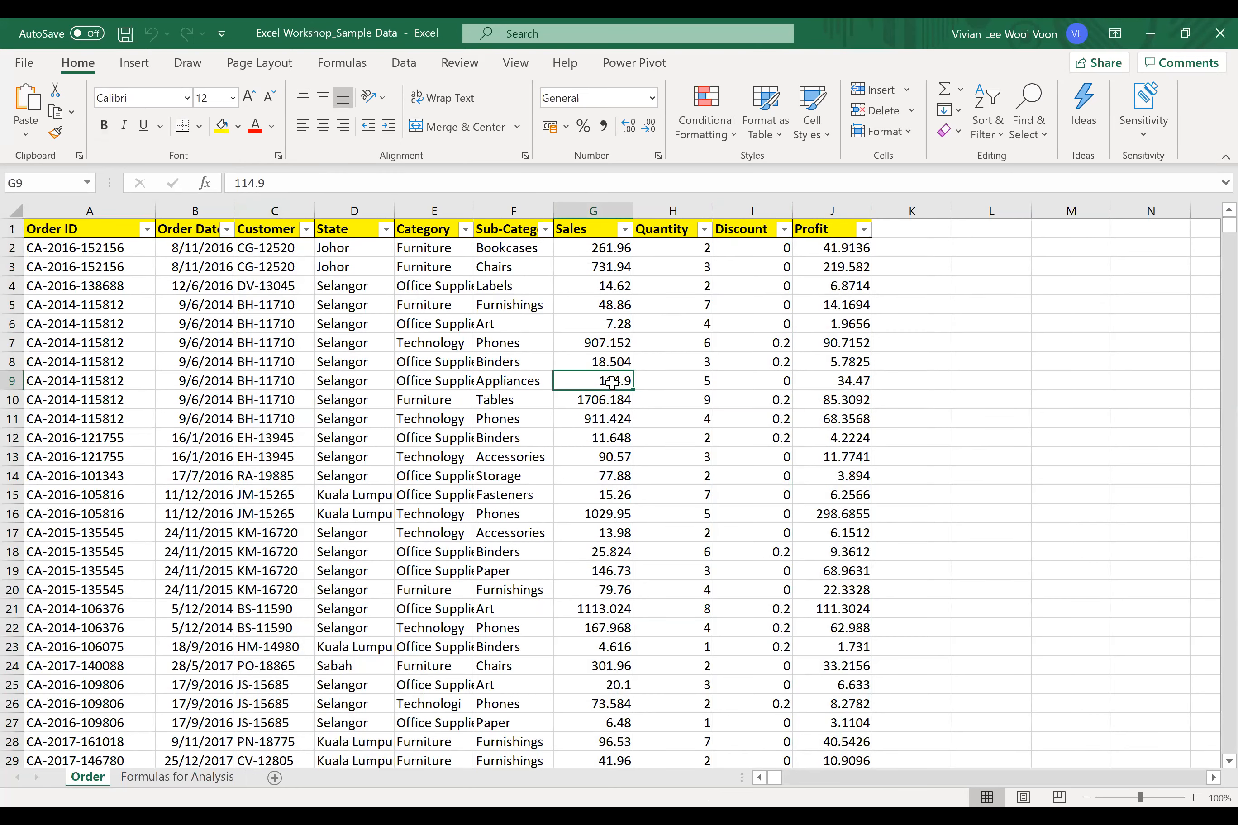
{"action": "scroll", "coordinate": [612, 381], "scroll_direction": "down", "scroll_amount": 2}
{"action": "scroll", "coordinate": [612, 381], "scroll_direction": "up", "scroll_amount": 2}
{"action": "left_click", "coordinate": [243, 462]}
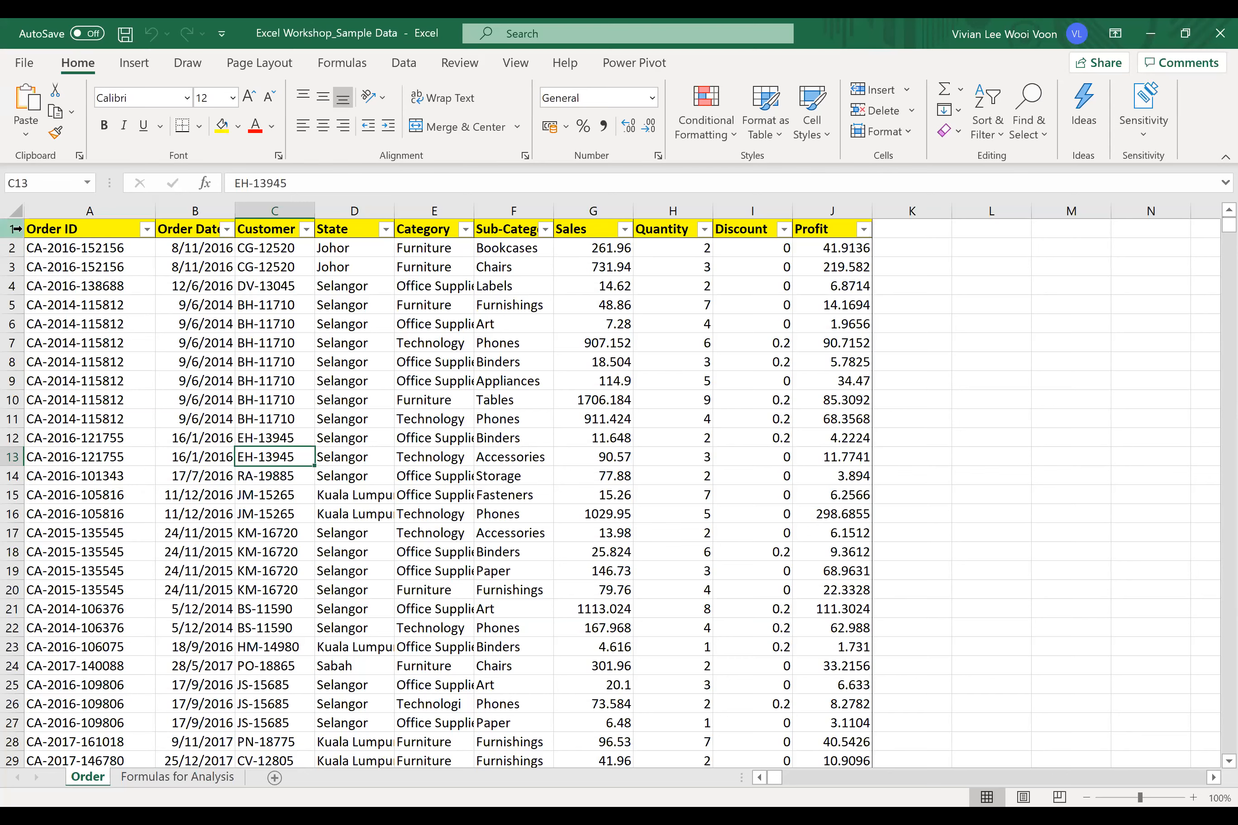
- Check the order data for blank rows by extending a row selection from the header row down through the records
{"action": "left_click", "coordinate": [12, 324]}
{"action": "left_click", "coordinate": [16, 229]}
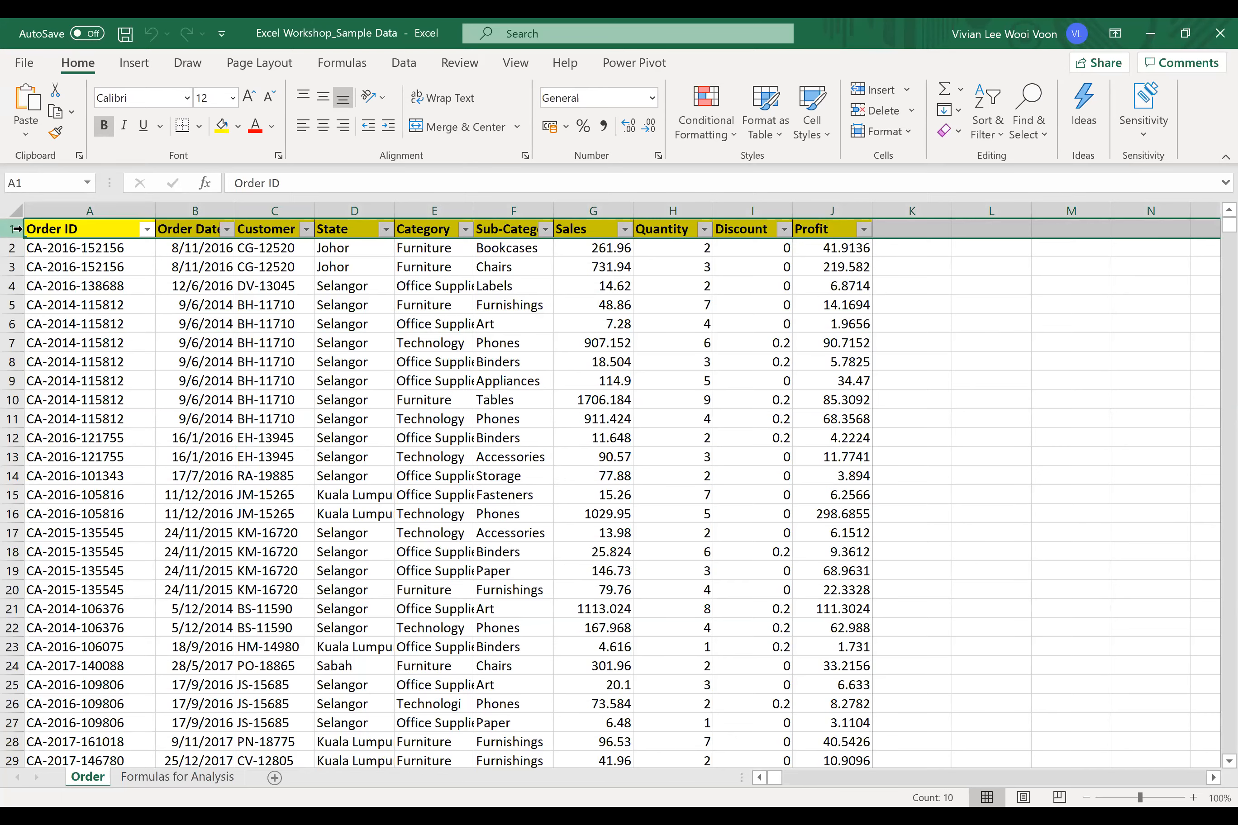
{"action": "left_click_drag", "start_coordinate": [16, 228], "coordinate": [12, 762]}
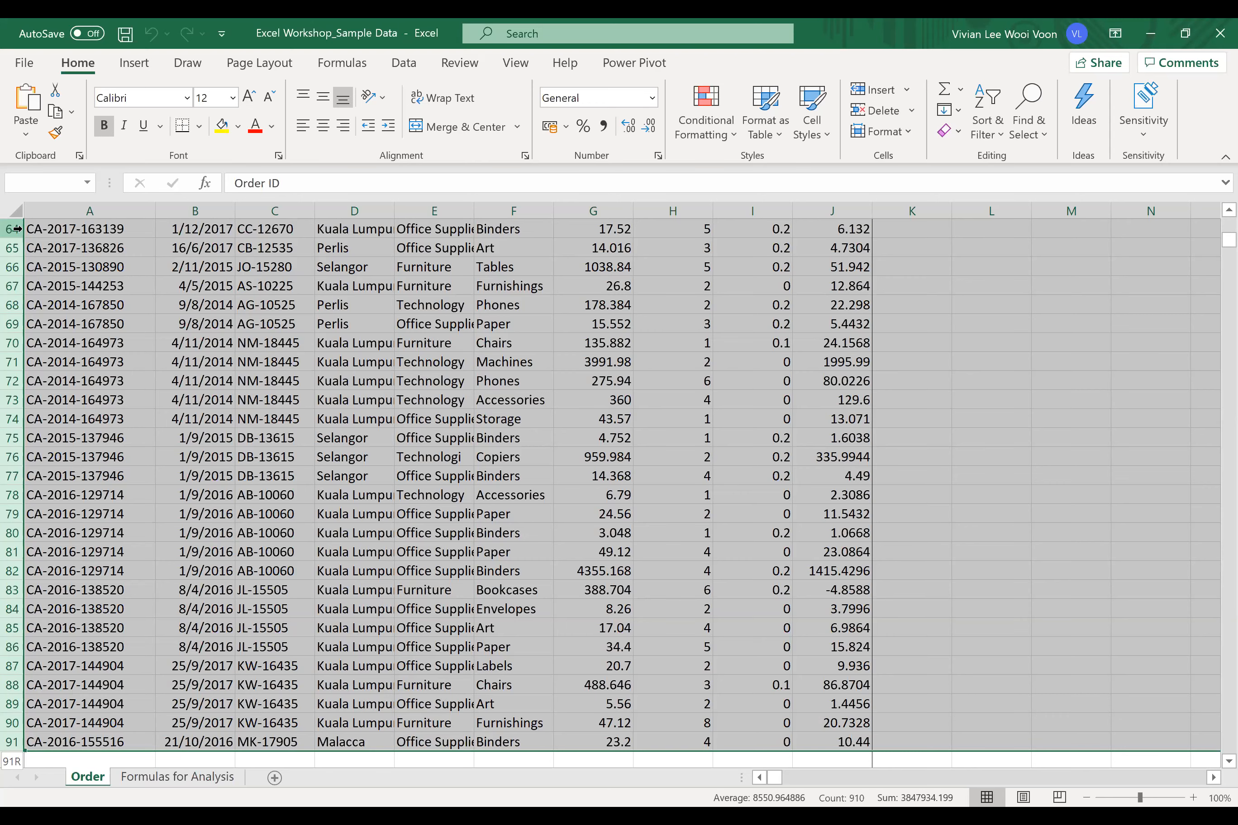
{"action": "key", "text": "ctrl+shift+Down"}
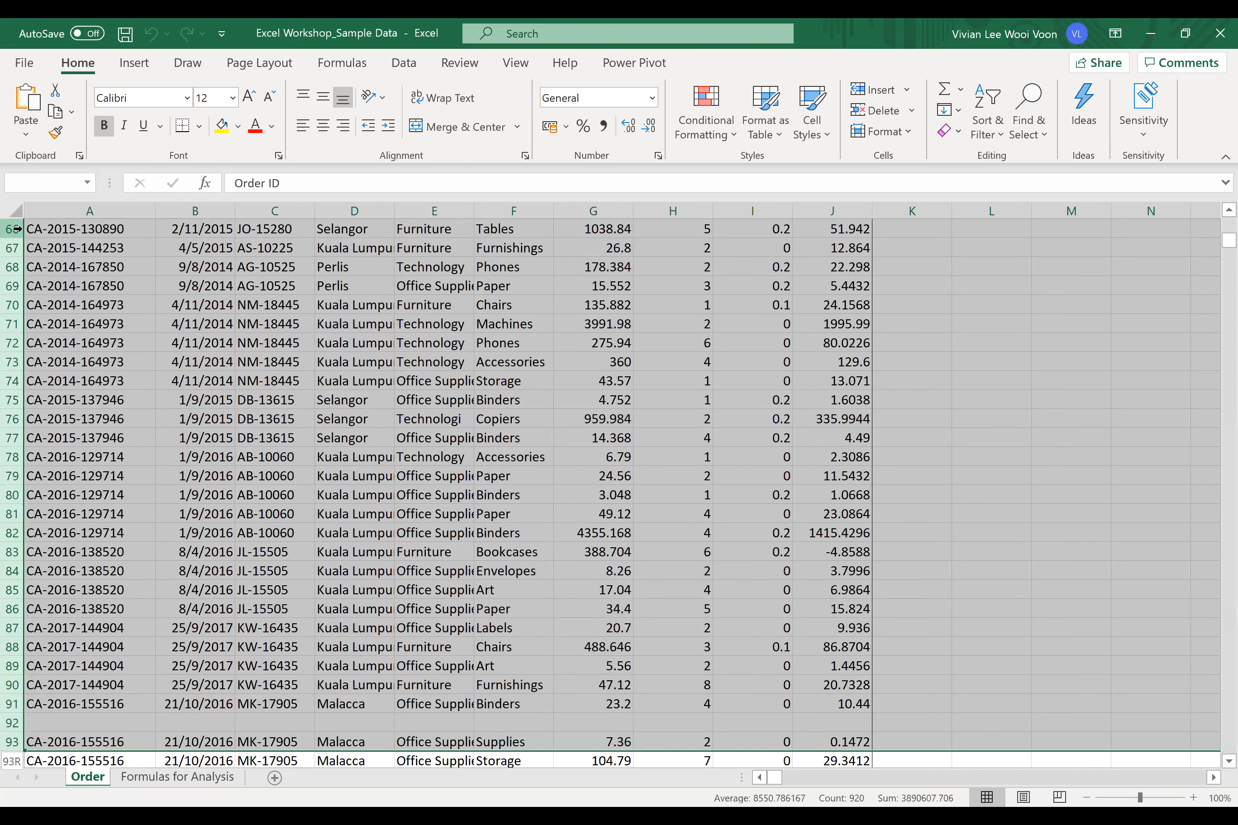
{"action": "key", "text": "ctrl+shift+Down"}
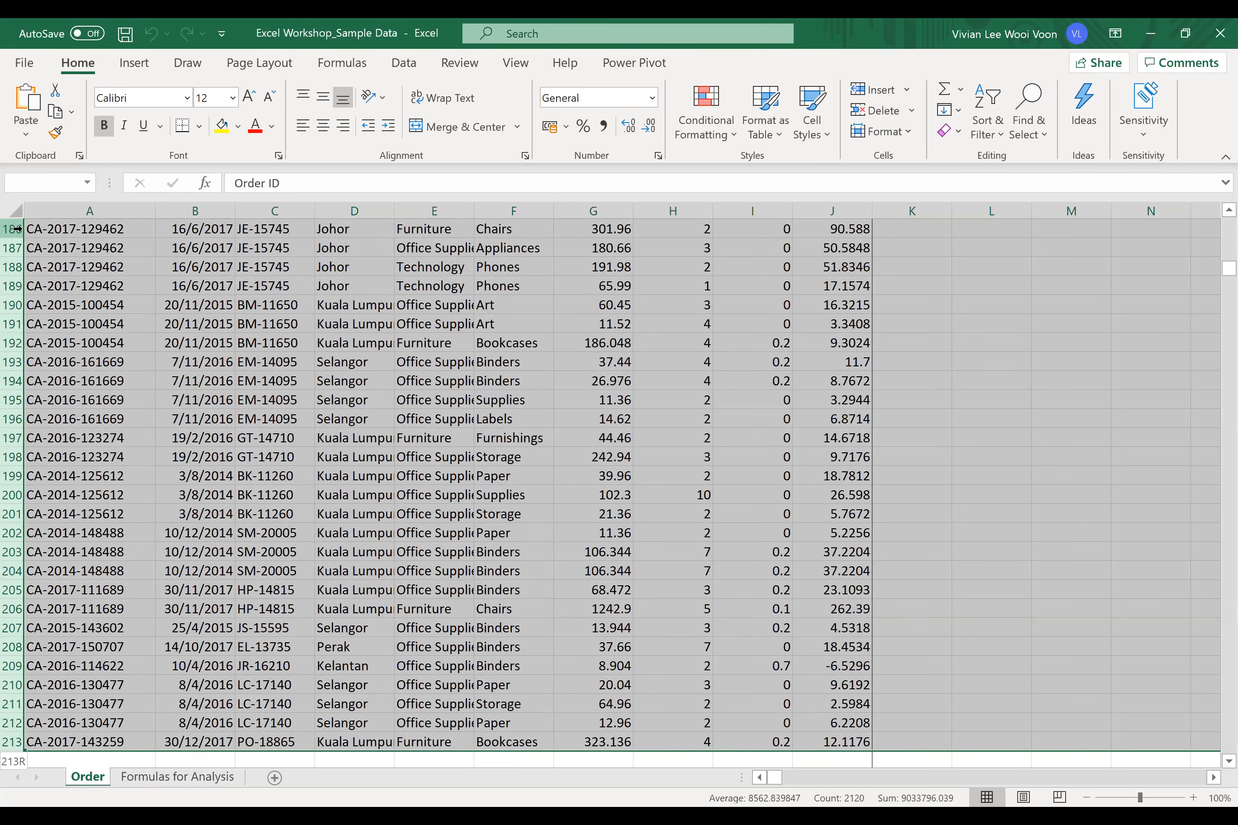
{"action": "left_click_drag", "start_coordinate": [17, 228], "coordinate": [18, 228]}
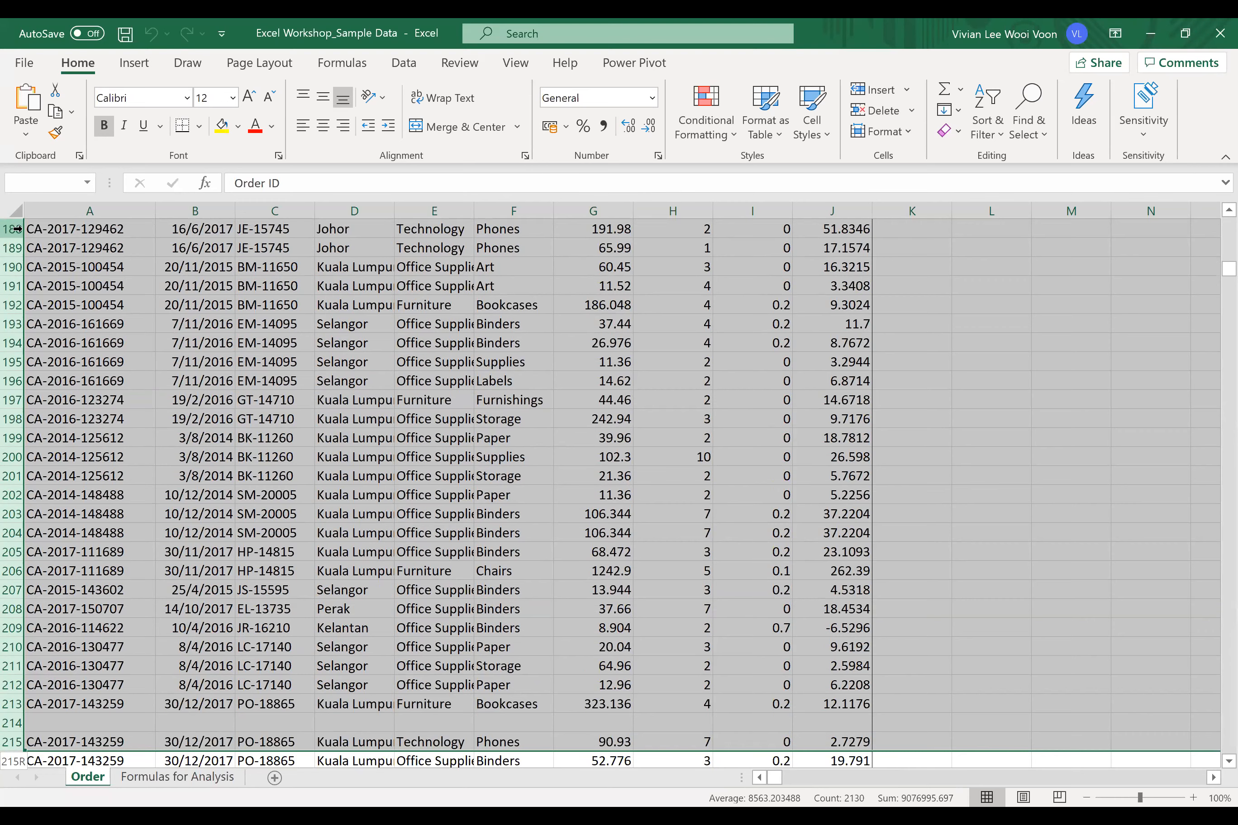
{"action": "left_click_drag", "start_coordinate": [17, 229], "coordinate": [17, 228]}
{"action": "key", "text": "ctrl+shift+Up"}
{"action": "key", "text": "ctrl+shift+Up"}
- Select columns A to J and use Go To Special to select only their blank cells
{"action": "left_click", "coordinate": [128, 199]}
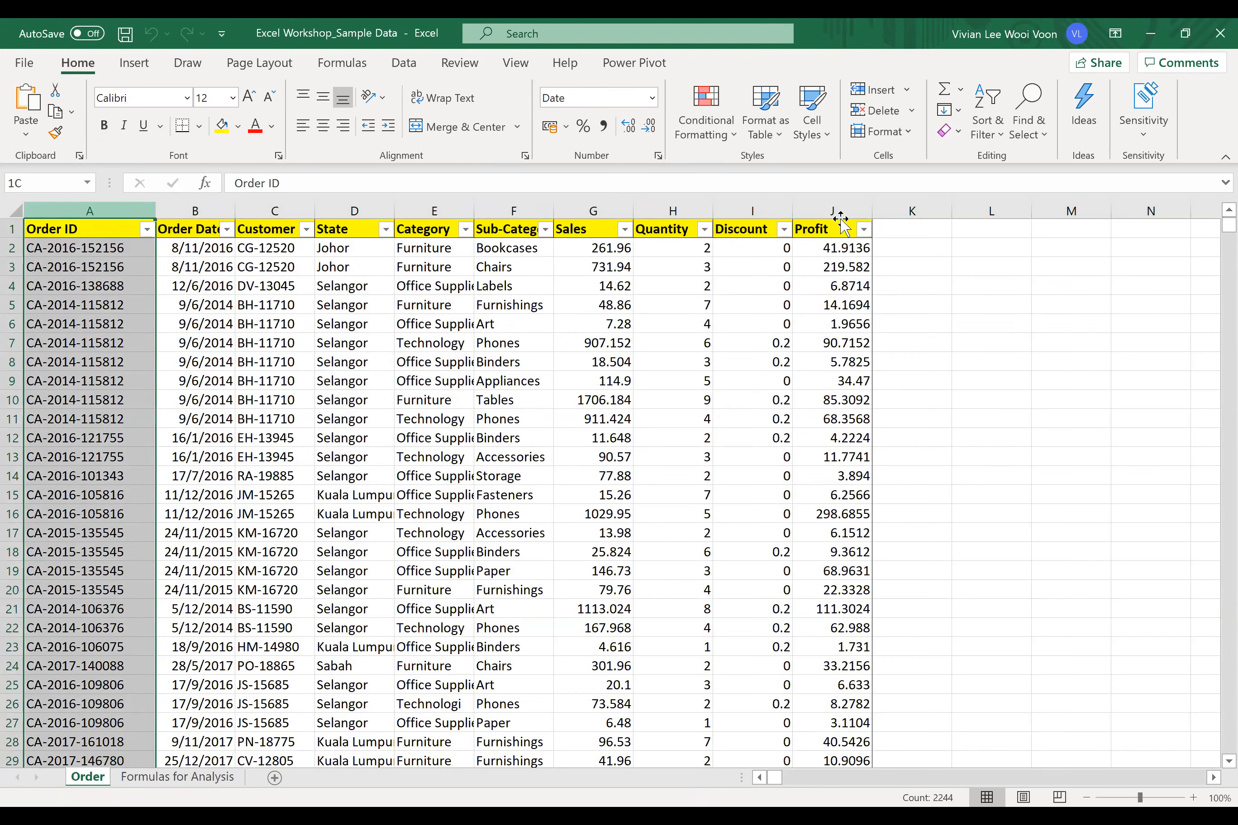
{"action": "key", "text": "ctrl+shift+Right"}
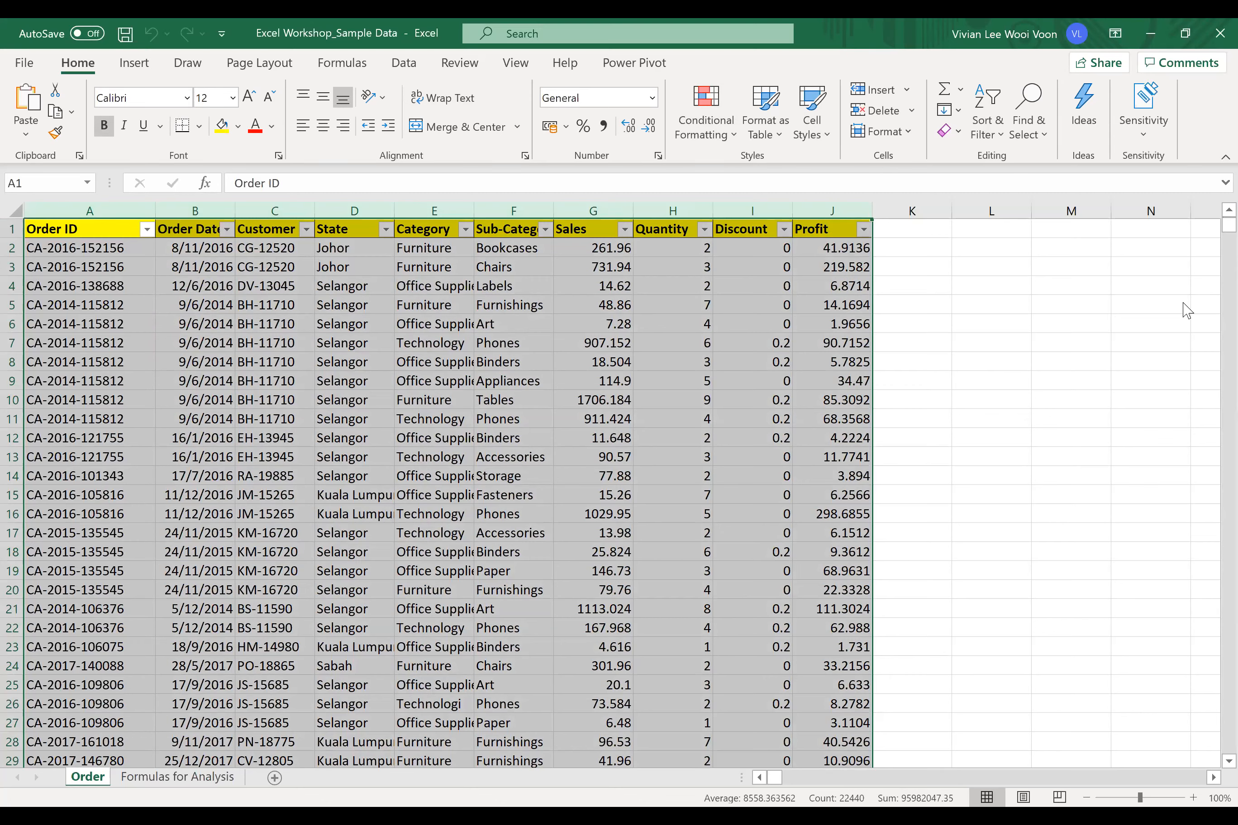
{"action": "left_click", "coordinate": [1022, 144]}
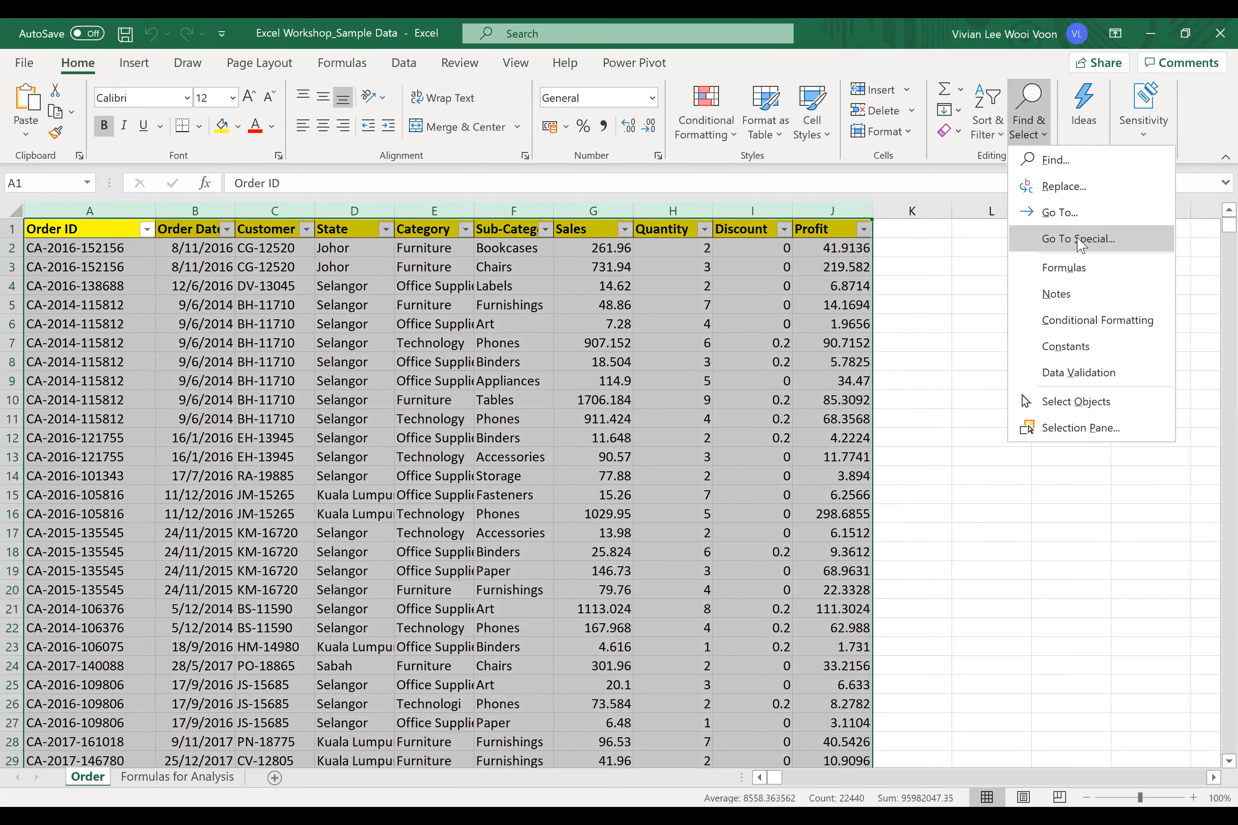
{"action": "left_click", "coordinate": [1080, 244]}
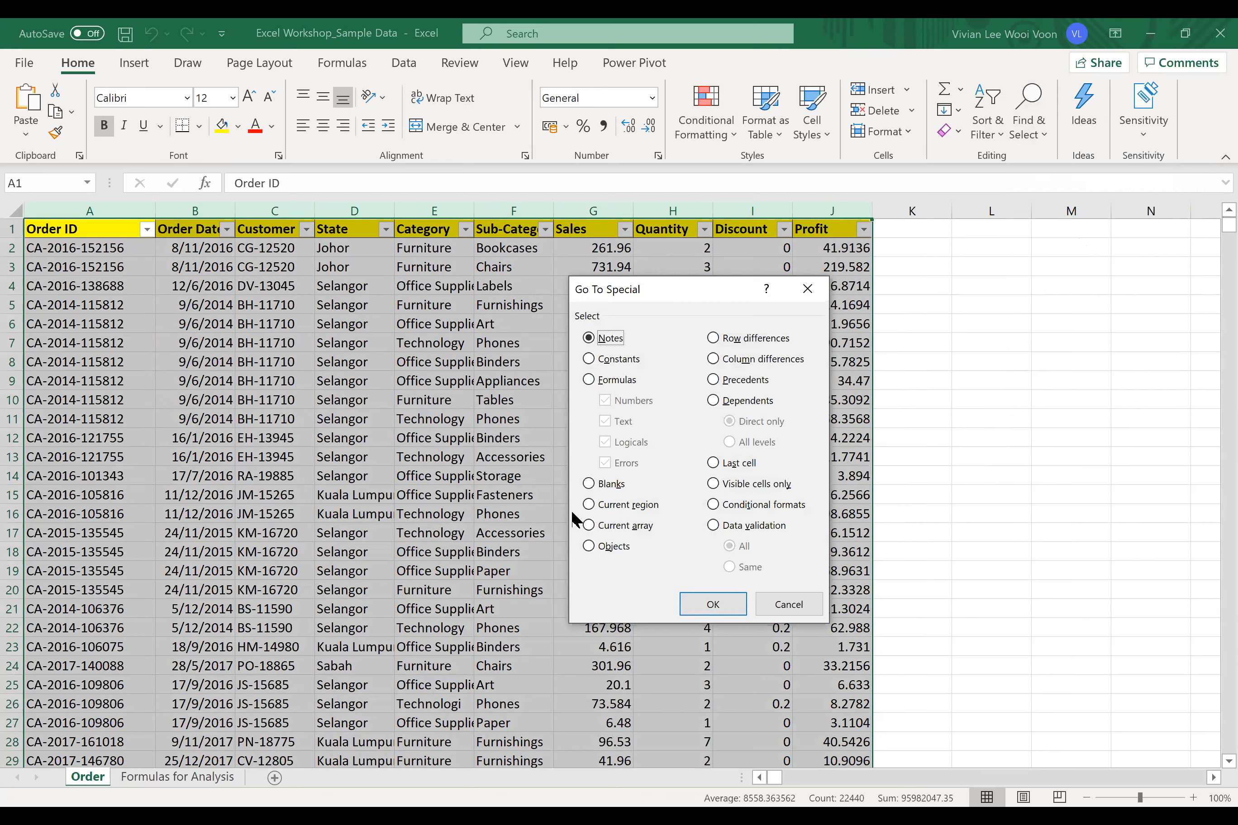
{"action": "left_click", "coordinate": [592, 484]}
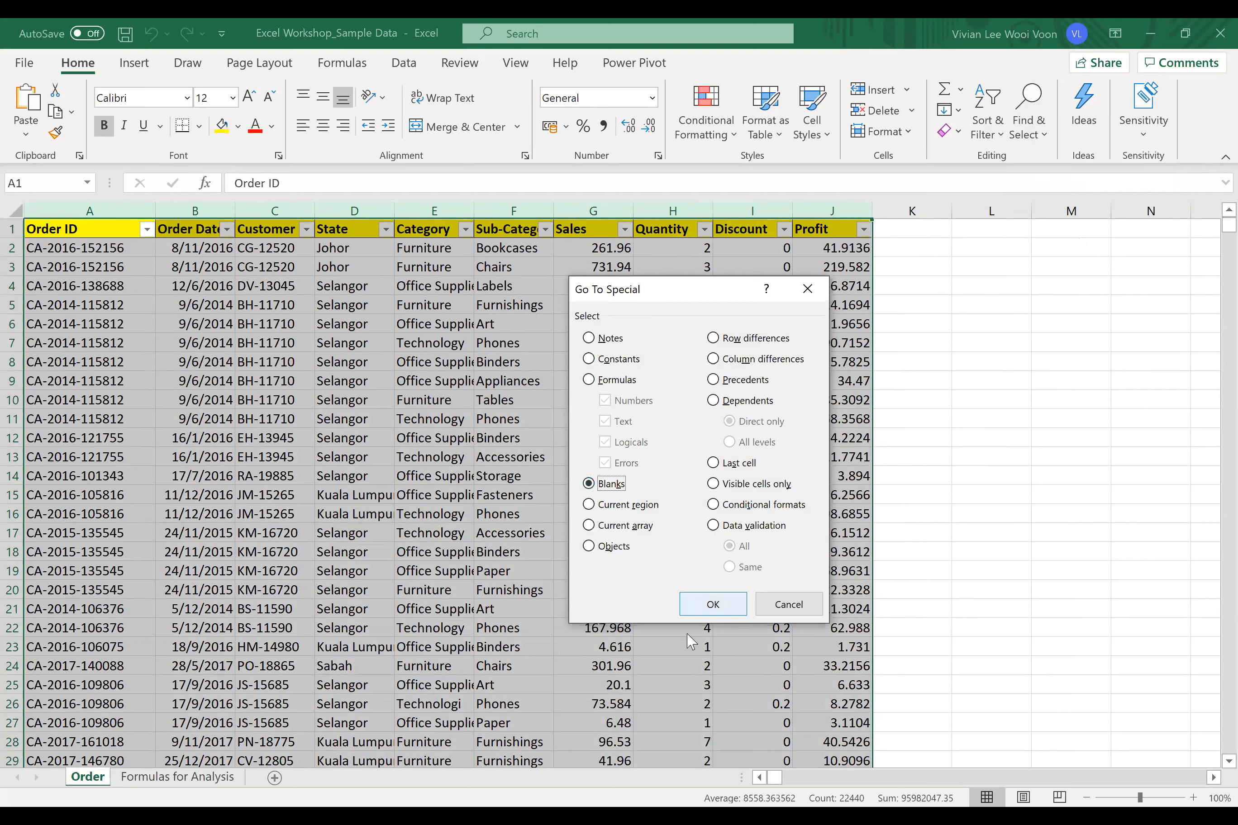
{"action": "left_click", "coordinate": [714, 605]}
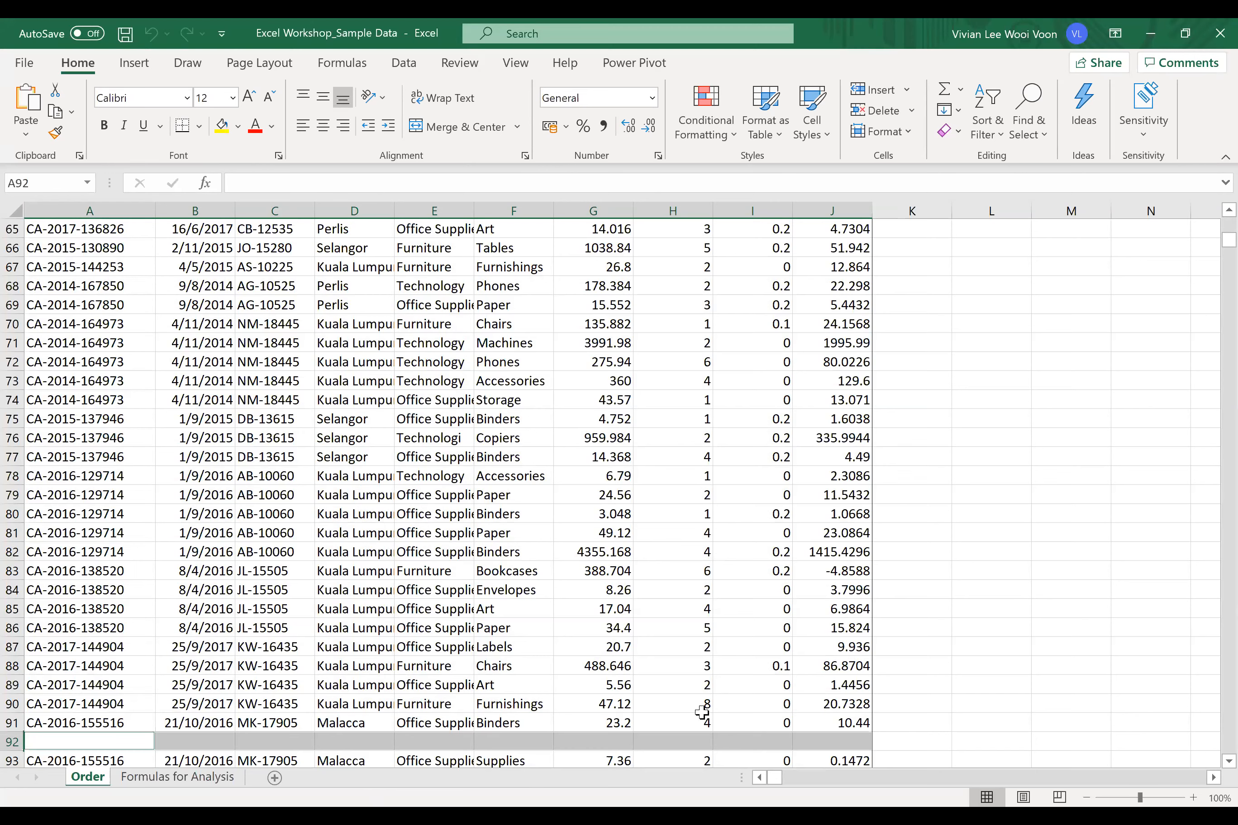
- Delete the sheet rows containing the selected blank cells from the order data
{"action": "left_click", "coordinate": [511, 741]}
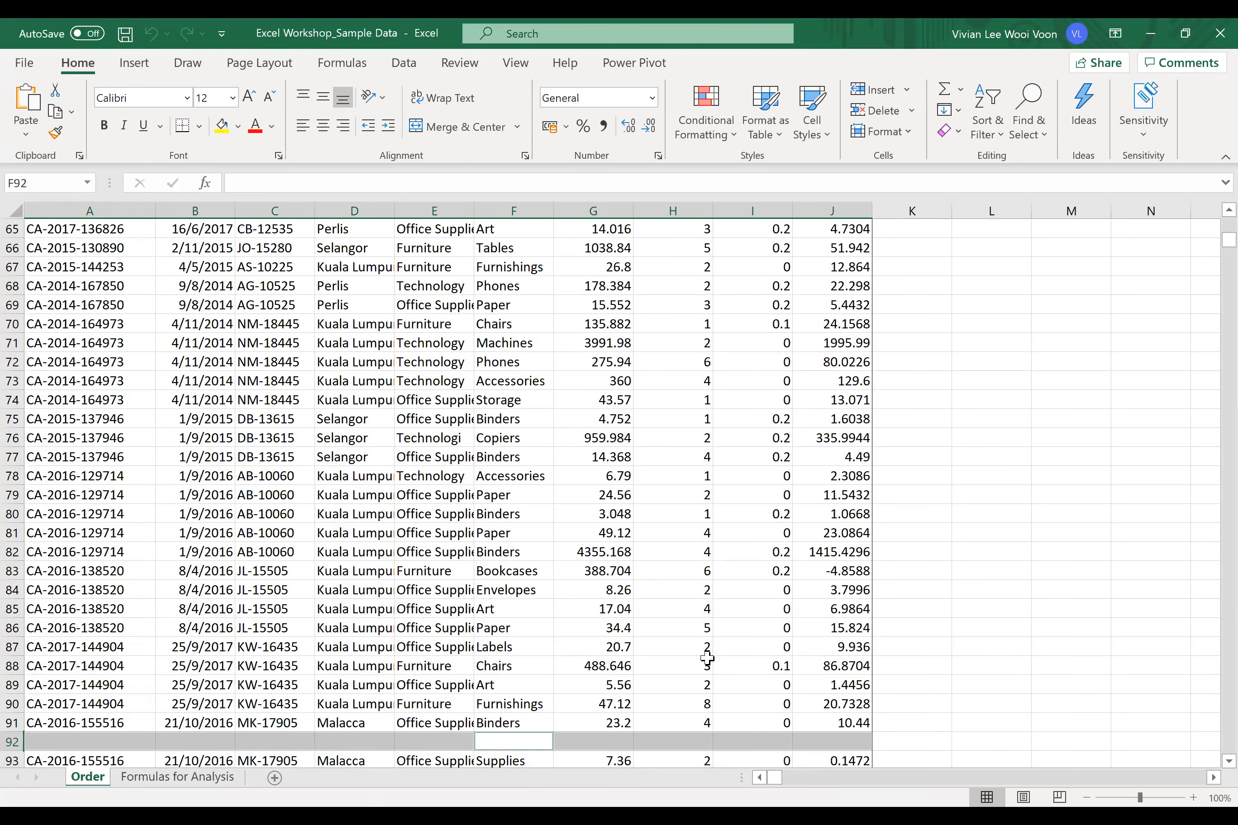
{"action": "scroll", "coordinate": [707, 659], "scroll_direction": "down", "scroll_amount": 2}
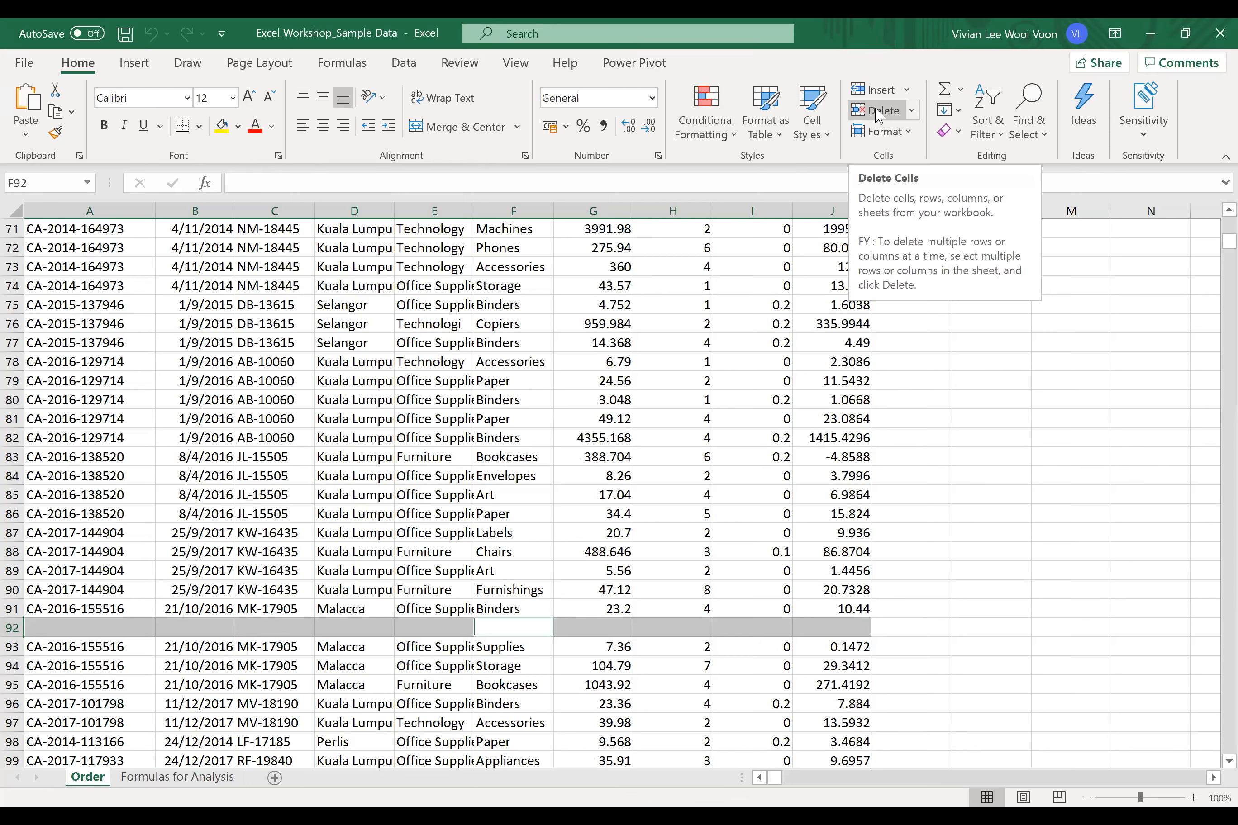
{"action": "left_click", "coordinate": [916, 111]}
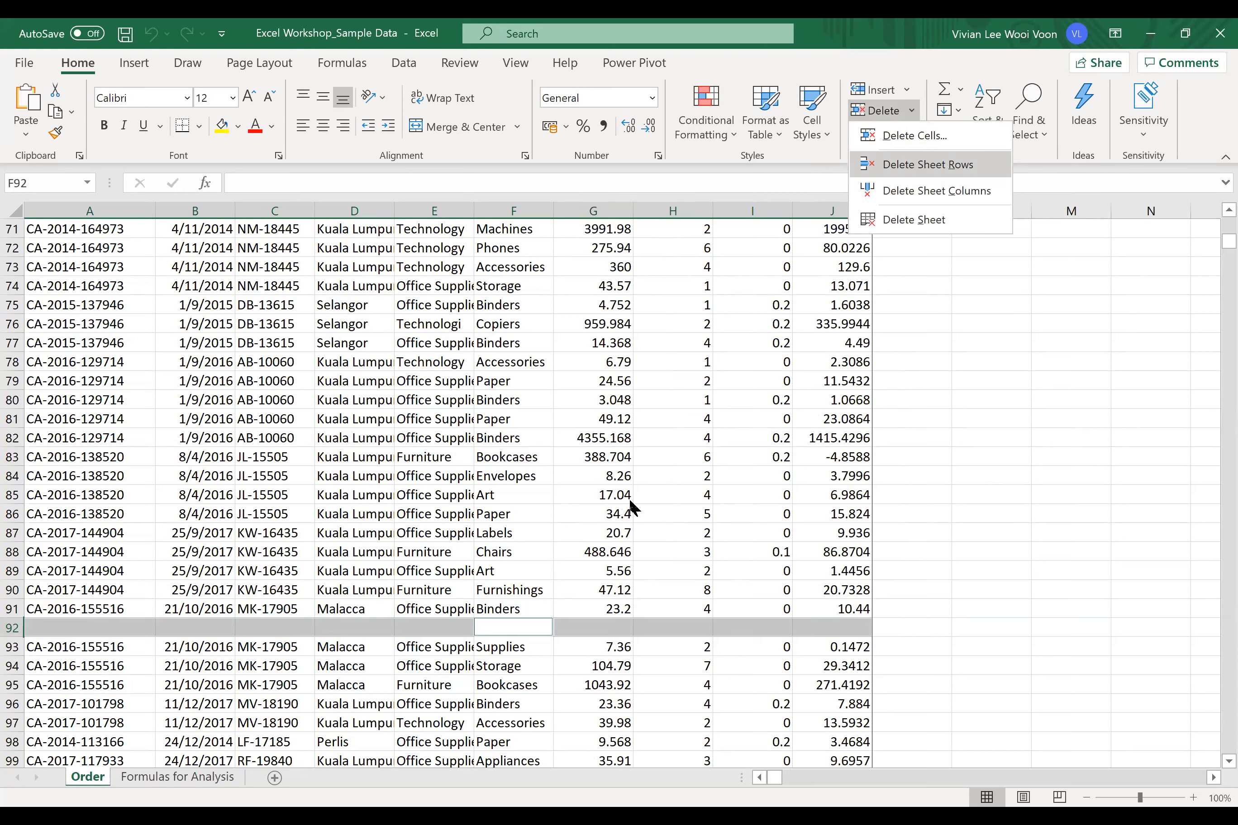
{"action": "key", "text": "Return"}
{"action": "key", "text": "Return"}
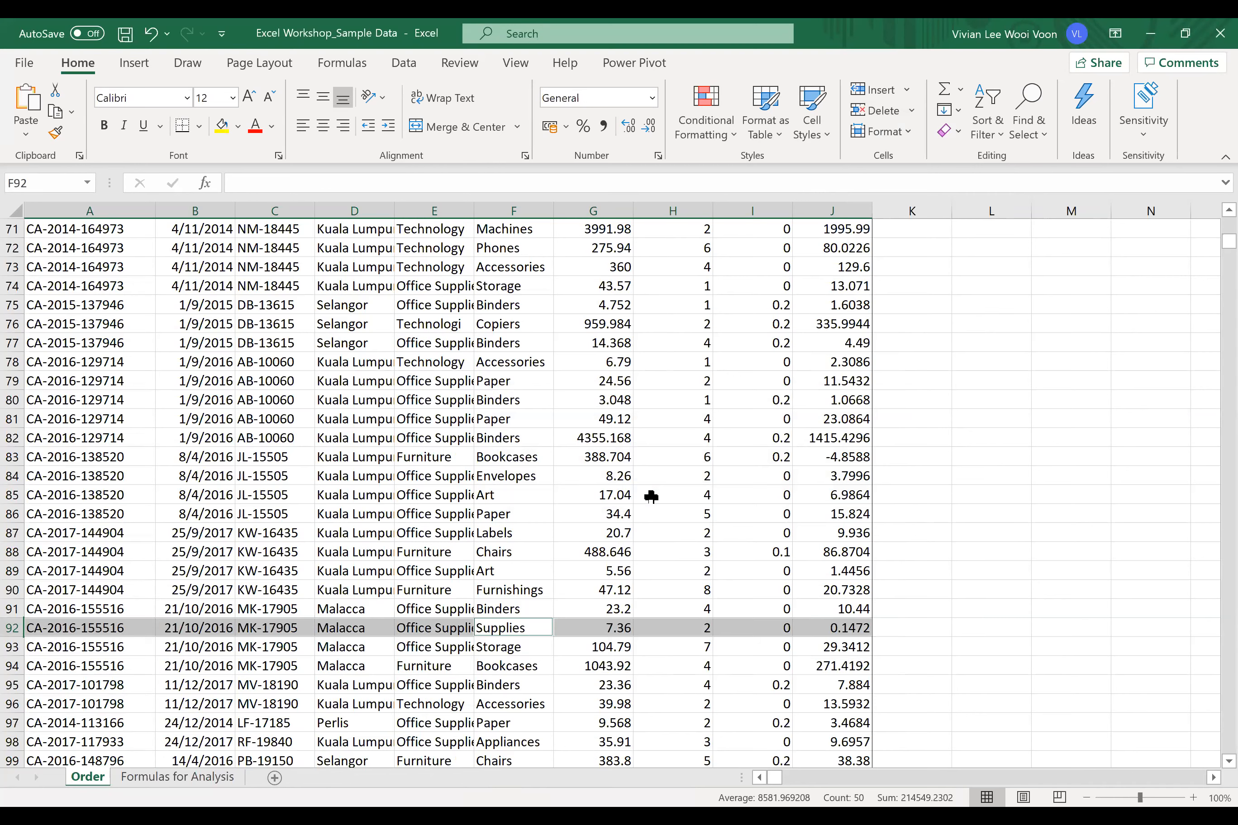
{"action": "left_click", "coordinate": [658, 478]}
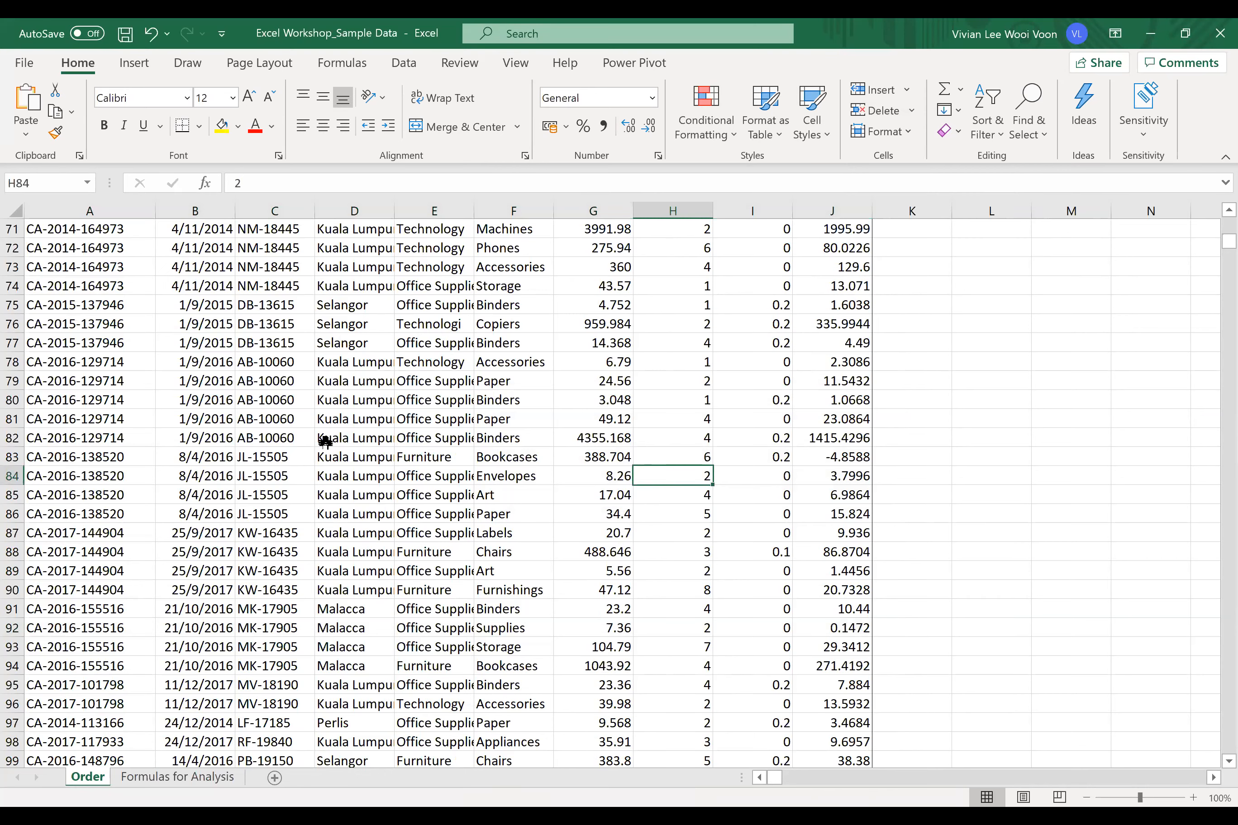
{"action": "scroll", "coordinate": [325, 441], "scroll_direction": "down", "scroll_amount": 1}
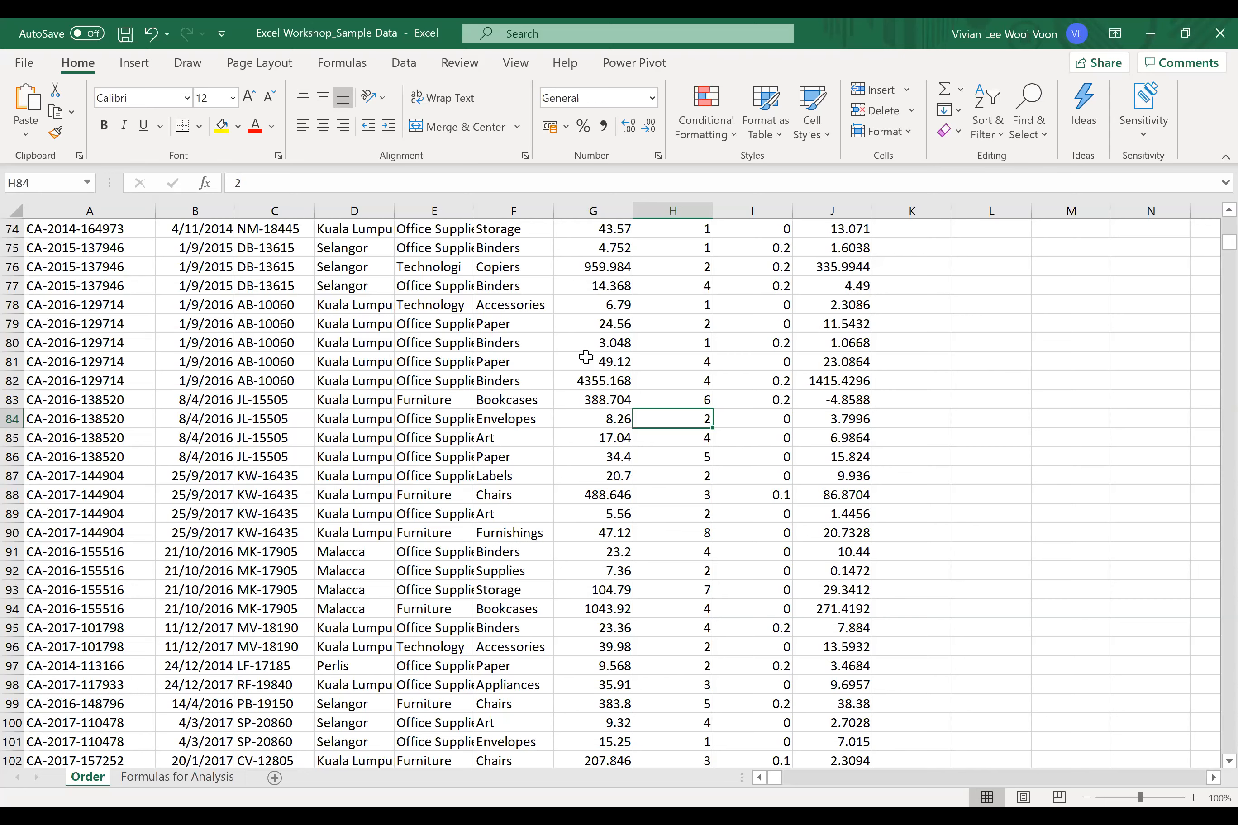
{"action": "left_click", "coordinate": [558, 339]}
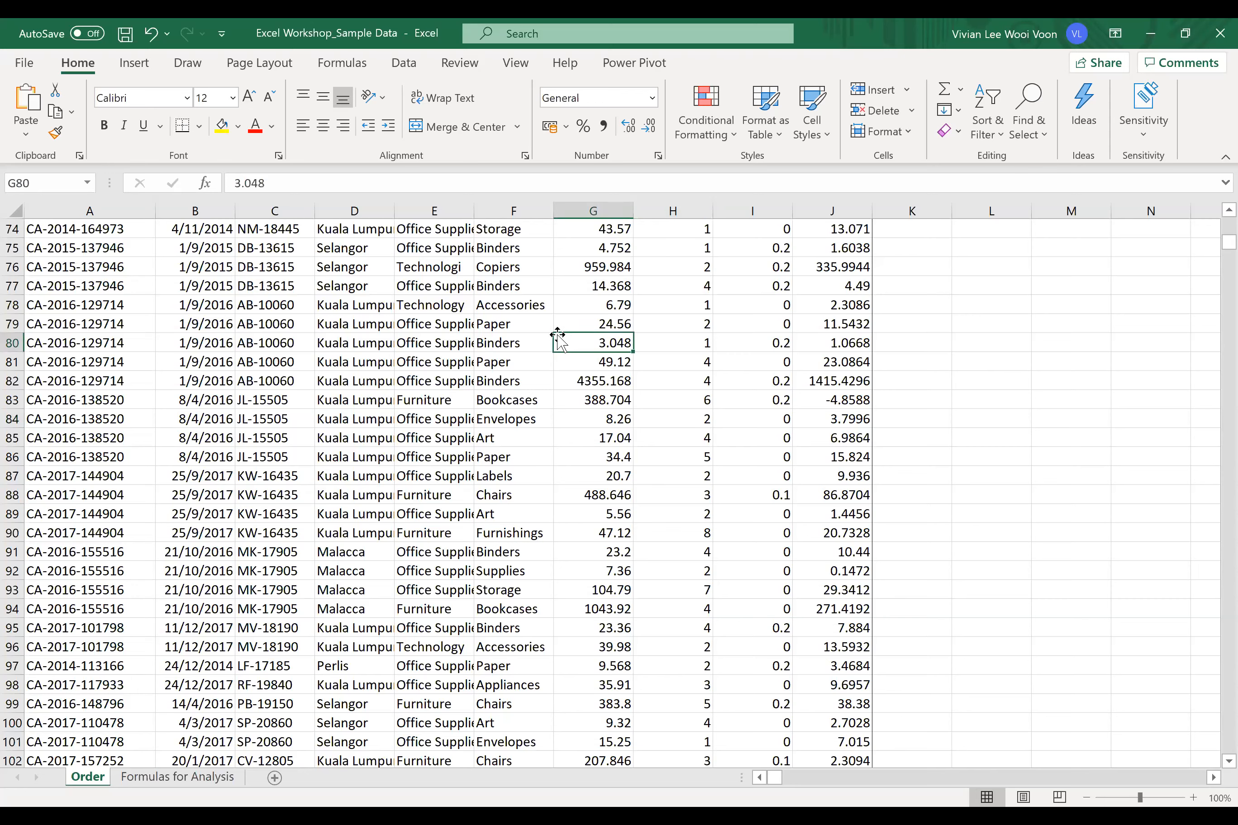
{"action": "left_click", "coordinate": [523, 209]}
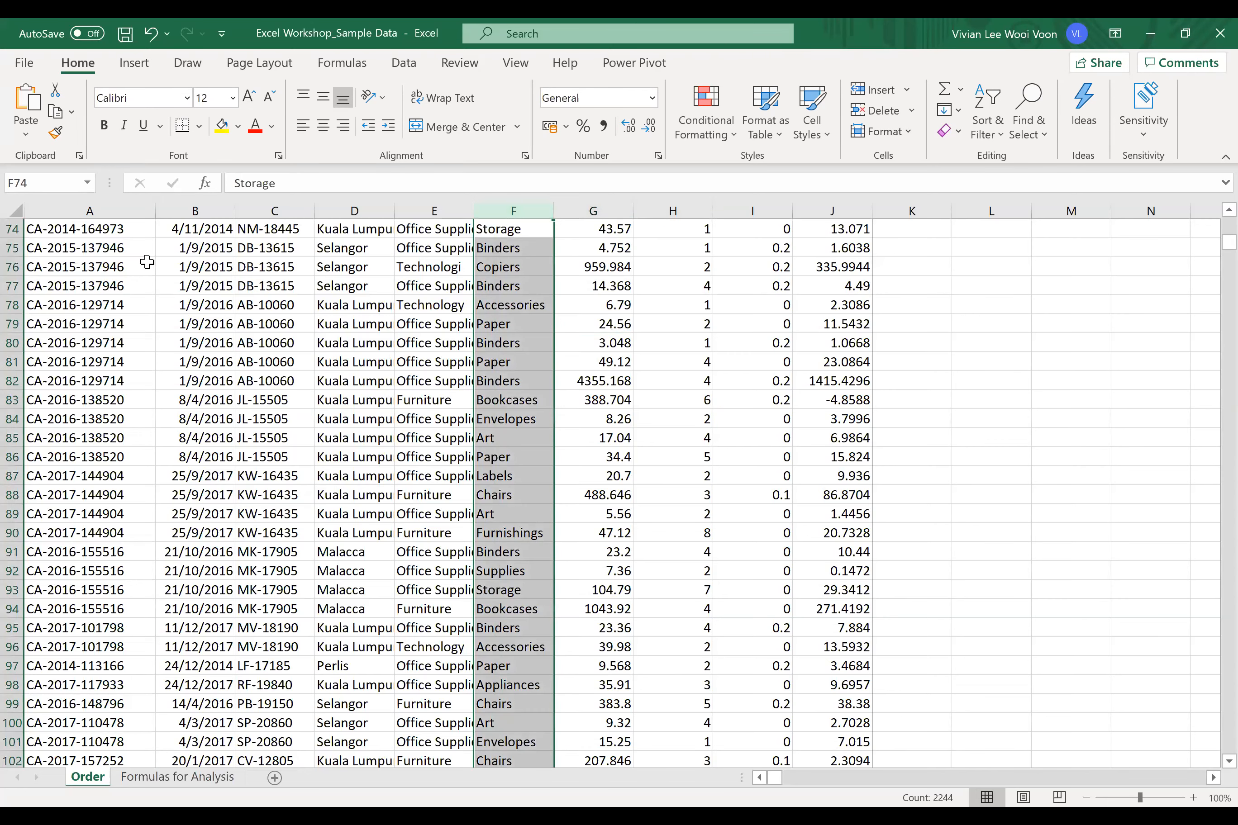
{"action": "left_click", "coordinate": [12, 286]}
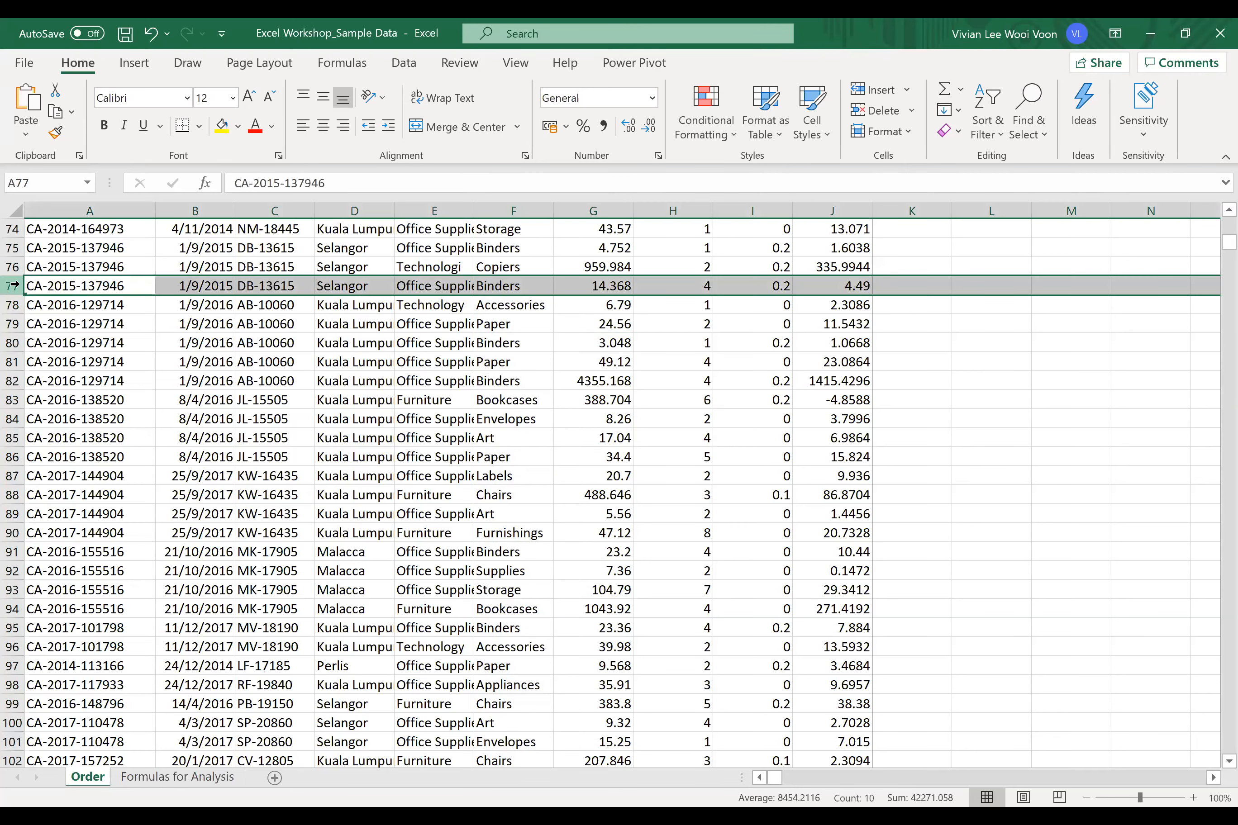
{"action": "left_click", "coordinate": [381, 398]}
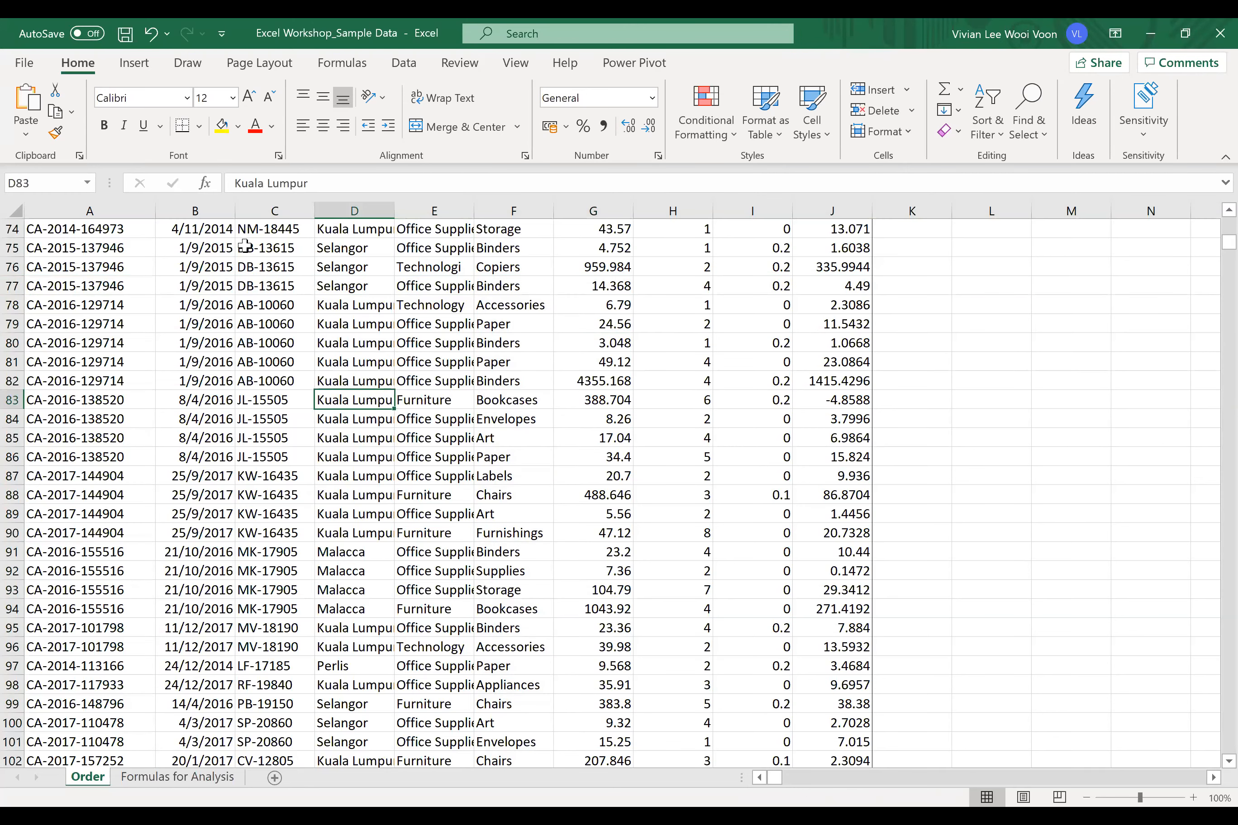
- Select the entire order data range and remove its duplicate rows
{"action": "left_click", "coordinate": [504, 356]}
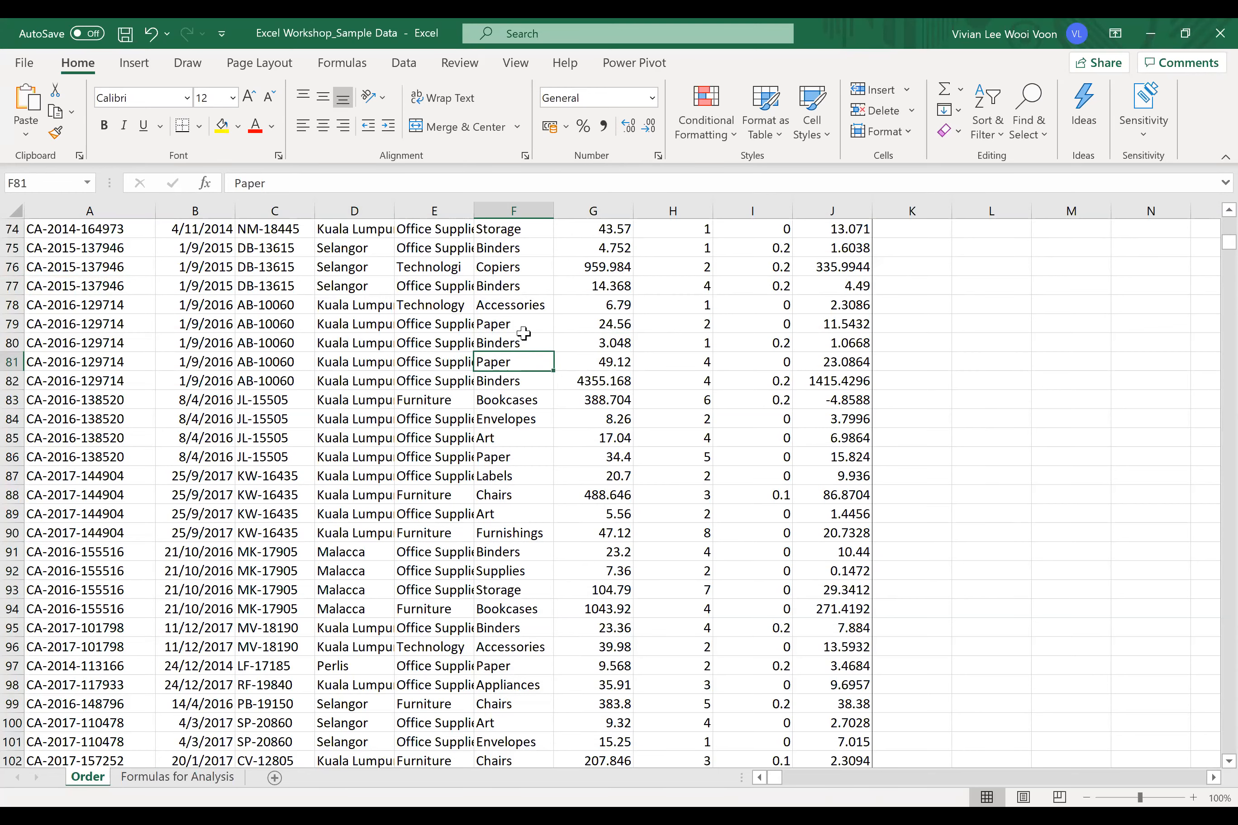
{"action": "key", "text": "ctrl+a"}
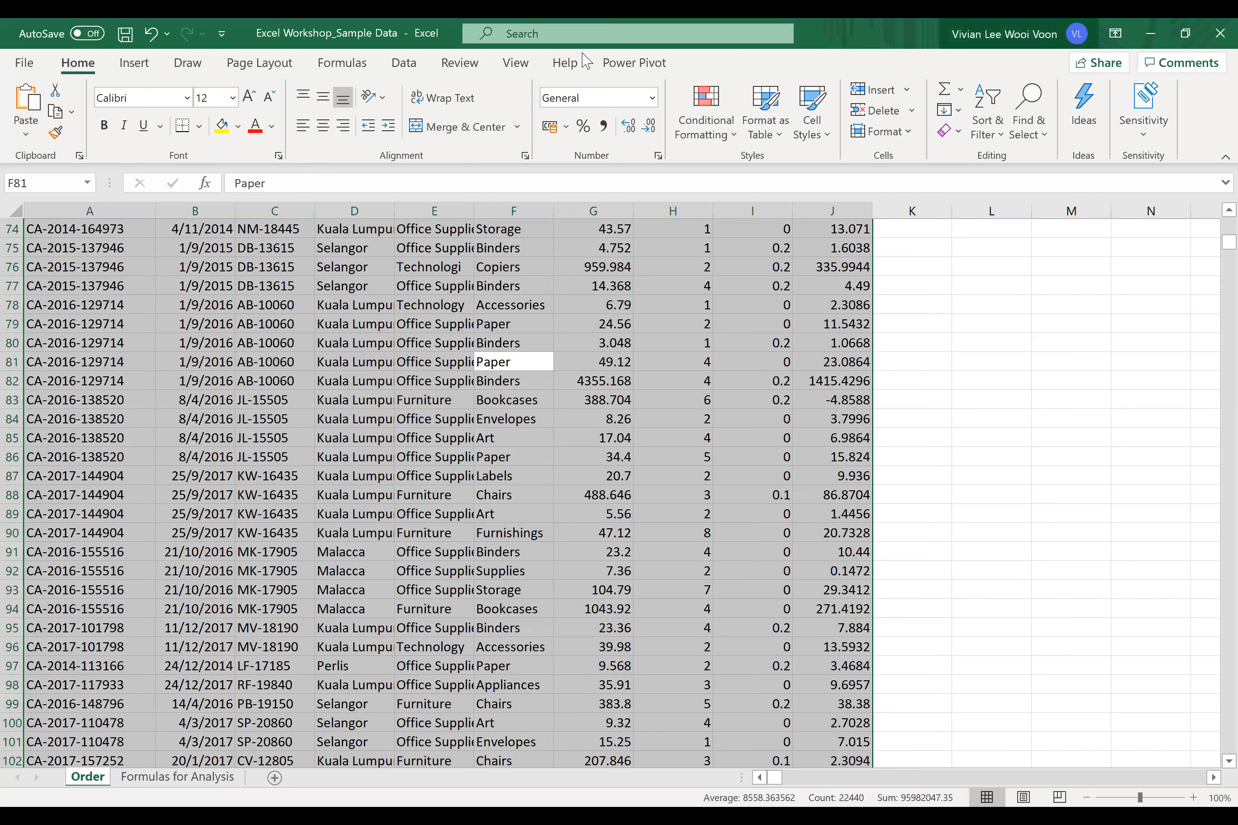
{"action": "key", "text": "super+Left"}
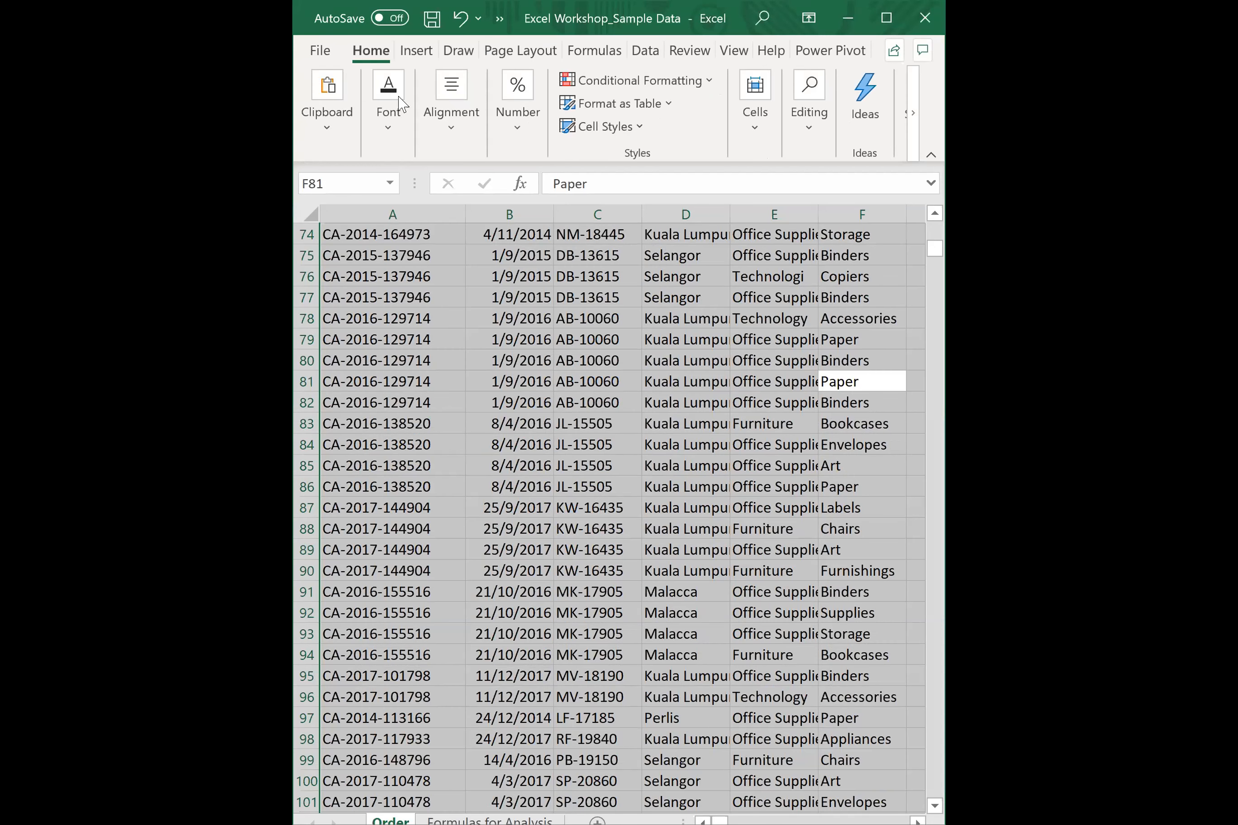
{"action": "left_click_drag", "start_coordinate": [293, 128], "coordinate": [100, 127]}
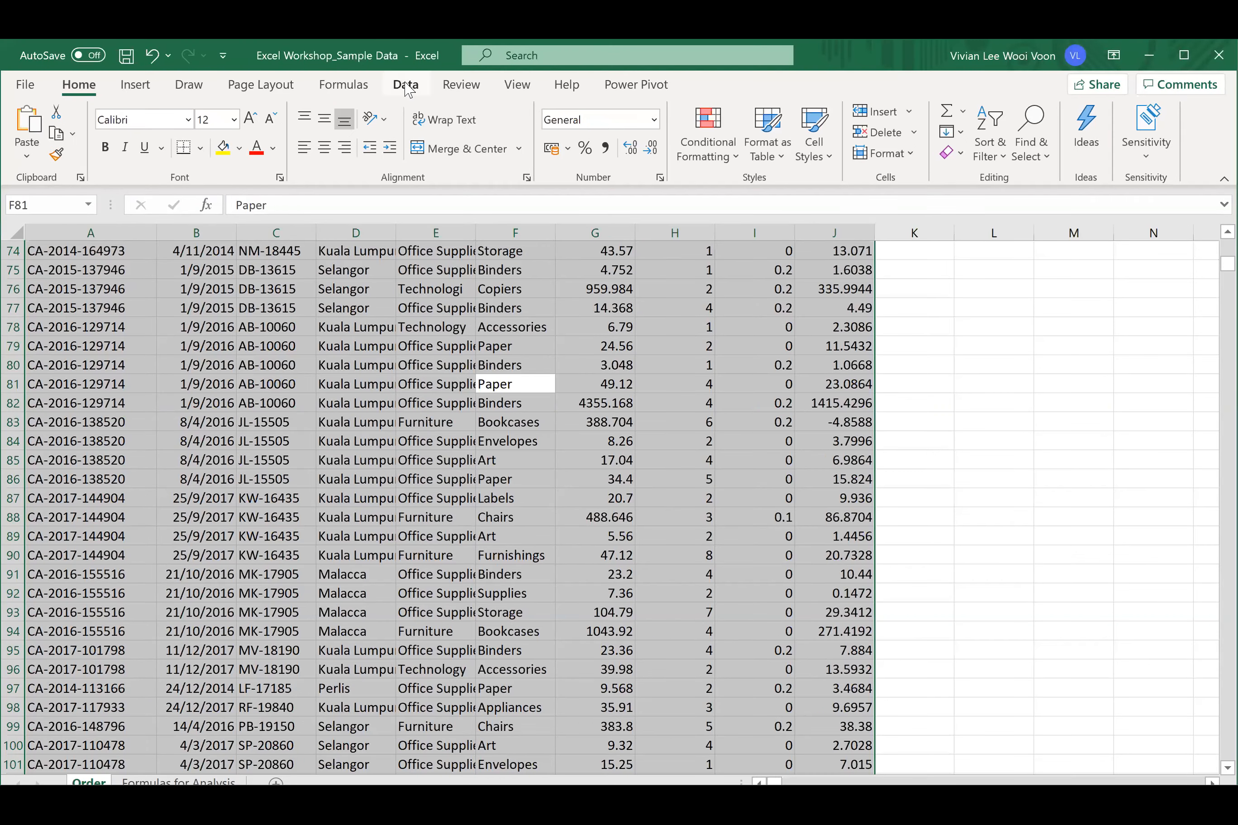
{"action": "left_click", "coordinate": [406, 85]}
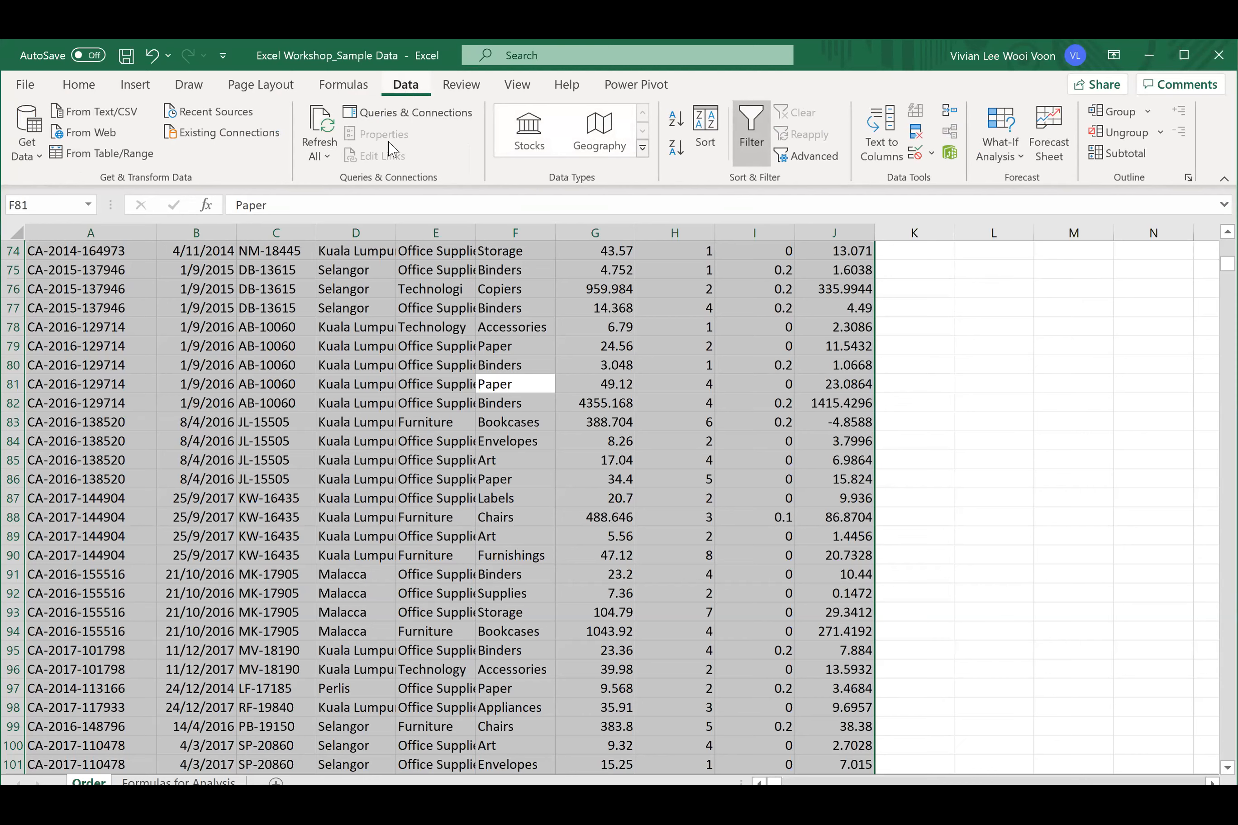
{"action": "left_click", "coordinate": [915, 135]}
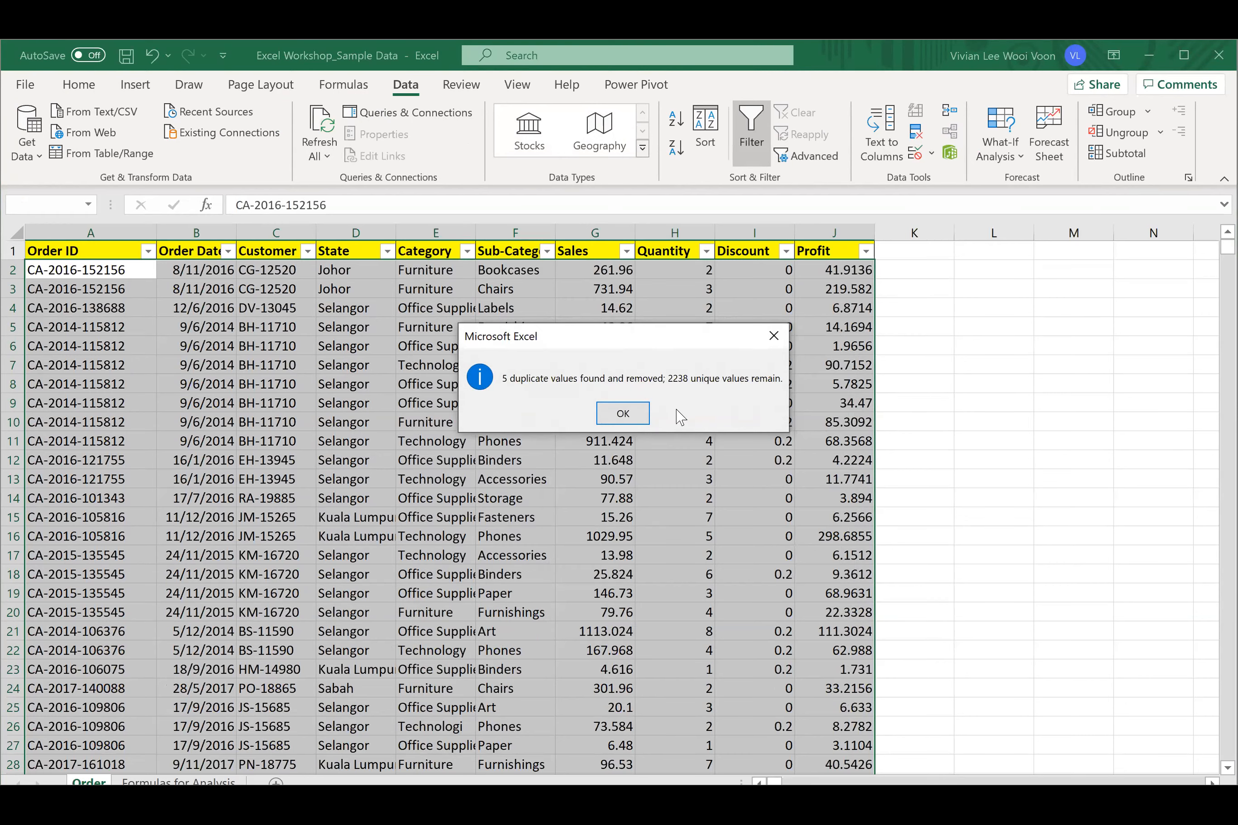
{"action": "left_click", "coordinate": [622, 414]}
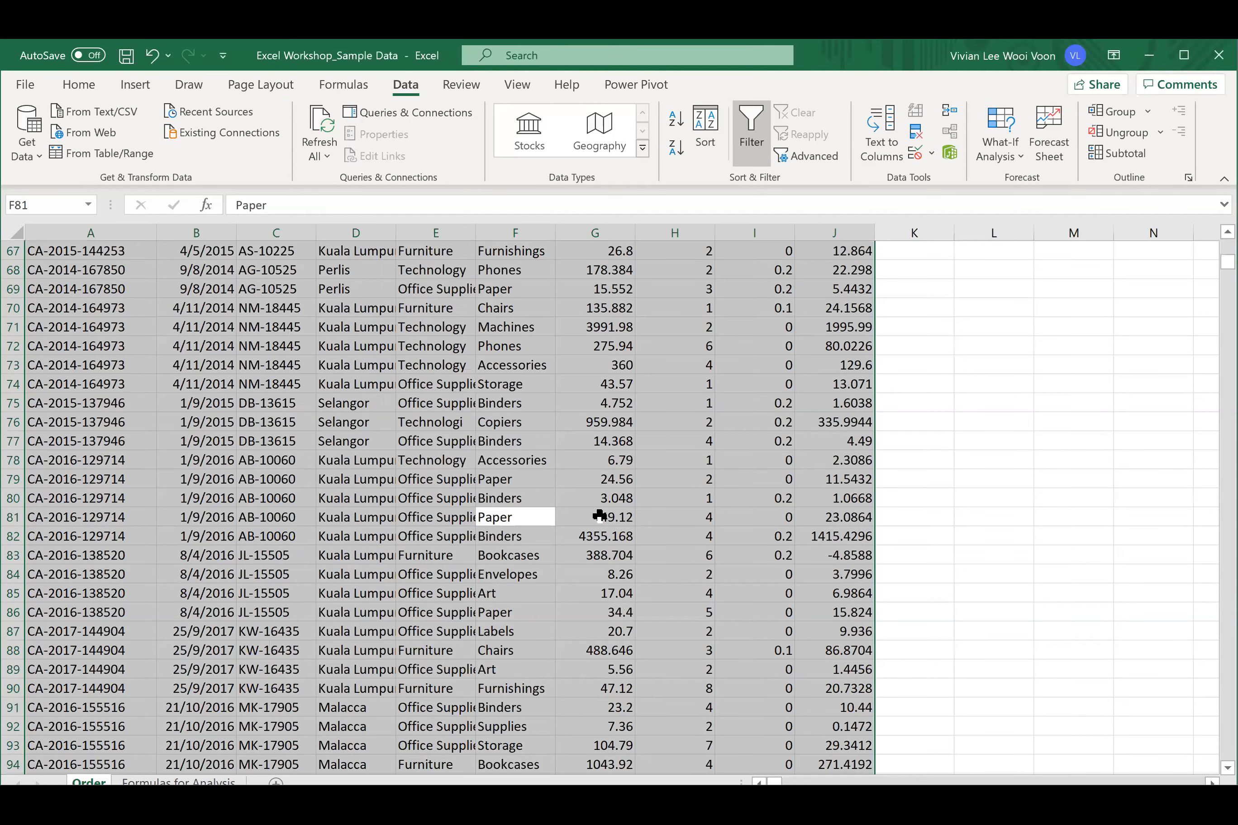
{"action": "left_click", "coordinate": [644, 404]}
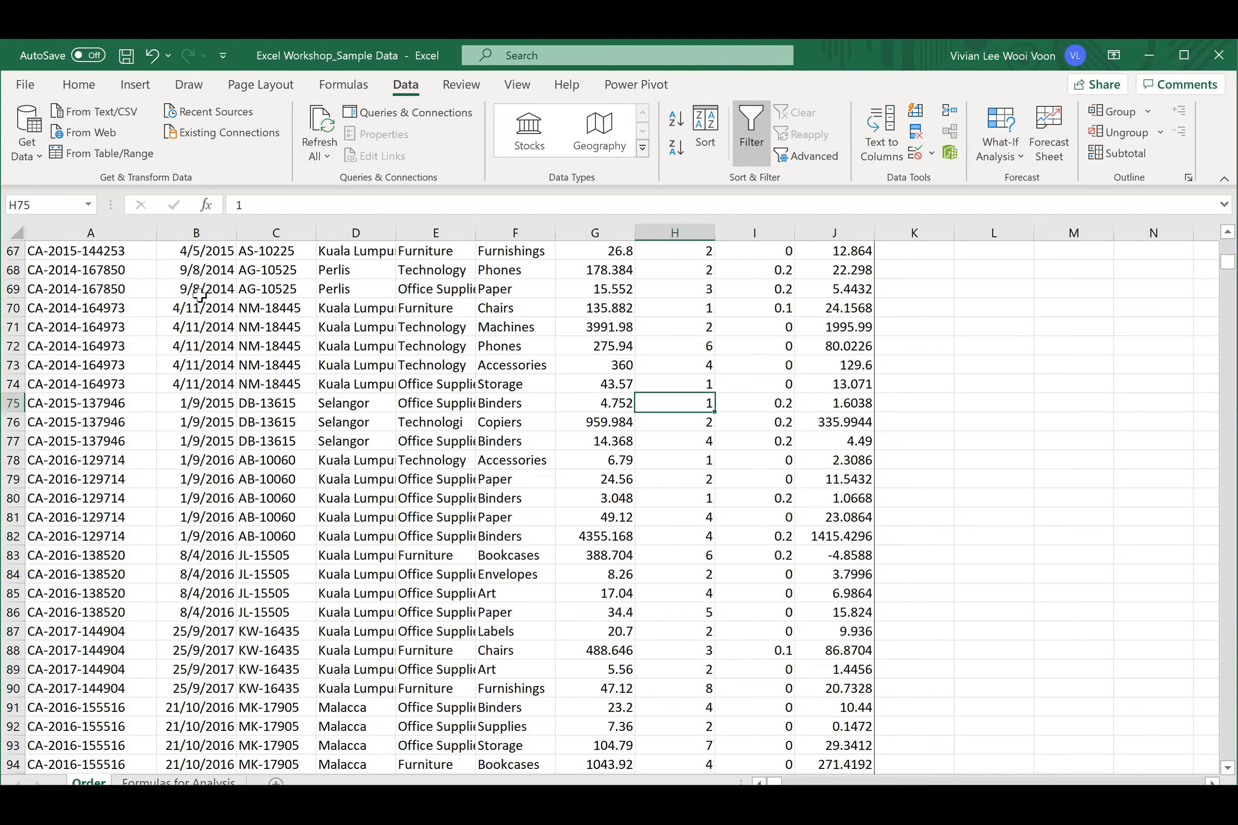
{"action": "left_click", "coordinate": [405, 286]}
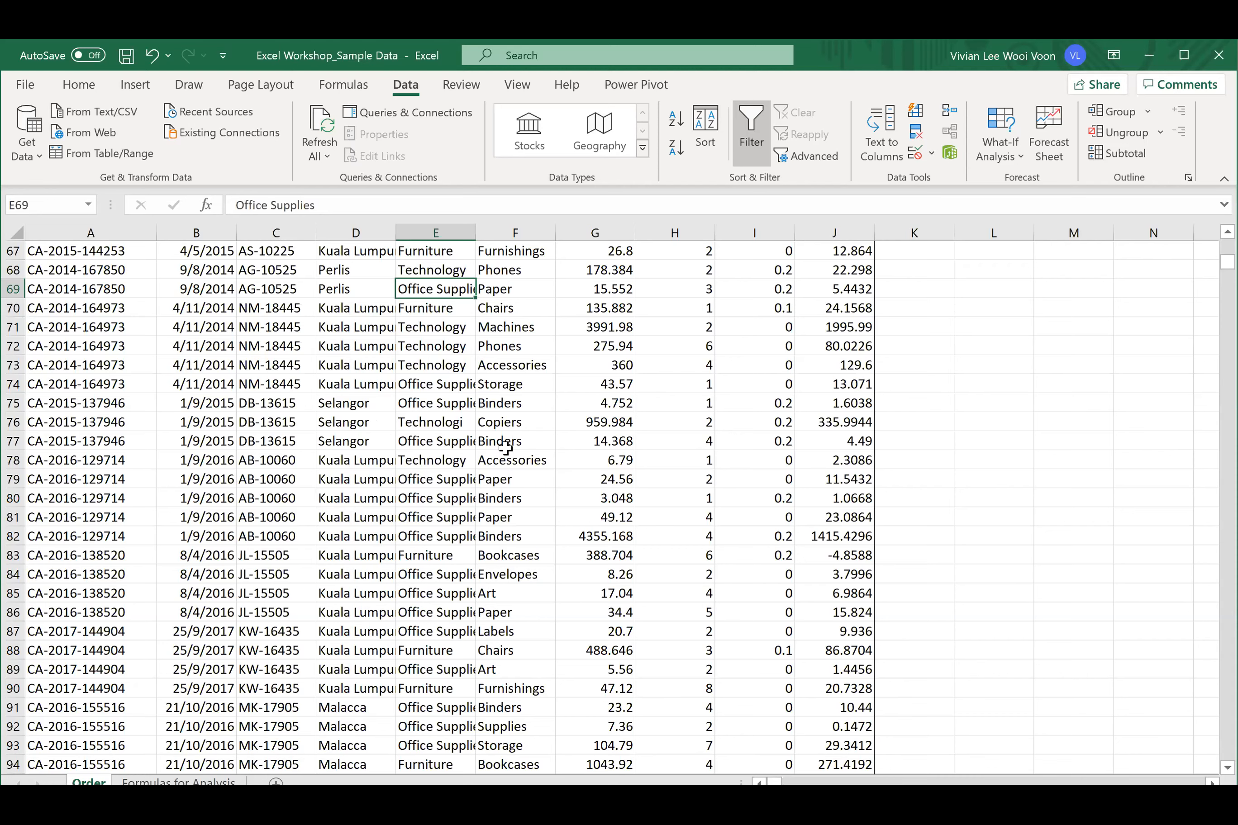
{"action": "left_click", "coordinate": [498, 460]}
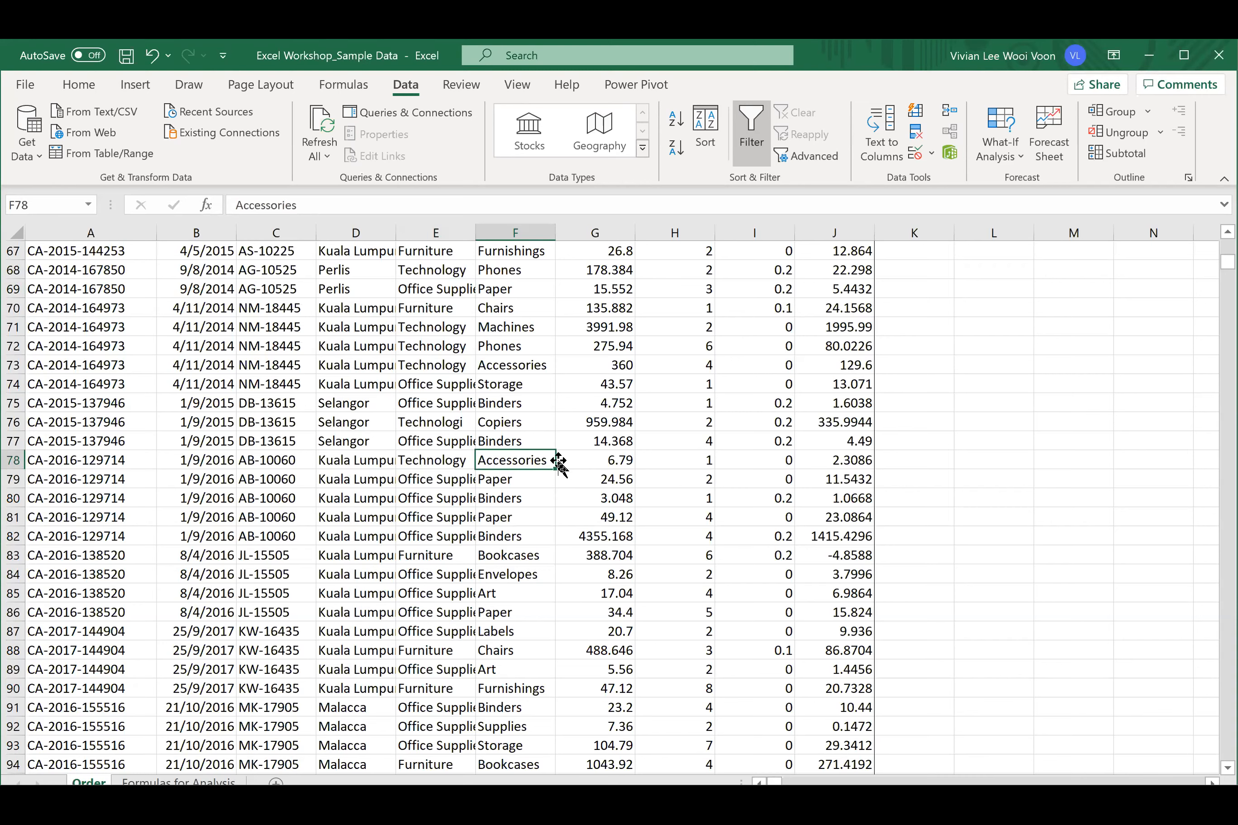
{"action": "left_click", "coordinate": [541, 304]}
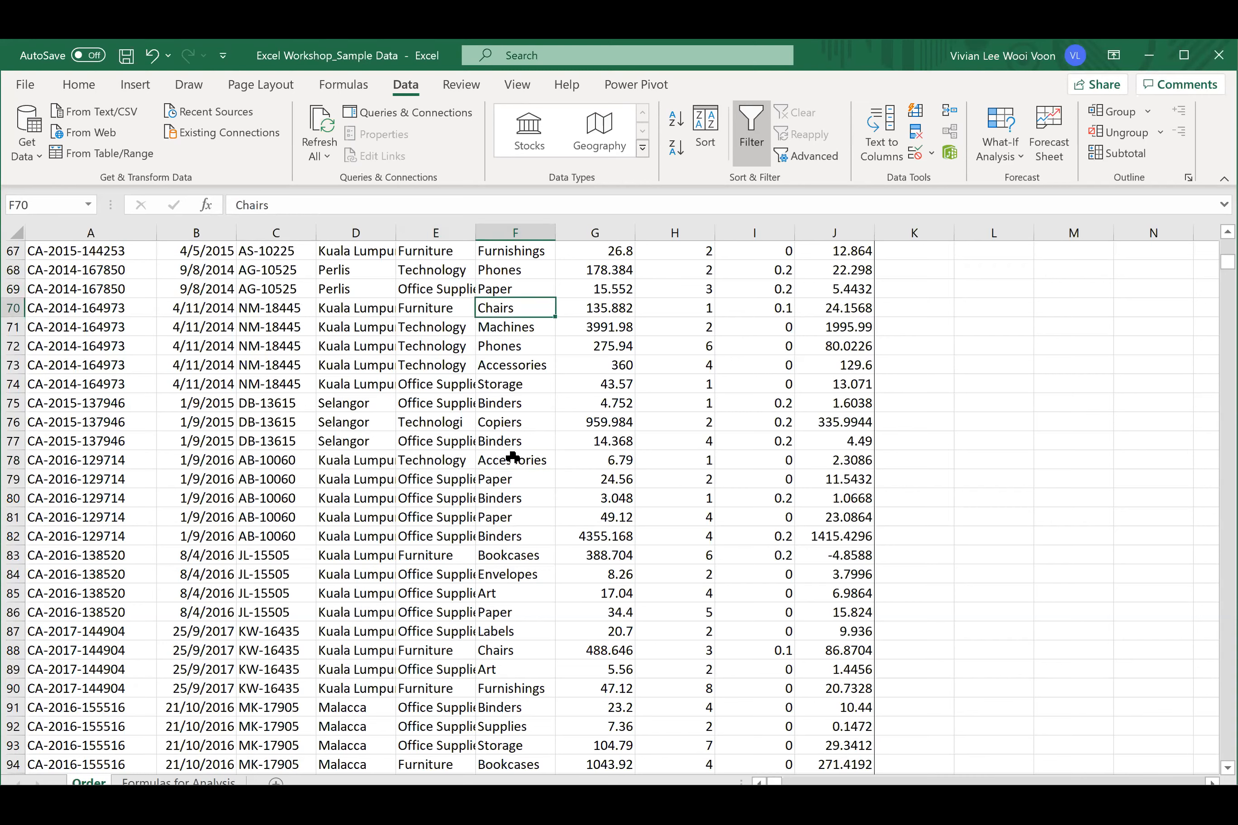
{"action": "left_click", "coordinate": [516, 367]}
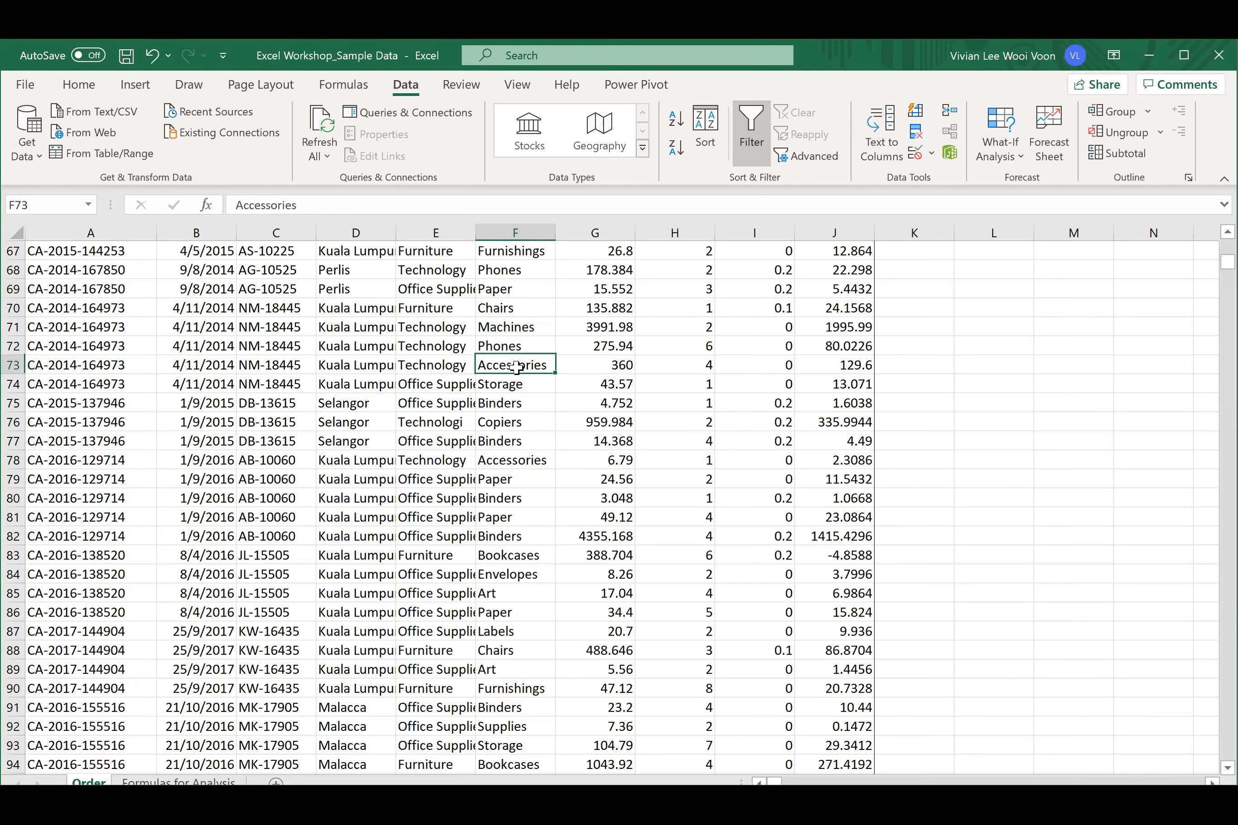
{"action": "left_click", "coordinate": [341, 325]}
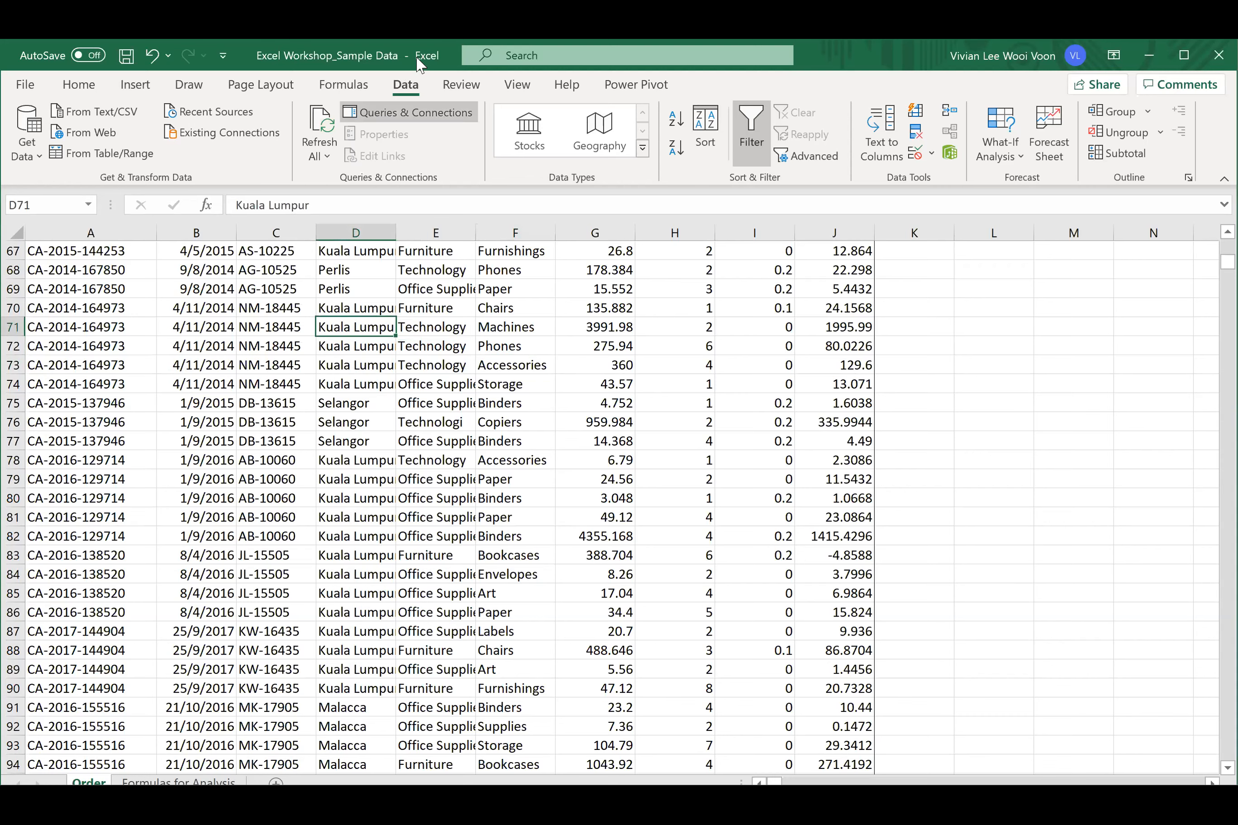
- Start and cancel a spell check of the Order sheet, and maximize the workbook window
{"action": "left_click", "coordinate": [460, 84]}
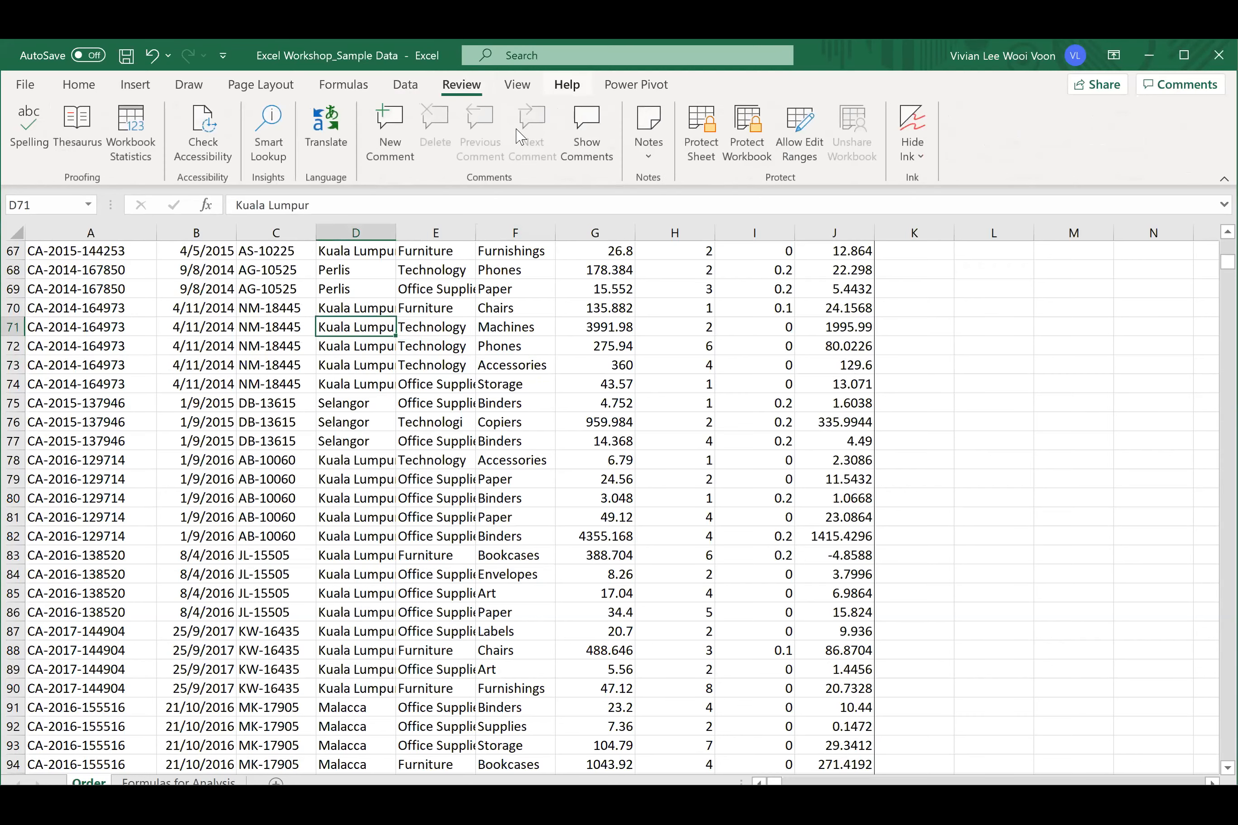
{"action": "left_click", "coordinate": [47, 144]}
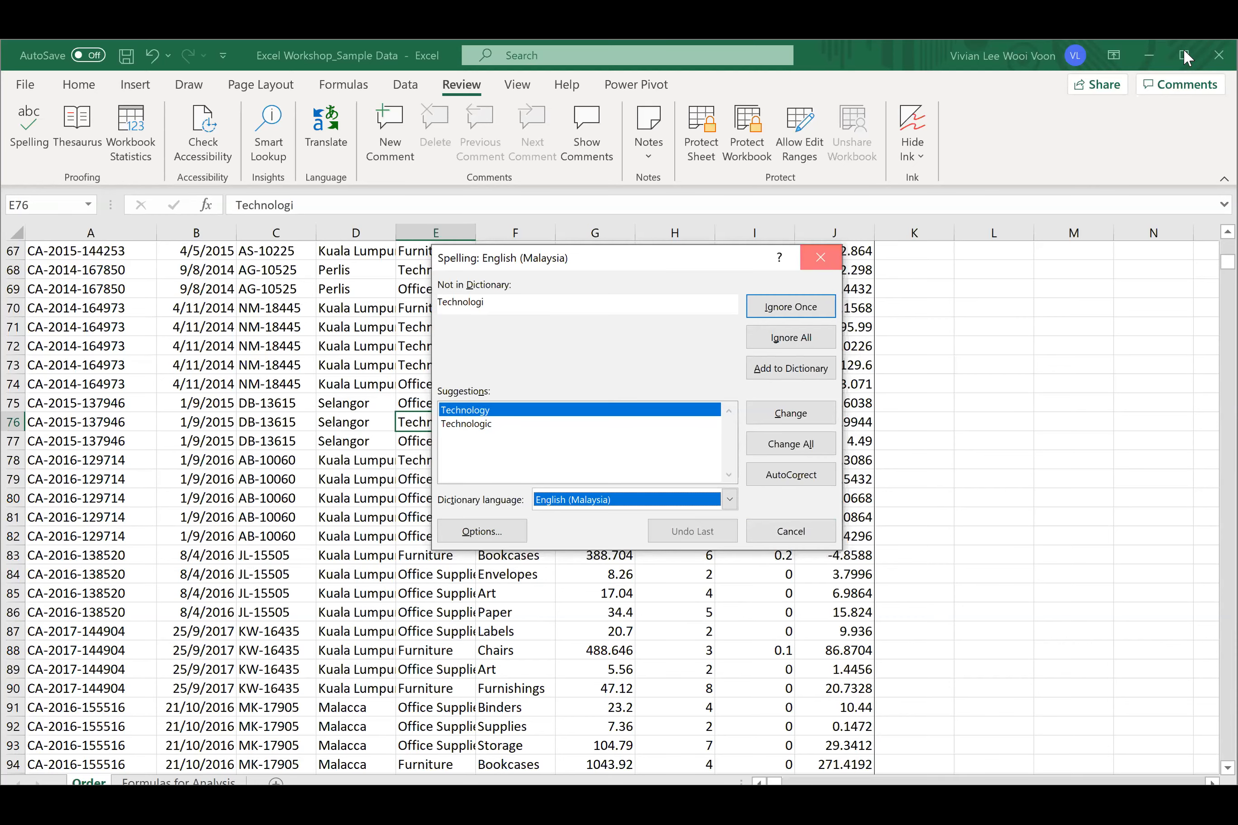
{"action": "key", "text": "Escape"}
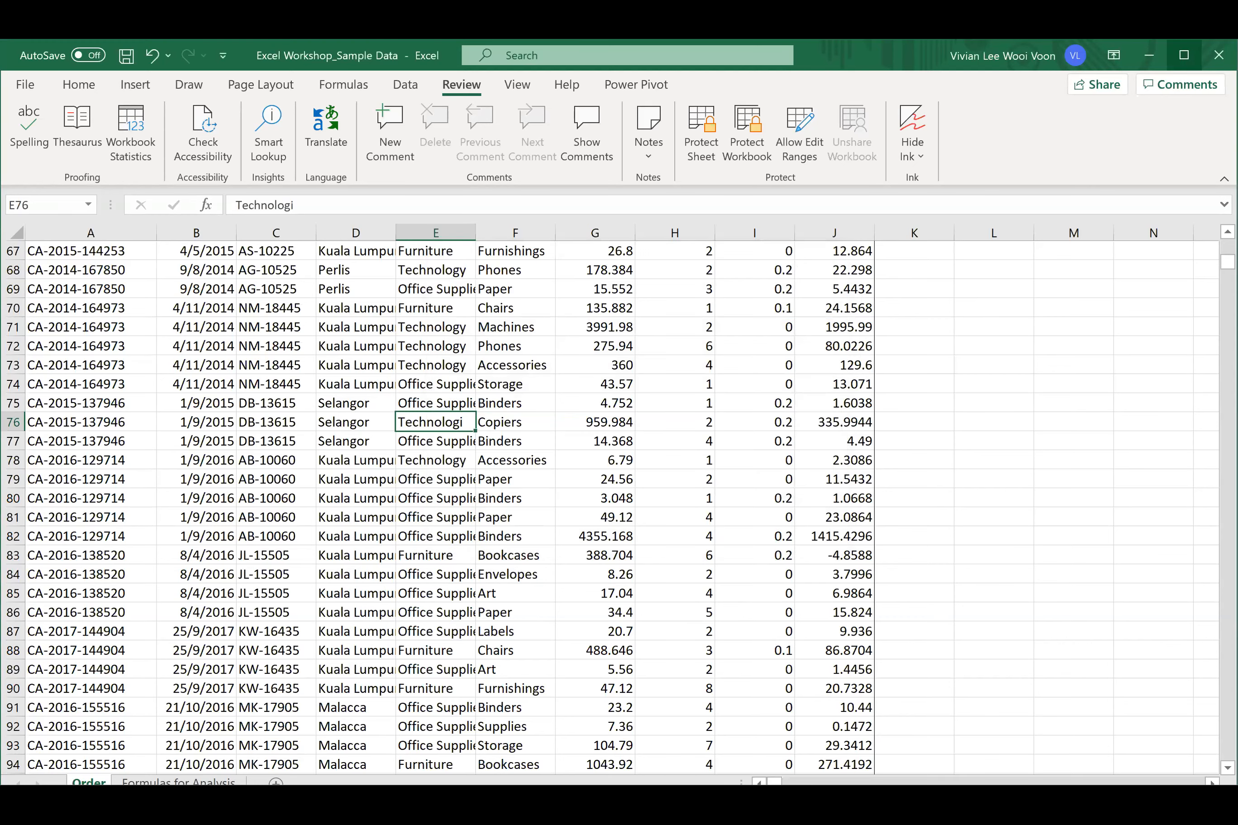
{"action": "left_click", "coordinate": [1183, 55]}
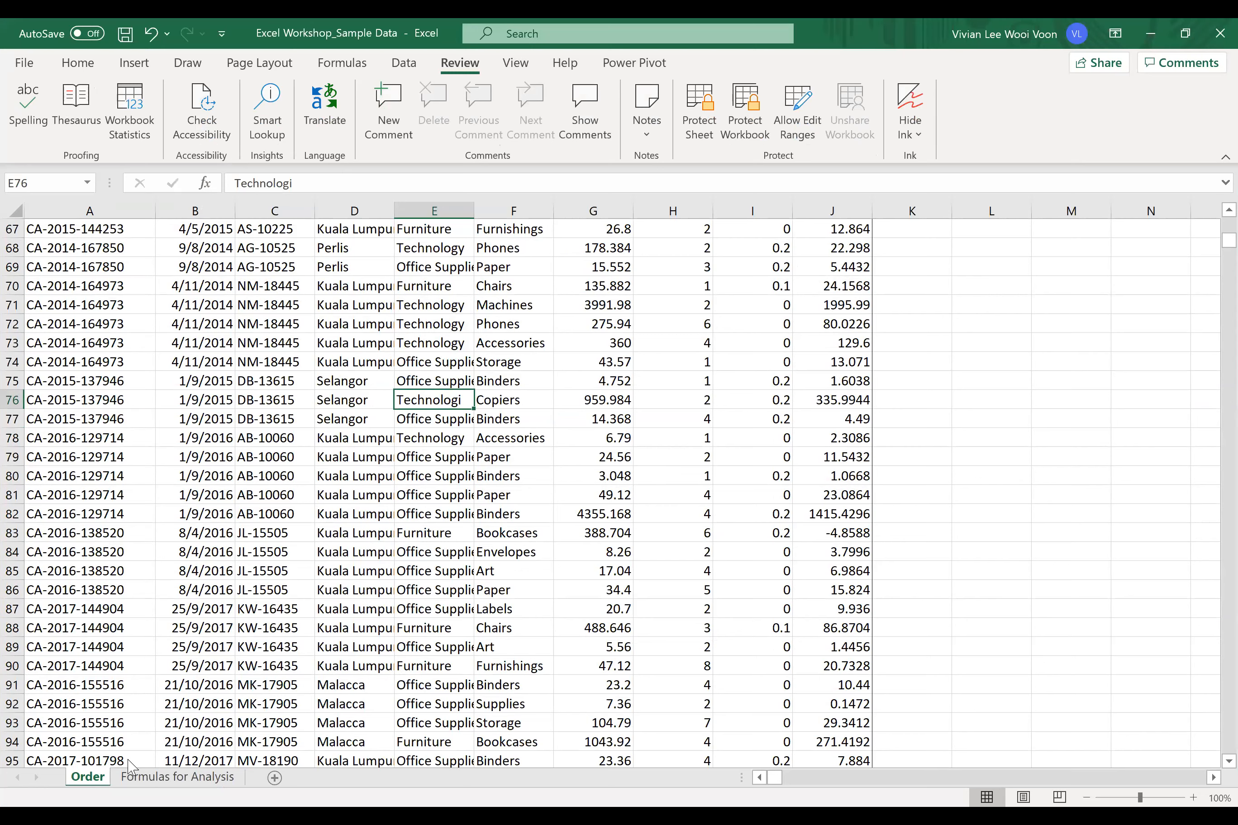
- Group all the workbook's sheets, and ungroup them by returning to the Order sheet alone
{"action": "right_click", "coordinate": [129, 777]}
{"action": "left_click", "coordinate": [129, 760]}
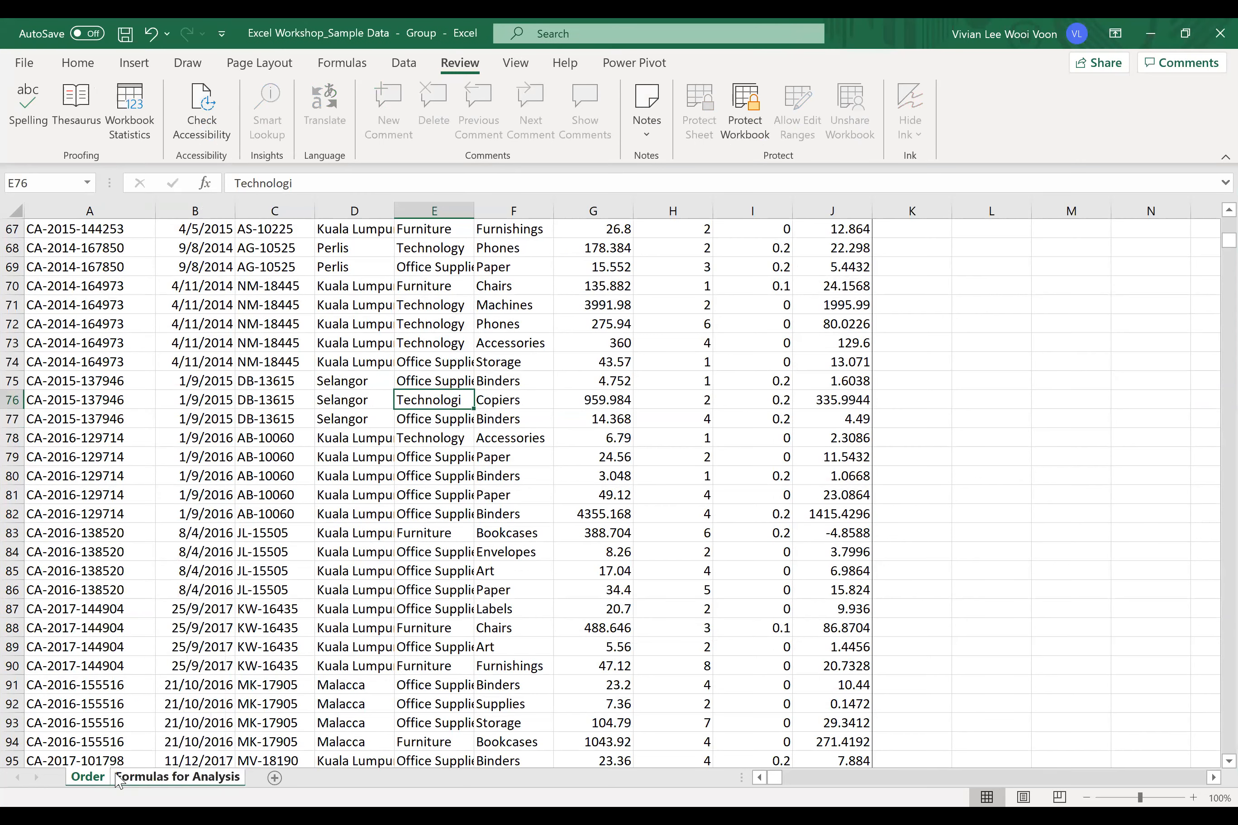
{"action": "left_click", "coordinate": [37, 130]}
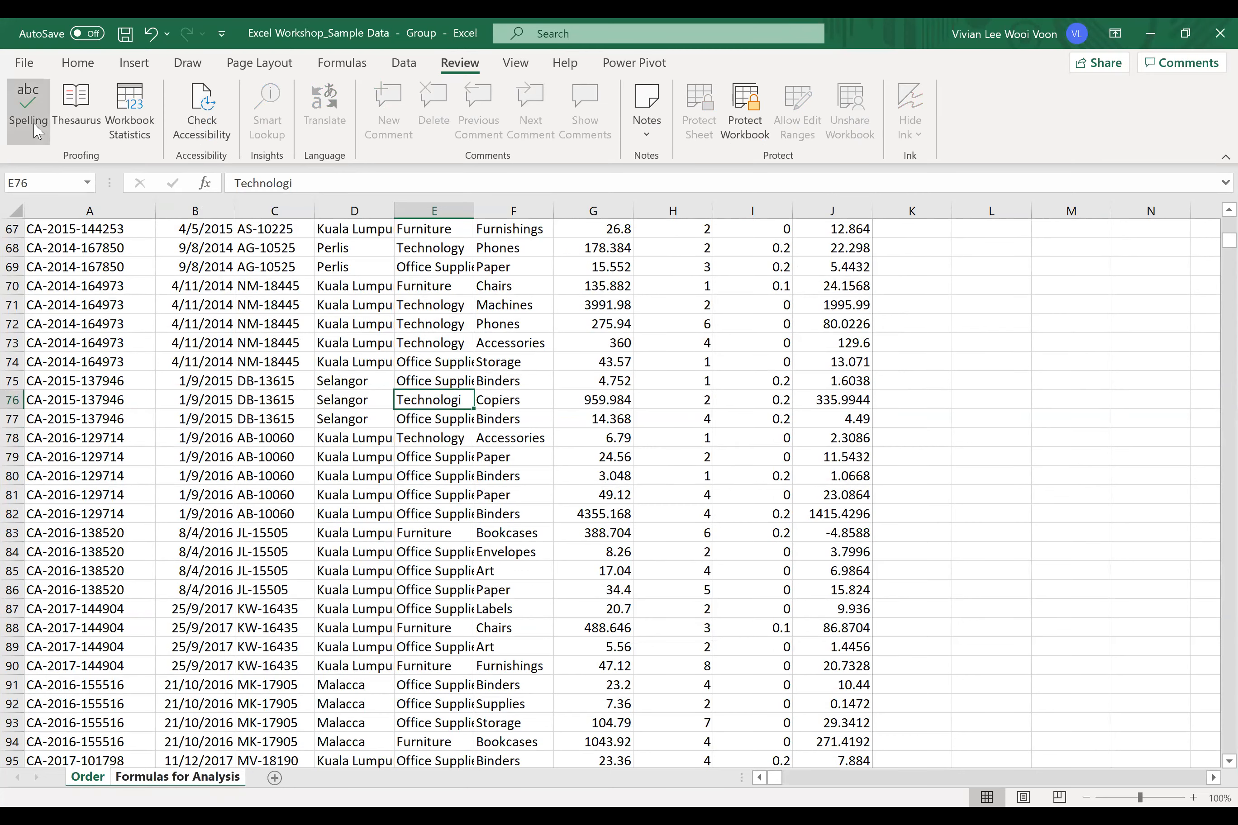
{"action": "left_click", "coordinate": [166, 781]}
{"action": "left_click", "coordinate": [89, 785]}
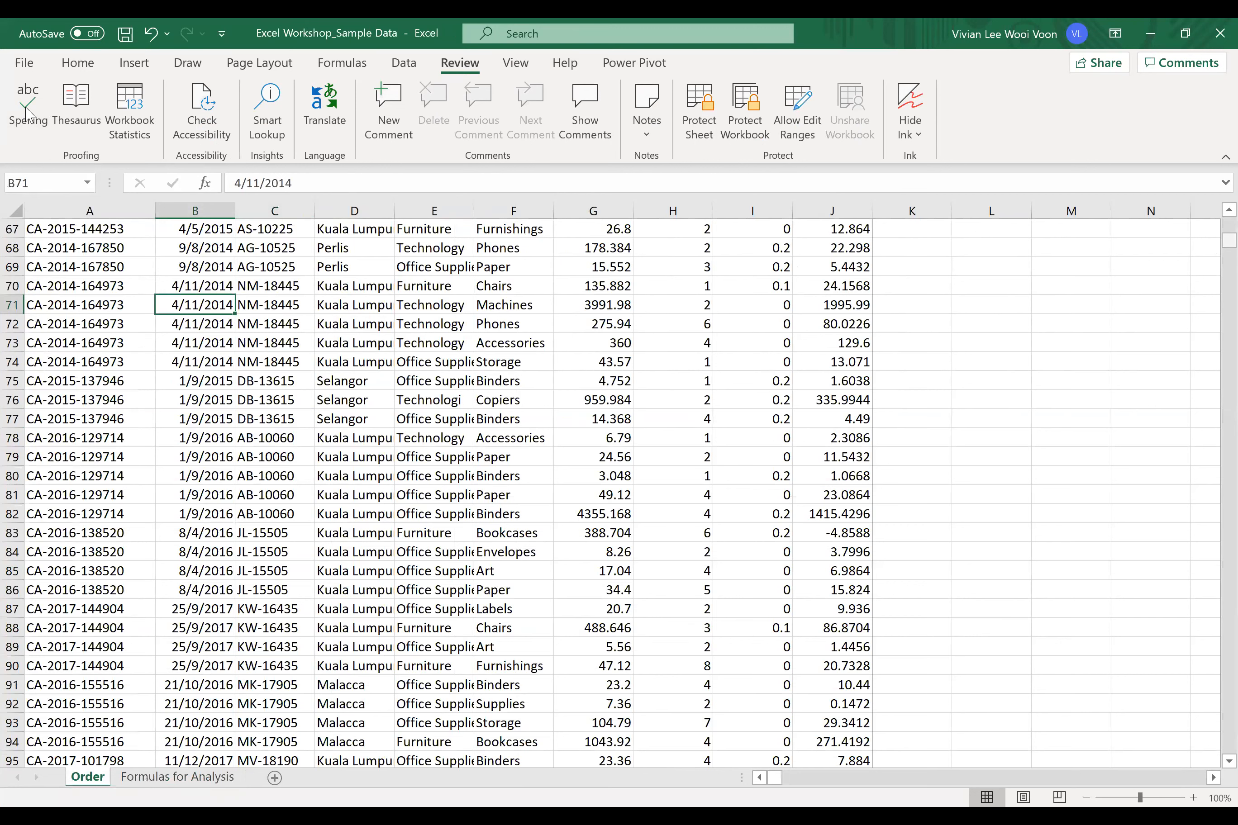
- Spell-check the Order sheet from its first record and change all occurrences of "Technologi" to "Technology"
{"action": "key", "text": "ctrl+Home"}
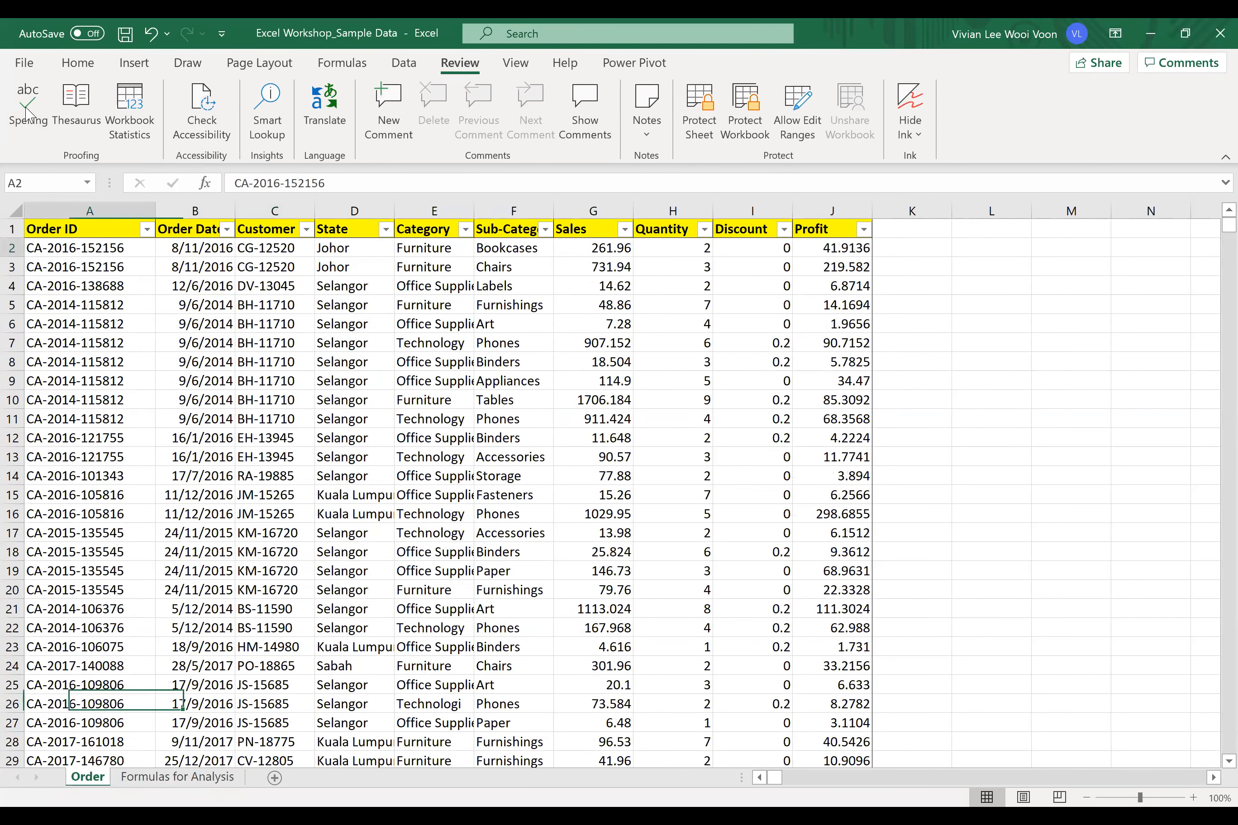
{"action": "left_click", "coordinate": [27, 114]}
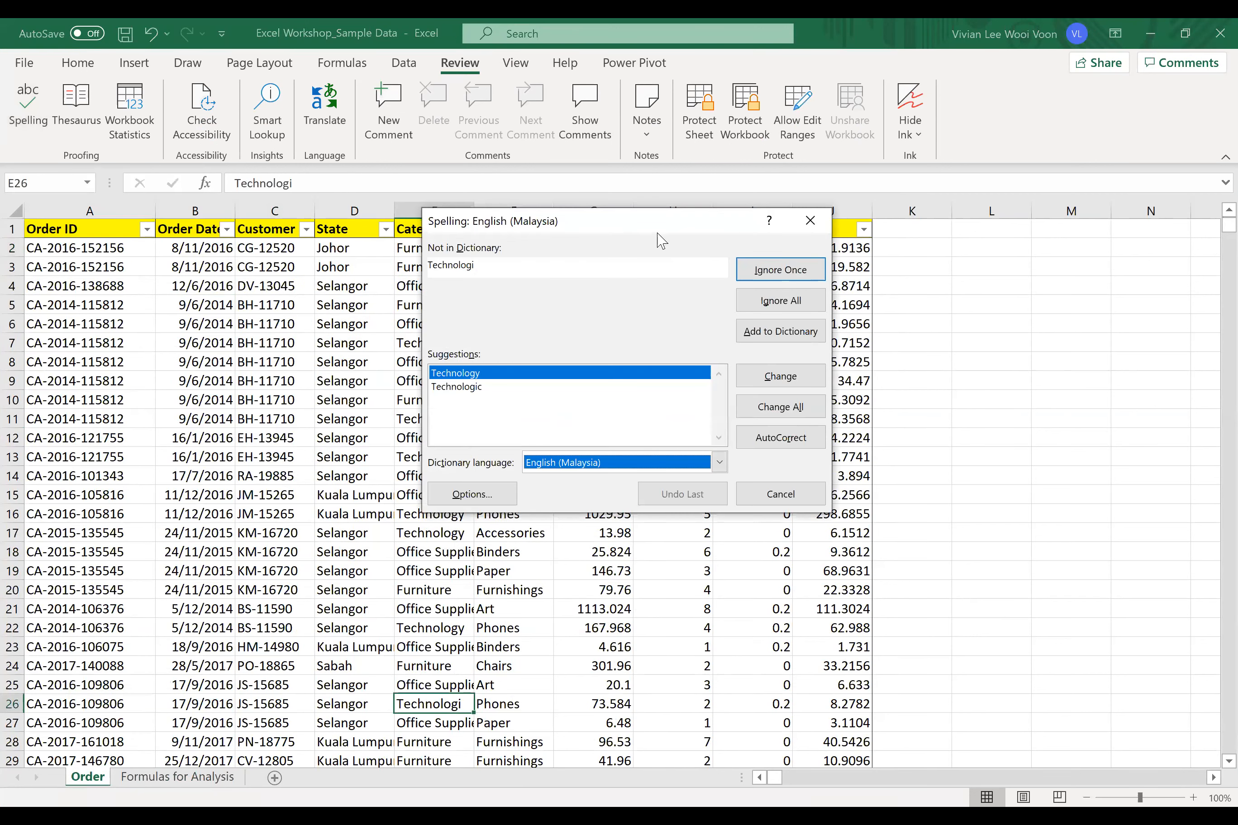
{"action": "left_click_drag", "start_coordinate": [594, 217], "coordinate": [578, 220]}
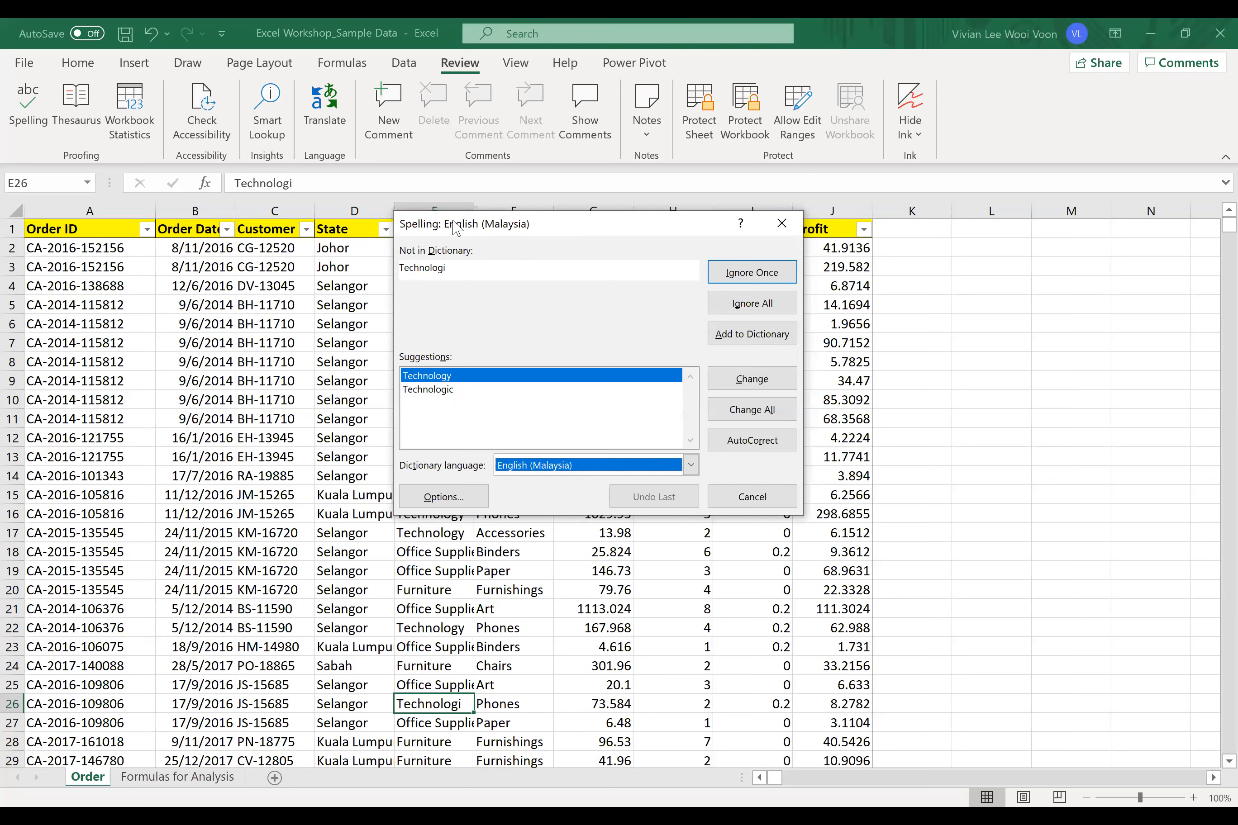
{"action": "left_click", "coordinate": [464, 271]}
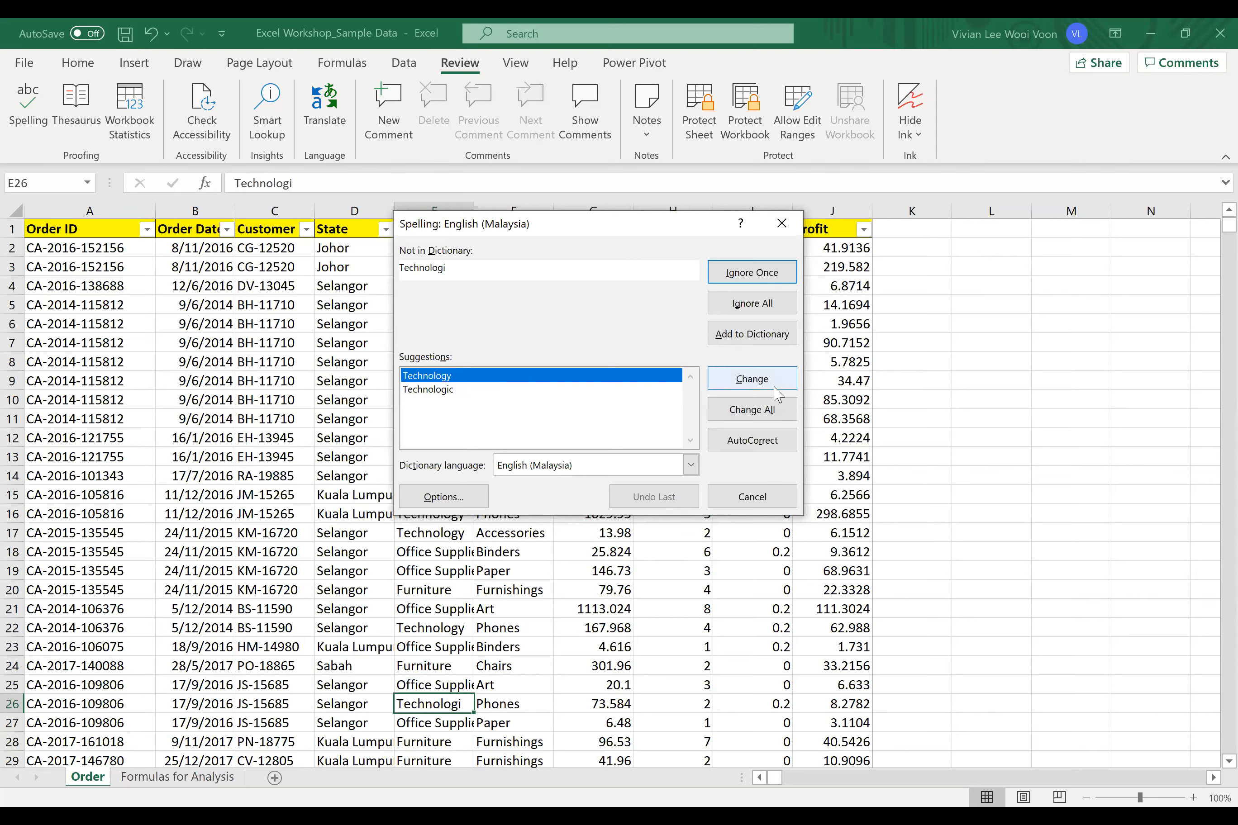
{"action": "left_click", "coordinate": [775, 420]}
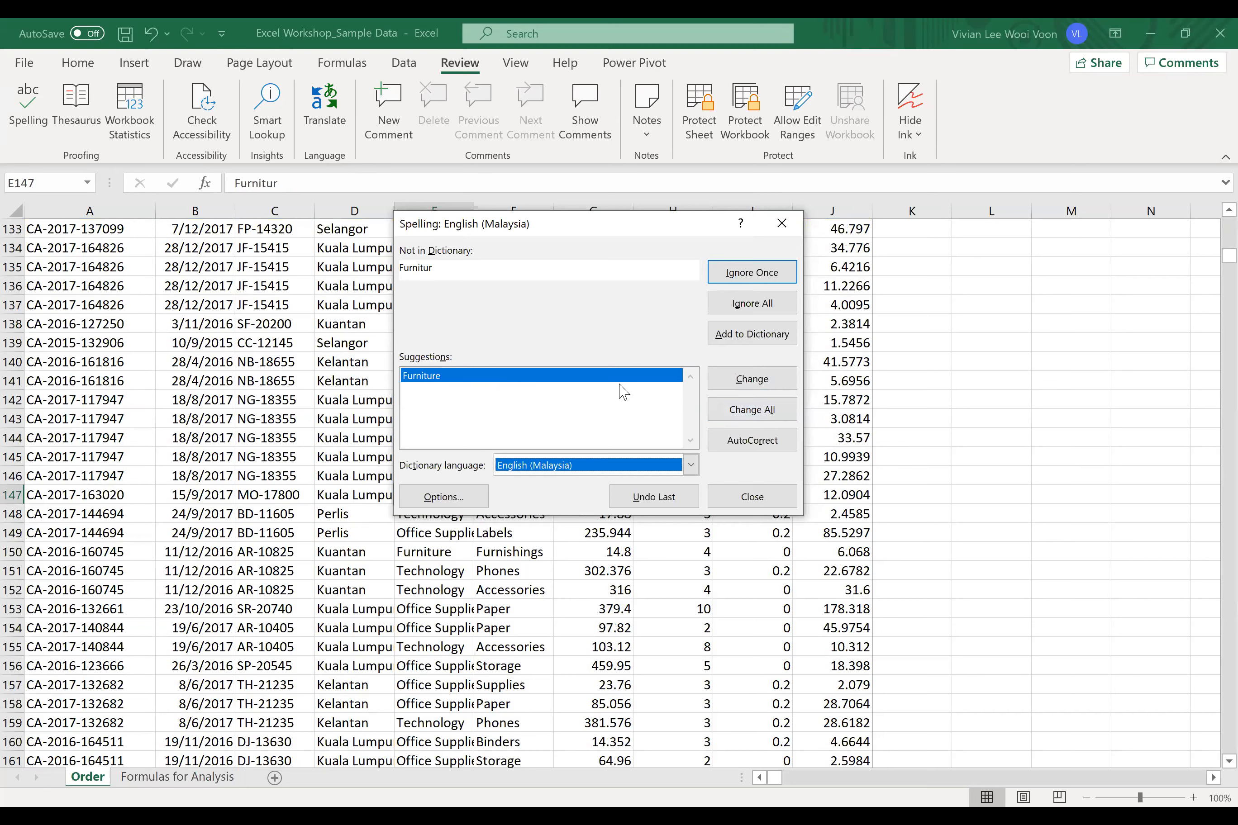
- Change all occurrences of "Furnitur" to "Furniture" and finish the spell check, continuing from the beginning of the sheet
{"action": "left_click", "coordinate": [577, 267]}
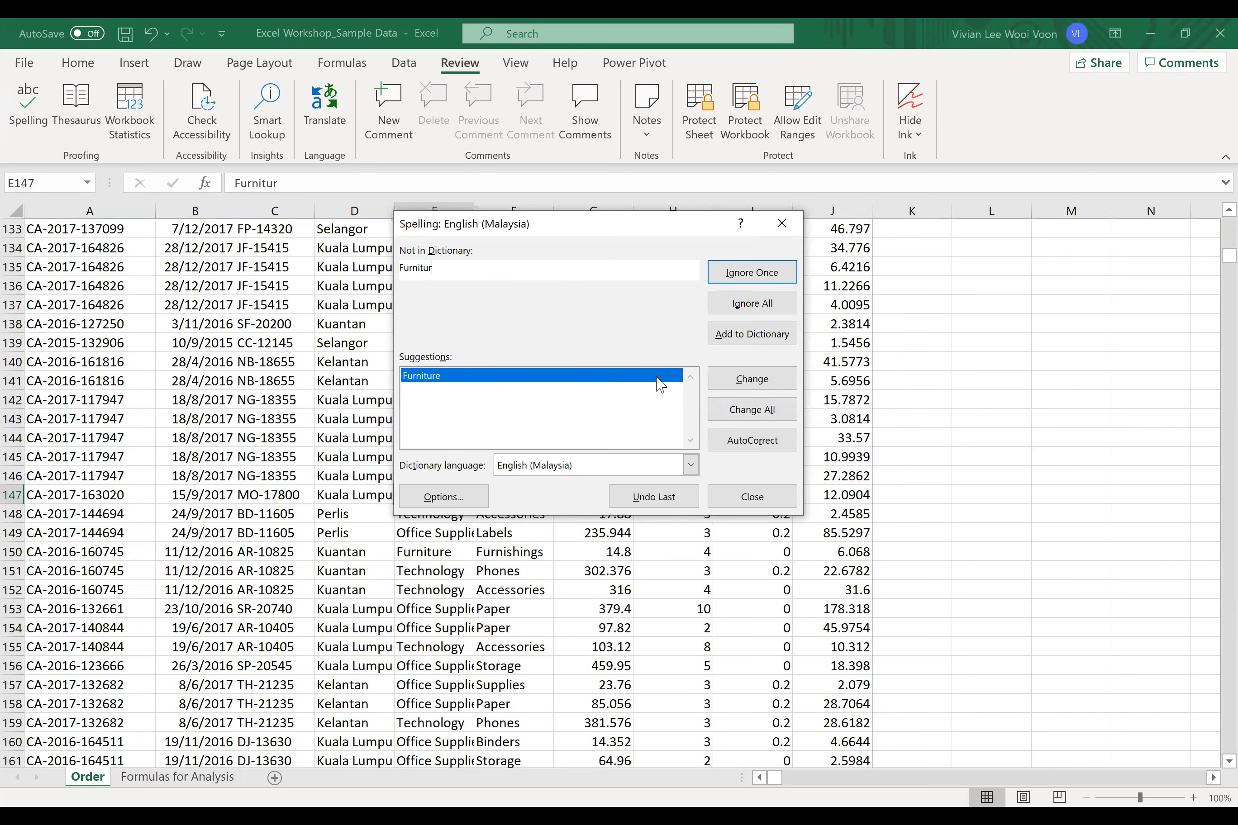
{"action": "left_click", "coordinate": [739, 411]}
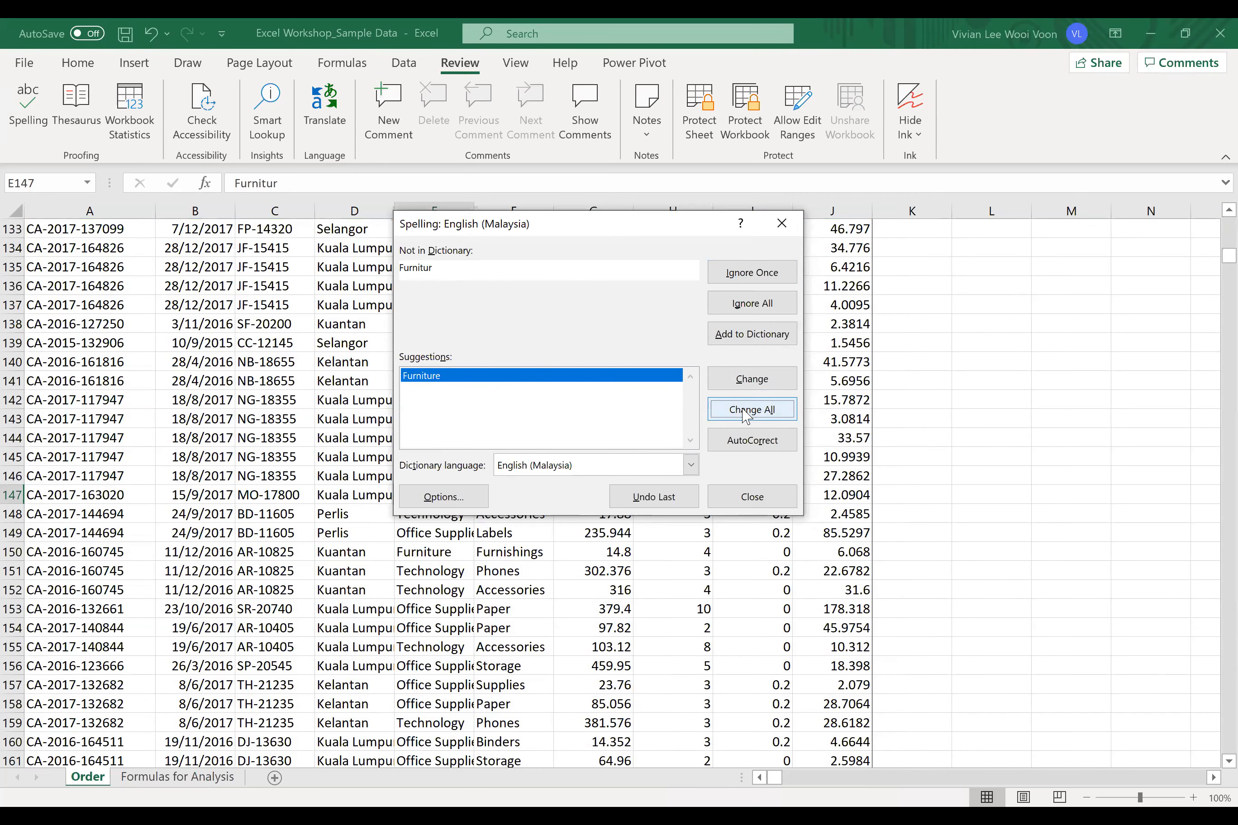
{"action": "left_click", "coordinate": [745, 415]}
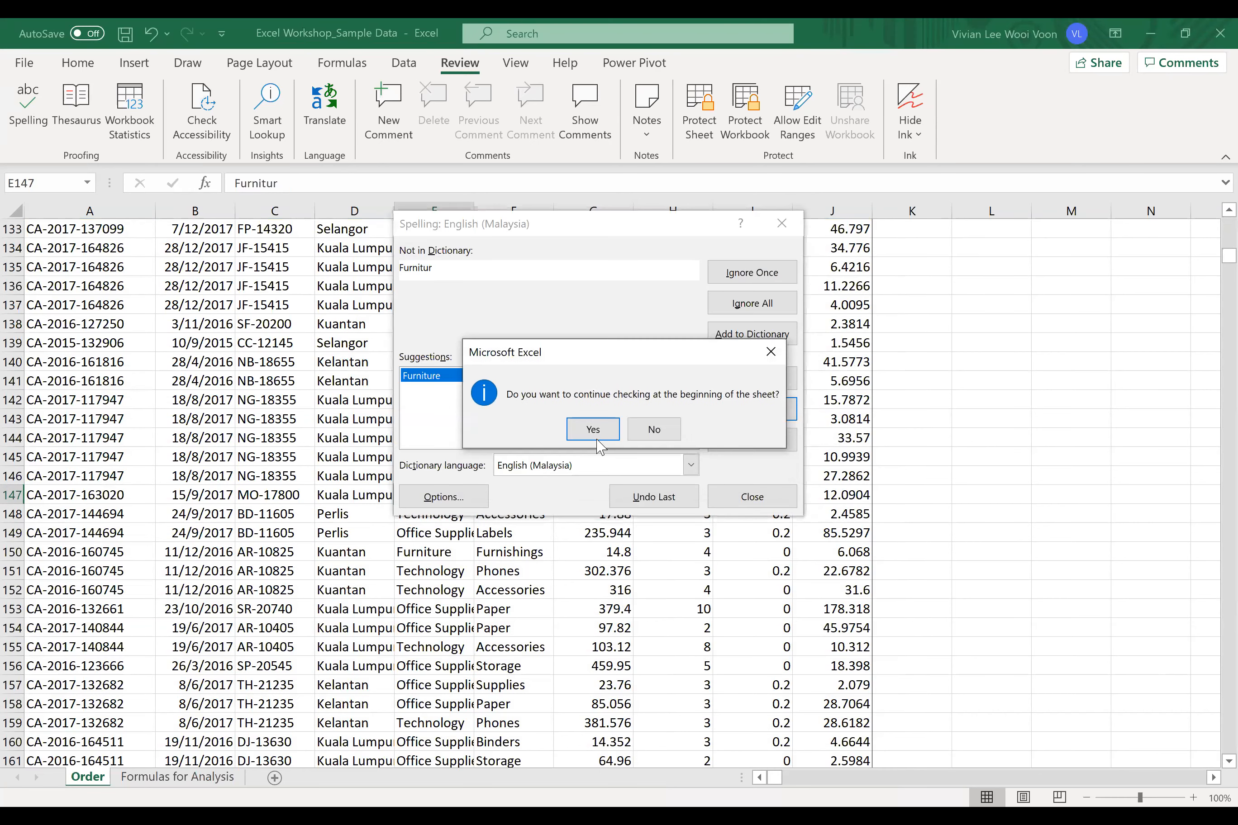
{"action": "left_click", "coordinate": [601, 439]}
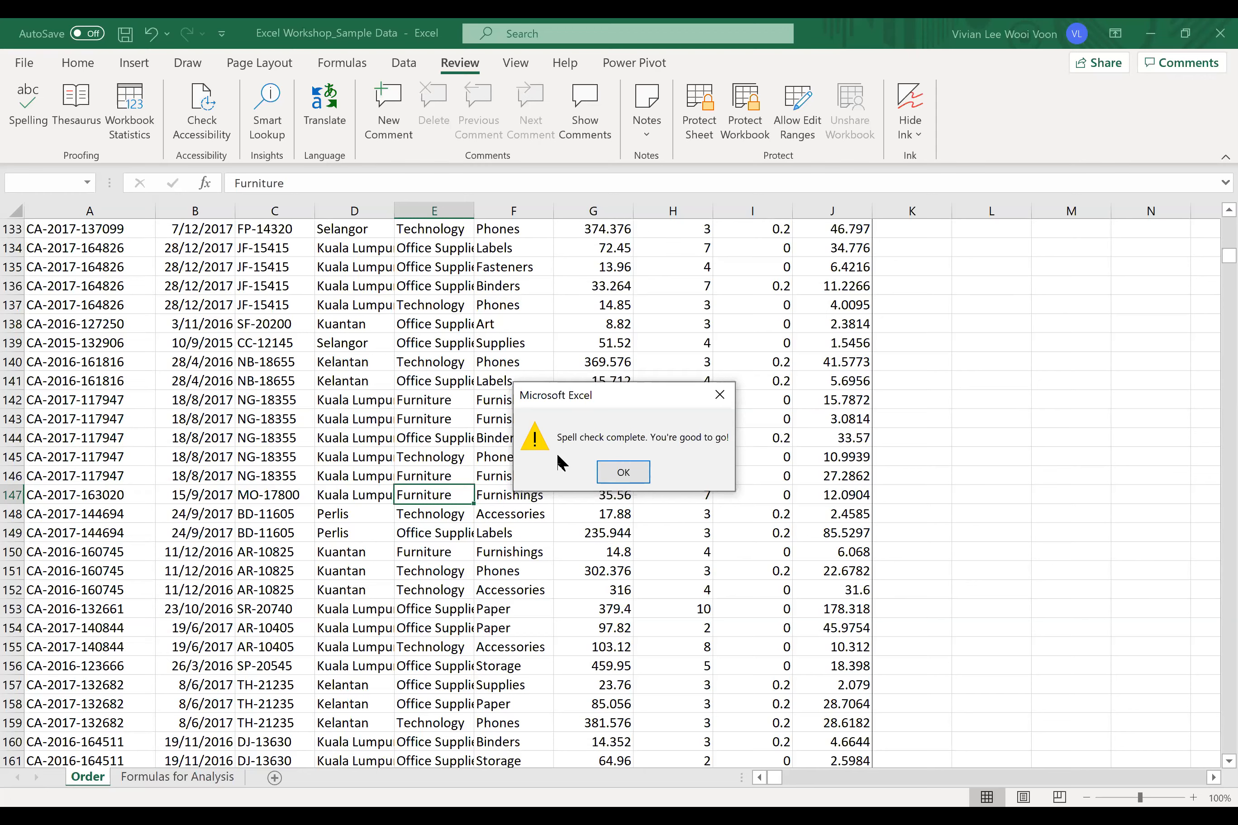
{"action": "left_click", "coordinate": [626, 472]}
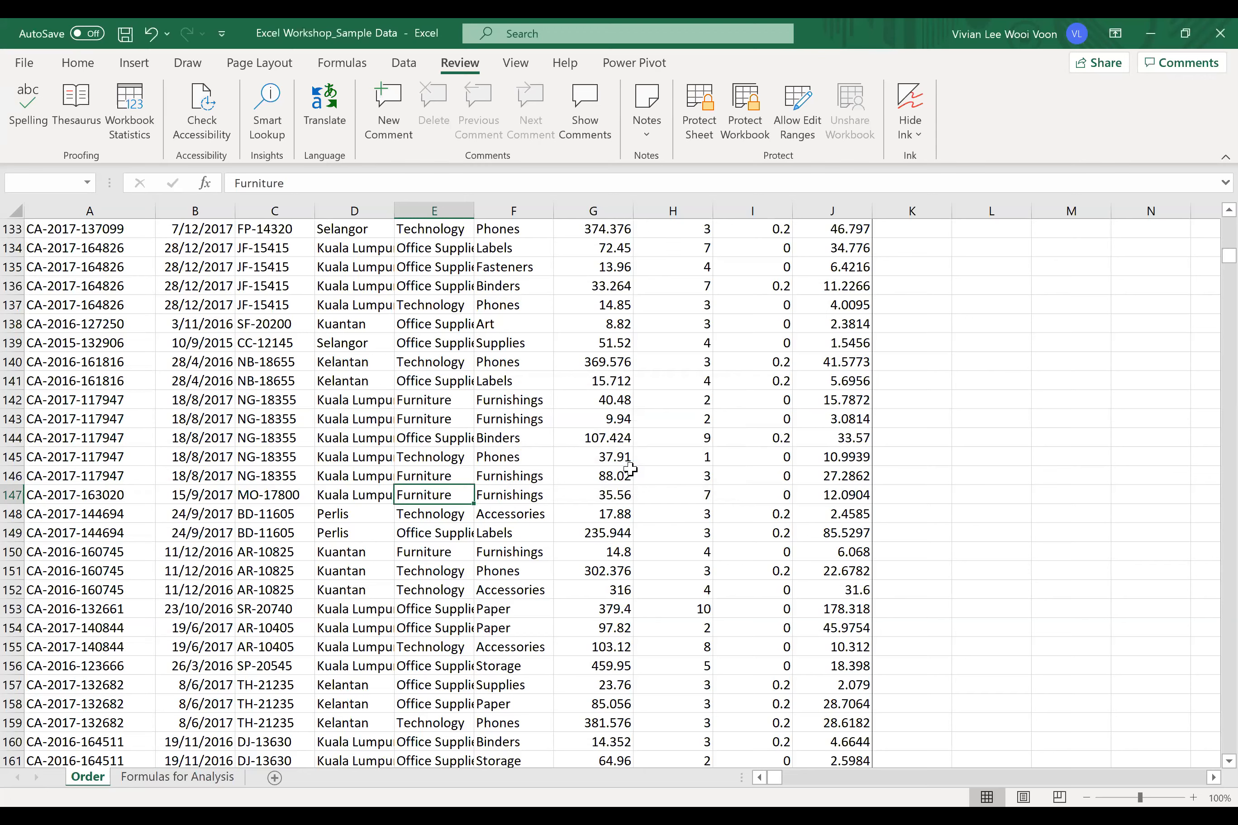
{"action": "left_click", "coordinate": [514, 399]}
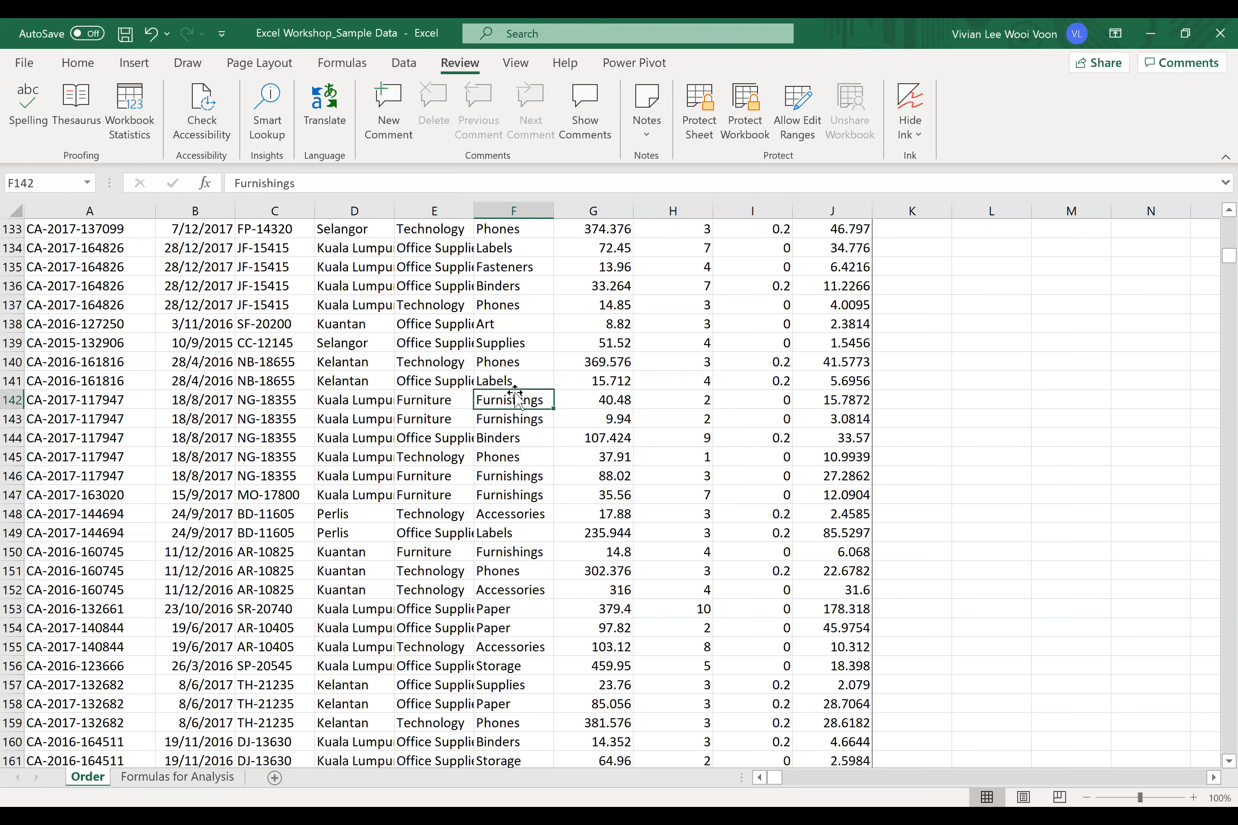
{"action": "left_click", "coordinate": [359, 396]}
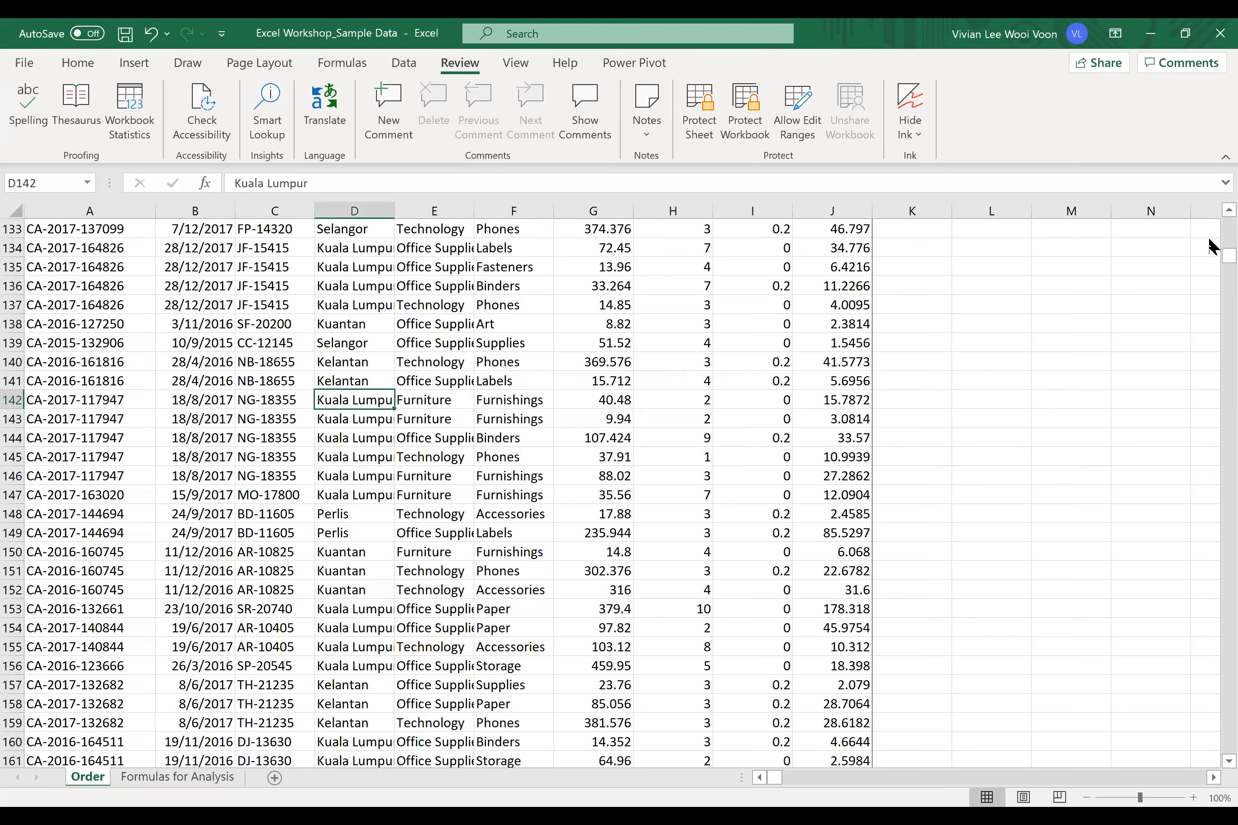
{"action": "scroll", "coordinate": [512, 444], "scroll_direction": "up", "scroll_amount": 20}
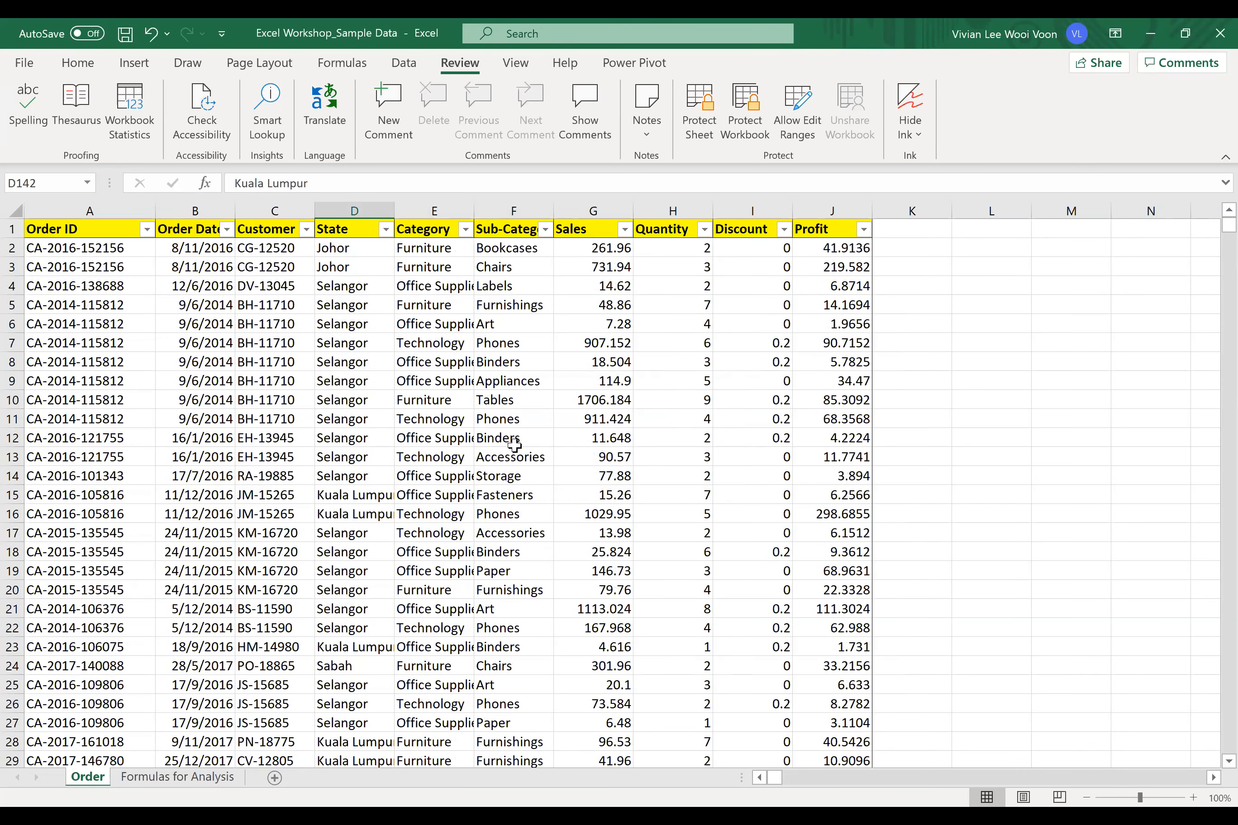
{"action": "left_click", "coordinate": [408, 480]}
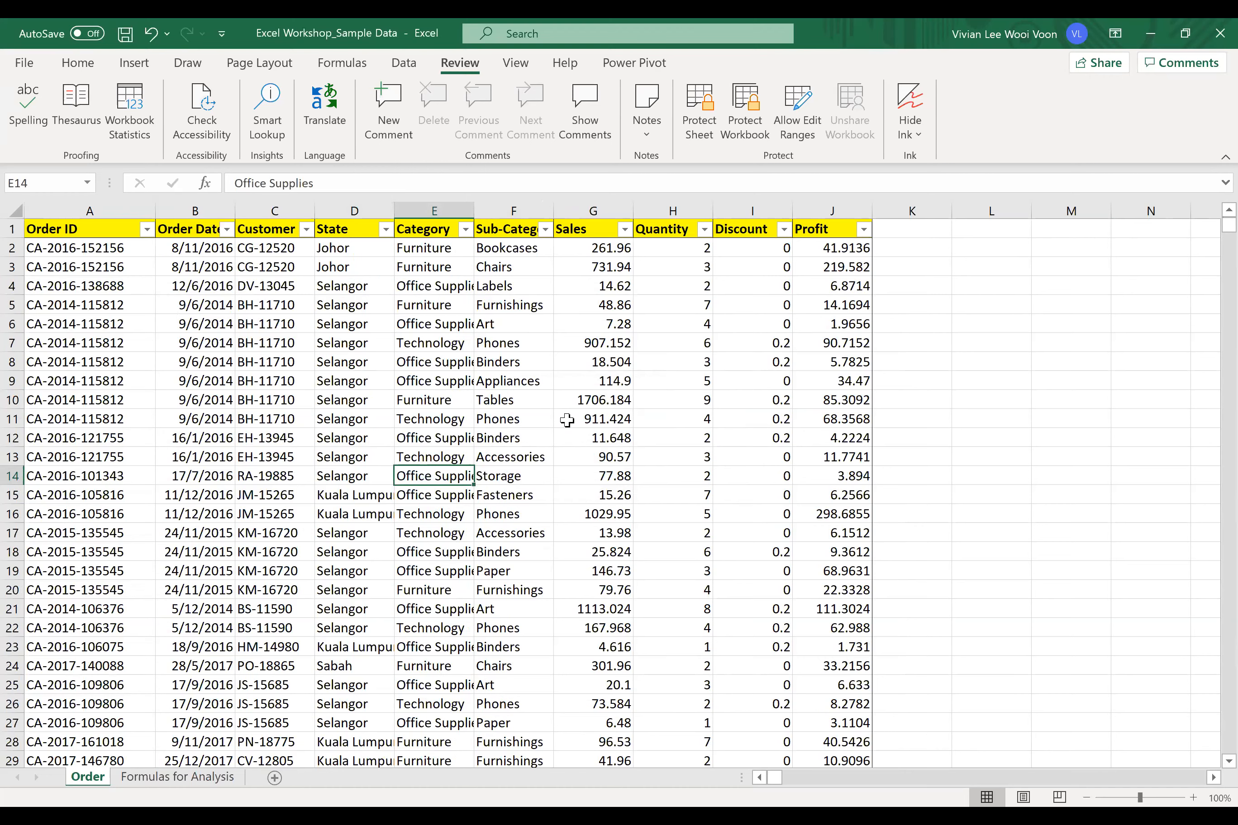
{"action": "left_click", "coordinate": [541, 241]}
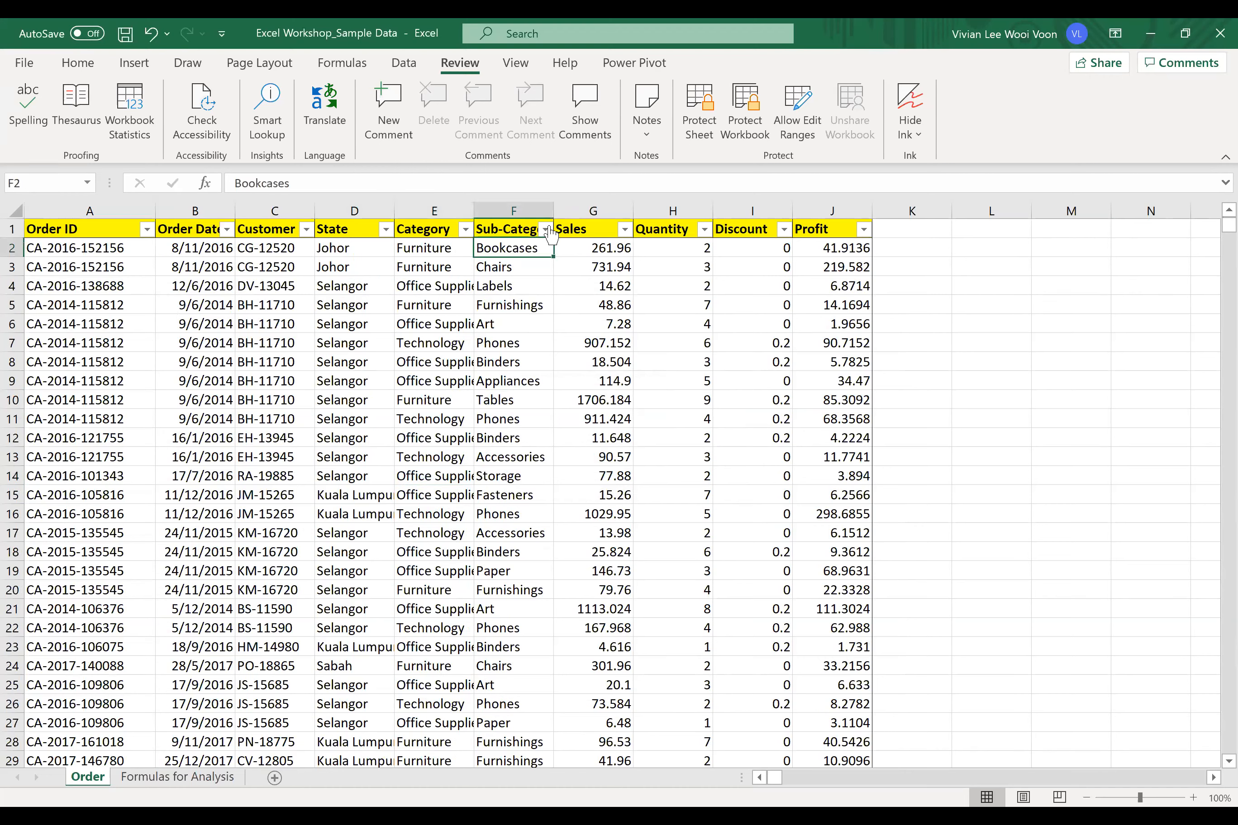
- Try to filter the Sub-Category column to Art only, and cancel the filter
{"action": "key", "text": "alt+Down"}
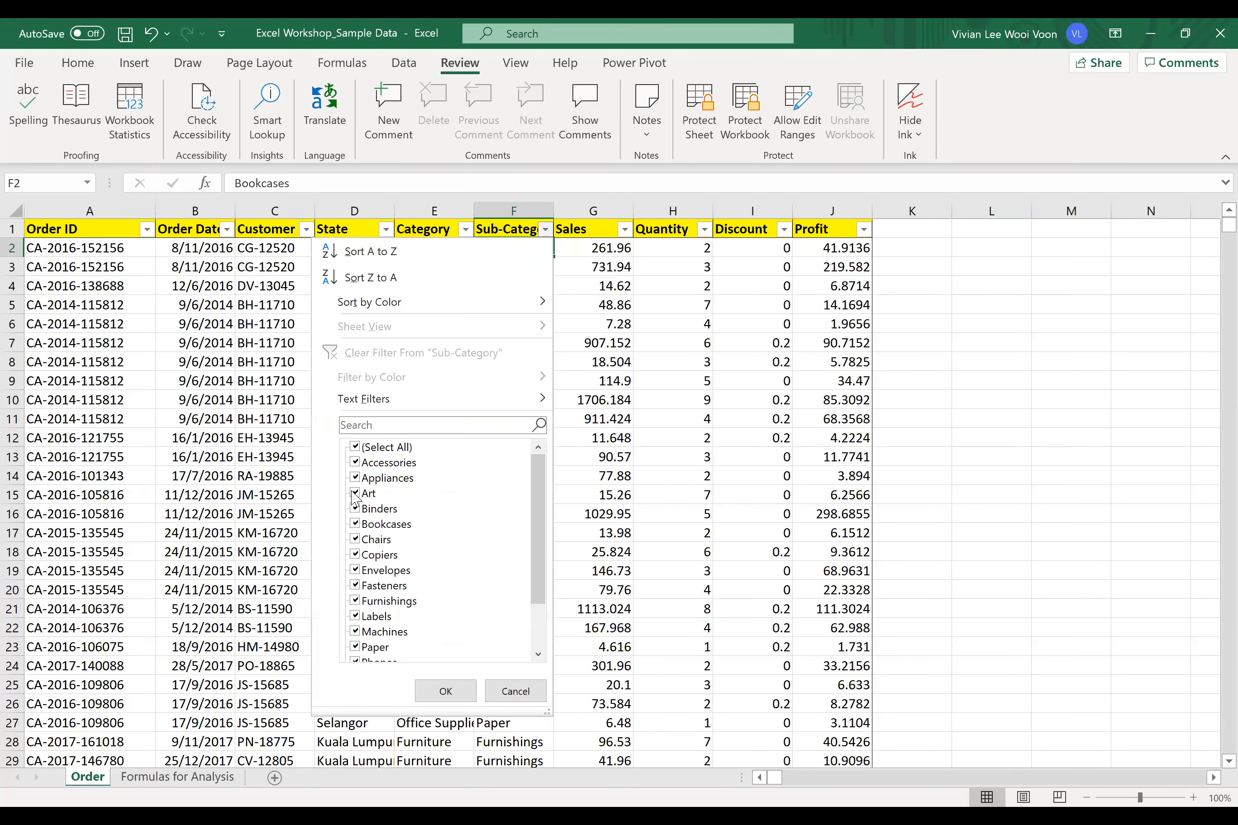
{"action": "left_click", "coordinate": [361, 448]}
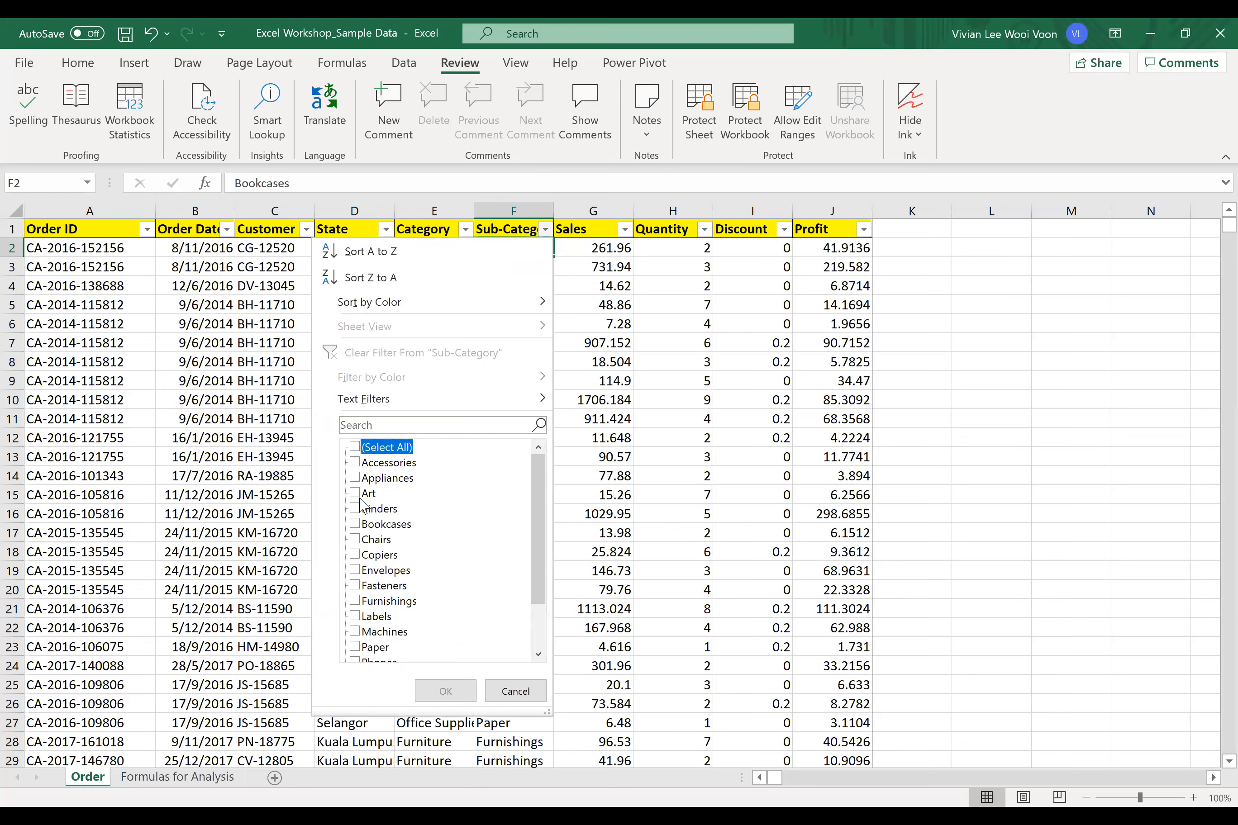
{"action": "left_click", "coordinate": [356, 494]}
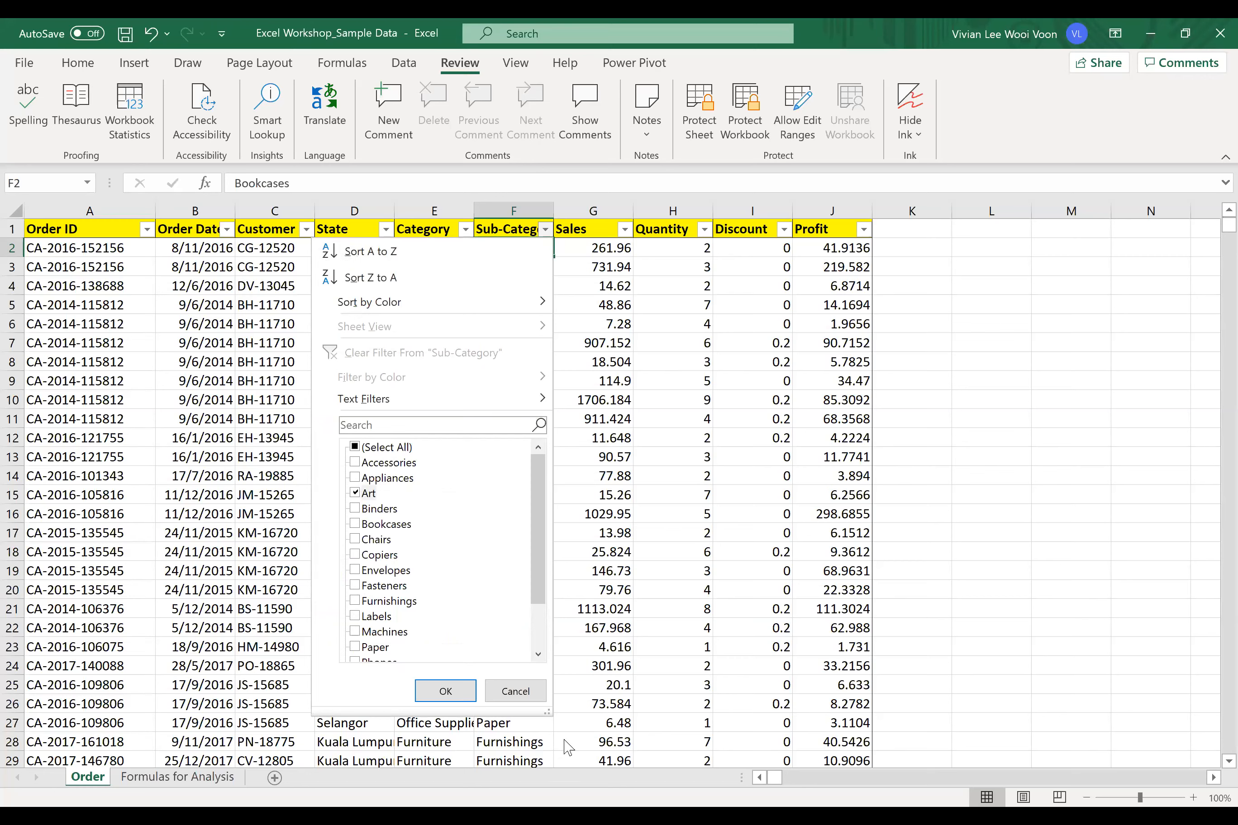
{"action": "left_click", "coordinate": [498, 692]}
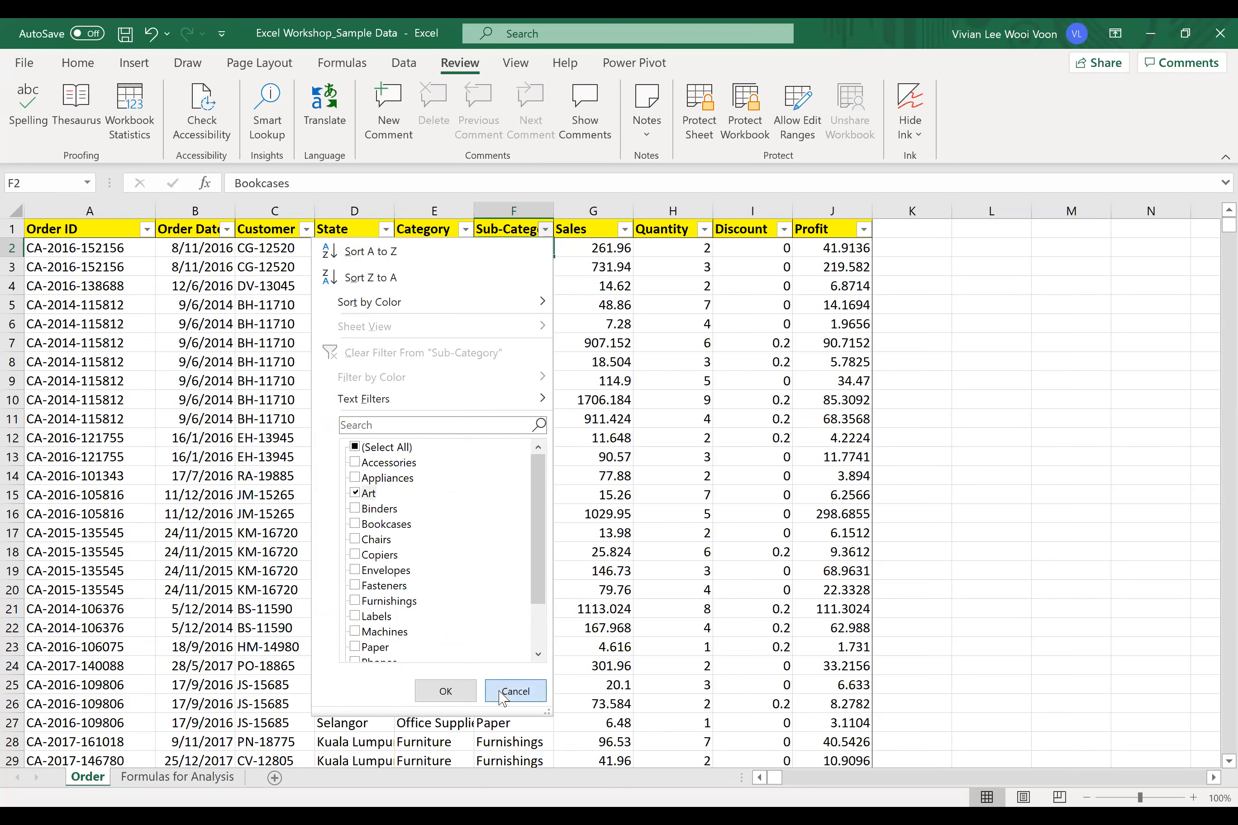
{"action": "left_click", "coordinate": [611, 527]}
{"action": "left_click", "coordinate": [513, 343]}
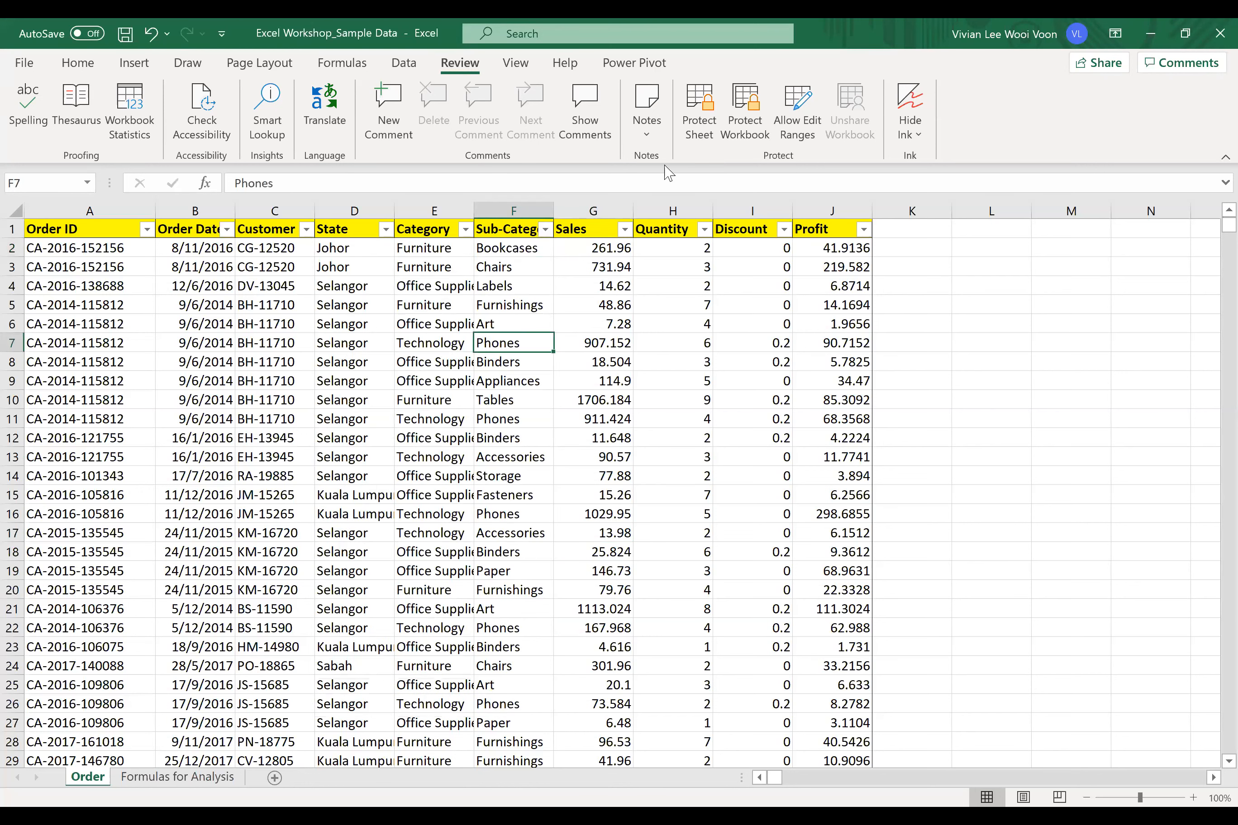
{"action": "left_click", "coordinate": [442, 456]}
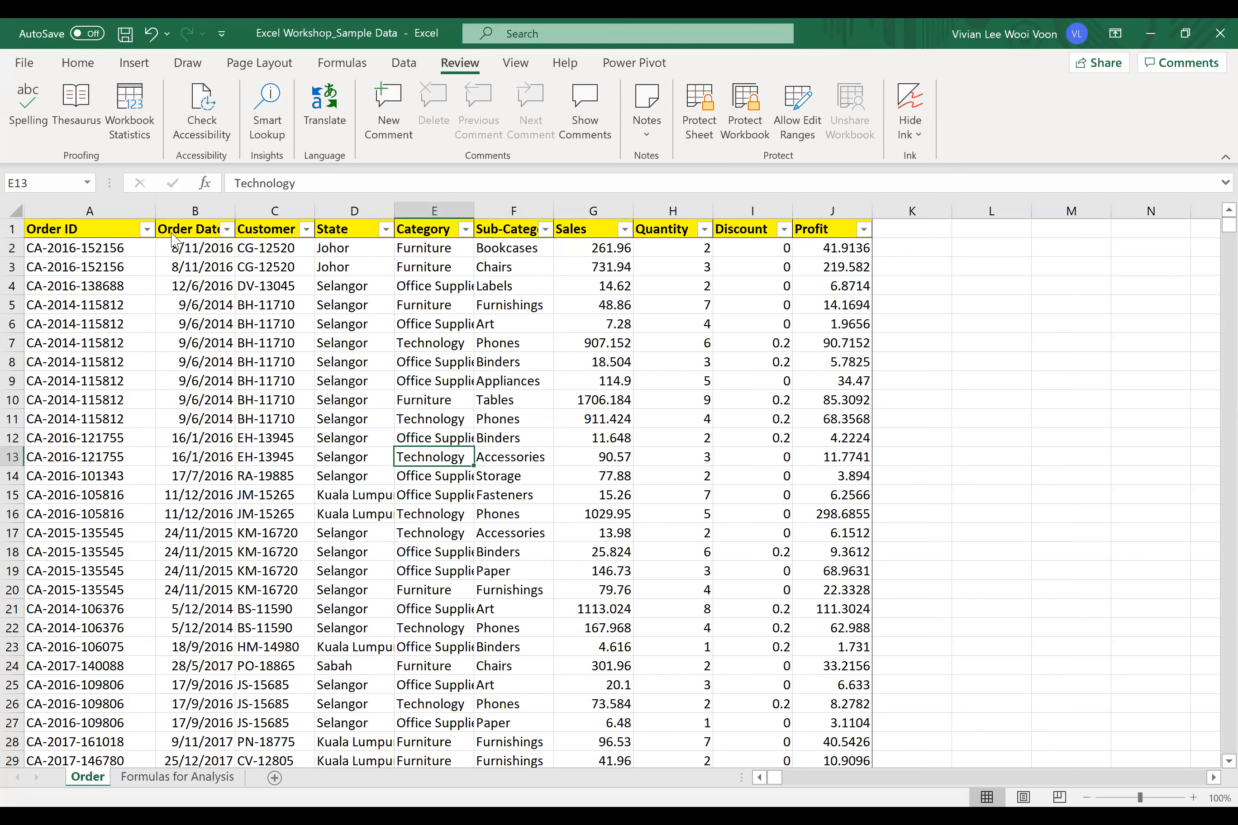
{"action": "left_click", "coordinate": [74, 64]}
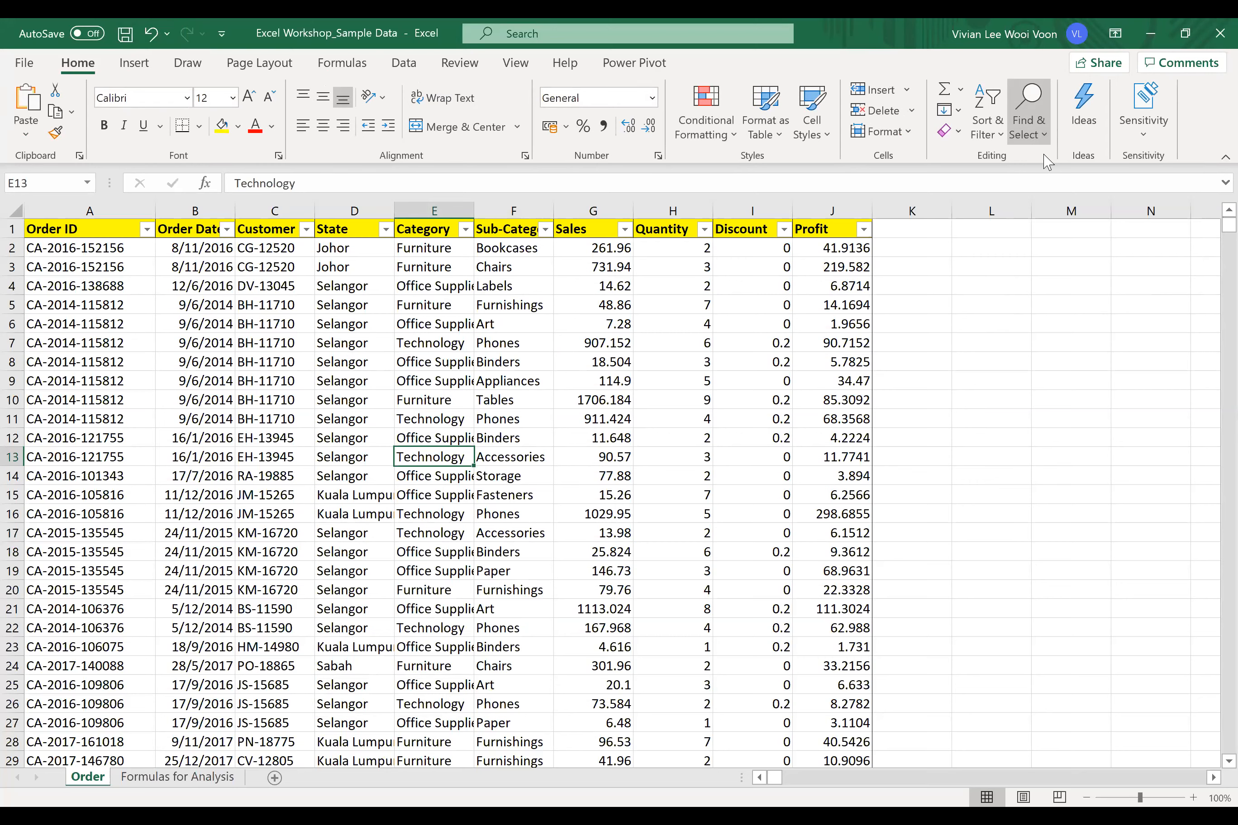
{"action": "left_click", "coordinate": [1031, 128]}
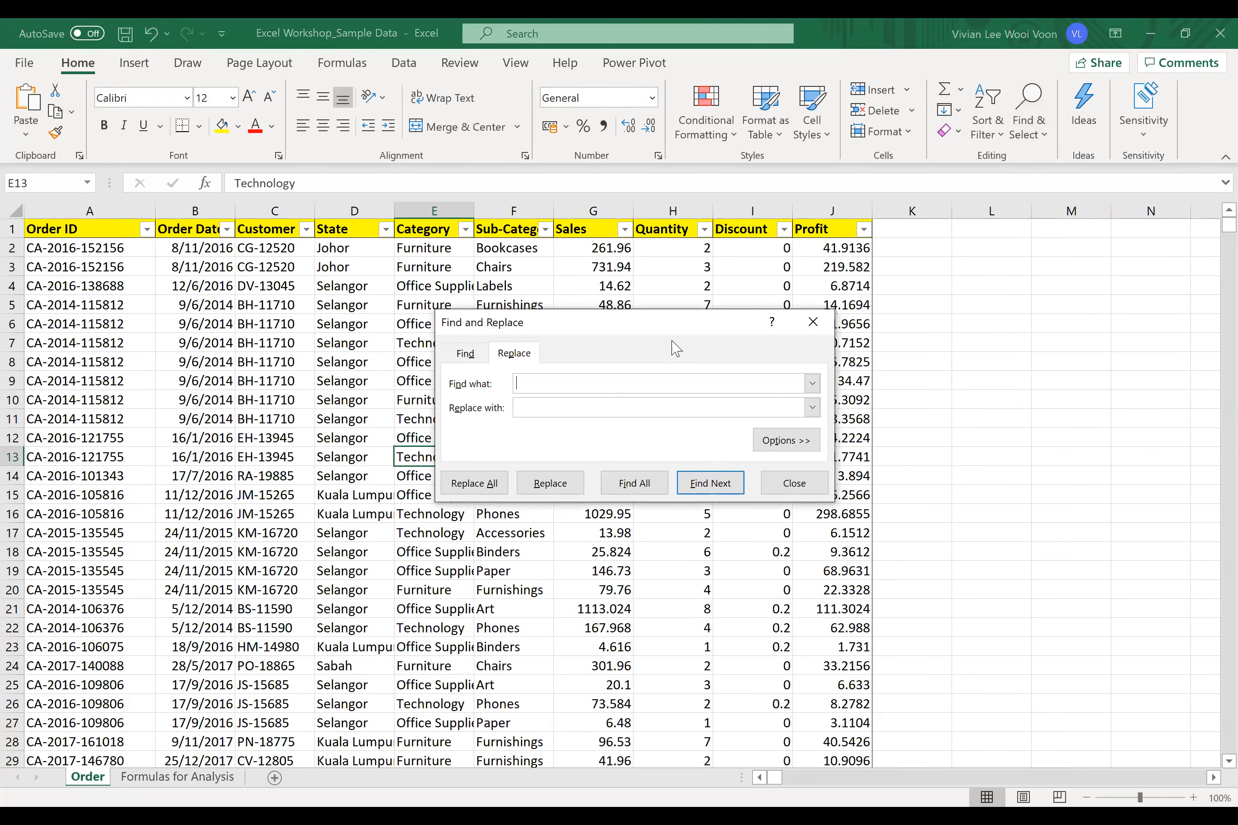
{"action": "left_click", "coordinate": [469, 353]}
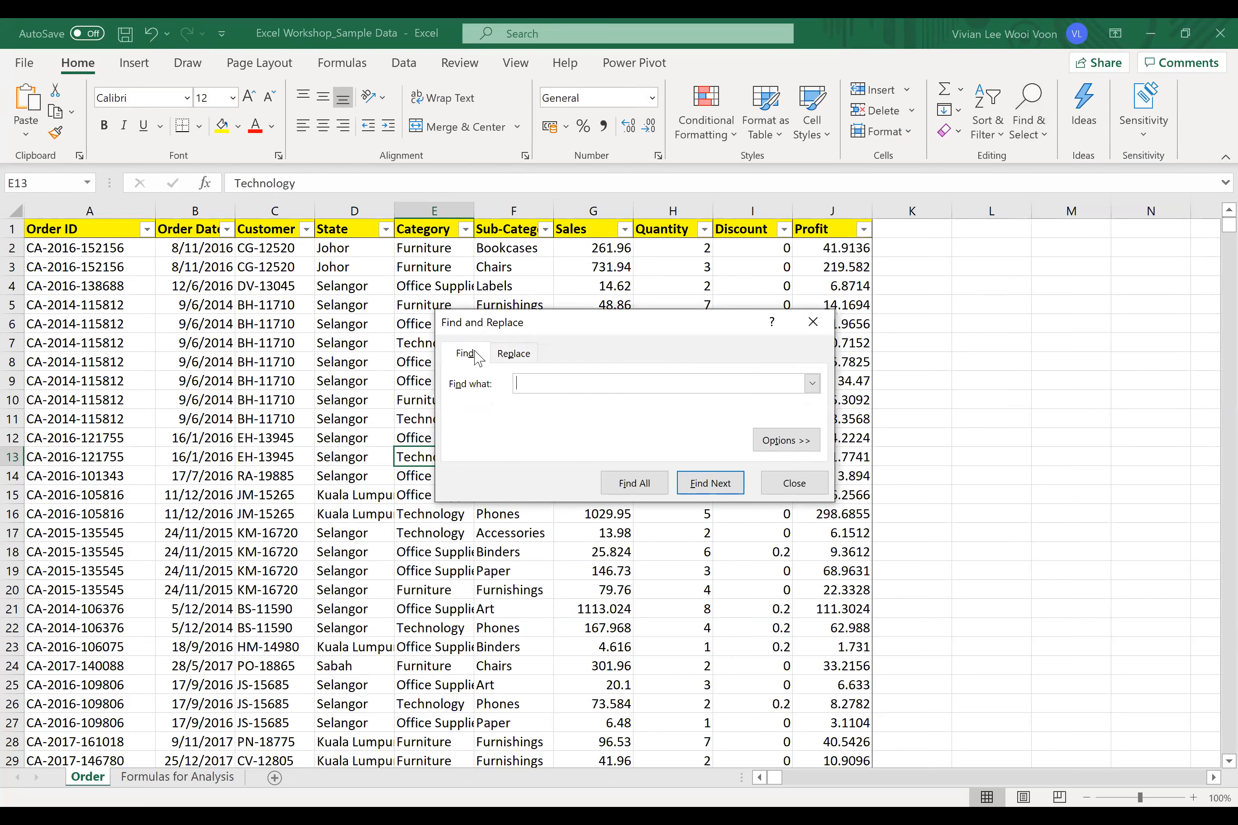
{"action": "left_click", "coordinate": [526, 355]}
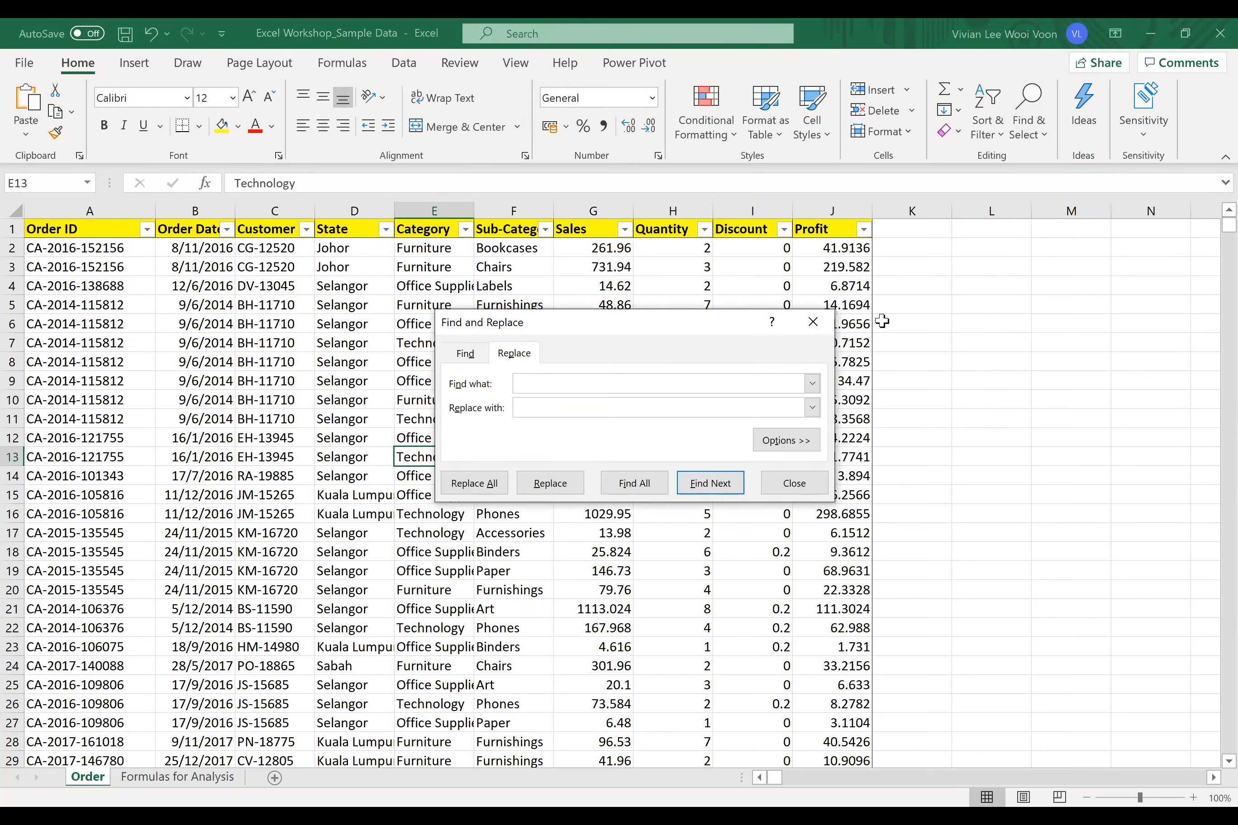
{"action": "left_click", "coordinate": [813, 323]}
{"action": "left_click", "coordinate": [616, 400]}
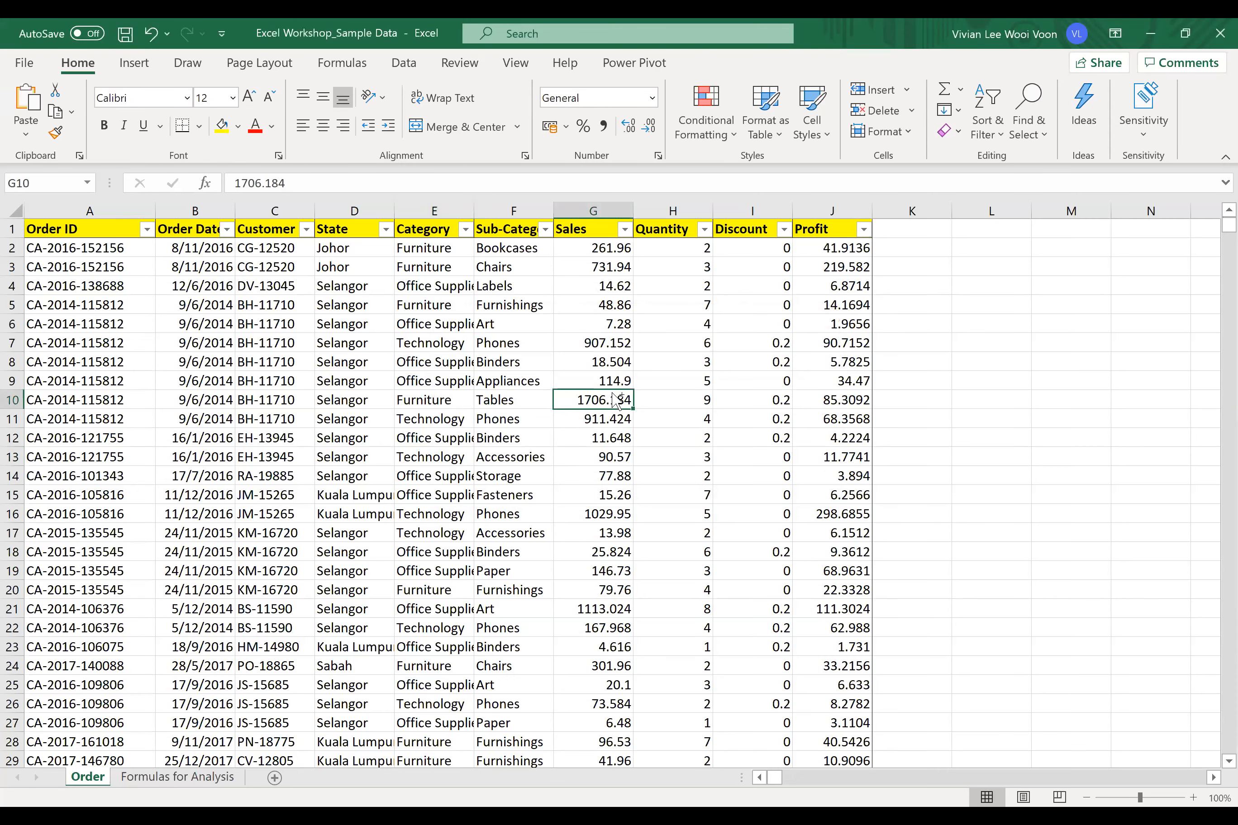
- Replace all occurrences of "Art" with "Art Paper" in the Order sheet
{"action": "key", "text": "ctrl+f"}
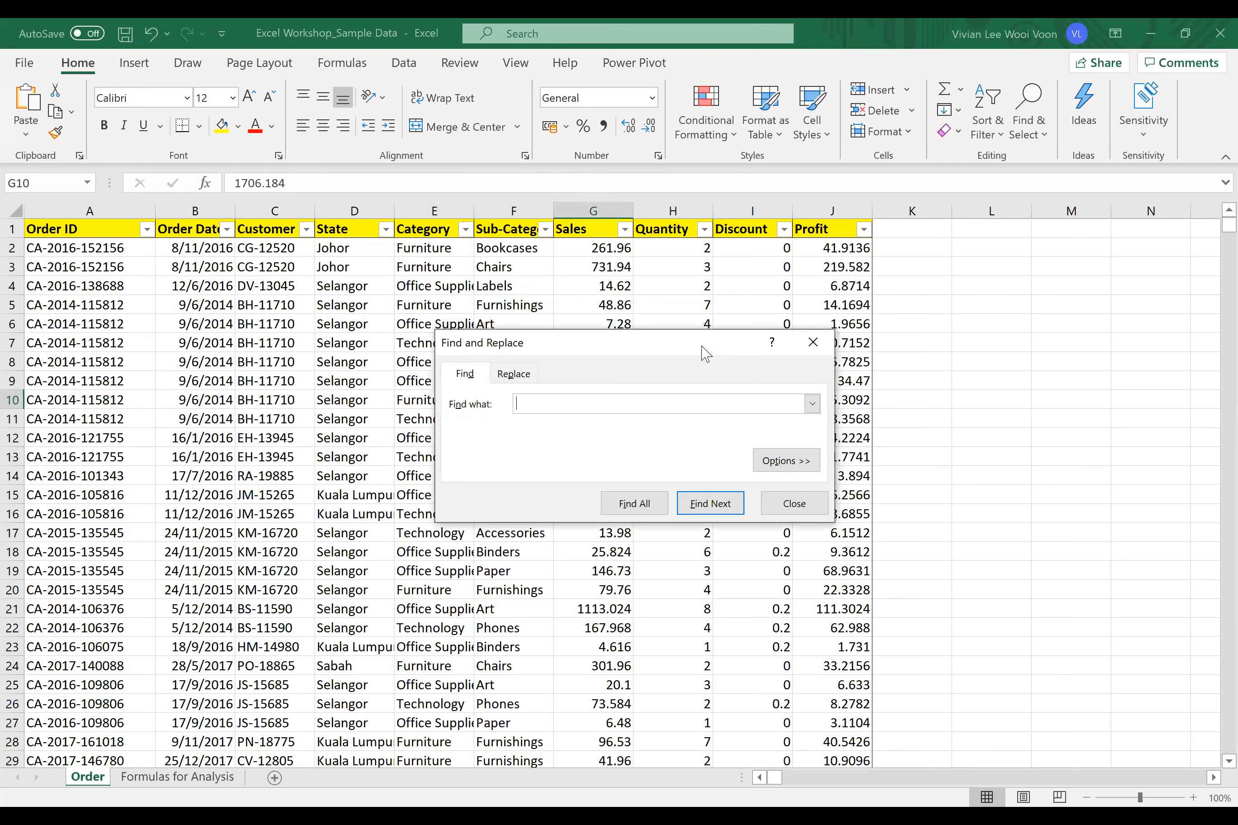
{"action": "left_click", "coordinate": [519, 370]}
{"action": "left_click", "coordinate": [493, 360]}
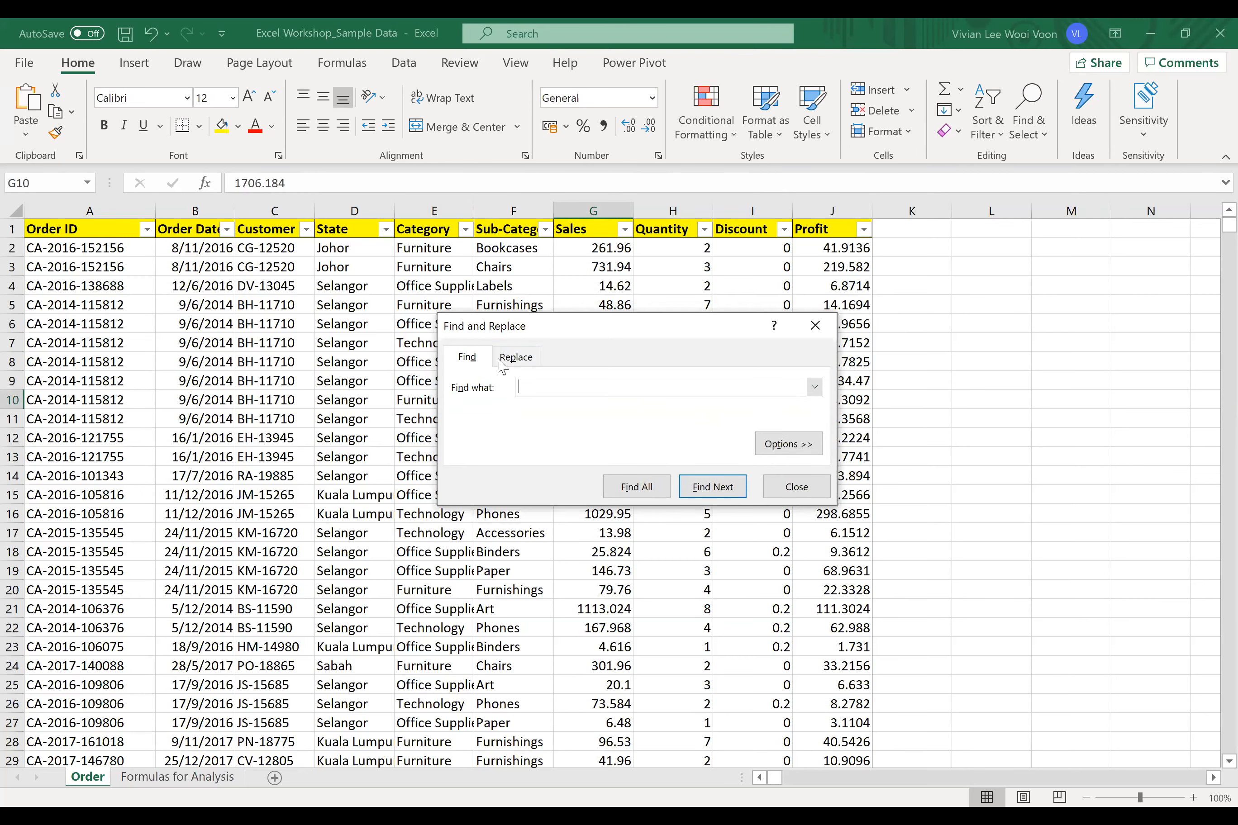
{"action": "left_click", "coordinate": [501, 362]}
{"action": "left_click", "coordinate": [455, 359]}
{"action": "left_click", "coordinate": [515, 358]}
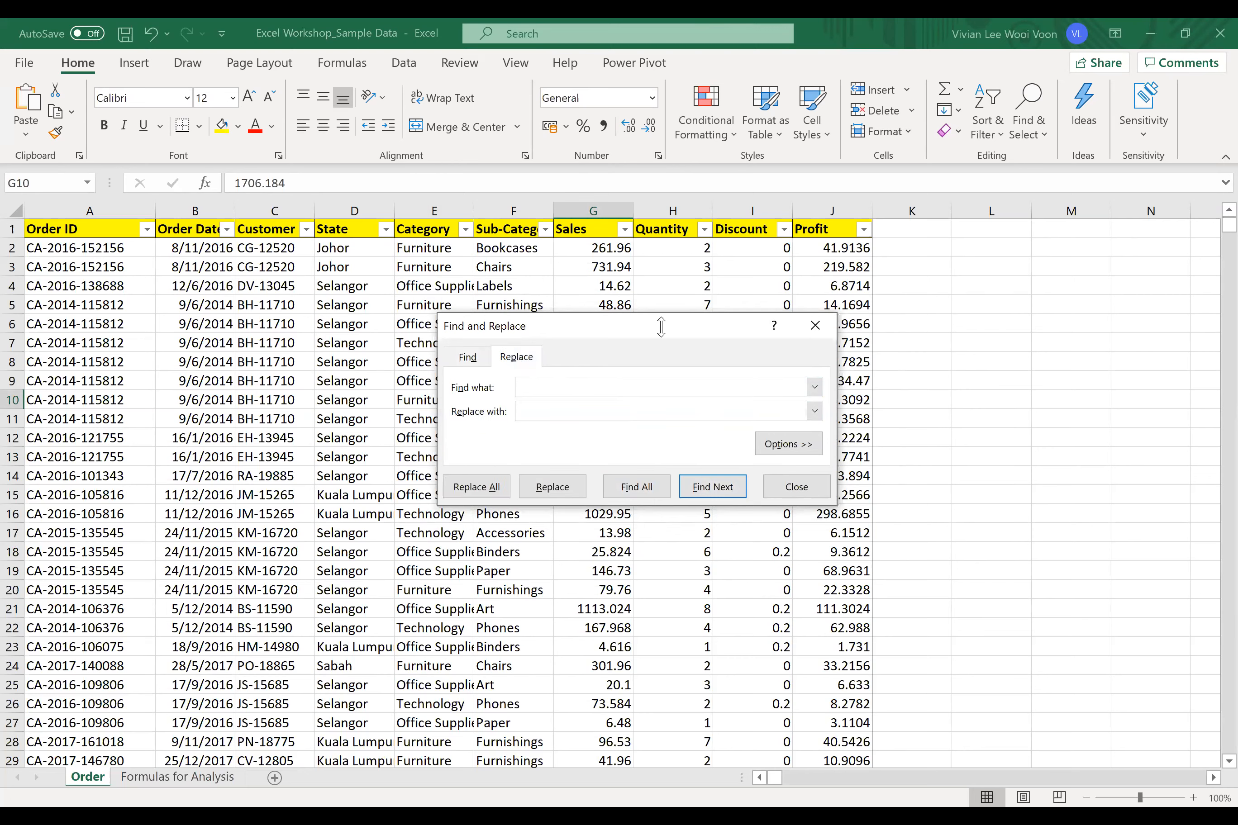
{"action": "left_click_drag", "start_coordinate": [661, 327], "coordinate": [659, 328]}
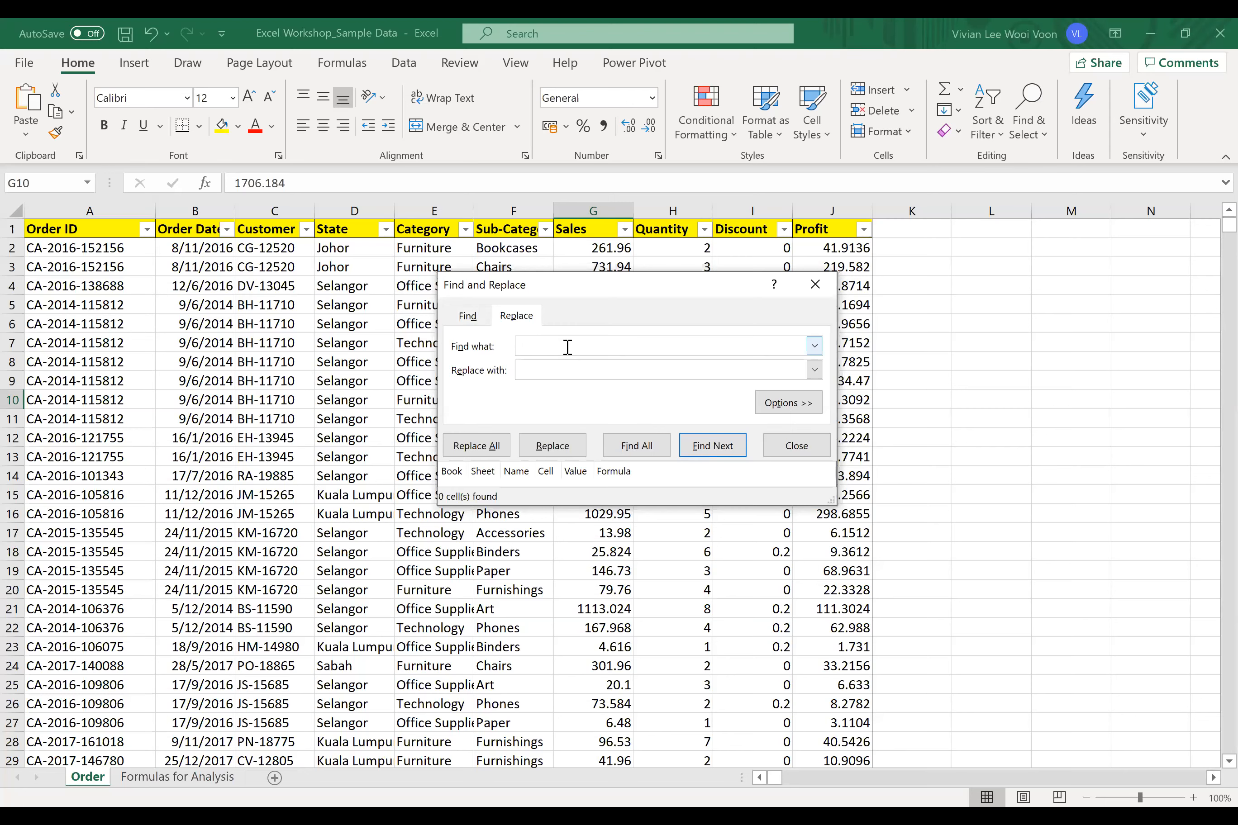
{"action": "type", "text": "Art"}
{"action": "type", "text": "Art Pape"}
{"action": "type", "text": "r"}
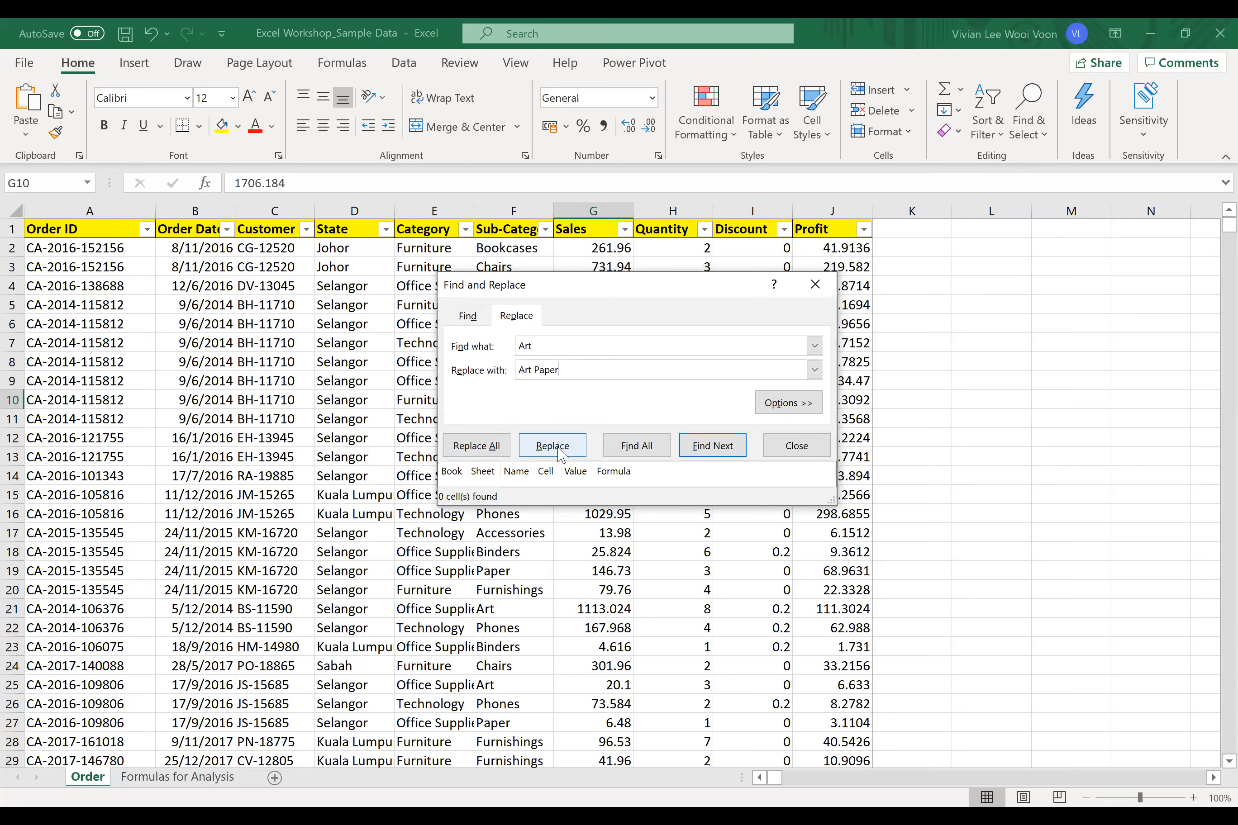
{"action": "left_click", "coordinate": [478, 448]}
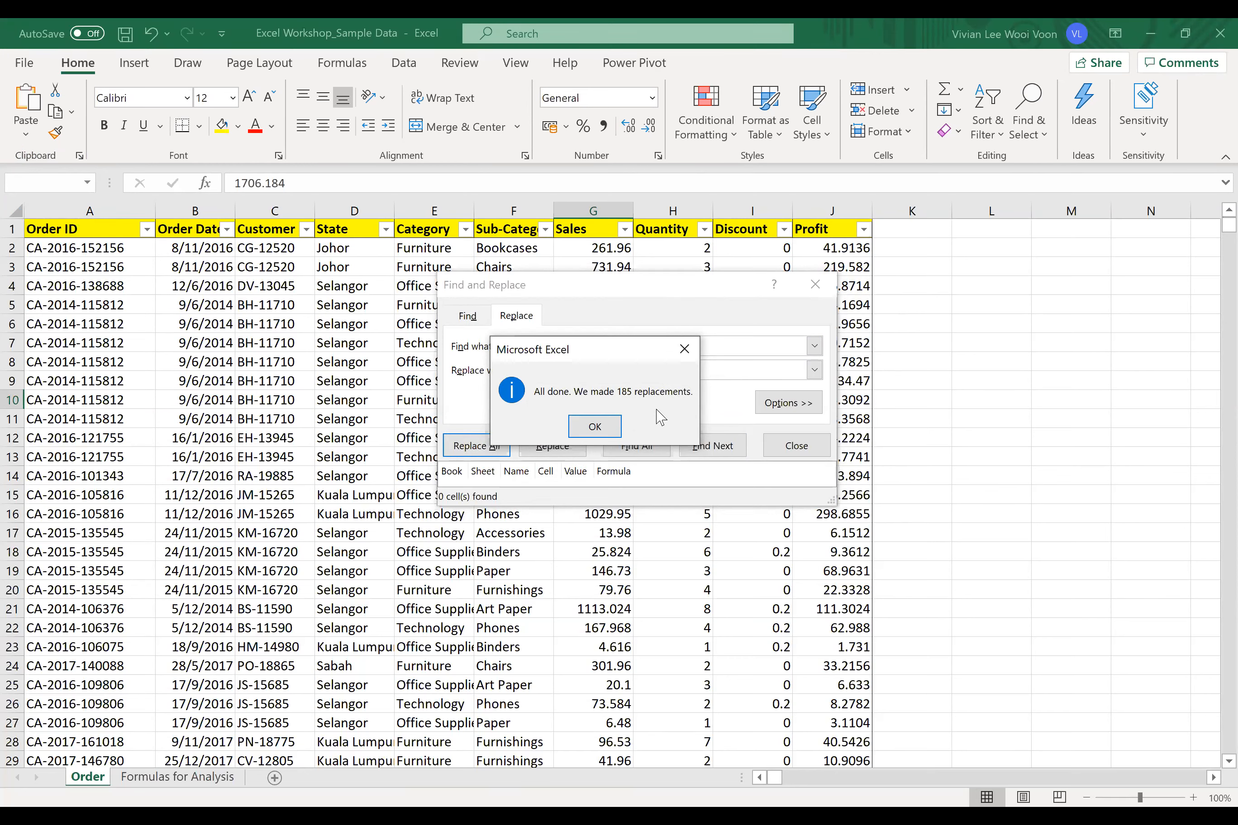
{"action": "left_click", "coordinate": [595, 428]}
{"action": "left_click", "coordinate": [687, 373]}
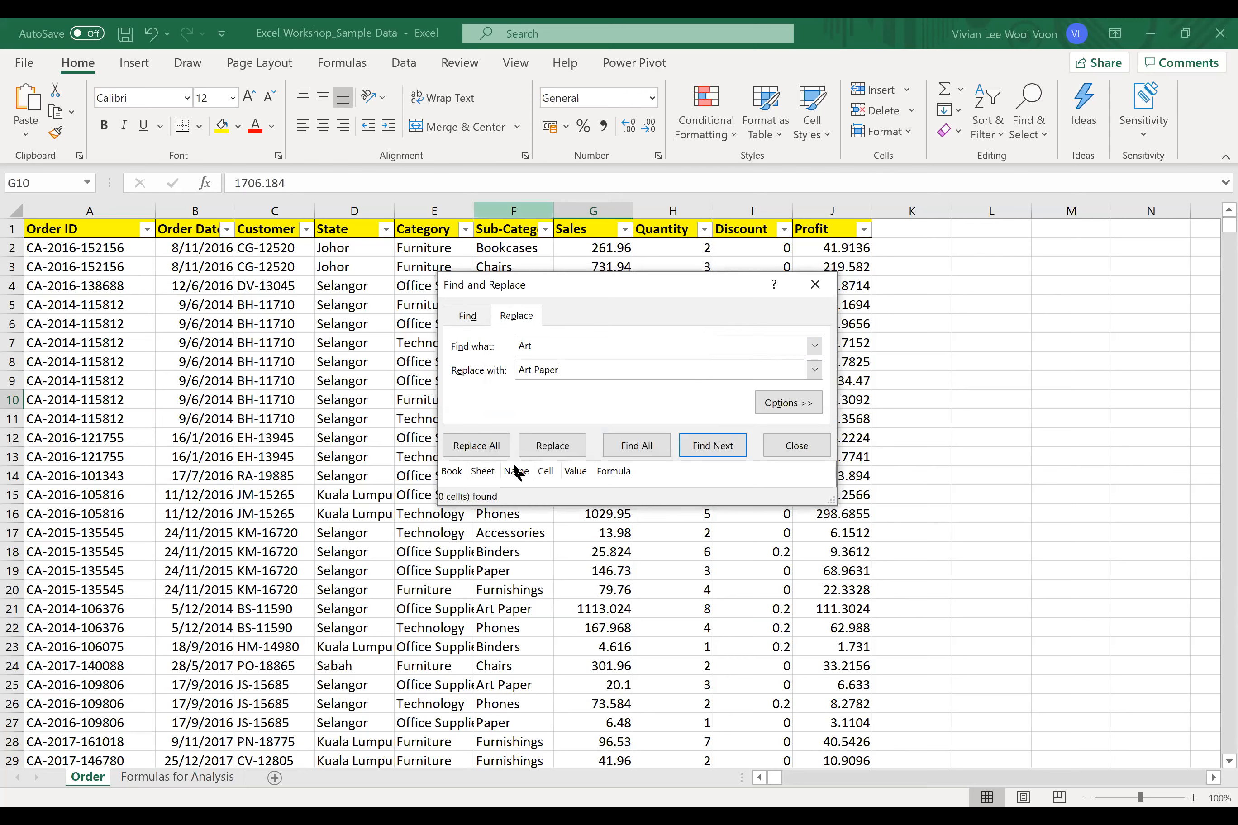
- Clear the replacement text in Find and Replace and close the dialog
{"action": "left_click_drag", "start_coordinate": [646, 368], "coordinate": [478, 377]}
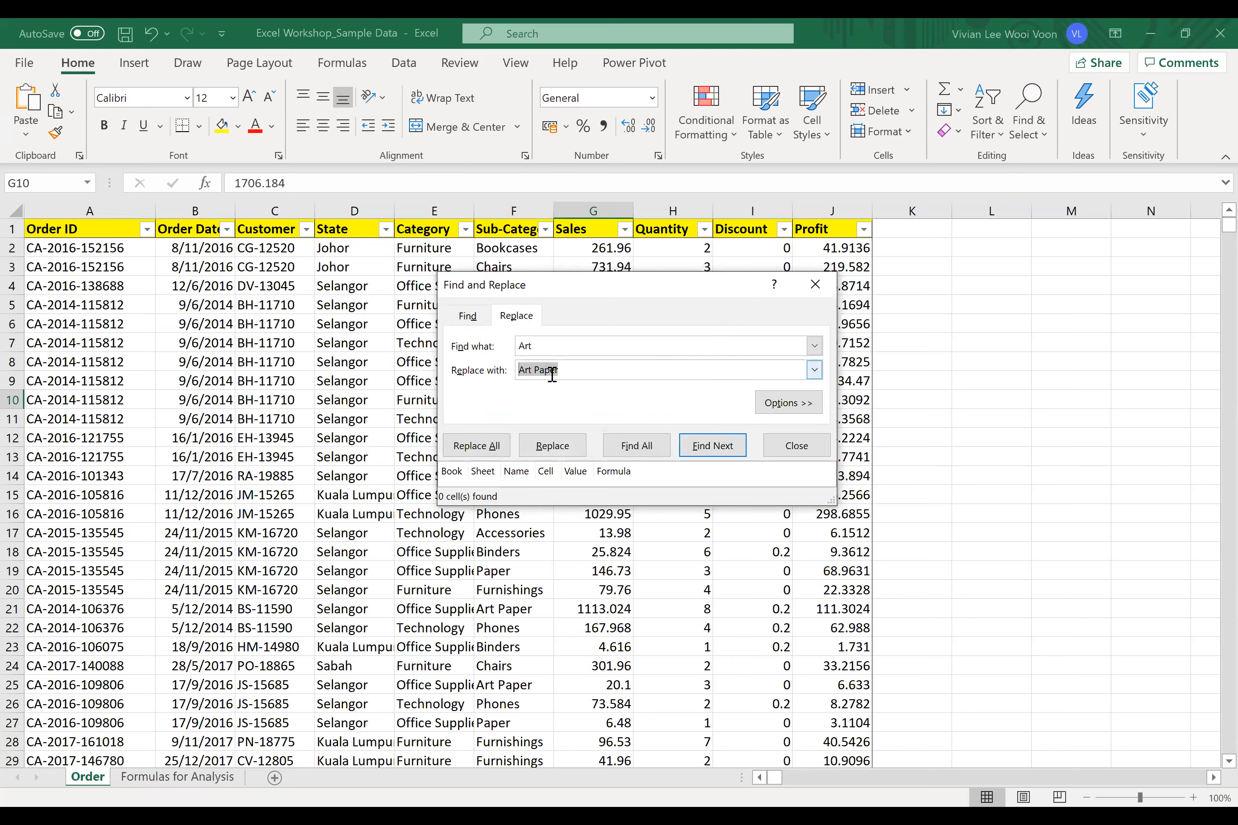
{"action": "left_click", "coordinate": [574, 340]}
{"action": "key", "text": "Tab"}
{"action": "key", "text": "BackSpace"}
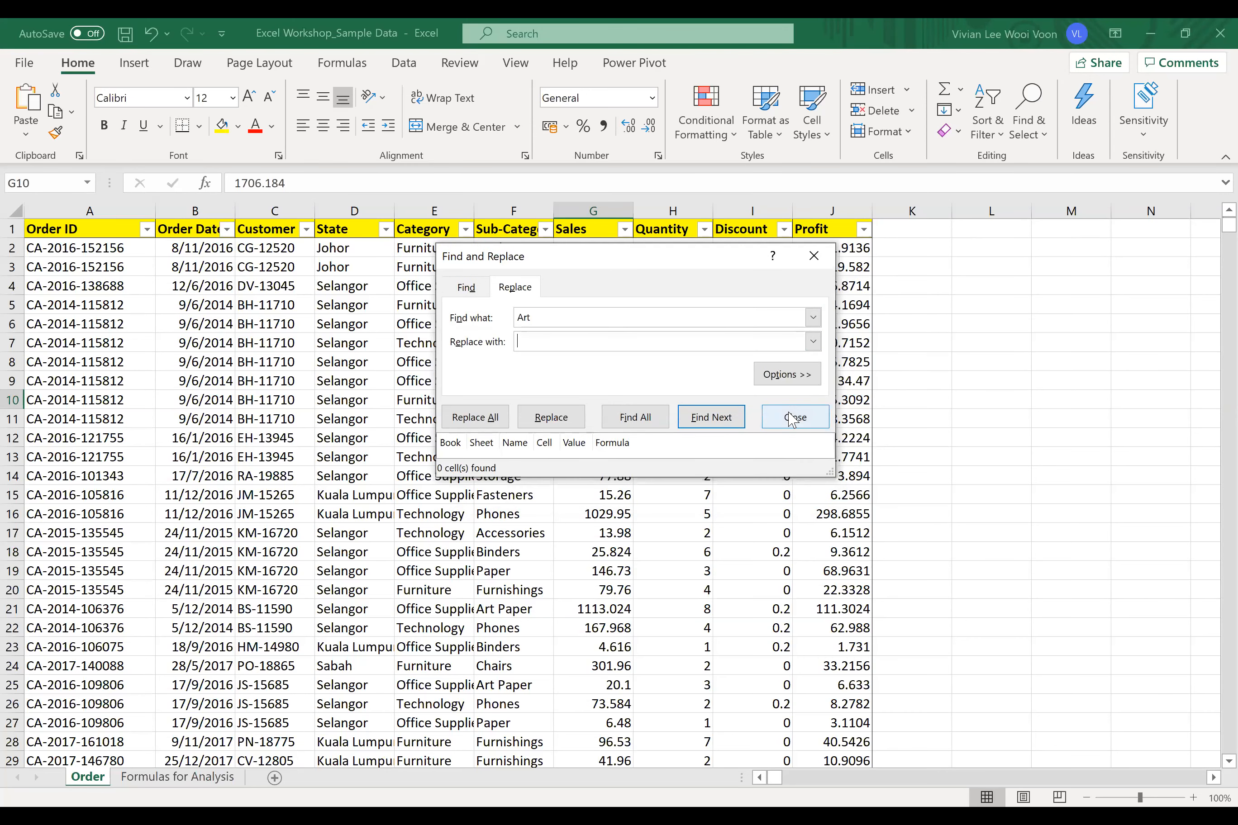
{"action": "left_click", "coordinate": [793, 420]}
{"action": "left_click", "coordinate": [484, 413]}
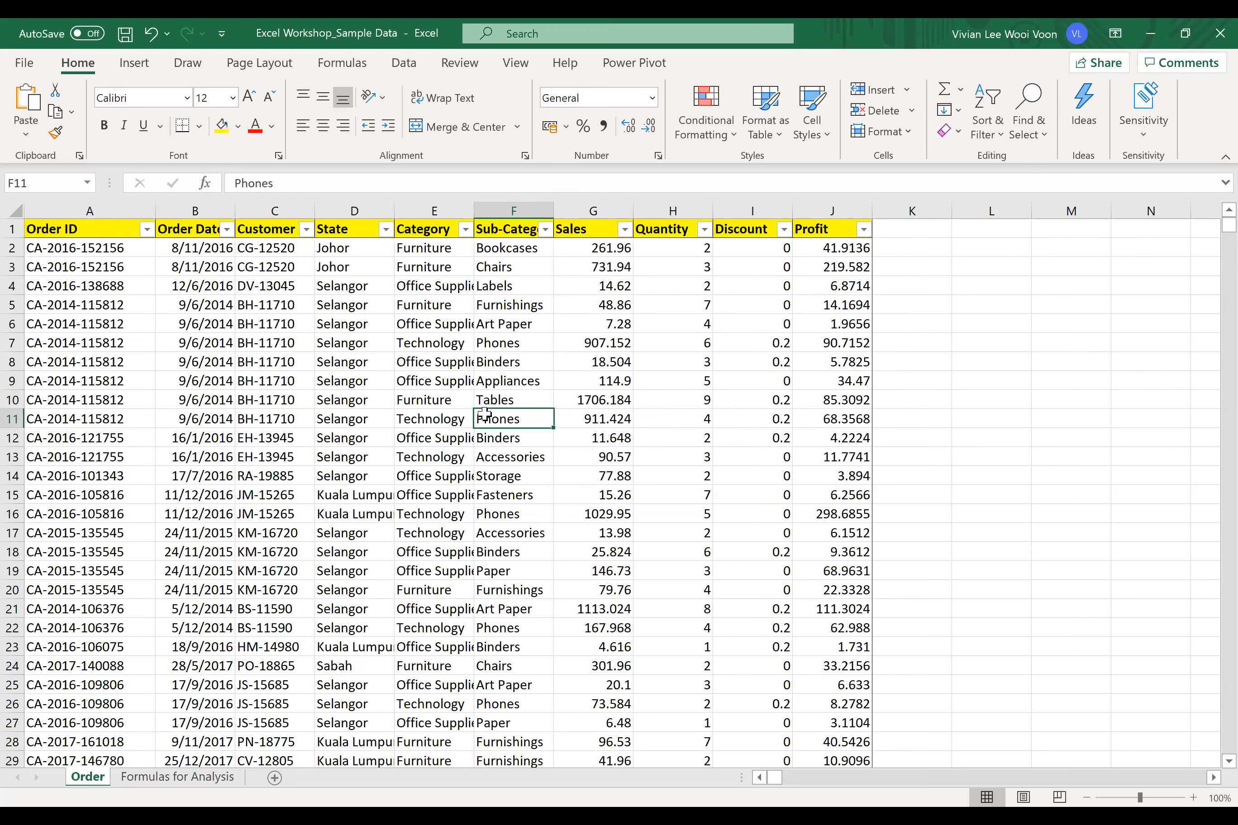
{"action": "left_click", "coordinate": [349, 337]}
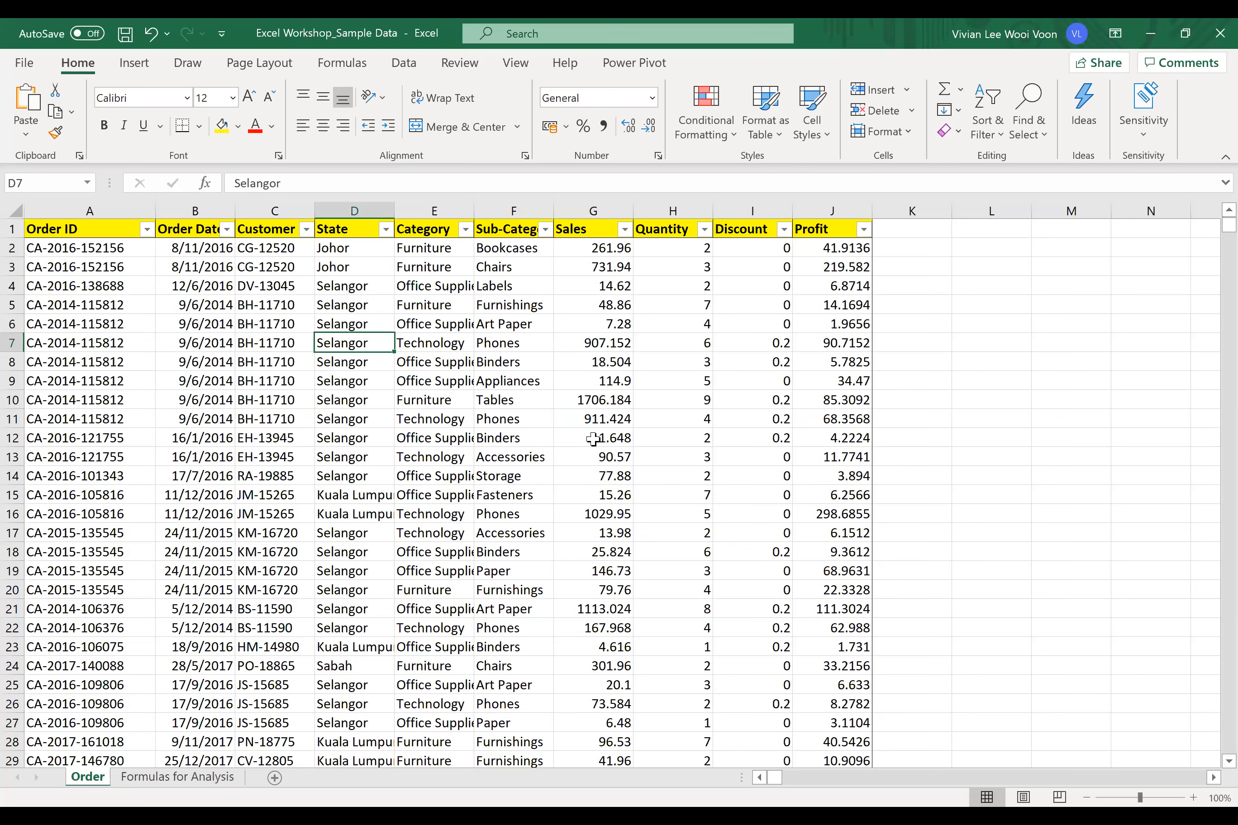
{"action": "left_click", "coordinate": [651, 420]}
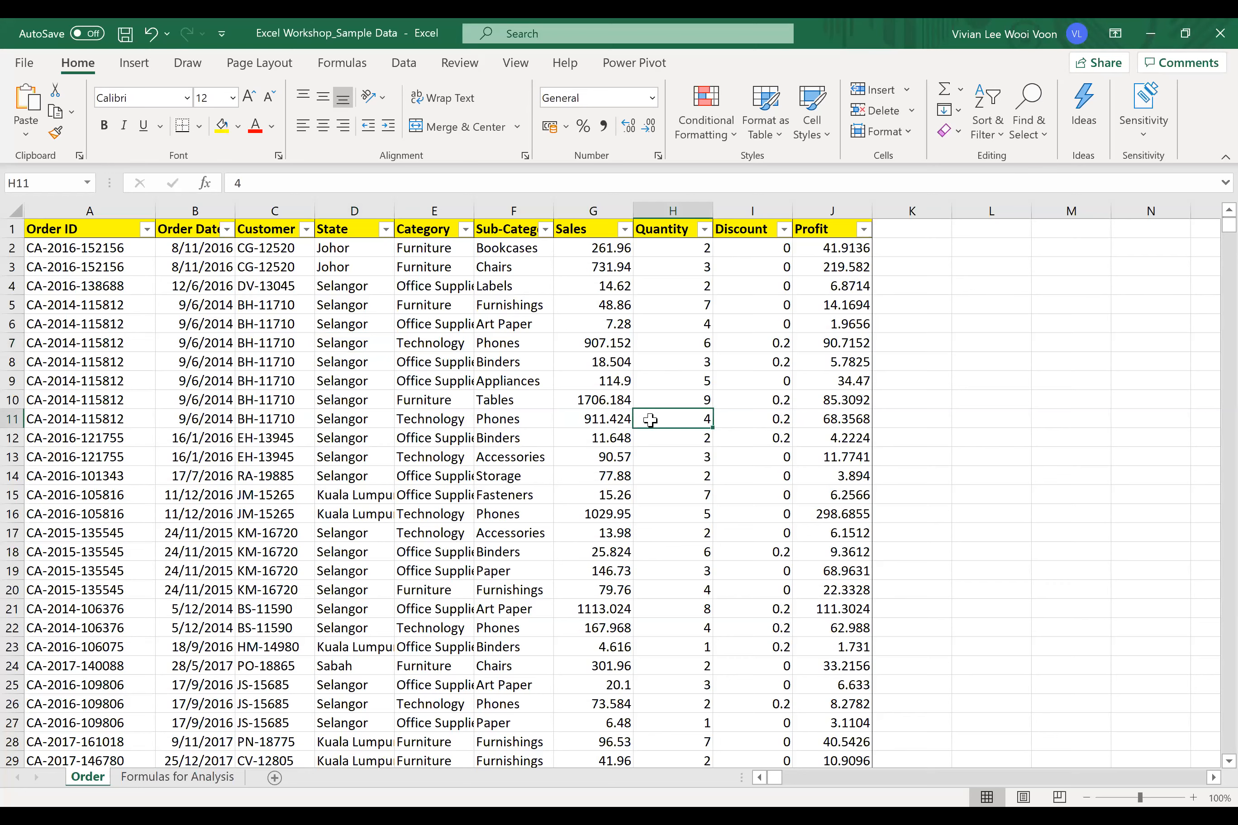
{"action": "left_click", "coordinate": [350, 209]}
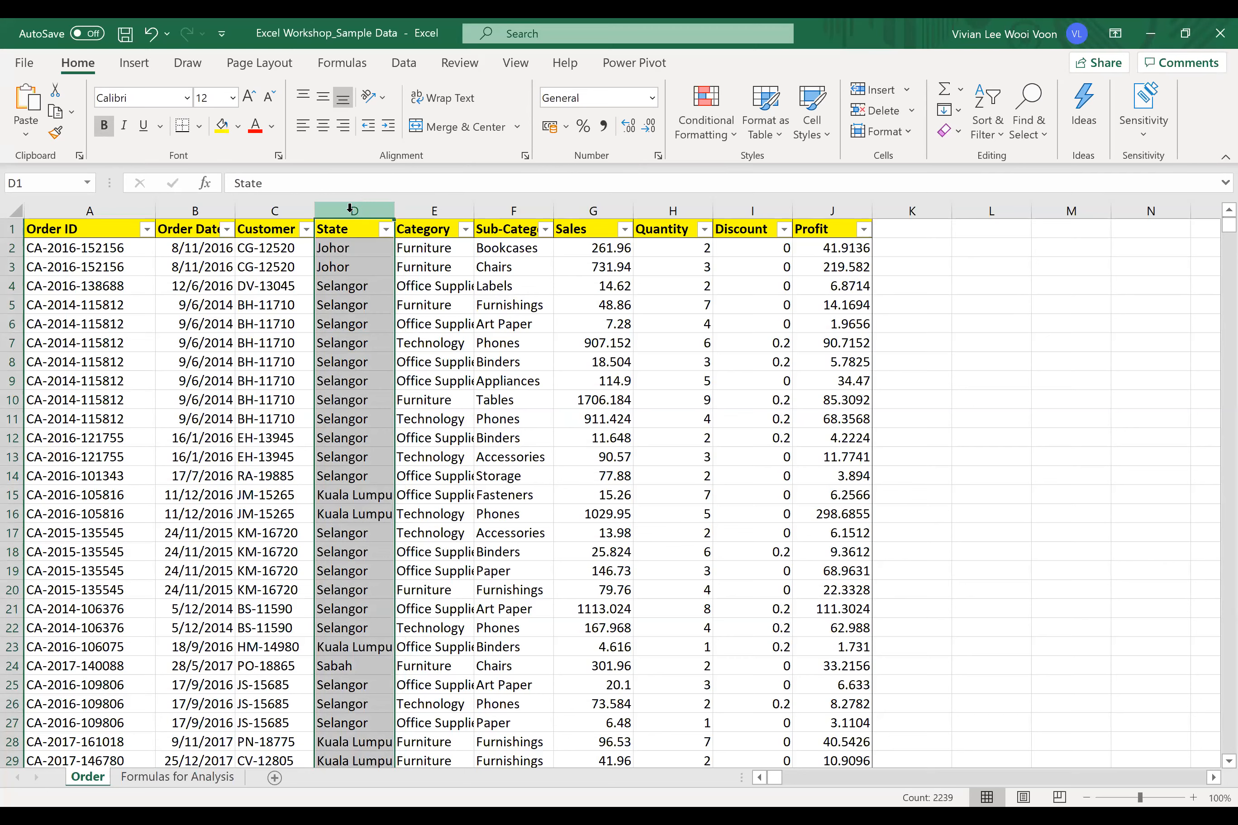
- Add a new worksheet after the Order sheet and enter the heading "State" in cell A2
{"action": "left_click", "coordinate": [276, 779]}
{"action": "left_click", "coordinate": [68, 248]}
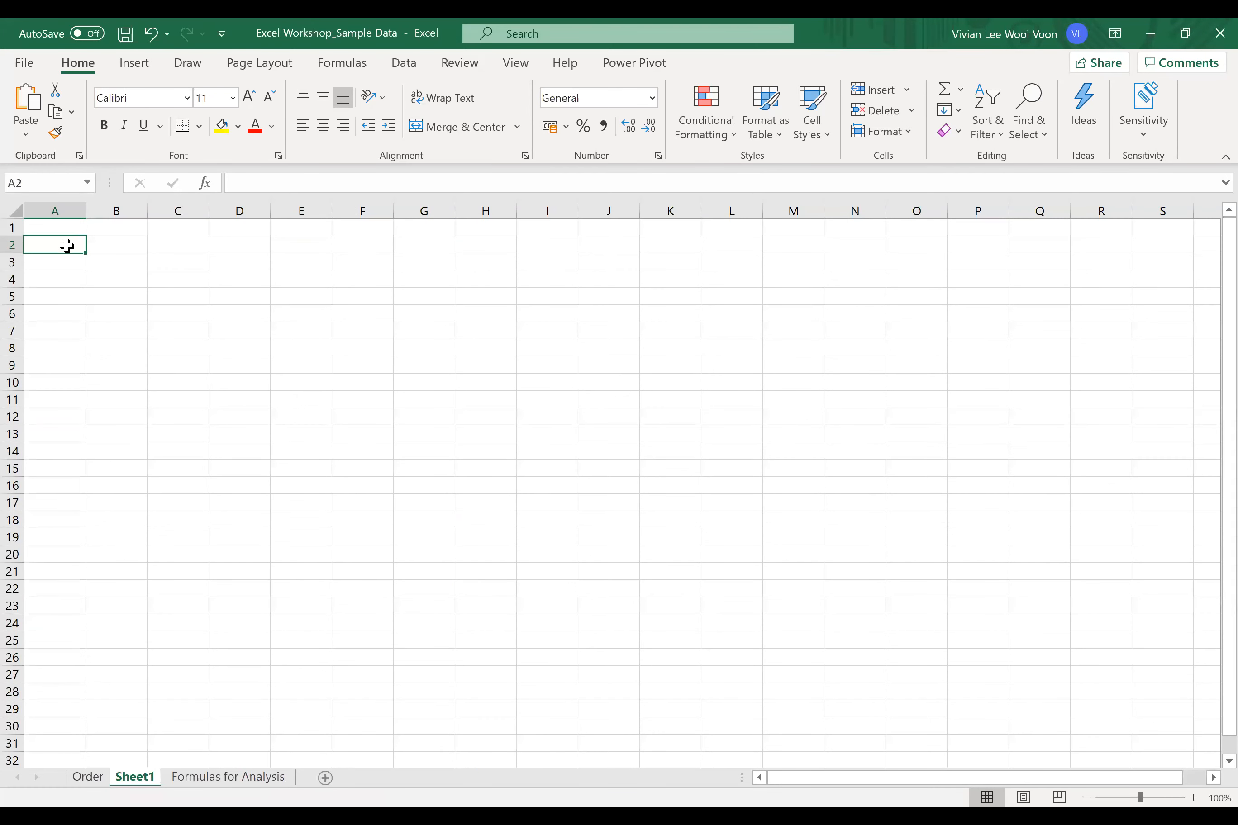
{"action": "type", "text": "State"}
{"action": "key", "text": "Return"}
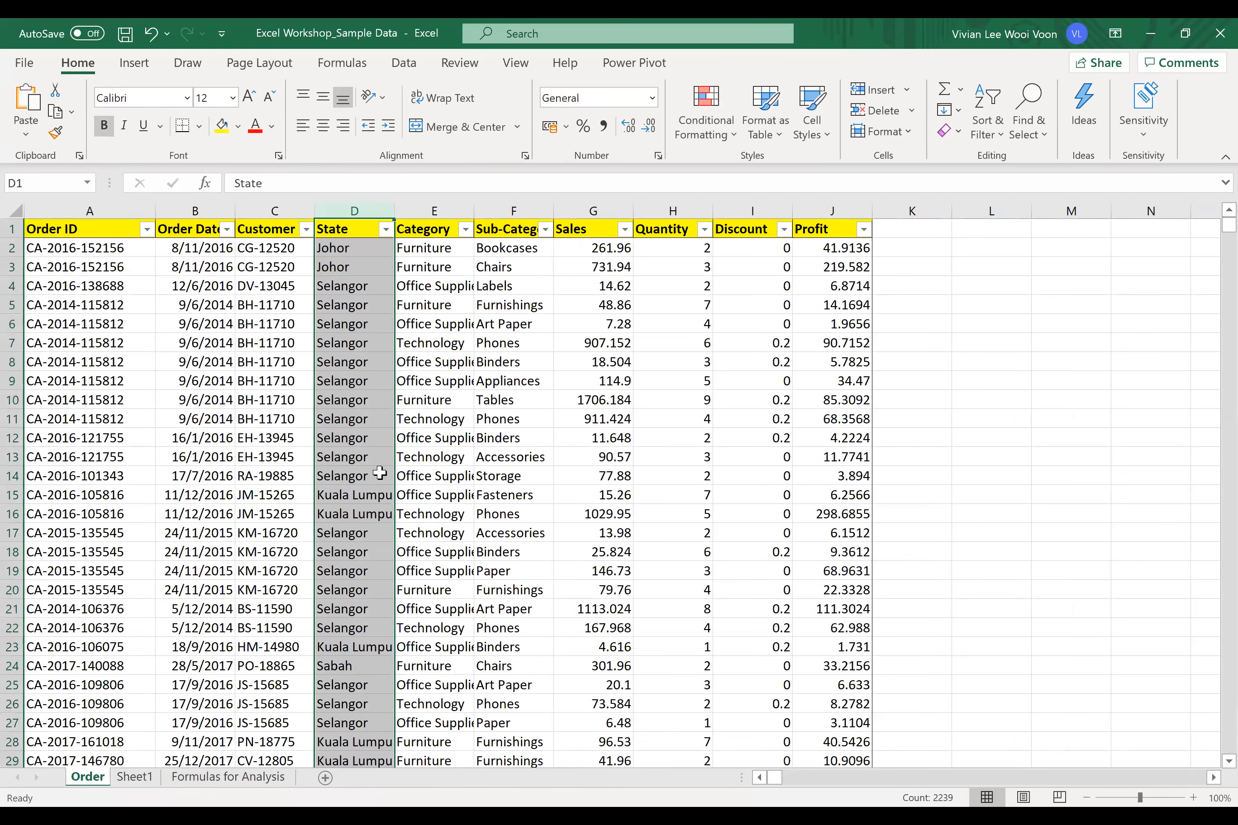
- List the states Johor, Selangor and Kuala Lumpur in cells A3 to A5 of the new sheet, below the State heading
{"action": "left_click", "coordinate": [343, 268]}
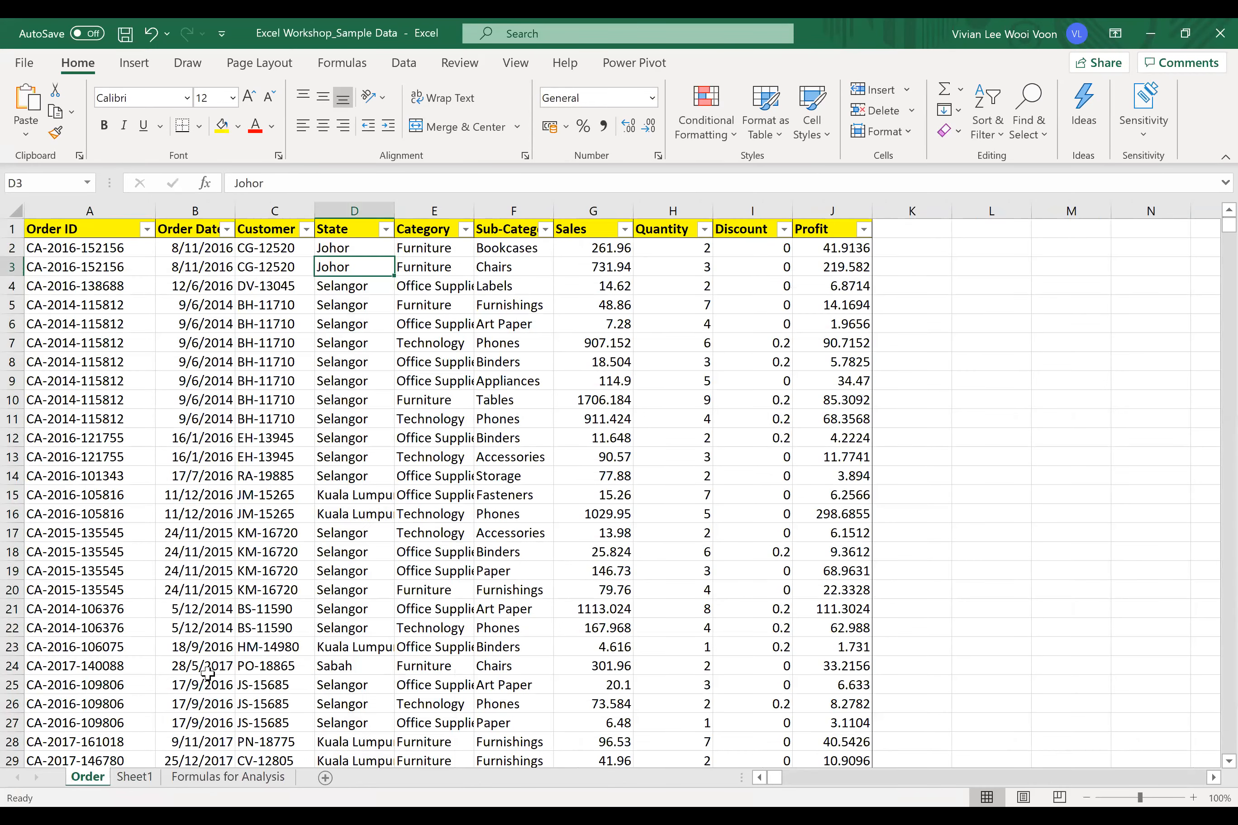
{"action": "left_click", "coordinate": [144, 778]}
{"action": "type", "text": "Johor"}
{"action": "key", "text": "Return"}
{"action": "type", "text": "Selnag"}
{"action": "type", "text": "or"}
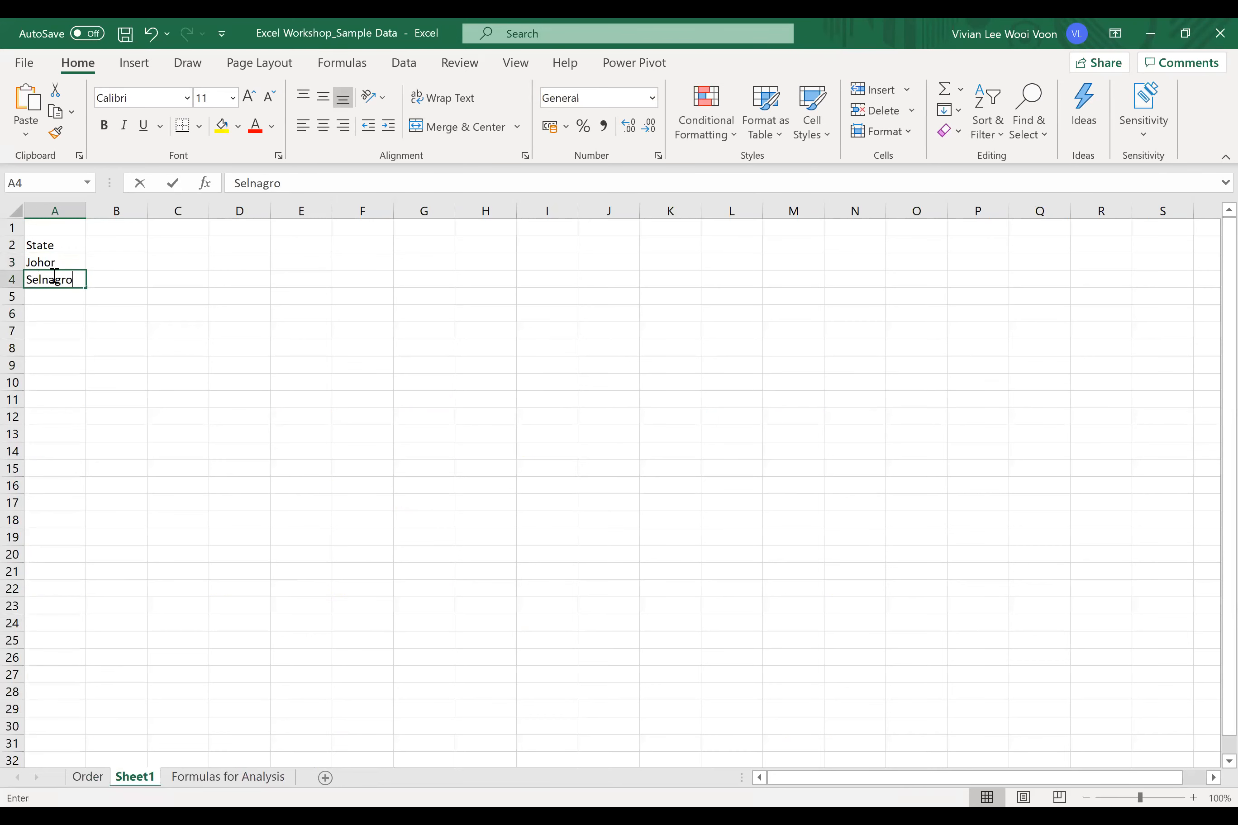
{"action": "key", "text": "BackSpace"}
{"action": "key", "text": "BackSpace"}
{"action": "key", "text": "BackSpace"}
{"action": "key", "text": "BackSpace"}
{"action": "key", "text": "BackSpace"}
{"action": "type", "text": "angor"}
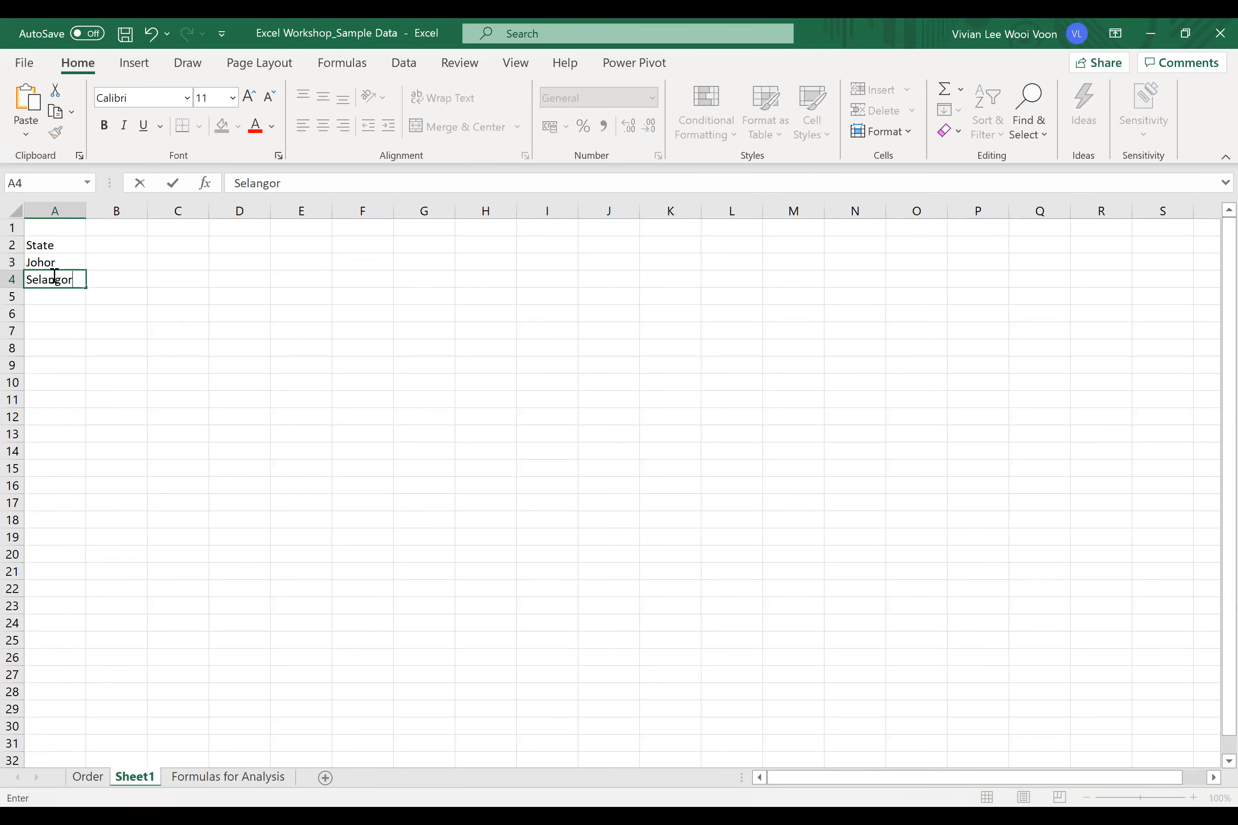
{"action": "key", "text": "Return"}
{"action": "type", "text": "Kuala Lumpur"}
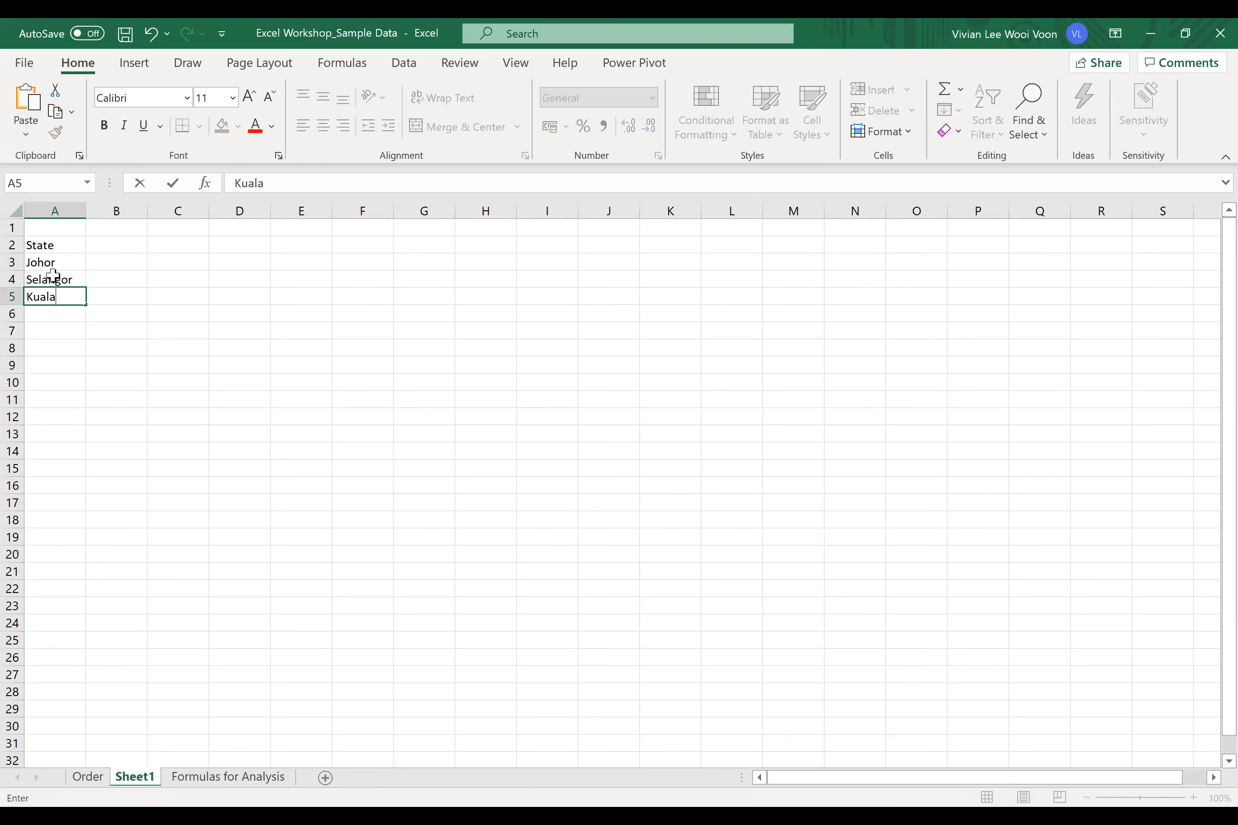
{"action": "key", "text": "Return"}
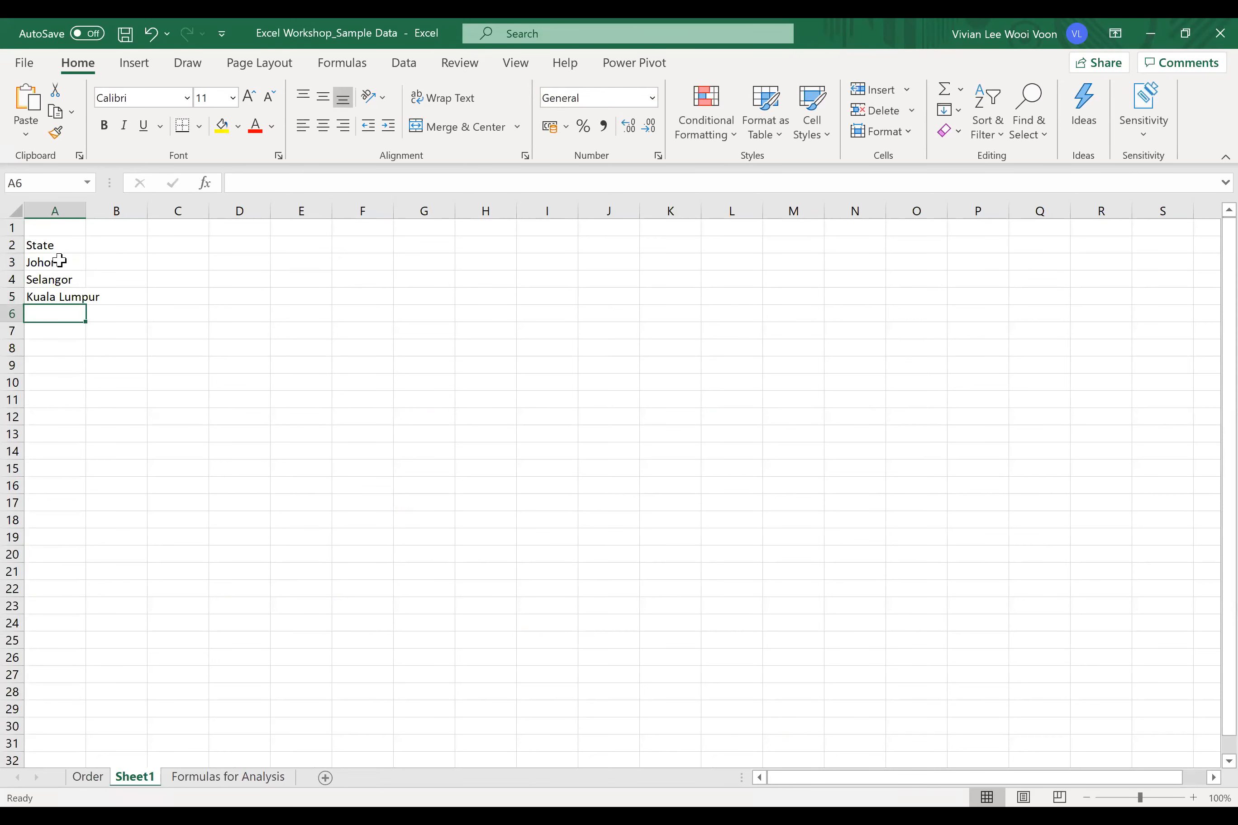
- Fit the width of column A to the state names
{"action": "left_click_drag", "start_coordinate": [57, 261], "coordinate": [55, 302]}
{"action": "left_click", "coordinate": [84, 224]}
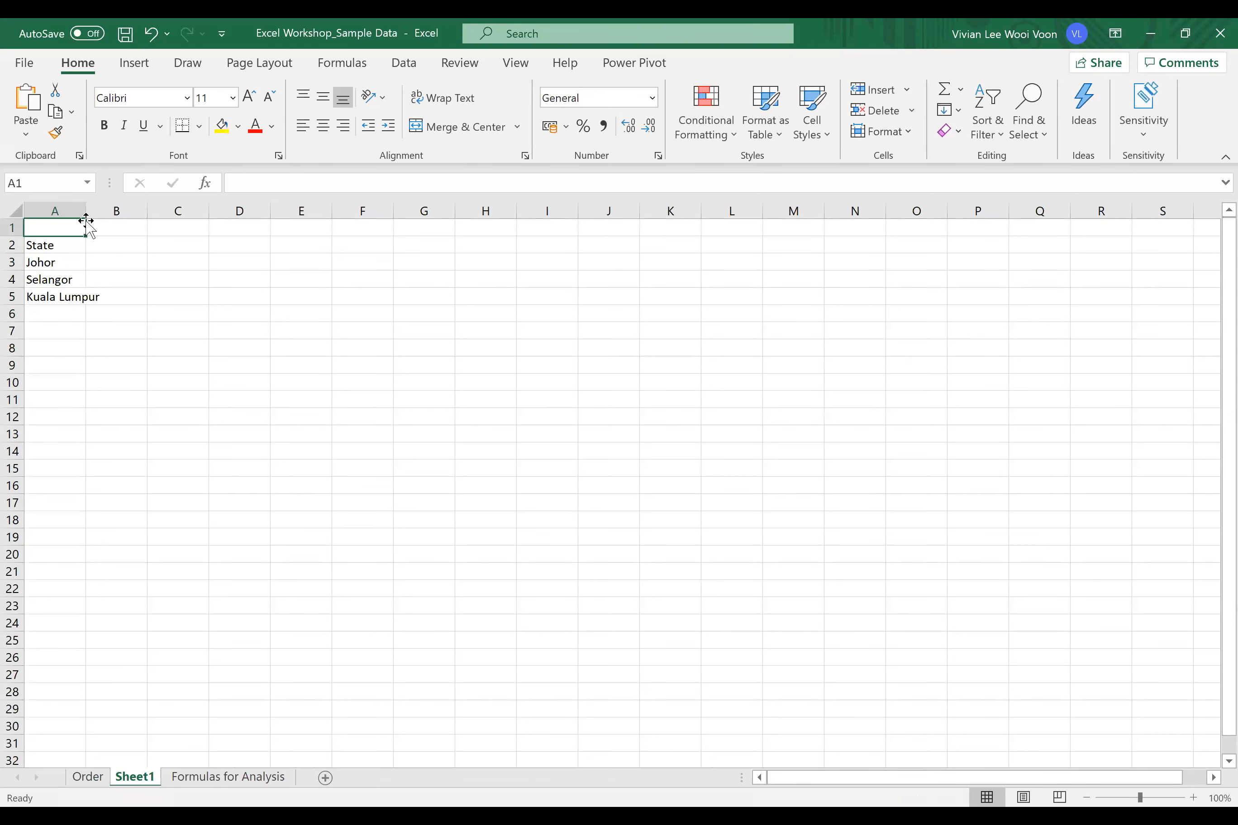
{"action": "double_click", "coordinate": [86, 212]}
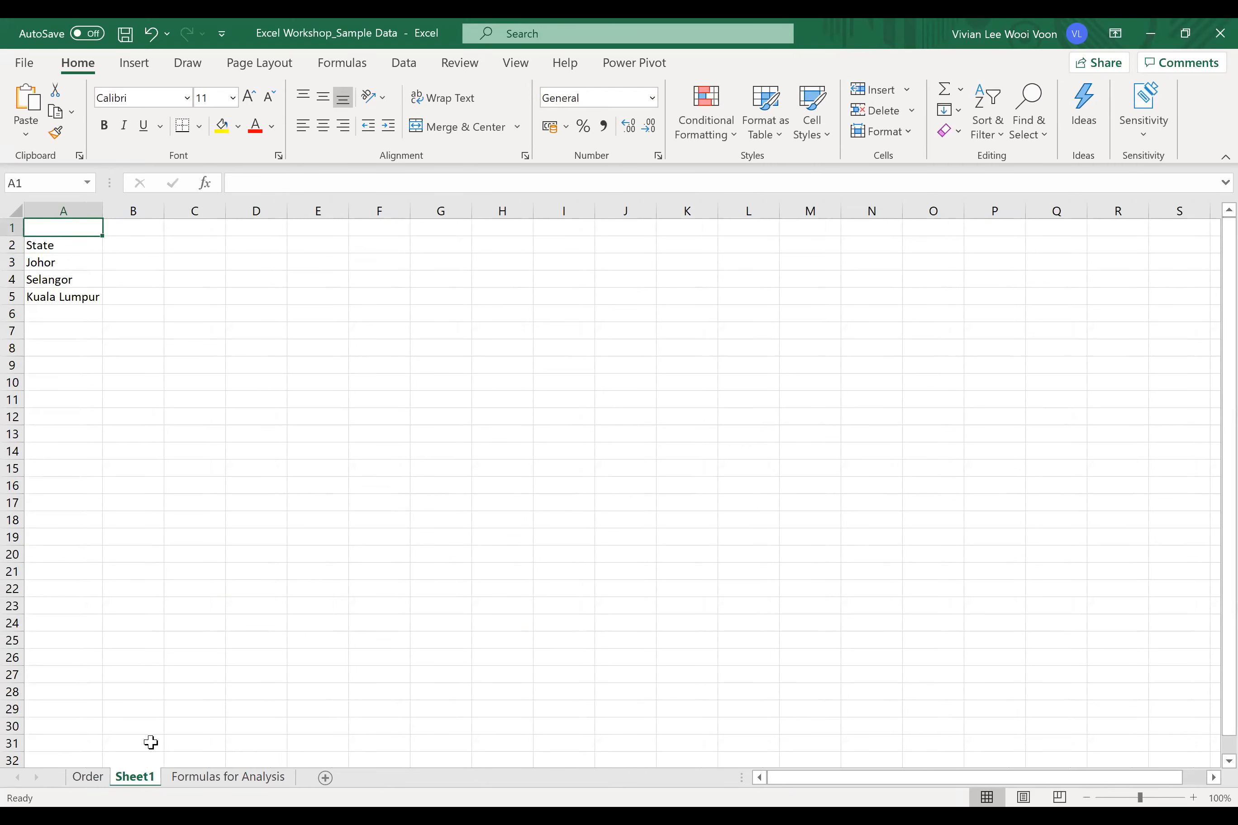
- Rename the new worksheet holding the state list as Value
{"action": "double_click", "coordinate": [145, 777]}
{"action": "type", "text": "Vlu"}
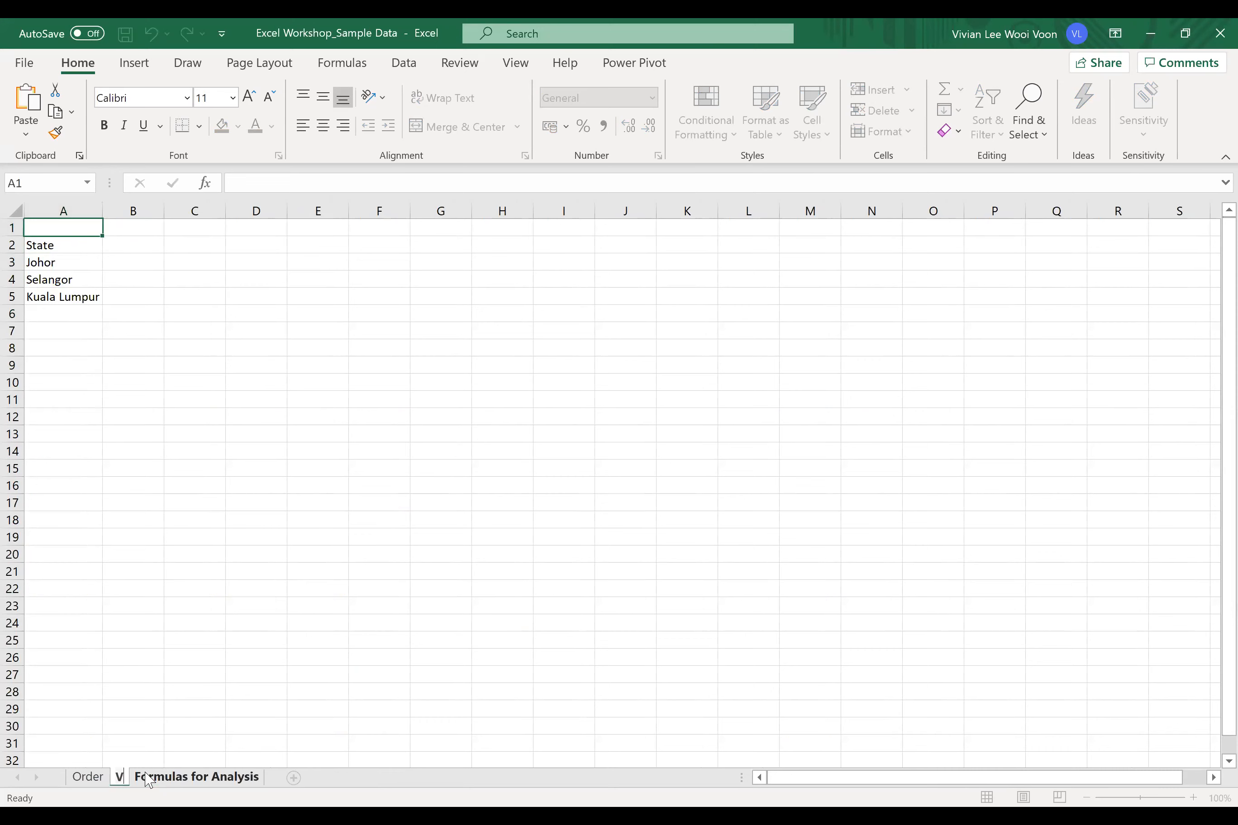
{"action": "key", "text": "BackSpace"}
{"action": "key", "text": "BackSpace"}
{"action": "type", "text": "alue"}
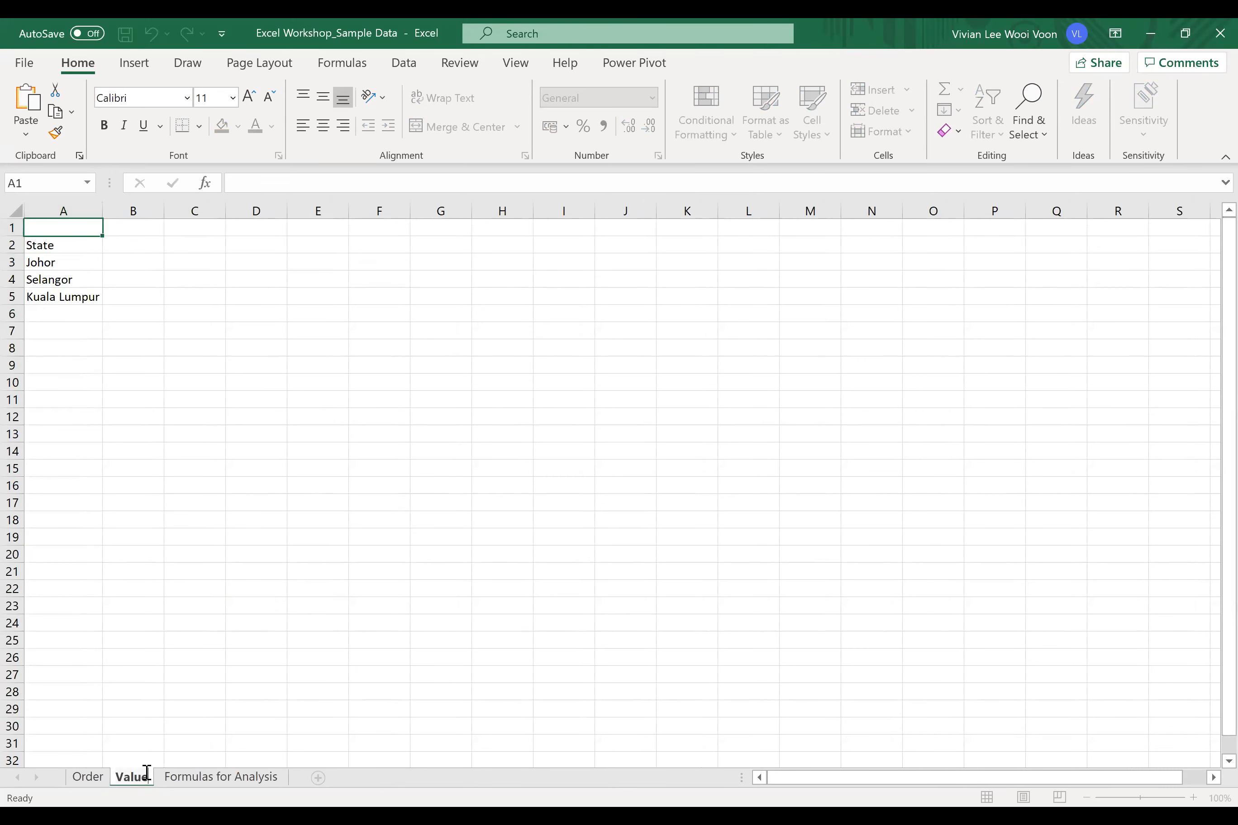
{"action": "key", "text": "Return"}
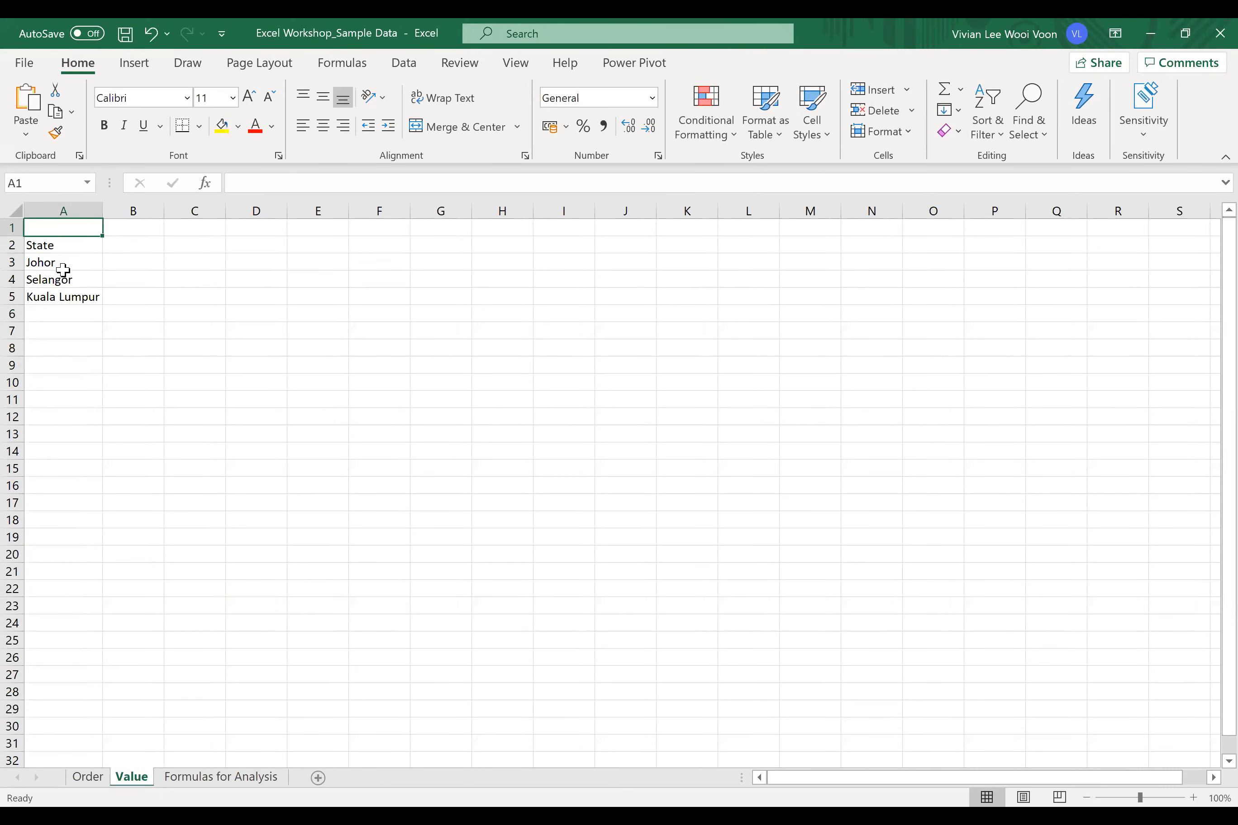
- Select the entire State column on the Order sheet
{"action": "left_click", "coordinate": [102, 781]}
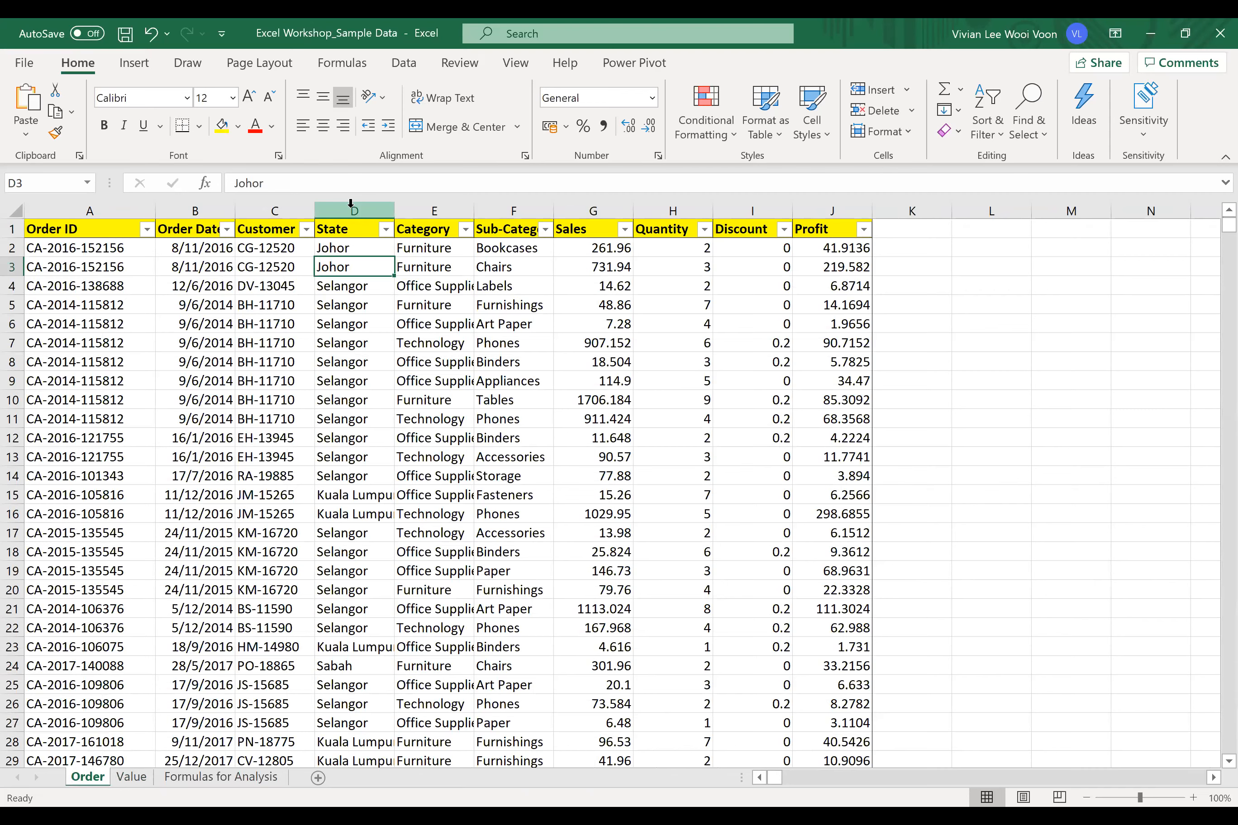
{"action": "left_click", "coordinate": [350, 202]}
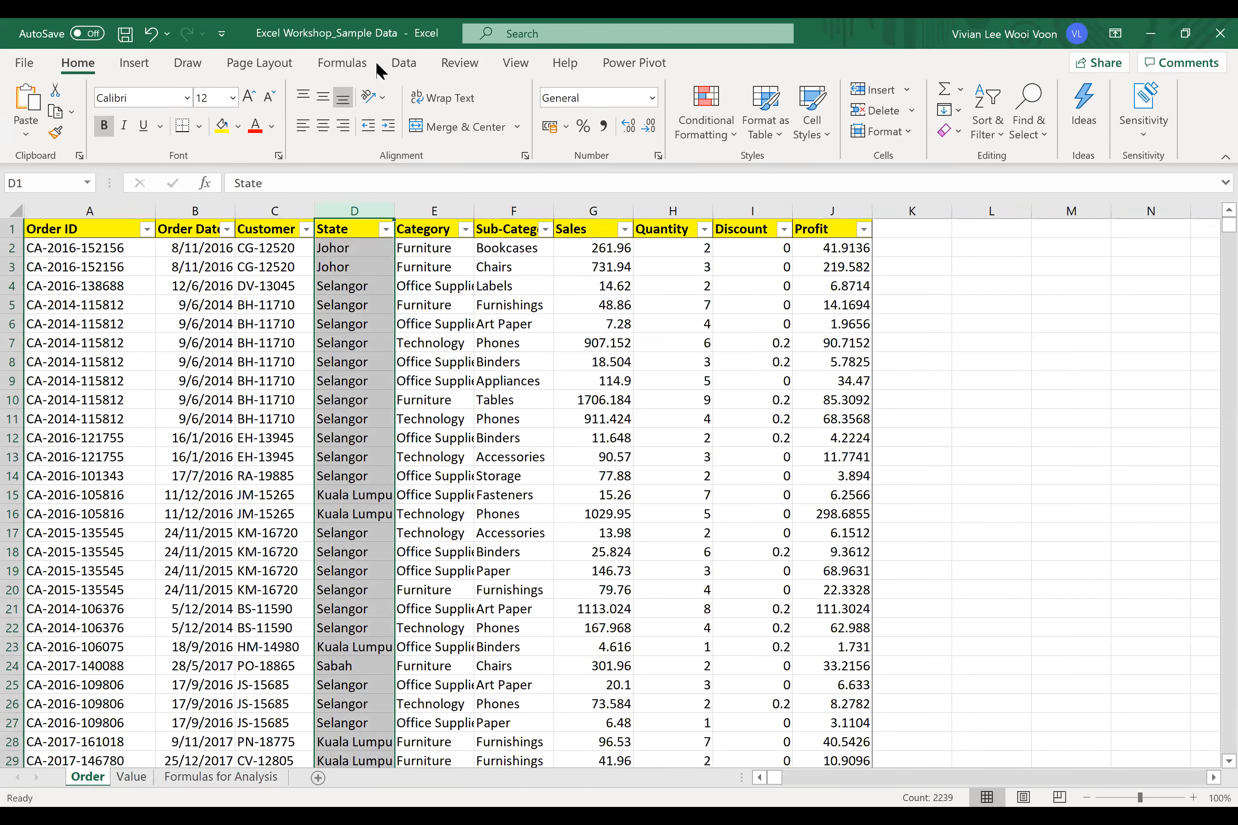
{"action": "left_click", "coordinate": [403, 65]}
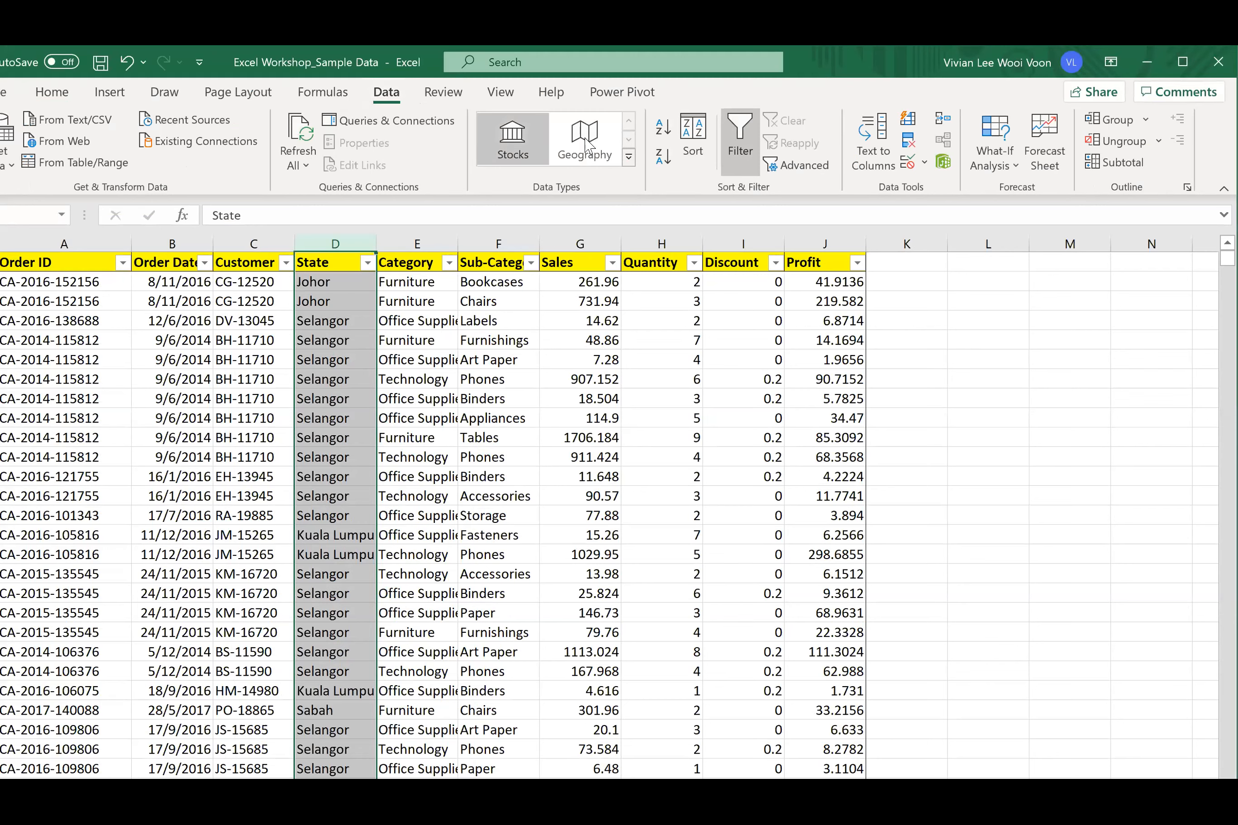
{"action": "left_click", "coordinate": [925, 163]}
{"action": "left_click", "coordinate": [965, 192]}
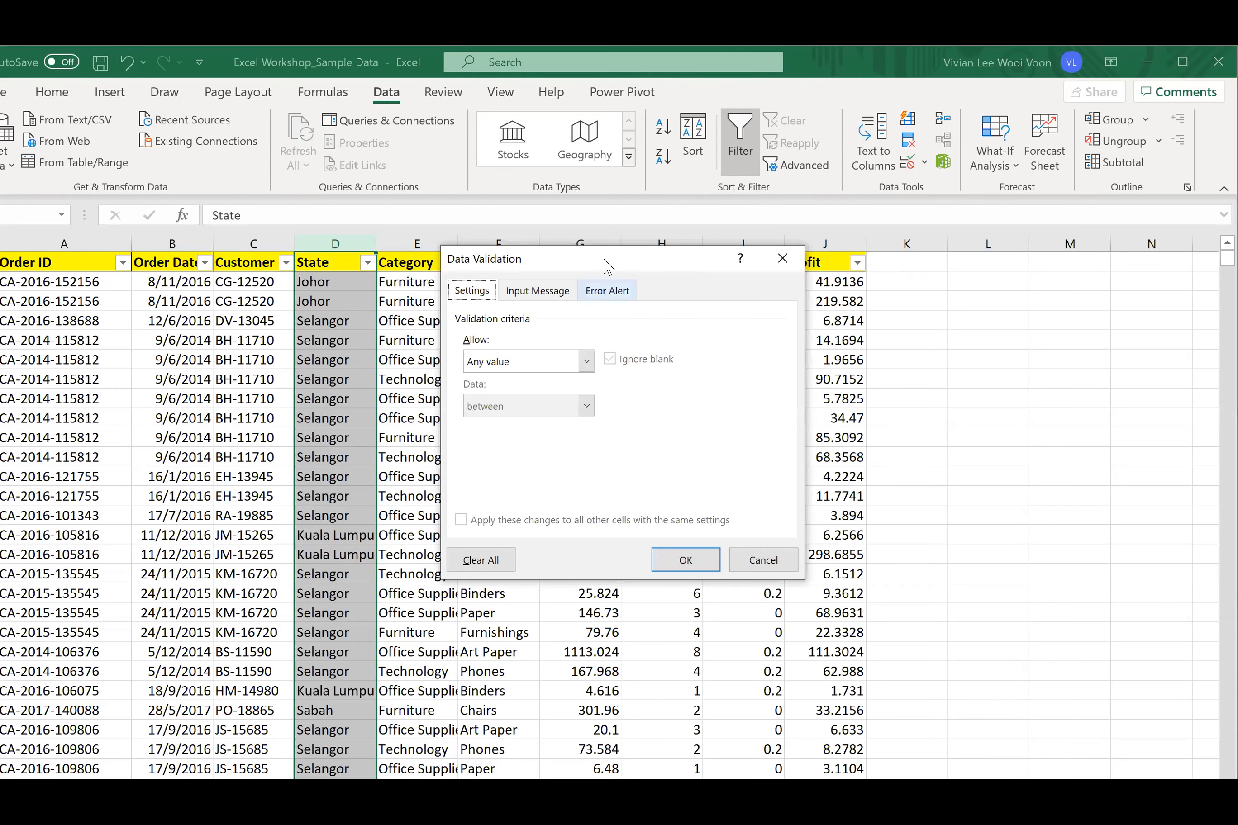
{"action": "left_click_drag", "start_coordinate": [606, 266], "coordinate": [604, 220]}
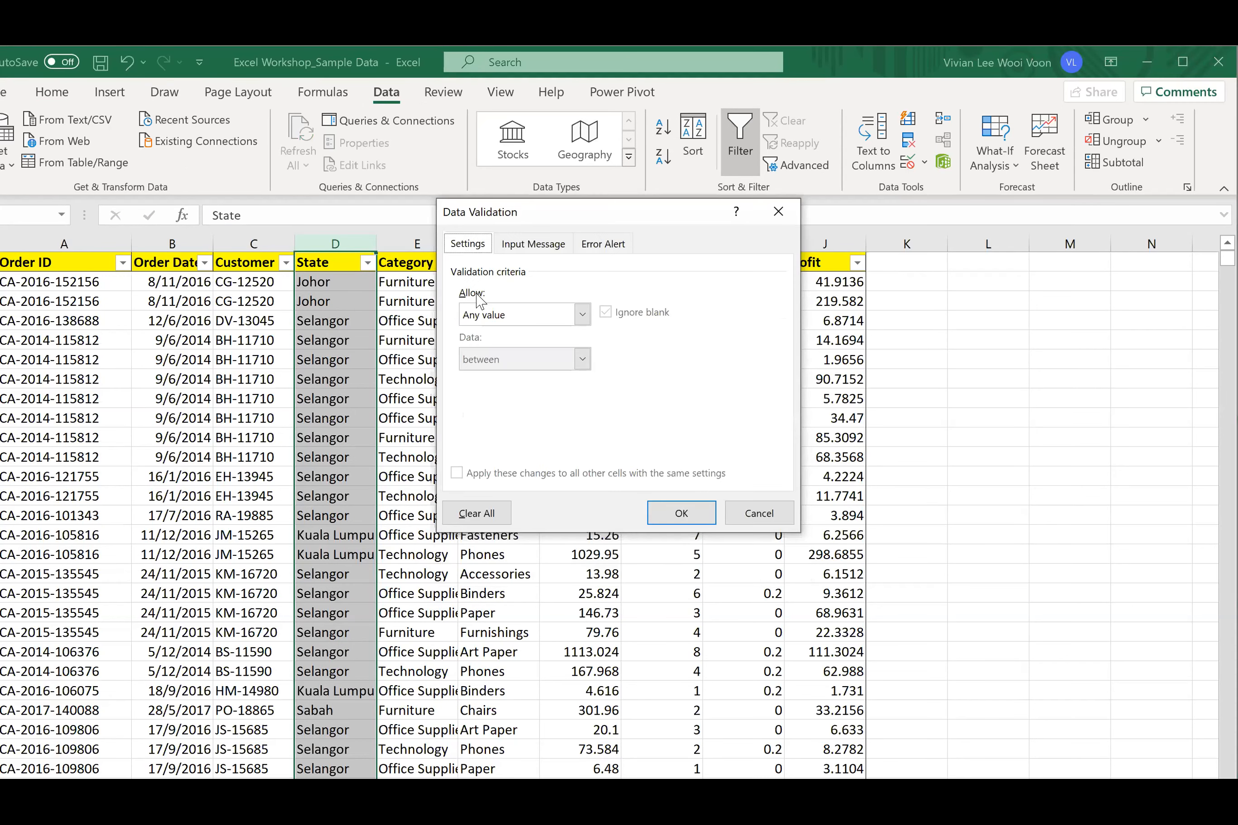
{"action": "left_click", "coordinate": [580, 315]}
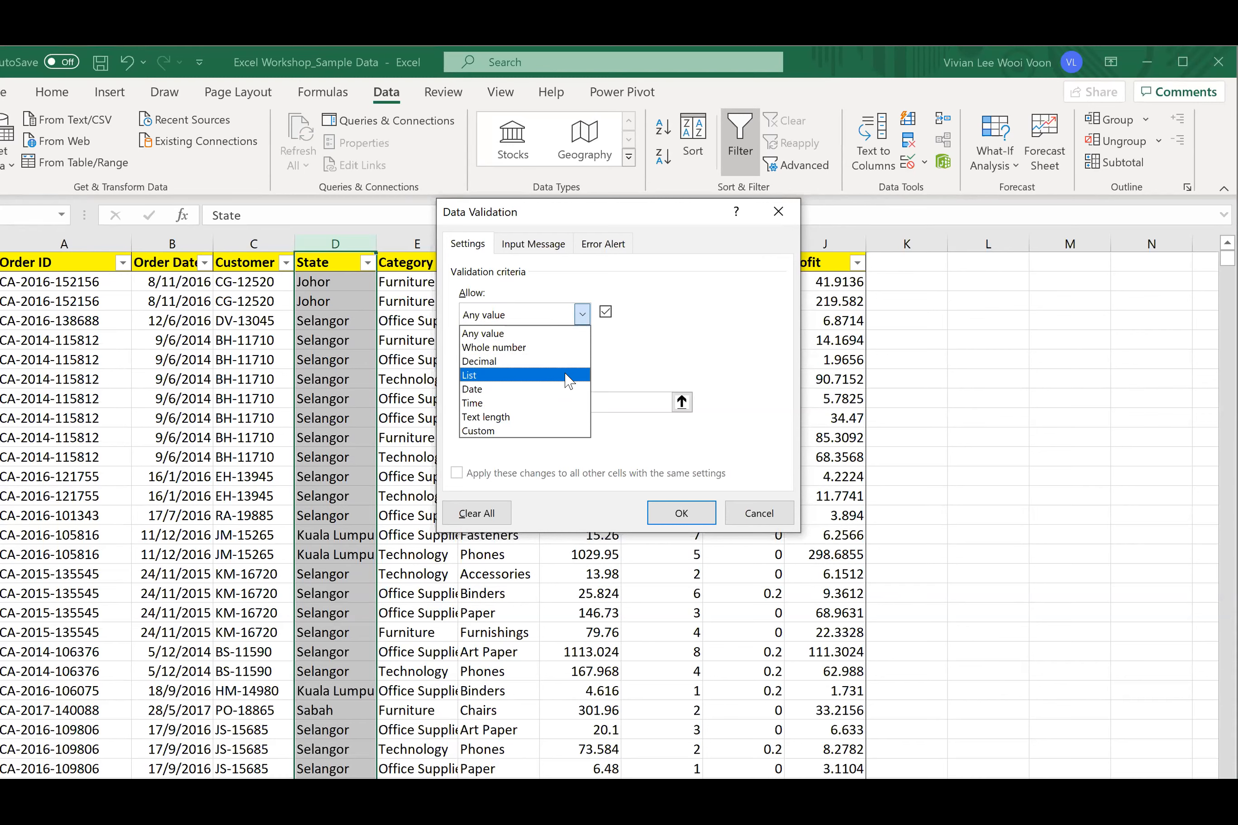
{"action": "left_click", "coordinate": [569, 379]}
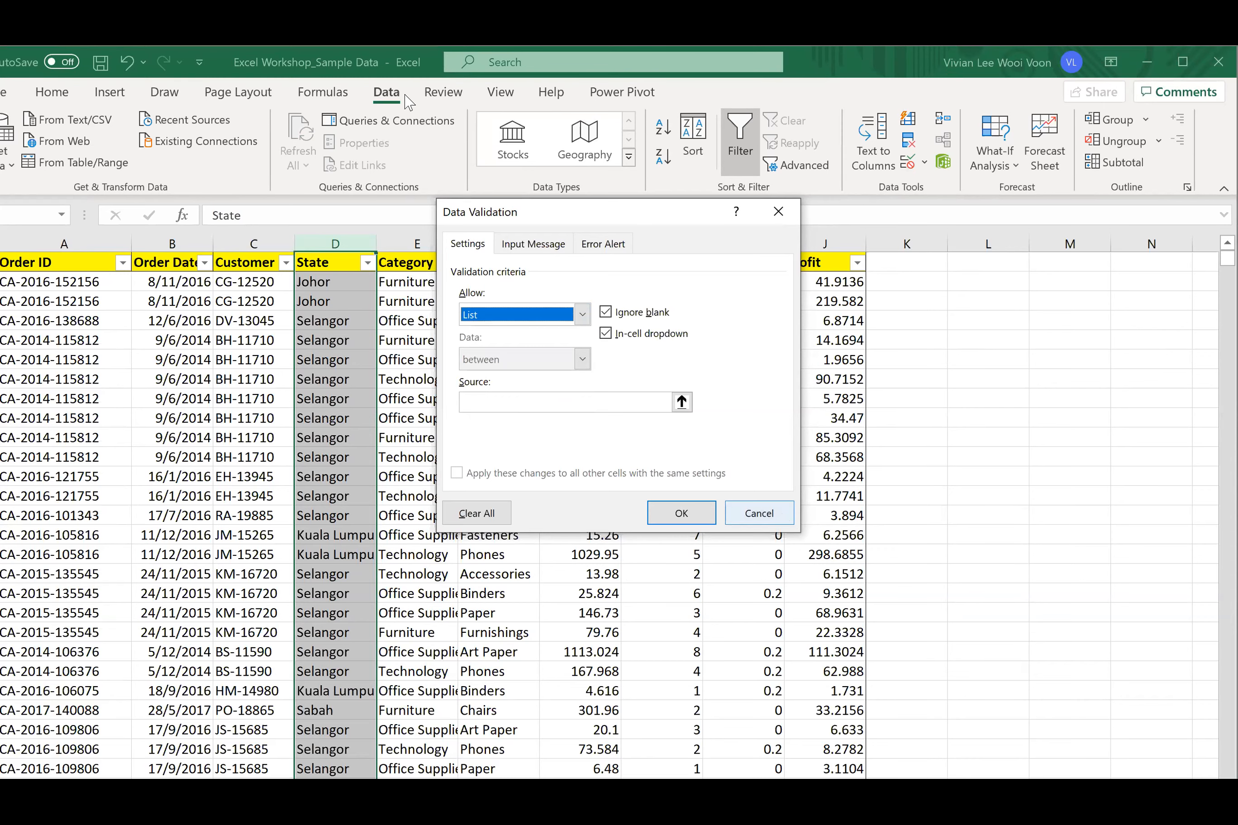
{"action": "left_click", "coordinate": [758, 513]}
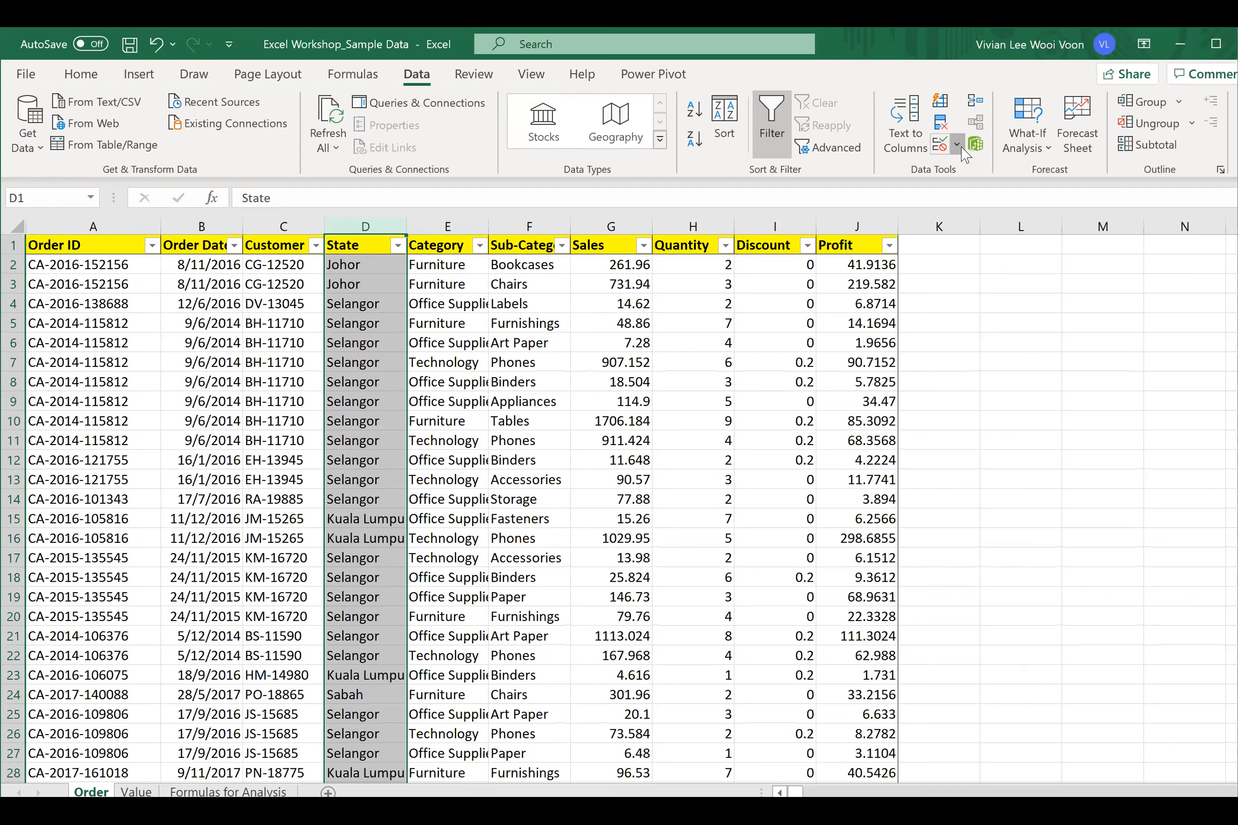
{"action": "left_click", "coordinate": [959, 170]}
{"action": "left_click", "coordinate": [557, 298]}
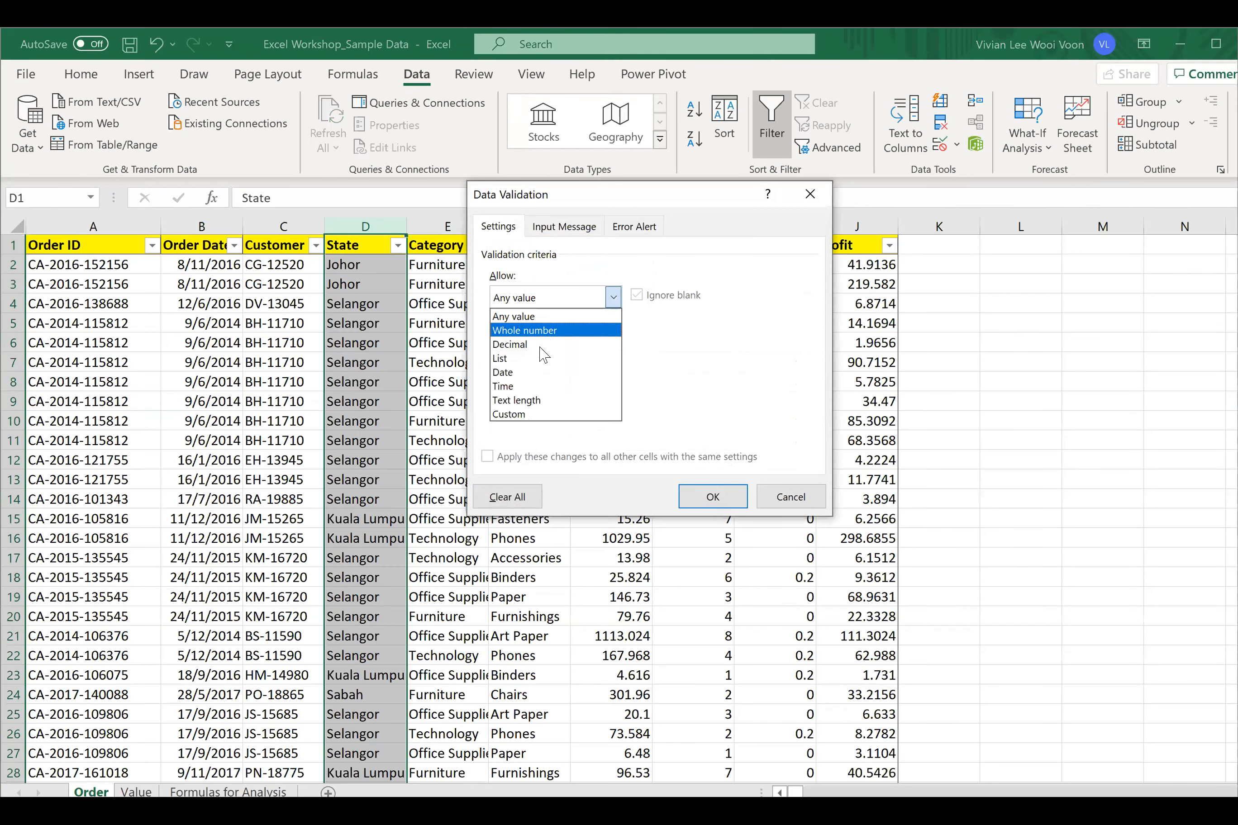
{"action": "left_click", "coordinate": [541, 361]}
{"action": "left_click", "coordinate": [645, 386]}
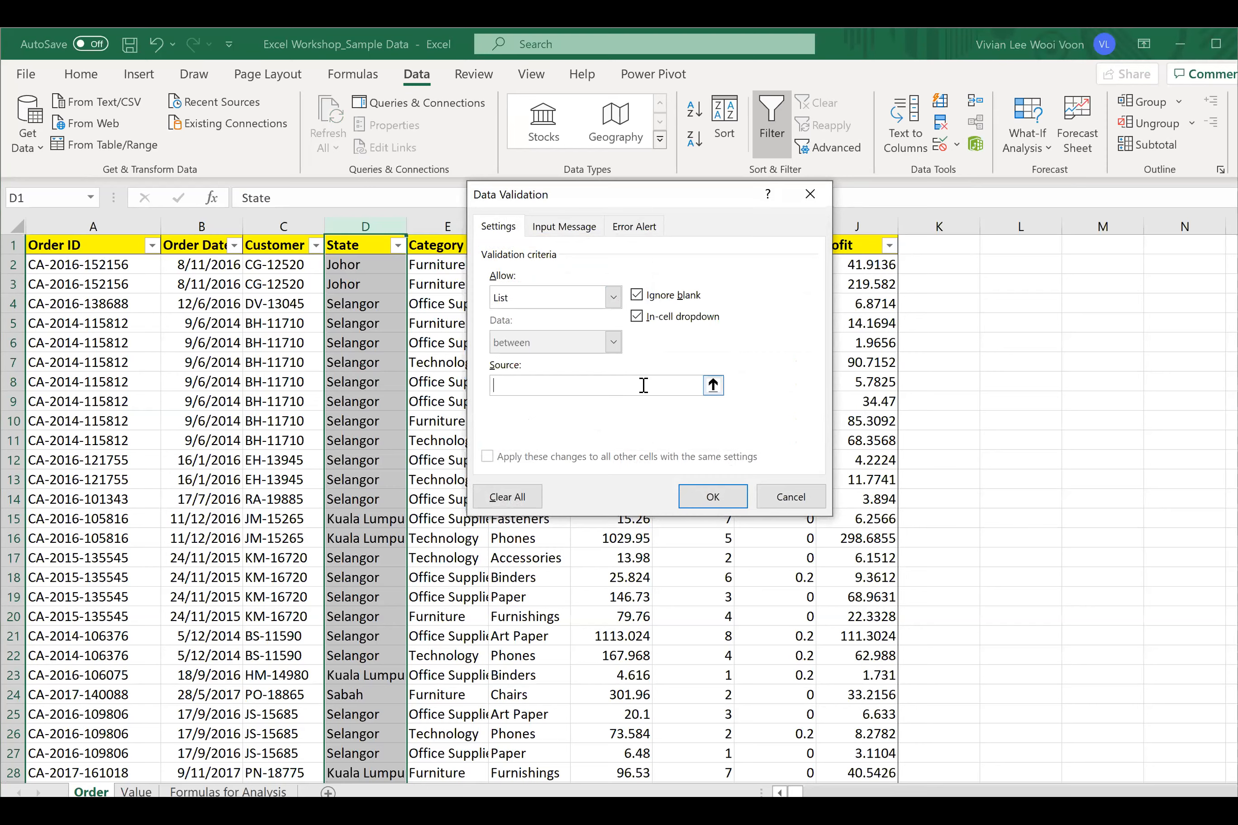
{"action": "left_click", "coordinate": [810, 195]}
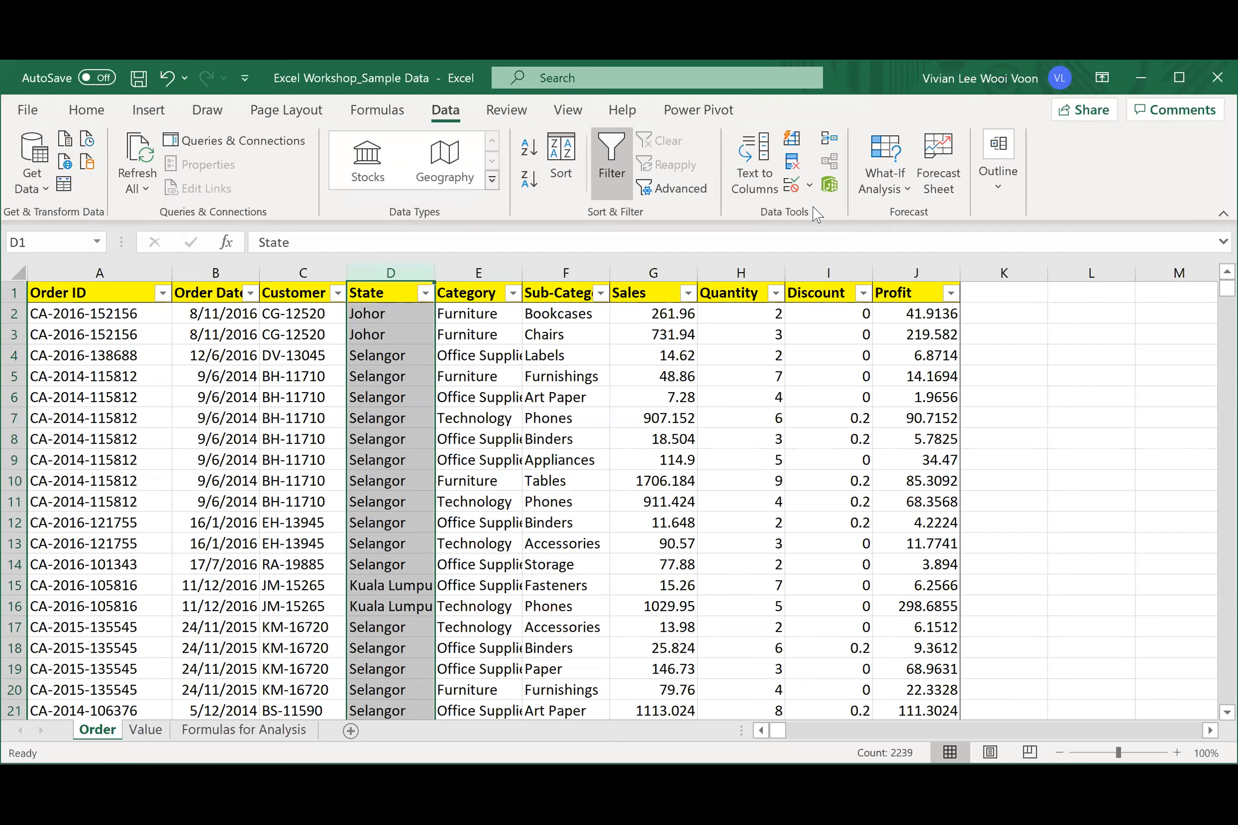
- Set data validation on the State column to allow a List, using cells A3 to A5 of the Value sheet as its source
{"action": "left_click", "coordinate": [791, 185]}
{"action": "left_click", "coordinate": [552, 357]}
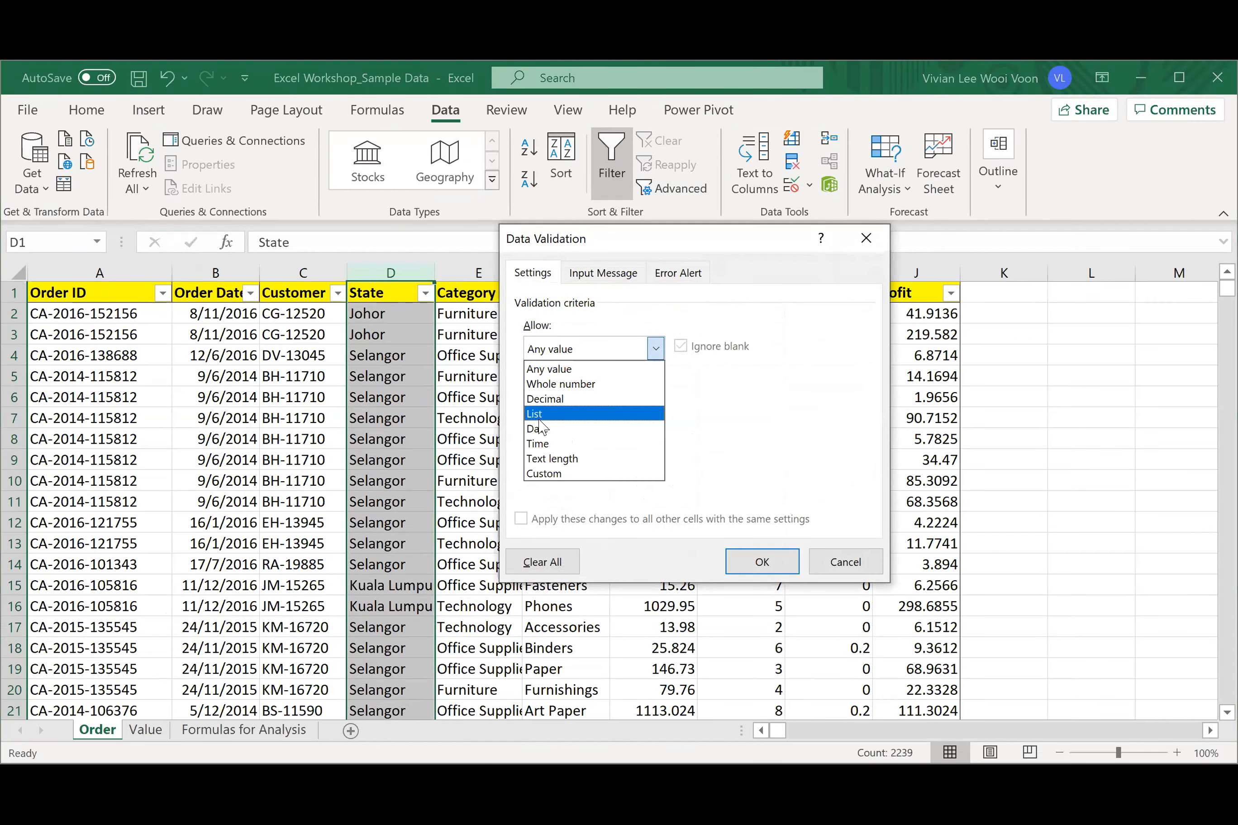
{"action": "left_click", "coordinate": [554, 409]}
{"action": "left_click", "coordinate": [621, 437]}
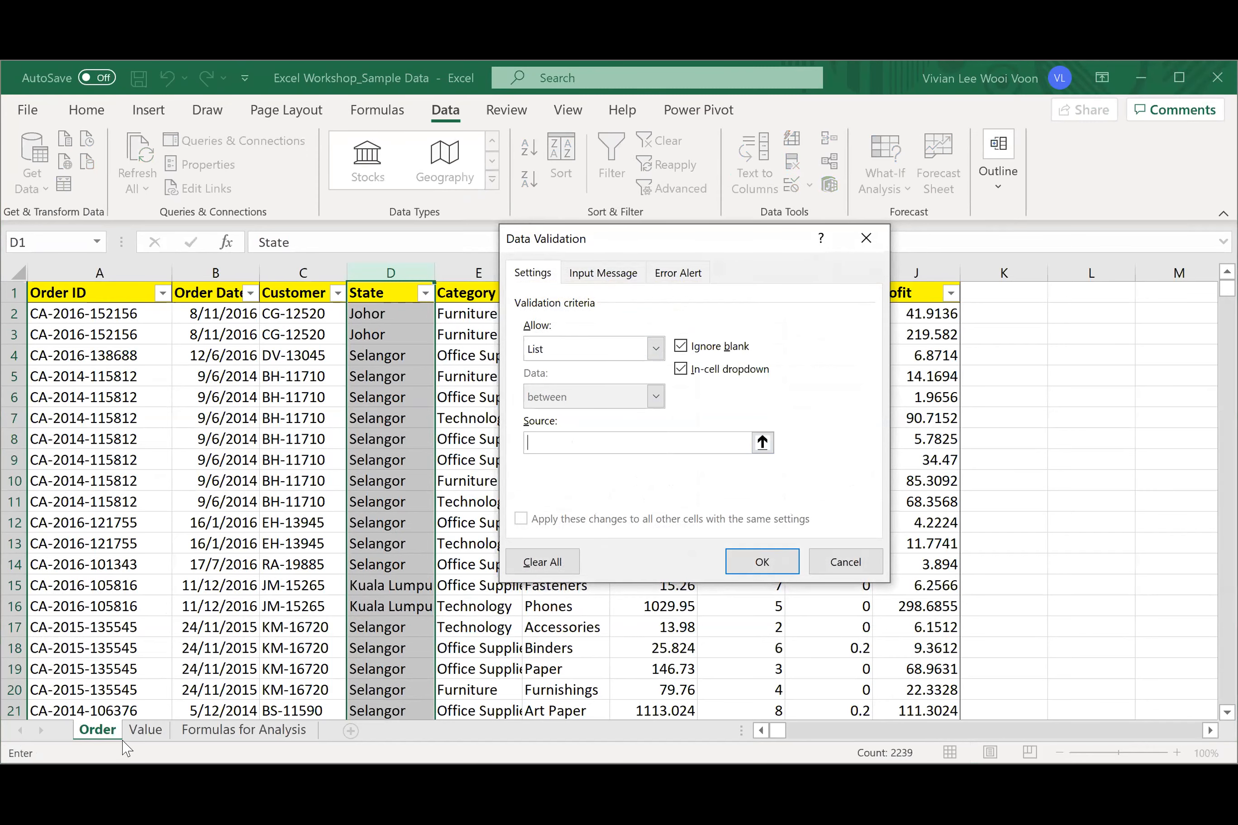
{"action": "left_click", "coordinate": [145, 731]}
{"action": "left_click", "coordinate": [83, 331]}
{"action": "left_click", "coordinate": [76, 369], "text": "shift"}
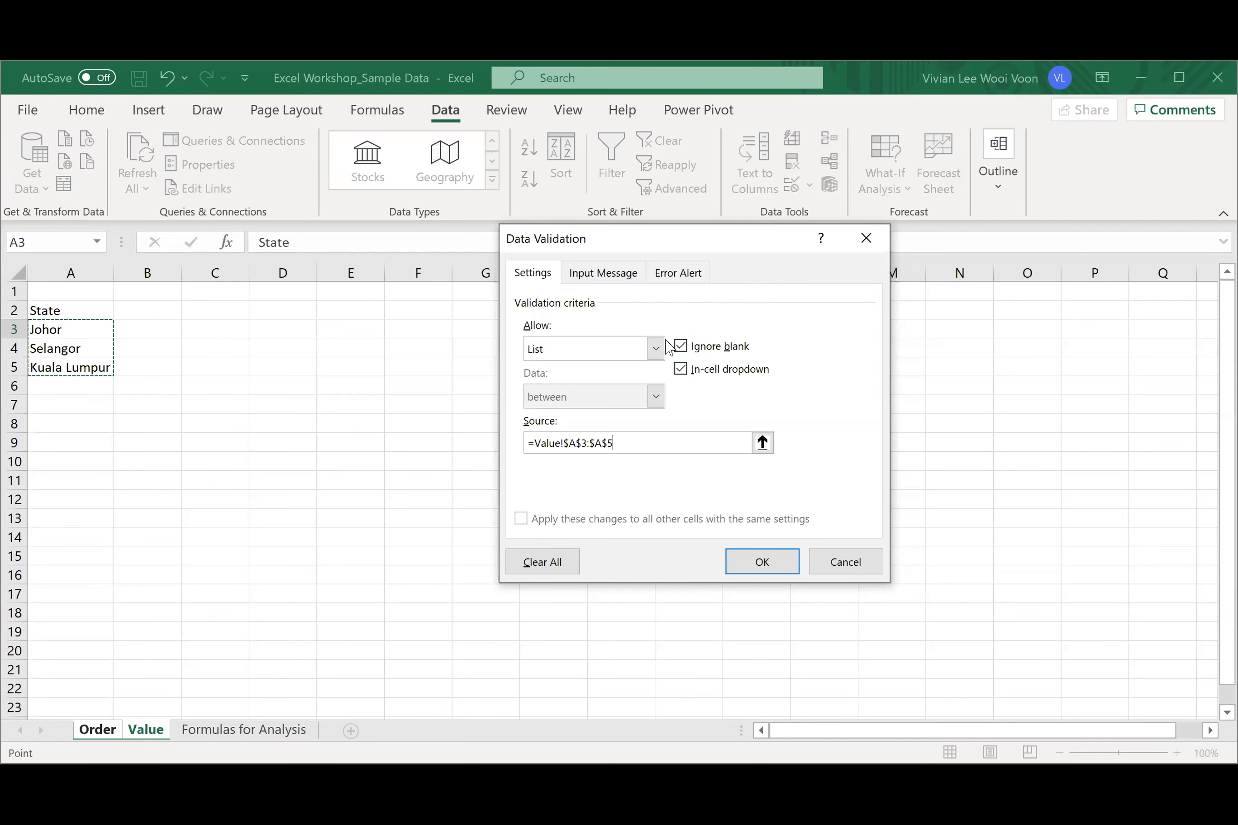
- Add an input message titled "State" with the text "Please selcet one" to the validation and apply the rule
{"action": "left_click", "coordinate": [612, 277]}
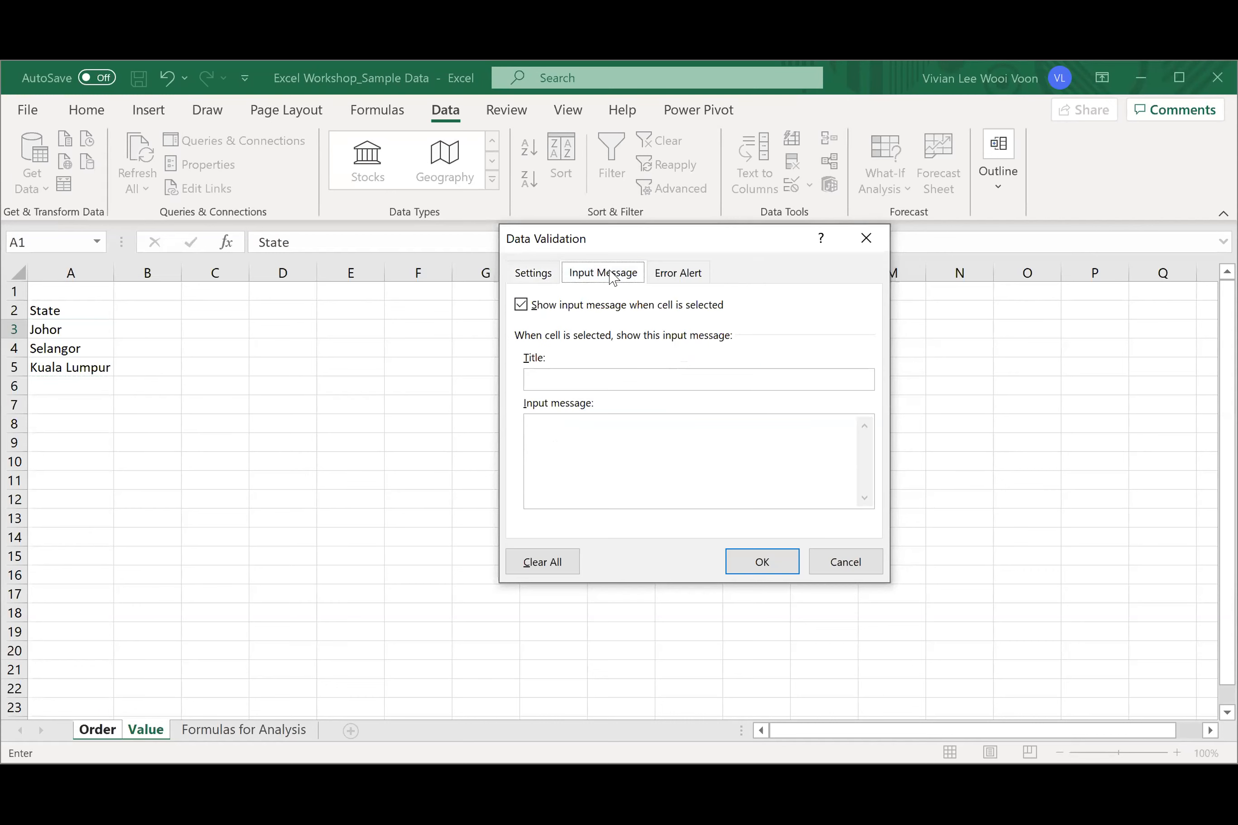
{"action": "left_click", "coordinate": [657, 274]}
{"action": "left_click", "coordinate": [607, 274]}
{"action": "left_click", "coordinate": [589, 372]}
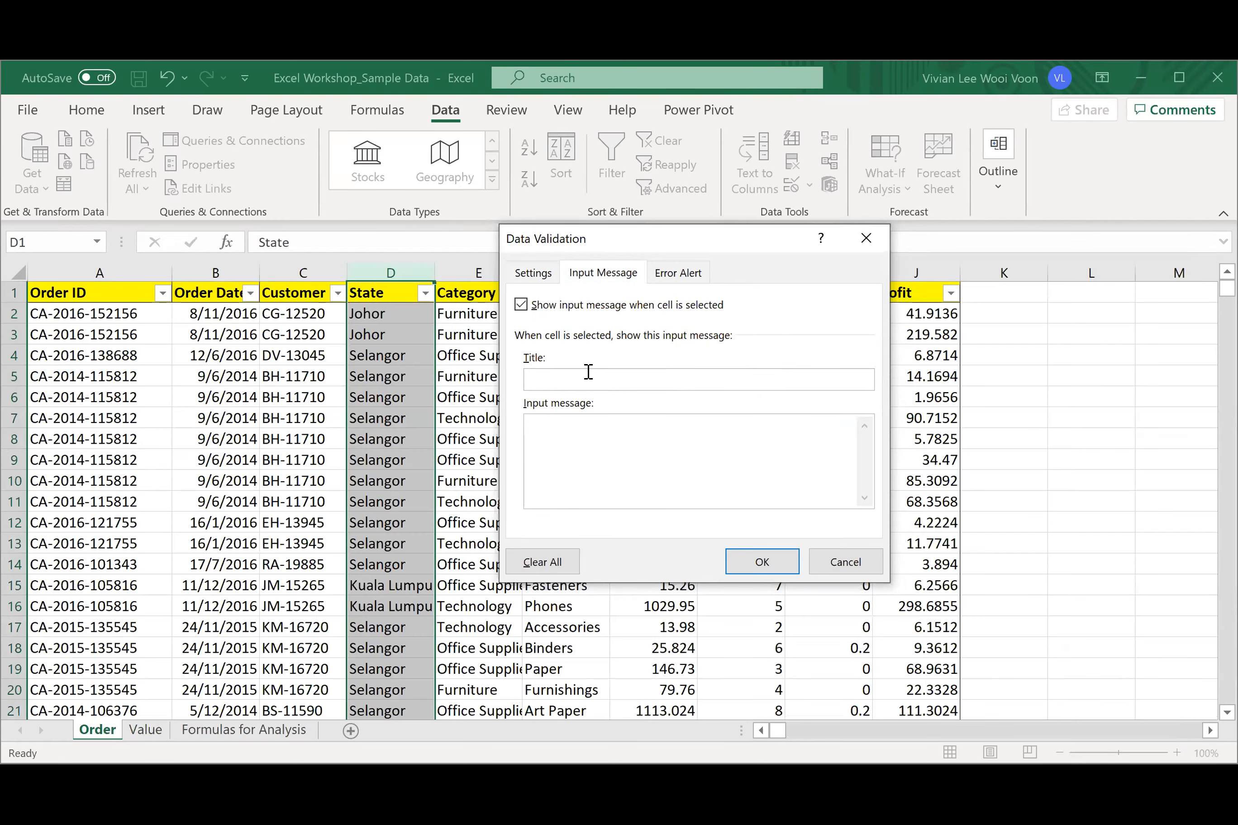
{"action": "type", "text": "State"}
{"action": "left_click", "coordinate": [598, 436]}
{"action": "type", "text": "Please selcet"}
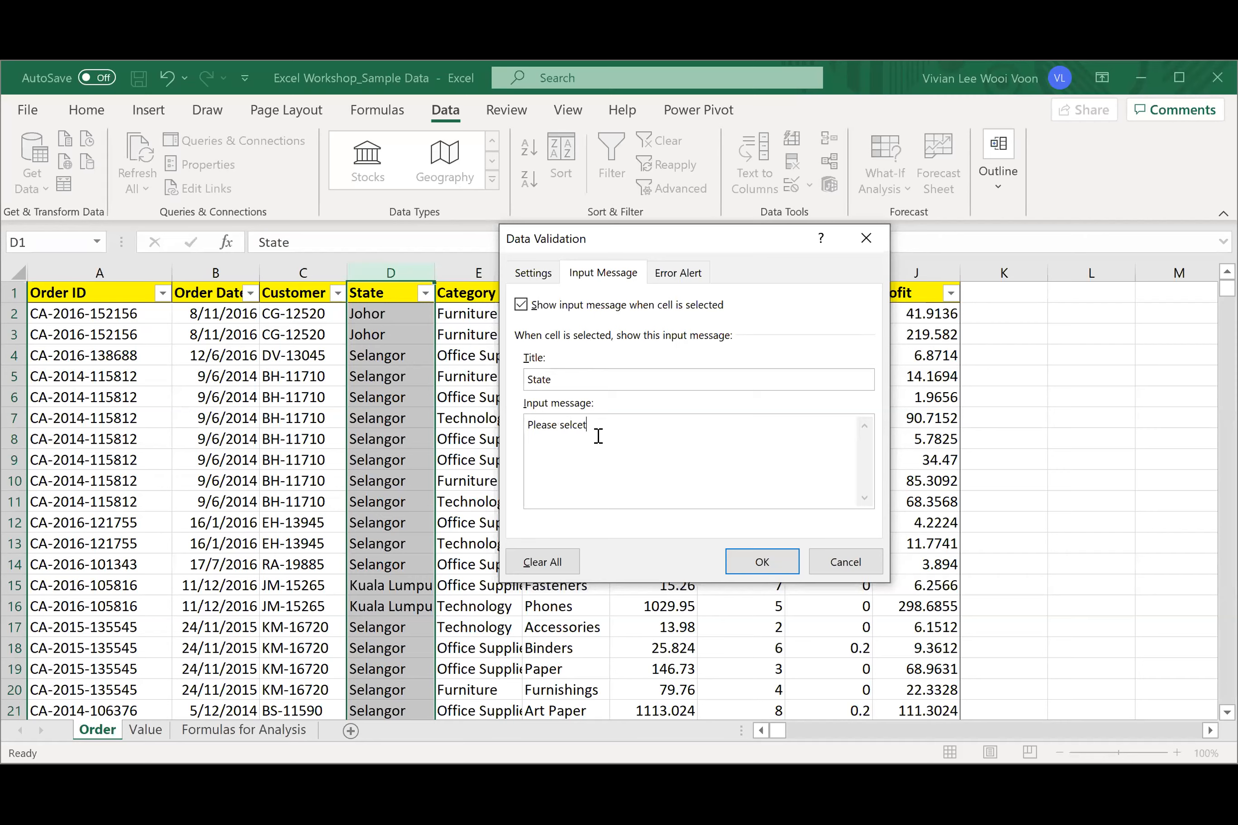
{"action": "type", "text": " one"}
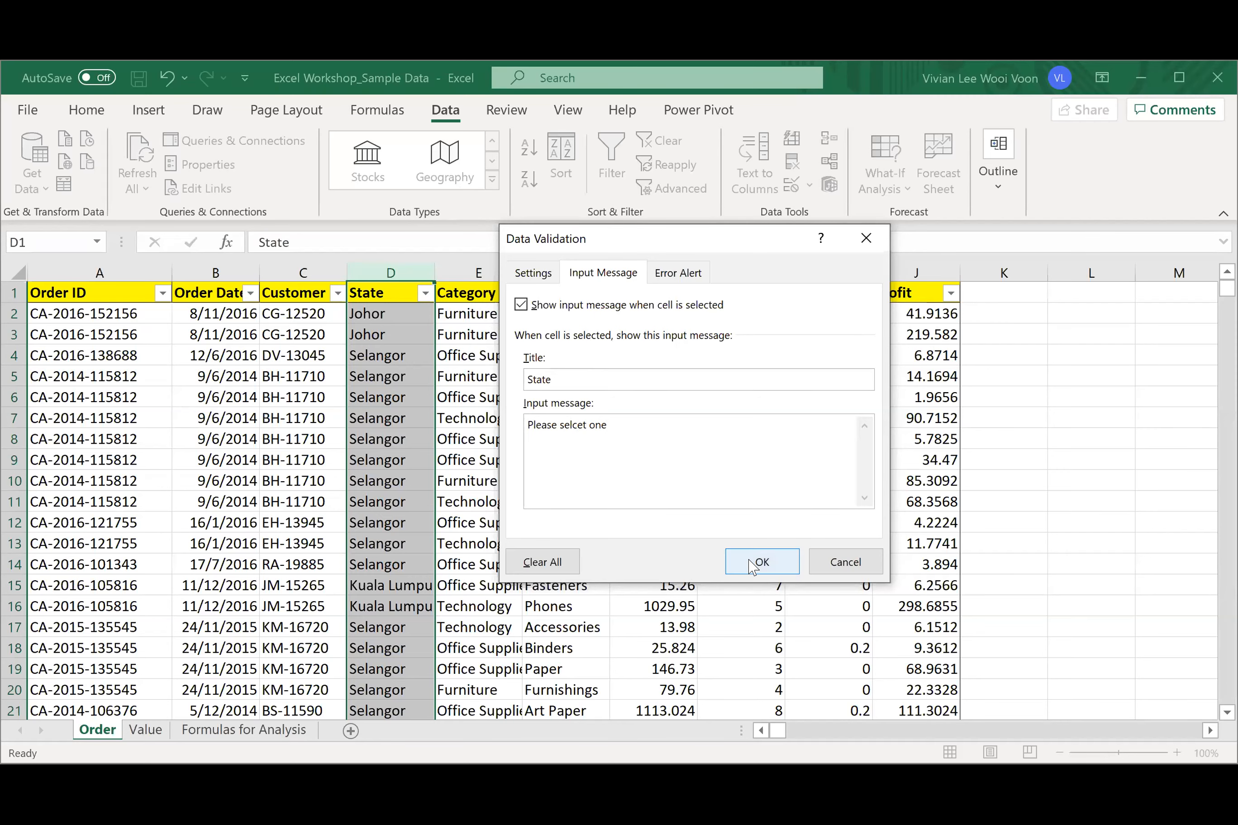
{"action": "left_click", "coordinate": [752, 563]}
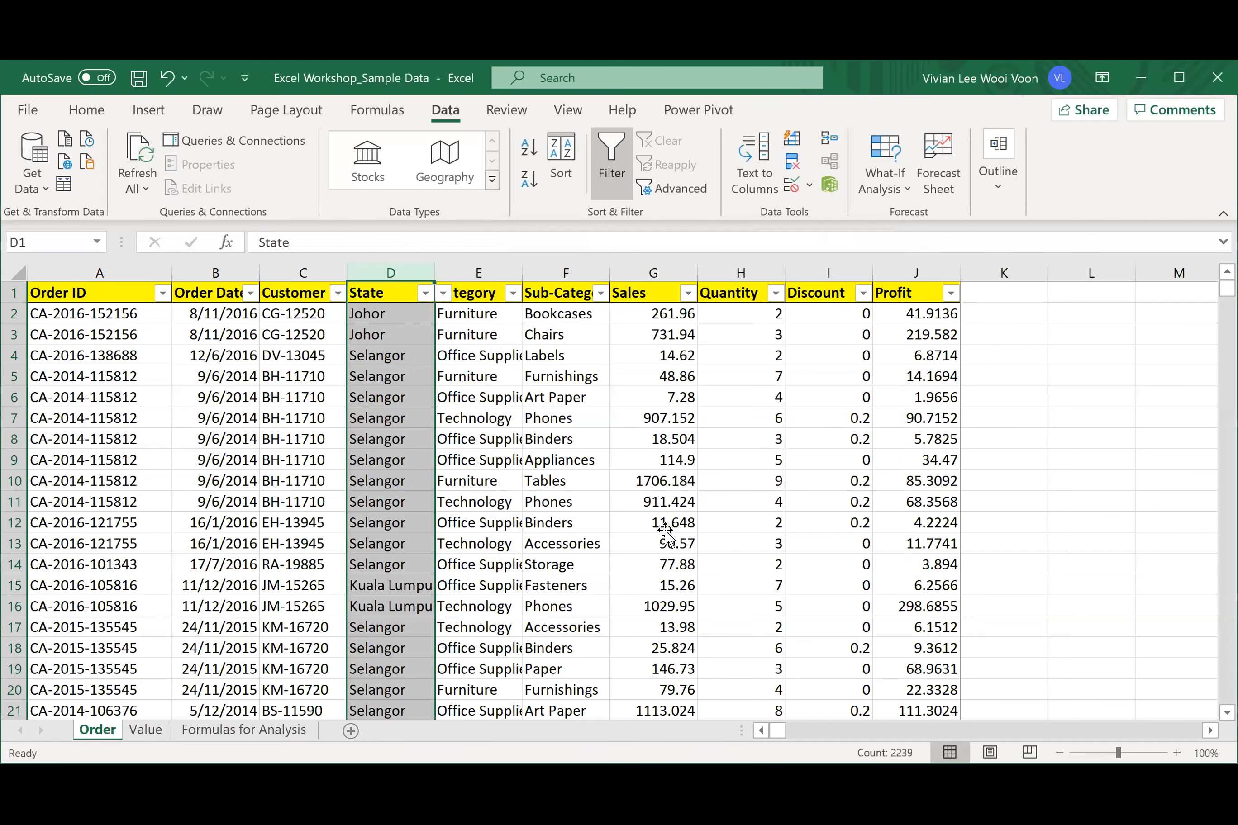
- Check the input message on State column cells such as D2 and D5, and view the choices offered in D2's dropdown
{"action": "left_click", "coordinate": [662, 515]}
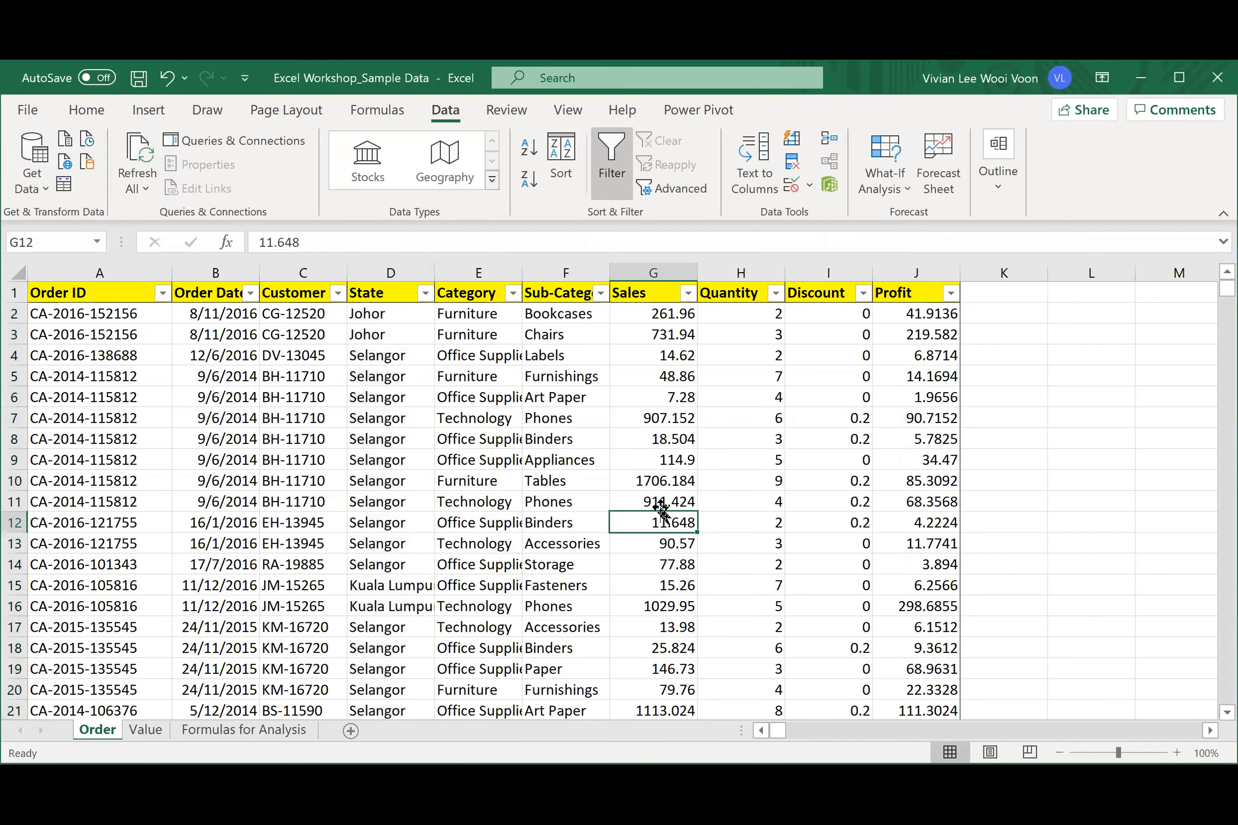
{"action": "left_click", "coordinate": [383, 315]}
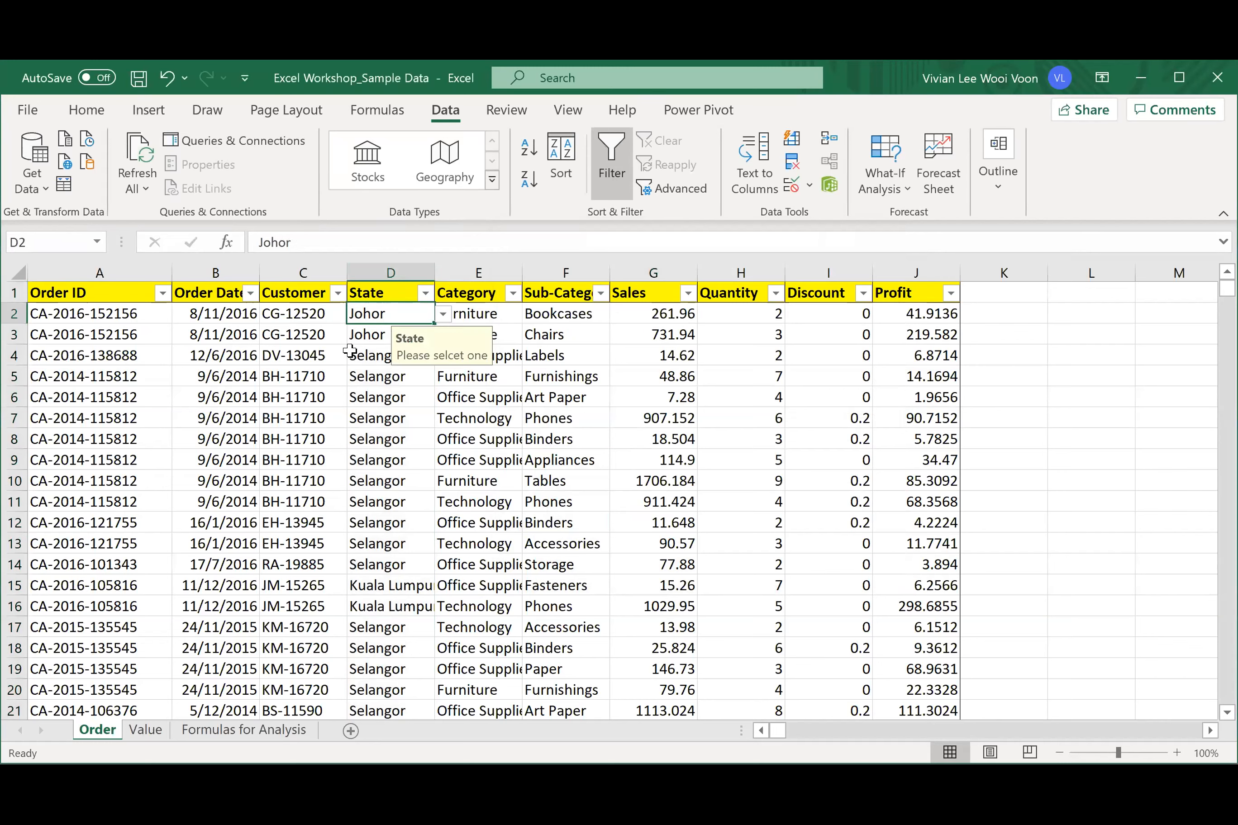
{"action": "left_click", "coordinate": [383, 258]}
{"action": "left_click", "coordinate": [383, 379]}
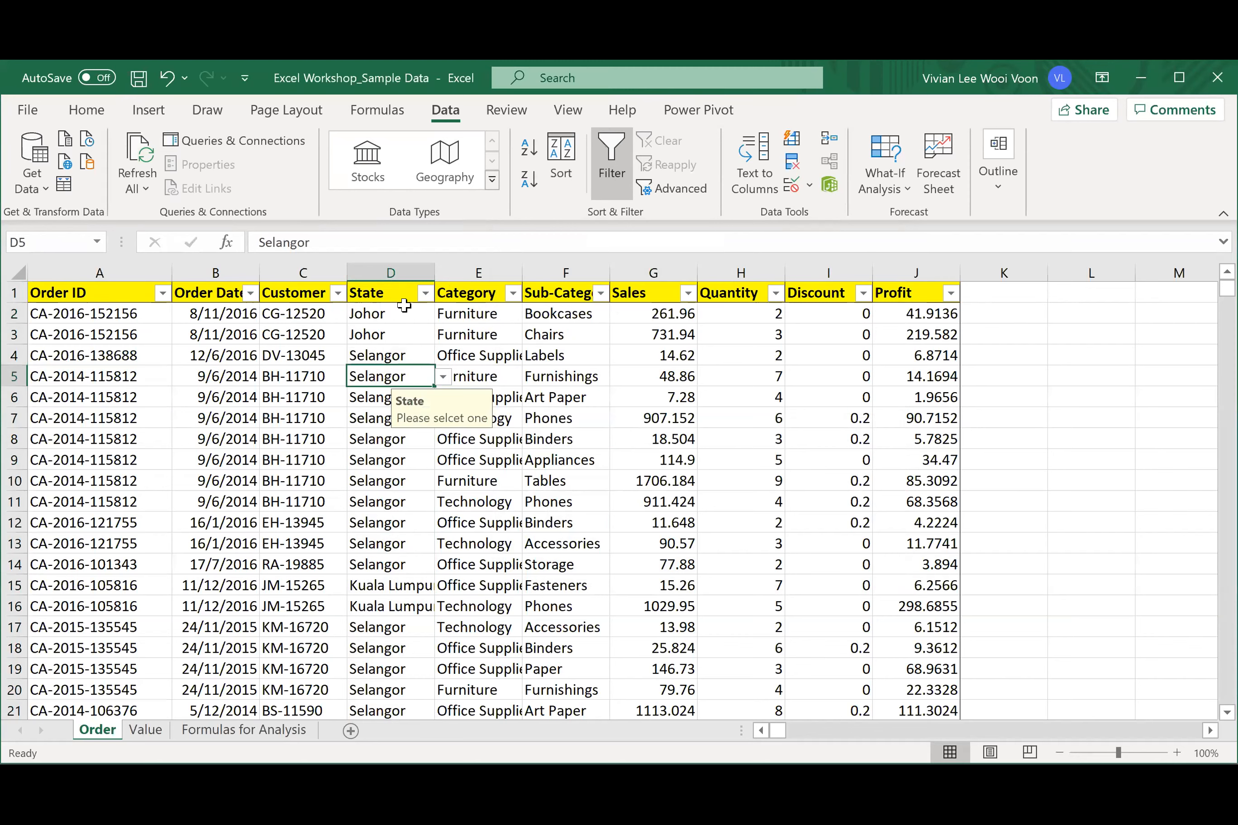
{"action": "left_click", "coordinate": [408, 314]}
{"action": "left_click", "coordinate": [443, 315]}
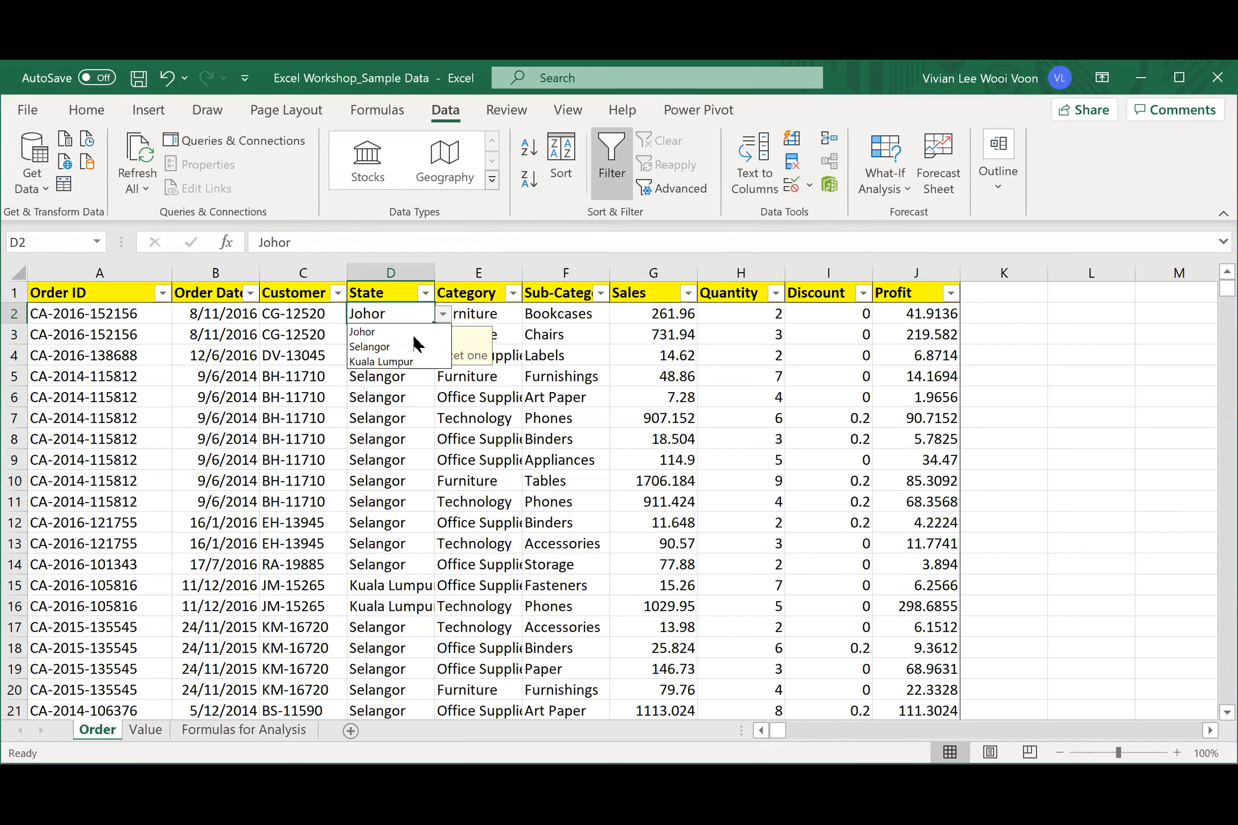
{"action": "key", "text": "Escape"}
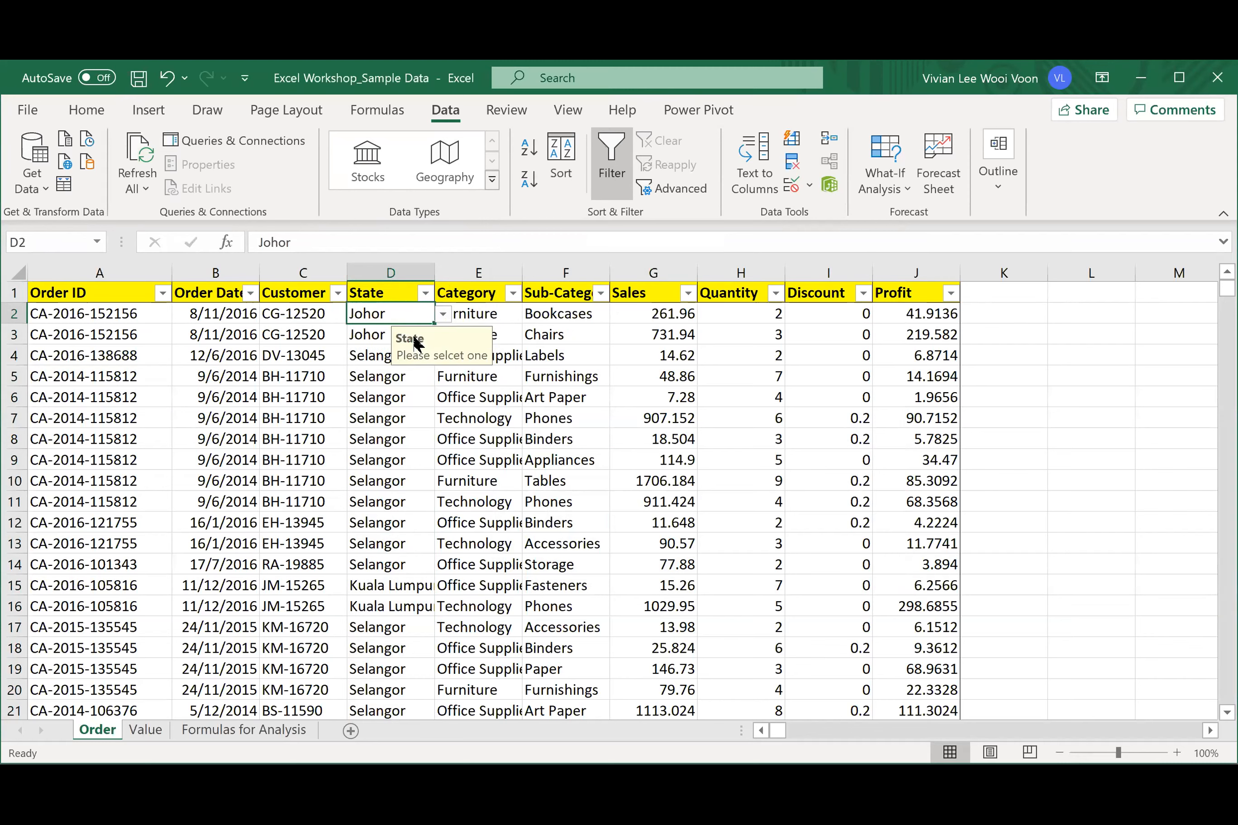
{"action": "left_click", "coordinate": [443, 314]}
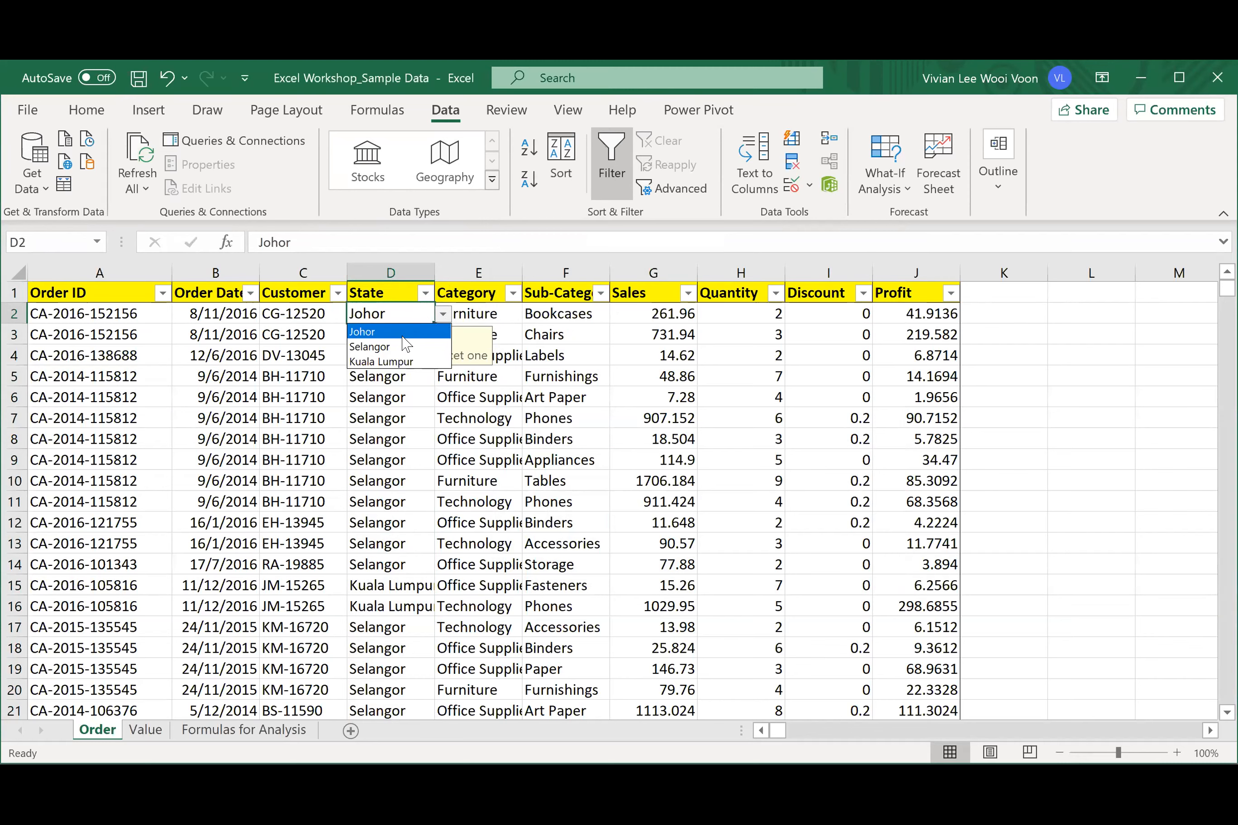
{"action": "key", "text": "Escape"}
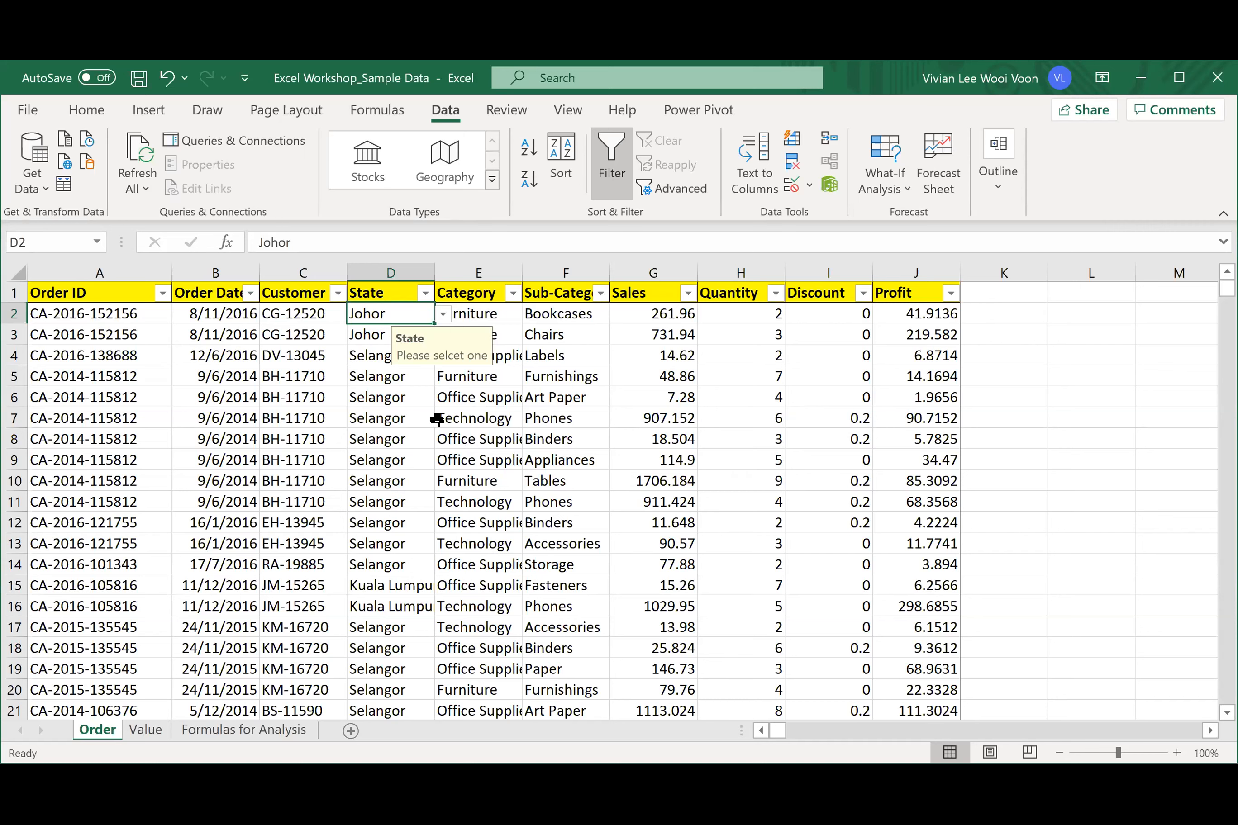
{"action": "left_click", "coordinate": [606, 446]}
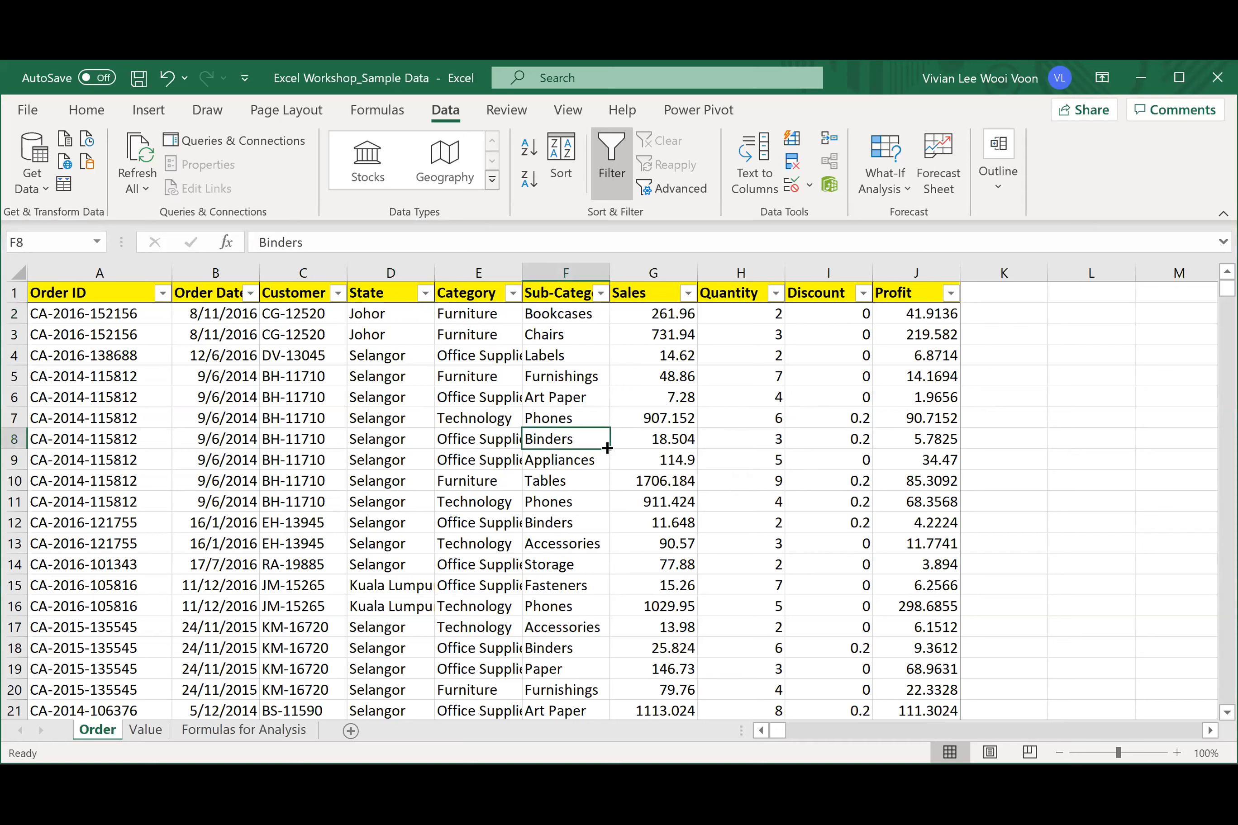
{"action": "left_click", "coordinate": [737, 355]}
{"action": "left_click", "coordinate": [742, 294]}
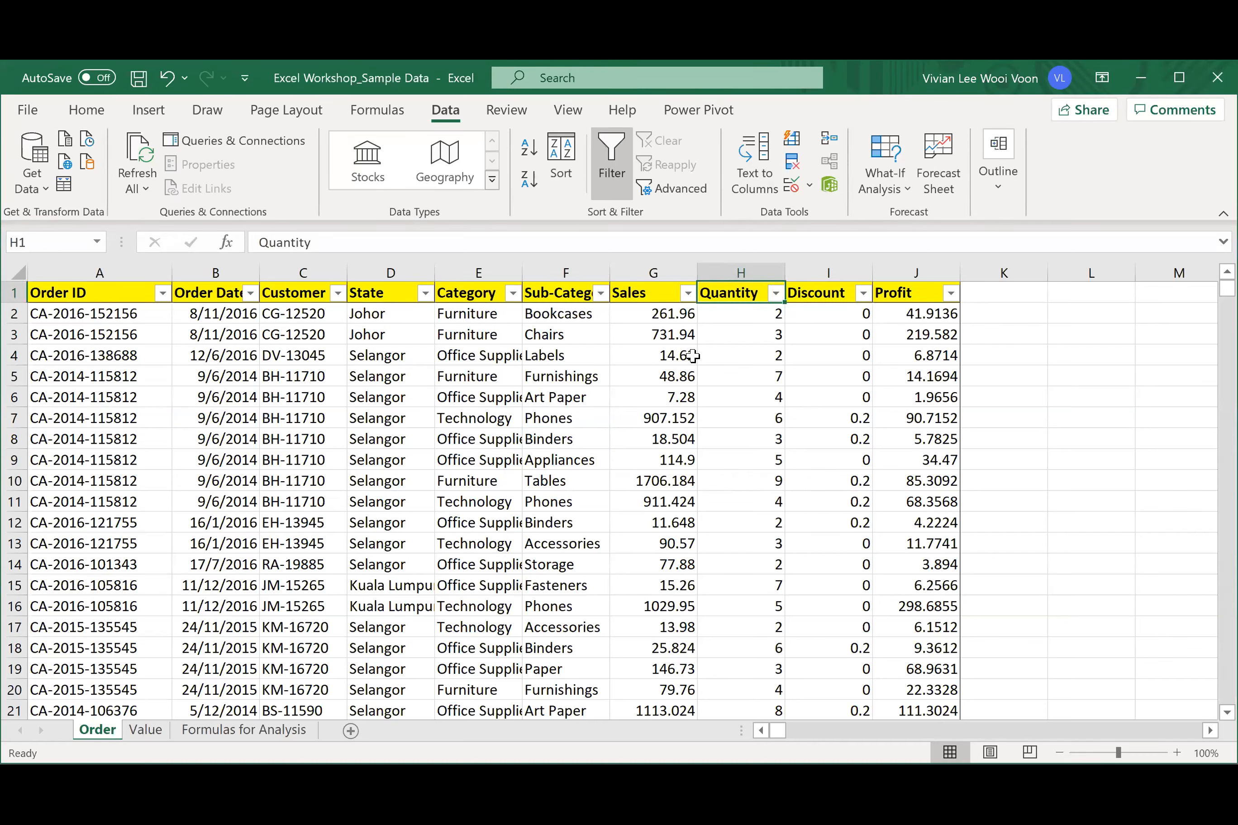
{"action": "left_click", "coordinate": [675, 317]}
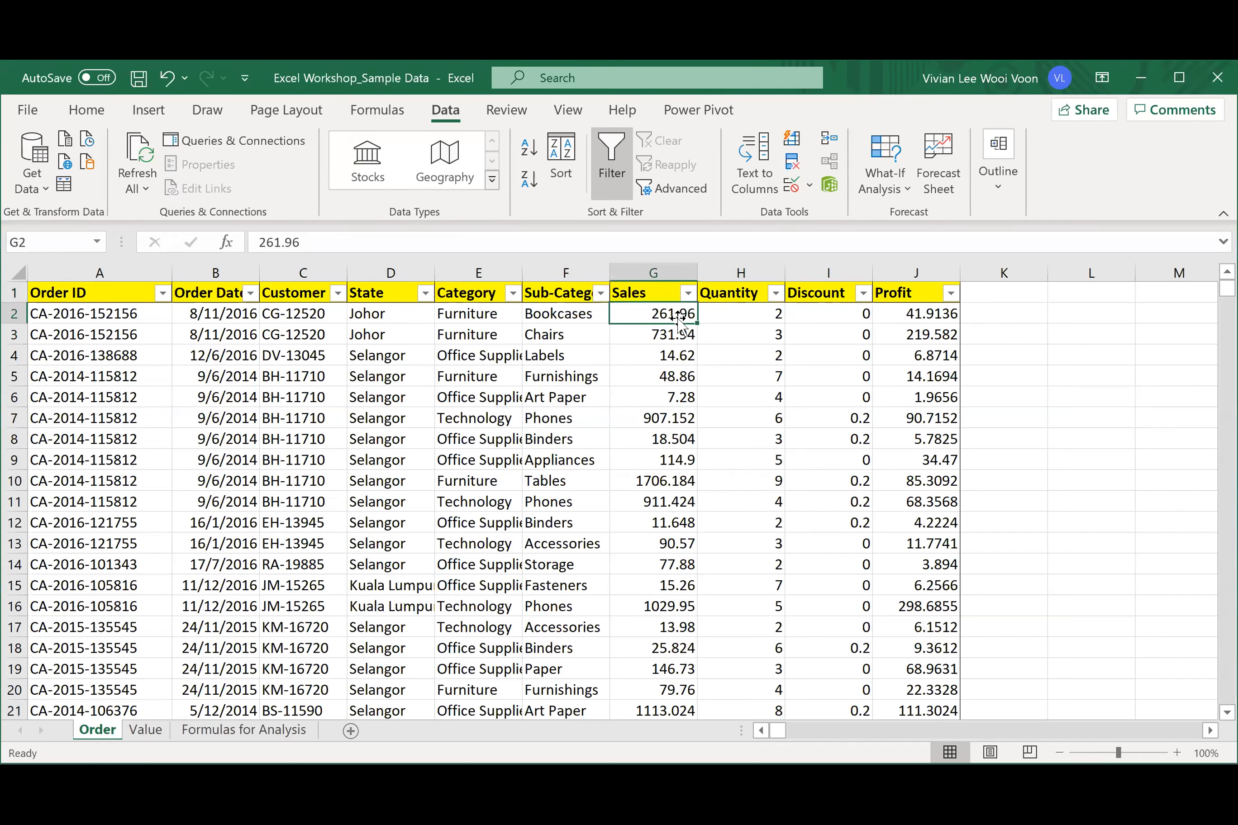
{"action": "left_click", "coordinate": [662, 371]}
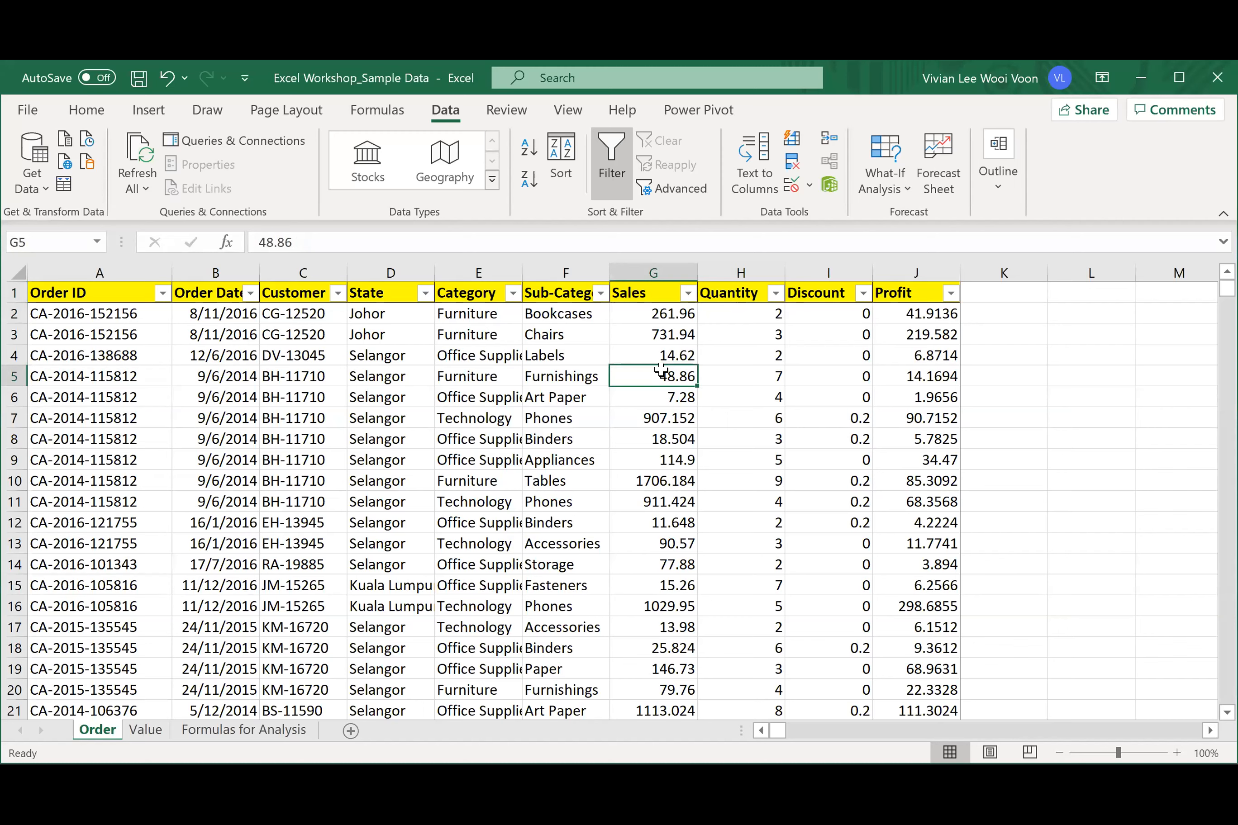
{"action": "left_click", "coordinate": [667, 347]}
{"action": "left_click", "coordinate": [675, 313]}
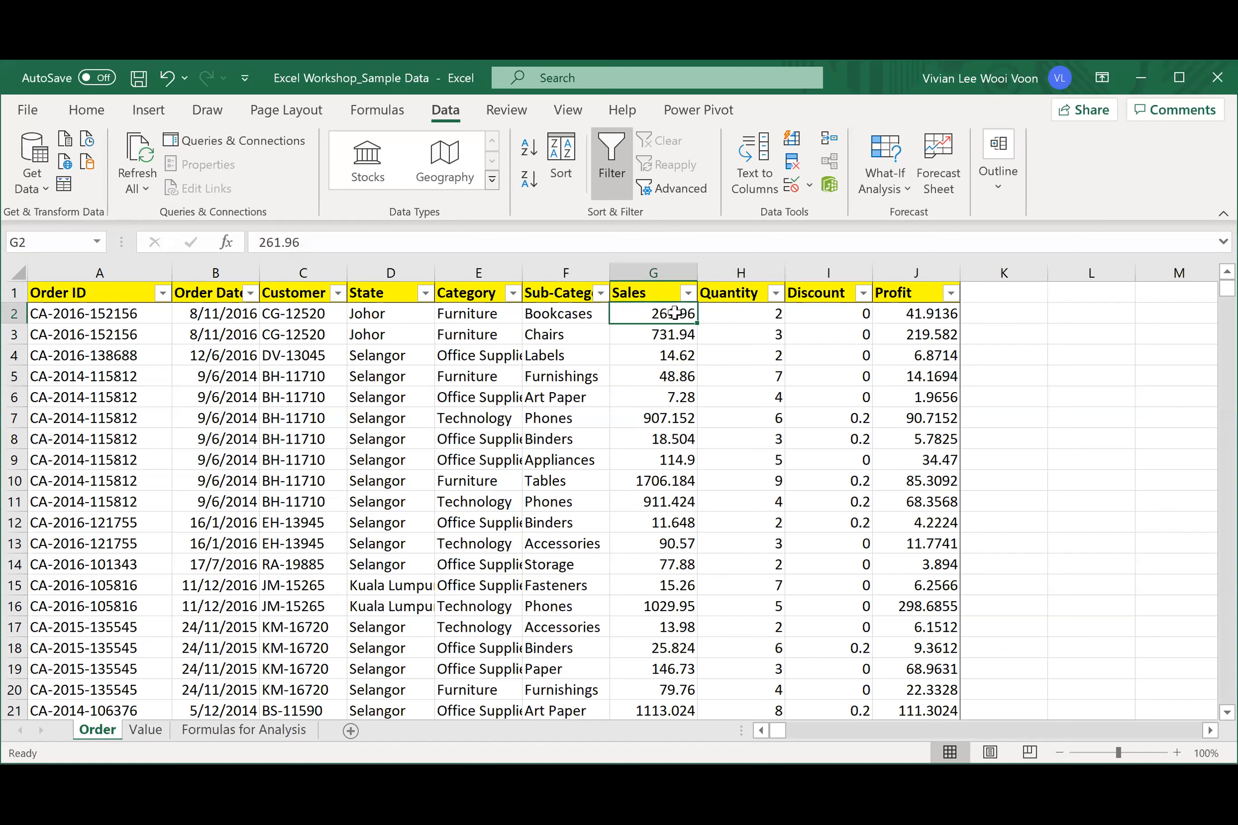
{"action": "left_click", "coordinate": [694, 445]}
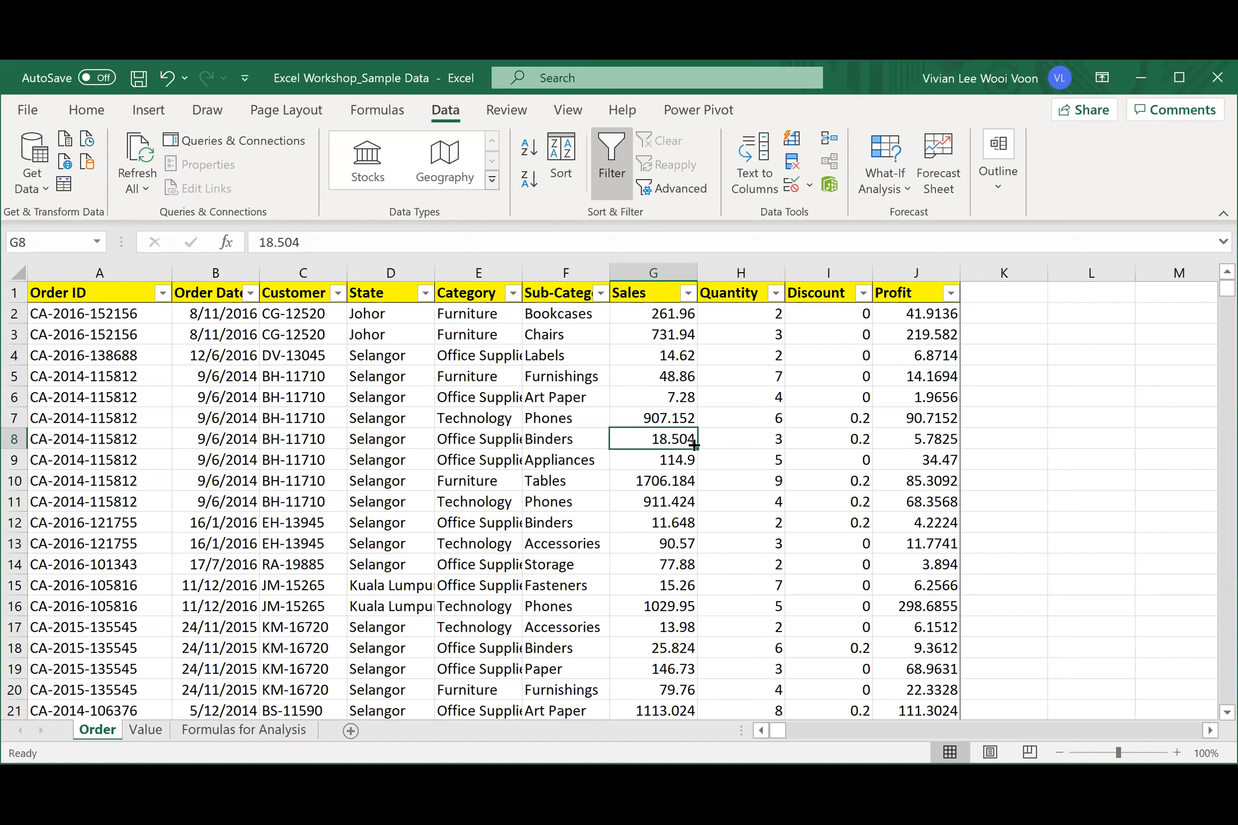
{"action": "left_click", "coordinate": [788, 402]}
{"action": "left_click", "coordinate": [869, 352]}
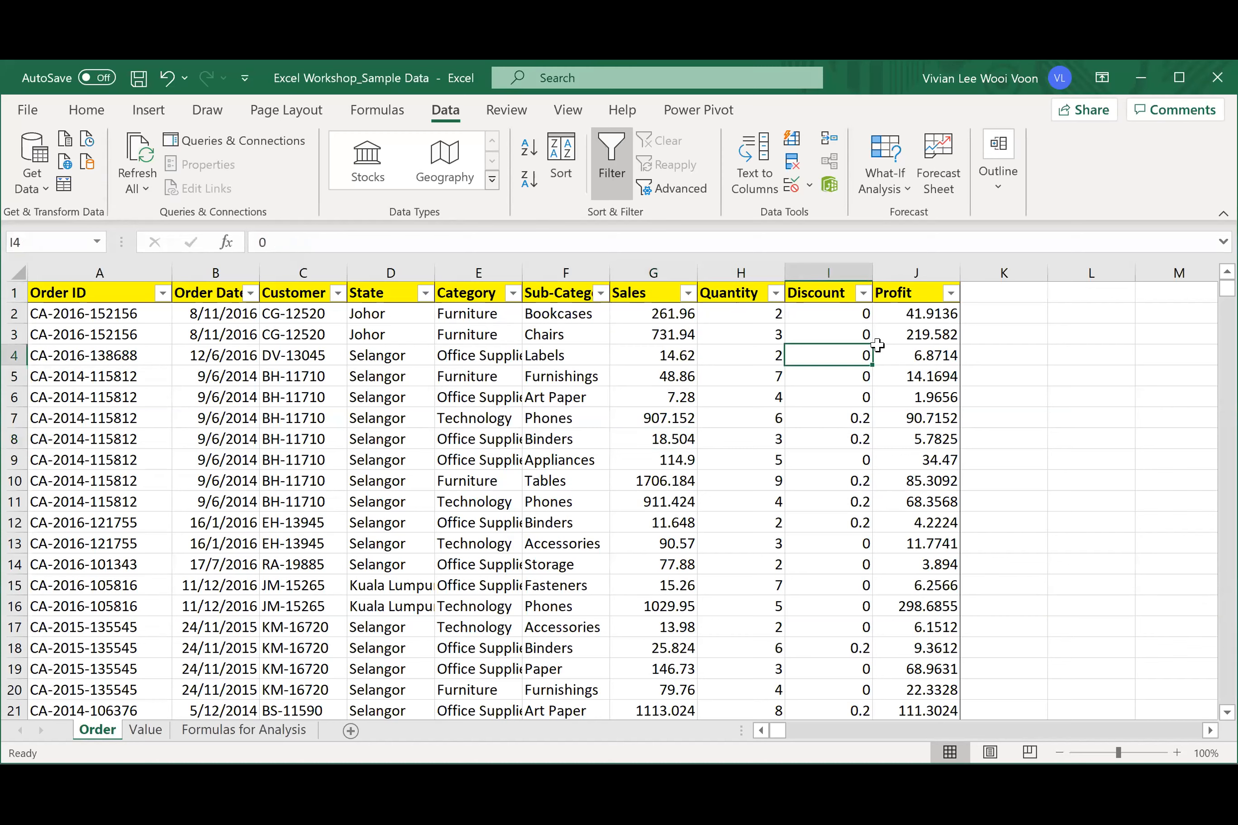
{"action": "left_click", "coordinate": [917, 308]}
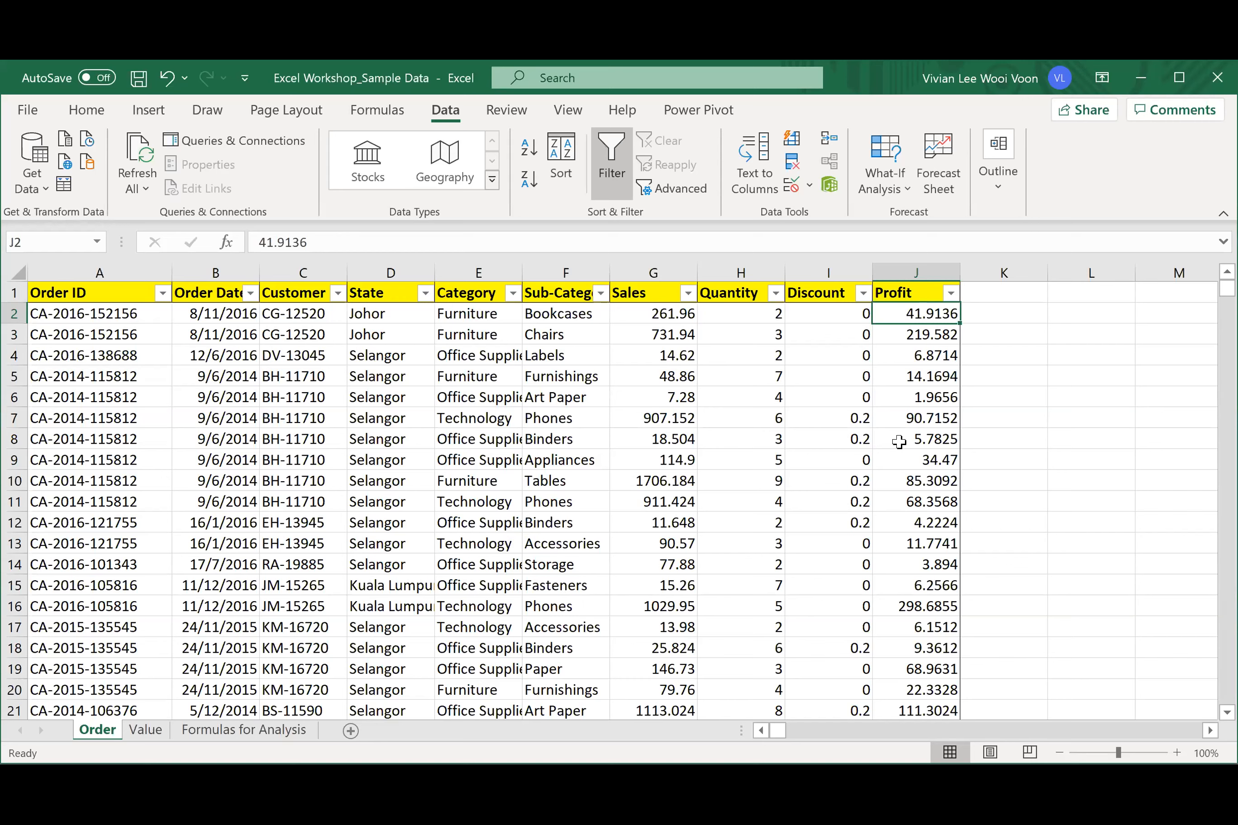
{"action": "left_click", "coordinate": [899, 441]}
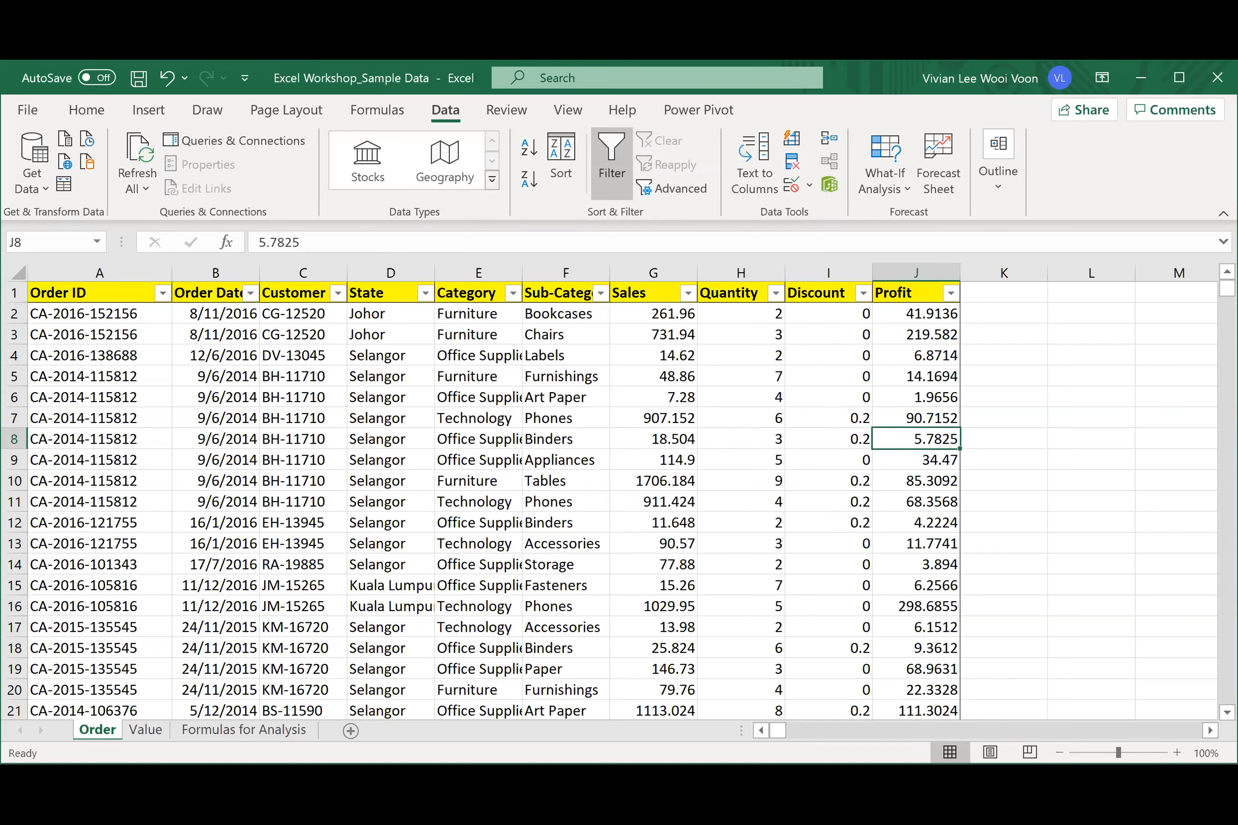
- In the Excel Workshop_Sample Data (1) workbook, find the blanks in columns A to J of the Order sheet with Go To Special and delete their sheet rows
{"action": "key", "text": "alt+Tab"}
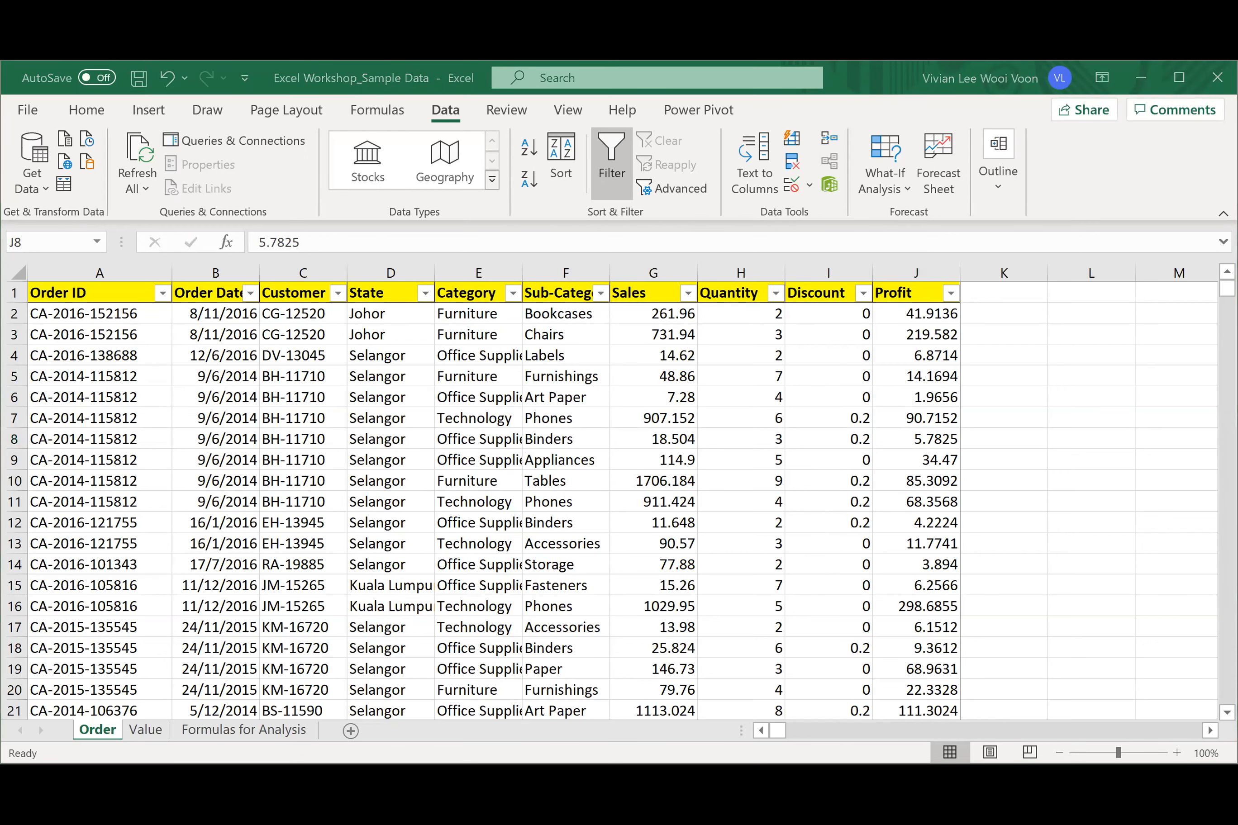
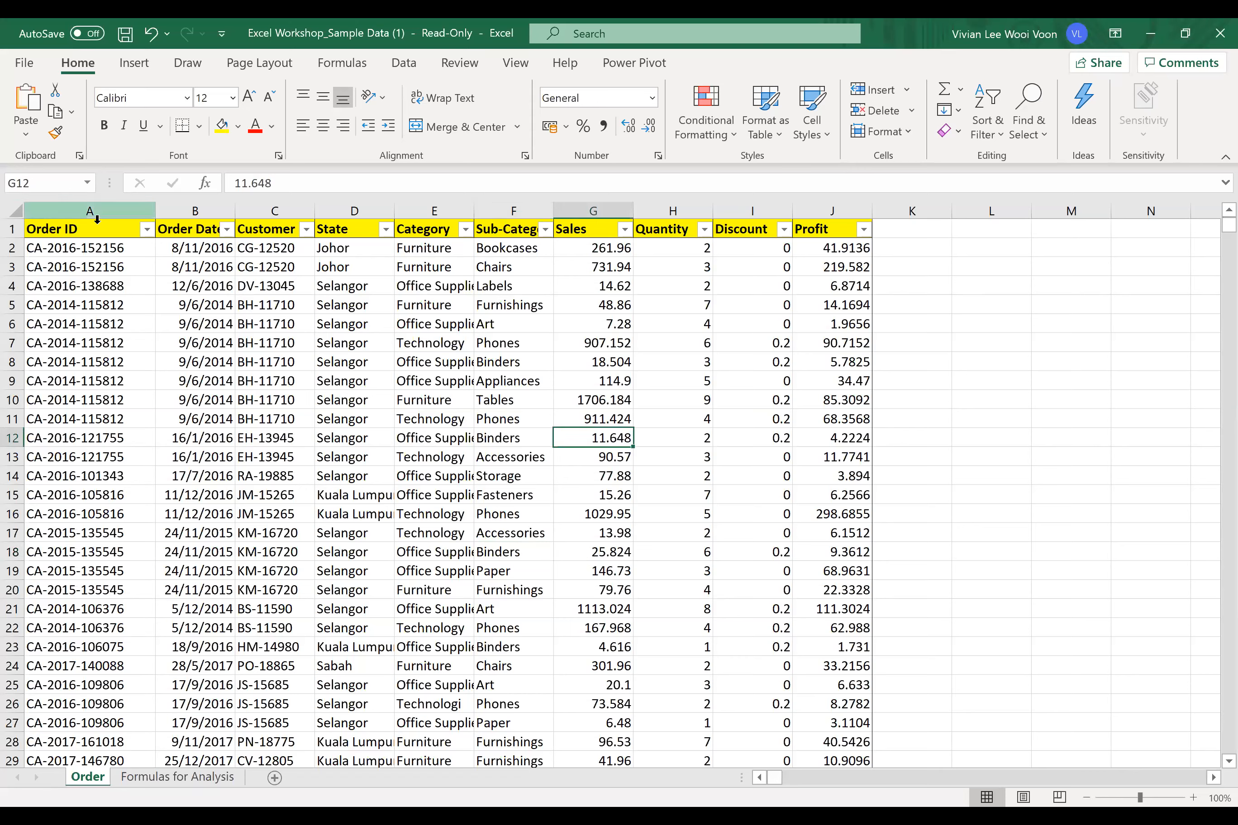
{"action": "left_click_drag", "start_coordinate": [112, 206], "coordinate": [558, 215]}
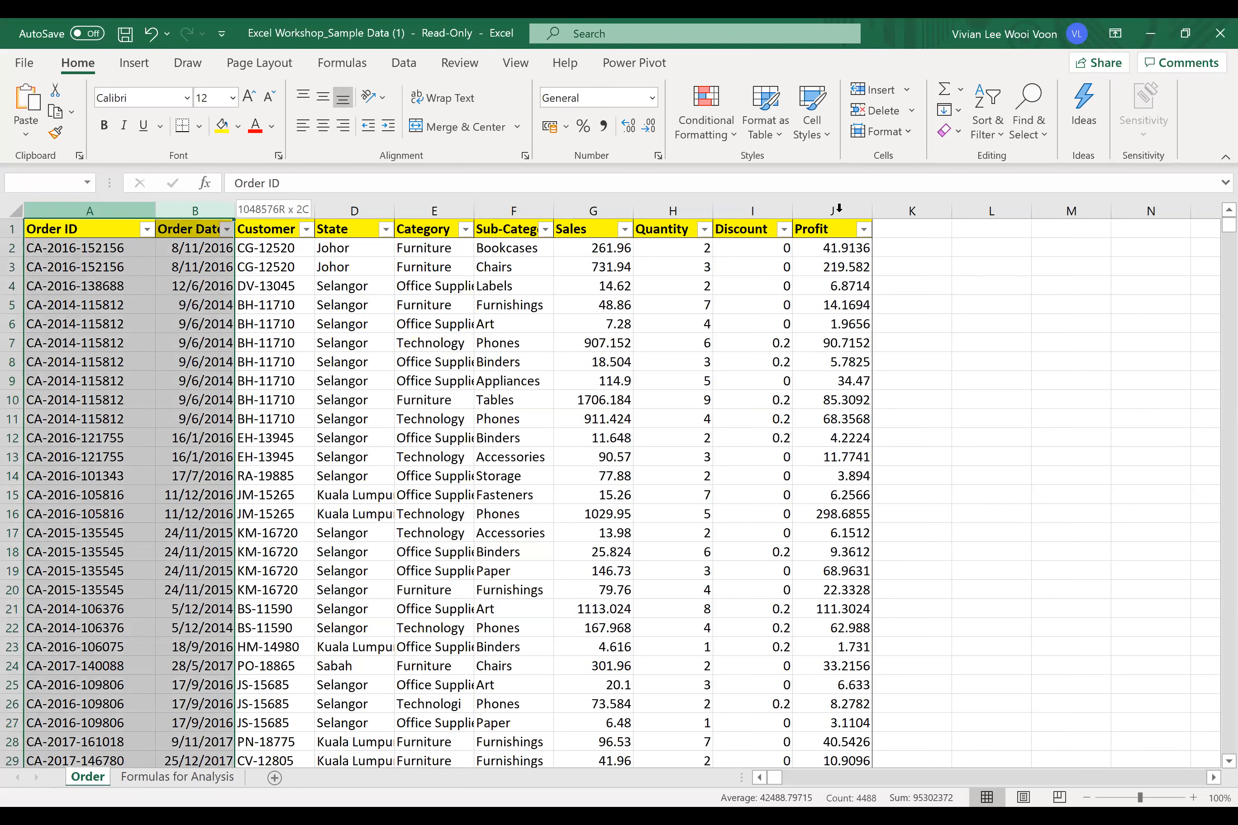
{"action": "left_click_drag", "start_coordinate": [839, 208], "coordinate": [839, 211]}
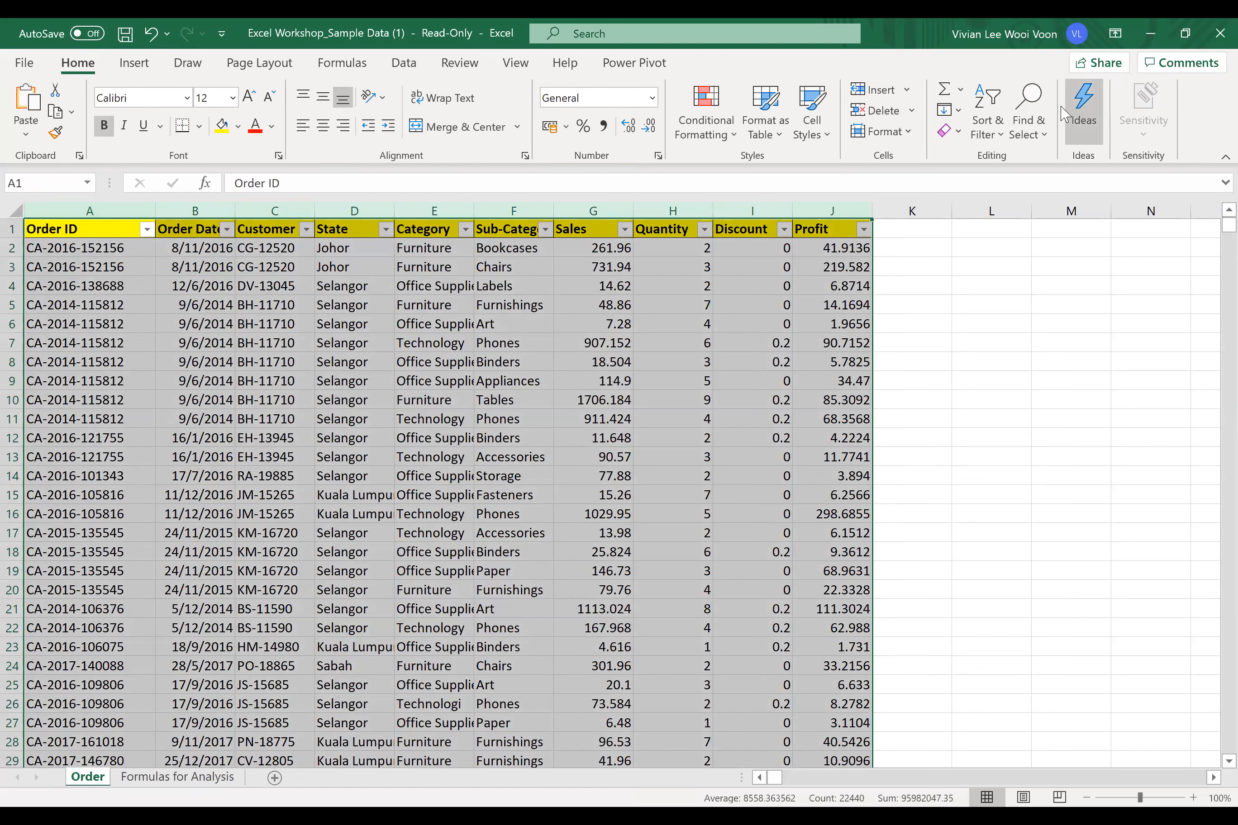
{"action": "left_click", "coordinate": [1046, 139]}
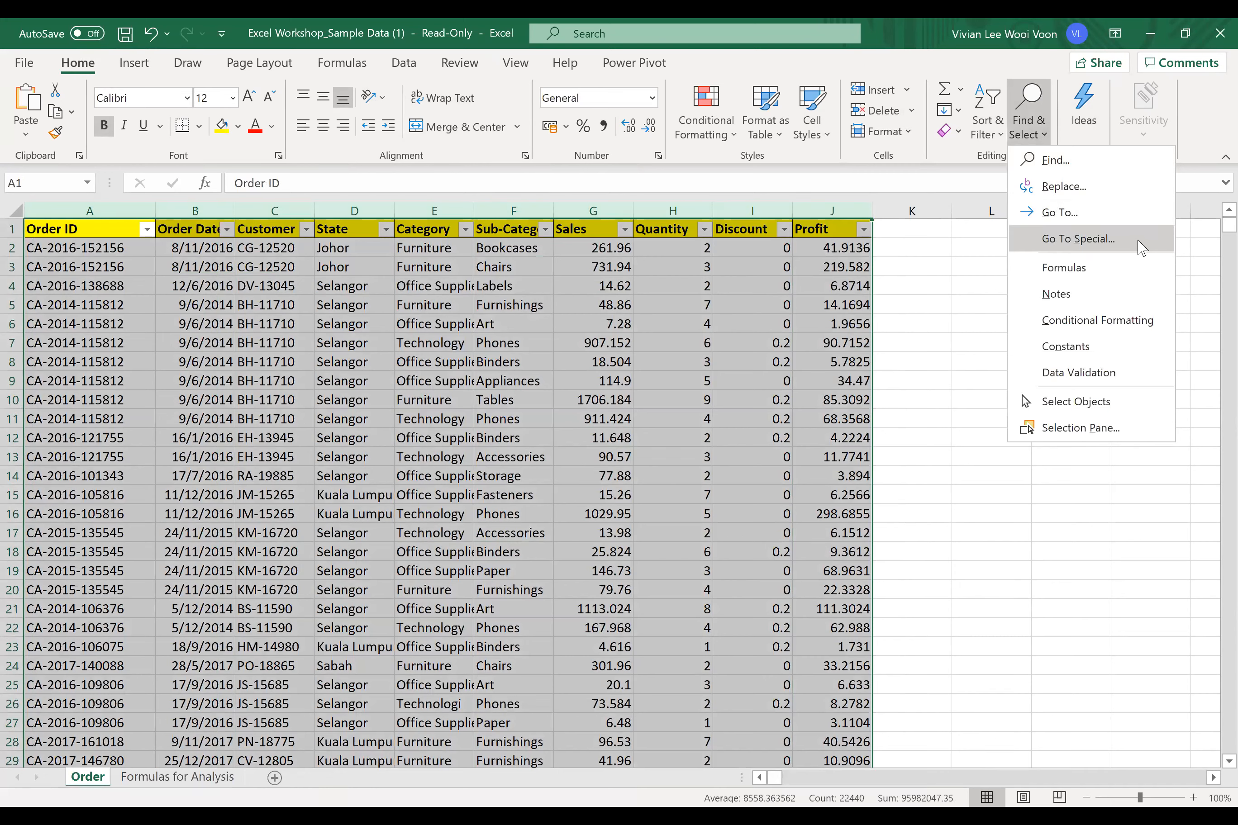
{"action": "left_click", "coordinate": [1141, 248]}
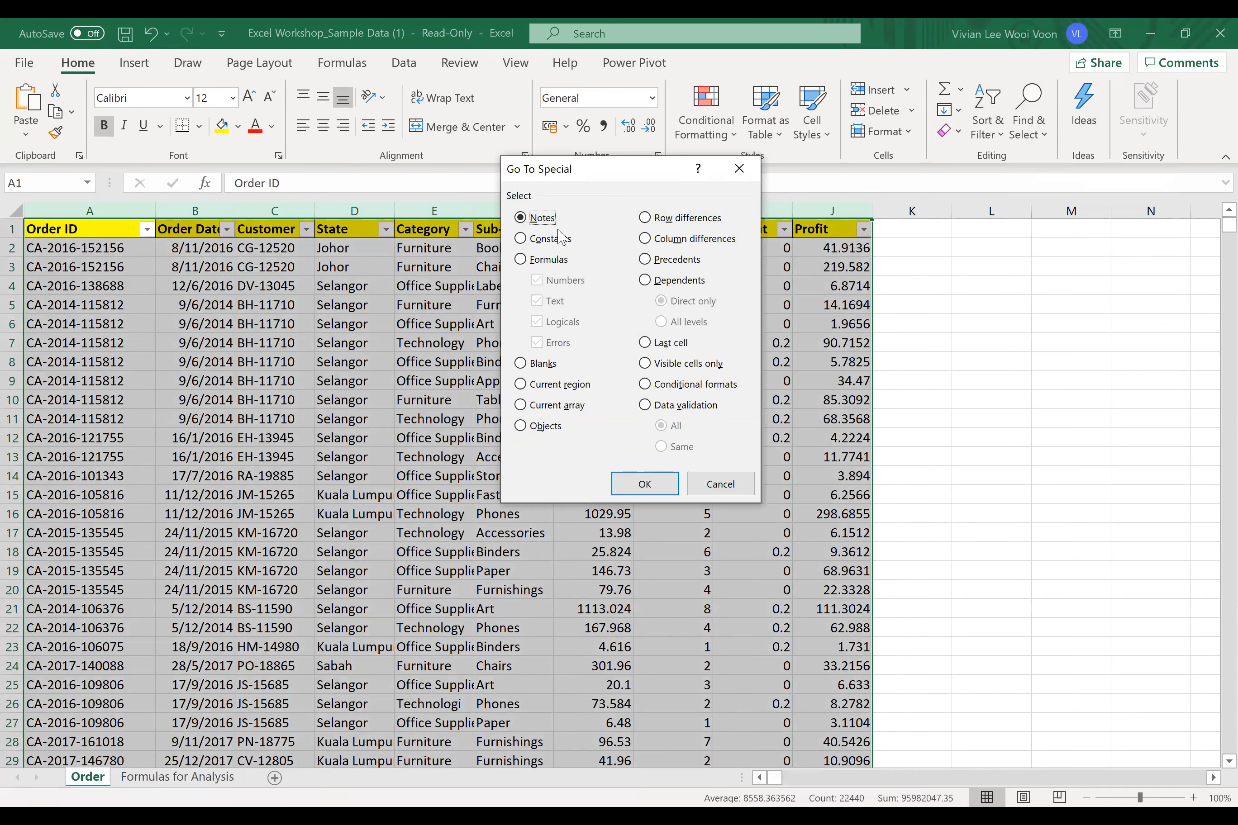
{"action": "left_click", "coordinate": [519, 367]}
{"action": "left_click", "coordinate": [646, 483]}
{"action": "key", "text": "ctrl+Down"}
{"action": "key", "text": "Down"}
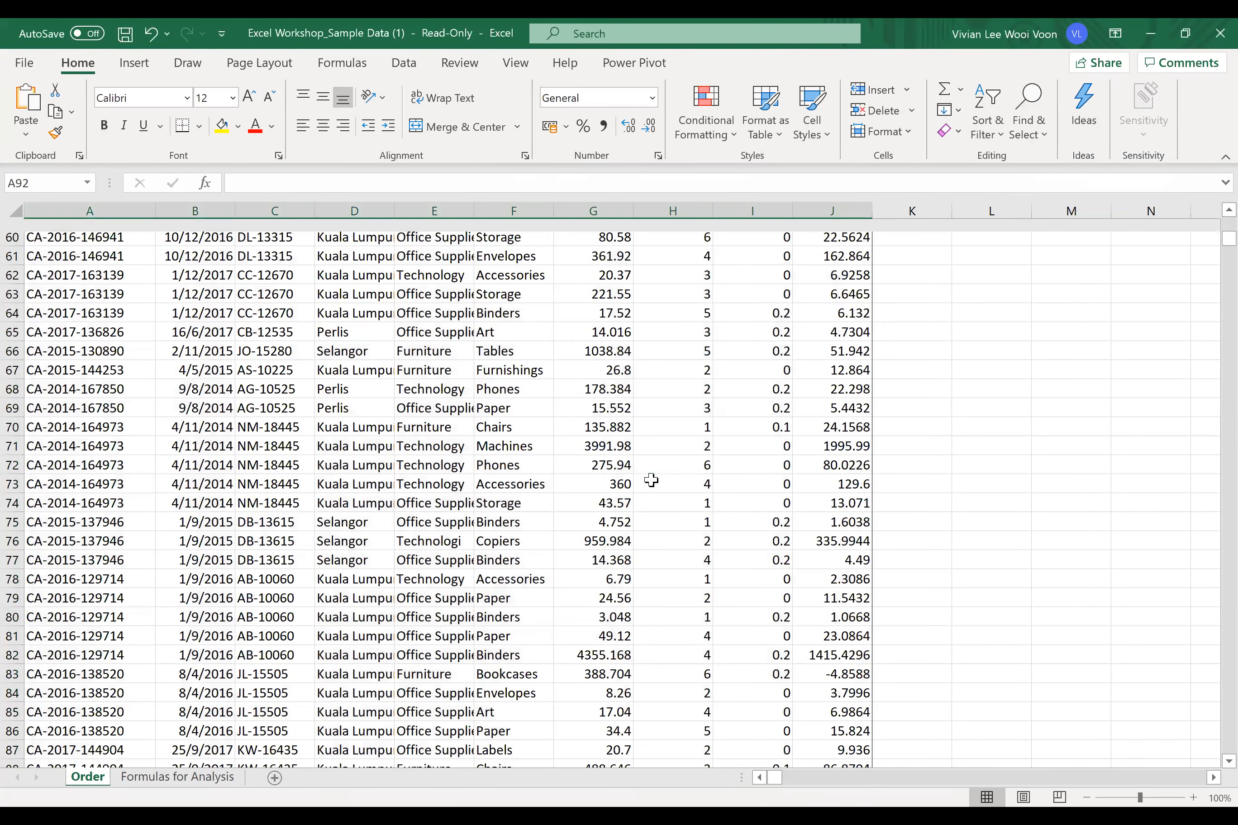
{"action": "scroll", "coordinate": [651, 480], "scroll_direction": "down", "scroll_amount": 4}
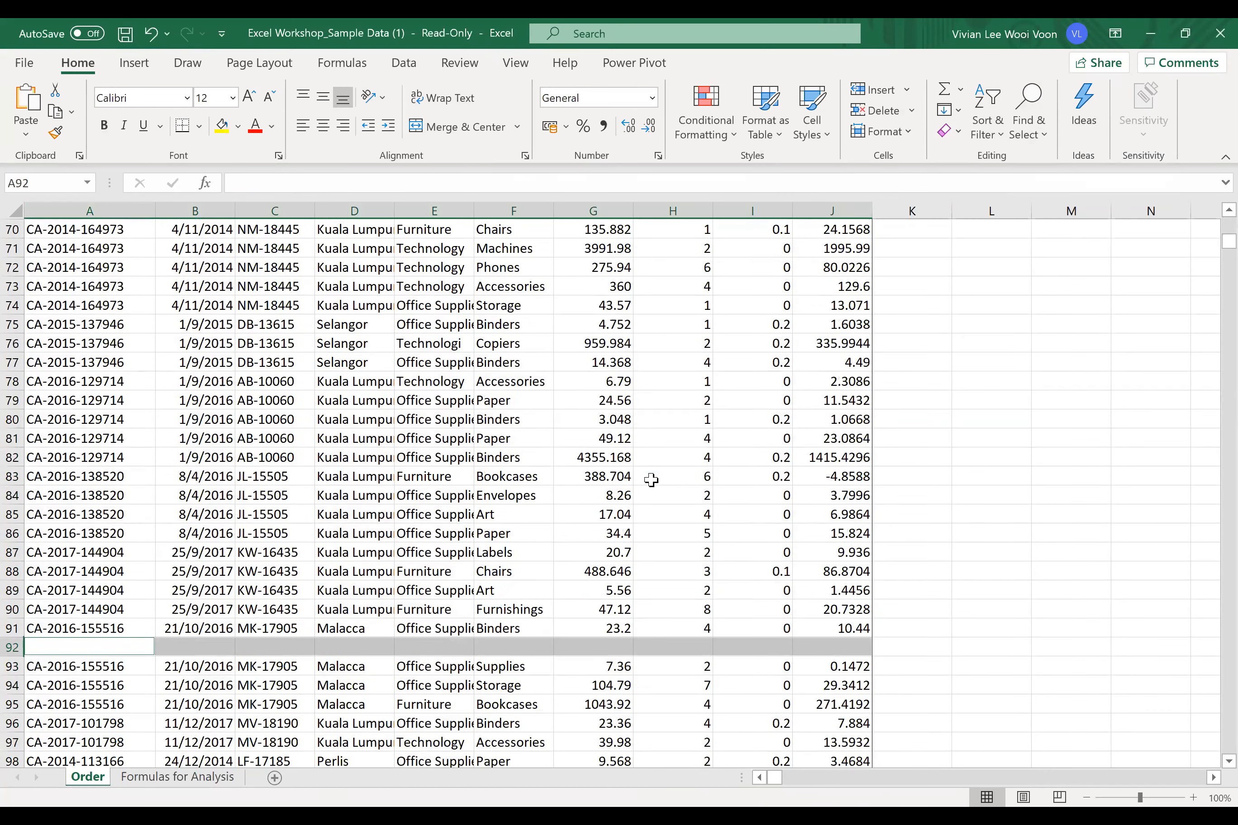
{"action": "scroll", "coordinate": [651, 480], "scroll_direction": "down", "scroll_amount": 1}
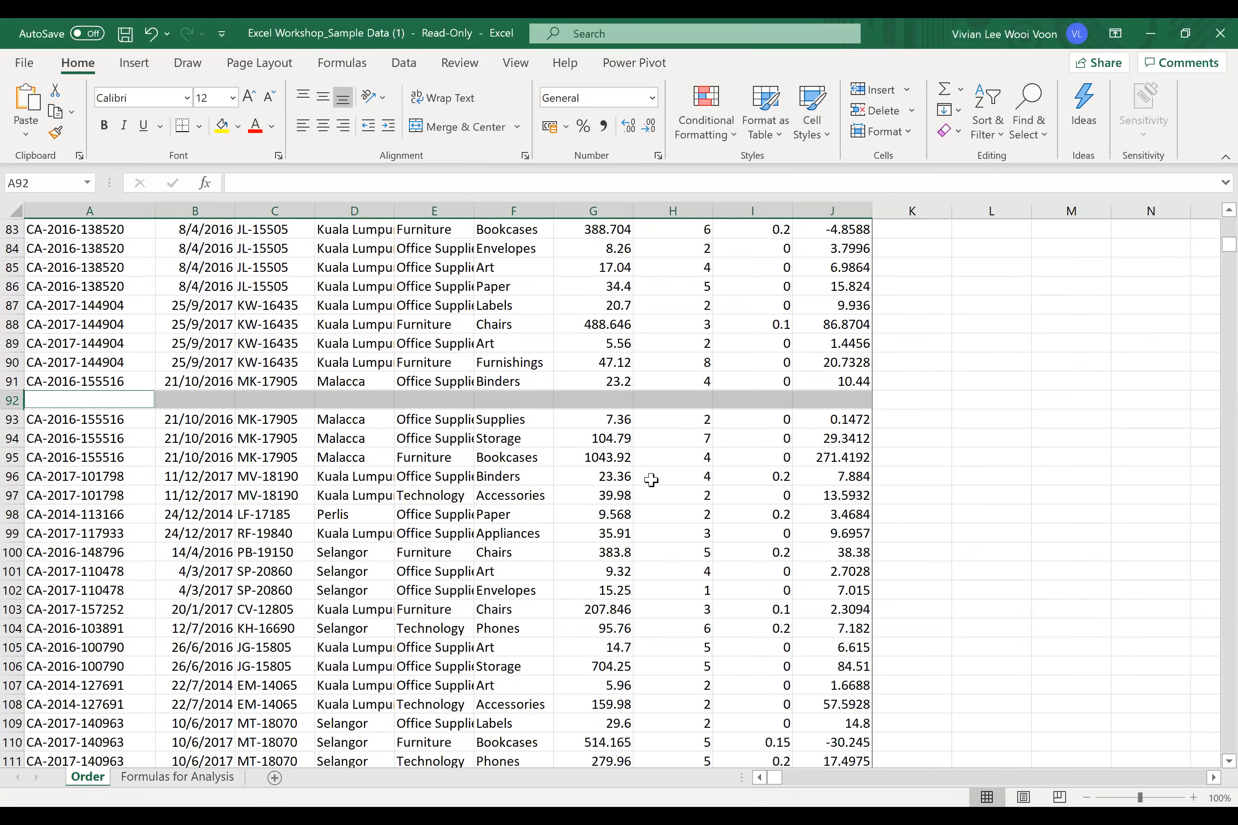
{"action": "scroll", "coordinate": [651, 480], "scroll_direction": "down", "scroll_amount": 11}
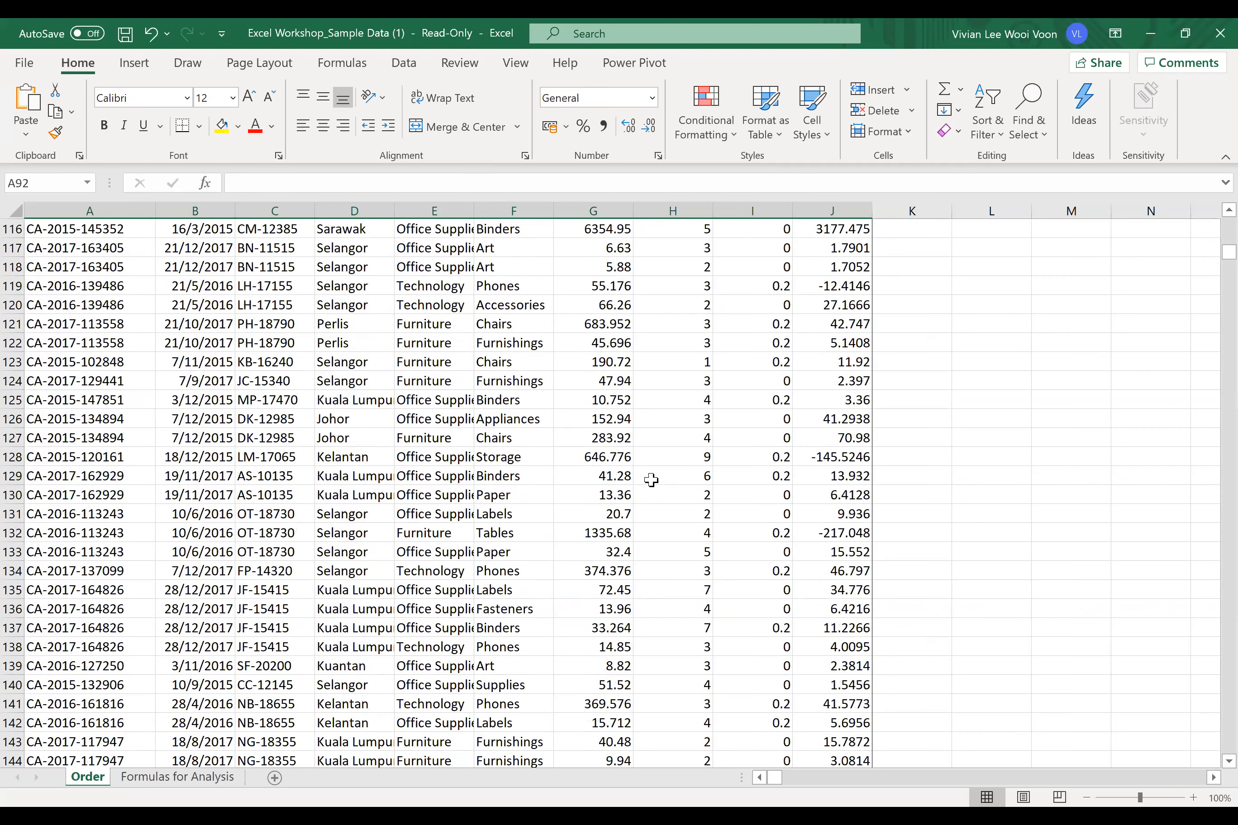
{"action": "scroll", "coordinate": [651, 480], "scroll_direction": "down", "scroll_amount": 20}
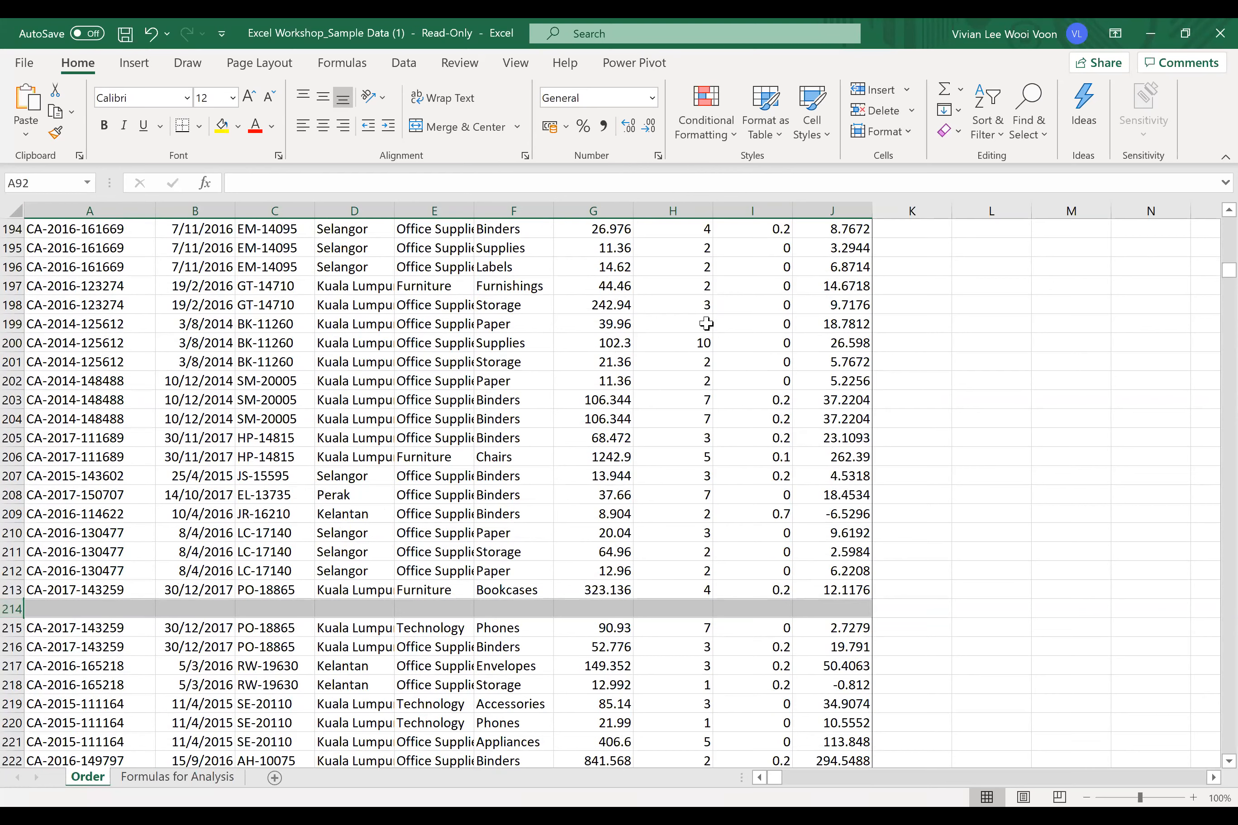
{"action": "left_click", "coordinate": [912, 111]}
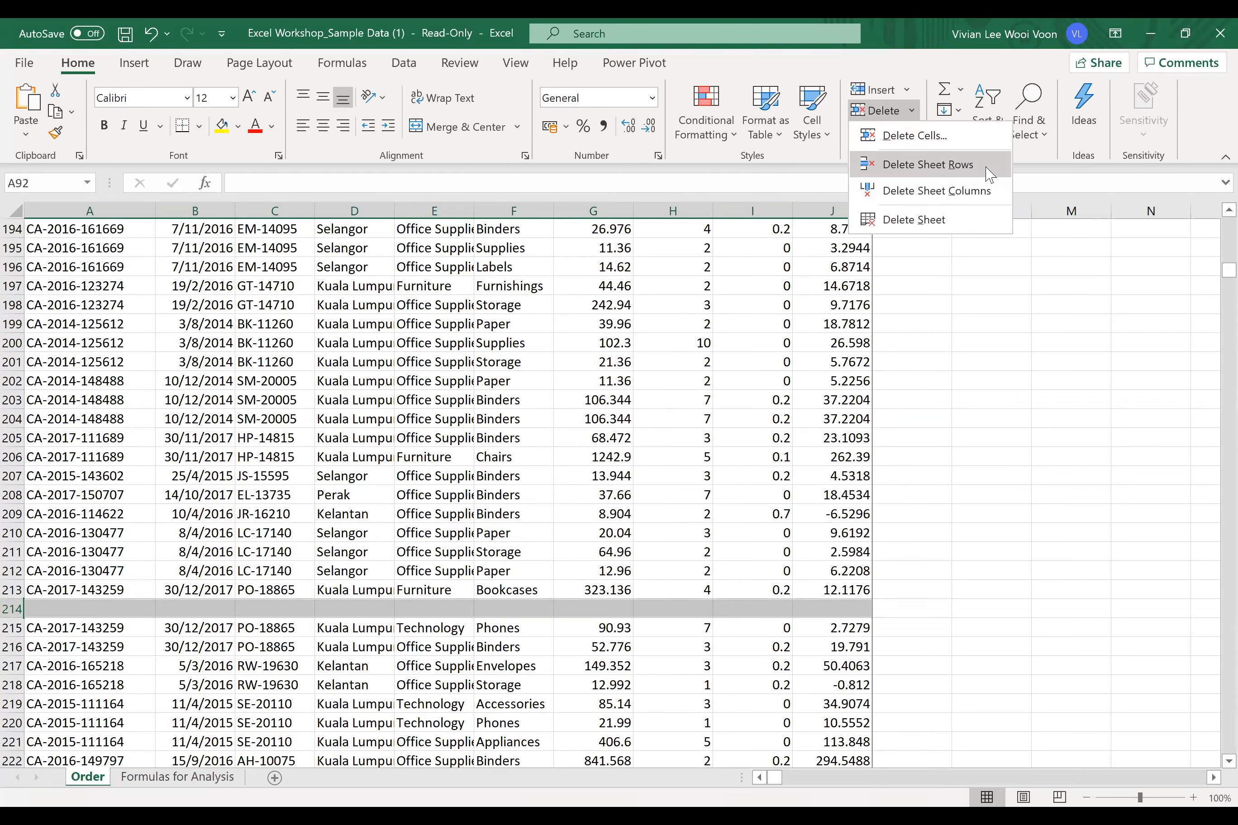
{"action": "left_click", "coordinate": [988, 174]}
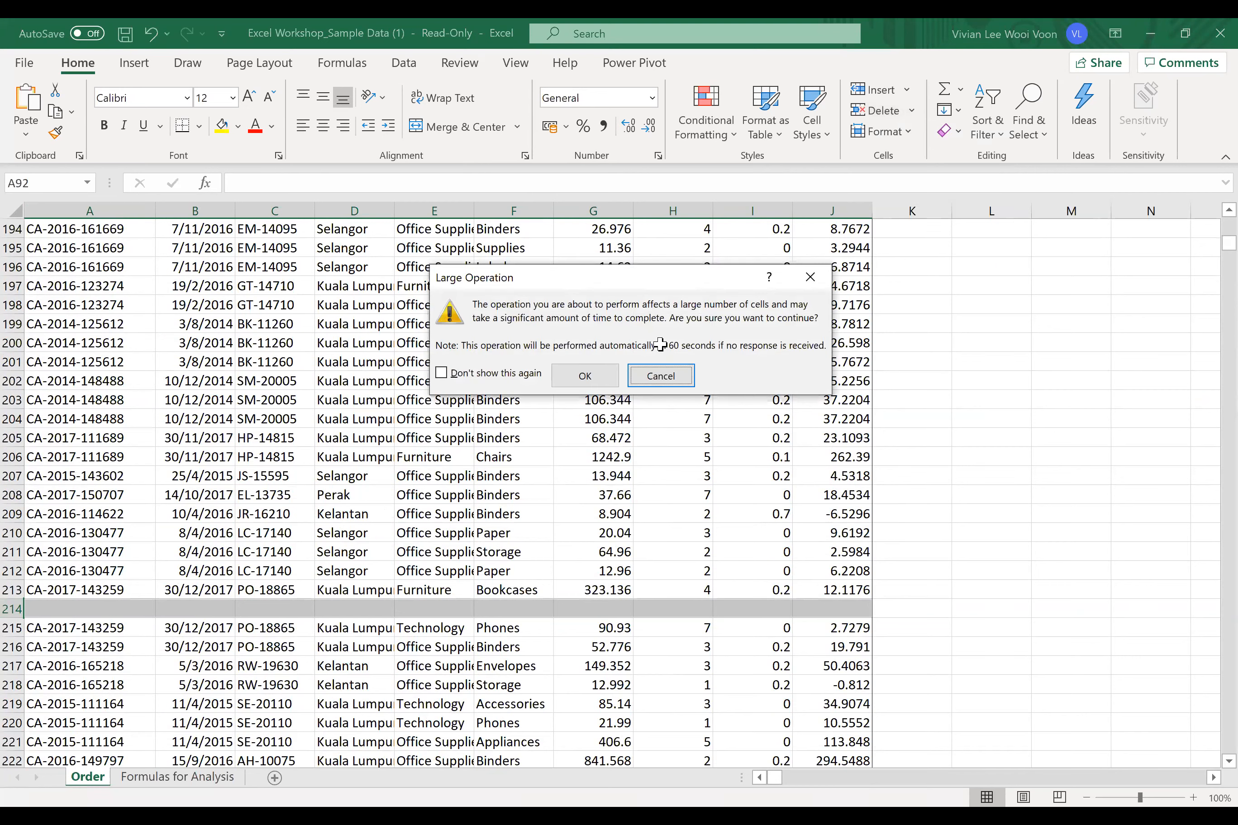
{"action": "left_click", "coordinate": [585, 375]}
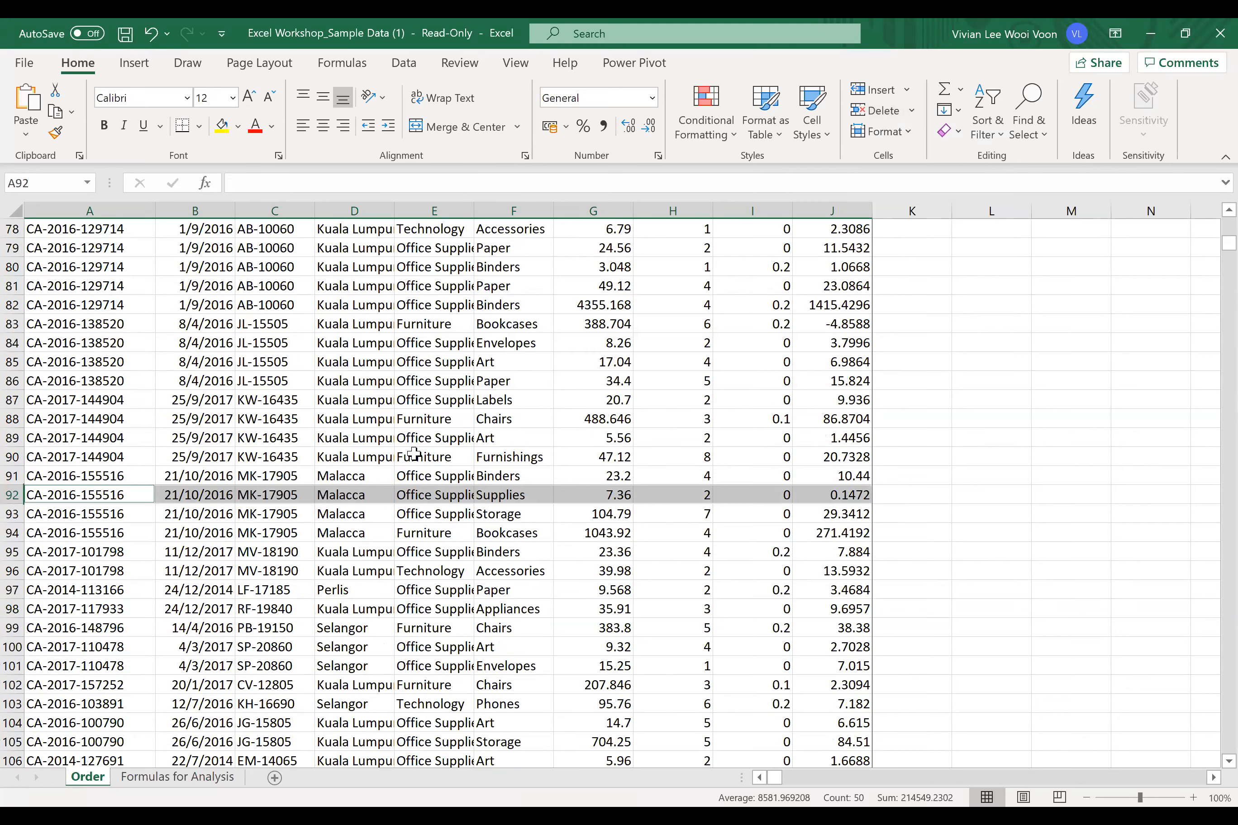
{"action": "left_click", "coordinate": [591, 419]}
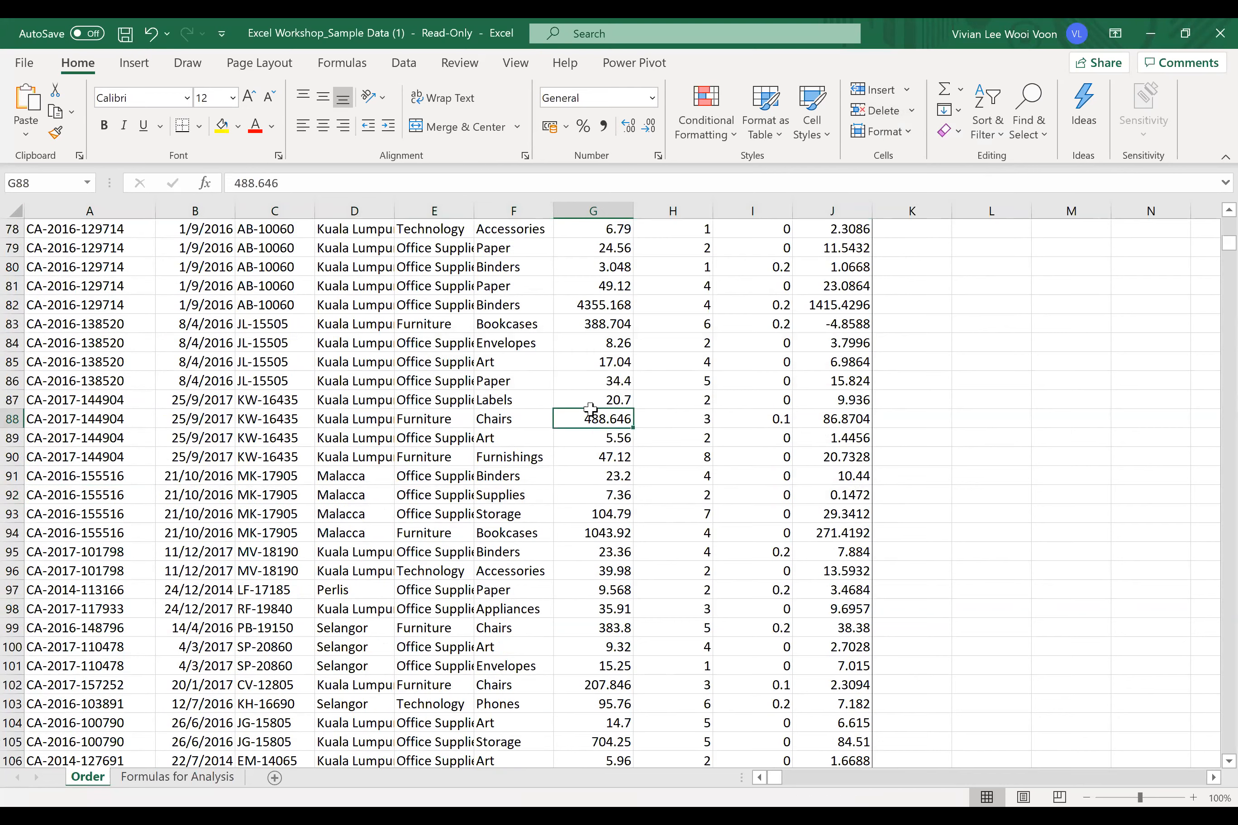
{"action": "left_click", "coordinate": [787, 292]}
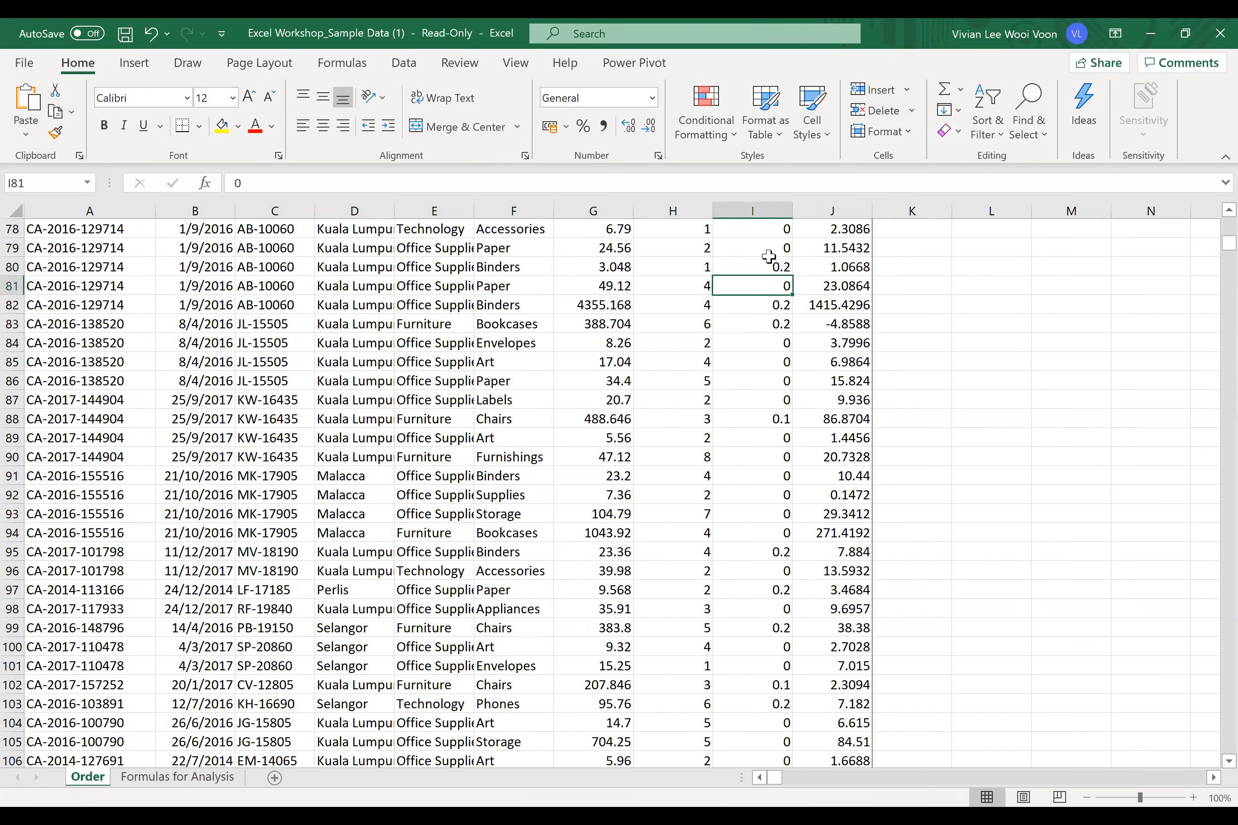
{"action": "key", "text": "Up"}
{"action": "key", "text": "Up"}
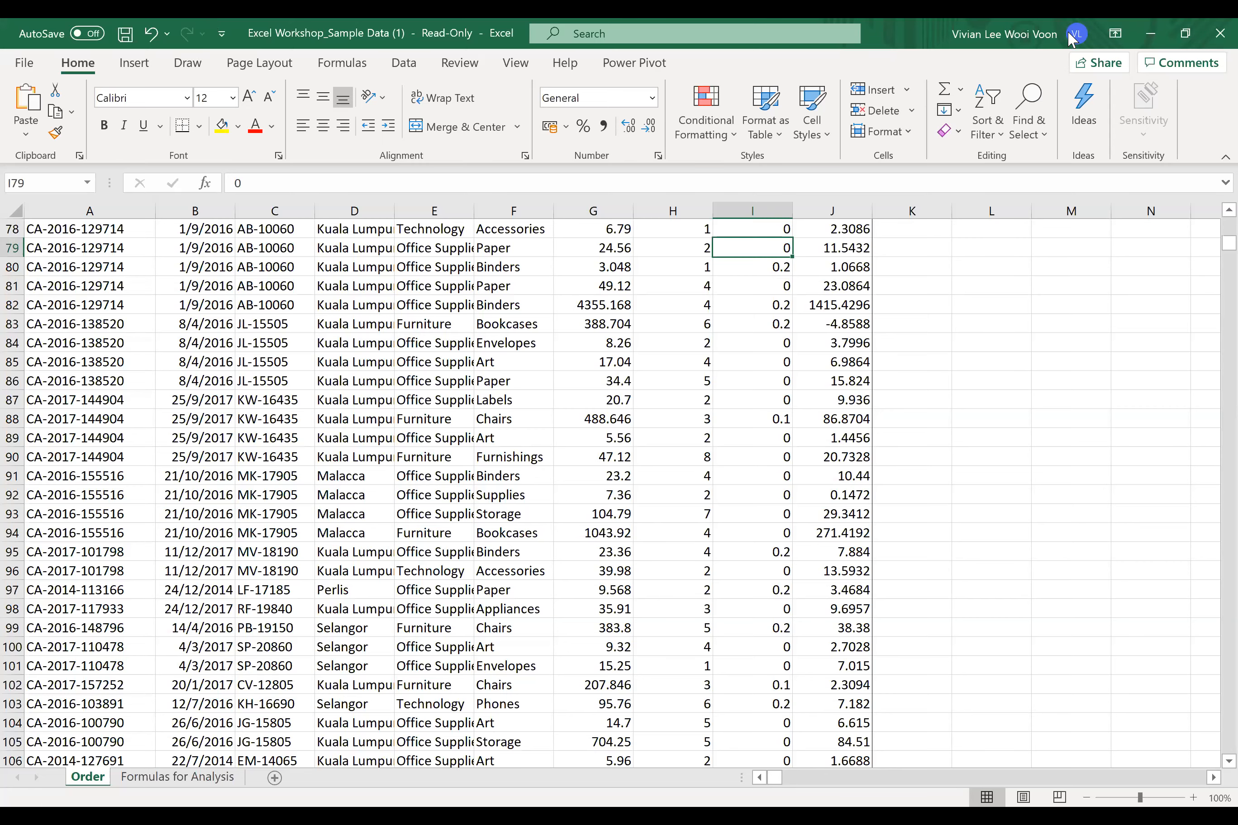
{"action": "left_click", "coordinate": [593, 419]}
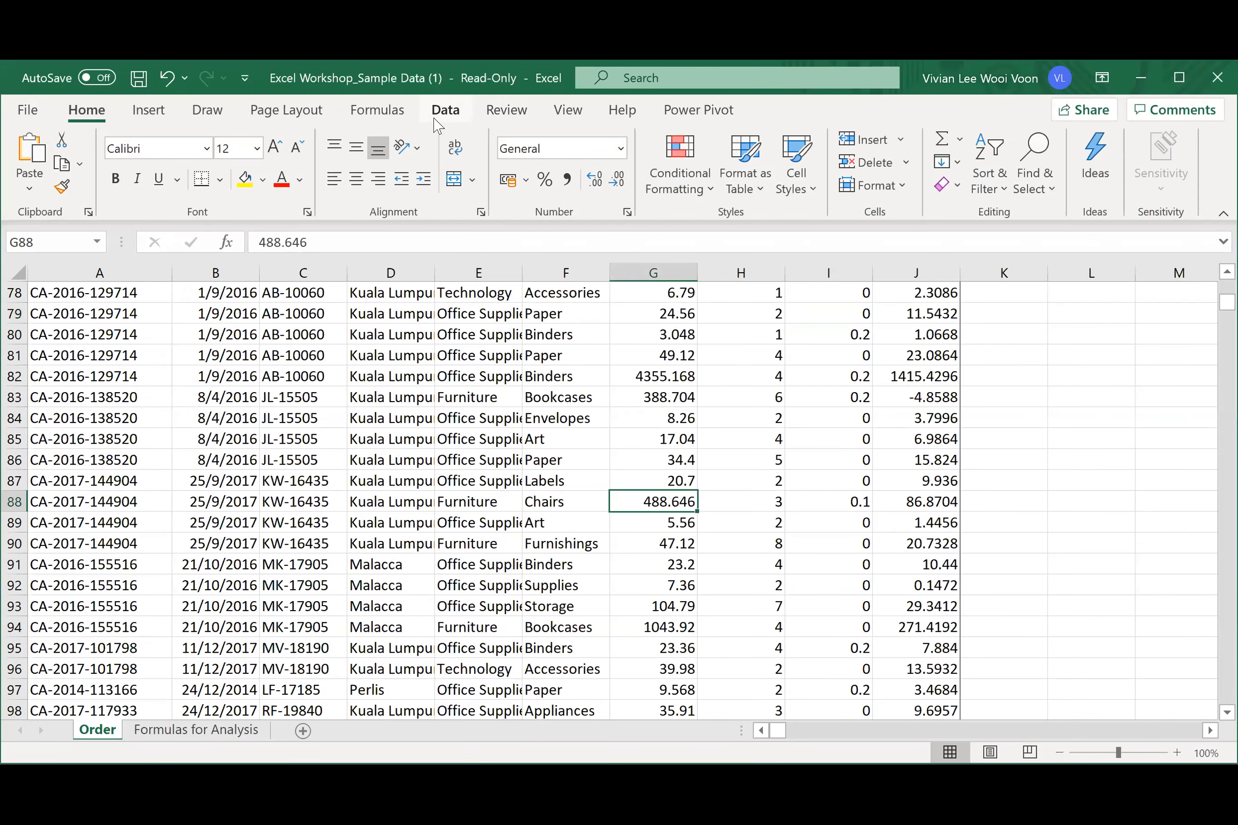
- Remove duplicate rows from the Order data, comparing all columns and treating the first row as headers
{"action": "left_click", "coordinate": [444, 111]}
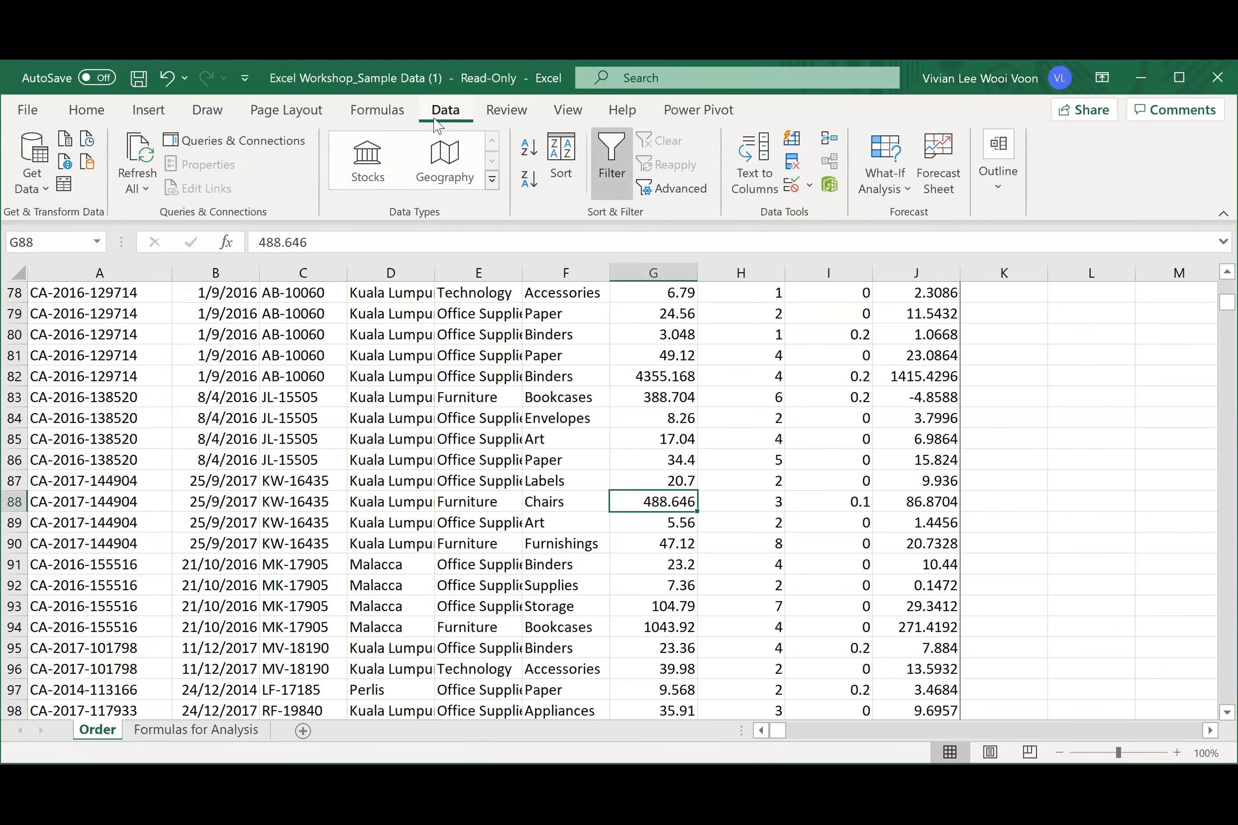
{"action": "left_click", "coordinate": [674, 380]}
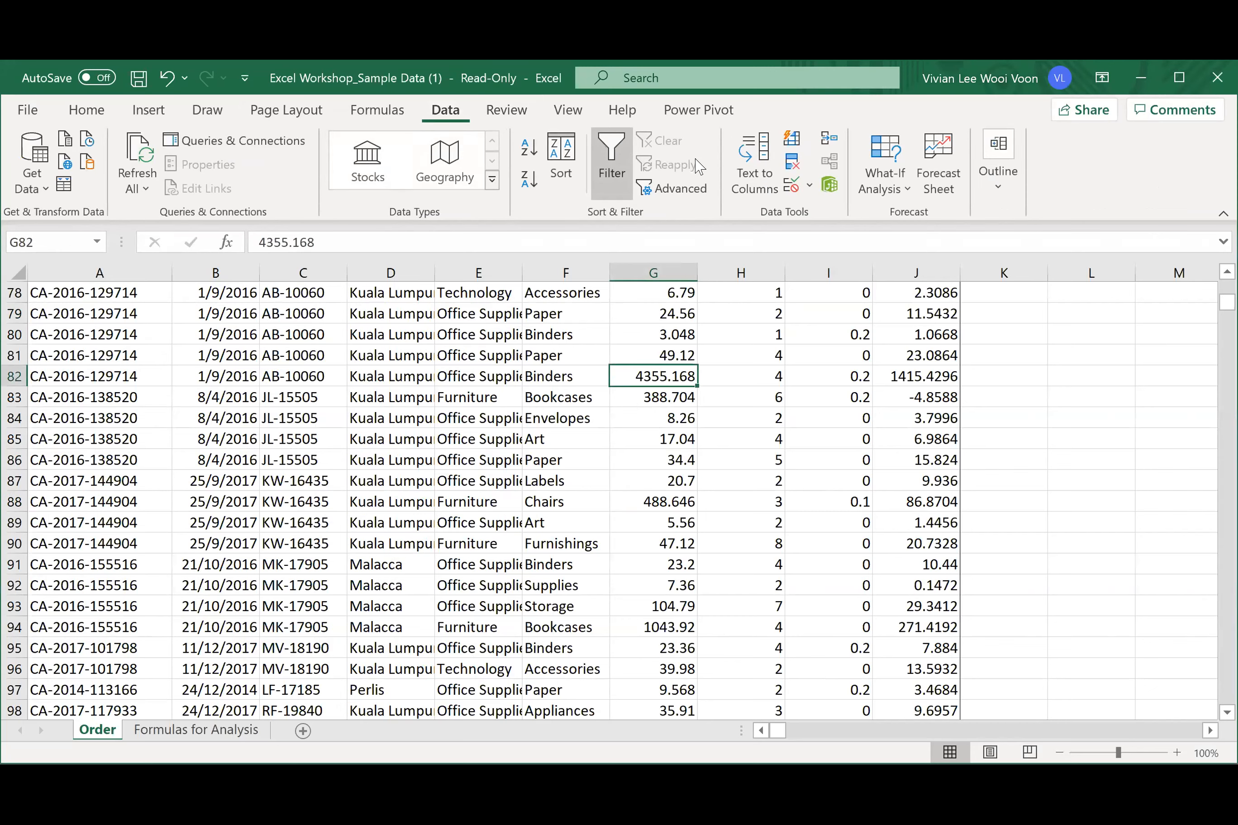
{"action": "left_click", "coordinate": [792, 163]}
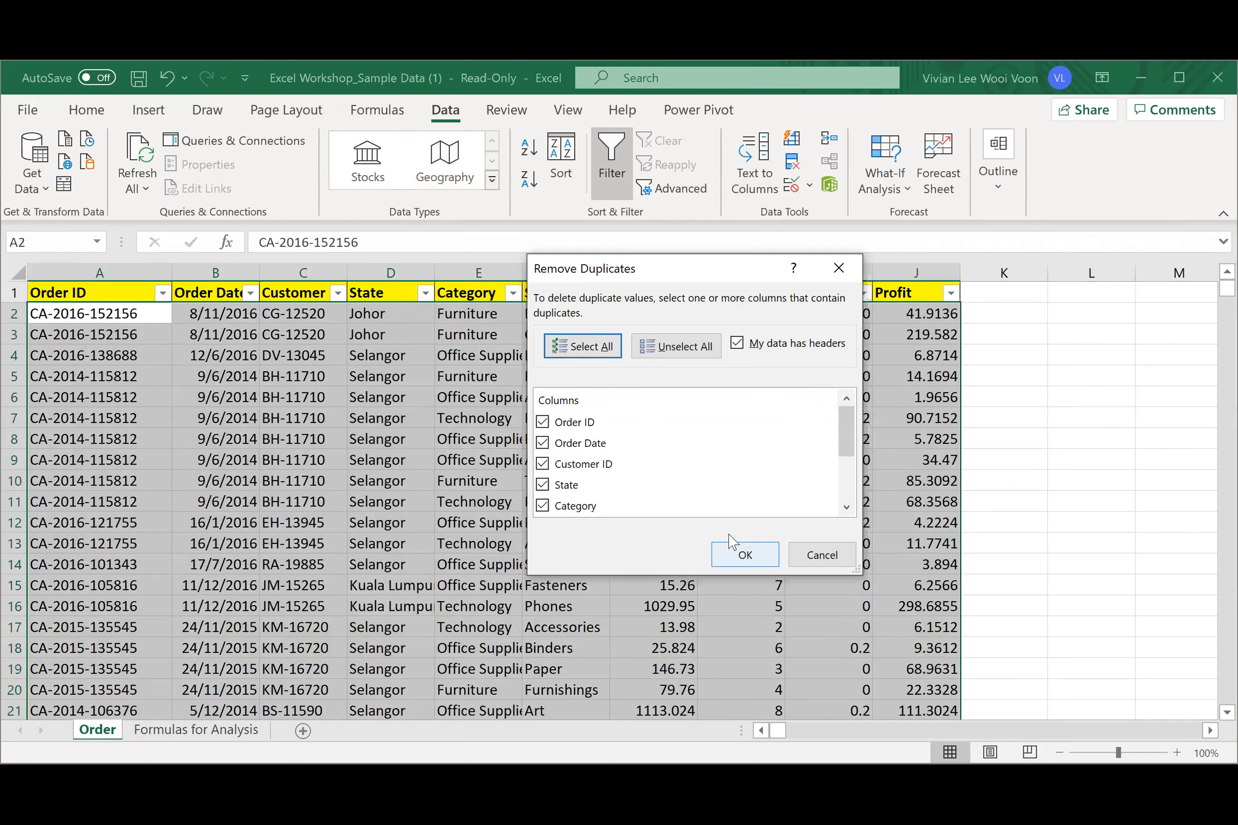
{"action": "left_click", "coordinate": [734, 556]}
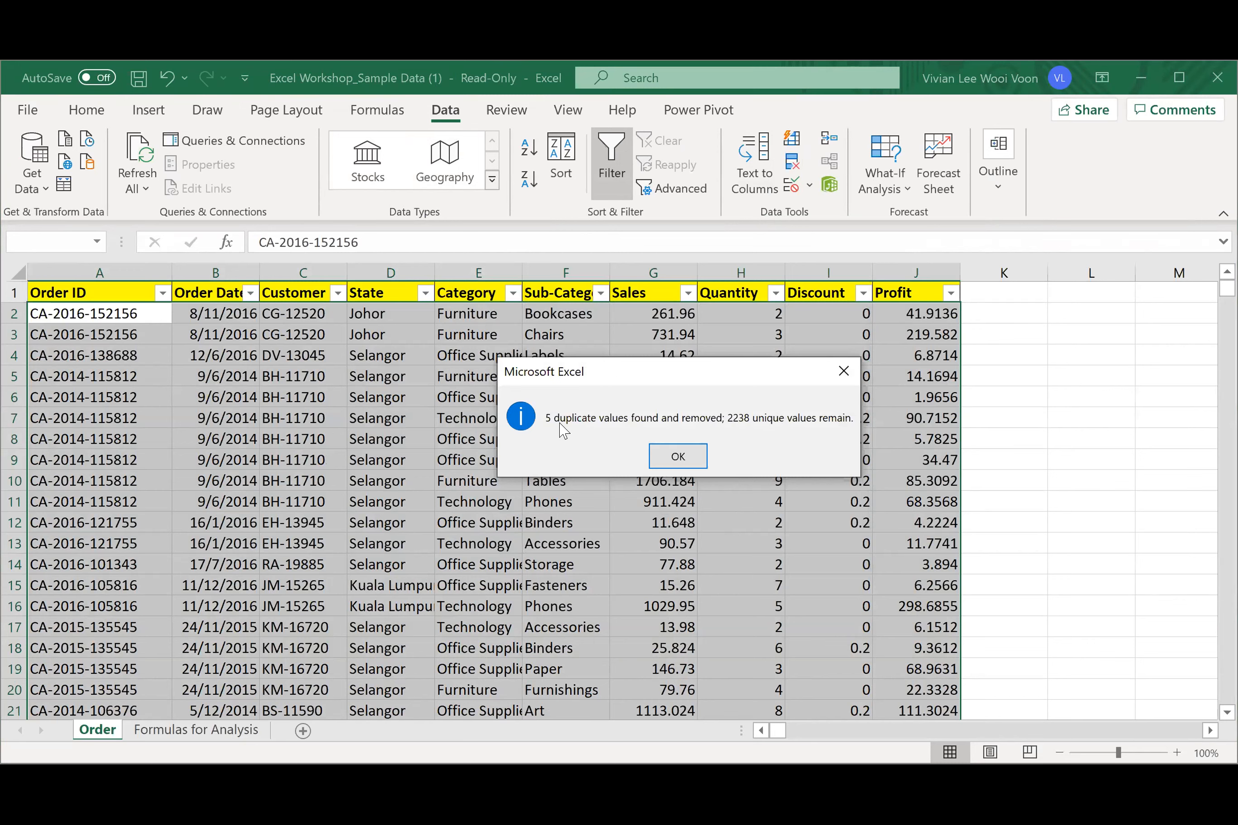
{"action": "left_click", "coordinate": [677, 456]}
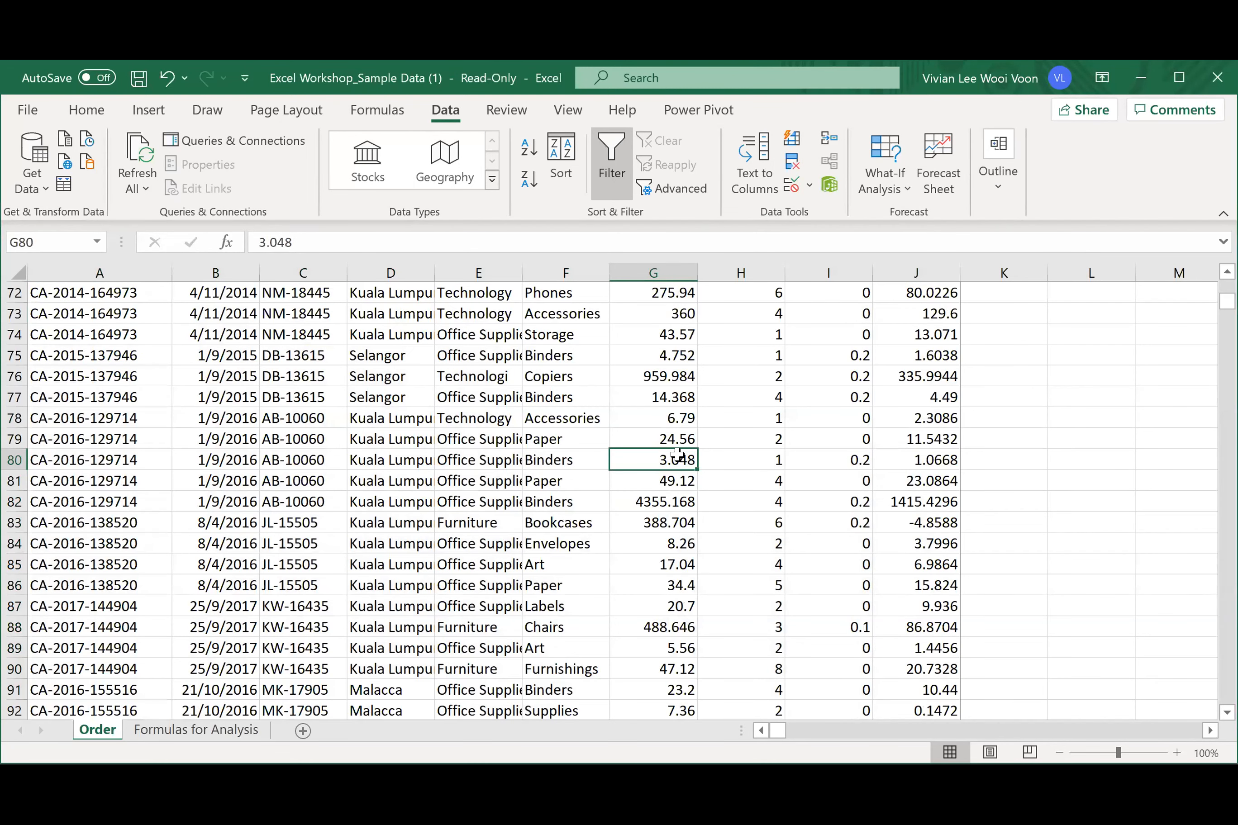
{"action": "left_click", "coordinate": [792, 356]}
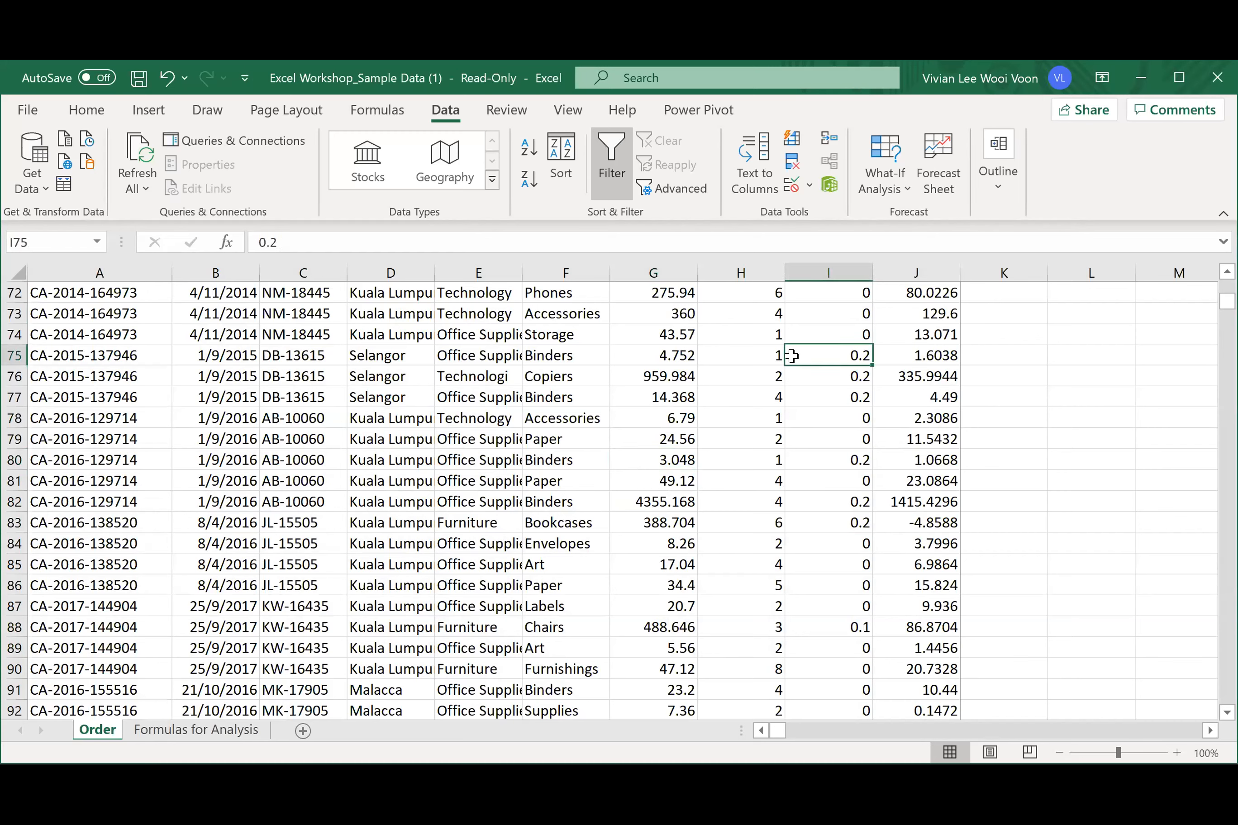
{"action": "left_click", "coordinate": [826, 485]}
{"action": "left_click", "coordinate": [922, 421]}
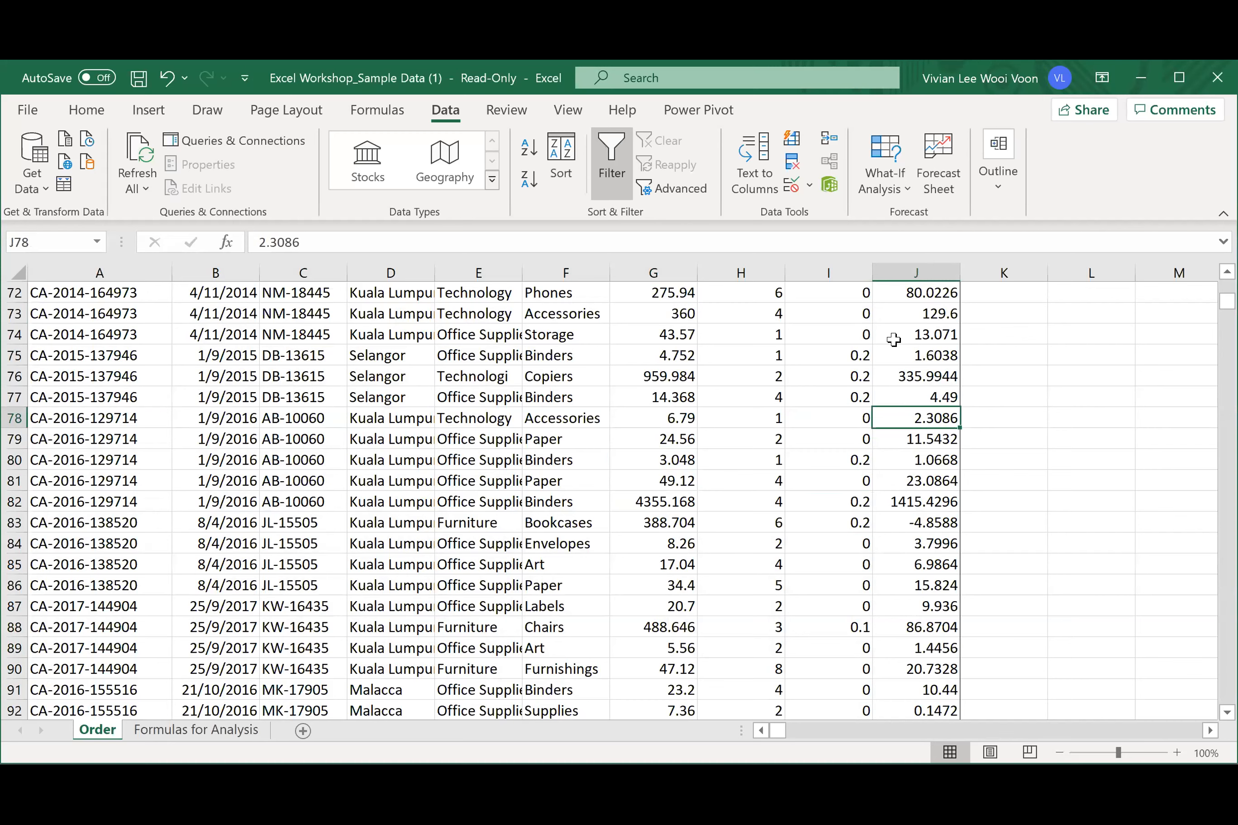
{"action": "left_click", "coordinate": [386, 334]}
{"action": "left_click", "coordinate": [322, 440]}
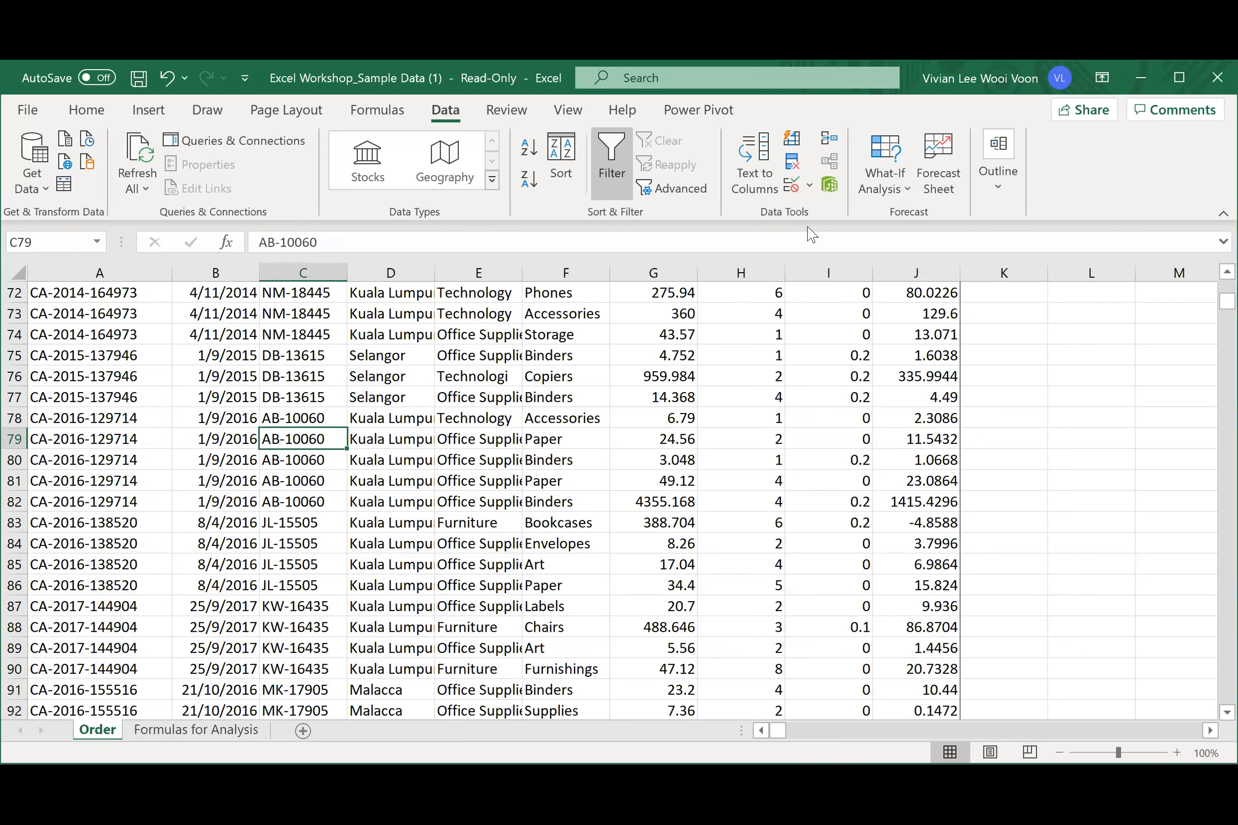
{"action": "left_click", "coordinate": [549, 458]}
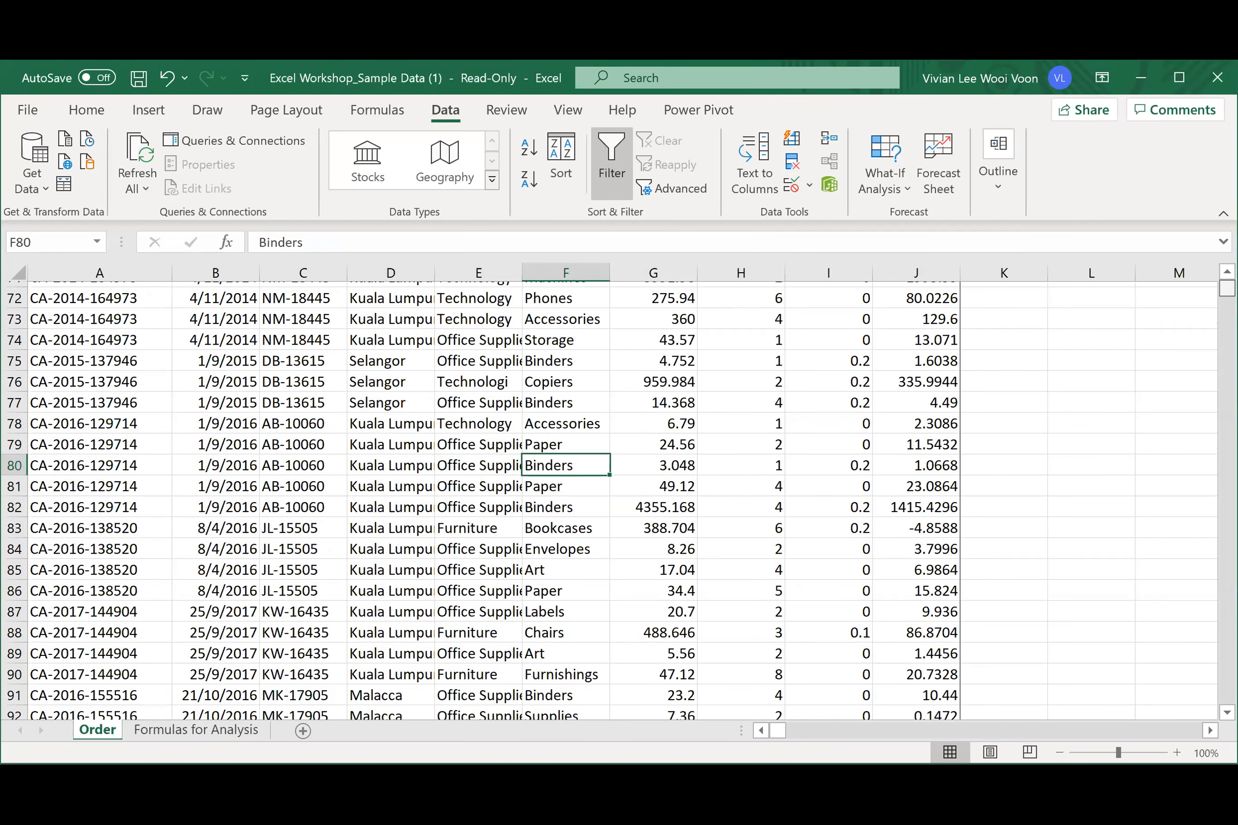
{"action": "scroll", "coordinate": [423, 388], "scroll_direction": "up", "scroll_amount": 20}
{"action": "left_click", "coordinate": [406, 262]}
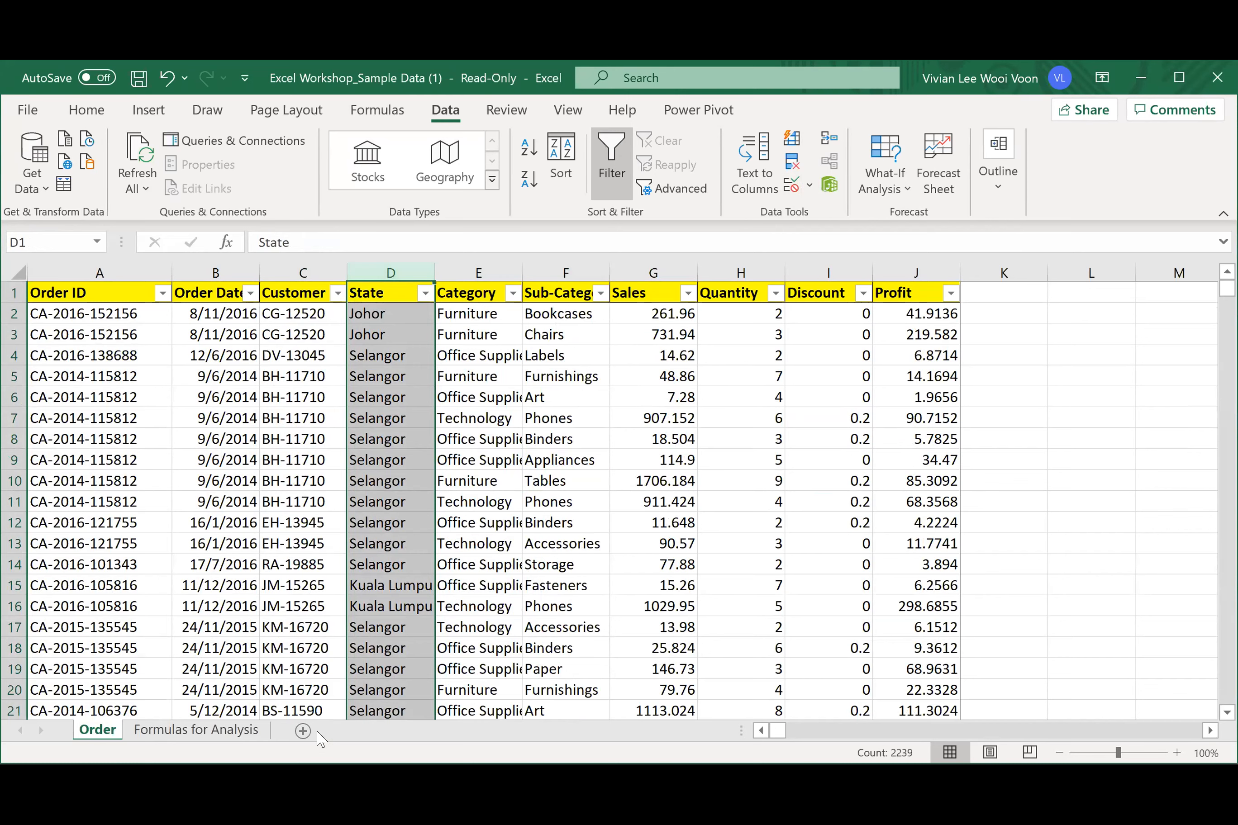
{"action": "left_click_drag", "start_coordinate": [1083, 311], "coordinate": [1075, 416]}
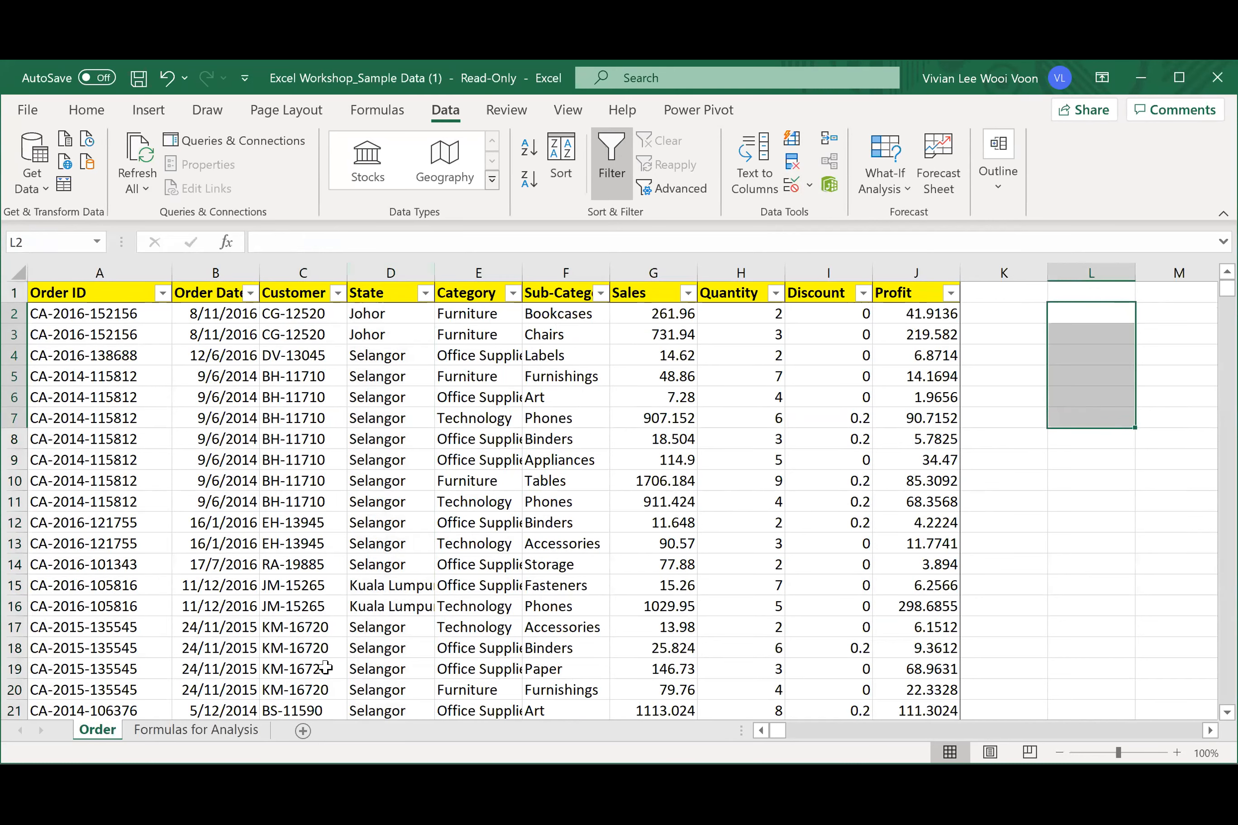
- Insert a new worksheet with the heading "State" in cell A2, and return to the Order sheet
{"action": "left_click", "coordinate": [303, 731]}
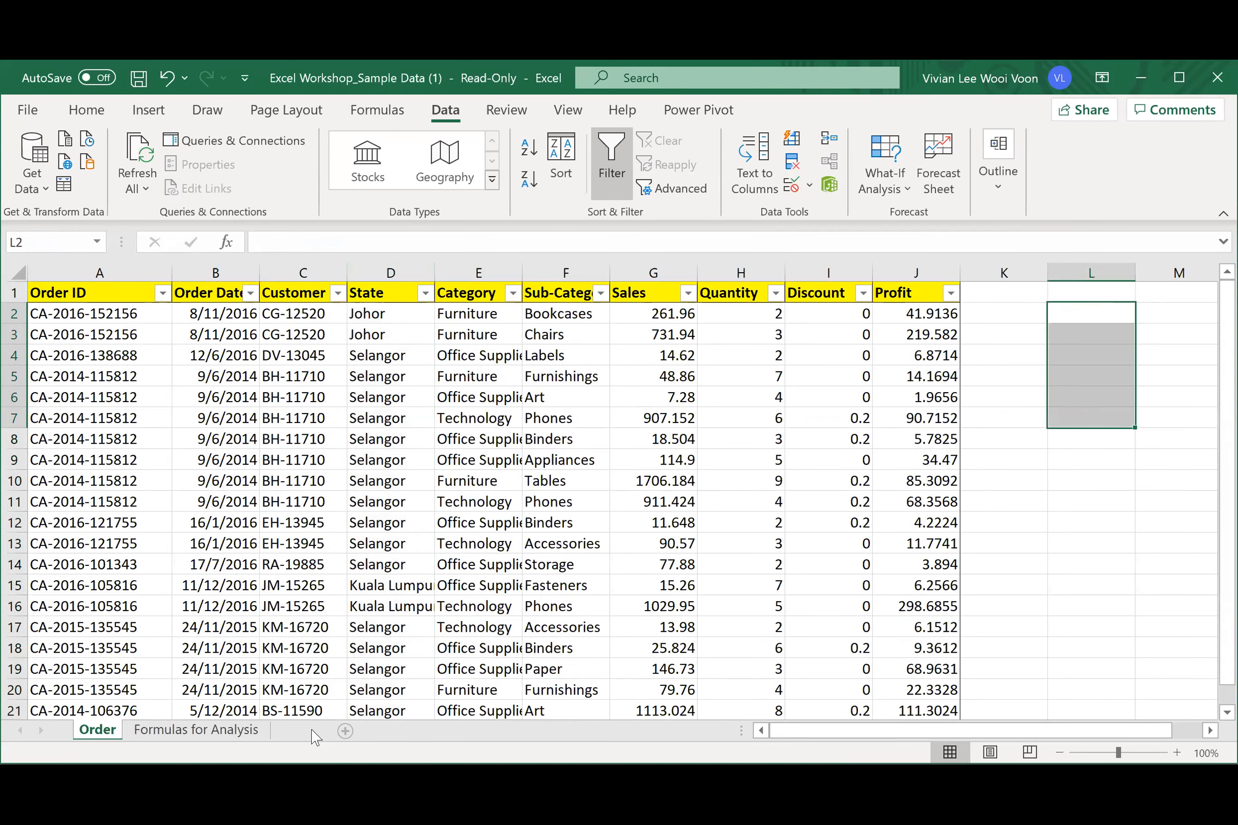
{"action": "left_click", "coordinate": [67, 308]}
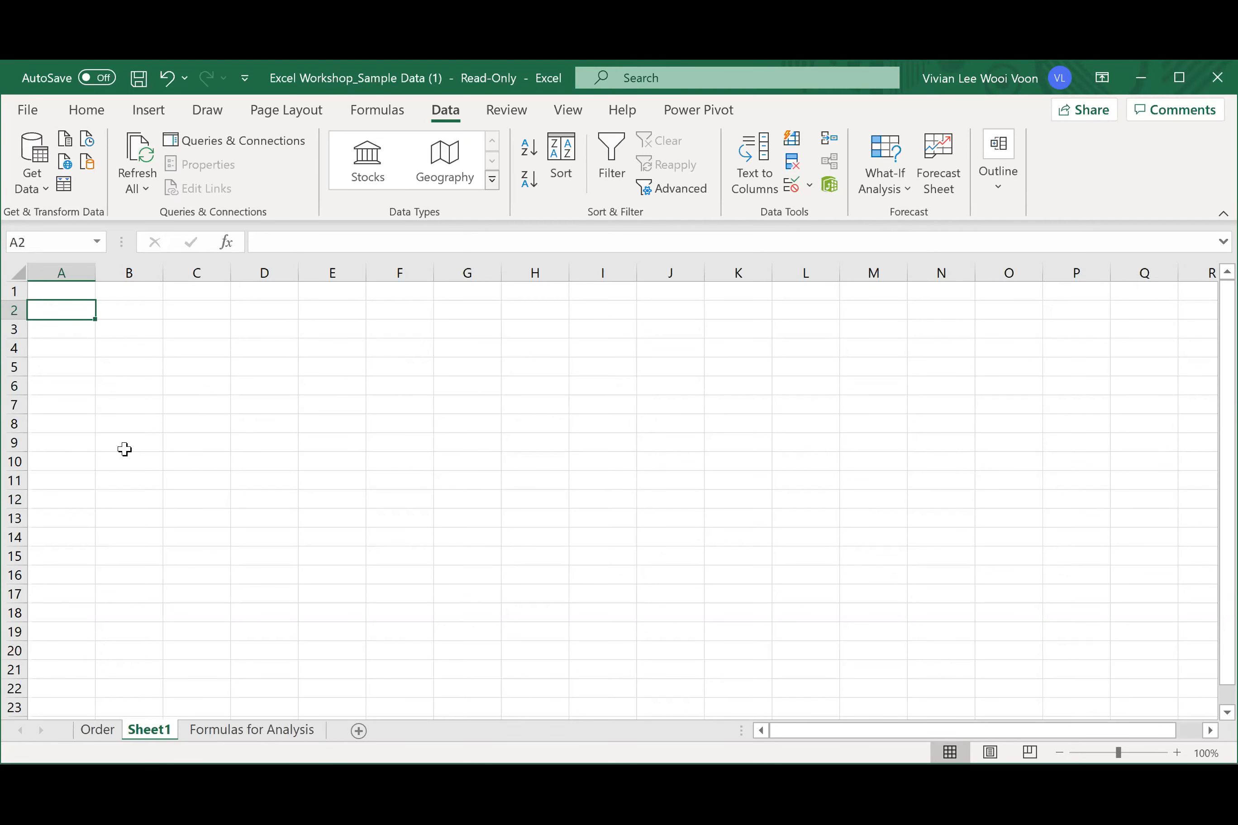
{"action": "type", "text": "State"}
{"action": "key", "text": "Return"}
{"action": "left_click", "coordinate": [81, 731]}
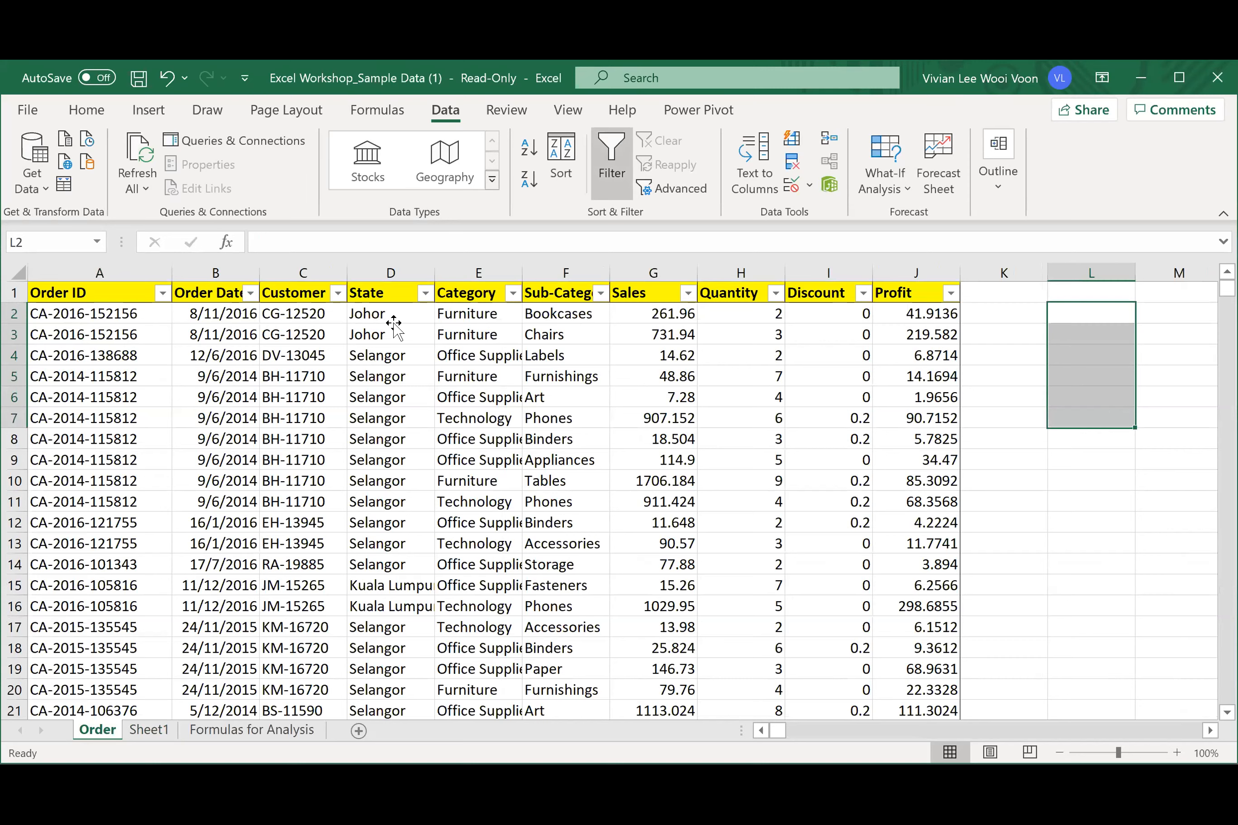
- On Sheet1, enter Johor in A3 and Kuala Lumpur in A4 under the State heading
{"action": "left_click", "coordinate": [388, 335]}
{"action": "left_click", "coordinate": [384, 453]}
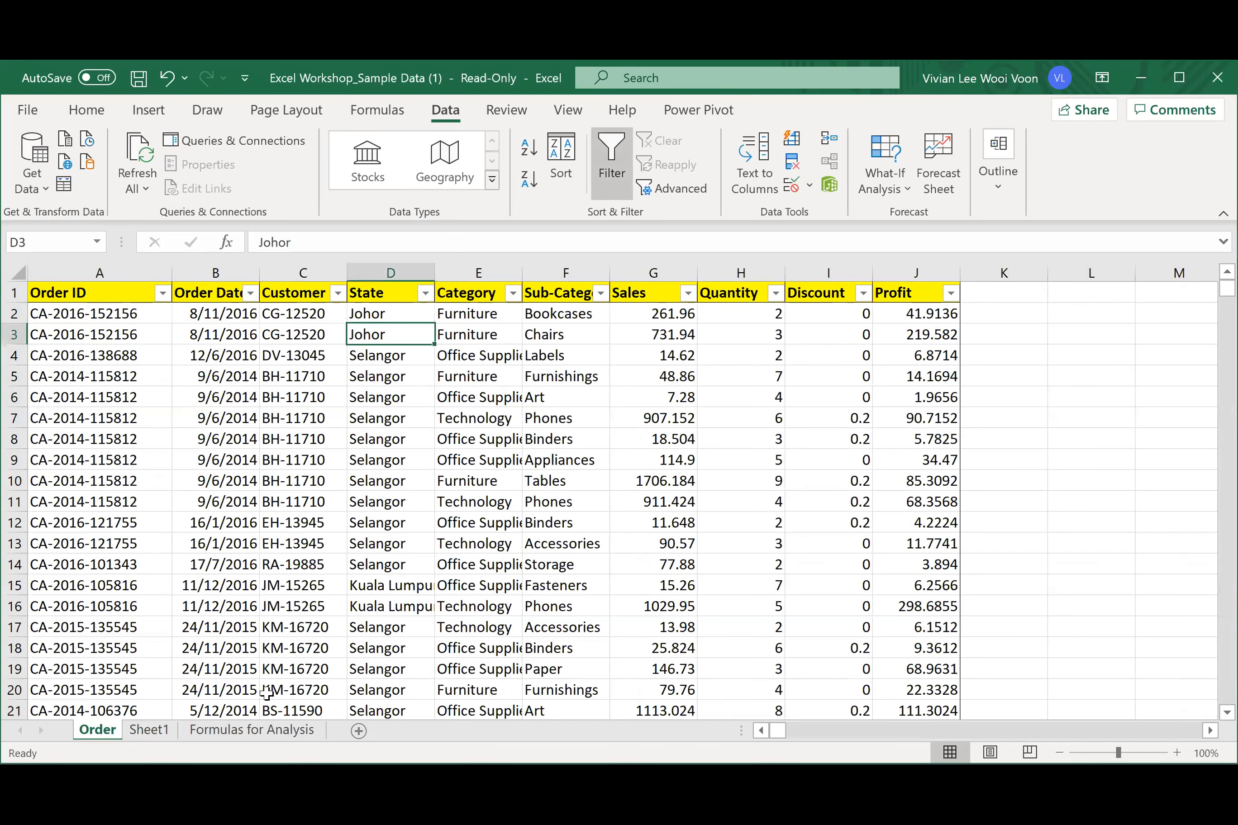
{"action": "left_click", "coordinate": [238, 733]}
{"action": "left_click", "coordinate": [149, 730]}
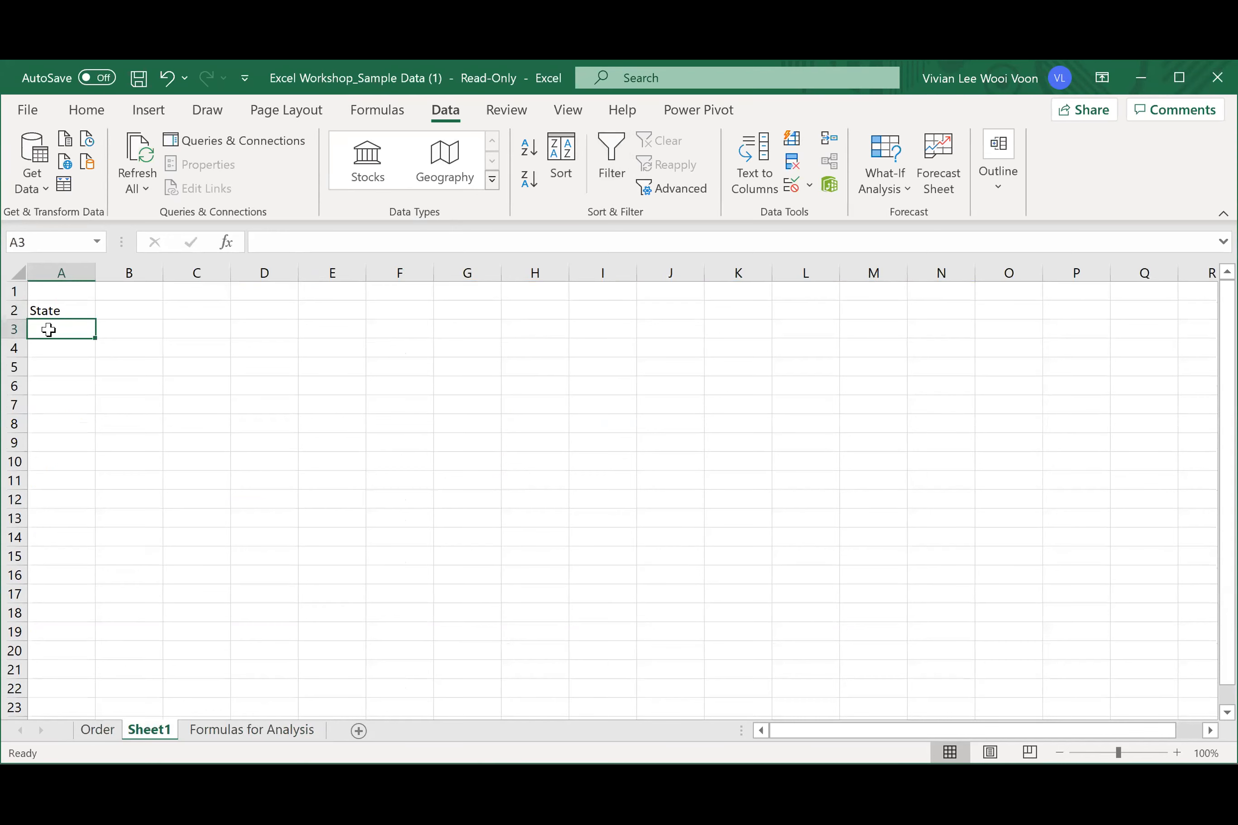
{"action": "type", "text": "Johor"}
{"action": "key", "text": "Return"}
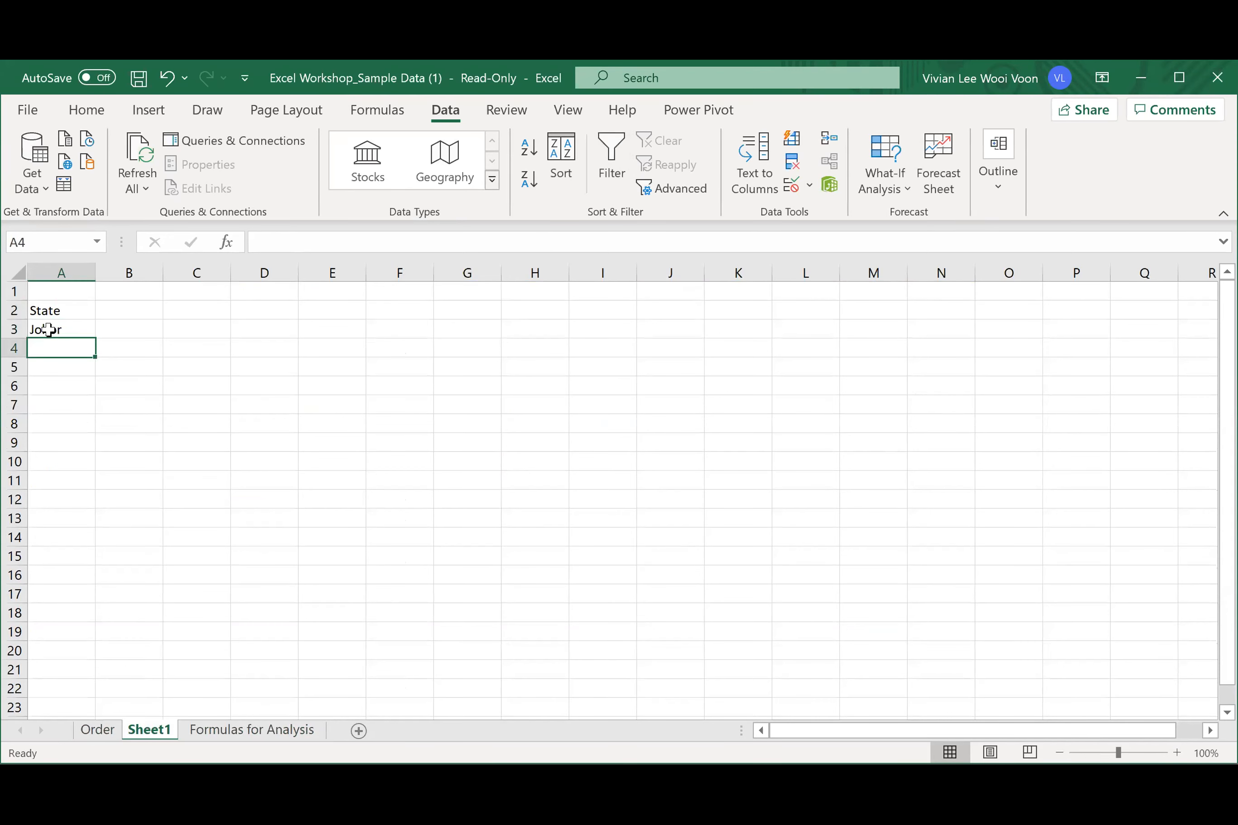
{"action": "type", "text": "Kuala LUmpur"}
{"action": "key", "text": "BackSpace"}
{"action": "key", "text": "BackSpace"}
{"action": "key", "text": "BackSpace"}
{"action": "key", "text": "BackSpace"}
{"action": "key", "text": "BackSpace"}
{"action": "key", "text": "BackSpace"}
{"action": "key", "text": "BackSpace"}
{"action": "type", "text": "Lumpur"}
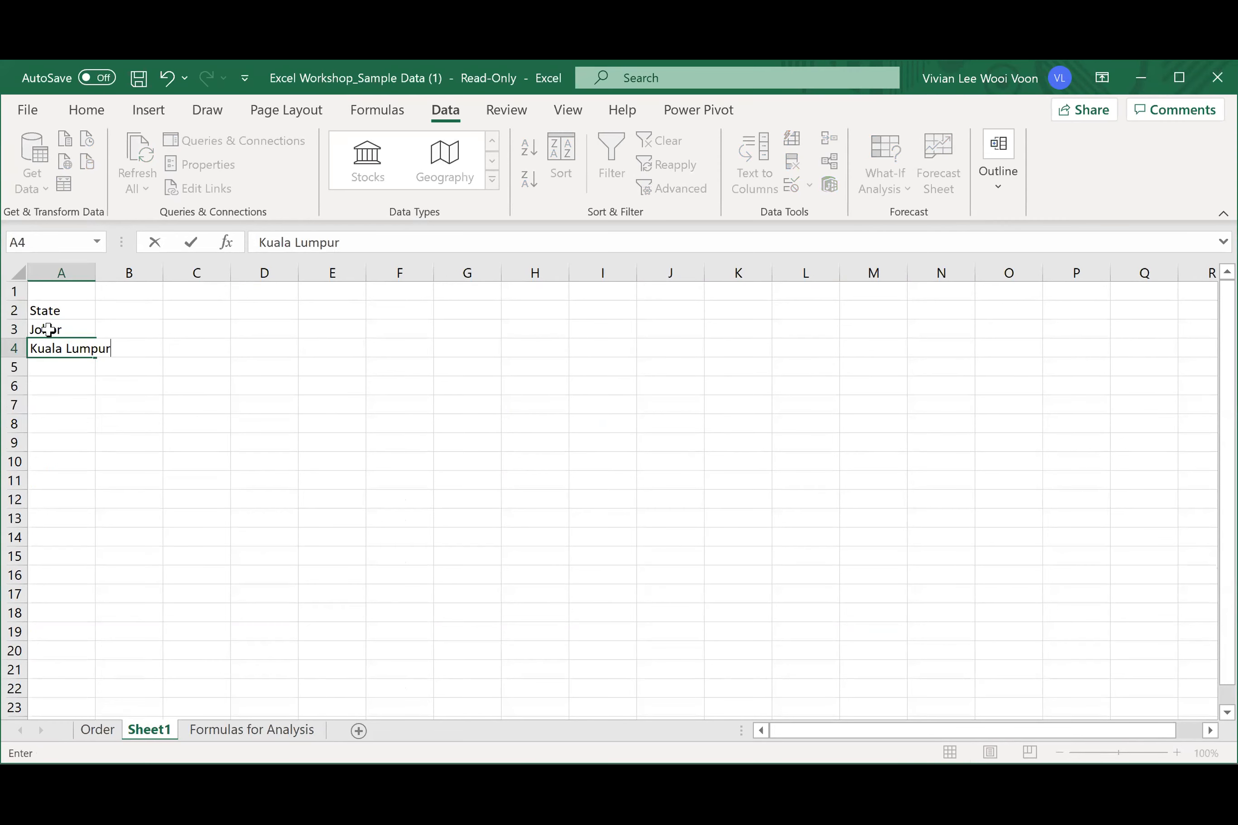
{"action": "key", "text": "Return"}
- Complete the State list with Sabah in A5 and Selangor in A6
{"action": "type", "text": "Sab"}
{"action": "key", "text": "BackSpace"}
{"action": "key", "text": "BackSpace"}
{"action": "type", "text": "abah"}
{"action": "key", "text": "Return"}
{"action": "type", "text": "Selnagor"}
{"action": "key", "text": "Return"}
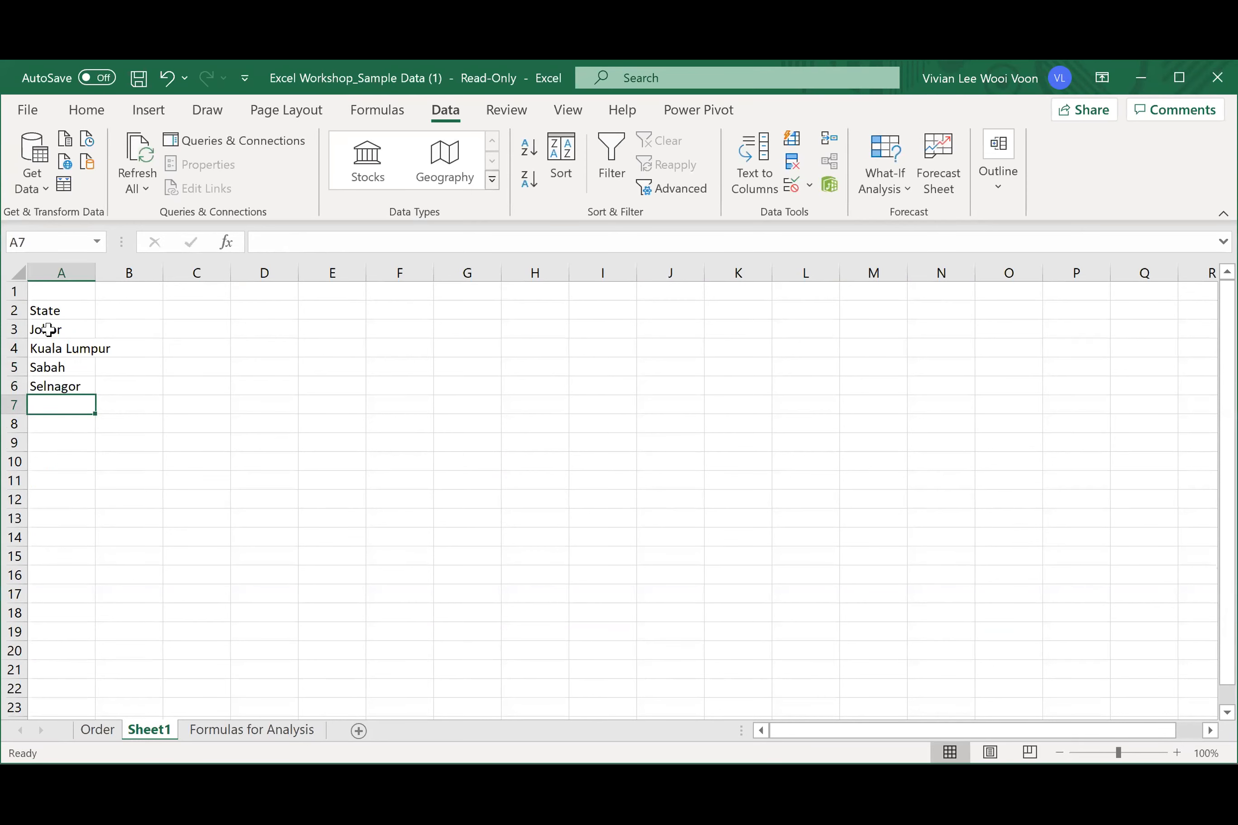
{"action": "double_click", "coordinate": [62, 388]}
{"action": "key", "text": "BackSpace"}
{"action": "key", "text": "BackSpace"}
{"action": "type", "text": "an"}
{"action": "key", "text": "Return"}
- Rename the worksheet containing the State list as Value
{"action": "double_click", "coordinate": [159, 732]}
{"action": "type", "text": "Value"}
{"action": "key", "text": "Return"}
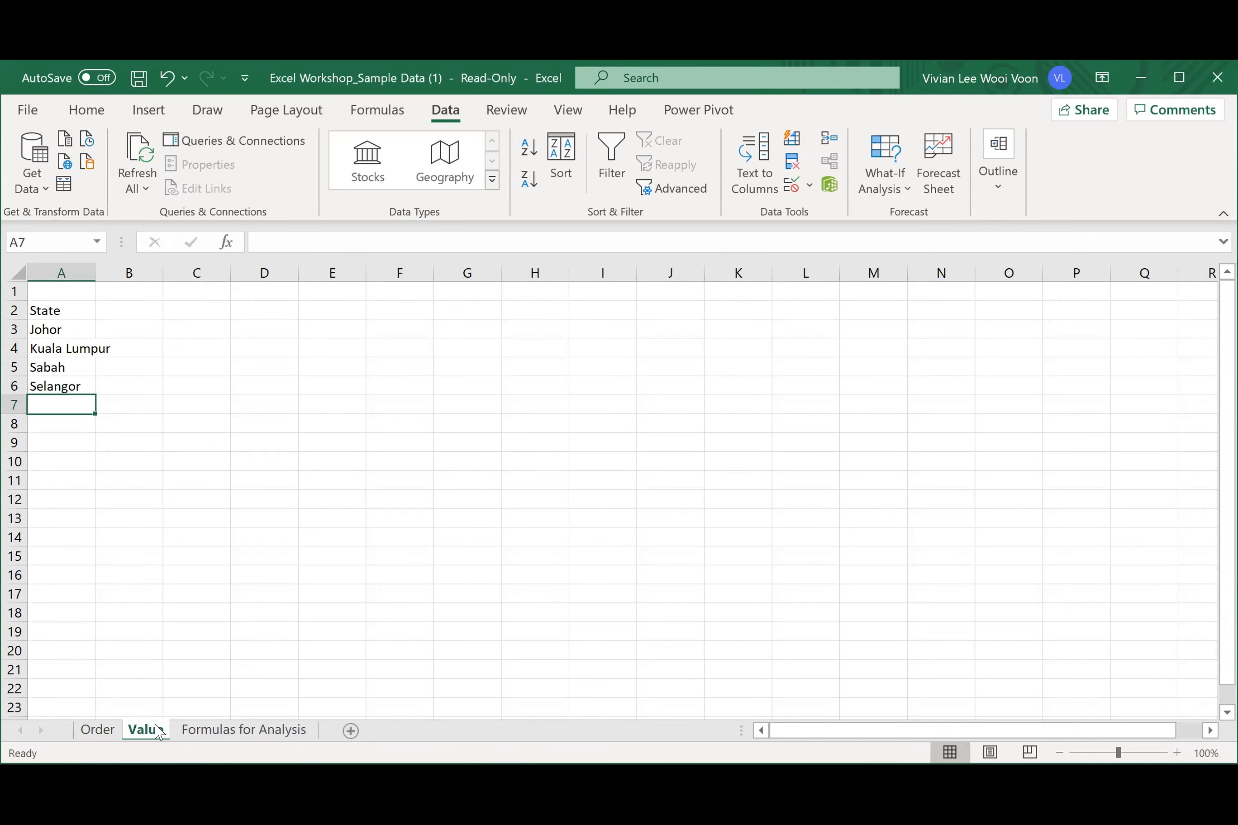
- Add List data validation to the whole State column of the Order sheet, with source =Value!$A$3:$A$6
{"action": "left_click", "coordinate": [101, 732]}
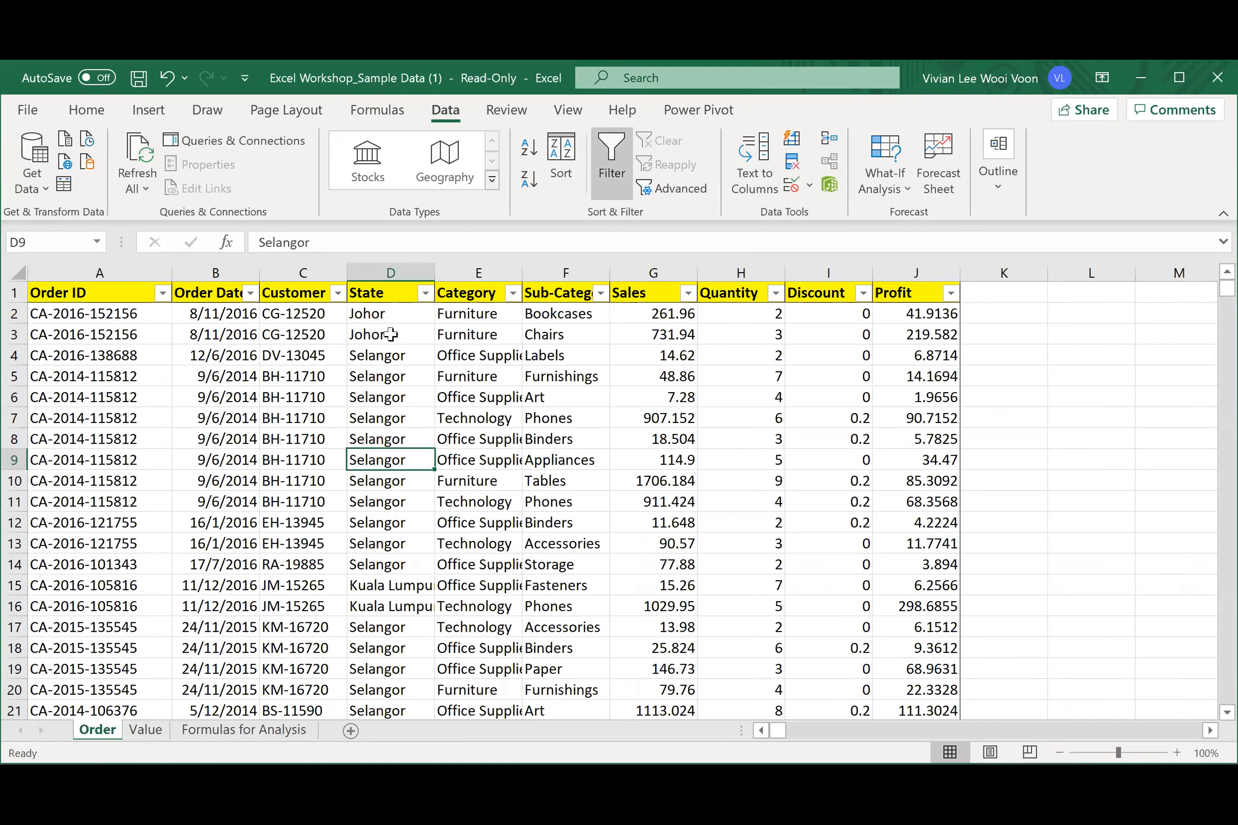
{"action": "left_click", "coordinate": [381, 259]}
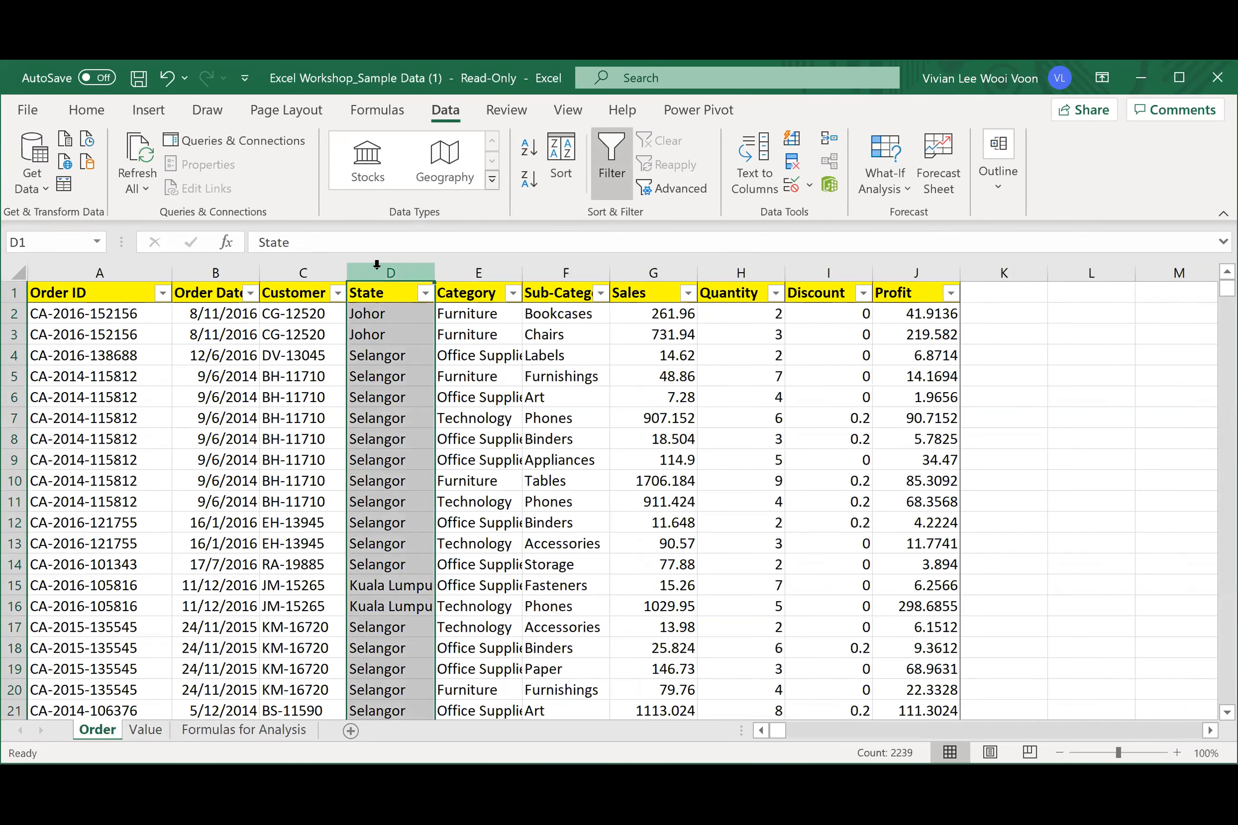
{"action": "left_click", "coordinate": [792, 187]}
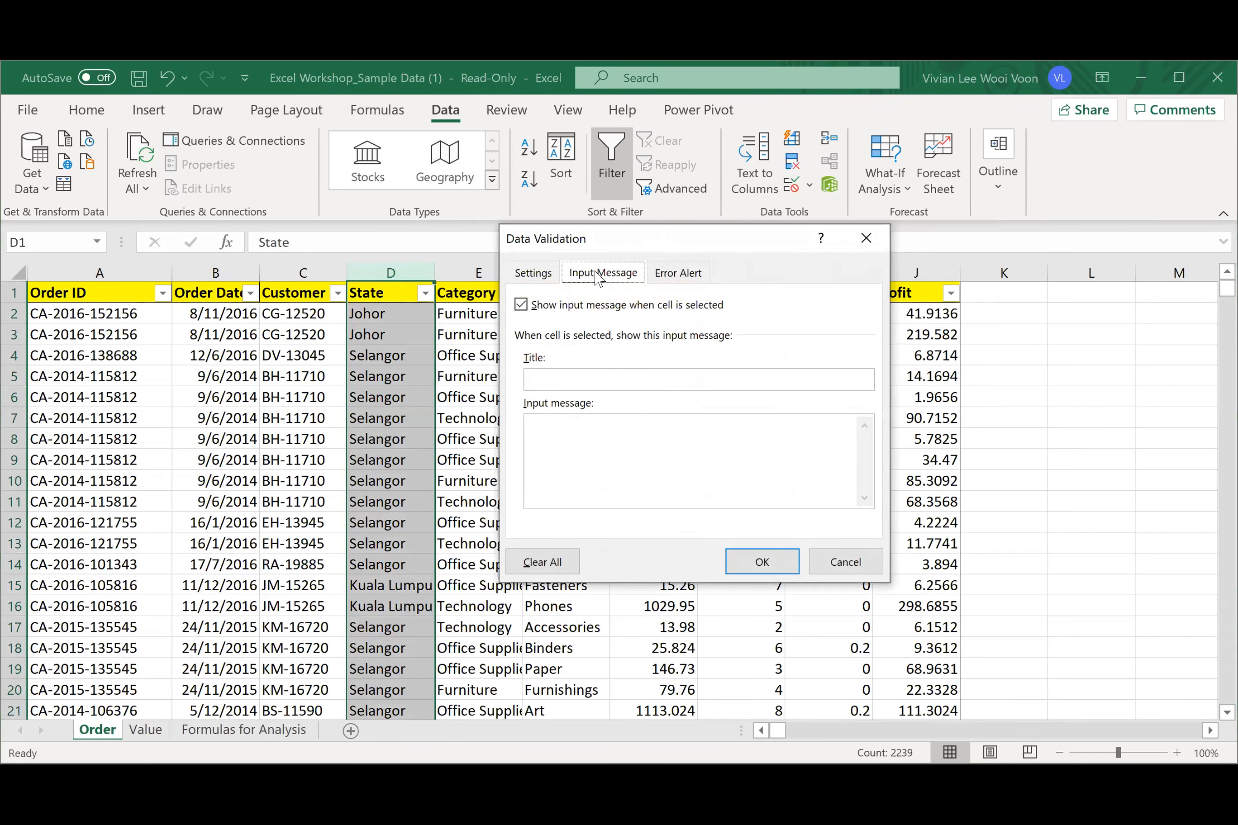
{"action": "left_click", "coordinate": [553, 274]}
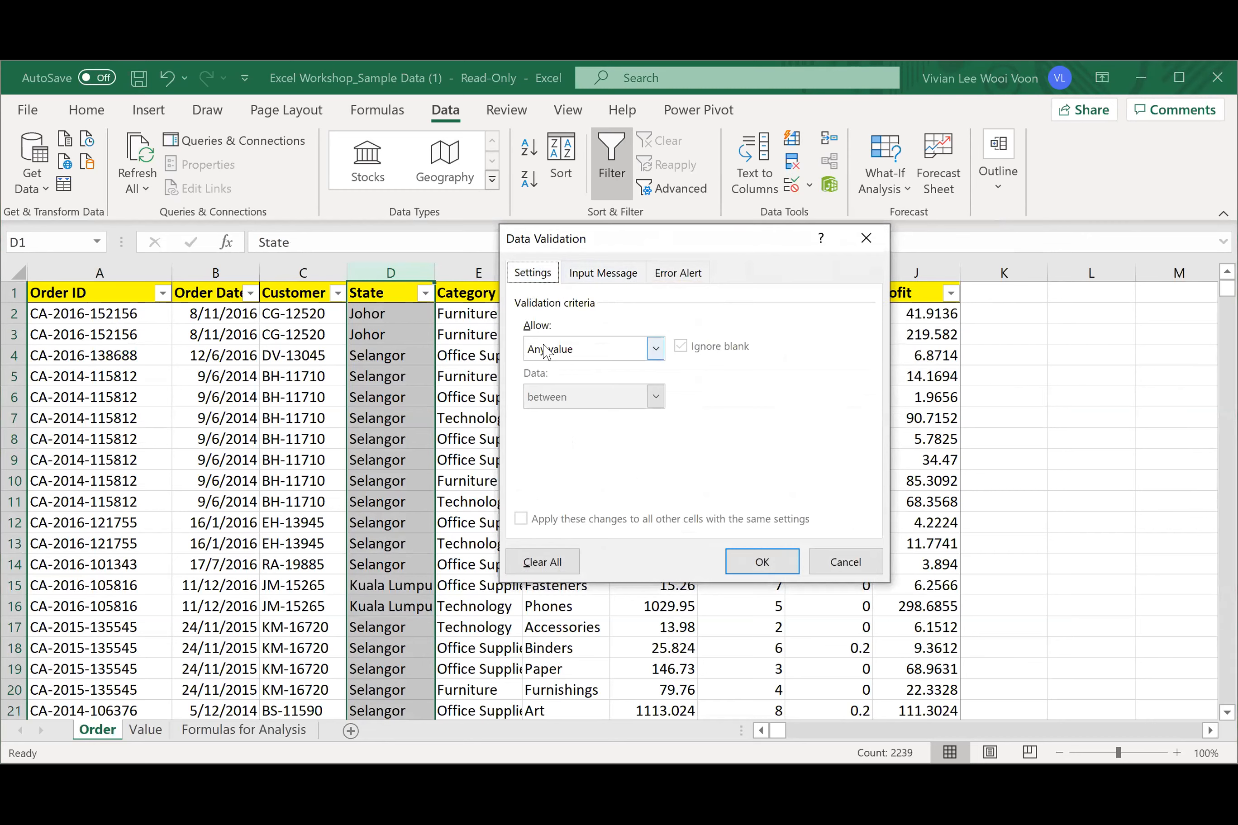
{"action": "left_click", "coordinate": [653, 349]}
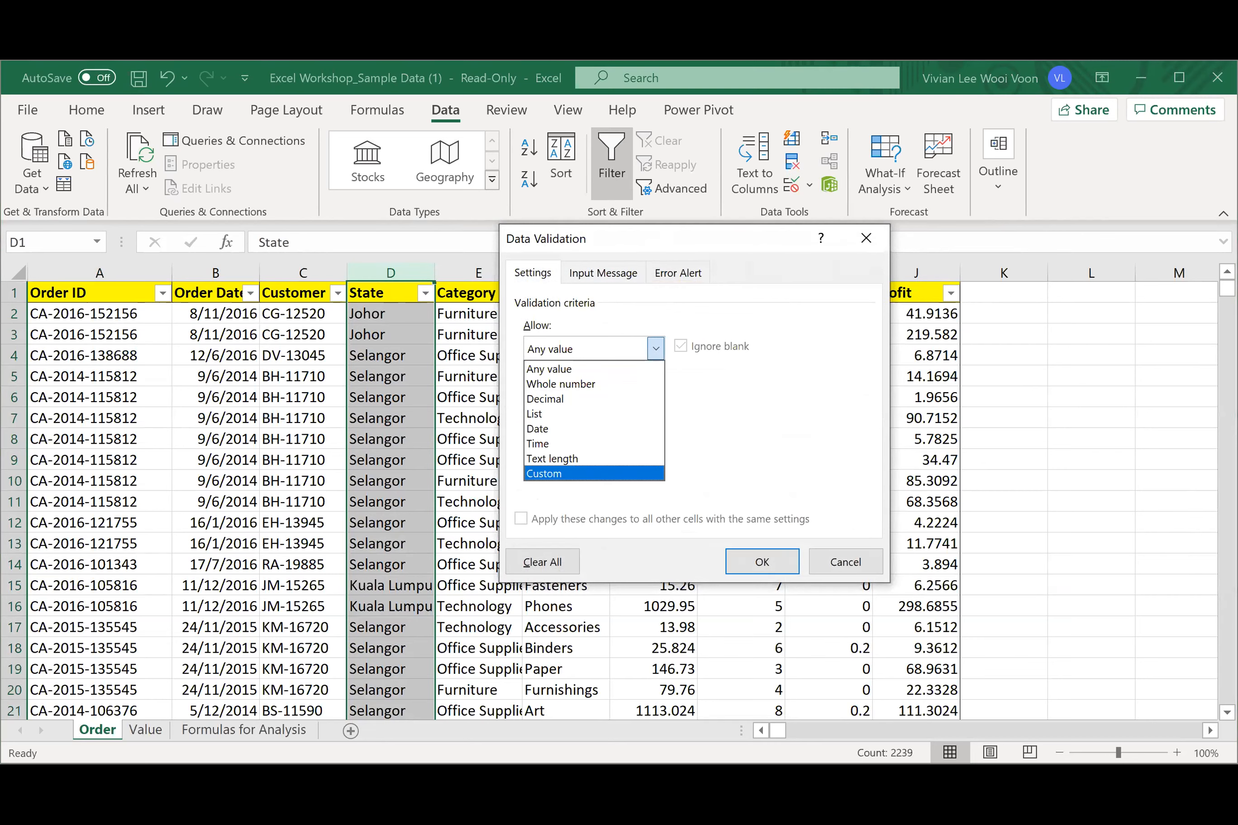
{"action": "left_click", "coordinate": [570, 415]}
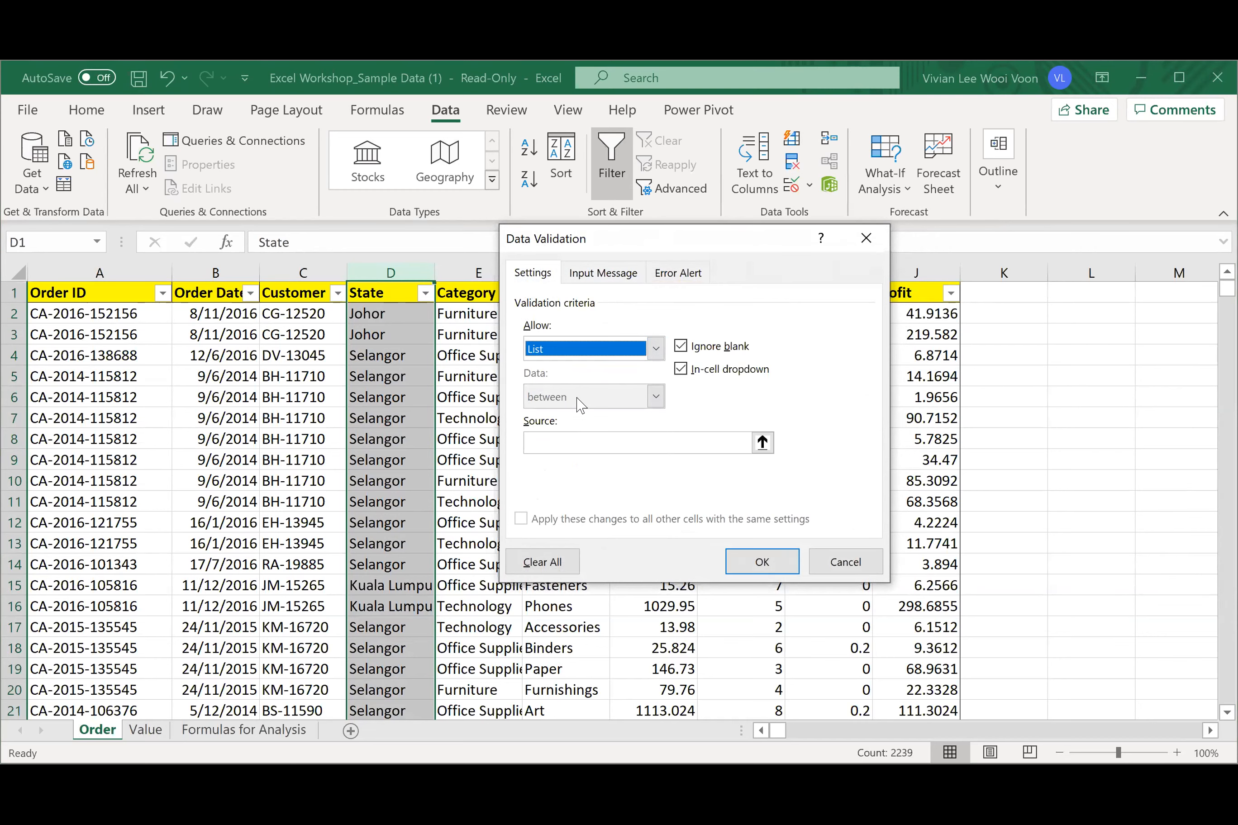
{"action": "left_click", "coordinate": [566, 445]}
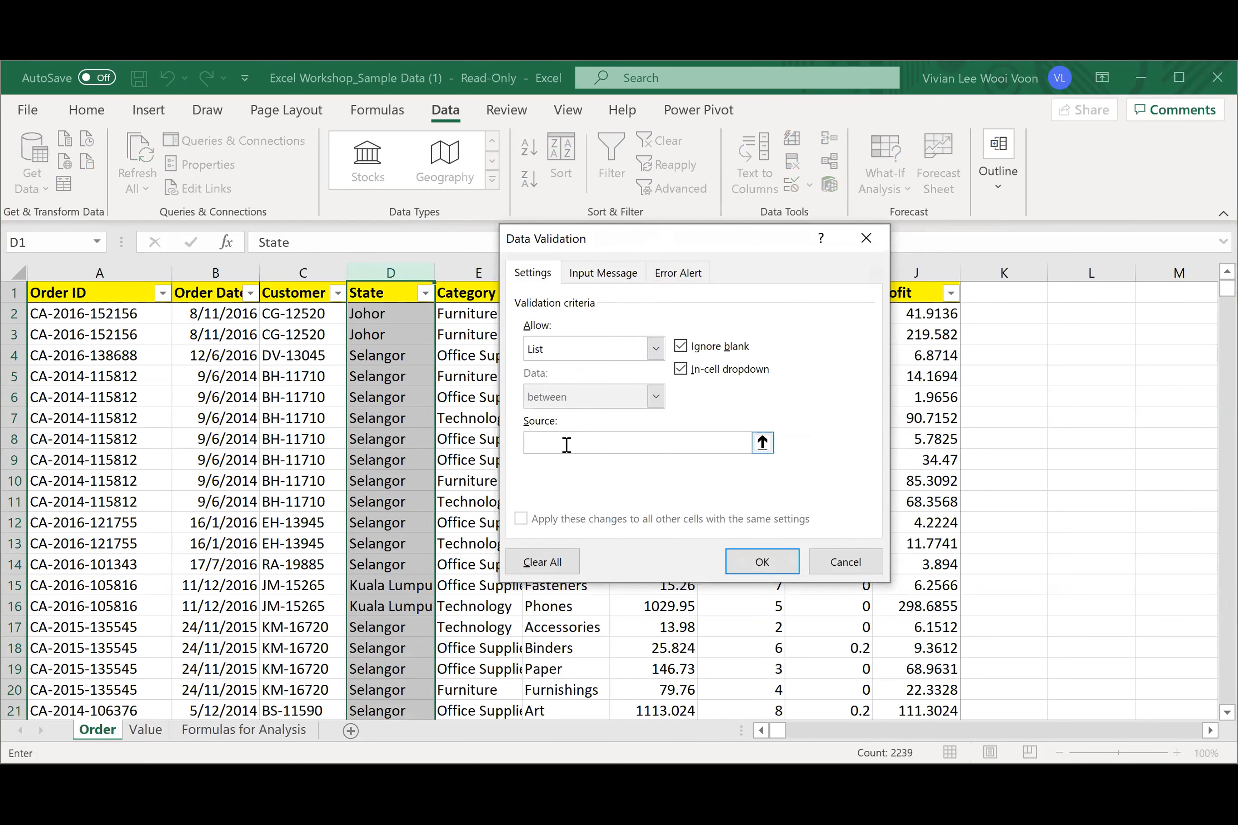
{"action": "left_click", "coordinate": [153, 732]}
{"action": "left_click_drag", "start_coordinate": [68, 328], "coordinate": [57, 385]}
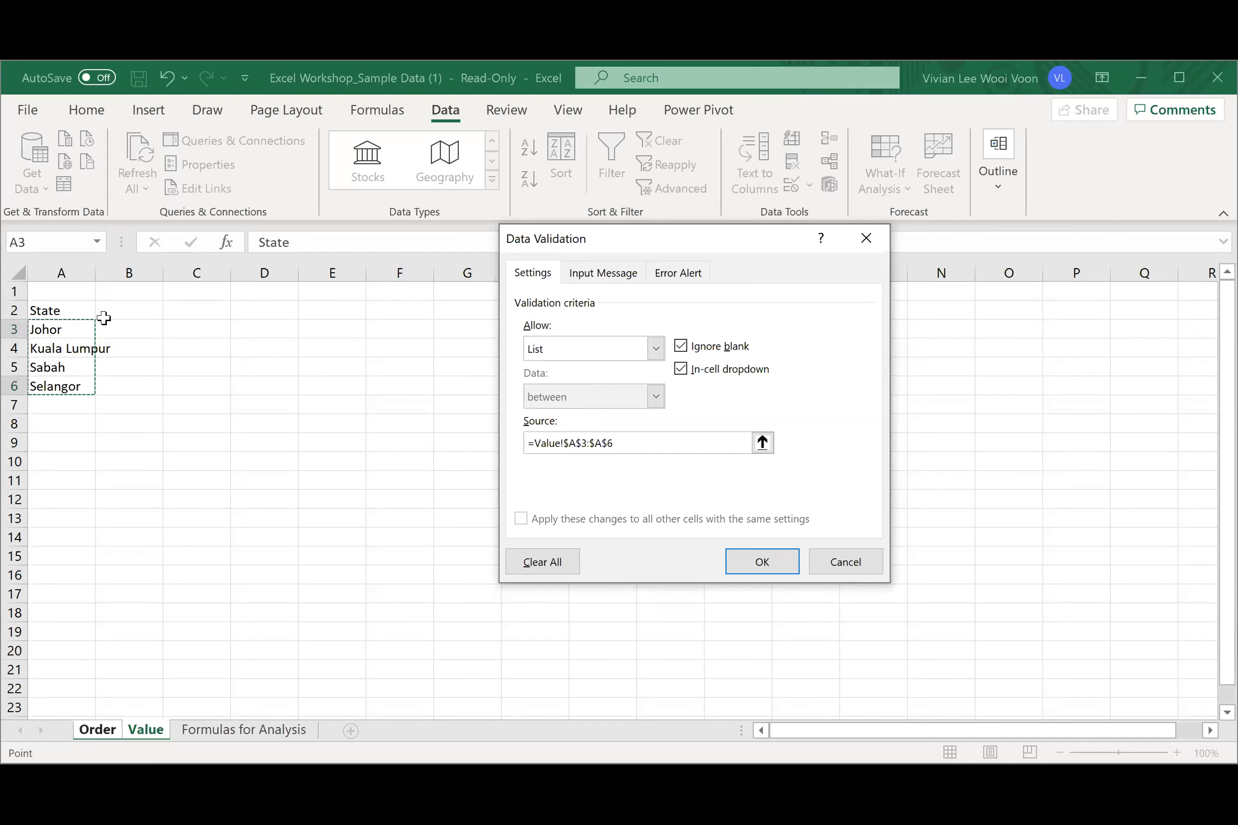
{"action": "left_click", "coordinate": [707, 437]}
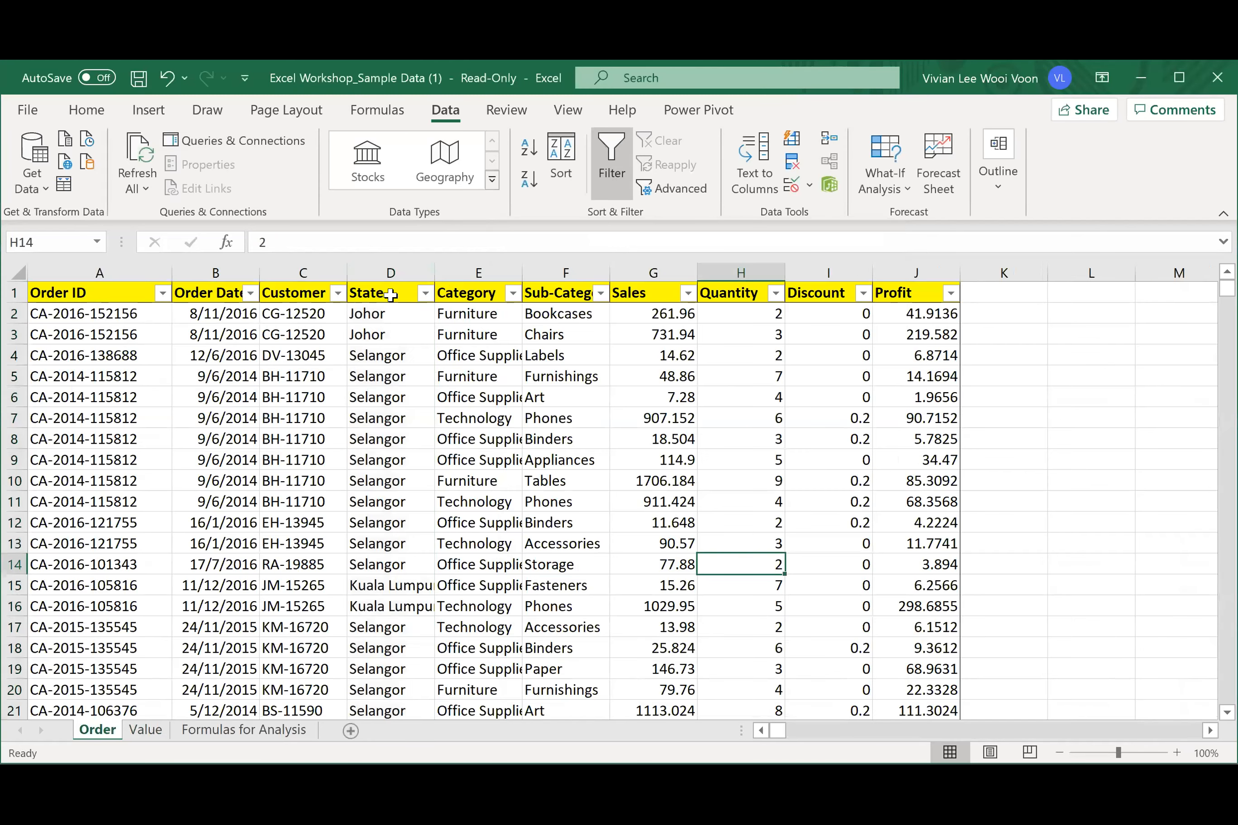
- Check the dropdown choices offered in State column cells D2 and D3
{"action": "left_click", "coordinate": [426, 313]}
{"action": "left_click", "coordinate": [443, 314]}
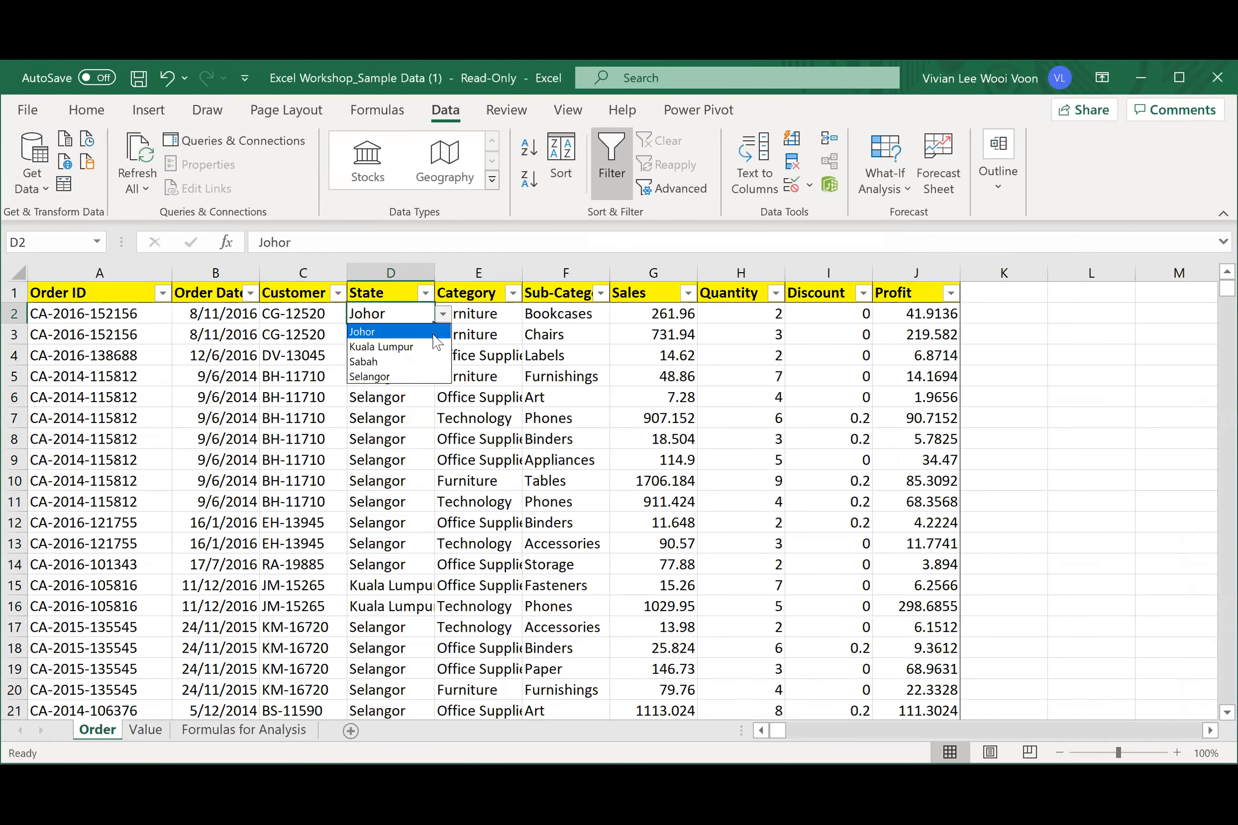
{"action": "key", "text": "Escape"}
{"action": "left_click", "coordinate": [395, 272]}
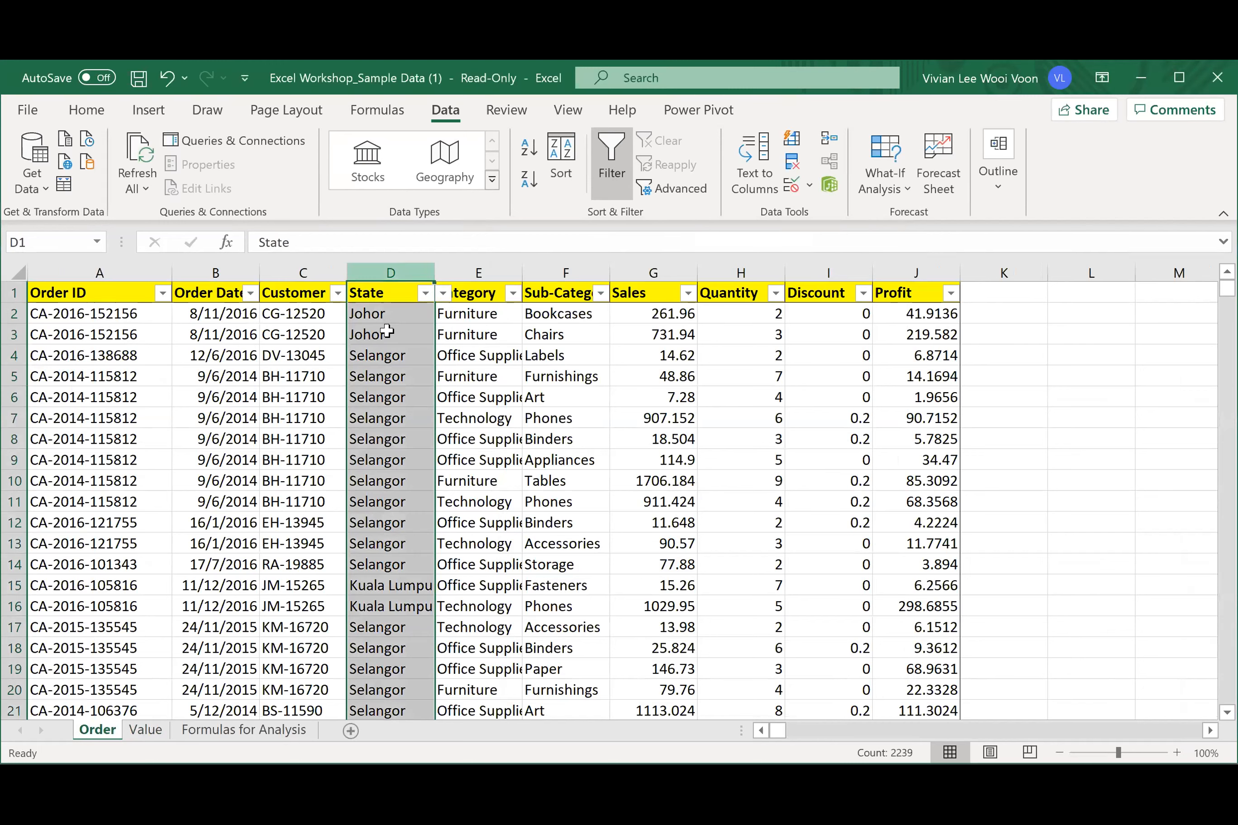
{"action": "left_click", "coordinate": [403, 332]}
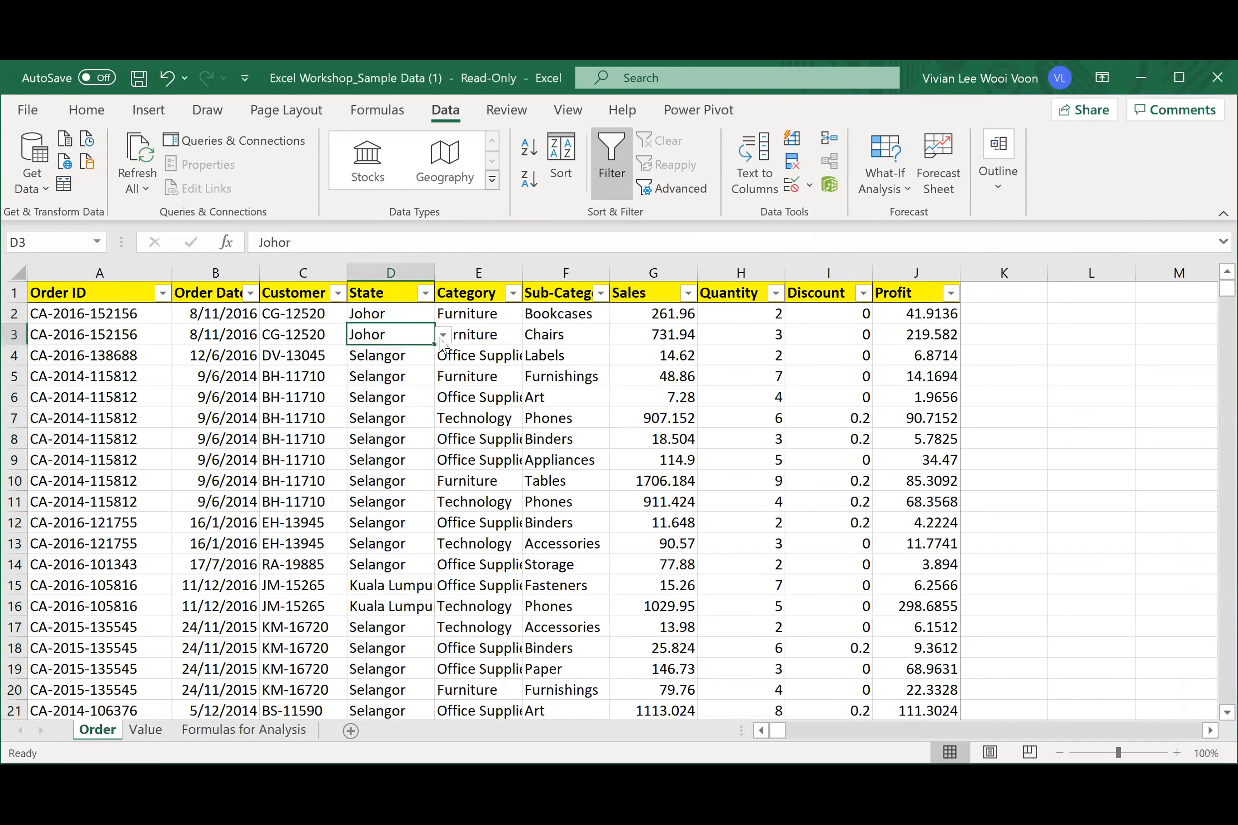
{"action": "left_click", "coordinate": [442, 334]}
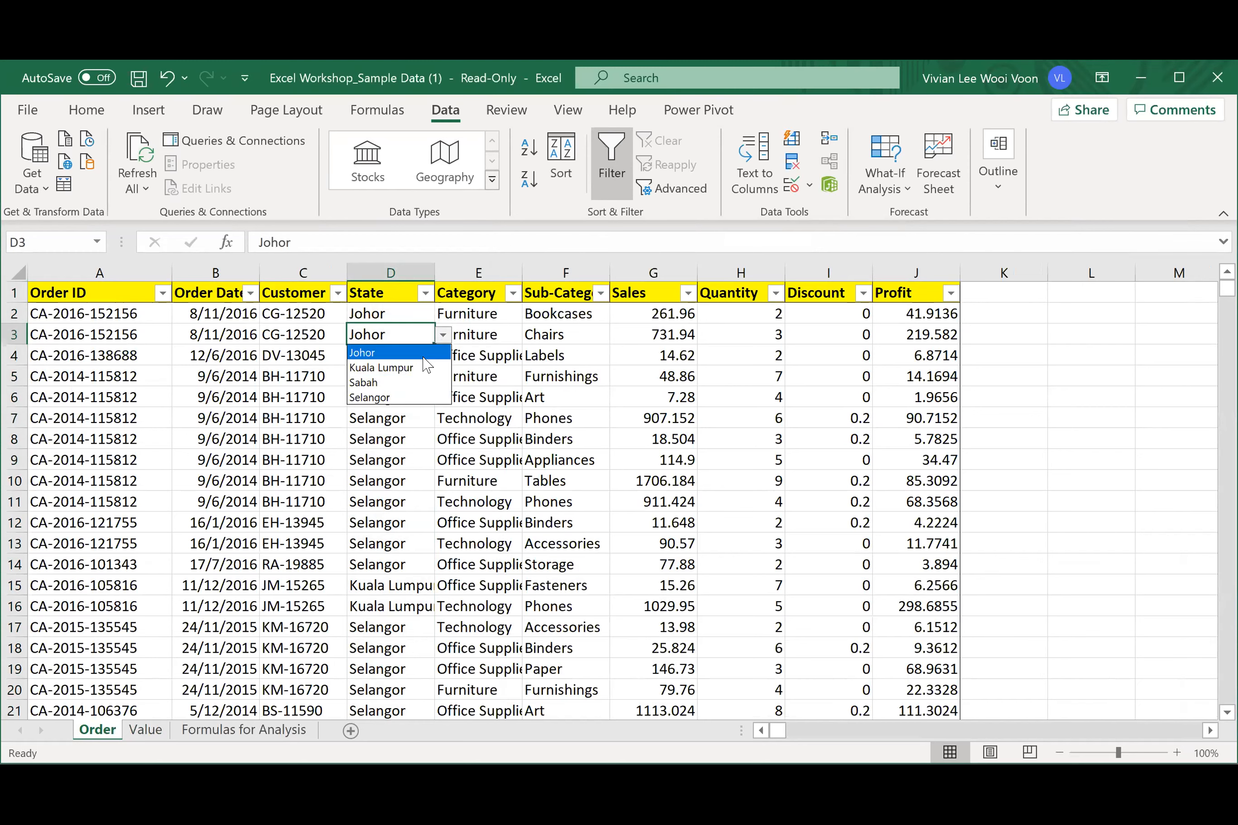
{"action": "key", "text": "Escape"}
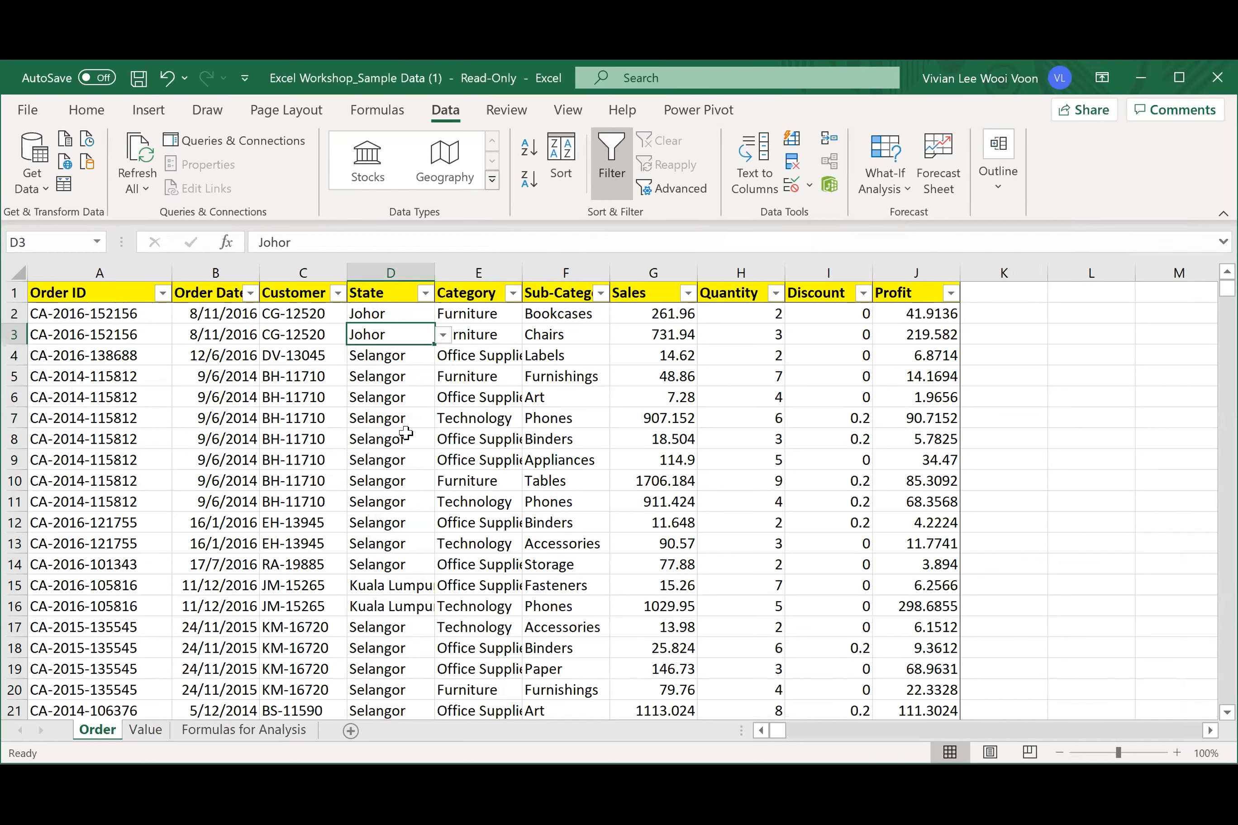
{"action": "left_click", "coordinate": [572, 371]}
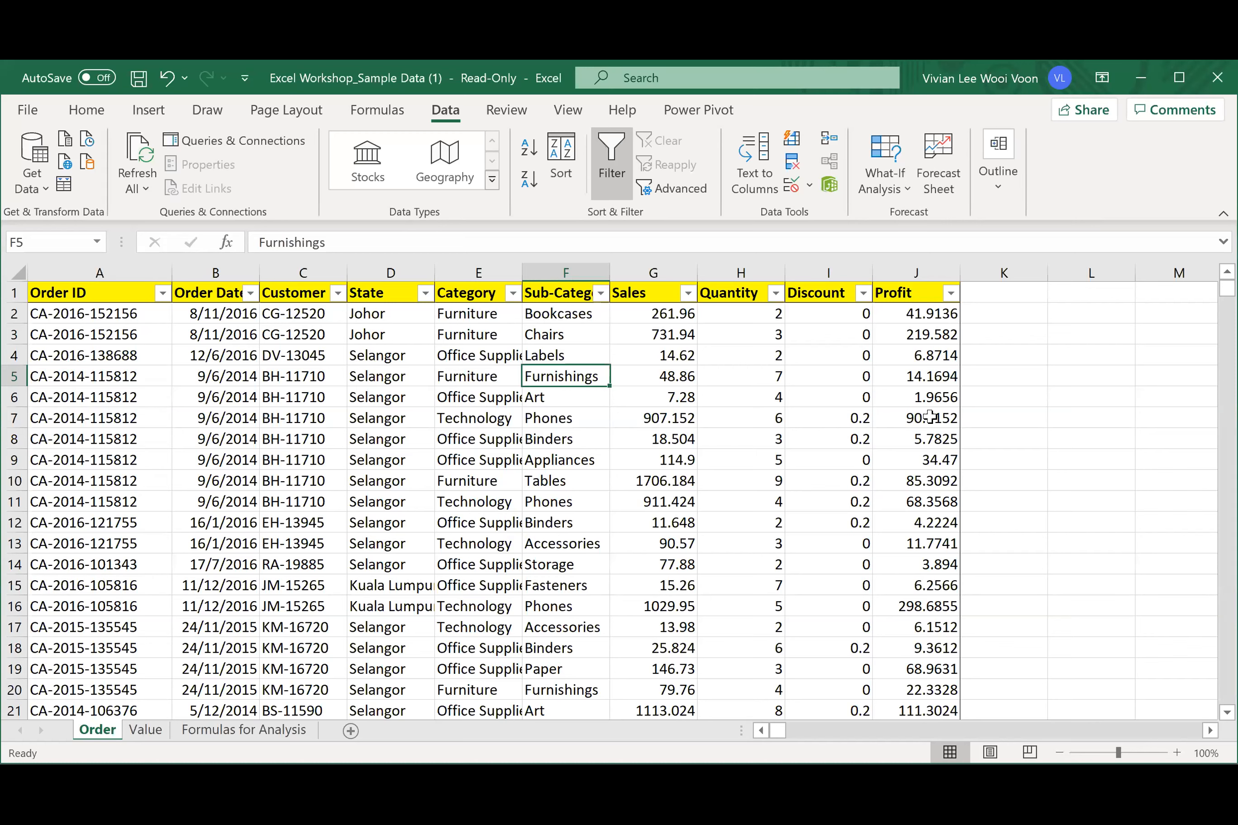
{"action": "left_click", "coordinate": [645, 439]}
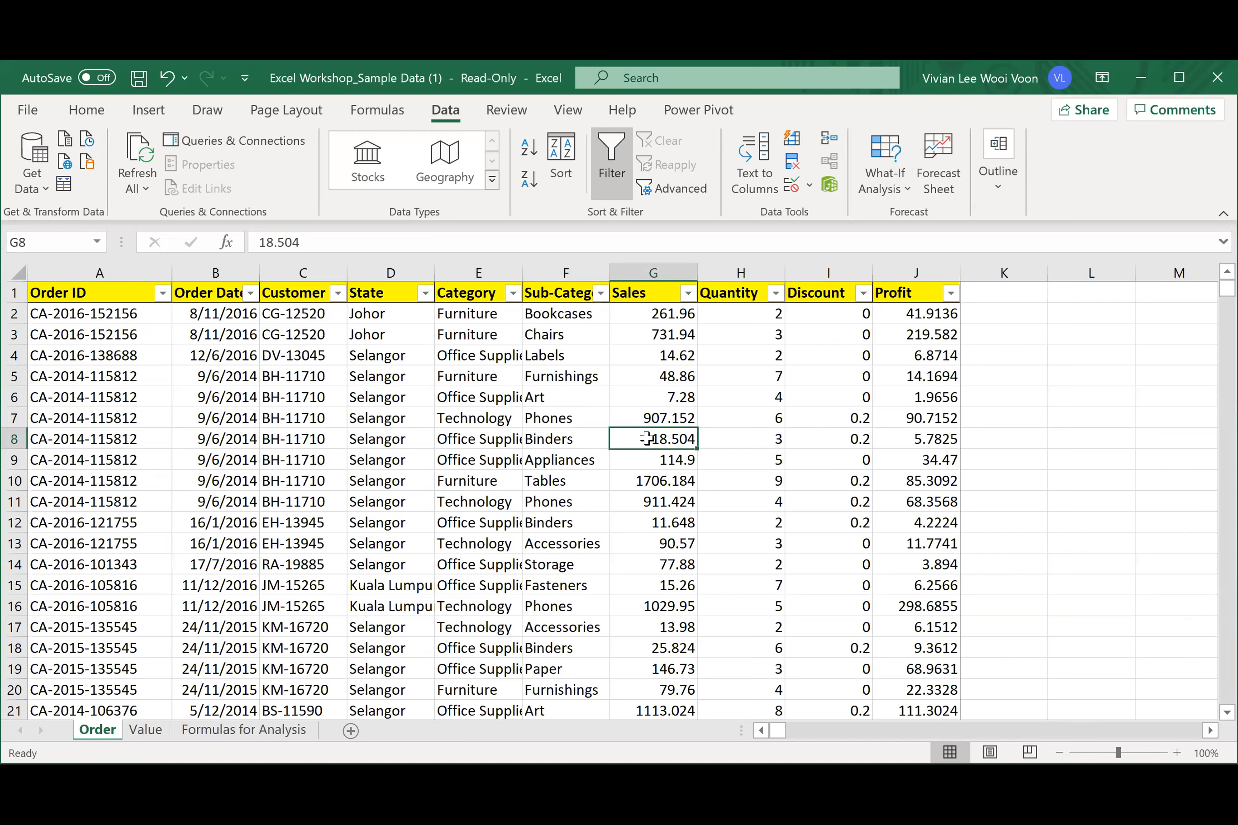
- Turn off the filter on the Order data and reapply it to the whole of header row 1
{"action": "left_click", "coordinate": [580, 295]}
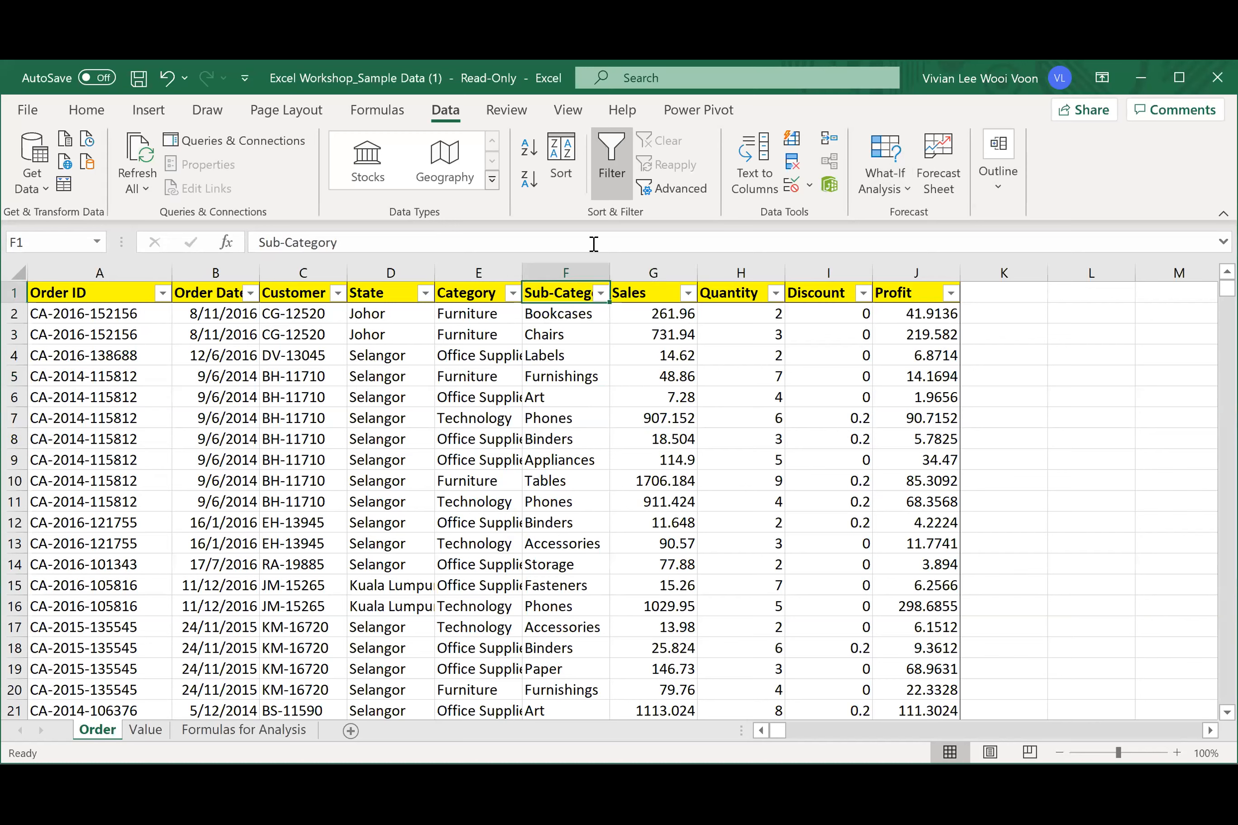
{"action": "left_click", "coordinate": [613, 149]}
{"action": "left_click", "coordinate": [534, 451]}
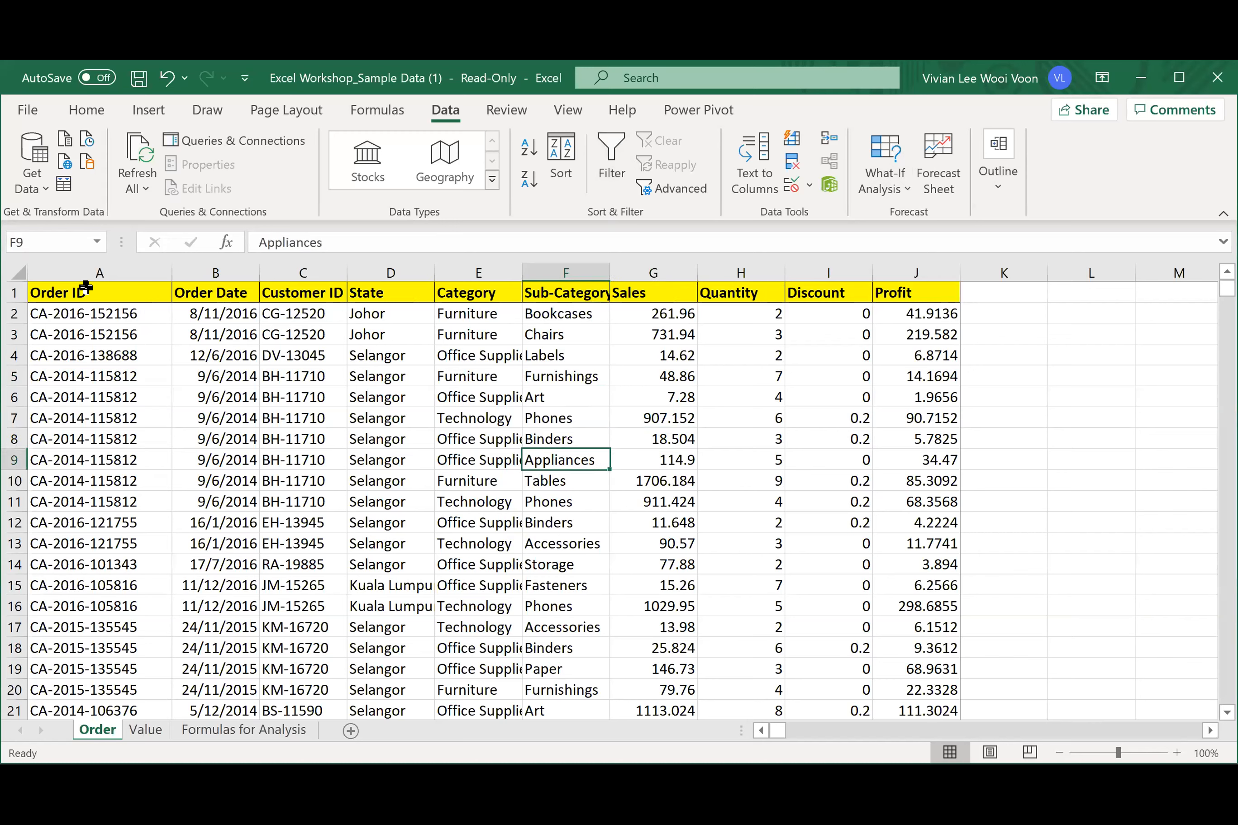
{"action": "left_click", "coordinate": [15, 292]}
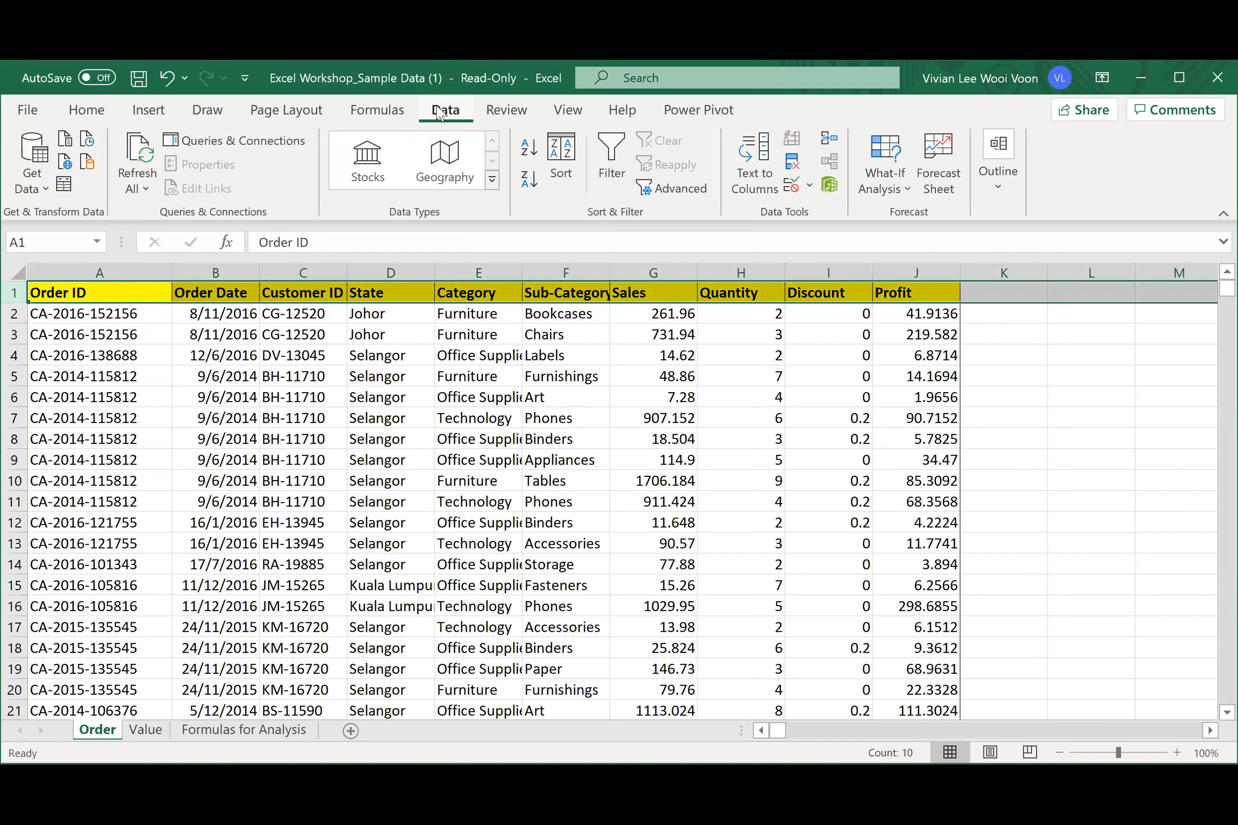
{"action": "left_click", "coordinate": [610, 160]}
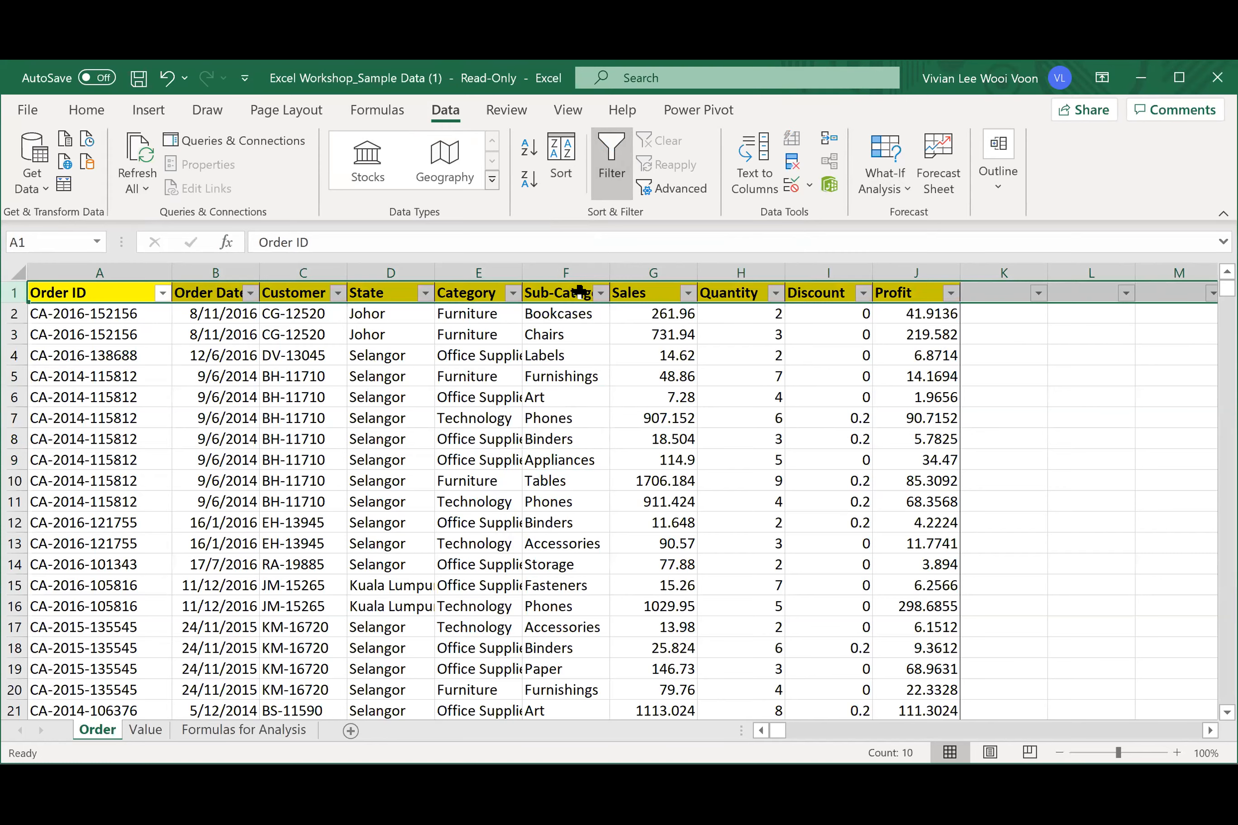
{"action": "left_click", "coordinate": [565, 335]}
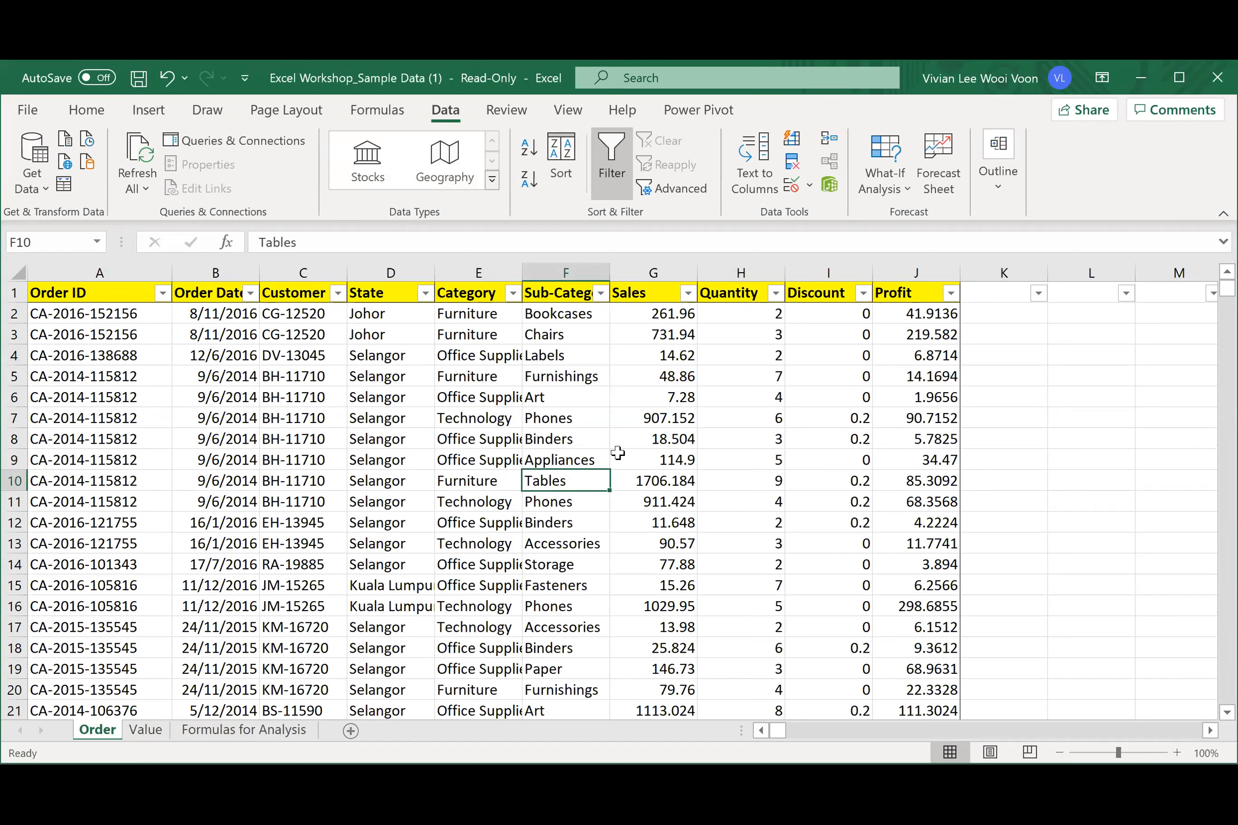
{"action": "left_click", "coordinate": [925, 421]}
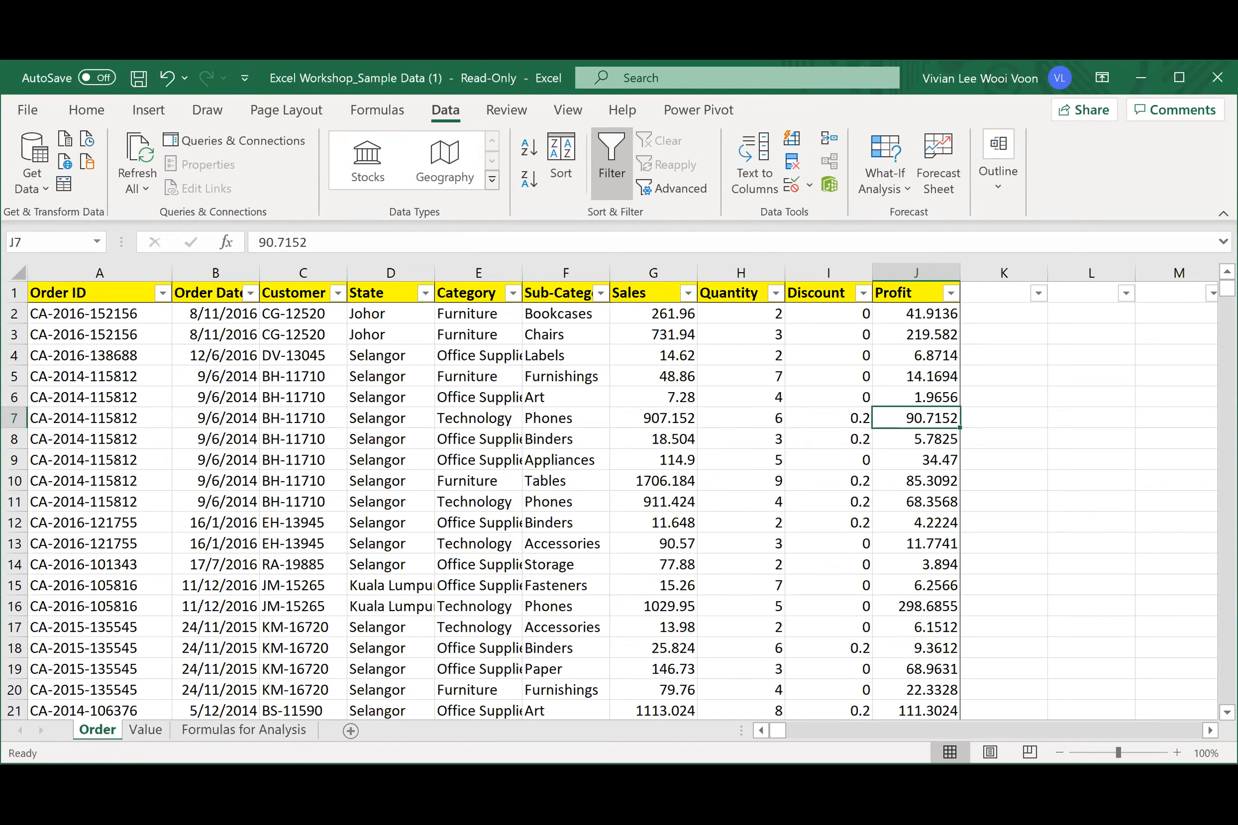
{"action": "left_click", "coordinate": [478, 439]}
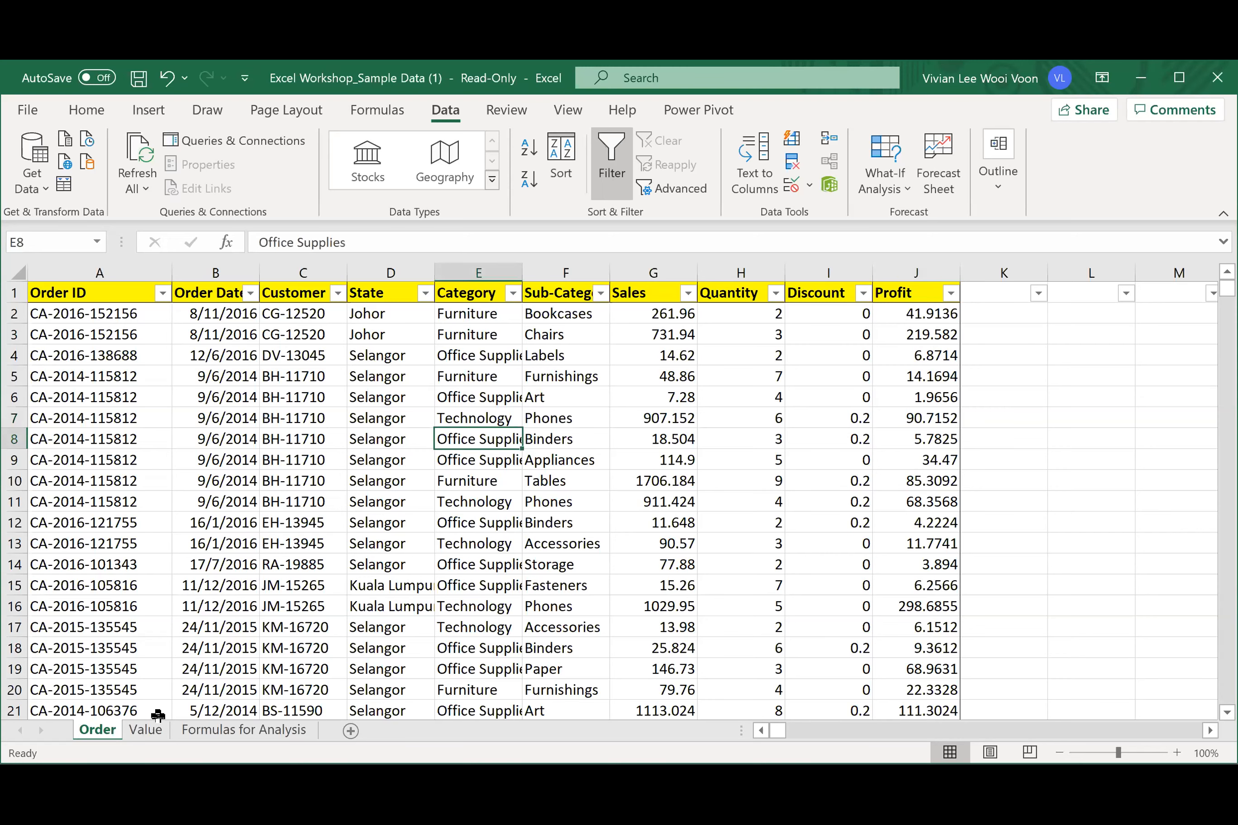
- Hide the Value worksheet and return to the Order sheet
{"action": "left_click", "coordinate": [145, 729]}
{"action": "right_click", "coordinate": [158, 739]}
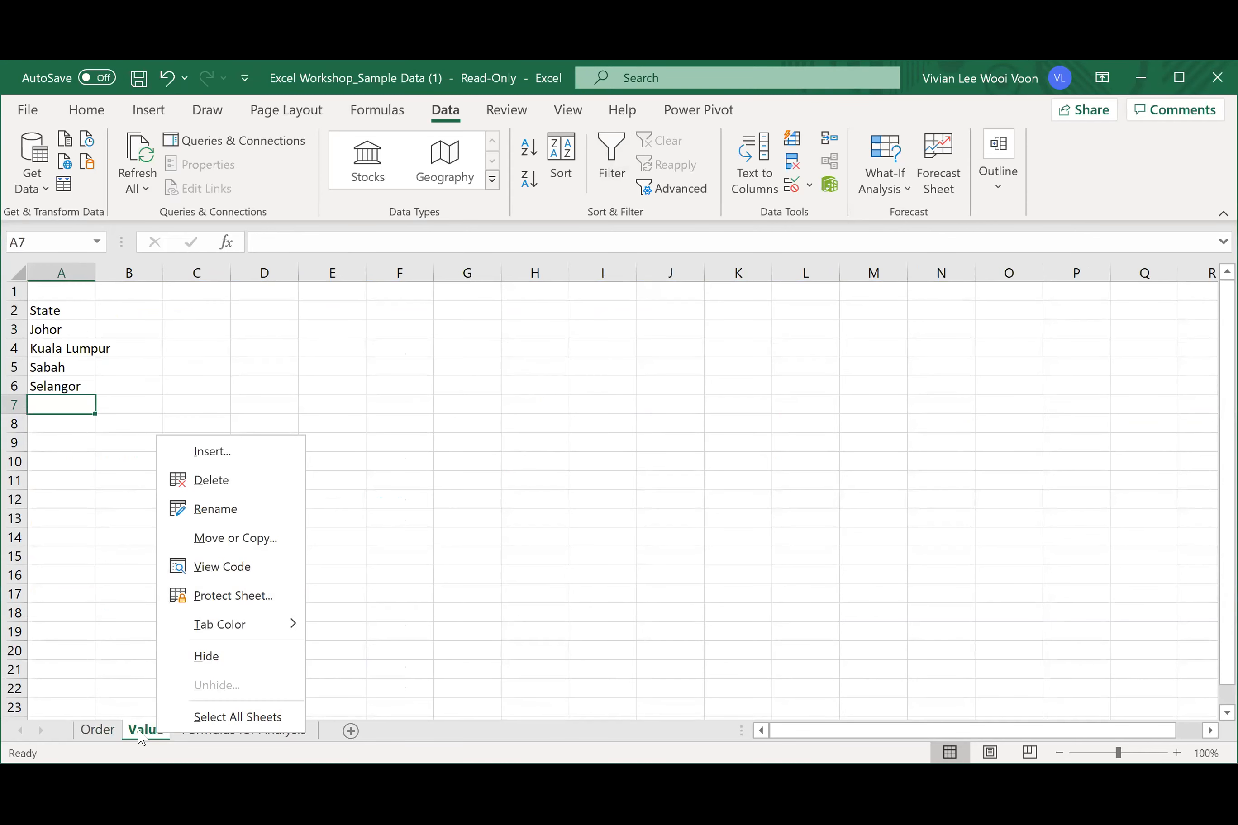
{"action": "left_click", "coordinate": [205, 658]}
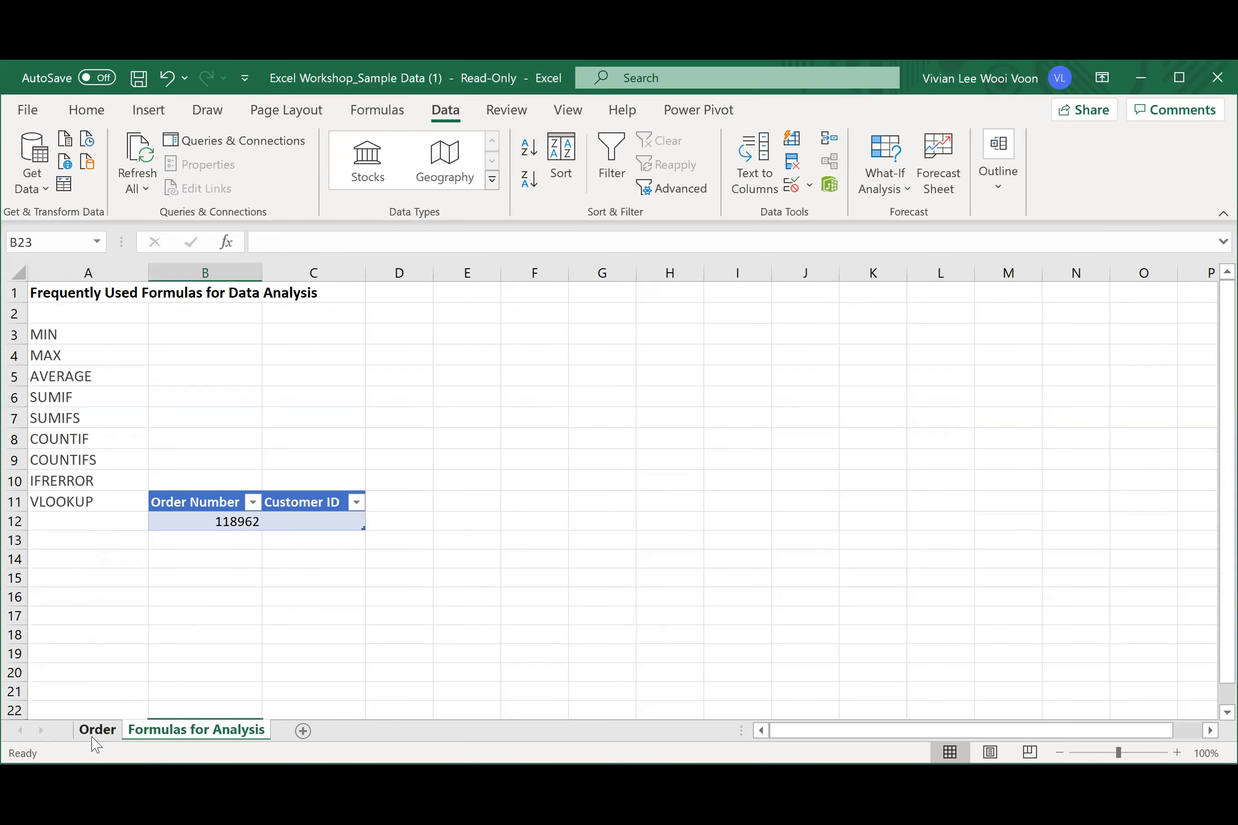
{"action": "left_click", "coordinate": [104, 730]}
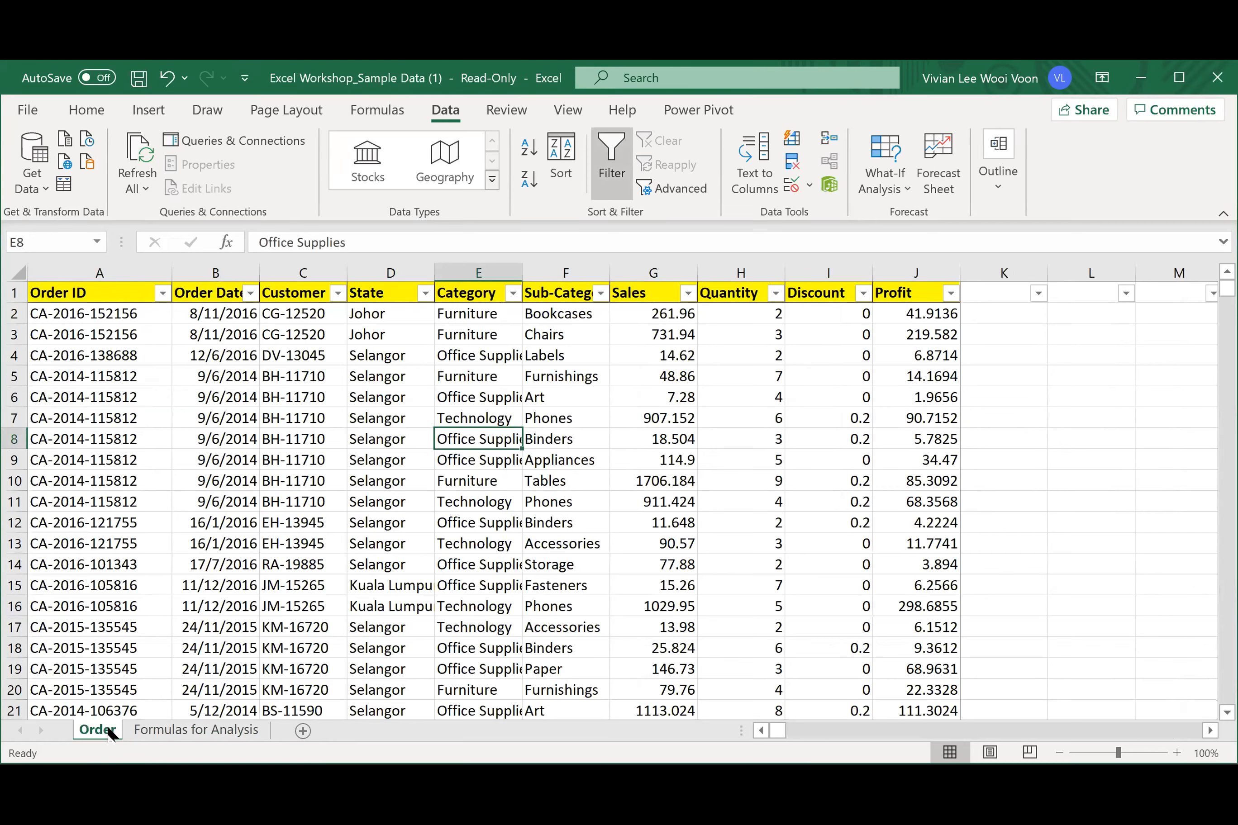
{"action": "left_click", "coordinate": [403, 571]}
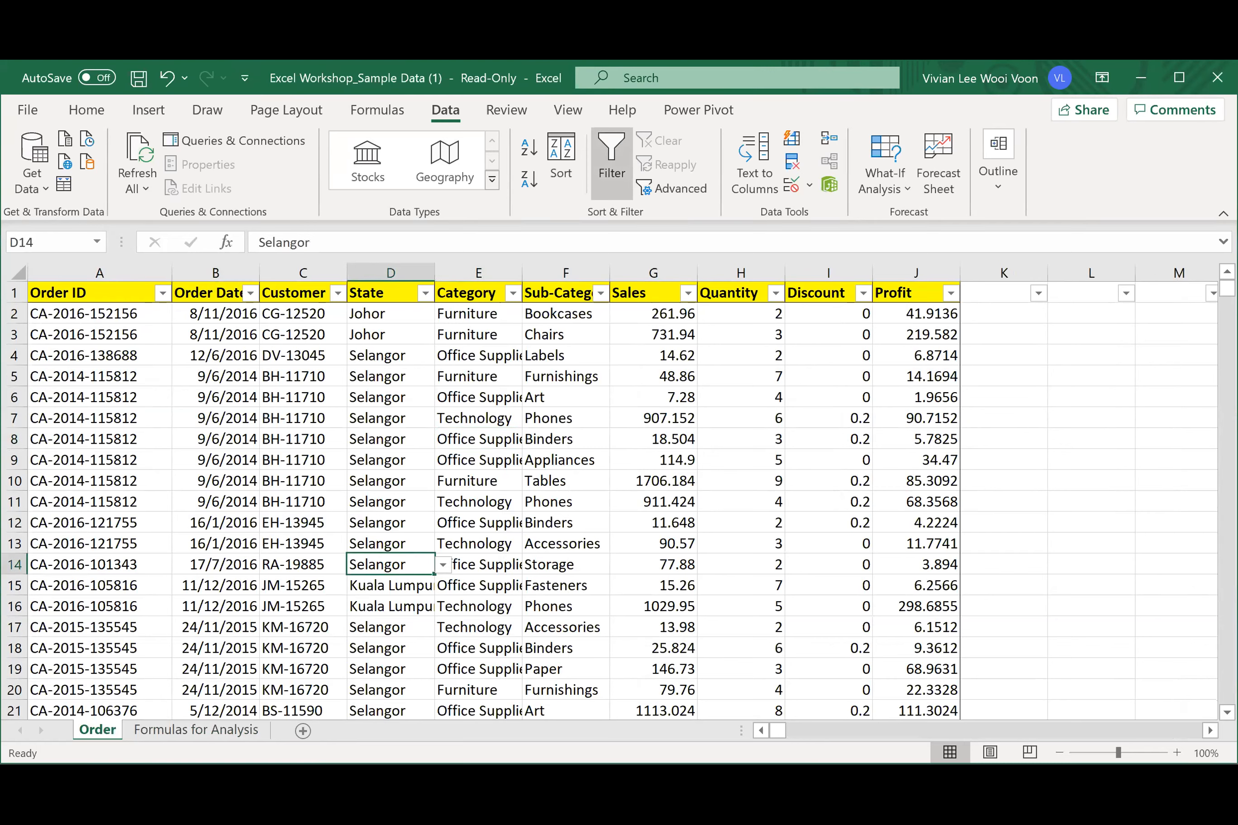
{"action": "left_click", "coordinate": [787, 452]}
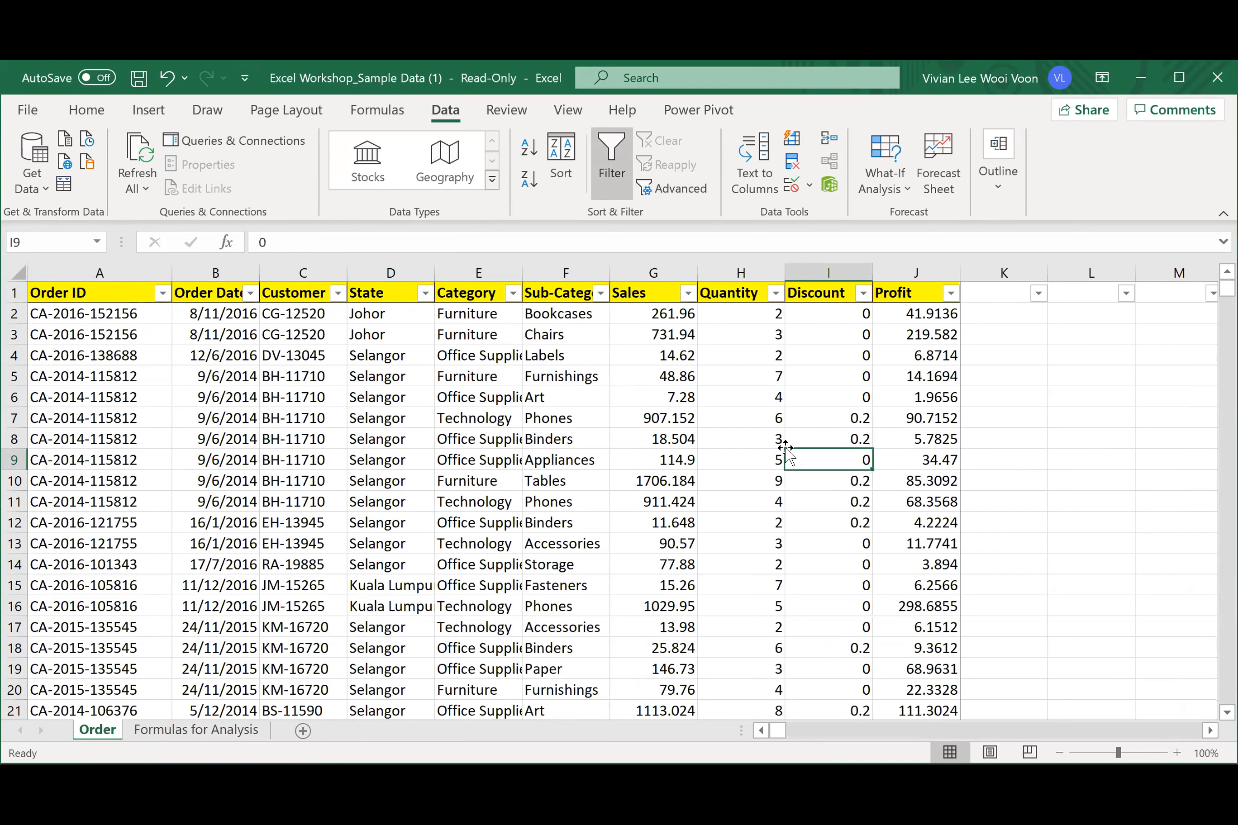
{"action": "left_click", "coordinate": [831, 296]}
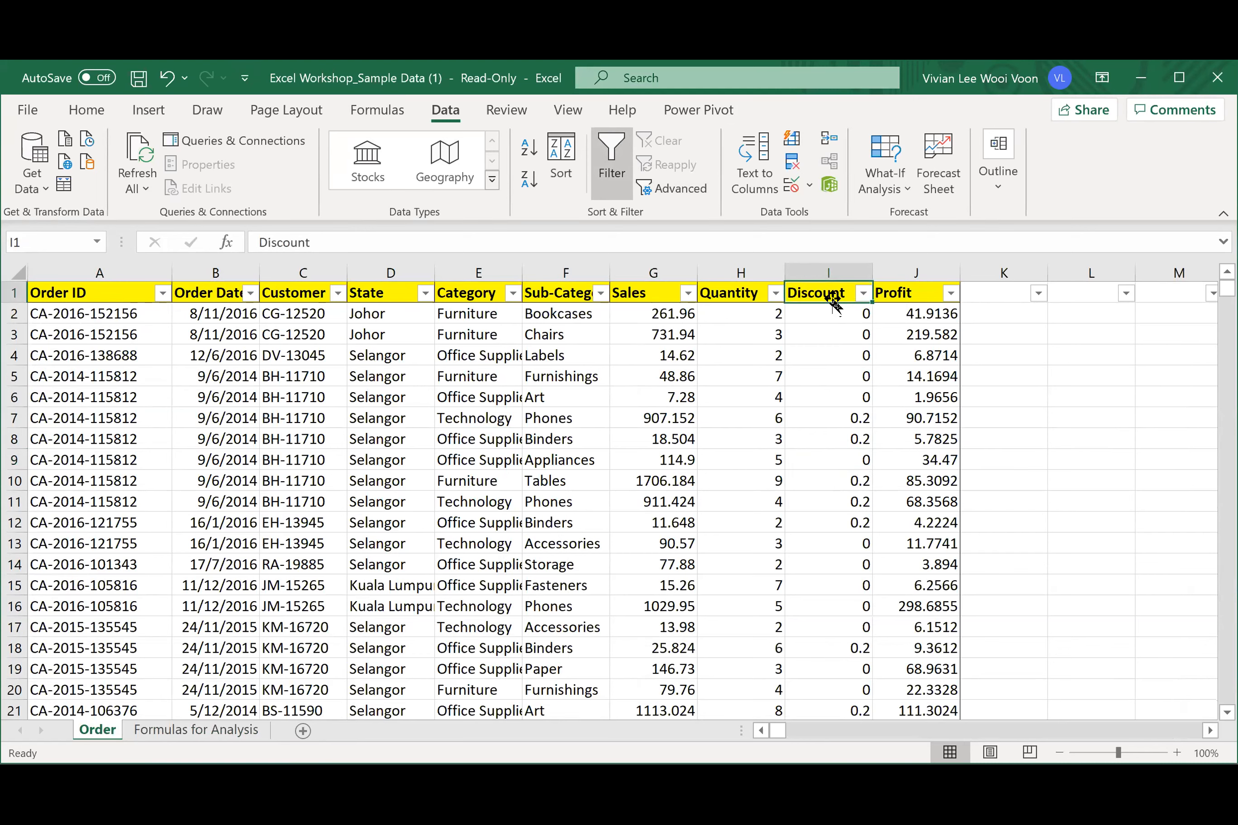
{"action": "left_click", "coordinate": [796, 454]}
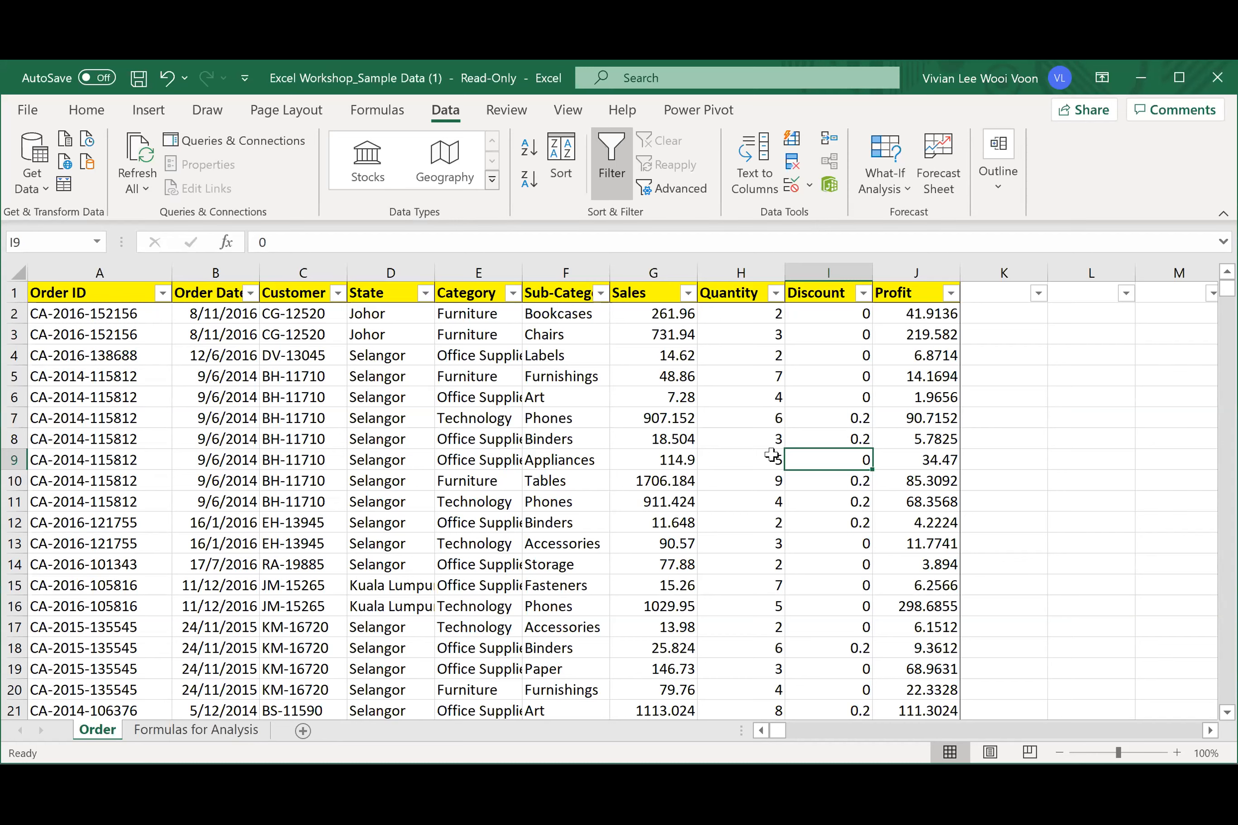
{"action": "left_click", "coordinate": [747, 454]}
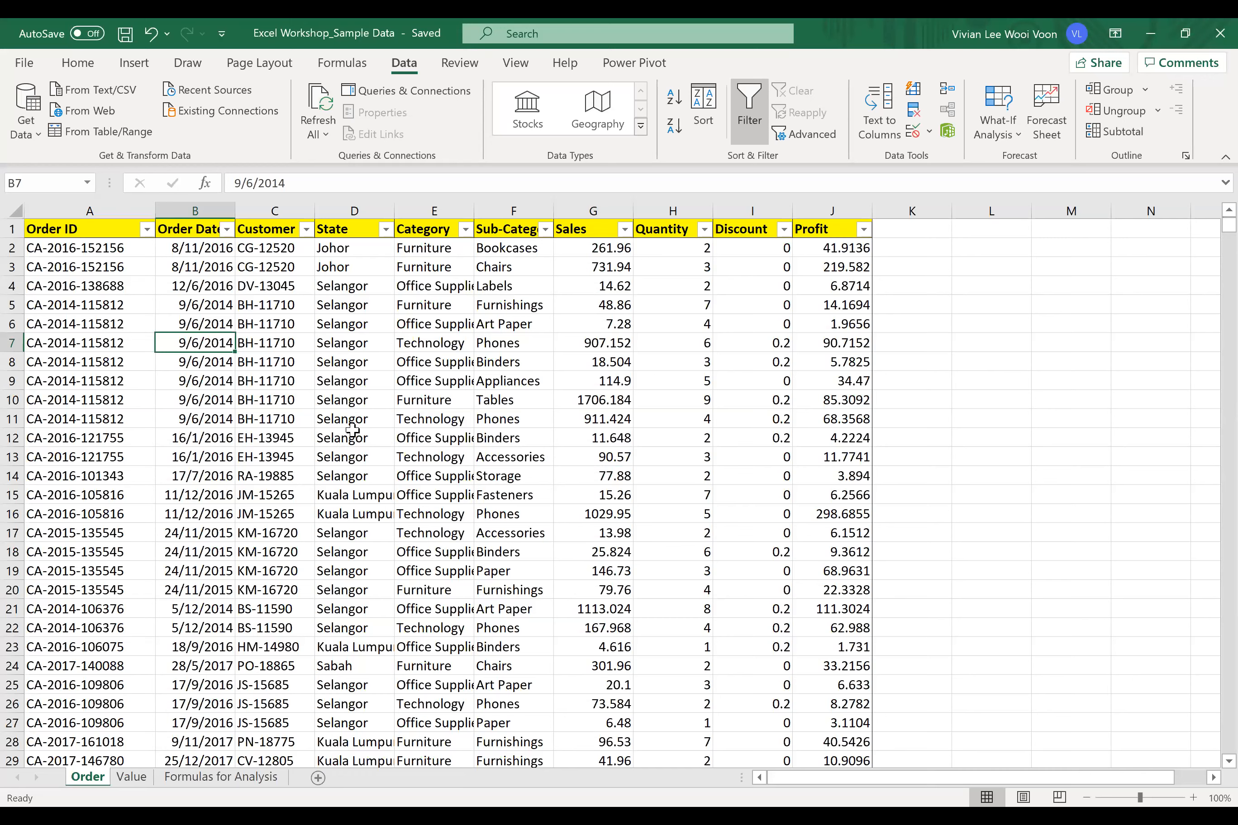
{"action": "left_click", "coordinate": [282, 419]}
{"action": "left_click", "coordinate": [181, 328]}
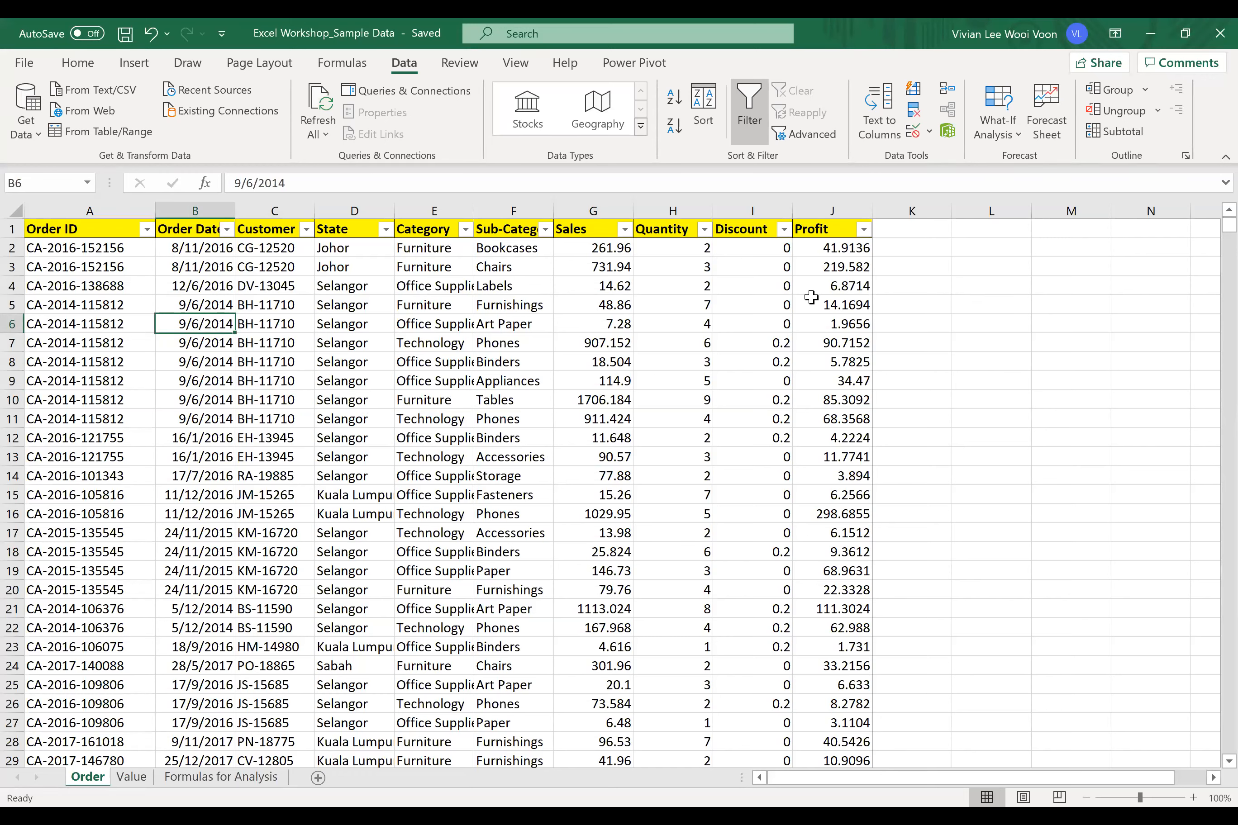
{"action": "left_click", "coordinate": [834, 489]}
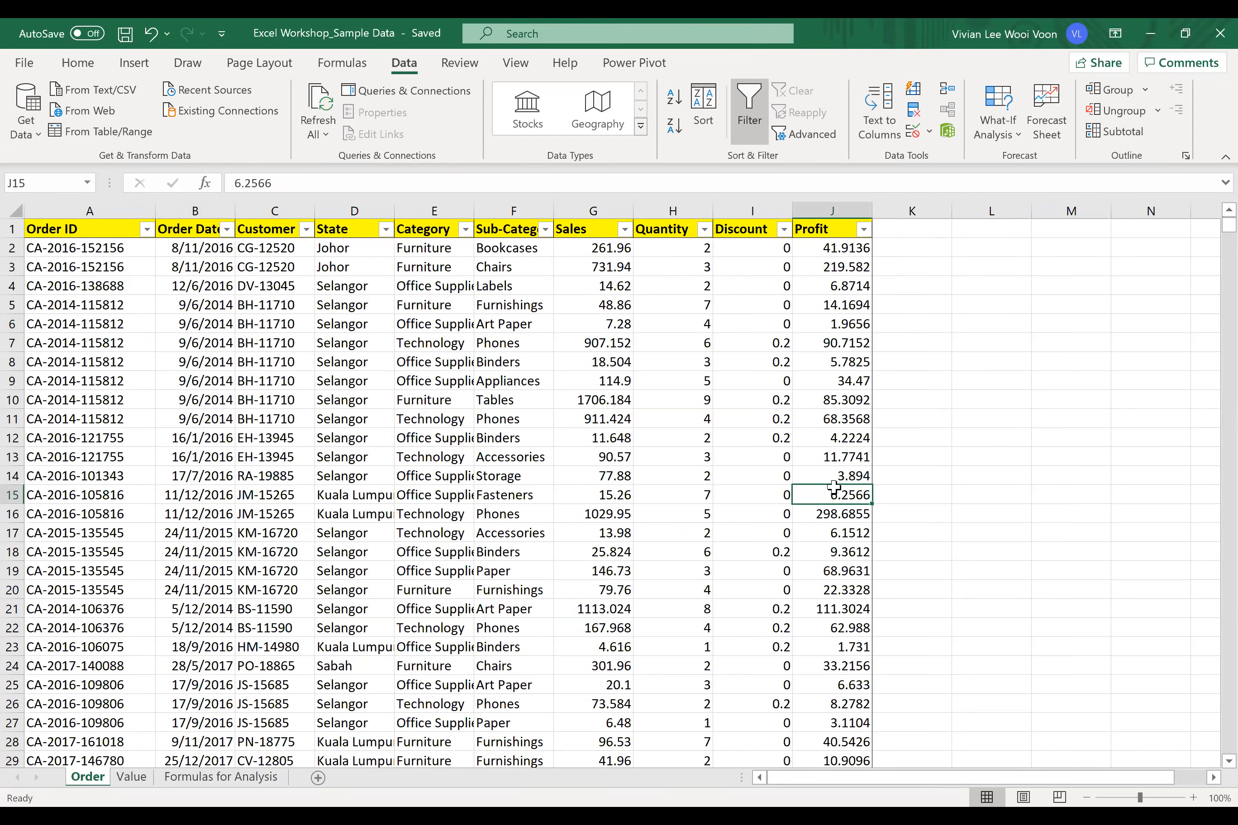
{"action": "left_click", "coordinate": [115, 249]}
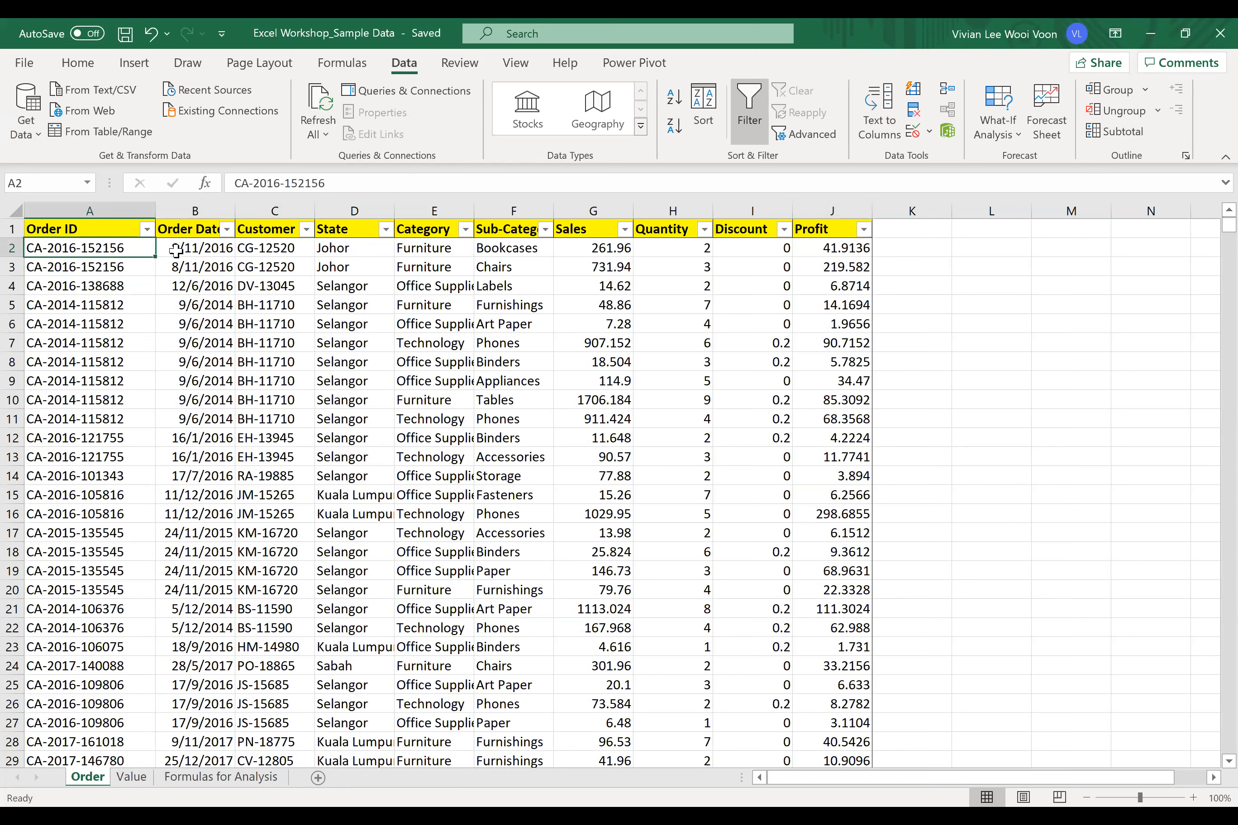
{"action": "left_click", "coordinate": [179, 250]}
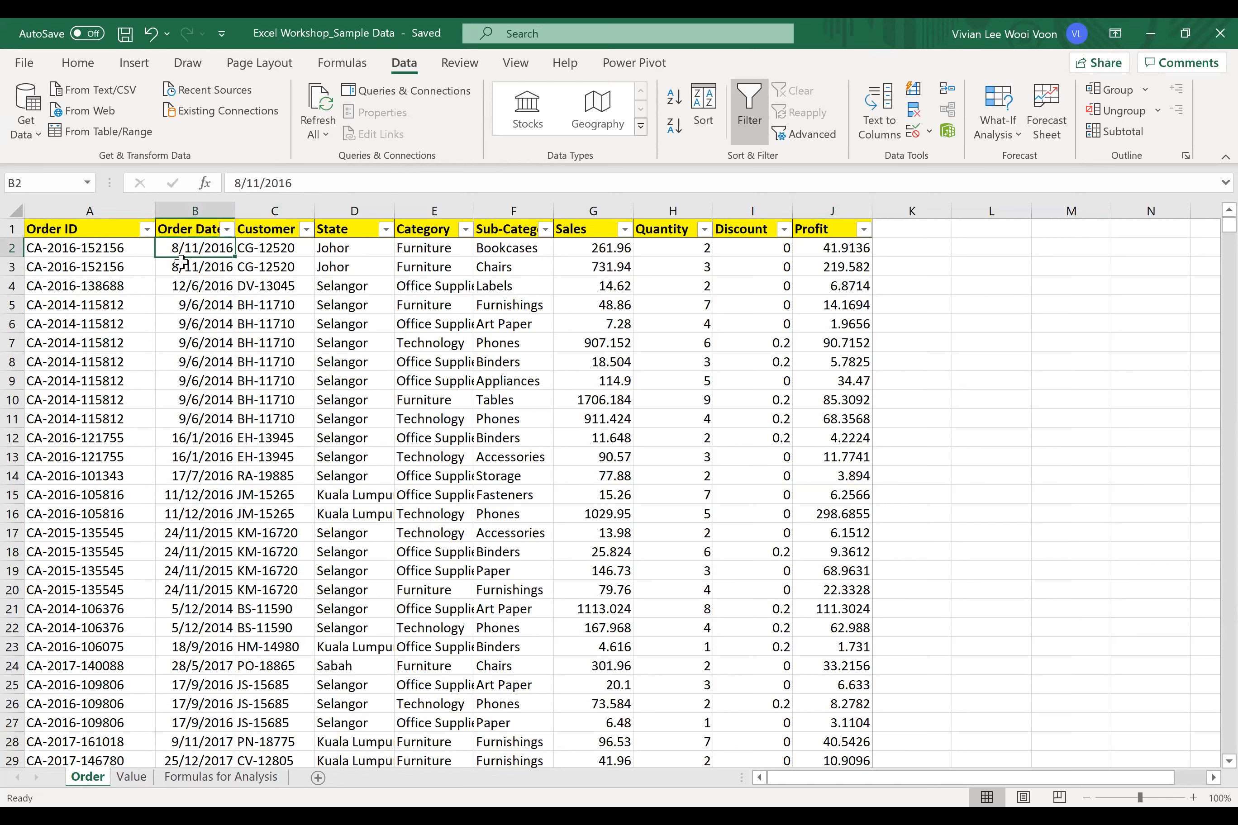
- Copy the header and first two order rows (A1:J3) to cell A2 of a new worksheet and fit column B's width to its dates
{"action": "left_click_drag", "start_coordinate": [85, 226], "coordinate": [195, 247]}
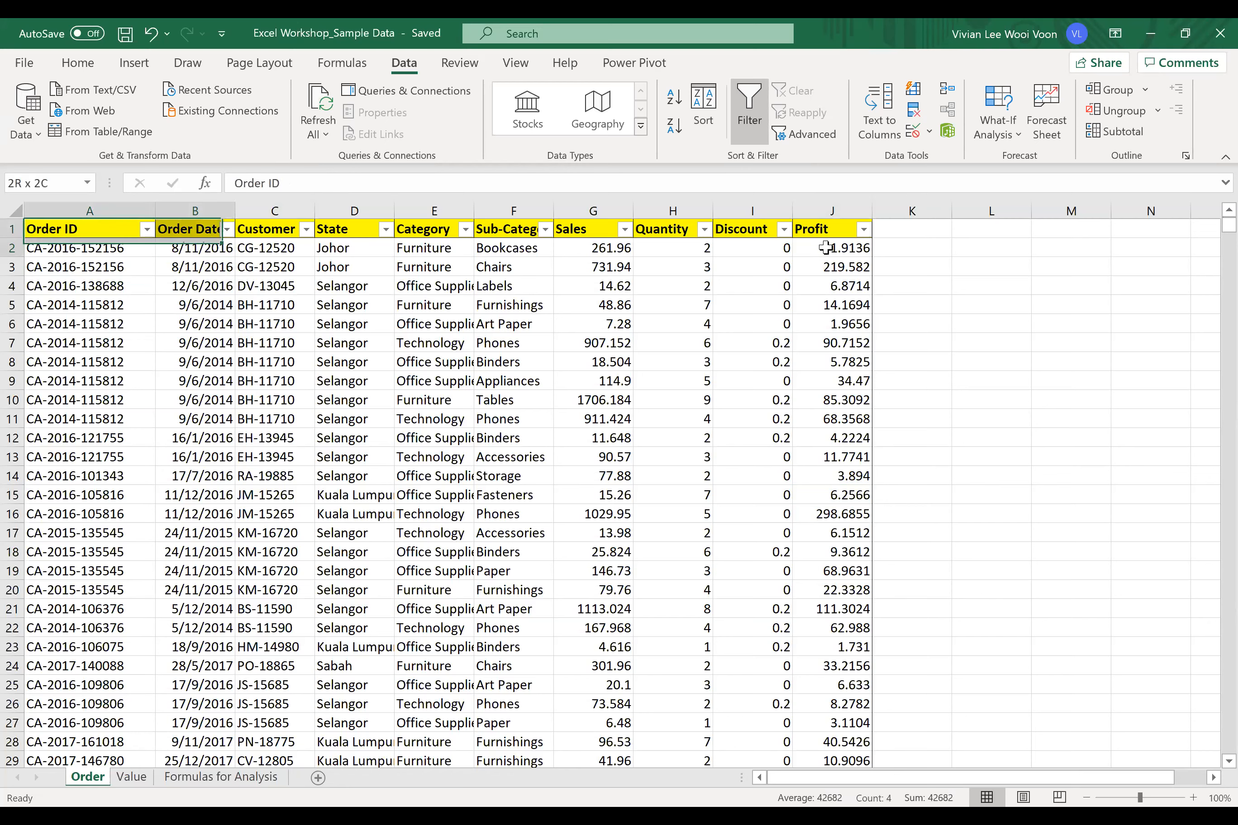
{"action": "left_click", "coordinate": [838, 269], "text": "shift"}
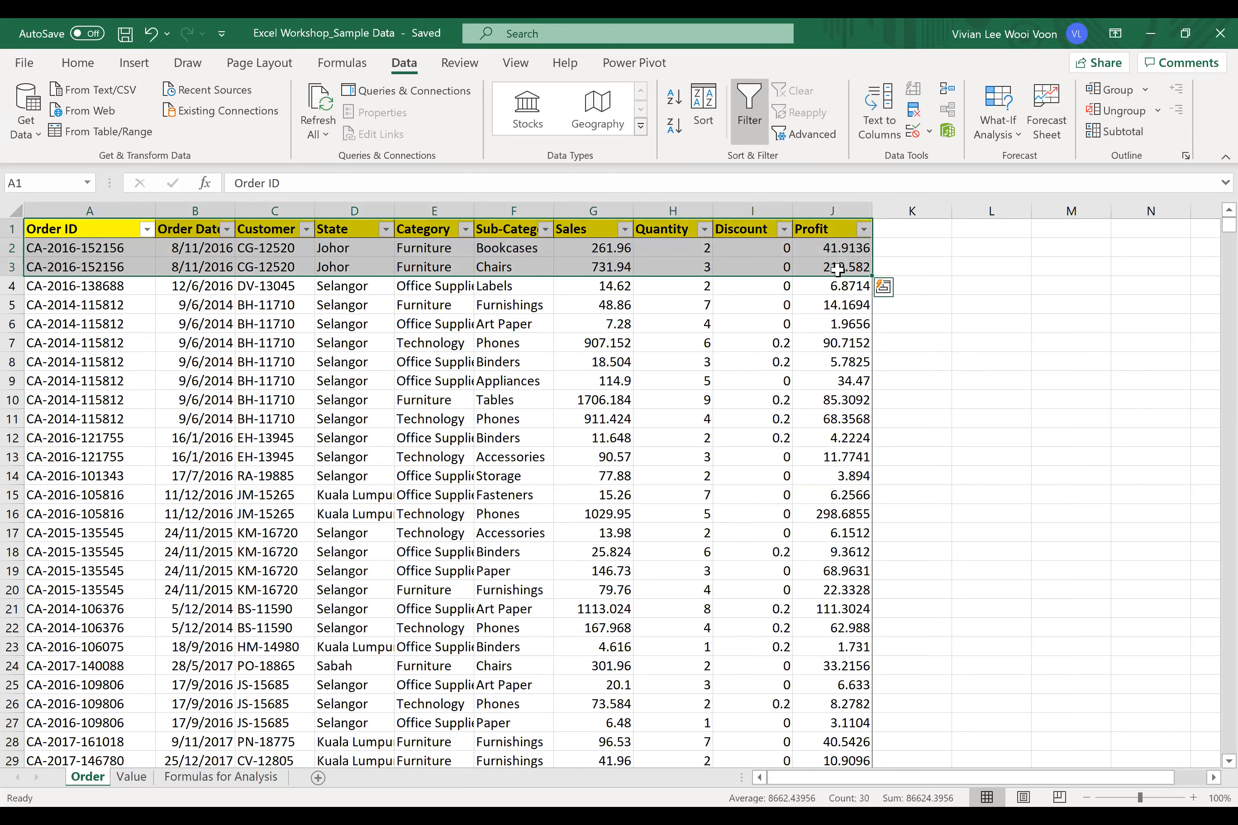
{"action": "key", "text": "ctrl+c"}
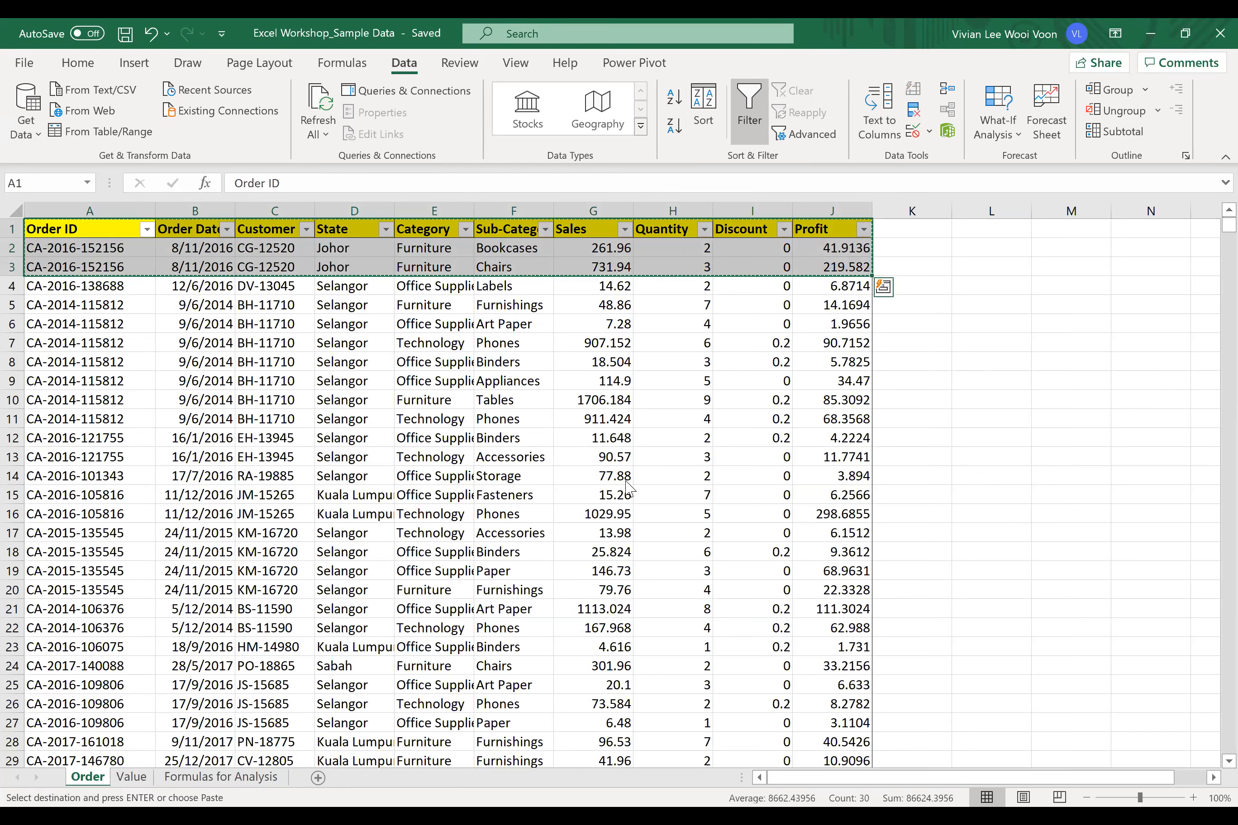
{"action": "key", "text": "Return"}
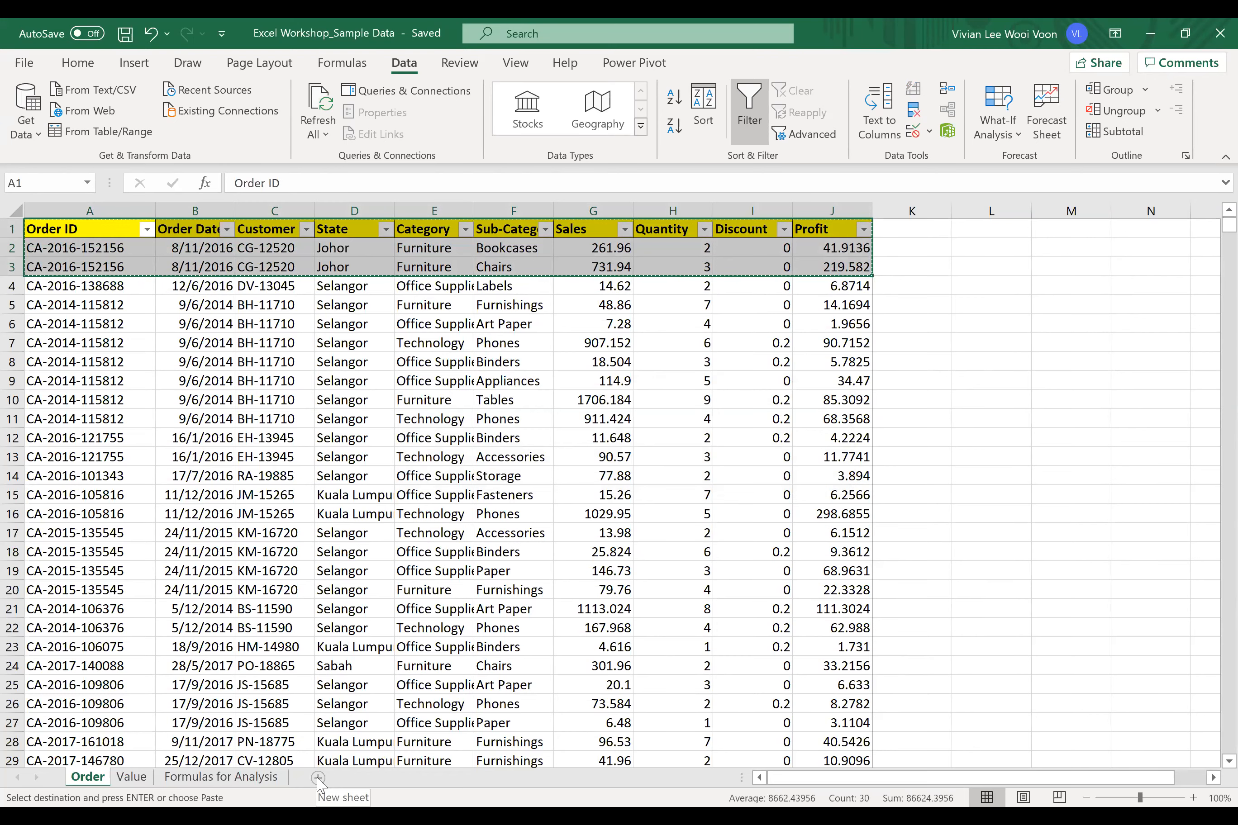
{"action": "left_click", "coordinate": [318, 777]}
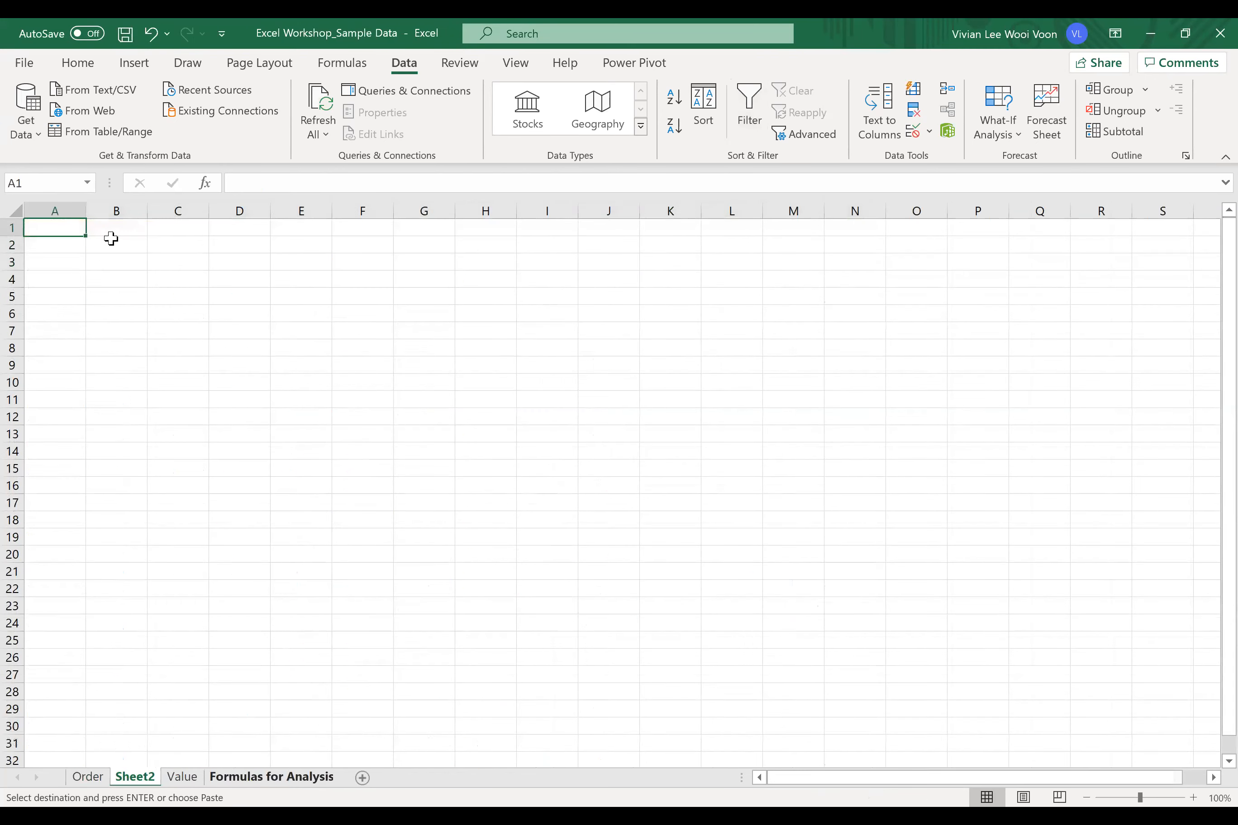
{"action": "left_click", "coordinate": [66, 244]}
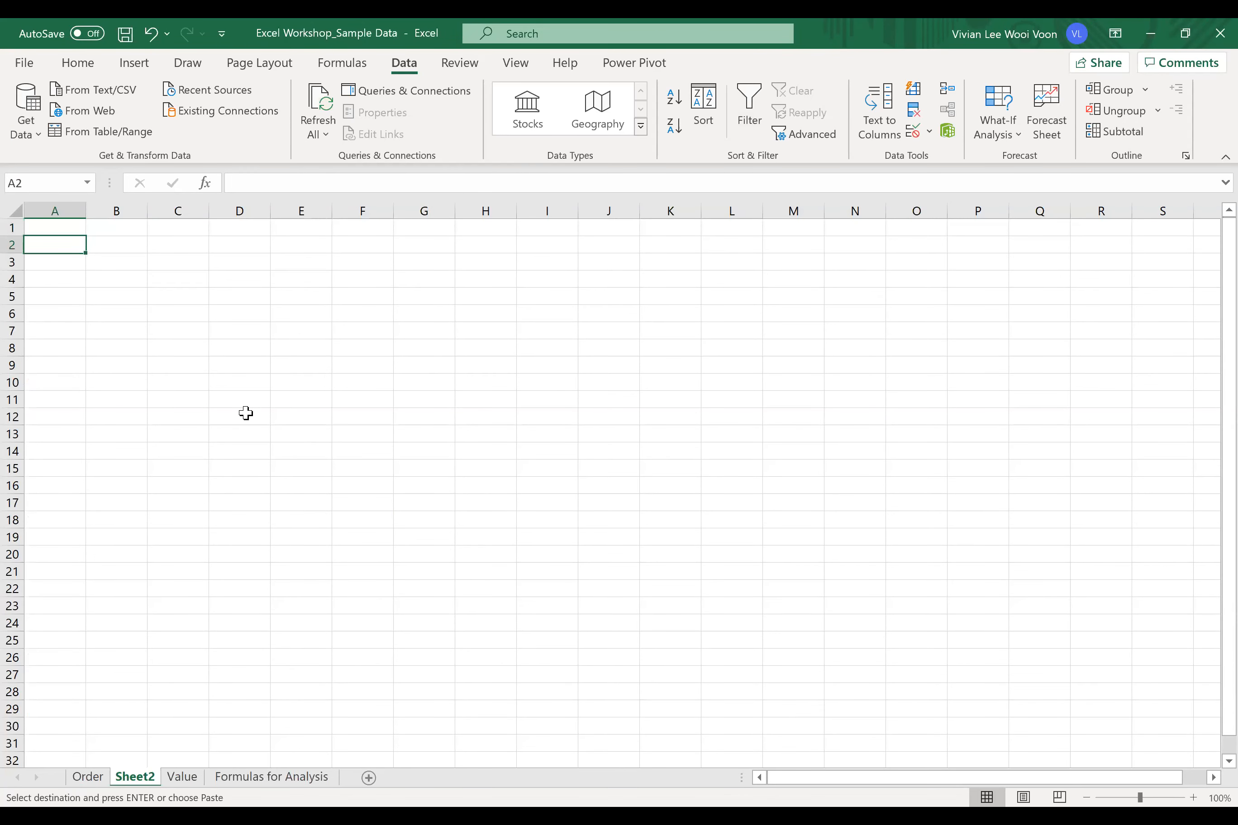
{"action": "key", "text": "ctrl+v"}
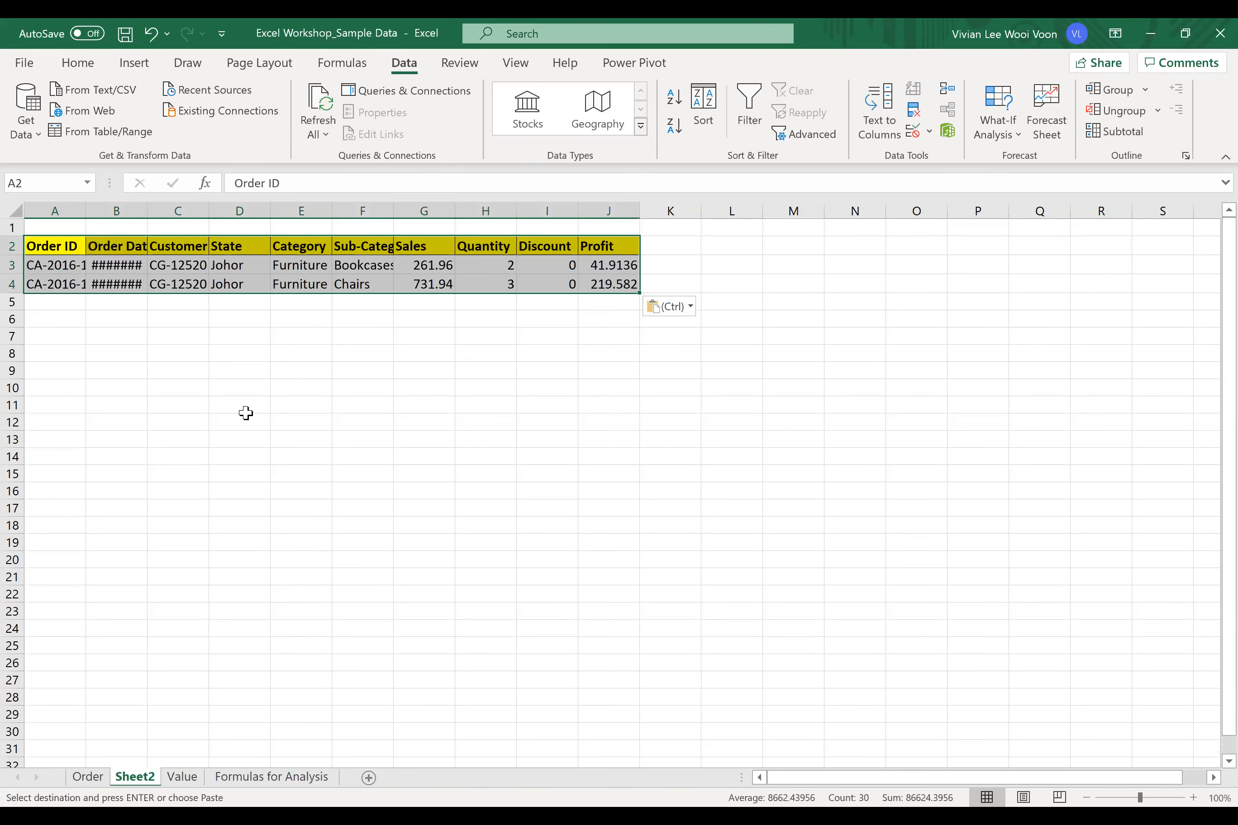
{"action": "double_click", "coordinate": [139, 210]}
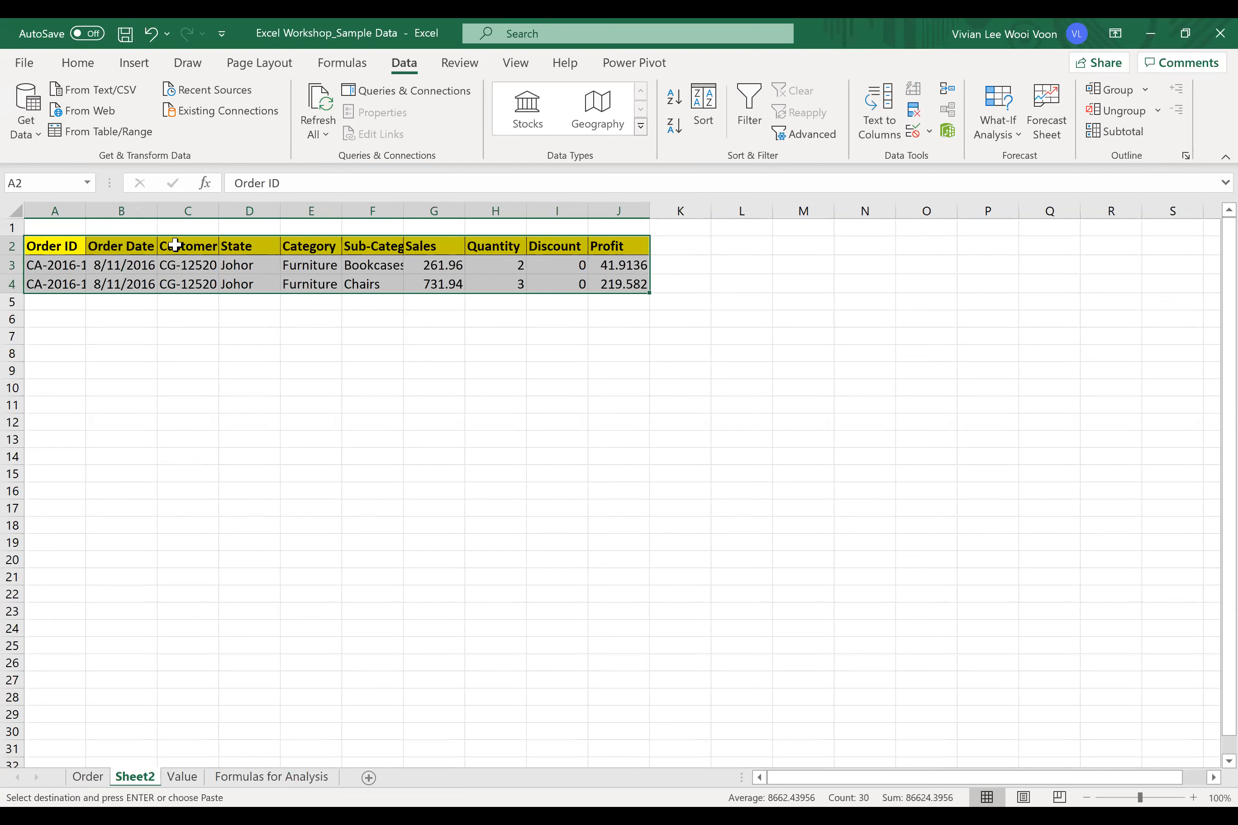
{"action": "left_click", "coordinate": [175, 245]}
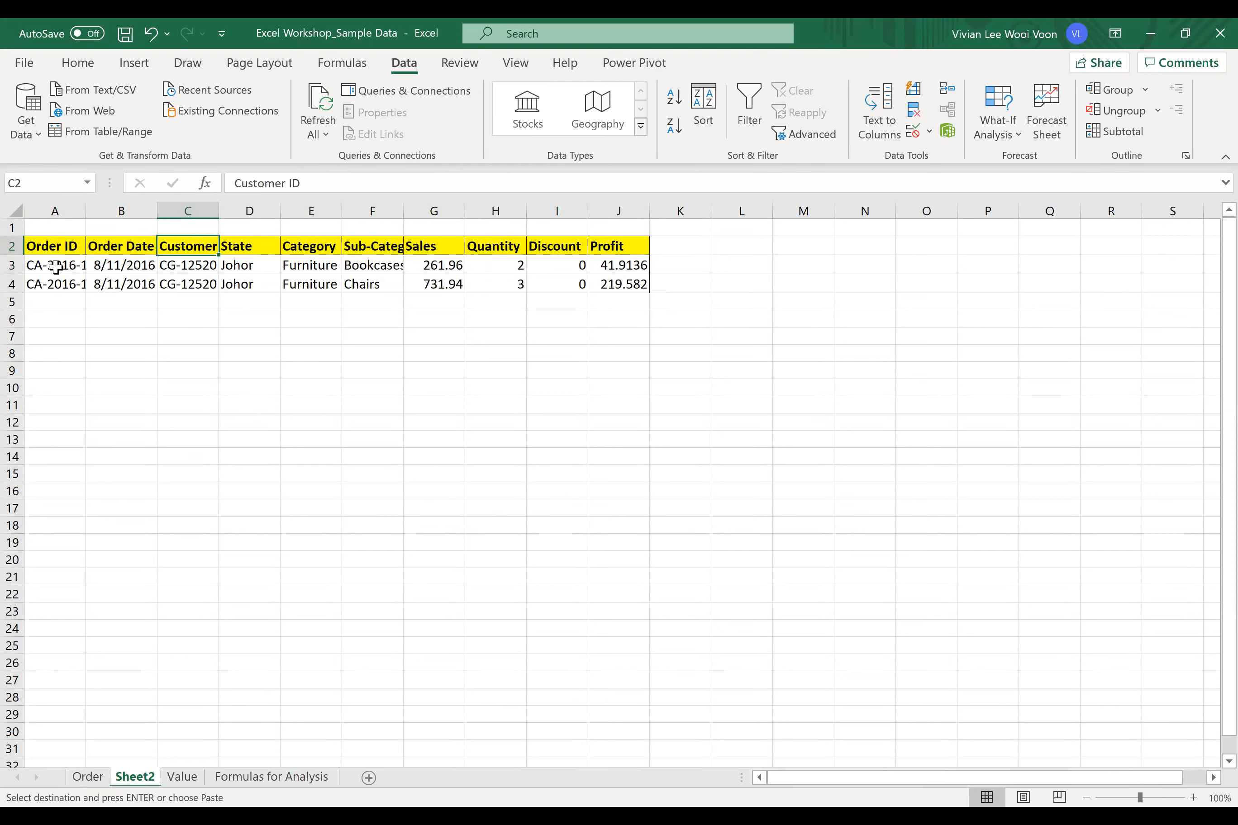
- Copy the table in A2:J4 of Sheet2 and paste it transposed starting at cell A7
{"action": "left_click_drag", "start_coordinate": [72, 246], "coordinate": [626, 278]}
{"action": "key", "text": "ctrl+c"}
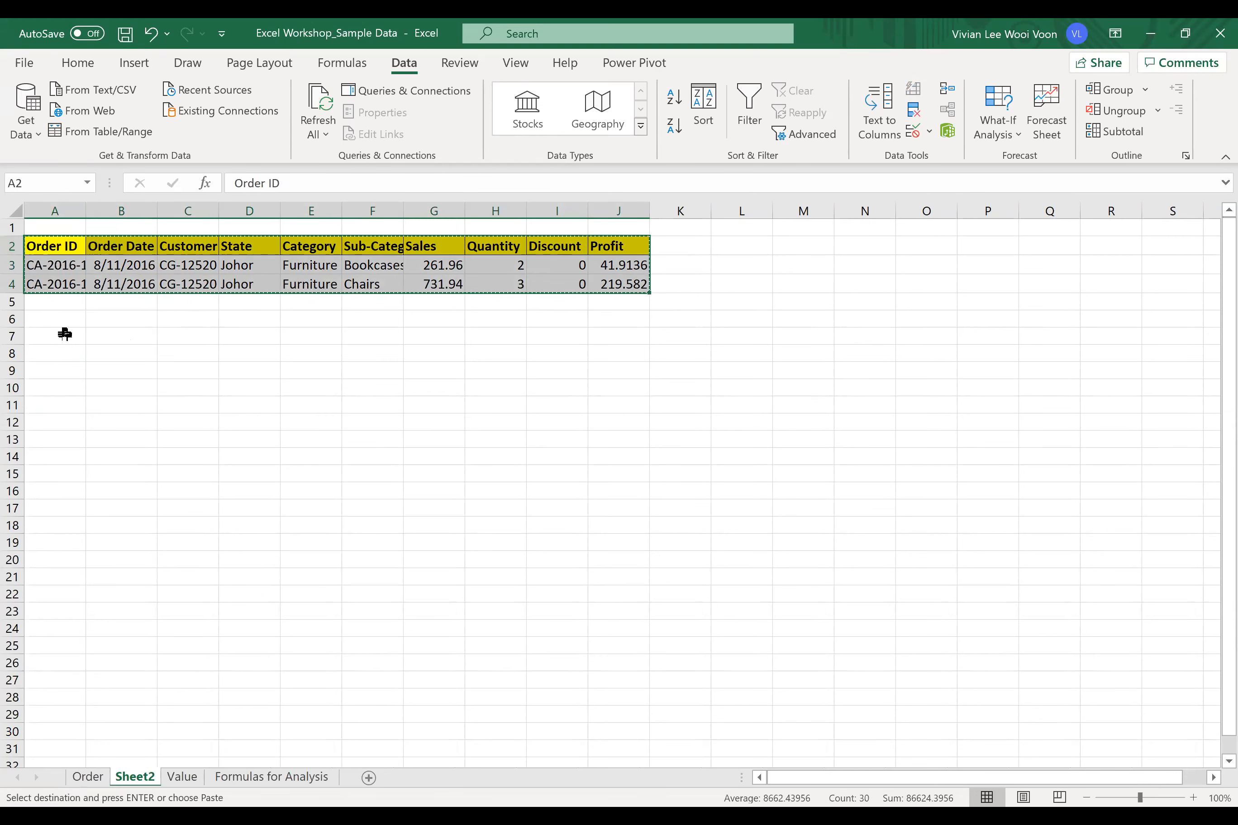
{"action": "left_click", "coordinate": [59, 339]}
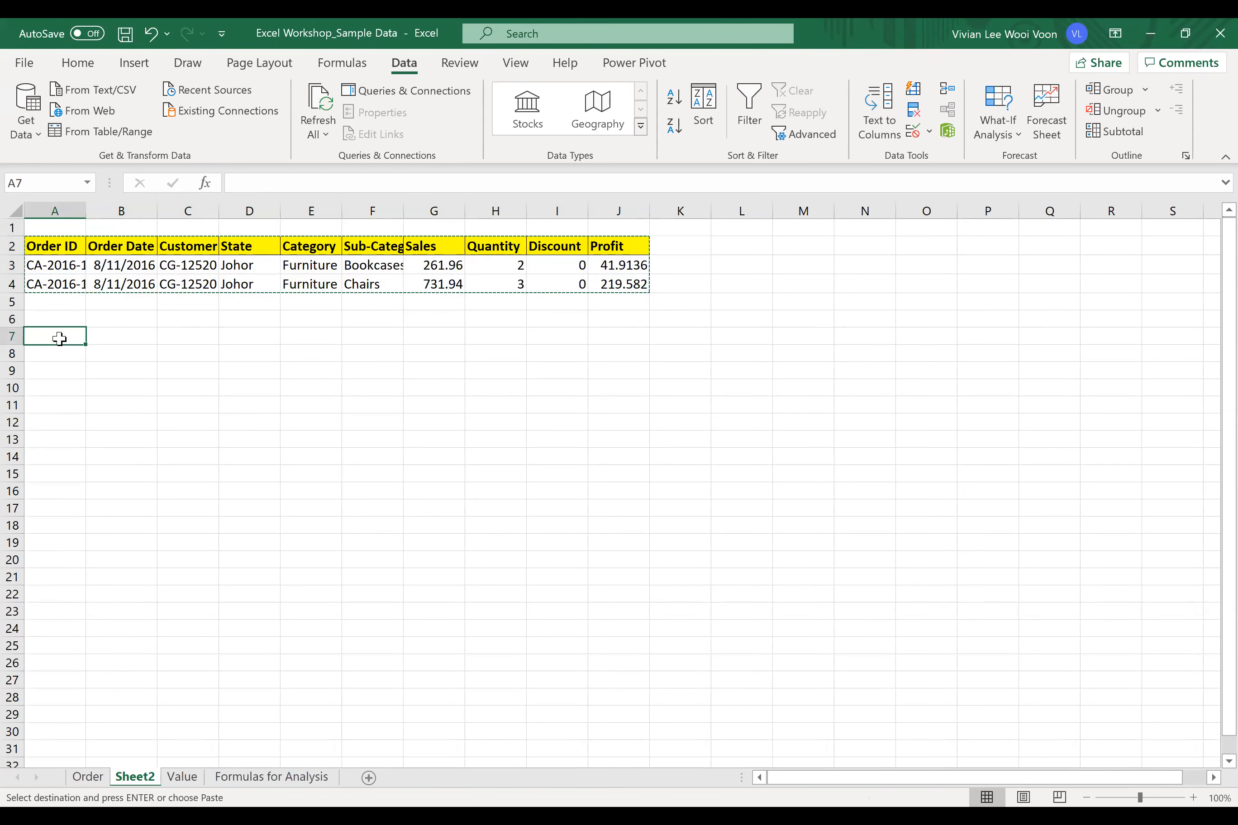
{"action": "right_click", "coordinate": [61, 341]}
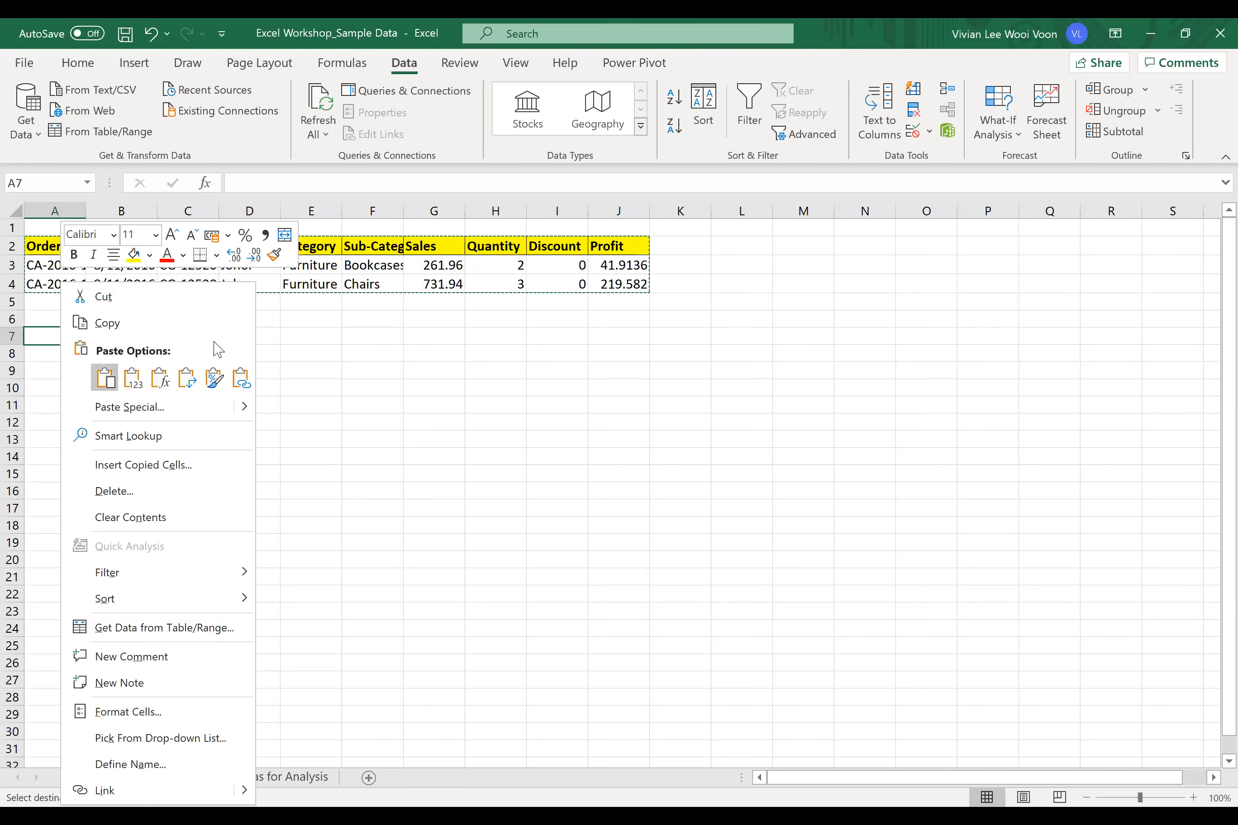
{"action": "key", "text": "t"}
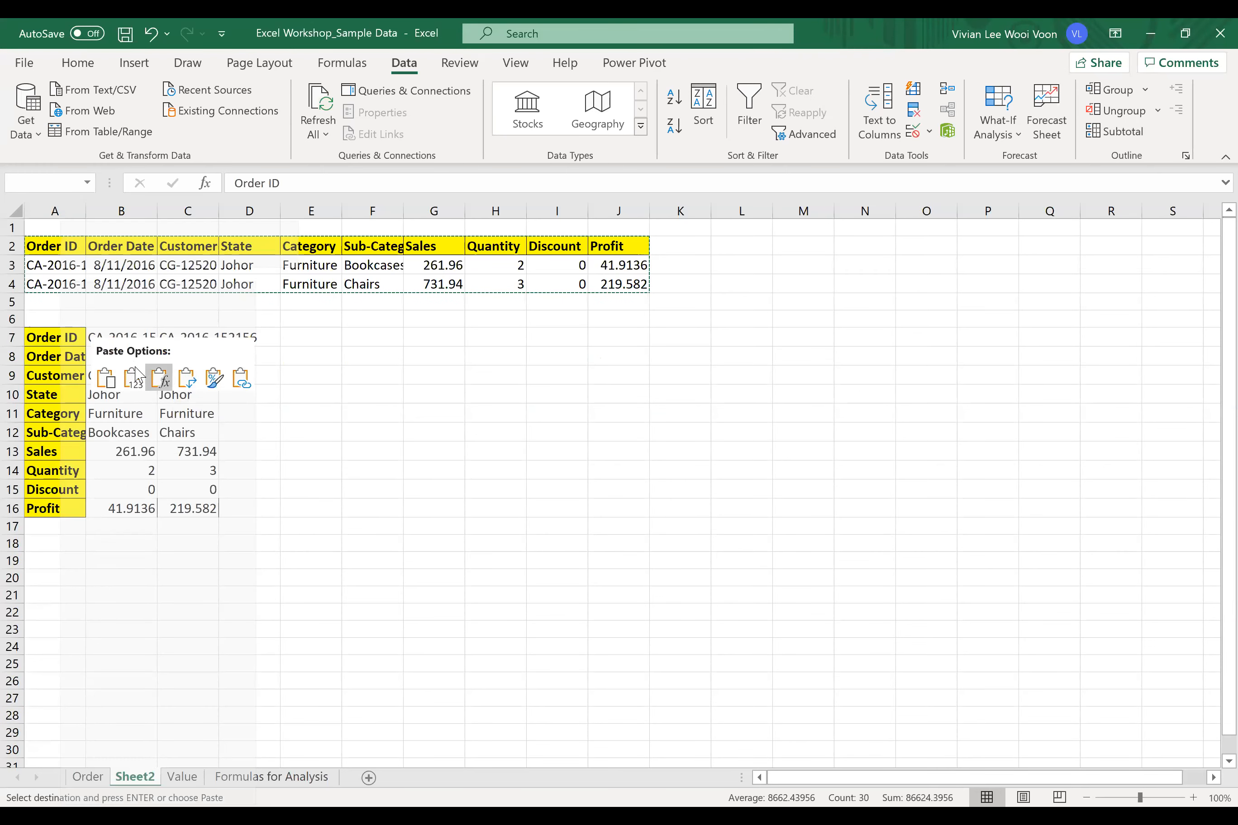
{"action": "left_click", "coordinate": [181, 383]}
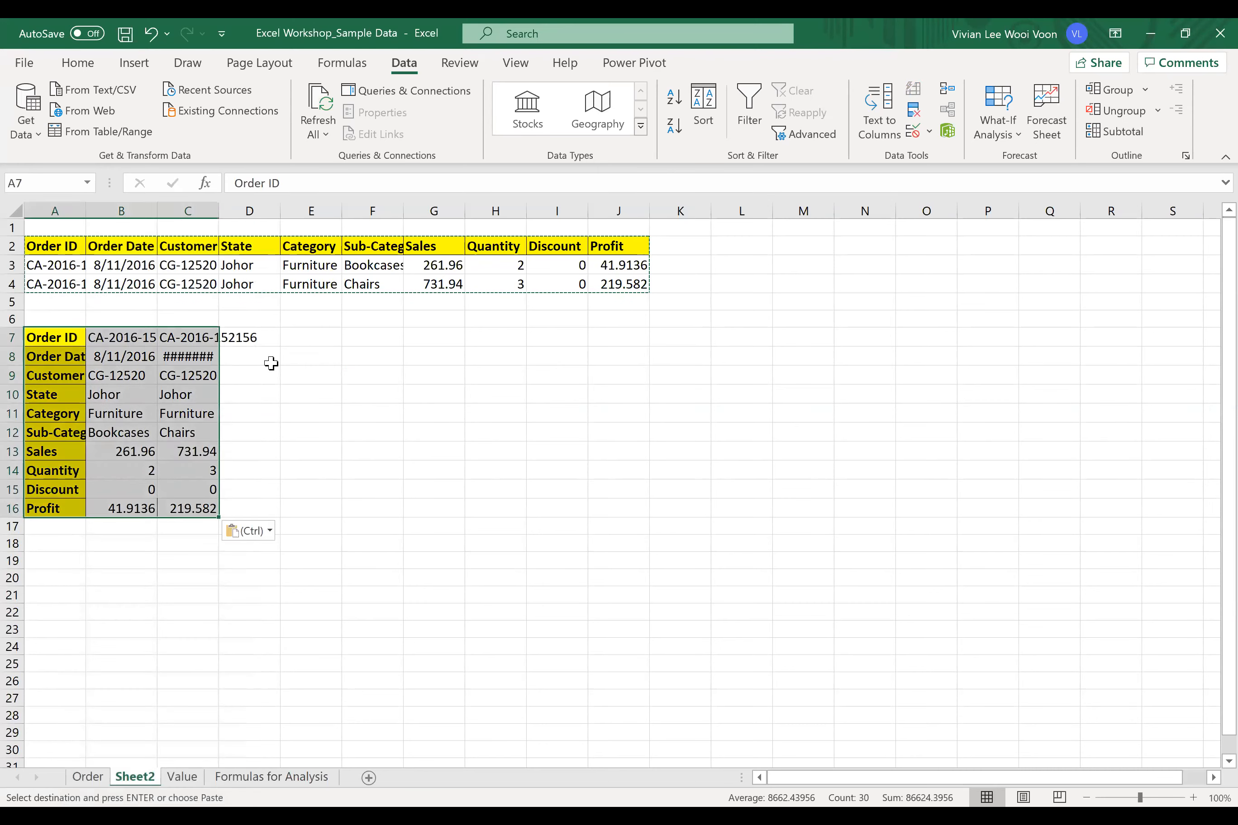
- Fit the widths of columns B and C to their contents
{"action": "left_click", "coordinate": [269, 362]}
{"action": "double_click", "coordinate": [157, 211]}
{"action": "double_click", "coordinate": [250, 211]}
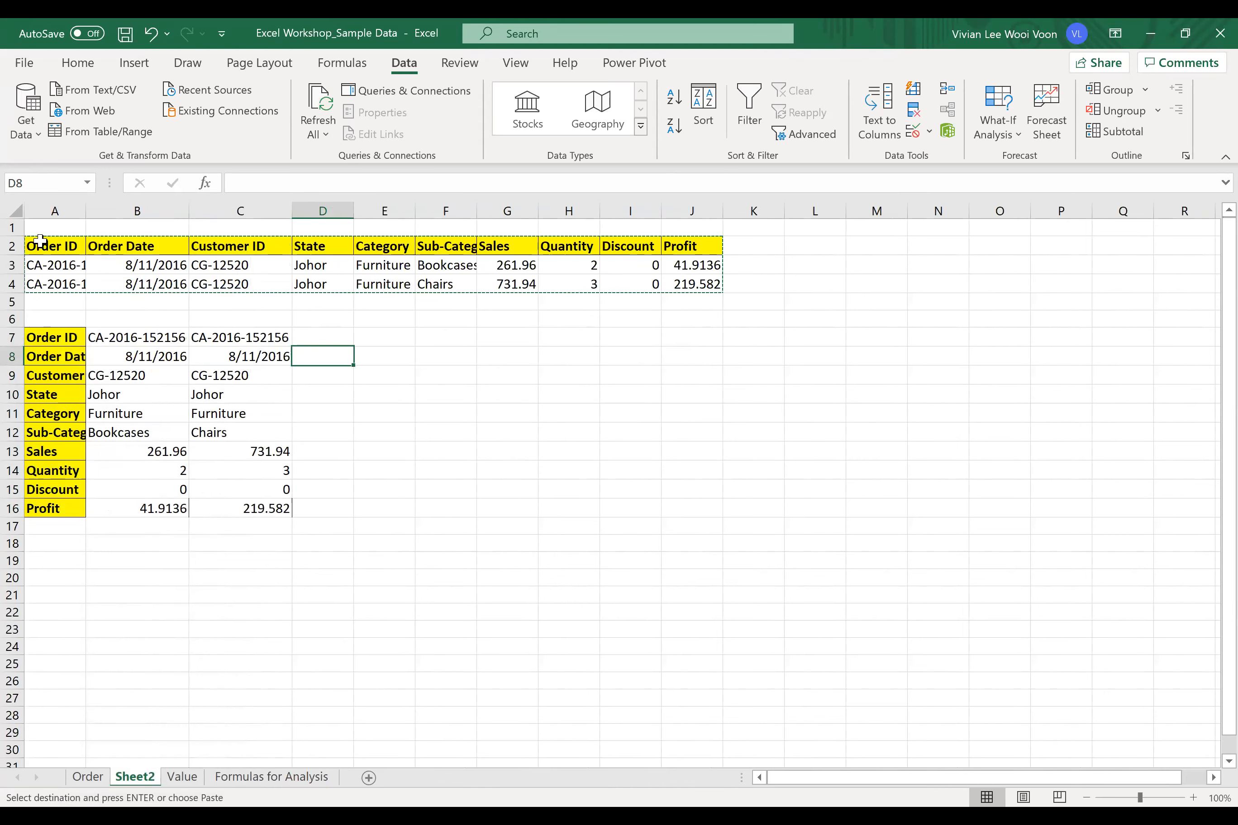
{"action": "left_click", "coordinate": [12, 246]}
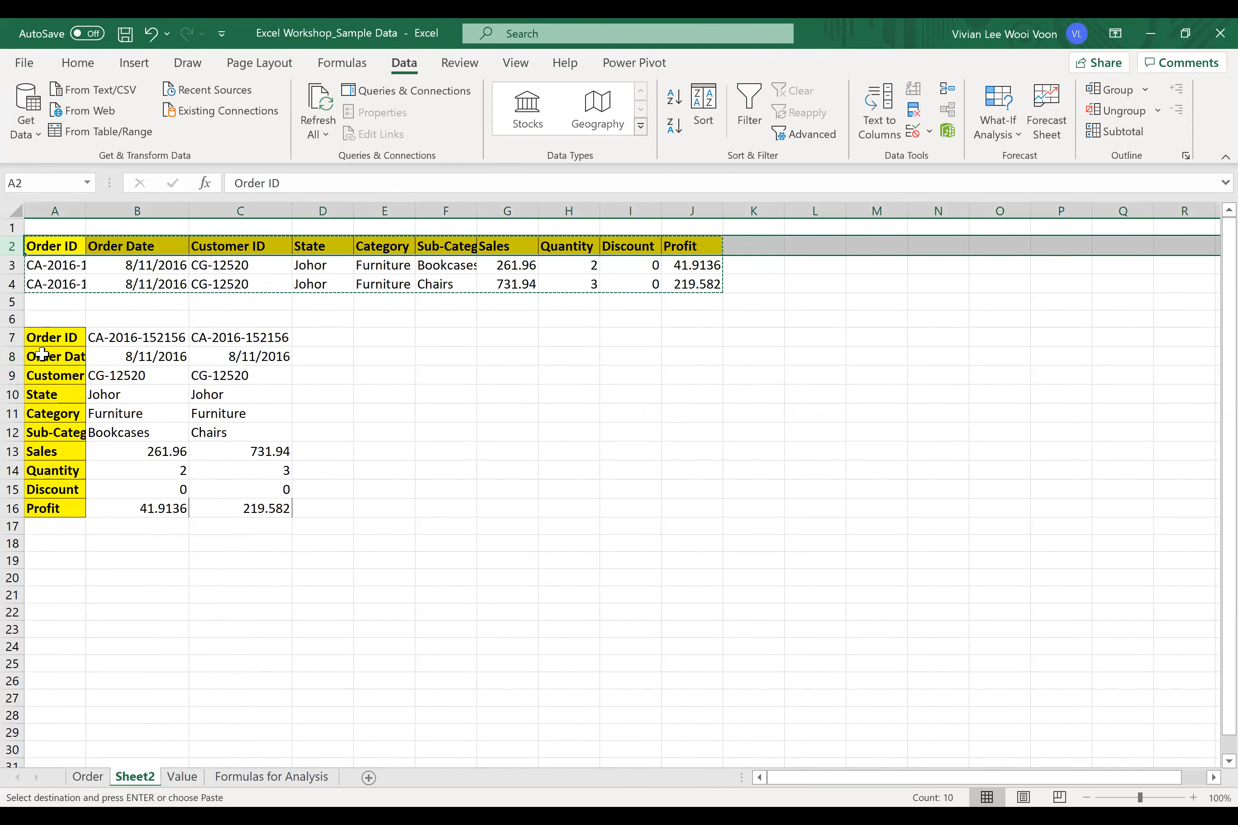
{"action": "left_click_drag", "start_coordinate": [59, 337], "coordinate": [60, 508]}
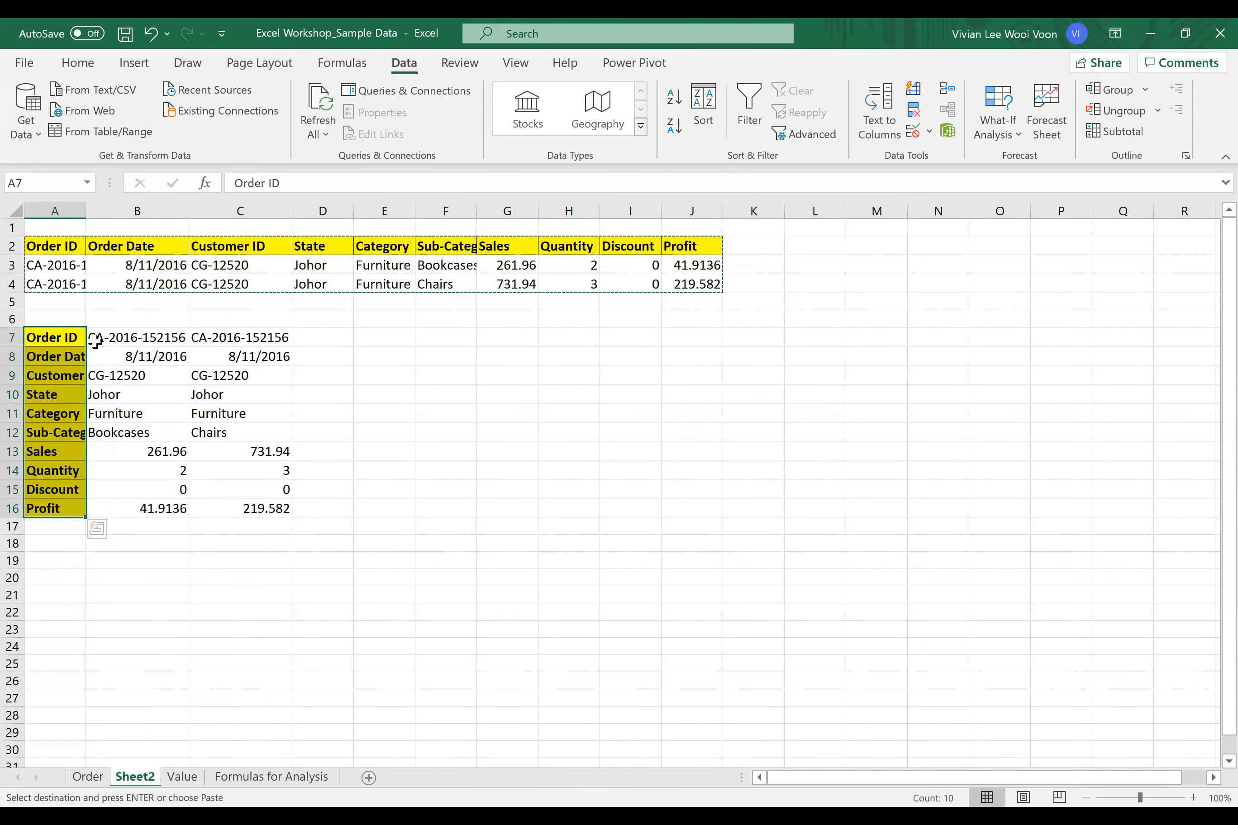
{"action": "left_click", "coordinate": [52, 340]}
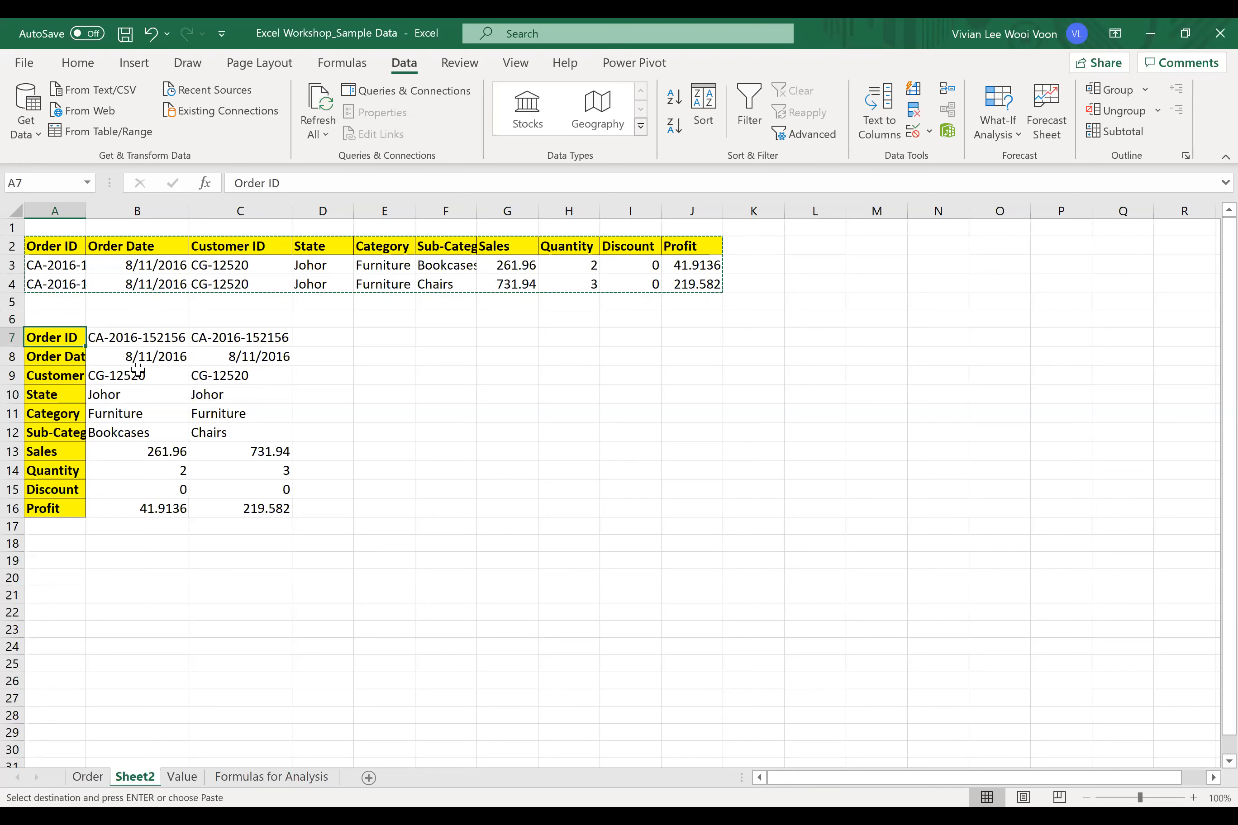
- Merge and center cells B7:C7 in the transposed Order ID row, keeping only the upper-left value
{"action": "left_click_drag", "start_coordinate": [135, 341], "coordinate": [208, 339]}
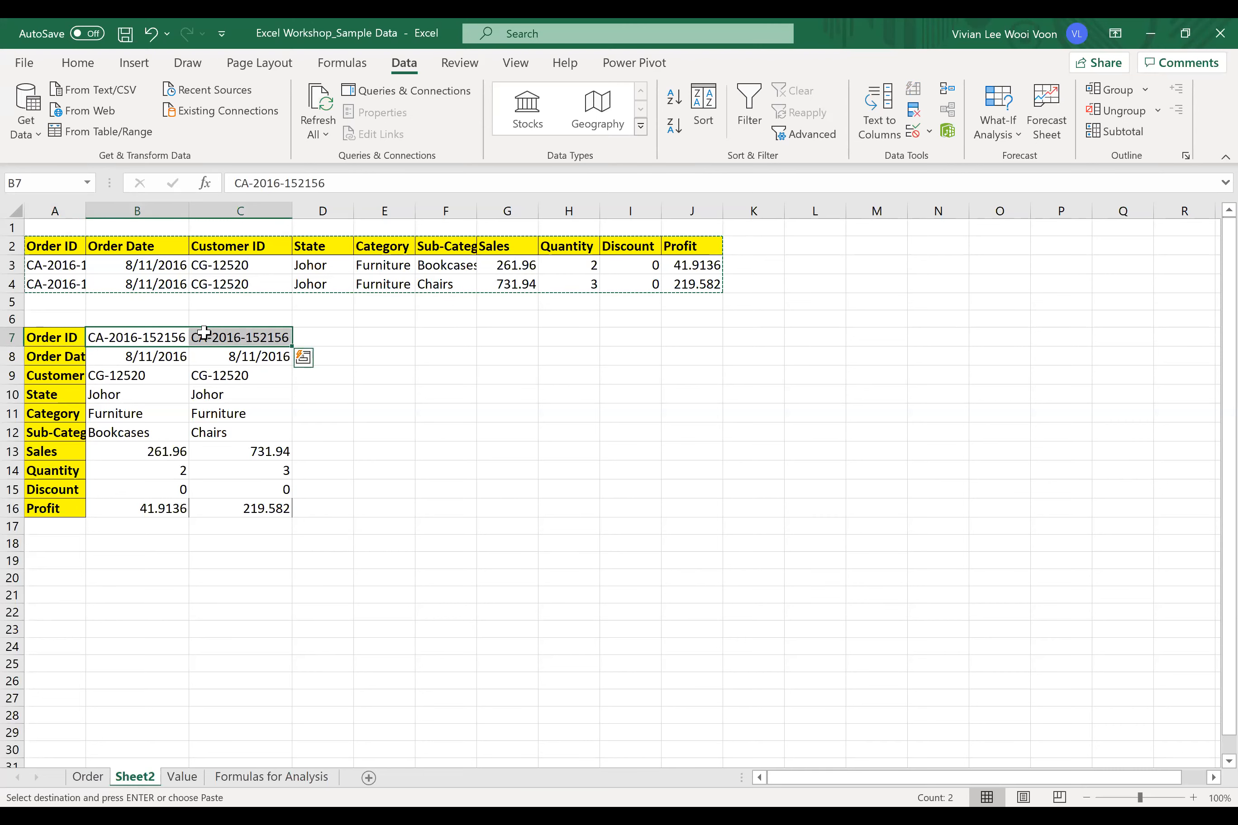
{"action": "left_click", "coordinate": [79, 63]}
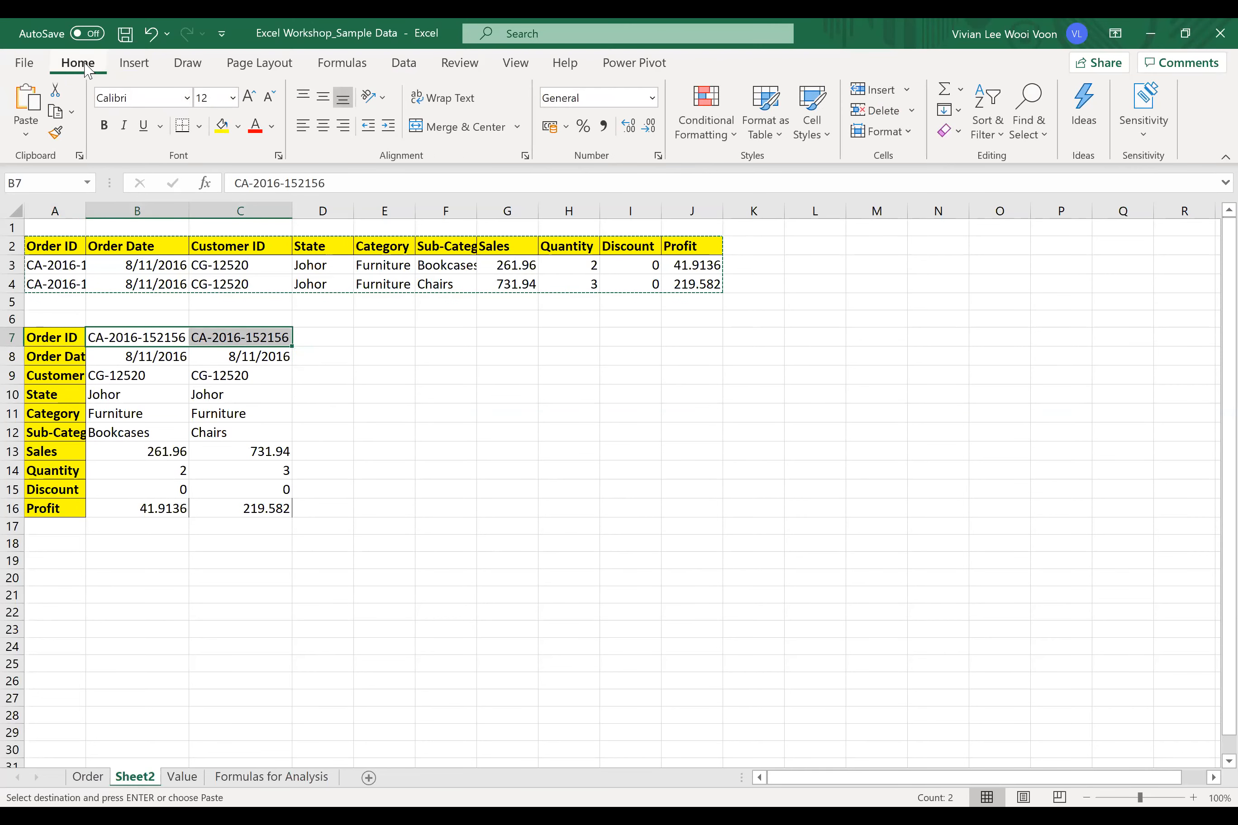
{"action": "left_click", "coordinate": [435, 130]}
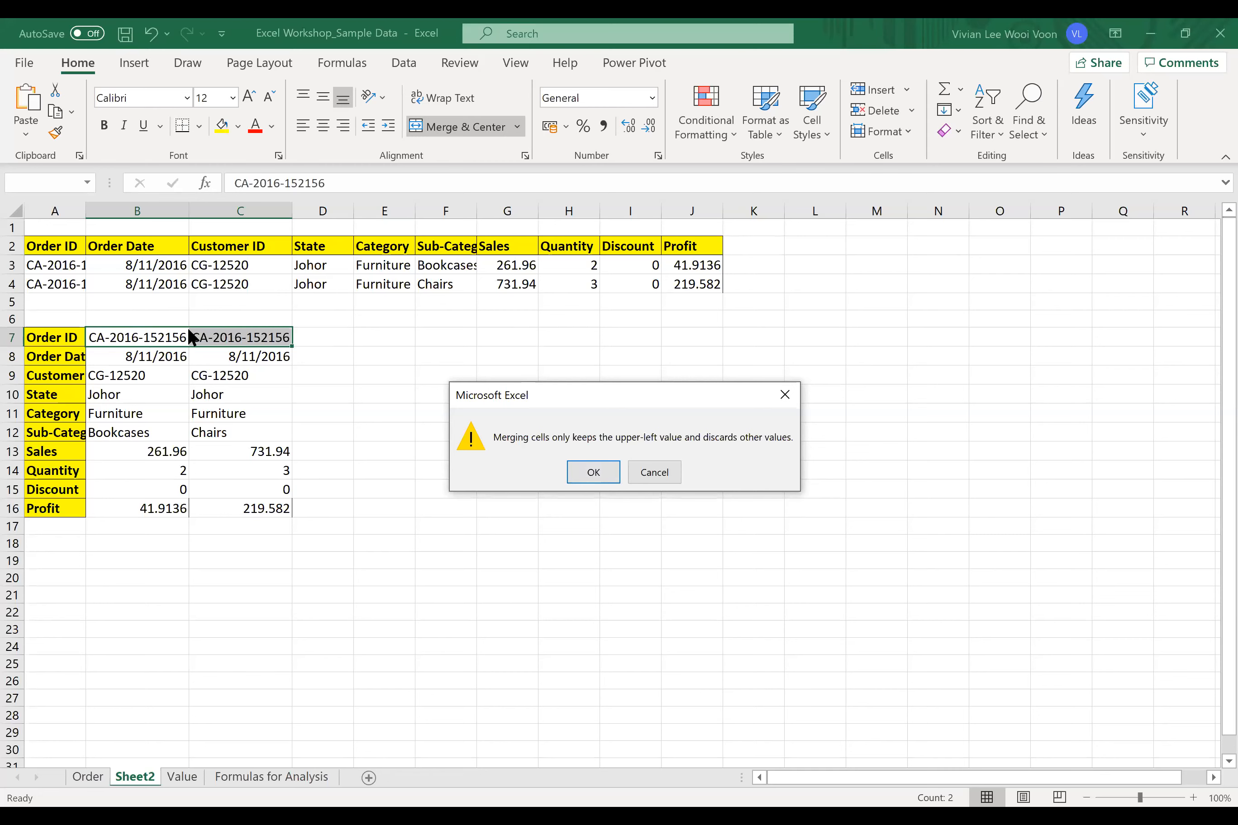
{"action": "left_click", "coordinate": [603, 479]}
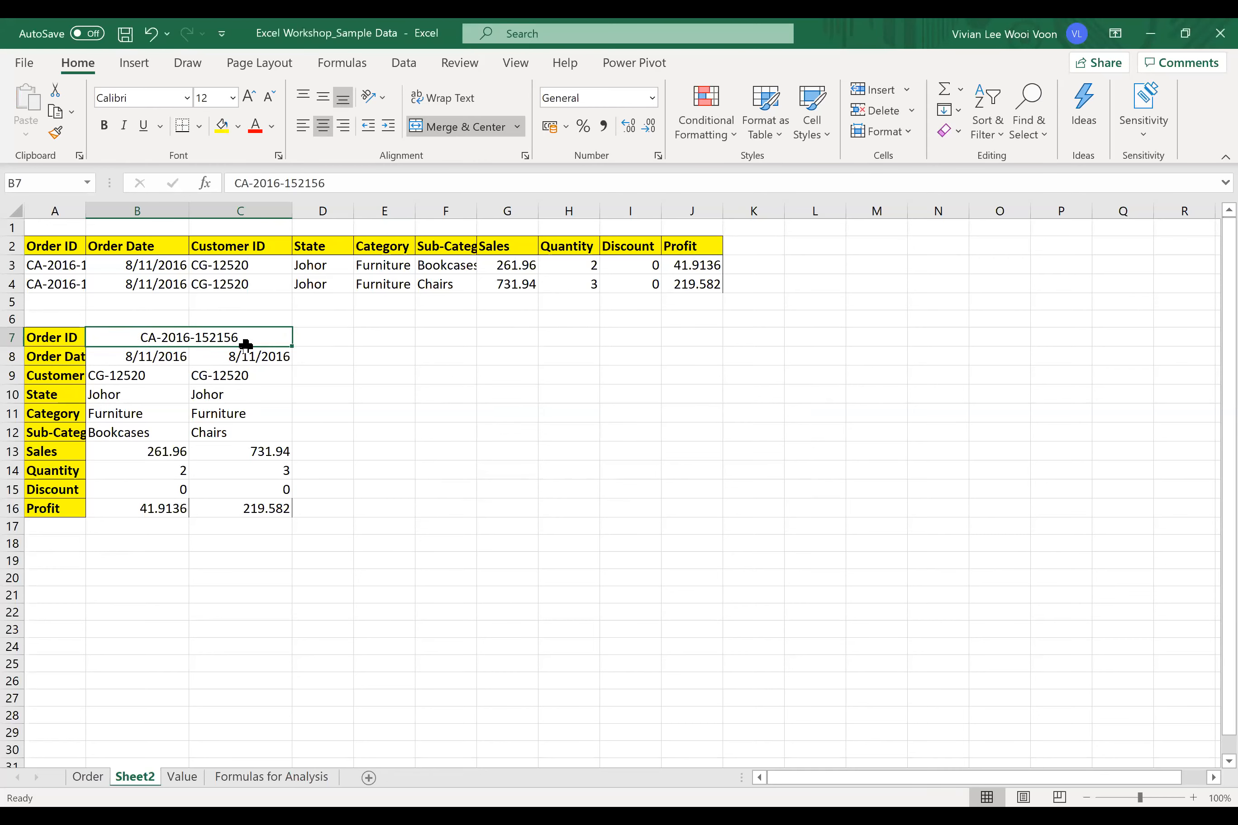
{"action": "left_click", "coordinate": [294, 391]}
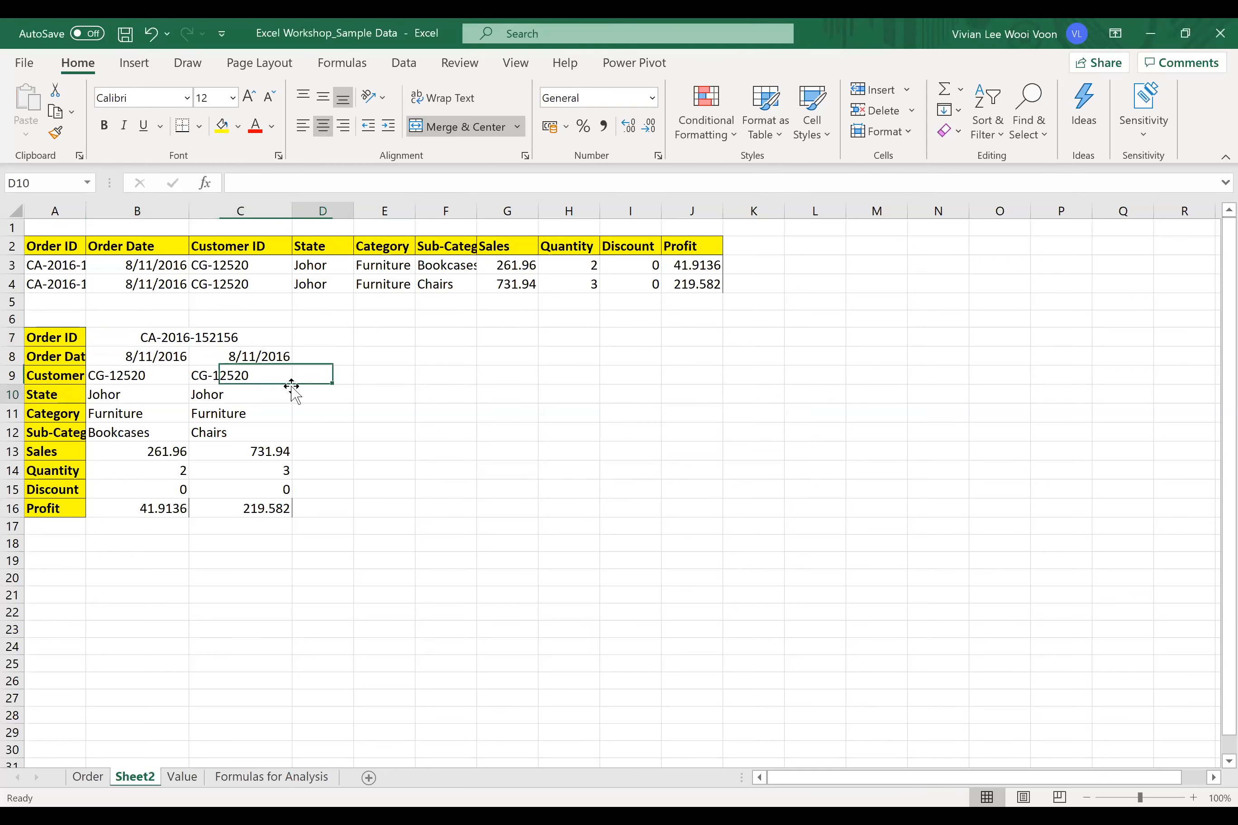
- Unmerge the Order ID value cell back into the separate cells B7 and C7
{"action": "left_click", "coordinate": [216, 331]}
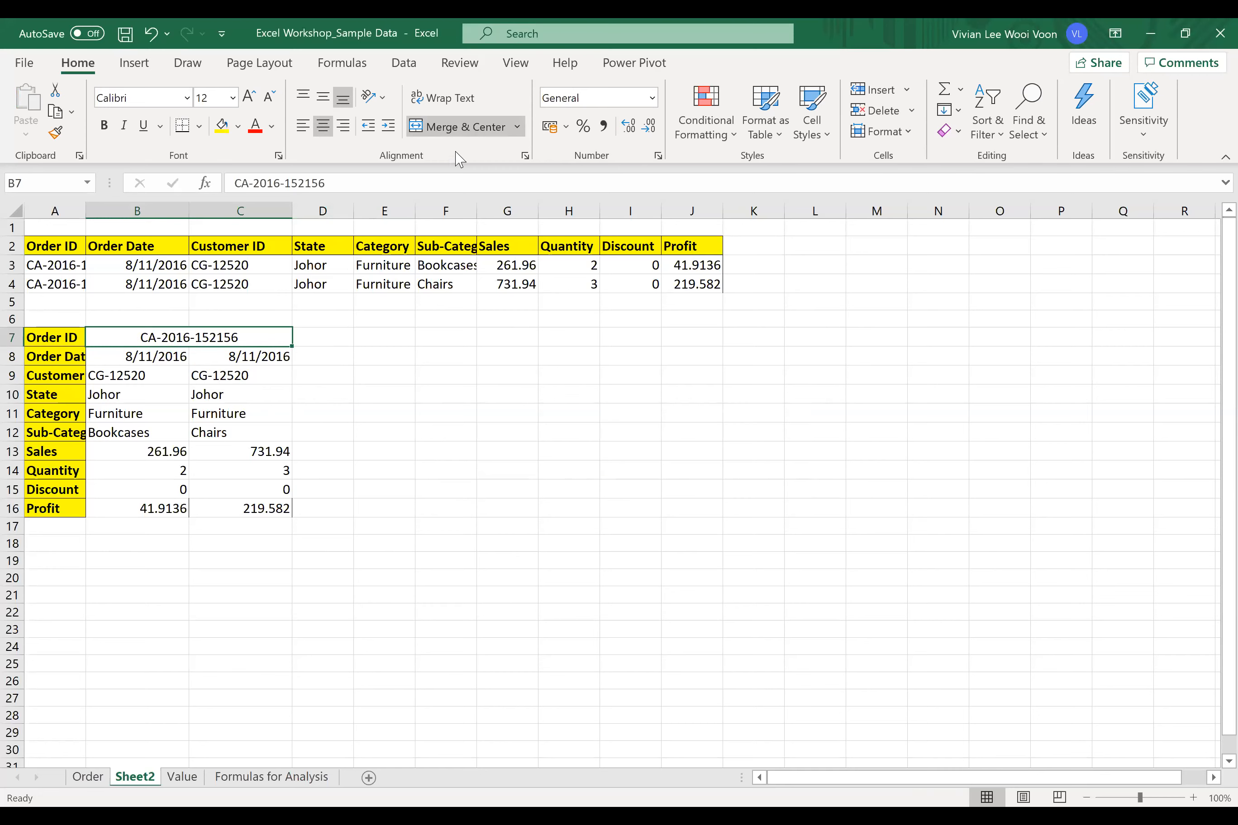
{"action": "left_click", "coordinate": [481, 133]}
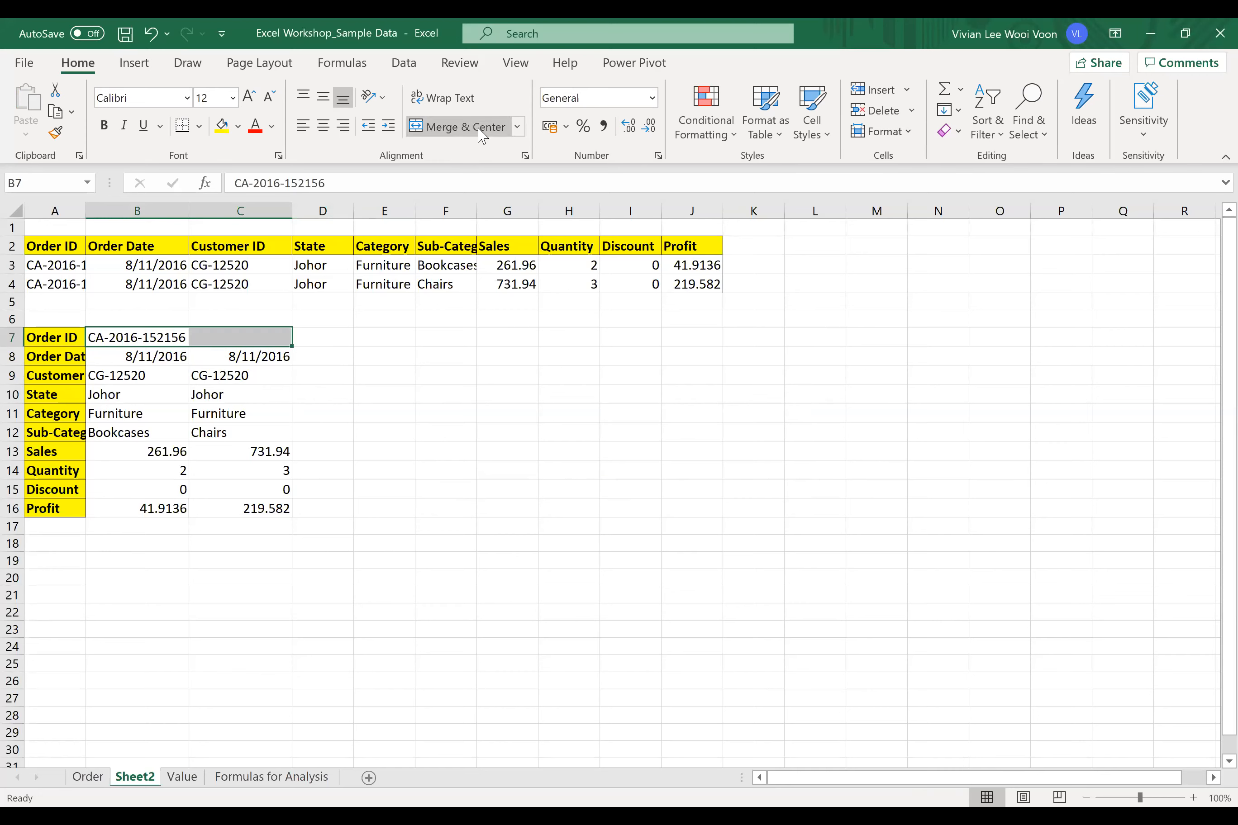
{"action": "left_click", "coordinate": [379, 437]}
{"action": "left_click_drag", "start_coordinate": [161, 337], "coordinate": [205, 335]}
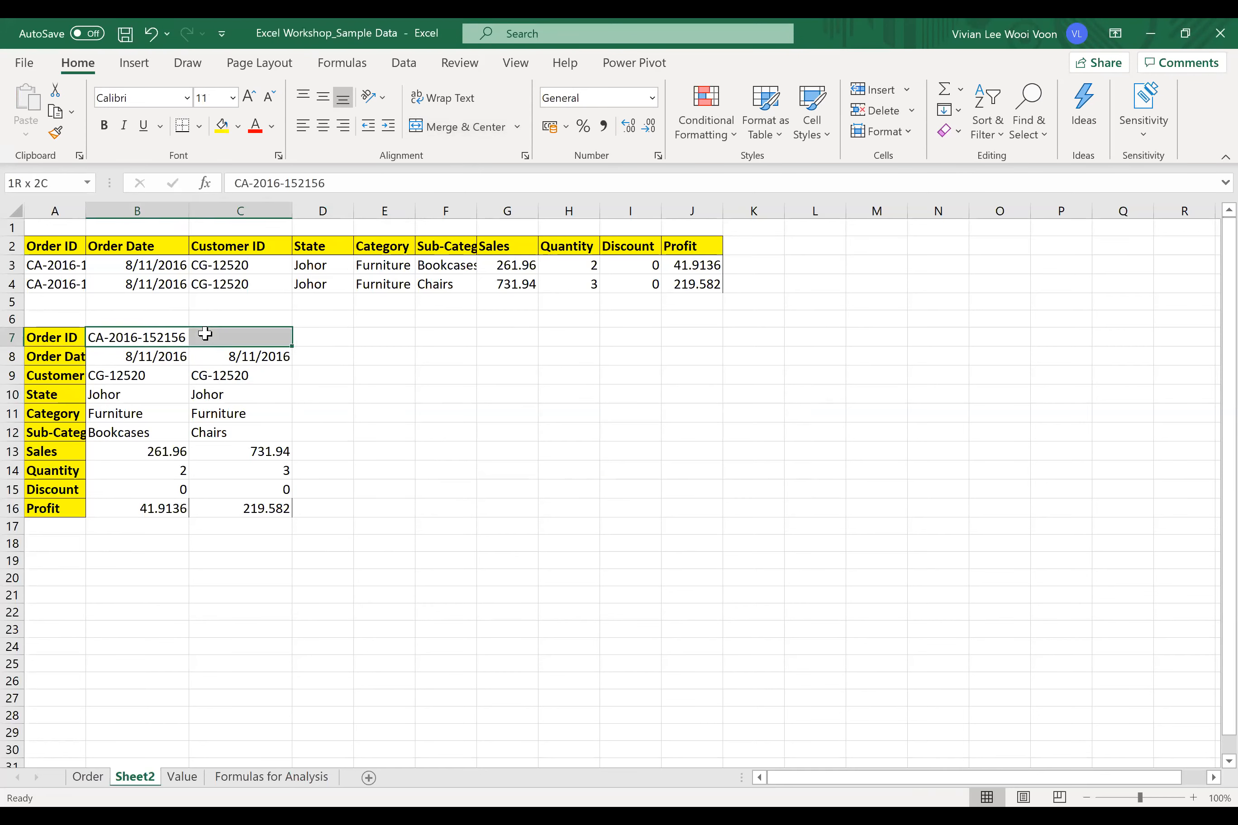
{"action": "left_click", "coordinate": [347, 407]}
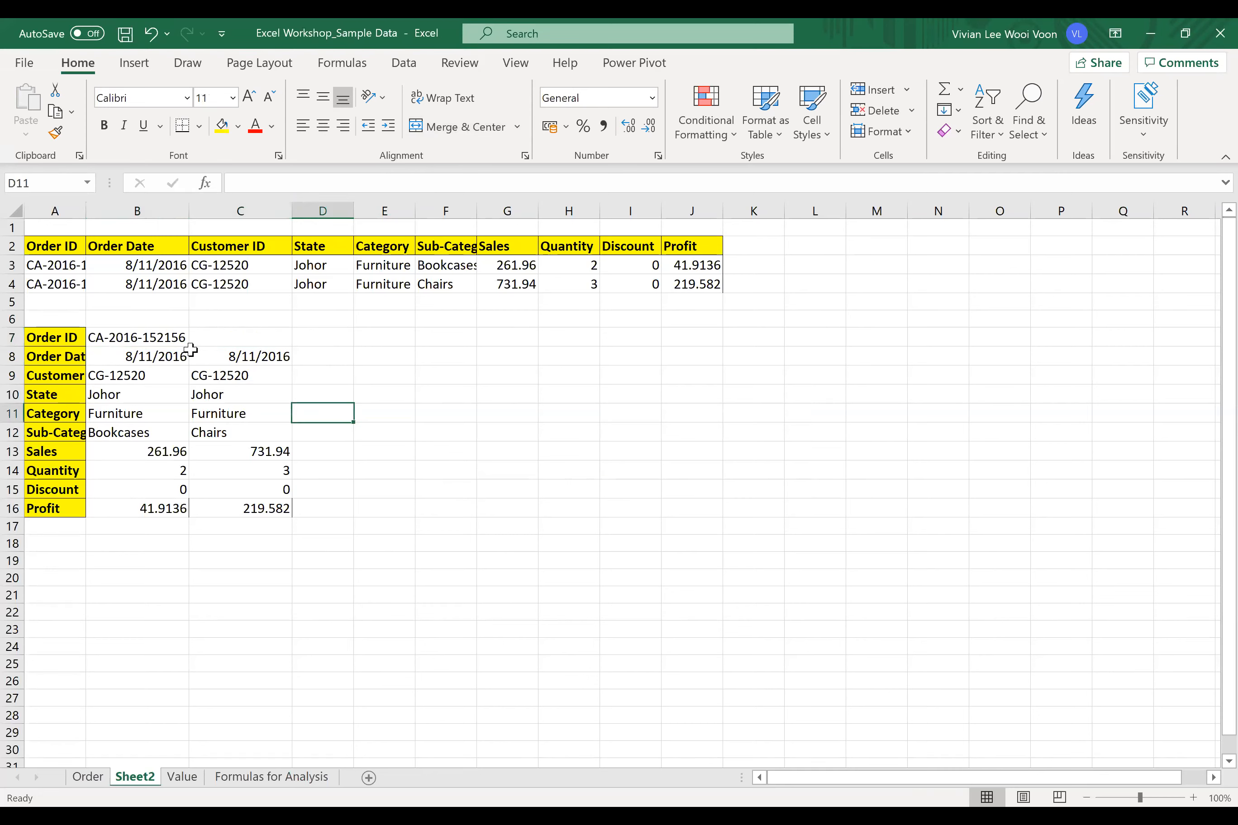
- Merge and center B7:C7, B8:C8 and B9:C9 as three separate merges, keeping only the upper-left value of each
{"action": "left_click", "coordinate": [175, 334]}
{"action": "left_click", "coordinate": [228, 337]}
{"action": "left_click_drag", "start_coordinate": [160, 337], "coordinate": [228, 355]}
{"action": "left_click_drag", "start_coordinate": [156, 376], "coordinate": [221, 373]}
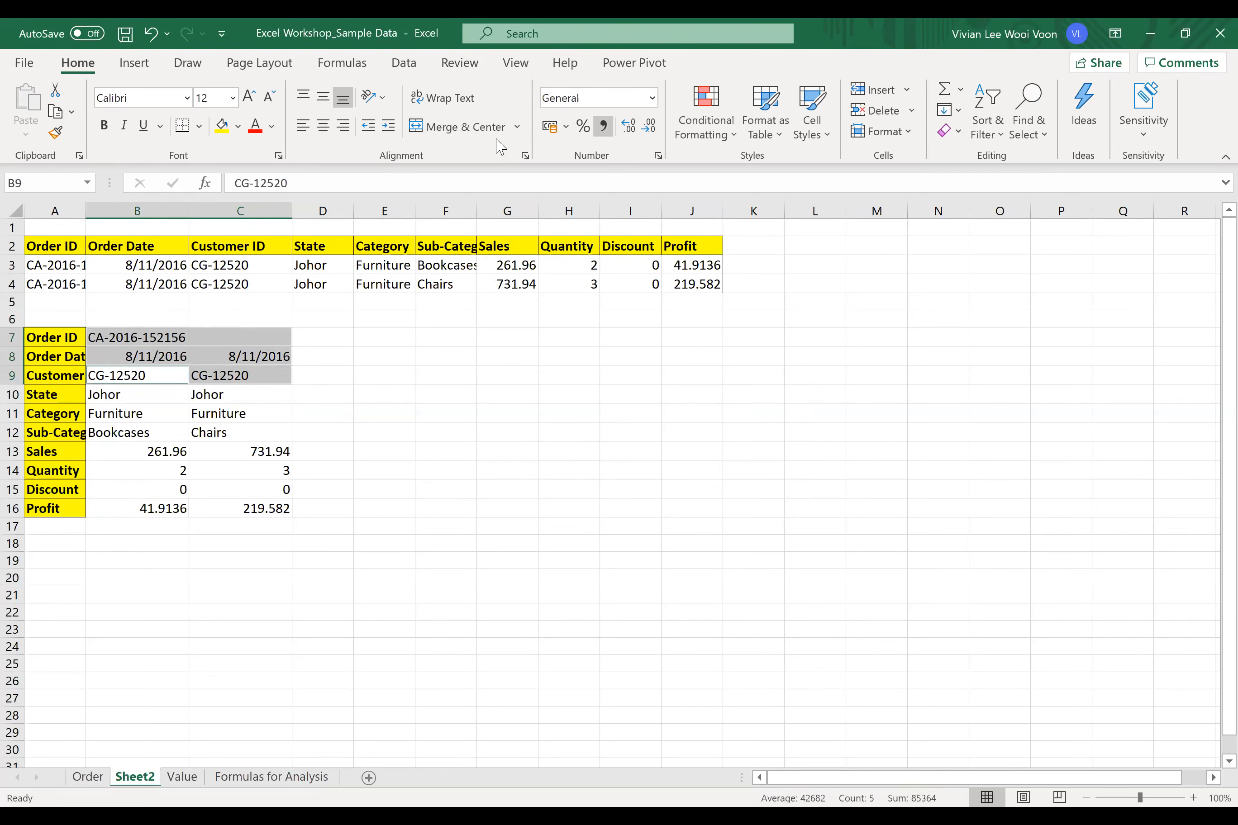
{"action": "left_click", "coordinate": [471, 134]}
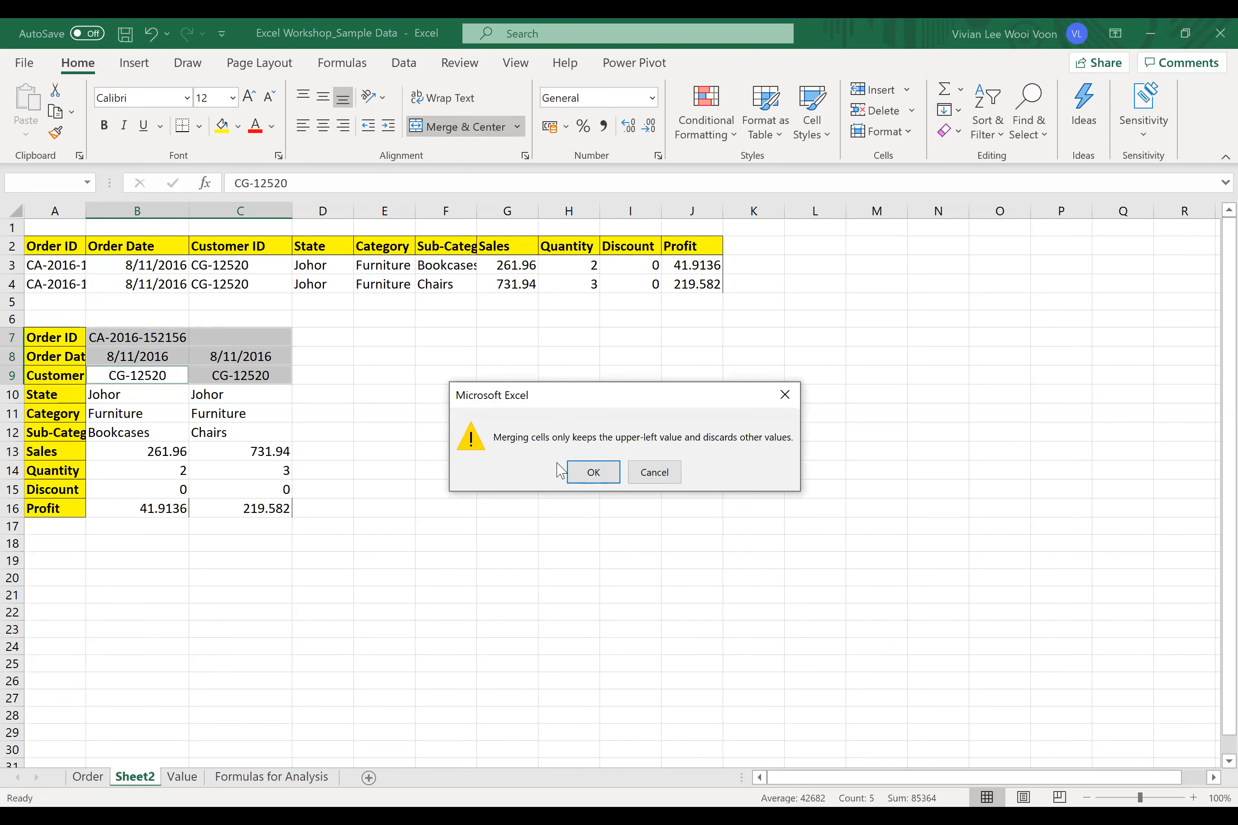
{"action": "left_click", "coordinate": [580, 473]}
{"action": "left_click", "coordinate": [400, 447]}
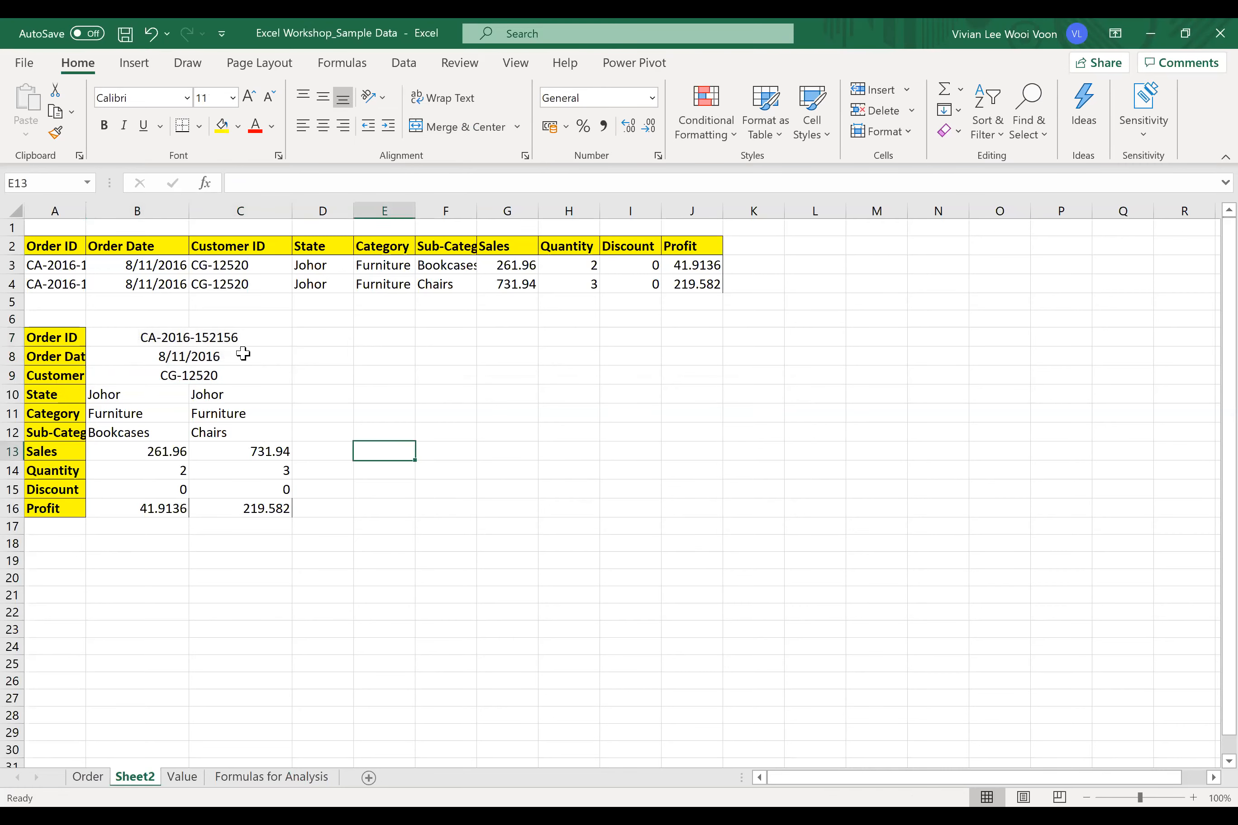
{"action": "left_click_drag", "start_coordinate": [67, 340], "coordinate": [190, 484]}
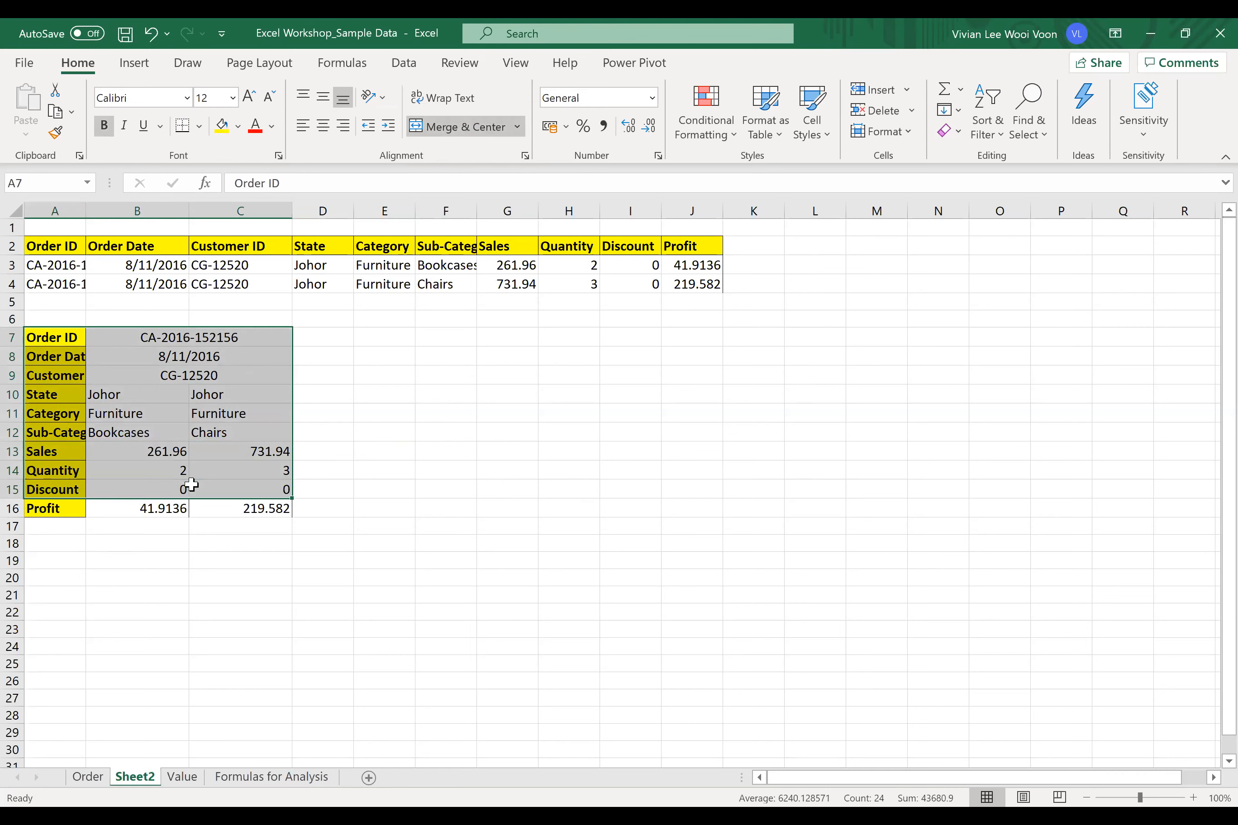
{"action": "left_click", "coordinate": [387, 401]}
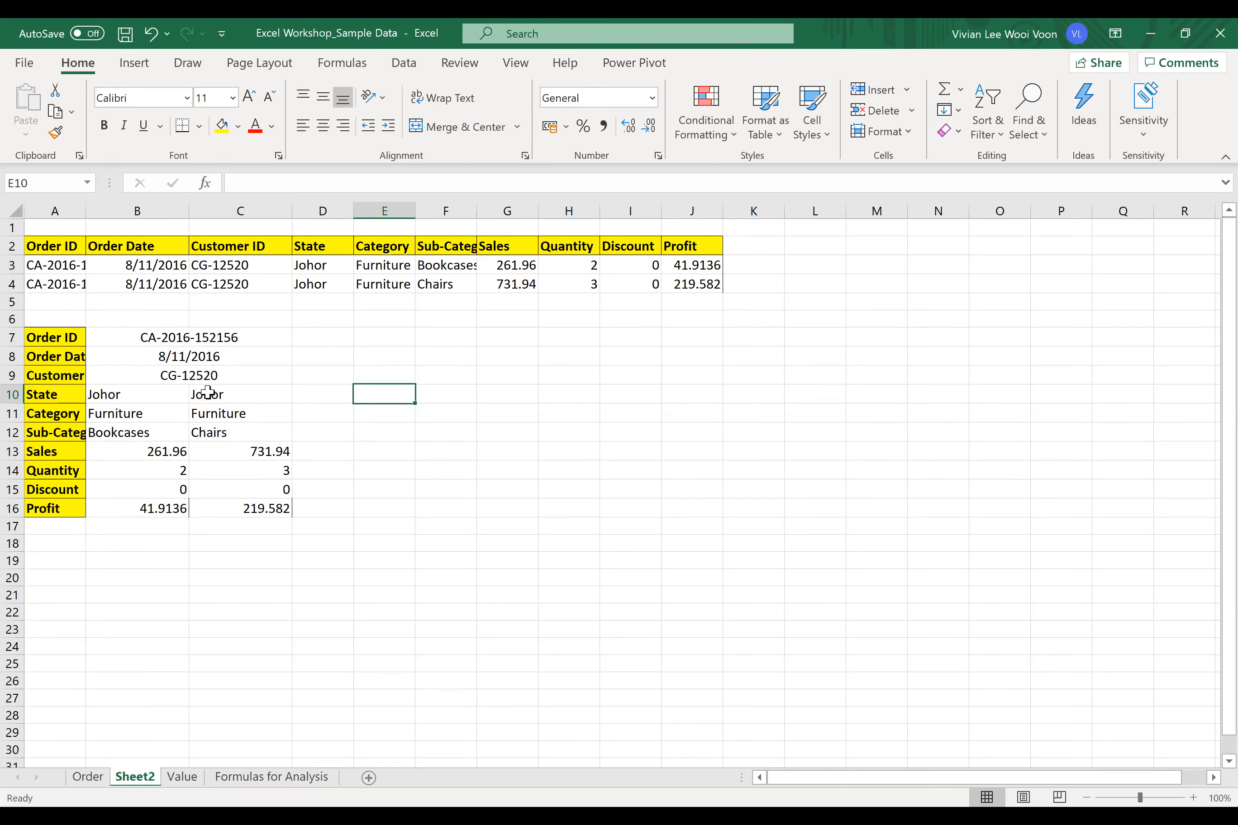
{"action": "left_click", "coordinate": [267, 388]}
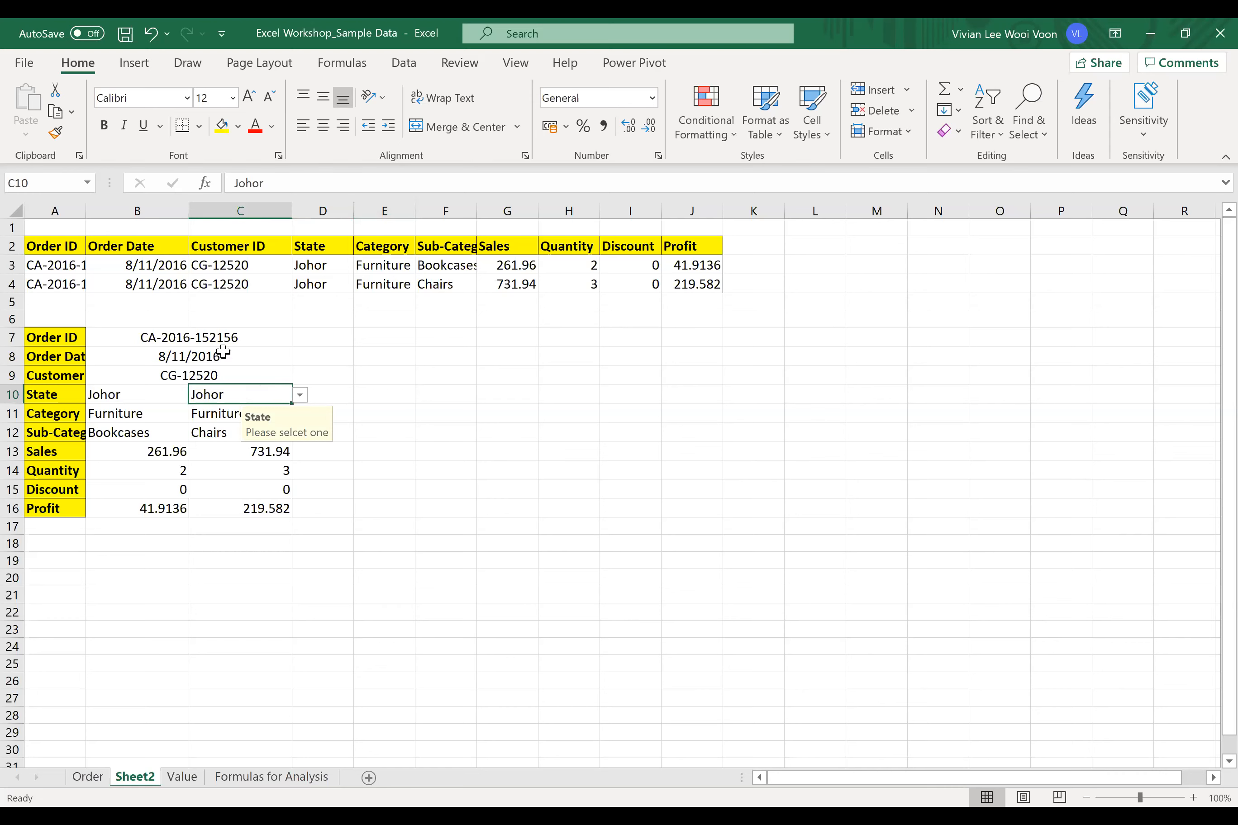
{"action": "left_click", "coordinate": [205, 508]}
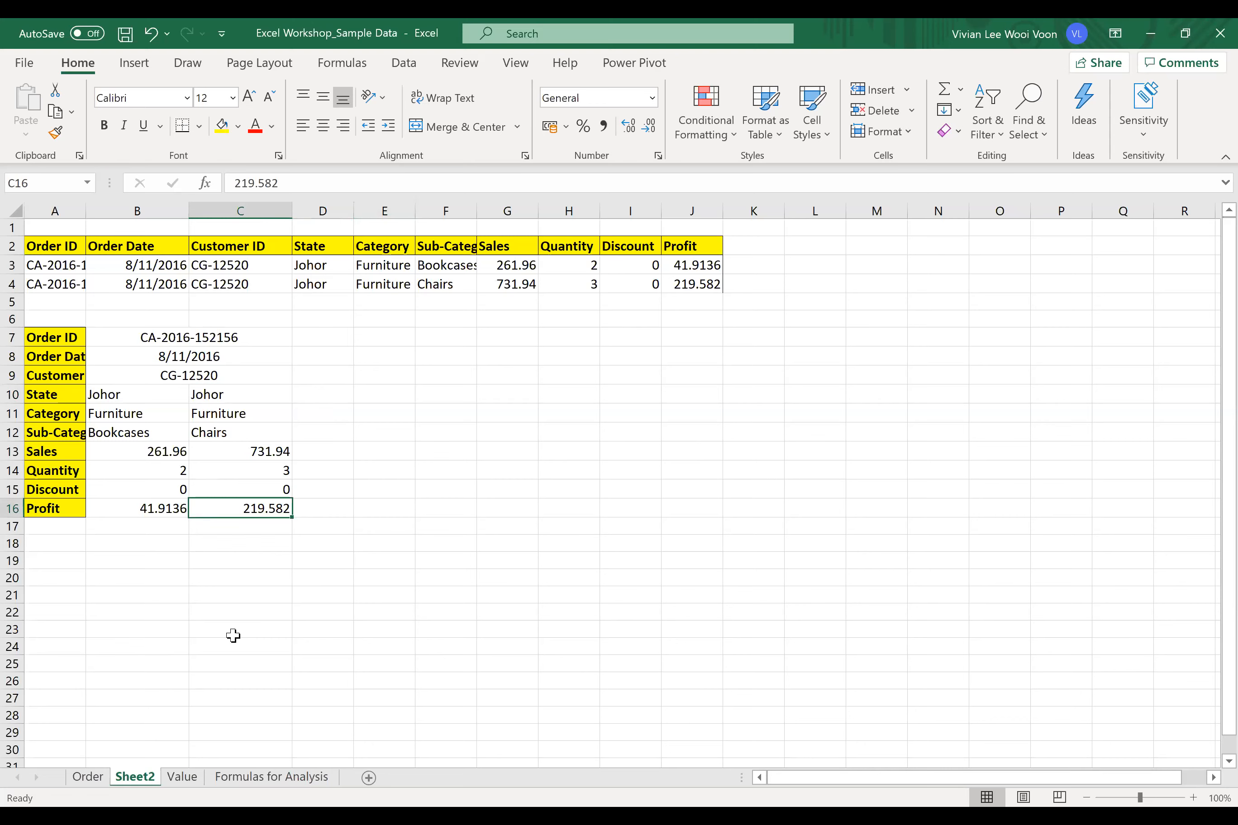
{"action": "scroll", "coordinate": [233, 636], "scroll_direction": "down", "scroll_amount": 1}
{"action": "scroll", "coordinate": [232, 631], "scroll_direction": "up", "scroll_amount": 1}
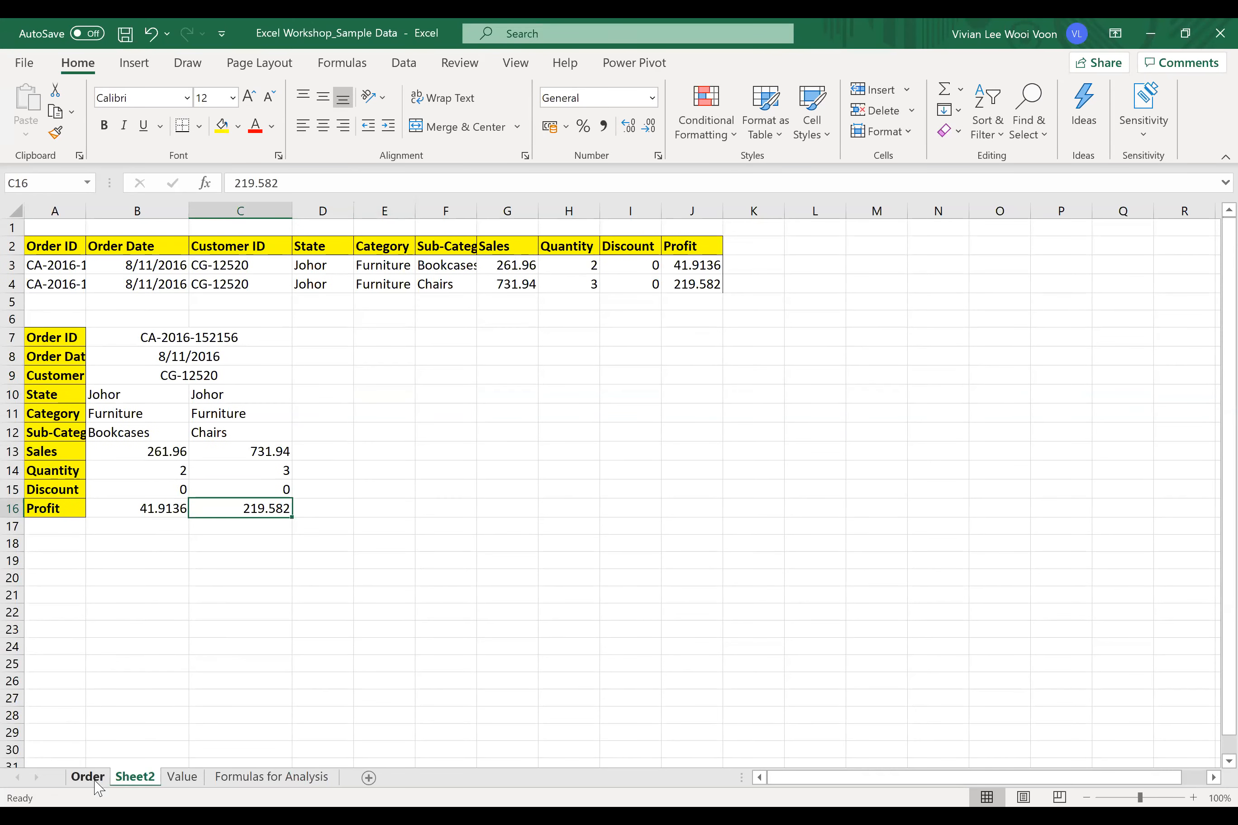
- Switch back to the Order sheet and clear the selection of its first three rows
{"action": "left_click", "coordinate": [87, 777], "text": "ctrl"}
{"action": "key", "text": "ctrl+Page_Up"}
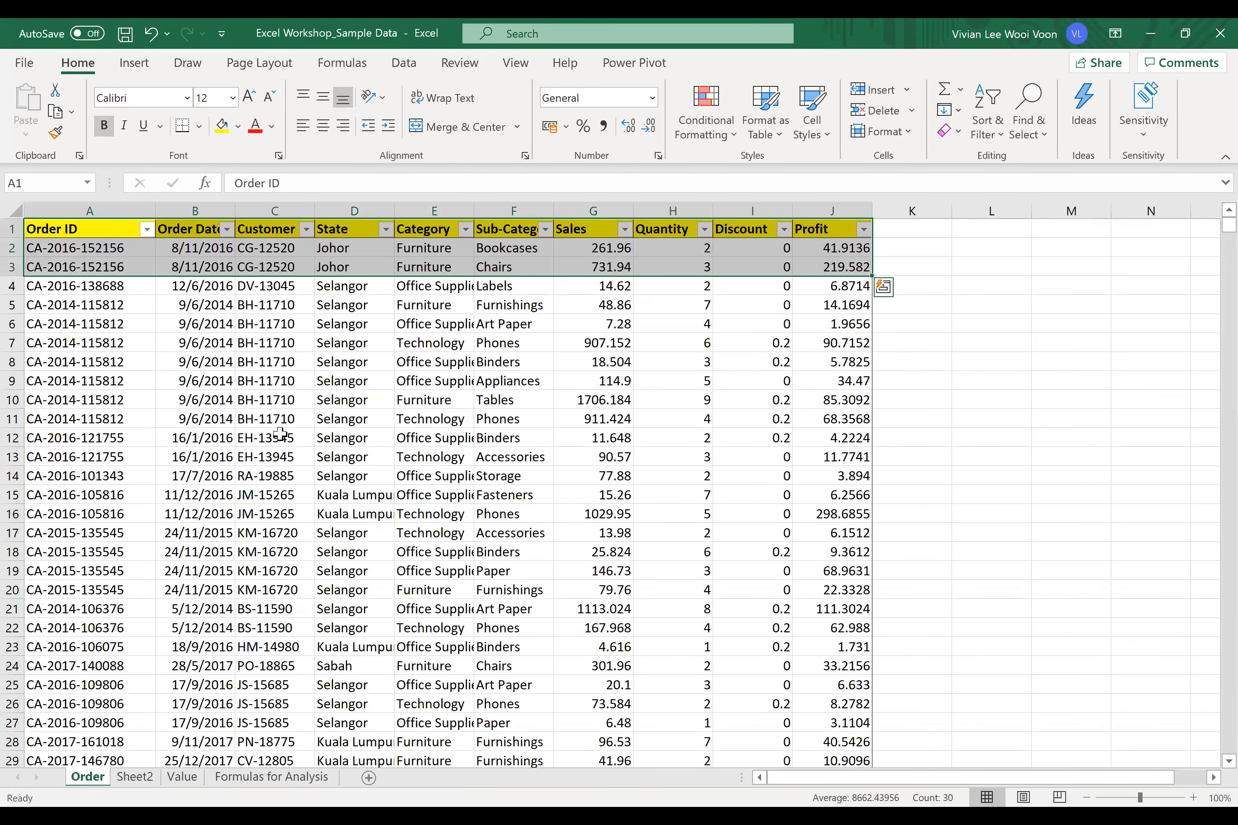
{"action": "left_click", "coordinate": [280, 435]}
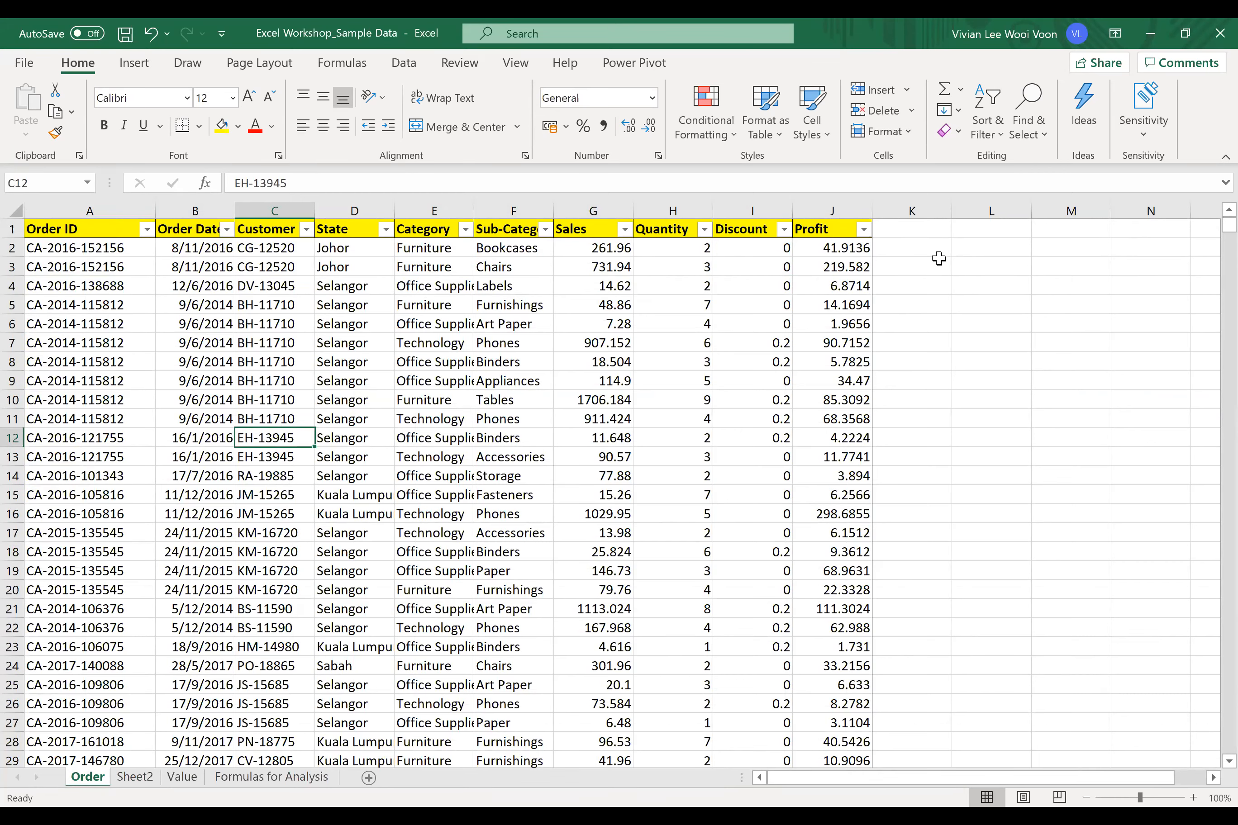
- Combine the first order row's values in cell L2 with =CONCAT(A2:J2) and clear that cell again
{"action": "left_click", "coordinate": [994, 247]}
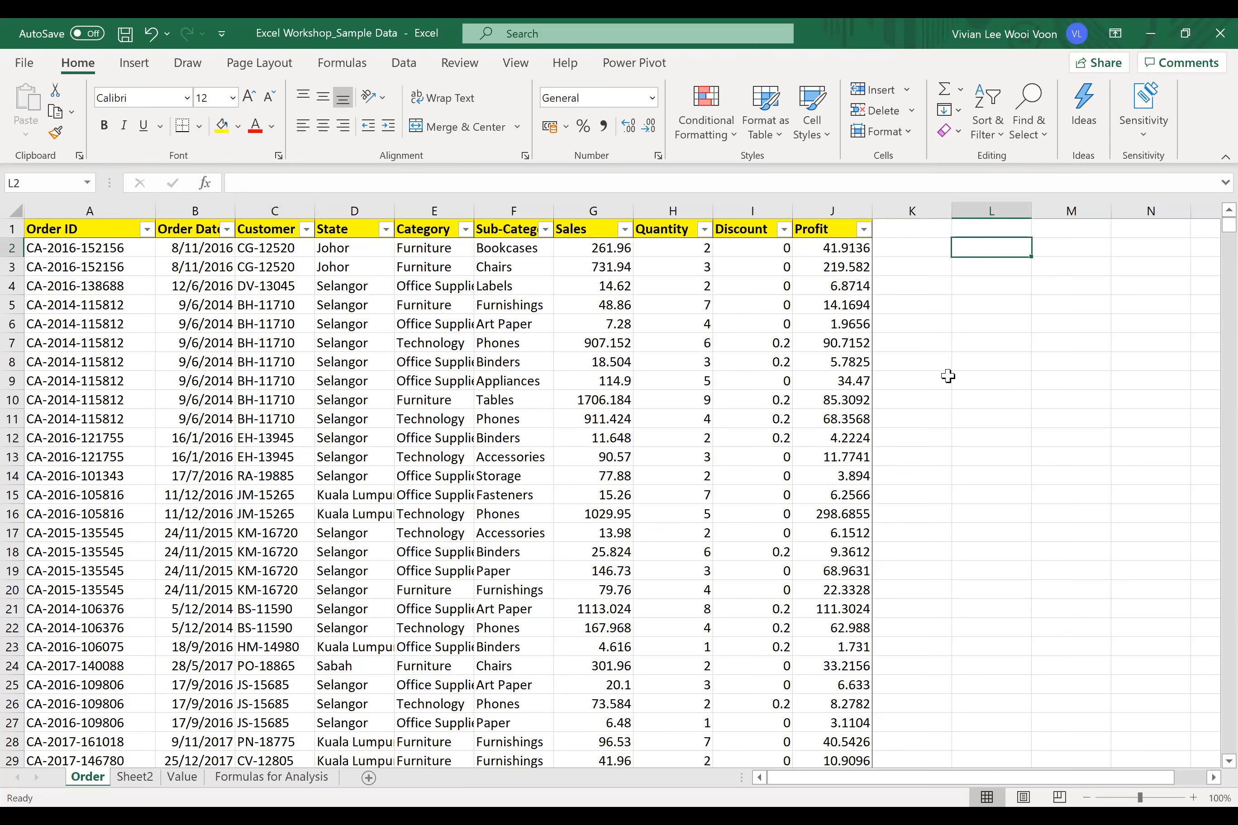
{"action": "double_click", "coordinate": [989, 251]}
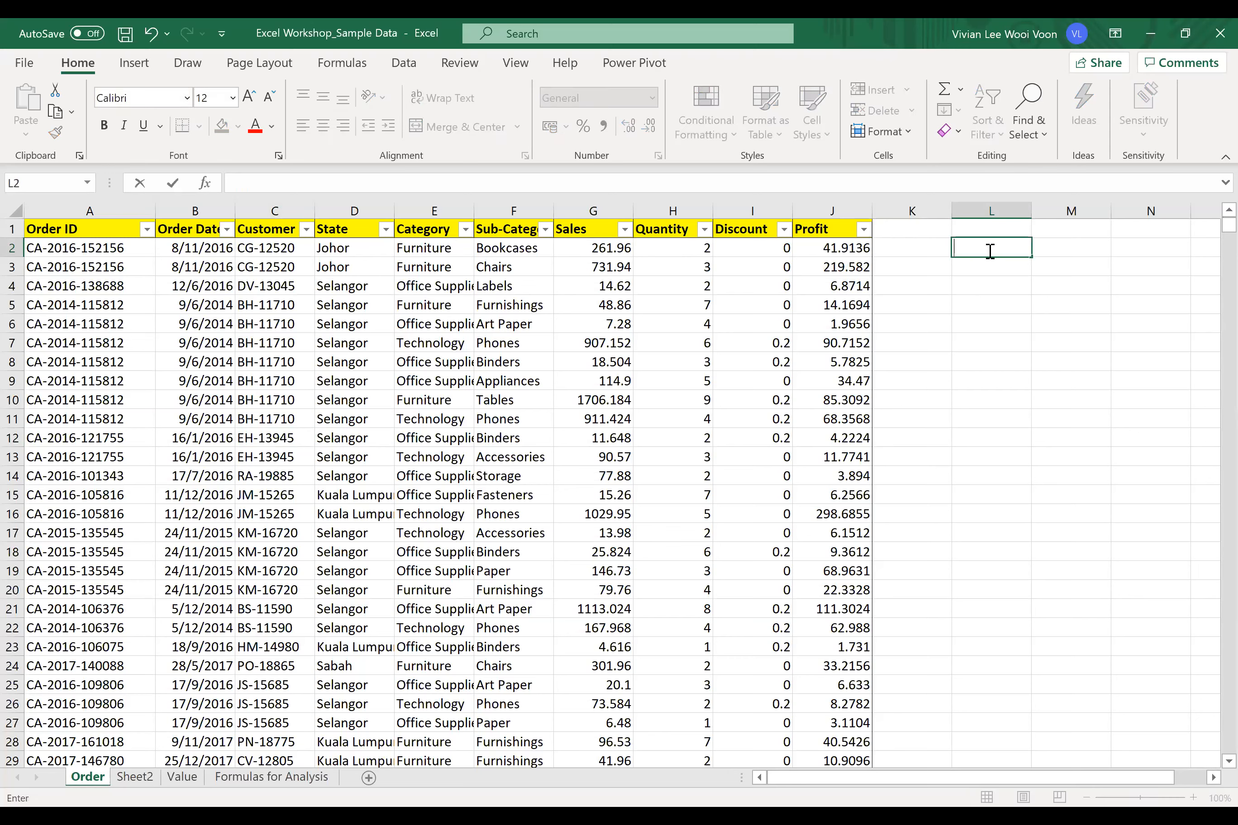
{"action": "type", "text": "="}
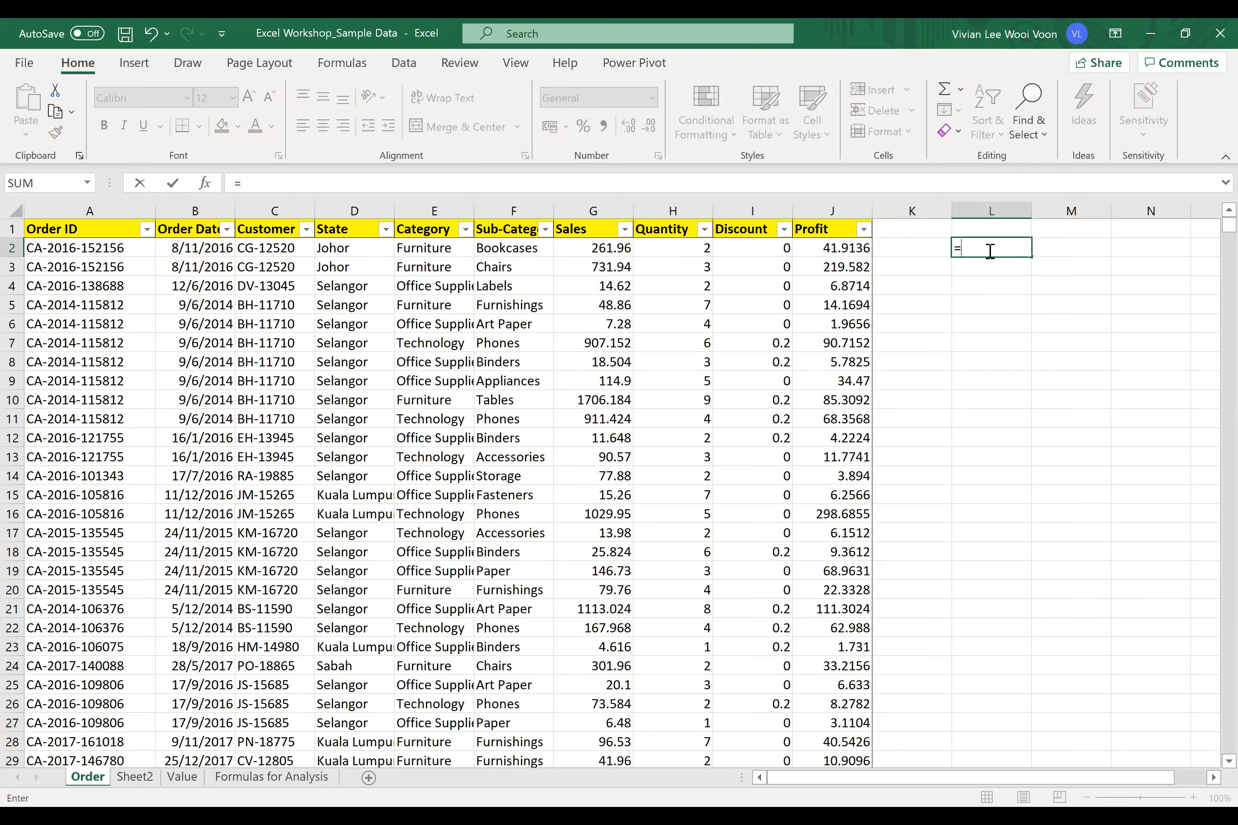
{"action": "type", "text": "CONCAT"}
{"action": "left_click", "coordinate": [334, 186]}
{"action": "type", "text": "("}
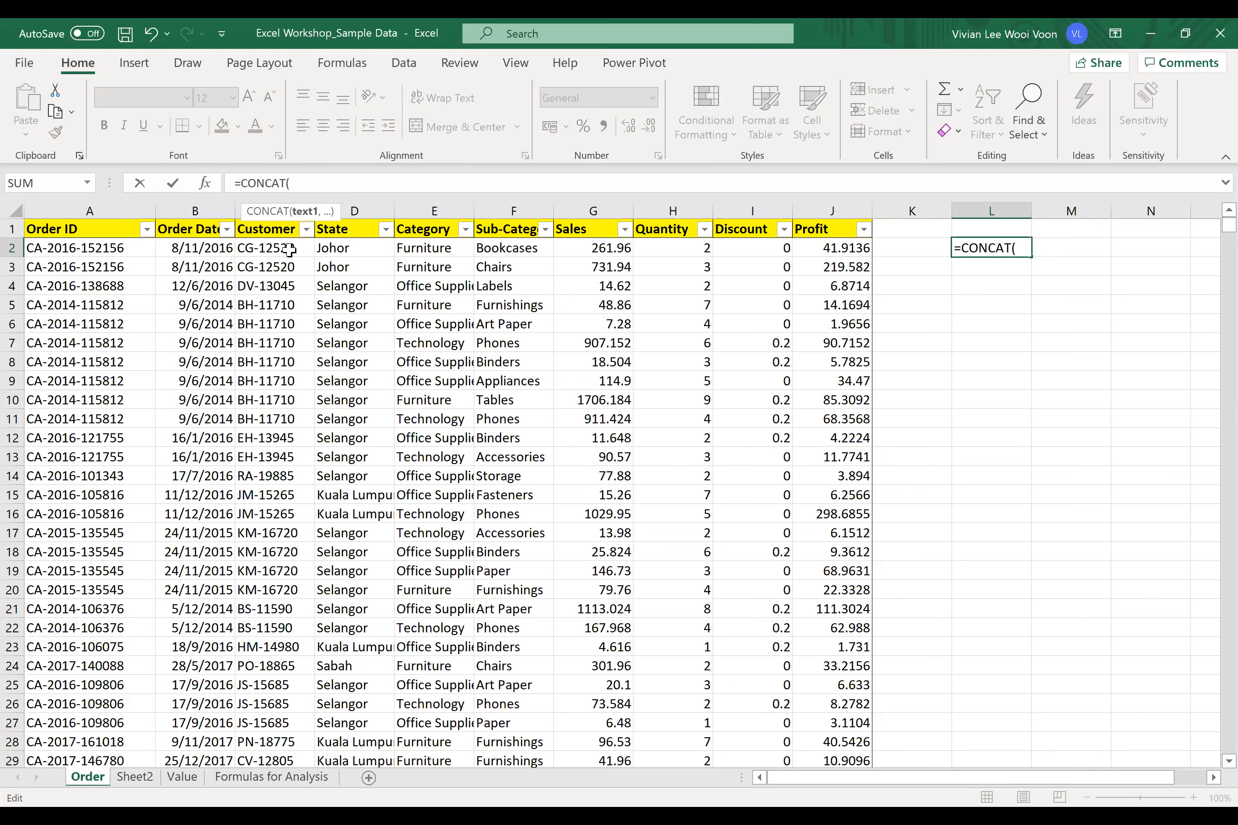
{"action": "left_click", "coordinate": [134, 246]}
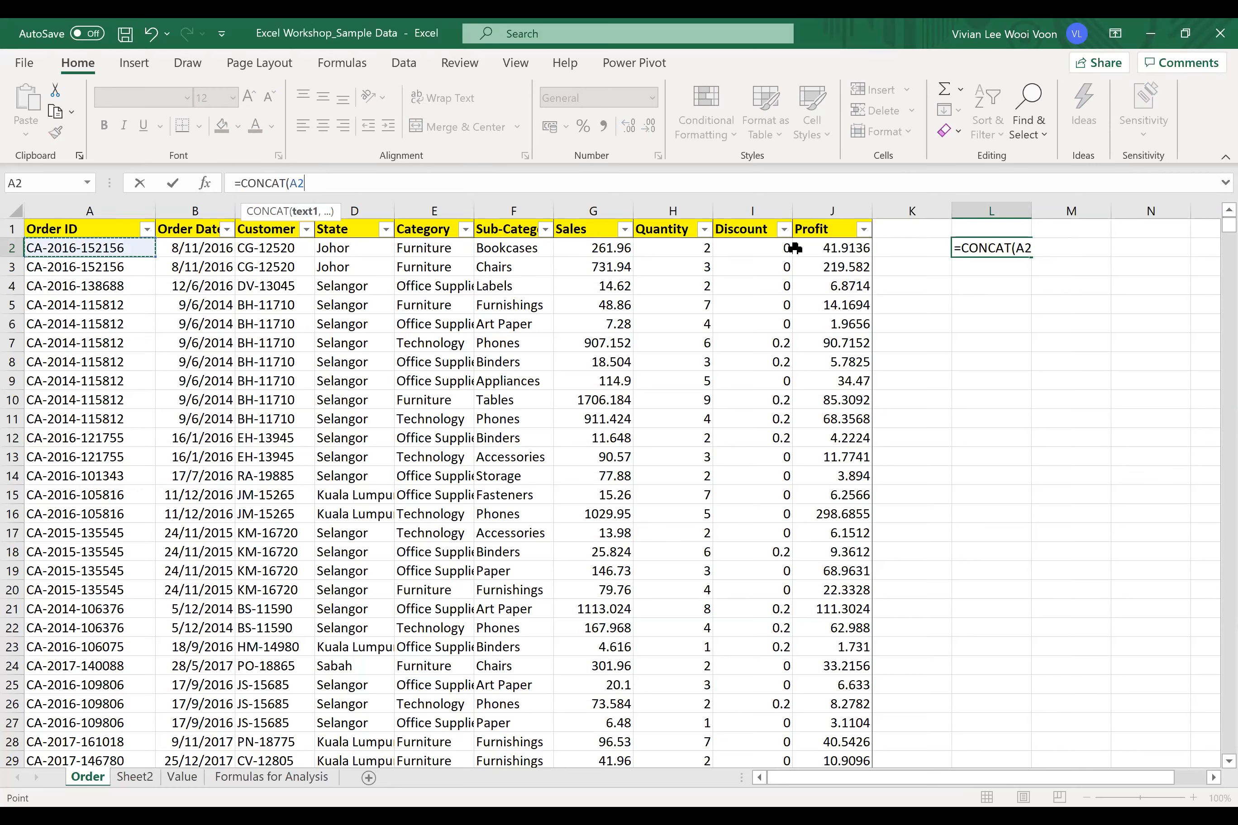
{"action": "left_click", "coordinate": [824, 251], "text": "shift"}
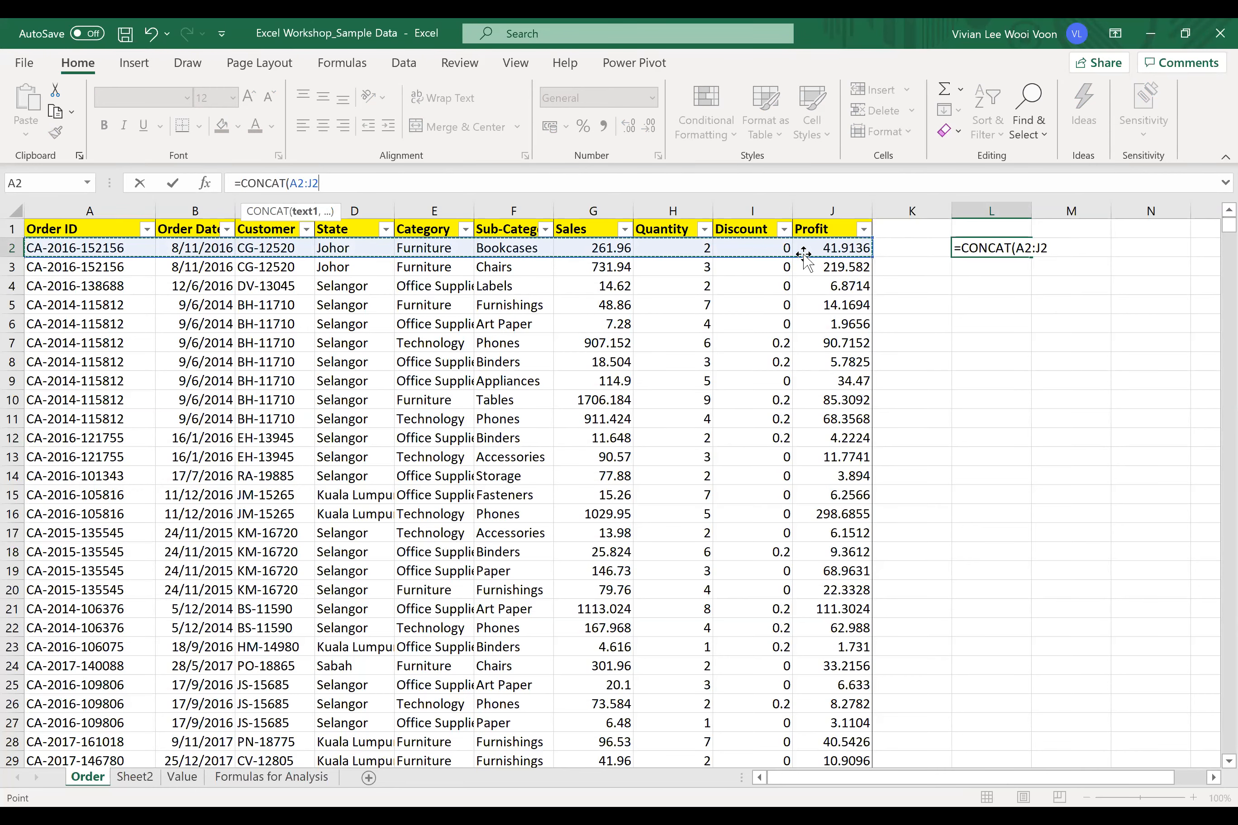
{"action": "left_click", "coordinate": [868, 188]}
{"action": "type", "text": ")"}
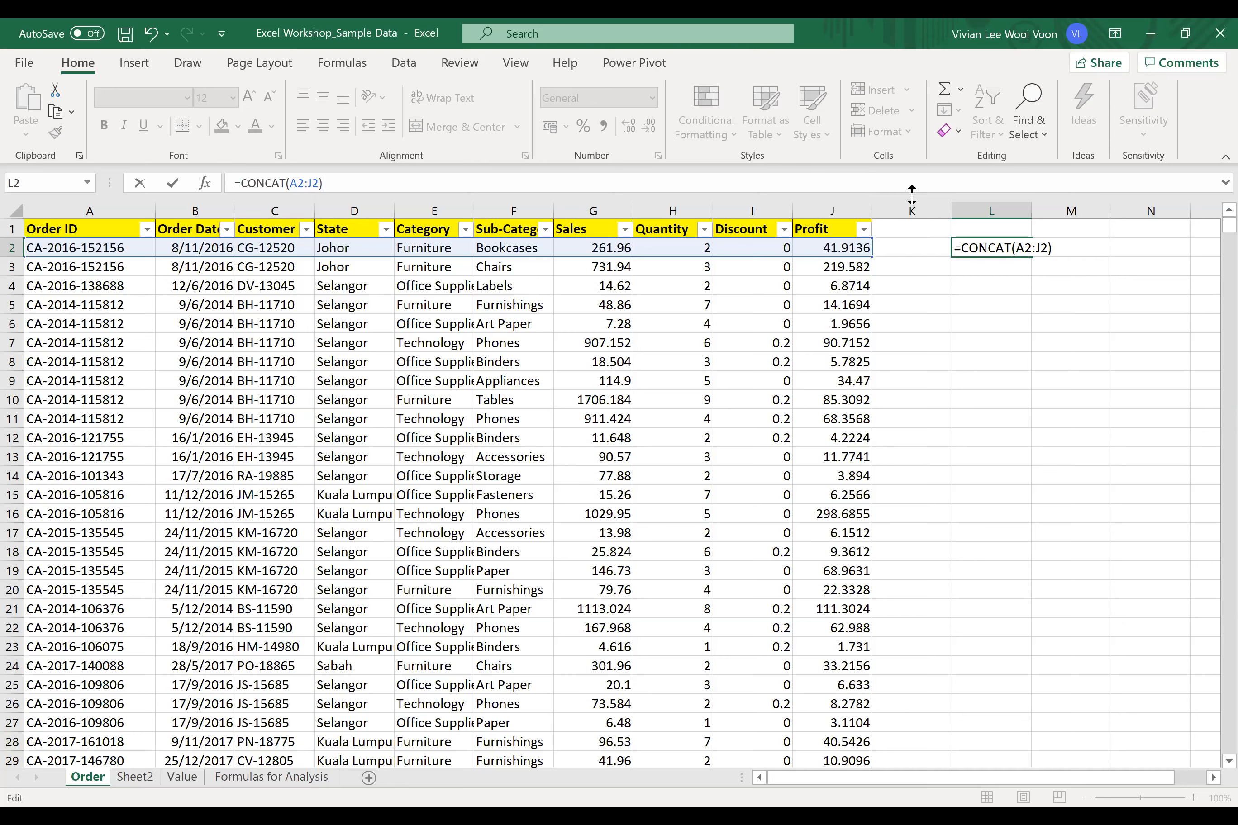
{"action": "key", "text": "Return"}
{"action": "key", "text": "Up"}
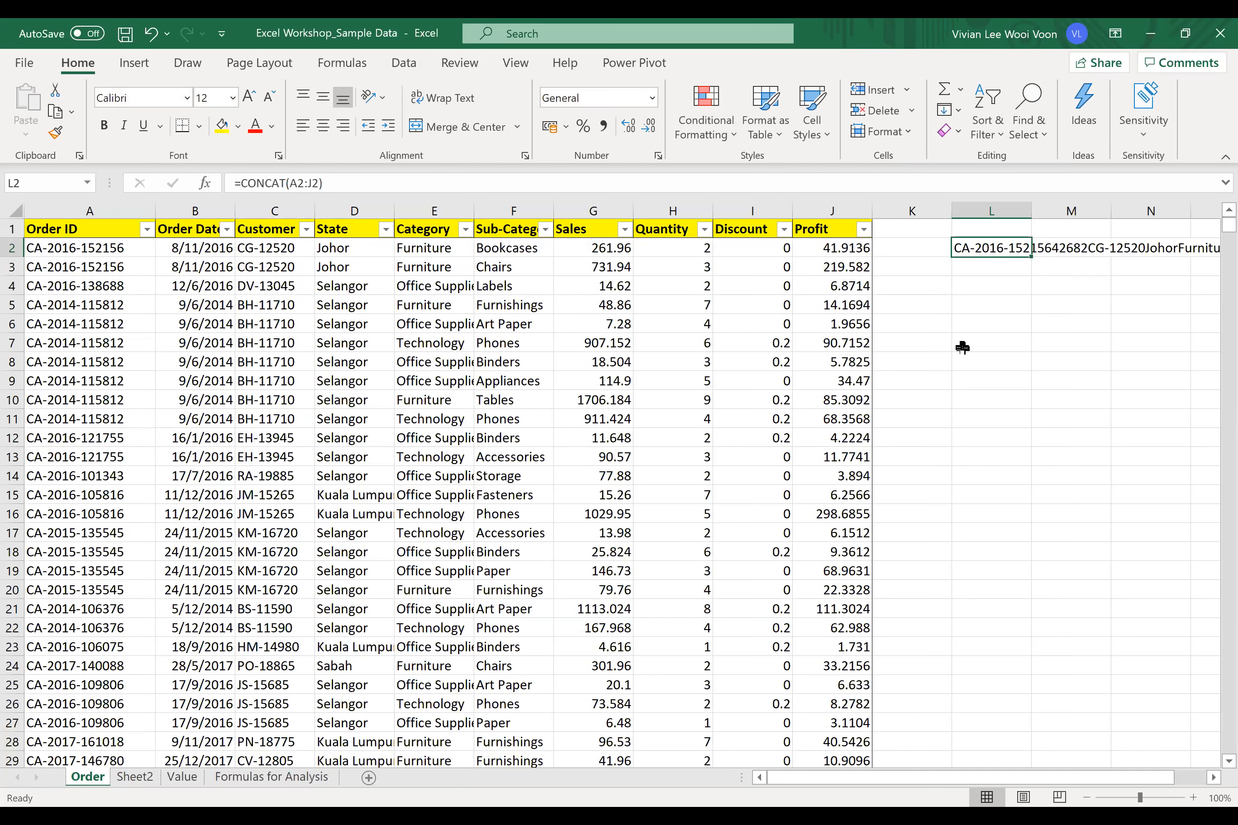
{"action": "key", "text": "Delete"}
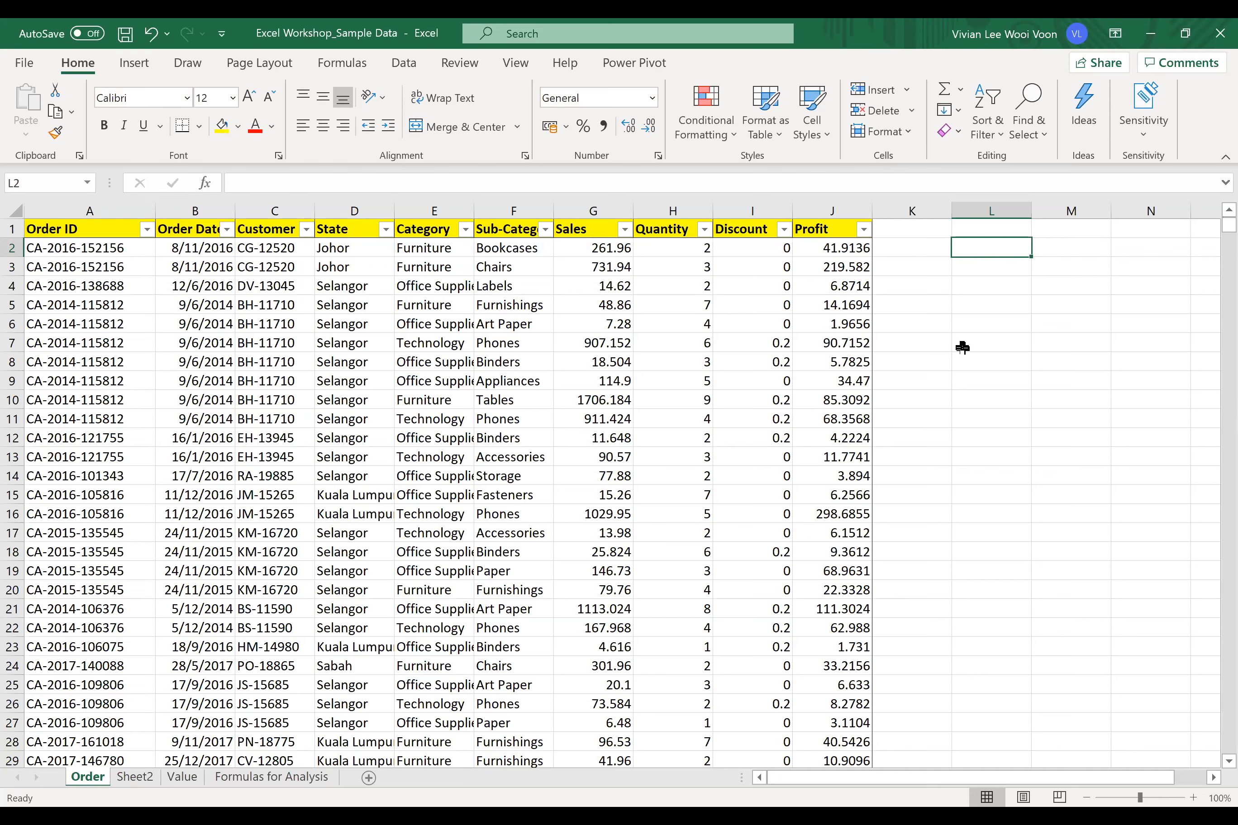
{"action": "left_click", "coordinate": [532, 363]}
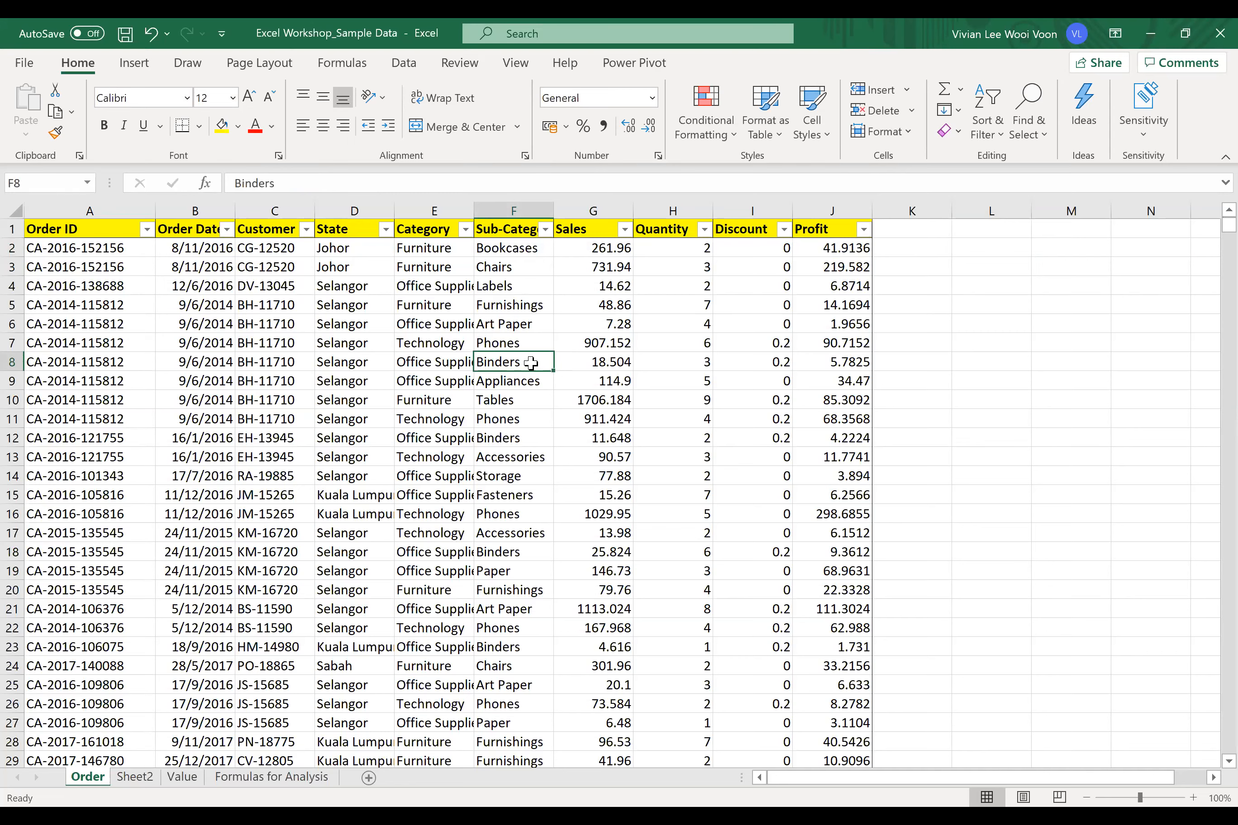
{"action": "left_click", "coordinate": [264, 423]}
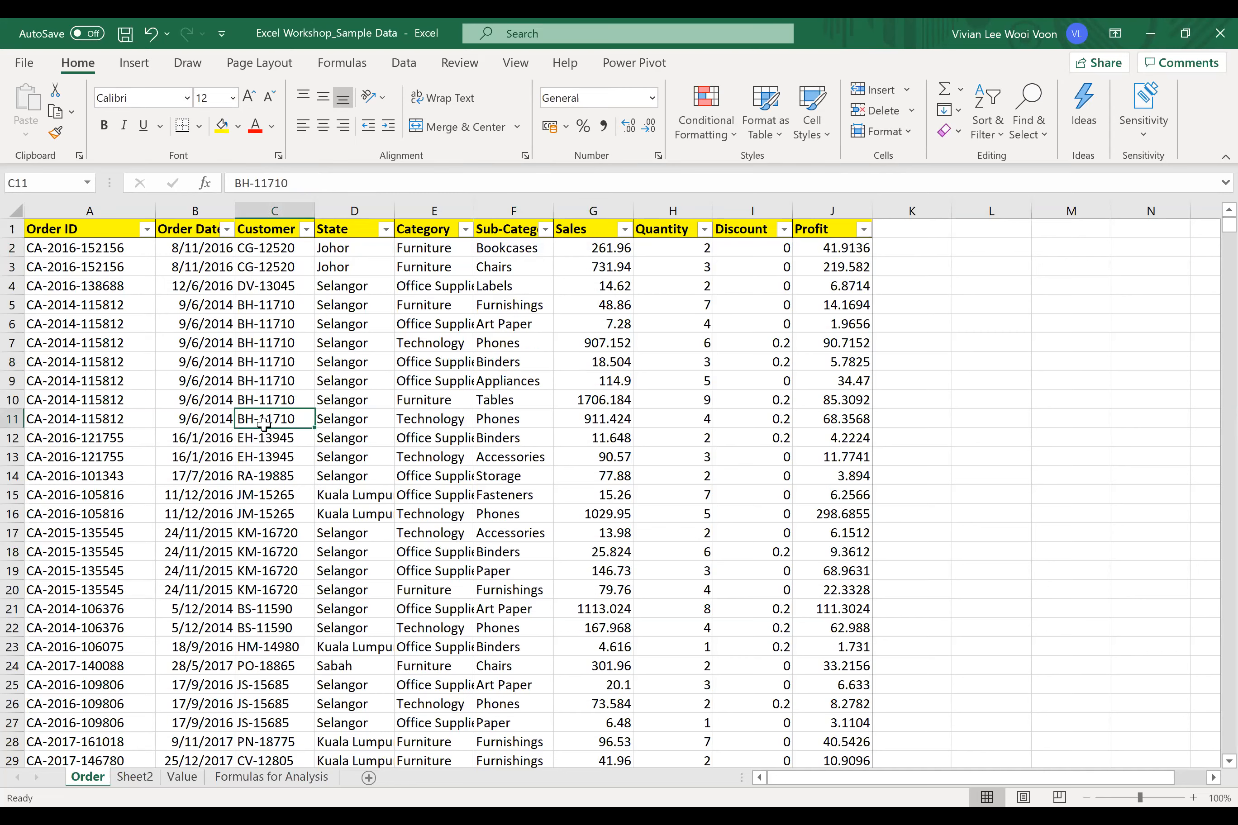
{"action": "left_click", "coordinate": [122, 208]}
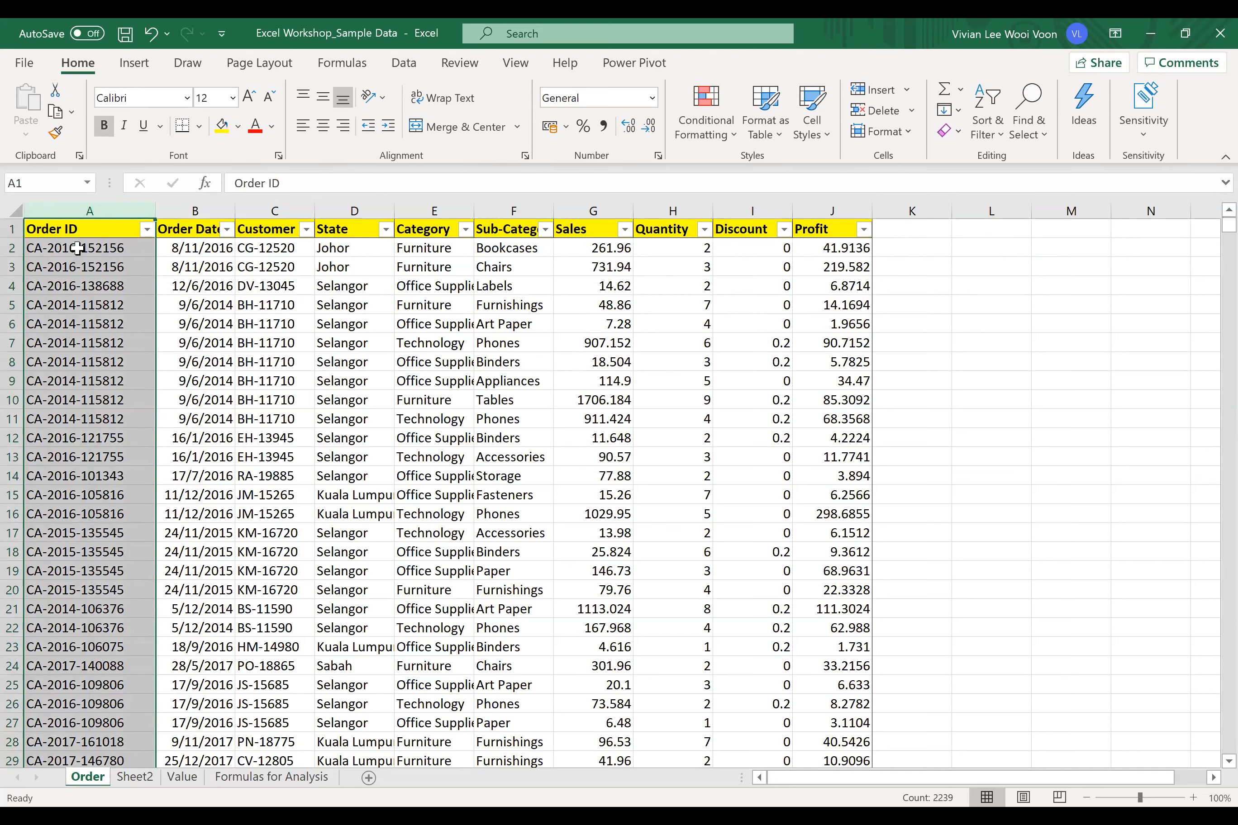
{"action": "left_click", "coordinate": [63, 250]}
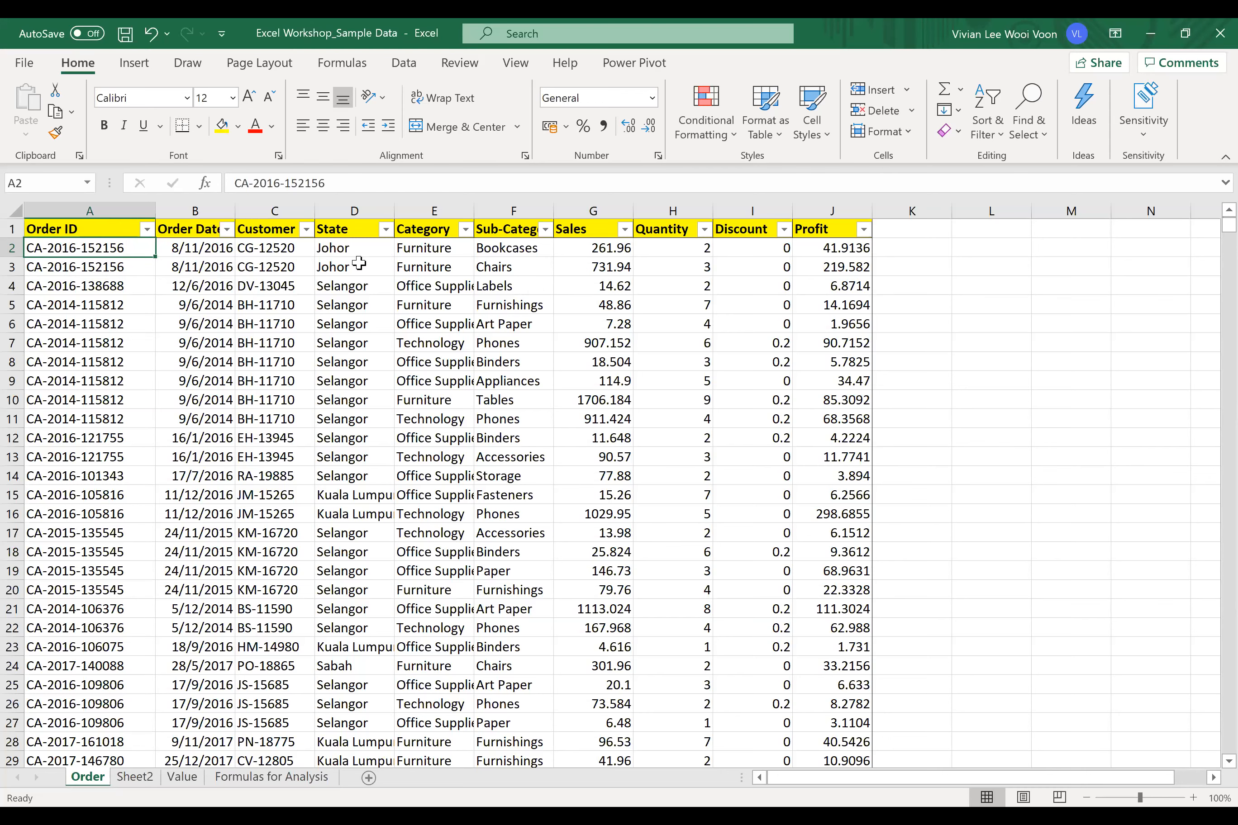
{"action": "left_click", "coordinate": [92, 283]}
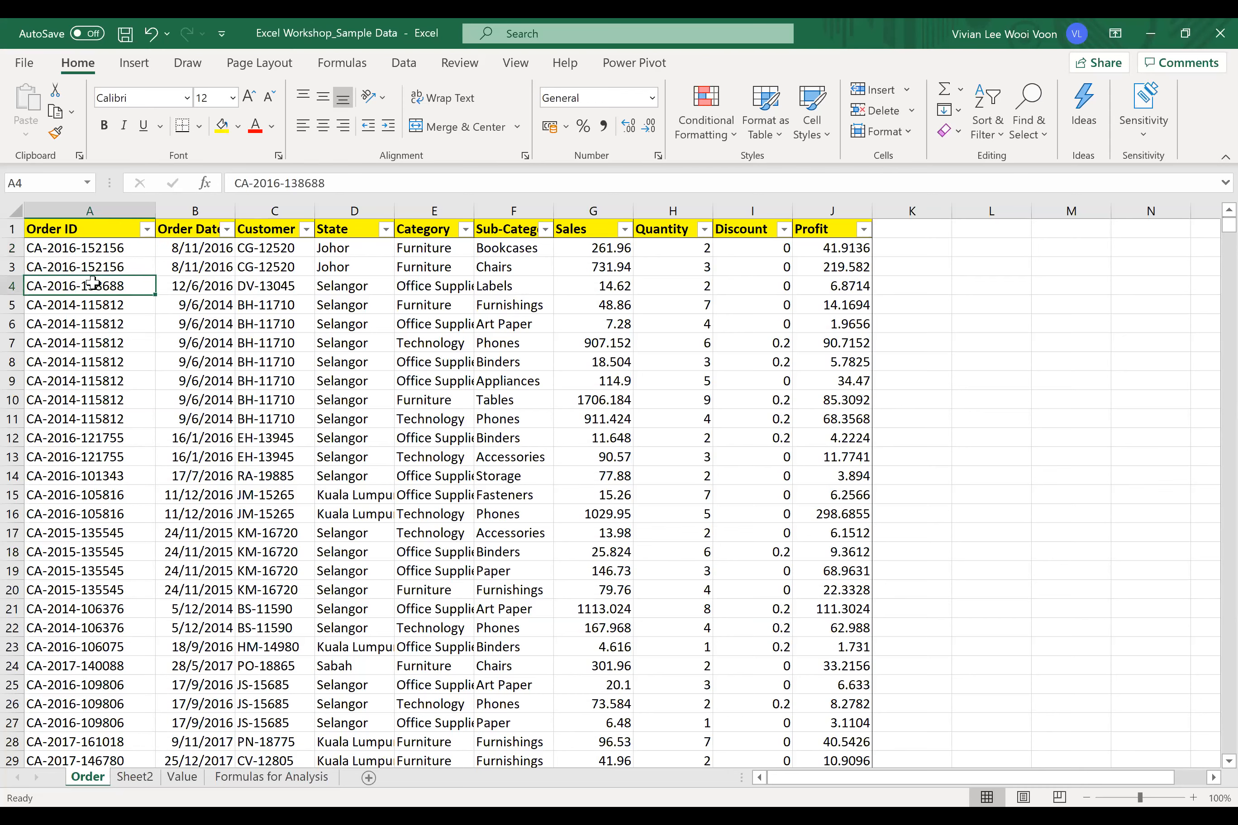
- Start a Text to Columns split of the Order ID column as delimited data, with a hyphen as the only delimiter
{"action": "left_click", "coordinate": [110, 207]}
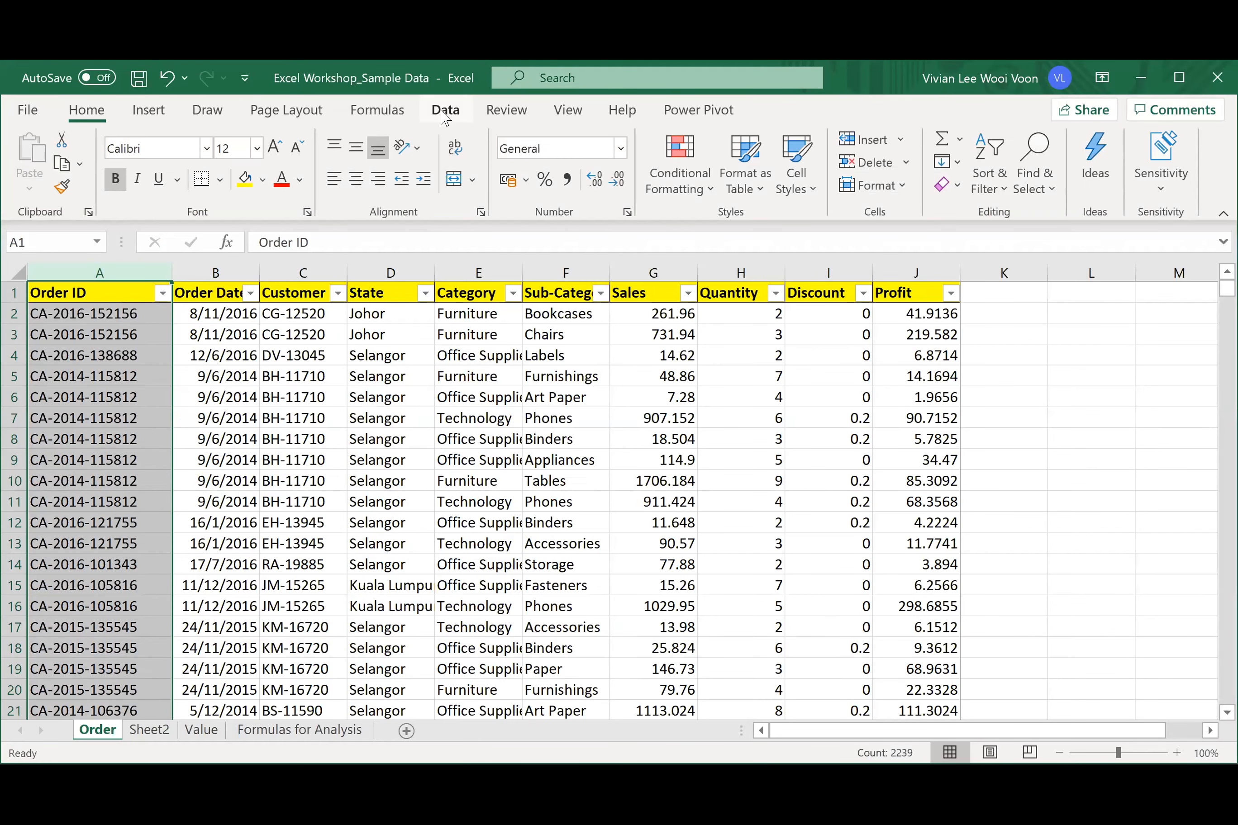
{"action": "left_click", "coordinate": [445, 114]}
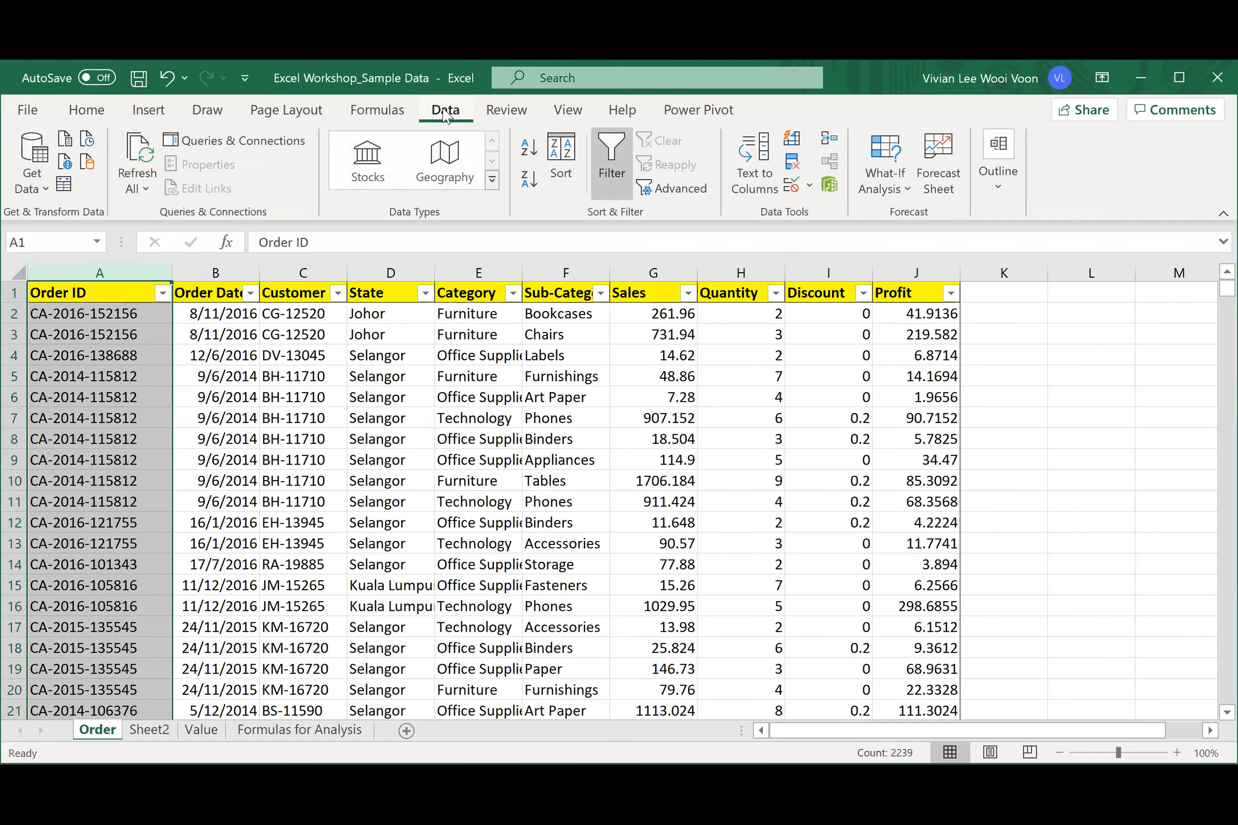
{"action": "left_click", "coordinate": [755, 169]}
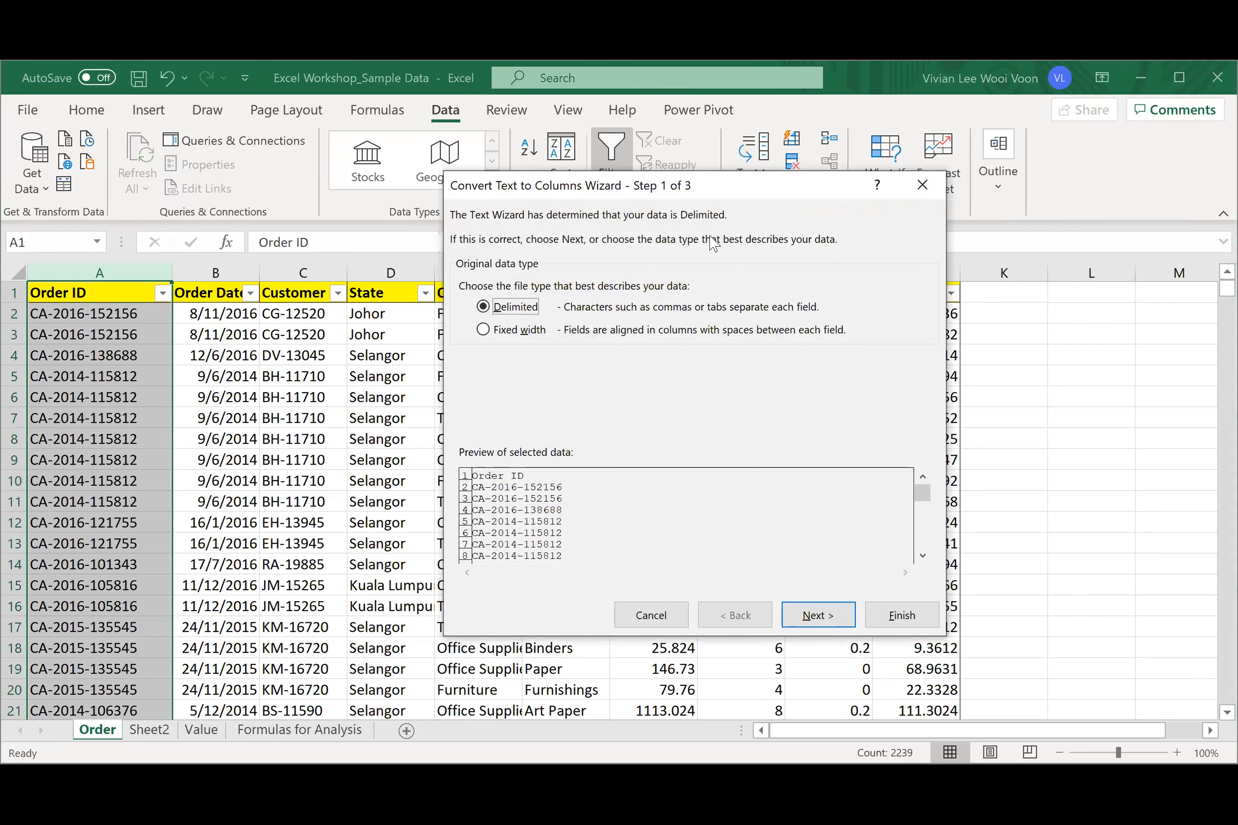
{"action": "left_click_drag", "start_coordinate": [773, 189], "coordinate": [745, 193]}
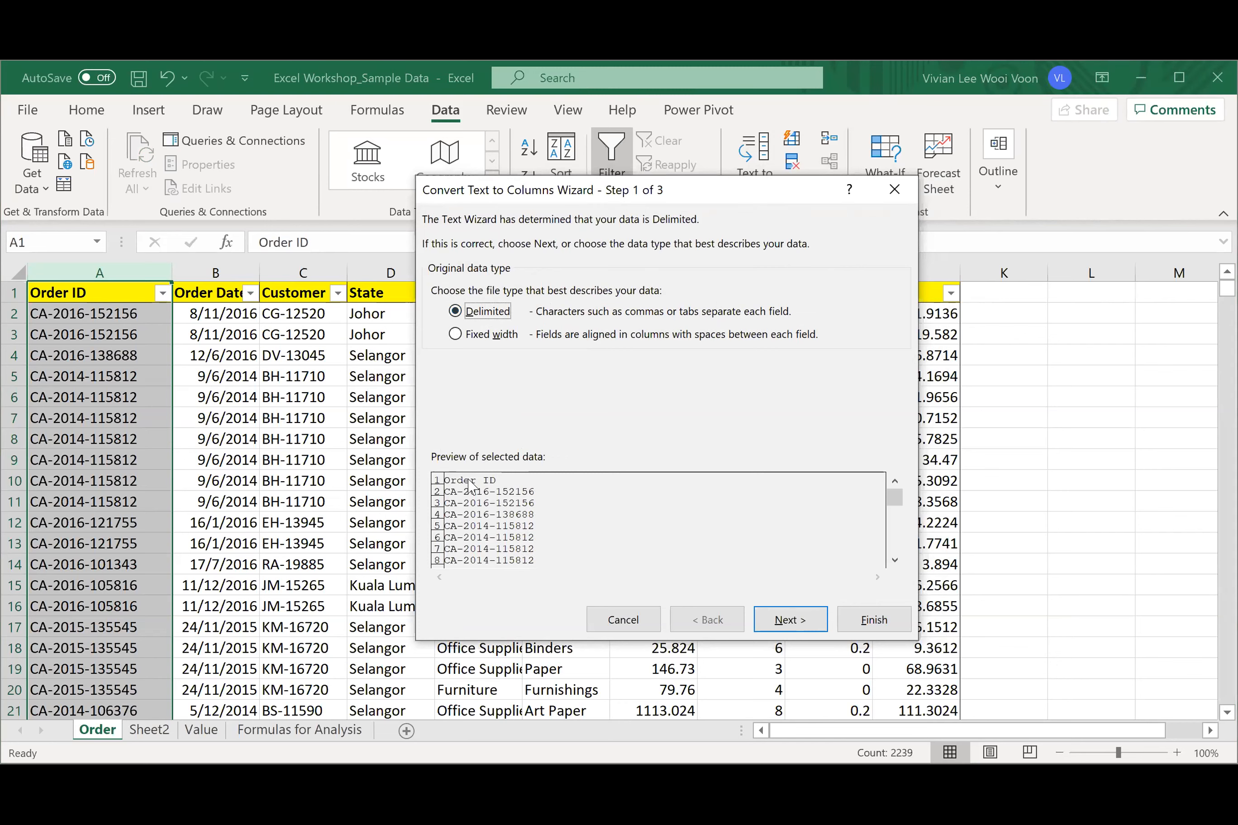
{"action": "left_click", "coordinate": [800, 621]}
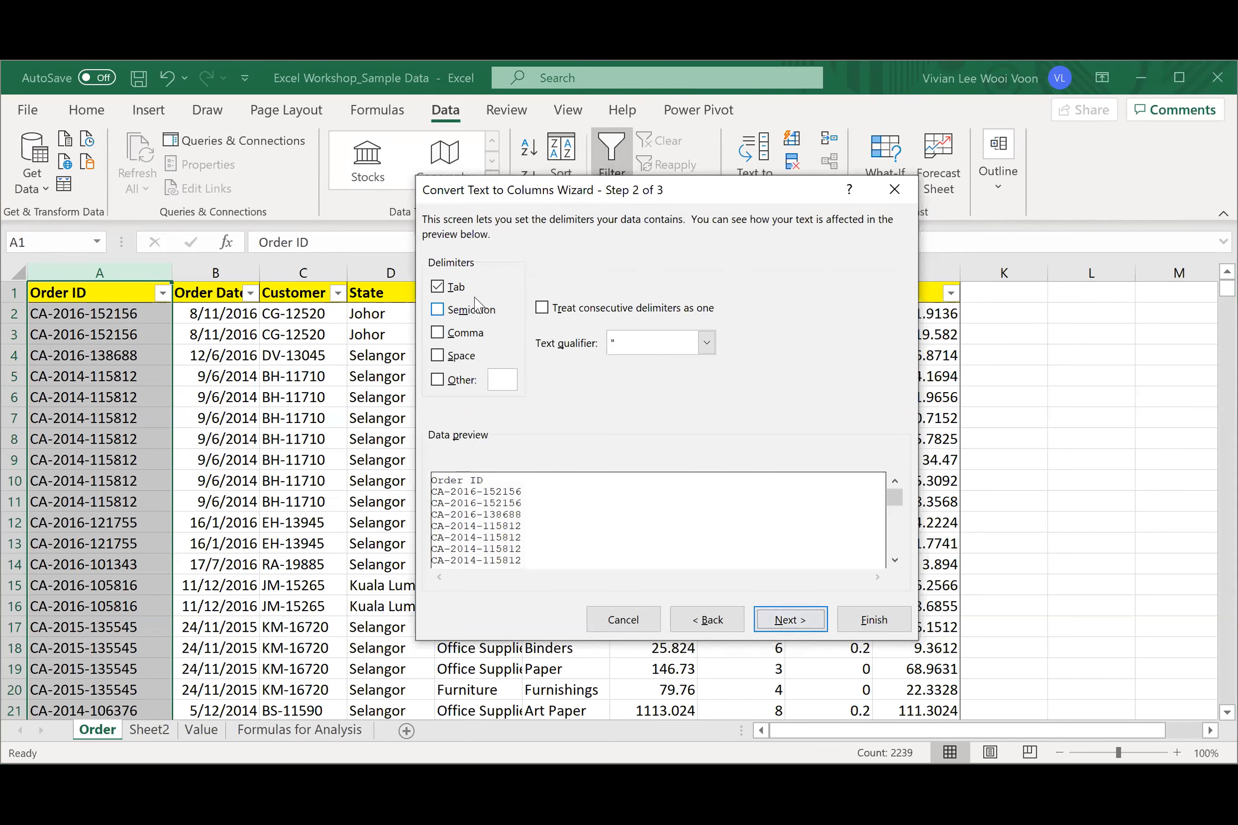
{"action": "left_click", "coordinate": [447, 314]}
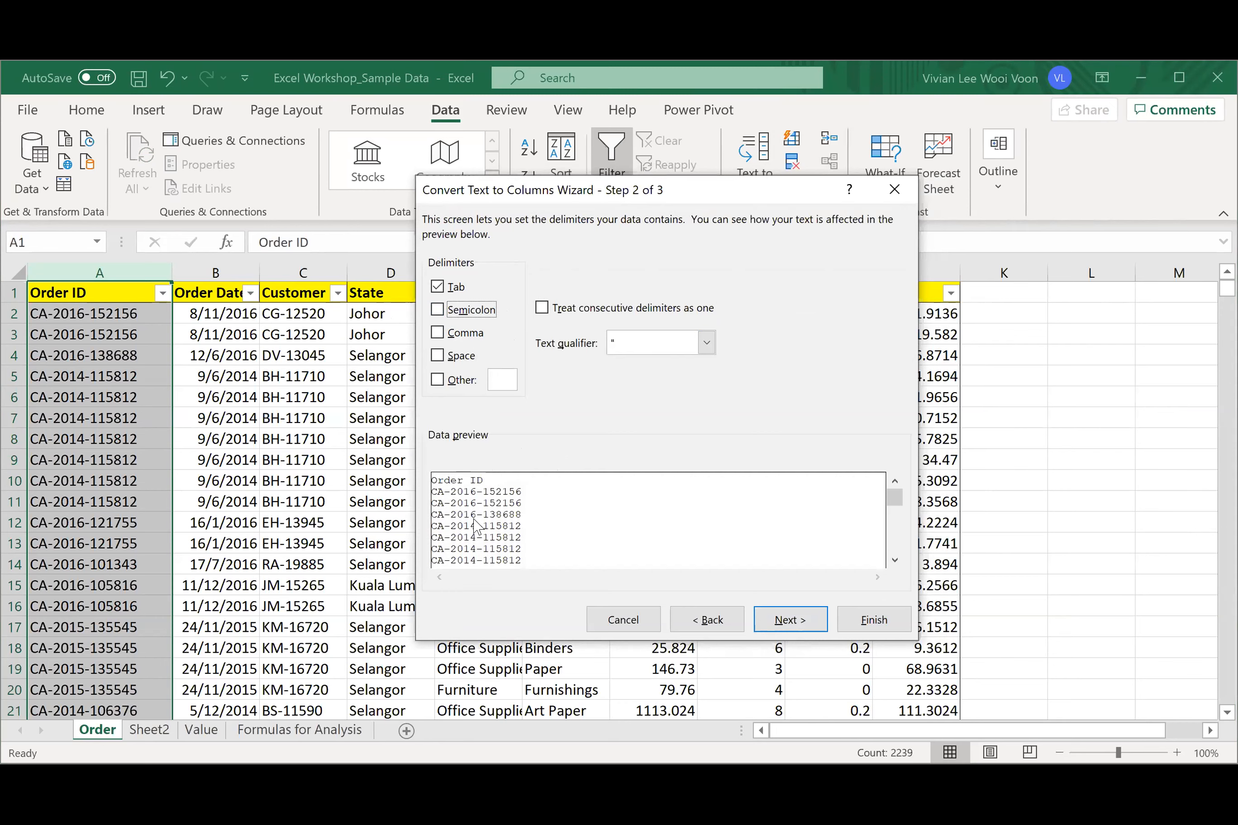
{"action": "left_click", "coordinate": [437, 380]}
{"action": "left_click", "coordinate": [436, 288]}
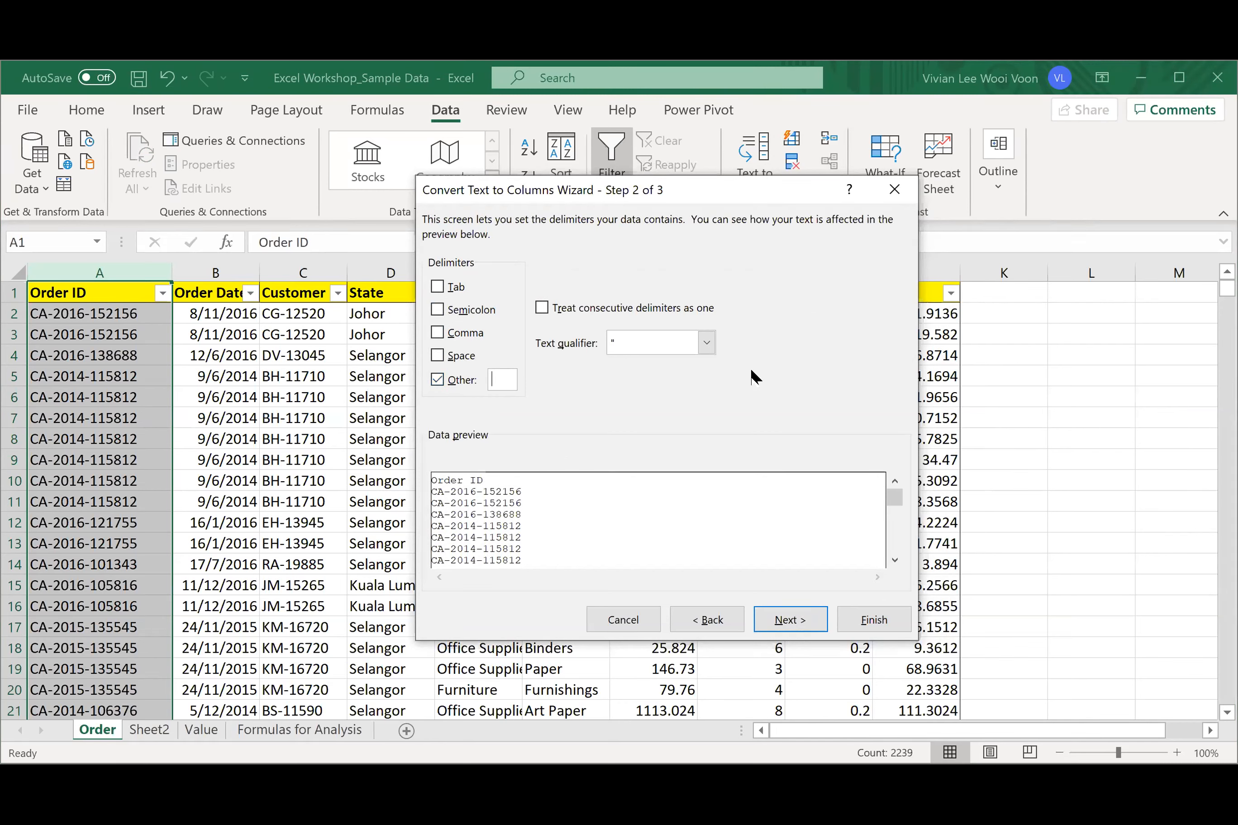
{"action": "type", "text": "-"}
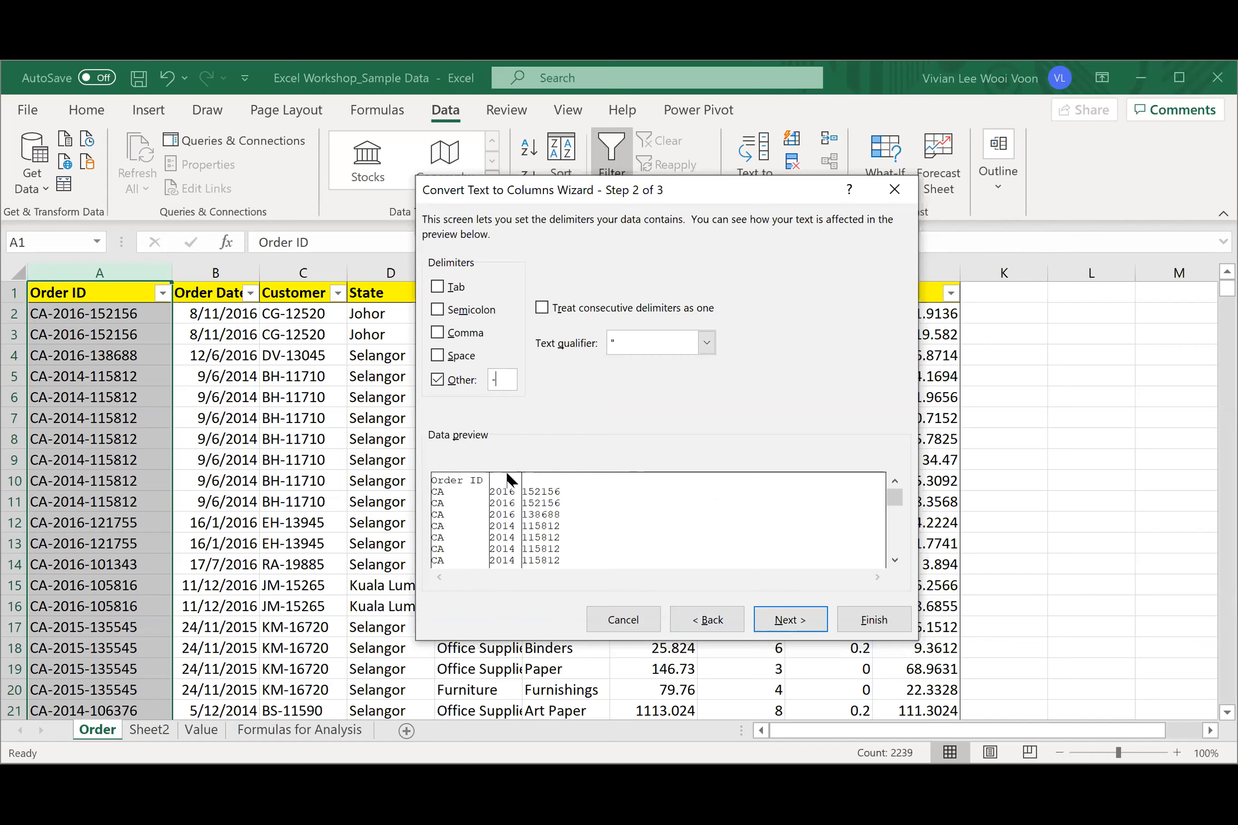
- Complete the Order ID split in General format, placing the resulting columns from cell L1 onward
{"action": "left_click", "coordinate": [790, 622]}
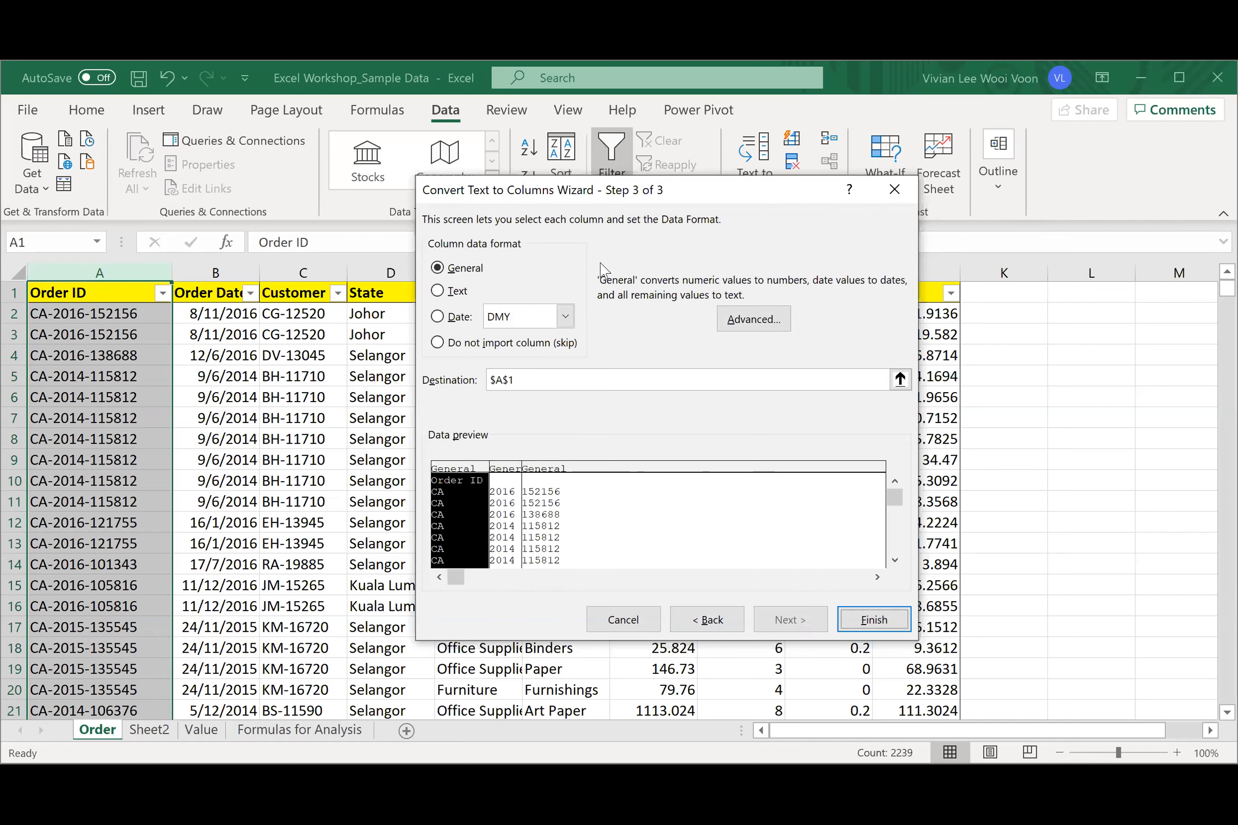
{"action": "left_click", "coordinate": [626, 377]}
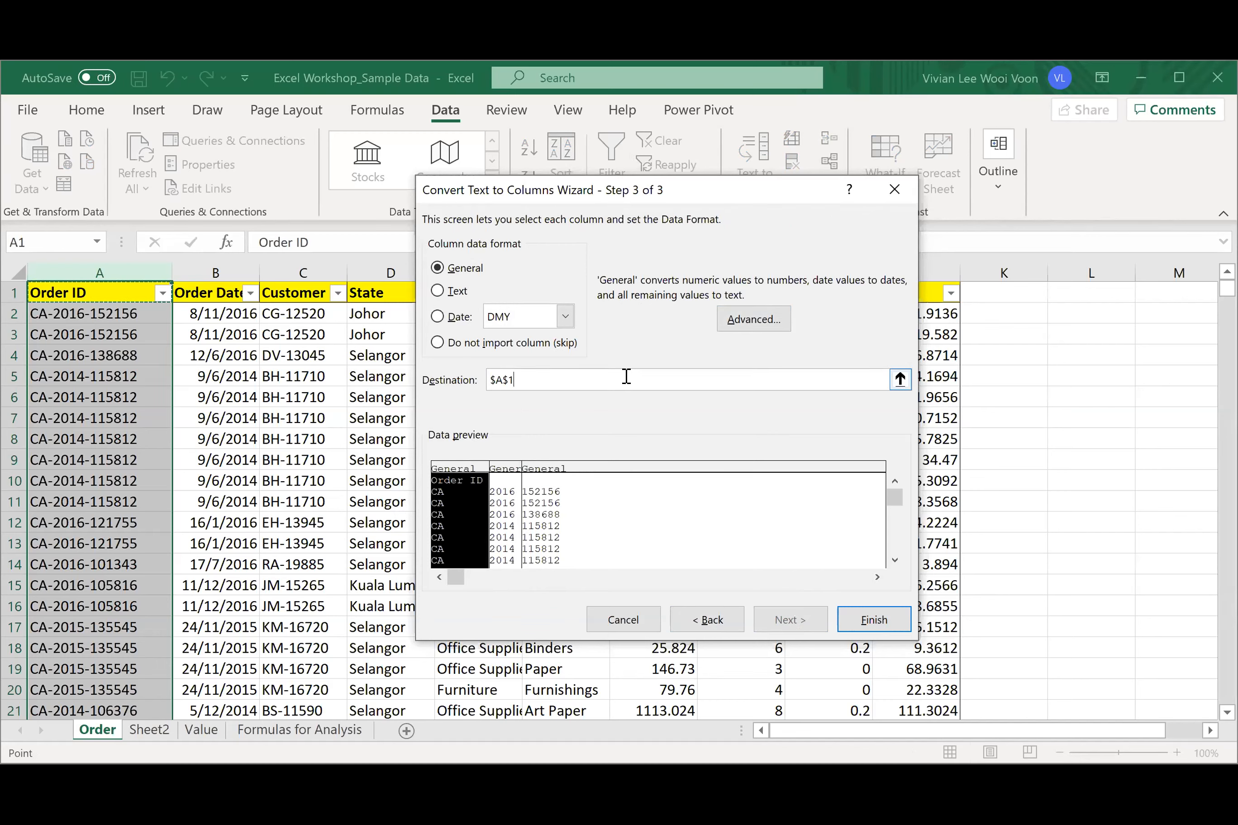
{"action": "left_click", "coordinate": [1082, 291]}
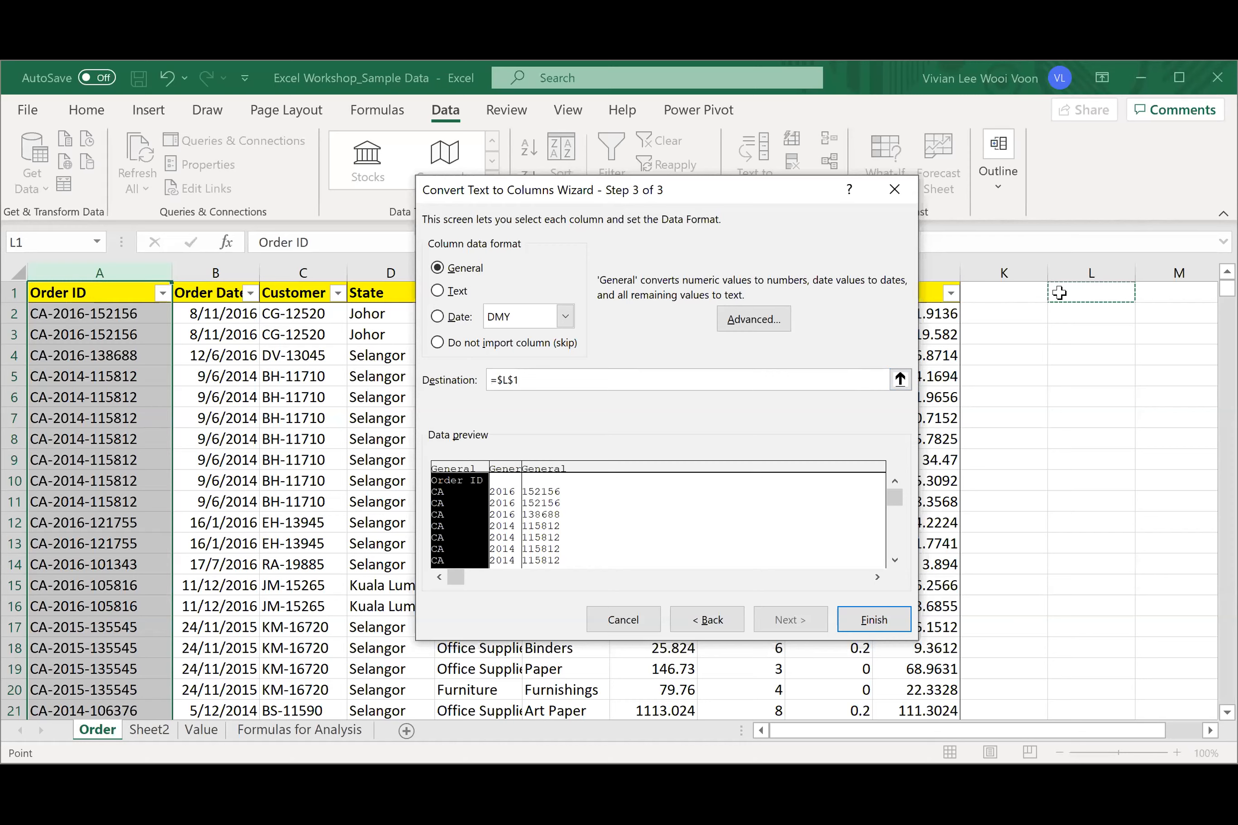
{"action": "left_click", "coordinate": [874, 620]}
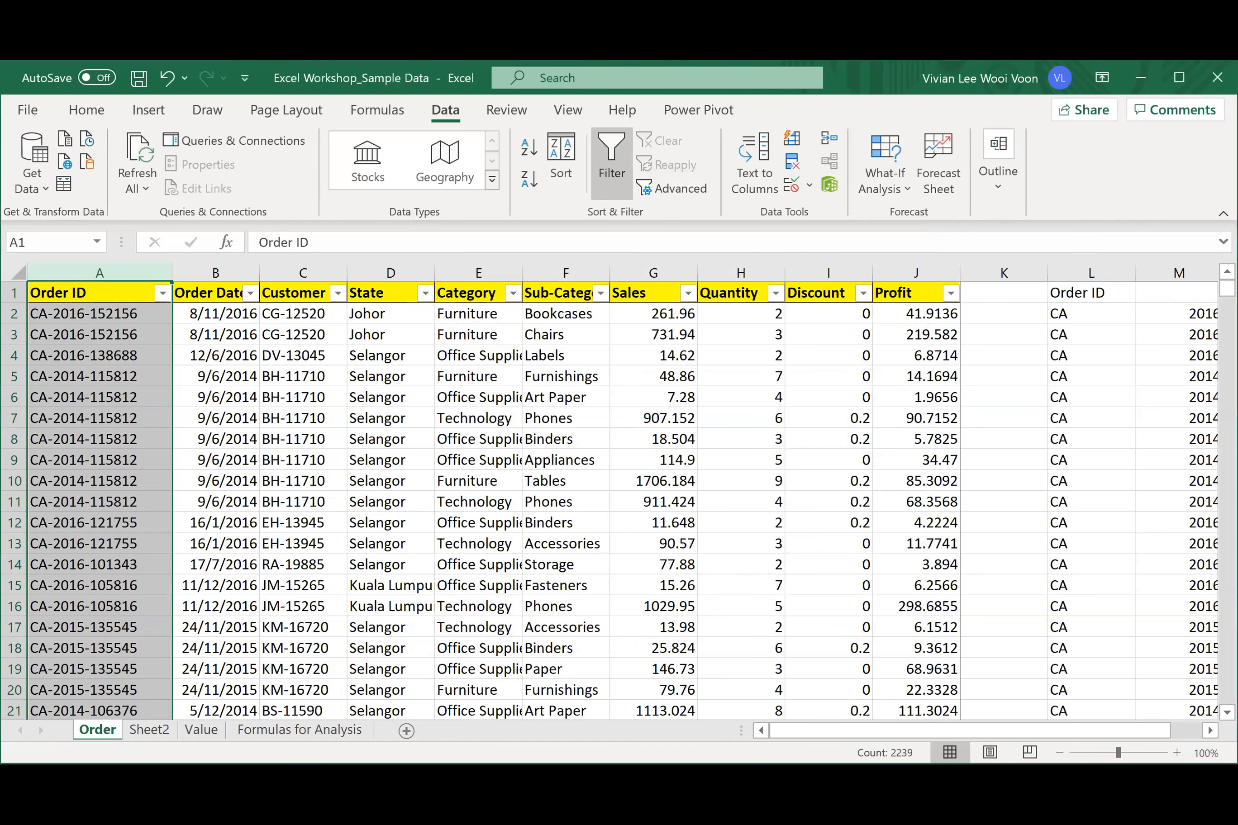
- Compare the split values in columns L to N with the original Order ID column
{"action": "scroll", "coordinate": [1016, 471], "scroll_direction": "right", "scroll_amount": 2}
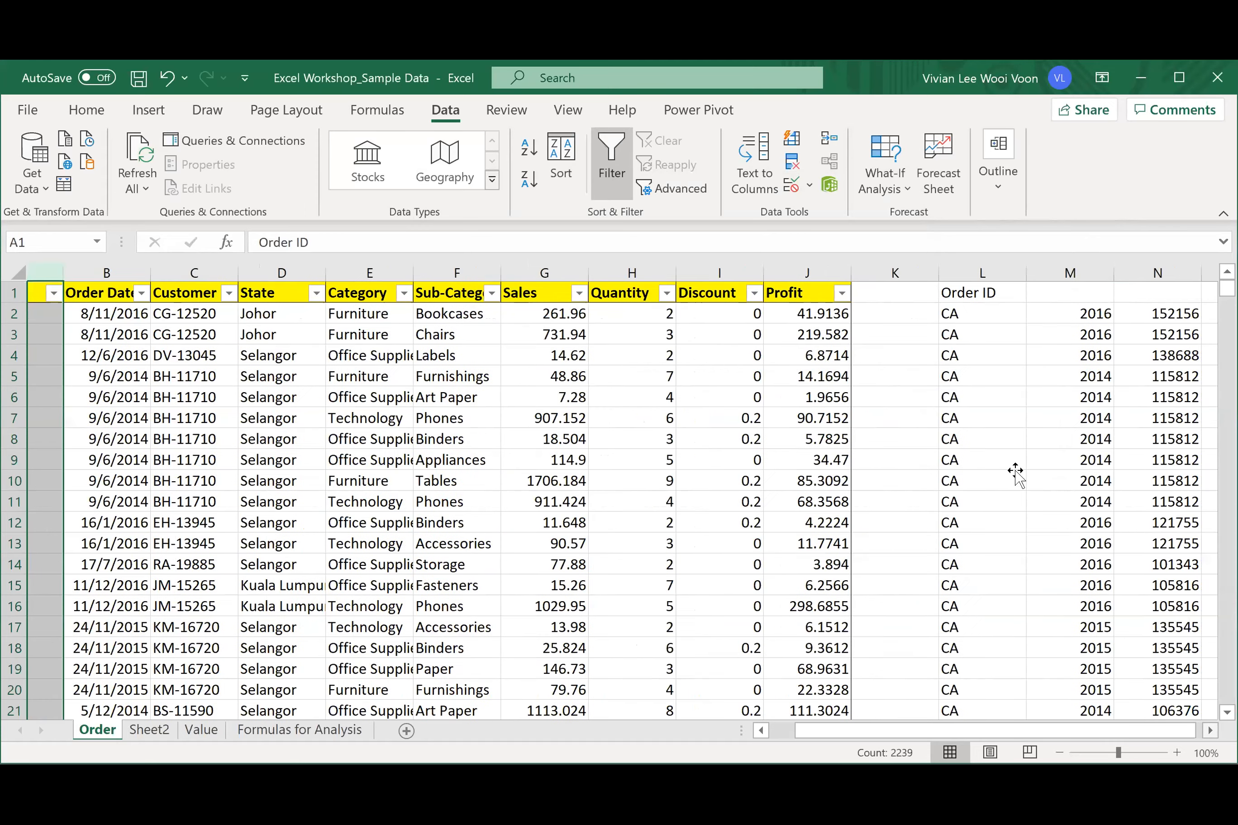
{"action": "scroll", "coordinate": [865, 290], "scroll_direction": "right", "scroll_amount": 2}
{"action": "left_click", "coordinate": [1007, 481]}
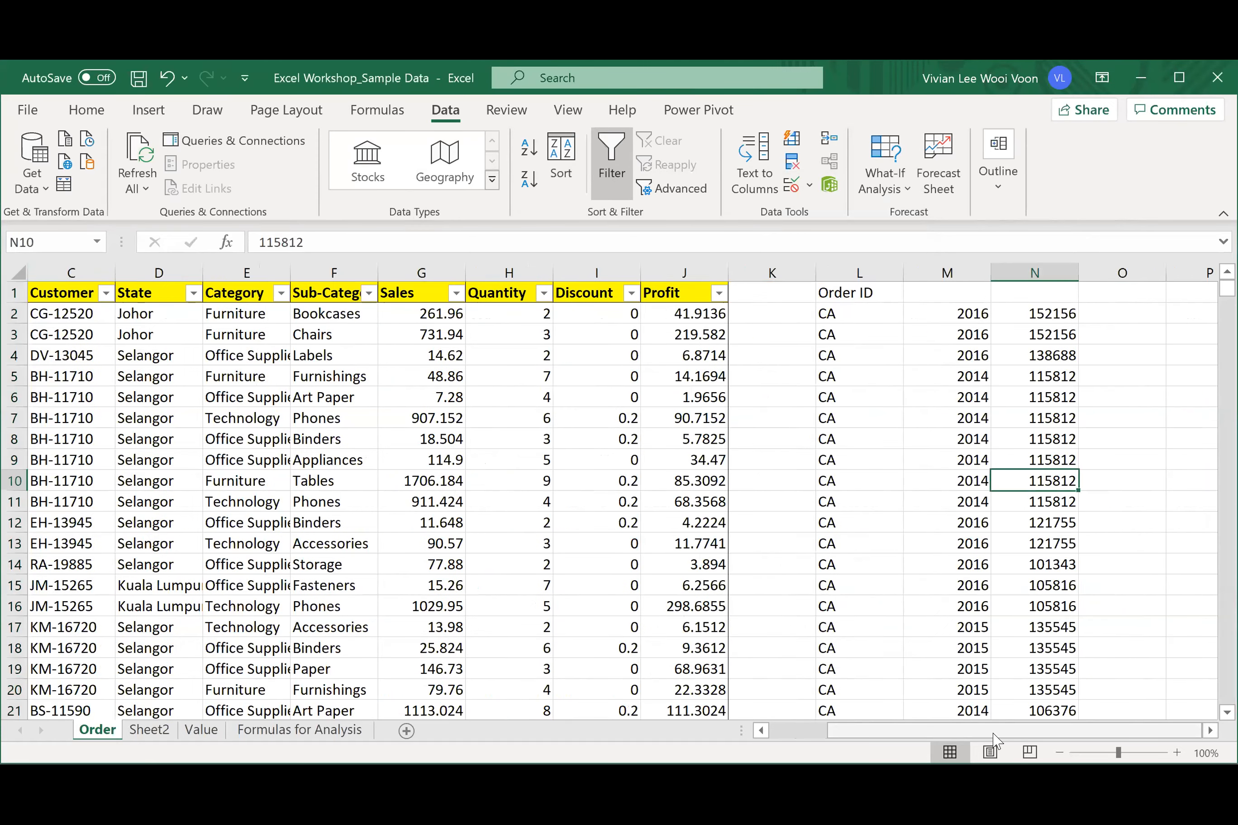
{"action": "scroll", "coordinate": [132, 258], "scroll_direction": "left", "scroll_amount": 2}
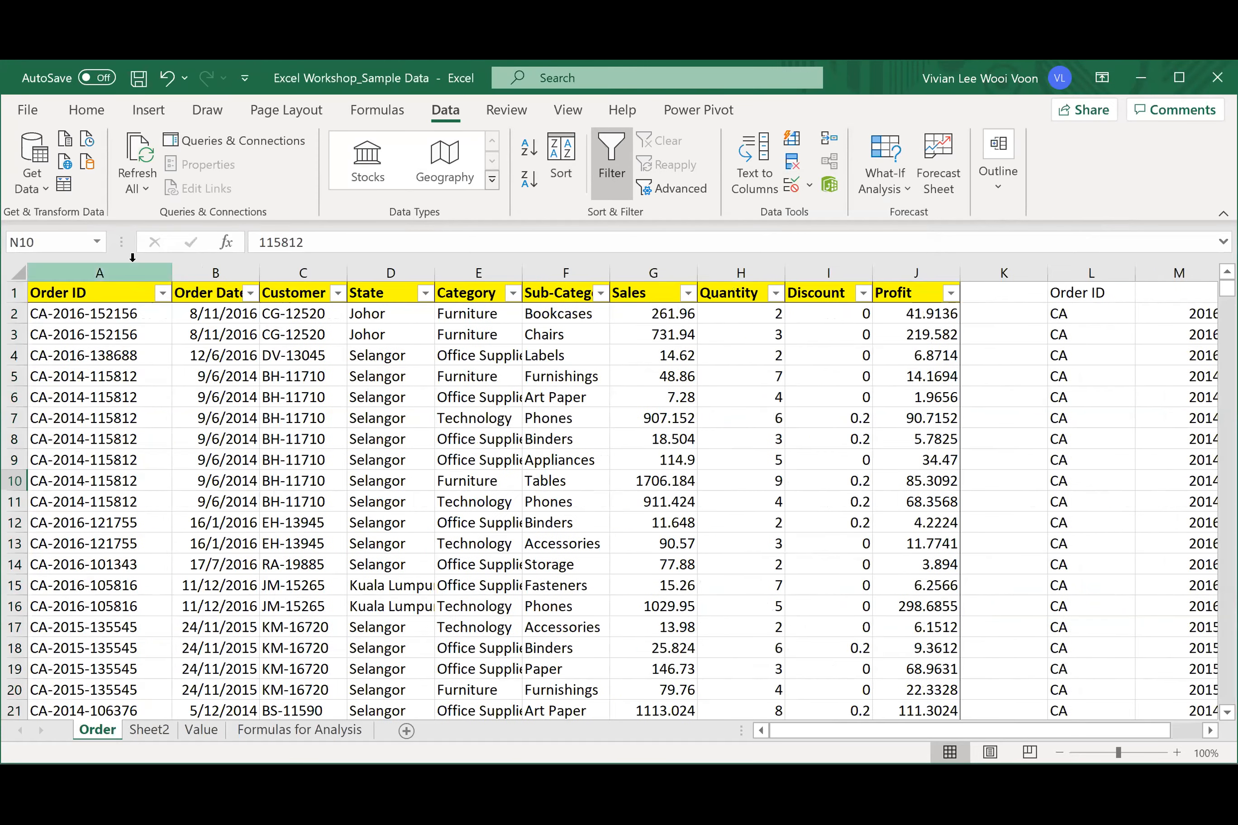
{"action": "left_click", "coordinate": [101, 273]}
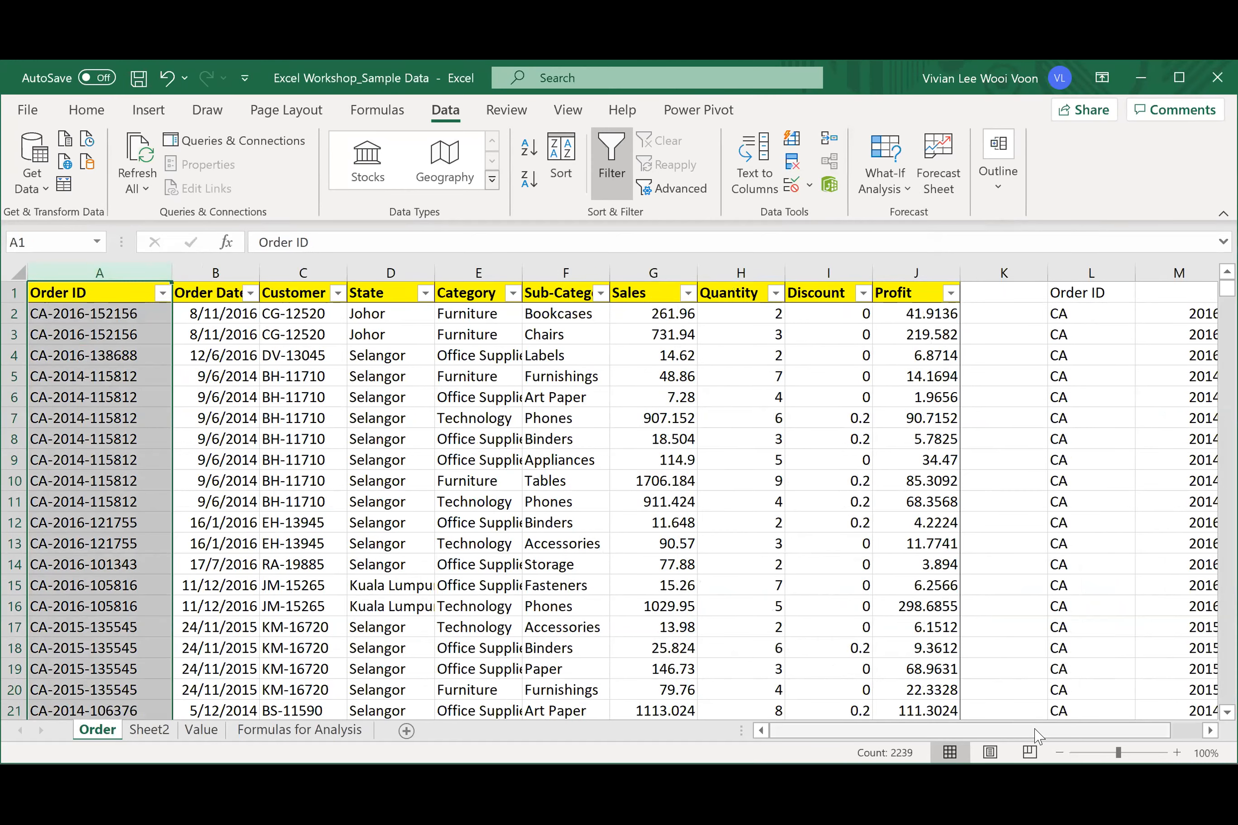
{"action": "scroll", "coordinate": [1063, 341], "scroll_direction": "right", "scroll_amount": 1}
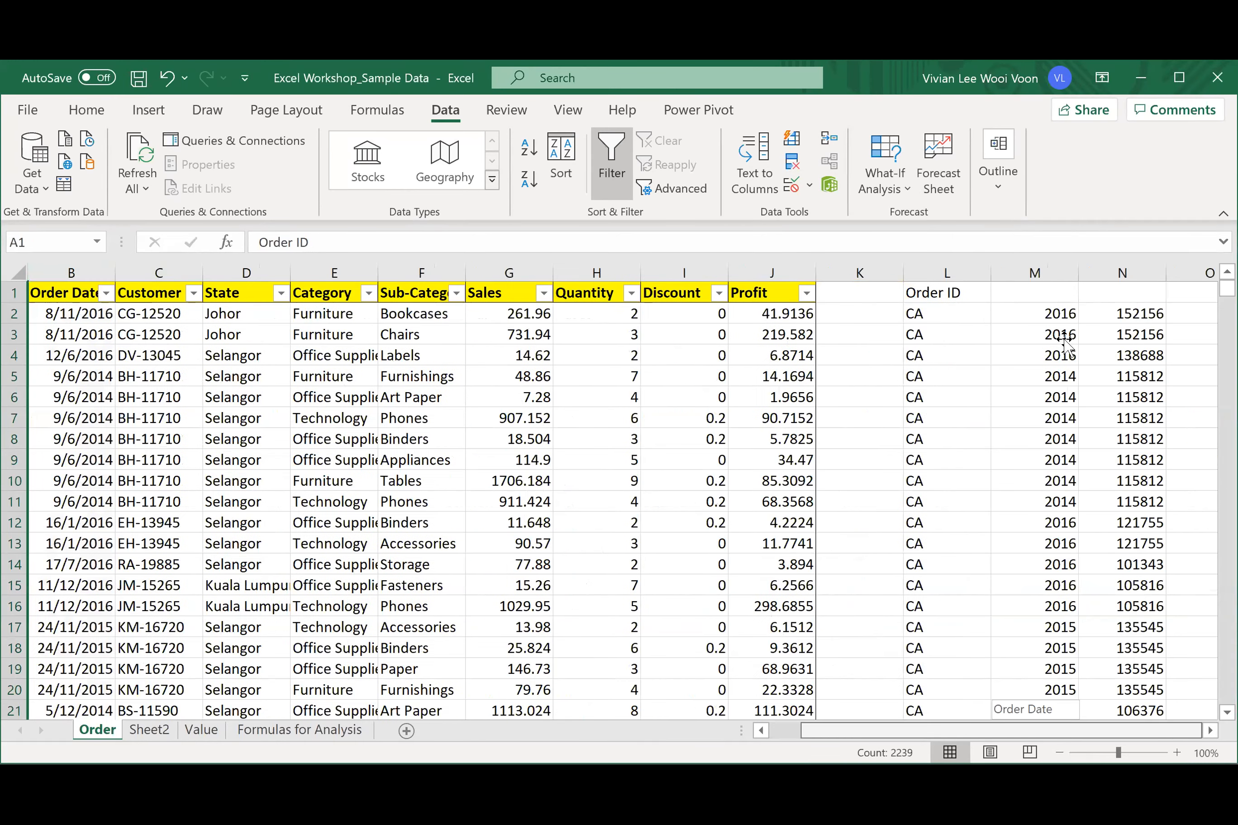
{"action": "left_click", "coordinate": [994, 335]}
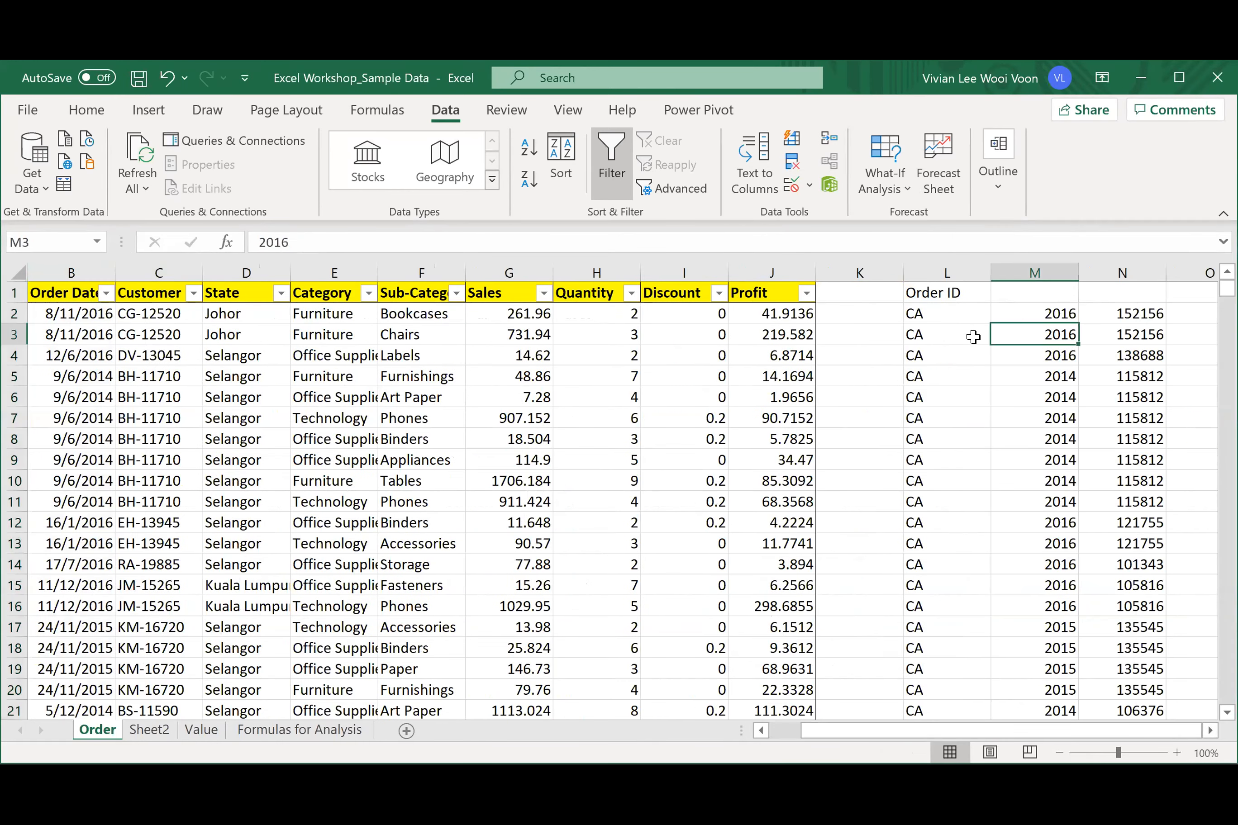
- Enter the headers Store Code, Year and Order ID in L1, M1 and N1 above the split columns
{"action": "left_click", "coordinate": [949, 298]}
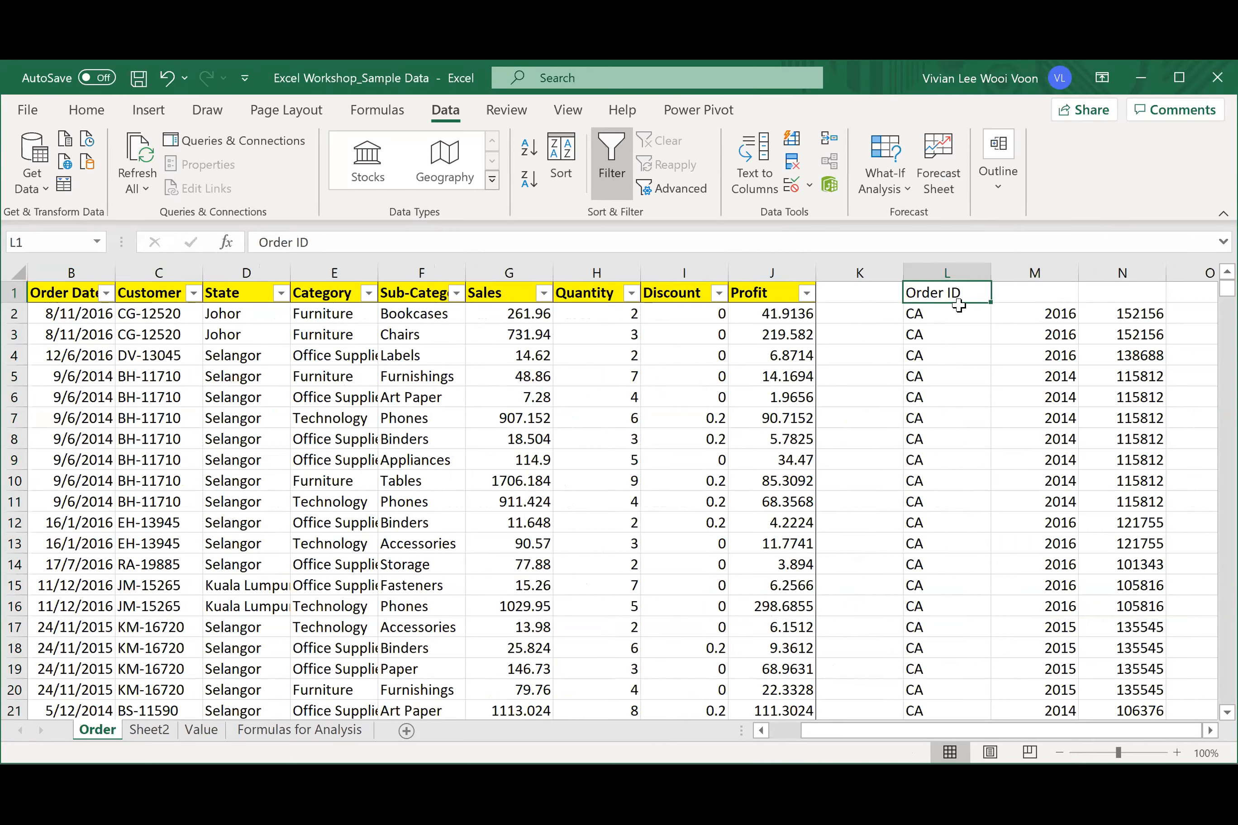
{"action": "type", "text": "Store Code"}
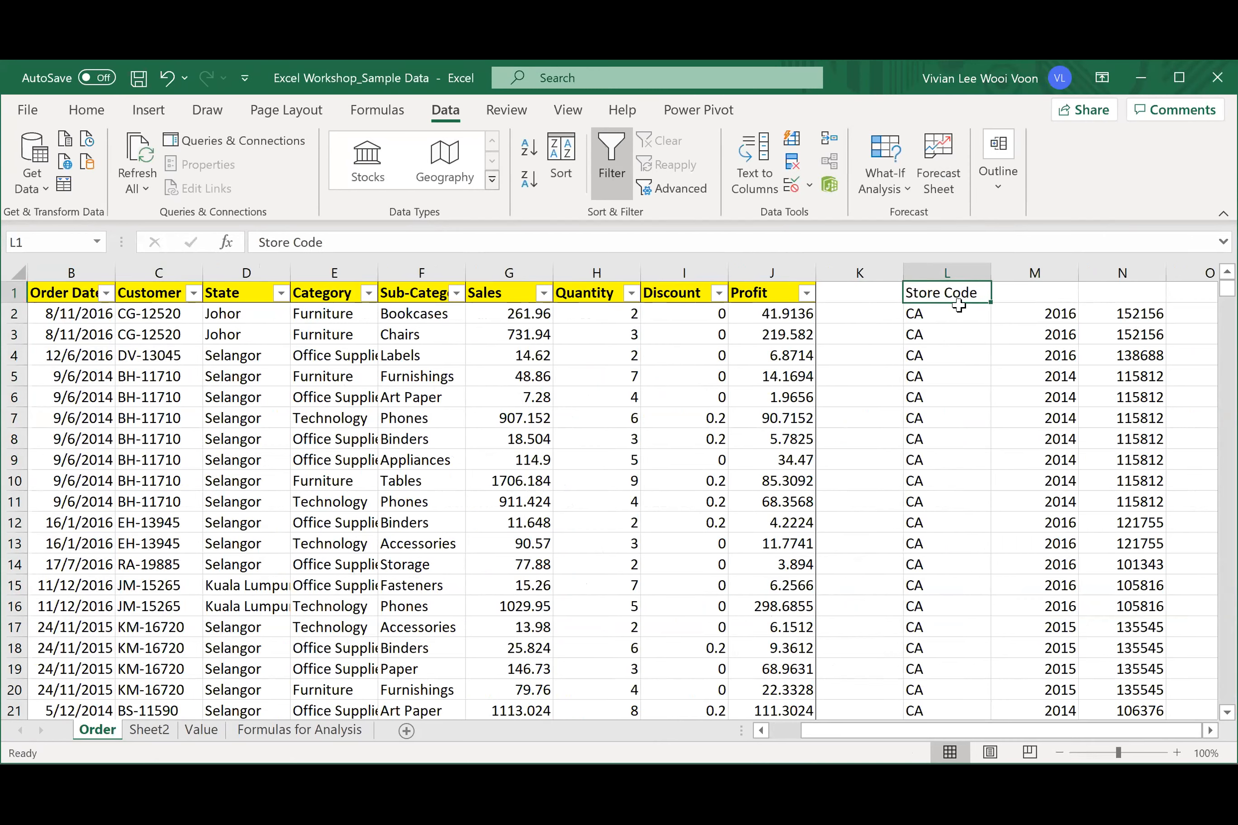
{"action": "key", "text": "Tab"}
{"action": "type", "text": "Ye"}
{"action": "key", "text": "Return"}
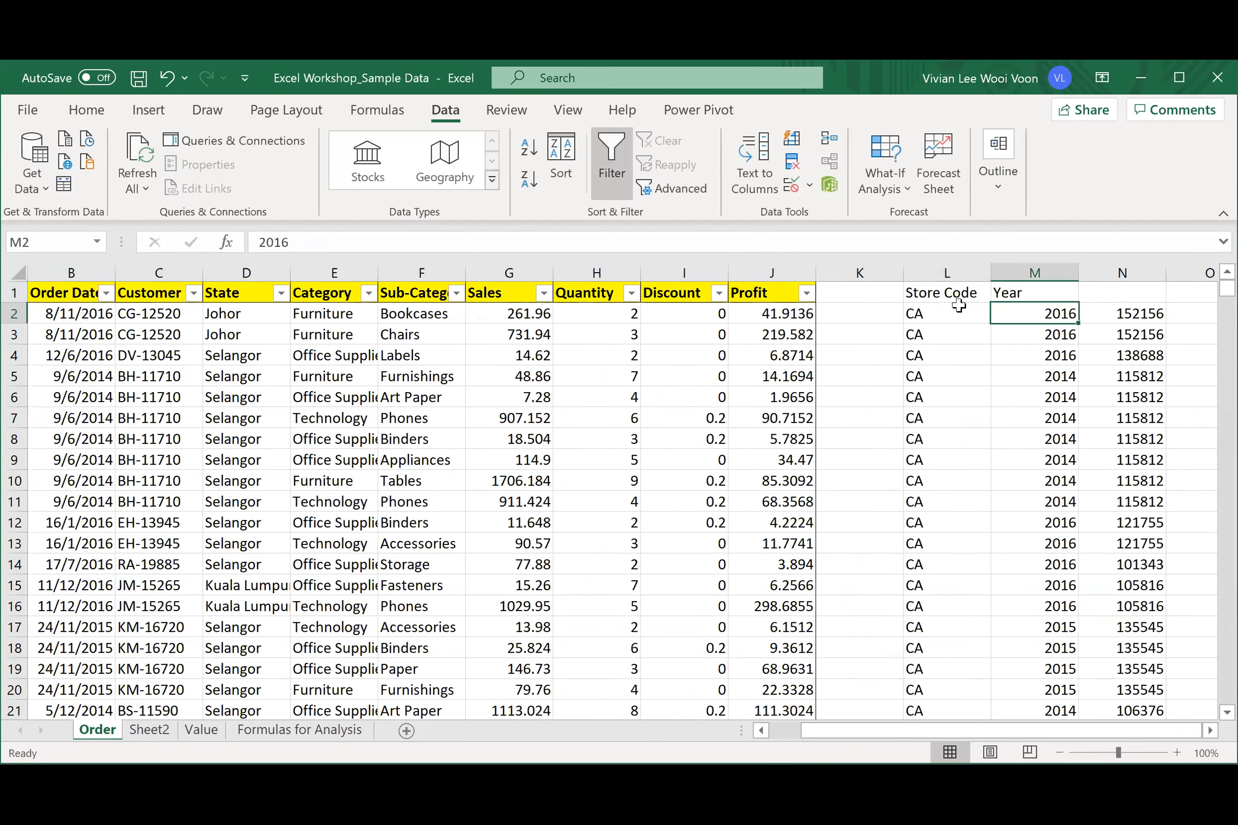
{"action": "key", "text": "Up"}
{"action": "key", "text": "Right"}
{"action": "type", "text": "Order ID"}
{"action": "key", "text": "Return"}
{"action": "left_click", "coordinate": [959, 304]}
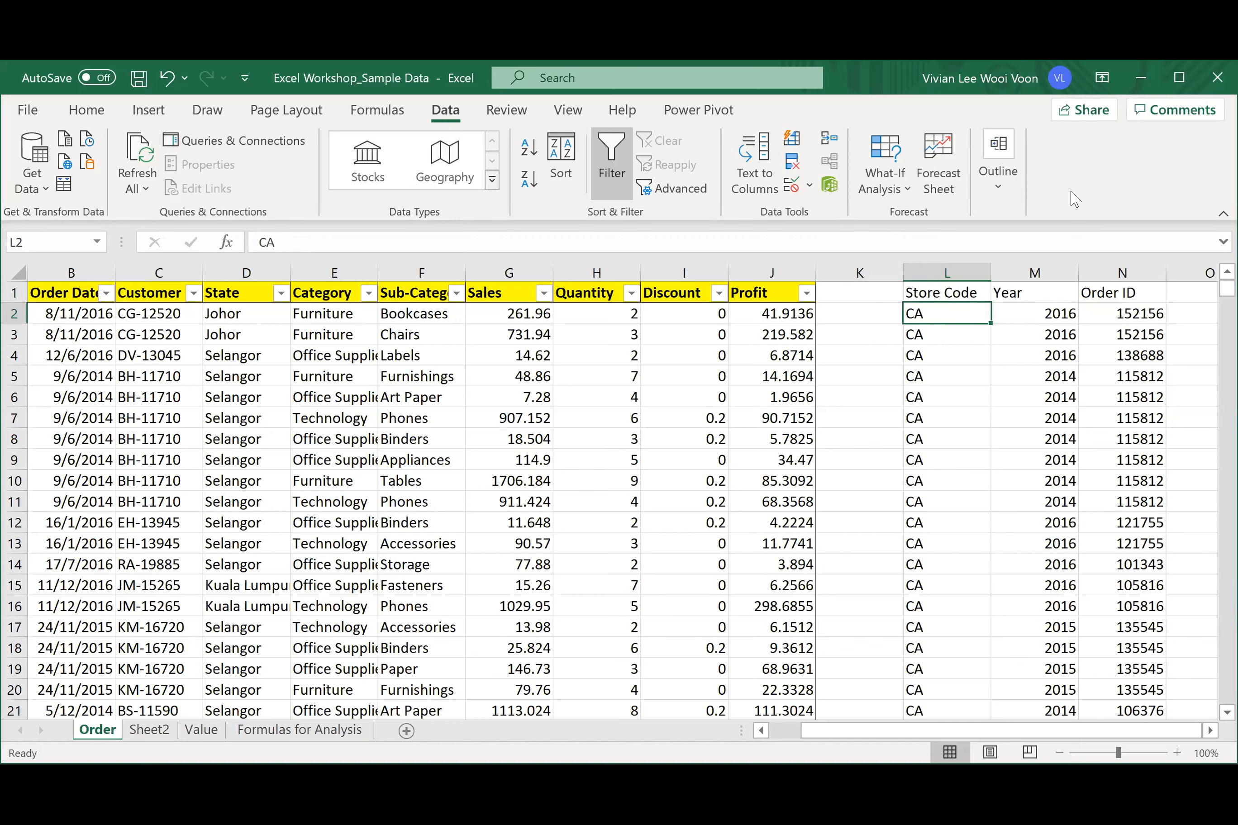
- Cut the Store Code, Year and Order ID columns L:N and insert them before the Order Date column, shifting the existing columns over
{"action": "left_click", "coordinate": [946, 260]}
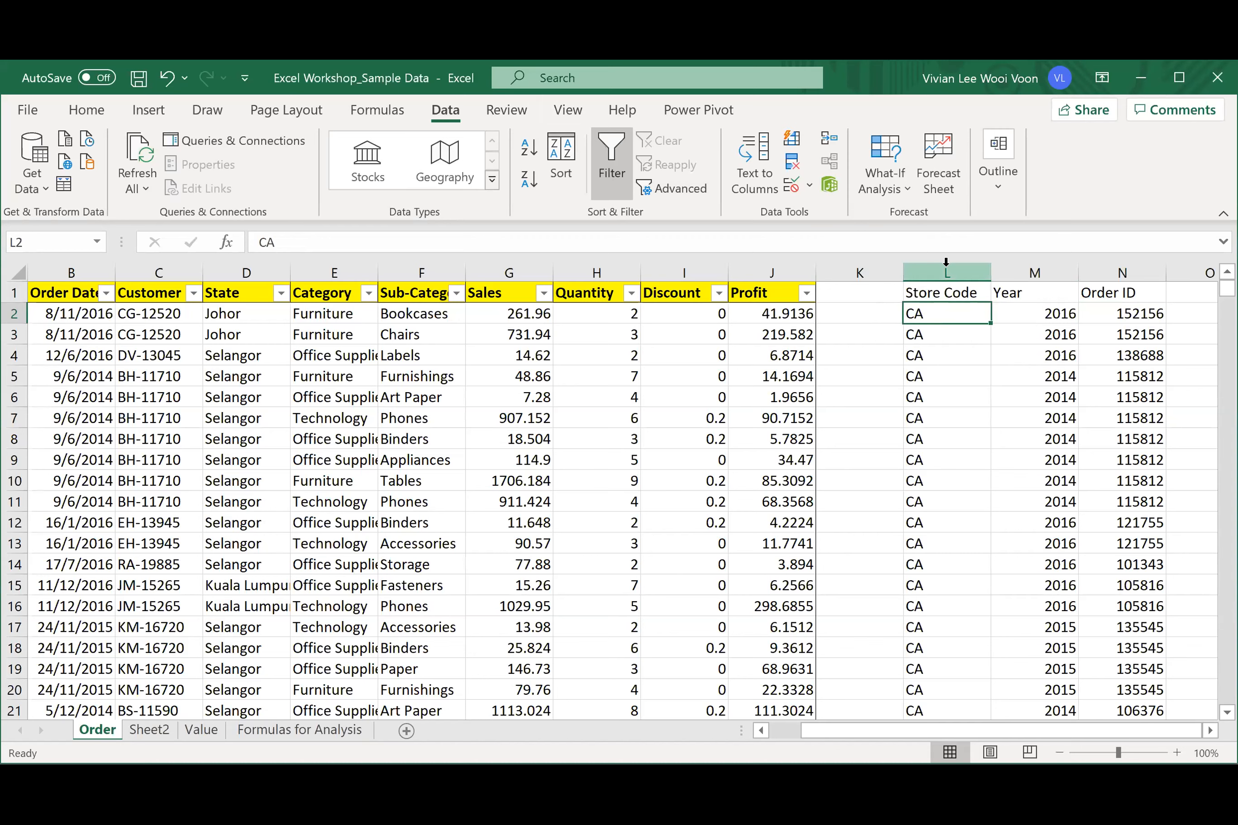
{"action": "left_click", "coordinate": [946, 268]}
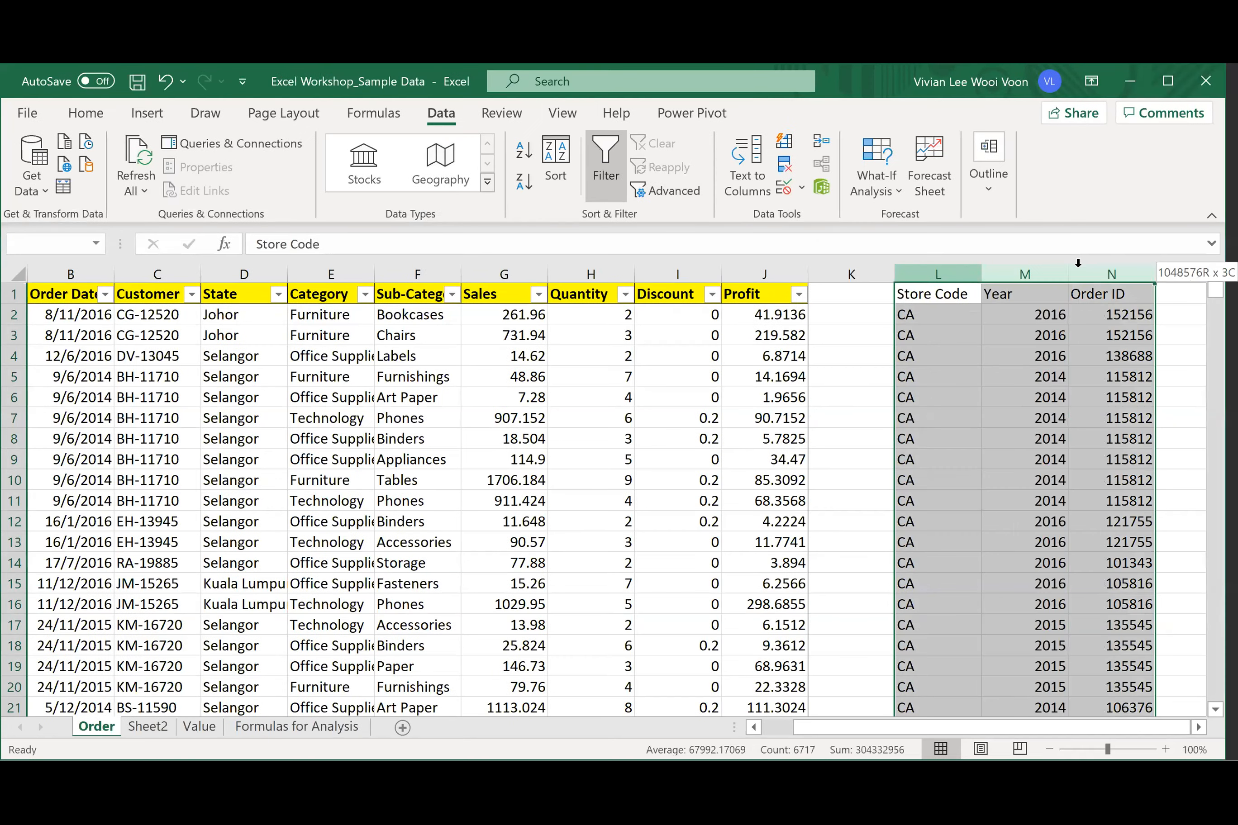
{"action": "left_click", "coordinate": [1089, 269], "text": "shift"}
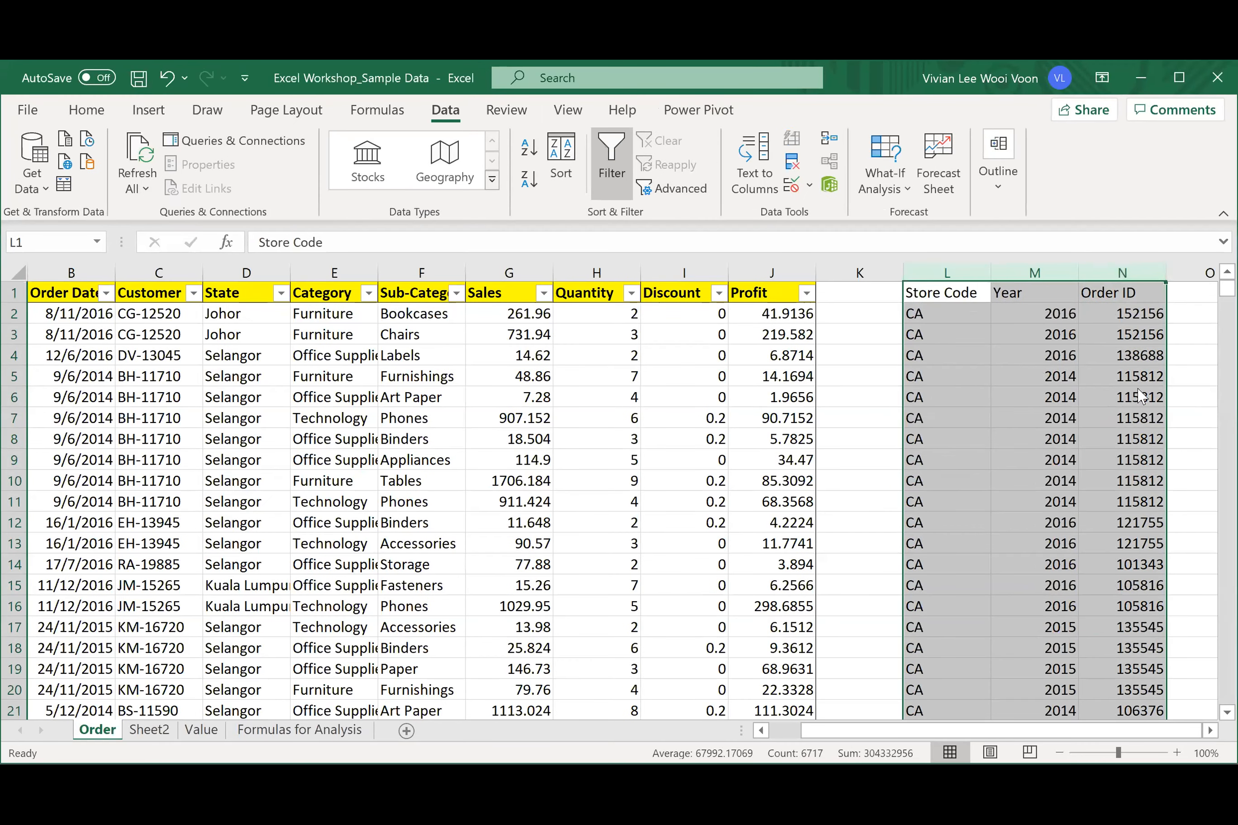
{"action": "right_click", "coordinate": [945, 359]}
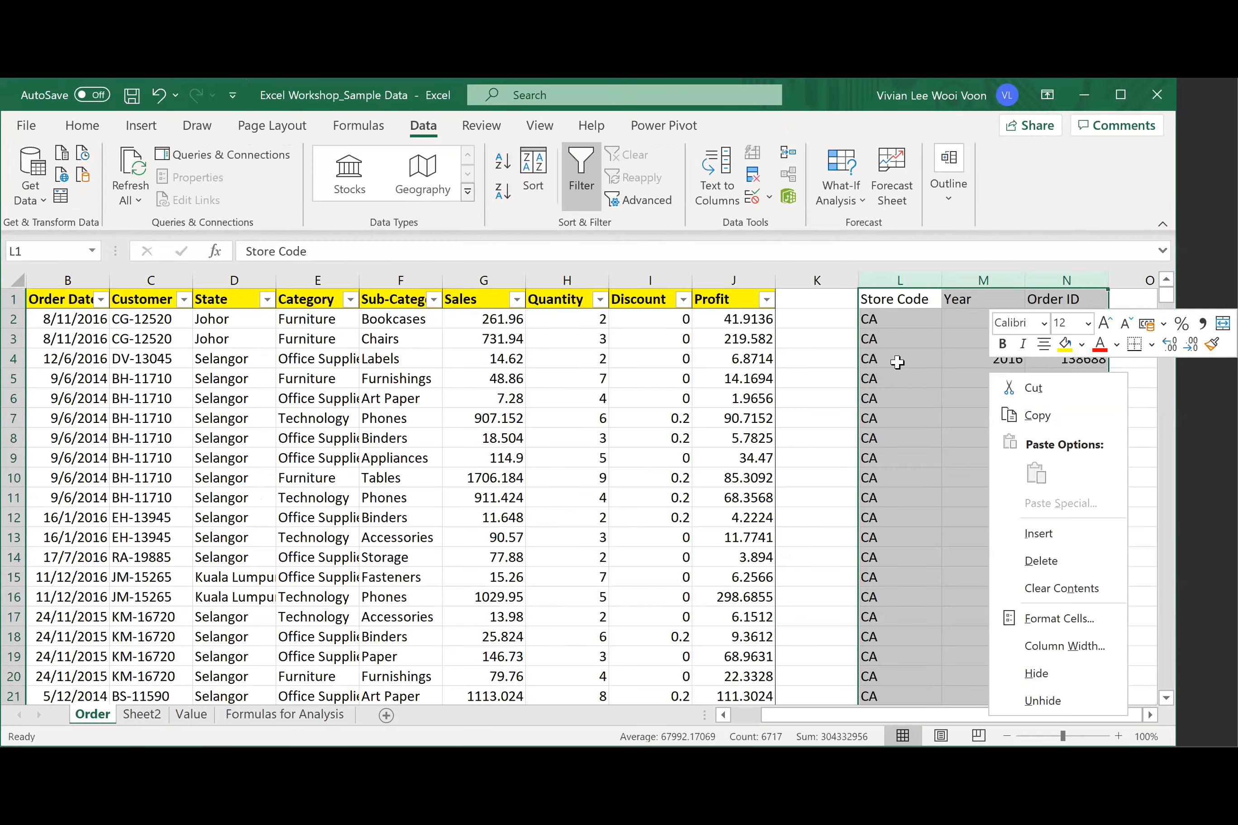
{"action": "key", "text": "Escape"}
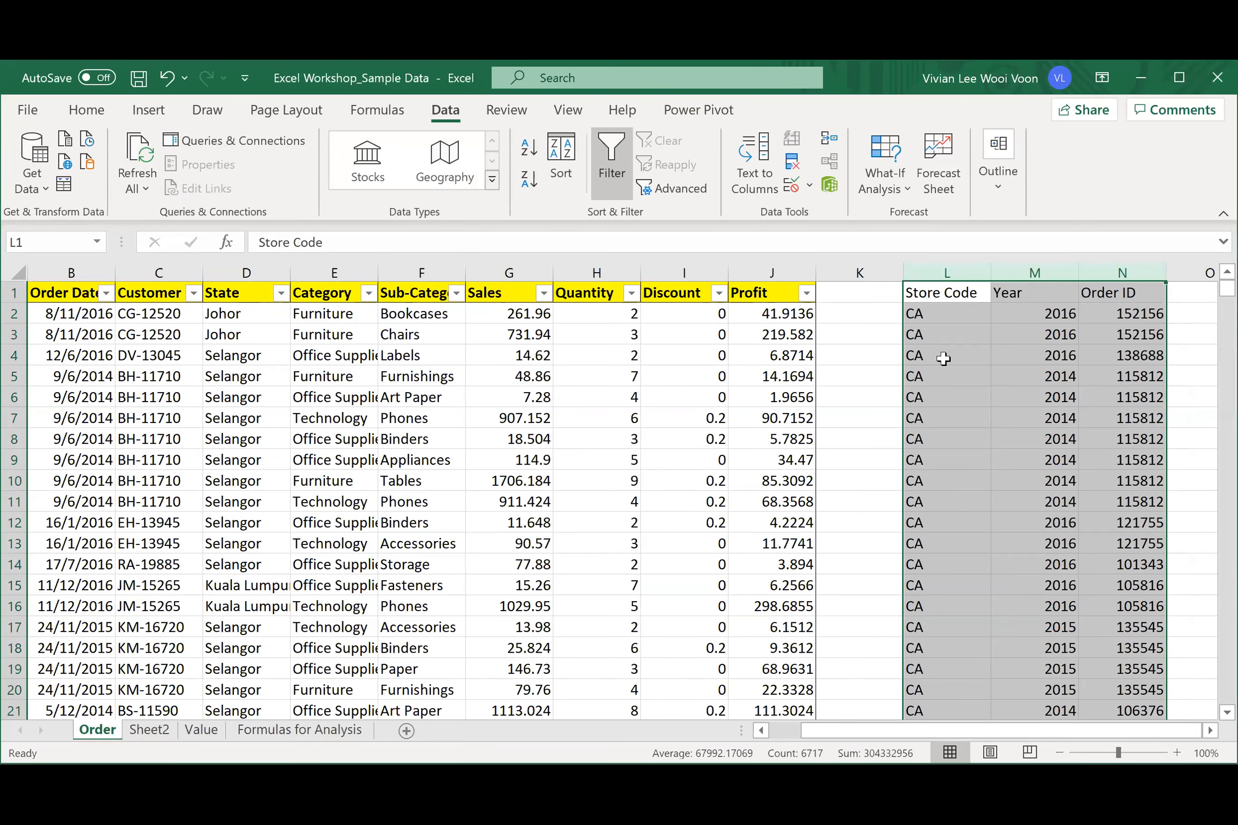
{"action": "key", "text": "ctrl+c"}
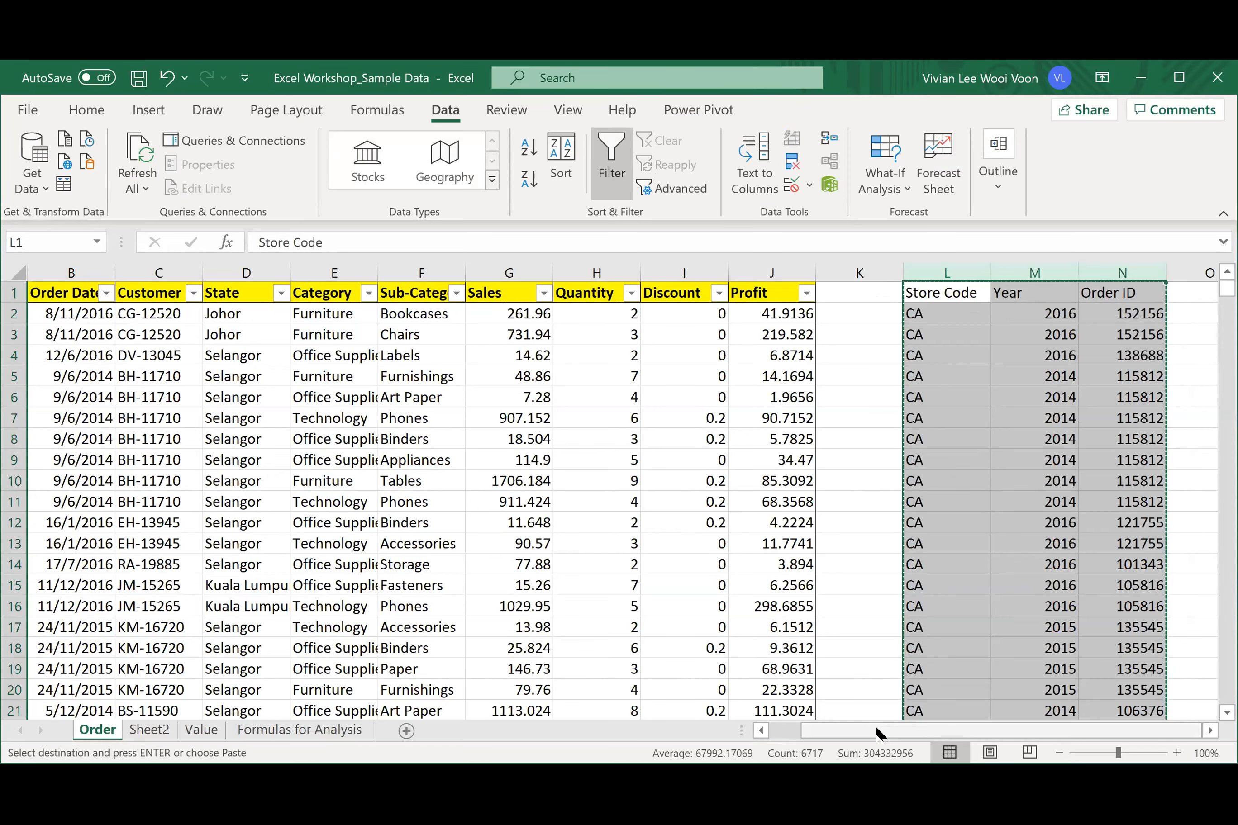
{"action": "left_click_drag", "start_coordinate": [876, 730], "coordinate": [796, 726]}
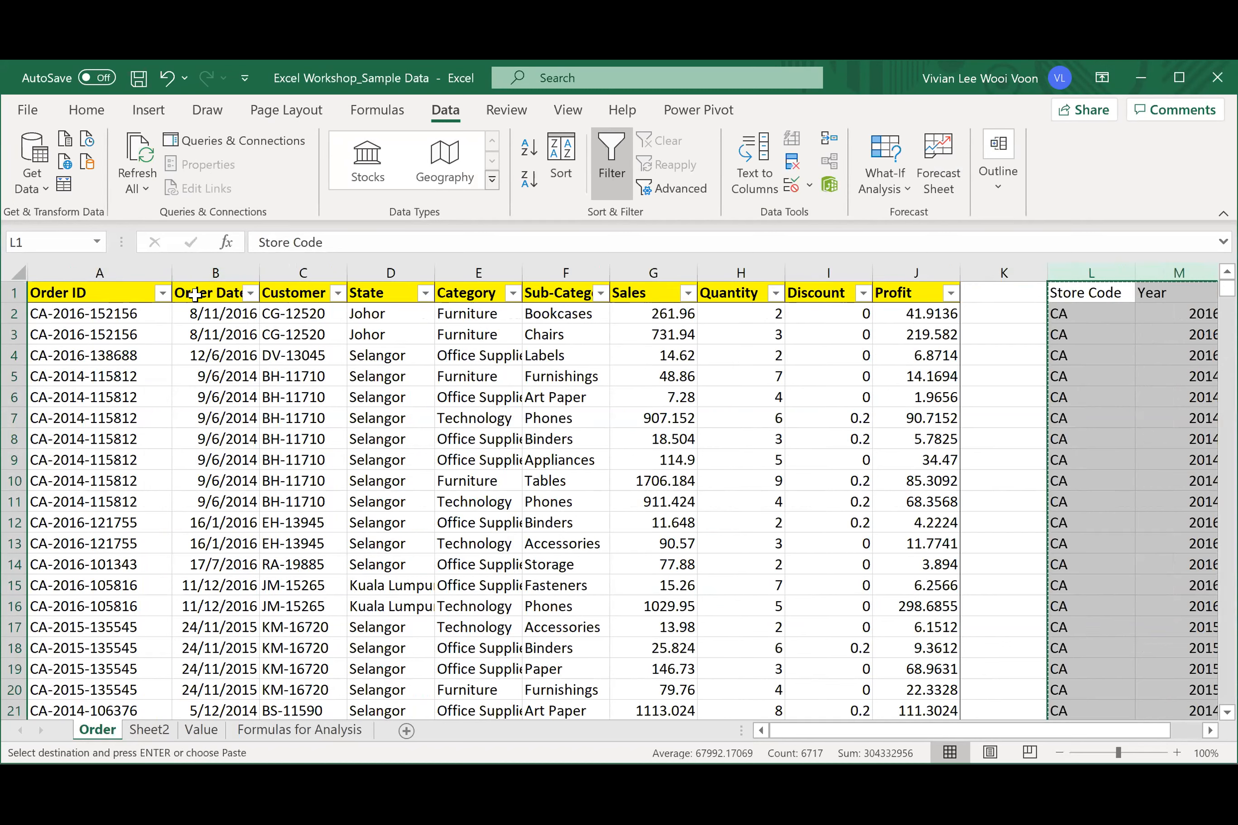
{"action": "left_click", "coordinate": [220, 269]}
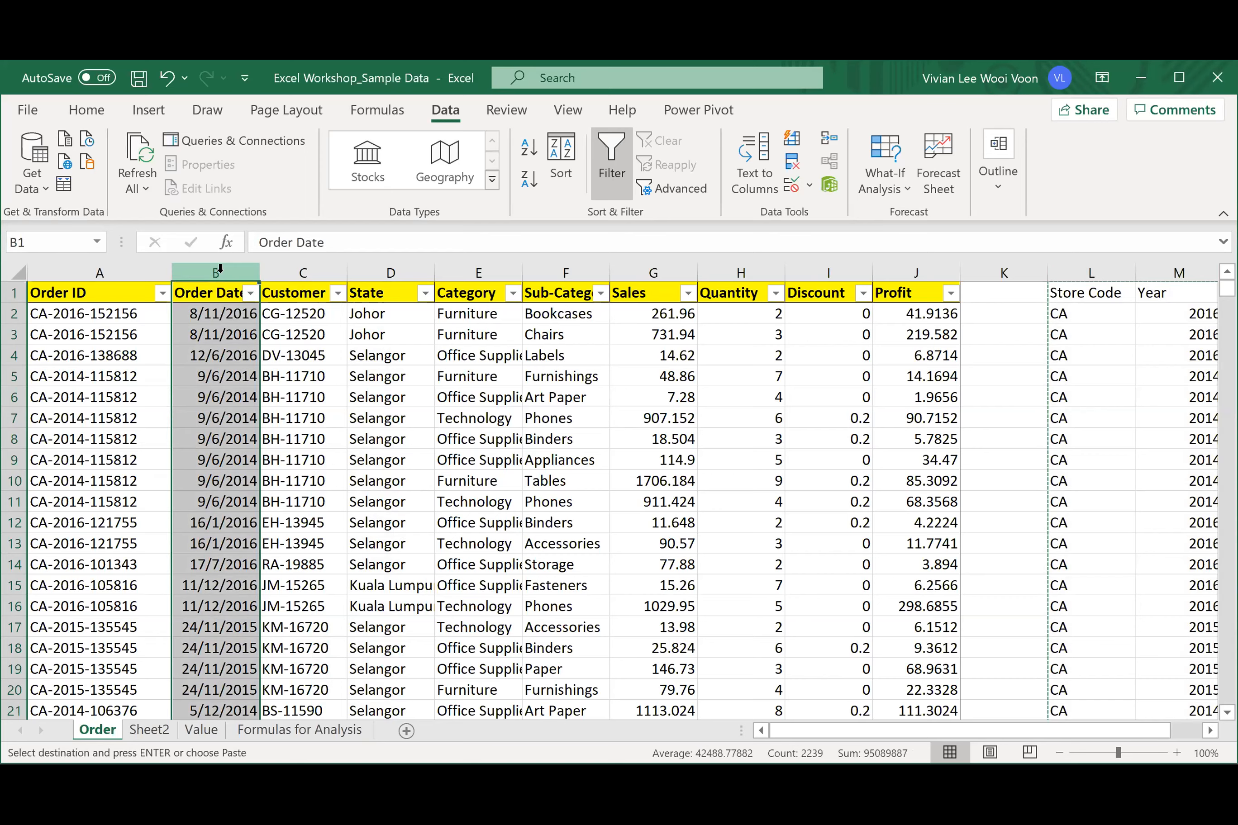
{"action": "right_click", "coordinate": [222, 281]}
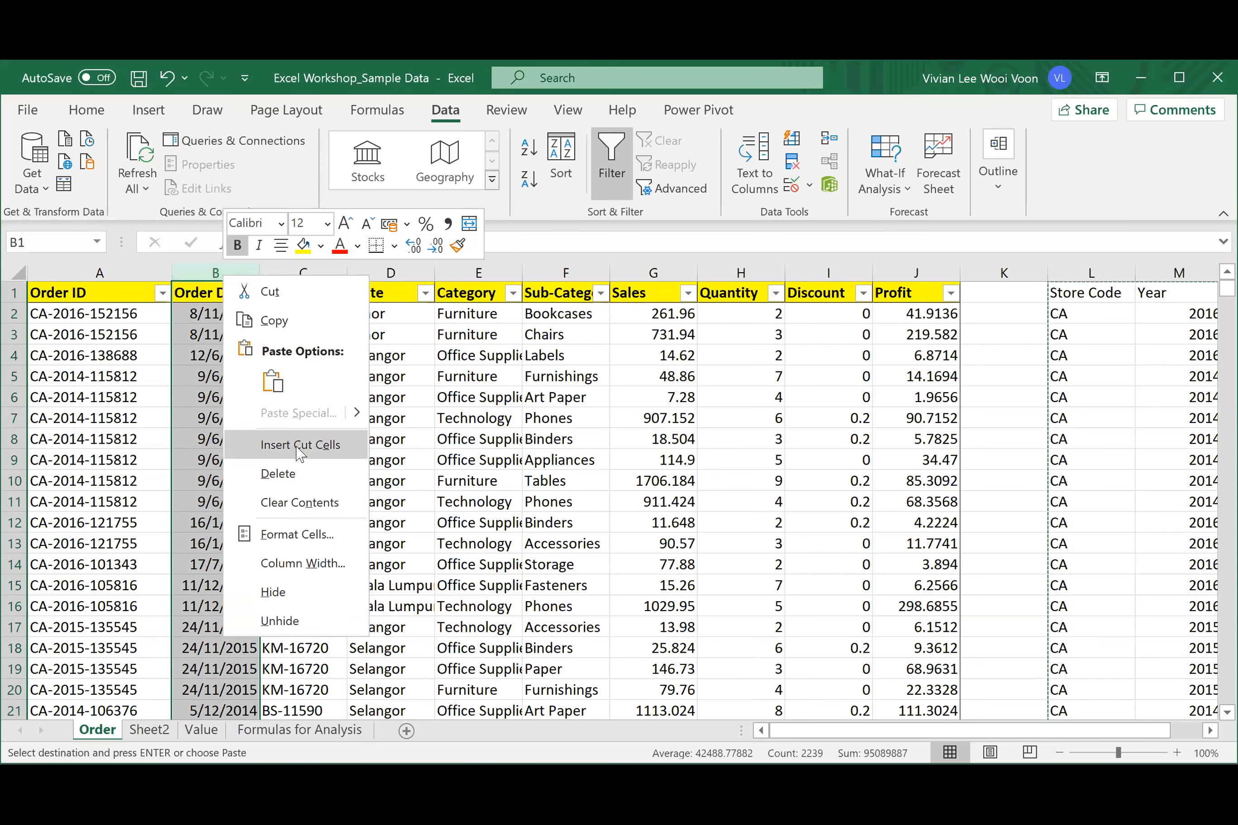
{"action": "left_click", "coordinate": [326, 453]}
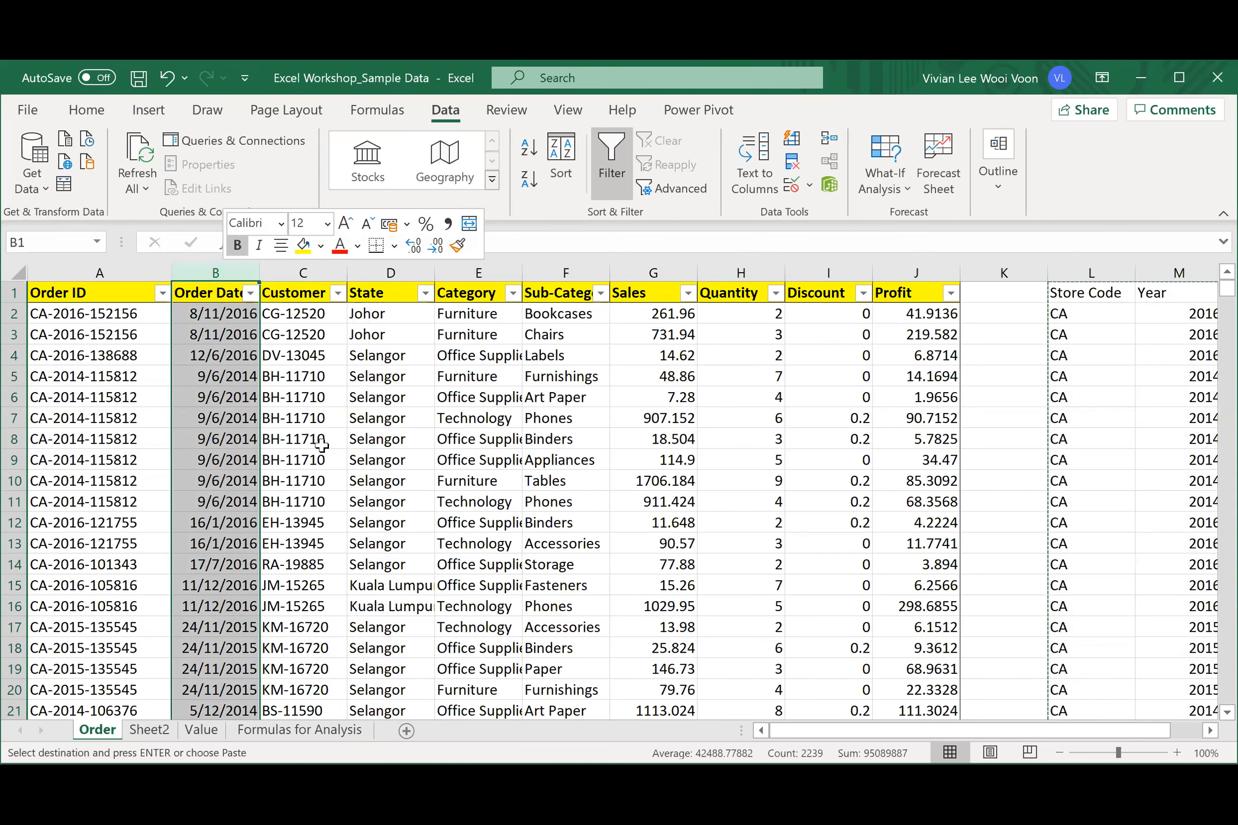
{"action": "left_click", "coordinate": [622, 438]}
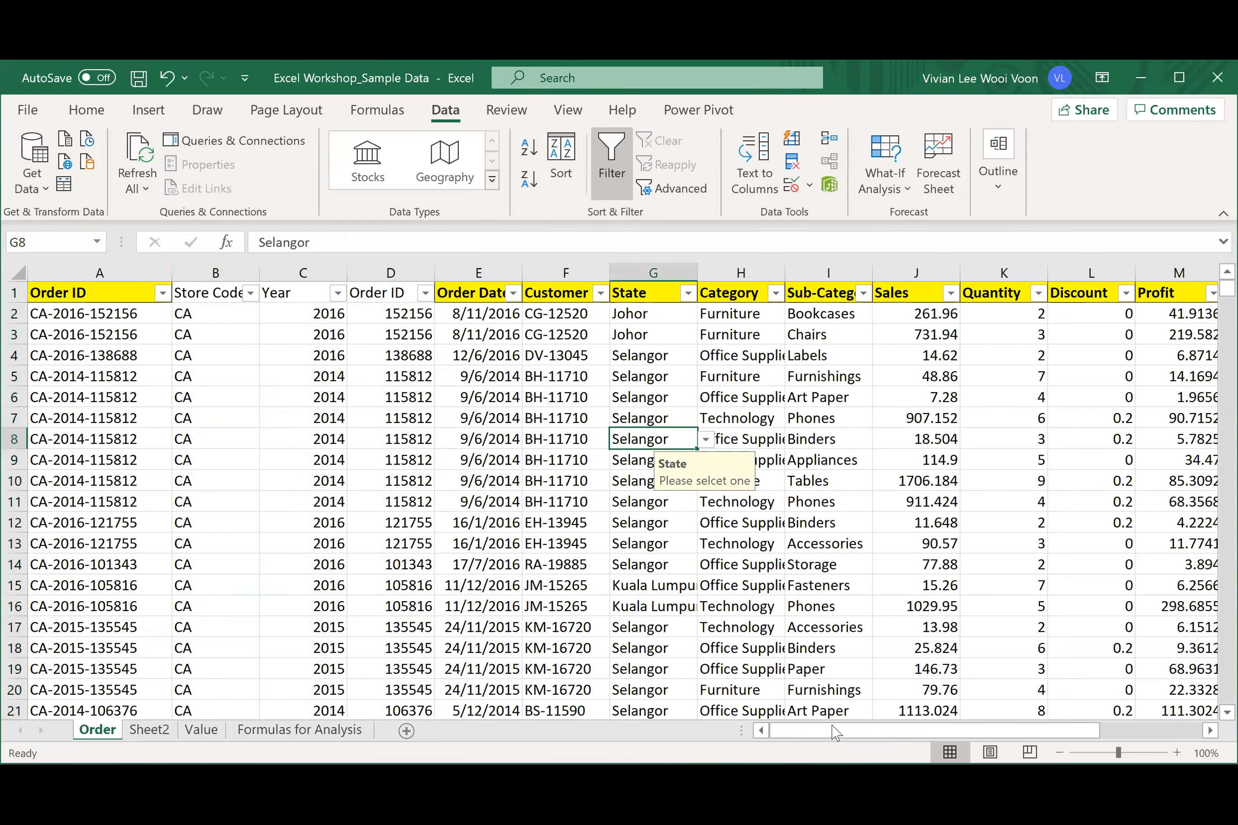
{"action": "scroll", "coordinate": [1000, 744], "scroll_direction": "right", "scroll_amount": 4}
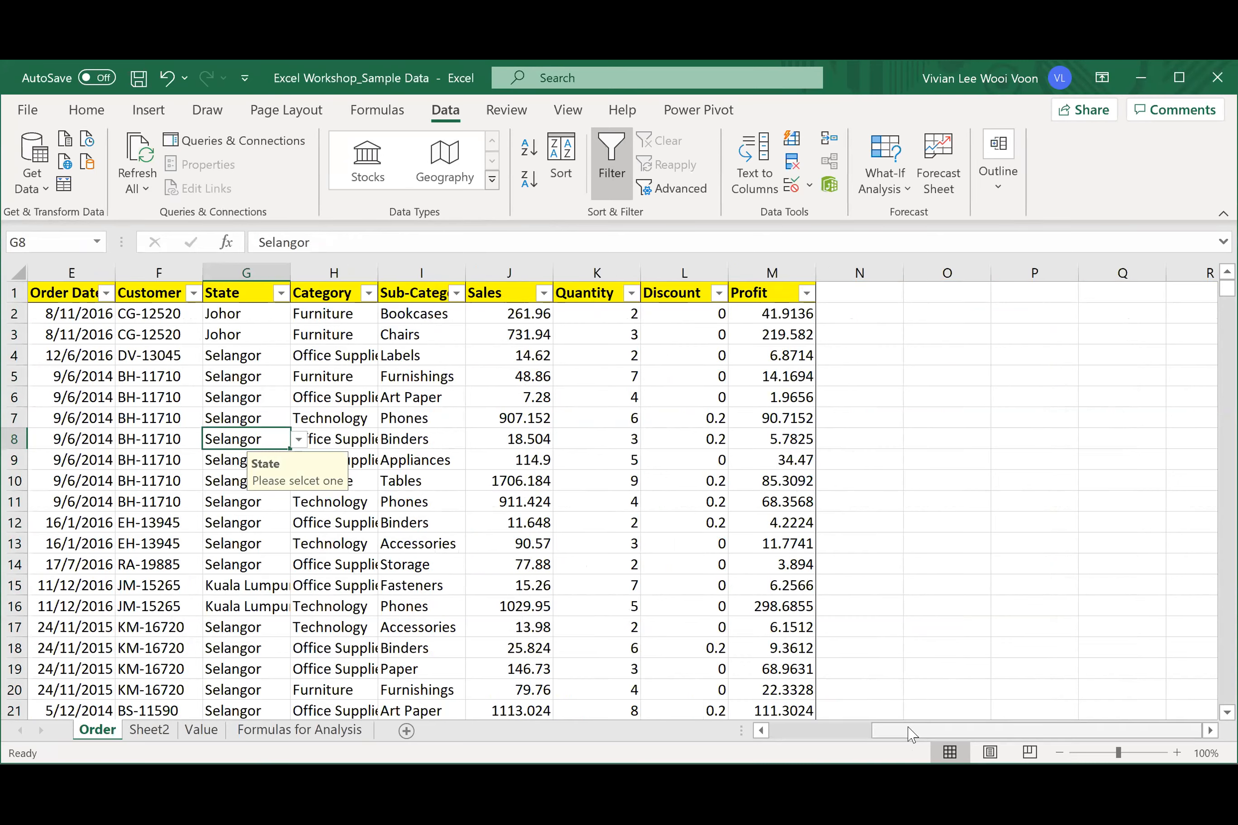
- Delete column A, the original combined Order ID column, from the Order sheet
{"action": "scroll", "coordinate": [303, 293], "scroll_direction": "left", "scroll_amount": 4}
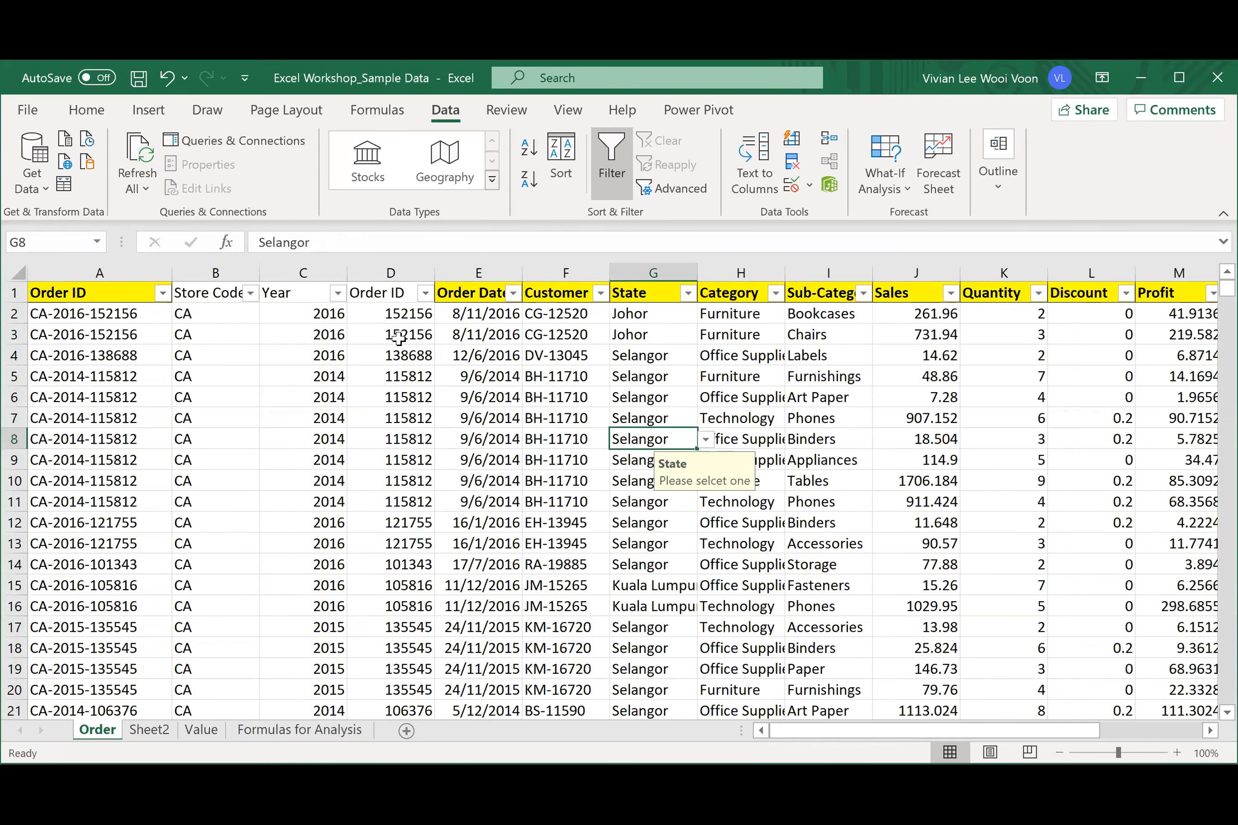
{"action": "left_click", "coordinate": [128, 266]}
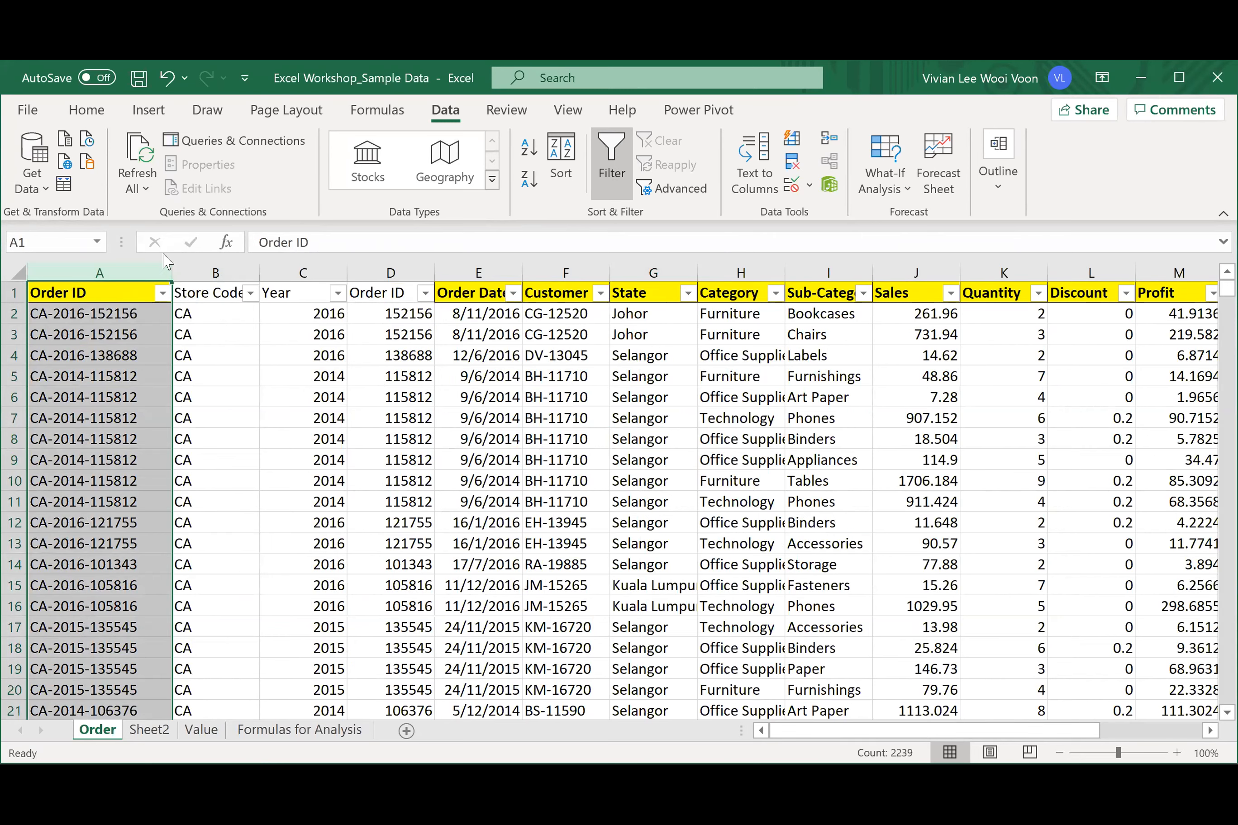
{"action": "right_click", "coordinate": [129, 283]}
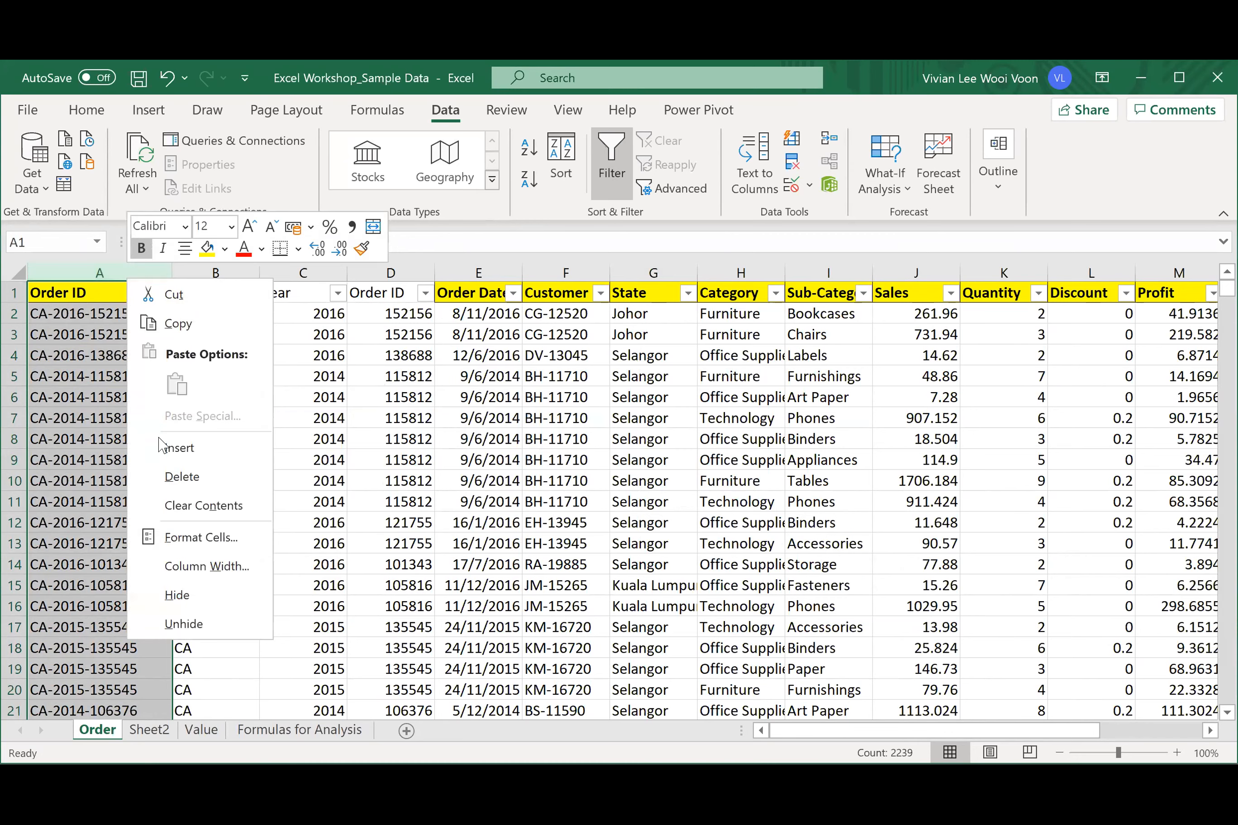
{"action": "left_click", "coordinate": [230, 481]}
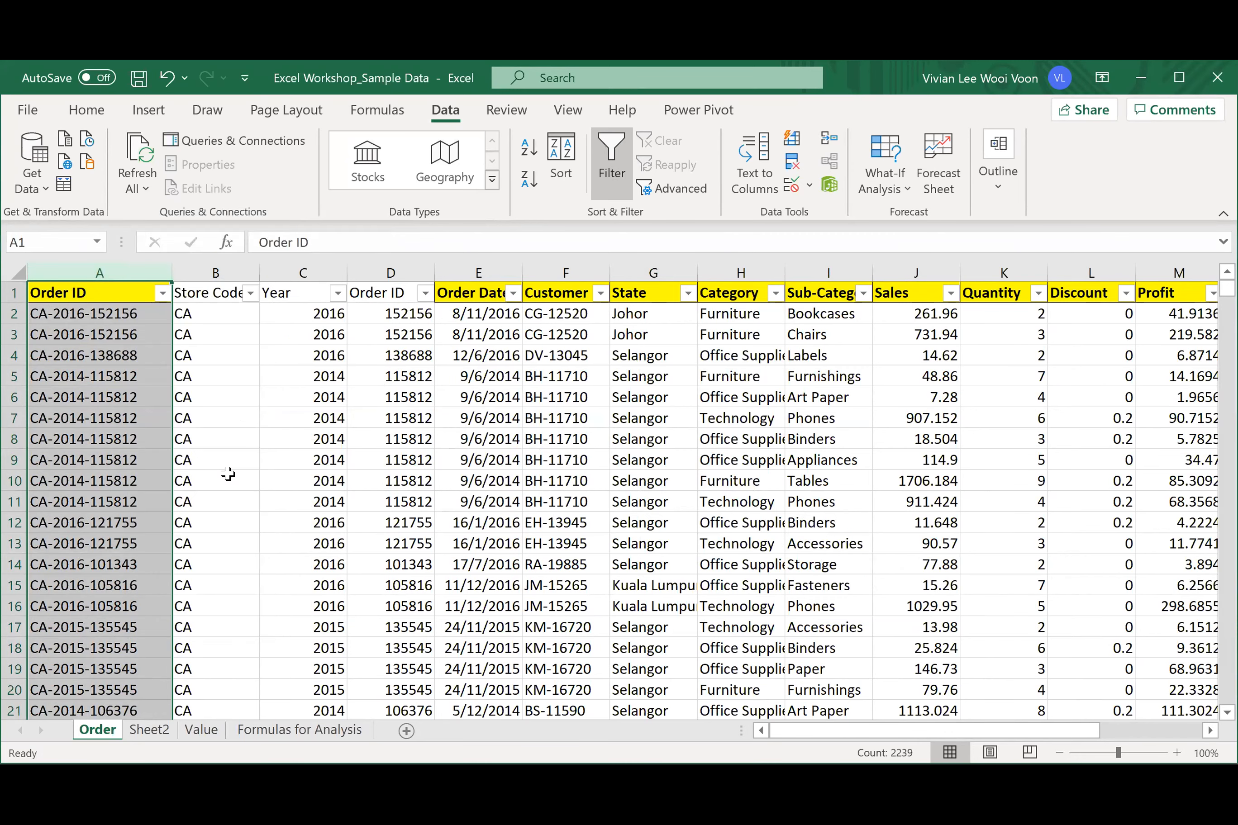
{"action": "left_click", "coordinate": [229, 480]}
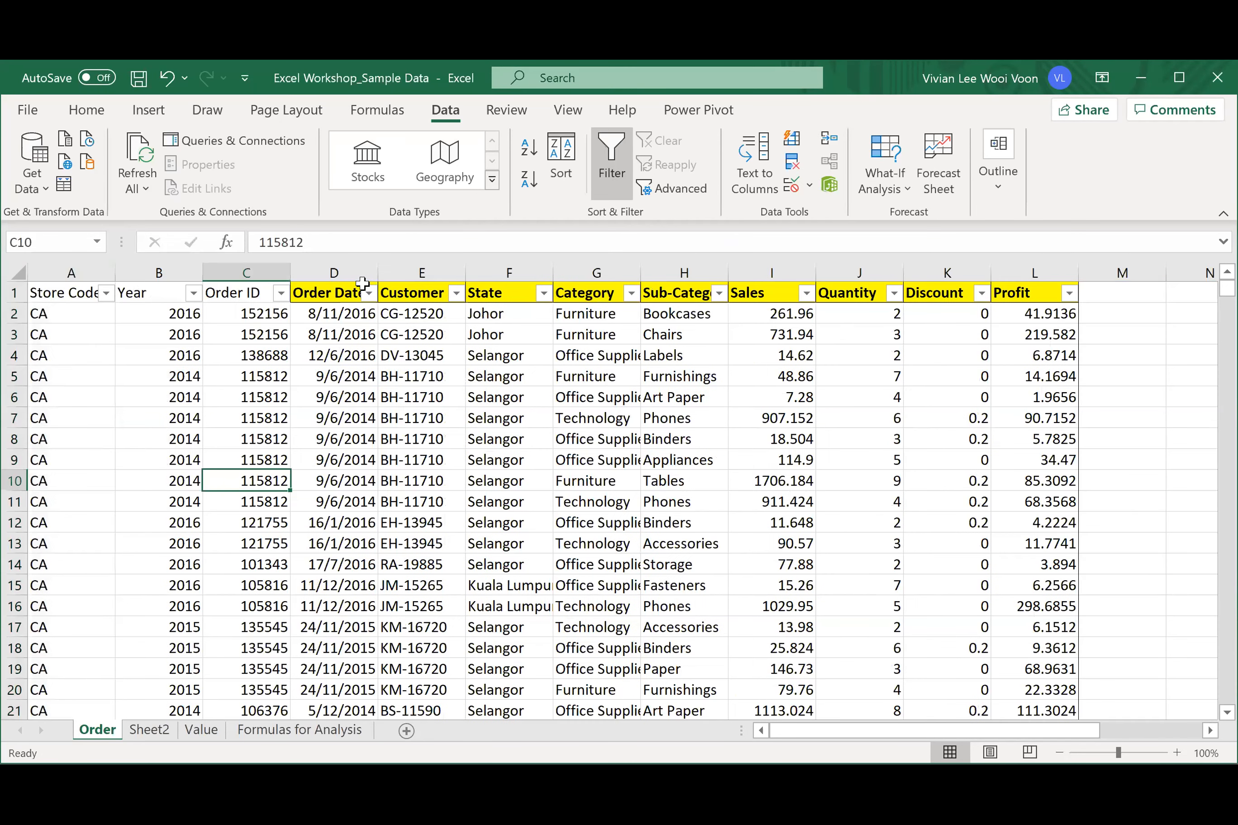
- Make the header cells A1:D1 bold, from Store Code through Order Date
{"action": "left_click", "coordinate": [336, 293]}
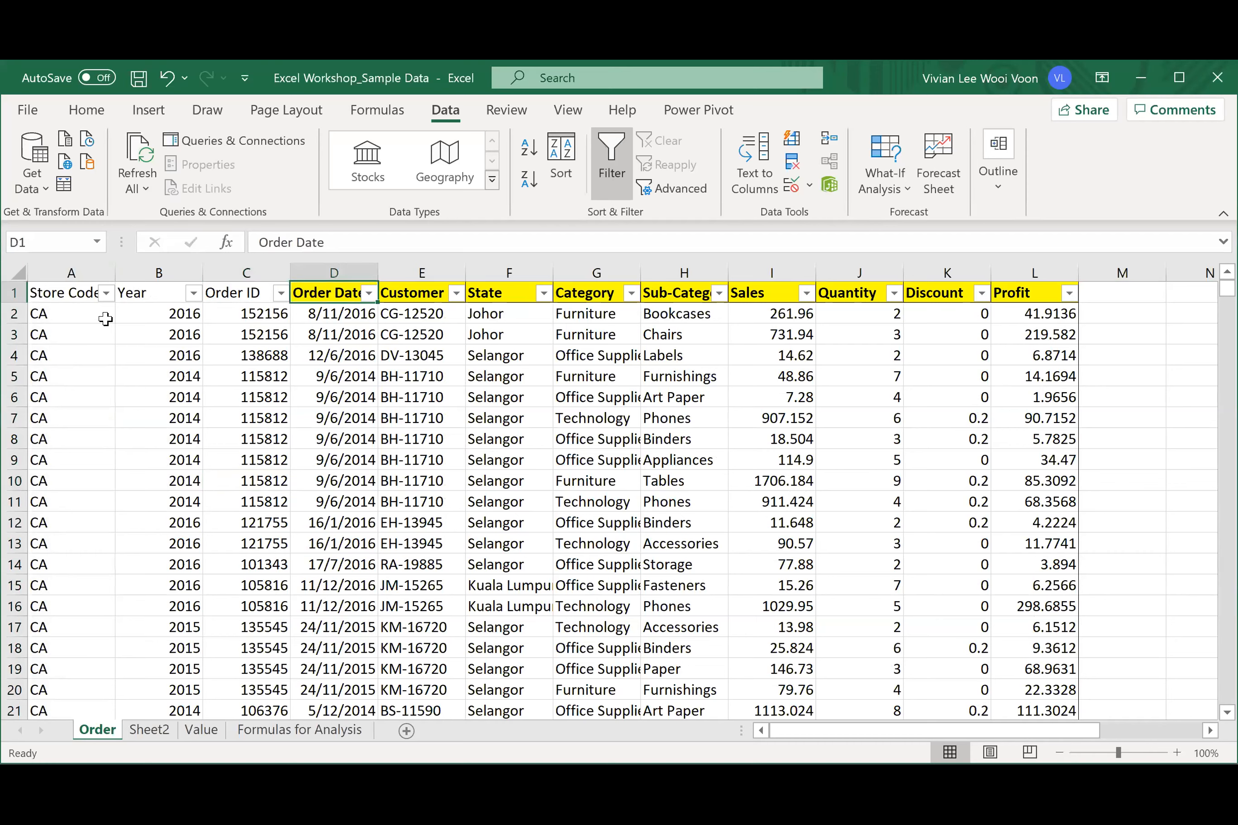
{"action": "left_click", "coordinate": [75, 295]}
{"action": "left_click_drag", "start_coordinate": [153, 293], "coordinate": [305, 292]}
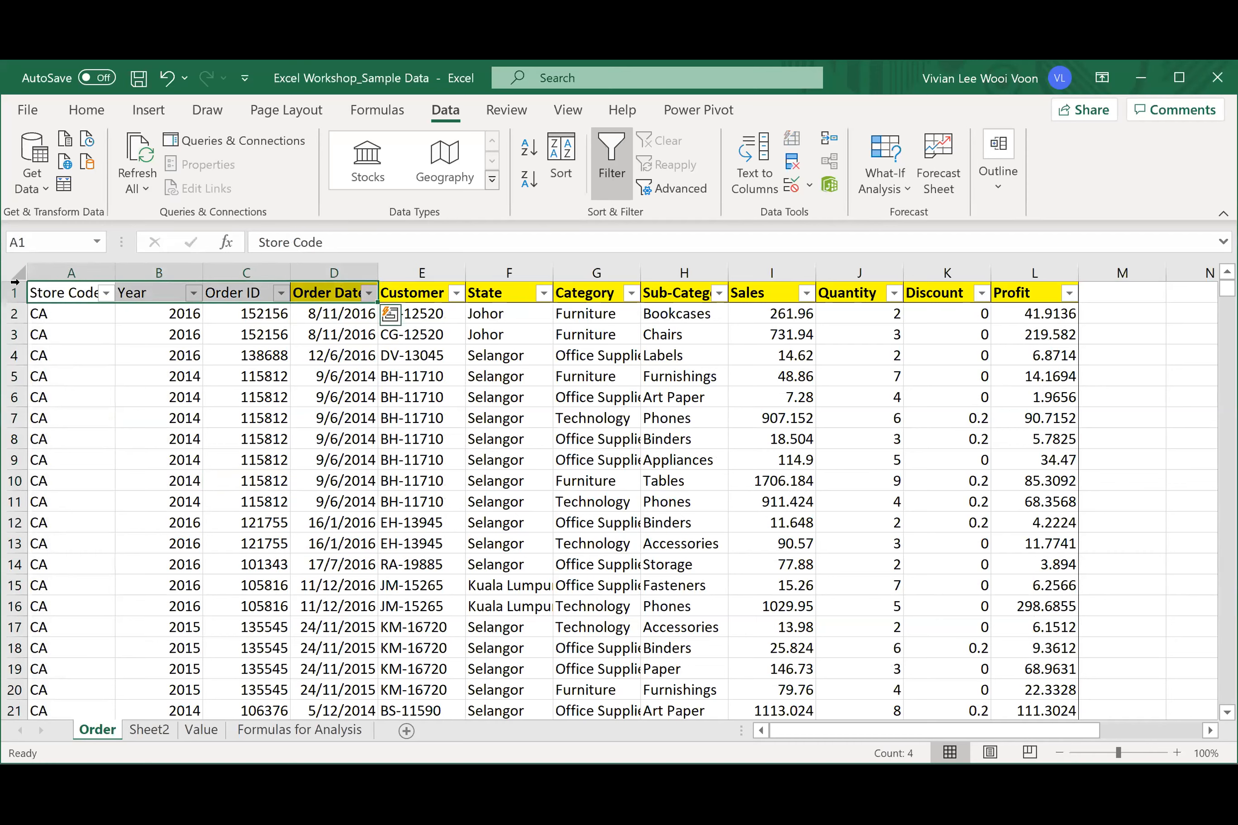
{"action": "left_click_drag", "start_coordinate": [78, 297], "coordinate": [294, 293]}
{"action": "left_click", "coordinate": [85, 110]}
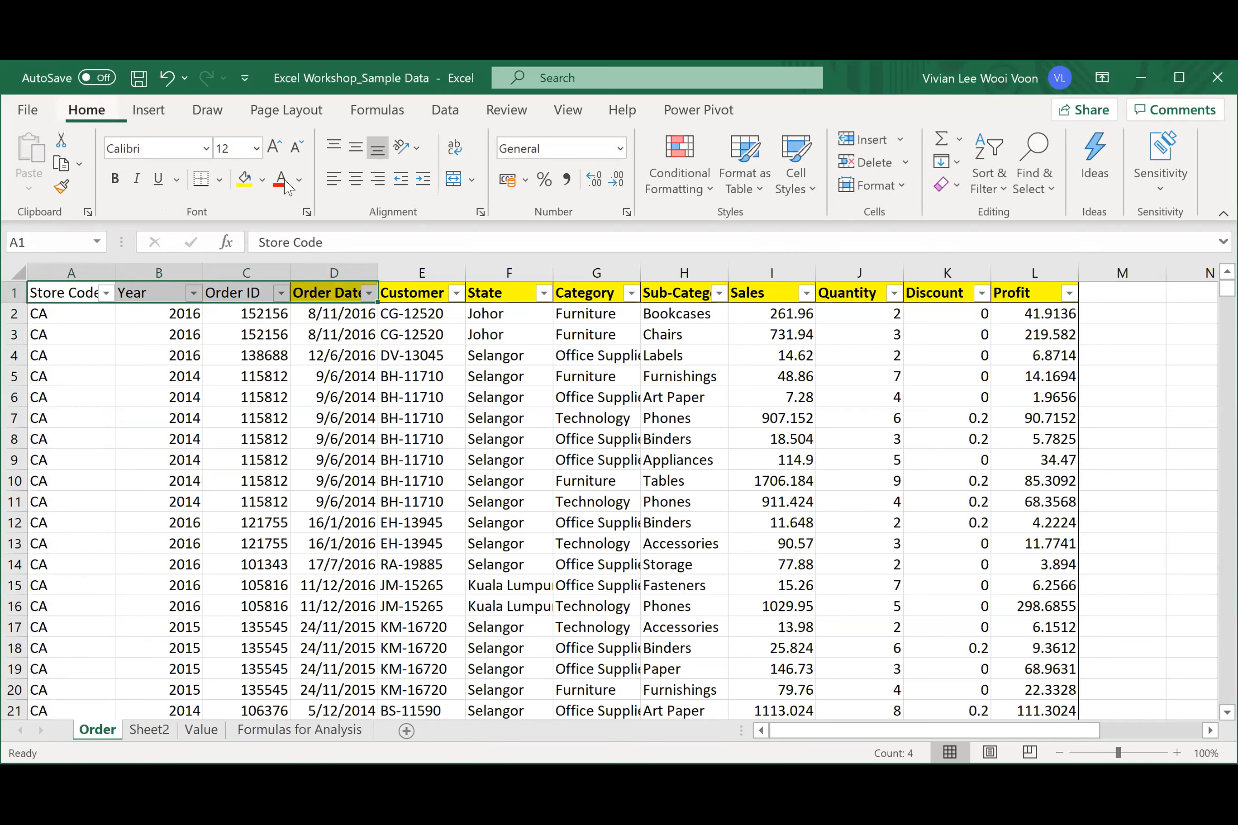
{"action": "left_click", "coordinate": [117, 181]}
{"action": "left_click", "coordinate": [159, 376]}
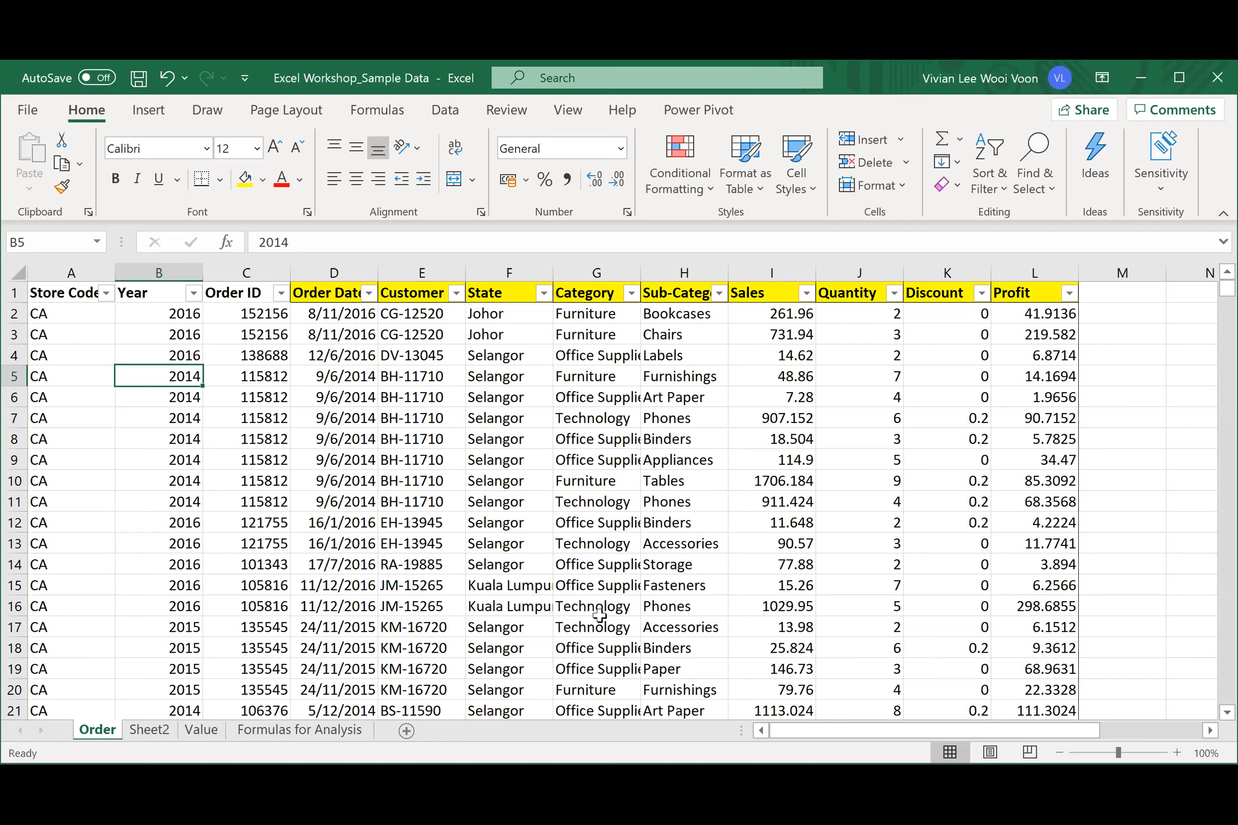
{"action": "left_click", "coordinate": [334, 273]}
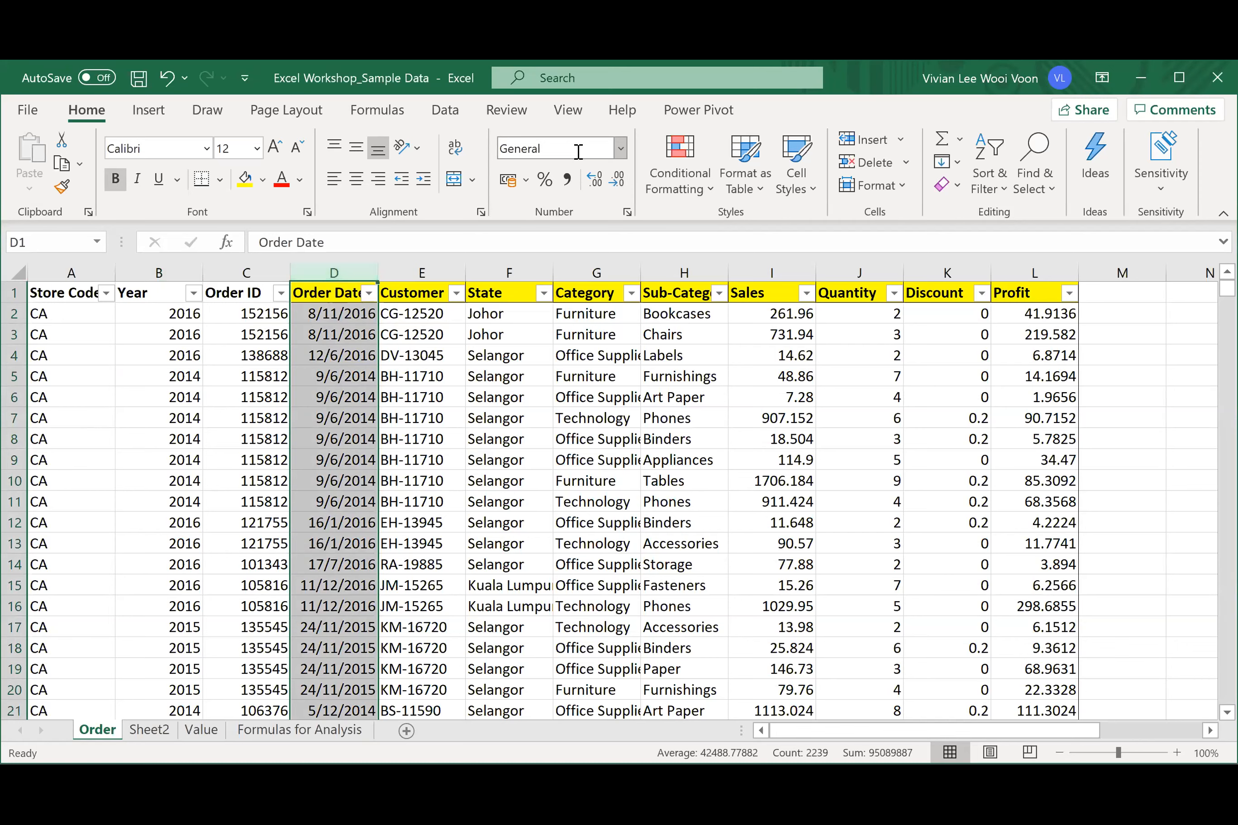
{"action": "left_click", "coordinate": [730, 398]}
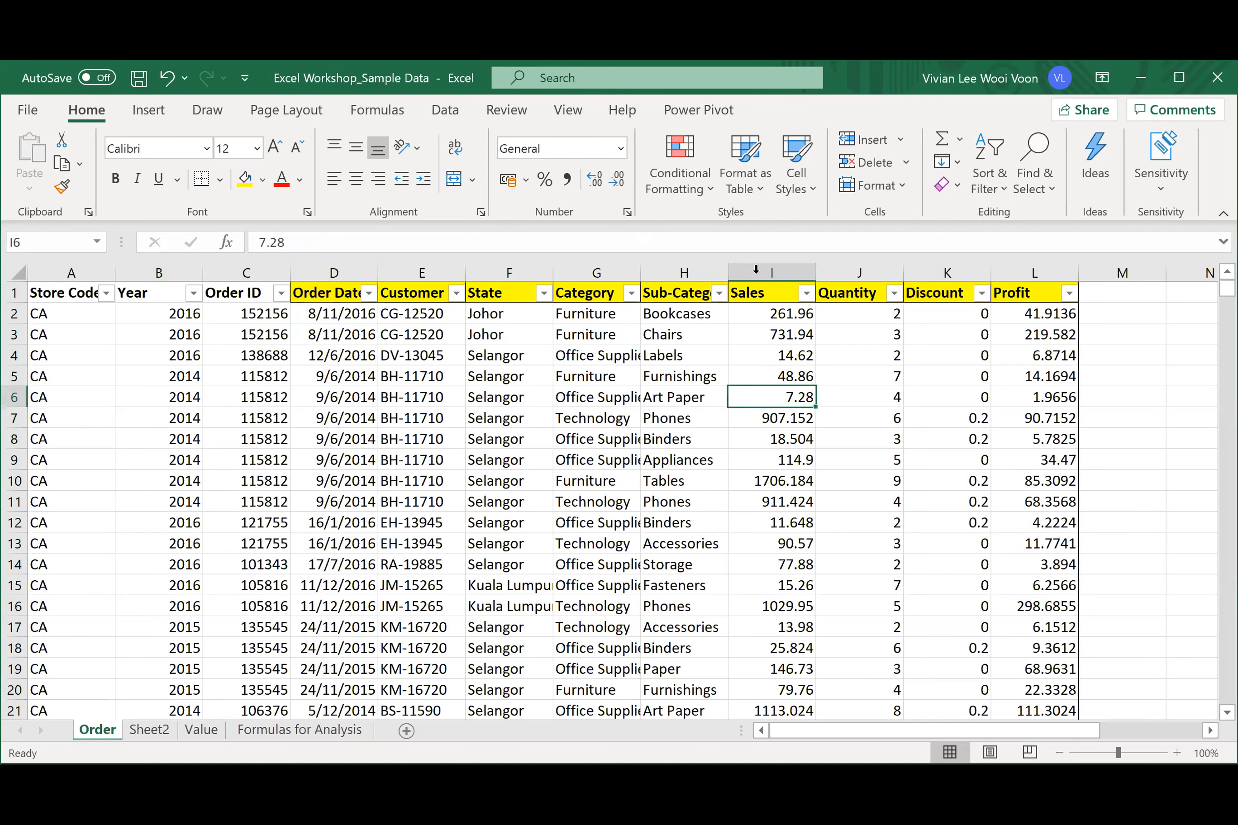
{"action": "left_click", "coordinate": [756, 271]}
{"action": "left_click", "coordinate": [1036, 263]}
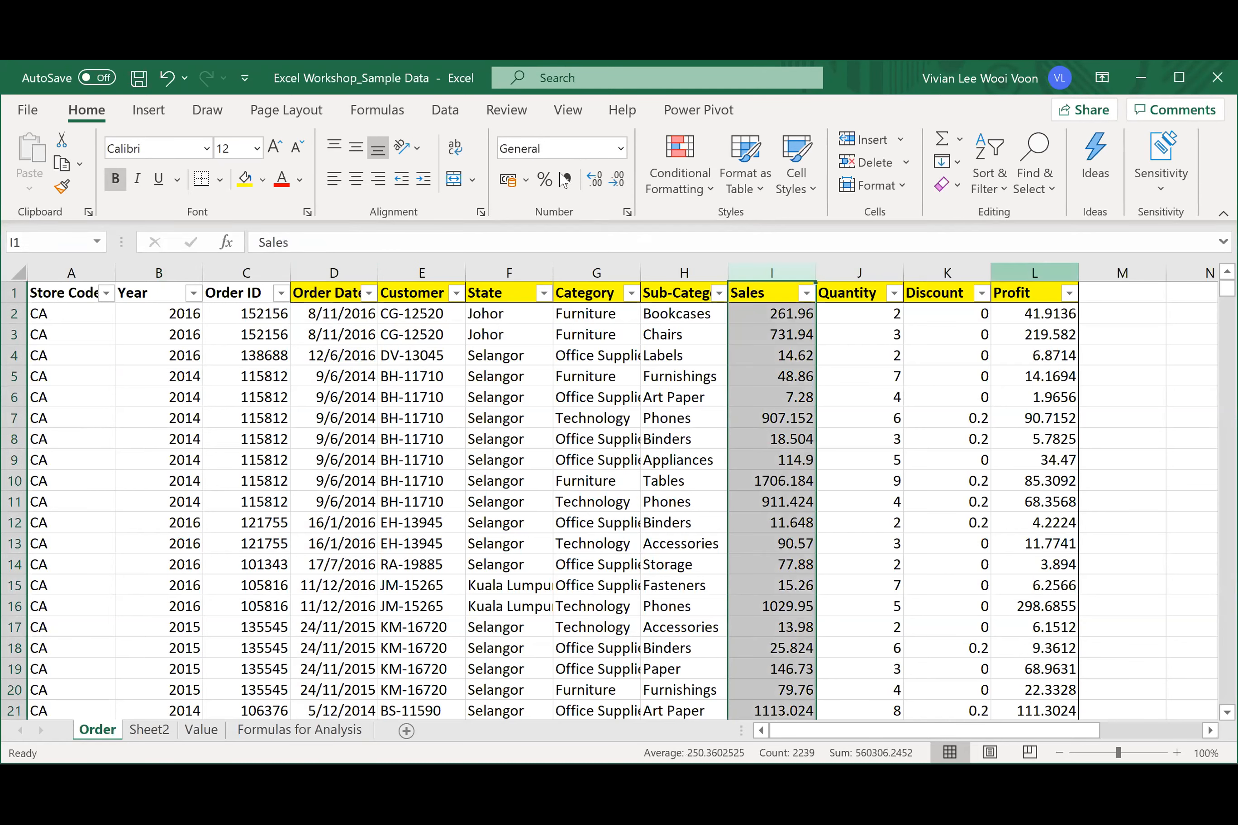
{"action": "left_click", "coordinate": [336, 437]}
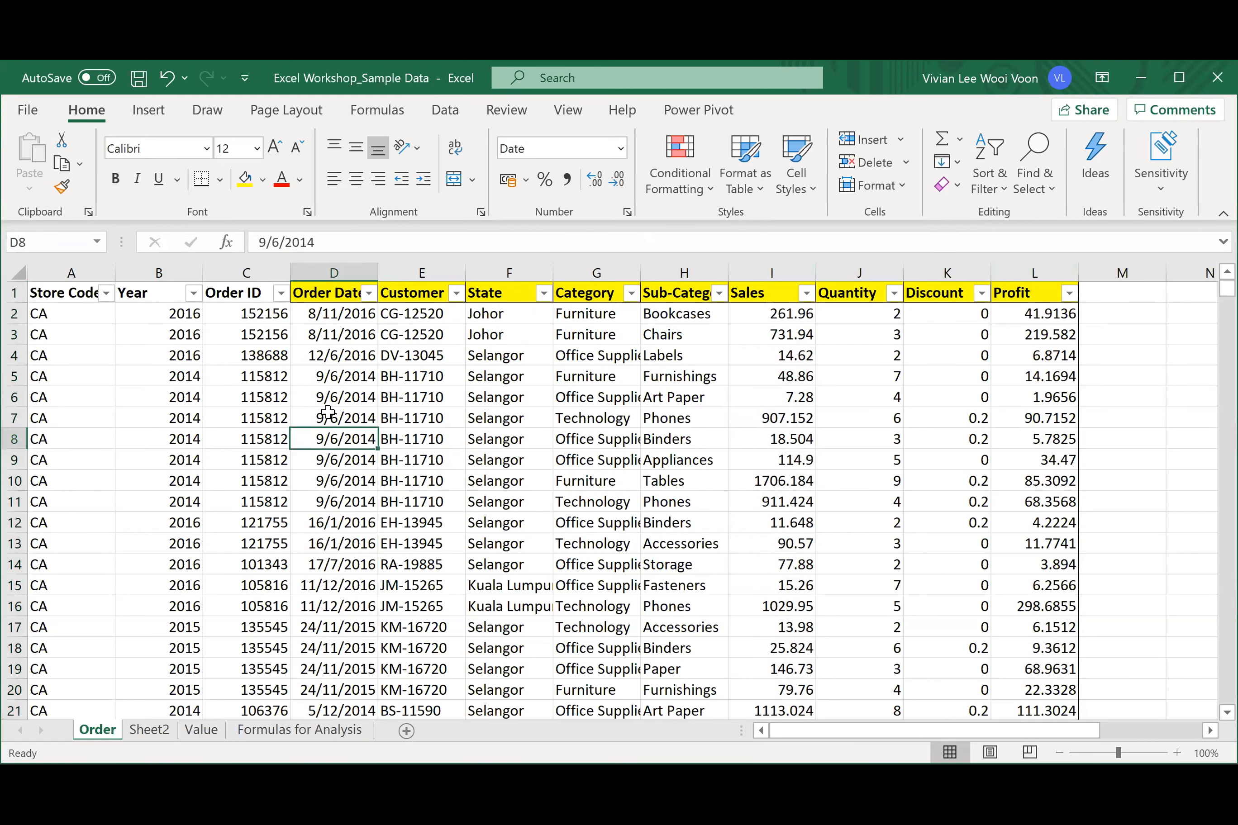
- Apply the Long Date number format to the entire Order Date column
{"action": "left_click", "coordinate": [347, 265]}
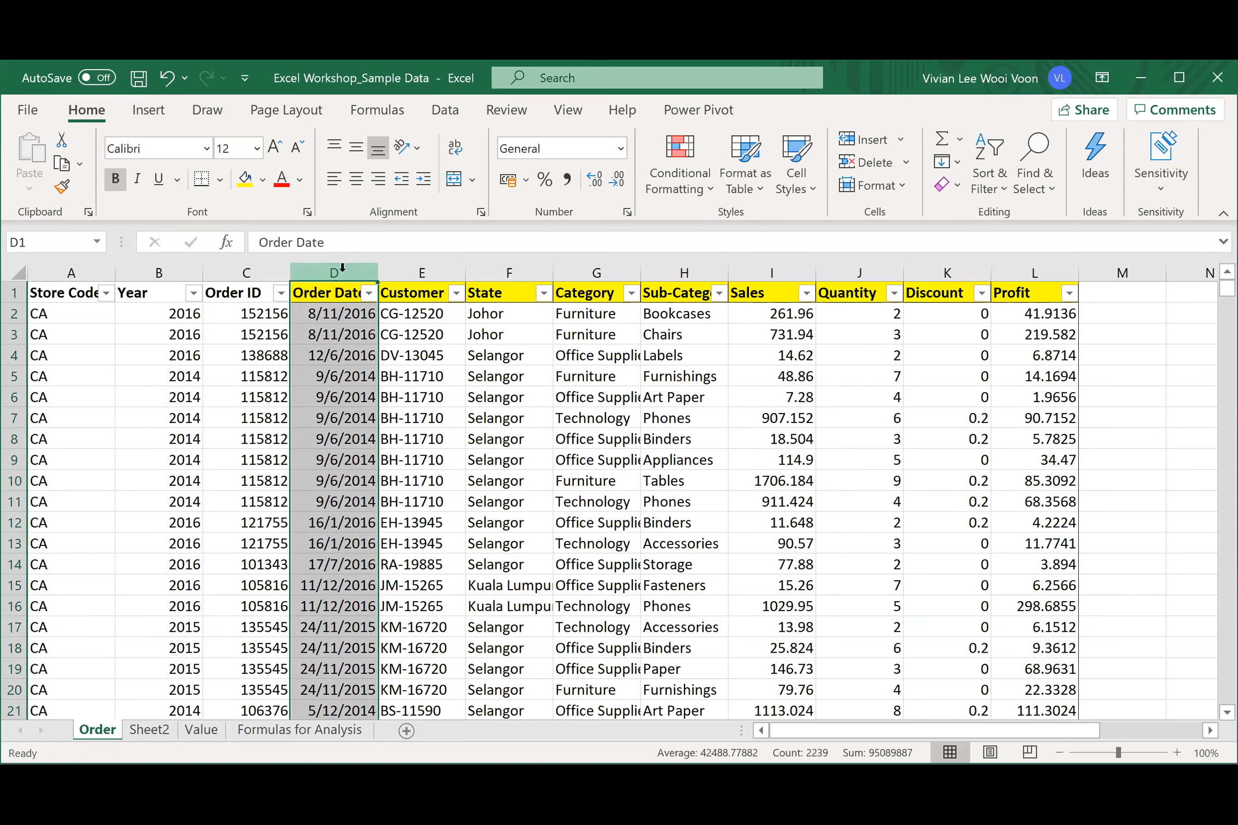
{"action": "left_click", "coordinate": [621, 149]}
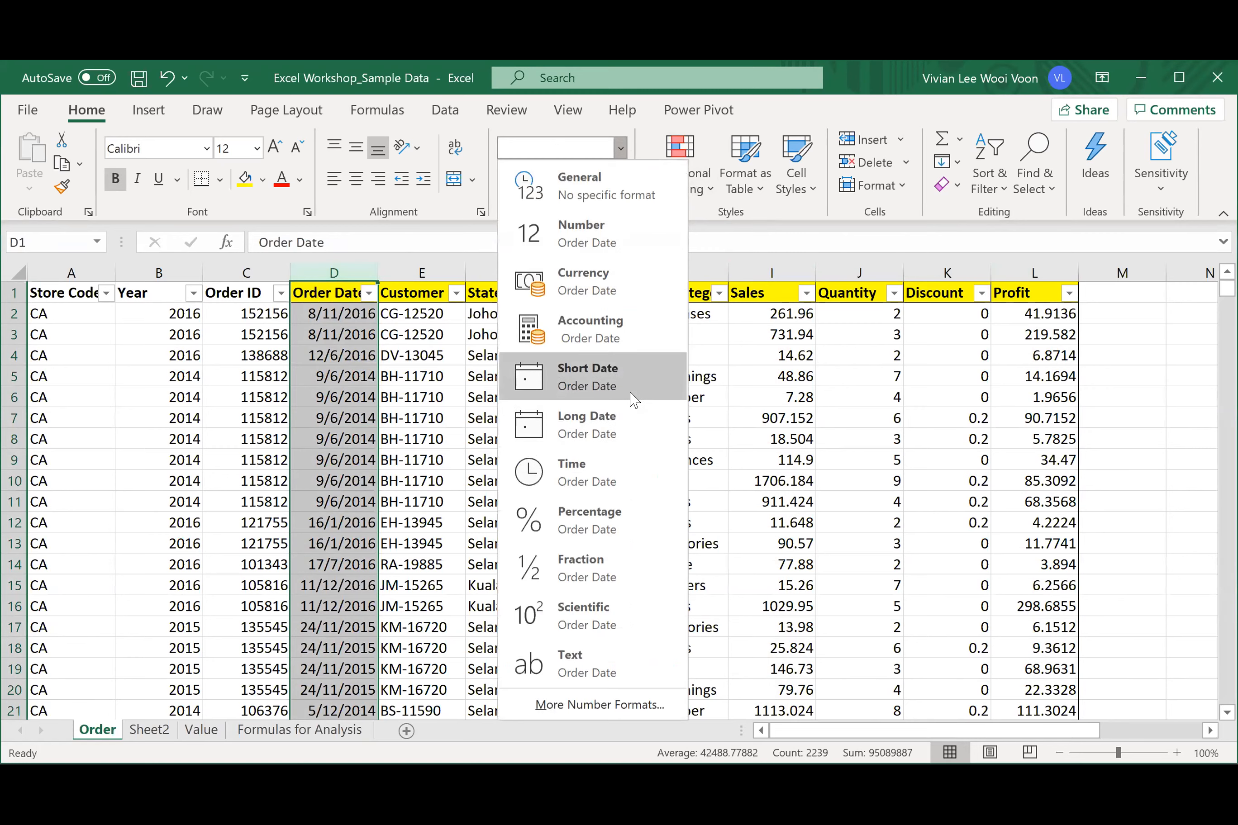
{"action": "left_click", "coordinate": [630, 434]}
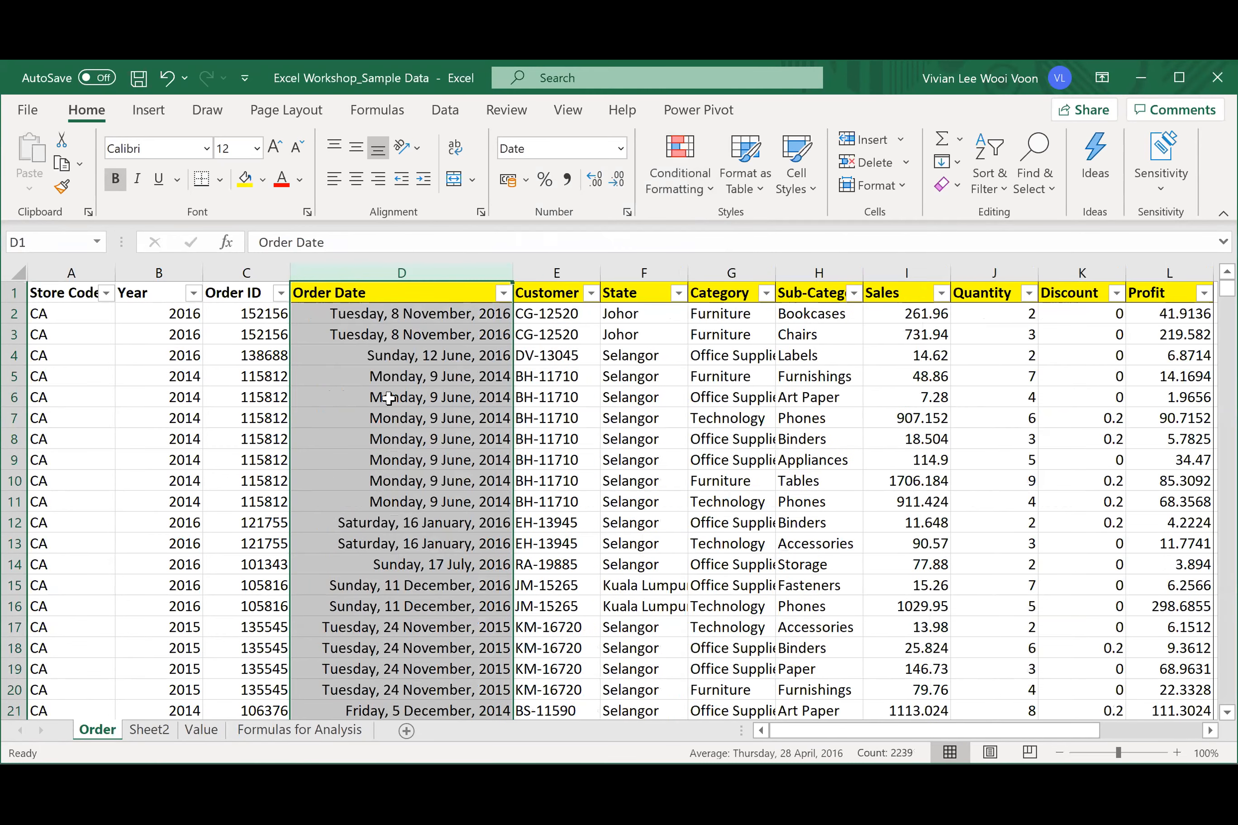
- Format the Order Date column as Short Date and auto-fit its column width
{"action": "left_click", "coordinate": [621, 148]}
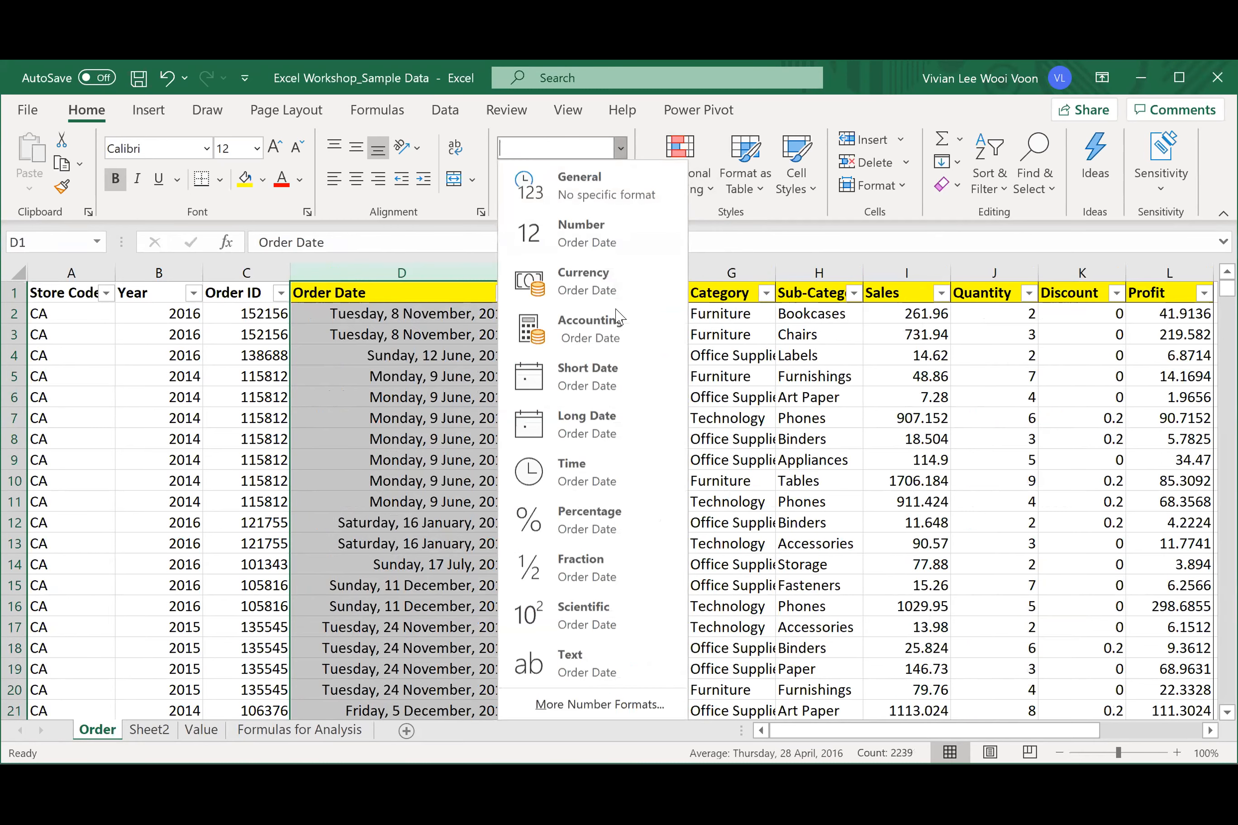
{"action": "left_click", "coordinate": [617, 380]}
{"action": "left_click", "coordinate": [634, 355]}
{"action": "left_click", "coordinate": [373, 356]}
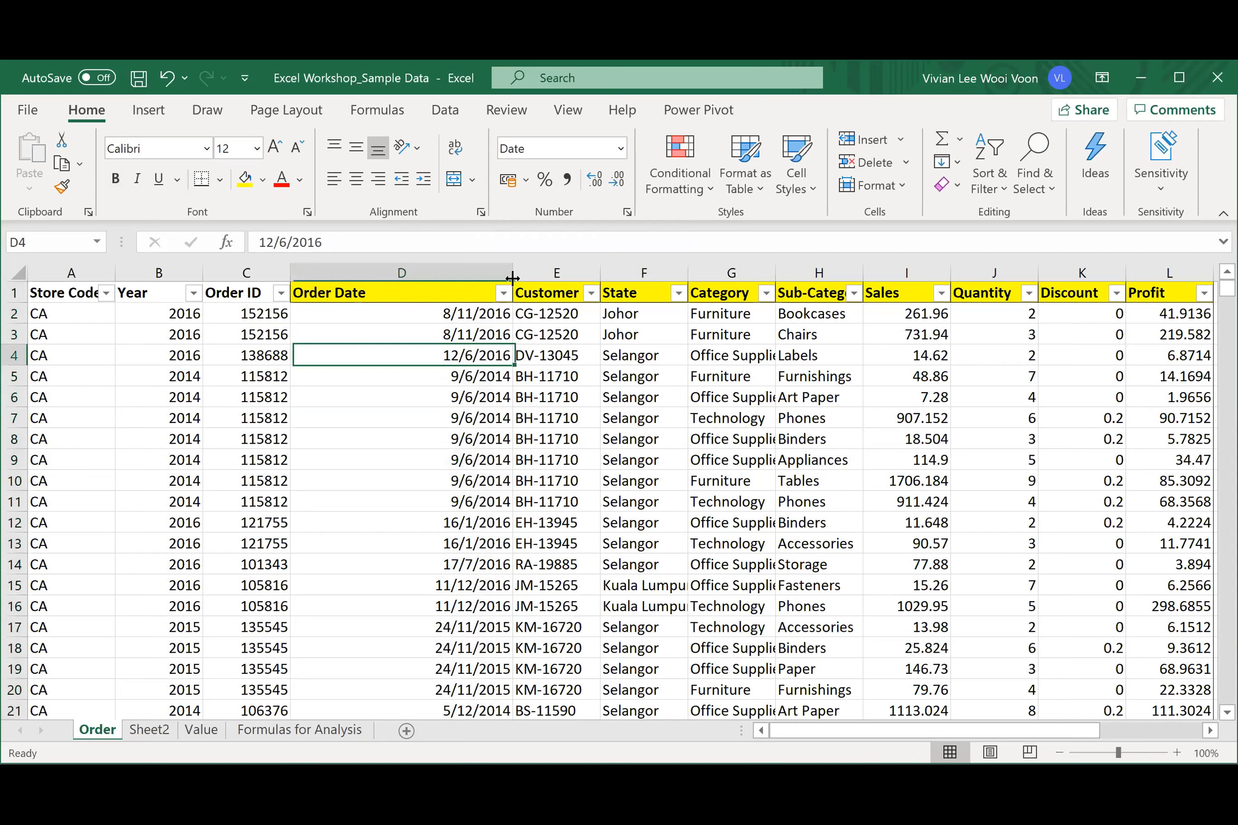
{"action": "key", "text": "alt+h"}
{"action": "key", "text": "o"}
{"action": "key", "text": "i"}
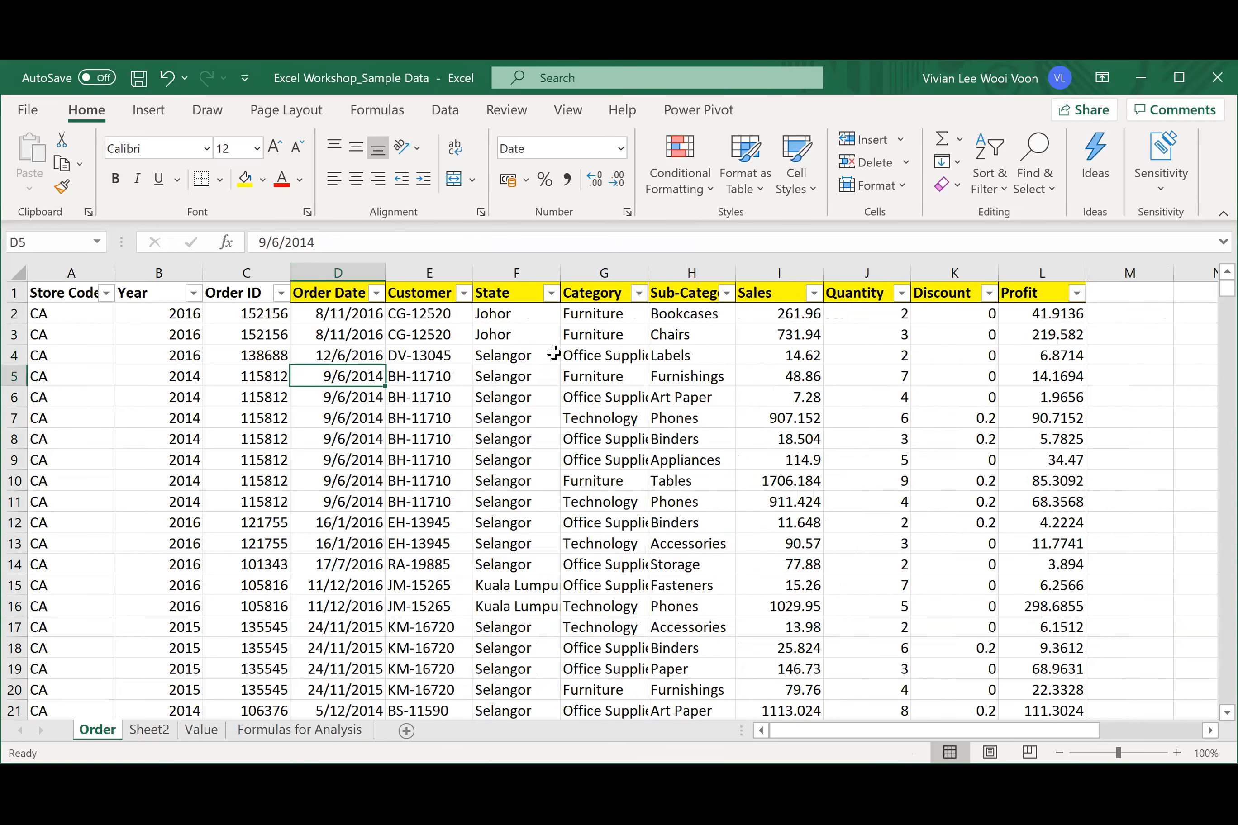
- Apply the Currency number format to the entire Sales column
{"action": "left_click", "coordinate": [748, 320]}
{"action": "left_click", "coordinate": [783, 261]}
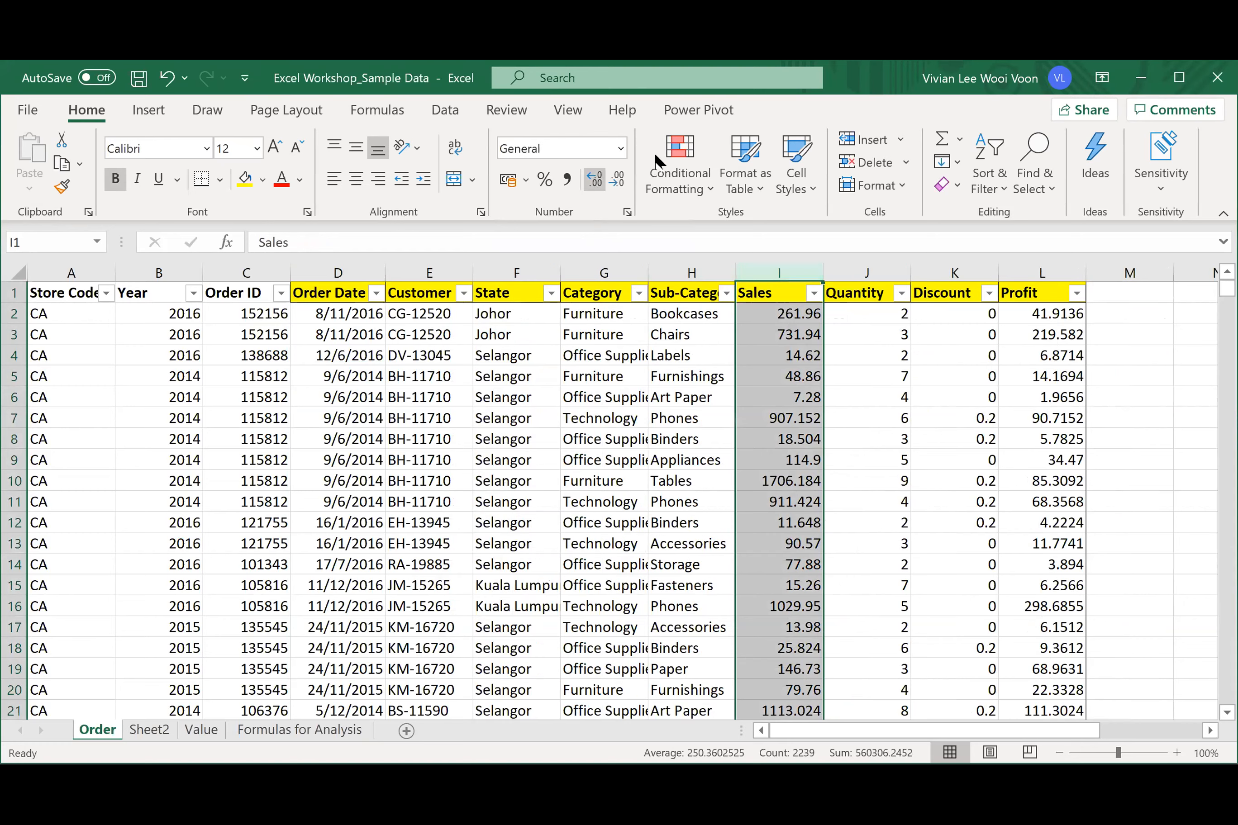
{"action": "left_click", "coordinate": [620, 150]}
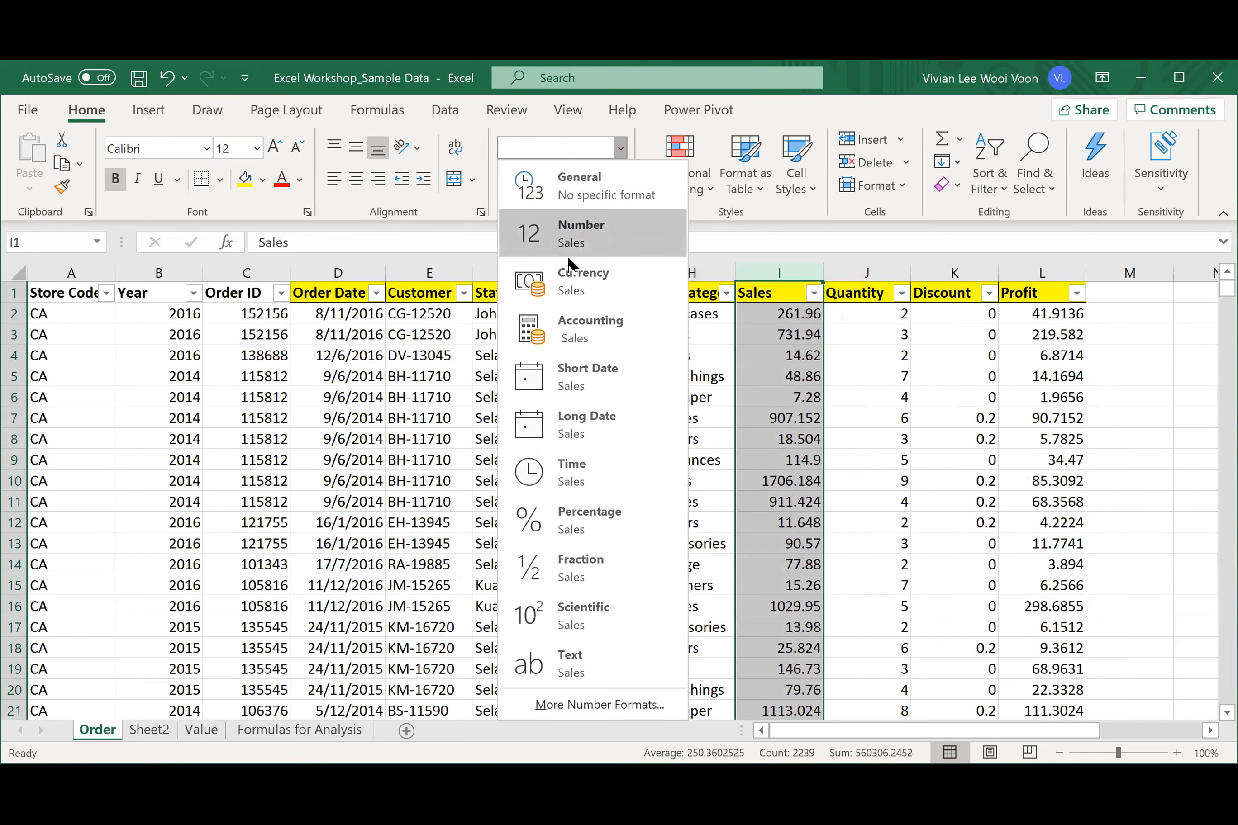
{"action": "left_click", "coordinate": [571, 289]}
{"action": "left_click", "coordinate": [752, 329]}
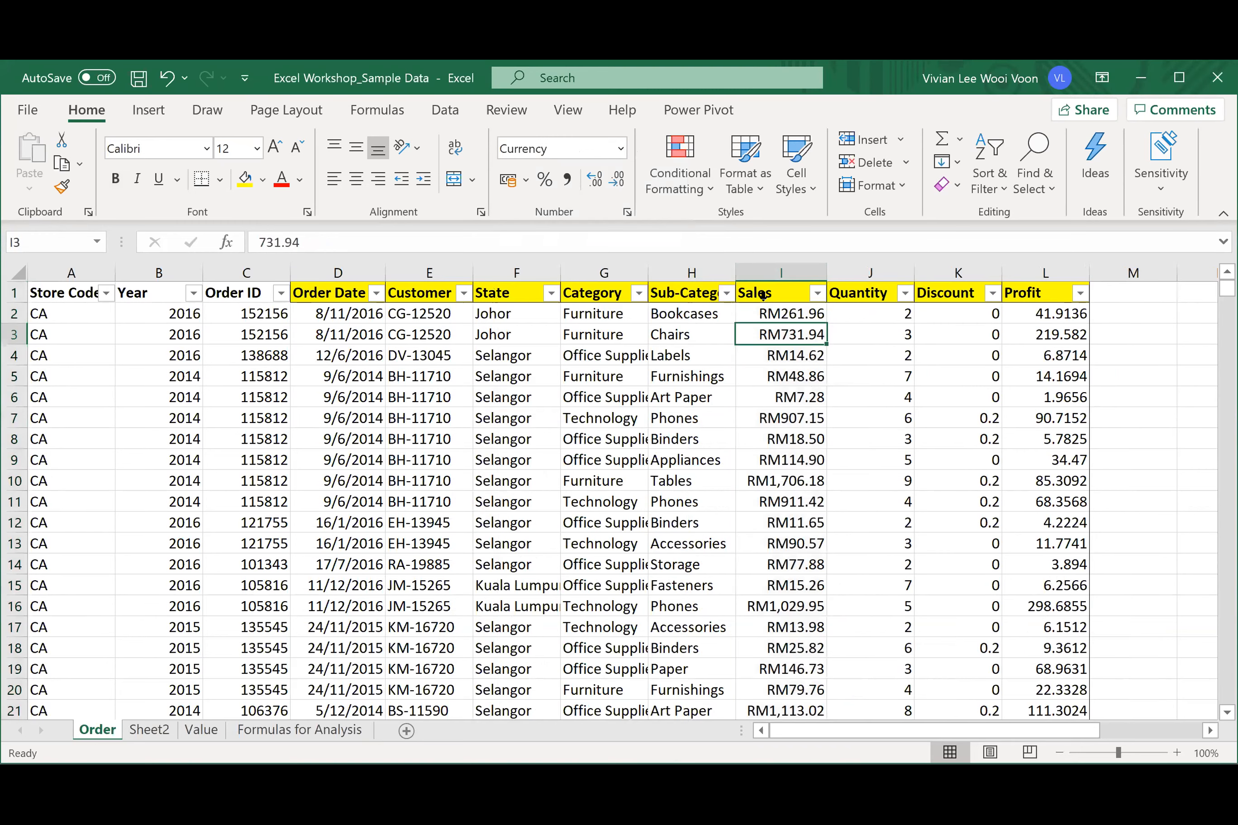
- Apply the Currency number format to the entire Profit column
{"action": "left_click", "coordinate": [795, 266]}
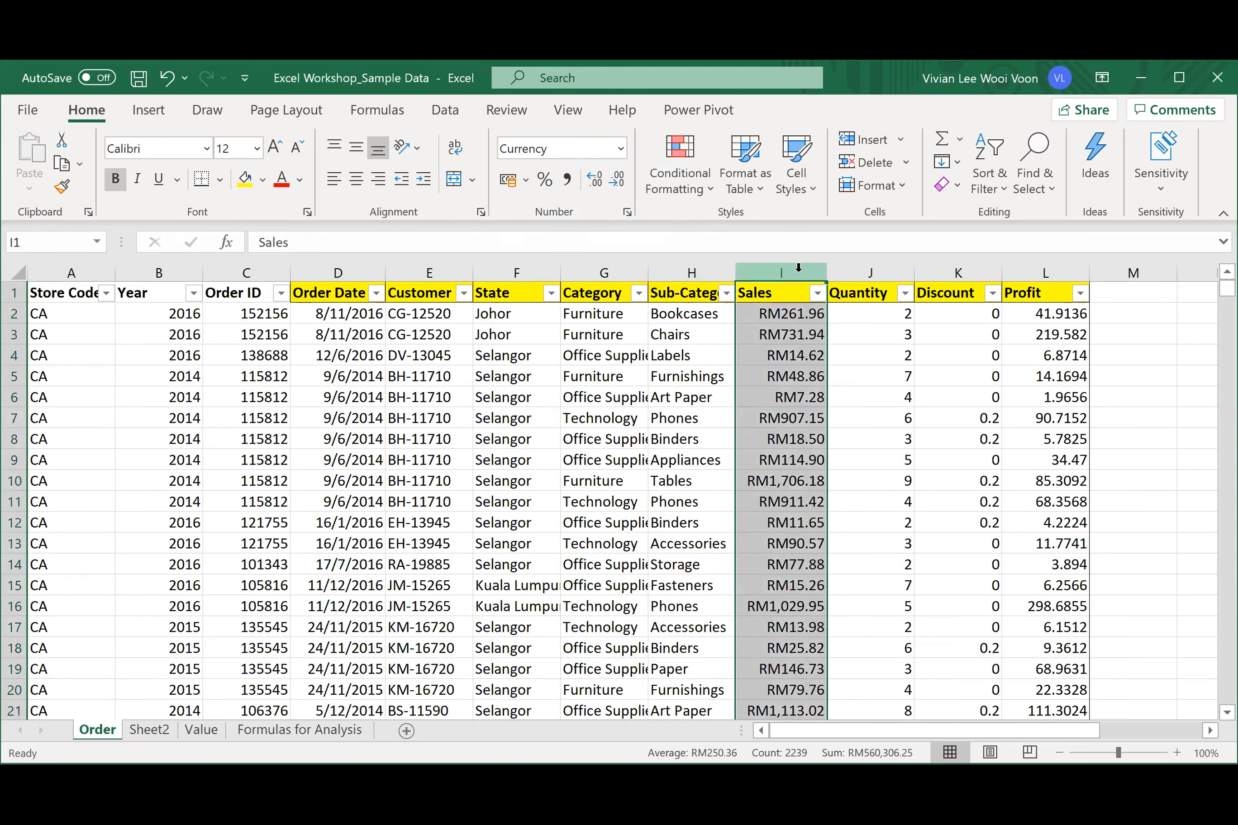
{"action": "left_click", "coordinate": [1037, 266]}
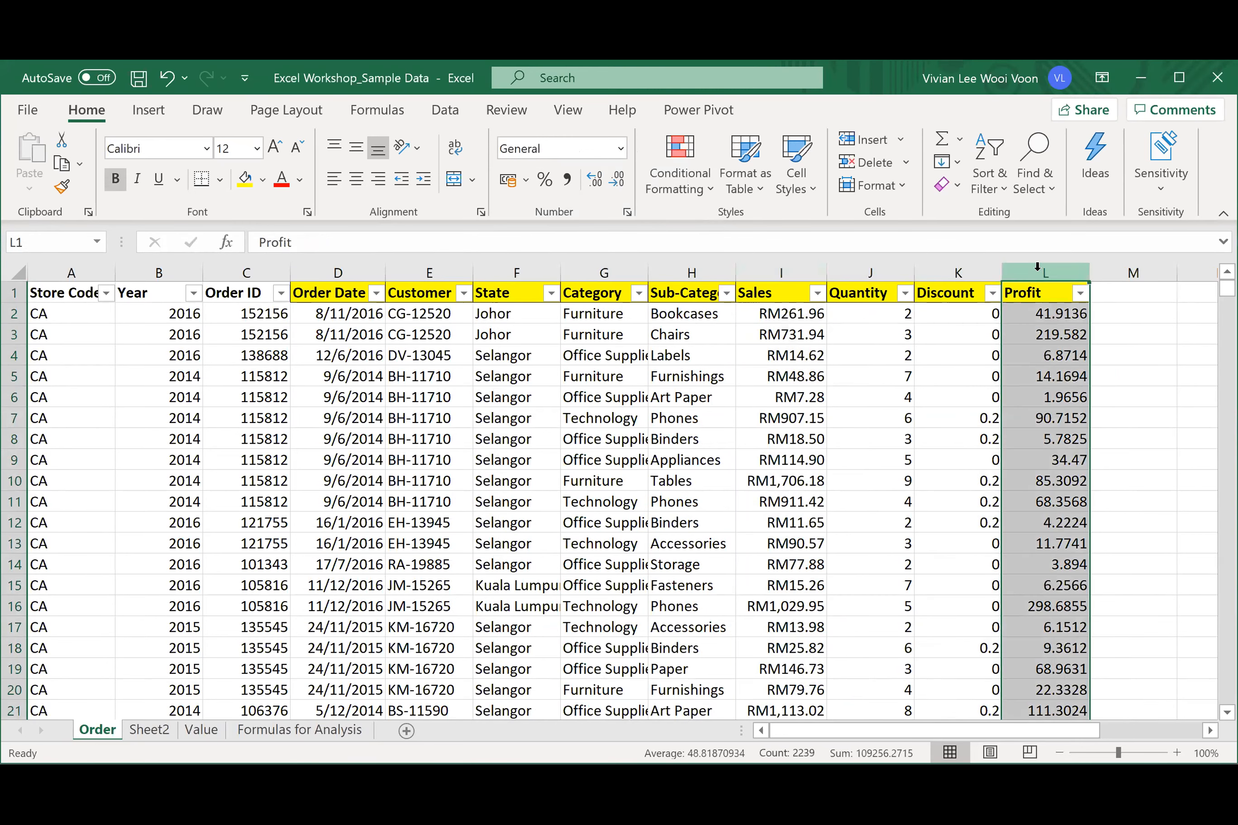
{"action": "left_click", "coordinate": [621, 148]}
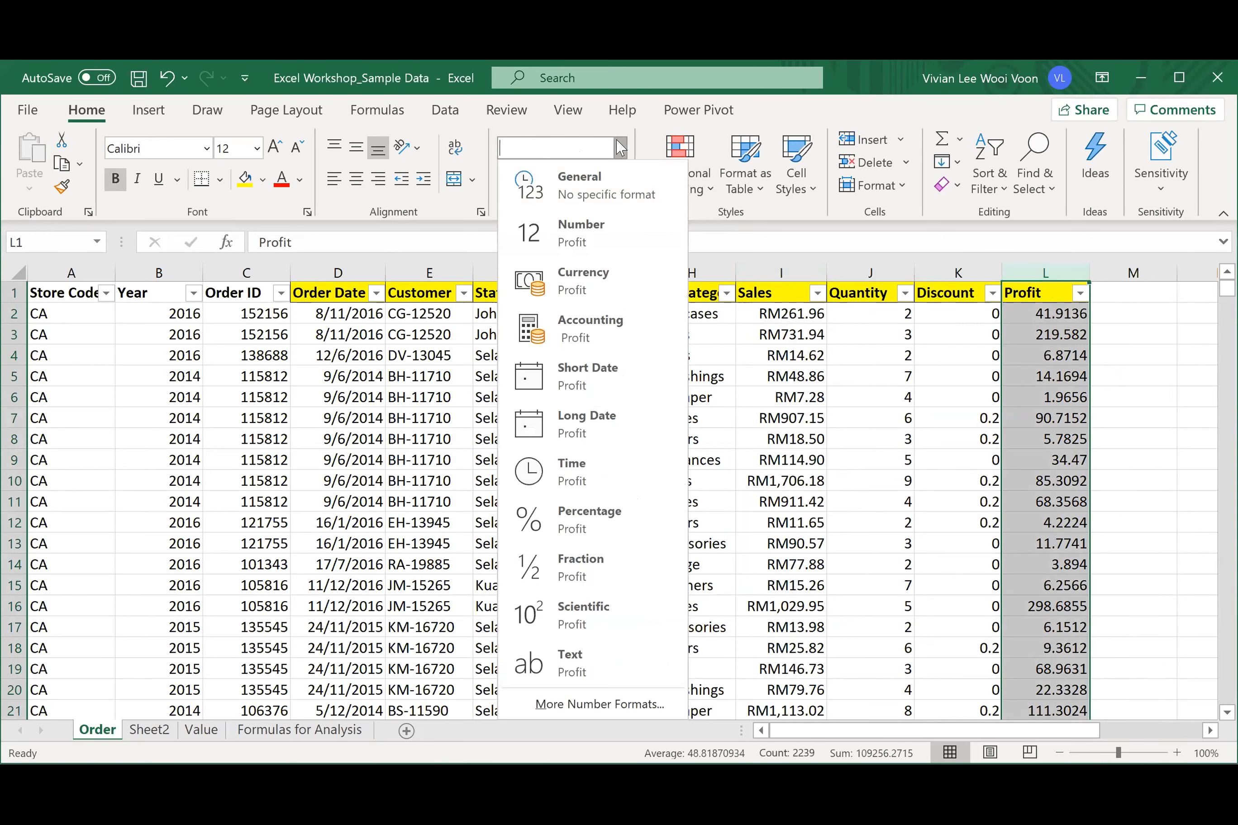
{"action": "left_click", "coordinate": [618, 271]}
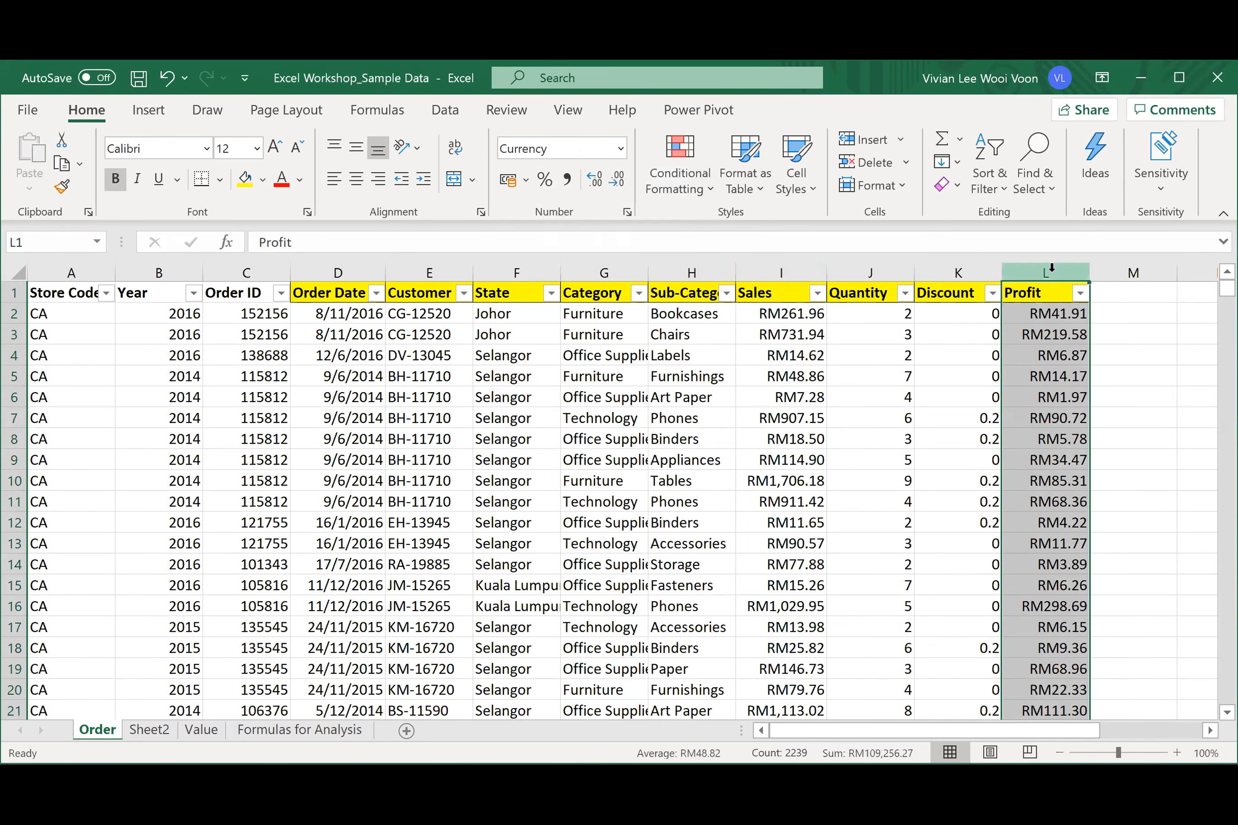
{"action": "key", "text": "Down"}
{"action": "key", "text": "Down"}
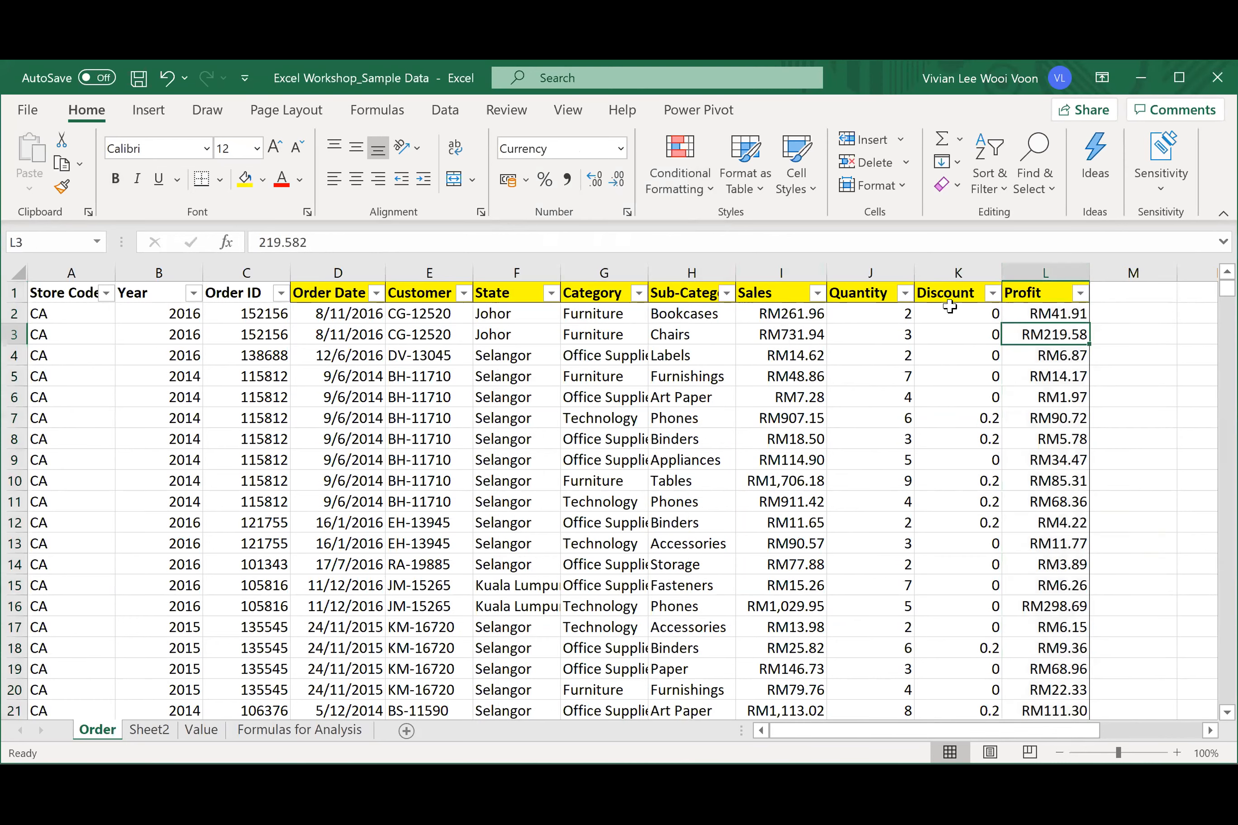
- Apply the percentage number format to the entire Discount column
{"action": "left_click", "coordinate": [968, 261]}
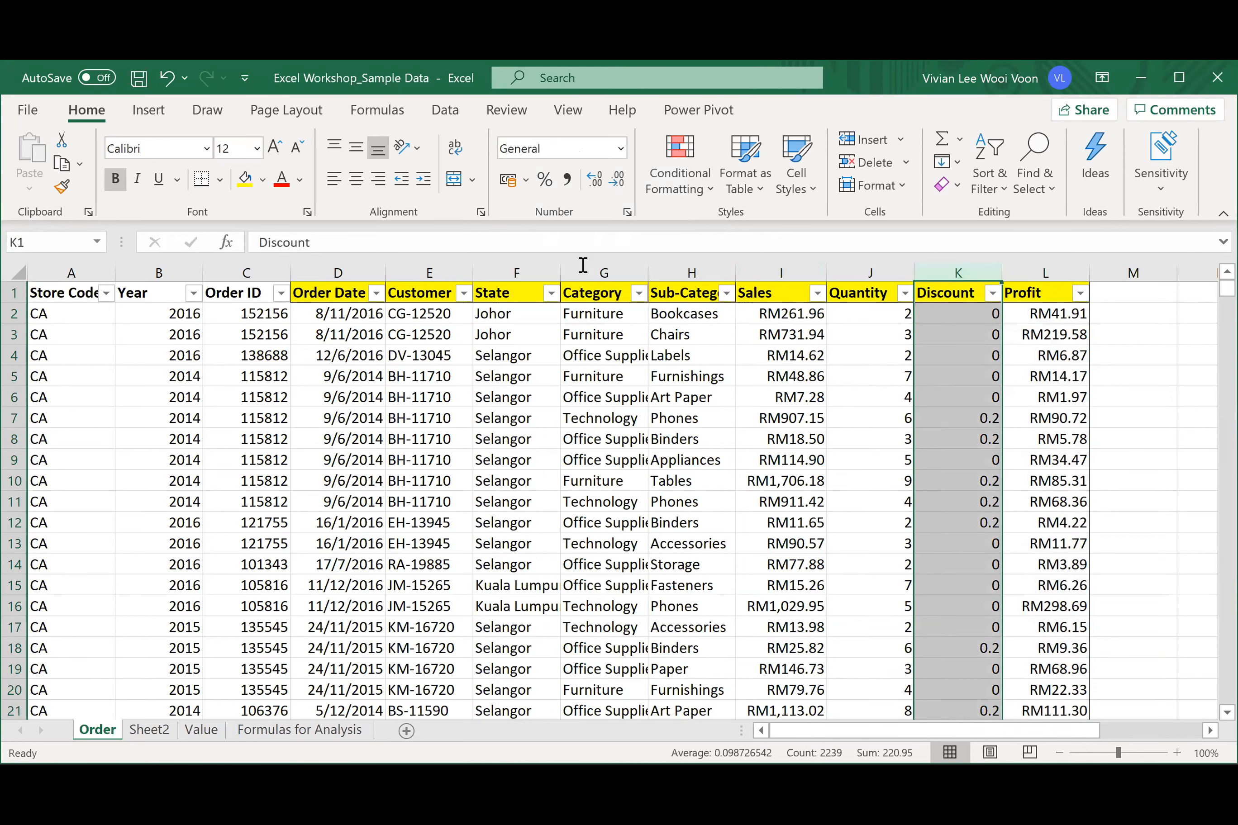
{"action": "left_click", "coordinate": [546, 179]}
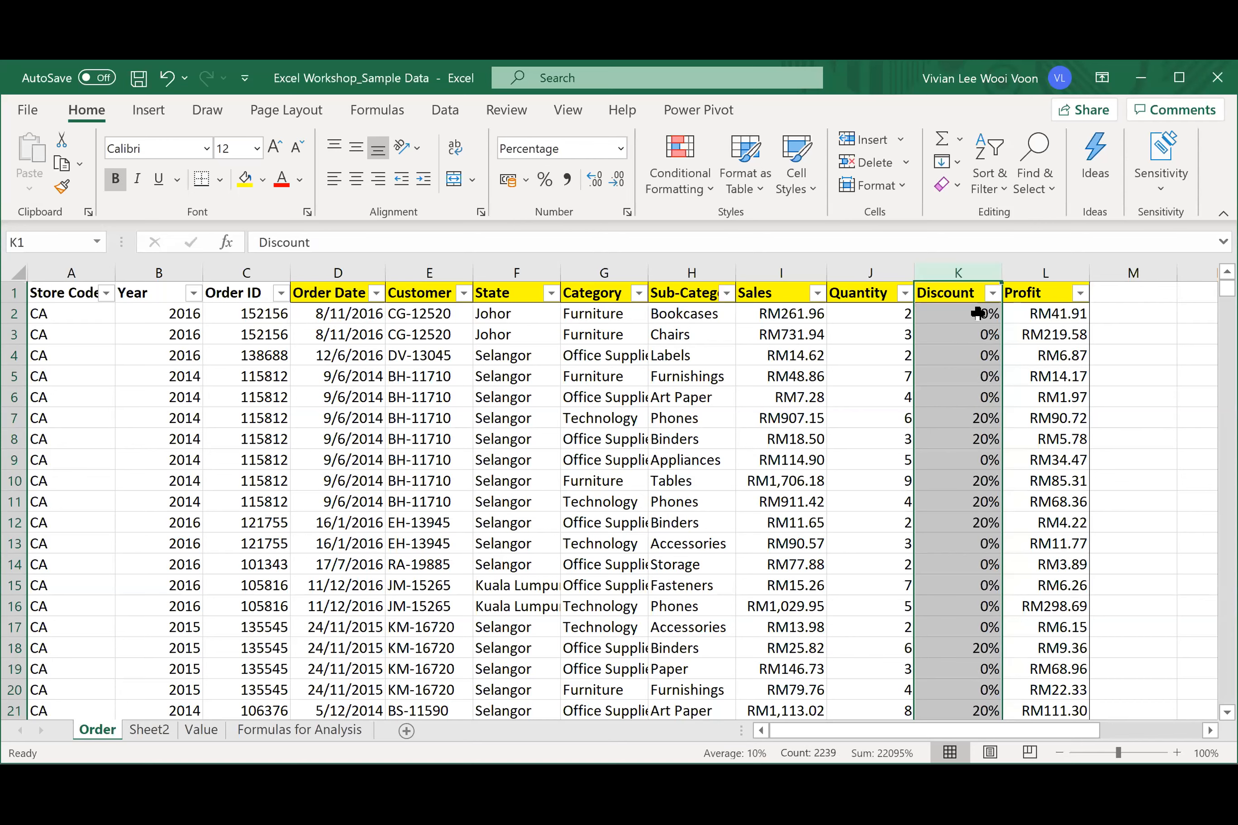
{"action": "left_click", "coordinate": [965, 379]}
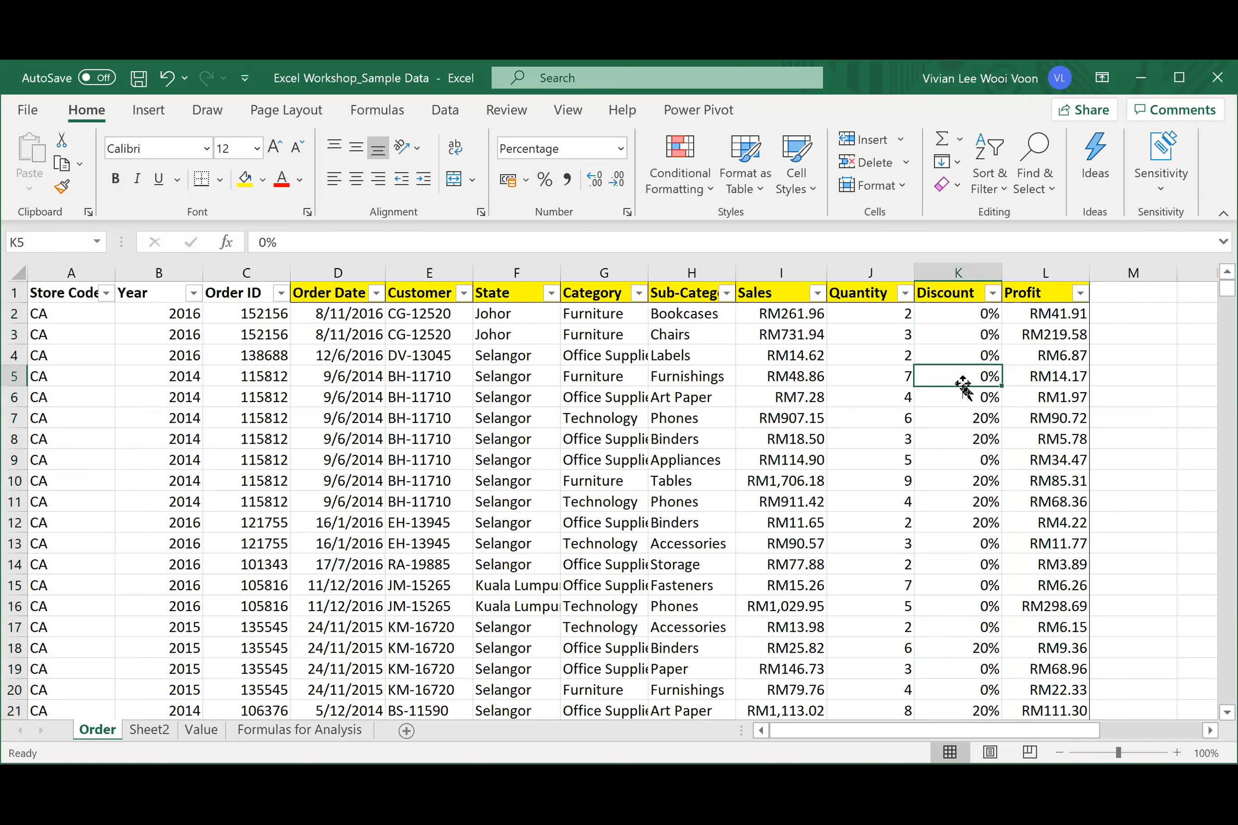
{"action": "left_click", "coordinate": [966, 269]}
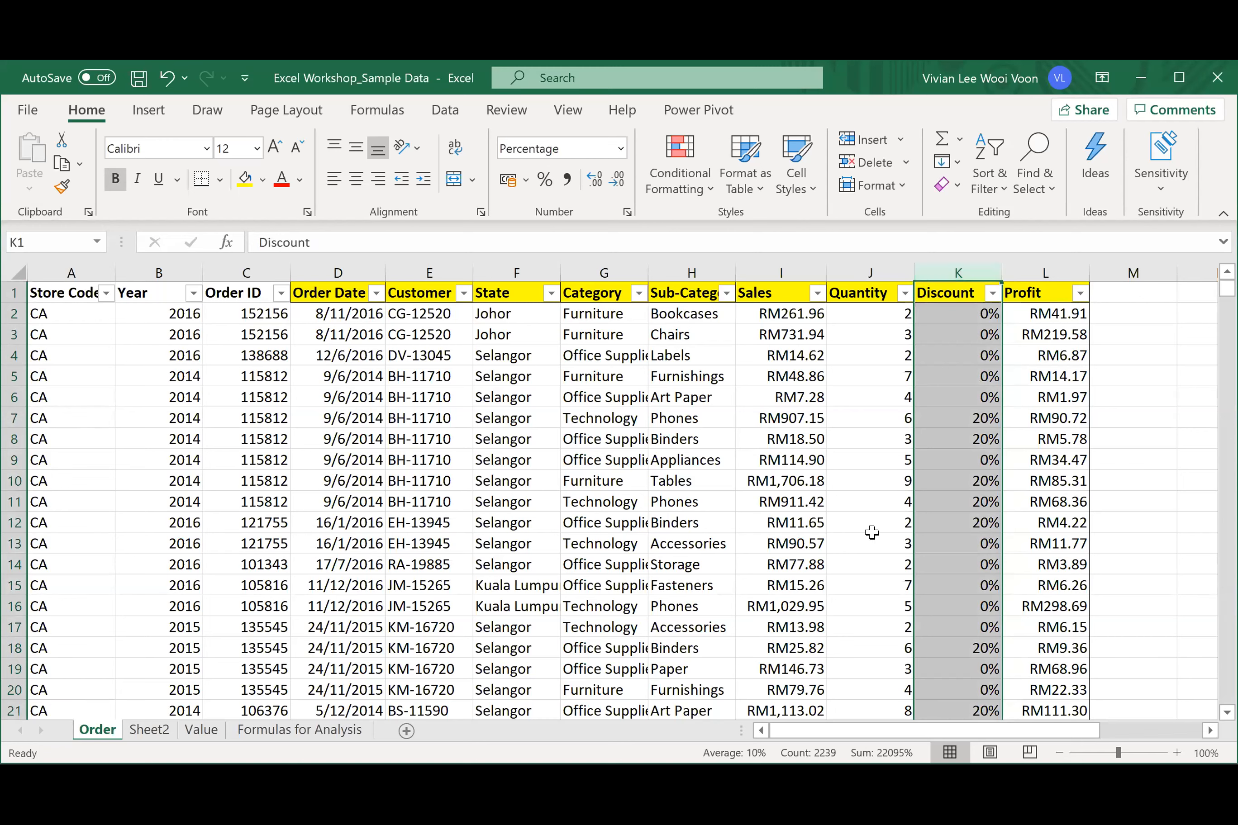
- Apply the Accounting number format to the entire Sales column
{"action": "left_click", "coordinate": [787, 319]}
{"action": "left_click", "coordinate": [787, 269]}
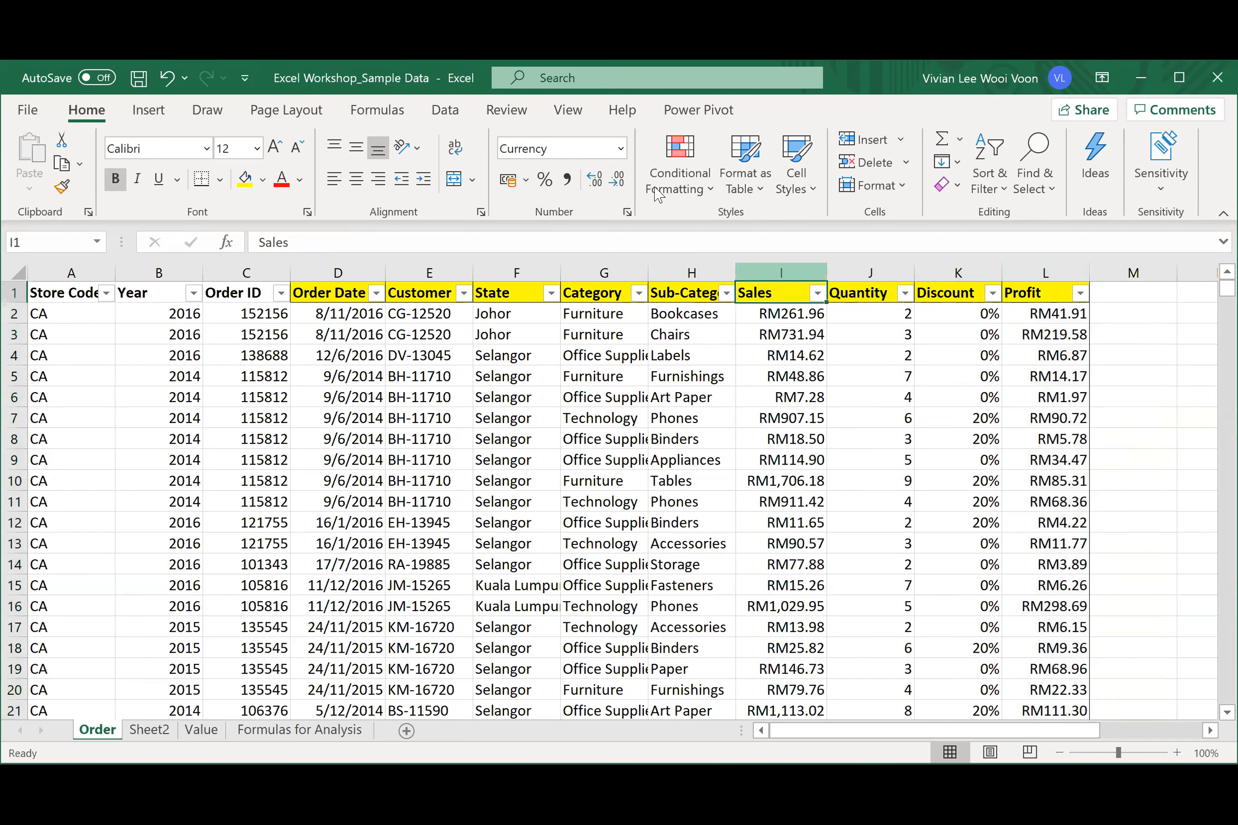
{"action": "left_click", "coordinate": [620, 148]}
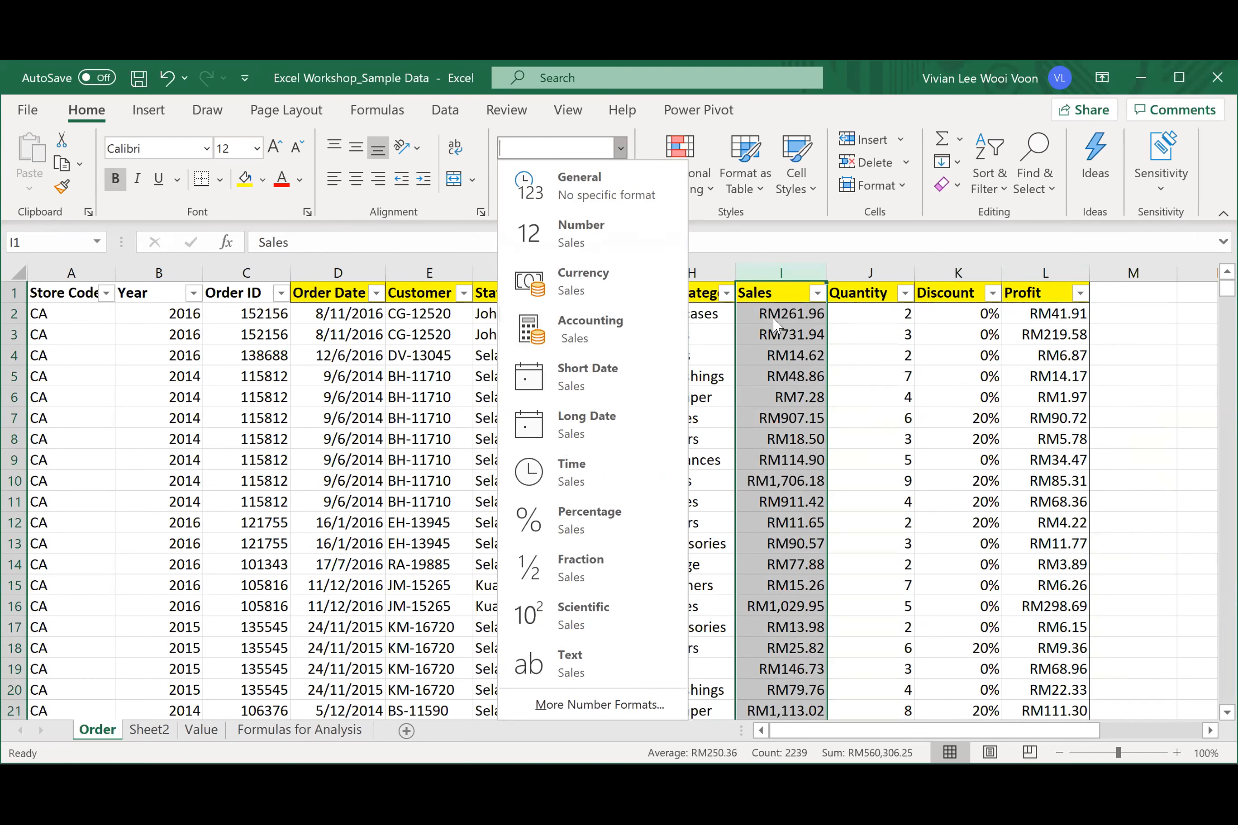
{"action": "left_click", "coordinate": [590, 324]}
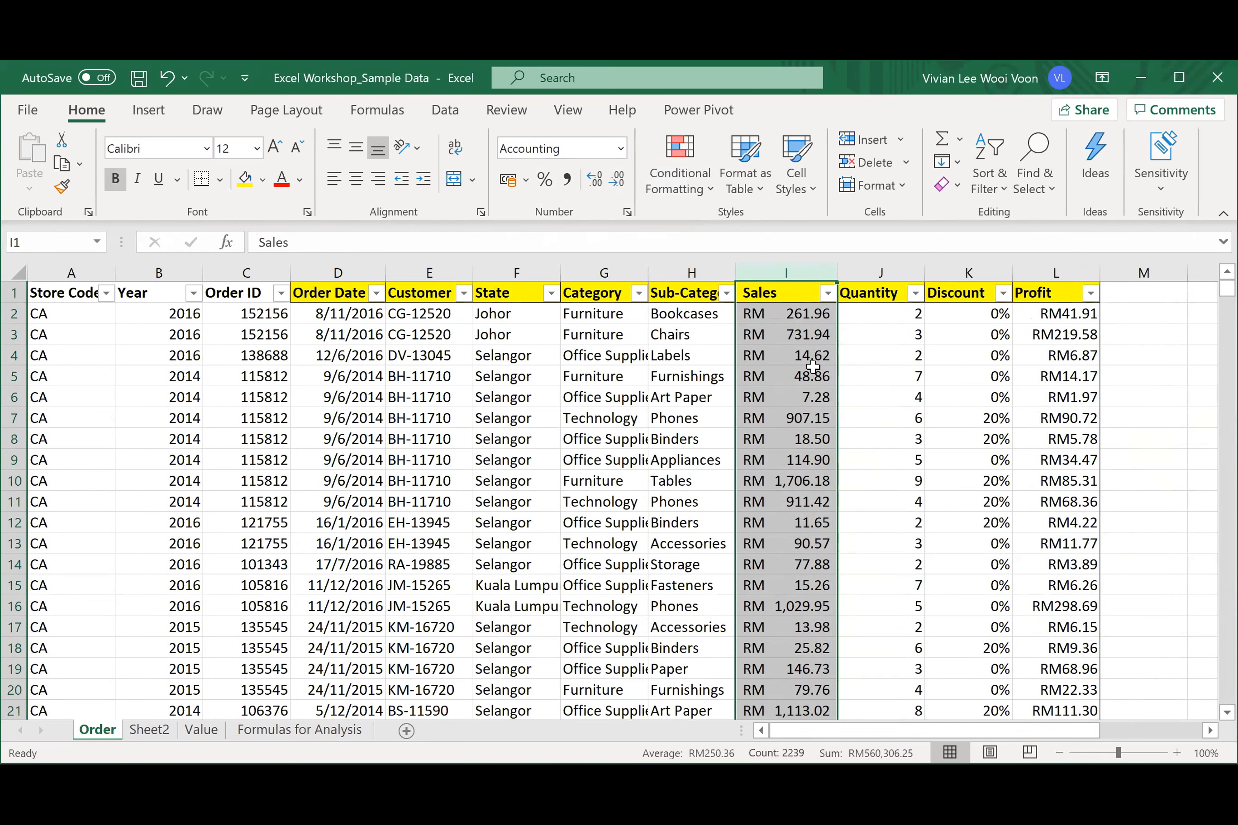
{"action": "left_click", "coordinate": [803, 340]}
{"action": "left_click", "coordinate": [815, 307]}
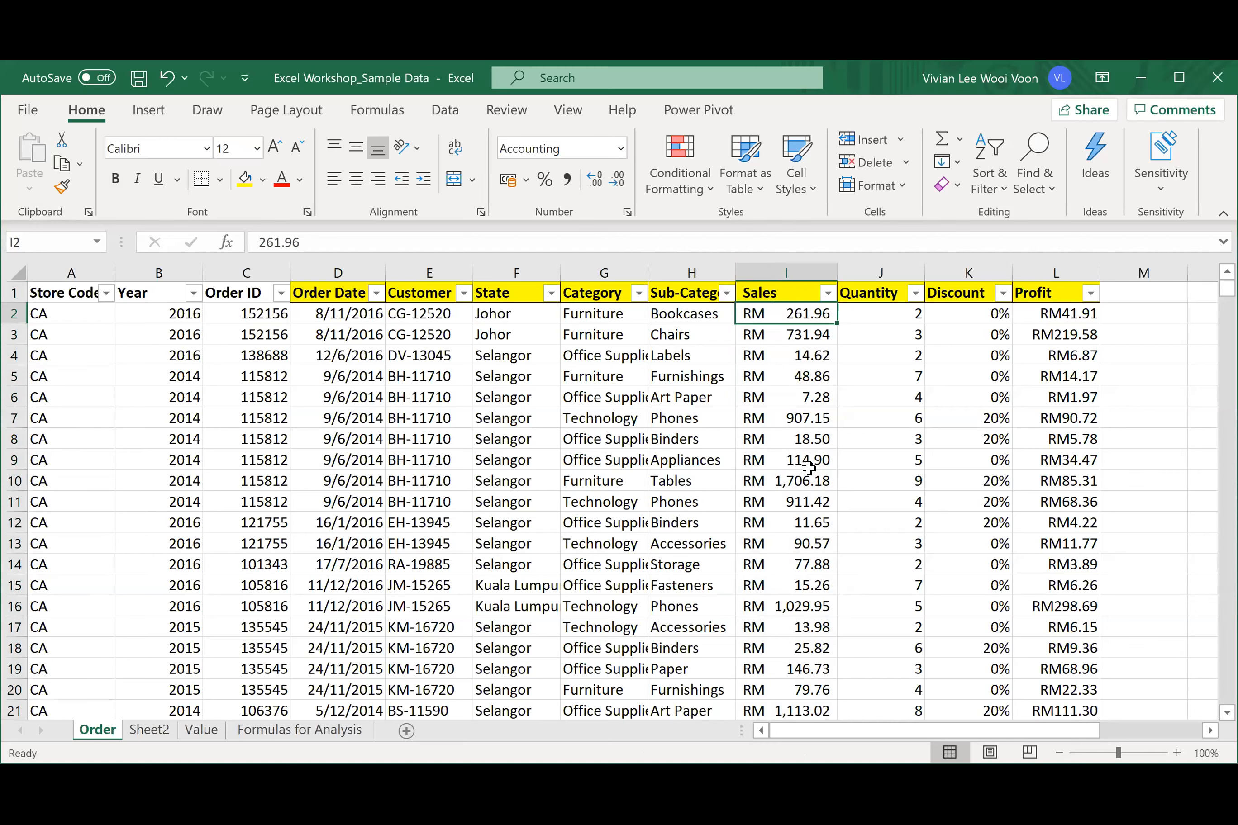
- Try a value of 0 in the first Sales cell, I2, and undo the entry
{"action": "type", "text": "0"}
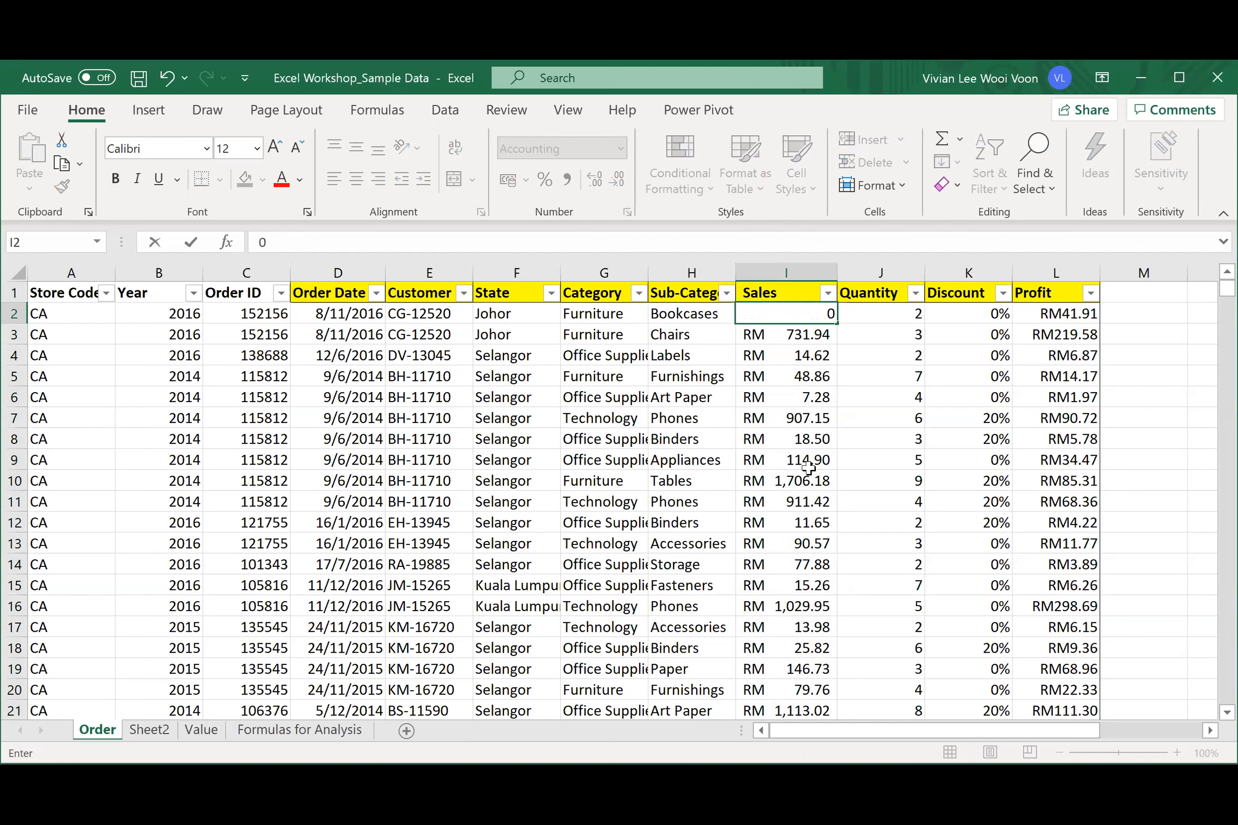
{"action": "key", "text": "Return"}
{"action": "key", "text": "Up"}
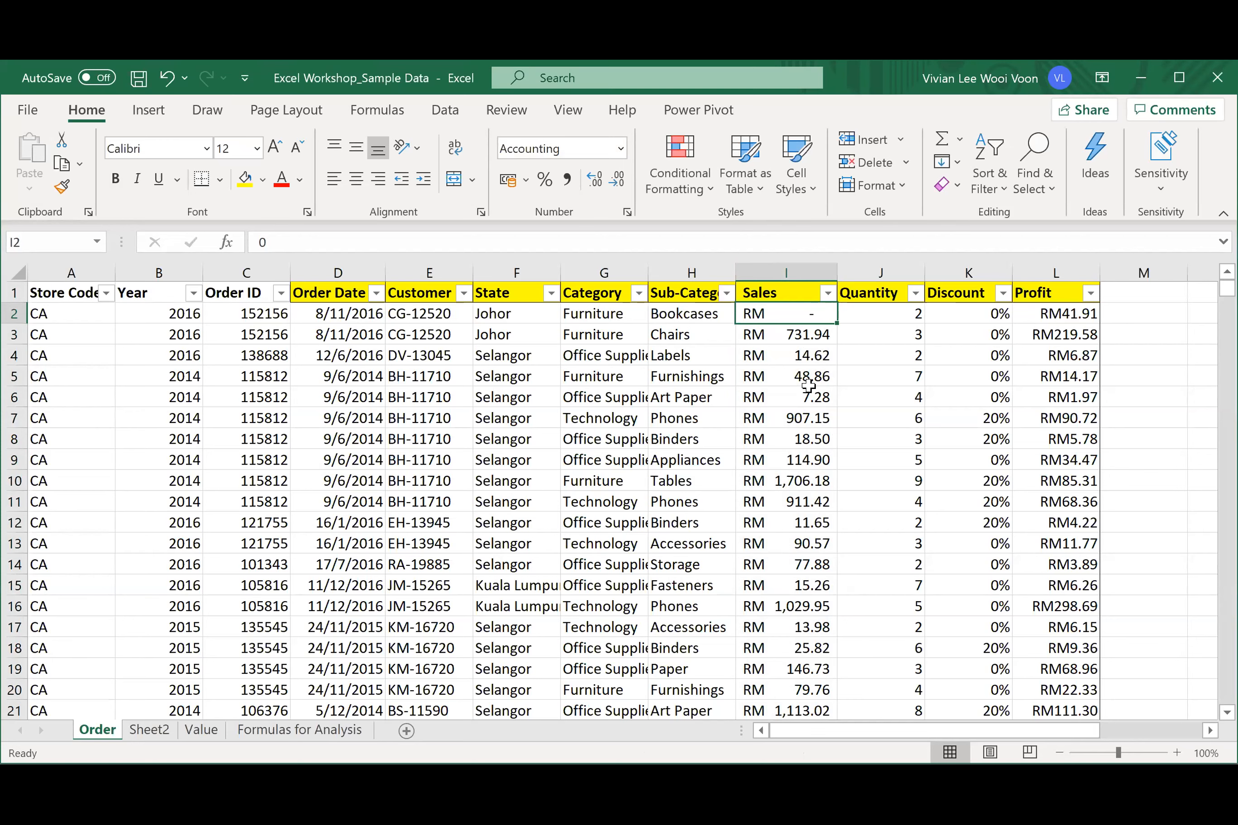
{"action": "key", "text": "ctrl+z"}
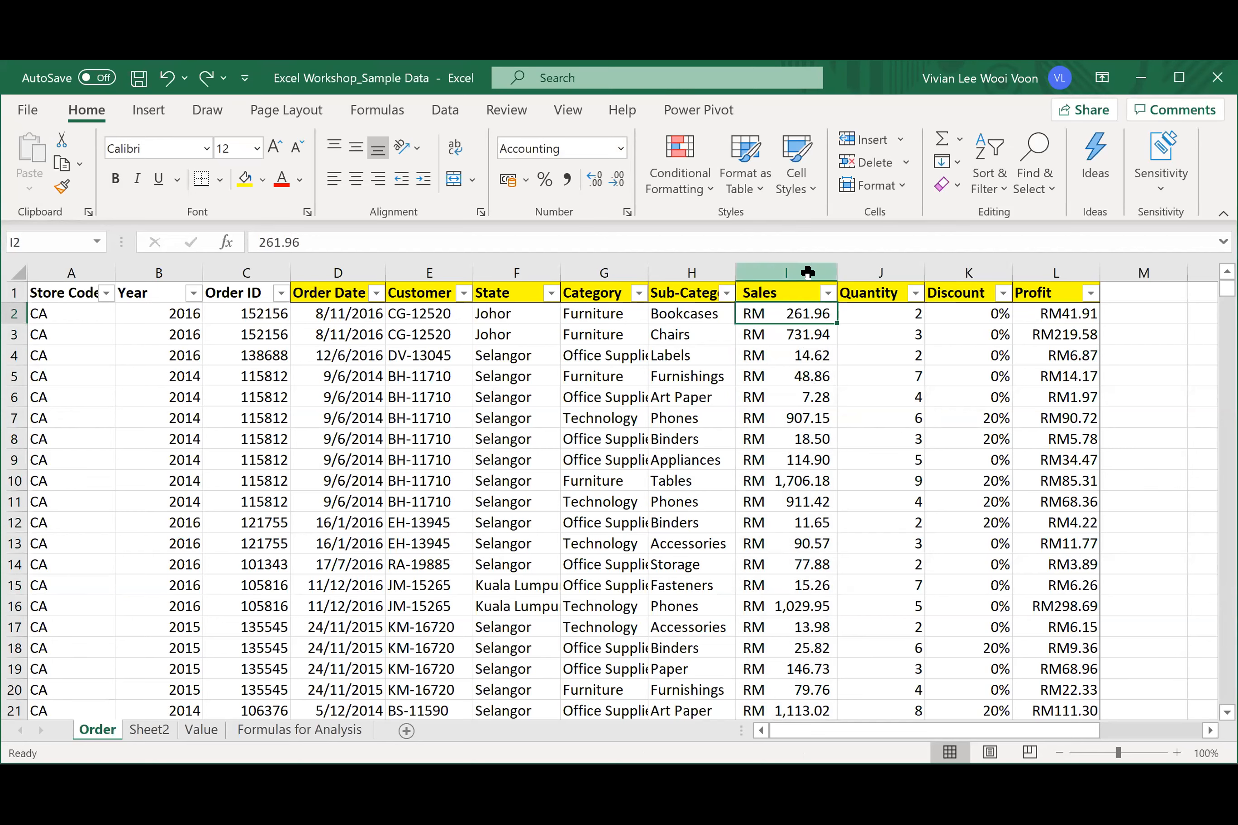
- Apply the Currency number format to the entire Sales column in place of Accounting
{"action": "left_click", "coordinate": [807, 272]}
{"action": "left_click", "coordinate": [1037, 261]}
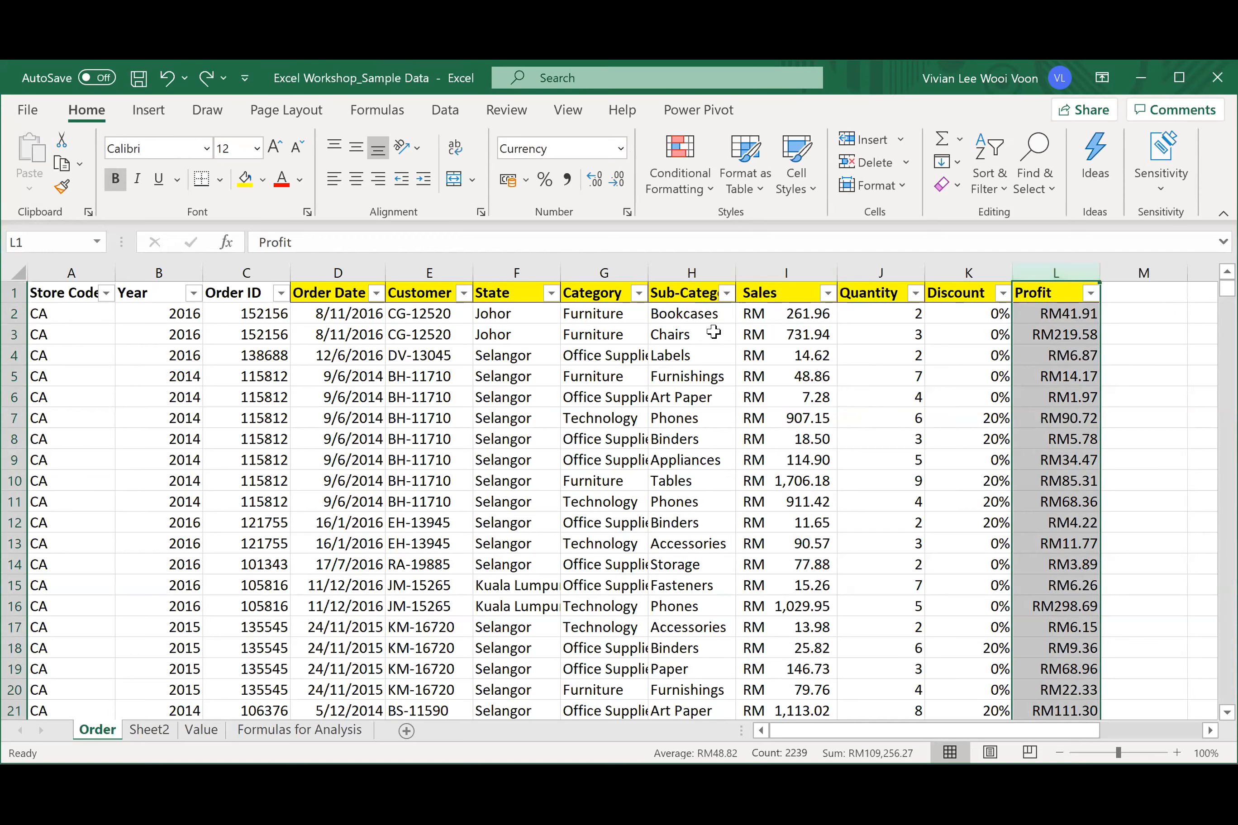
{"action": "left_click", "coordinate": [771, 356]}
{"action": "left_click", "coordinate": [795, 259]}
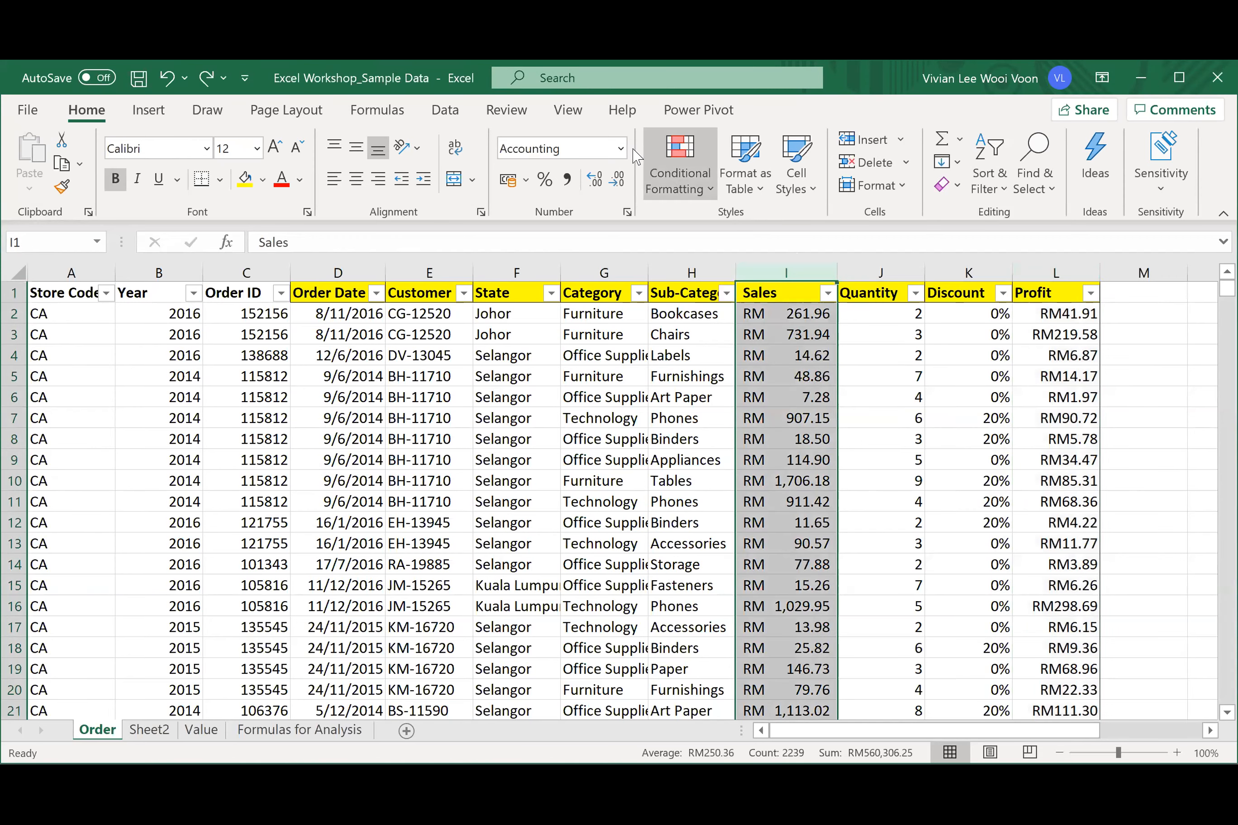
{"action": "left_click", "coordinate": [621, 148]}
{"action": "left_click", "coordinate": [559, 270]}
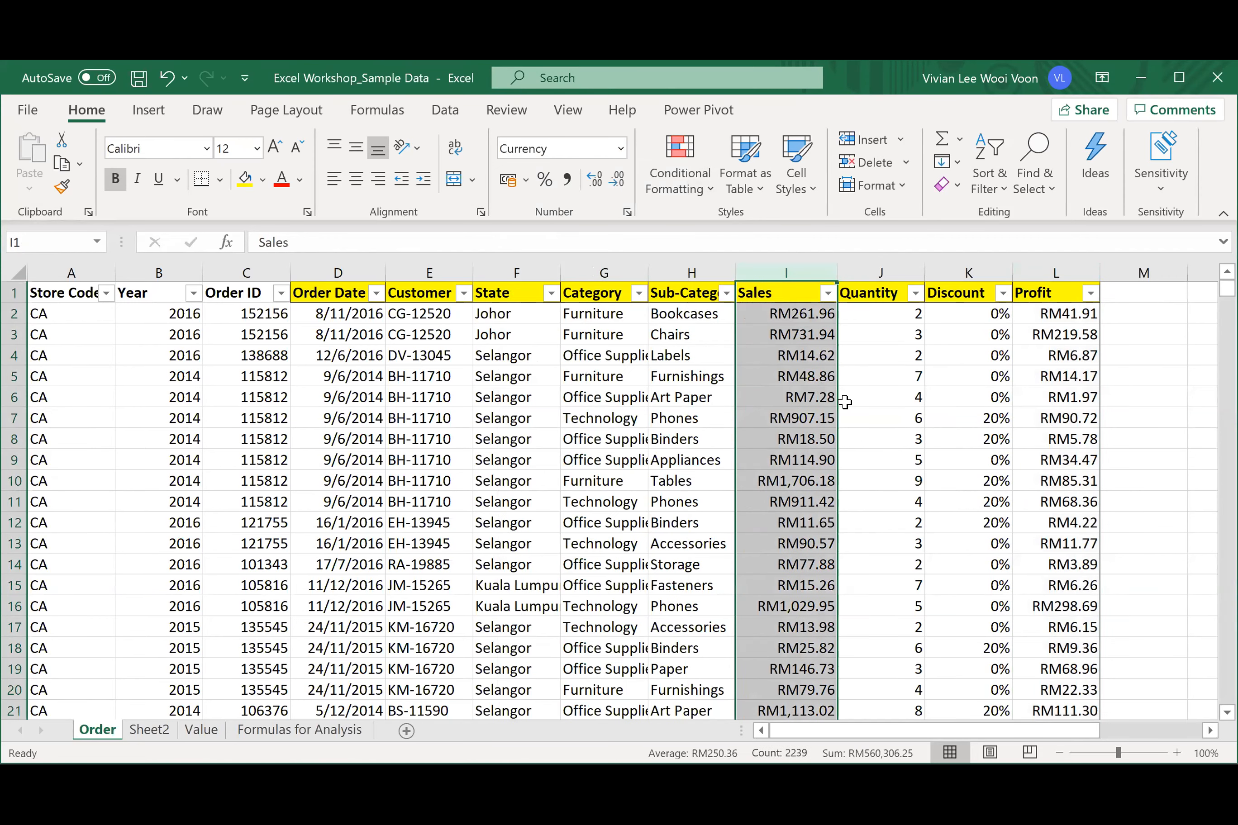
{"action": "left_click", "coordinate": [877, 411]}
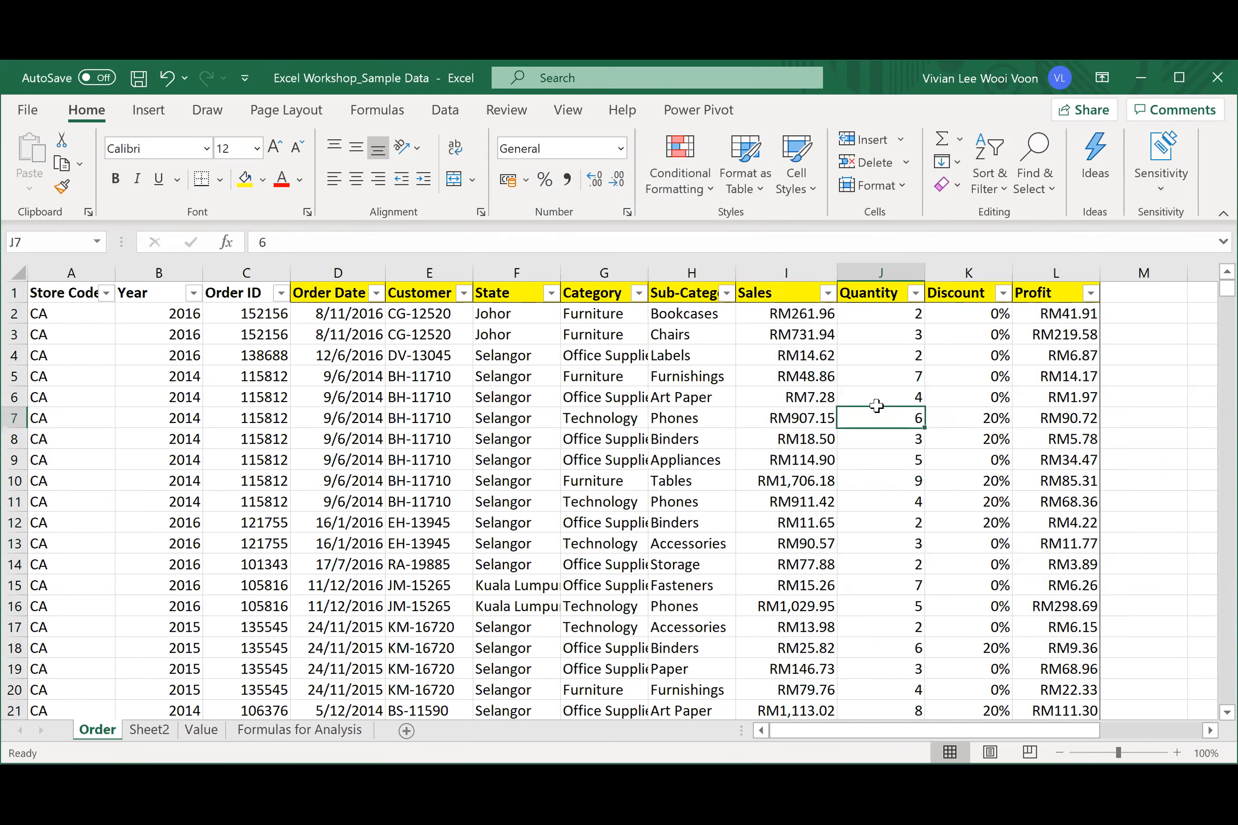
- Reduce the Sales column to zero decimal places and restore it to two decimal places
{"action": "left_click", "coordinate": [821, 271]}
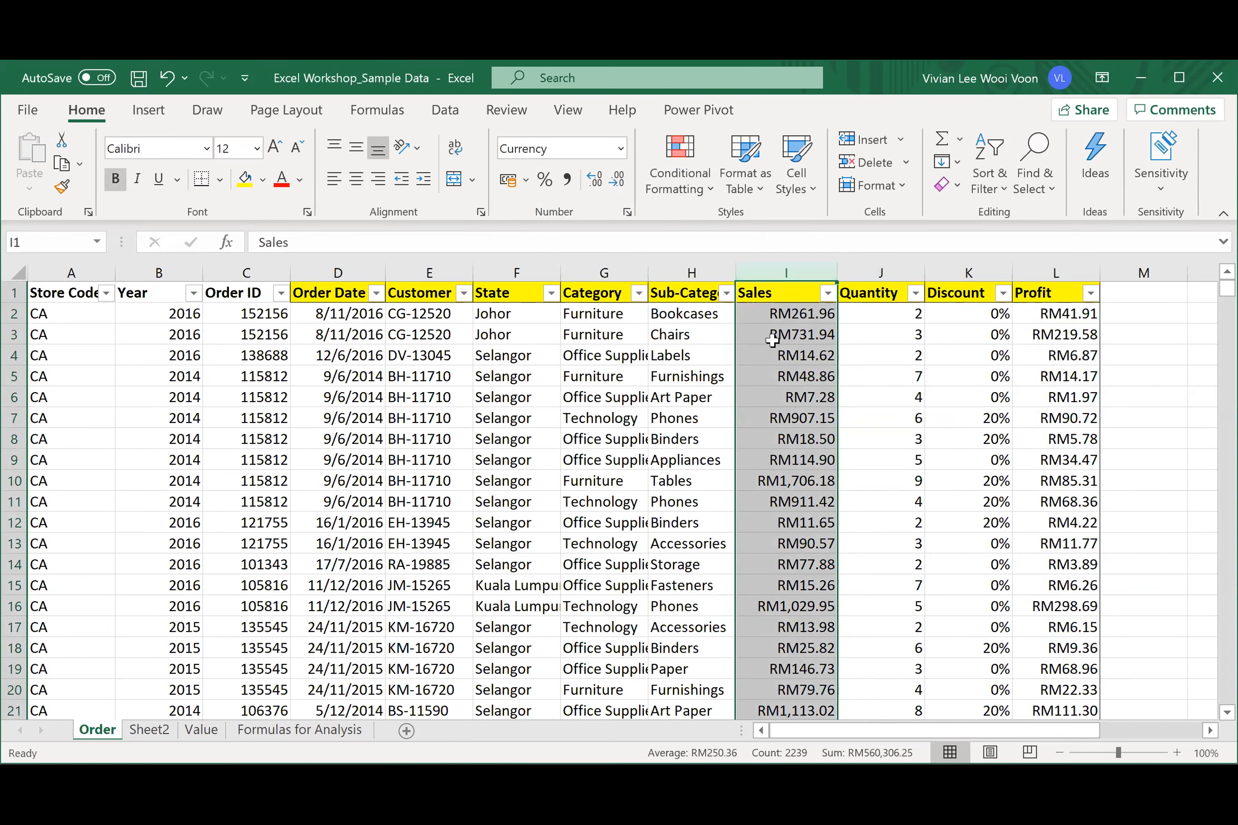
{"action": "left_click", "coordinate": [793, 312]}
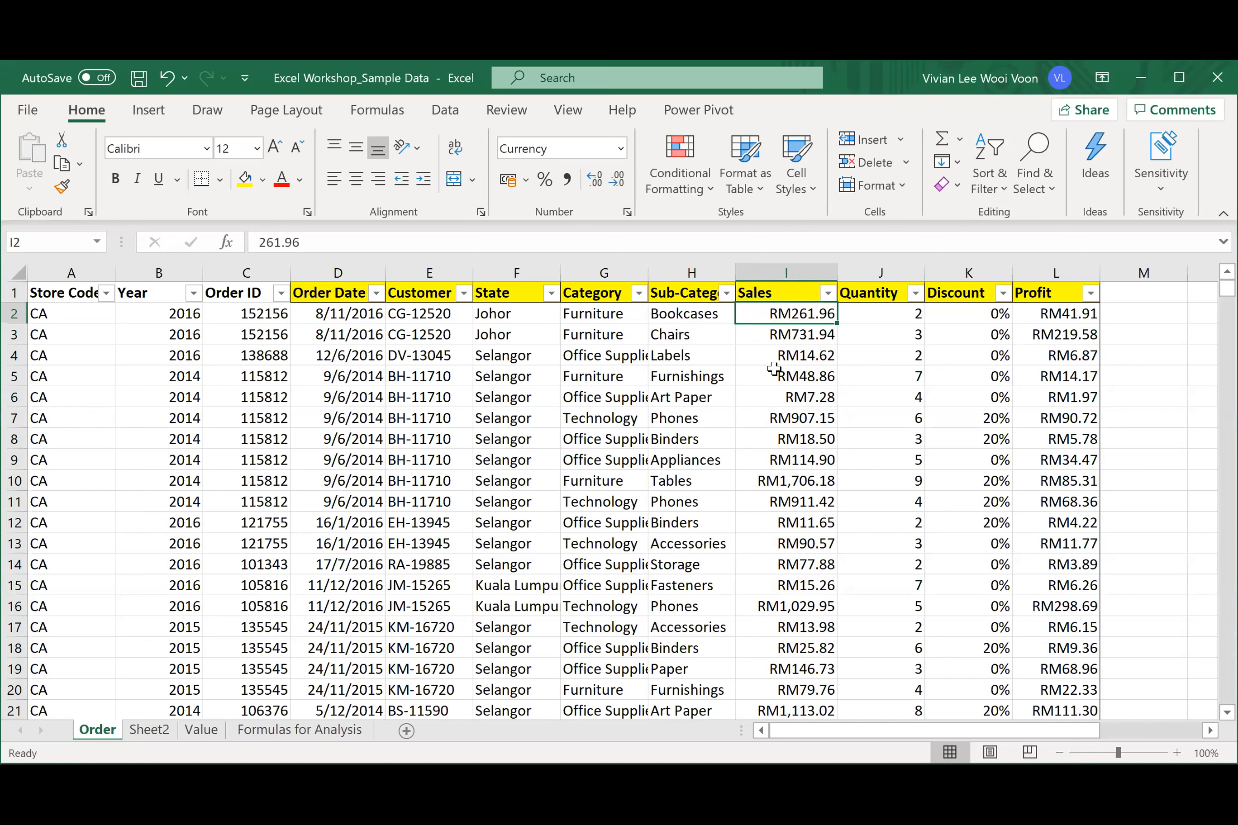
{"action": "left_click", "coordinate": [790, 262]}
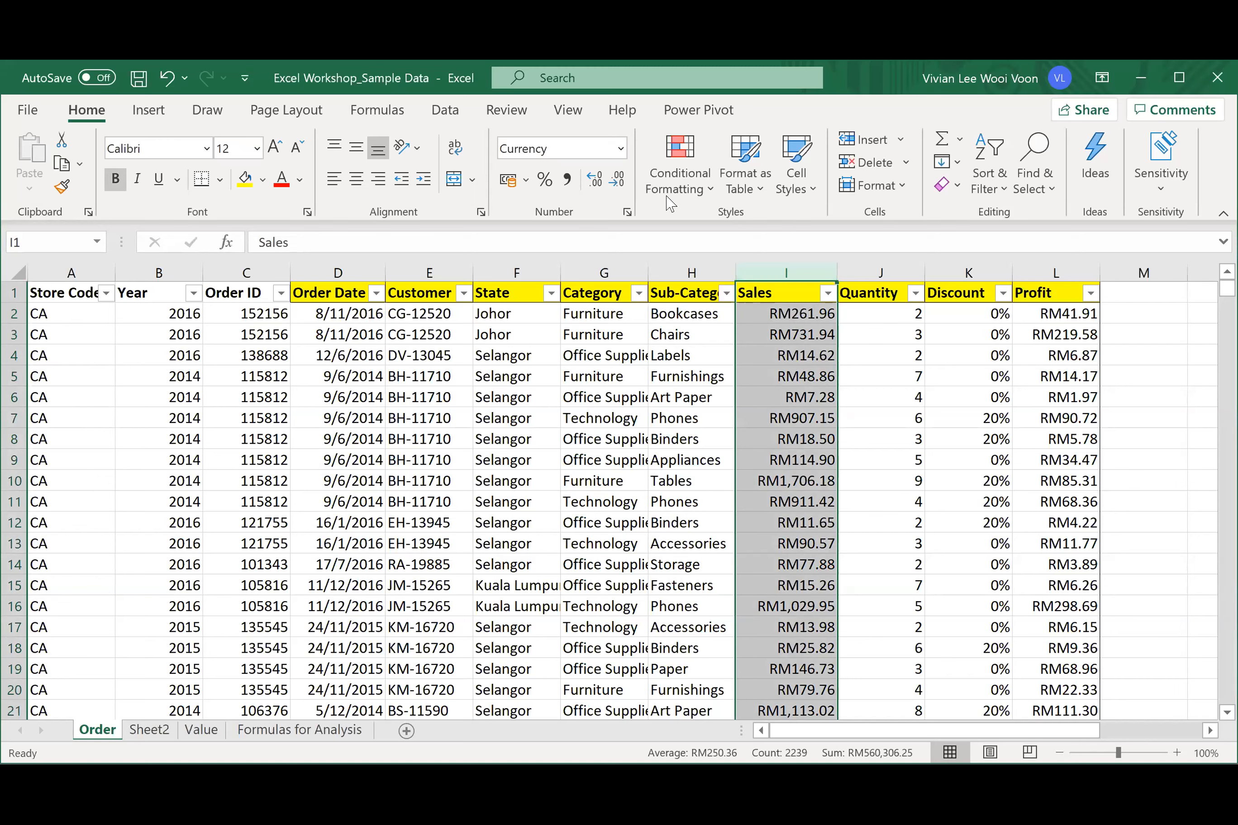
{"action": "left_click", "coordinate": [618, 179]}
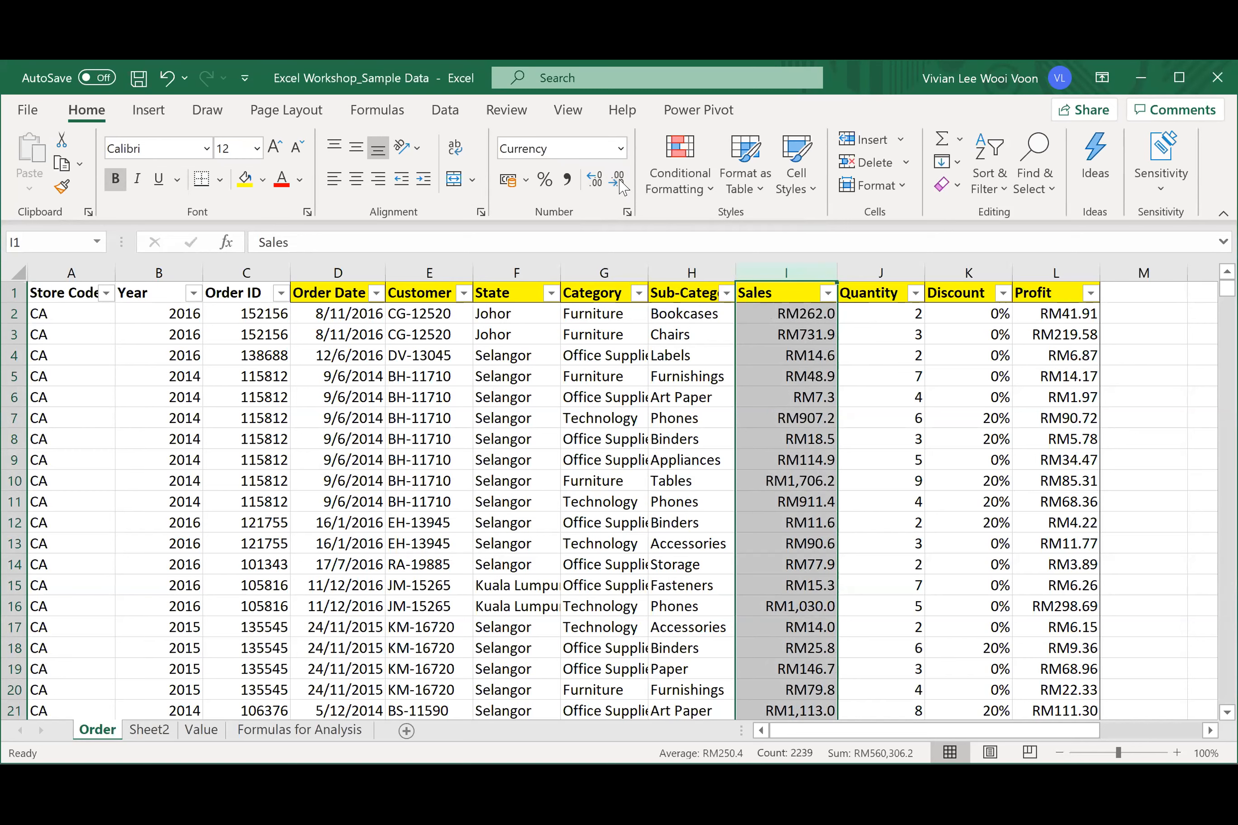
{"action": "left_click", "coordinate": [618, 181]}
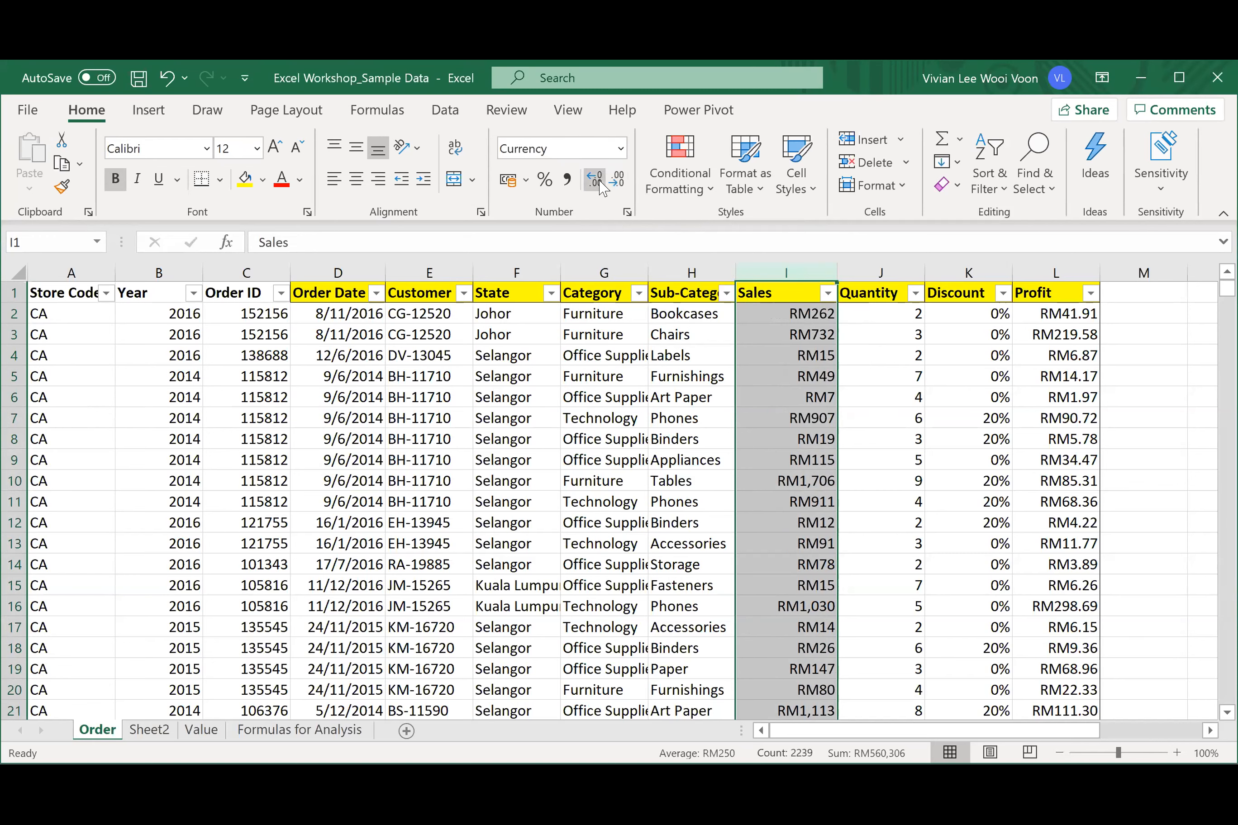
{"action": "left_click", "coordinate": [602, 187]}
{"action": "left_click", "coordinate": [601, 186]}
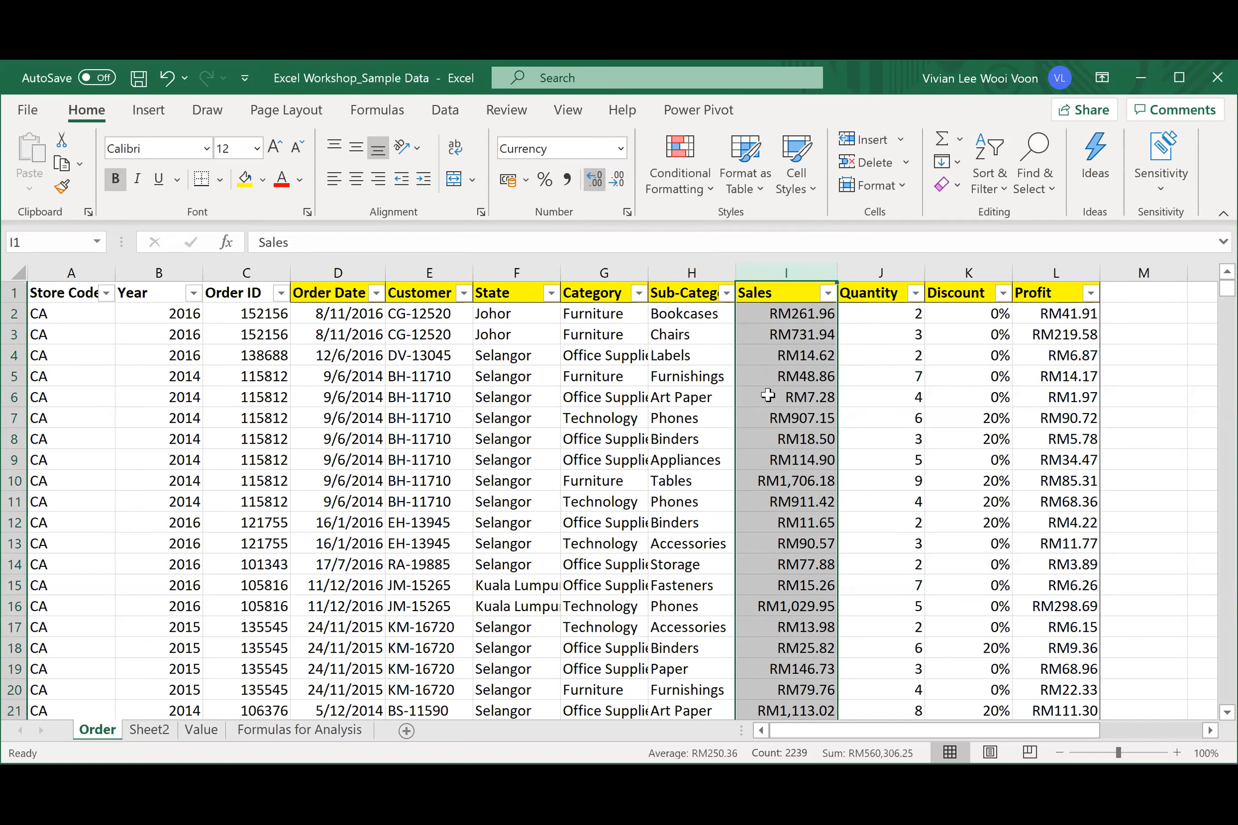
- Review the number formats offered for Sales cell I11 and the Currency options in the Format Cells settings of I2
{"action": "left_click", "coordinate": [793, 397]}
{"action": "left_click", "coordinate": [777, 500]}
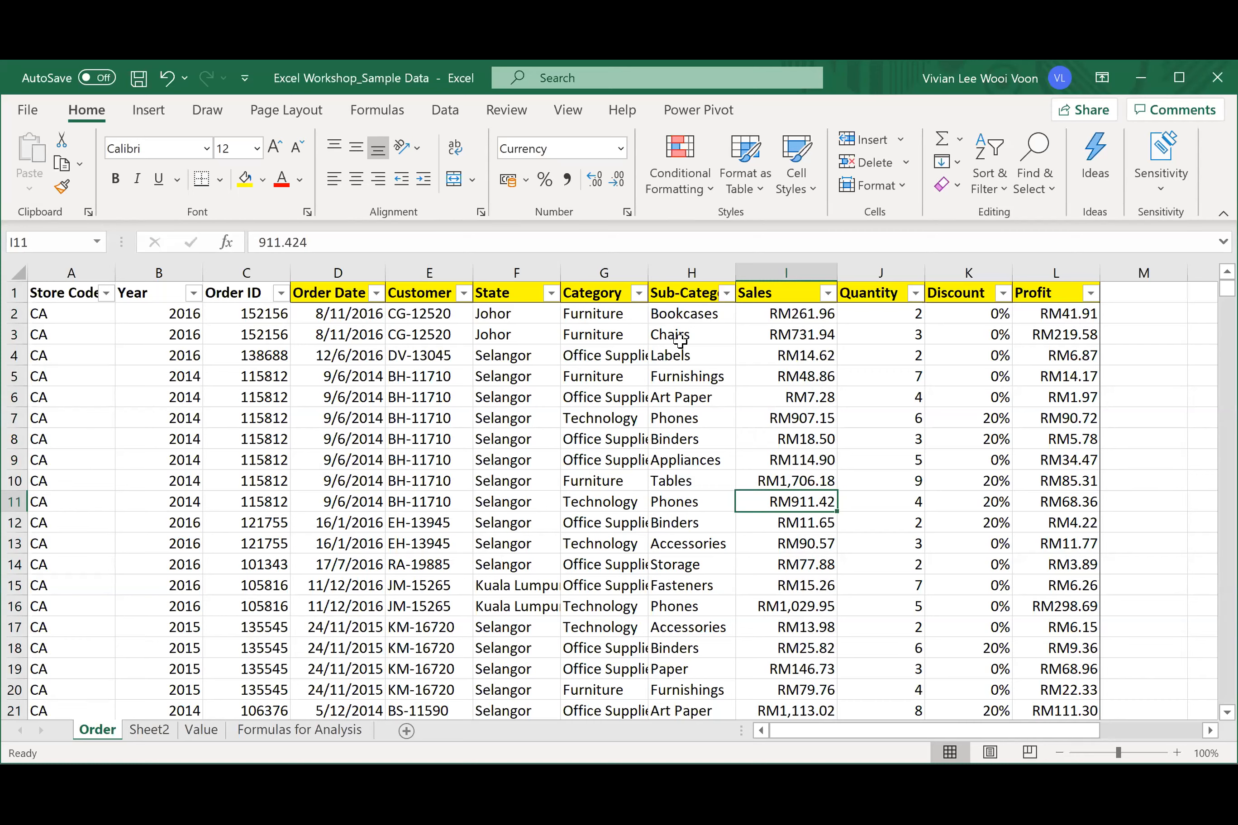
{"action": "left_click", "coordinate": [621, 148]}
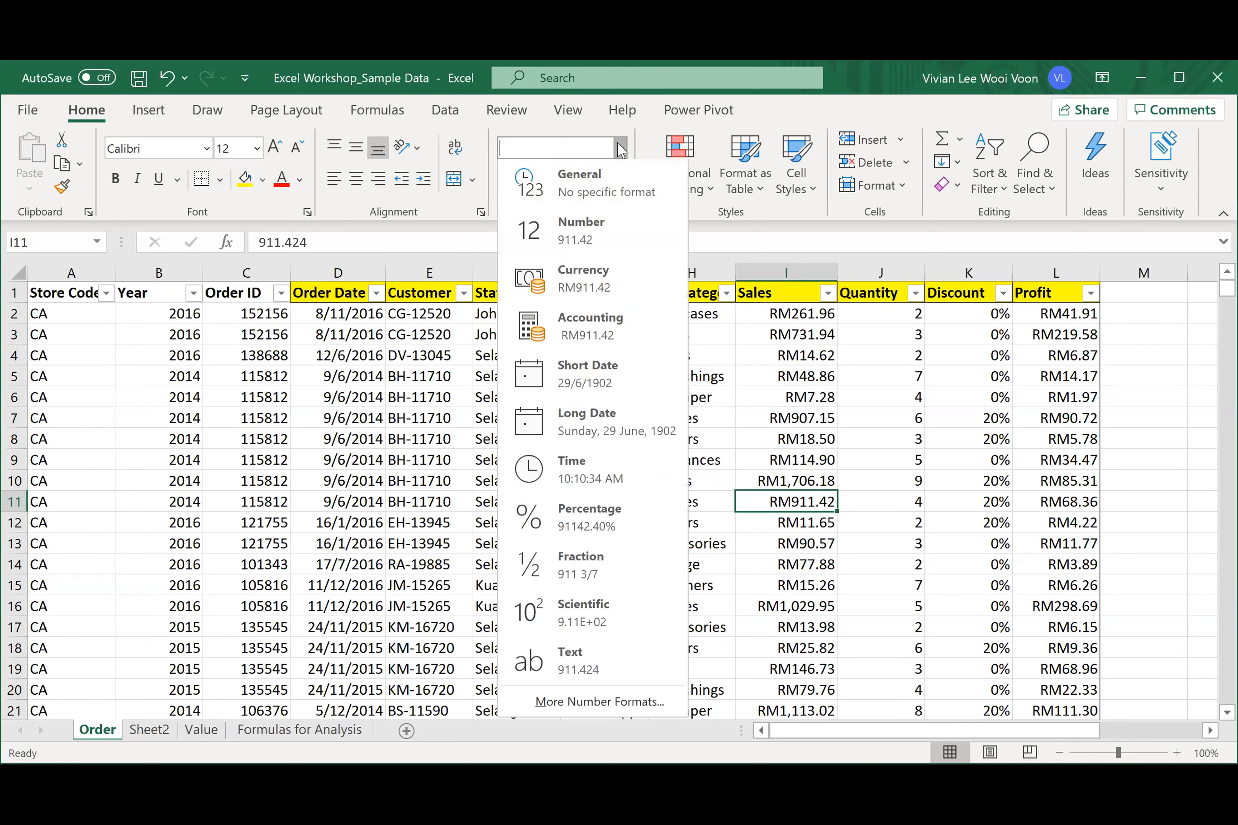
{"action": "left_click", "coordinate": [789, 404]}
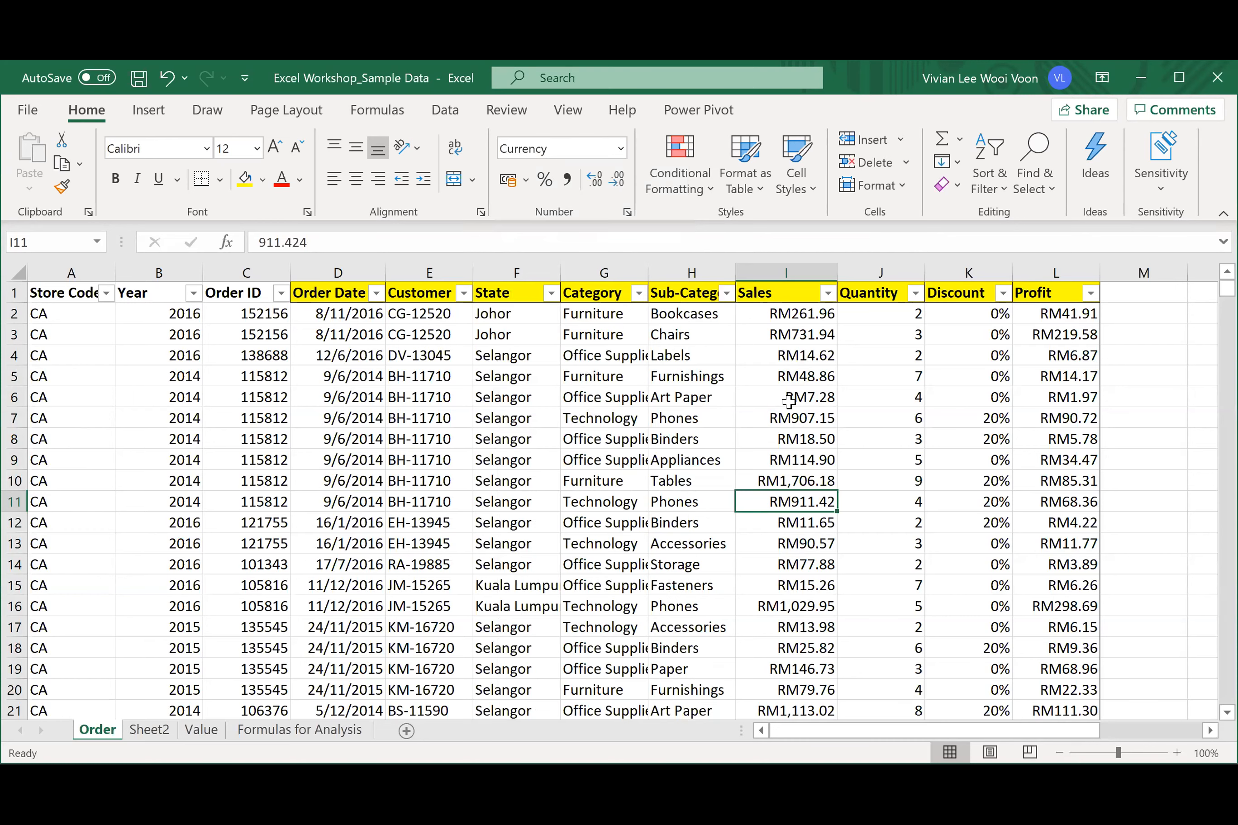
{"action": "left_click", "coordinate": [800, 310]}
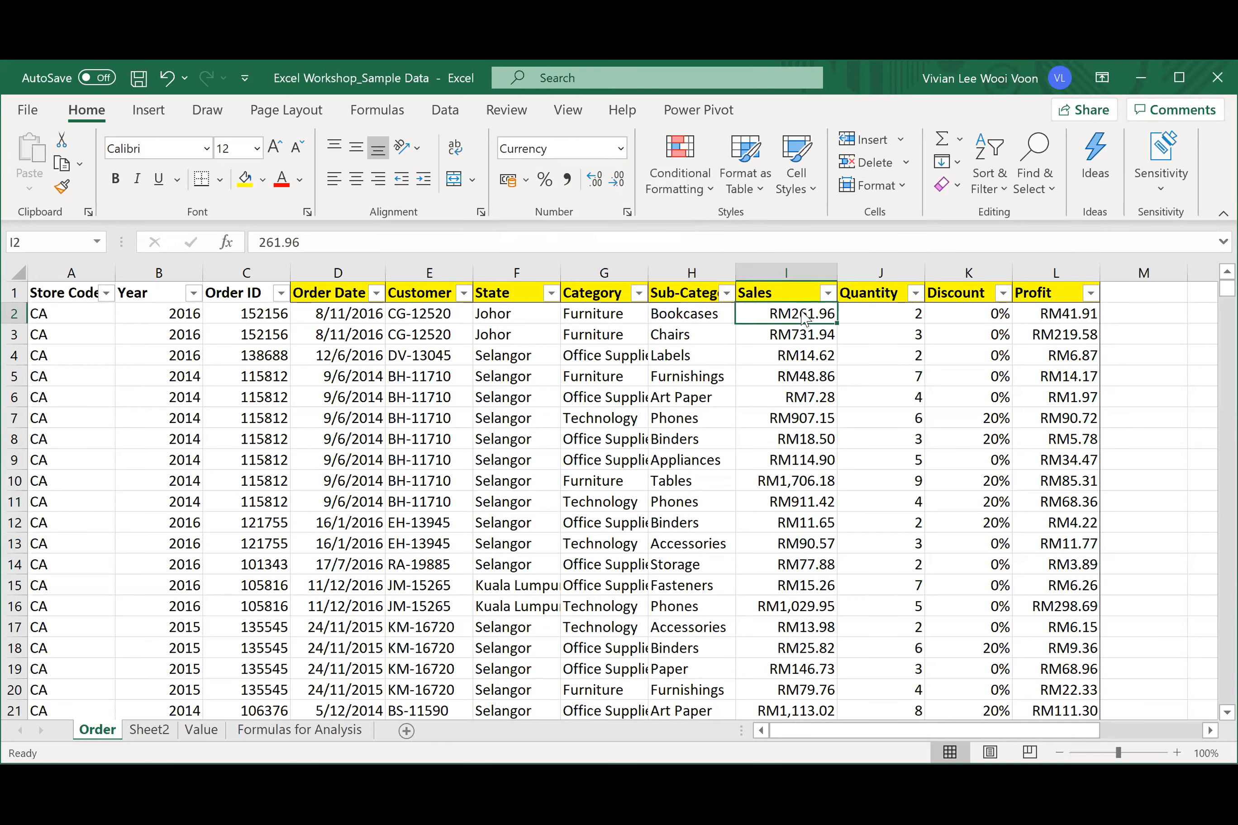
{"action": "right_click", "coordinate": [802, 312]}
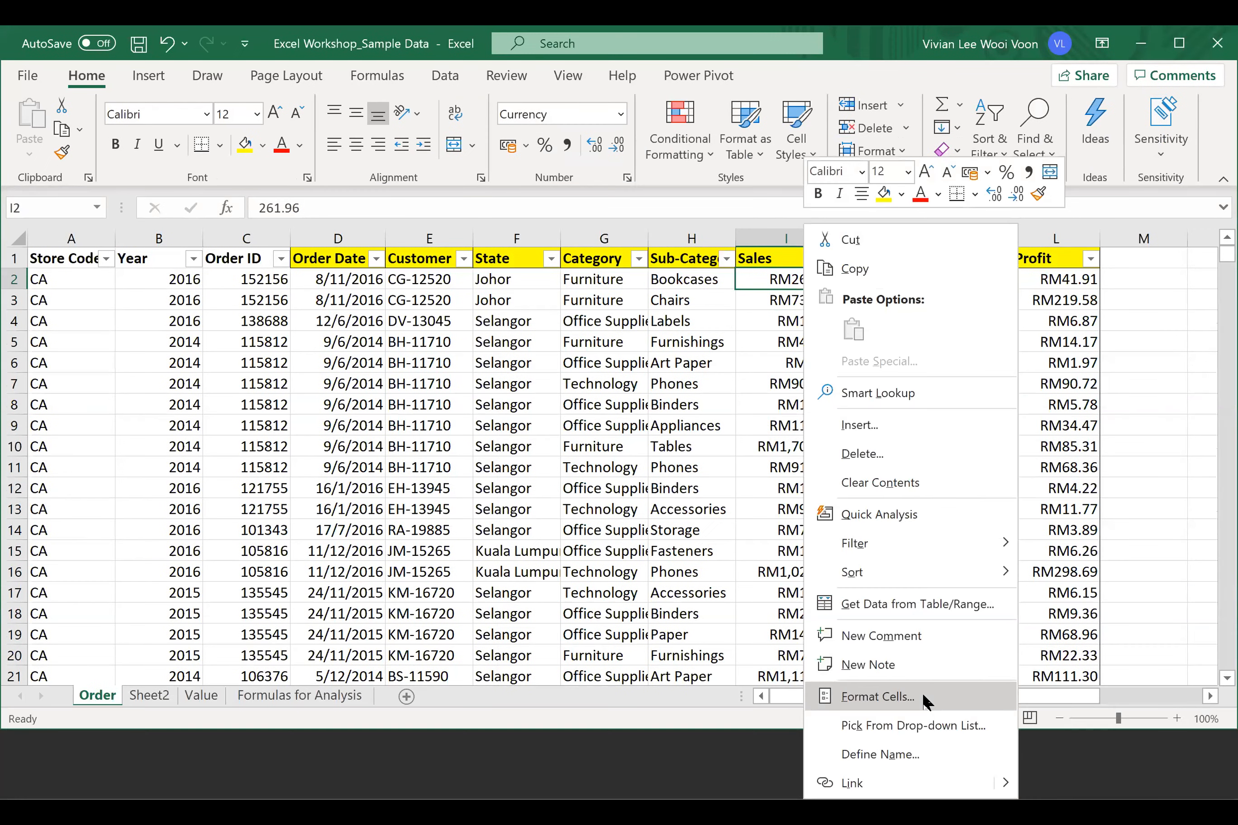
{"action": "left_click", "coordinate": [923, 695]}
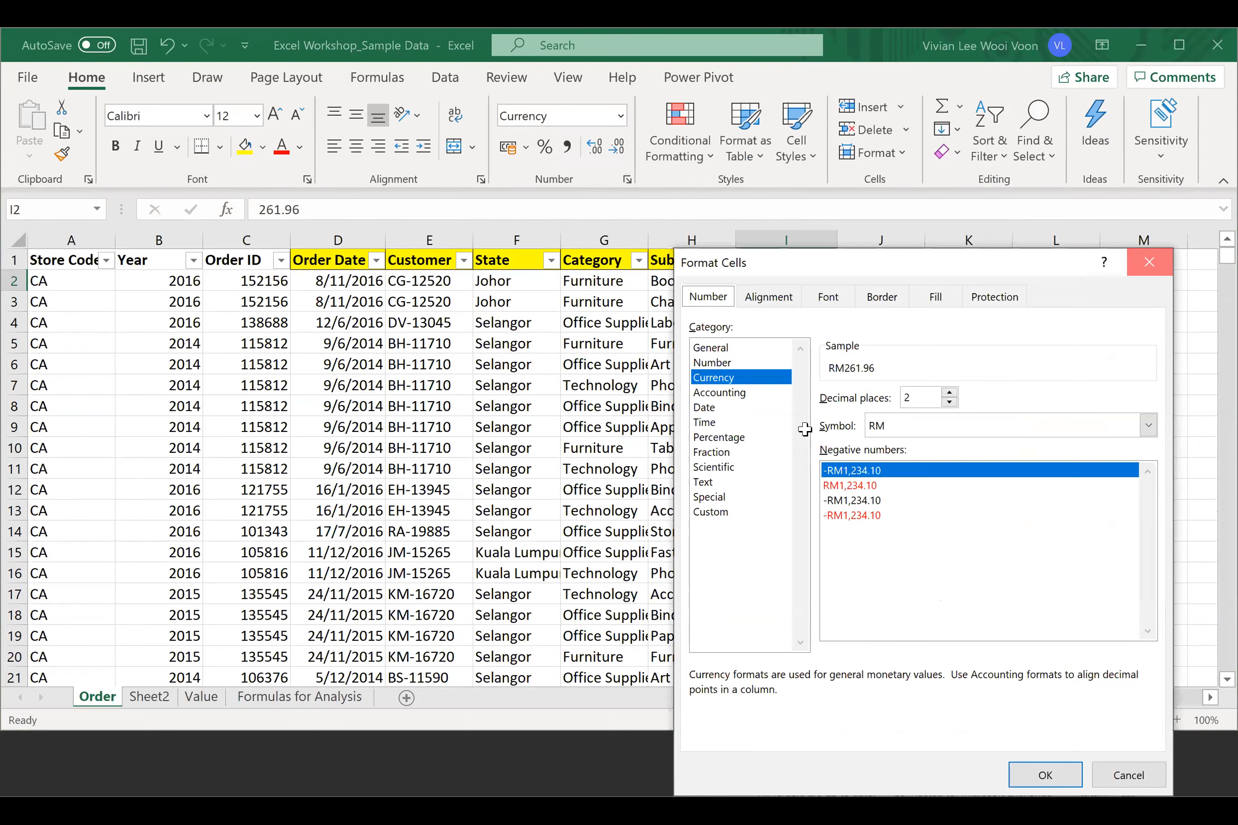
{"action": "key", "text": "Return"}
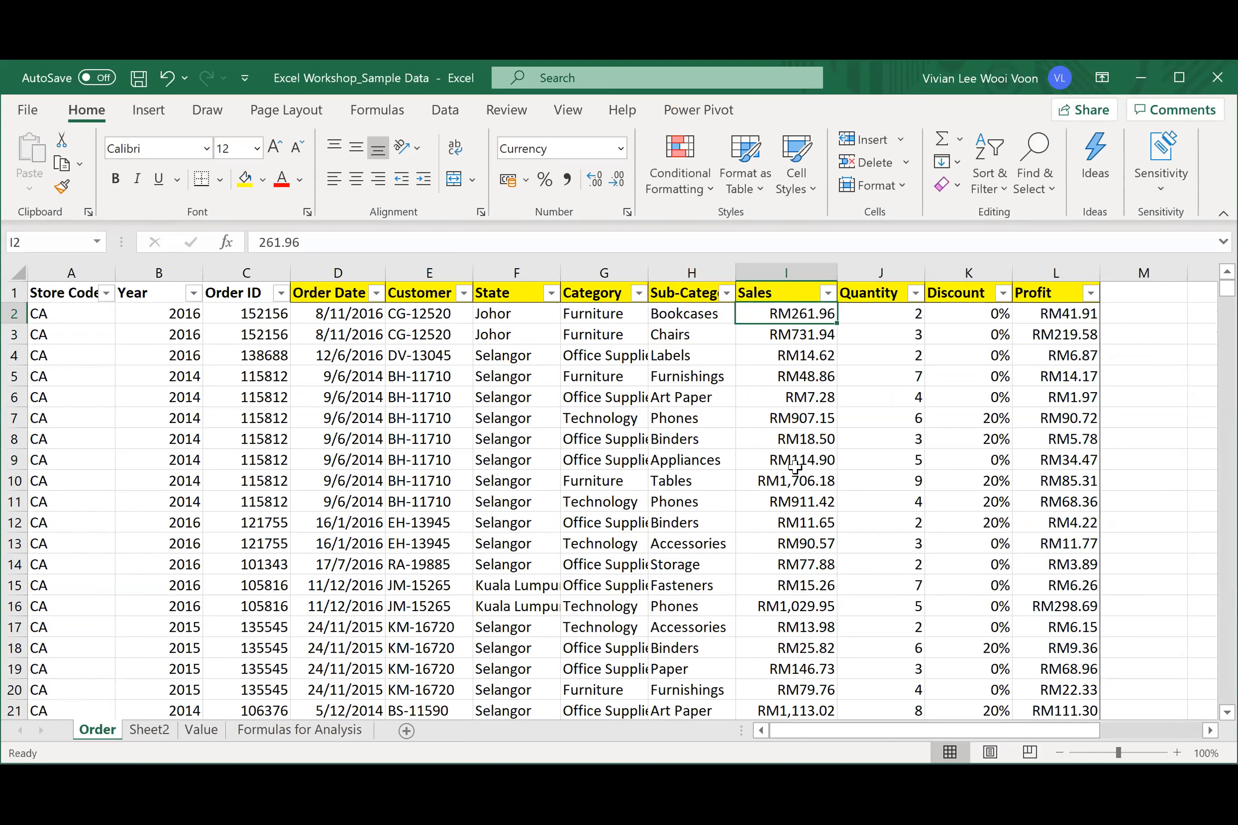
{"action": "left_click", "coordinate": [663, 464]}
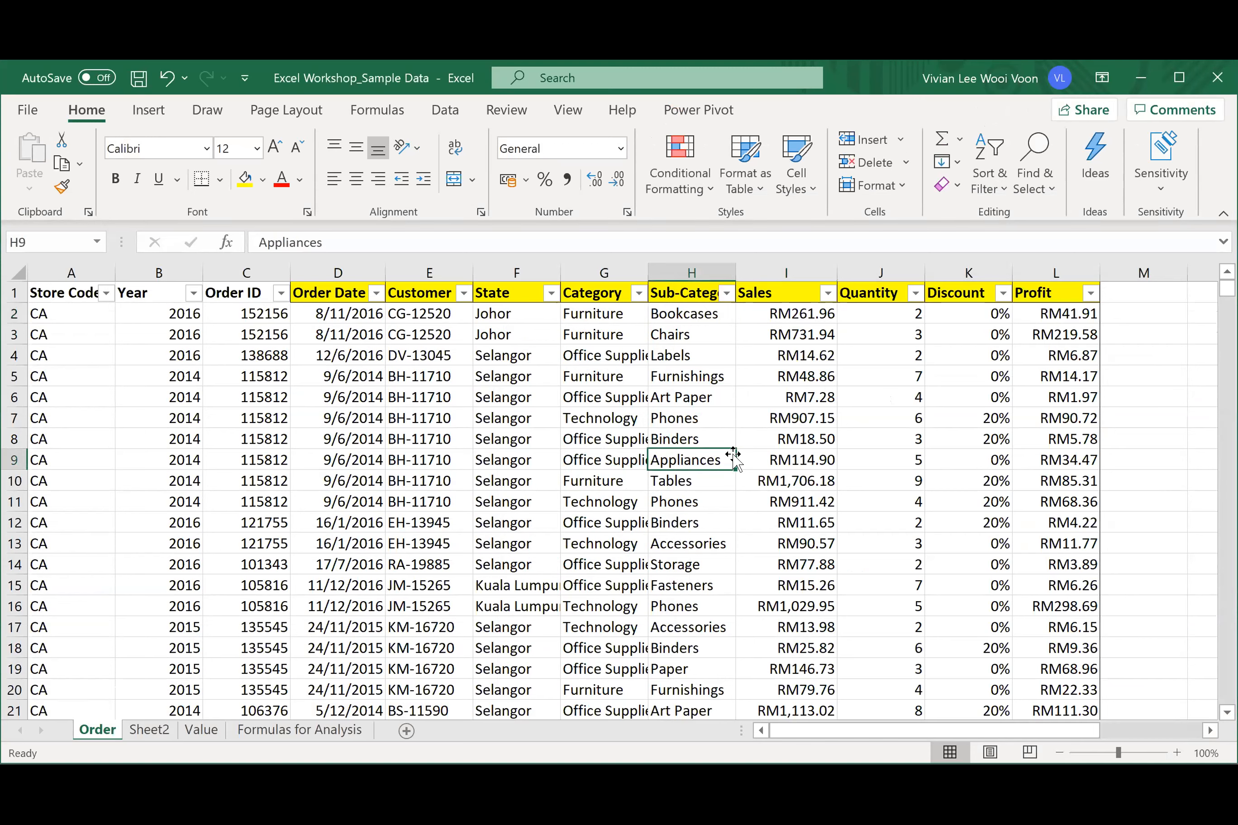
{"action": "left_click", "coordinate": [856, 375]}
{"action": "left_click", "coordinate": [688, 497]}
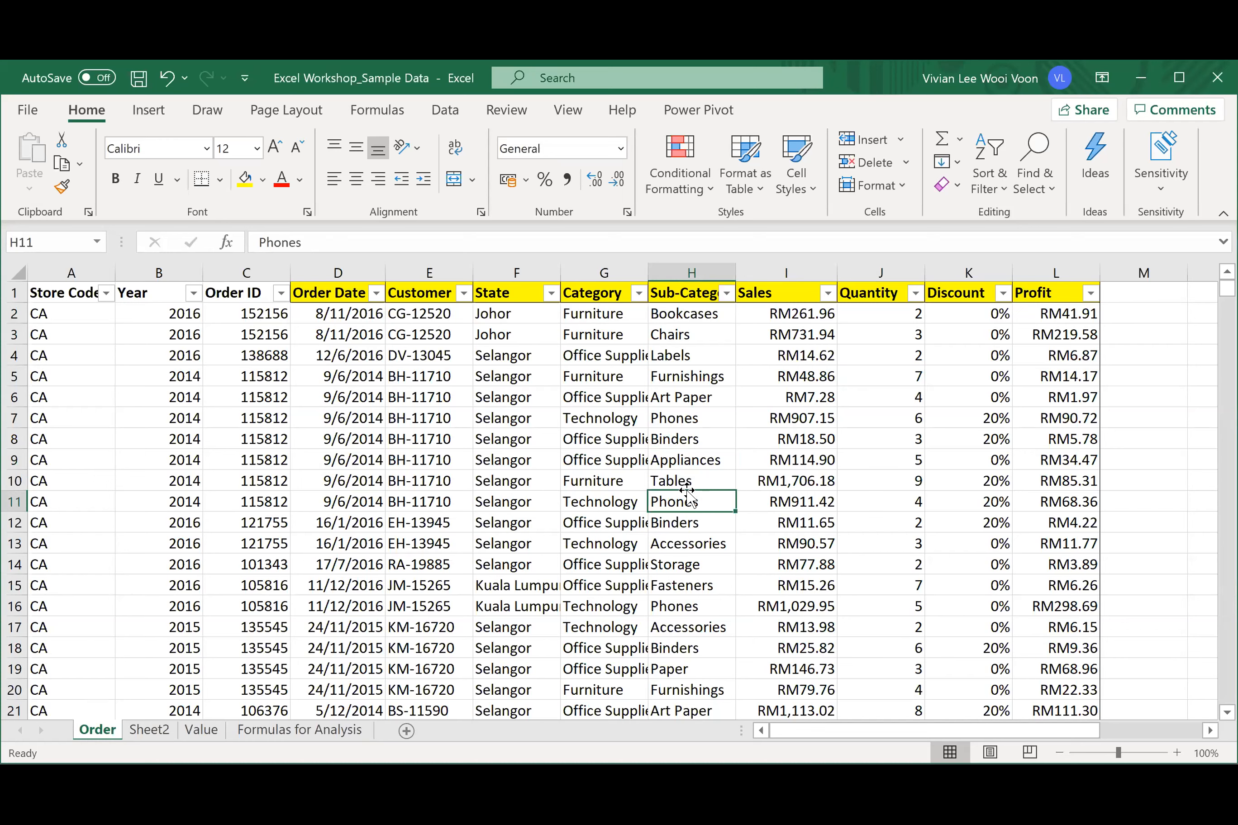
{"action": "left_click", "coordinate": [650, 434]}
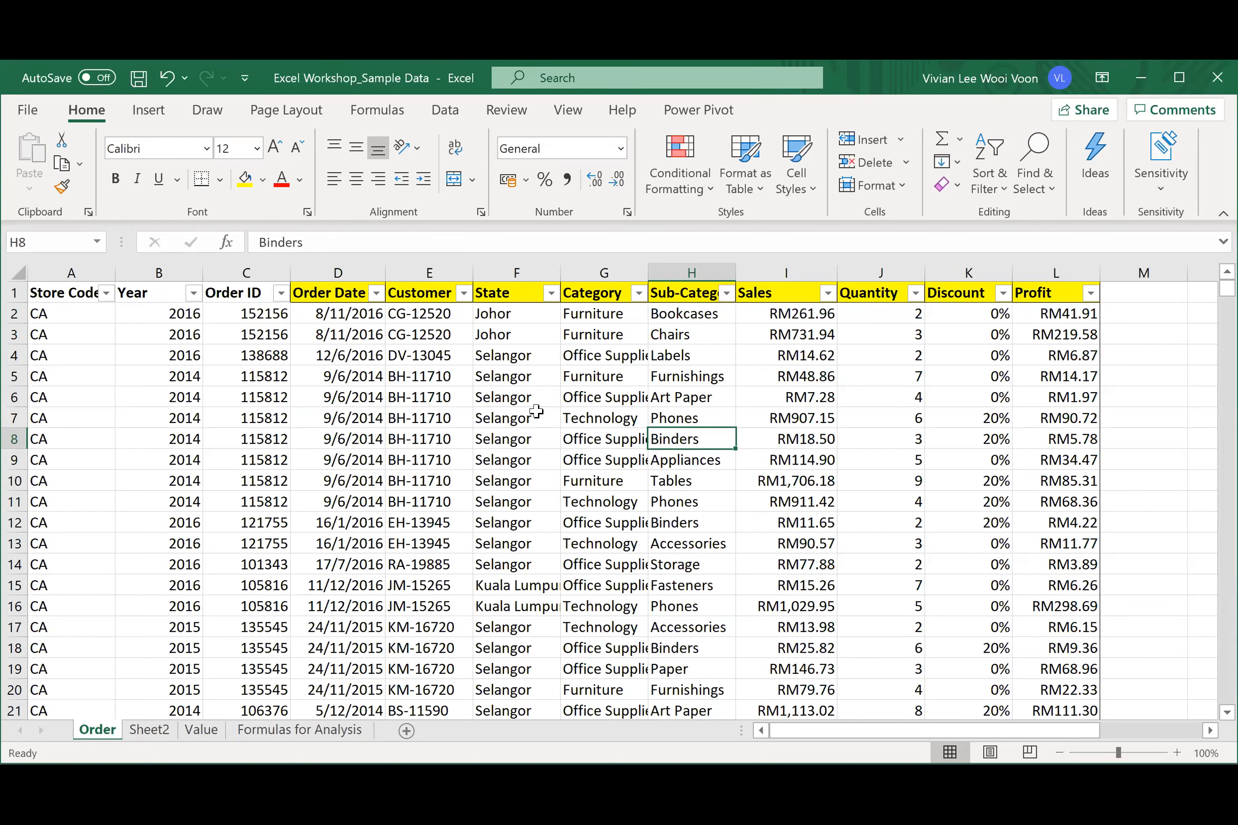
{"action": "left_click", "coordinate": [510, 373]}
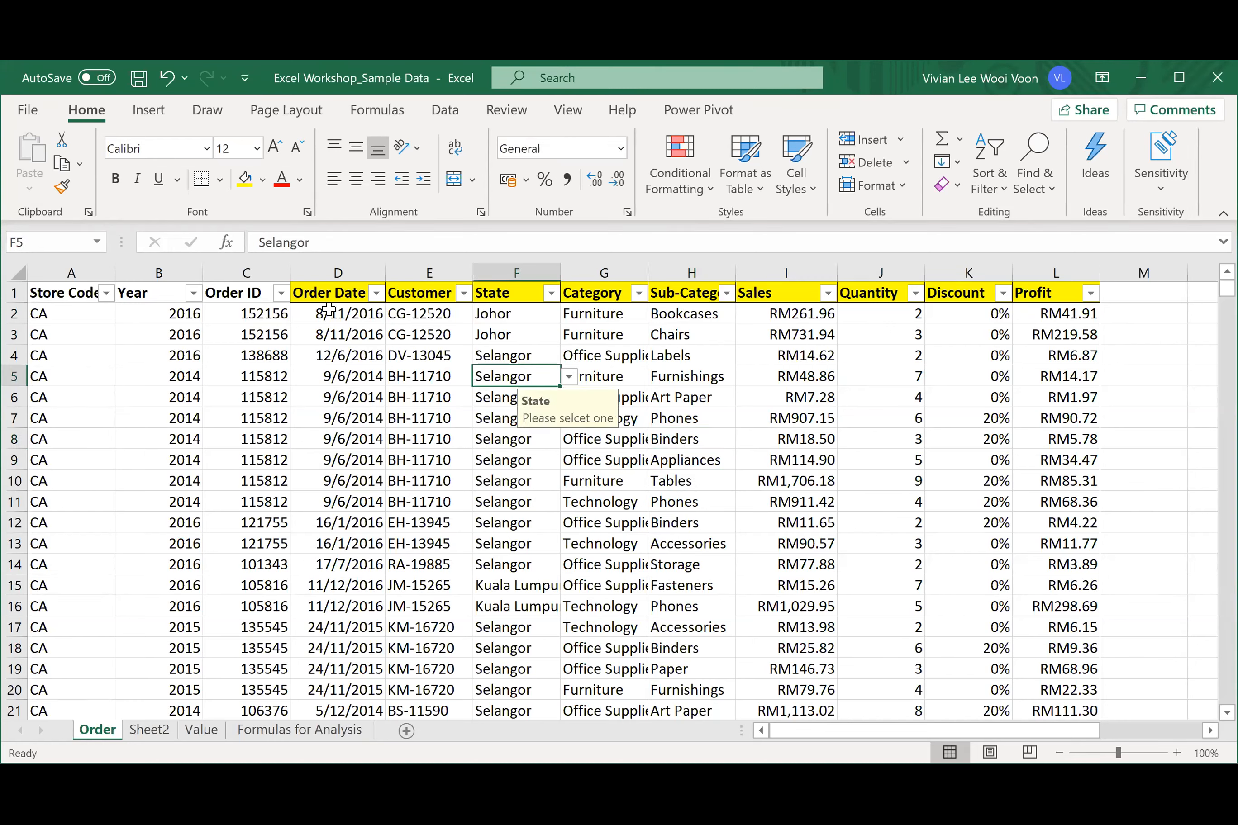
{"action": "left_click", "coordinate": [310, 402]}
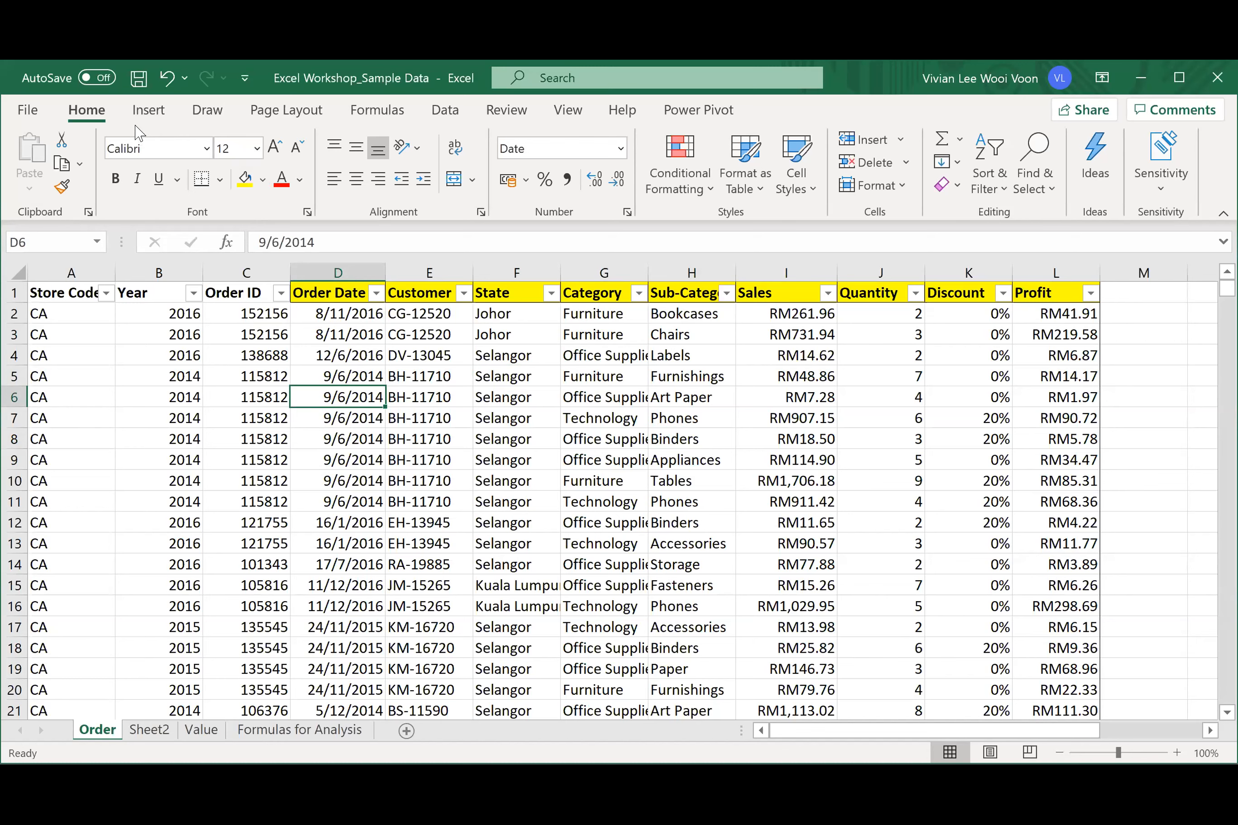
{"action": "left_click", "coordinate": [150, 118]}
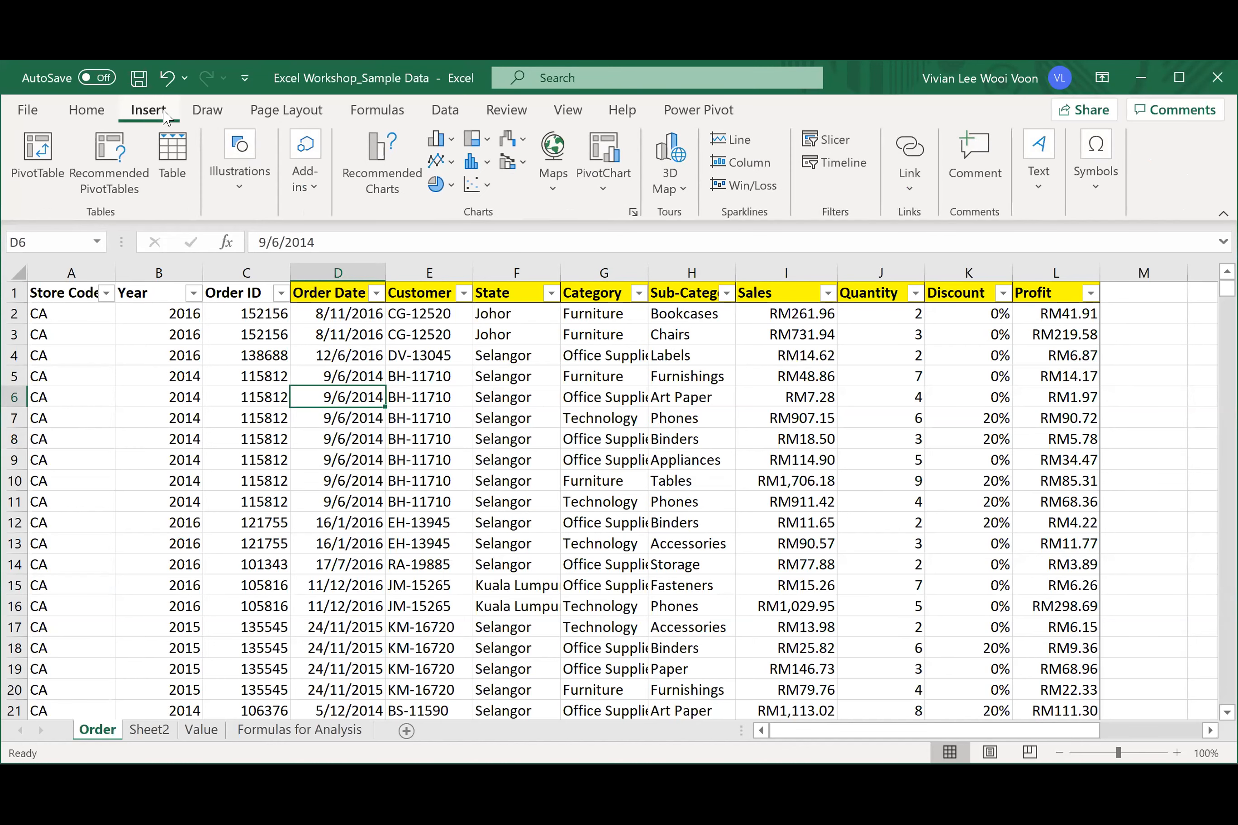
{"action": "left_click", "coordinate": [183, 181]}
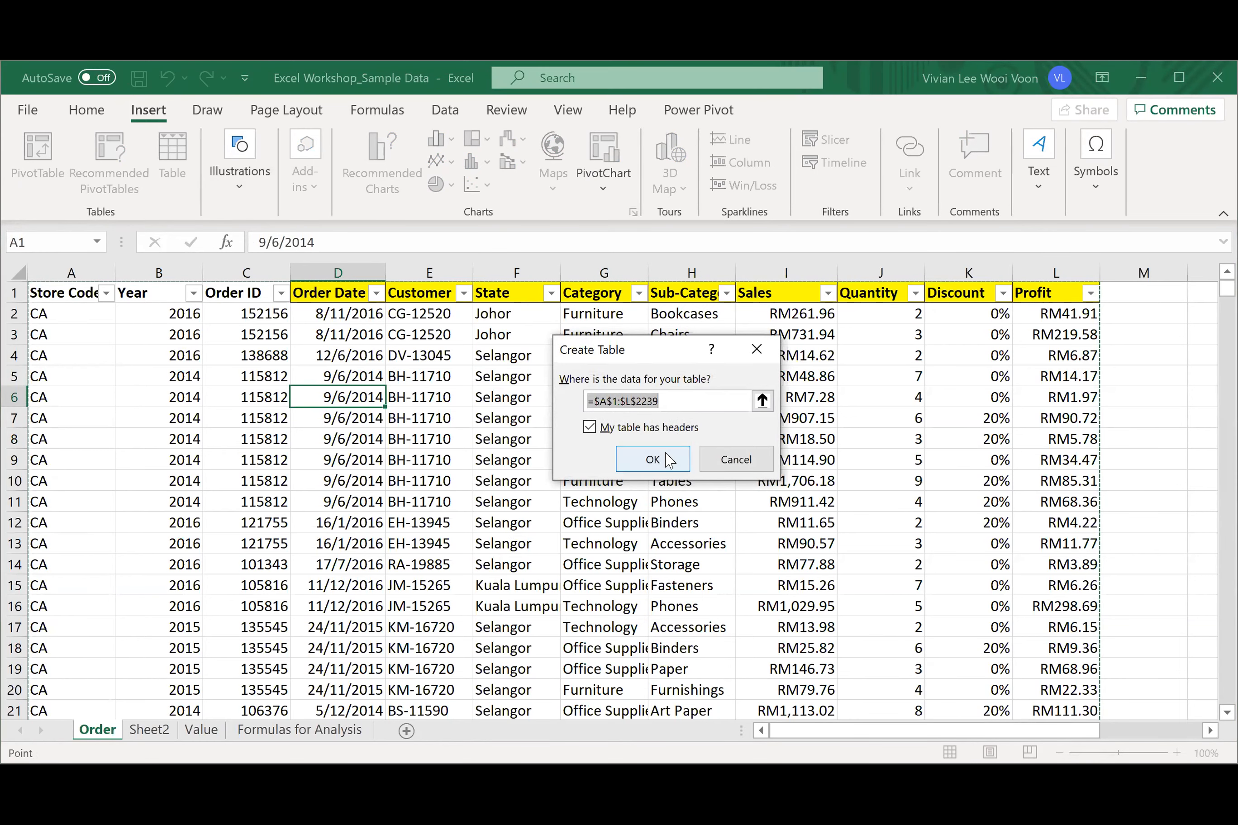
{"action": "left_click", "coordinate": [689, 395]}
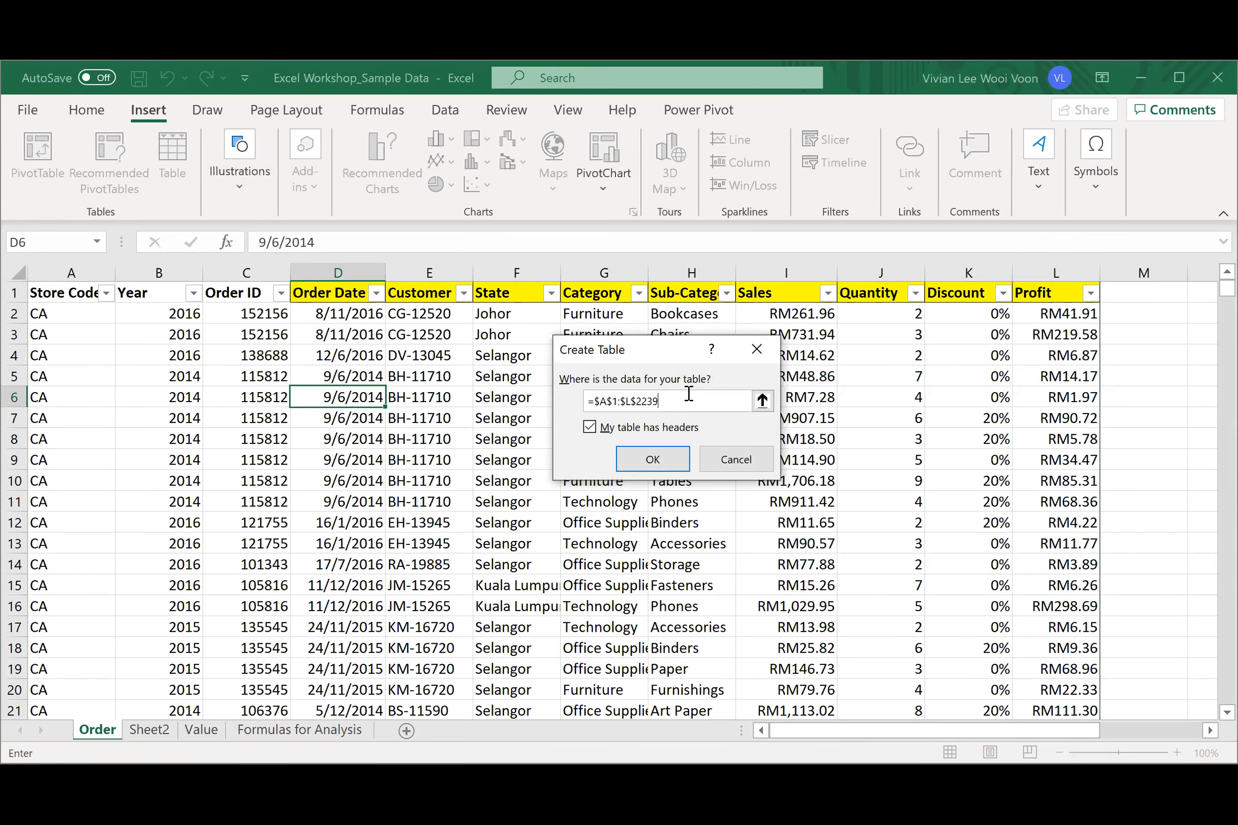
{"action": "left_click", "coordinate": [724, 461]}
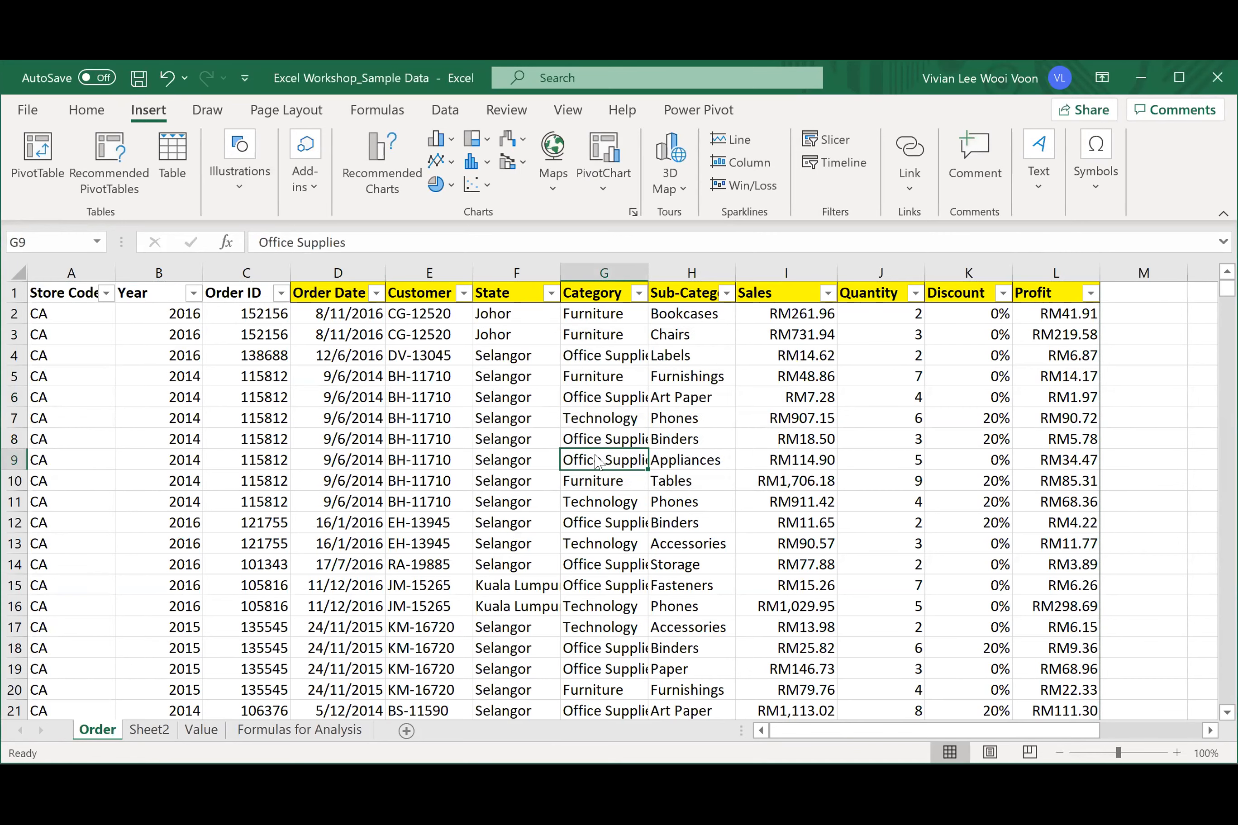
- Convert the order data range A1:L2239 into a table, keeping the first row as headers
{"action": "key", "text": "ctrl+t"}
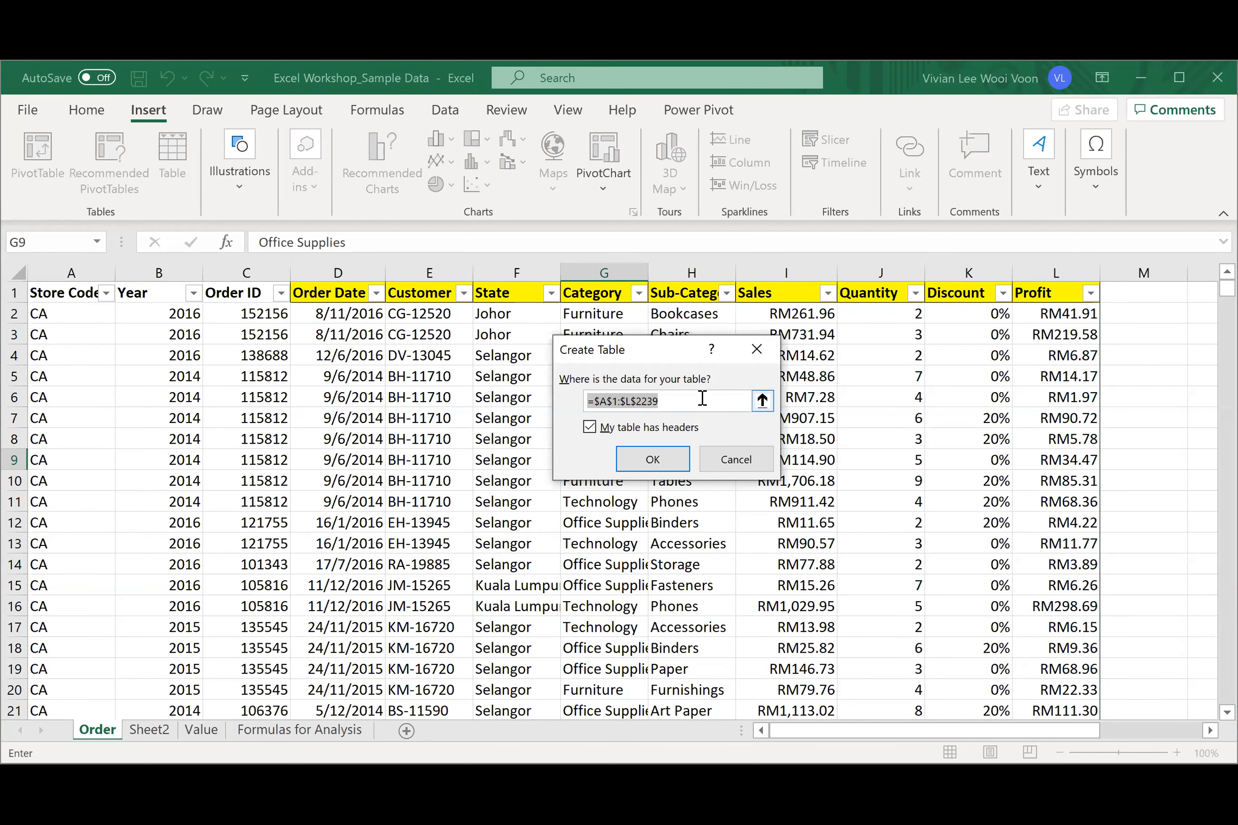
{"action": "left_click", "coordinate": [702, 398]}
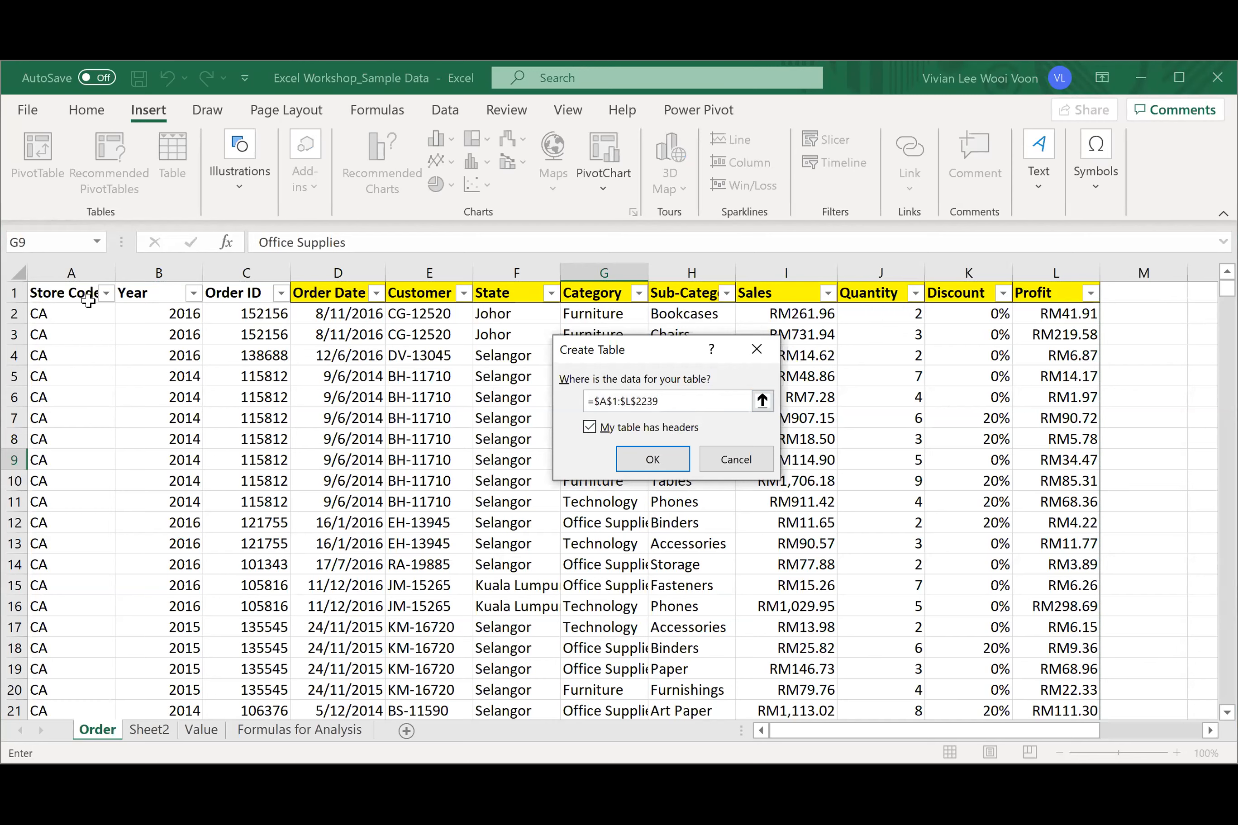
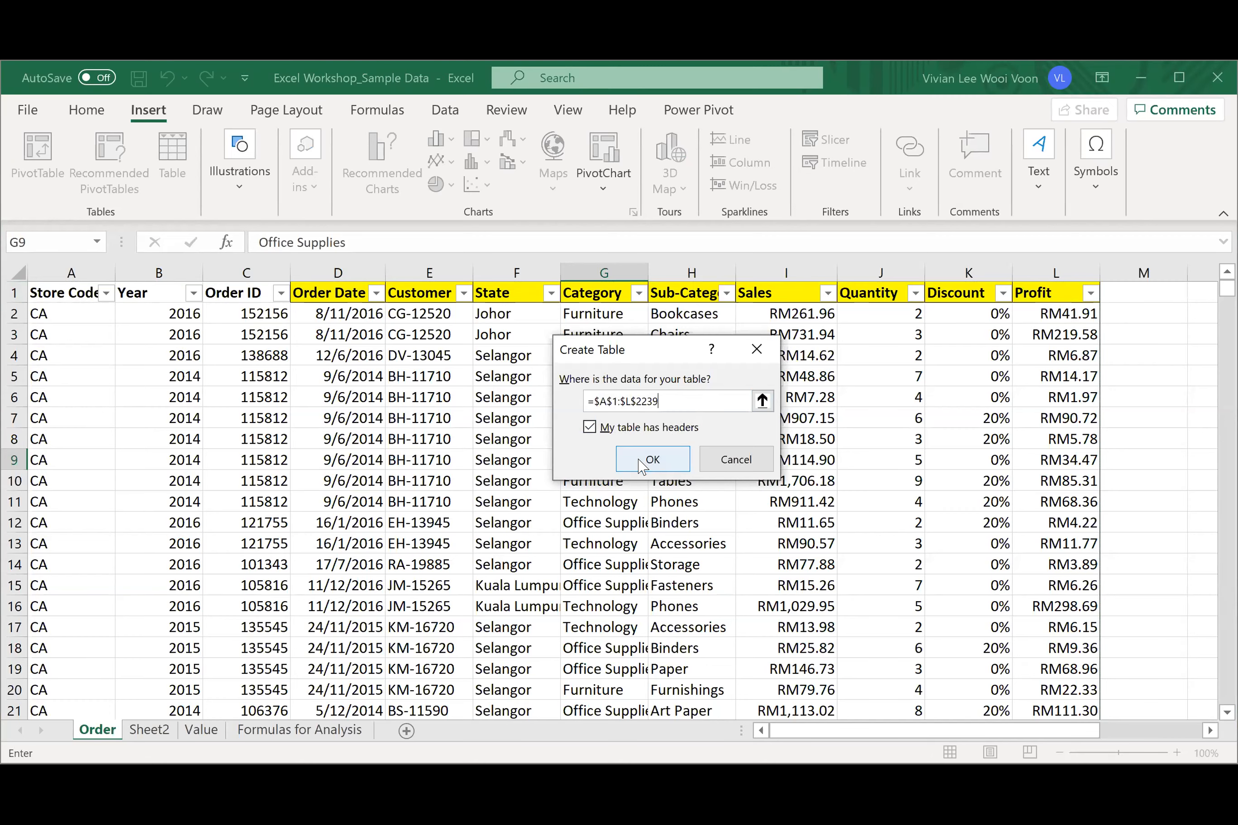
{"action": "left_click", "coordinate": [639, 461]}
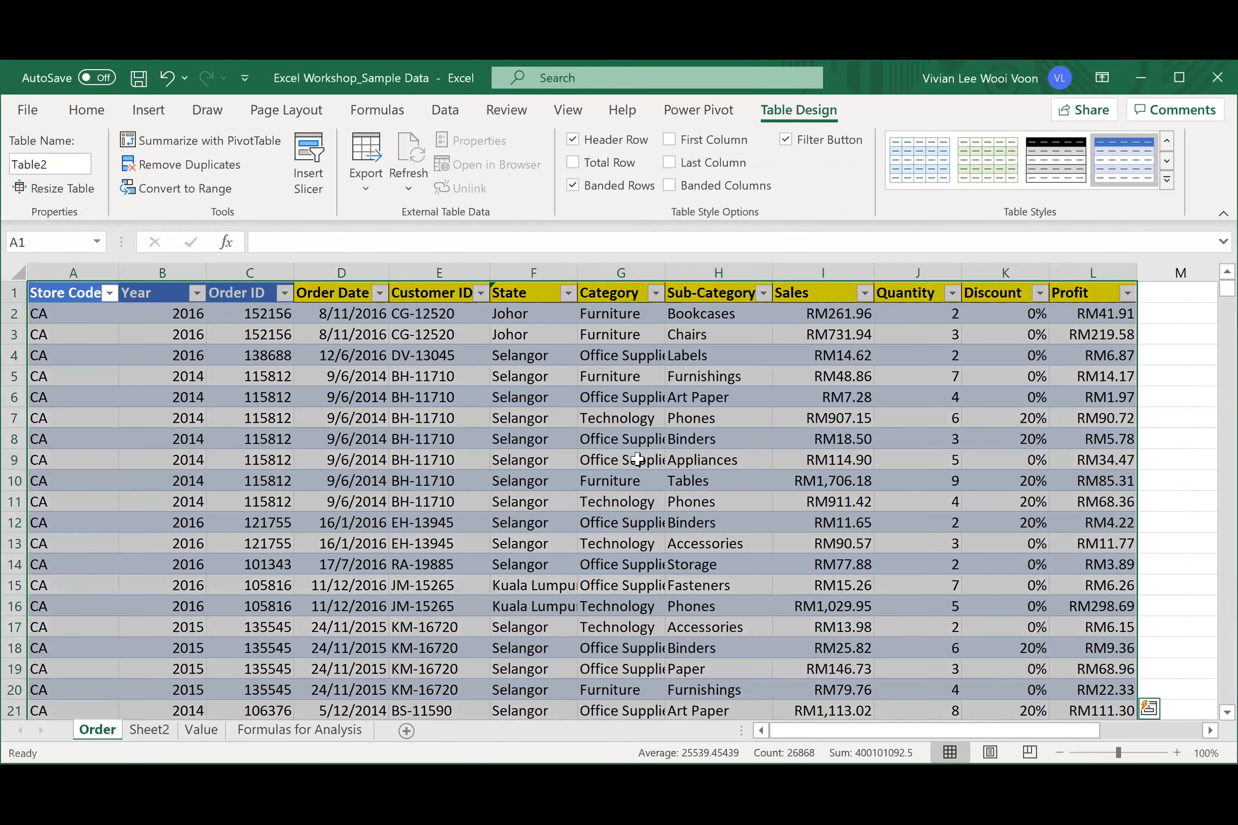
{"action": "left_click", "coordinate": [638, 459]}
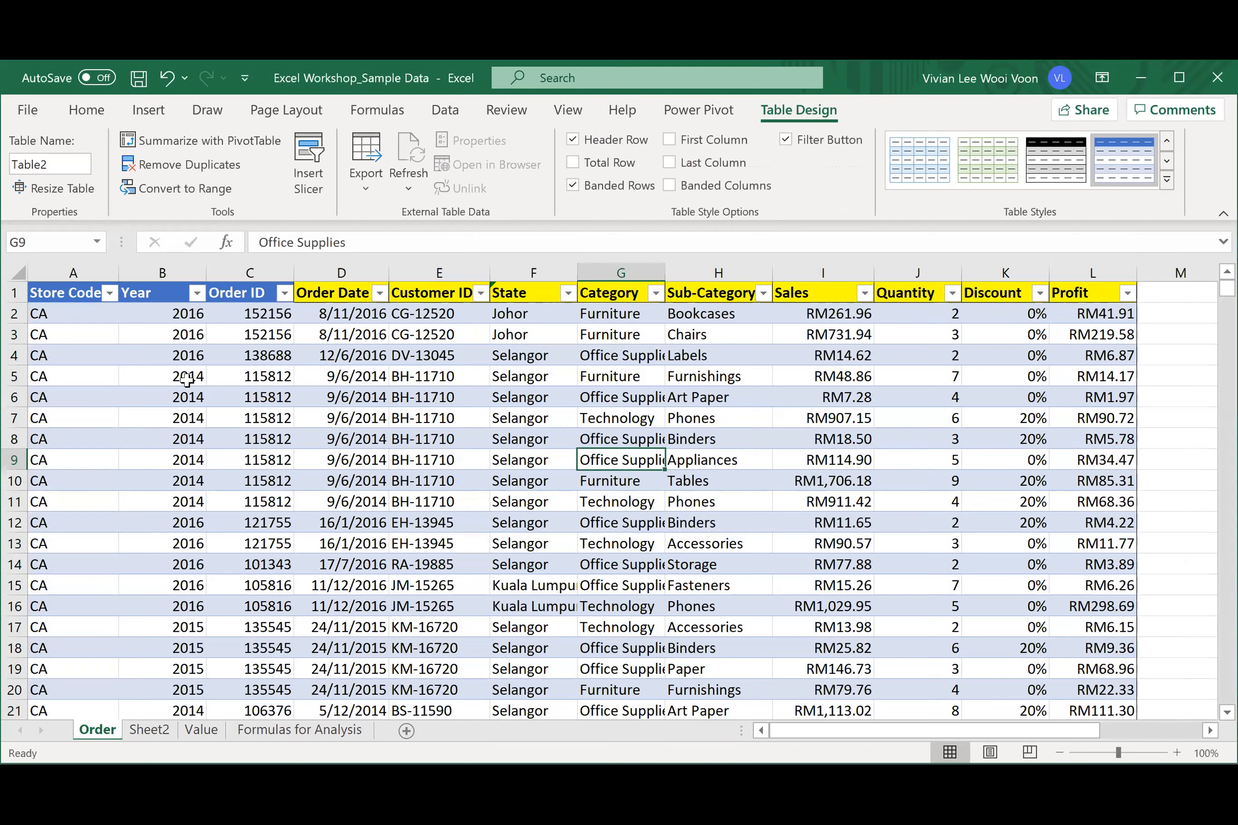
{"action": "left_click", "coordinate": [185, 381]}
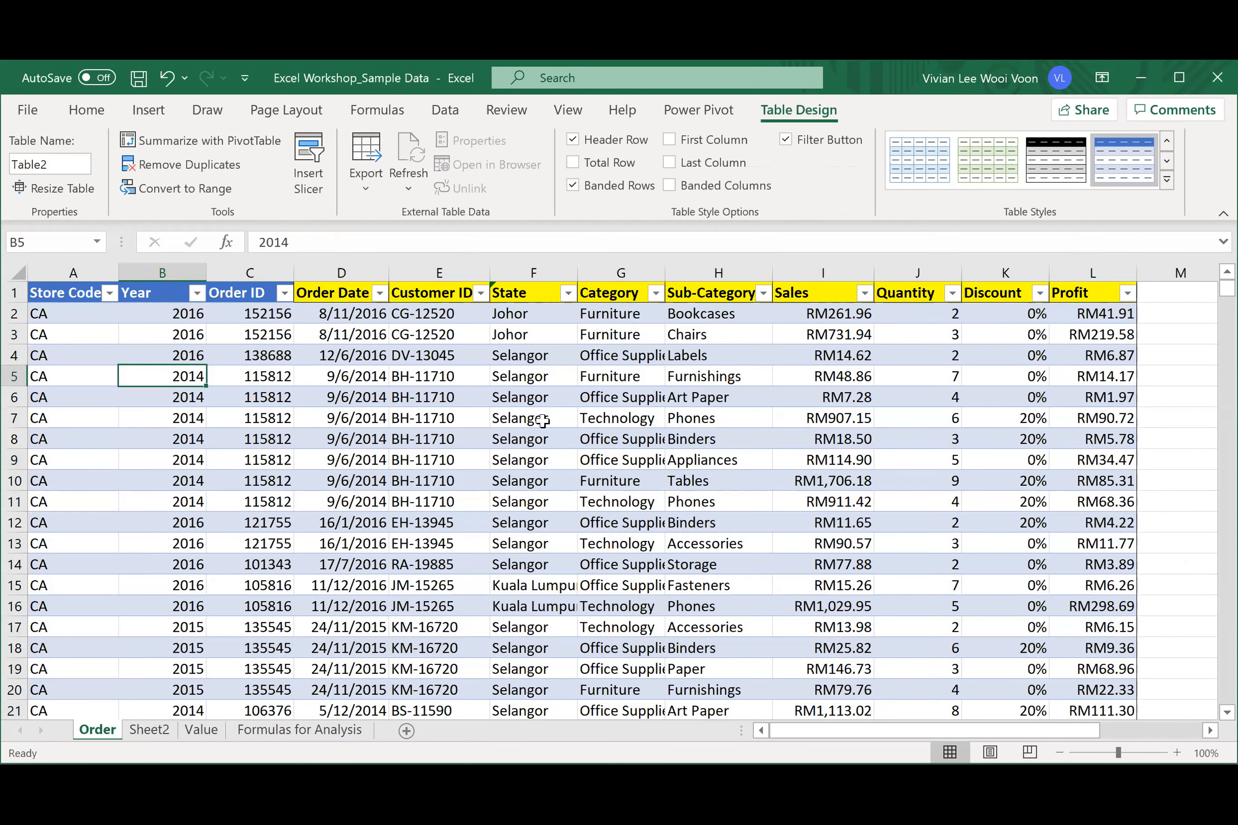
- Examine the table style gallery for the order table, looking through the colour variants beyond the current blue style
{"action": "left_click", "coordinate": [591, 397]}
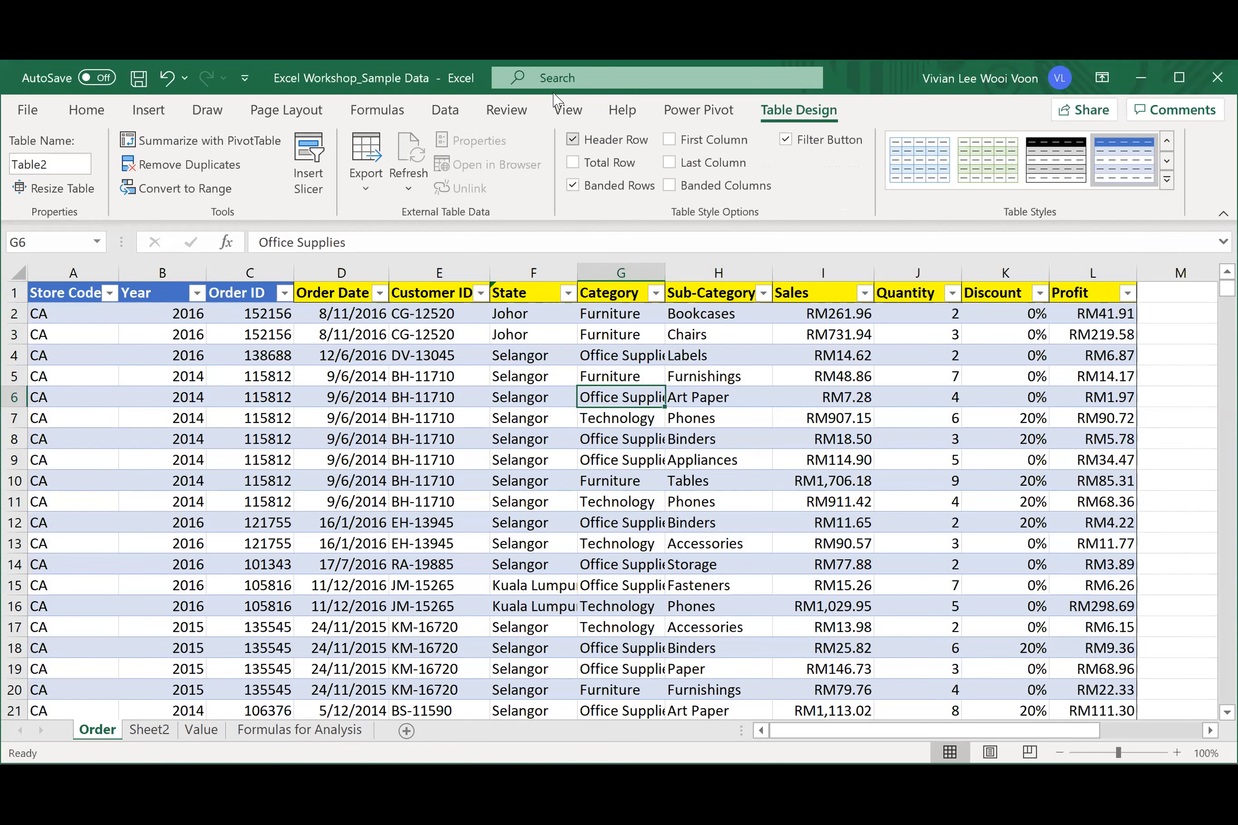
{"action": "left_click", "coordinate": [703, 443]}
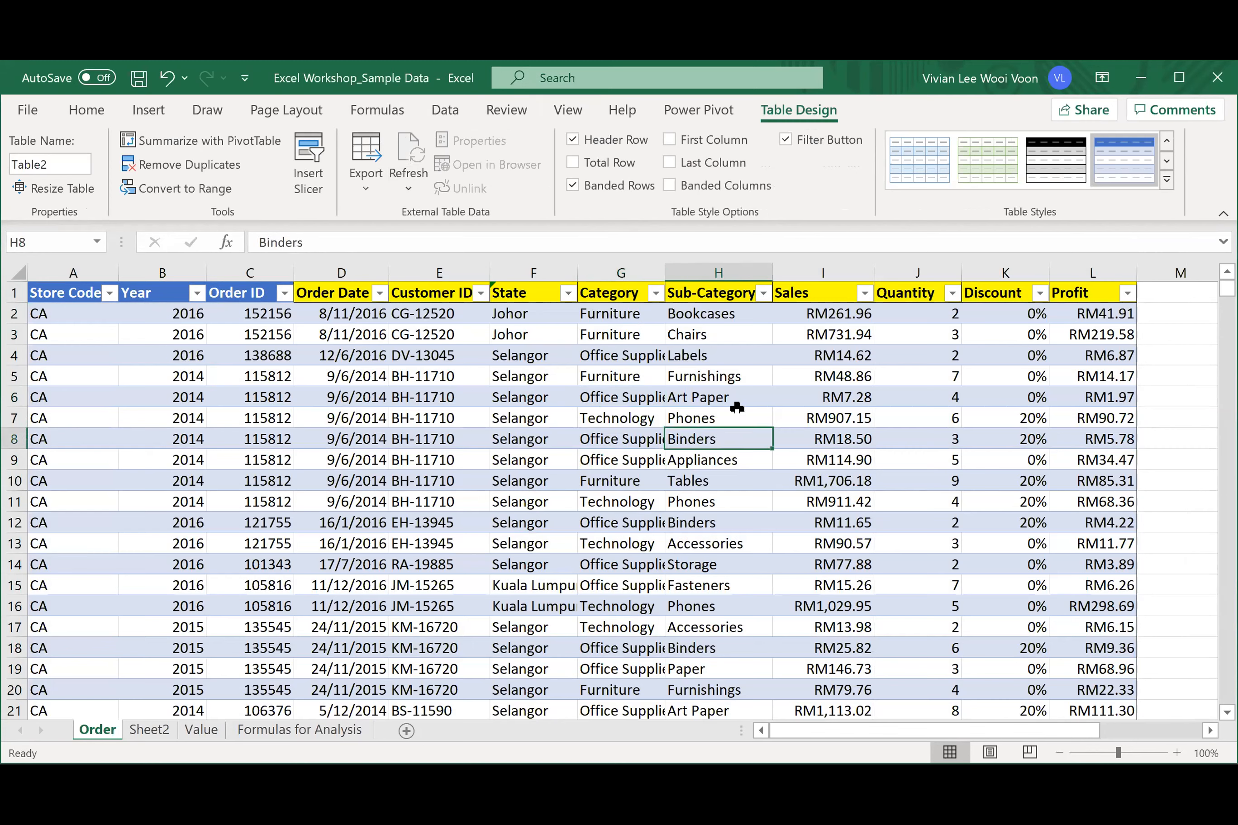
{"action": "left_click", "coordinate": [649, 355]}
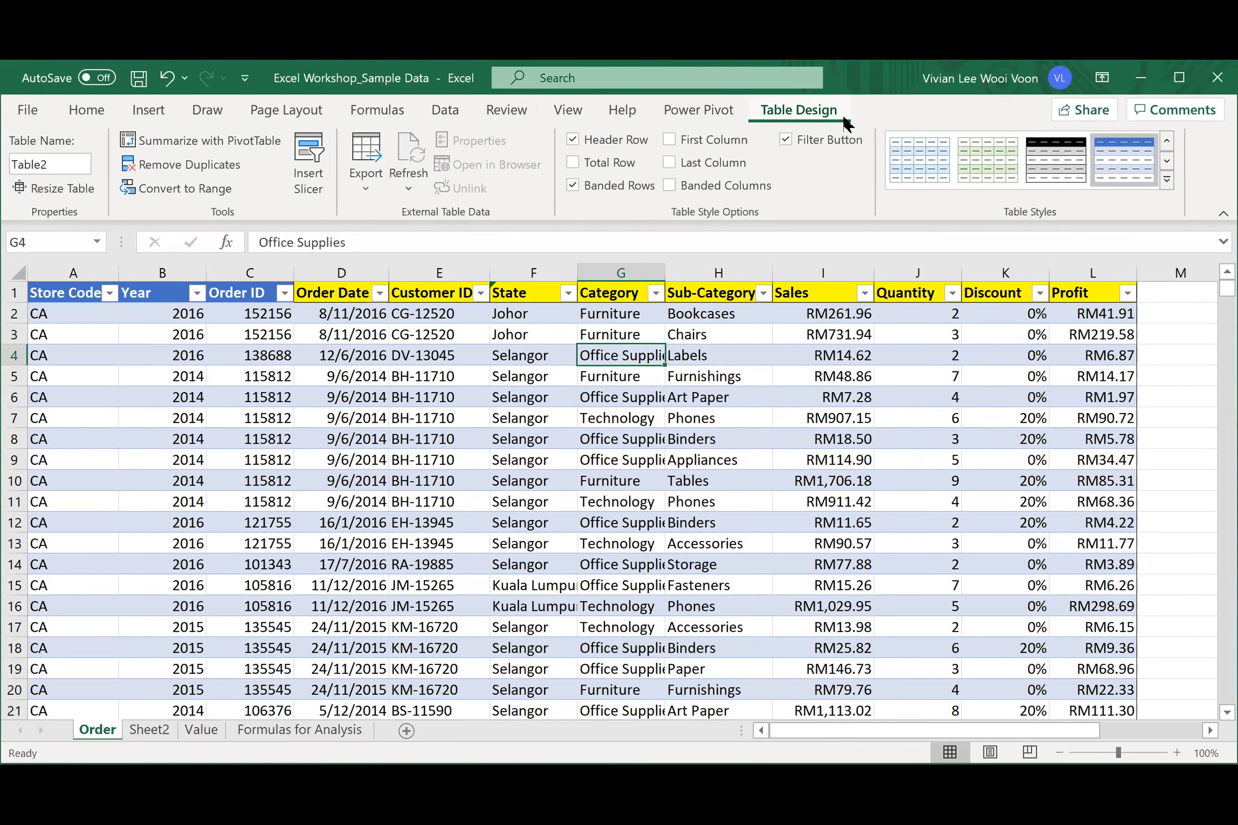
{"action": "left_click", "coordinate": [1103, 155]}
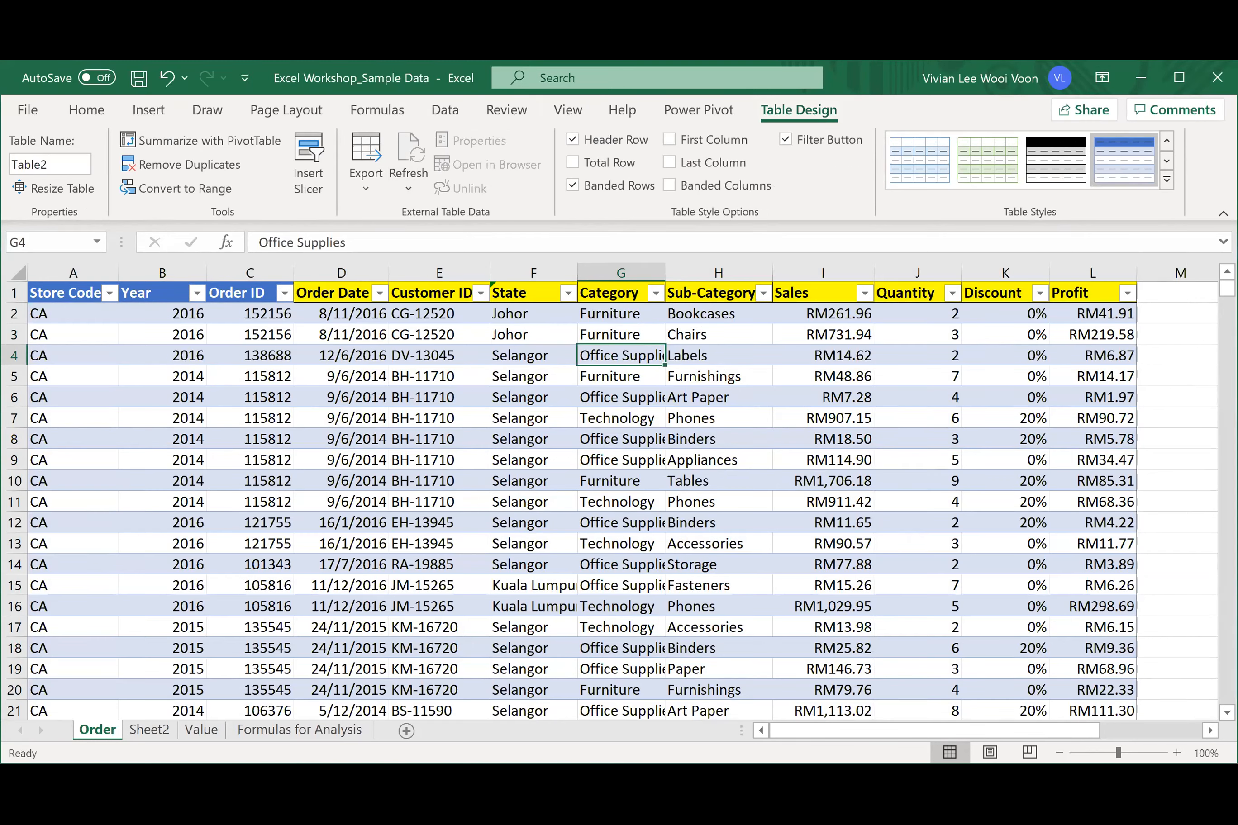
{"action": "left_click", "coordinate": [1166, 161]}
{"action": "left_click", "coordinate": [1167, 162]}
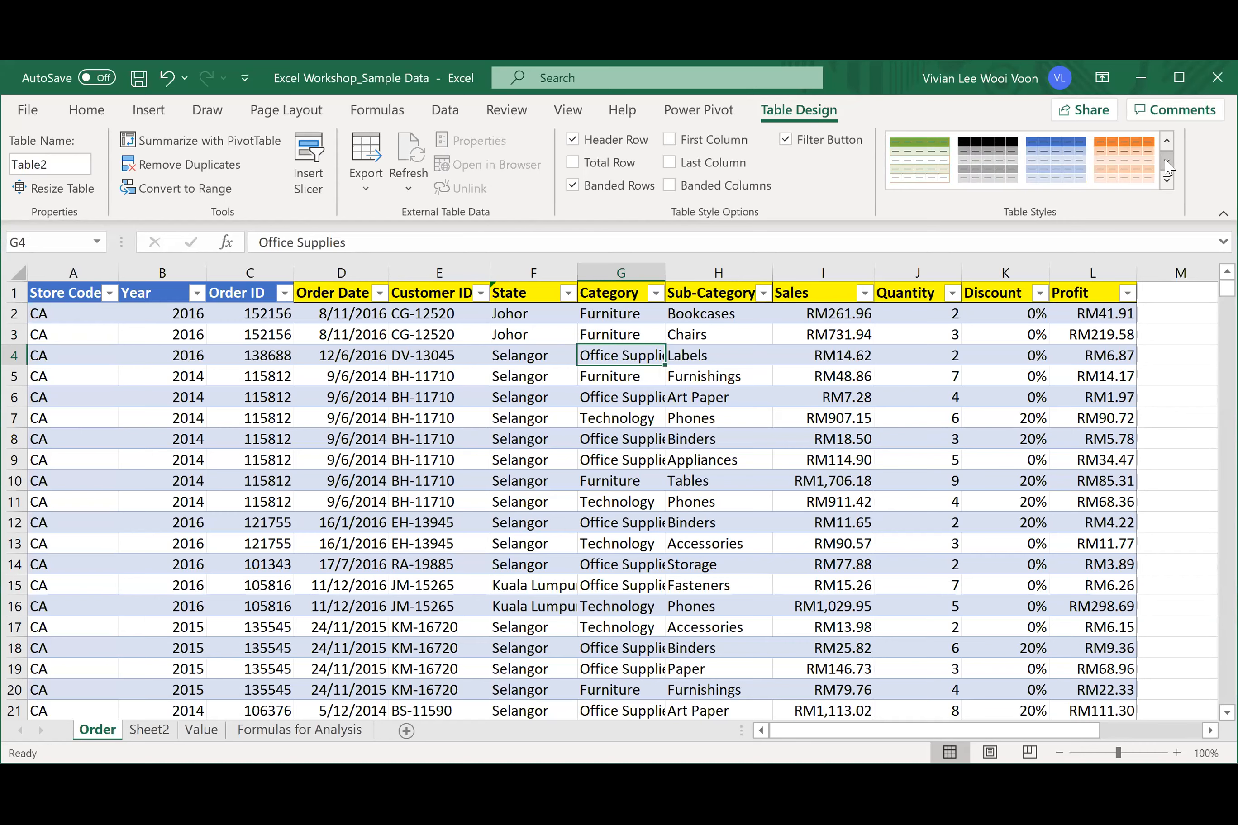
{"action": "left_click", "coordinate": [1166, 141]}
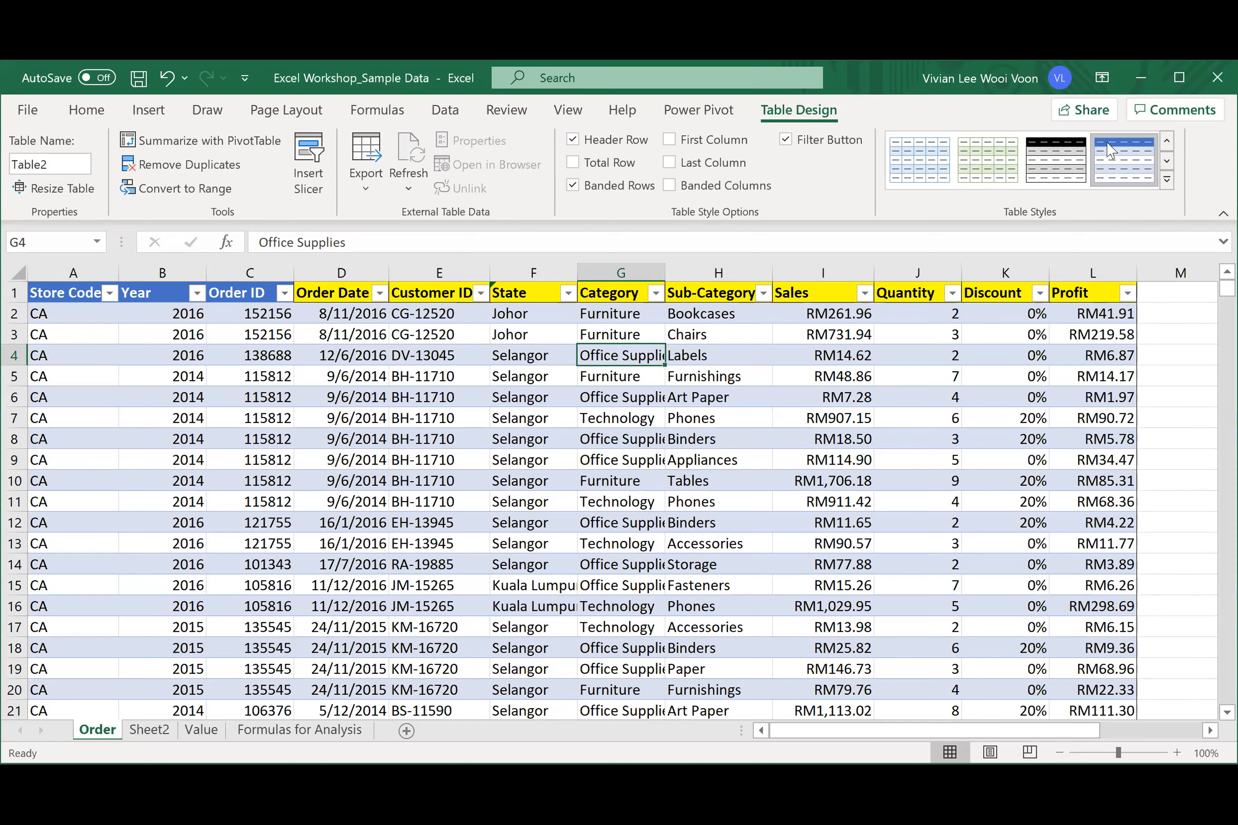
{"action": "left_click", "coordinate": [673, 455]}
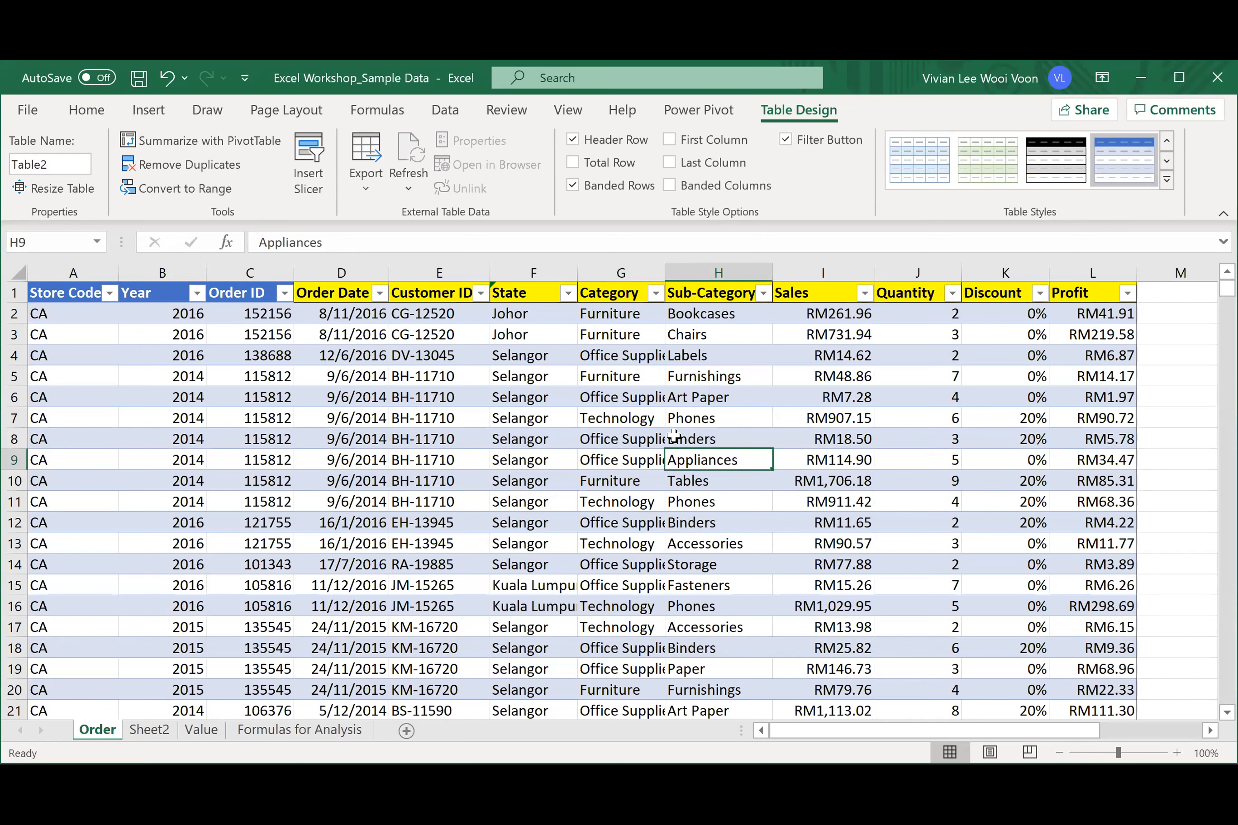
- Remove the manual fill from the entire header row 1 by setting it to No Fill
{"action": "left_click", "coordinate": [335, 295]}
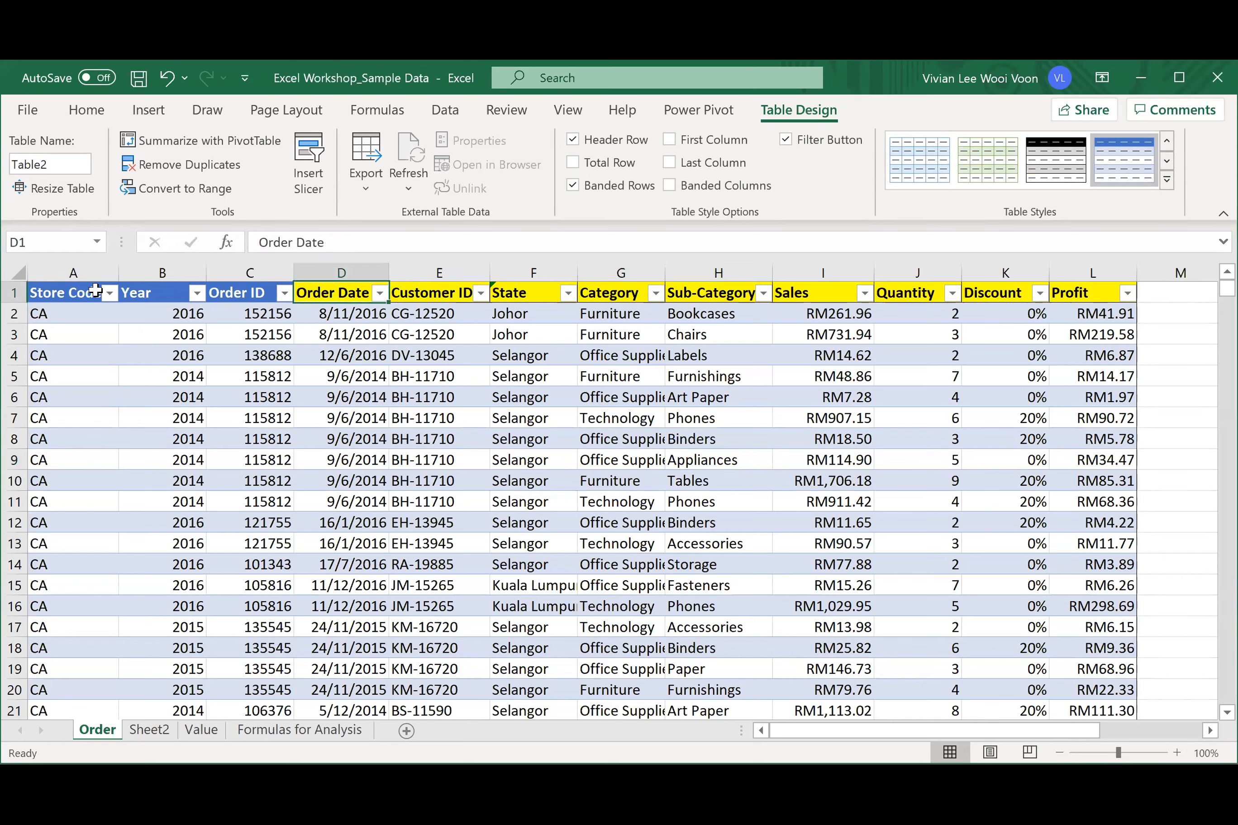
{"action": "left_click", "coordinate": [13, 291]}
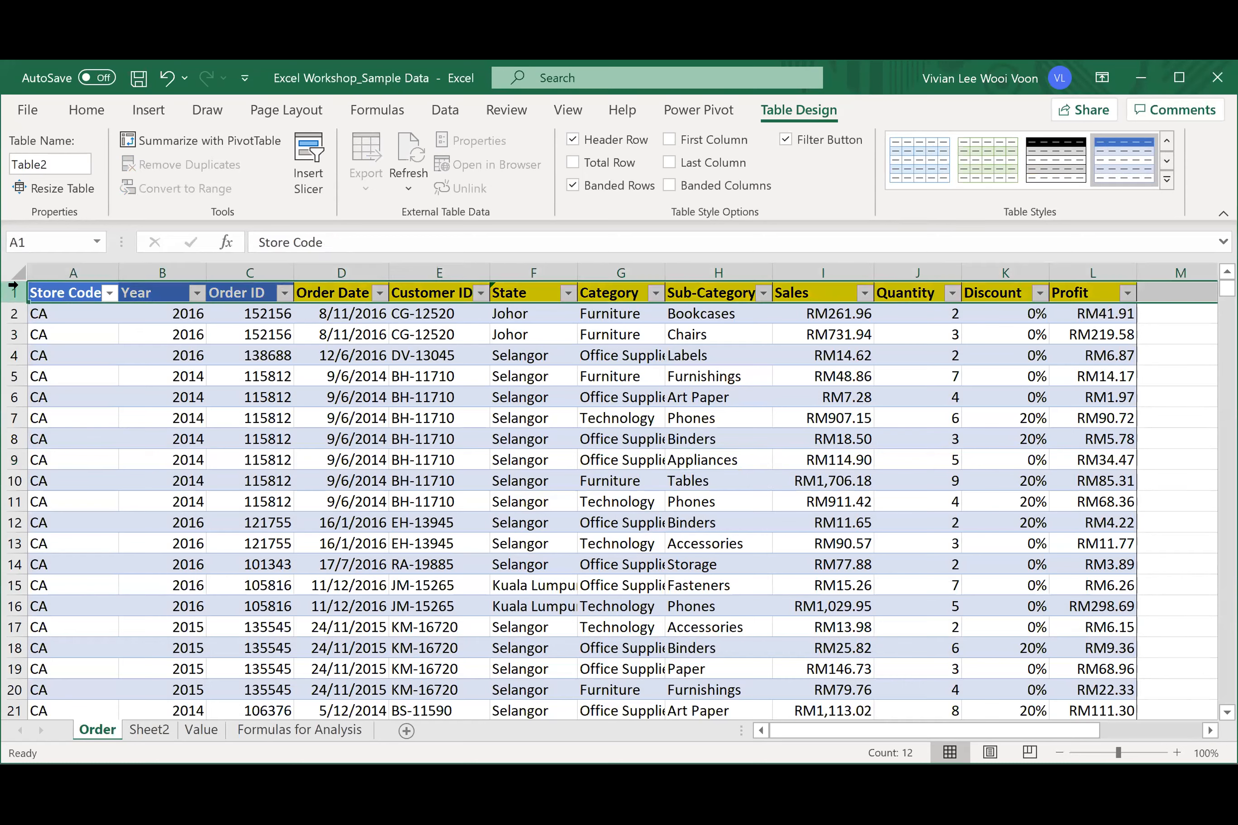
{"action": "left_click", "coordinate": [74, 118]}
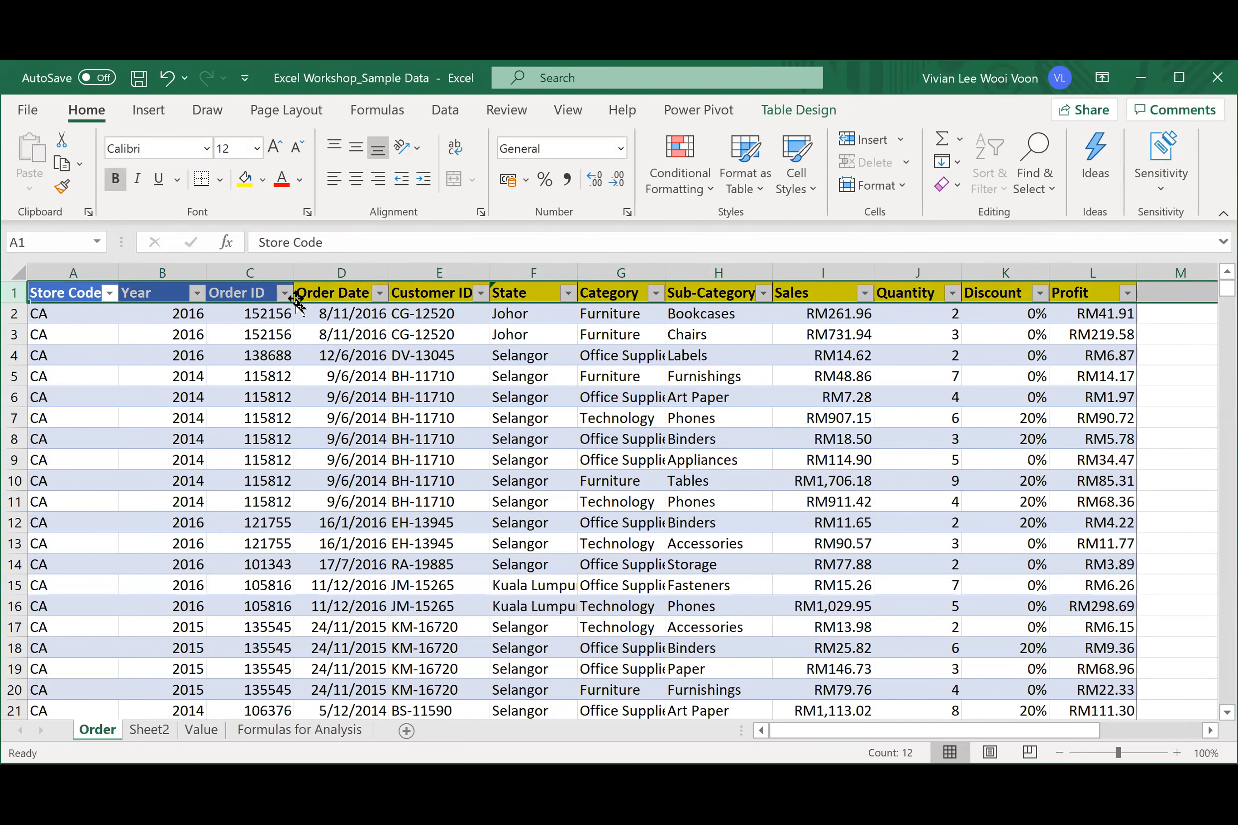
{"action": "left_click", "coordinate": [265, 181]}
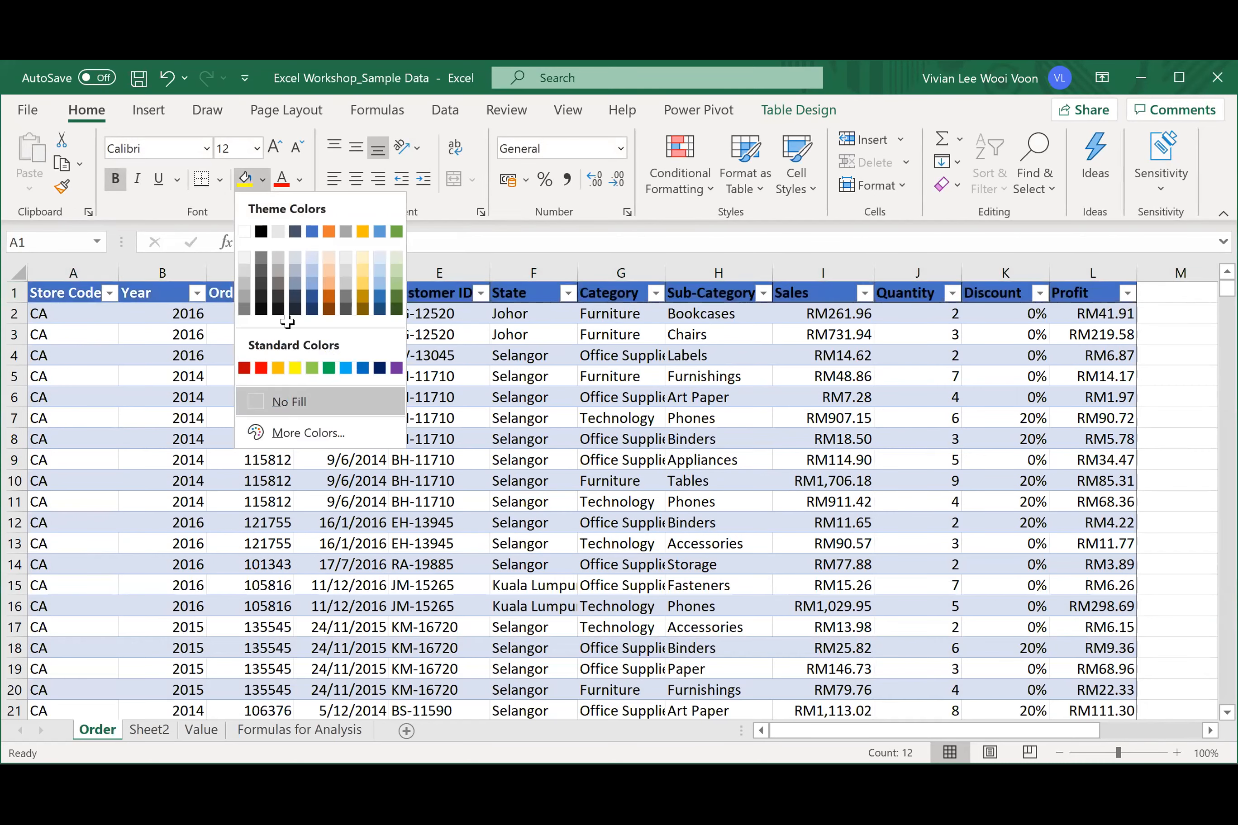
{"action": "left_click", "coordinate": [289, 401]}
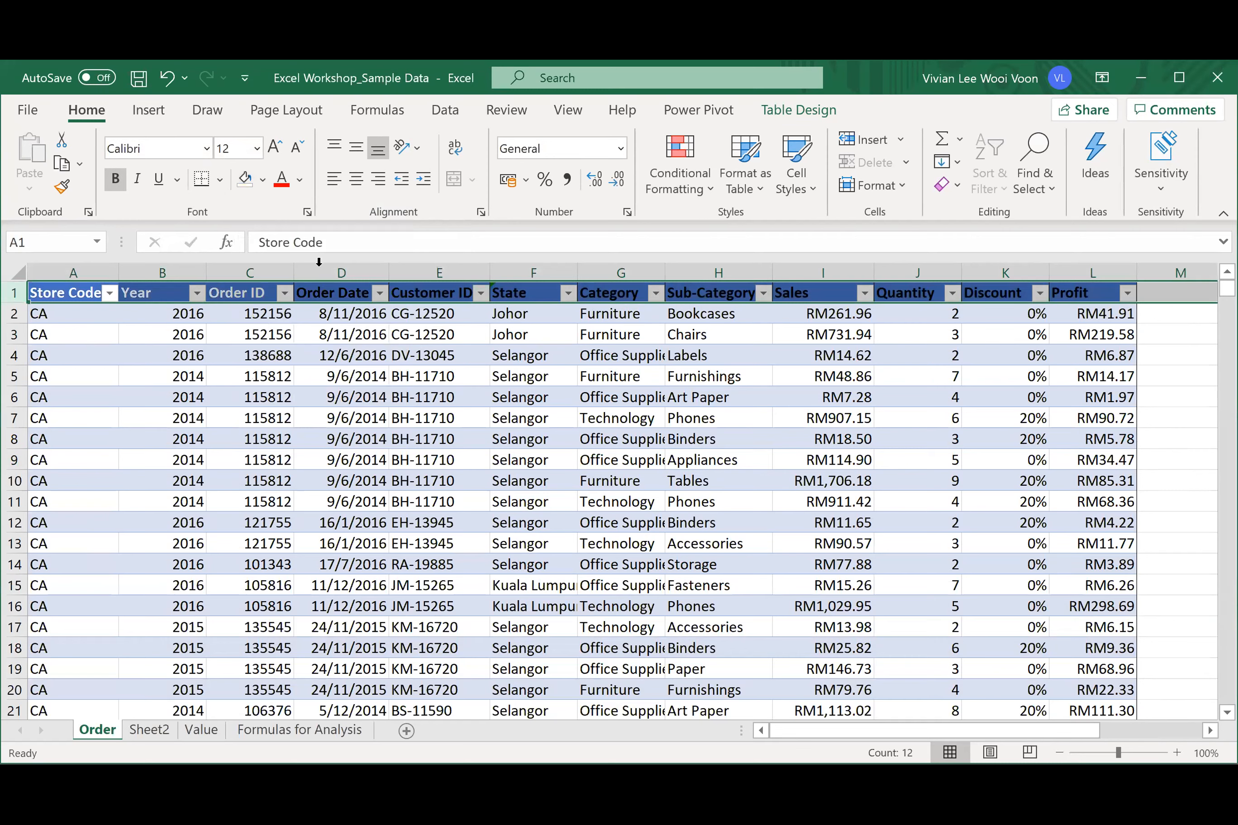
- Set the font colour of header row 1 to white
{"action": "left_click", "coordinate": [301, 180]}
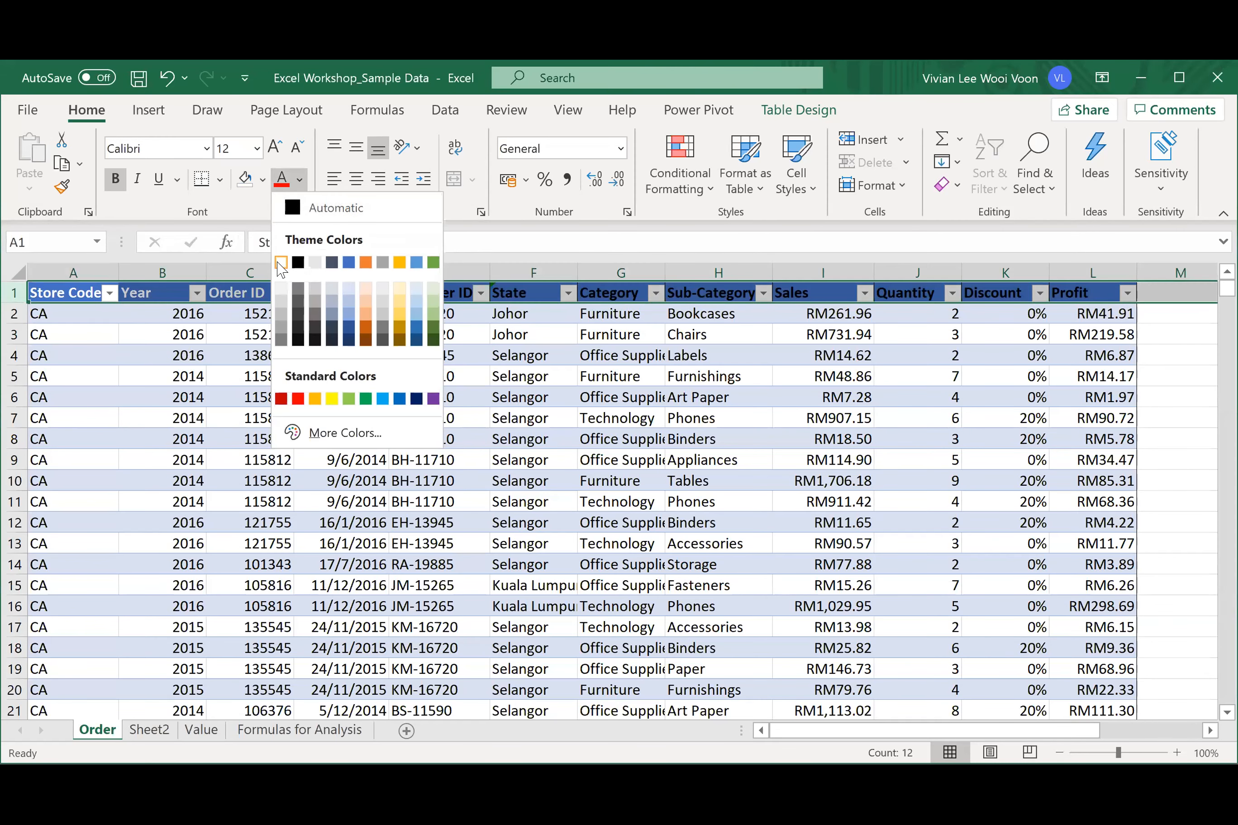
{"action": "left_click", "coordinate": [281, 262]}
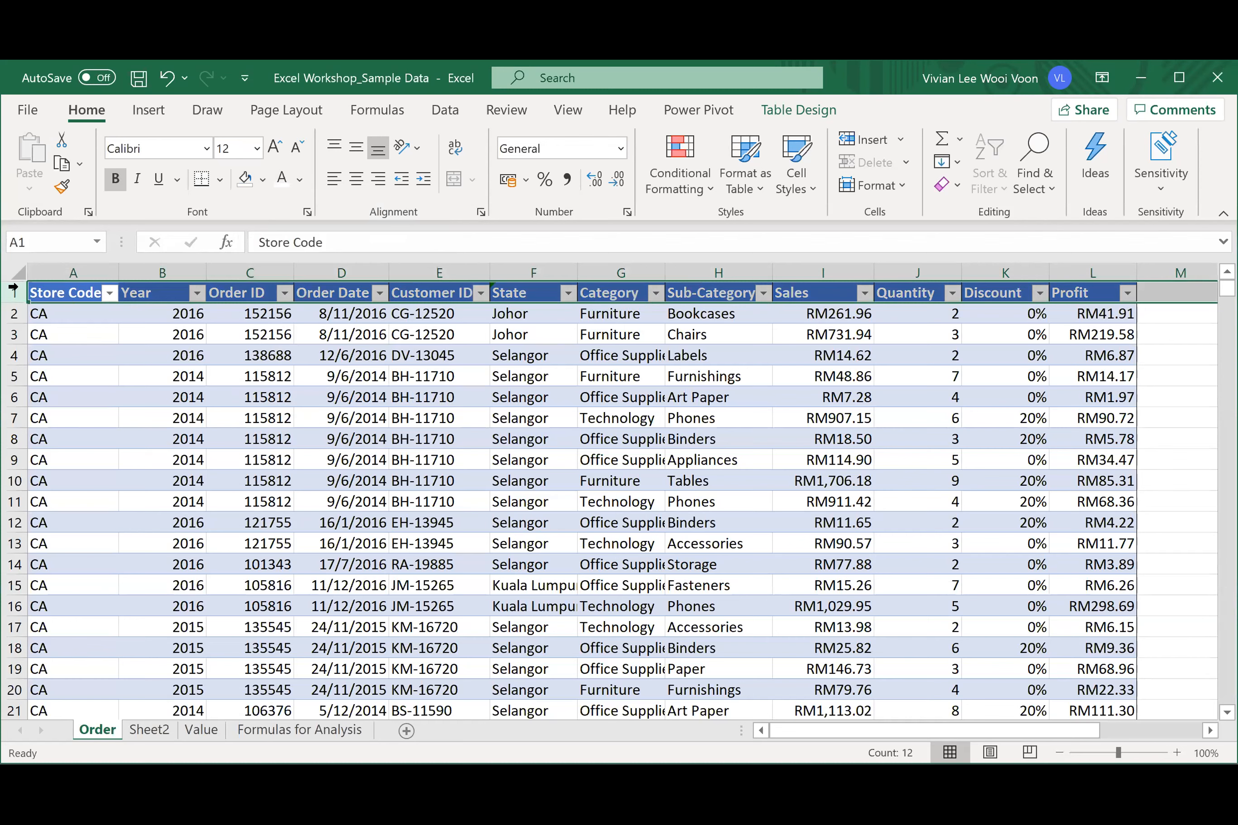
{"action": "left_click", "coordinate": [255, 418]}
{"action": "left_click", "coordinate": [255, 298]}
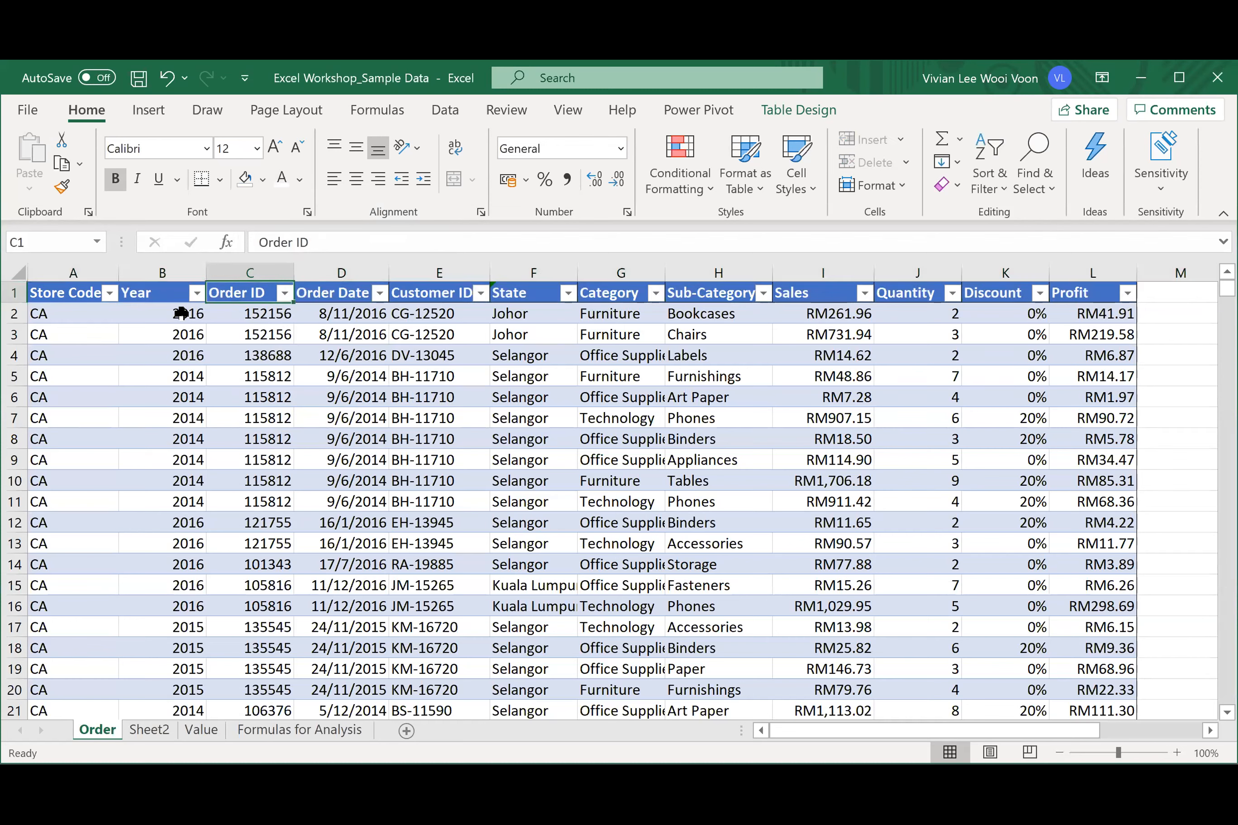
- Rename the order table as SalesOrder
{"action": "left_click", "coordinate": [256, 479]}
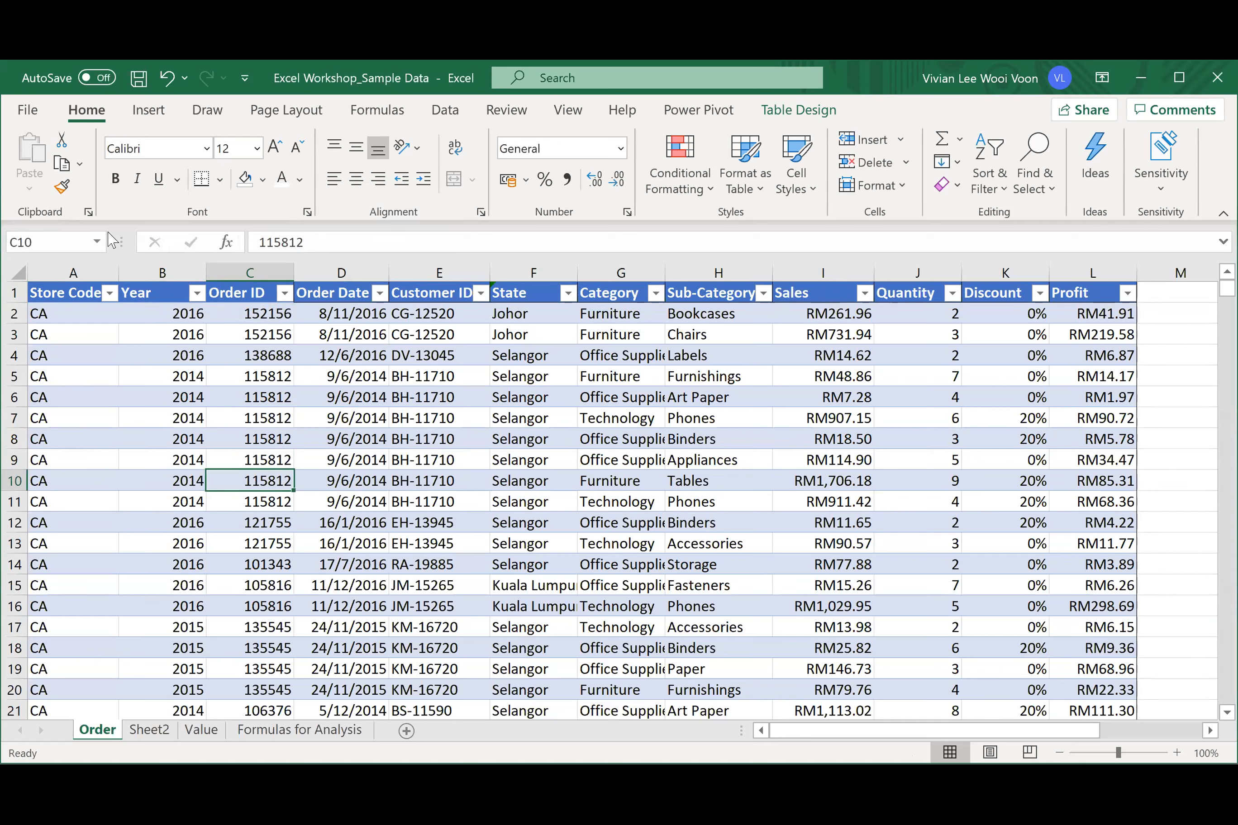
{"action": "left_click", "coordinate": [796, 112]}
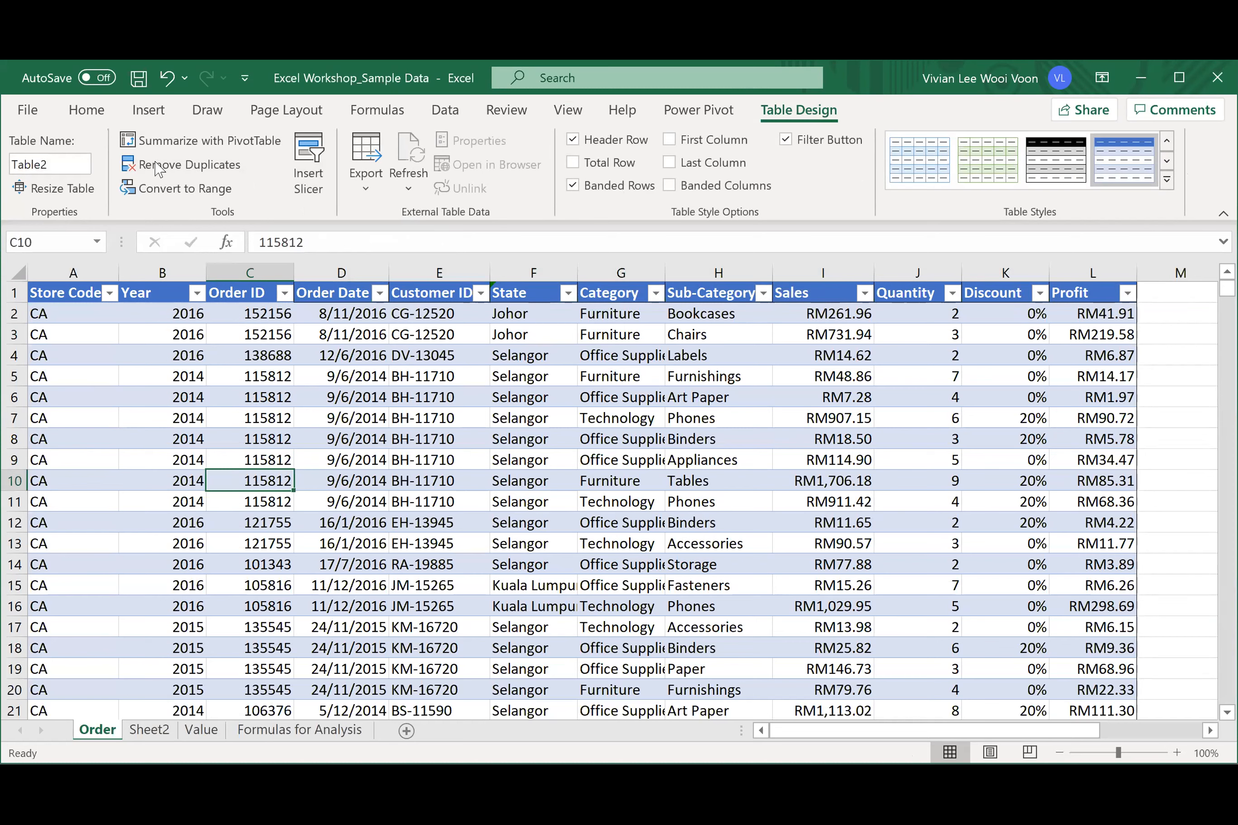
{"action": "left_click", "coordinate": [61, 159]}
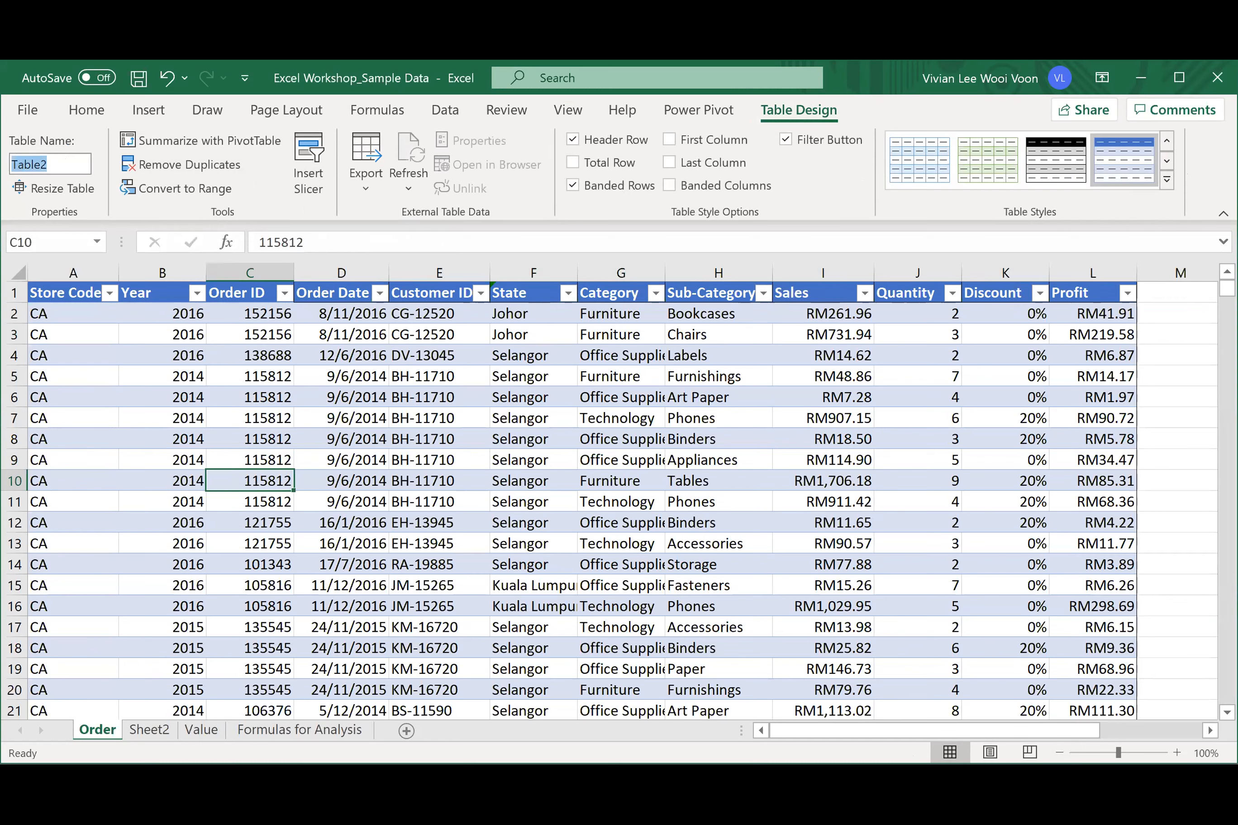
{"action": "type", "text": "SelsOrder"}
{"action": "left_click", "coordinate": [20, 158]}
{"action": "key", "text": "BackSpace"}
{"action": "type", "text": "al"}
{"action": "key", "text": "Delete"}
{"action": "type", "text": "e"}
{"action": "left_click", "coordinate": [339, 481]}
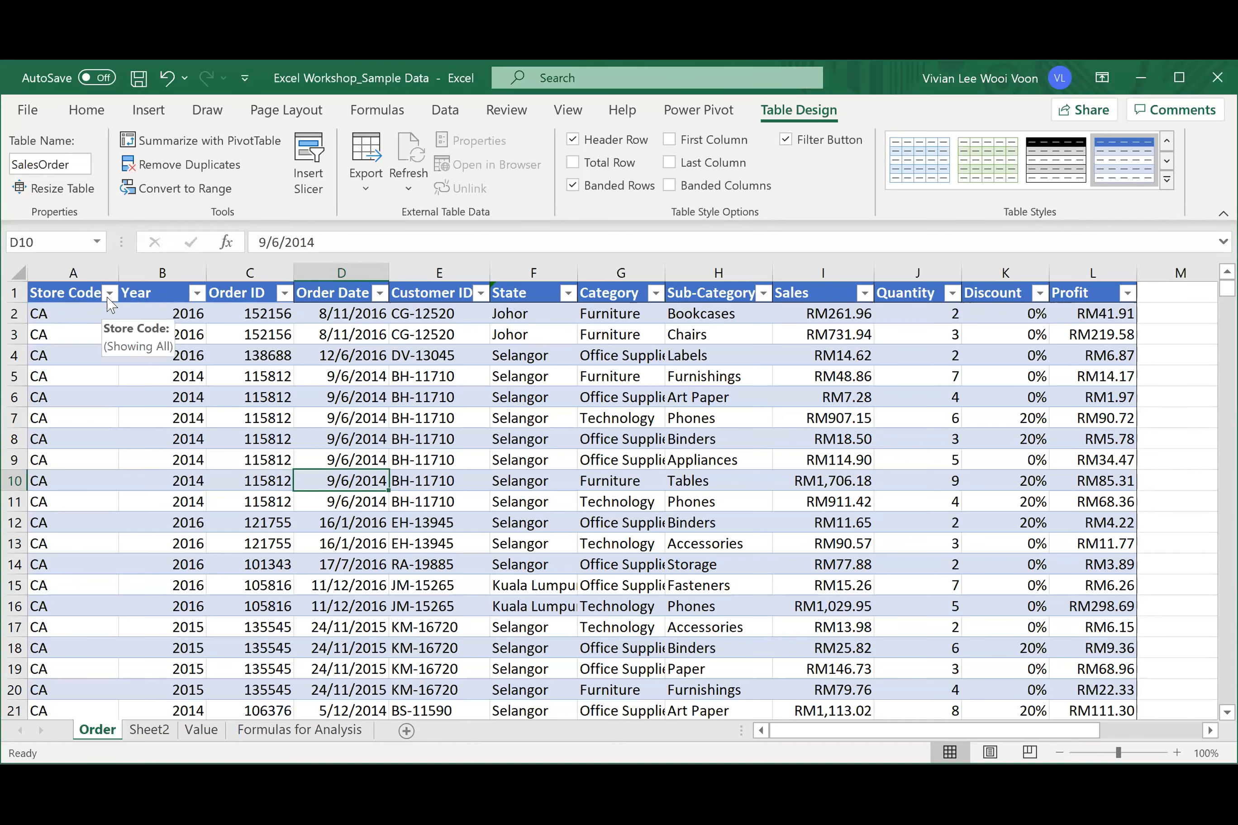
- Examine the filter choices for Store Code, Year and Order Date, expanding 2017 and January in the Order Date list
{"action": "left_click", "coordinate": [109, 295]}
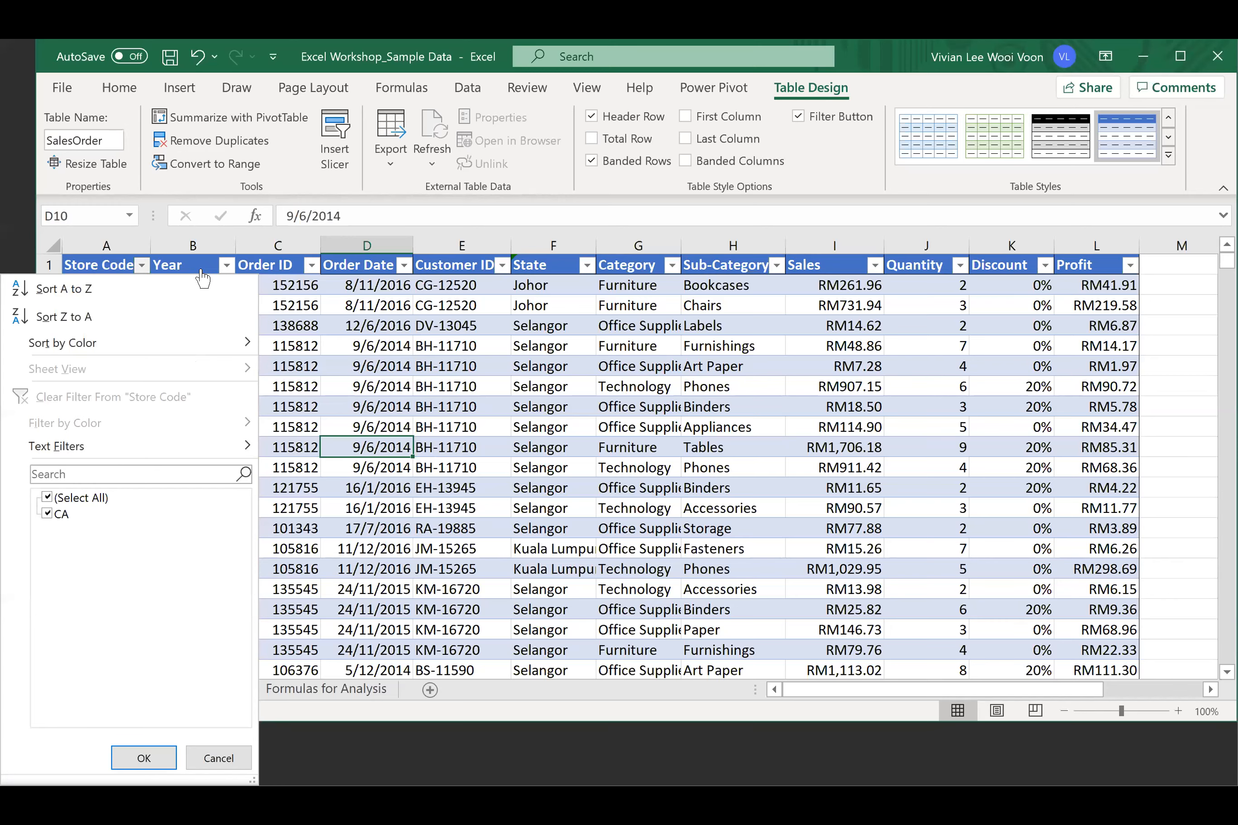
{"action": "left_click", "coordinate": [226, 264]}
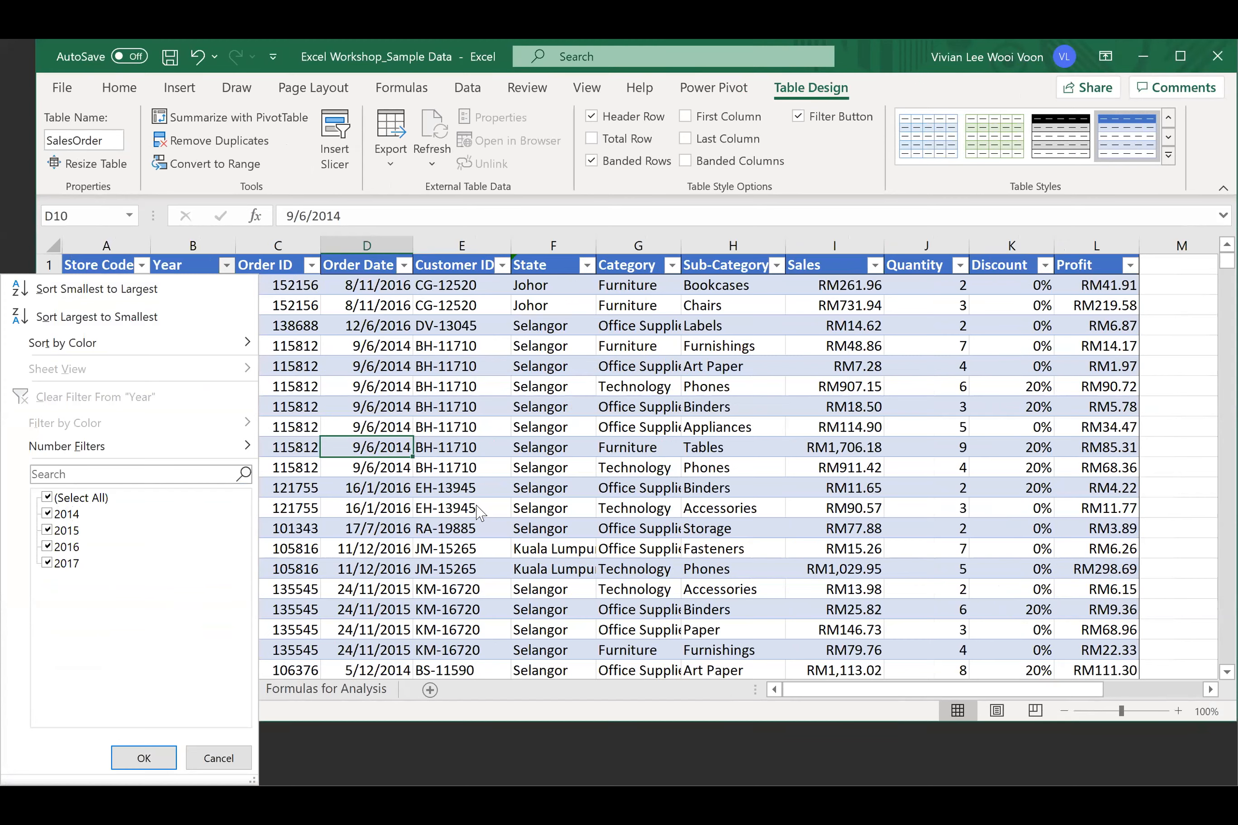
{"action": "left_click", "coordinate": [385, 314]}
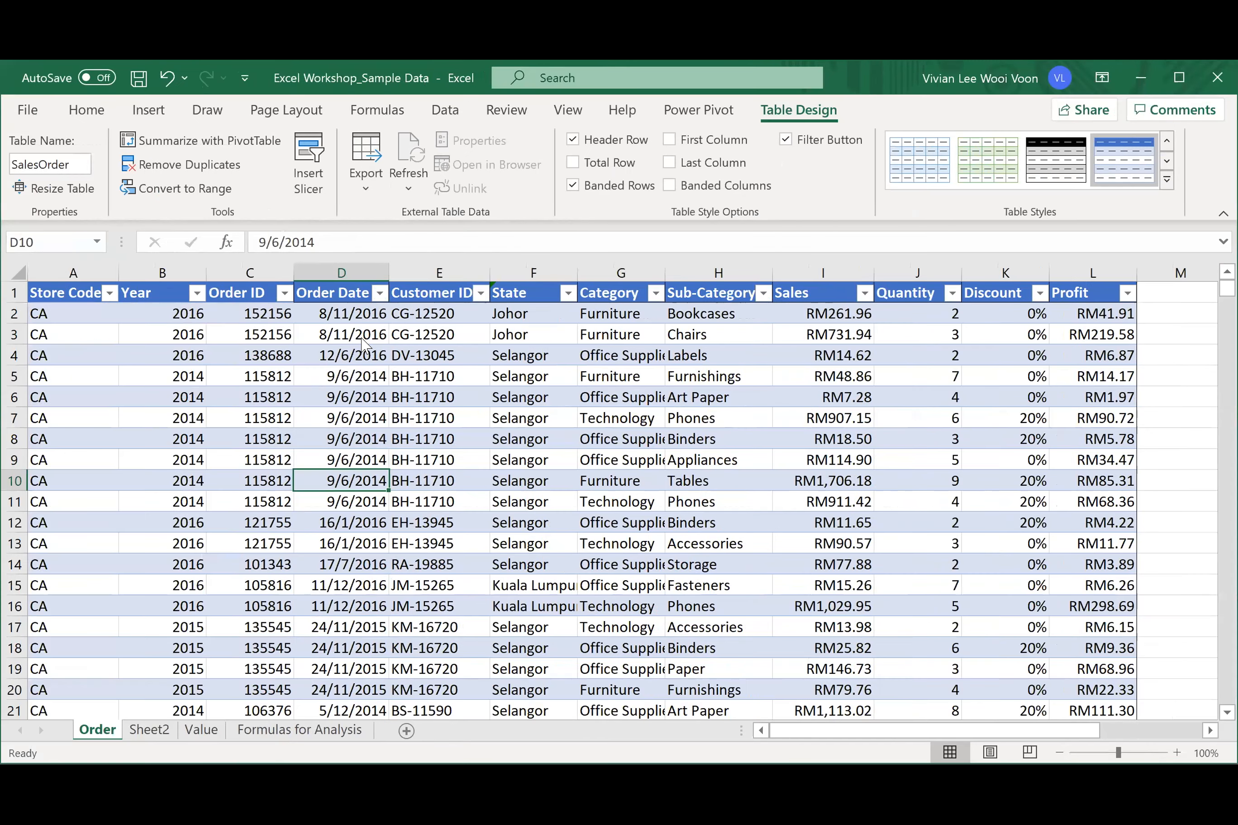
{"action": "left_click", "coordinate": [356, 293]}
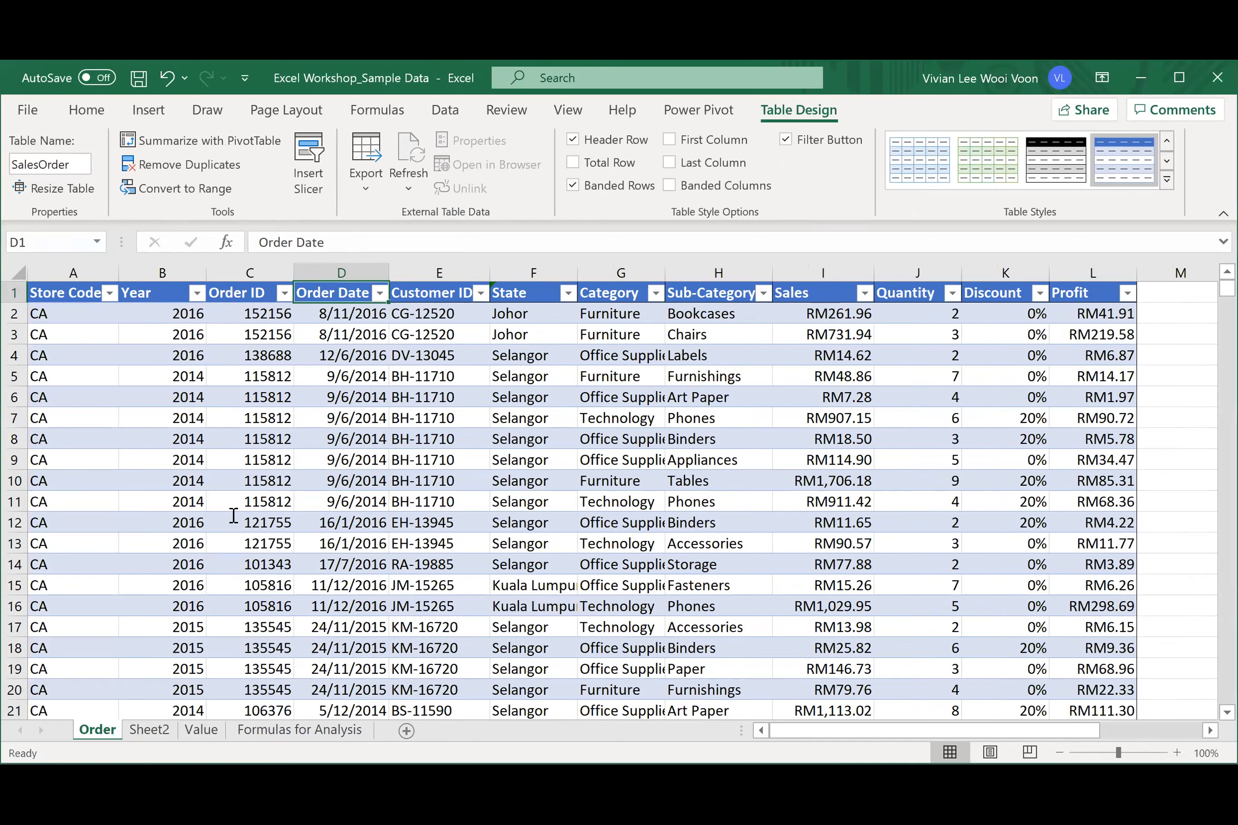
{"action": "key", "text": "alt+Down"}
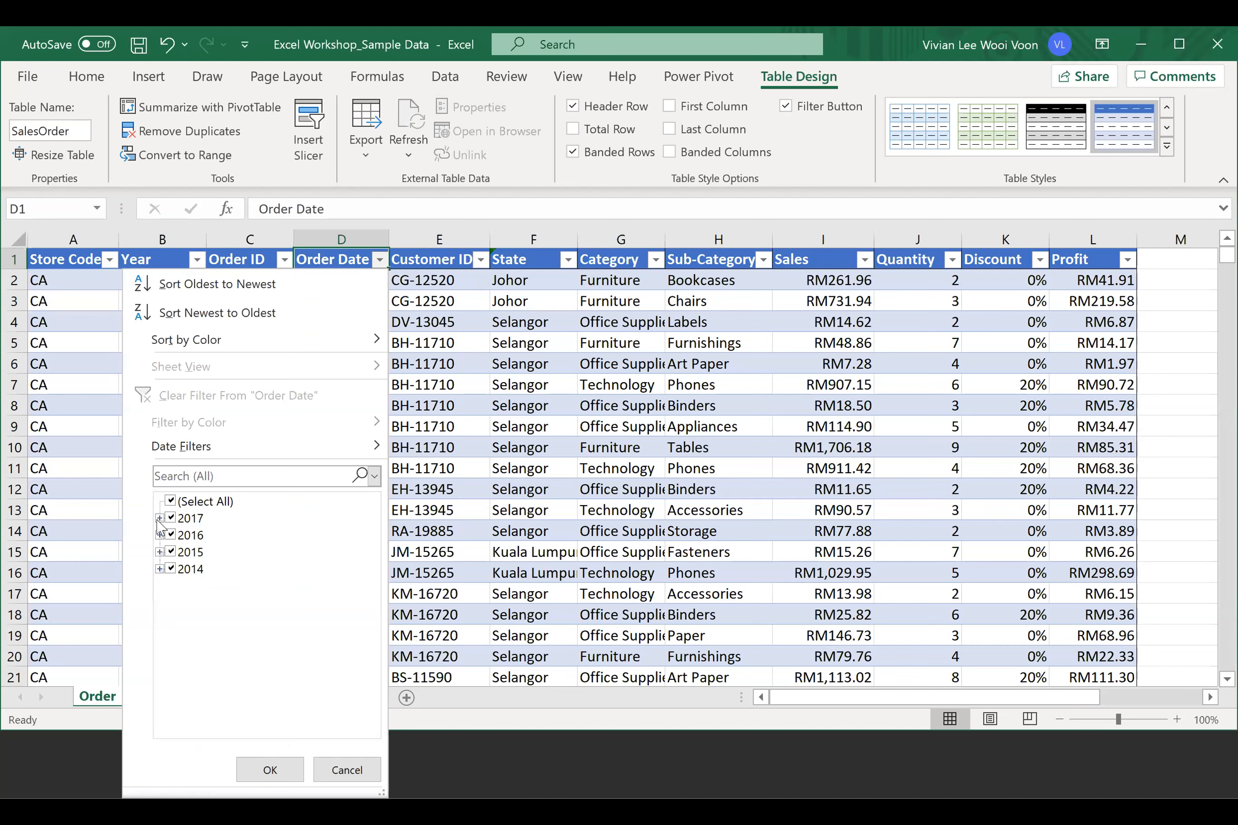
{"action": "left_click", "coordinate": [159, 519]}
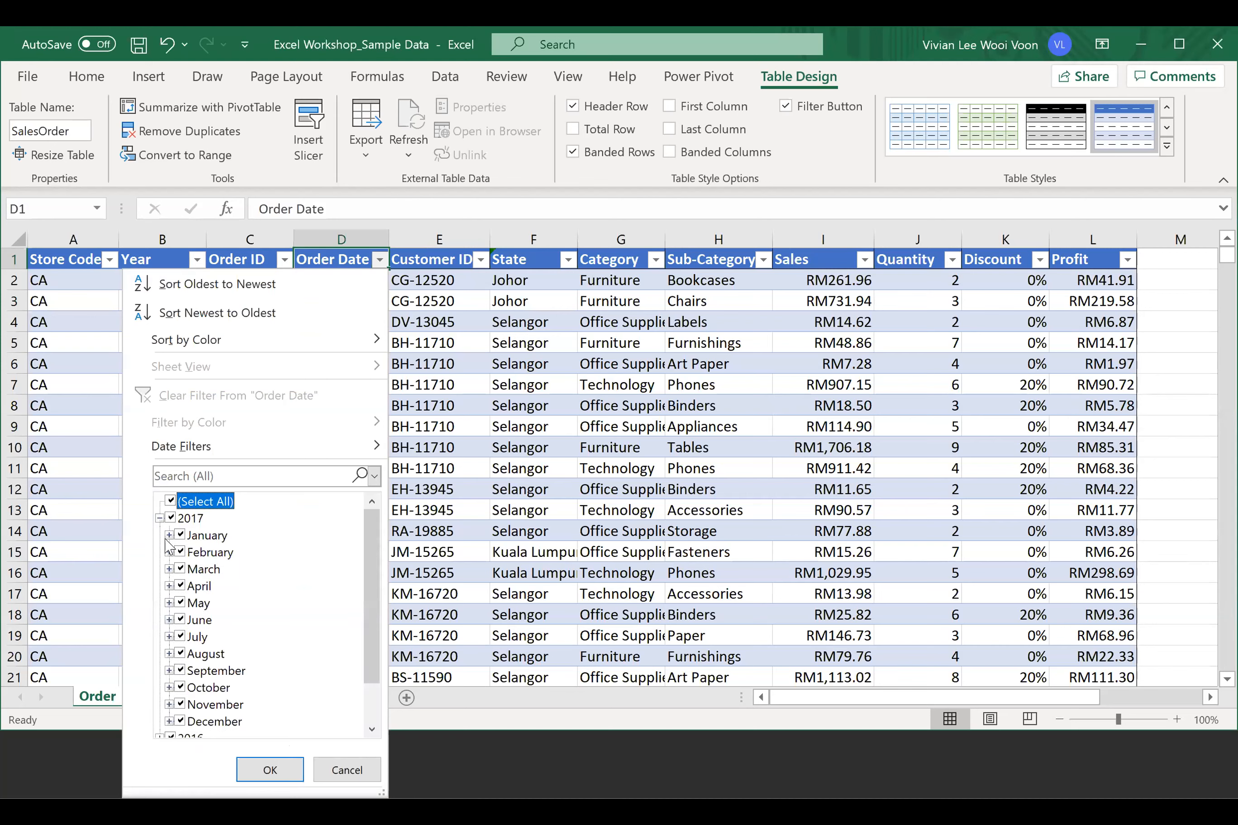
{"action": "left_click", "coordinate": [170, 535]}
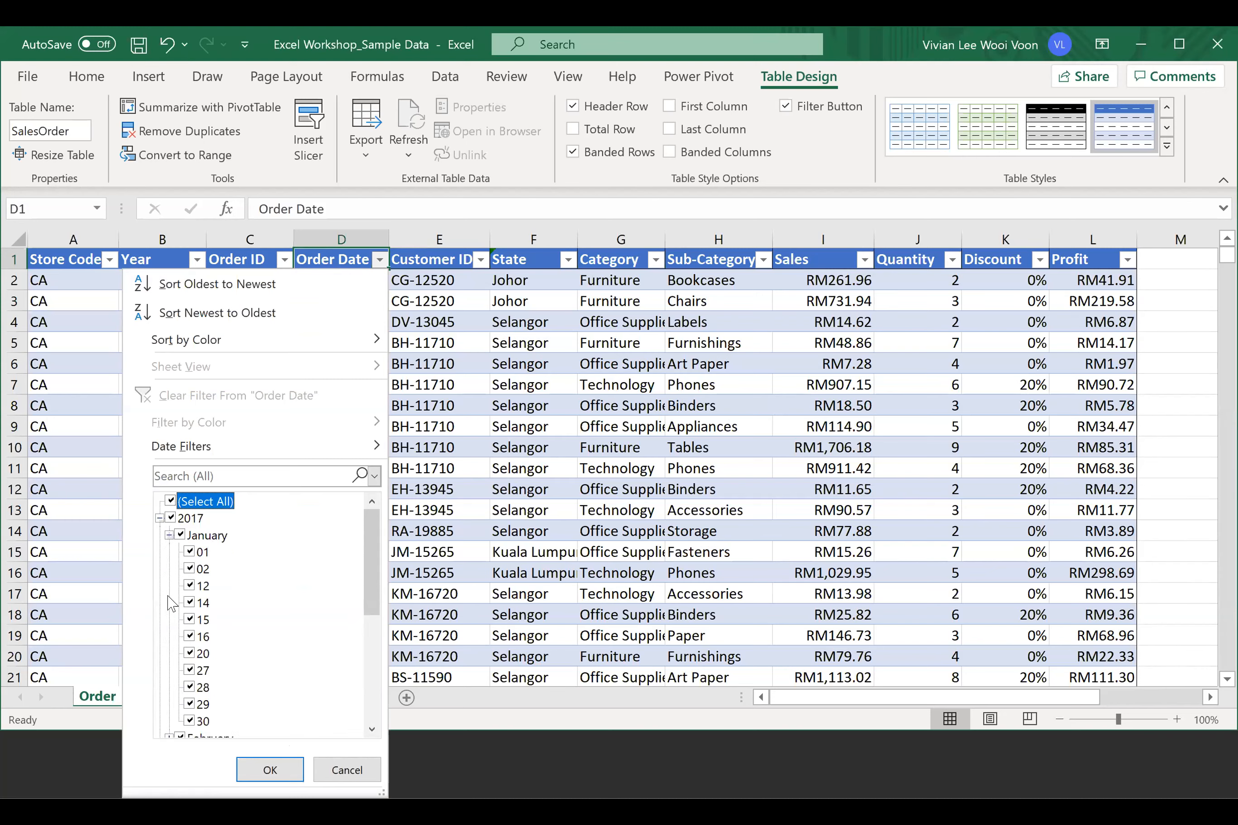
{"action": "left_click", "coordinate": [316, 479]}
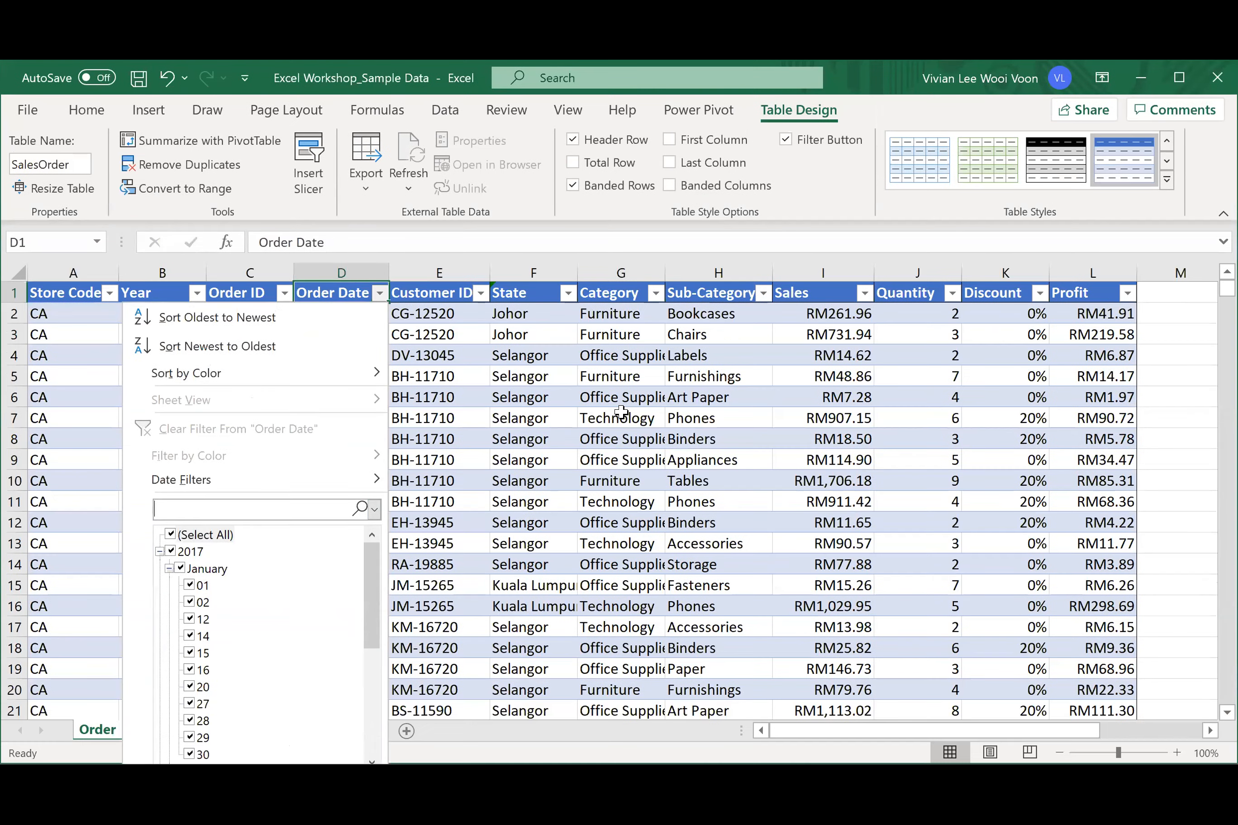
{"action": "left_click", "coordinate": [621, 380]}
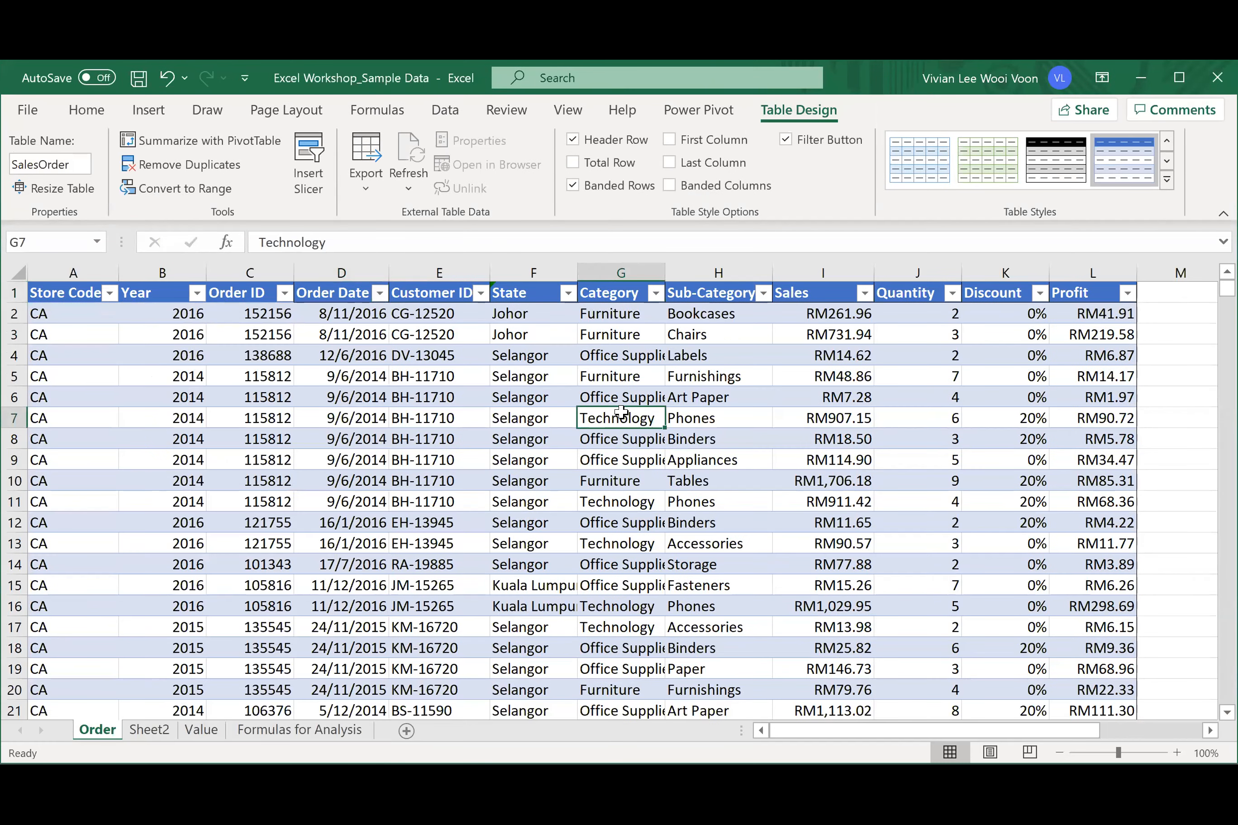
- Filter the table to only the first Order ID in the list, and clear the Order ID filter
{"action": "left_click", "coordinate": [283, 292]}
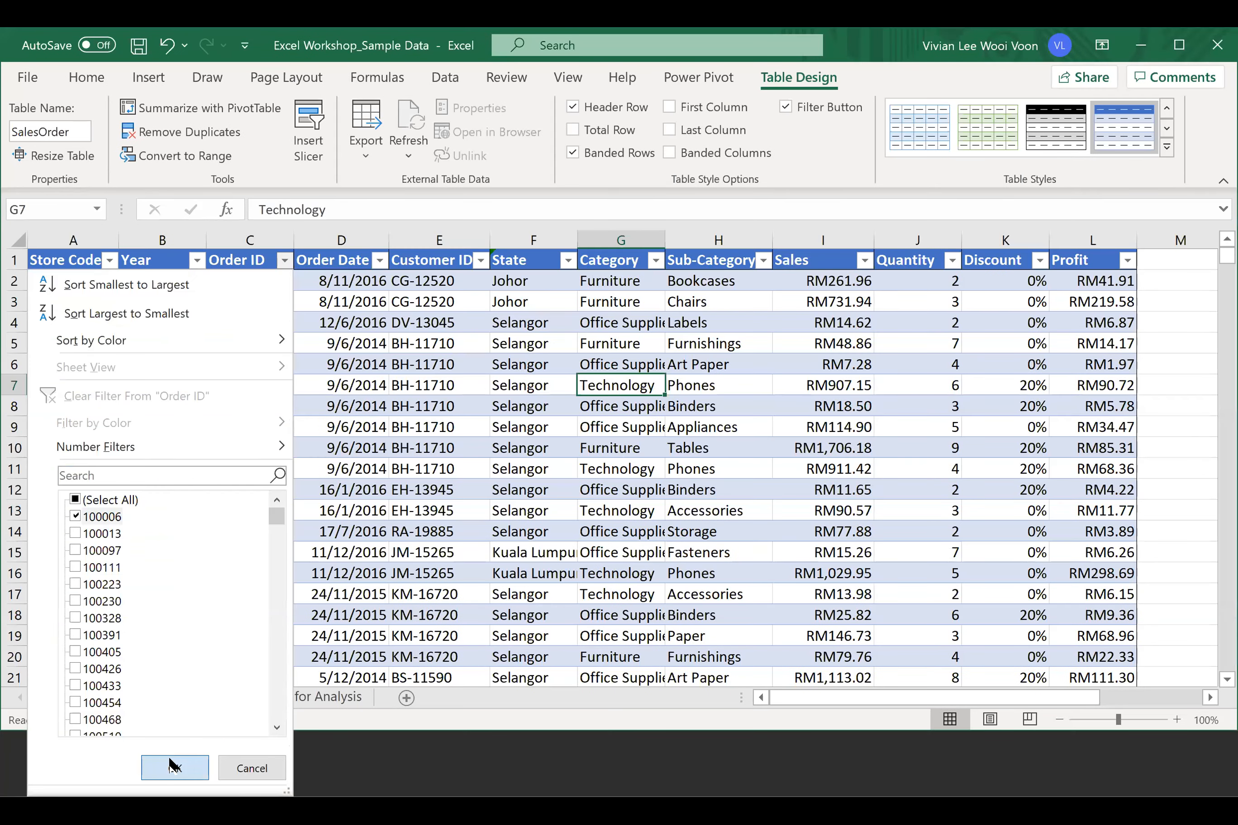
{"action": "key", "text": "Return"}
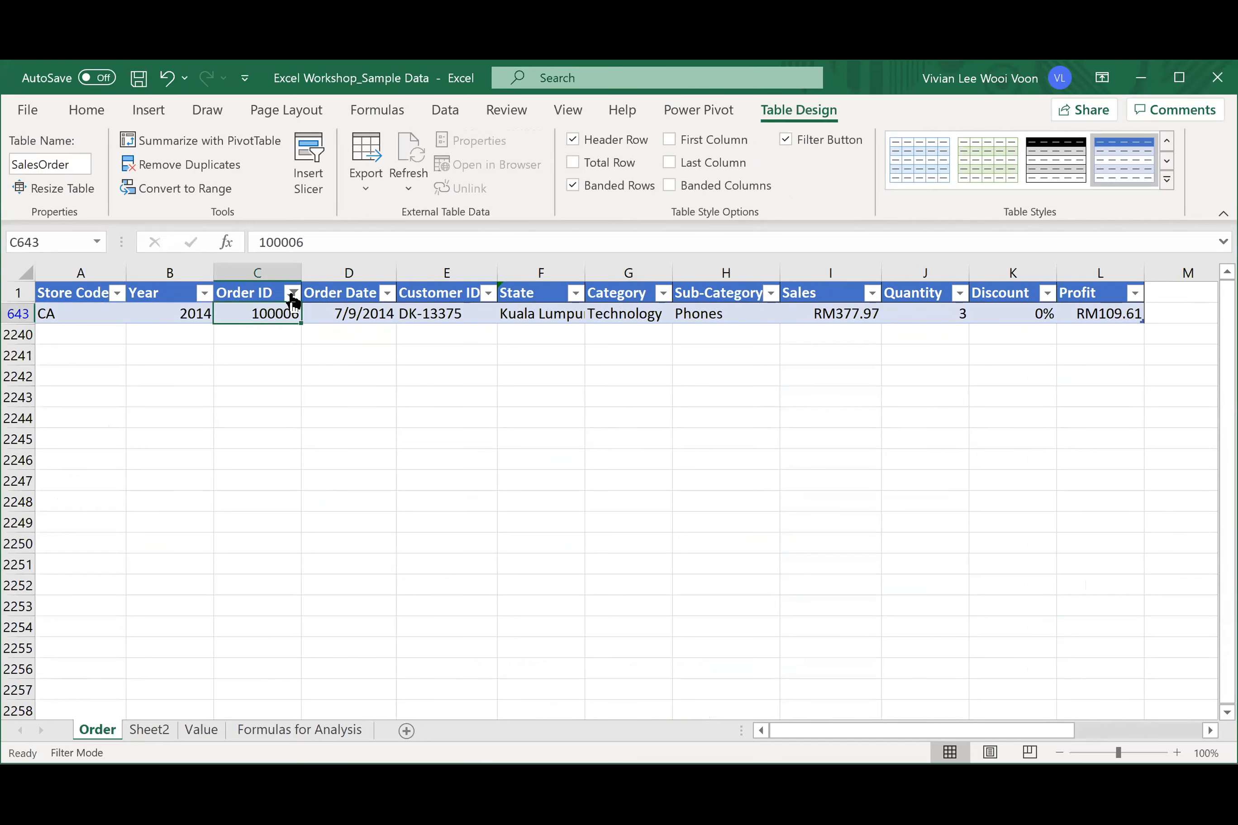
{"action": "left_click", "coordinate": [292, 295]}
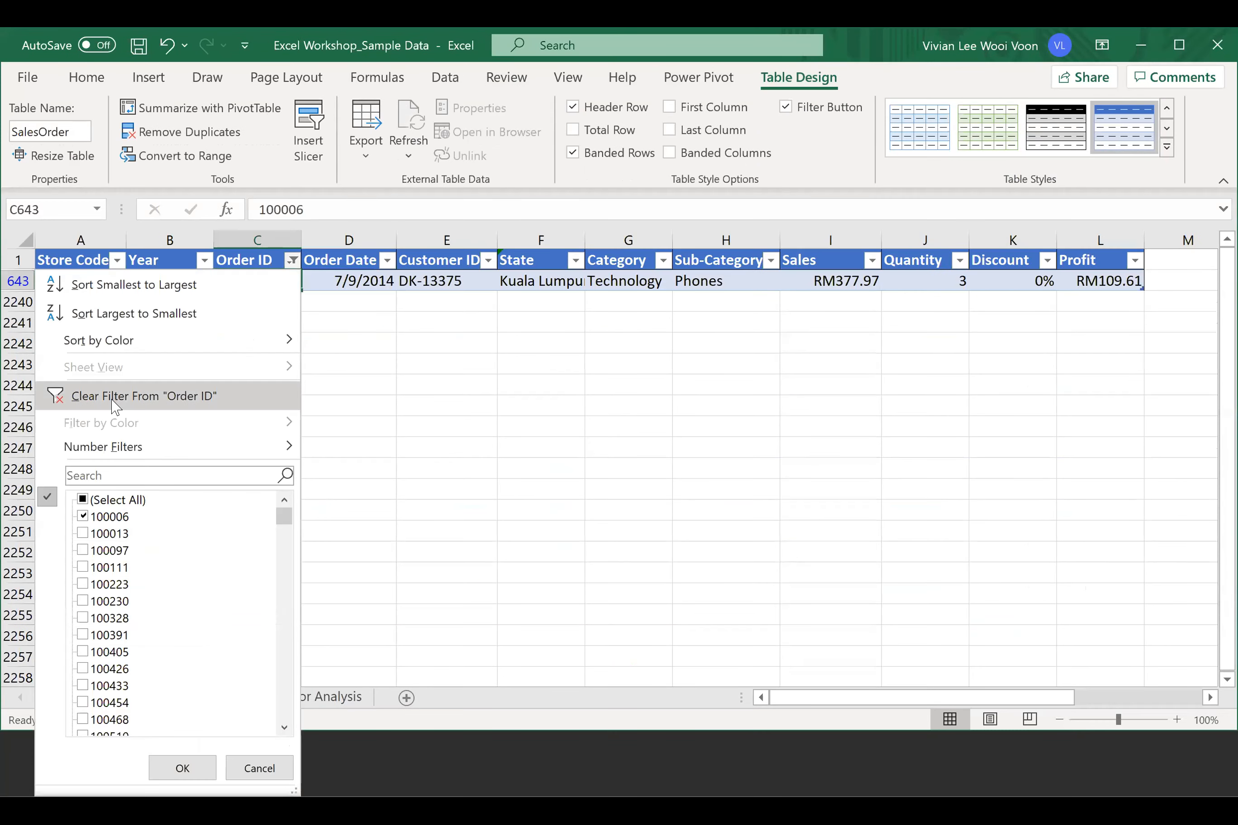
{"action": "left_click", "coordinate": [235, 396]}
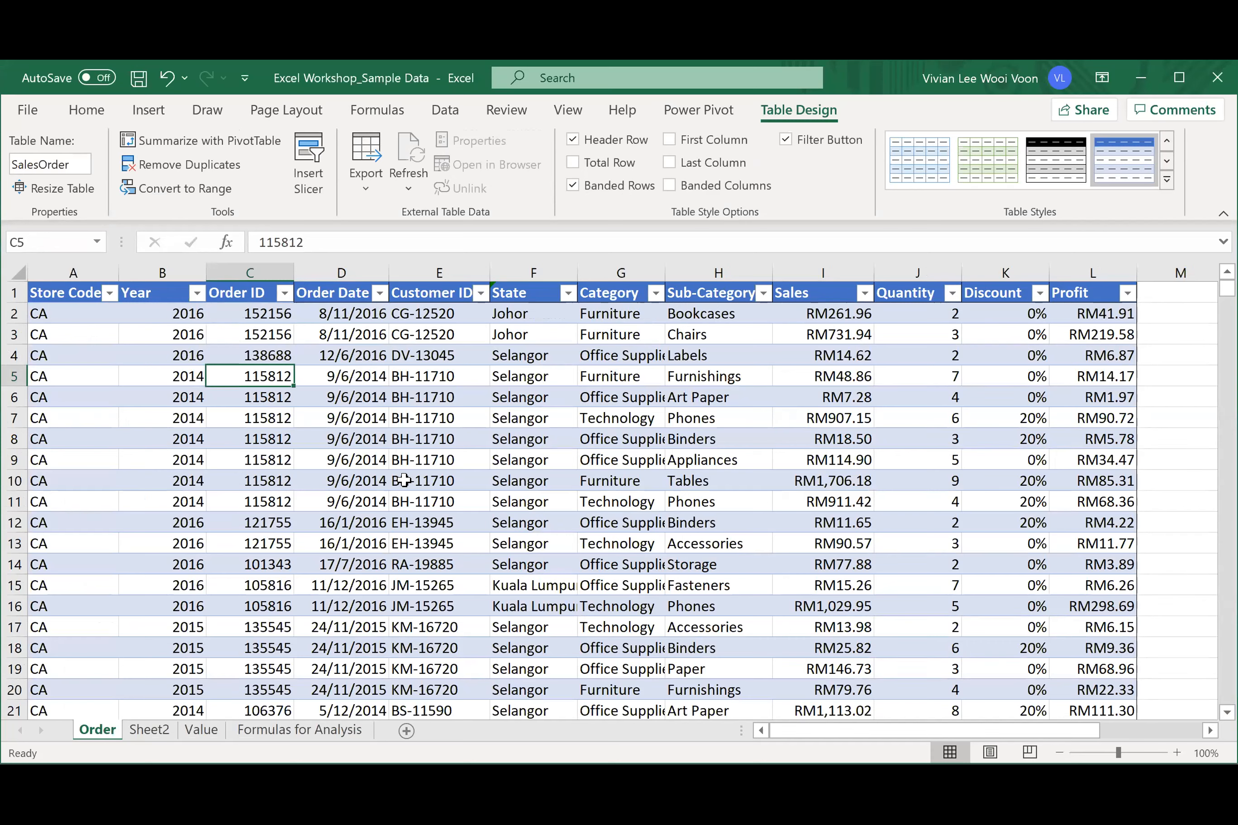
- Check how the SalesOrder table's column headings behave further down the rows
{"action": "left_click", "coordinate": [610, 495]}
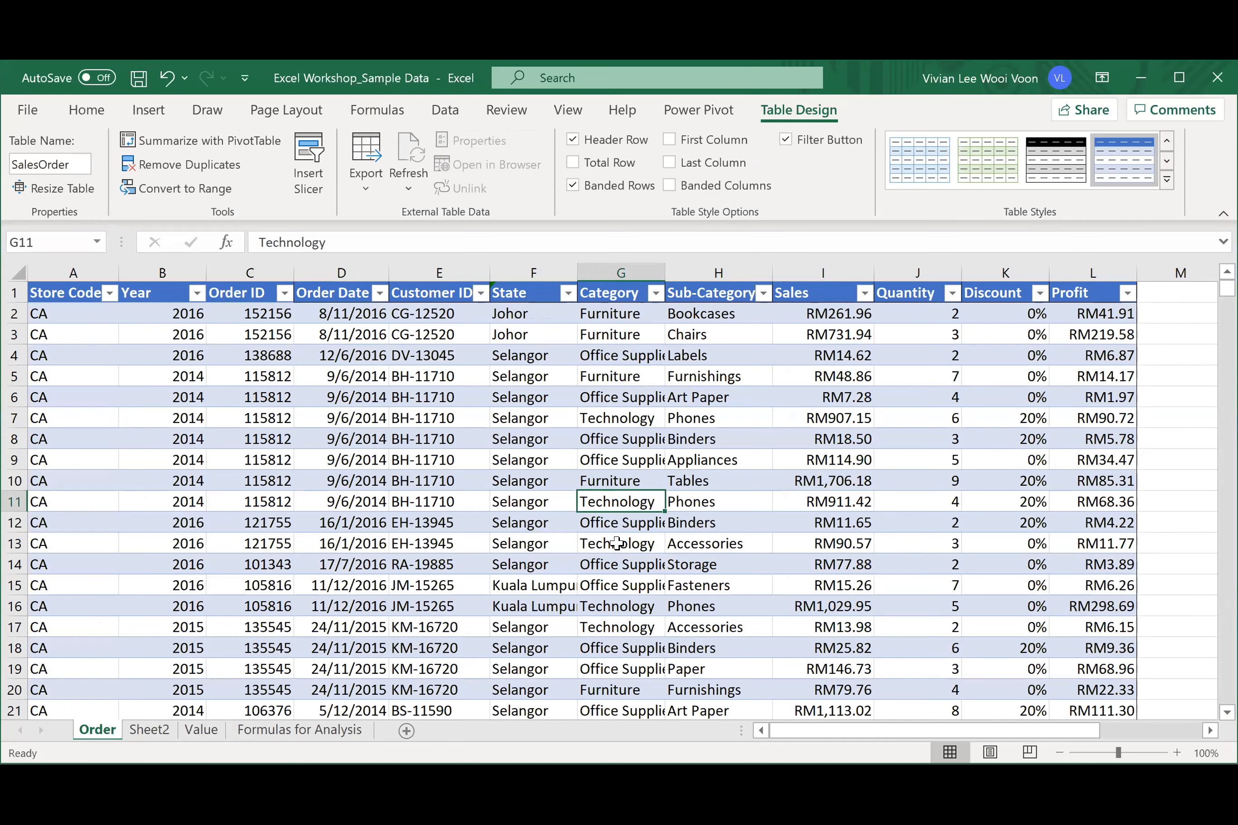
{"action": "scroll", "coordinate": [617, 543], "scroll_direction": "down", "scroll_amount": 1}
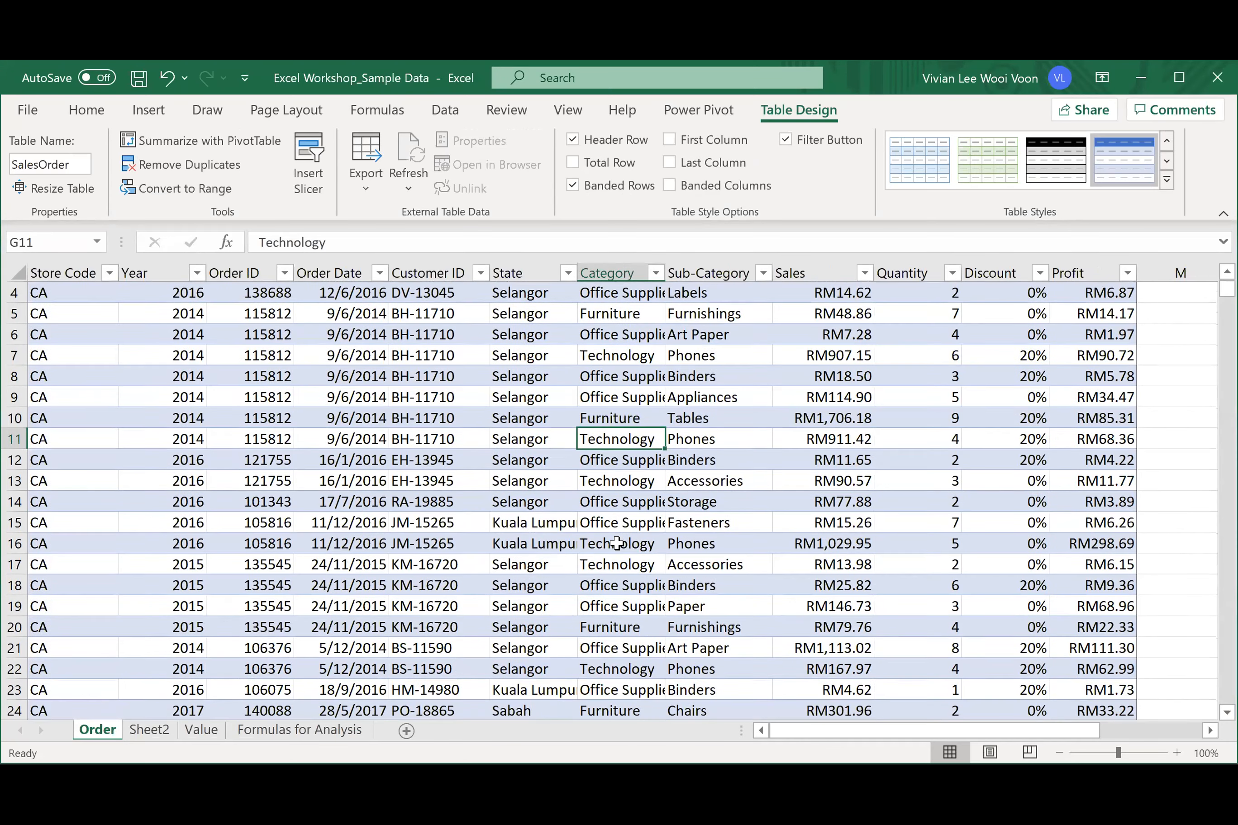
{"action": "scroll", "coordinate": [617, 542], "scroll_direction": "down", "scroll_amount": 1}
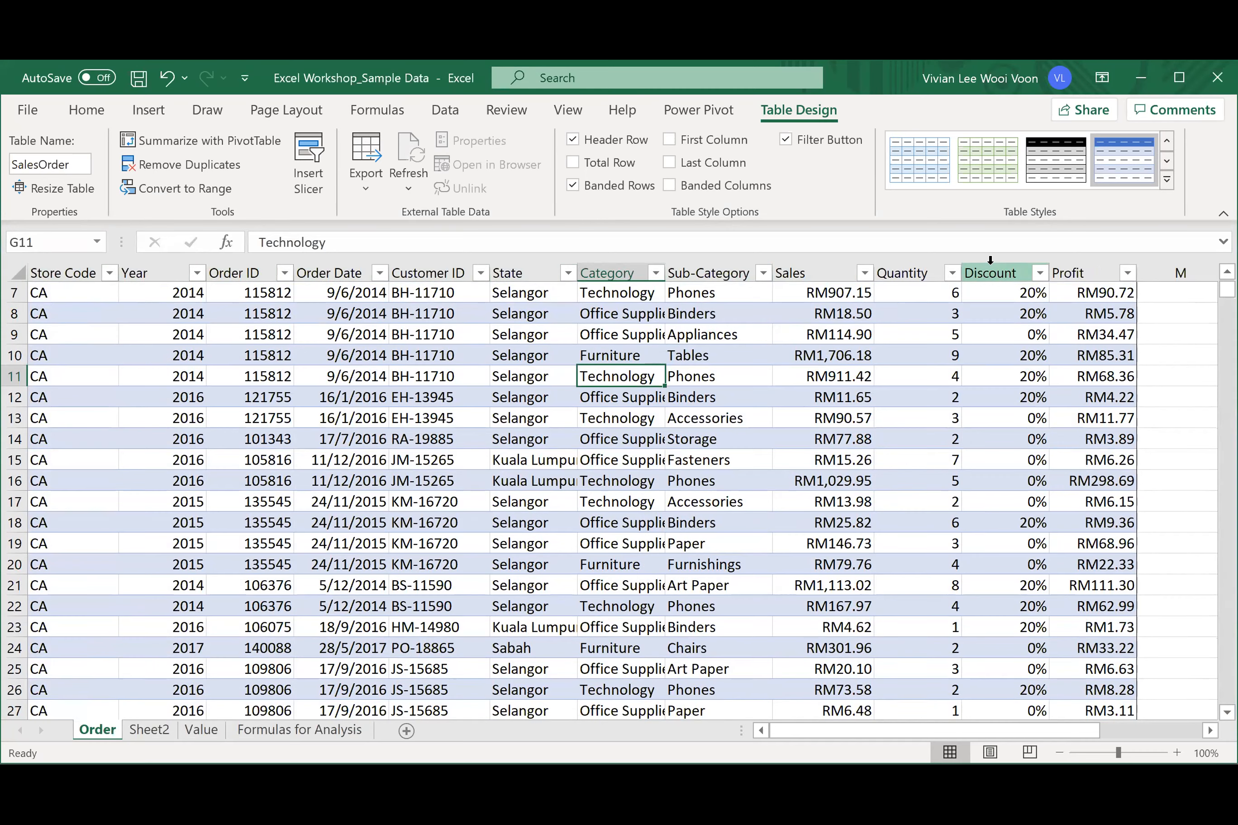
- Add a Remark column to the table directly after Profit by entering its heading in cell M1
{"action": "scroll", "coordinate": [753, 467], "scroll_direction": "up", "scroll_amount": 2}
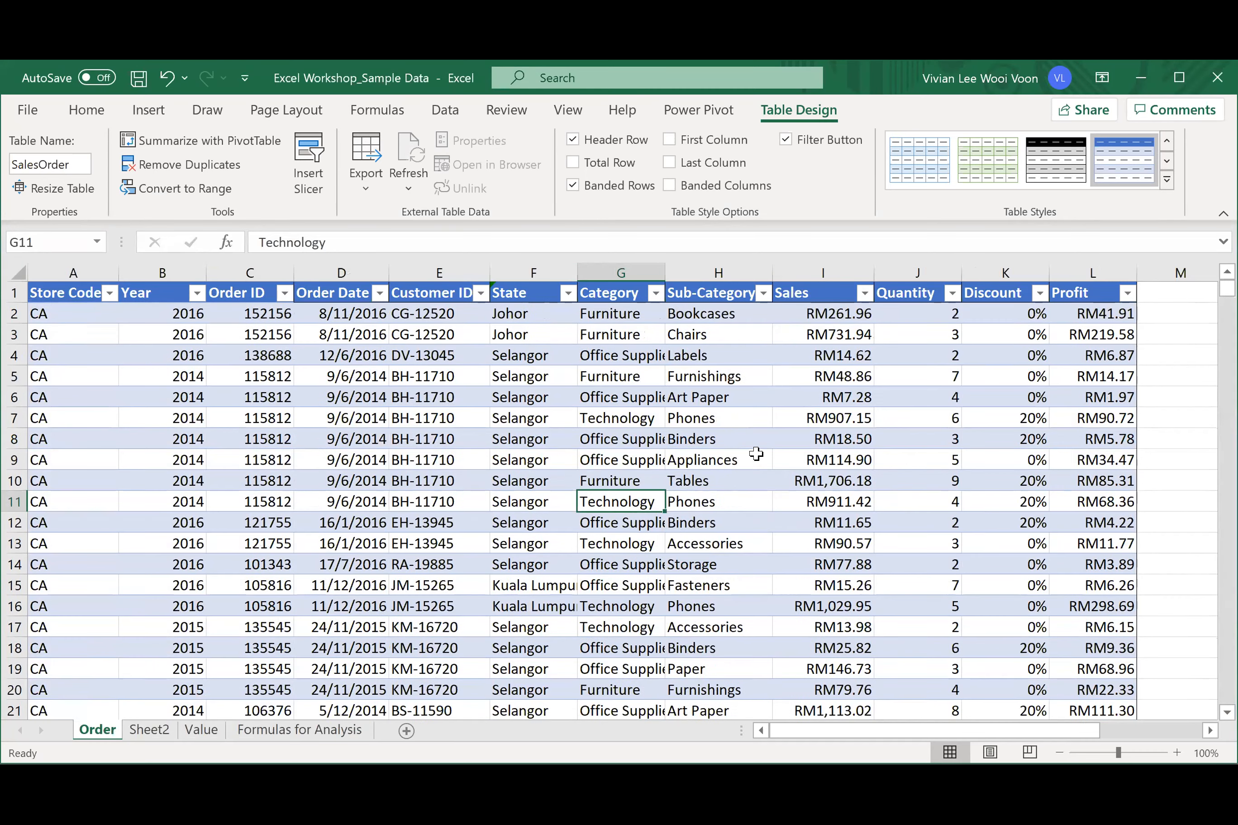
{"action": "scroll", "coordinate": [757, 453], "scroll_direction": "down", "scroll_amount": 1}
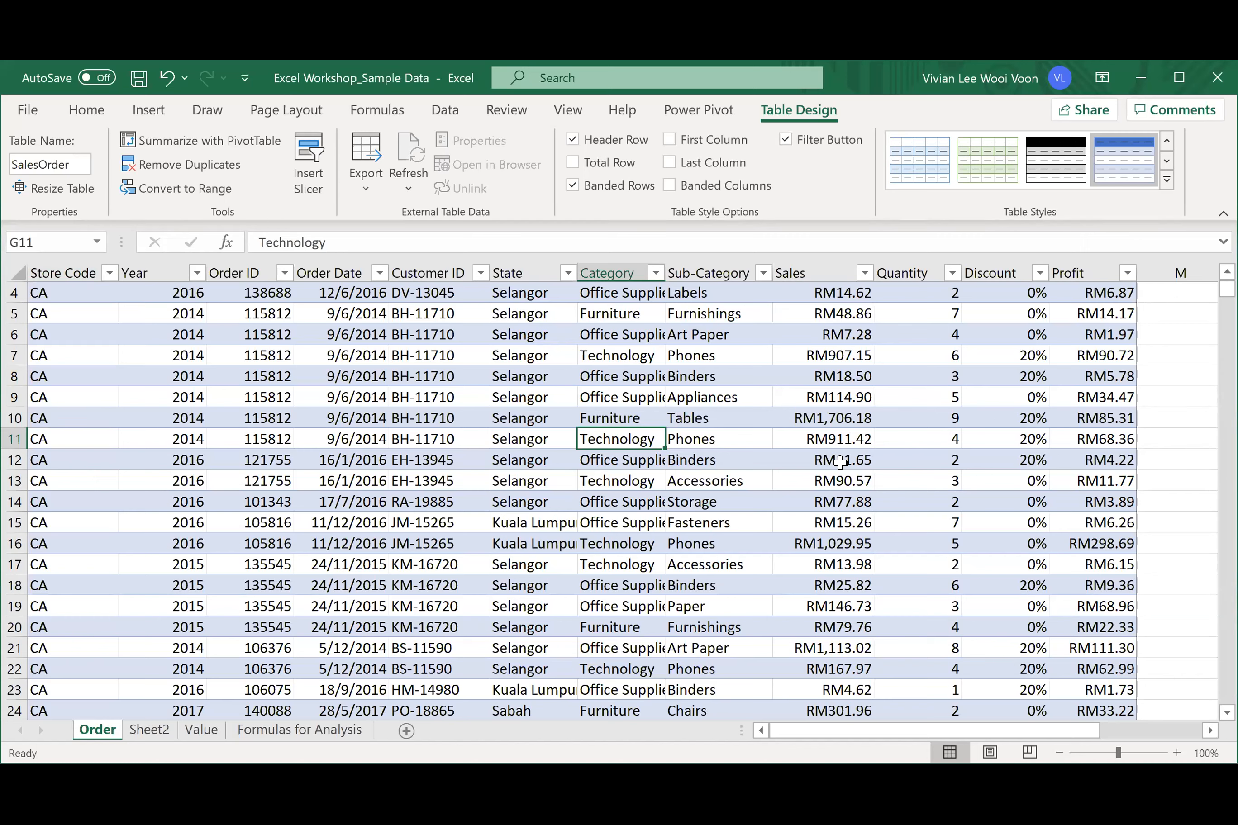
{"action": "left_click", "coordinate": [1055, 397]}
{"action": "scroll", "coordinate": [1056, 397], "scroll_direction": "up", "scroll_amount": 1}
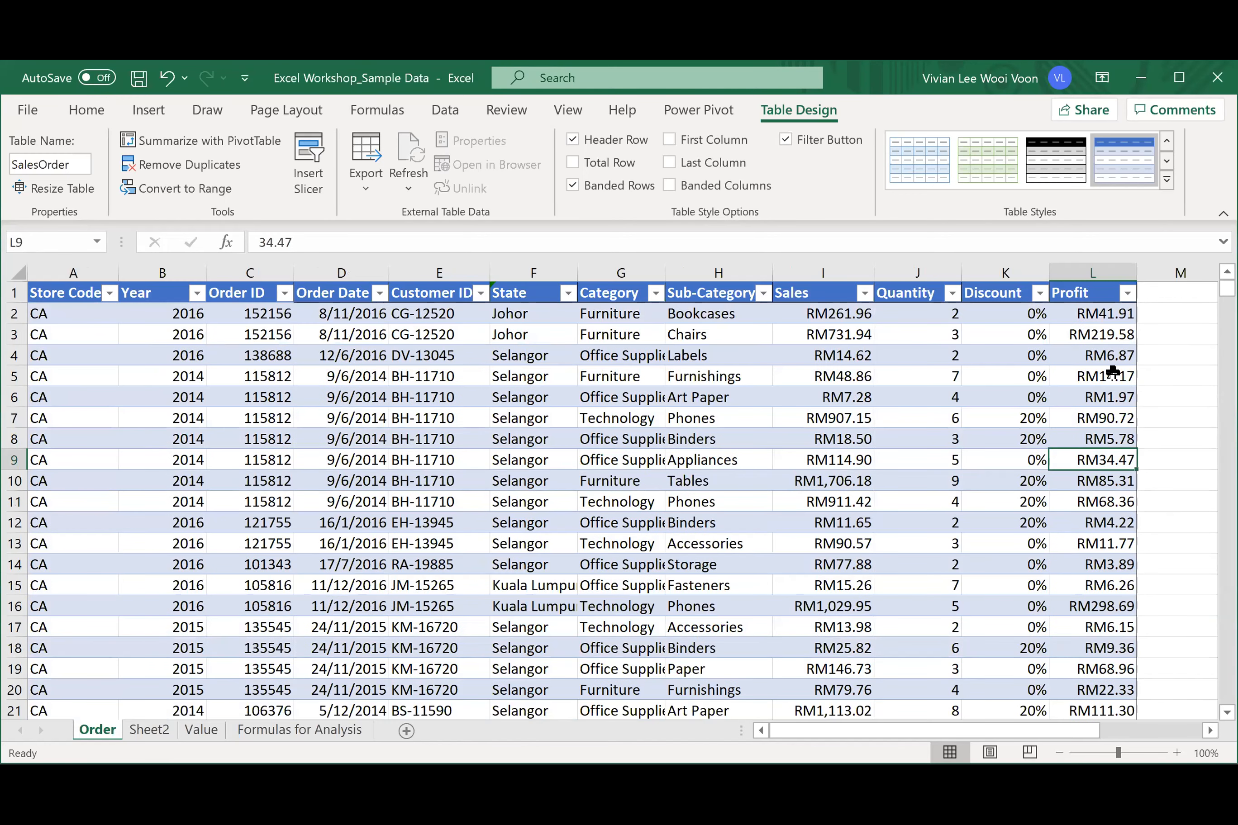
{"action": "left_click", "coordinate": [1177, 291]}
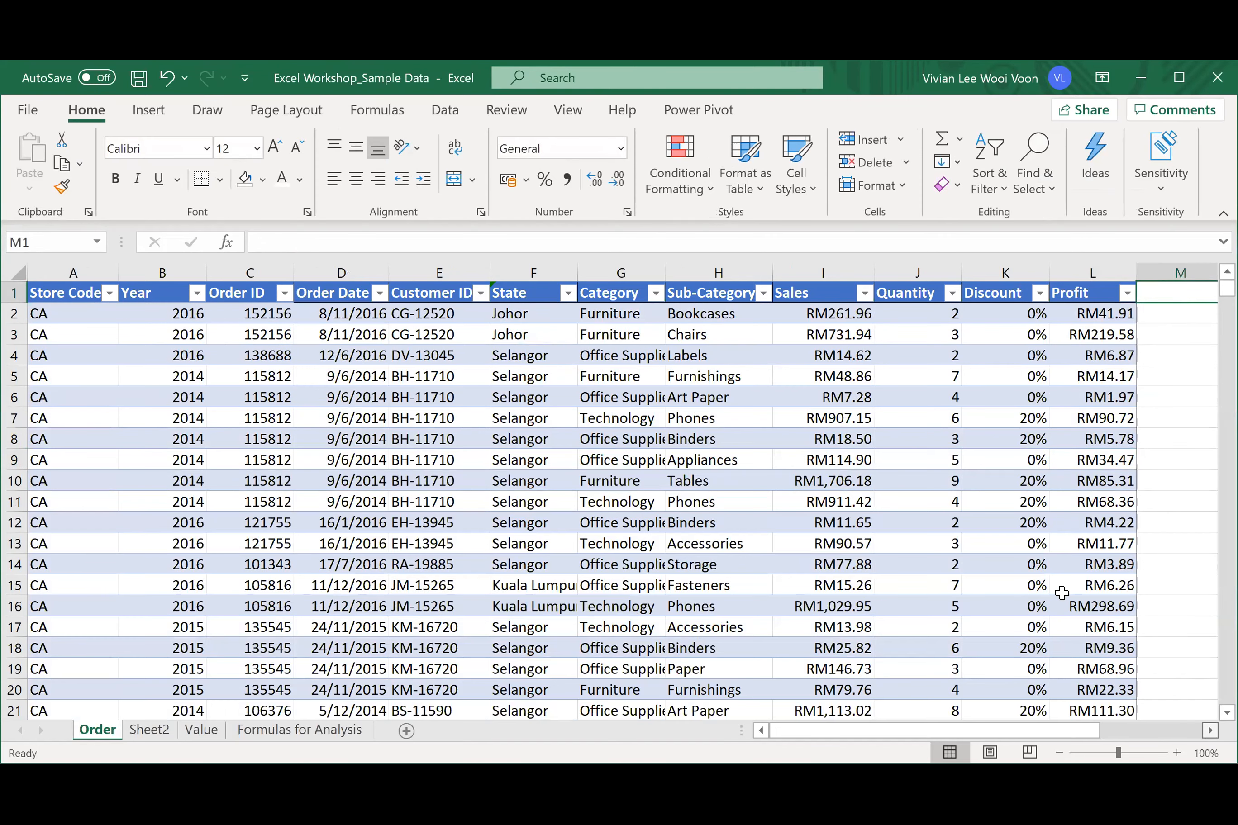
{"action": "scroll", "coordinate": [1060, 591], "scroll_direction": "right", "scroll_amount": 1}
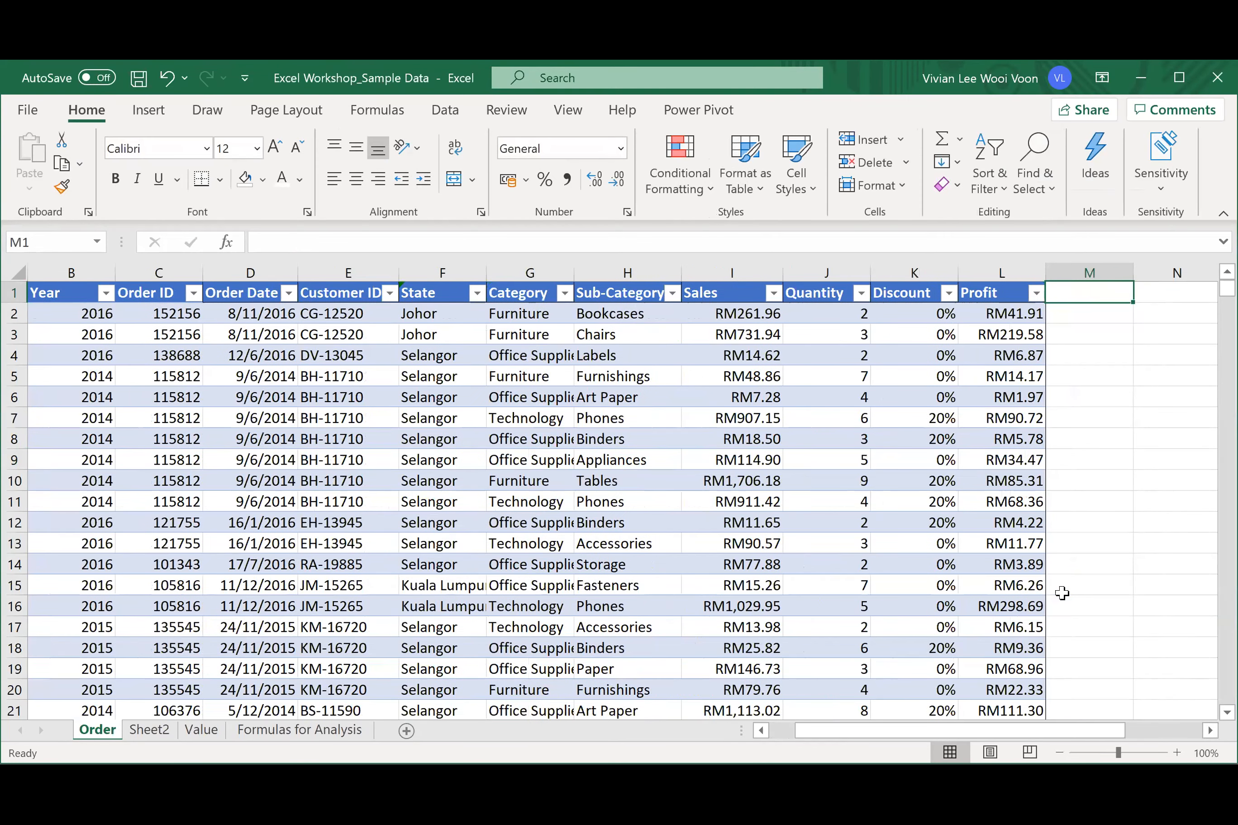
{"action": "type", "text": "Remark"}
{"action": "key", "text": "Return"}
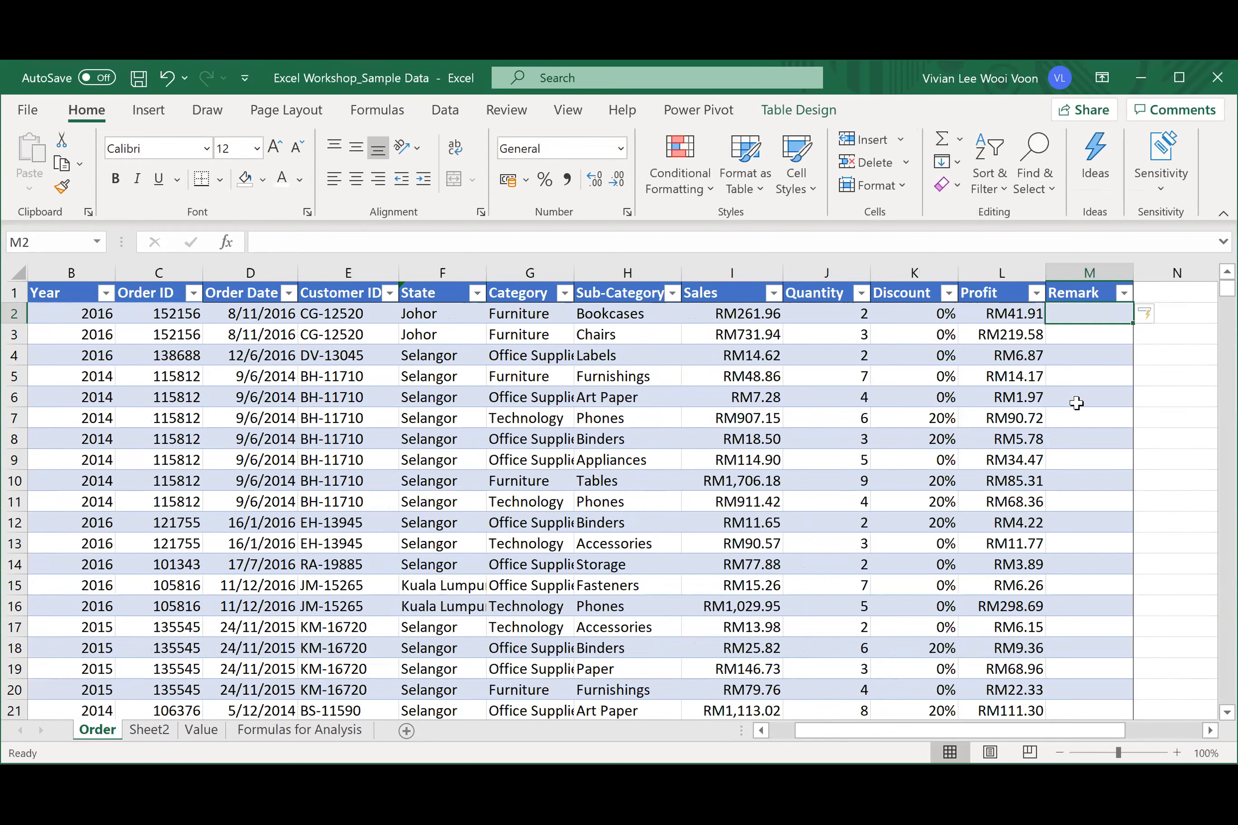
- Turn on the SalesOrder table's total row and select its Profit cell
{"action": "left_click", "coordinate": [873, 418]}
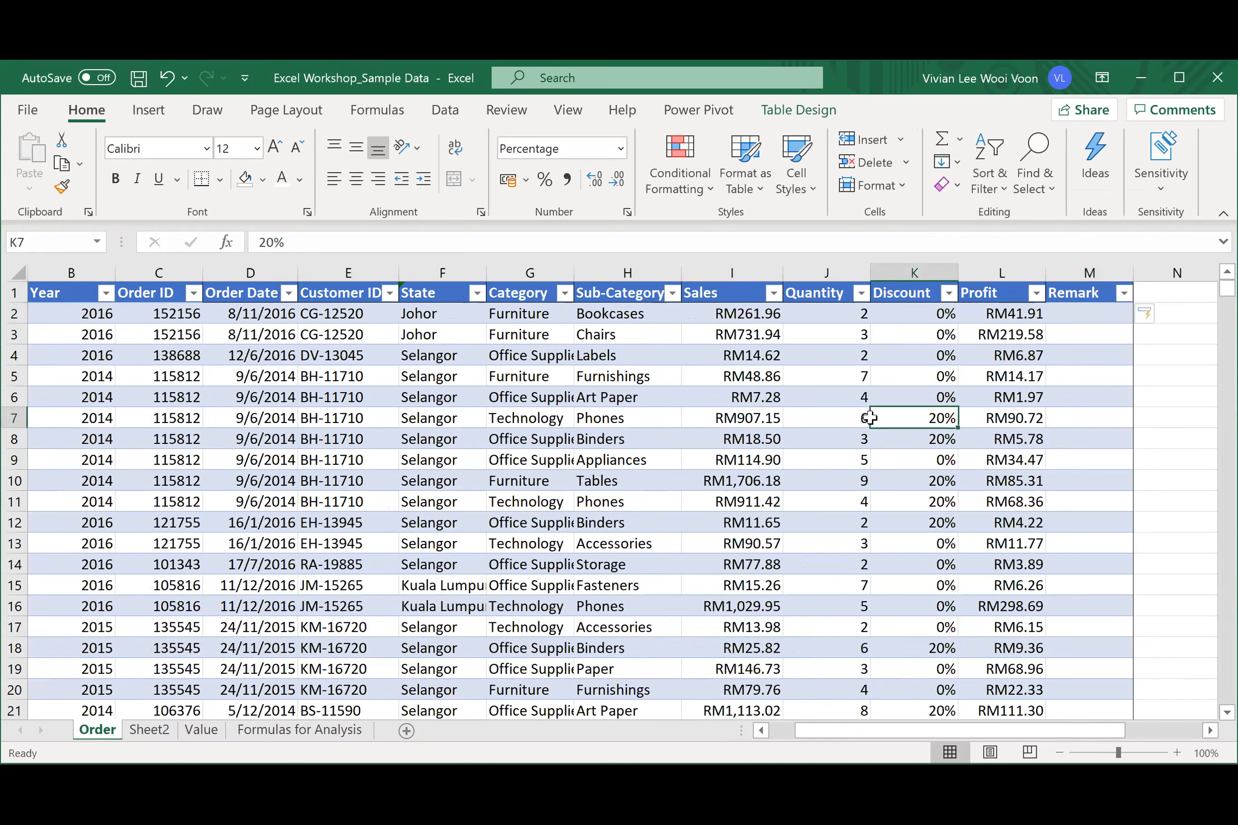
{"action": "left_click", "coordinate": [464, 368]}
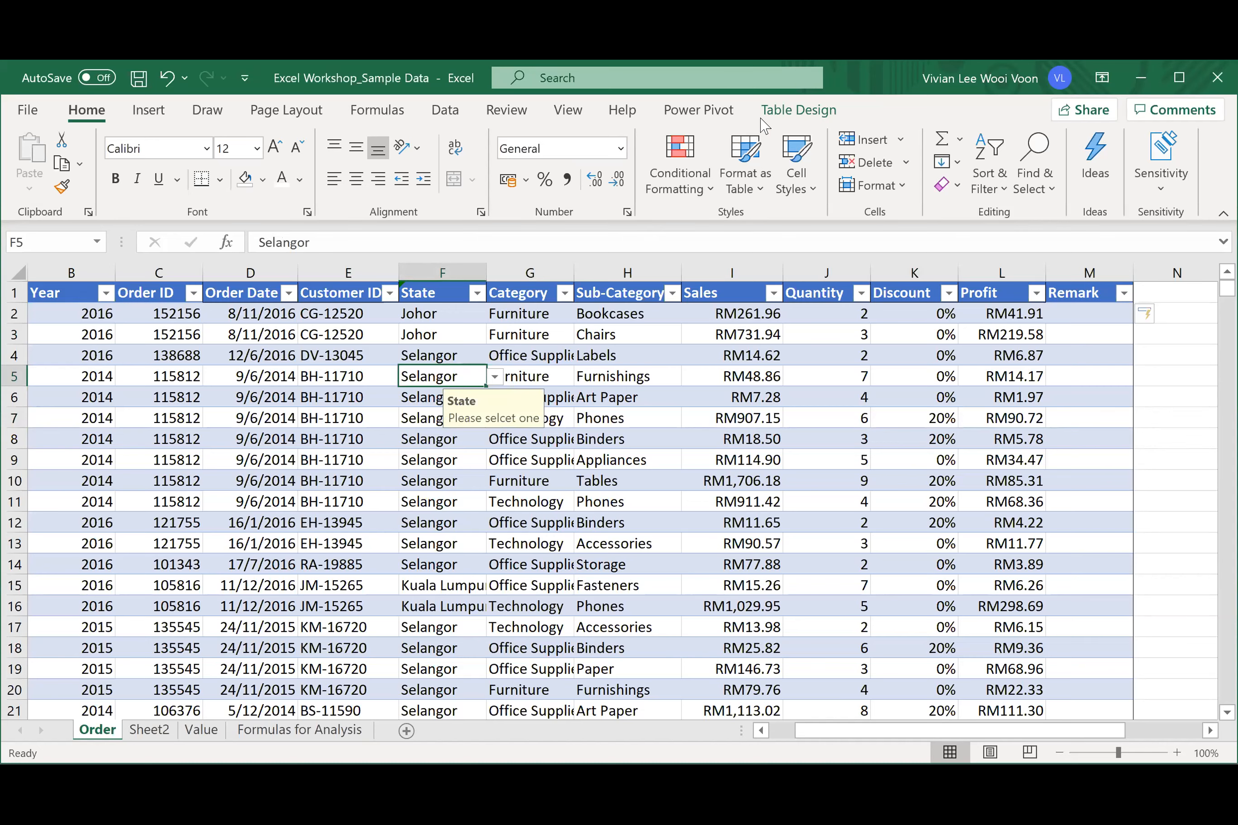
{"action": "left_click", "coordinate": [806, 109]}
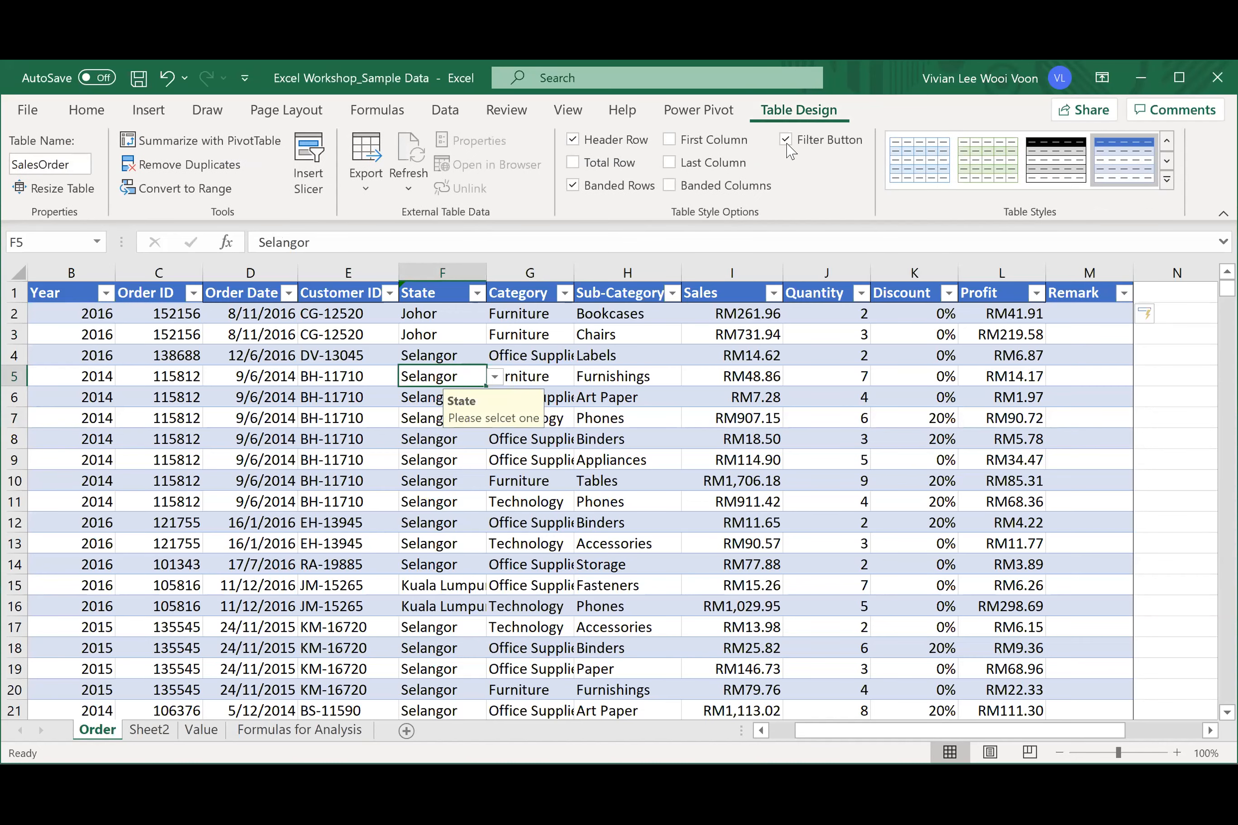
{"action": "left_click", "coordinate": [574, 165]}
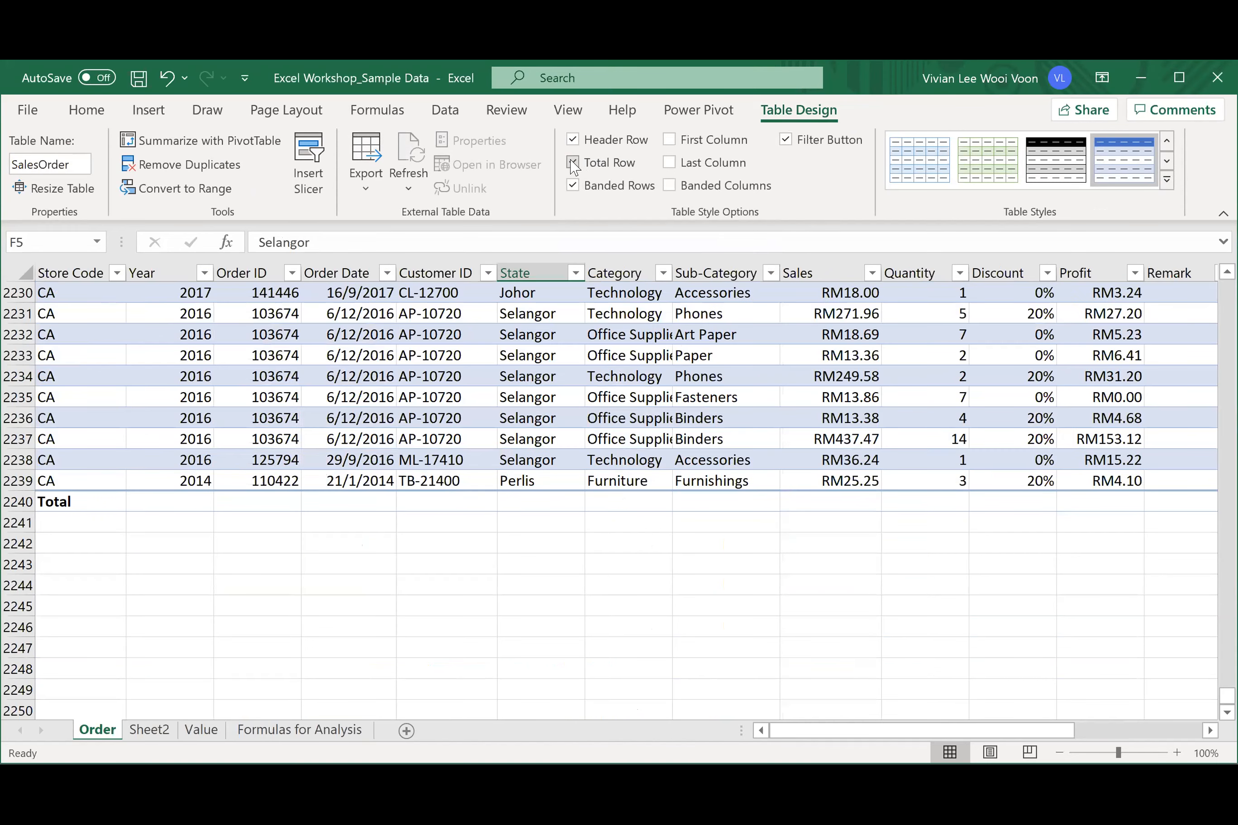
{"action": "left_click_drag", "start_coordinate": [796, 731], "coordinate": [860, 733]}
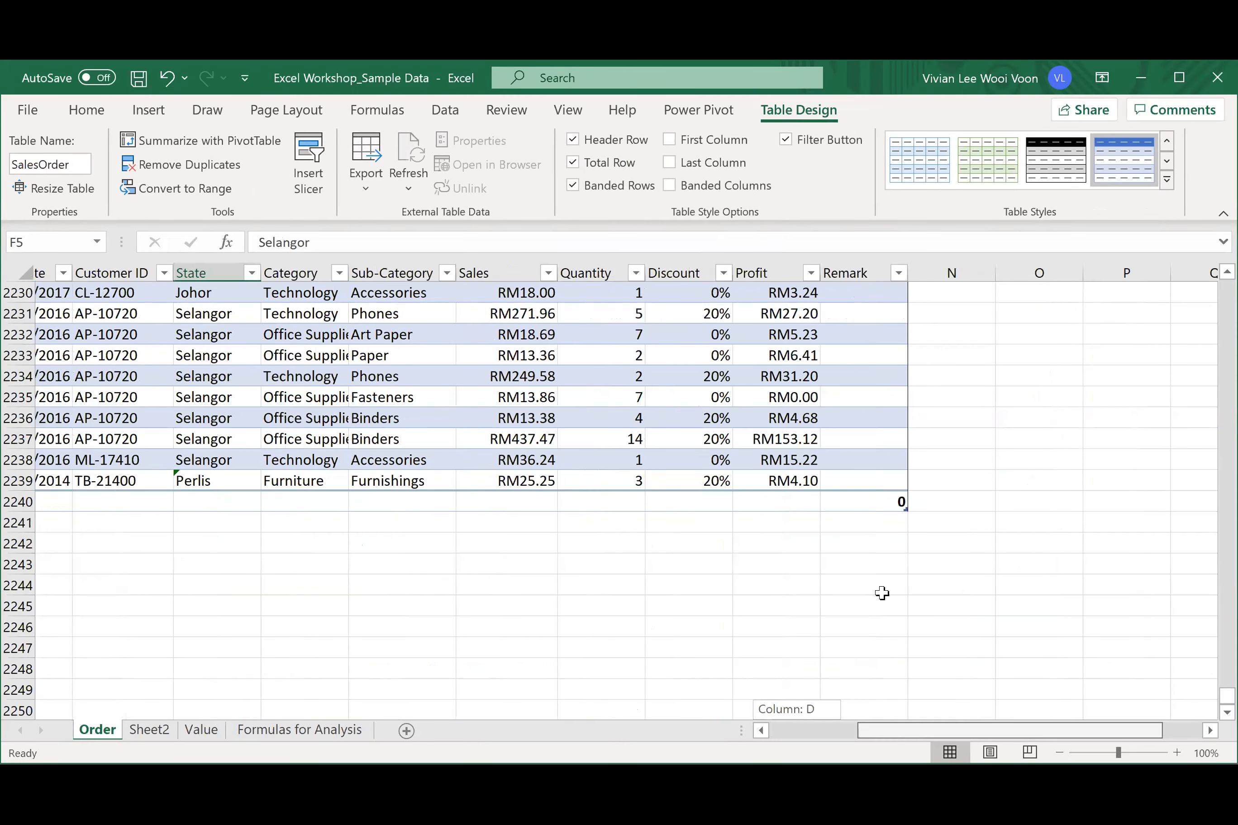
{"action": "left_click", "coordinate": [916, 498]}
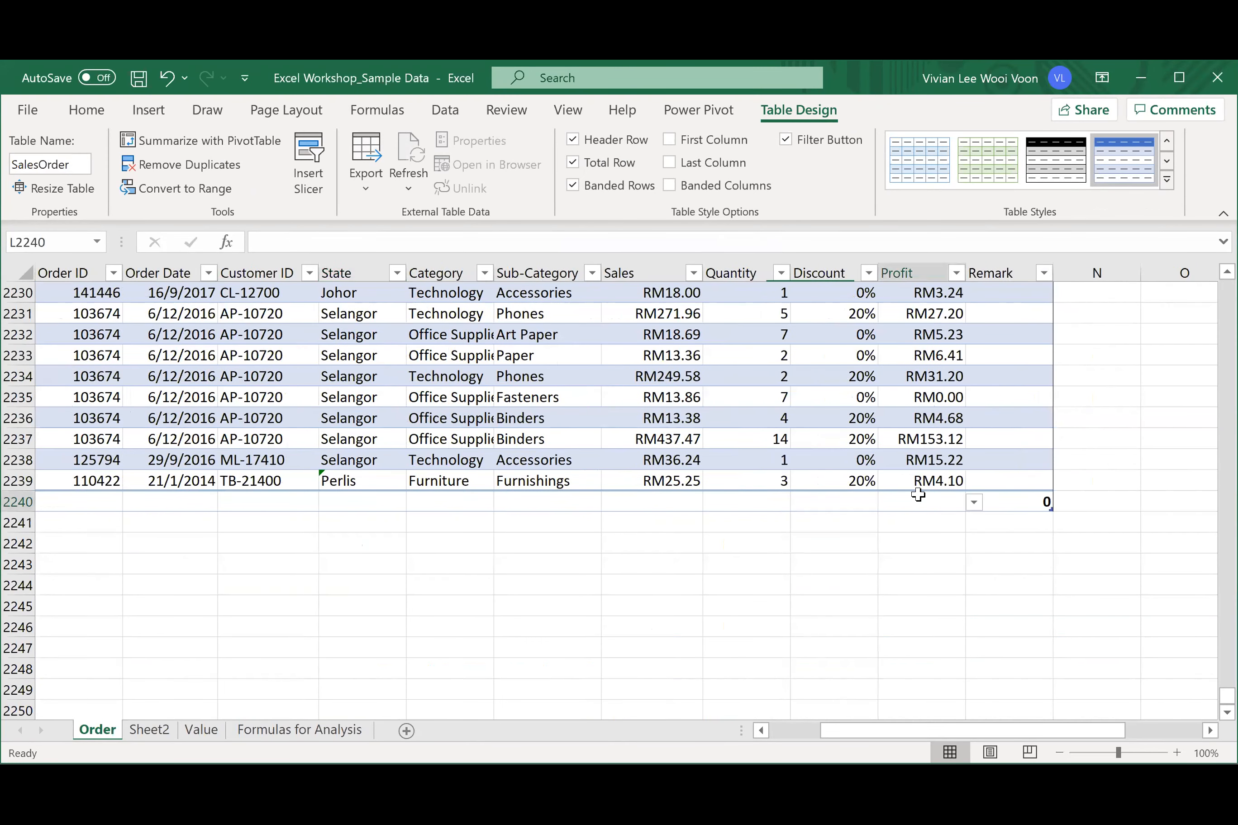
- Try to delete the Remark column through its table data selection, and undo the deletion
{"action": "left_click", "coordinate": [1009, 268]}
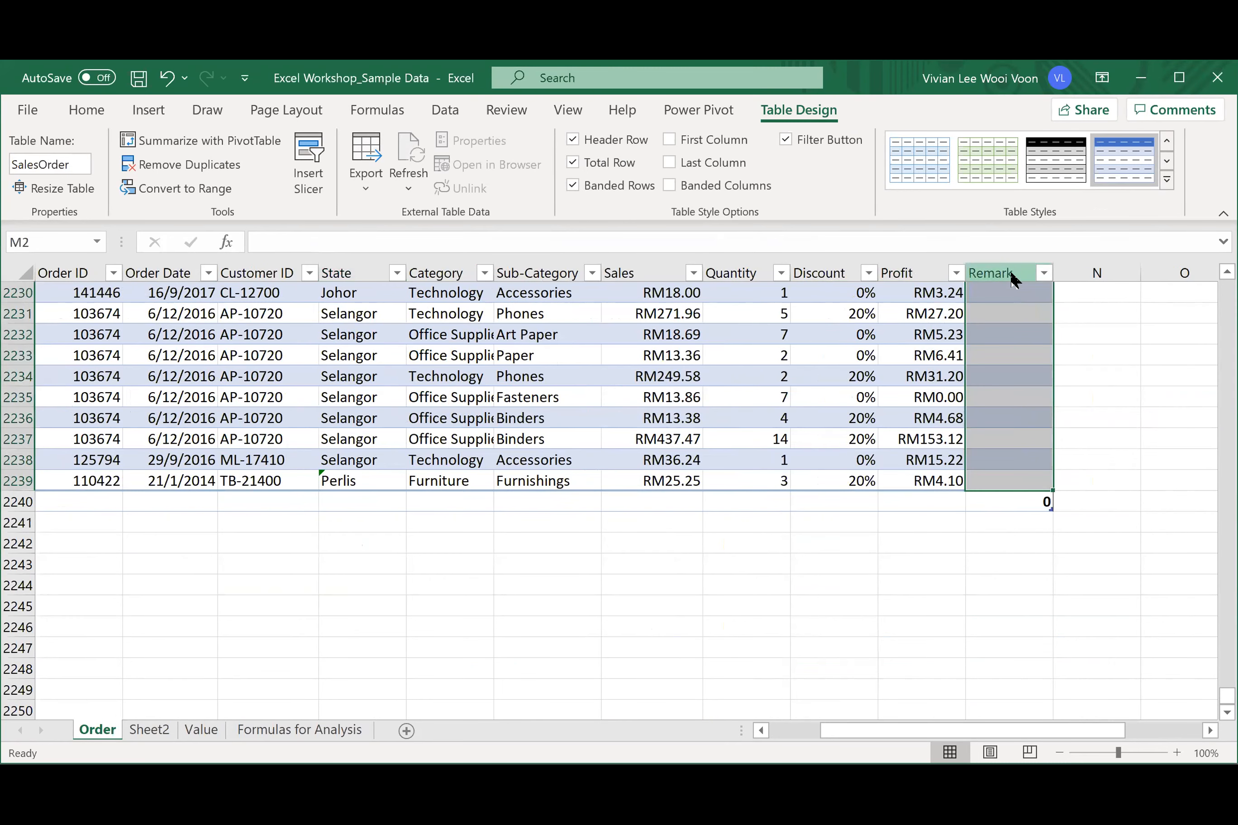
{"action": "key", "text": "ctrl+minus"}
{"action": "left_click", "coordinate": [932, 482]}
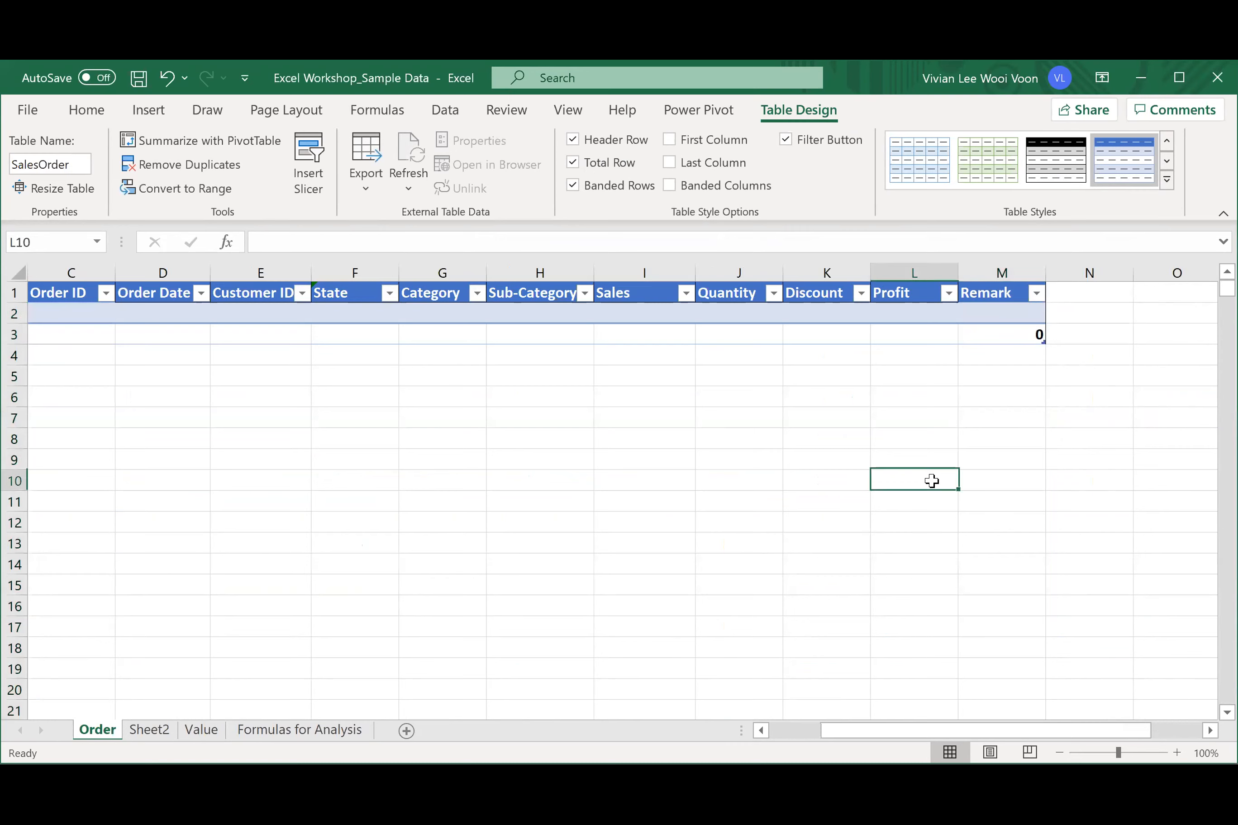
{"action": "key", "text": "ctrl+z"}
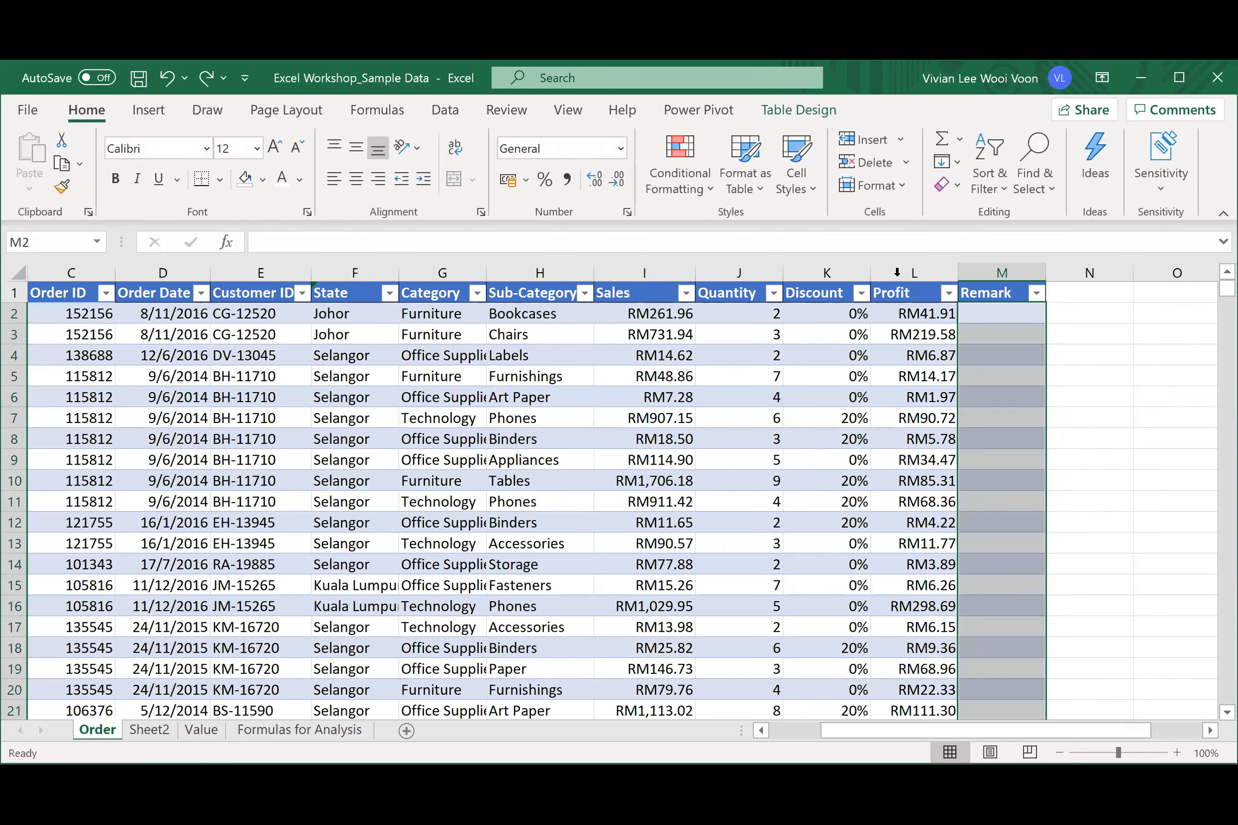
- Delete the whole worksheet column M containing Remark
{"action": "left_click", "coordinate": [994, 271]}
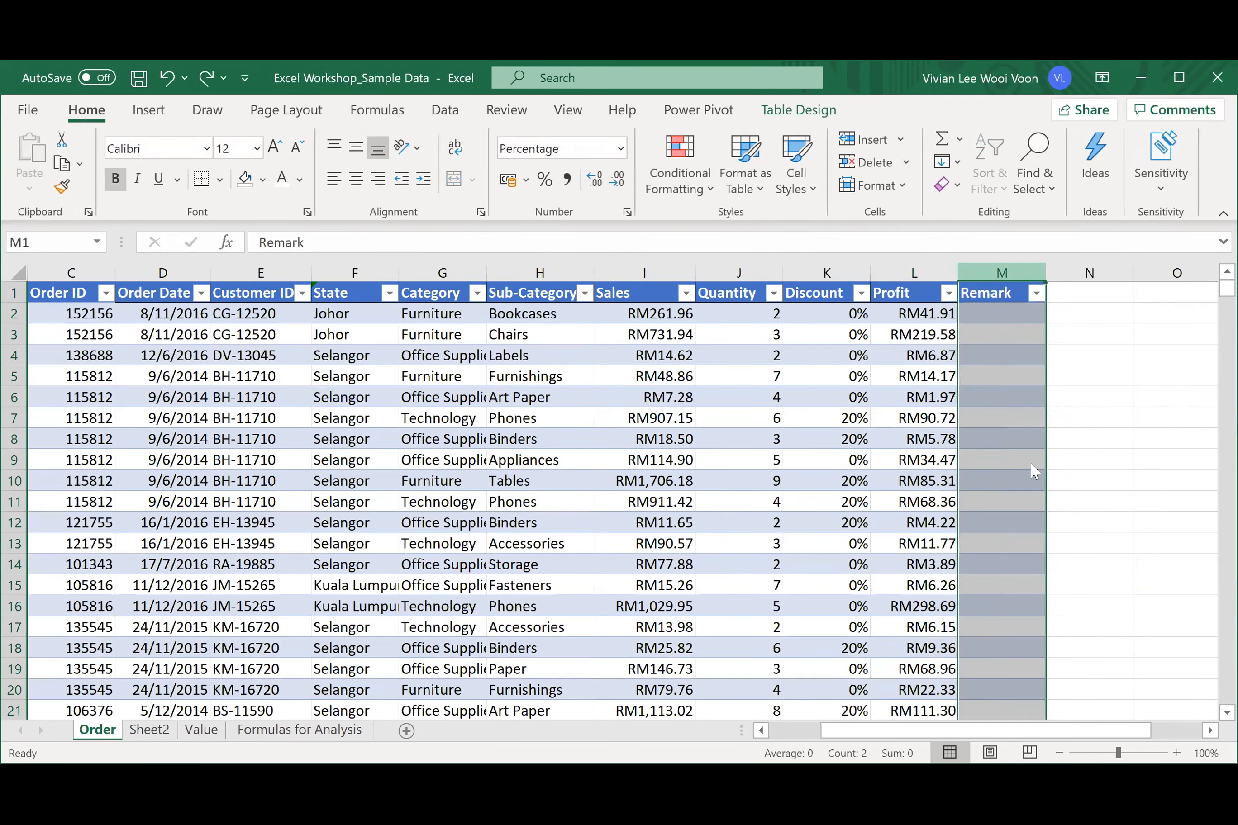
{"action": "key", "text": "ctrl+minus"}
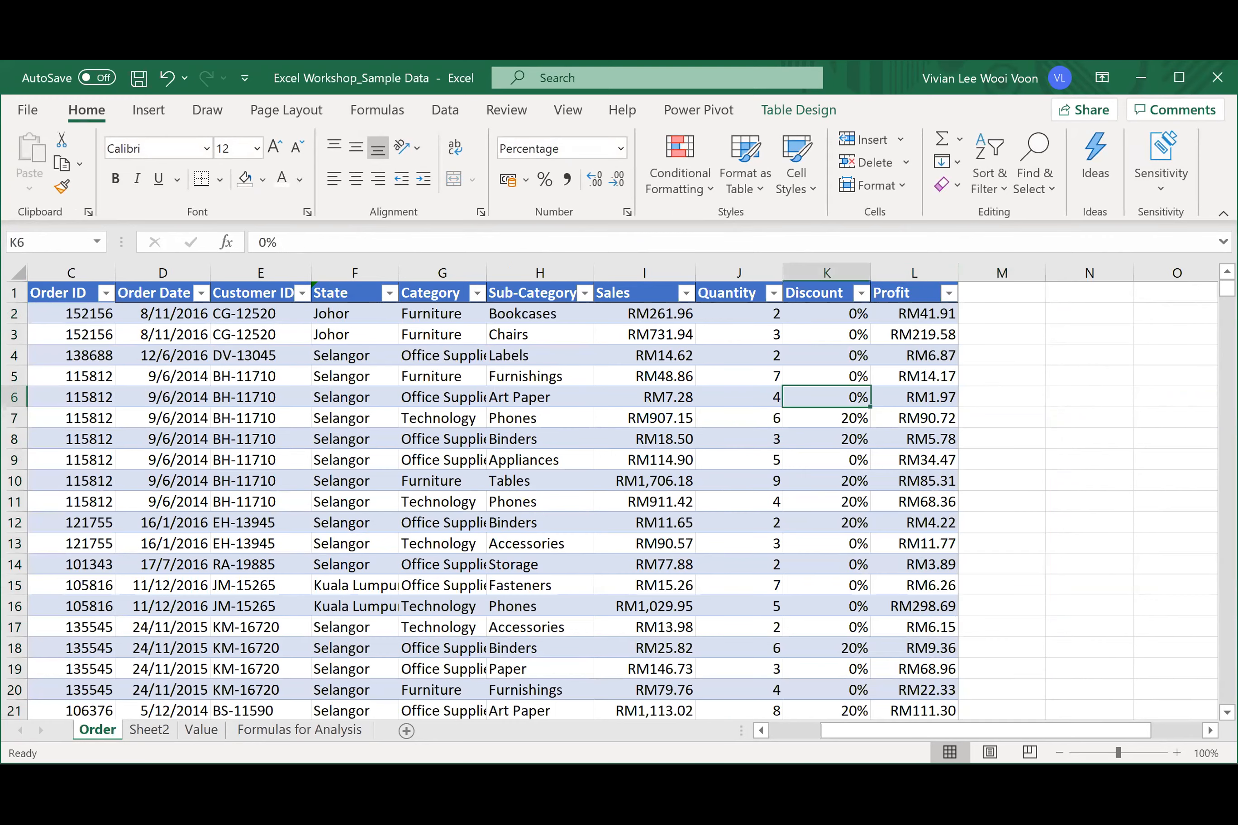
- Switch the SalesOrder table's total row off and back on
{"action": "left_click_drag", "start_coordinate": [1226, 289], "coordinate": [1209, 747]}
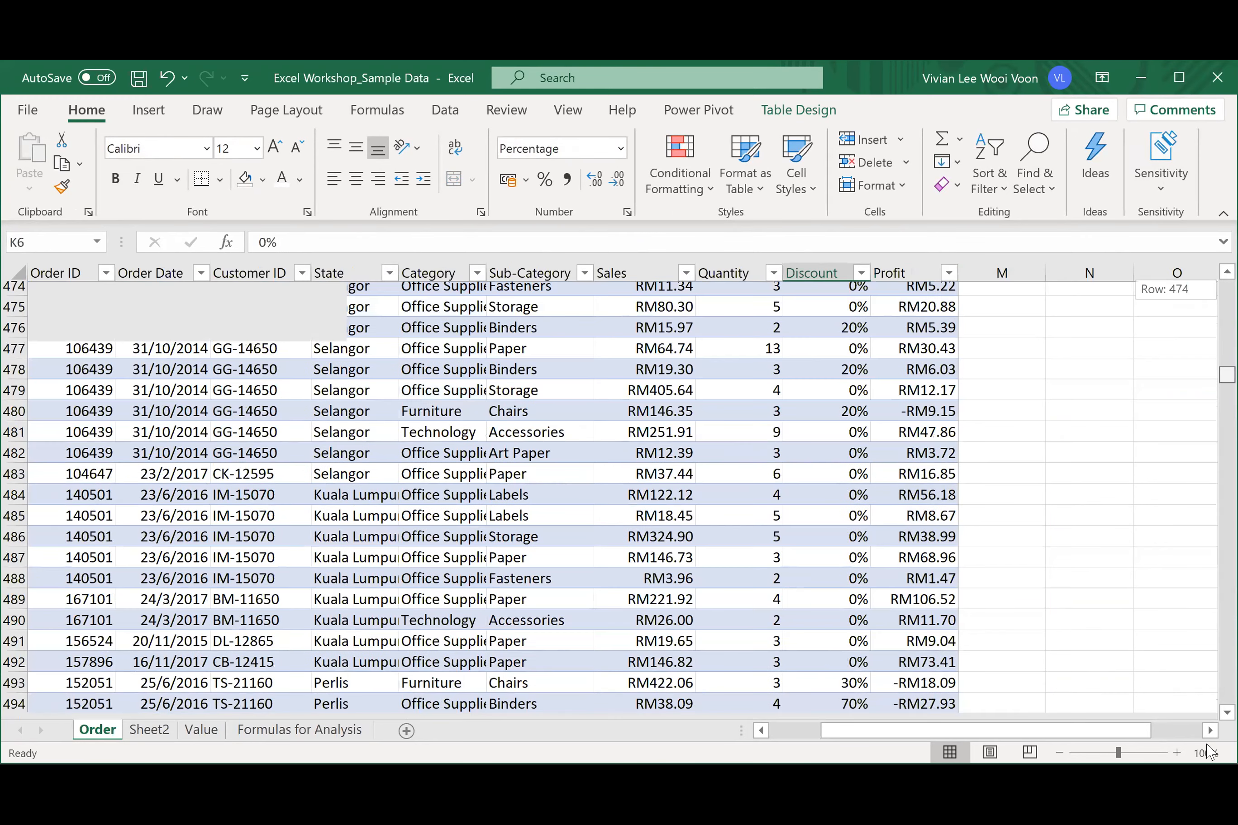
{"action": "key", "text": "ctrl+End"}
{"action": "left_click", "coordinate": [799, 109]}
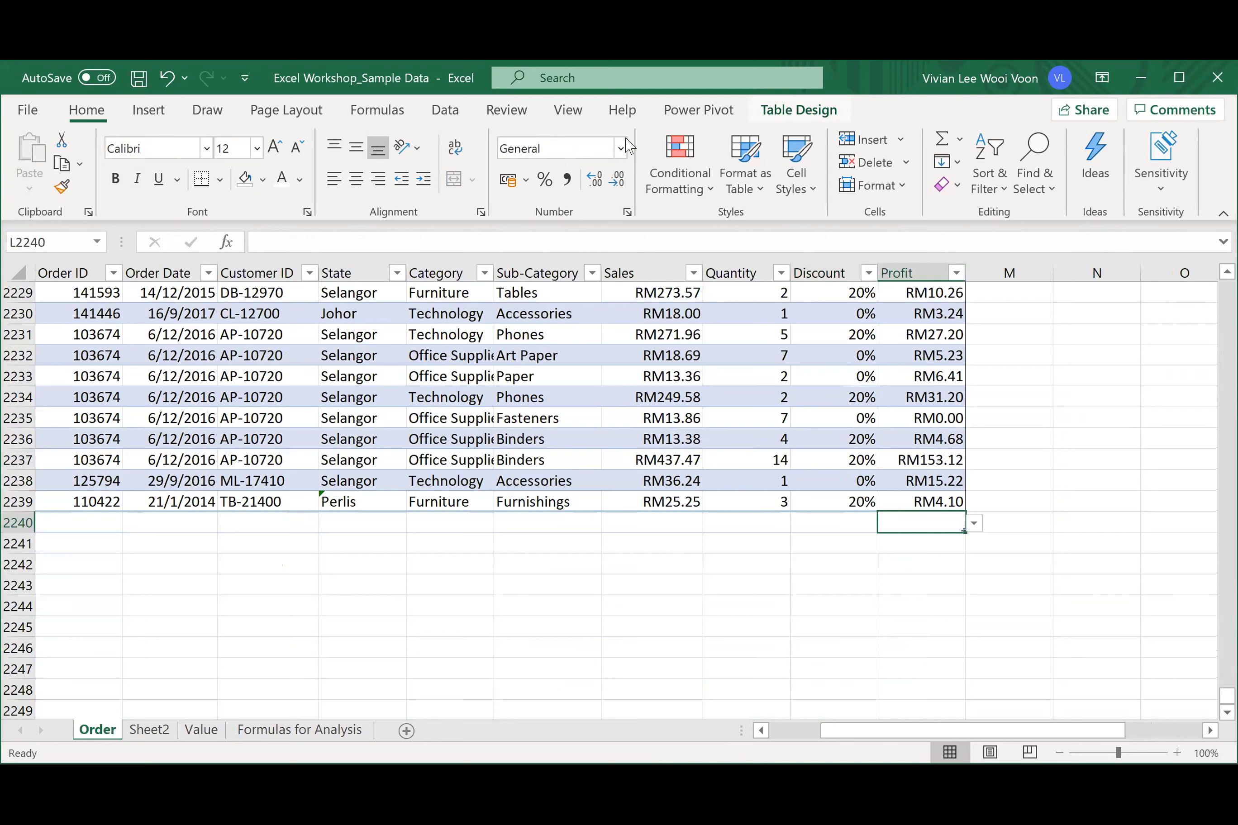
{"action": "left_click", "coordinate": [574, 164]}
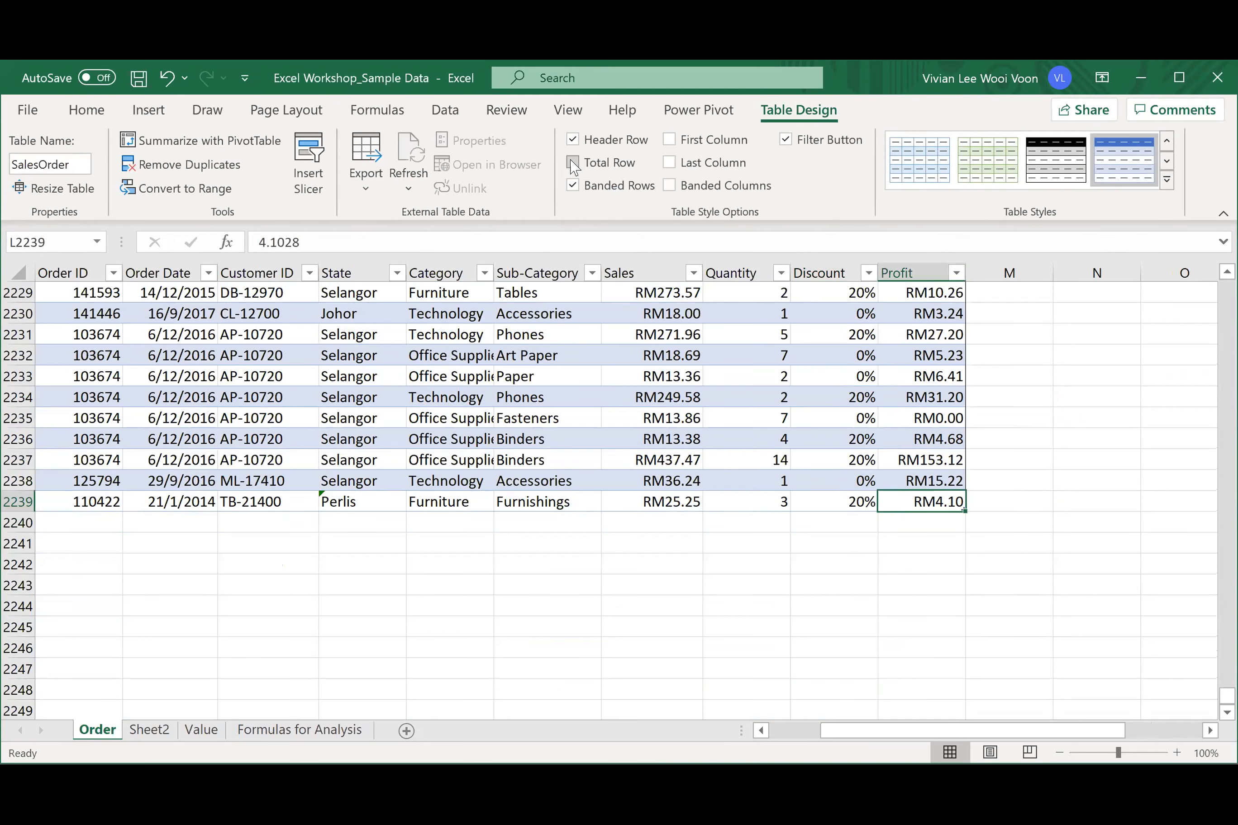
{"action": "left_click", "coordinate": [574, 163]}
- Try Average and Count as the calculation in the total row's Profit cell
{"action": "left_click", "coordinate": [1115, 529]}
{"action": "left_click", "coordinate": [1152, 524]}
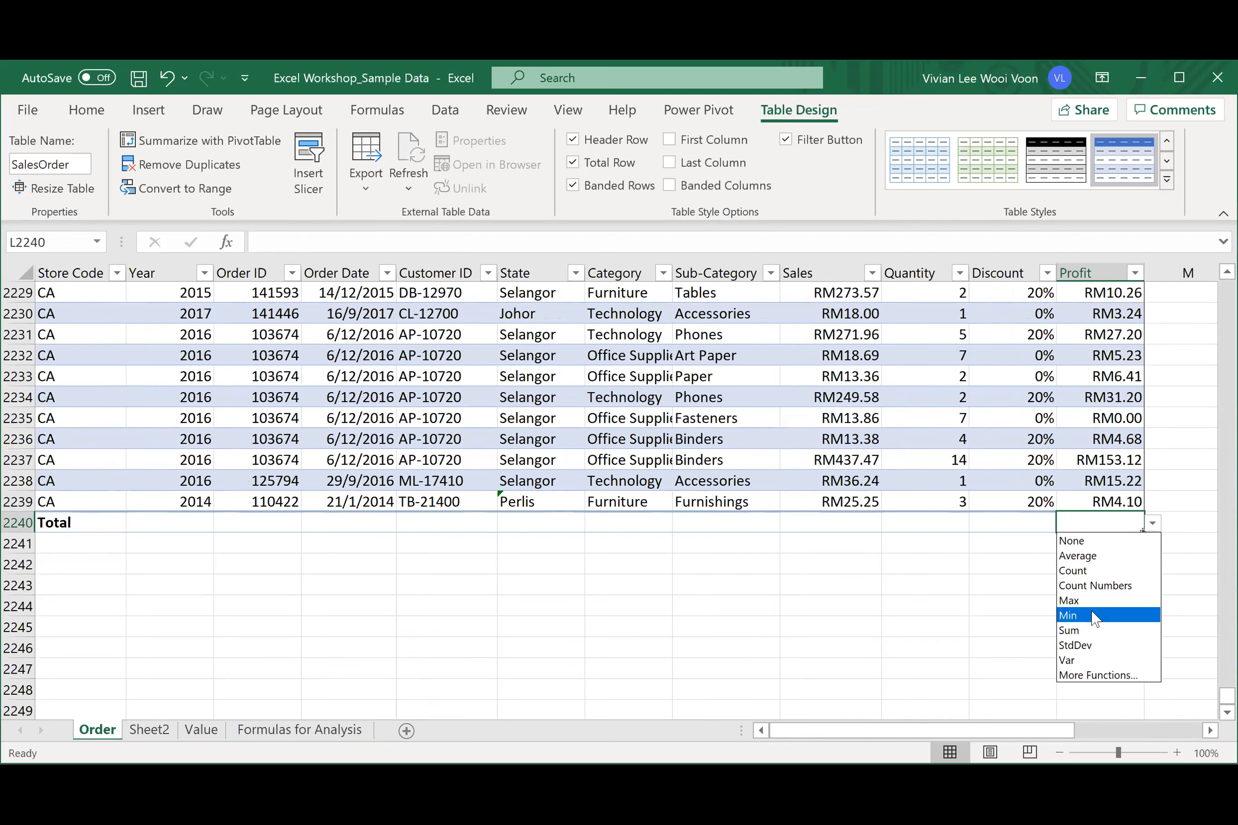
{"action": "left_click", "coordinate": [1109, 557]}
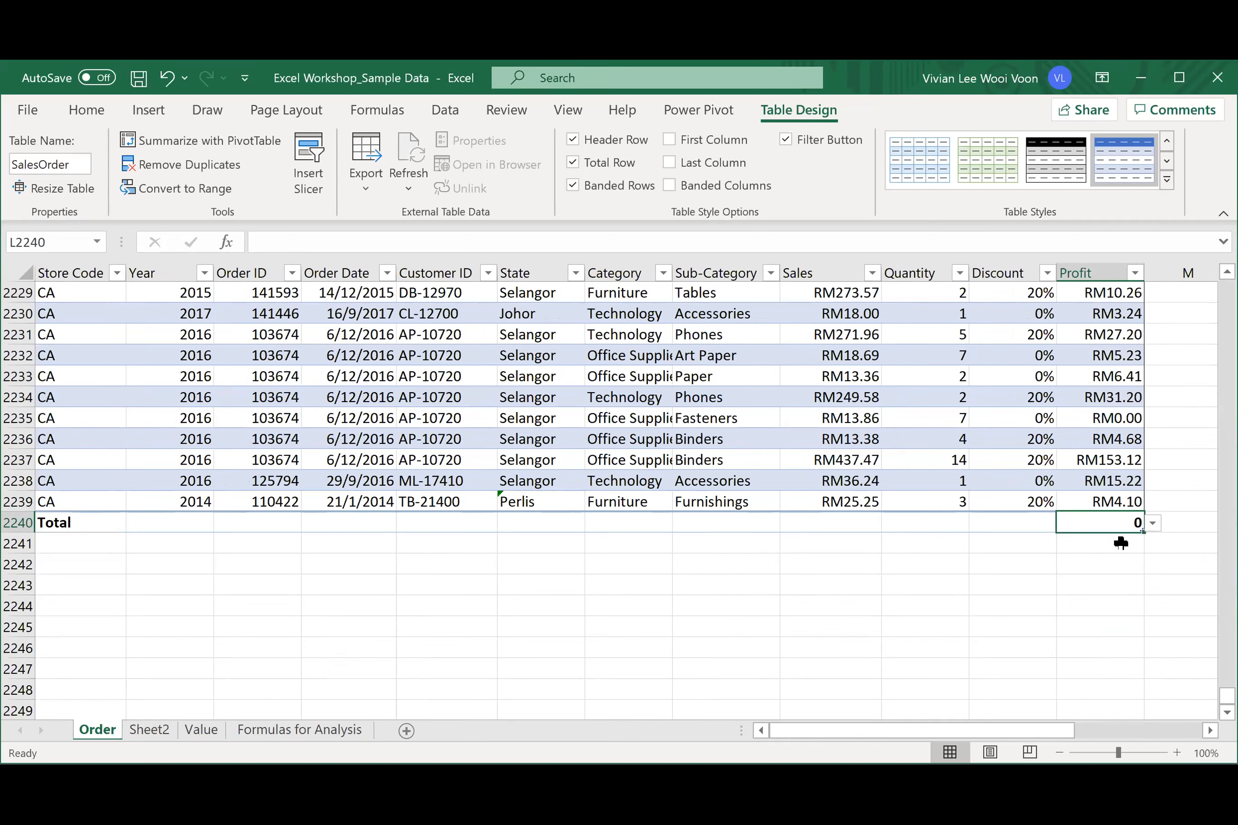
{"action": "left_click", "coordinate": [1152, 524]}
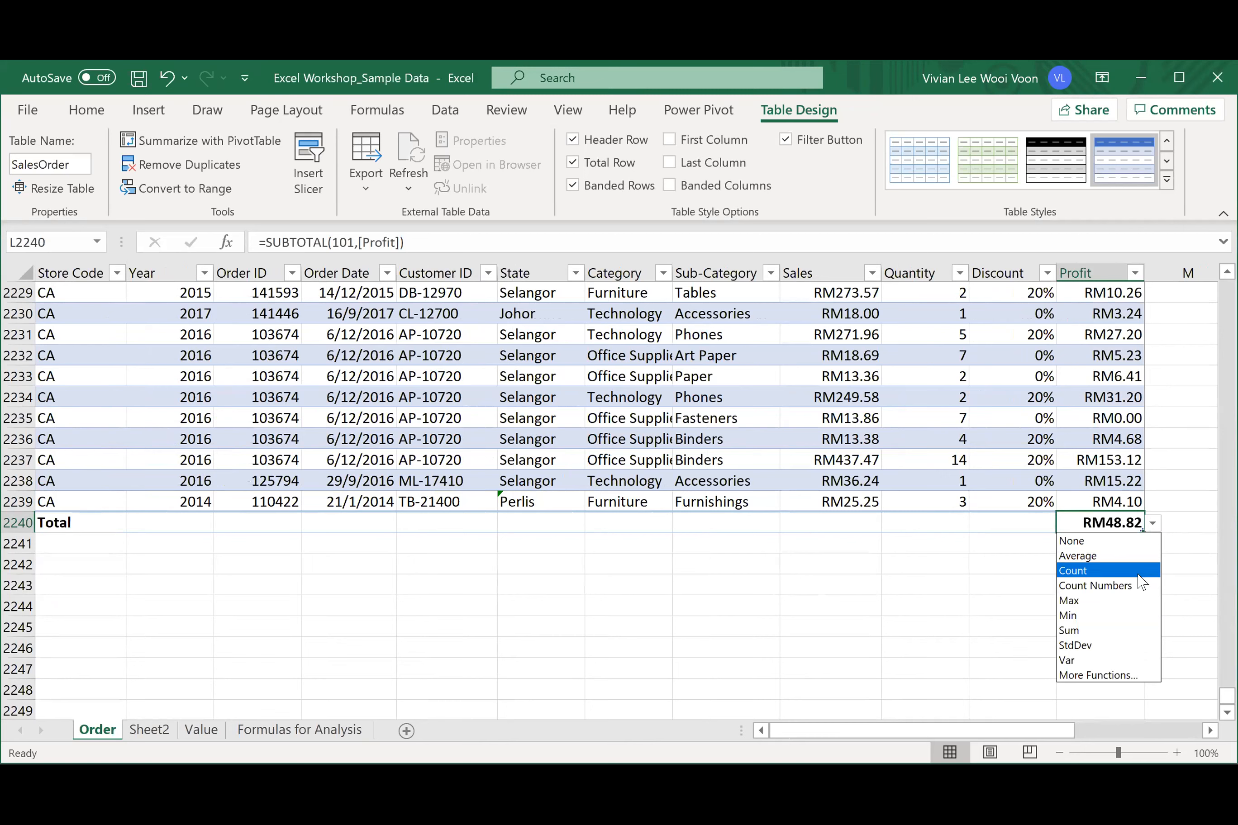
{"action": "left_click", "coordinate": [1151, 570]}
- Set the total row's Profit calculation to Sum and widen the Profit column to fit the result
{"action": "left_click", "coordinate": [1154, 526]}
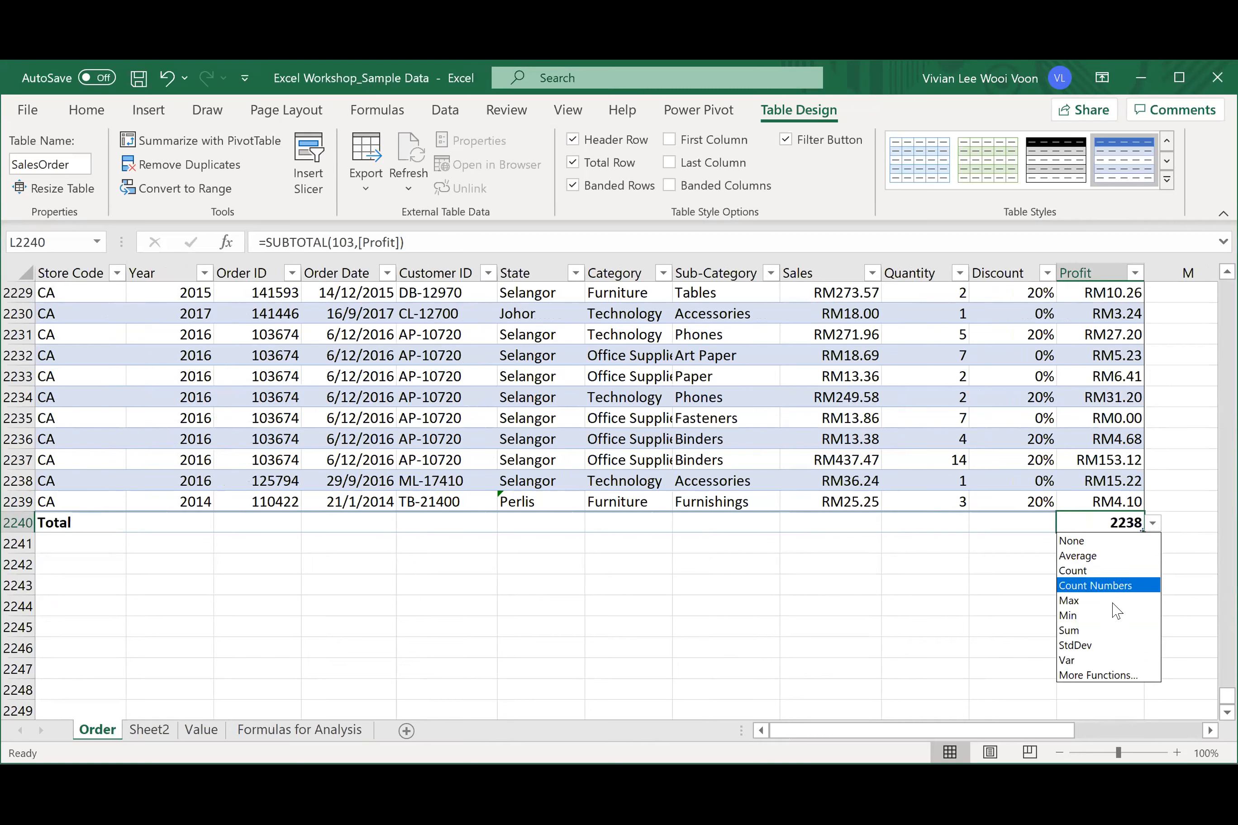
{"action": "left_click", "coordinate": [1106, 632]}
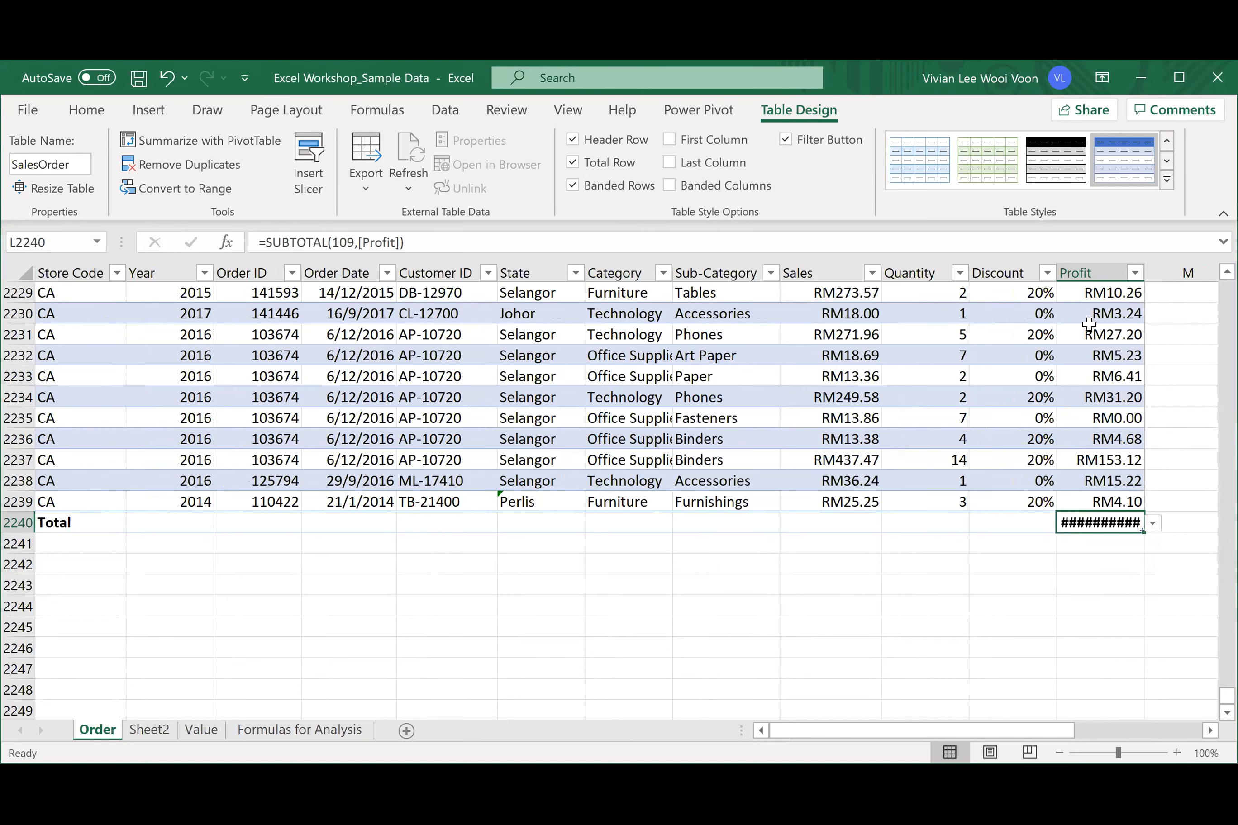
{"action": "left_click", "coordinate": [1090, 333]}
{"action": "left_click", "coordinate": [1208, 732]}
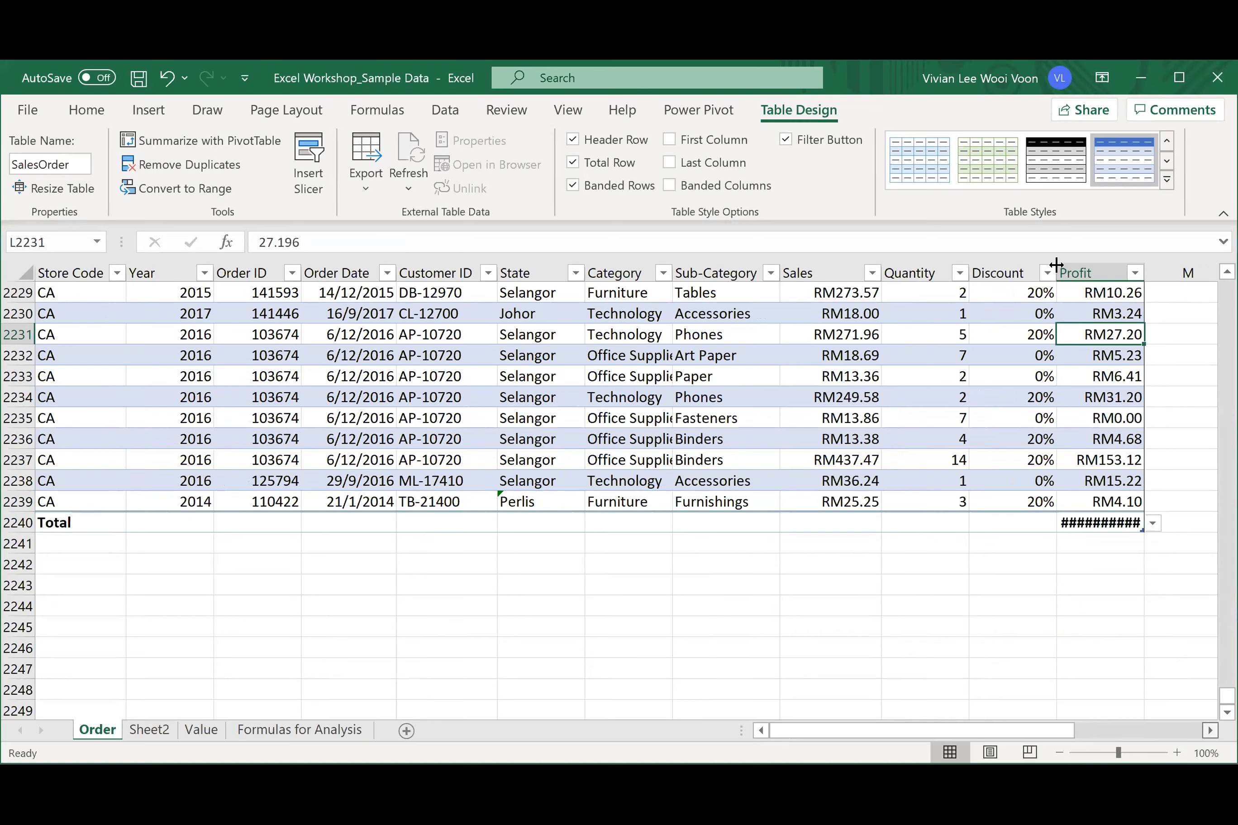
{"action": "double_click", "coordinate": [1055, 267]}
- Examine the total row's Sales, Quantity and Discount cells and the formula behind the Profit total
{"action": "left_click", "coordinate": [872, 521]}
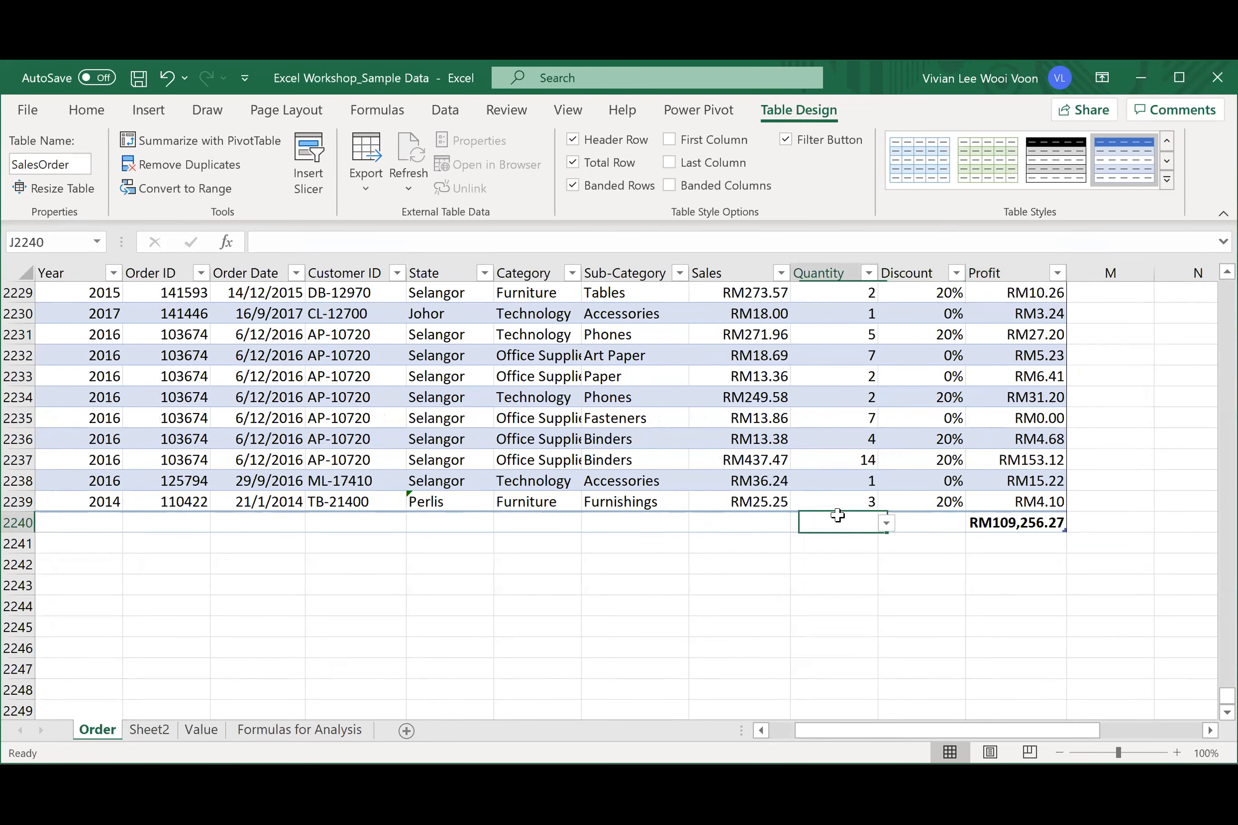
{"action": "left_click", "coordinate": [767, 519]}
{"action": "left_click", "coordinate": [835, 533]}
{"action": "left_click", "coordinate": [915, 524]}
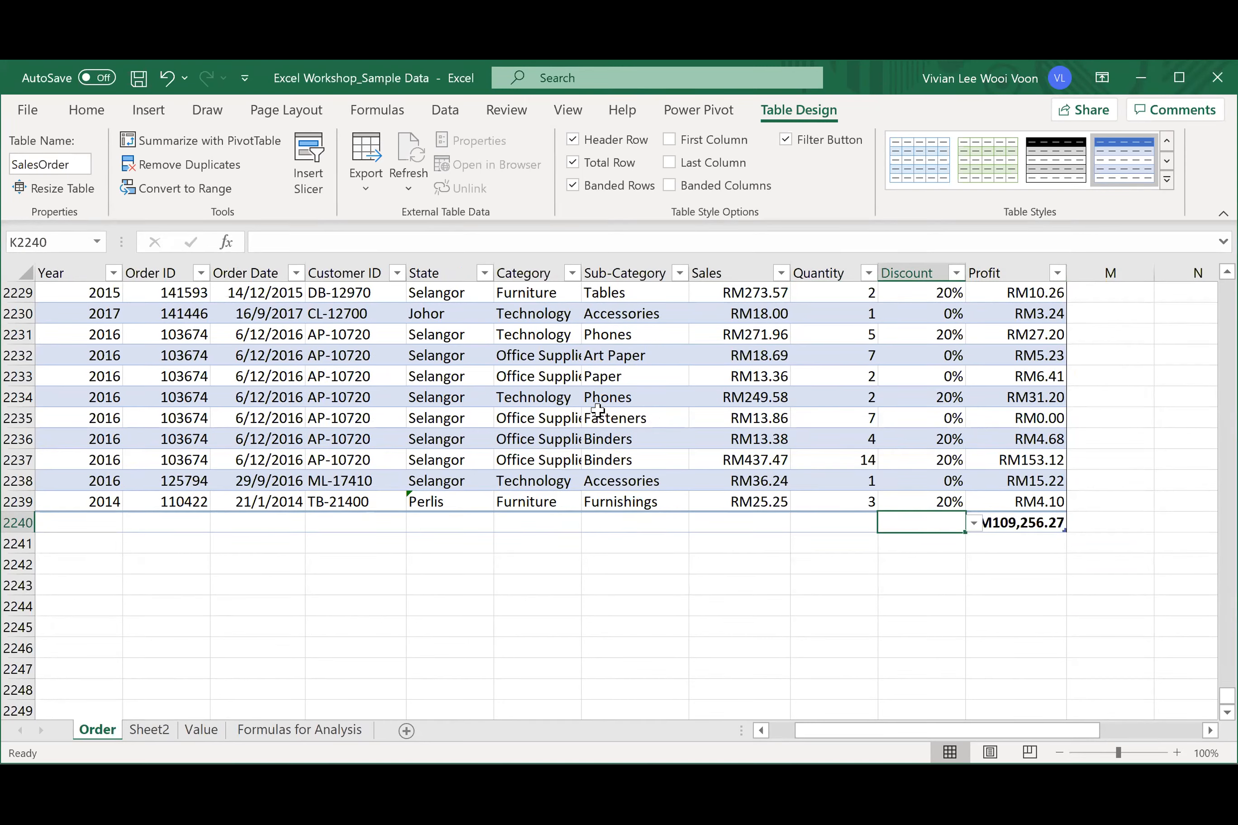
{"action": "left_click", "coordinate": [853, 501]}
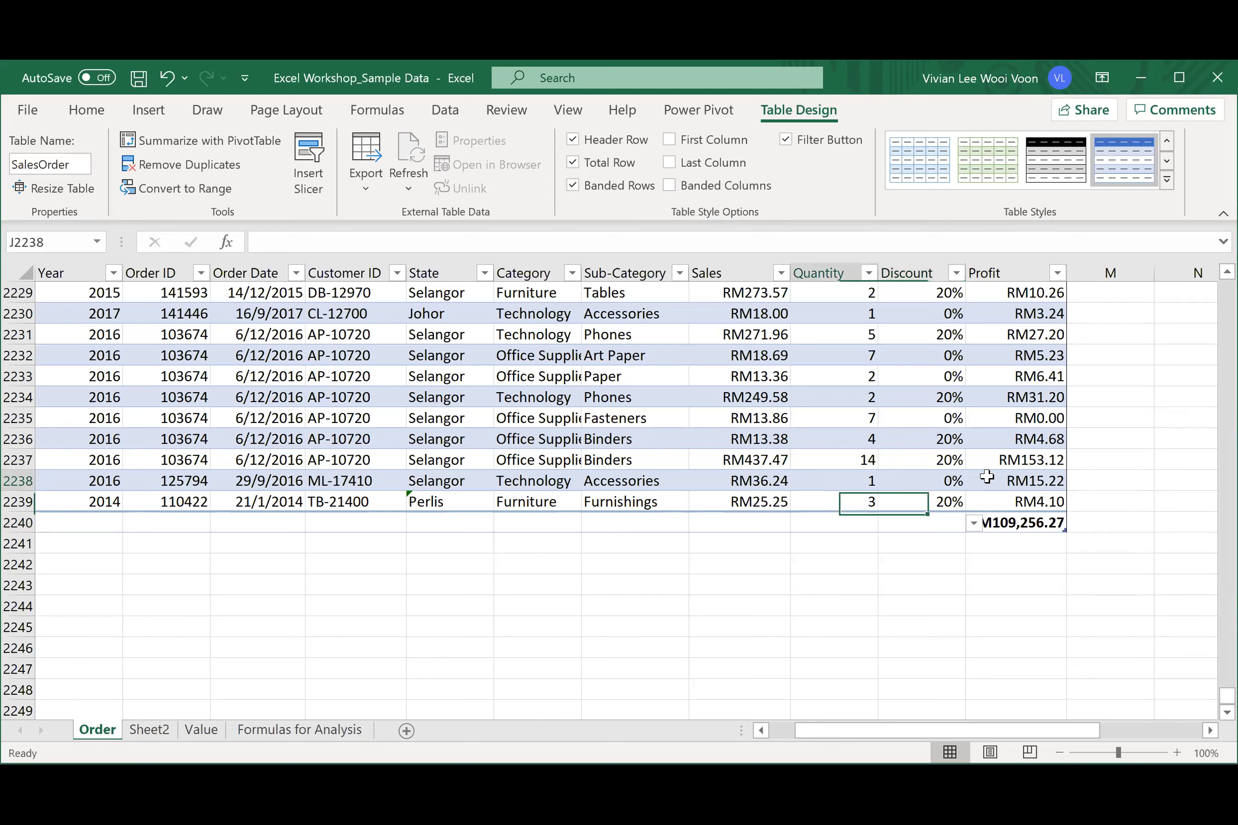
{"action": "left_click", "coordinate": [1009, 524]}
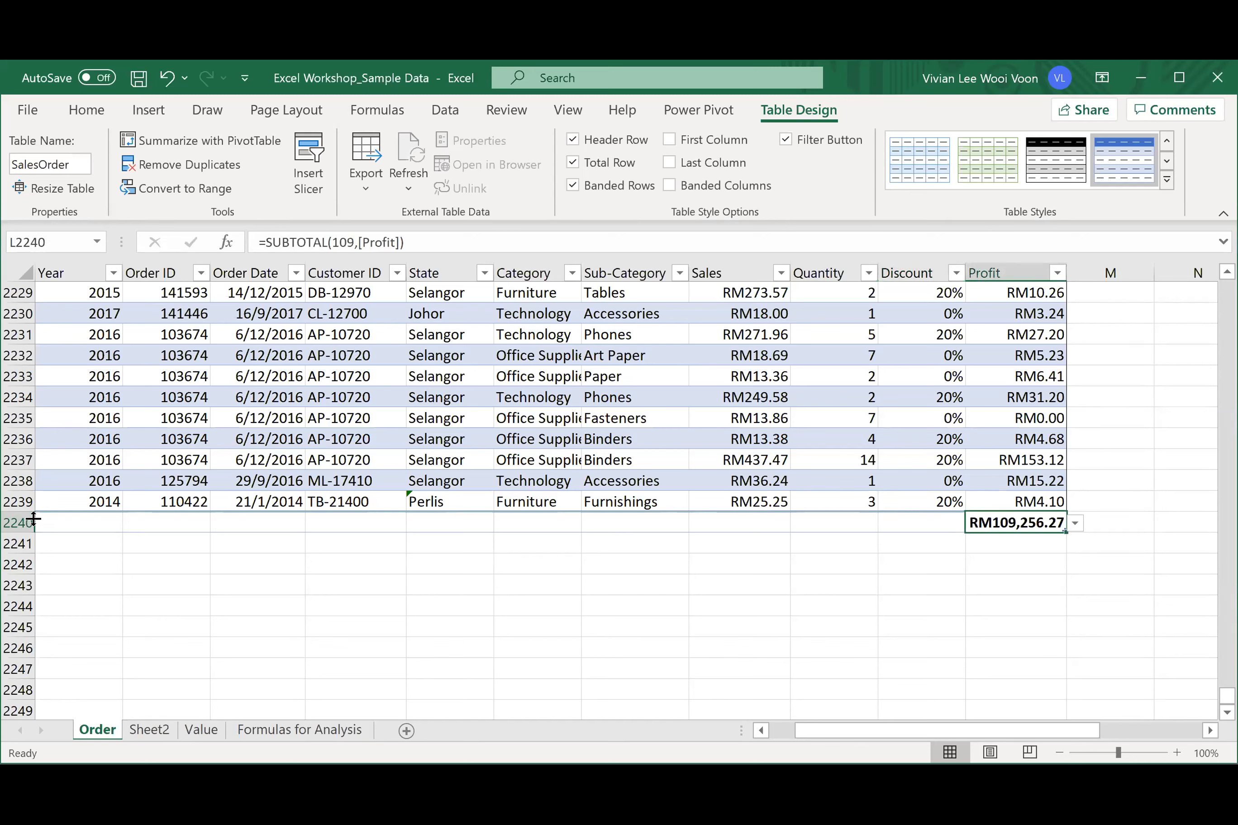
- Filter the table to only the year 2014 and select the Profit total to check it
{"action": "left_click", "coordinate": [408, 435]}
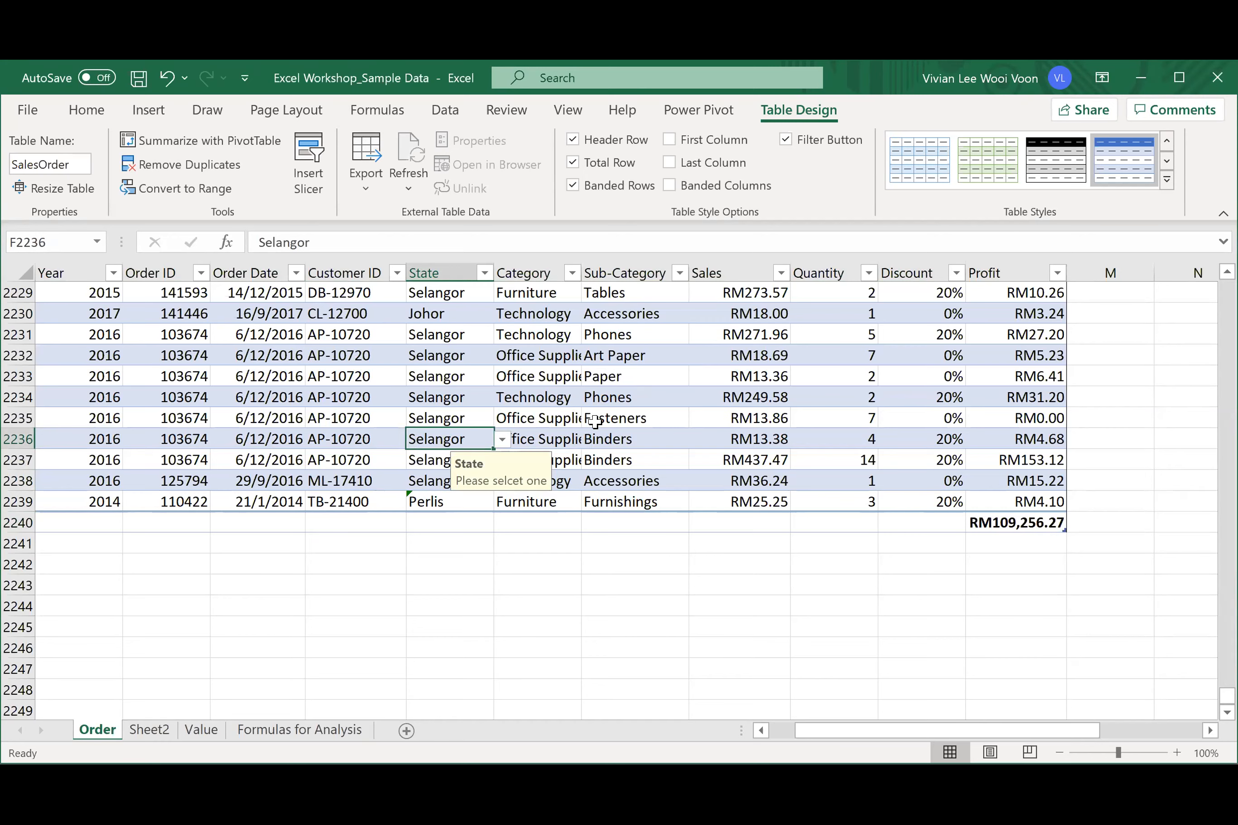
{"action": "left_click", "coordinate": [487, 338]}
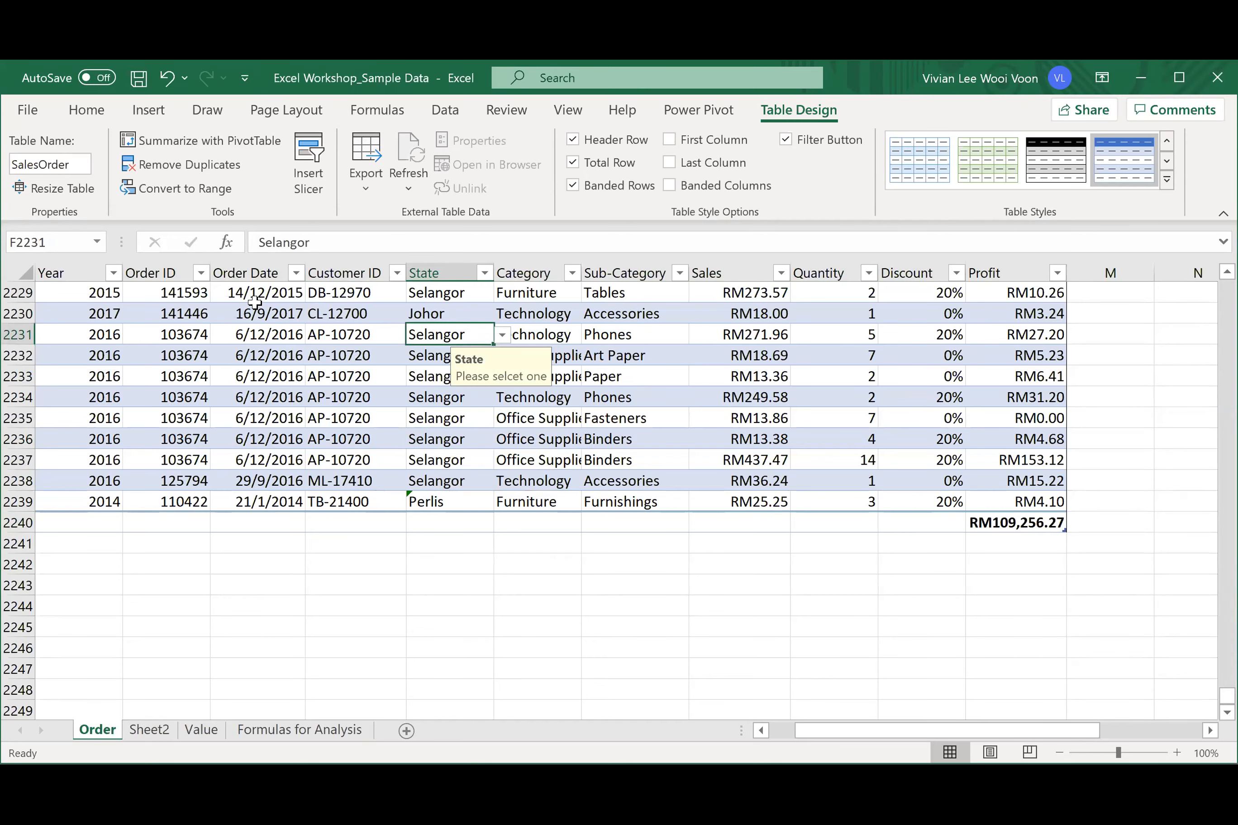
{"action": "left_click", "coordinate": [114, 272]}
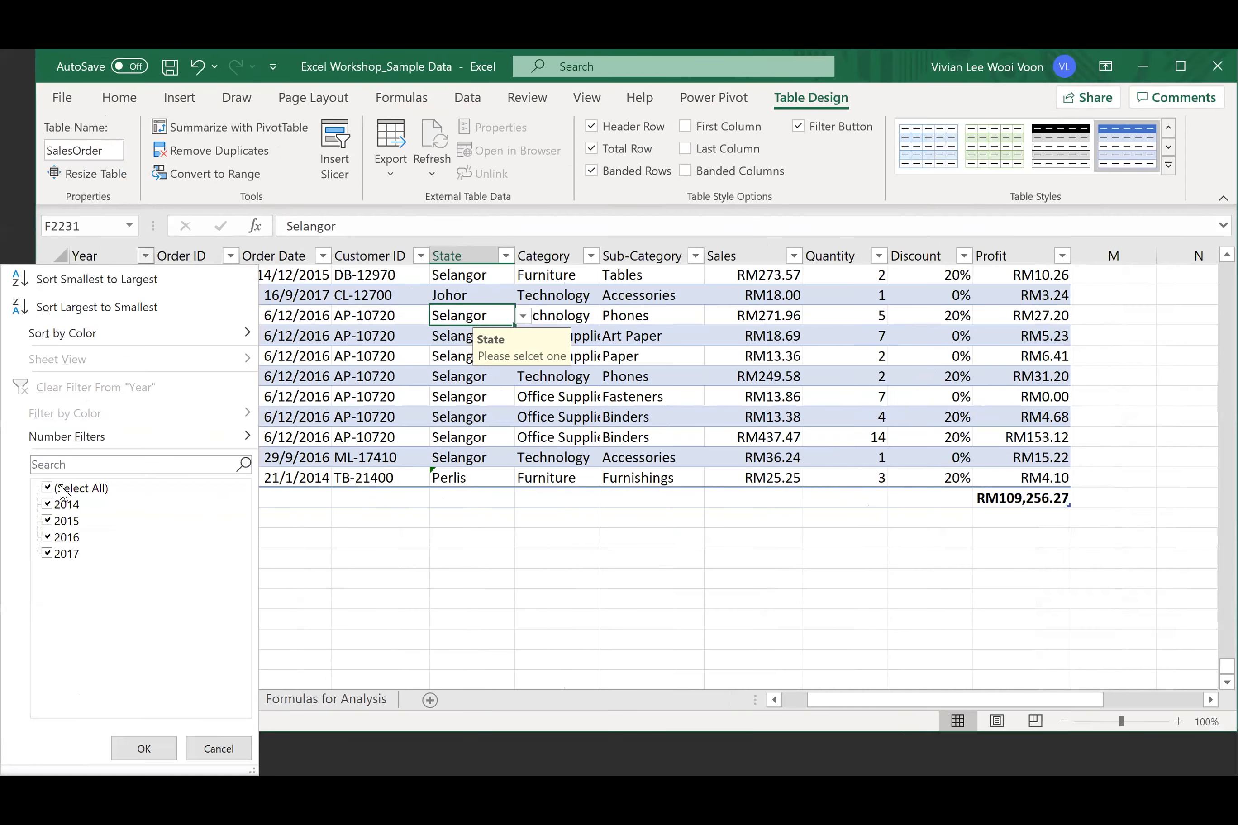
{"action": "left_click", "coordinate": [51, 488]}
{"action": "left_click", "coordinate": [48, 505]}
{"action": "left_click", "coordinate": [162, 755]}
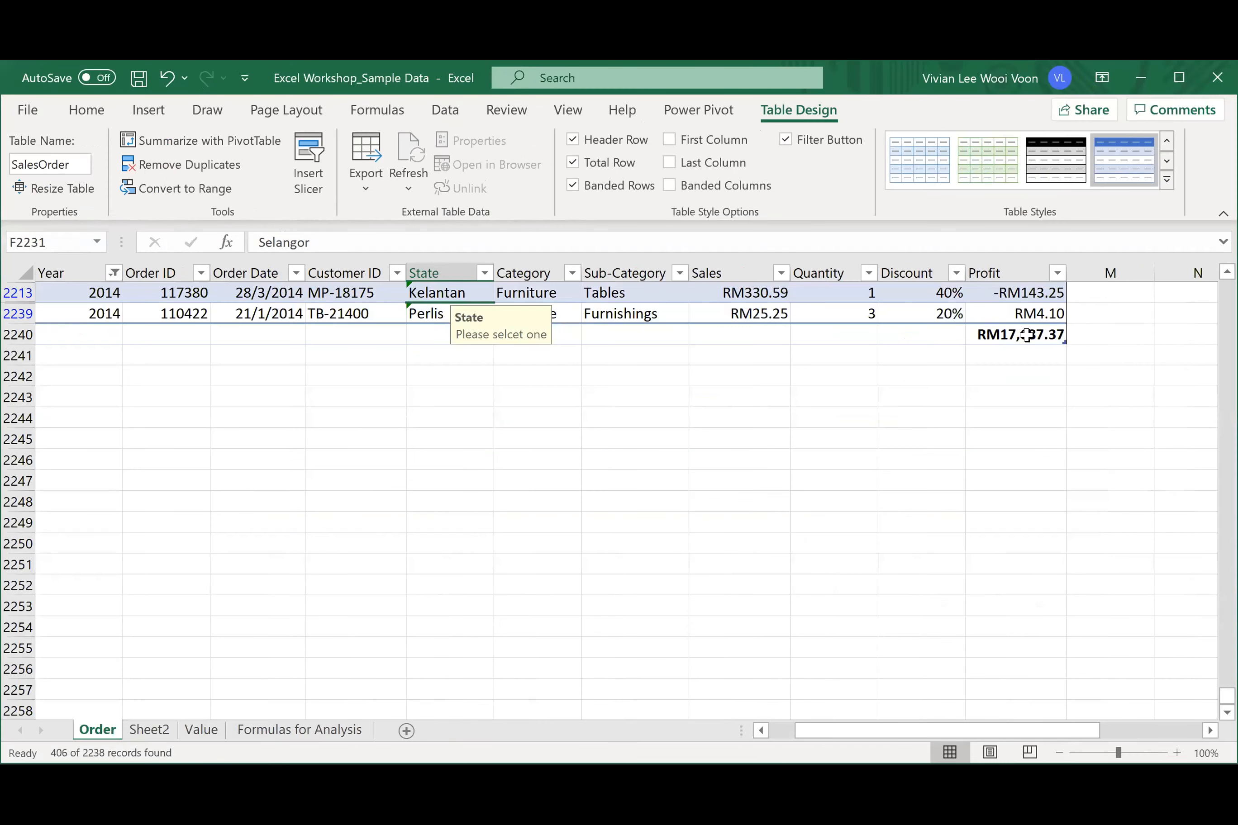
{"action": "left_click", "coordinate": [1020, 317]}
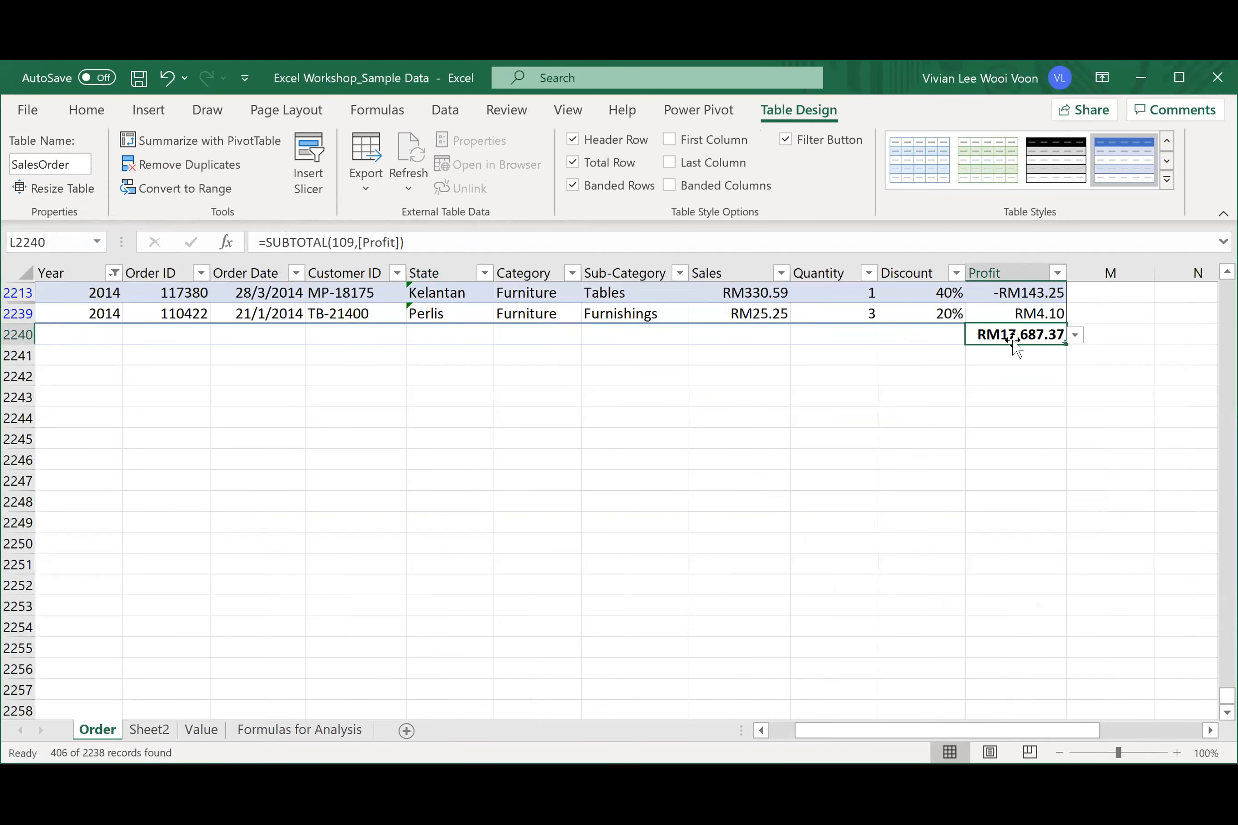
- Clear the 2014 filter from the Year column to show all of the table's records again
{"action": "left_click", "coordinate": [1051, 313]}
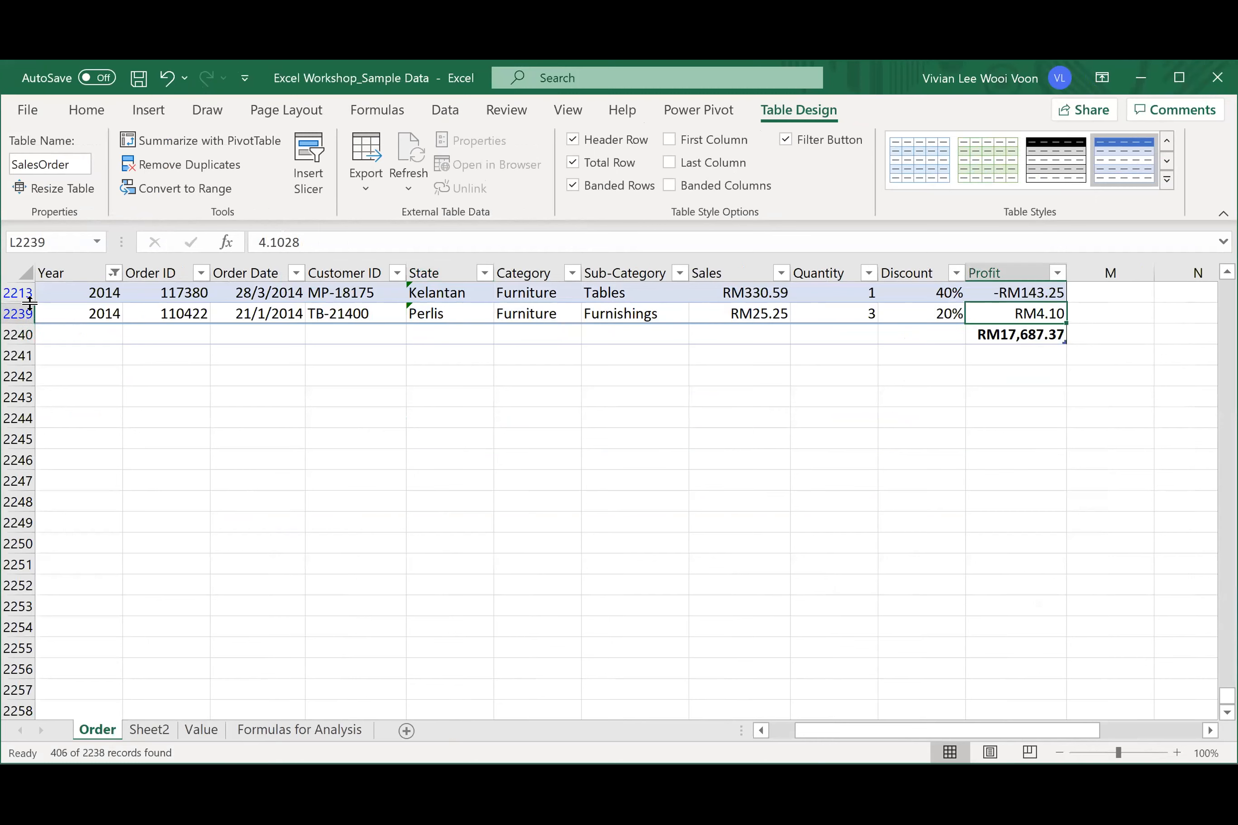
{"action": "left_click", "coordinate": [75, 305]}
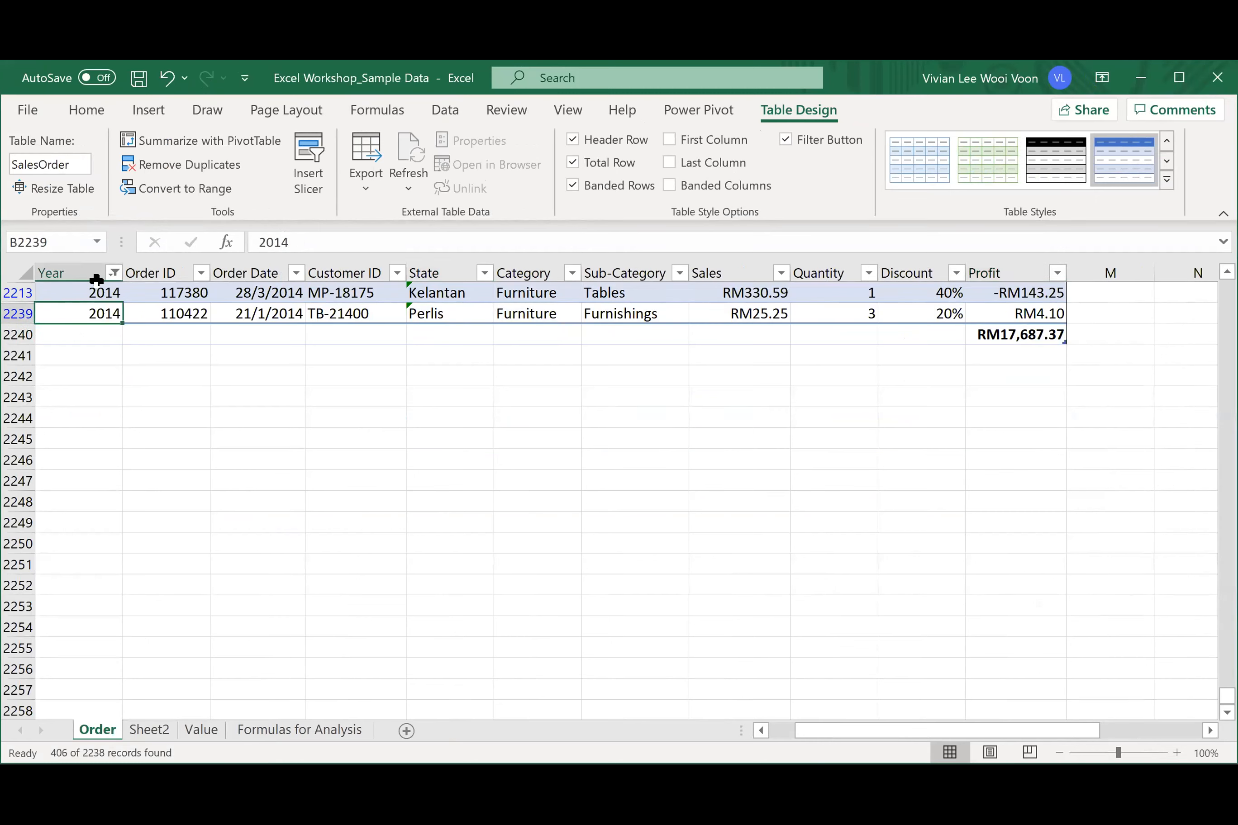
{"action": "left_click", "coordinate": [112, 276]}
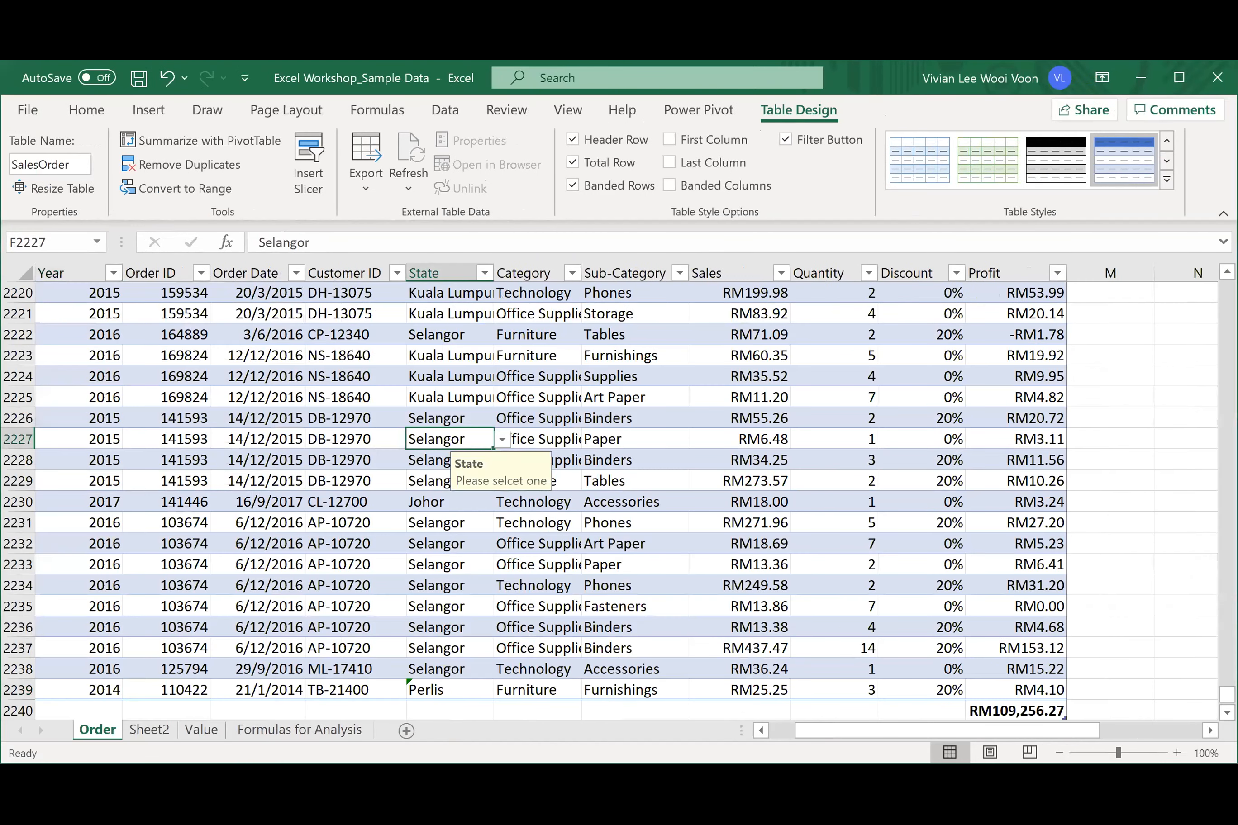
{"action": "left_click_drag", "start_coordinate": [1227, 693], "coordinate": [1227, 288]}
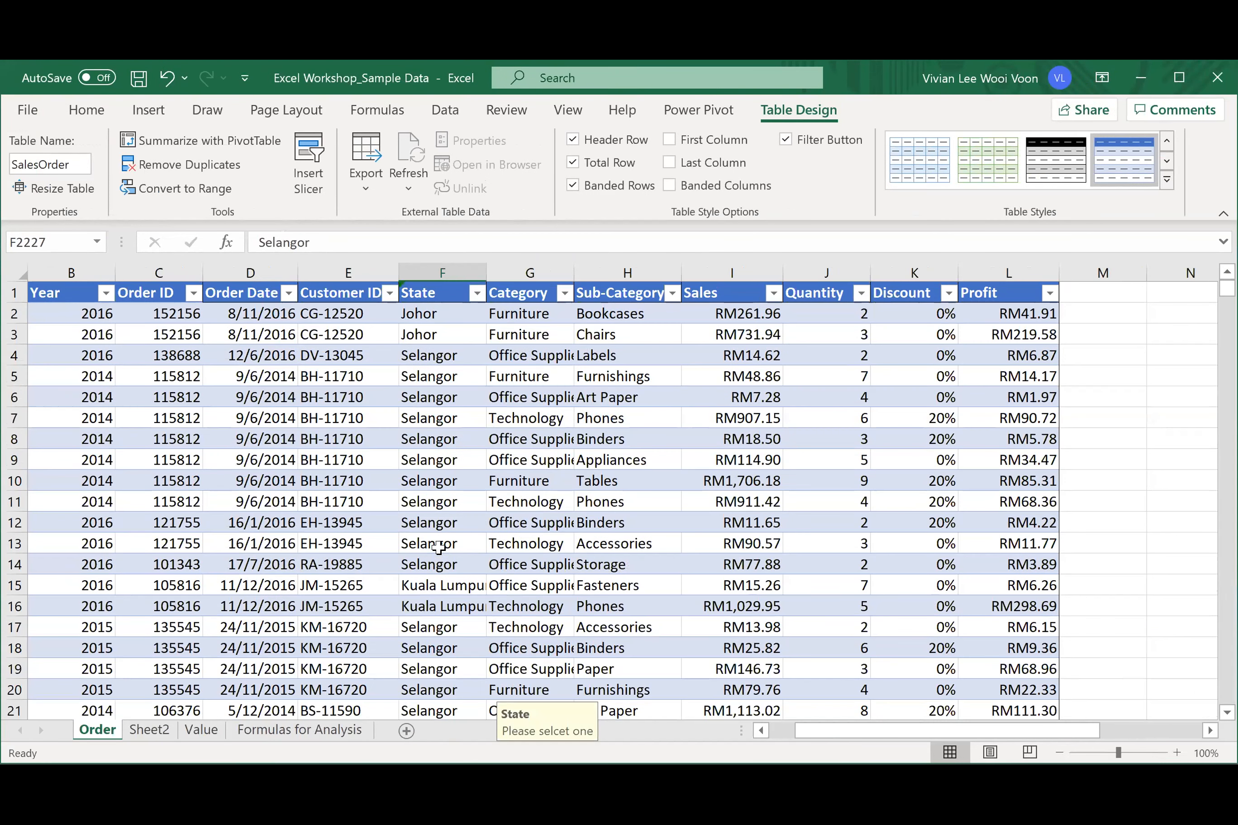
- Select a cell in the Sales column and save the workbook
{"action": "left_click", "coordinate": [465, 475]}
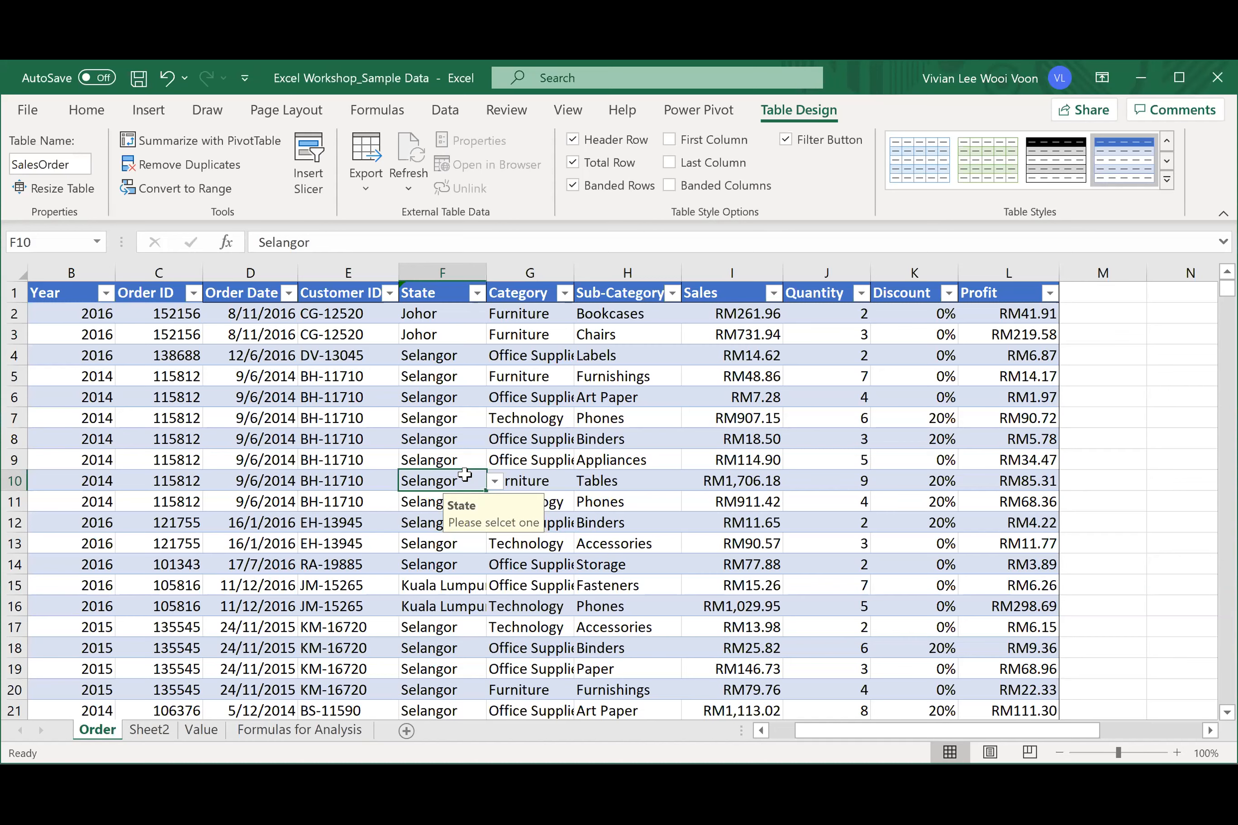
{"action": "left_click", "coordinate": [703, 436]}
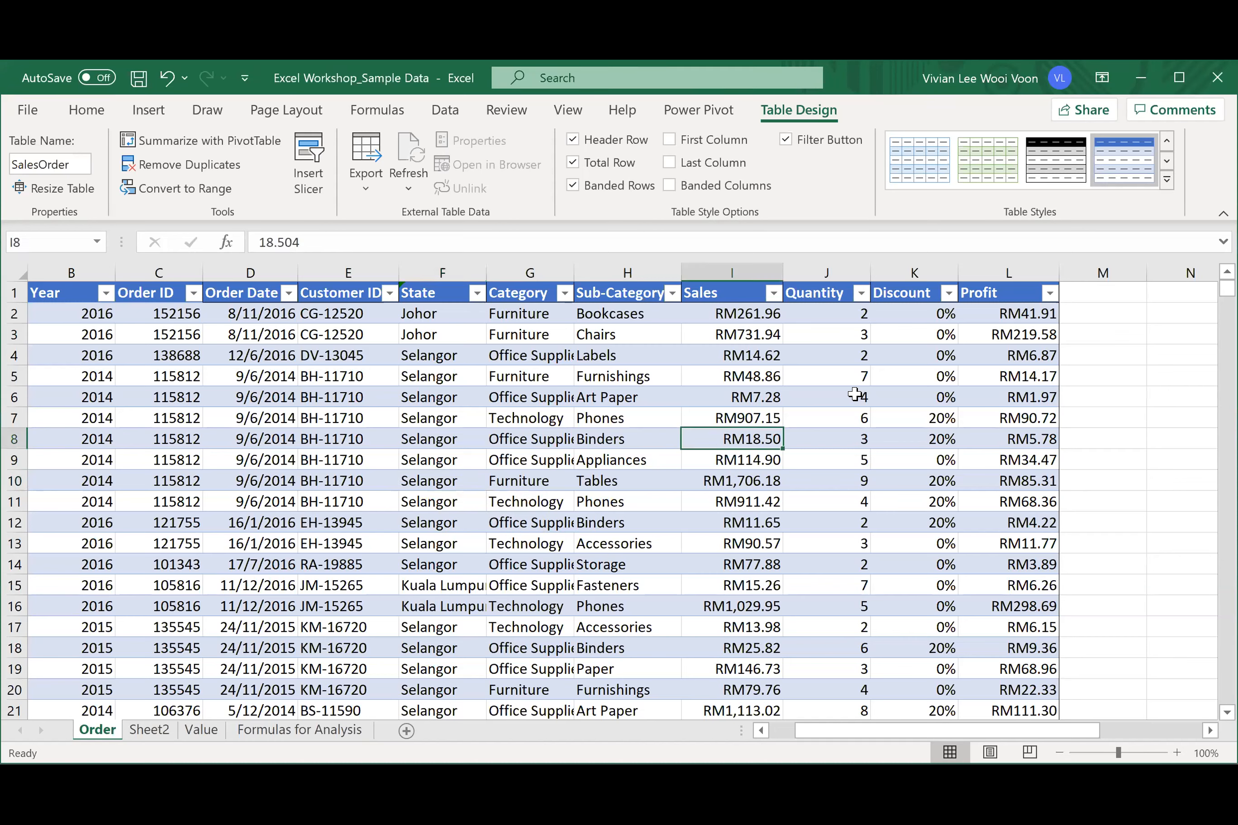
{"action": "key", "text": "ctrl+s"}
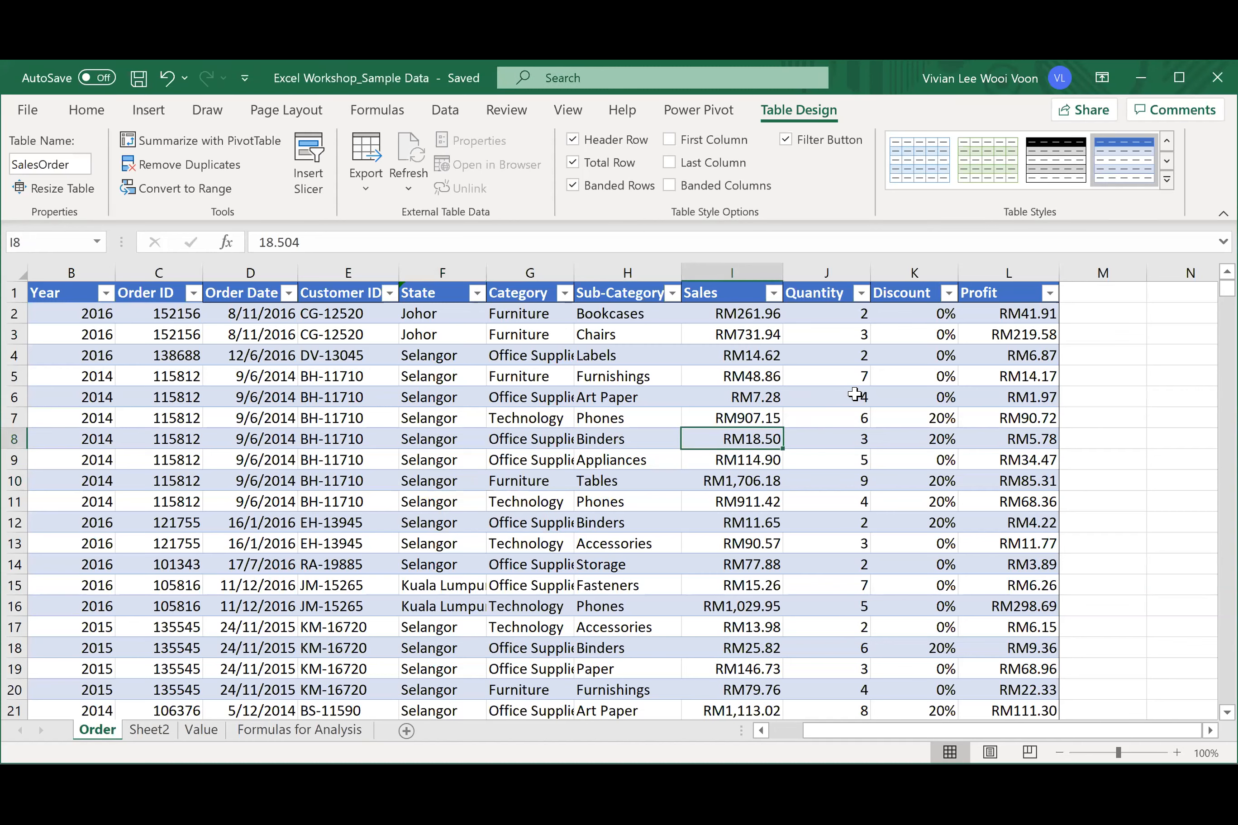
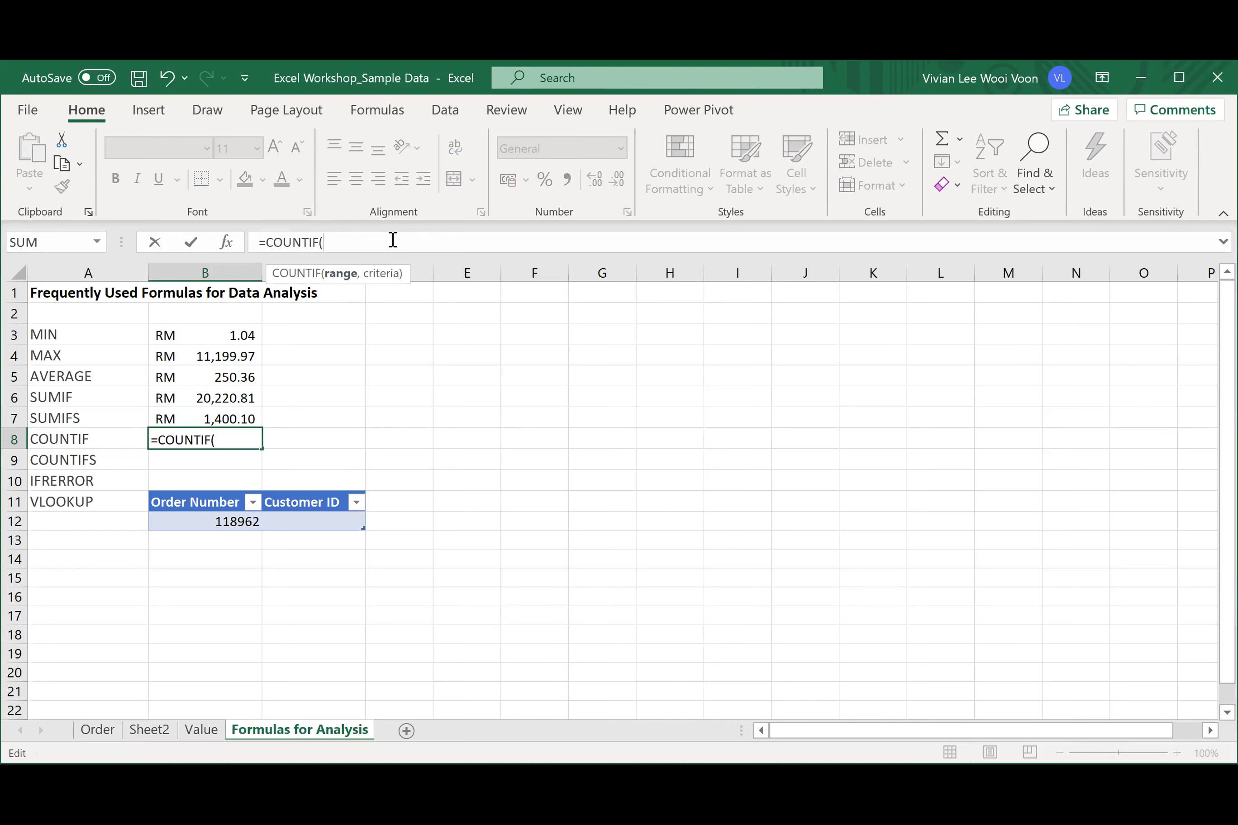
- Complete the COUNTIF formula in B8 with the Order sheet's Sub-Category column H:H as range and H2 as criterion
{"action": "left_click", "coordinate": [99, 734]}
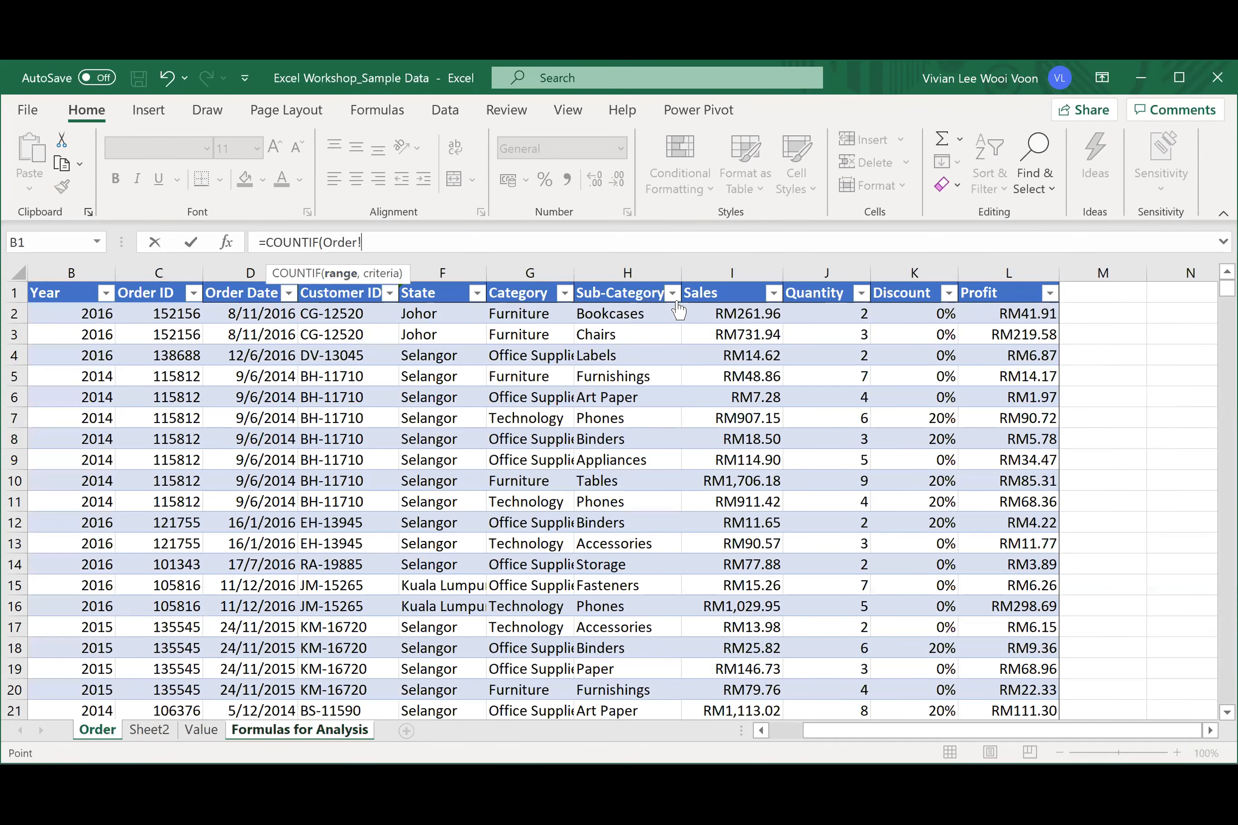
{"action": "left_click", "coordinate": [649, 266]}
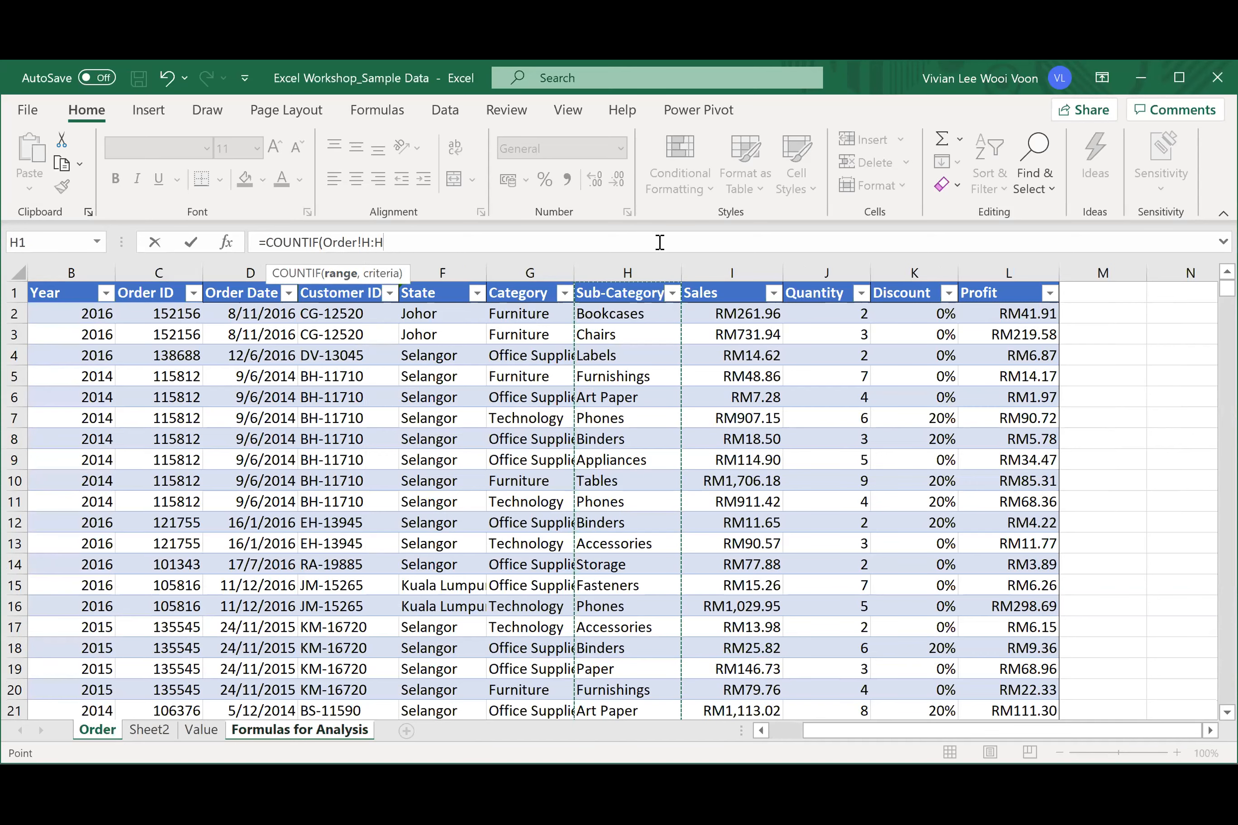
{"action": "left_click", "coordinate": [660, 242]}
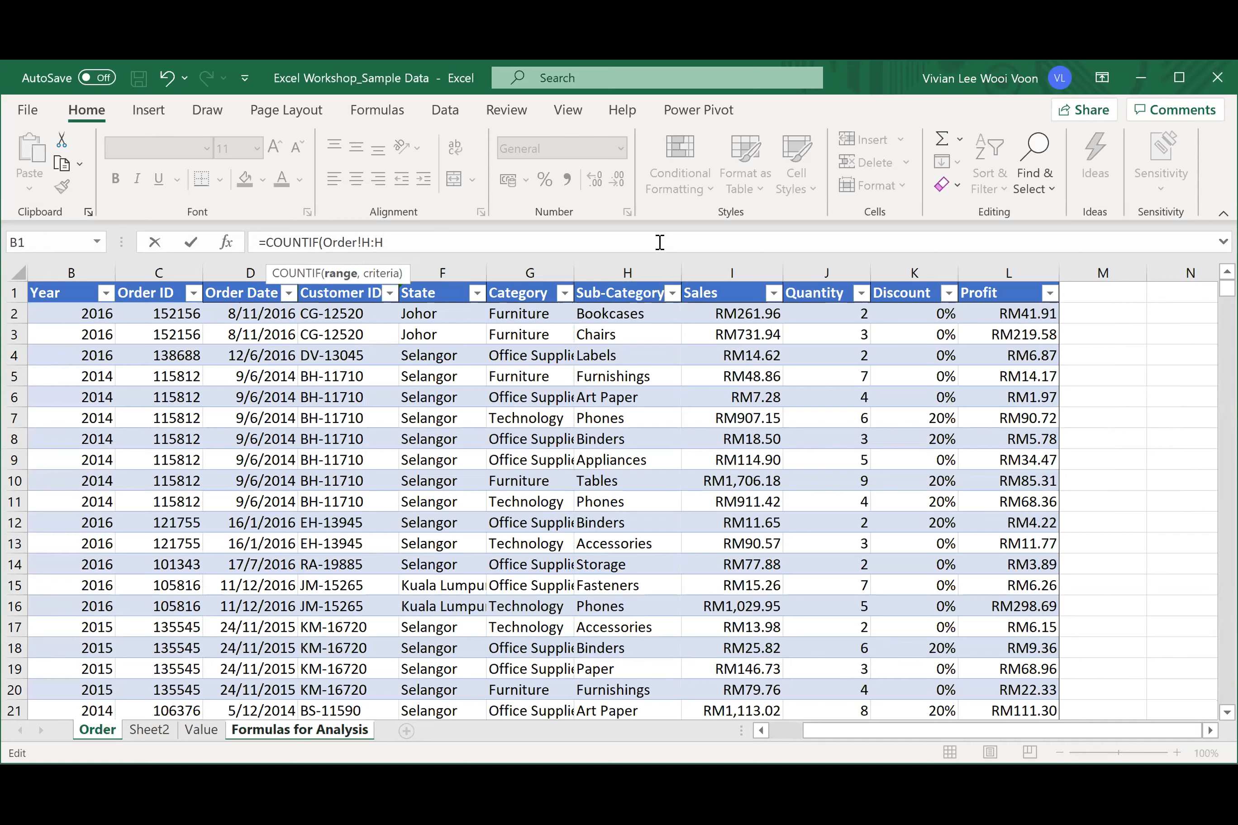
{"action": "type", "text": ","}
{"action": "left_click", "coordinate": [625, 320]}
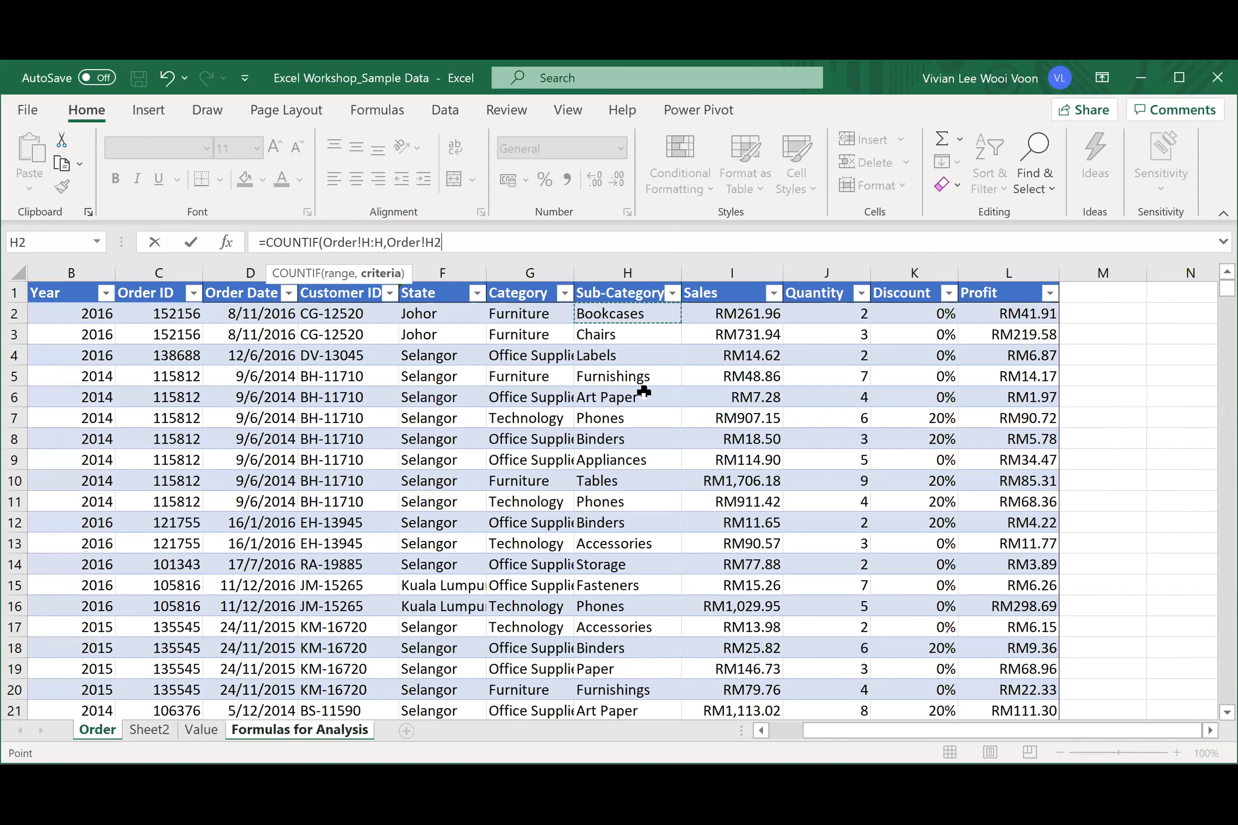
{"action": "type", "text": ")"}
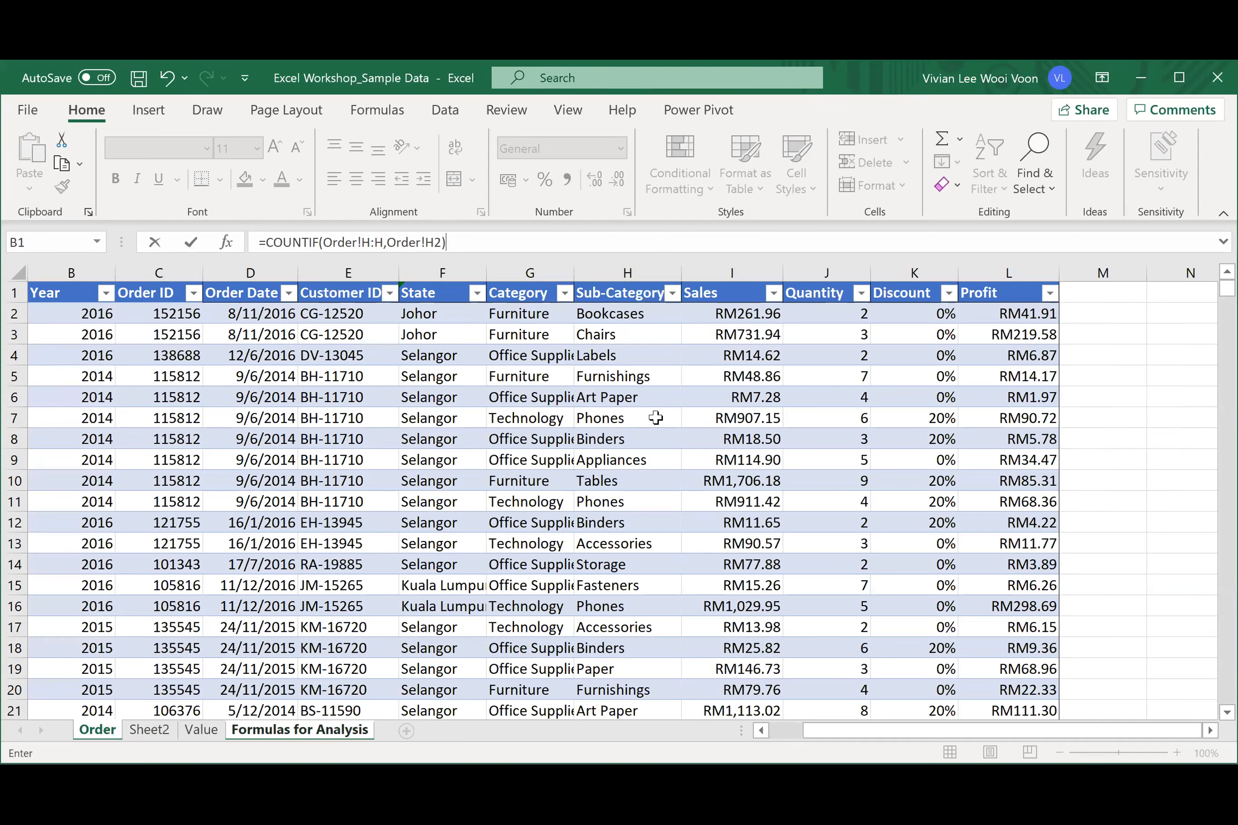
{"action": "key", "text": "Return"}
{"action": "left_click", "coordinate": [189, 438]}
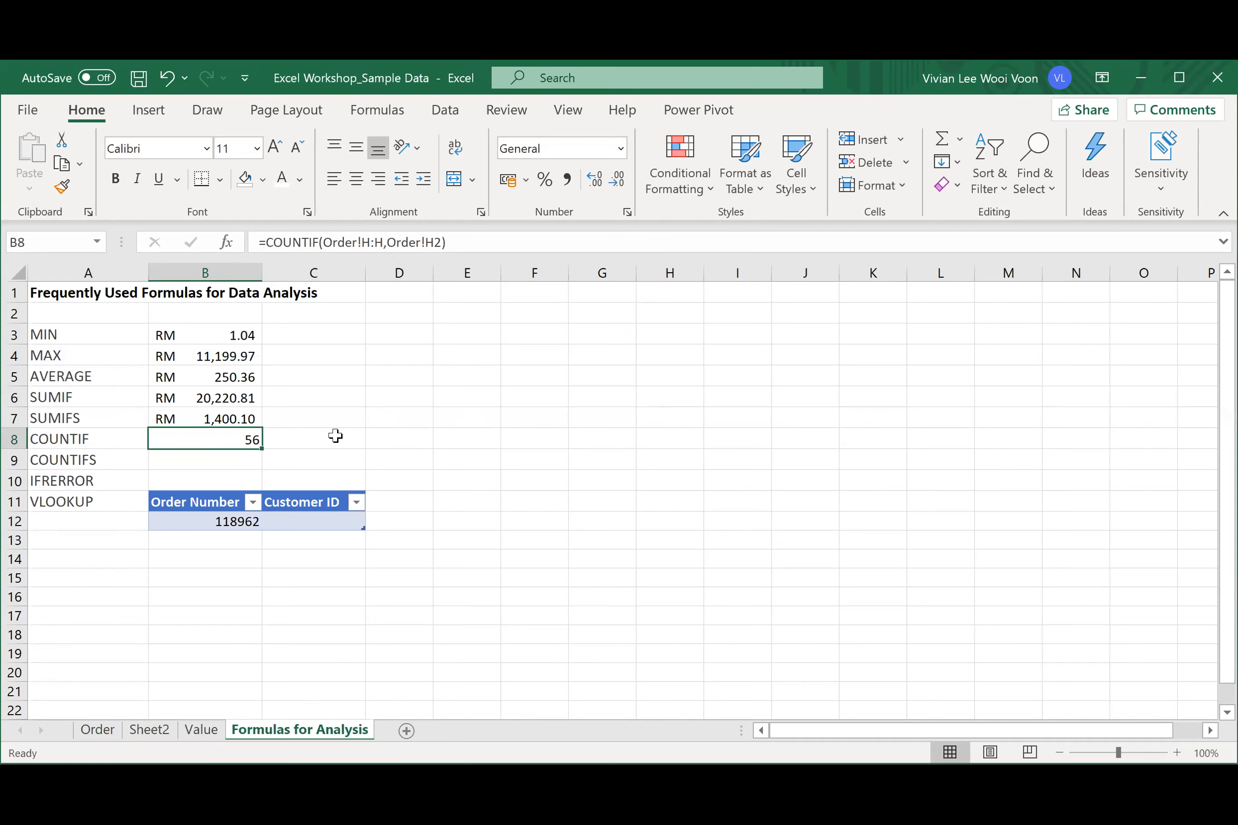
- Start a COUNTIFS formula in B9 with the Order sheet's State column F:F as first range and F2 as its criterion
{"action": "key", "text": "Down"}
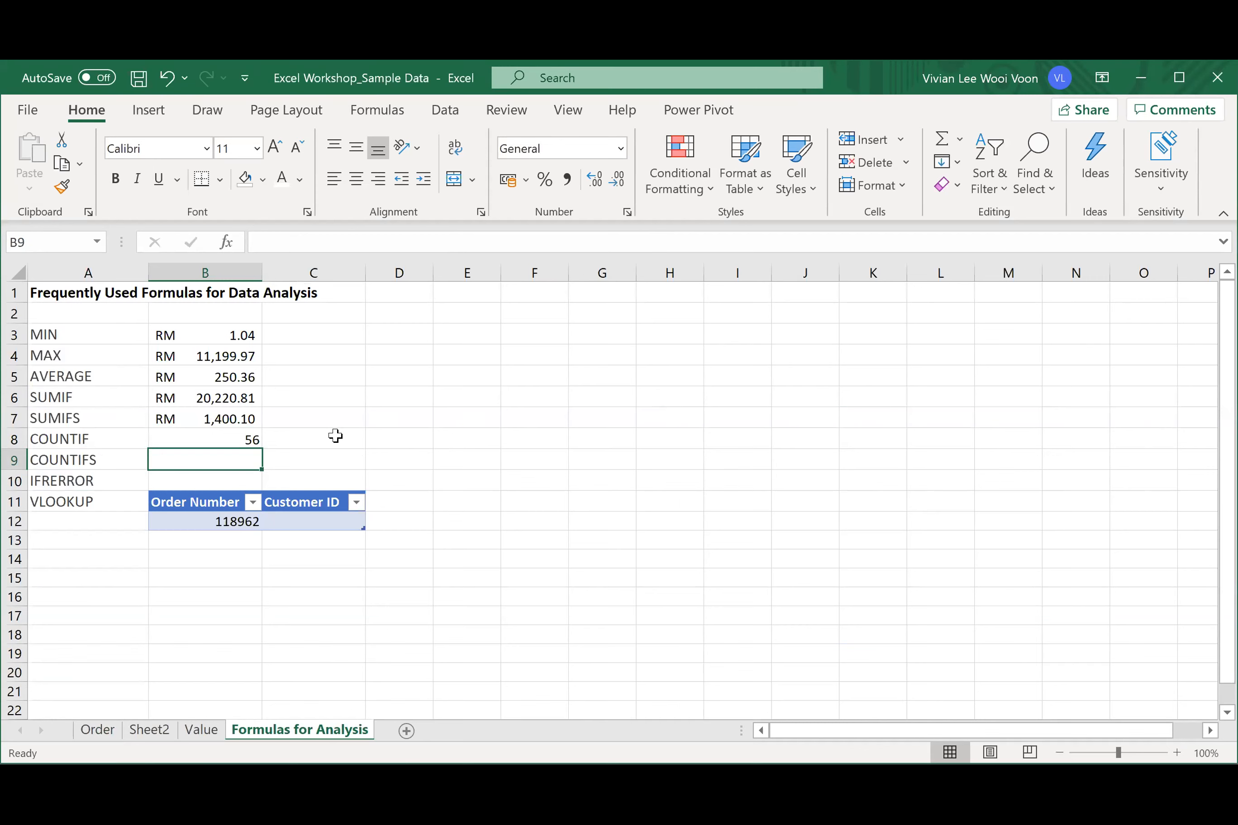
{"action": "key", "text": "Left"}
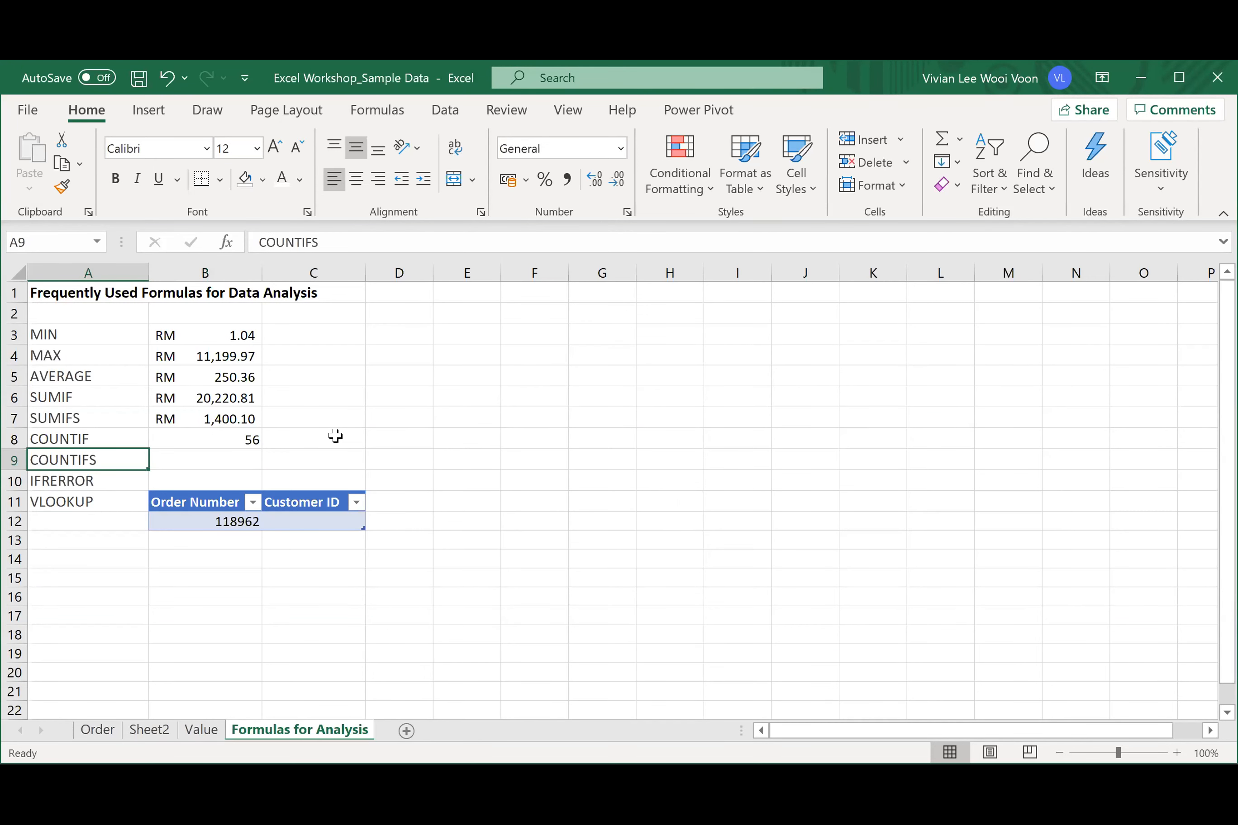
{"action": "key", "text": "Right"}
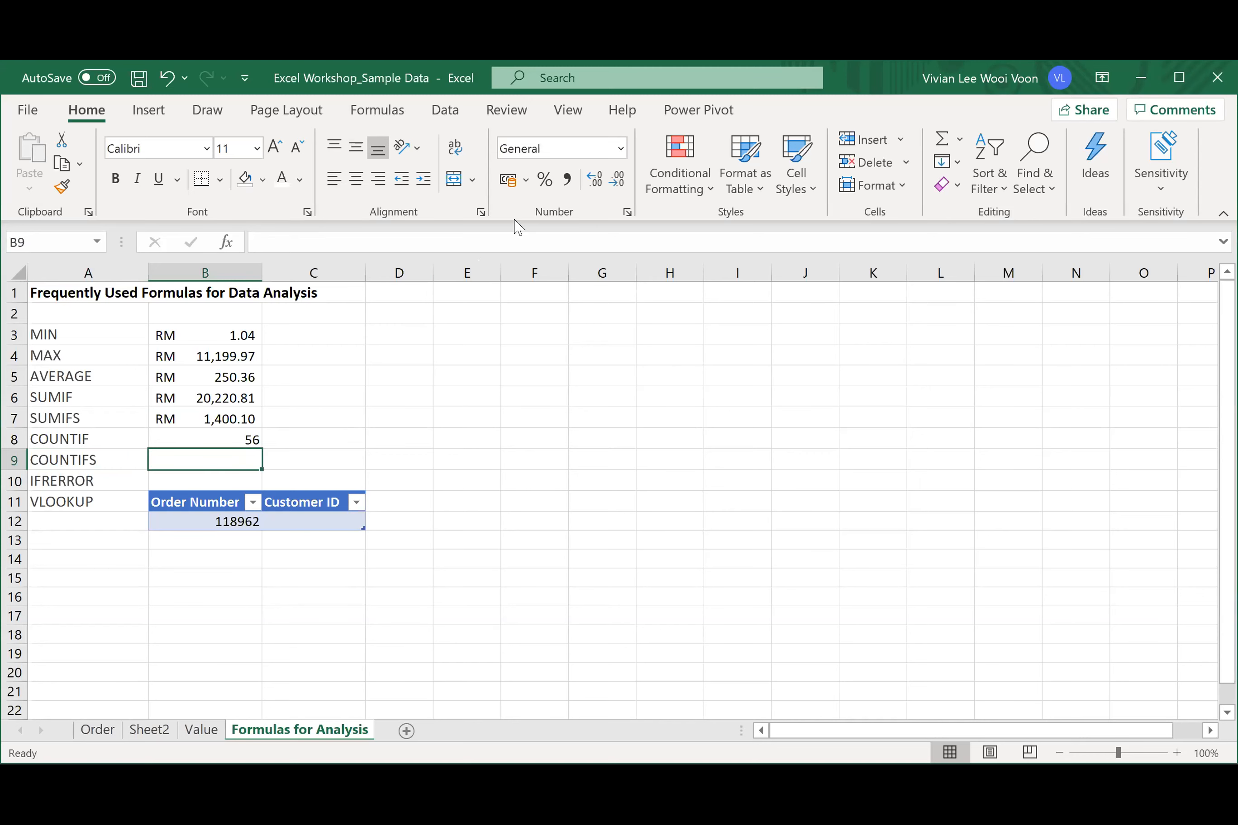
{"action": "left_click", "coordinate": [497, 241]}
{"action": "type", "text": "="}
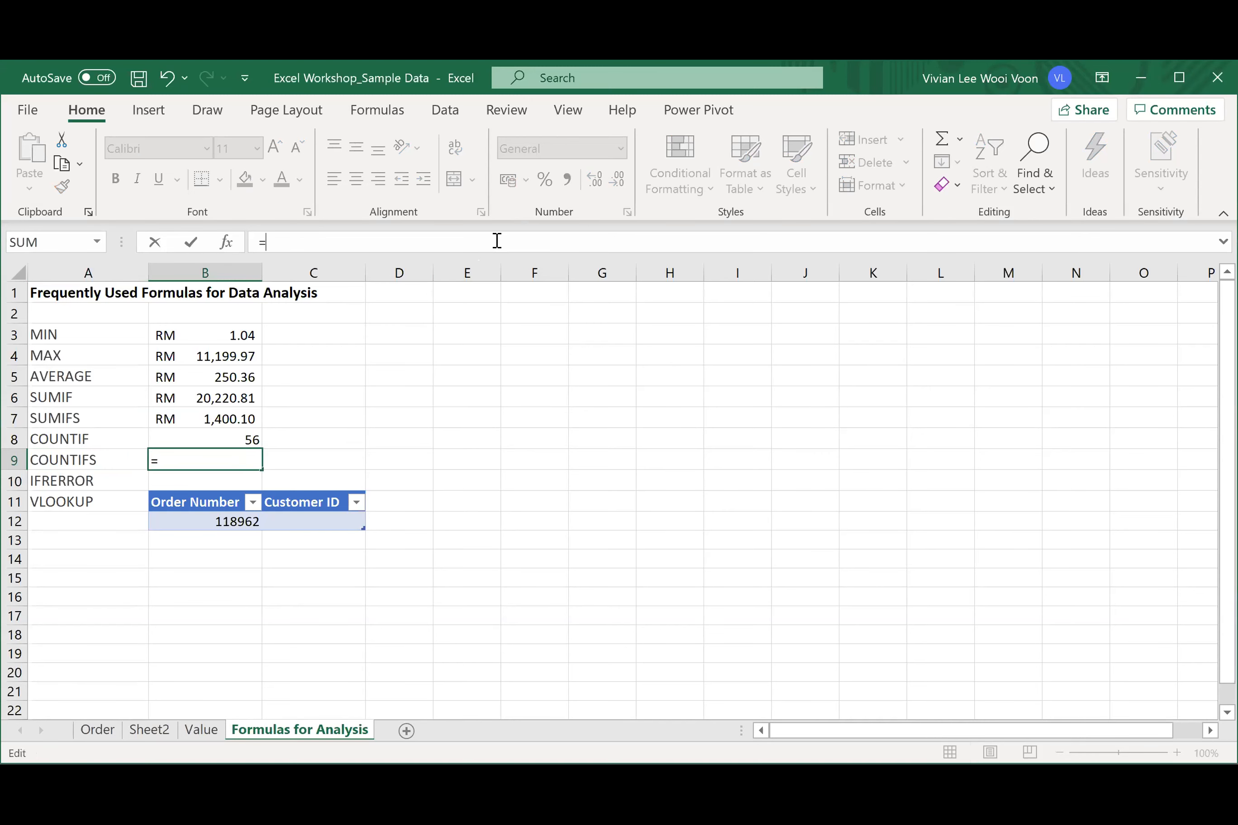
{"action": "type", "text": "COUNTIF"}
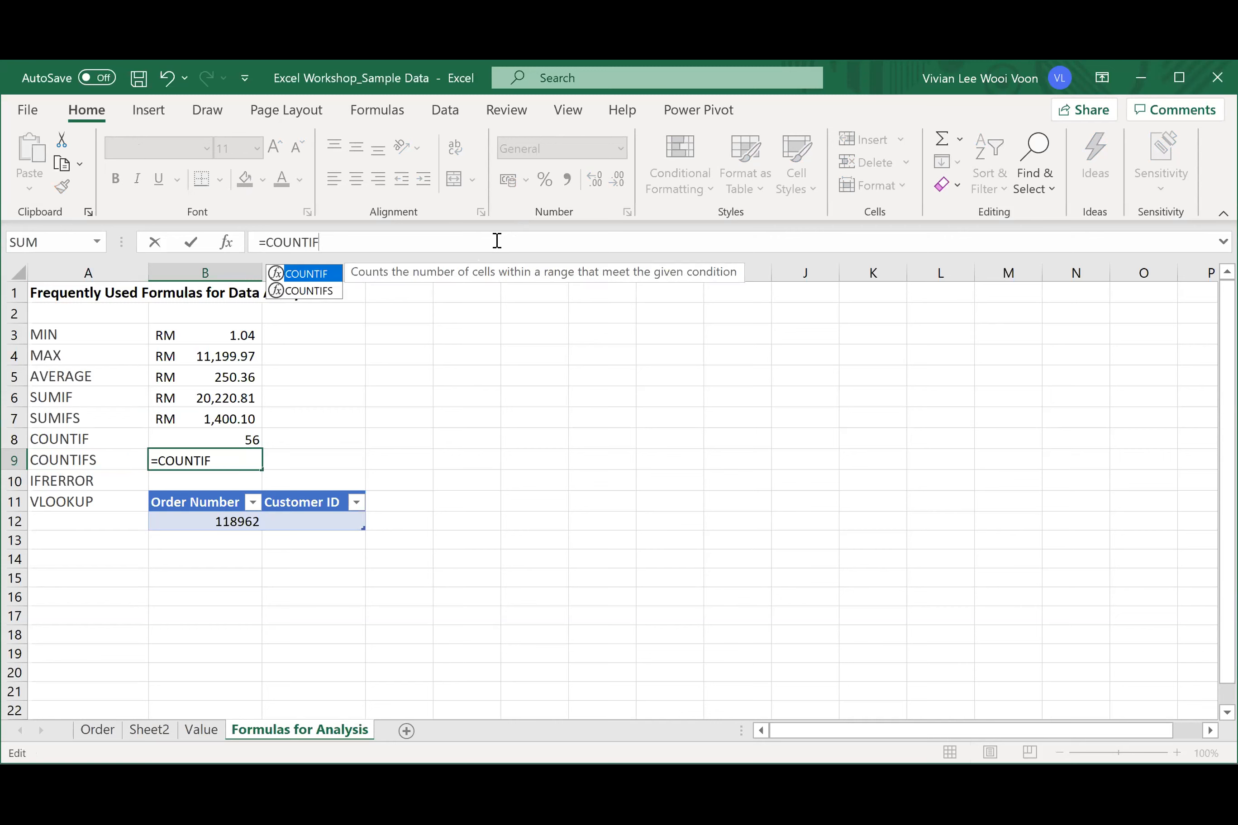
{"action": "type", "text": "S("}
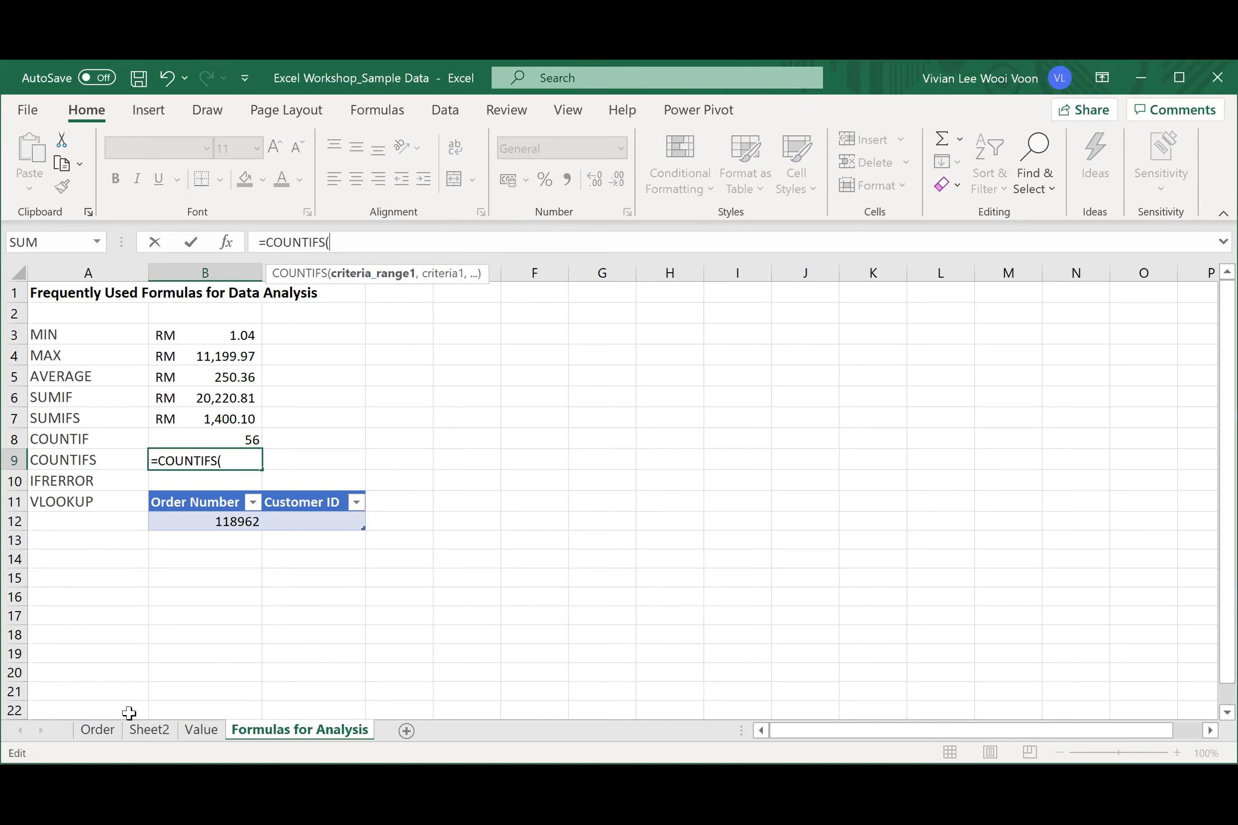
{"action": "left_click", "coordinate": [89, 737]}
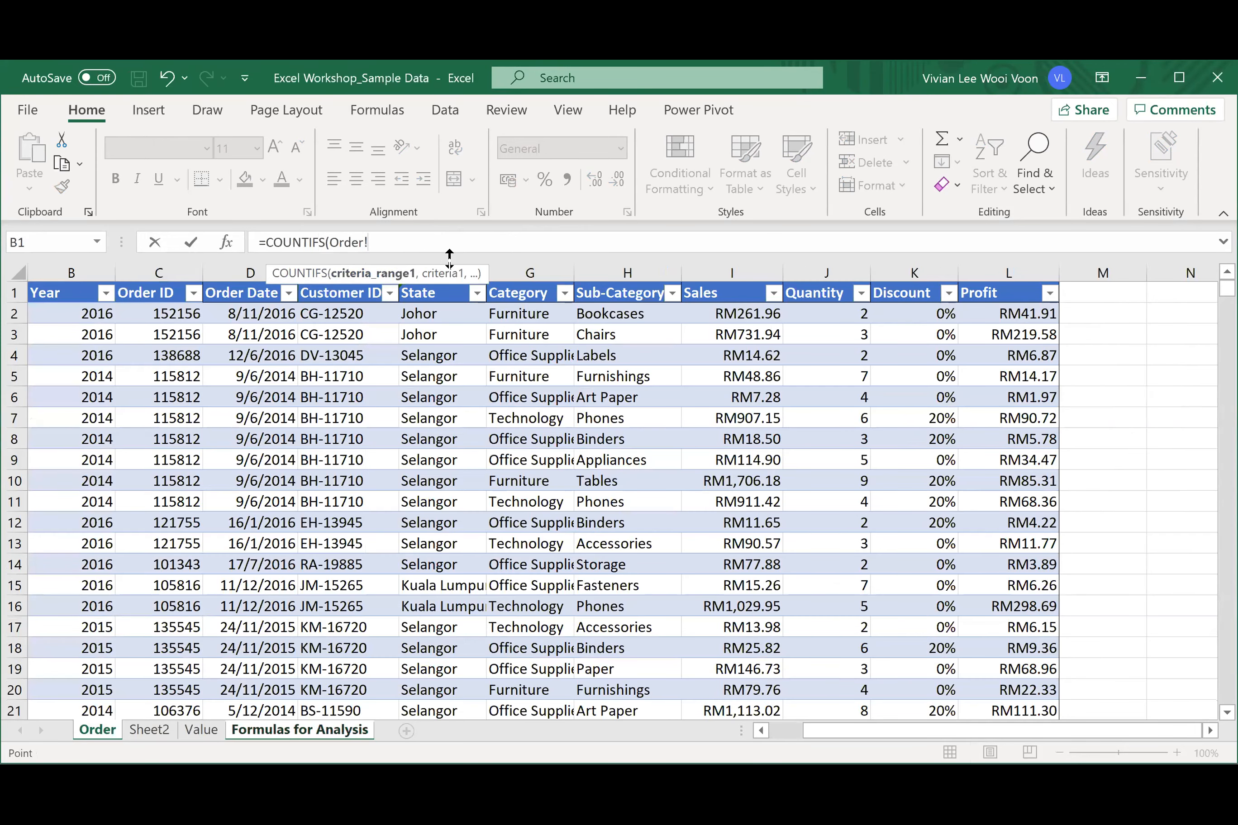
{"action": "left_click", "coordinate": [451, 257]}
{"action": "left_click", "coordinate": [469, 238]}
{"action": "type", "text": ","}
{"action": "left_click", "coordinate": [433, 307]}
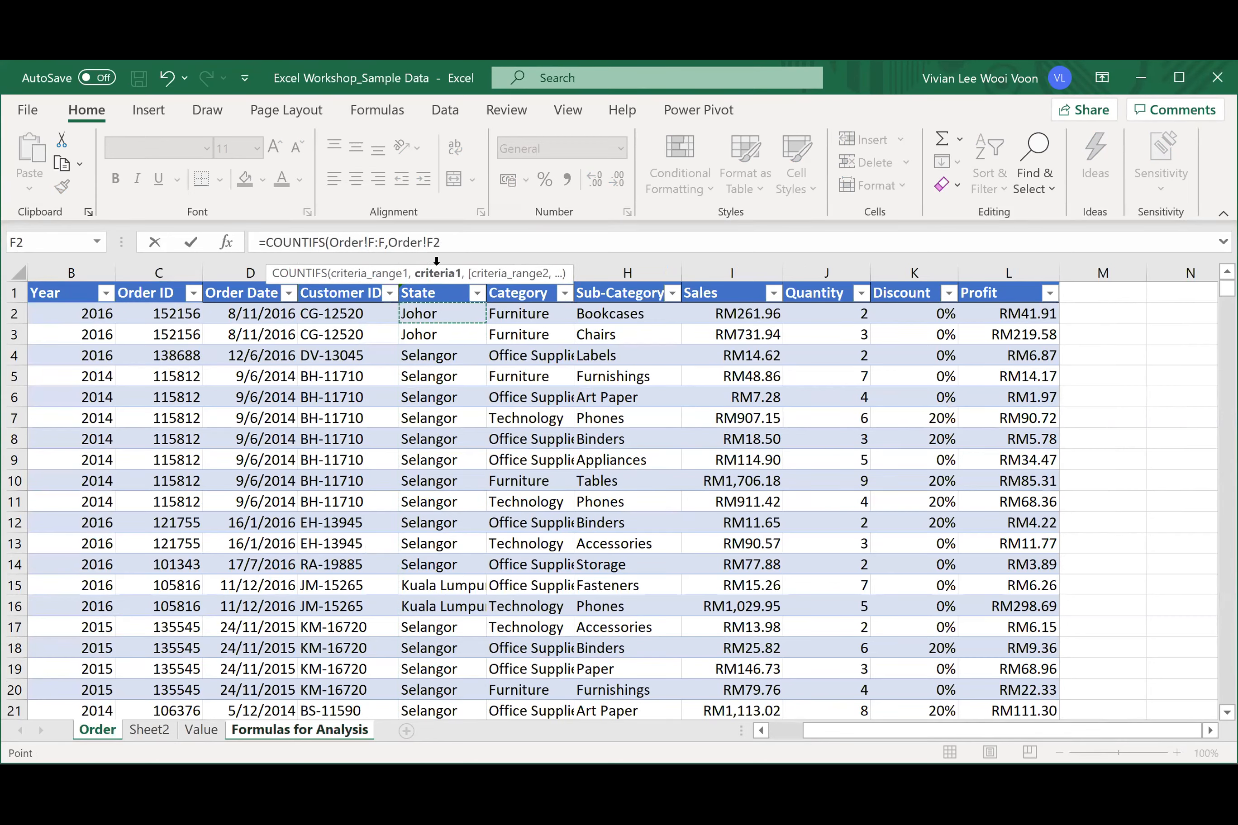
- Add the Order sheet's Sub-Category column H:H with criterion H2 as the second pair and complete the COUNTIFS formula
{"action": "type", "text": ","}
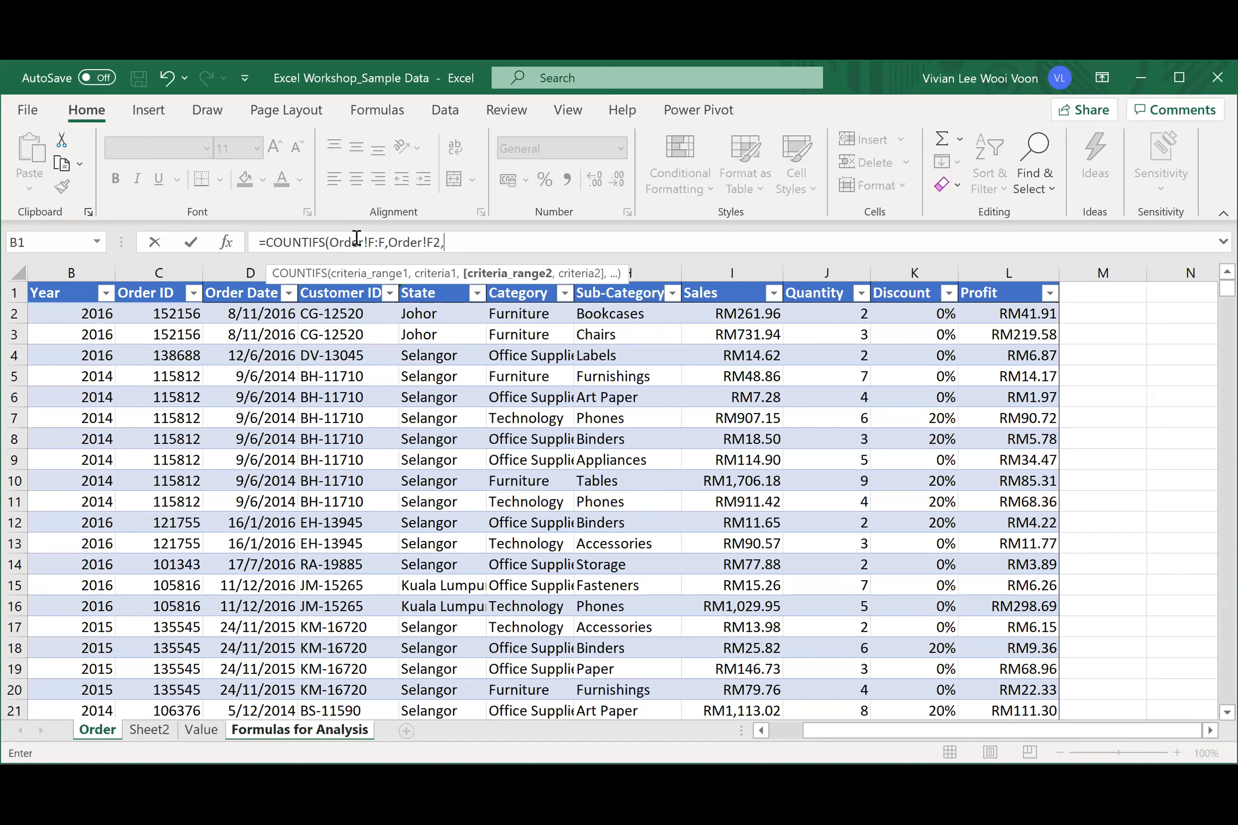
{"action": "left_click", "coordinate": [467, 236]}
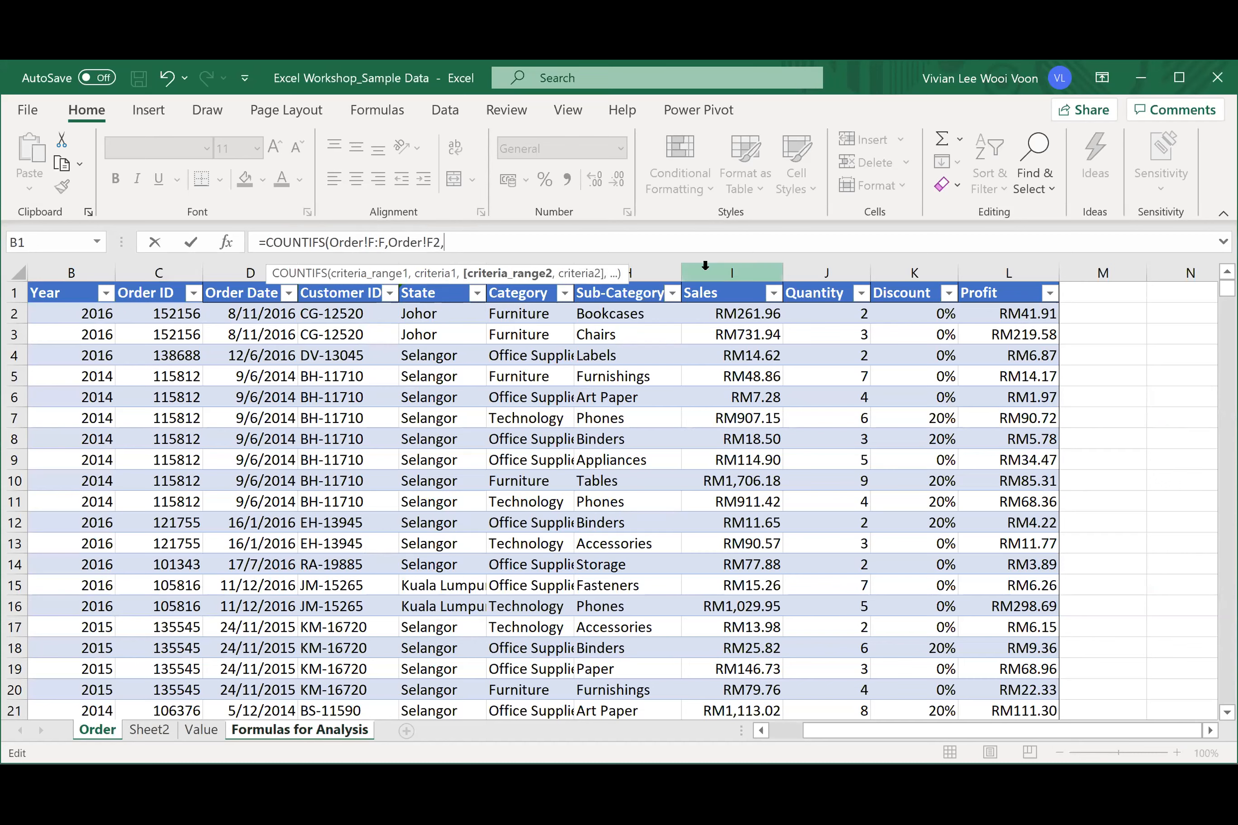
{"action": "left_click", "coordinate": [654, 265]}
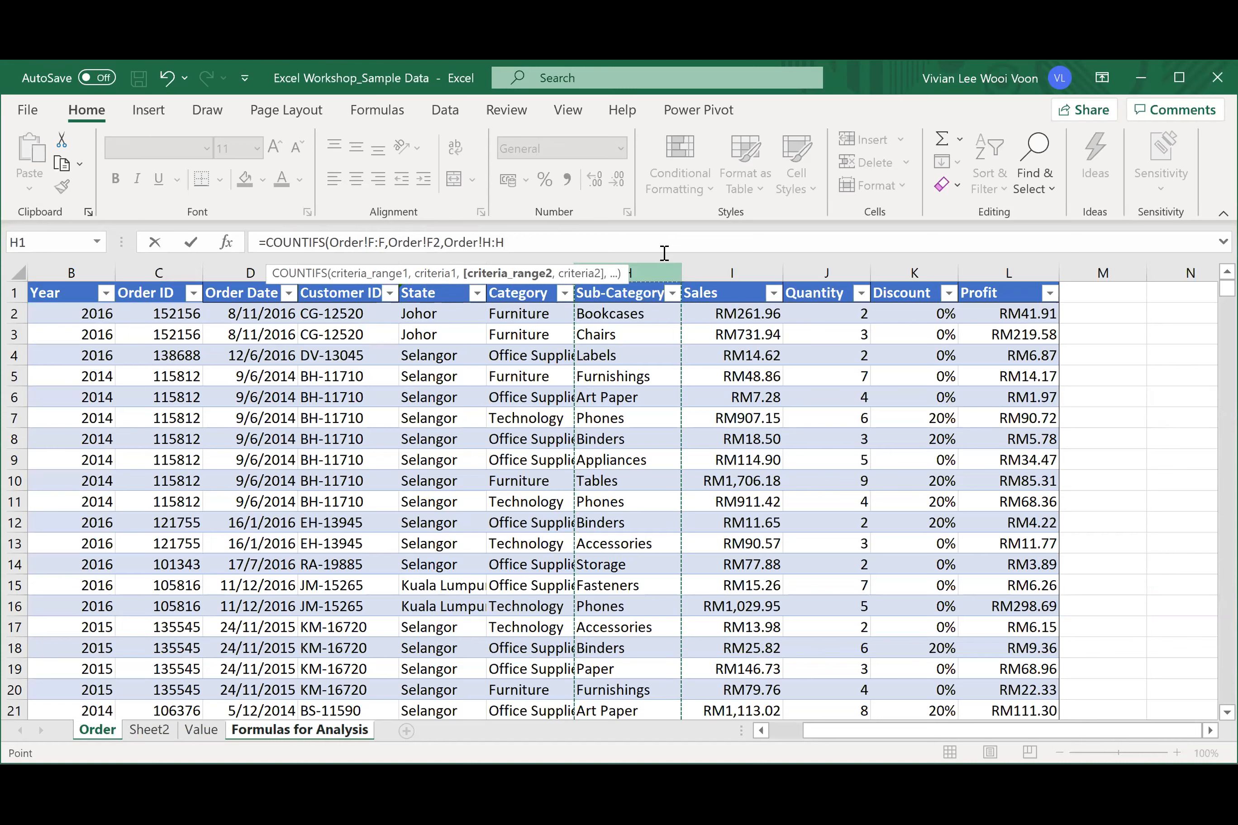
{"action": "left_click", "coordinate": [664, 253]}
{"action": "type", "text": ","}
{"action": "left_click", "coordinate": [625, 311]}
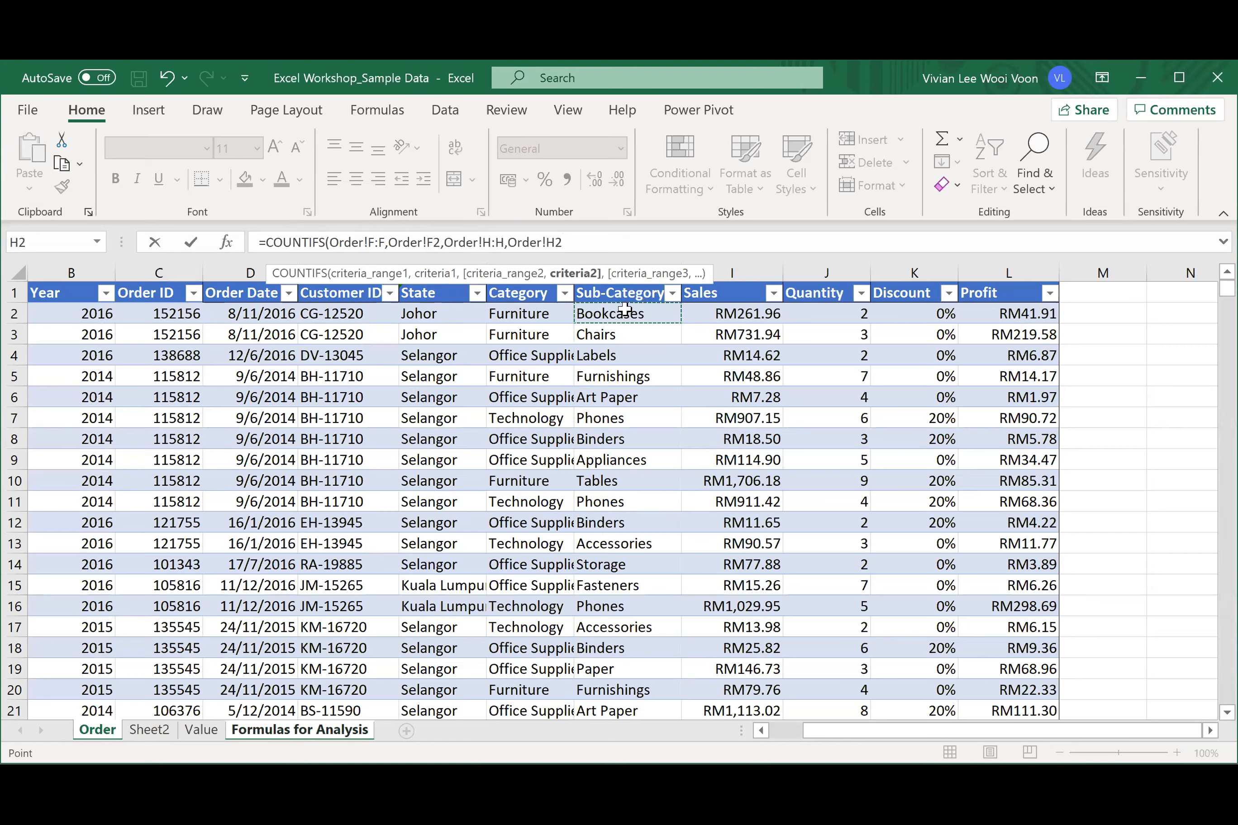
{"action": "key", "text": "Return"}
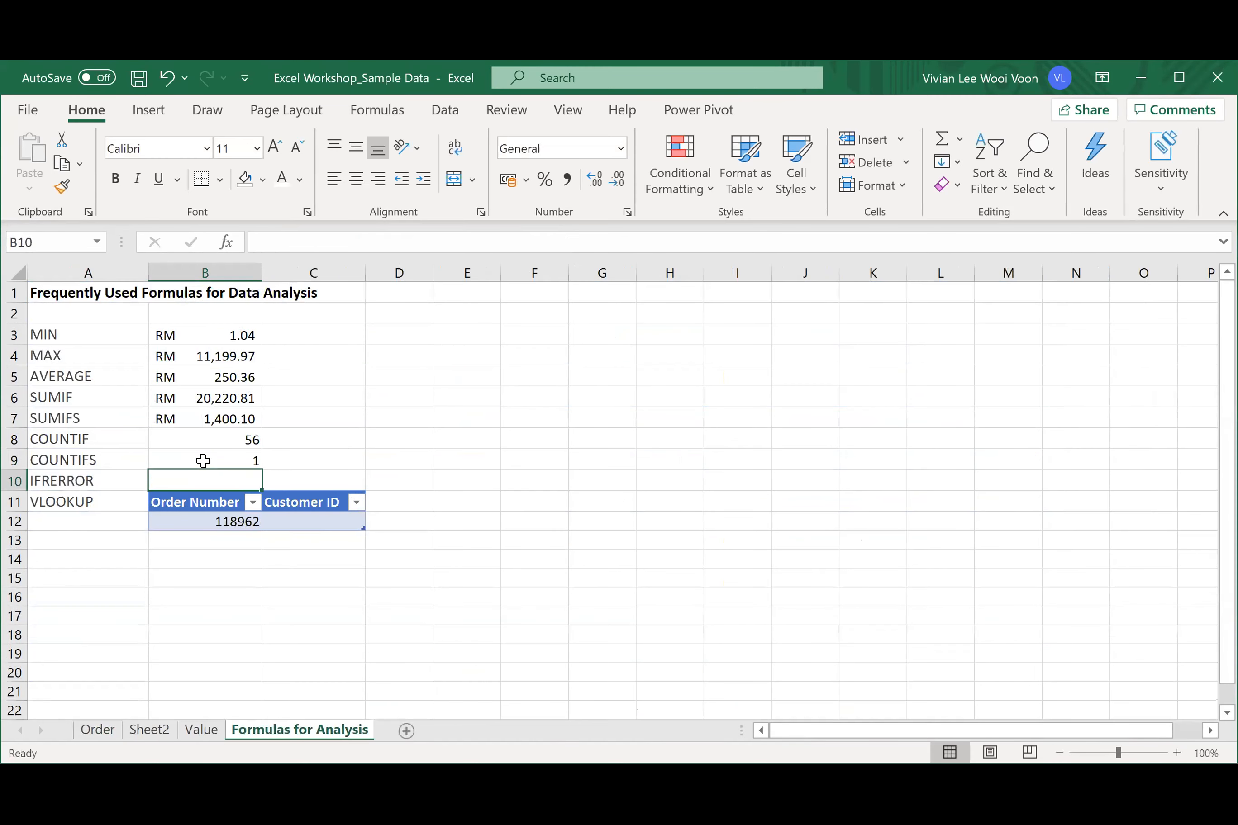
{"action": "left_click", "coordinate": [203, 461]}
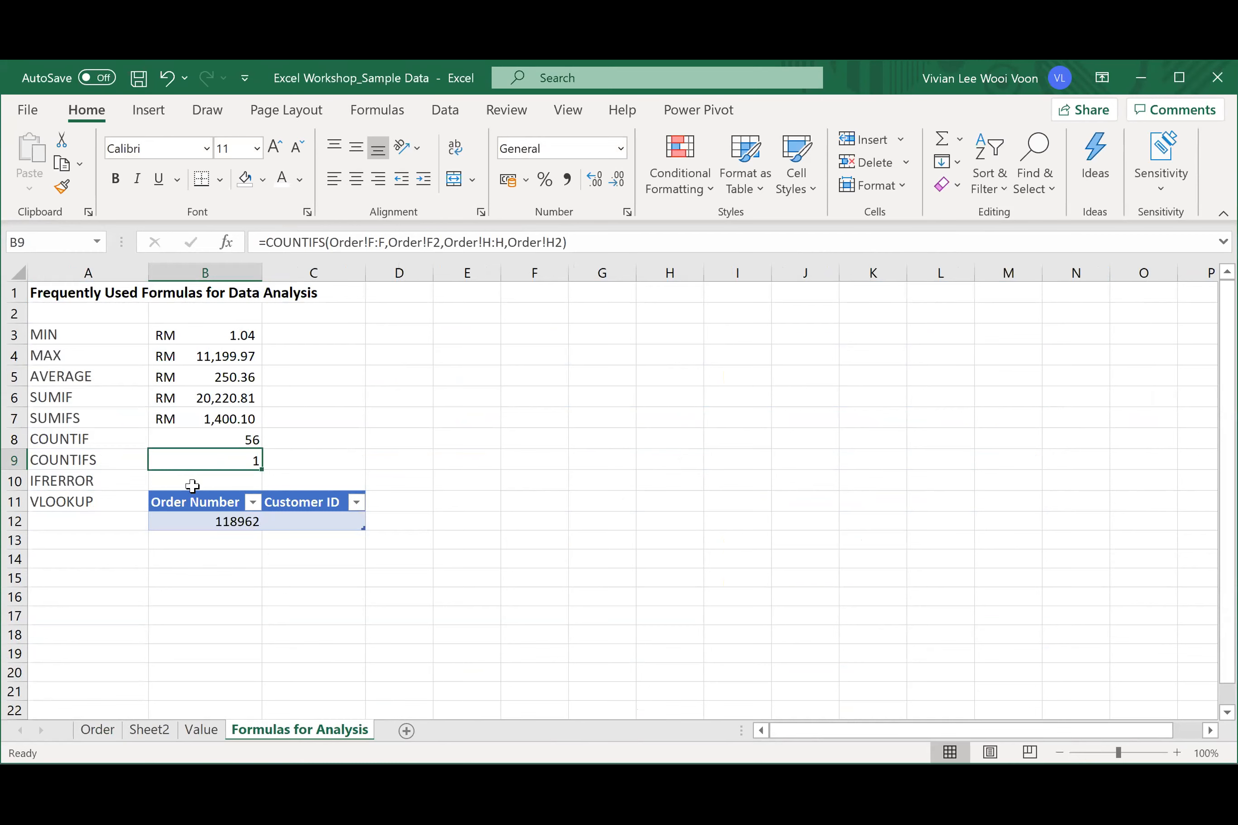
- On the Order sheet, set the first order's Quantity in J2 to 0
{"action": "left_click", "coordinate": [53, 481]}
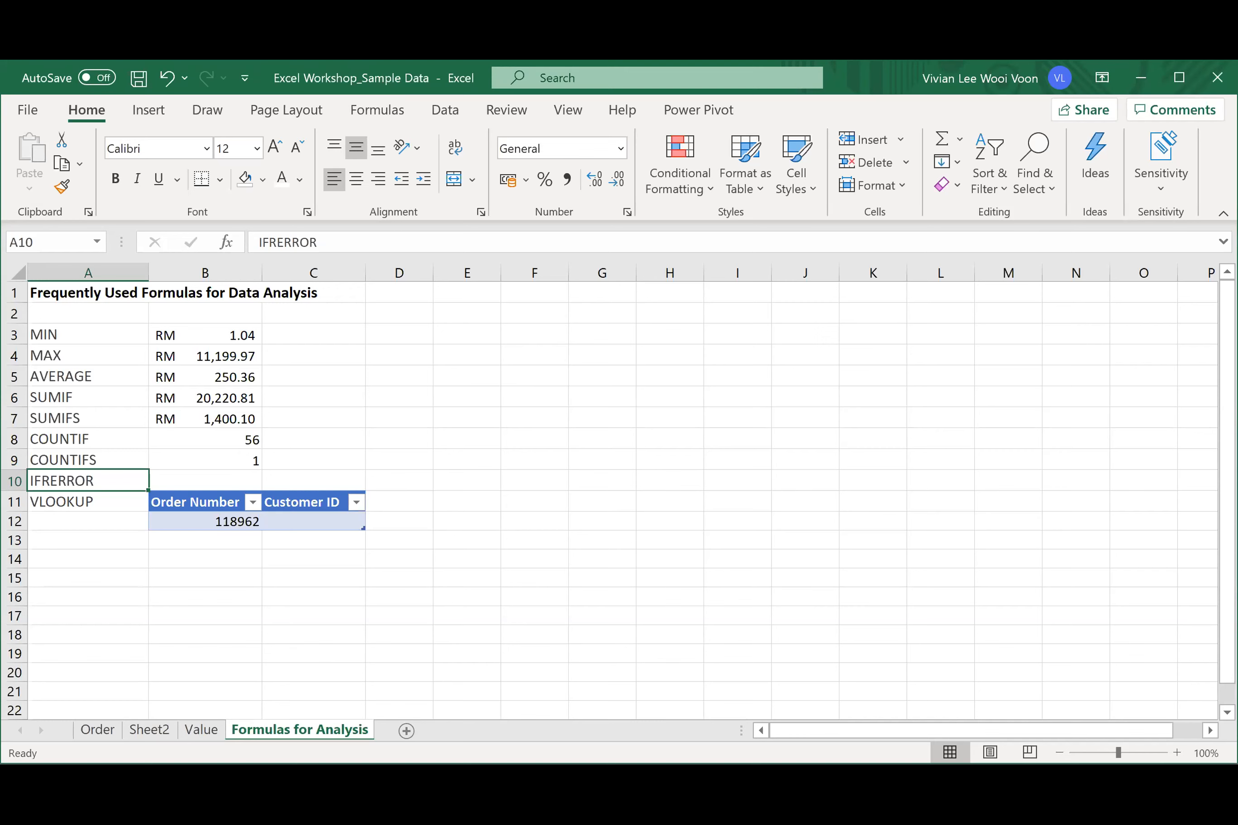
{"action": "left_click", "coordinate": [101, 731]}
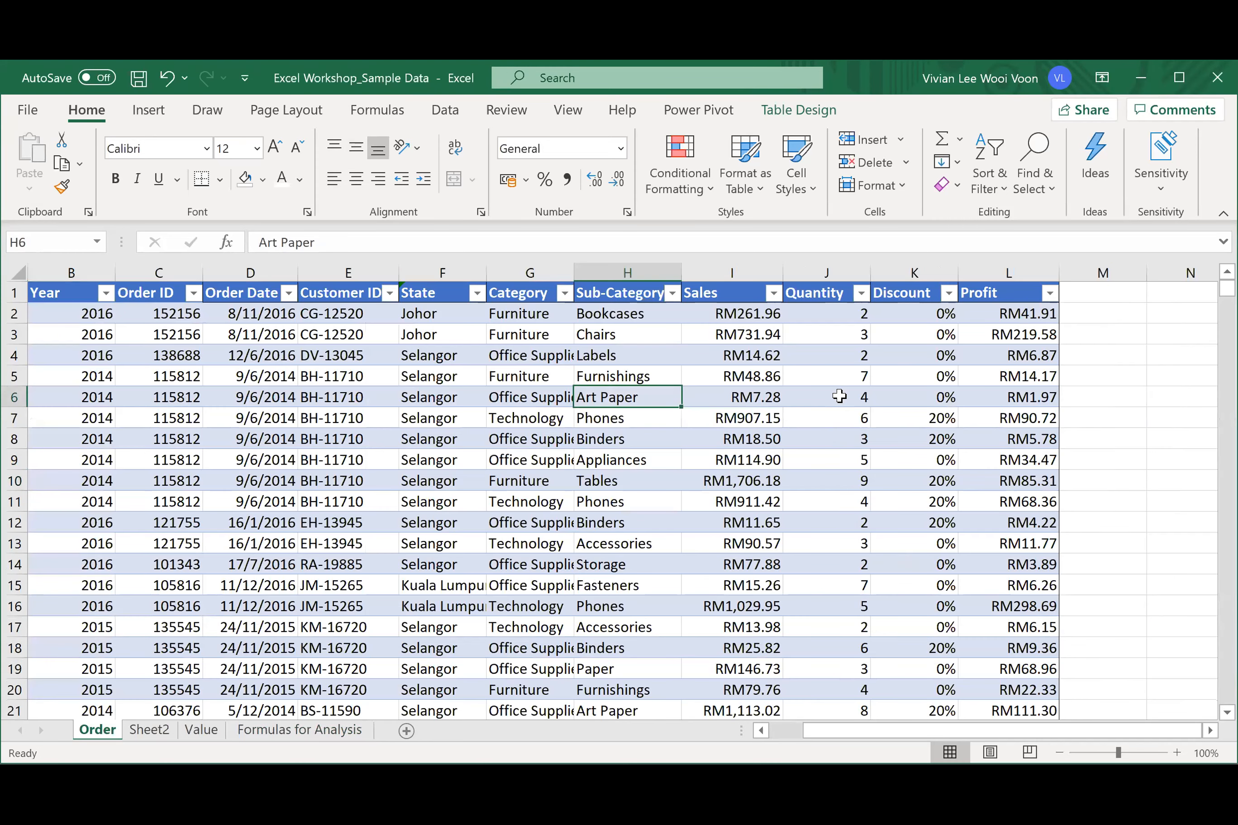
{"action": "left_click", "coordinate": [840, 371]}
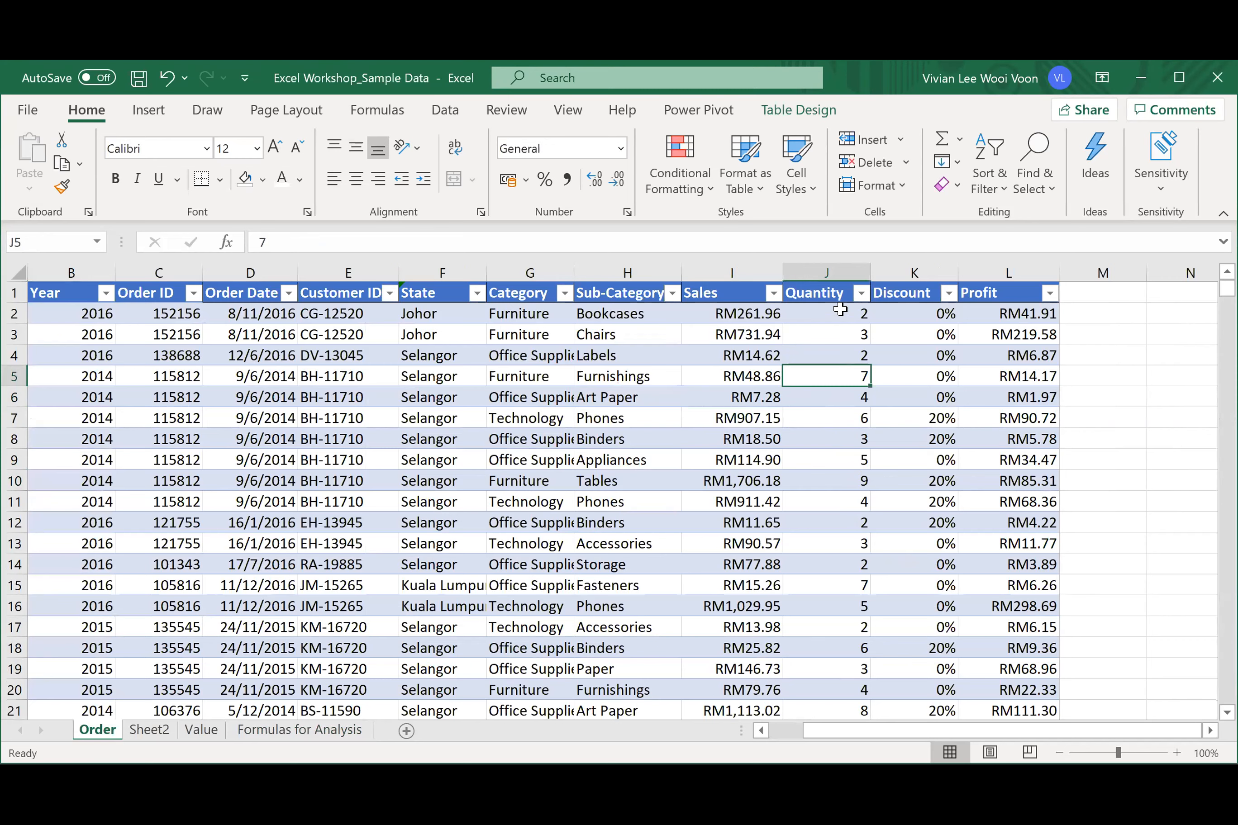
{"action": "left_click", "coordinate": [840, 311]}
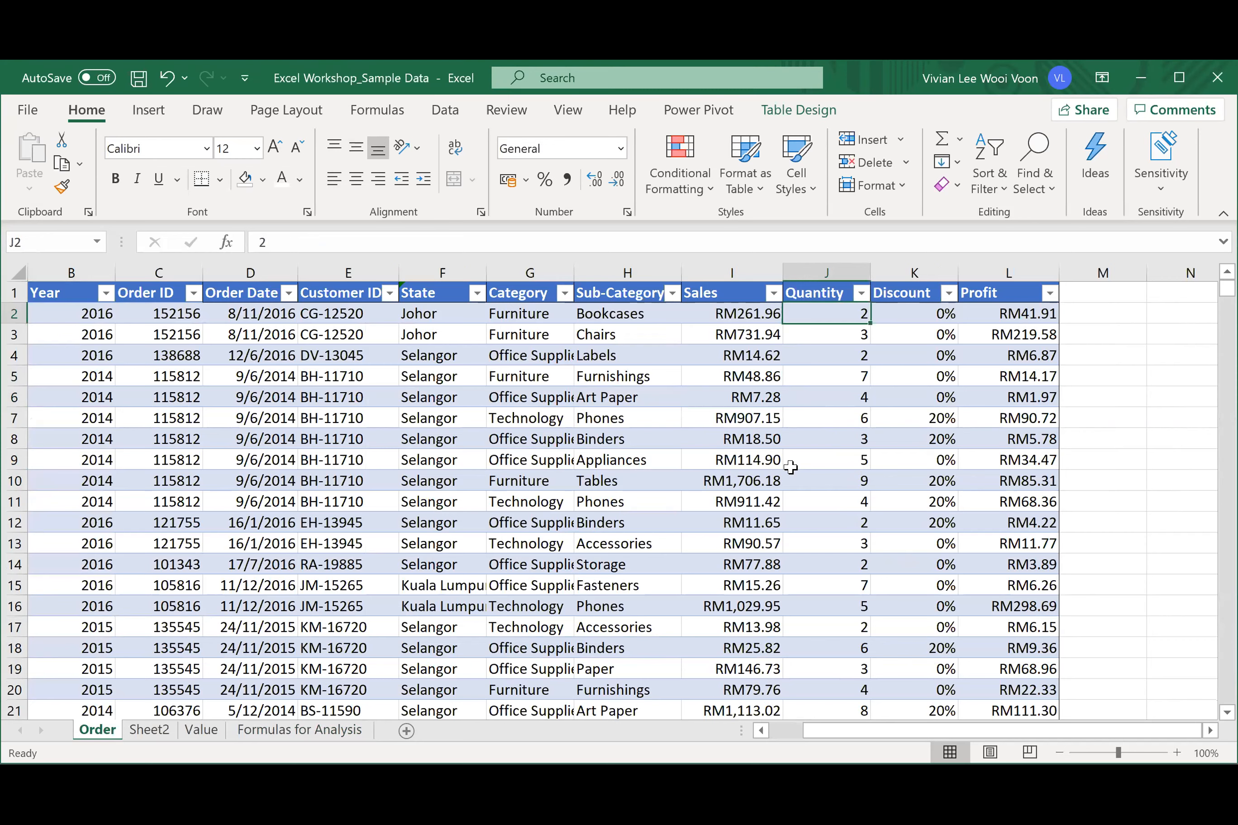
{"action": "type", "text": "0"}
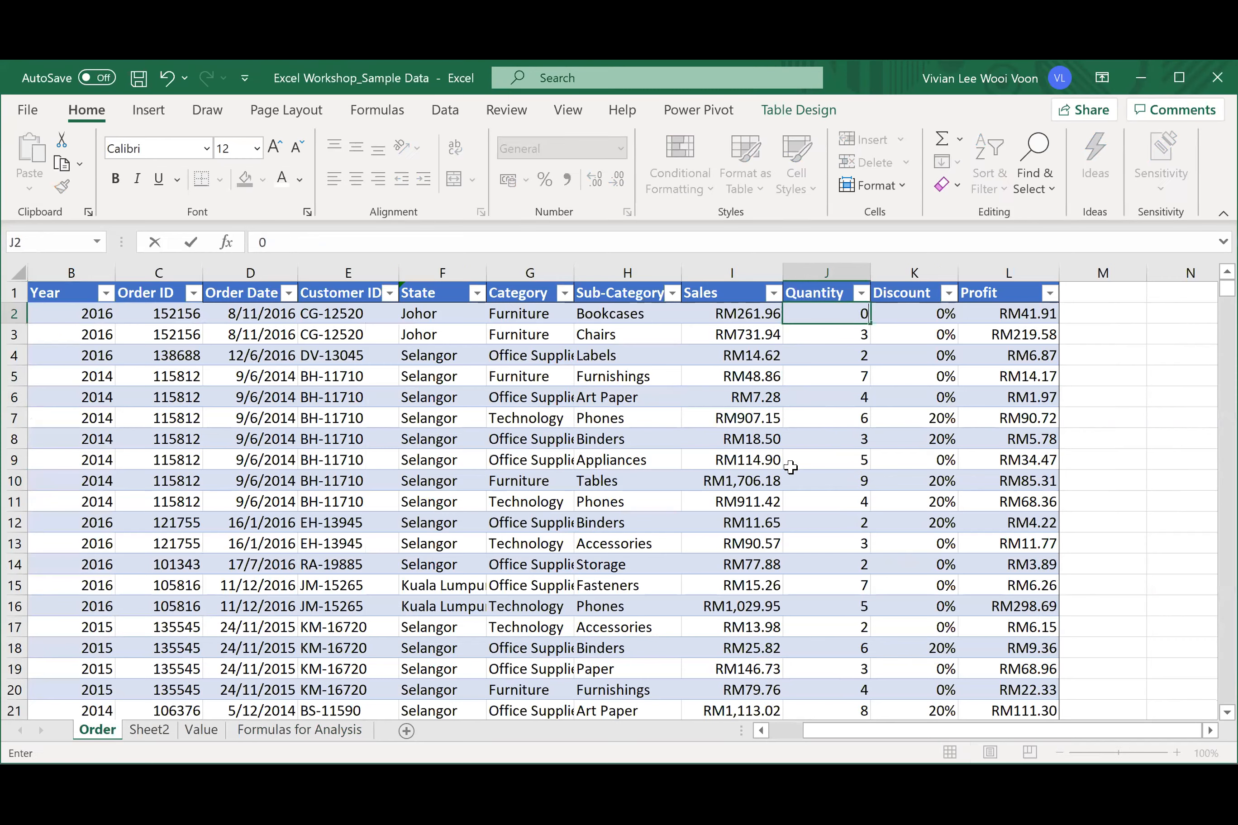
{"action": "key", "text": "Return"}
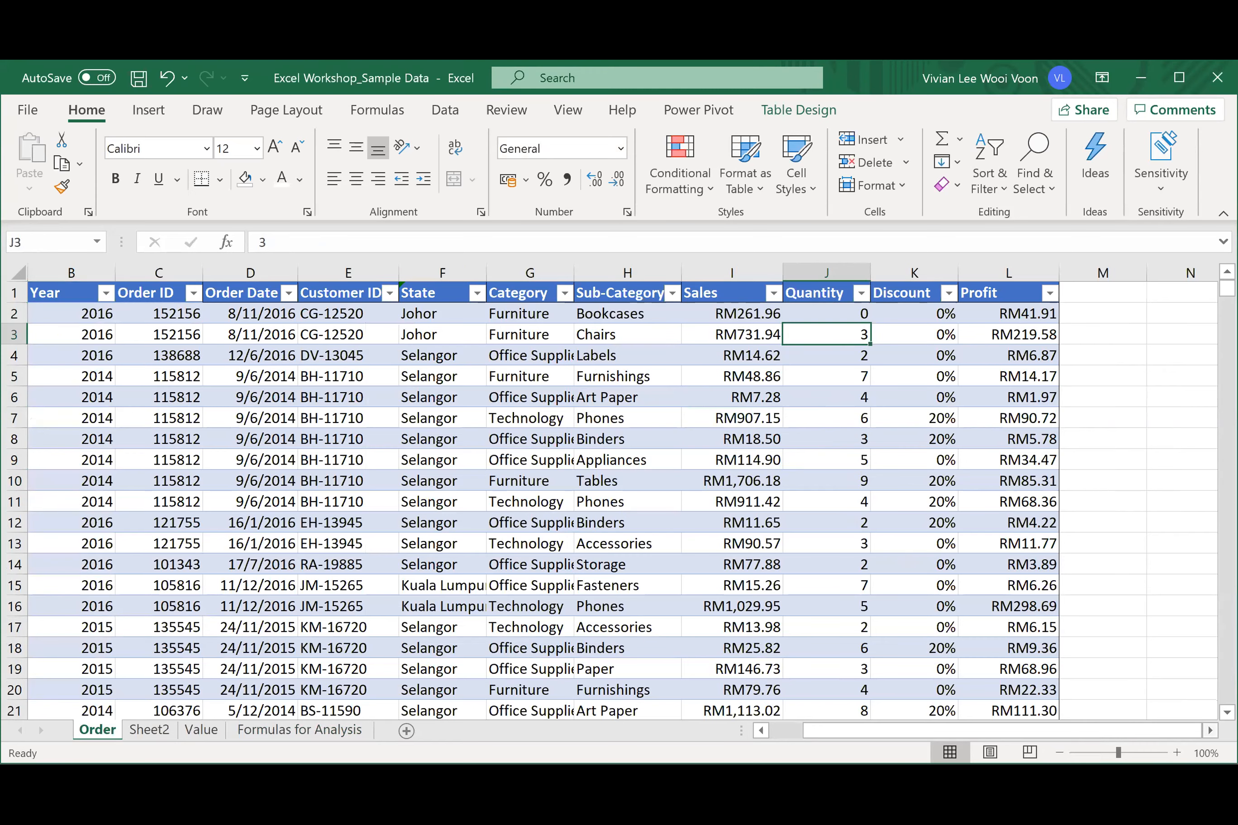
{"action": "scroll", "coordinate": [1095, 381], "scroll_direction": "right", "scroll_amount": 2}
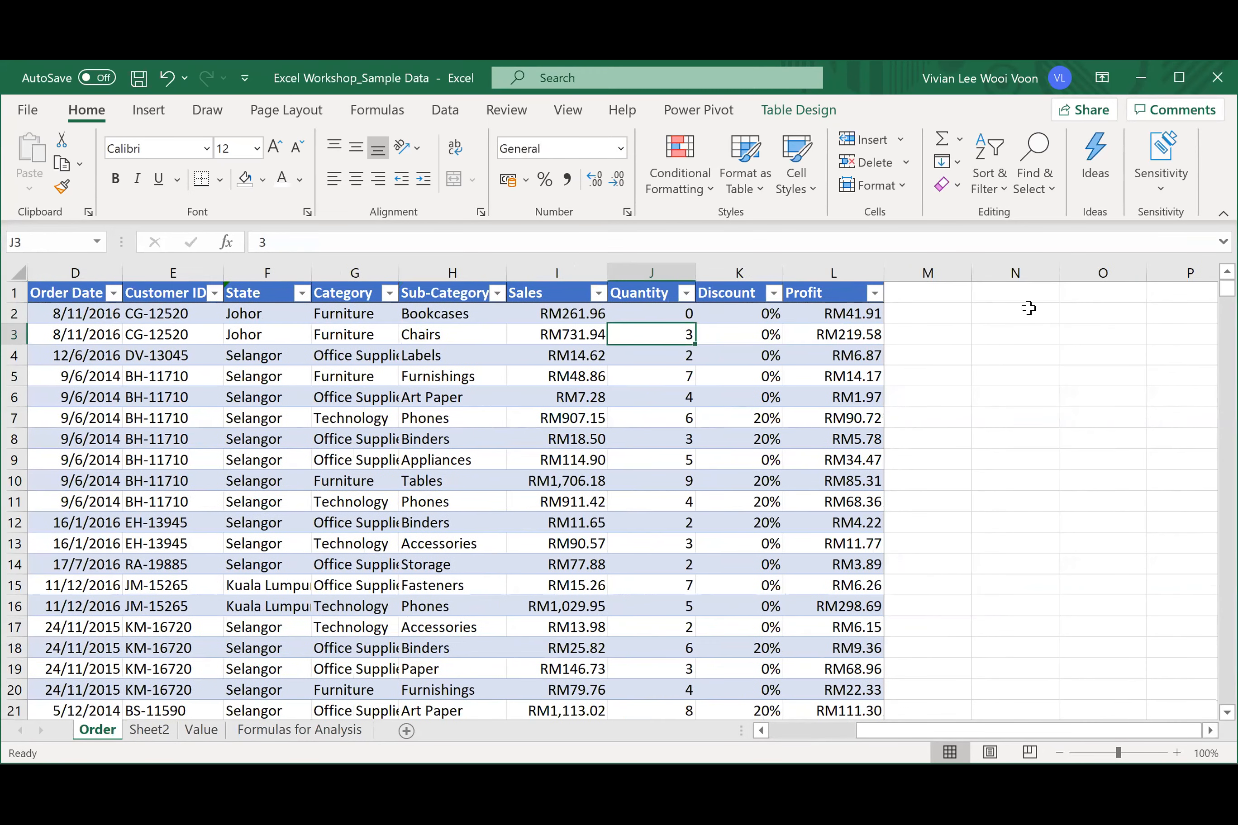
- In N2 of the Order sheet, enter a formula dividing the first order's Sales by its Quantity and check its references
{"action": "left_click", "coordinate": [1024, 314]}
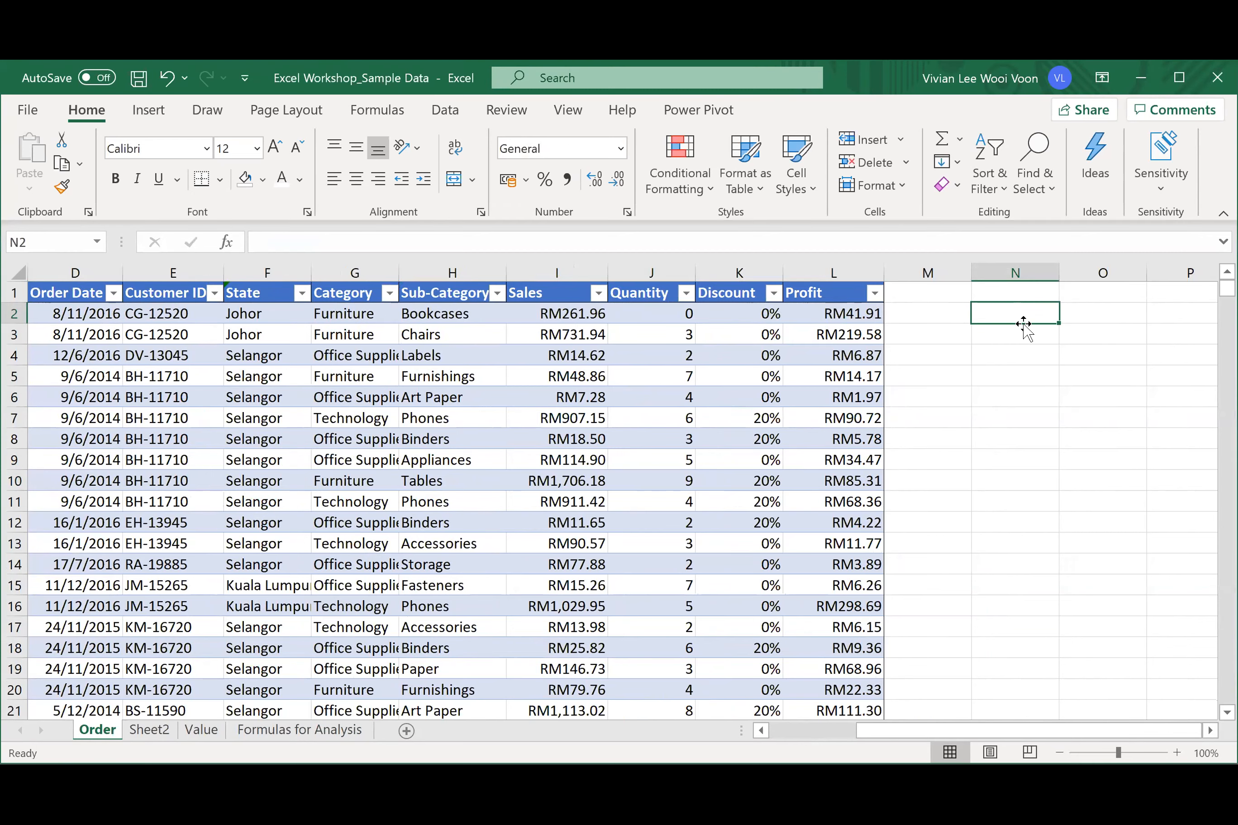
{"action": "type", "text": "="}
{"action": "left_click", "coordinate": [574, 311]}
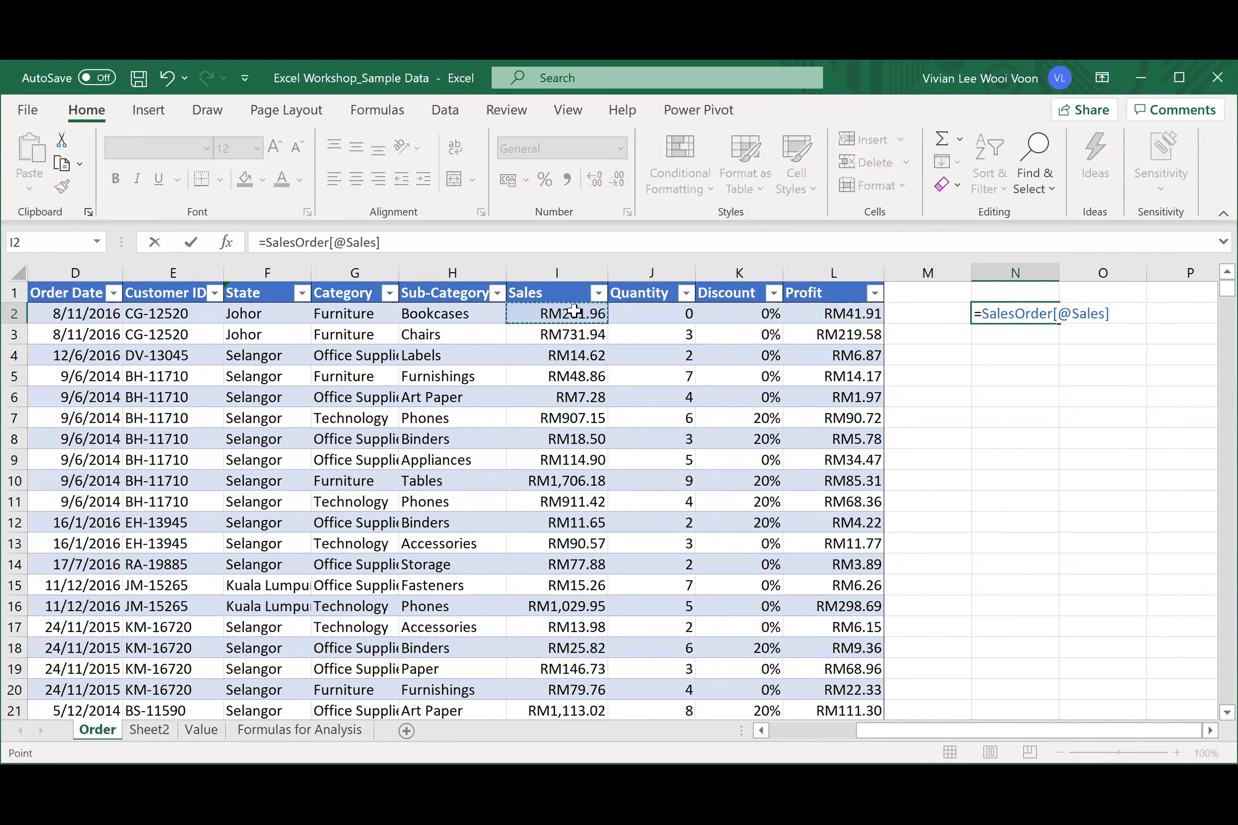
{"action": "type", "text": "/"}
{"action": "left_click", "coordinate": [635, 311]}
{"action": "key", "text": "Return"}
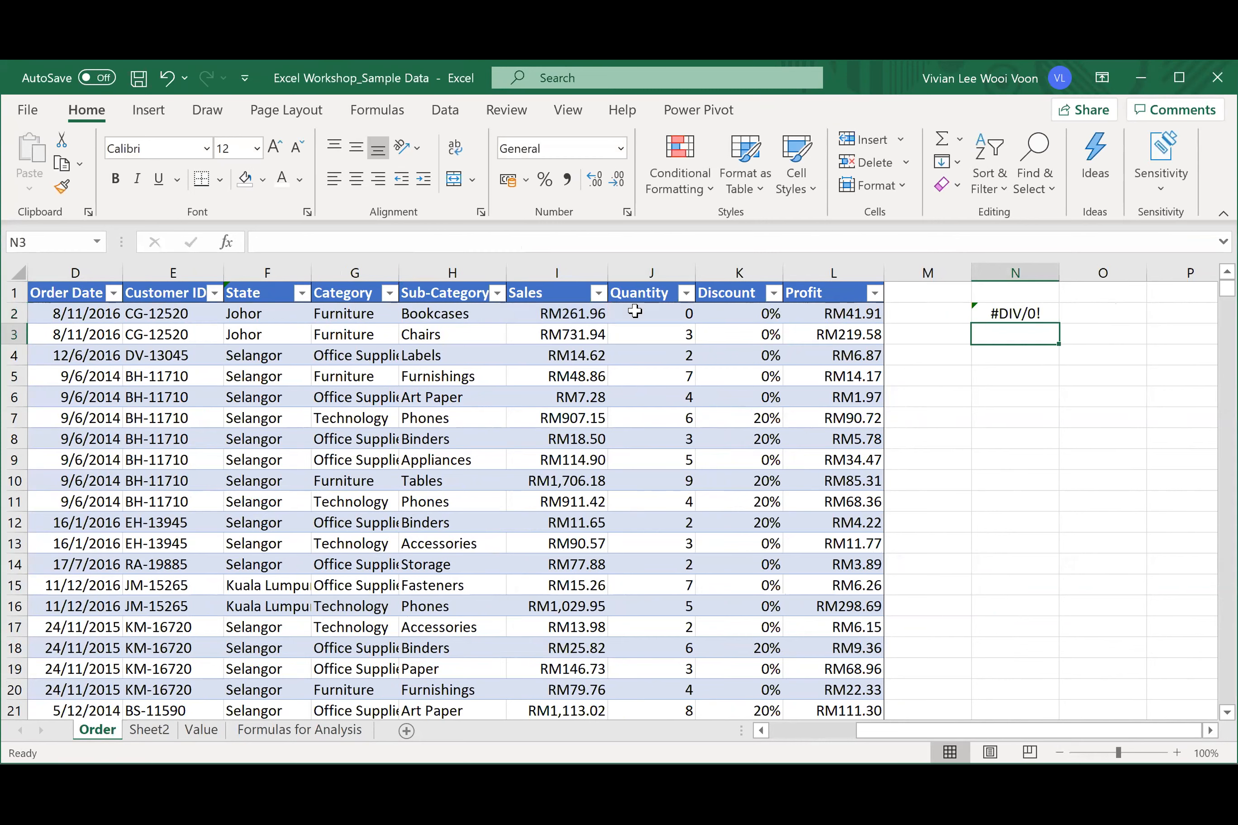
{"action": "key", "text": "Up"}
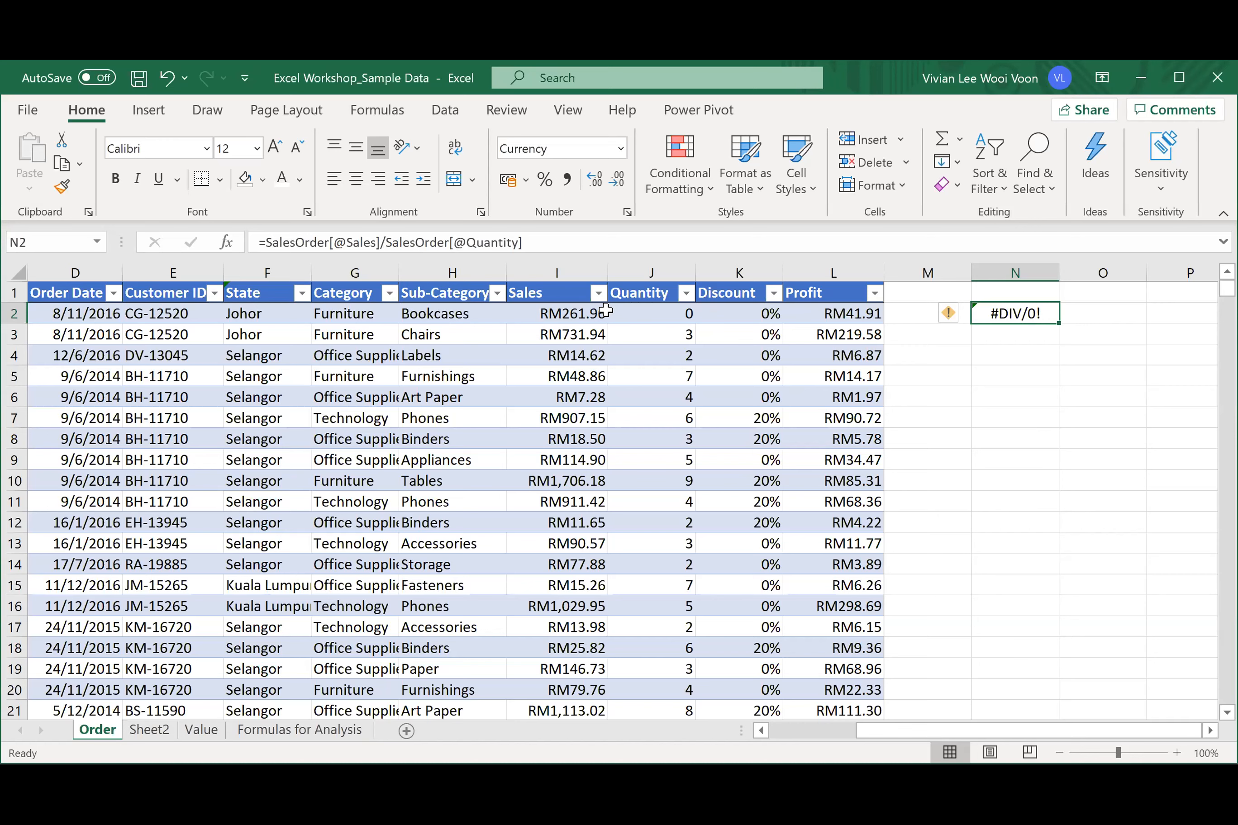
{"action": "left_click", "coordinate": [637, 307]}
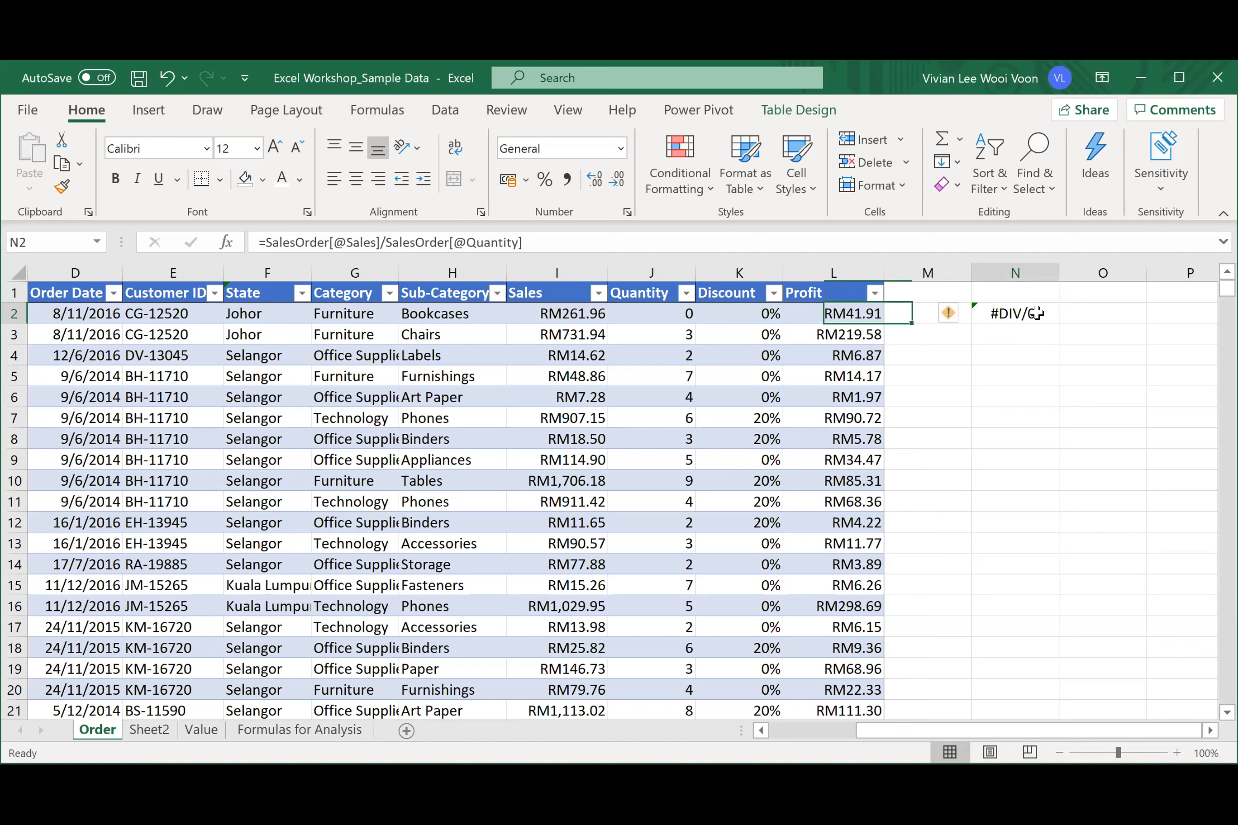
{"action": "left_click", "coordinate": [1036, 314]}
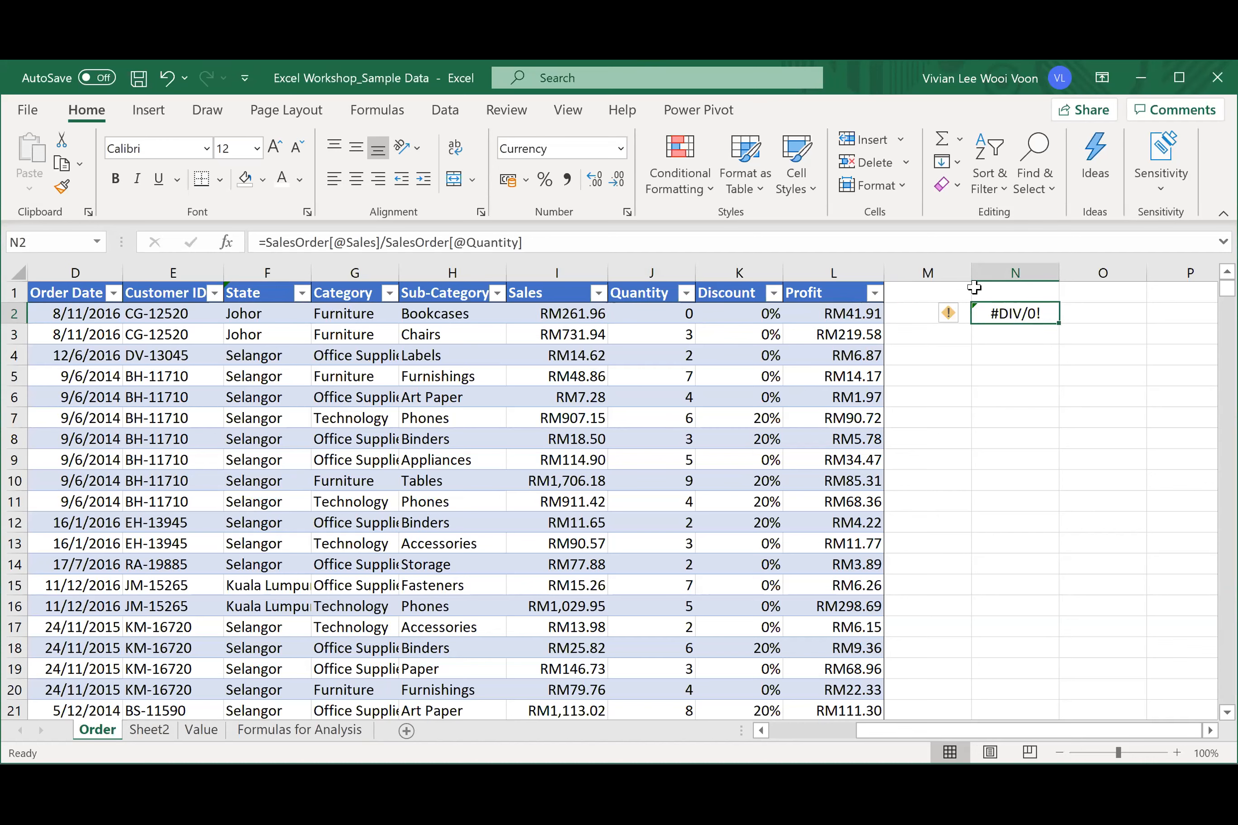
- Start an IFERROR formula in N3 with the first order's Sales divided by Quantity, I2/J2, as its value
{"action": "left_click", "coordinate": [1019, 332]}
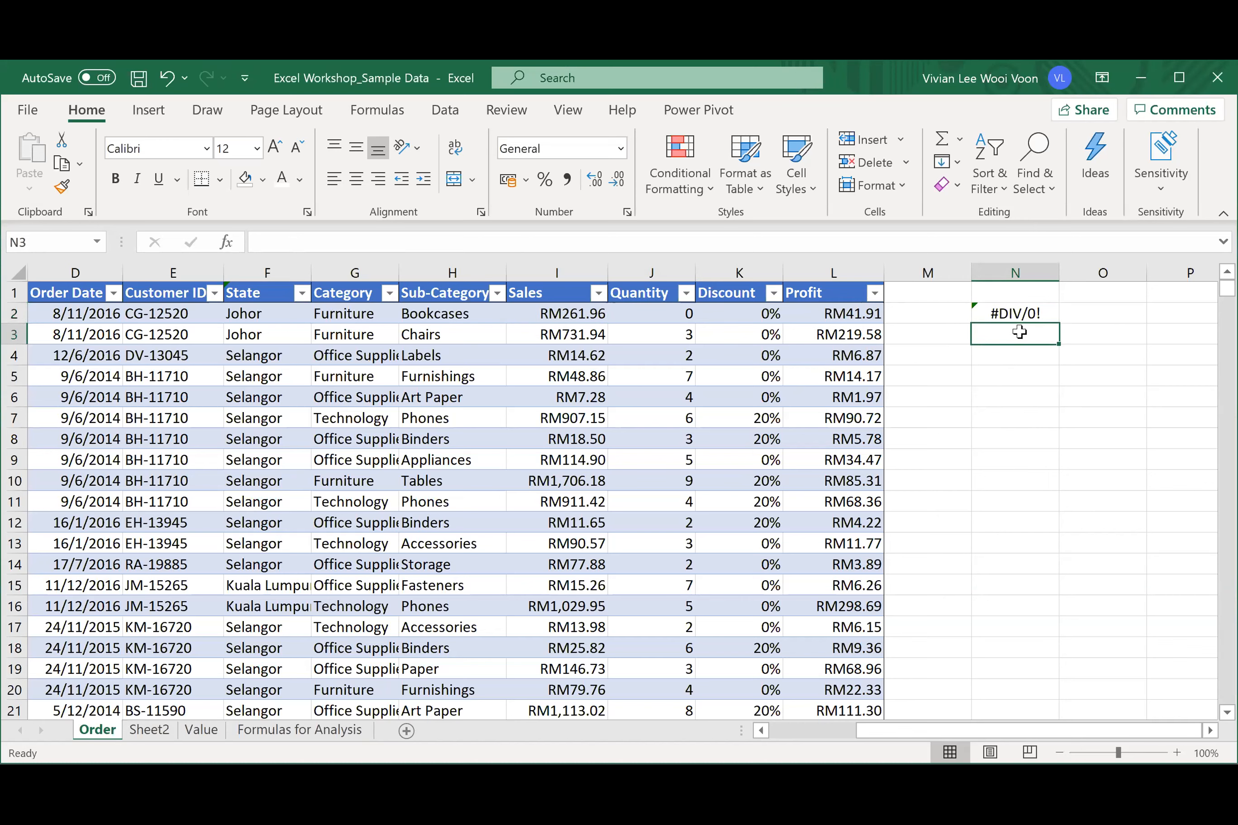
{"action": "left_click", "coordinate": [958, 241]}
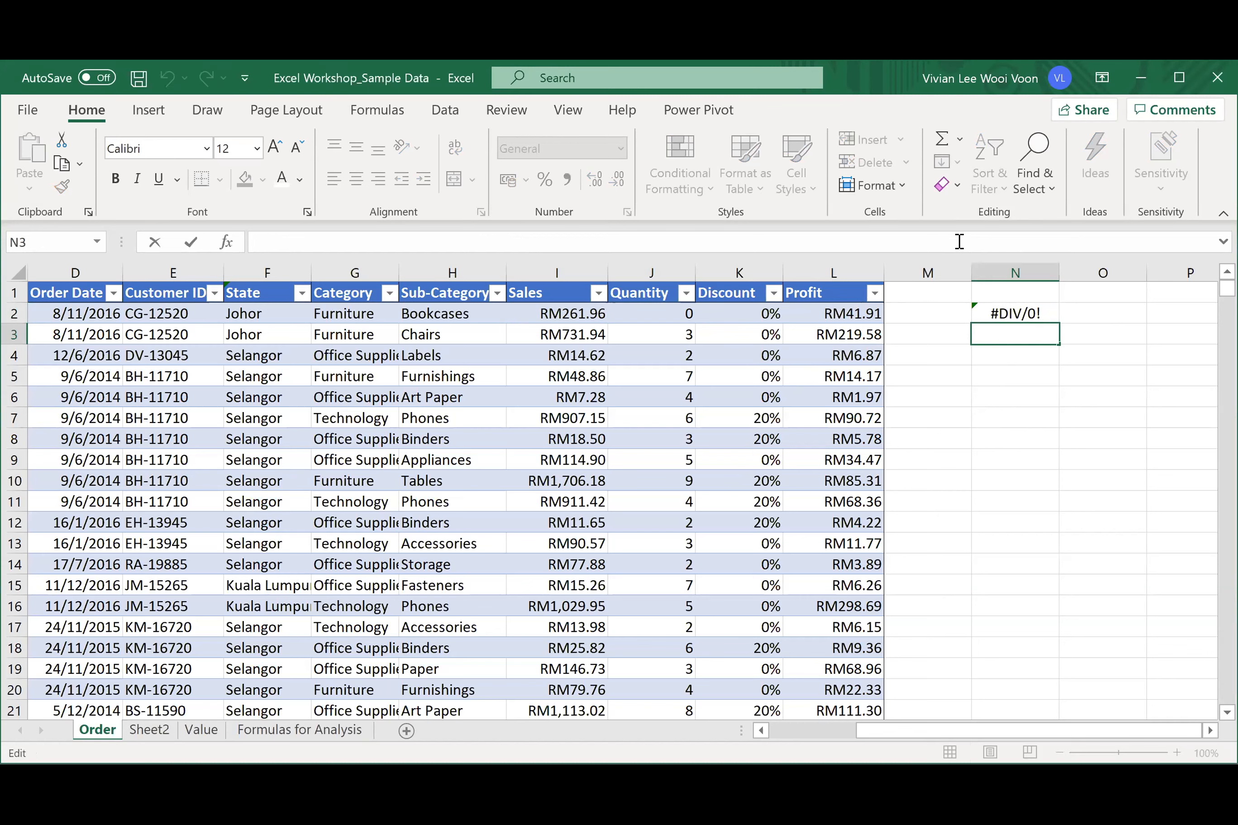
{"action": "type", "text": "="}
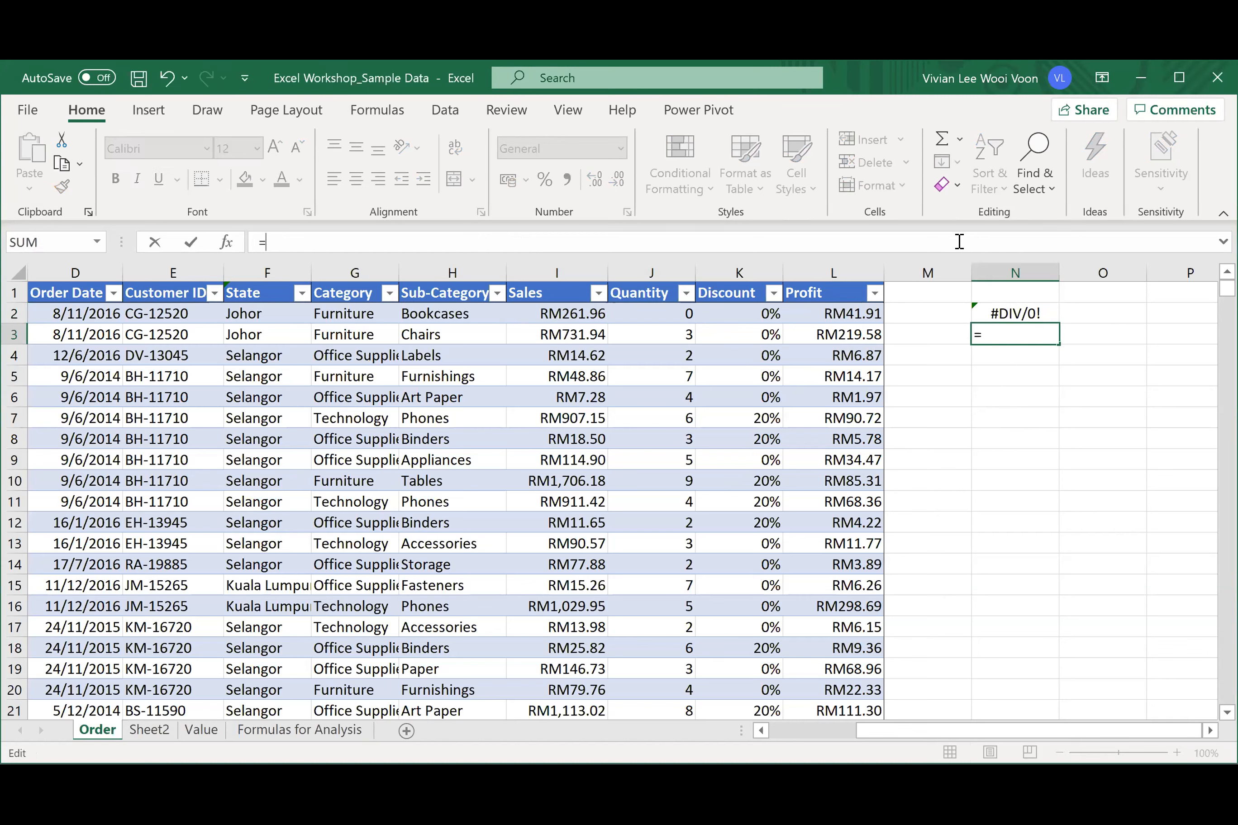
{"action": "type", "text": "IFERROR("}
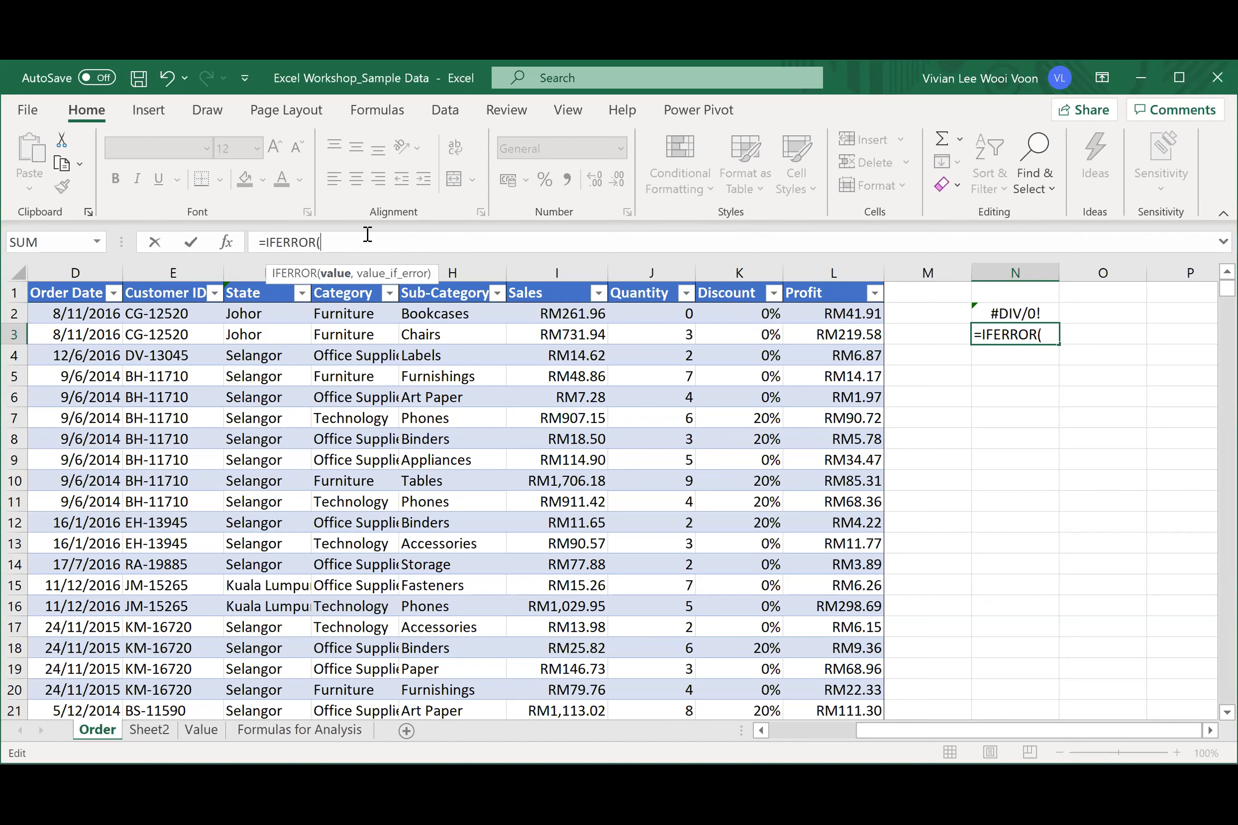
{"action": "left_click", "coordinate": [550, 313]}
{"action": "type", "text": "/"}
{"action": "left_click", "coordinate": [645, 314]}
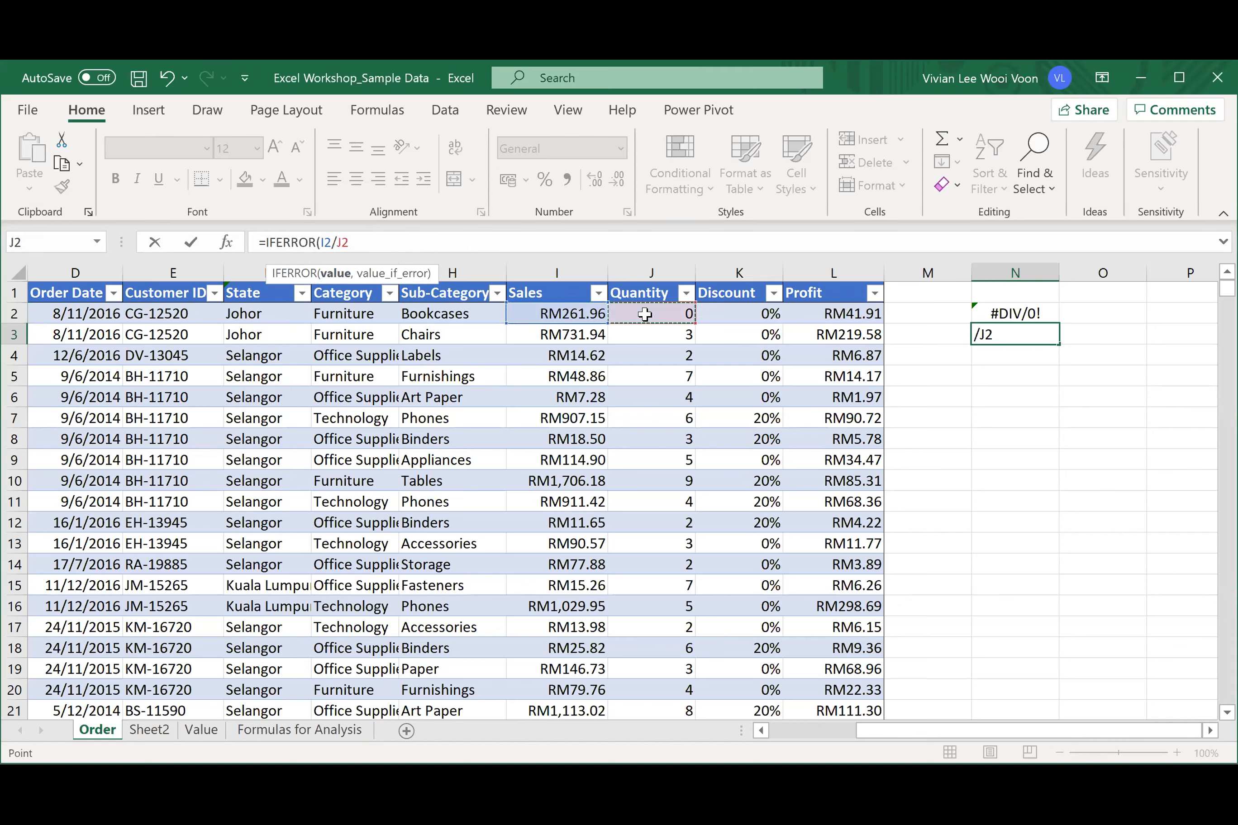
- Complete the IFERROR formula with 0 as the value if error and compare it with the plain division in N2
{"action": "left_click", "coordinate": [707, 249]}
{"action": "type", "text": ","}
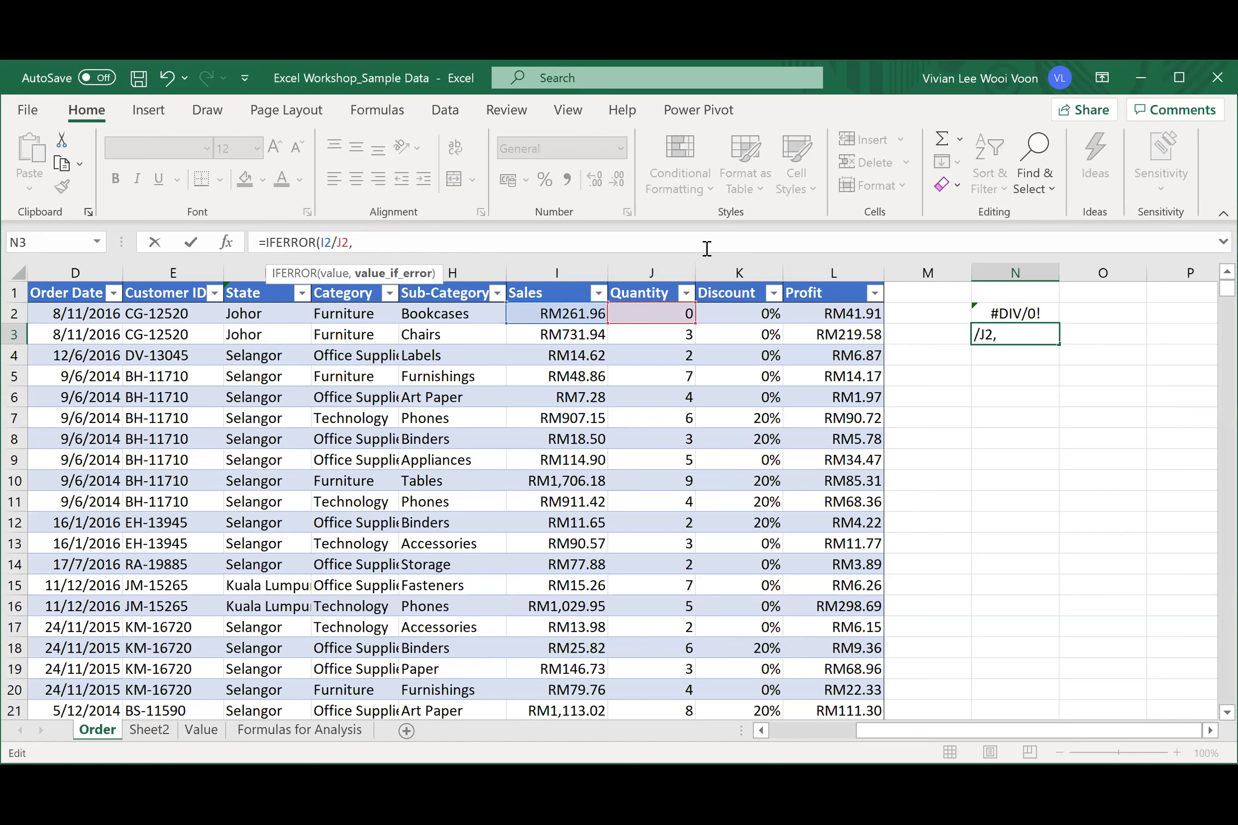
{"action": "type", "text": "0)"}
{"action": "key", "text": "Return"}
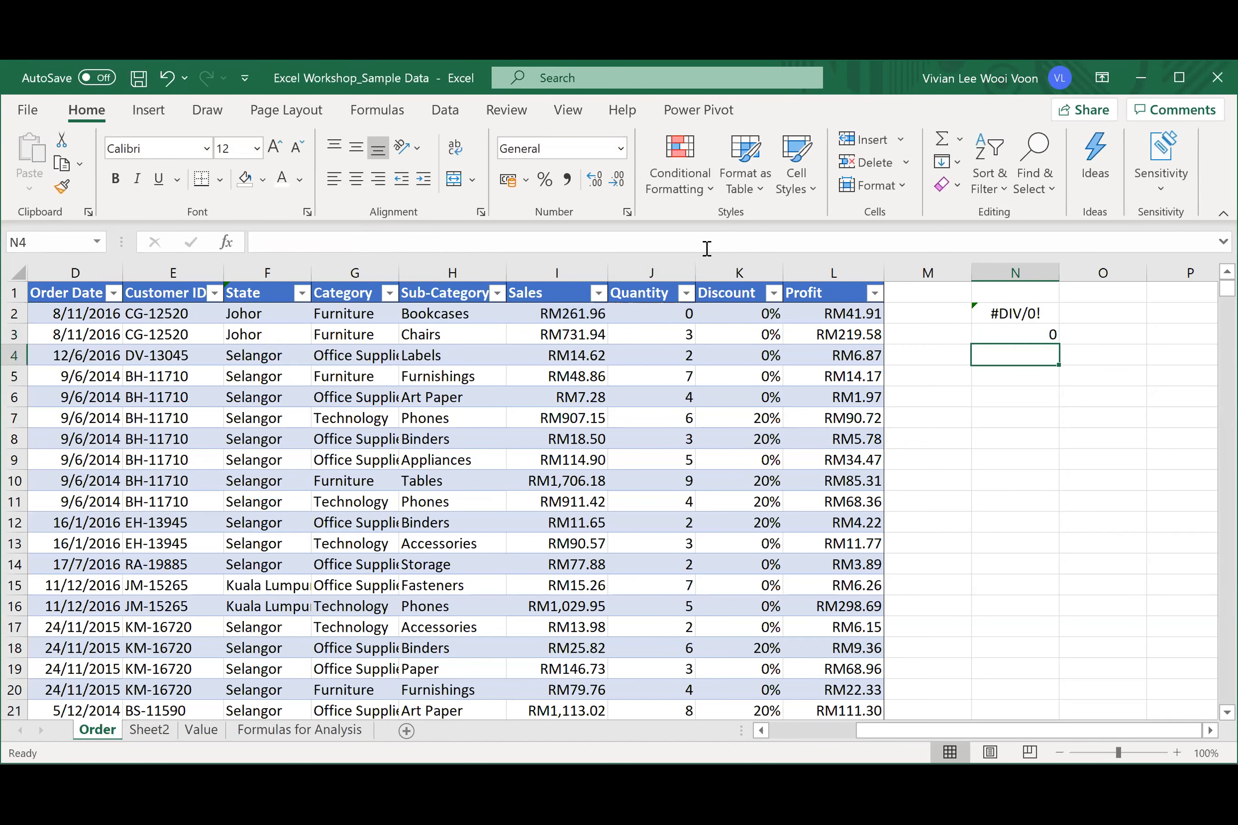
{"action": "key", "text": "Up"}
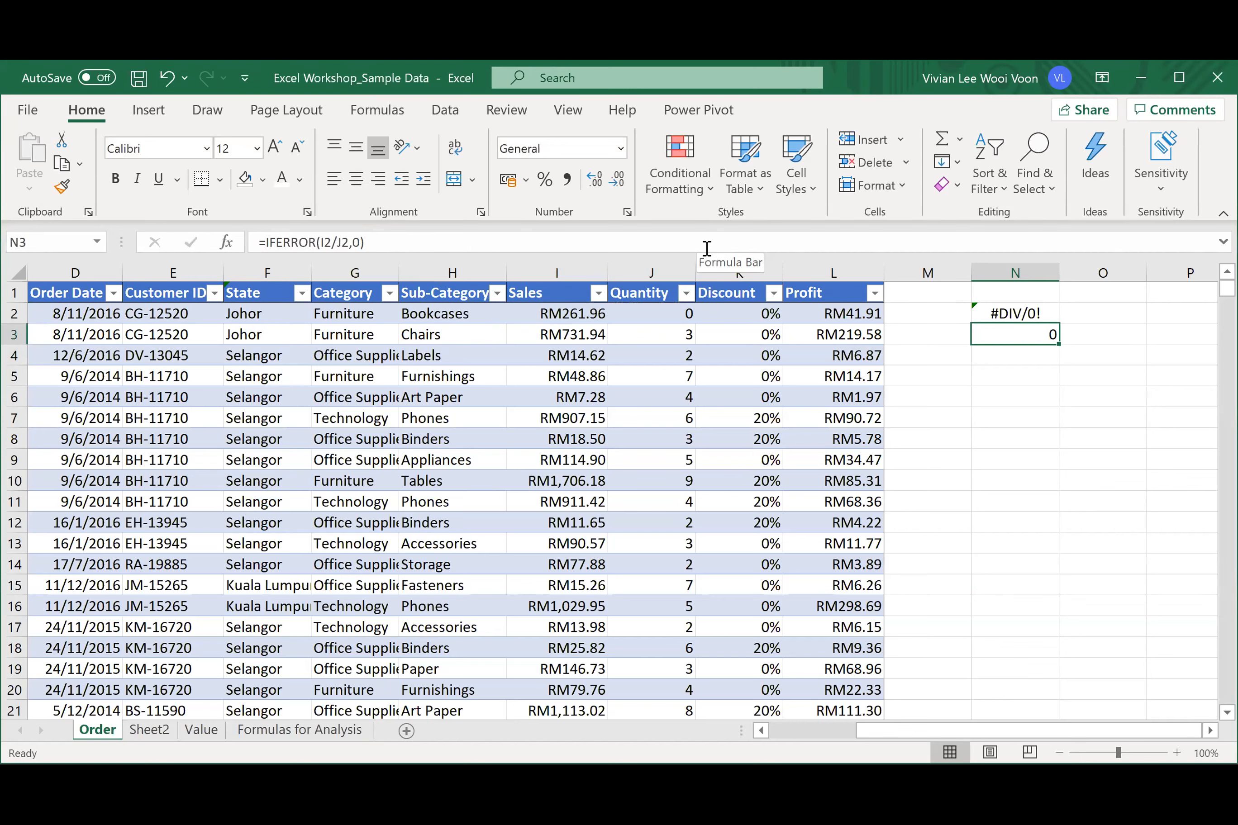
{"action": "key", "text": "Up"}
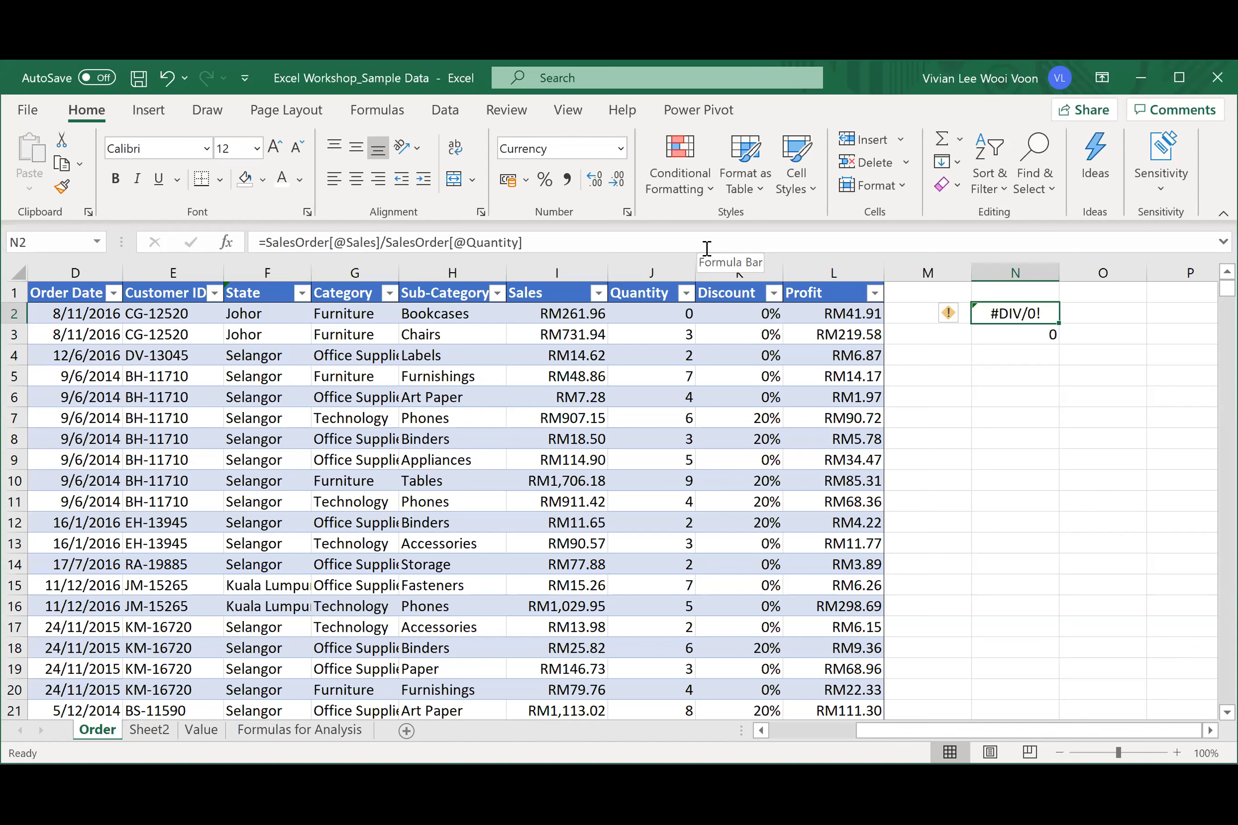
{"action": "key", "text": "Down"}
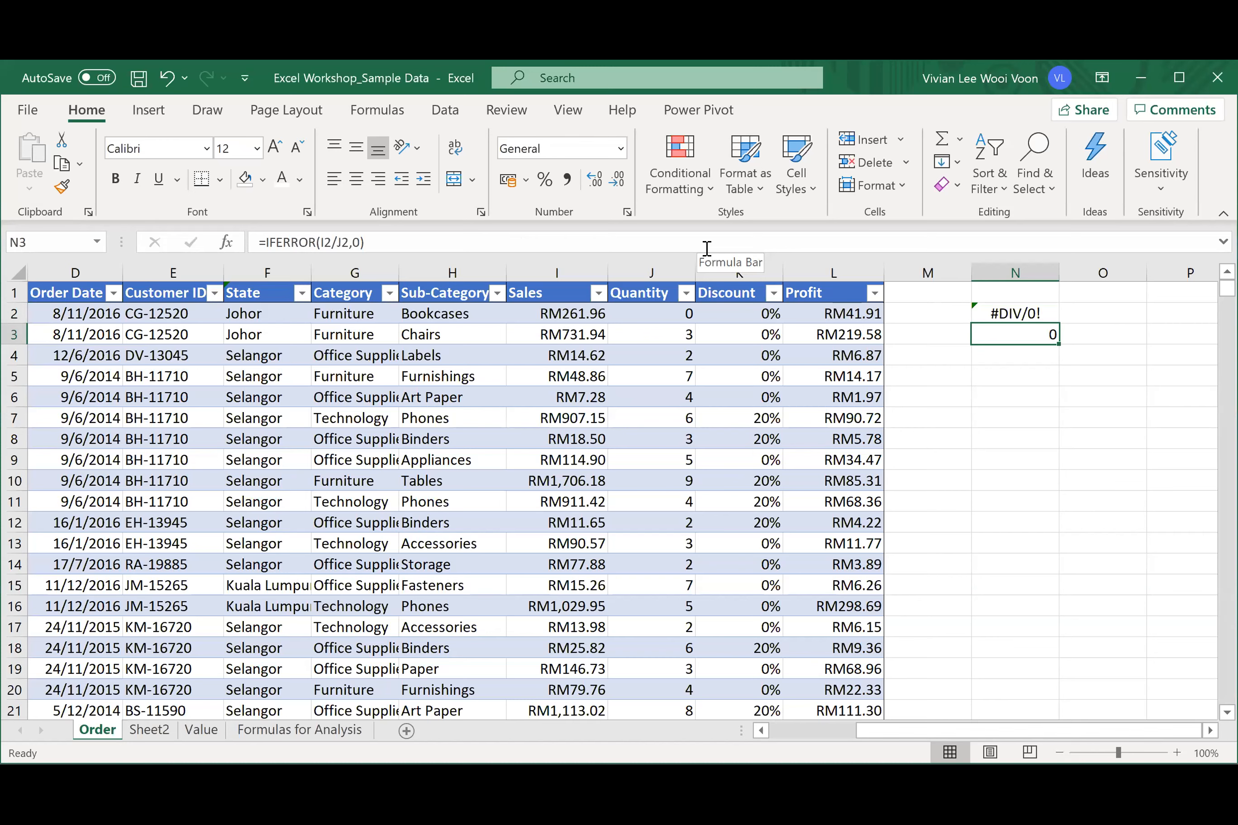
- Delete the trial division and IFERROR formulas from N2 and N3
{"action": "key", "text": "Up"}
{"action": "key", "text": "Delete"}
{"action": "key", "text": "Down"}
{"action": "key", "text": "Delete"}
- Set the first order's Quantity in J2 to 2
{"action": "key", "text": "Left"}
{"action": "key", "text": "Left"}
{"action": "key", "text": "Left"}
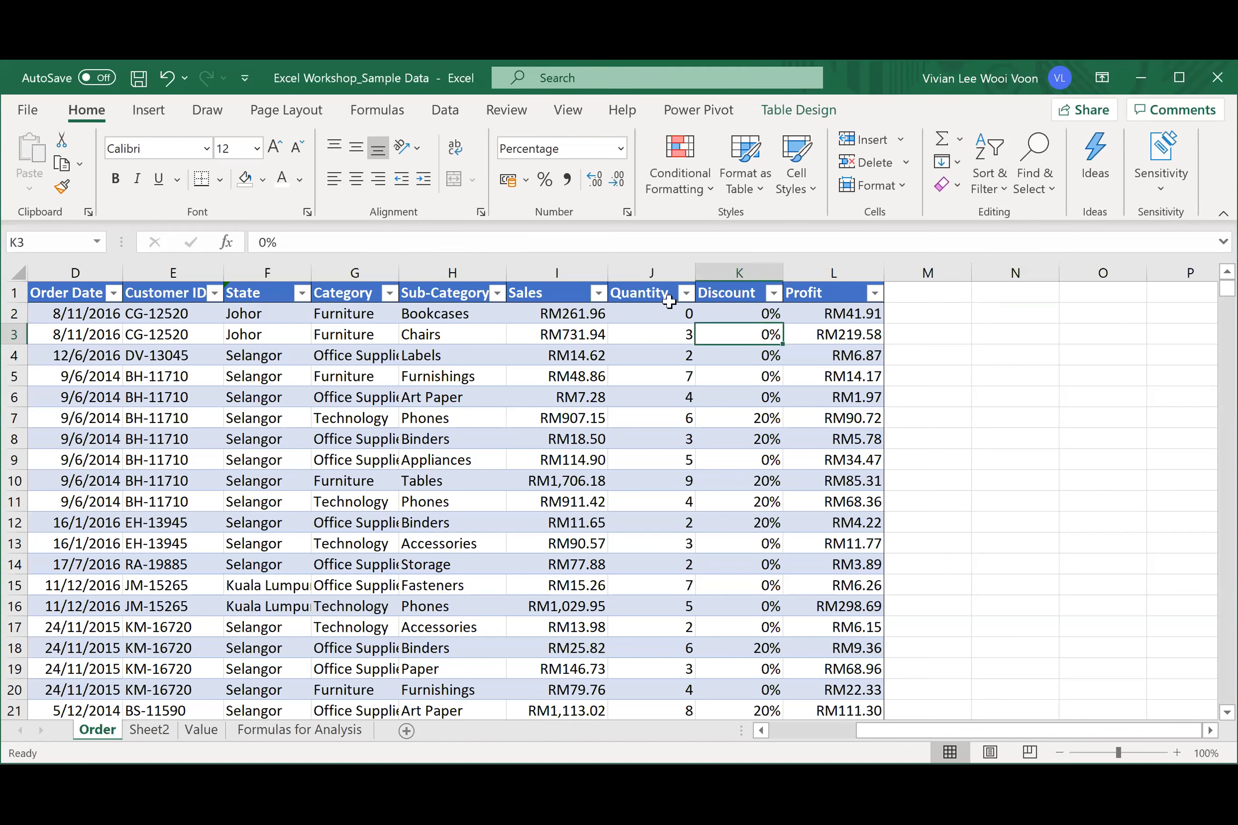
{"action": "left_click", "coordinate": [656, 313]}
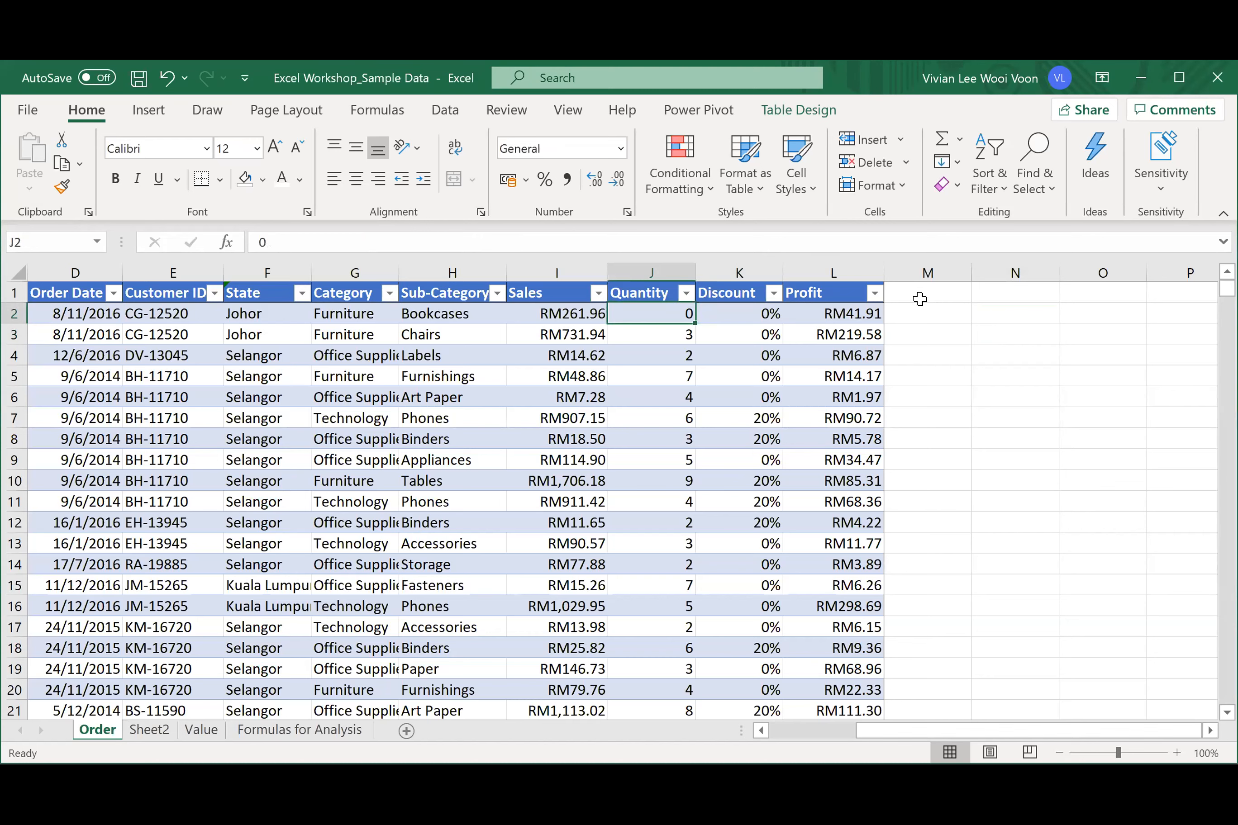
{"action": "type", "text": "2"}
{"action": "key", "text": "Return"}
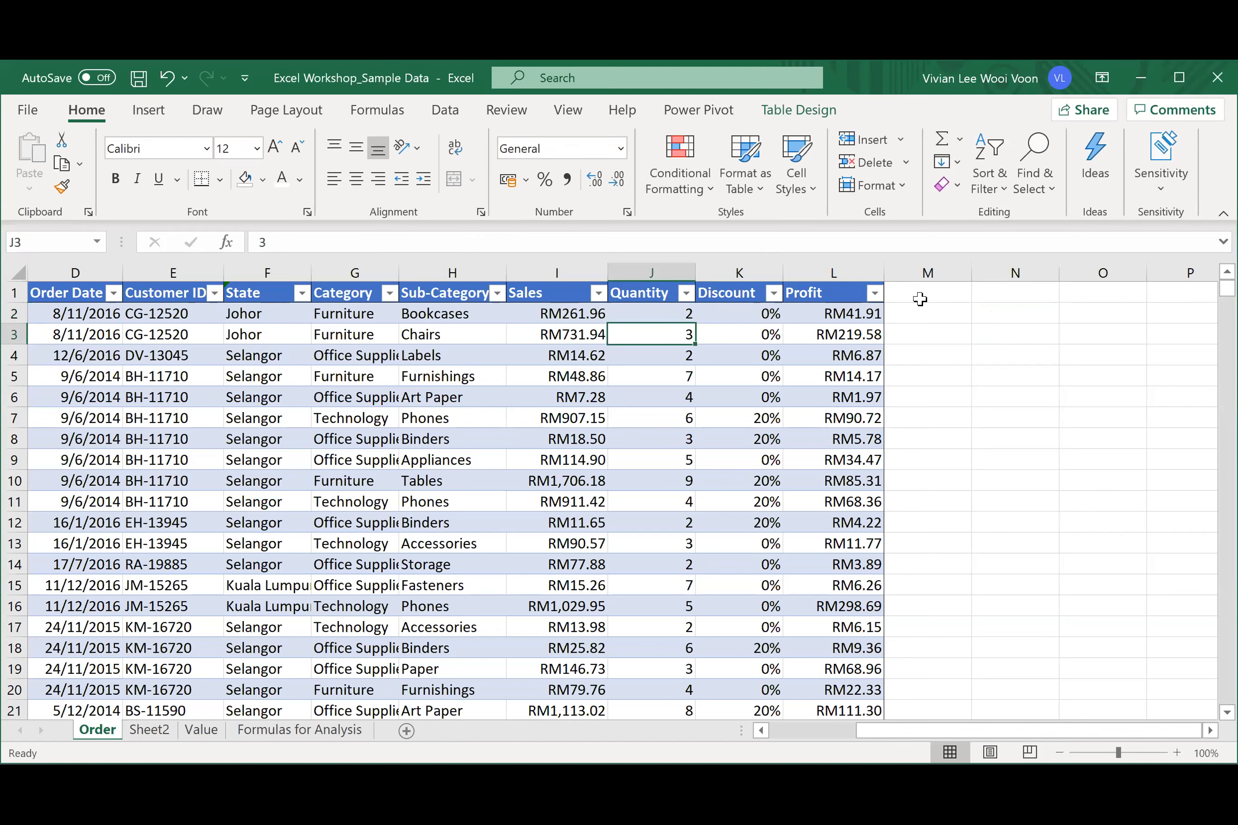
{"action": "left_click", "coordinate": [921, 300]}
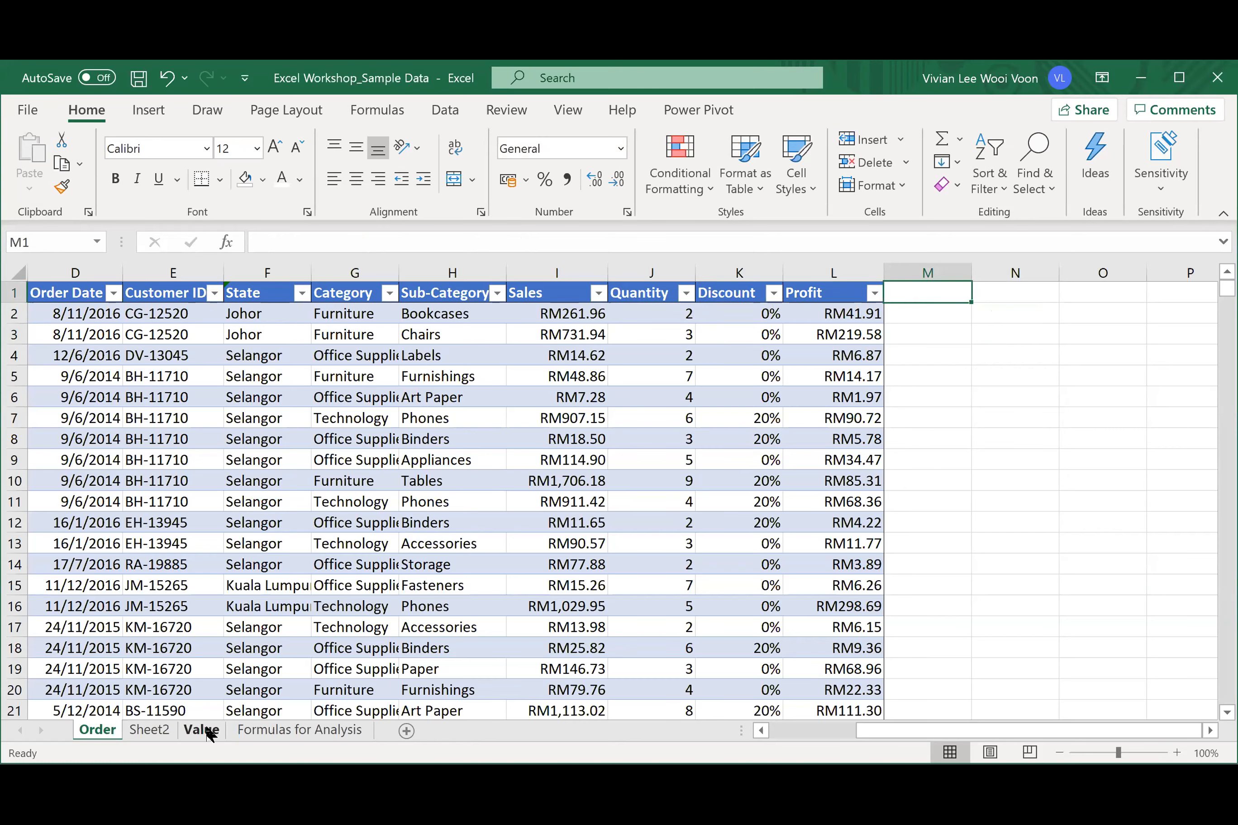
- Review the VLOOKUP table on the Formulas for Analysis sheet against the data on the Order sheet
{"action": "left_click", "coordinate": [253, 735]}
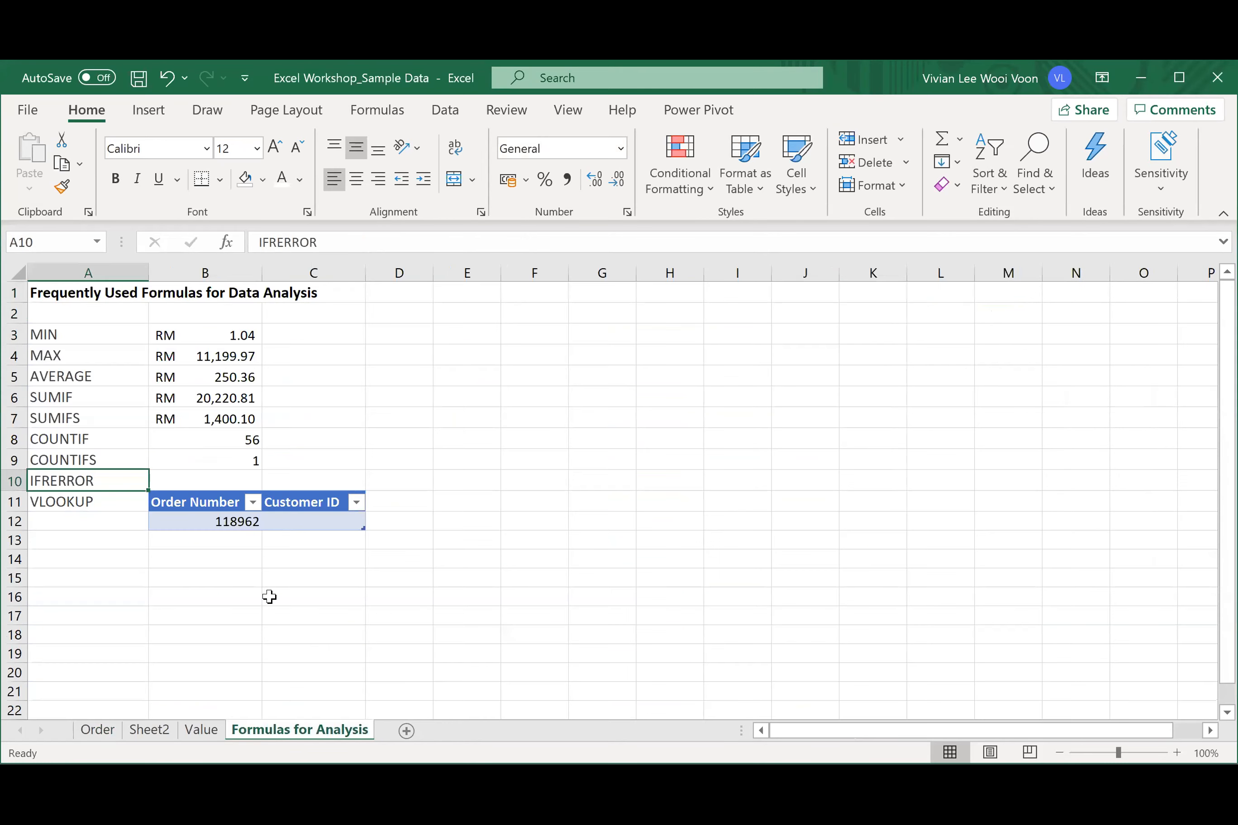
{"action": "left_click", "coordinate": [89, 500]}
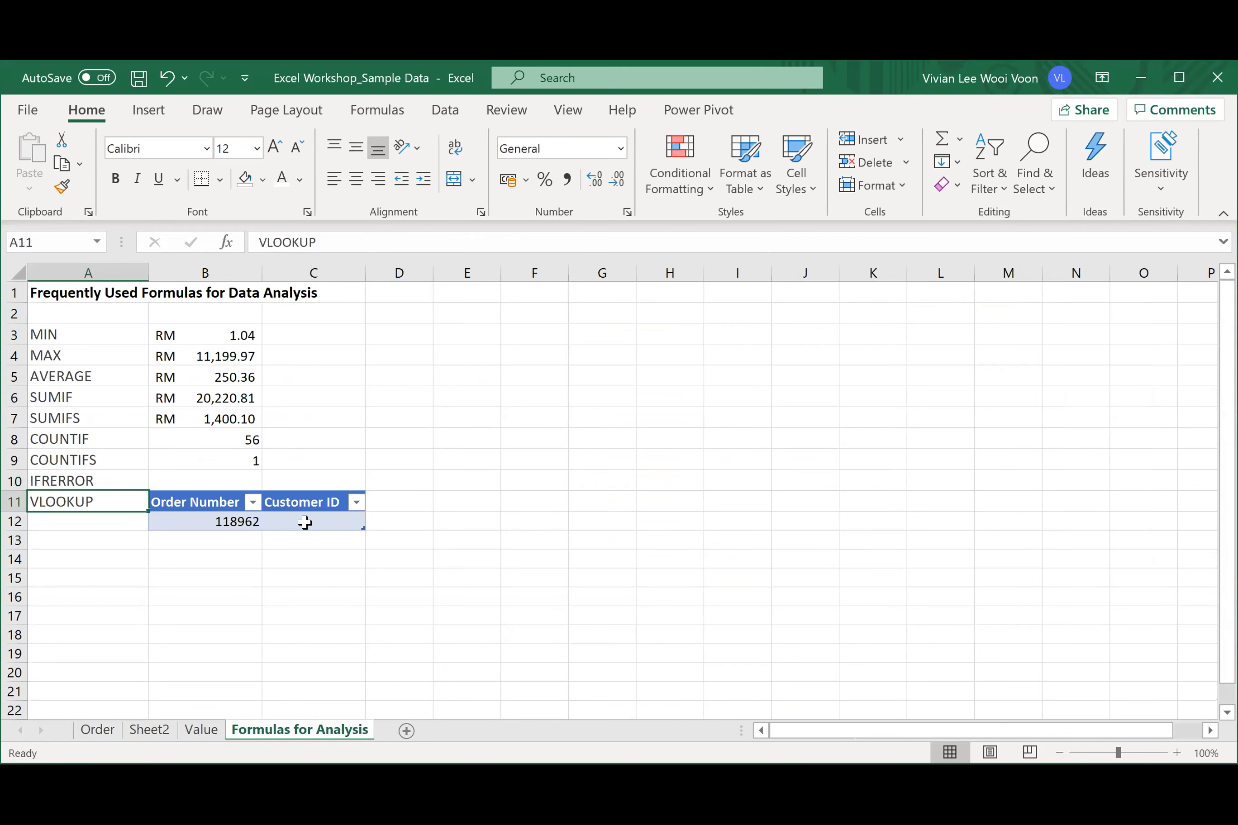
{"action": "left_click", "coordinate": [305, 523]}
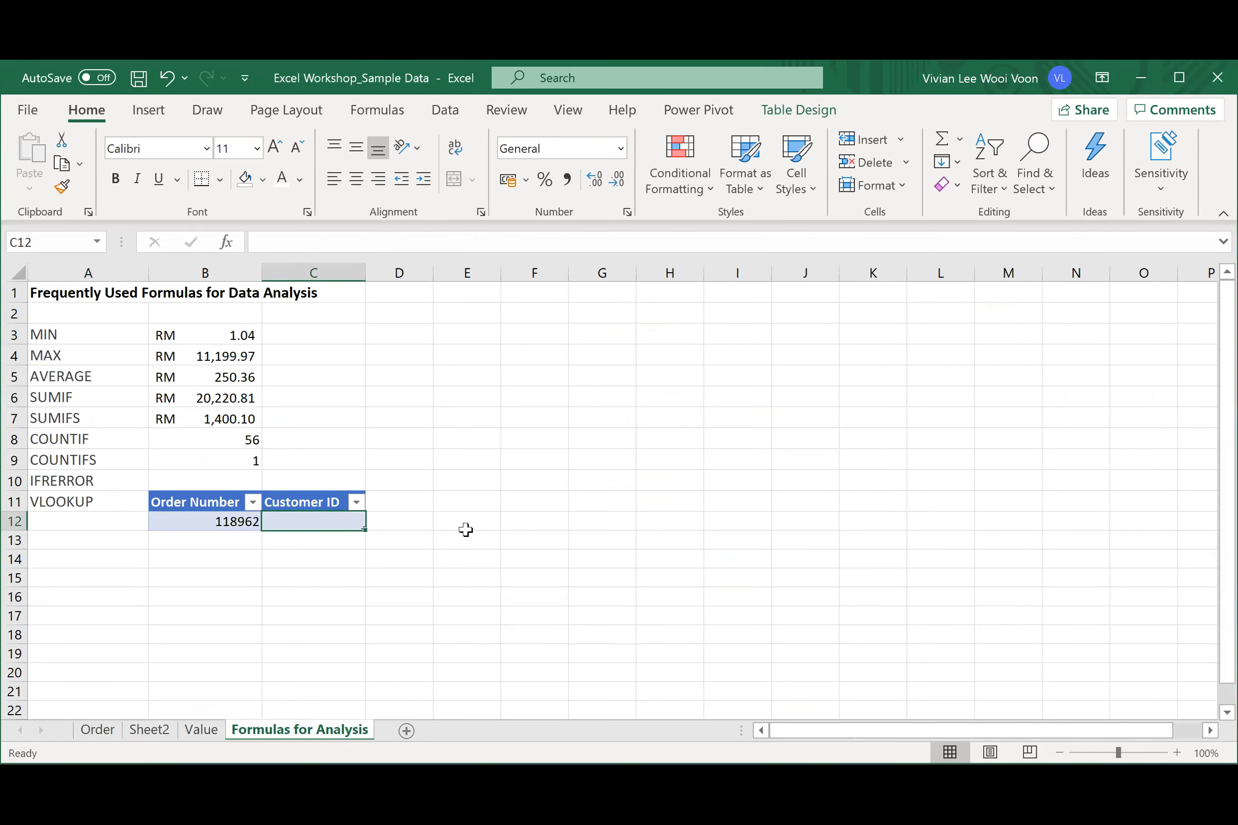
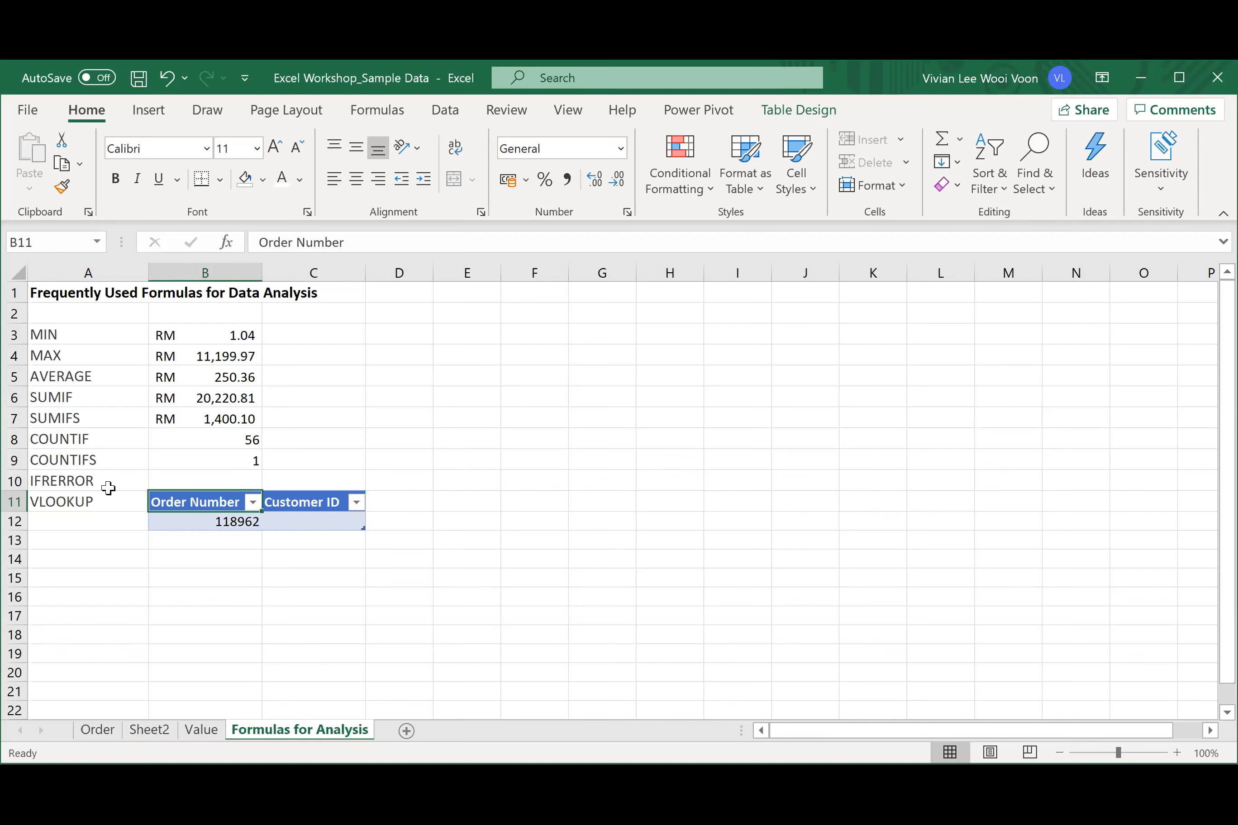
{"action": "left_click", "coordinate": [97, 497]}
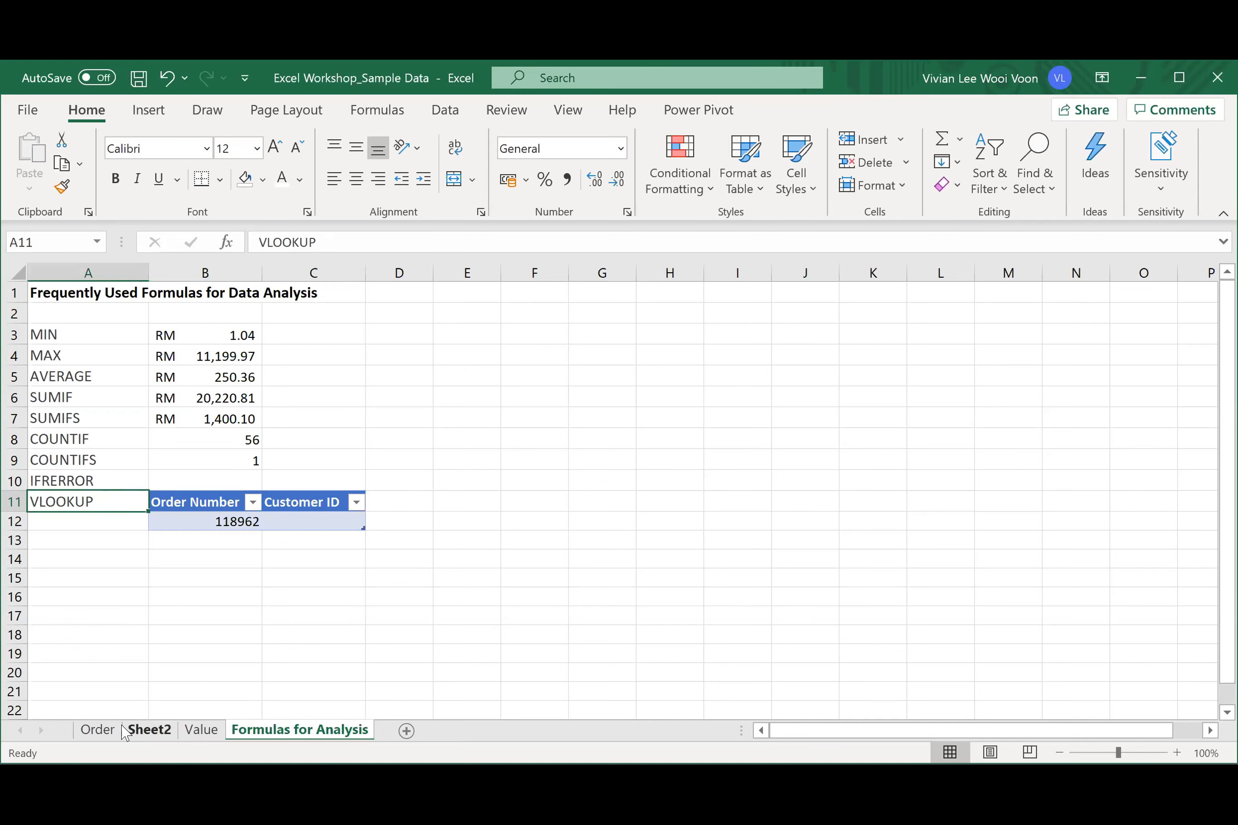
{"action": "left_click", "coordinate": [95, 730]}
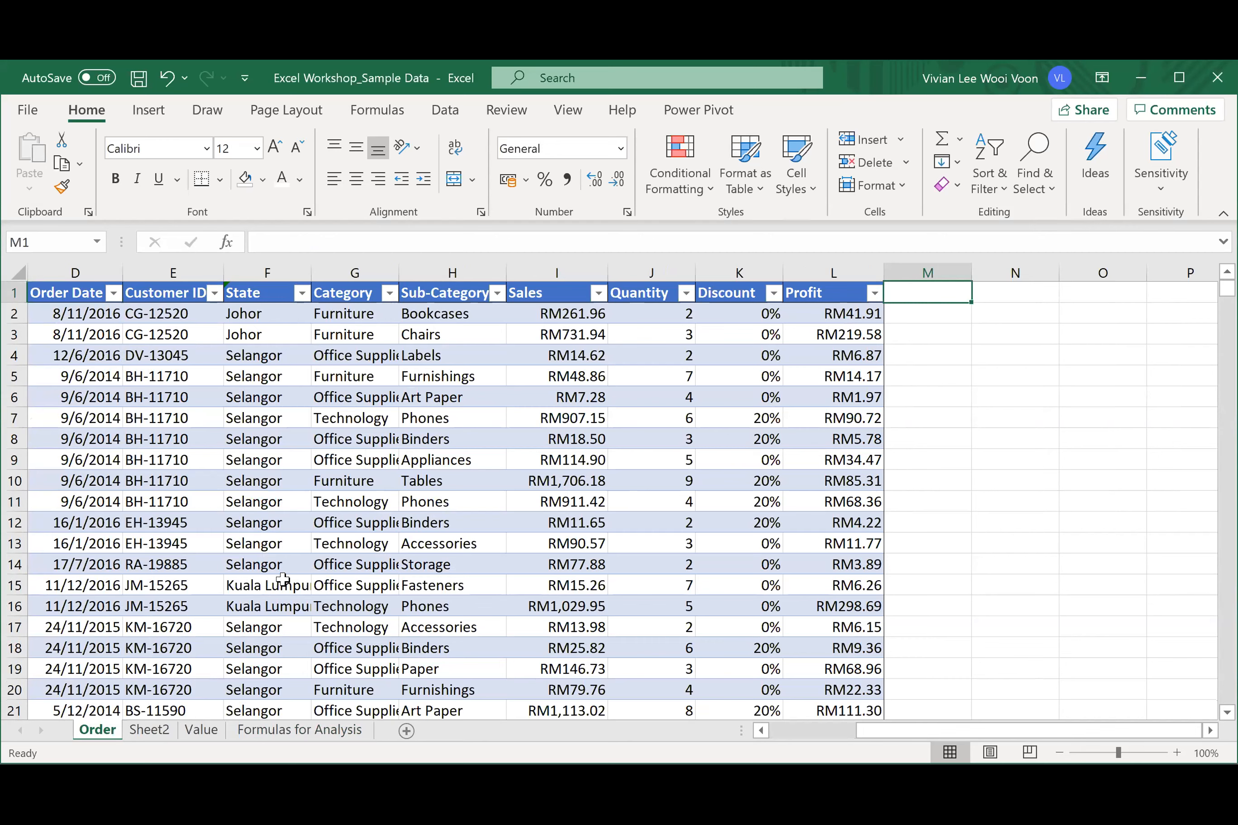
{"action": "left_click", "coordinate": [325, 732]}
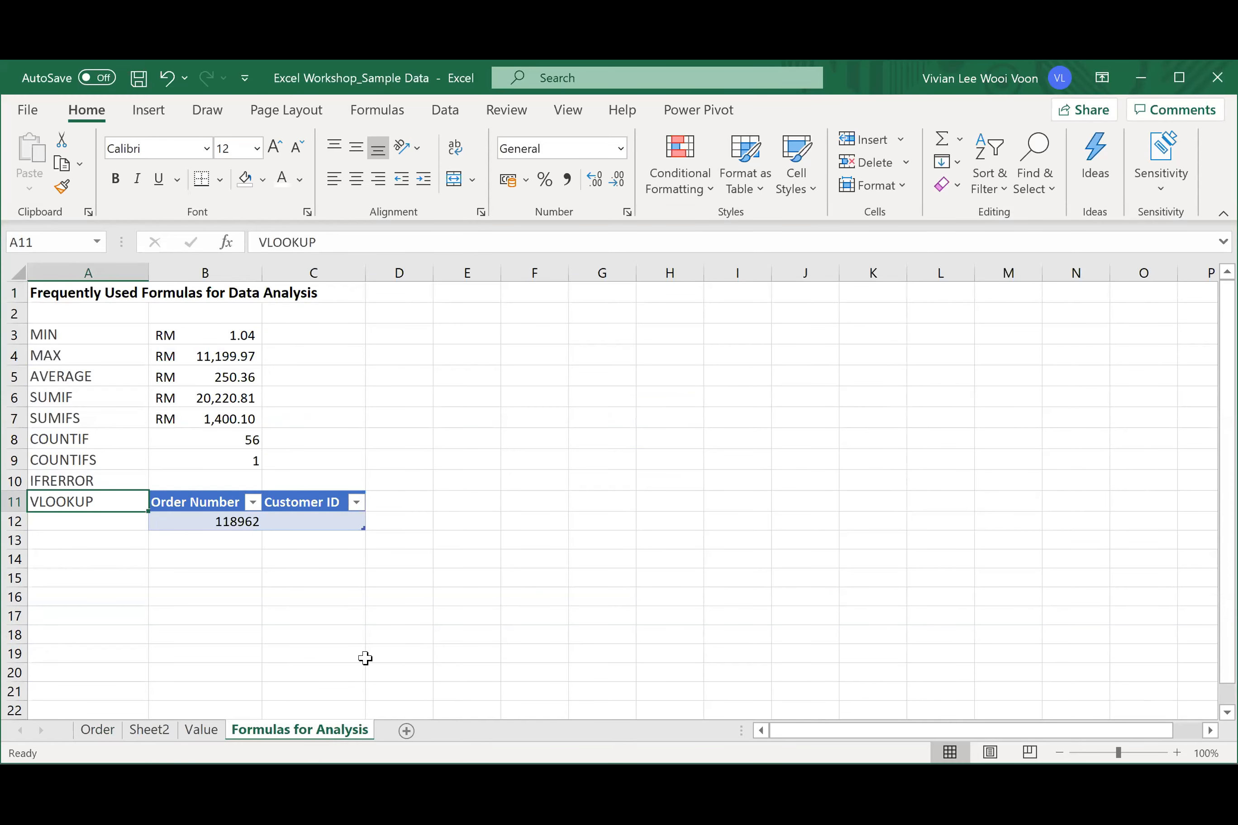
- Start a VLOOKUP formula in the Customer ID cell C12 with the Order Number in B12 as lookup value
{"action": "left_click", "coordinate": [297, 522]}
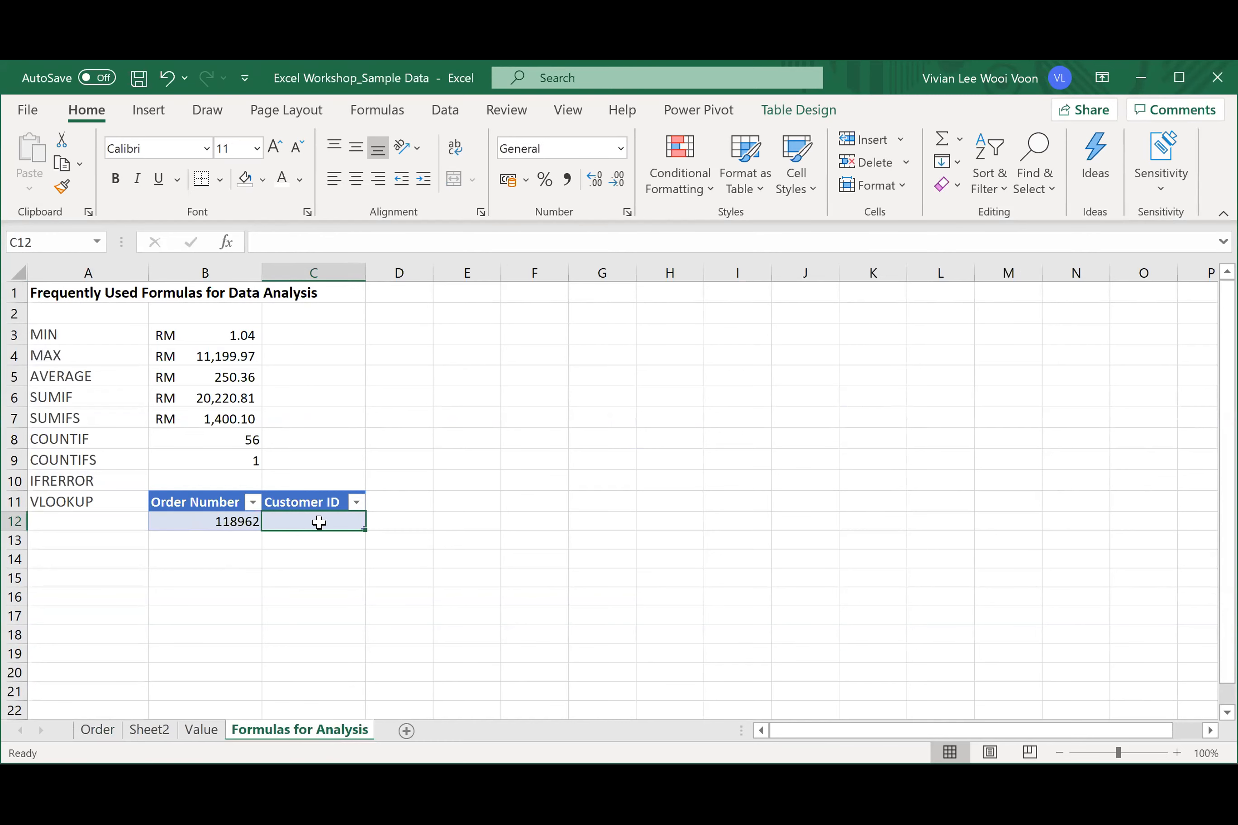
{"action": "left_click", "coordinate": [406, 242]}
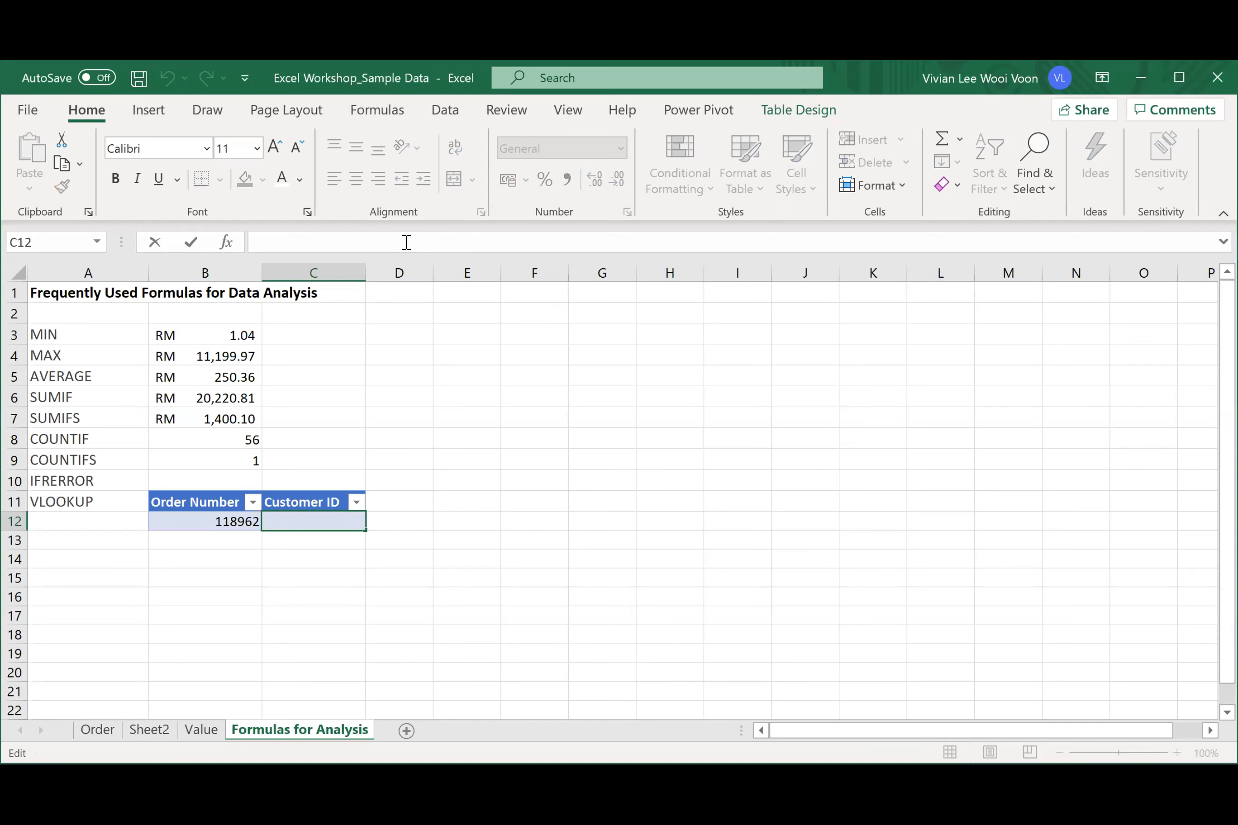
{"action": "type", "text": "="}
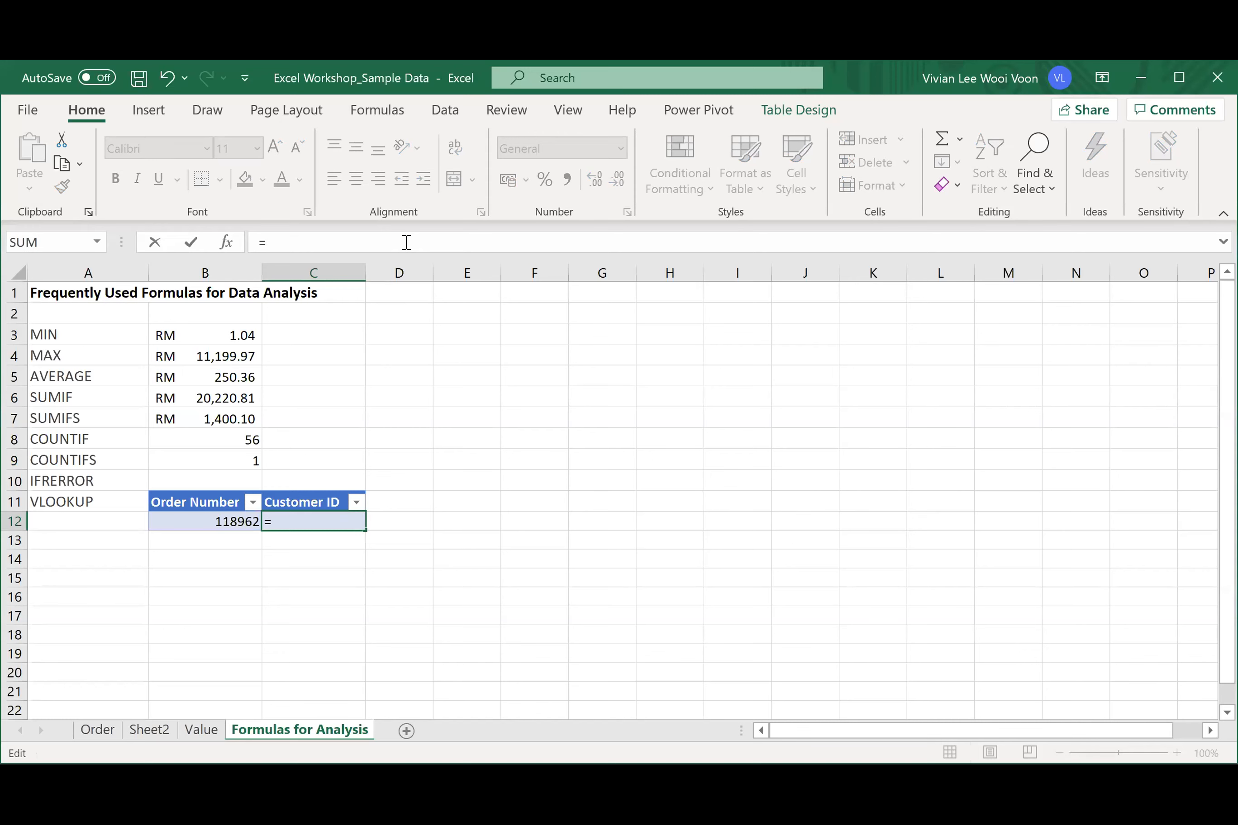
{"action": "type", "text": "VLOOKUP("}
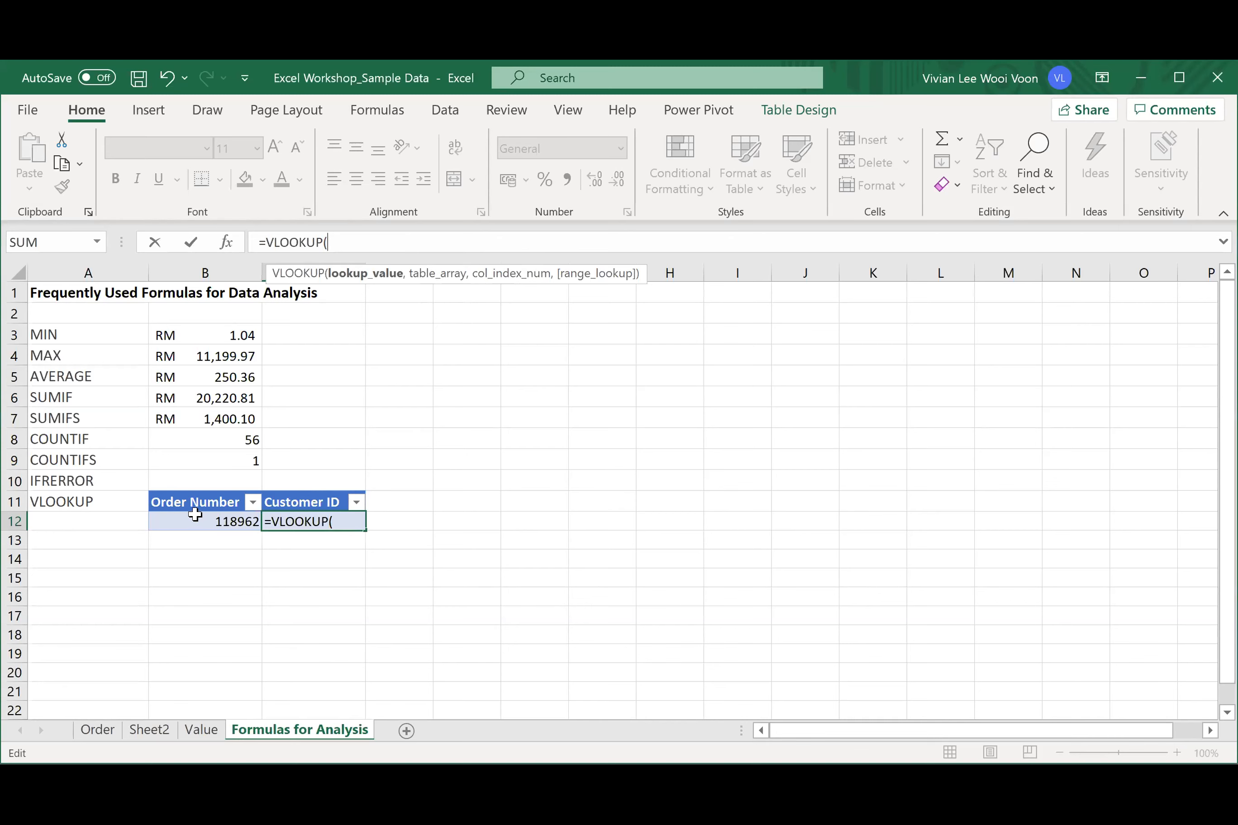
{"action": "left_click", "coordinate": [179, 517]}
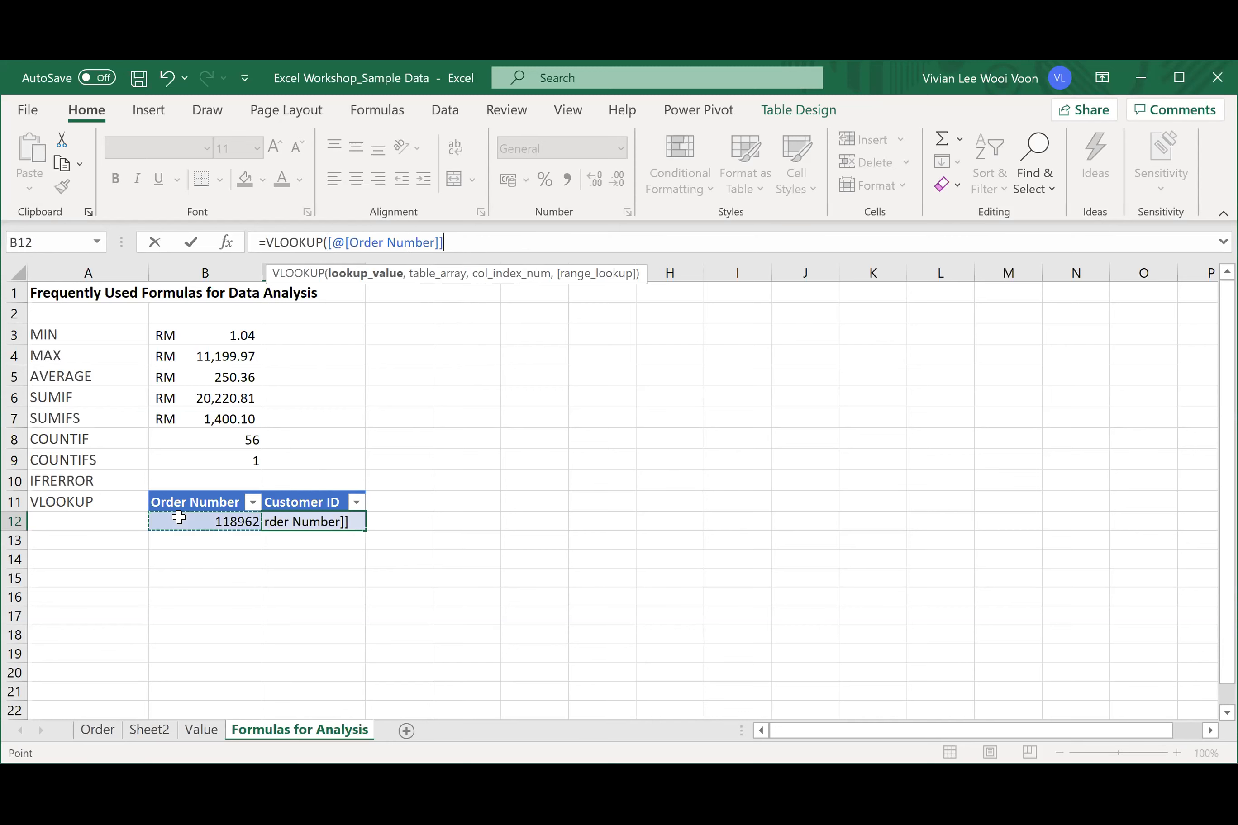
{"action": "type", "text": ","}
- Set the VLOOKUP table array to columns C:E of the Order sheet, from Order ID to Customer ID
{"action": "left_click", "coordinate": [110, 730]}
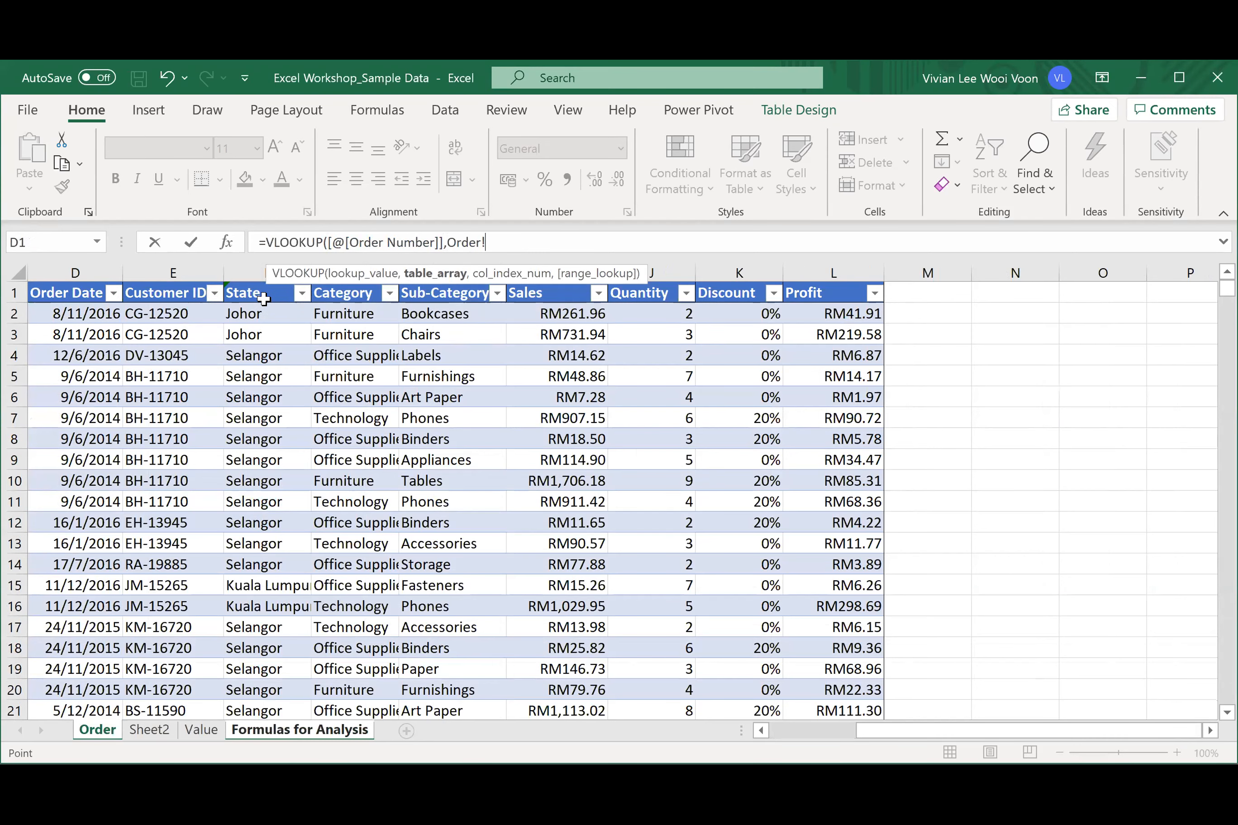
{"action": "scroll", "coordinate": [262, 298], "scroll_direction": "left", "scroll_amount": 3}
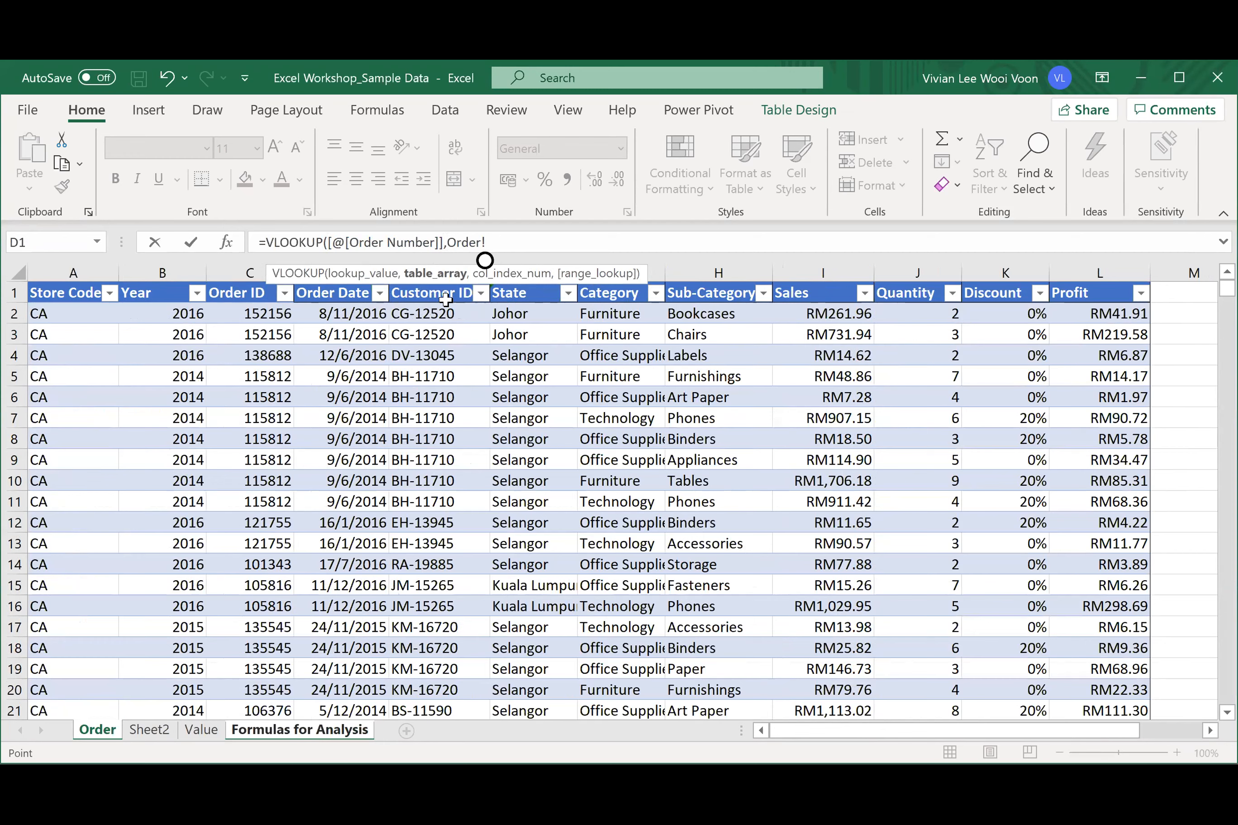
{"action": "left_click", "coordinate": [230, 269]}
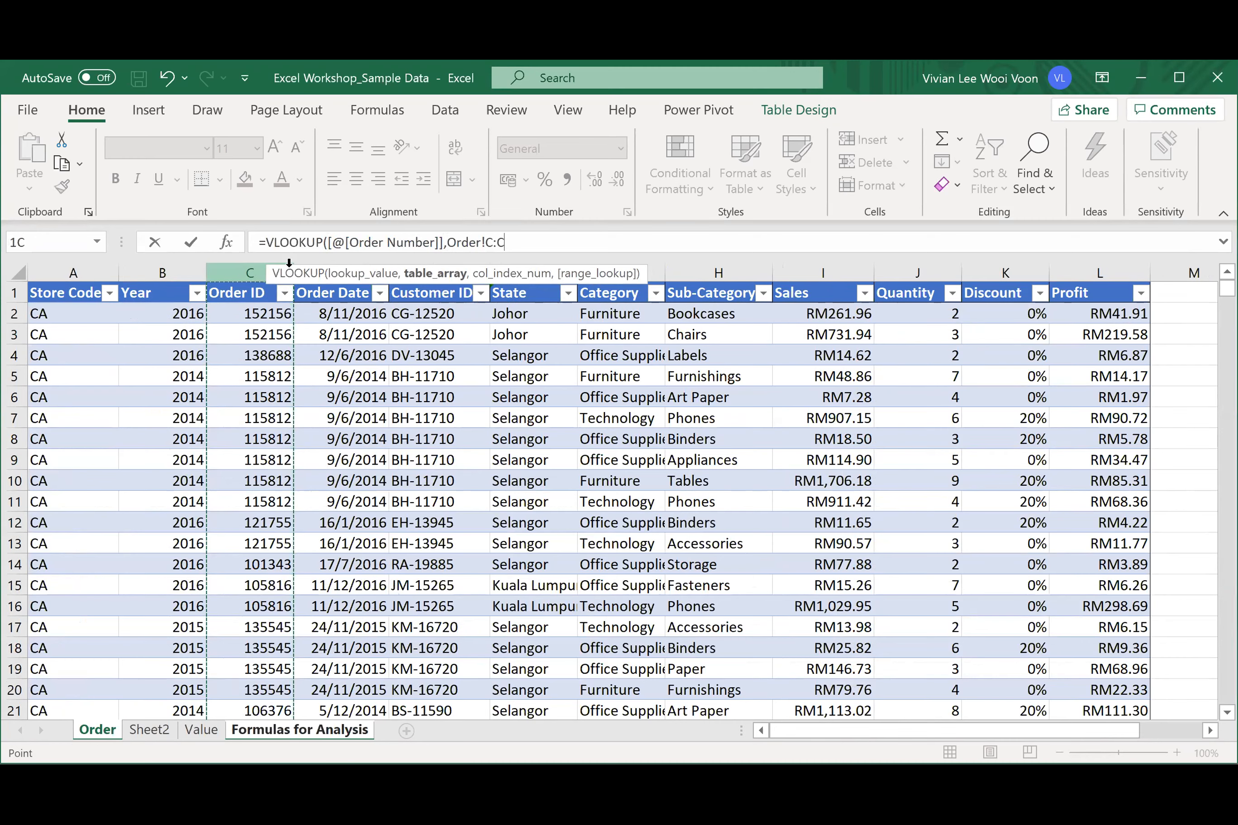
{"action": "left_click_drag", "start_coordinate": [294, 268], "coordinate": [415, 274]}
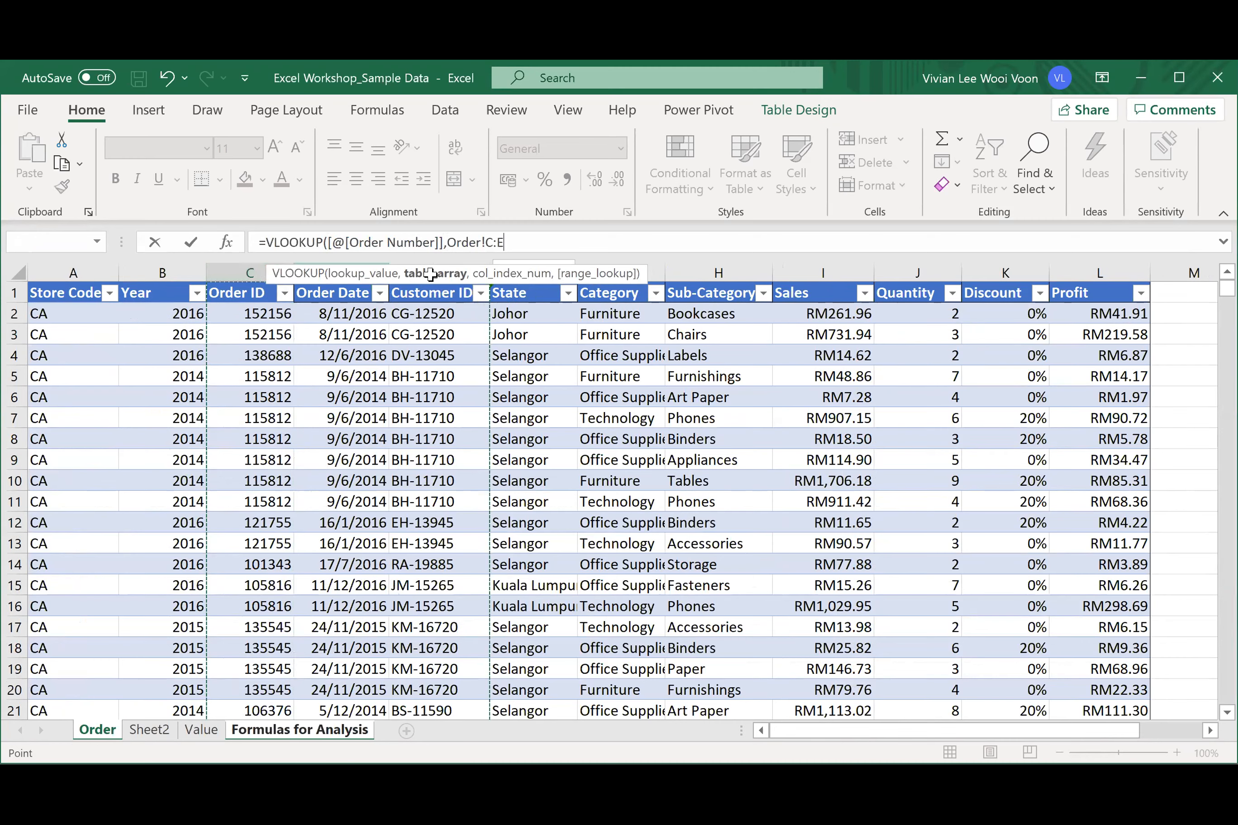
{"action": "type", "text": ","}
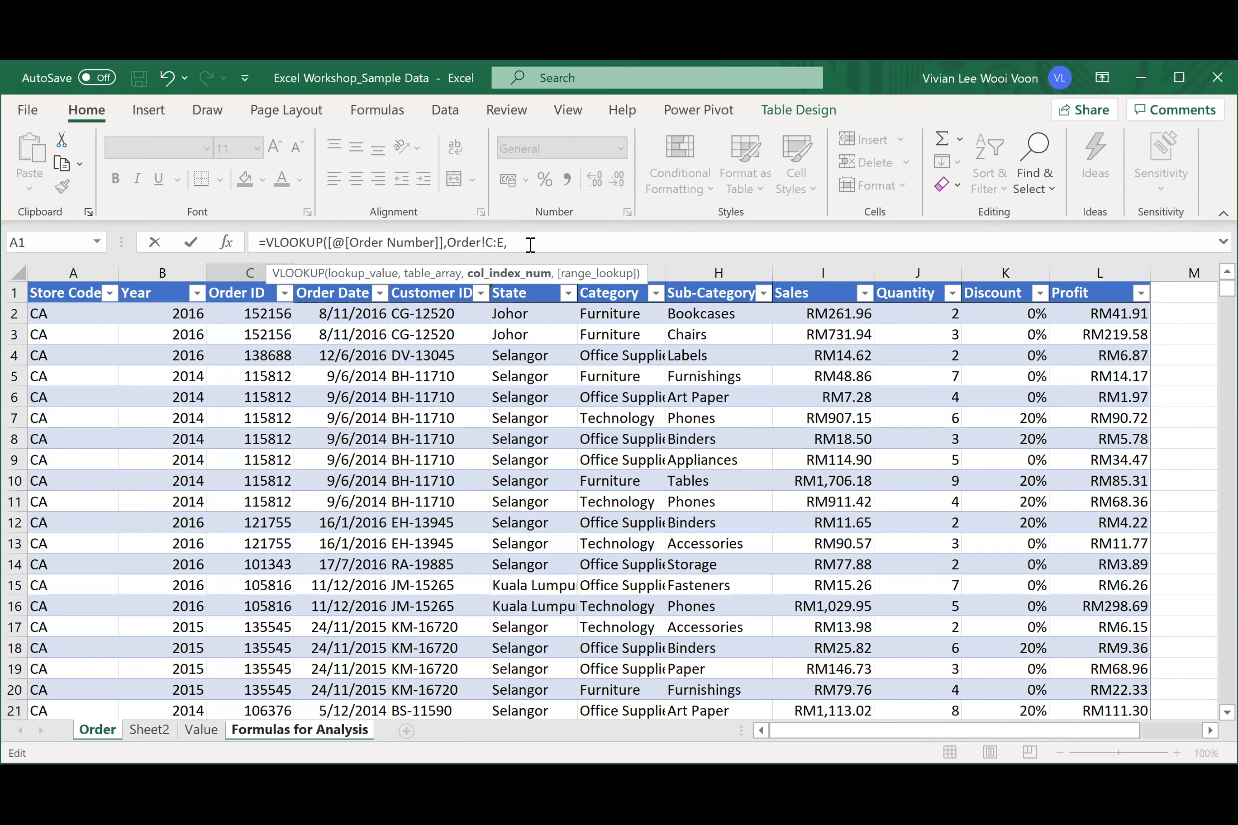
- Complete the VLOOKUP formula with column index 3 and range lookup 0 for an exact match
{"action": "type", "text": "3"}
{"action": "type", "text": ","}
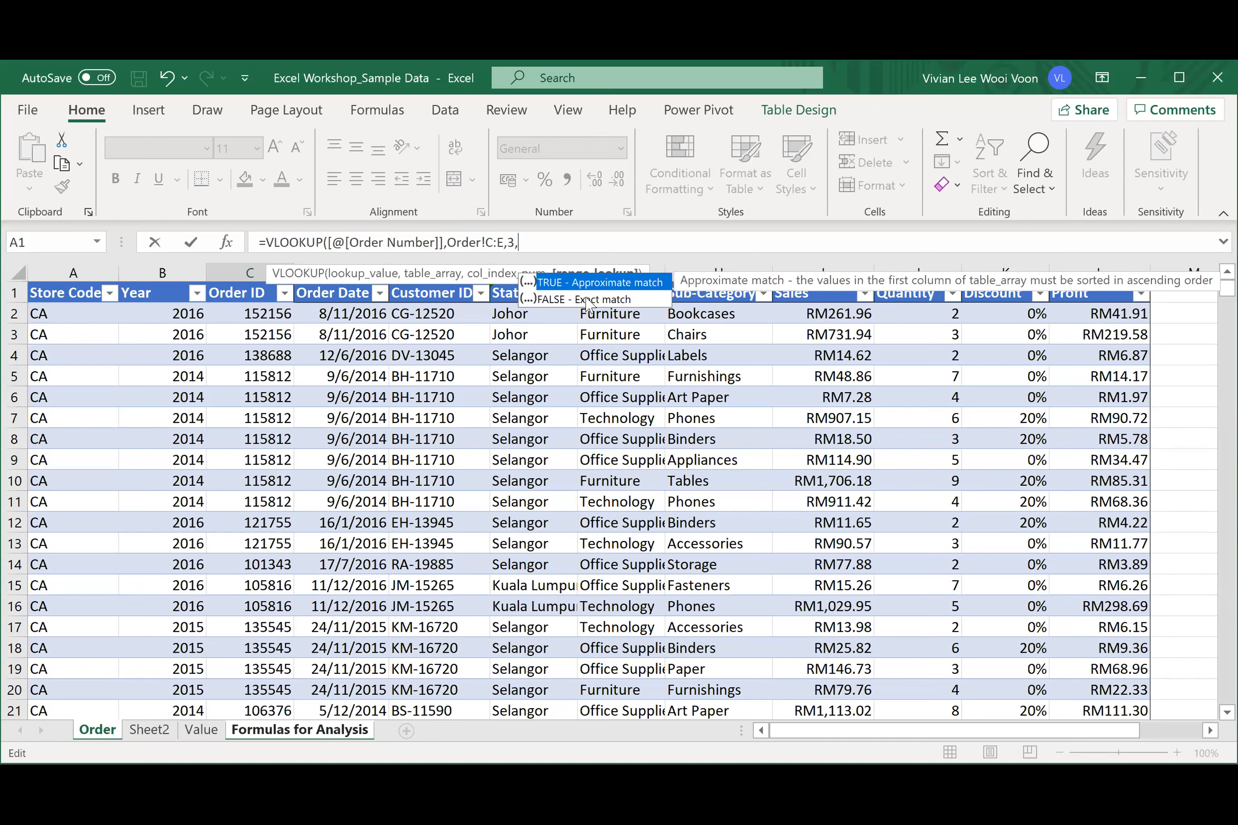
{"action": "left_click", "coordinate": [603, 229]}
{"action": "type", "text": "FALSE"}
{"action": "left_click_drag", "start_coordinate": [602, 240], "coordinate": [517, 240]}
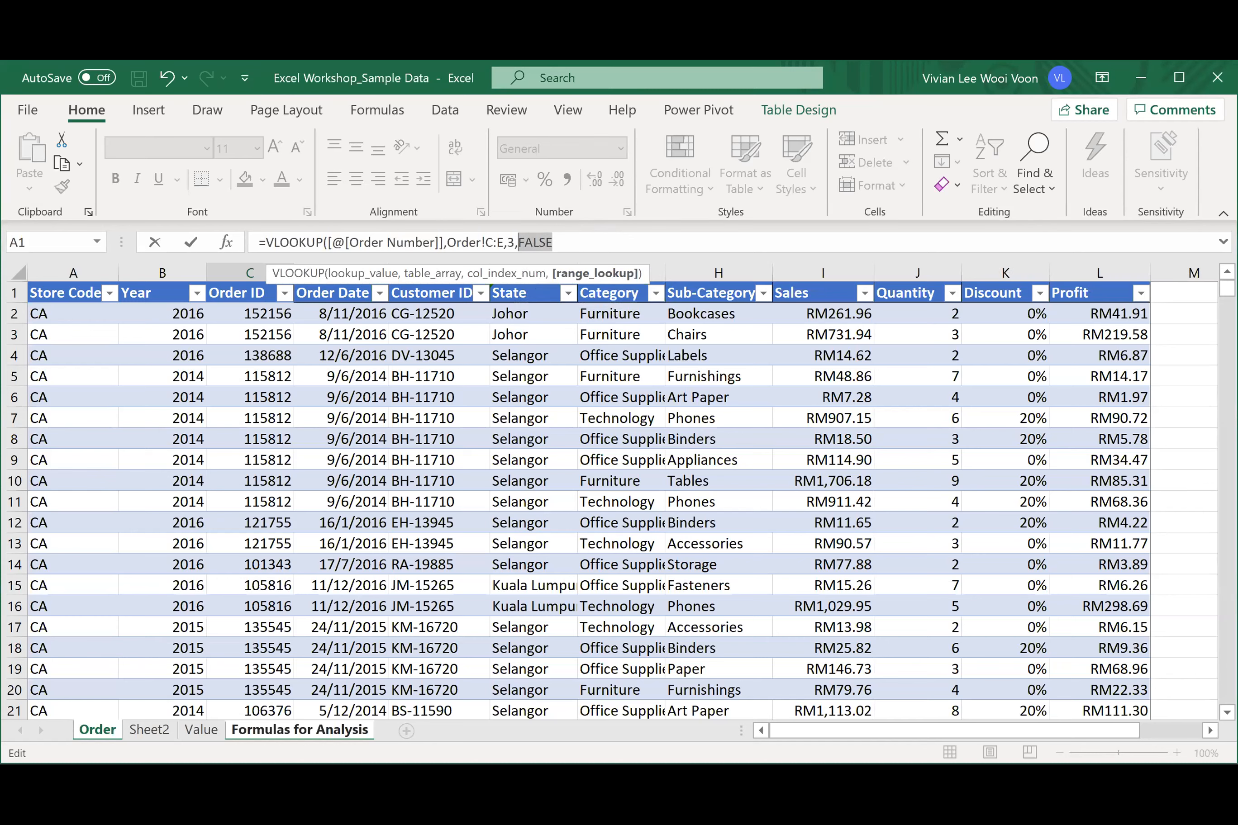
{"action": "type", "text": "0"}
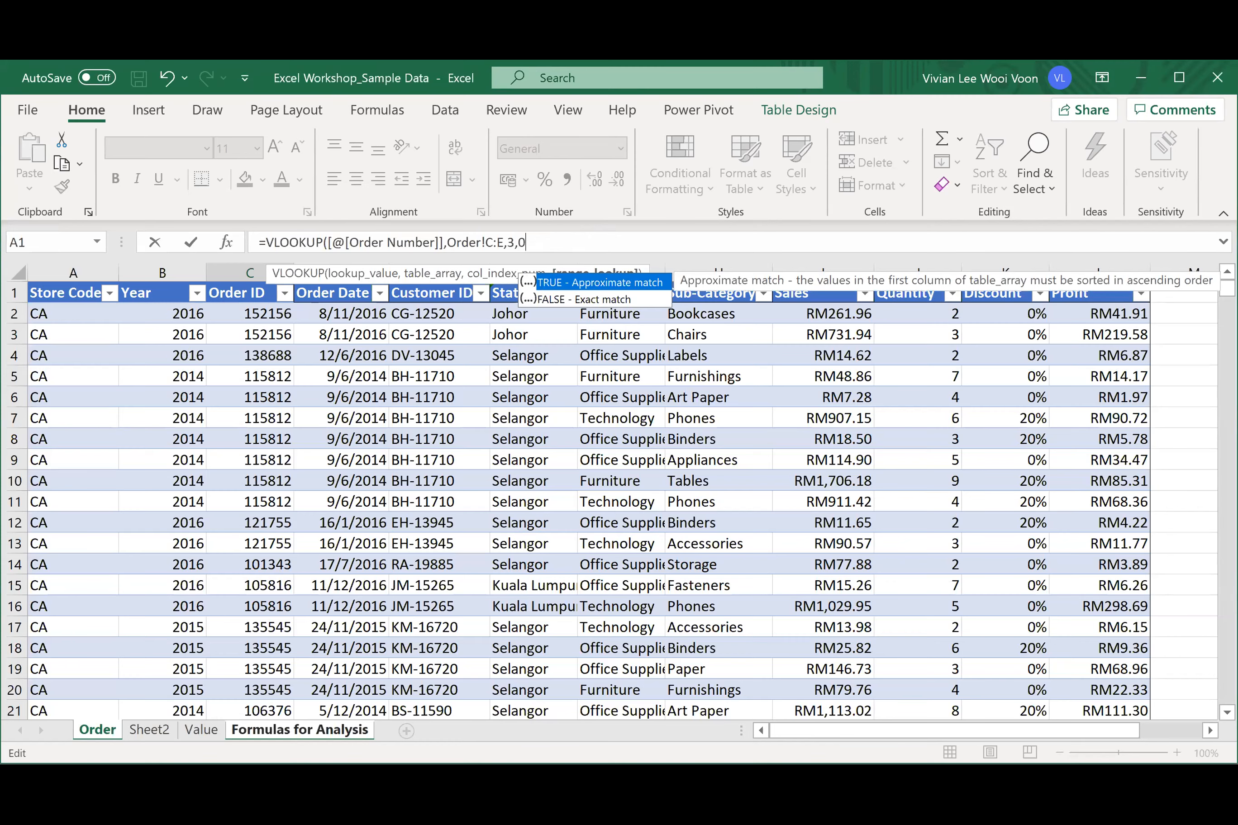
{"action": "type", "text": ")"}
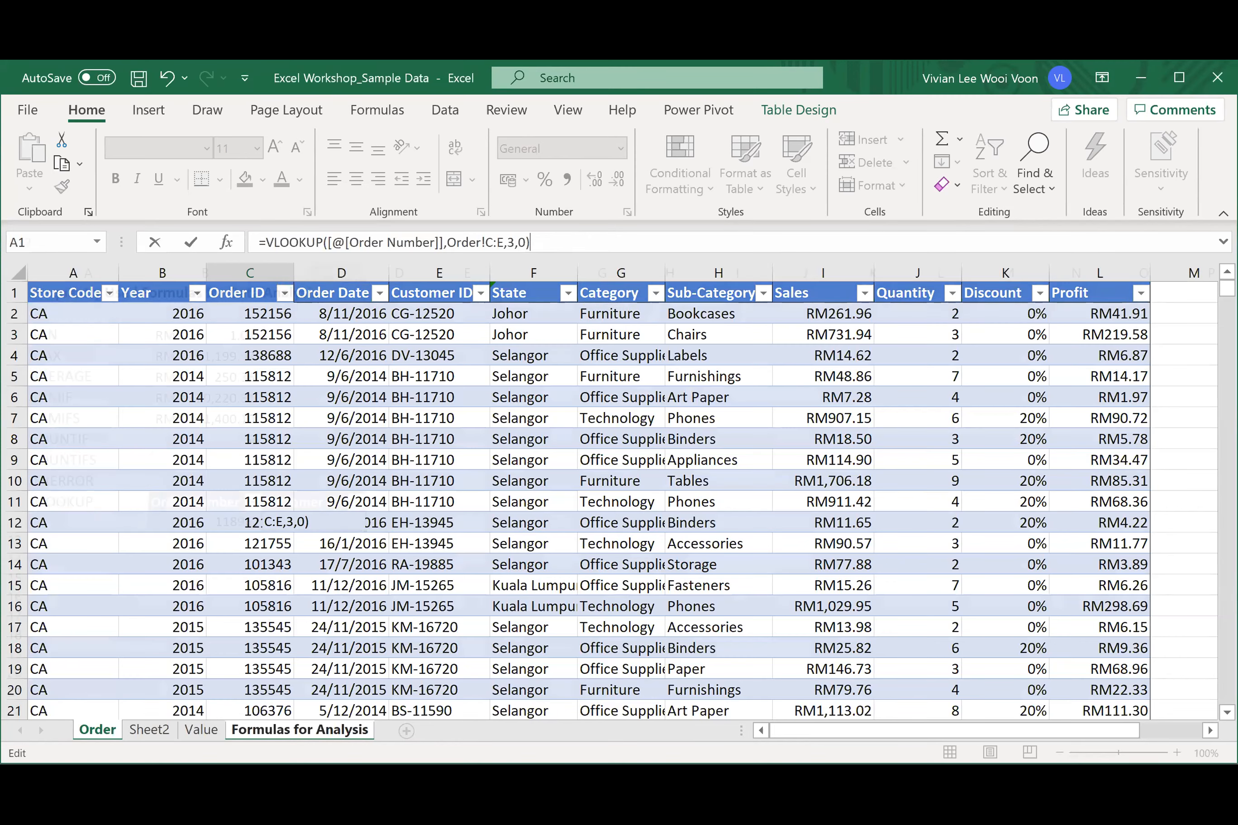
{"action": "key", "text": "Return"}
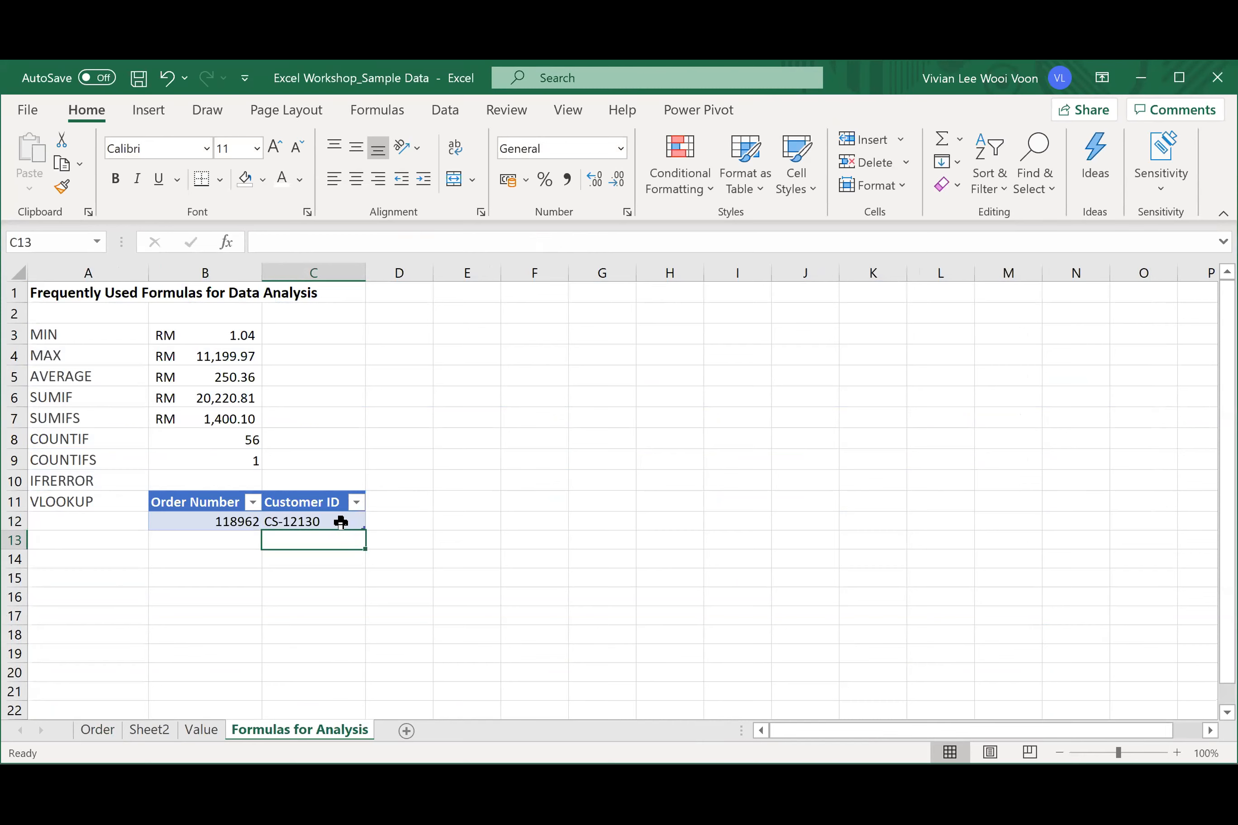
- Check the VLOOKUP formula and its result in C12 against the Order Number in B12
{"action": "left_click", "coordinate": [340, 522]}
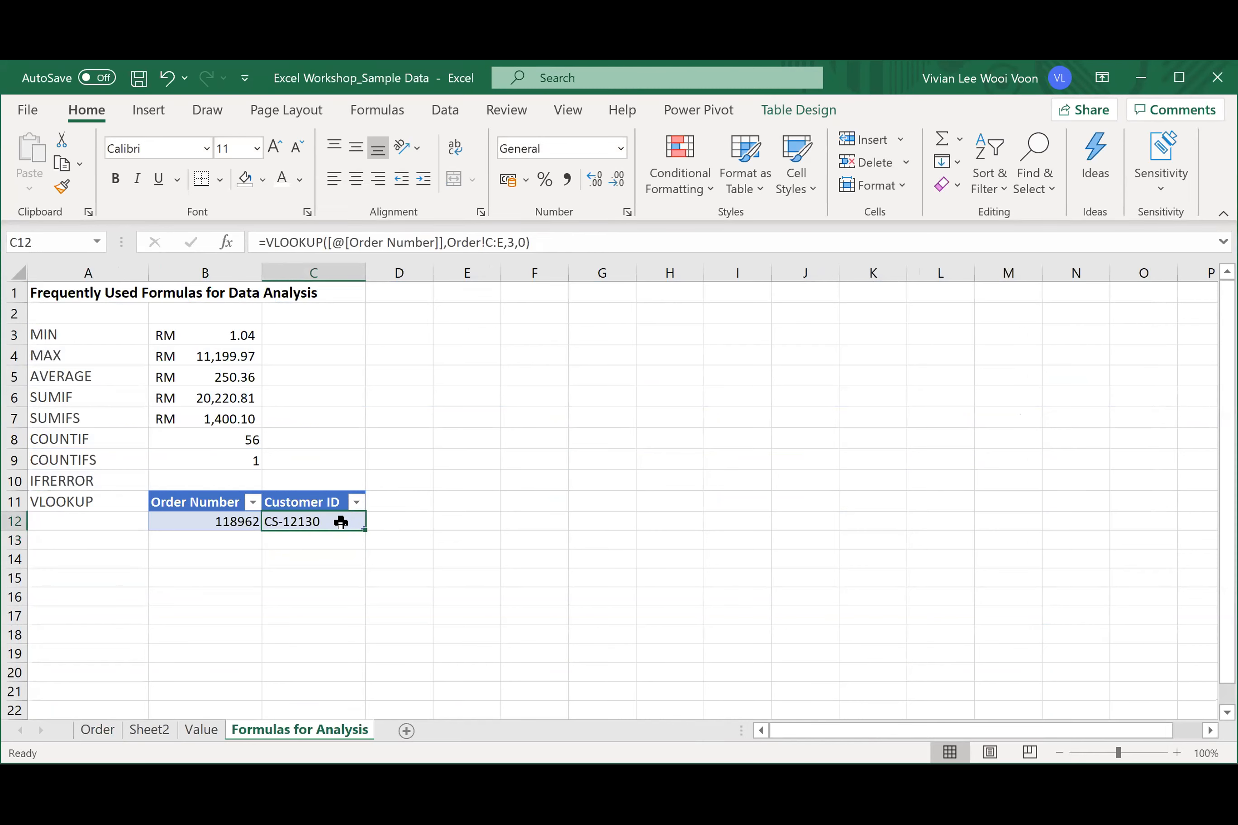
{"action": "left_click", "coordinate": [209, 522]}
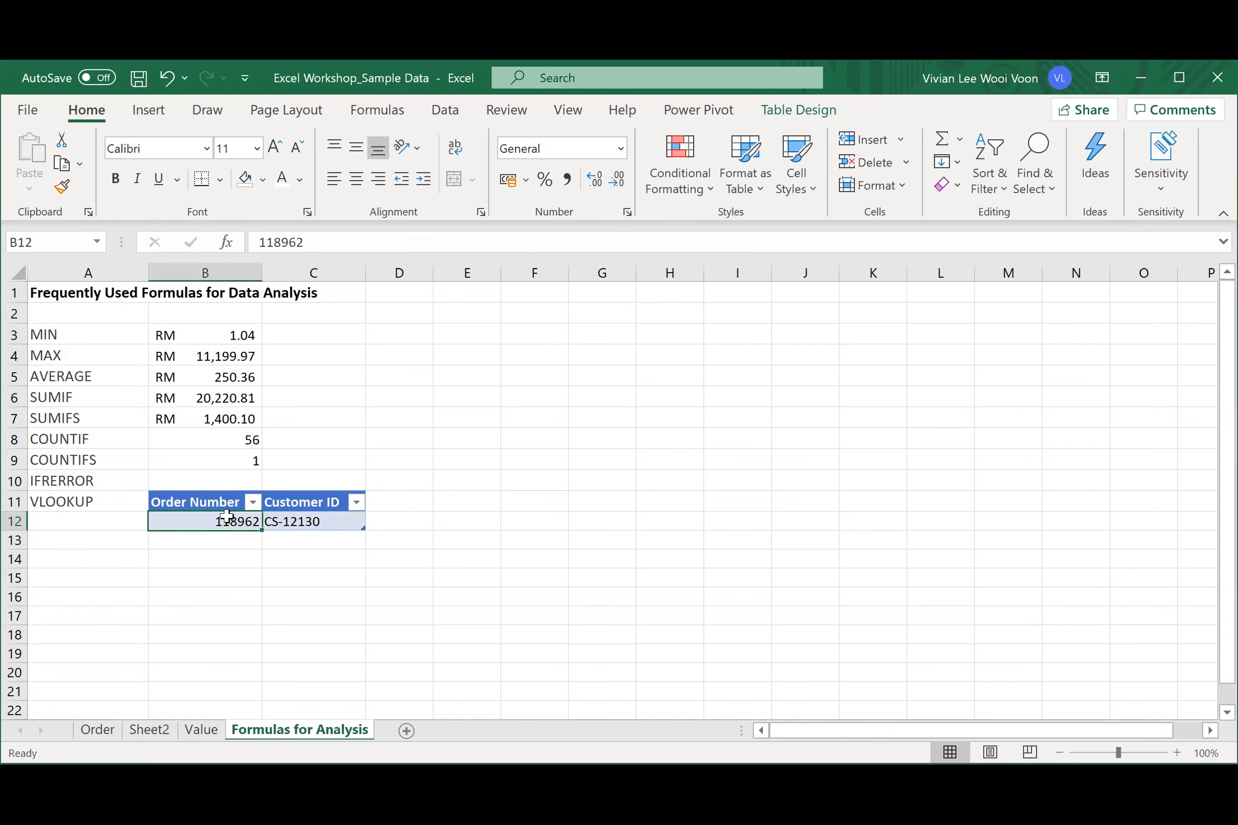
{"action": "left_click", "coordinate": [282, 519]}
{"action": "left_click", "coordinate": [210, 521]}
{"action": "left_click", "coordinate": [320, 521]}
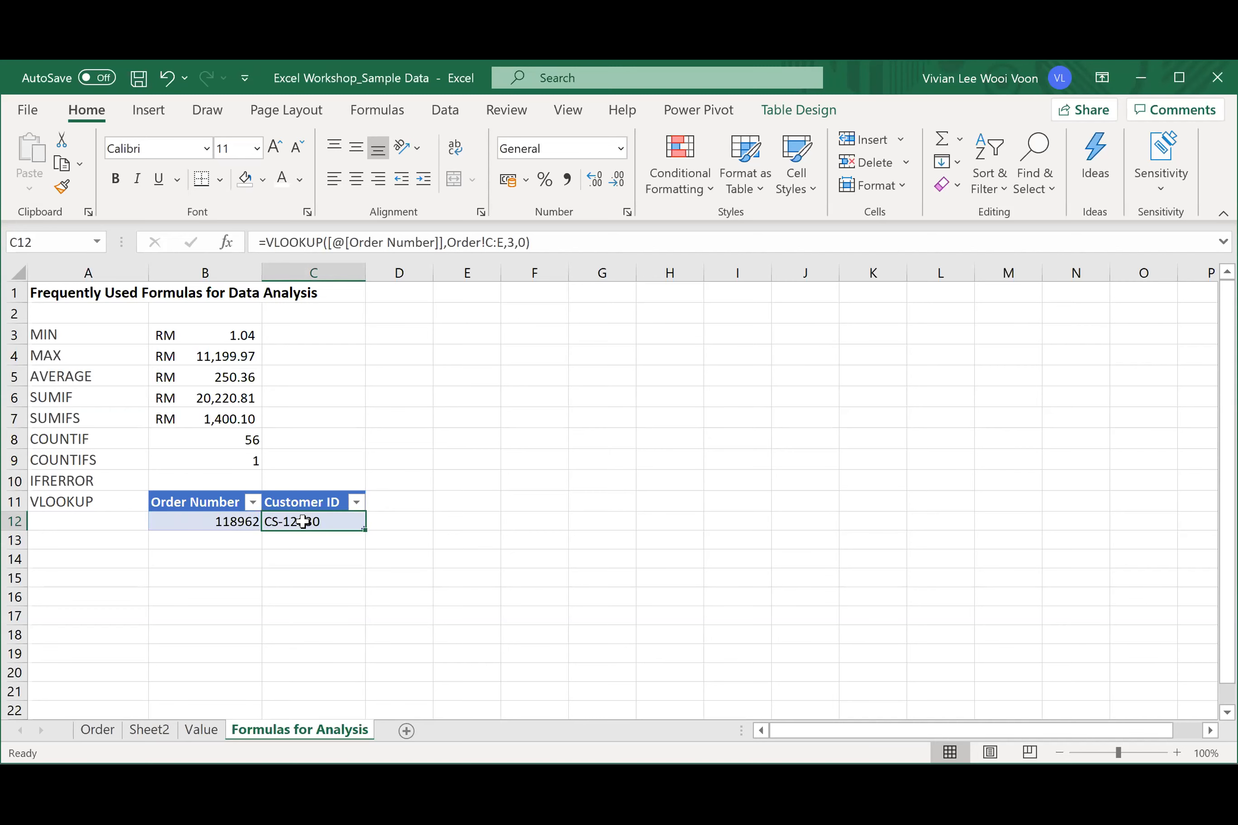
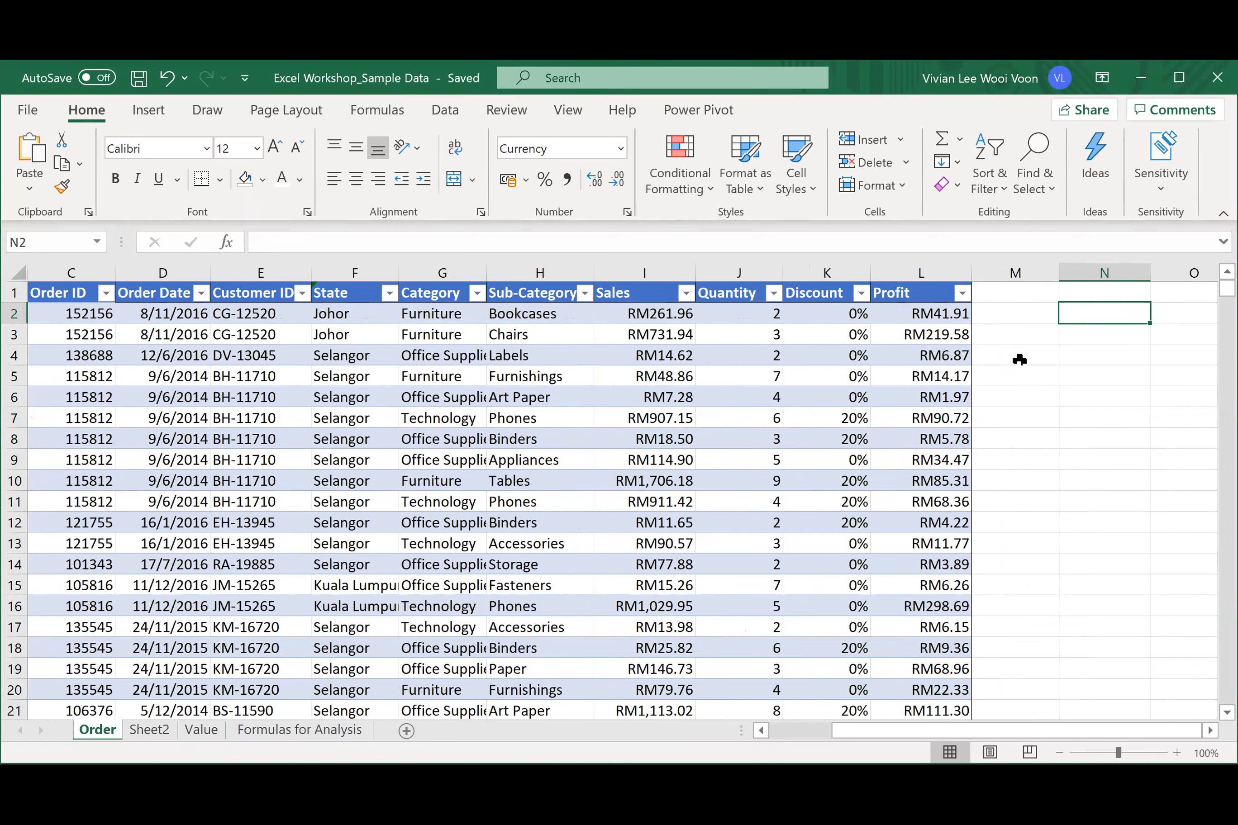
- Start a SUMIFS formula in cell N2 of the Order sheet with the Sales column I:I as sum range
{"action": "left_click", "coordinate": [1092, 246]}
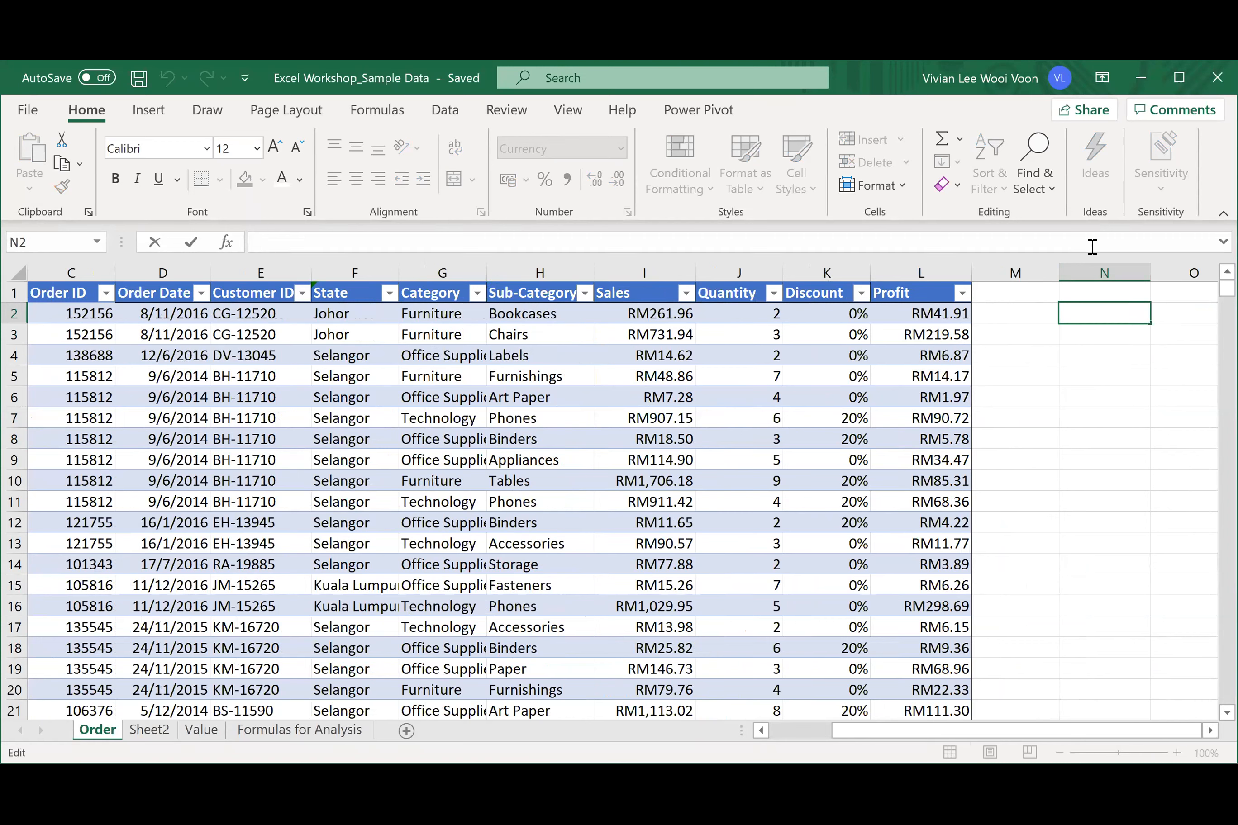
{"action": "type", "text": "=S"}
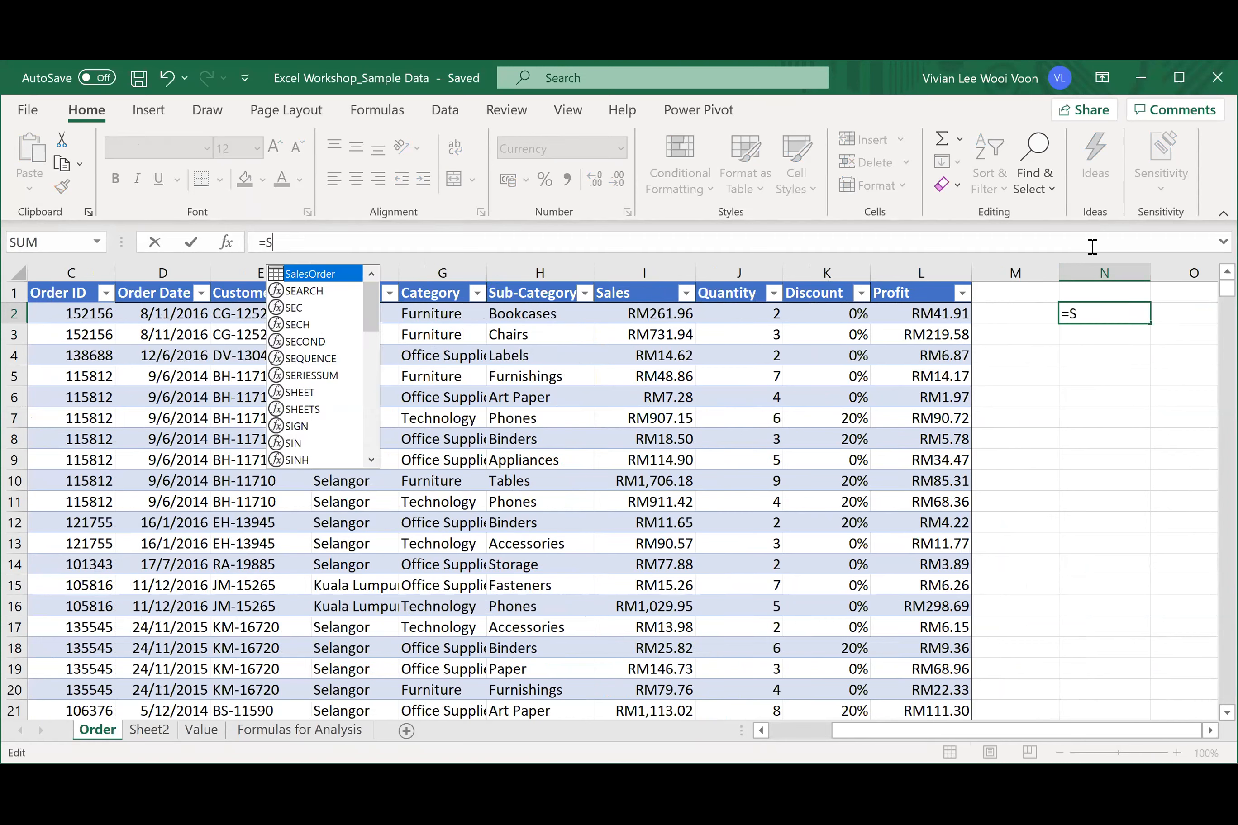
{"action": "type", "text": "UMIFS"}
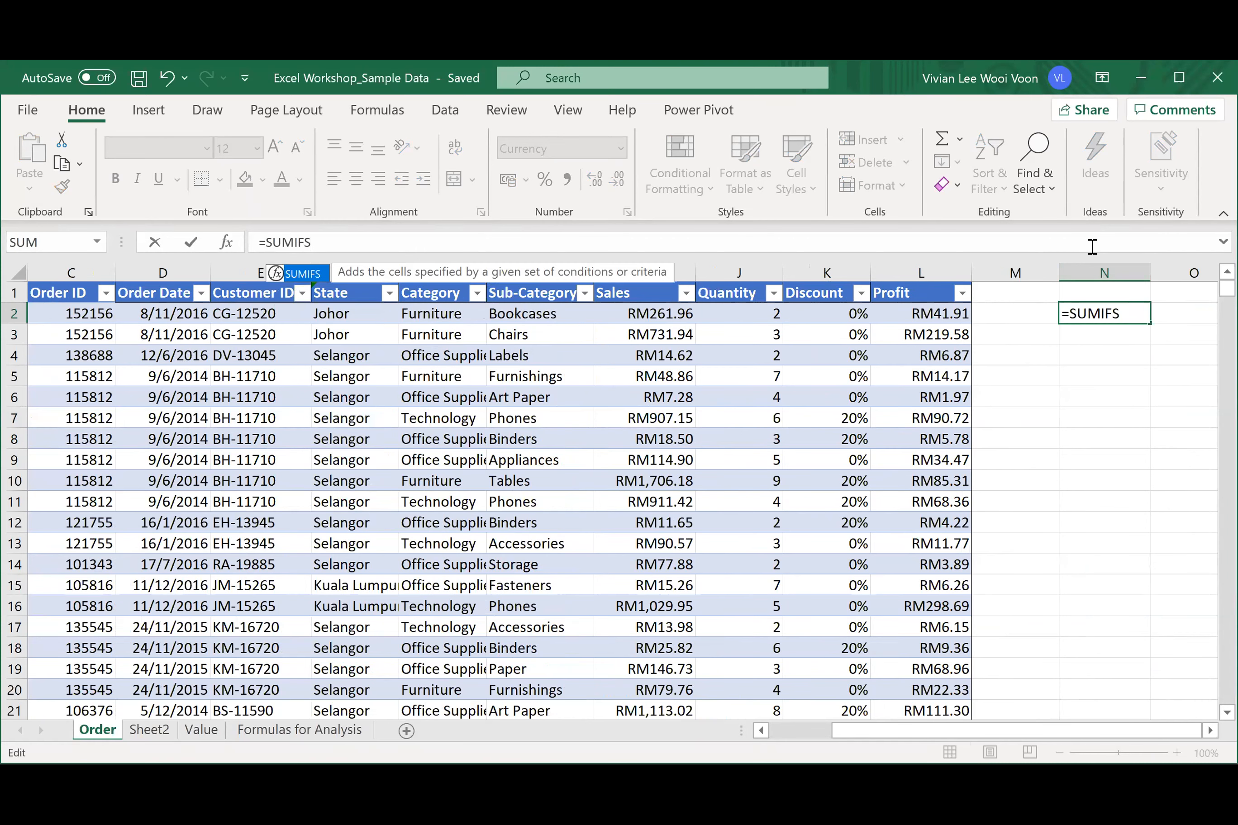
{"action": "type", "text": "("}
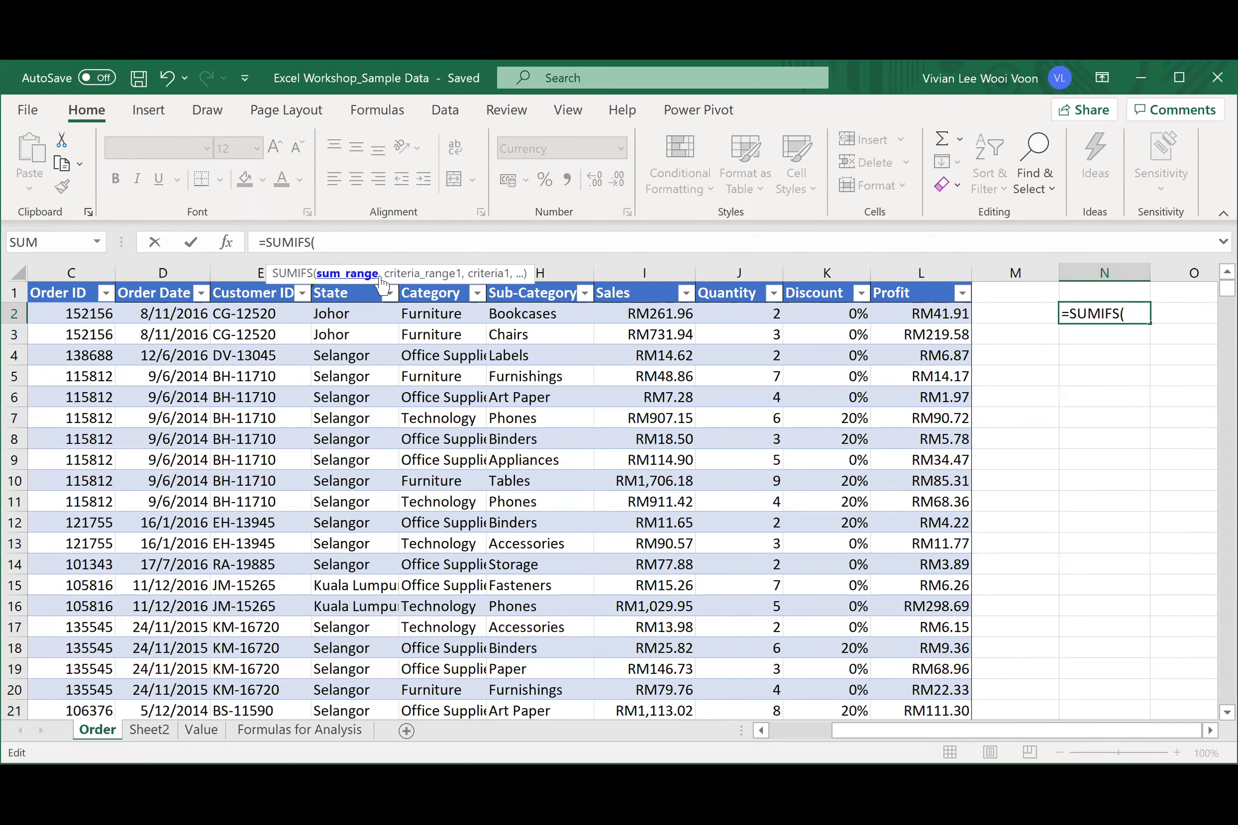
{"action": "left_click", "coordinate": [645, 271]}
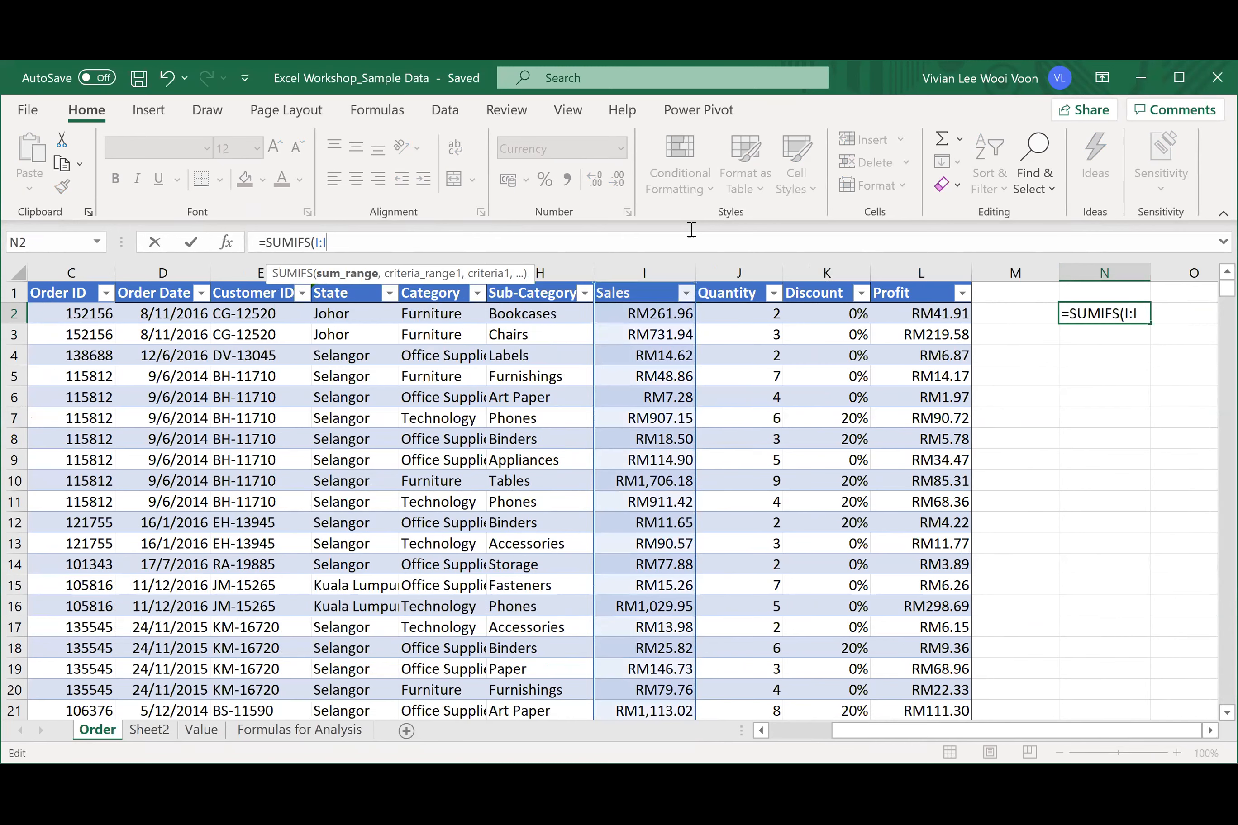
{"action": "type", "text": ","}
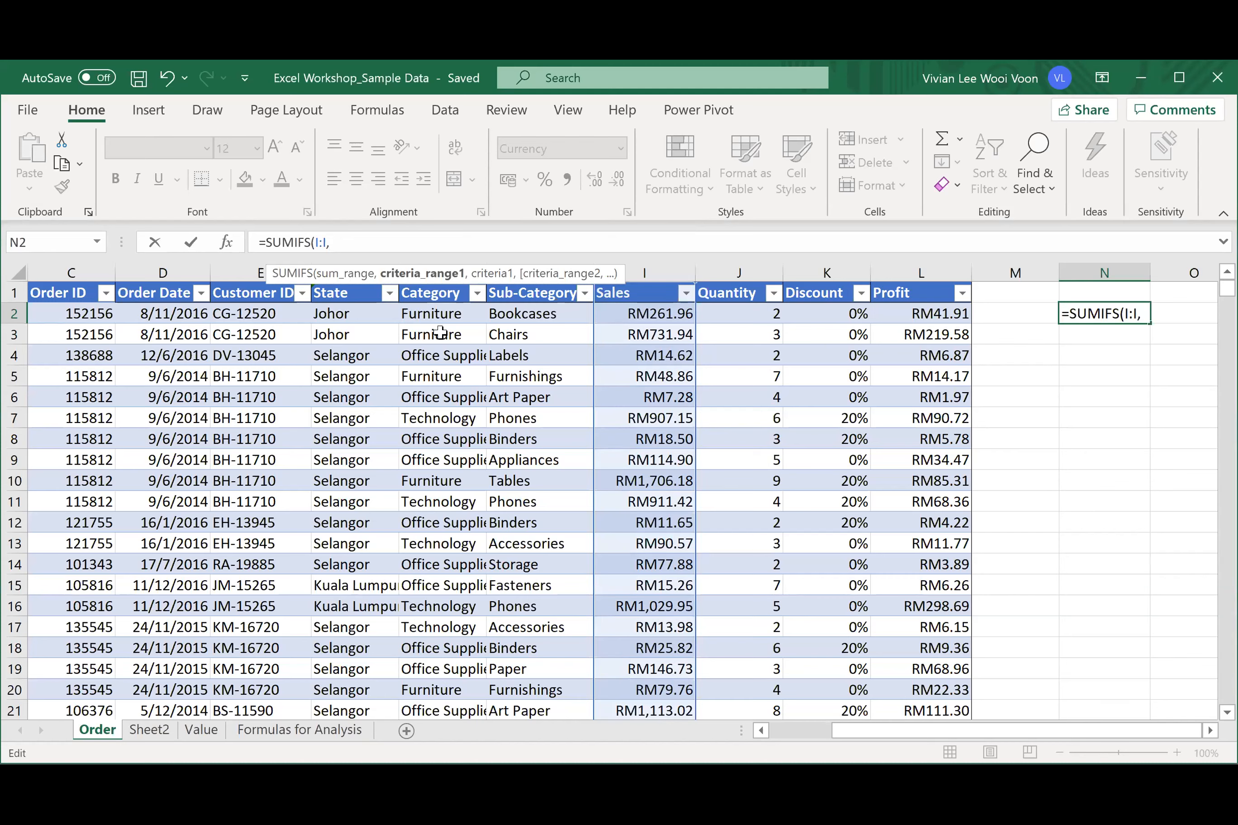
- Add the Category column G:G as the first SUMIFS criteria range, with cell G4 as its criterion
{"action": "left_click", "coordinate": [445, 256]}
{"action": "left_click", "coordinate": [466, 238]}
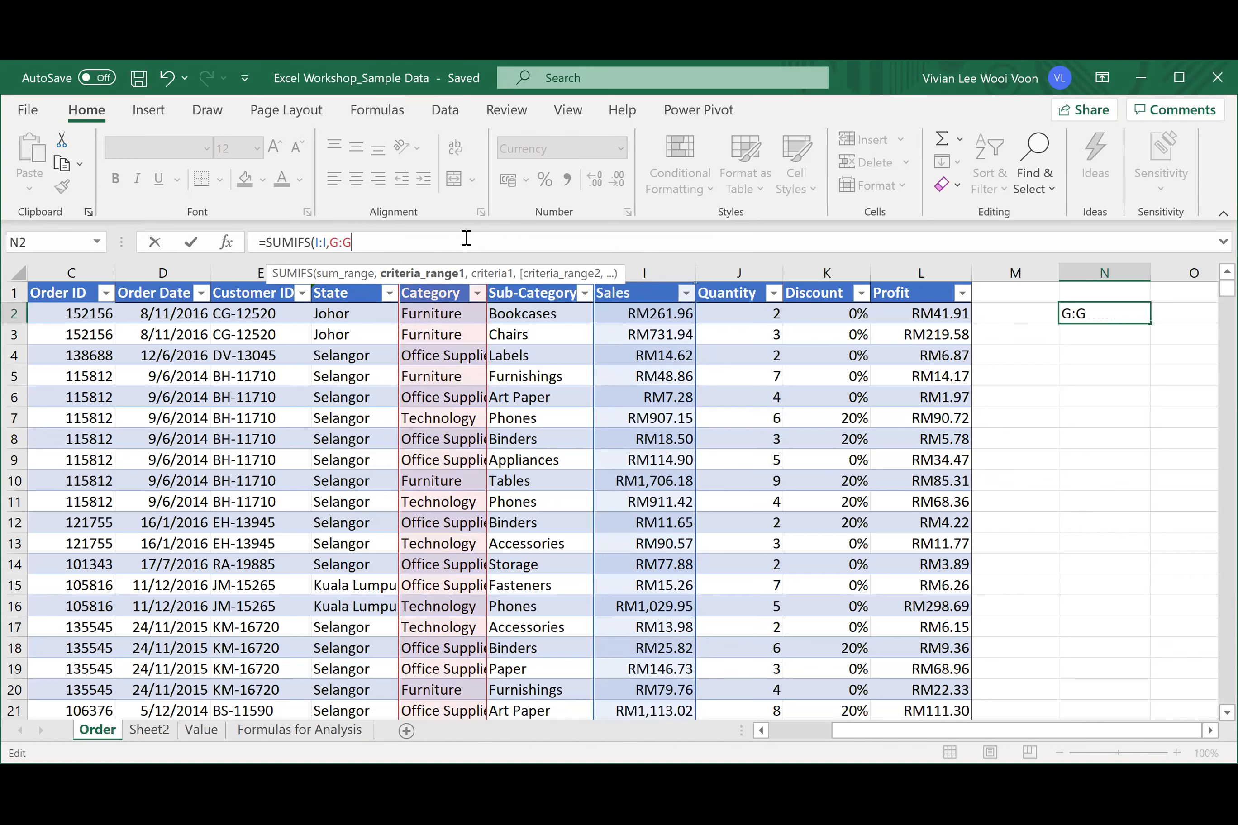
{"action": "type", "text": ","}
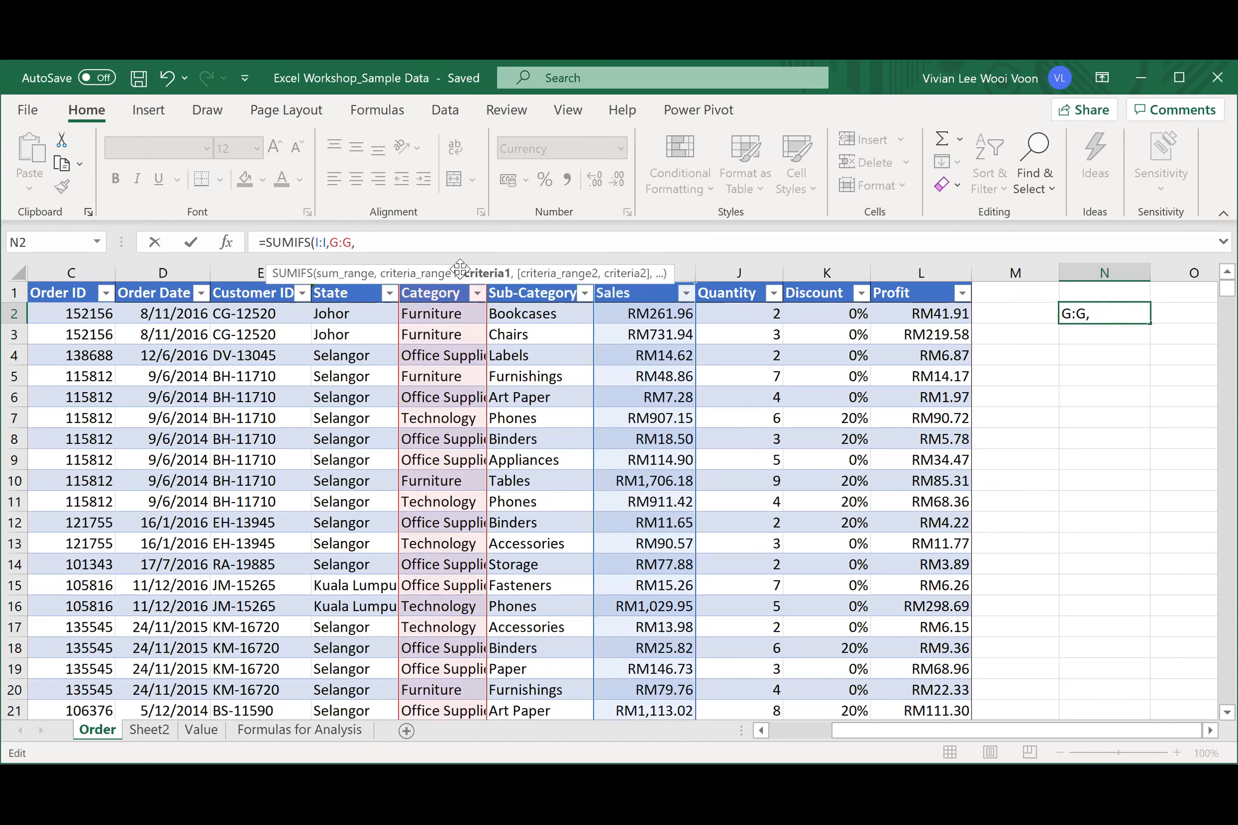
{"action": "left_click", "coordinate": [443, 355]}
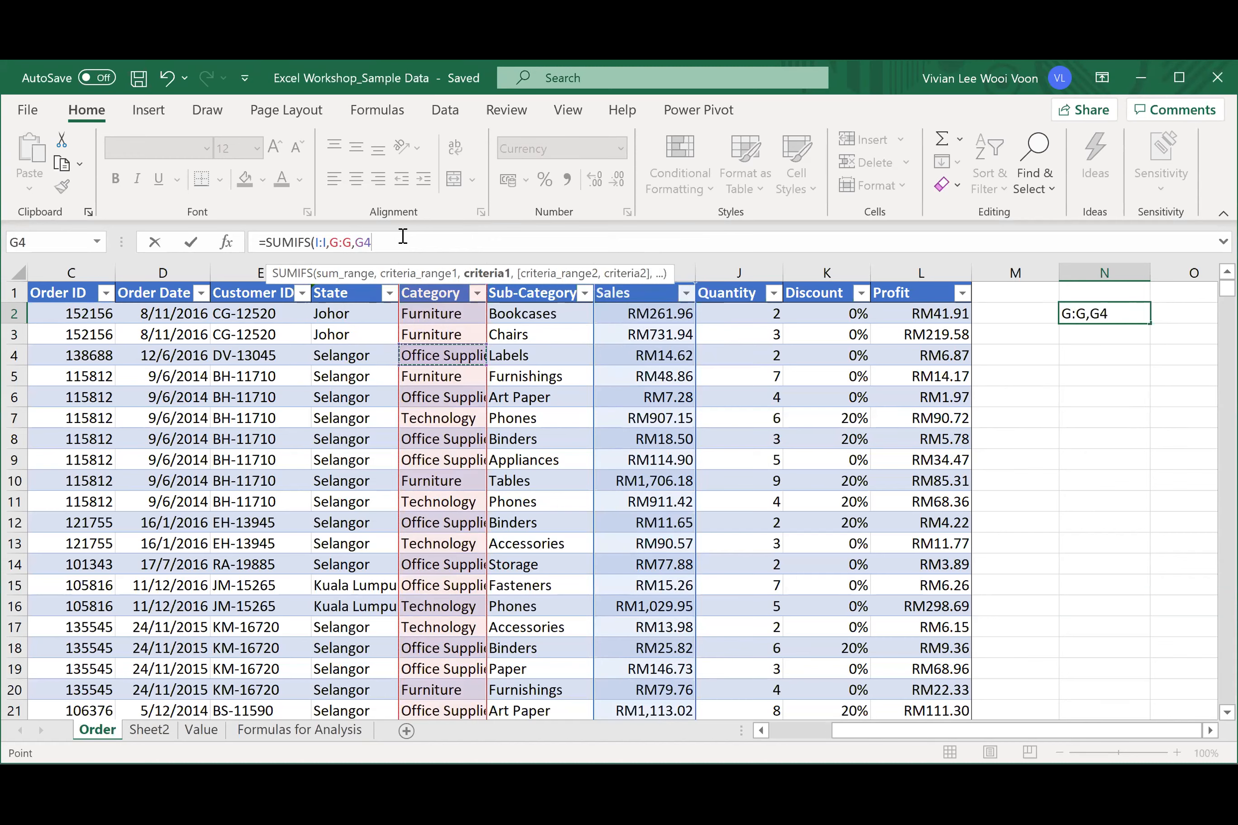
{"action": "left_click", "coordinate": [403, 237]}
{"action": "type", "text": ","}
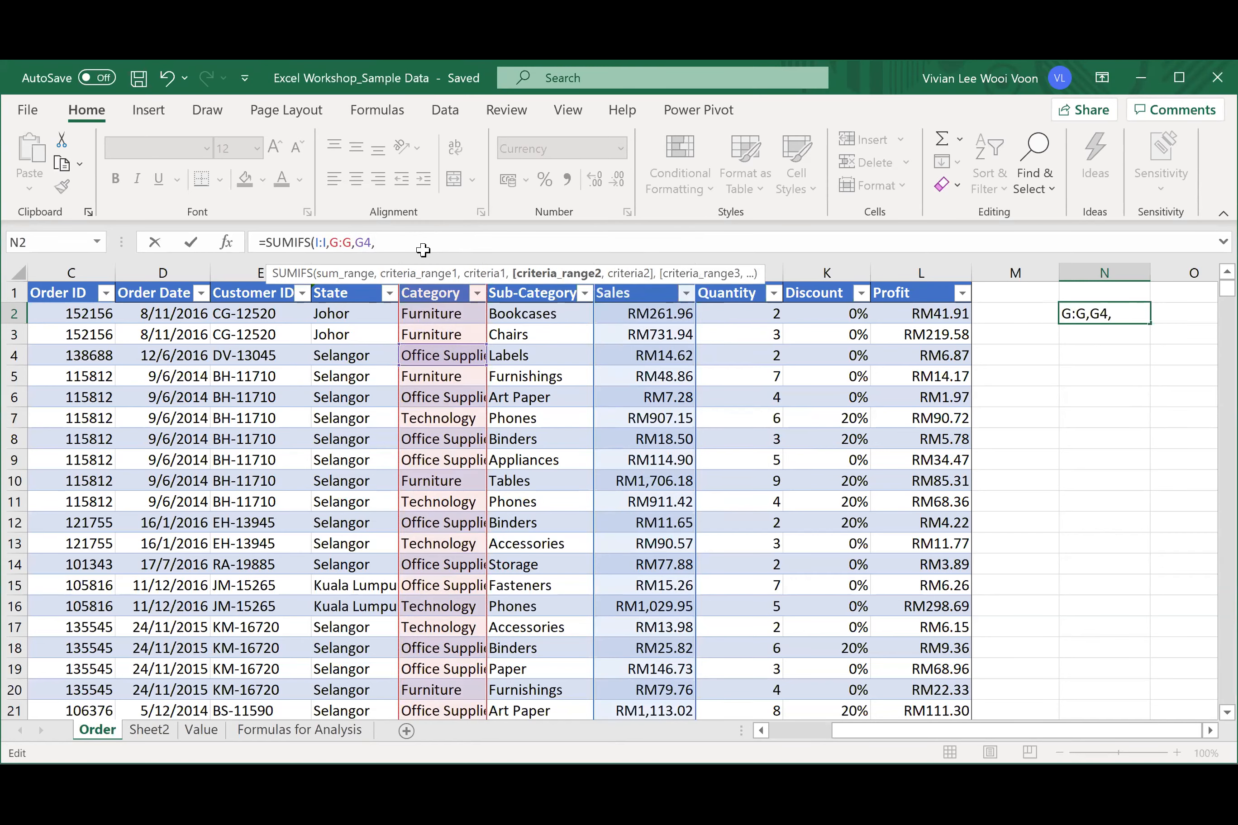
- Add the Year column B:B as second criteria range with cell B2 as its criterion, and complete the SUMIFS formula
{"action": "scroll", "coordinate": [344, 426], "scroll_direction": "left", "scroll_amount": 2}
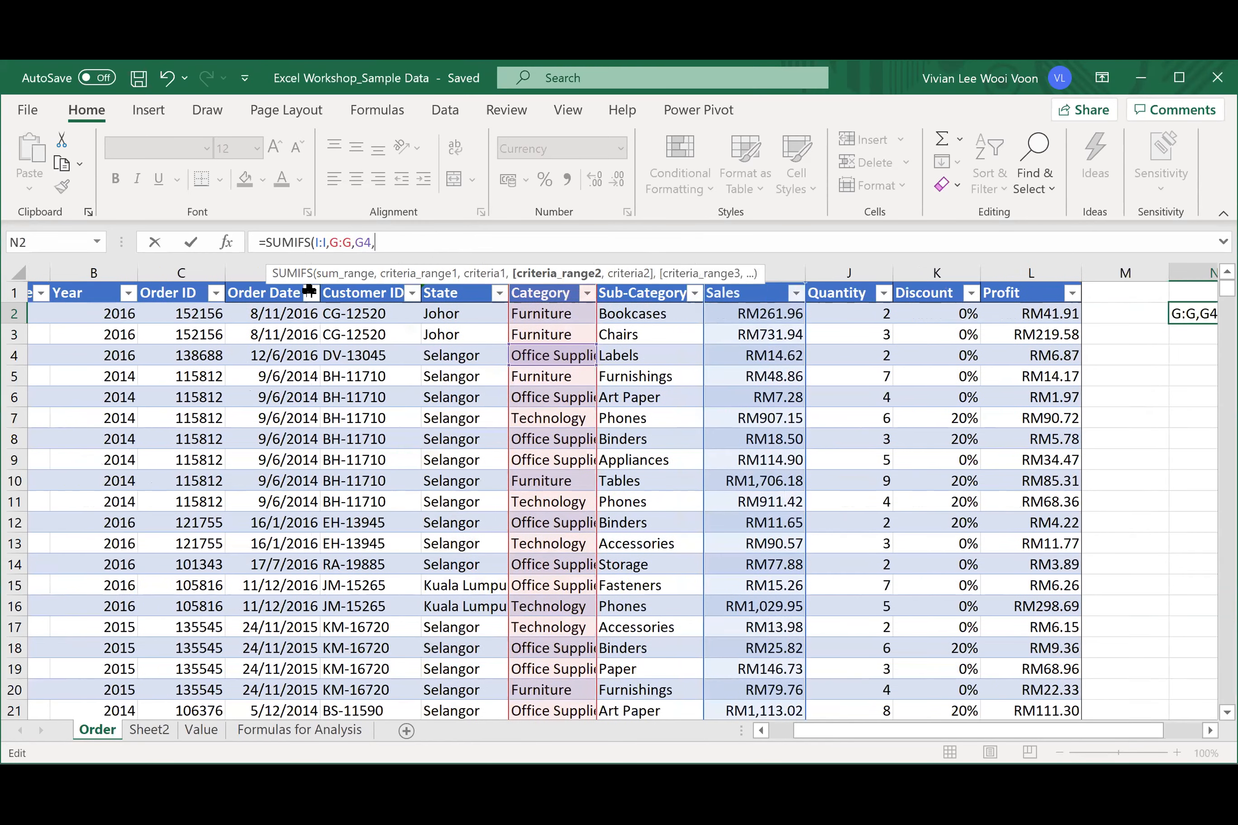
{"action": "scroll", "coordinate": [181, 264], "scroll_direction": "left", "scroll_amount": 2}
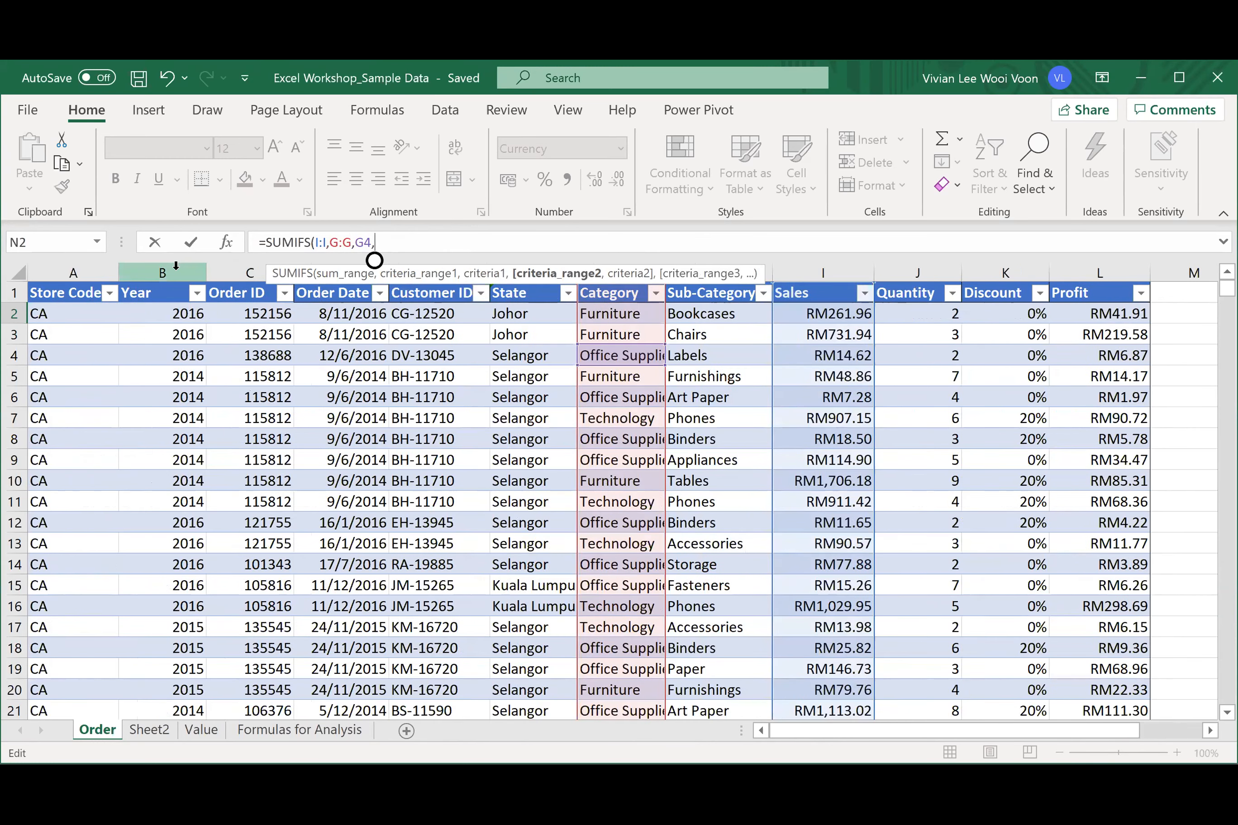
{"action": "left_click", "coordinate": [176, 264]}
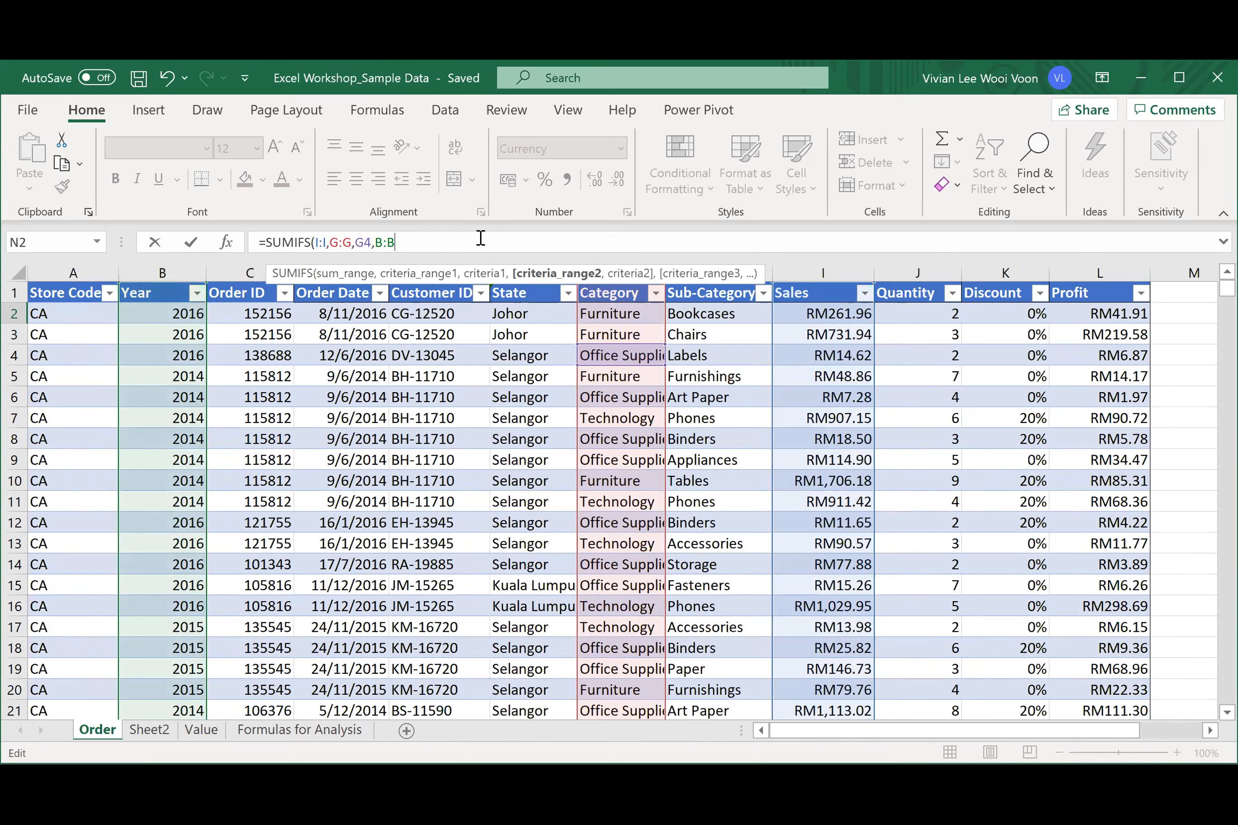
{"action": "type", "text": ","}
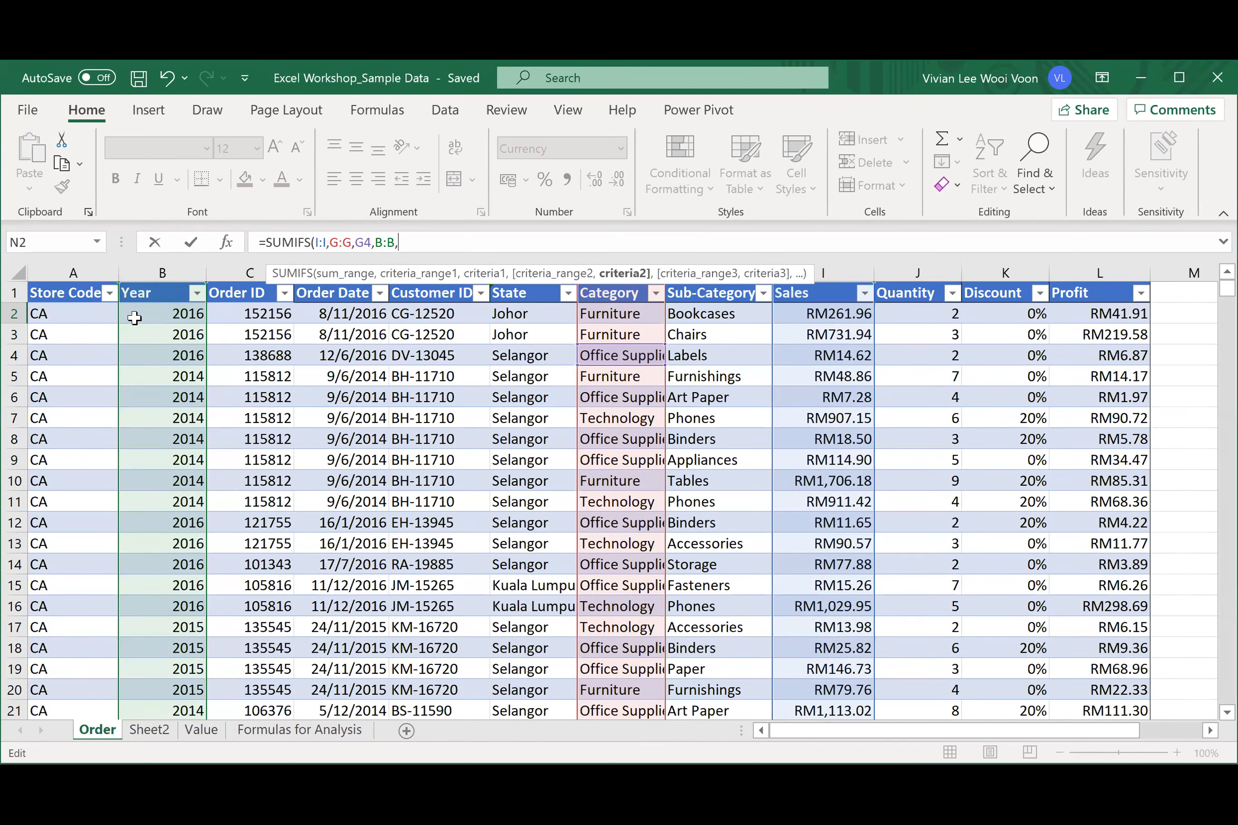
{"action": "left_click", "coordinate": [155, 313]}
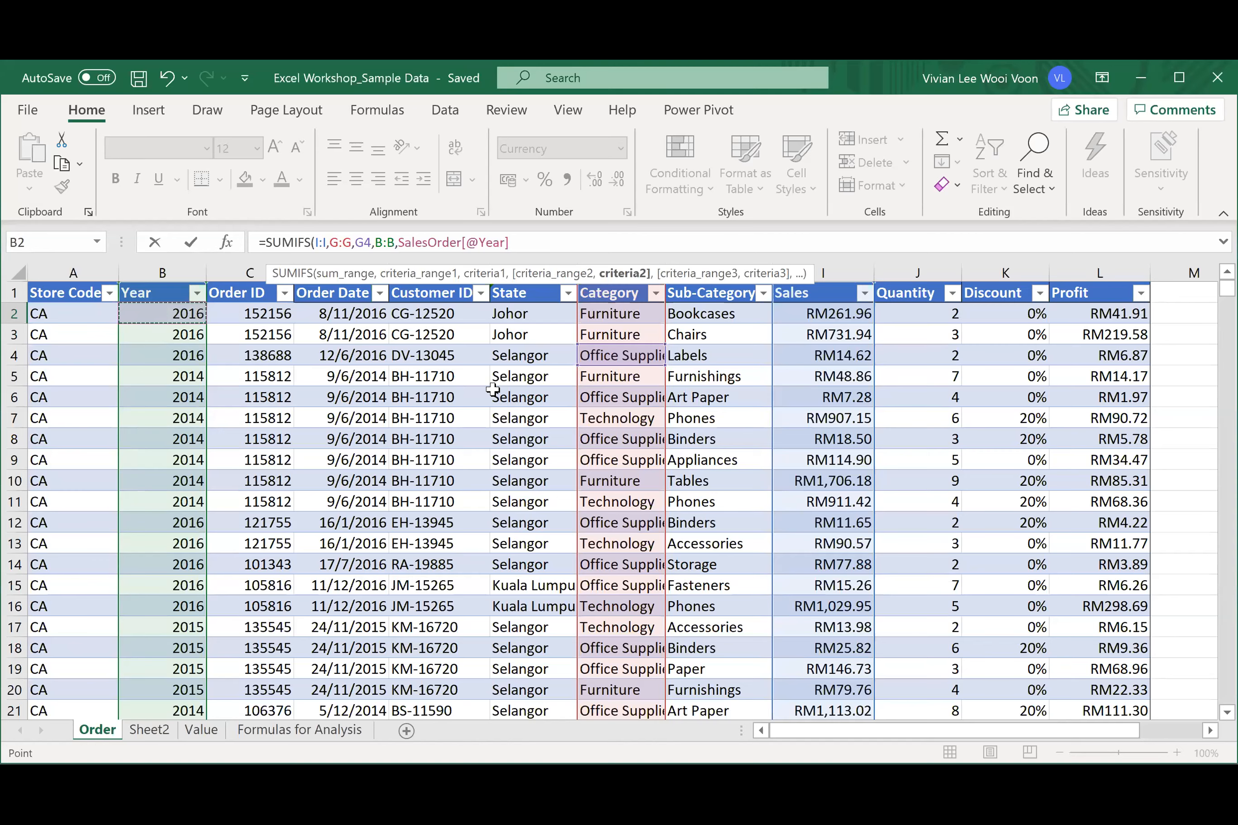
{"action": "type", "text": ")"}
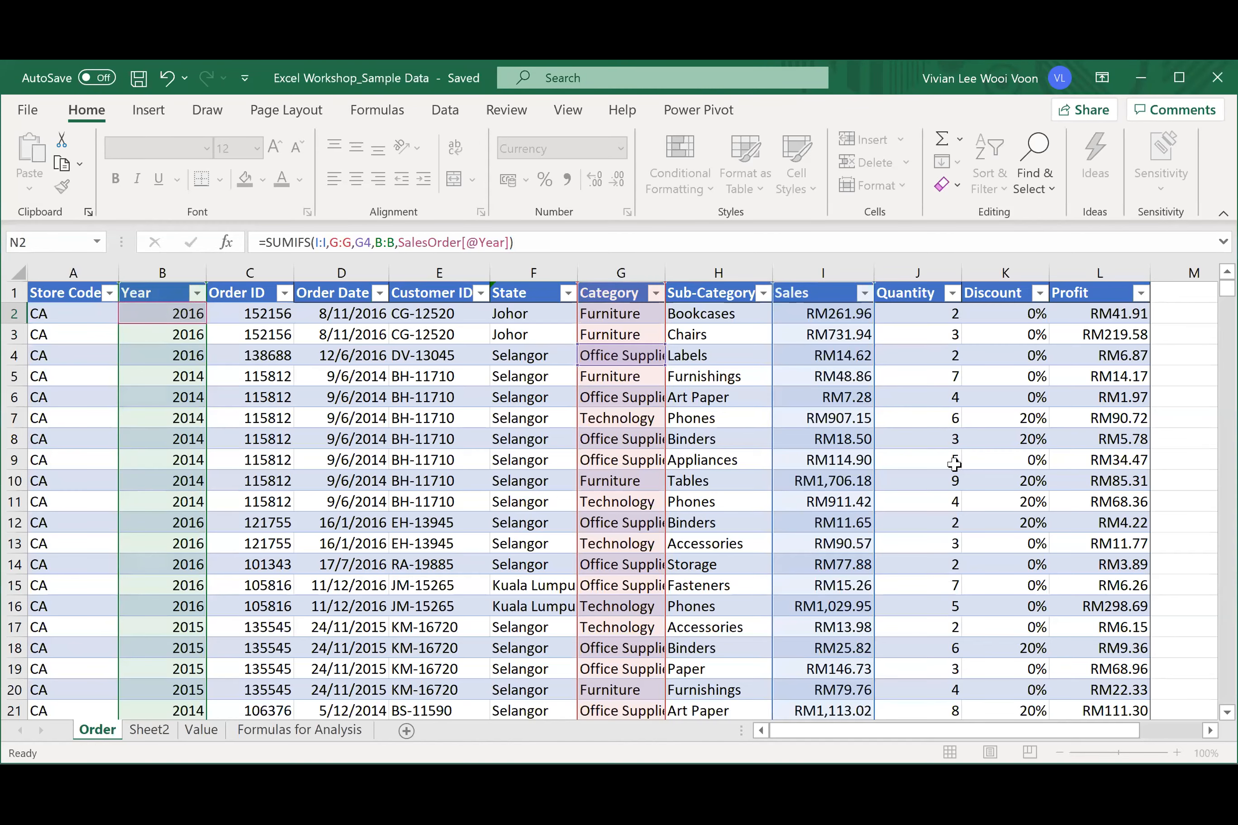
{"action": "key", "text": "Return"}
- Delete the trial SUMIFS formula from N2
{"action": "key", "text": "Up"}
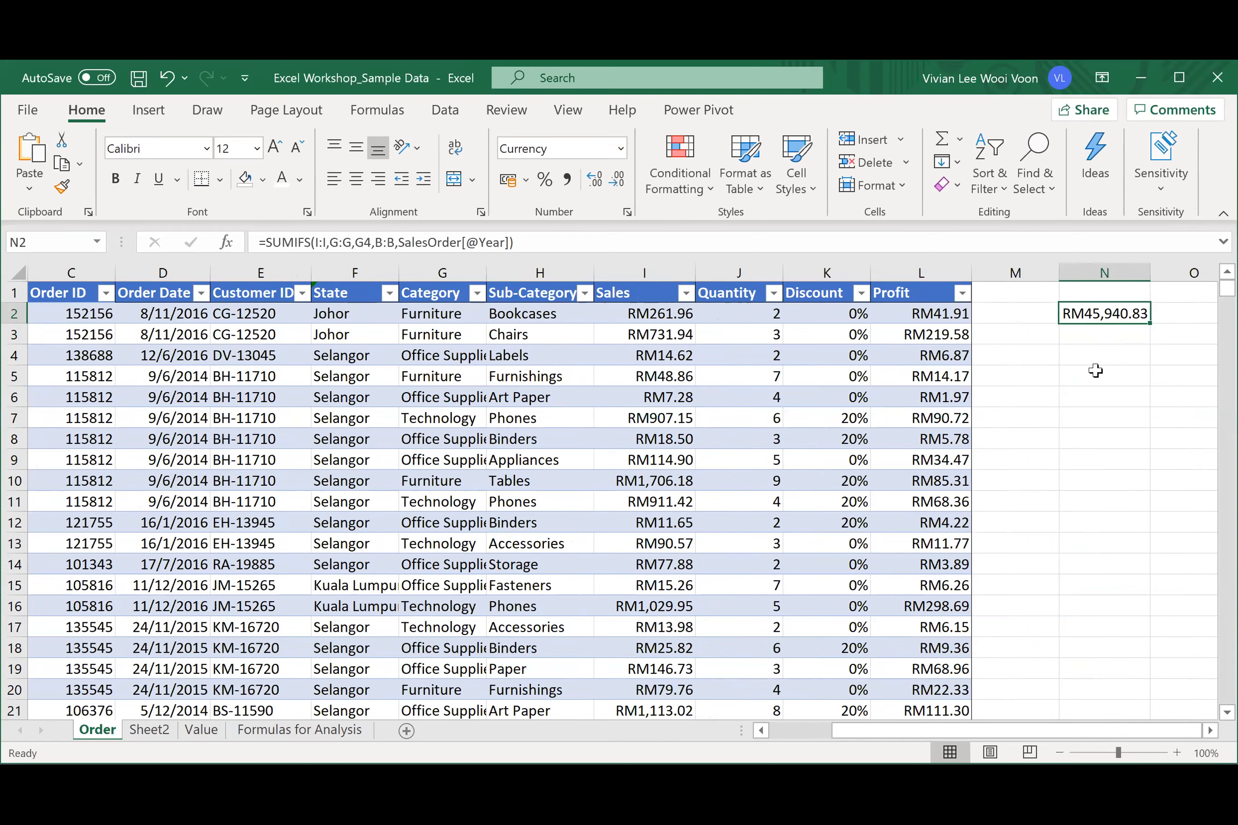
{"action": "key", "text": "Delete"}
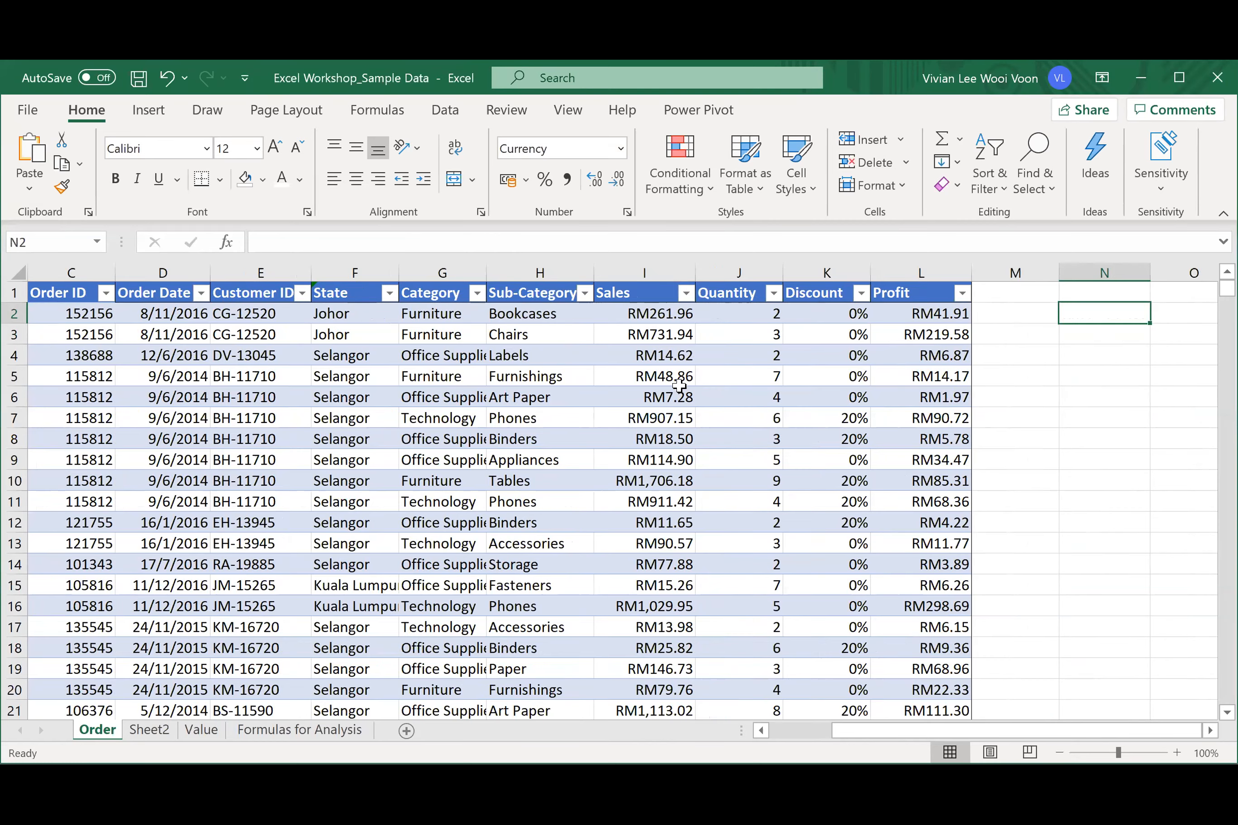
- Select the Category cell G5 inside the SalesOrder table
{"action": "scroll", "coordinate": [596, 380], "scroll_direction": "left", "scroll_amount": 2}
{"action": "scroll", "coordinate": [595, 381], "scroll_direction": "left", "scroll_amount": 1}
{"action": "left_click", "coordinate": [596, 380]}
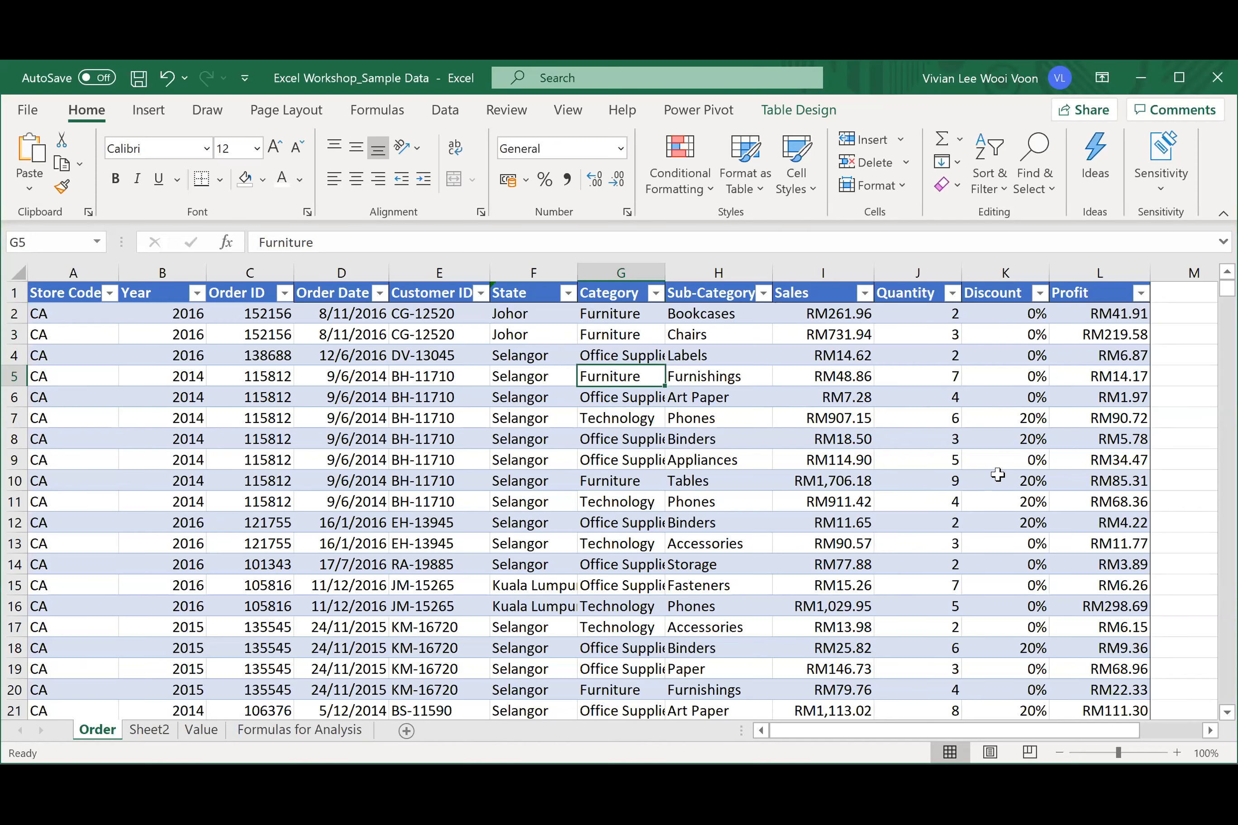
{"action": "scroll", "coordinate": [959, 482], "scroll_direction": "down", "scroll_amount": 1}
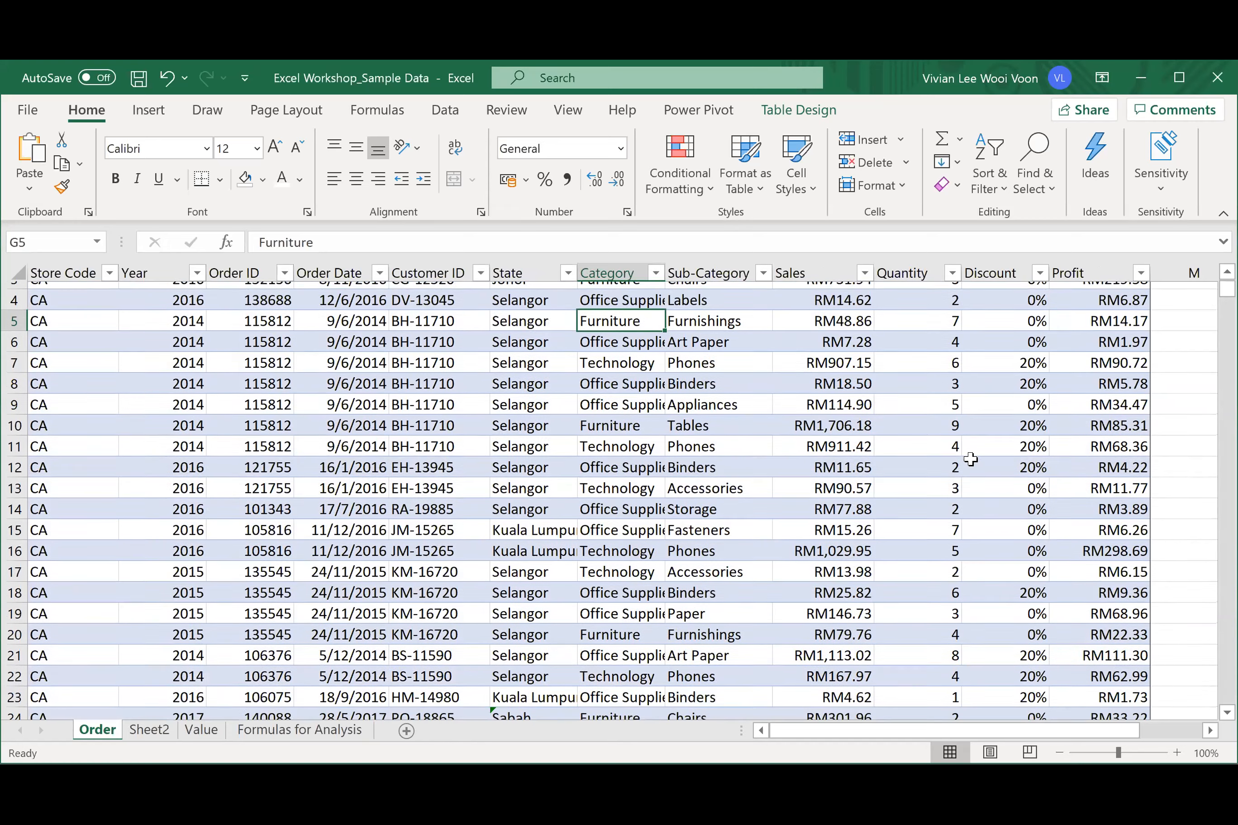
{"action": "scroll", "coordinate": [976, 447], "scroll_direction": "up", "scroll_amount": 1}
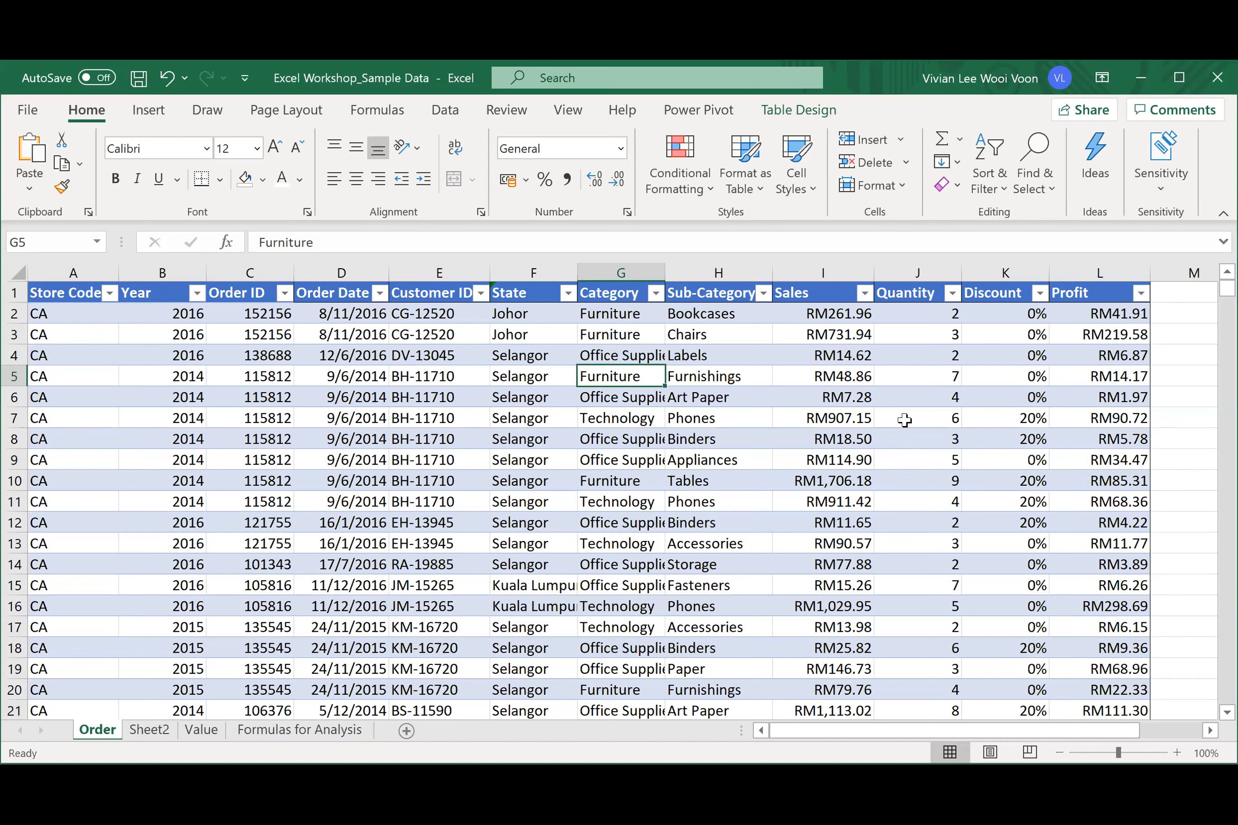
{"action": "left_click", "coordinate": [944, 421]}
{"action": "left_click", "coordinate": [807, 396]}
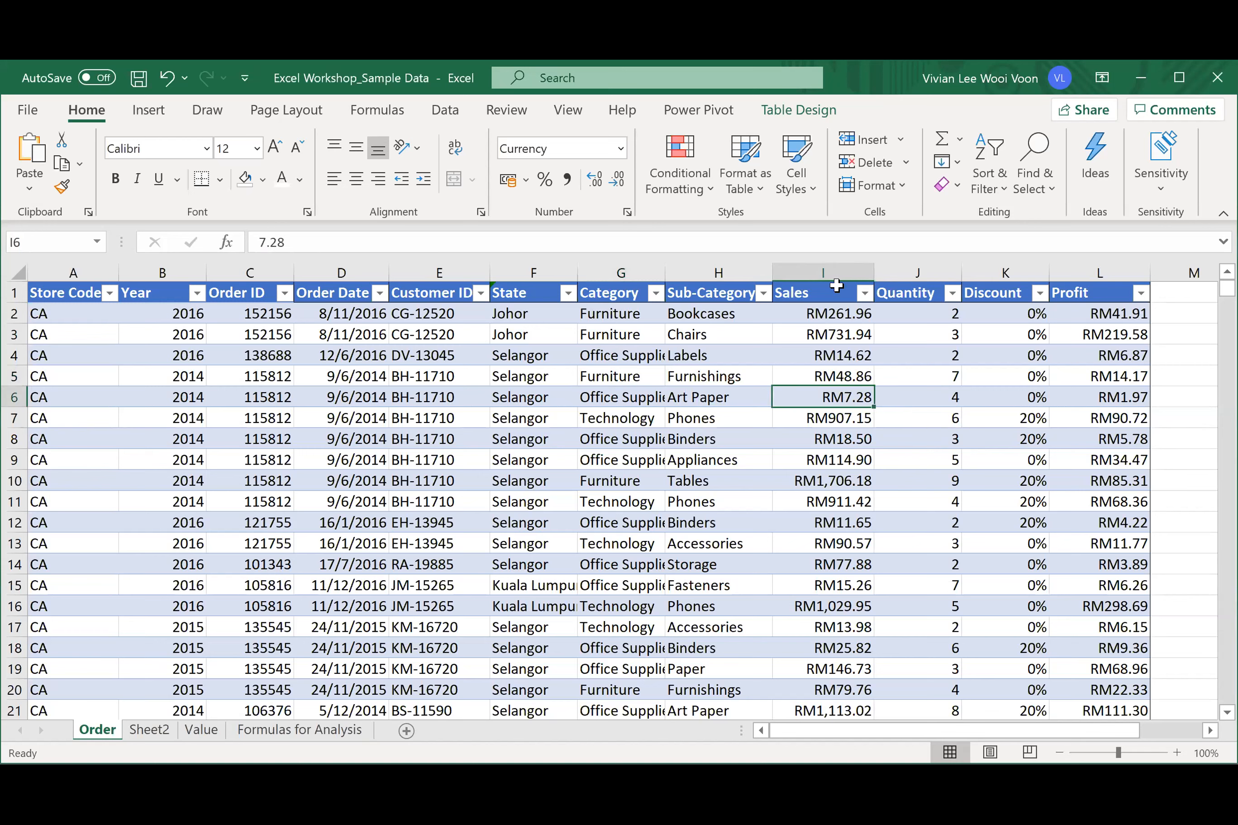
{"action": "left_click", "coordinate": [863, 295]}
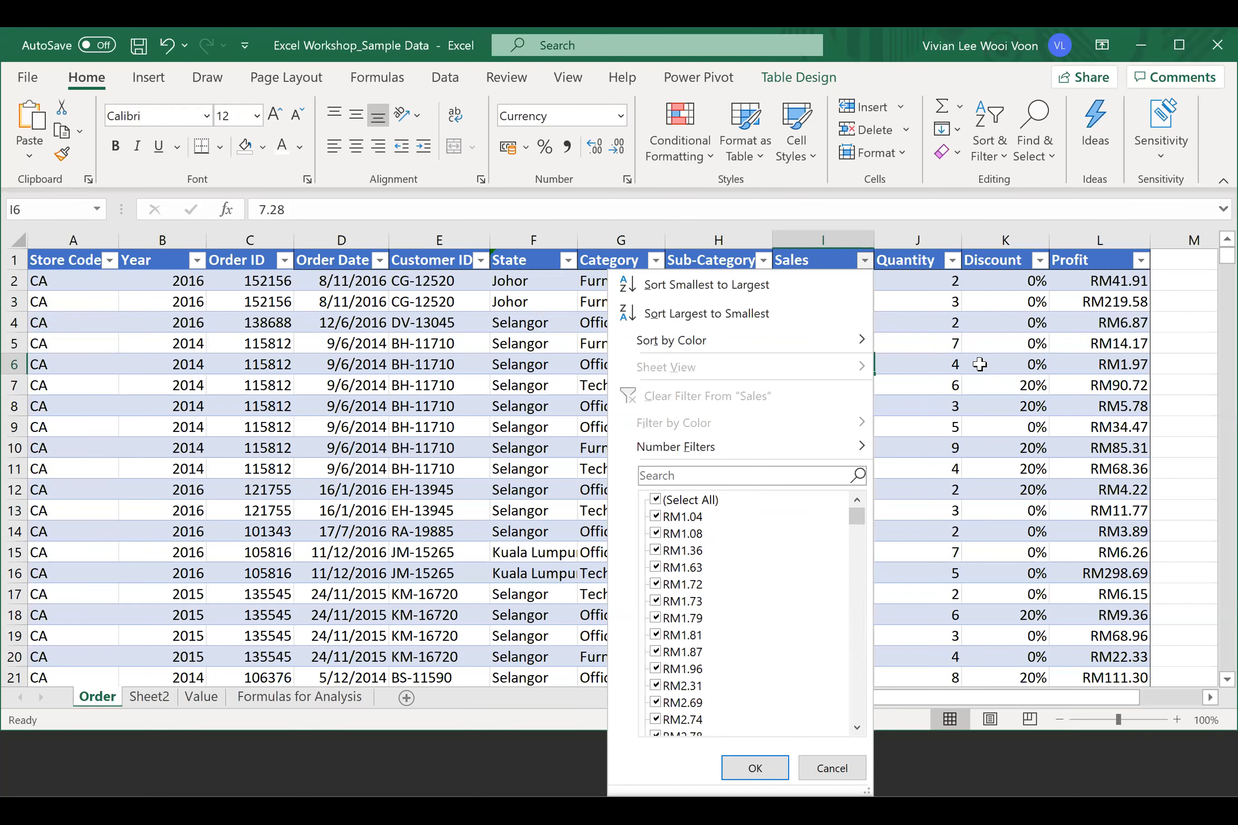
{"action": "left_click", "coordinate": [979, 364]}
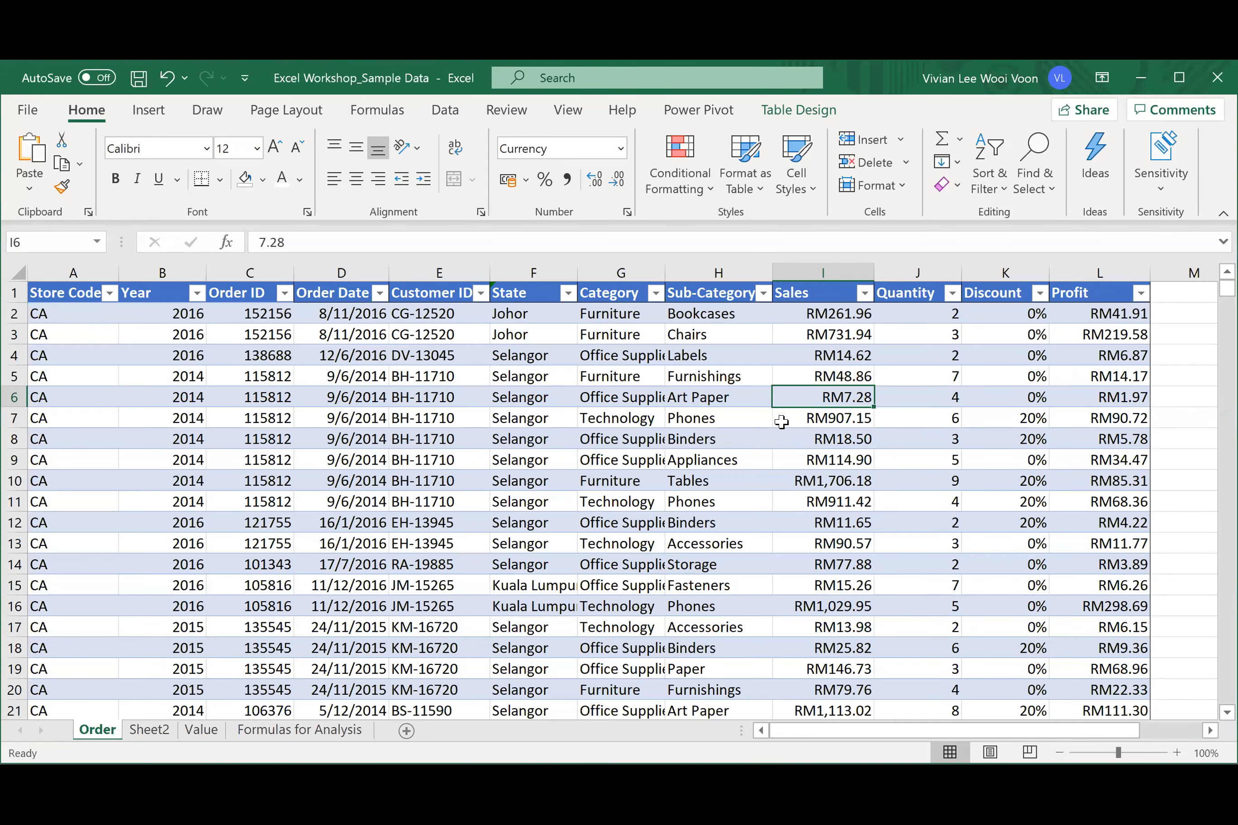
- Apply a Greater Than conditional format to the Sales column for values above 400, using Green Fill with Dark Green Text
{"action": "left_click", "coordinate": [838, 260]}
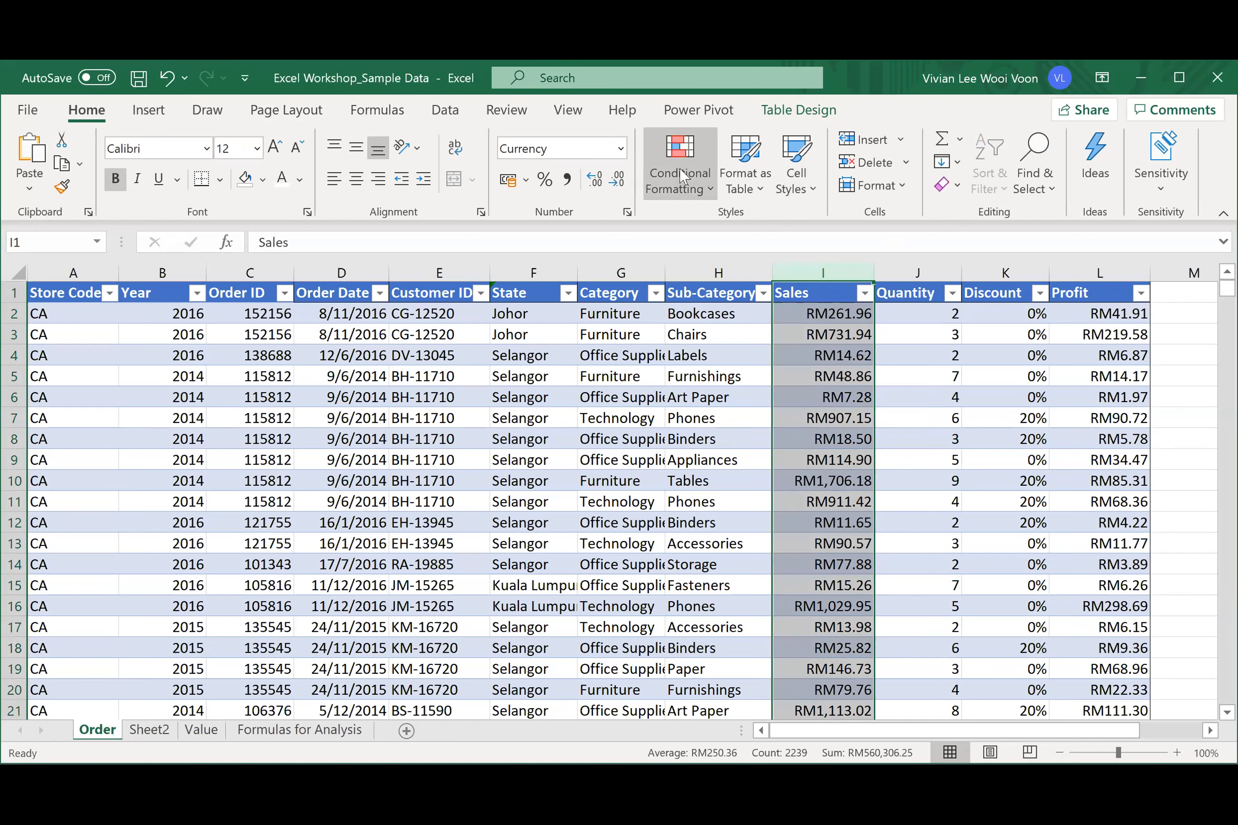
{"action": "left_click", "coordinate": [711, 192]}
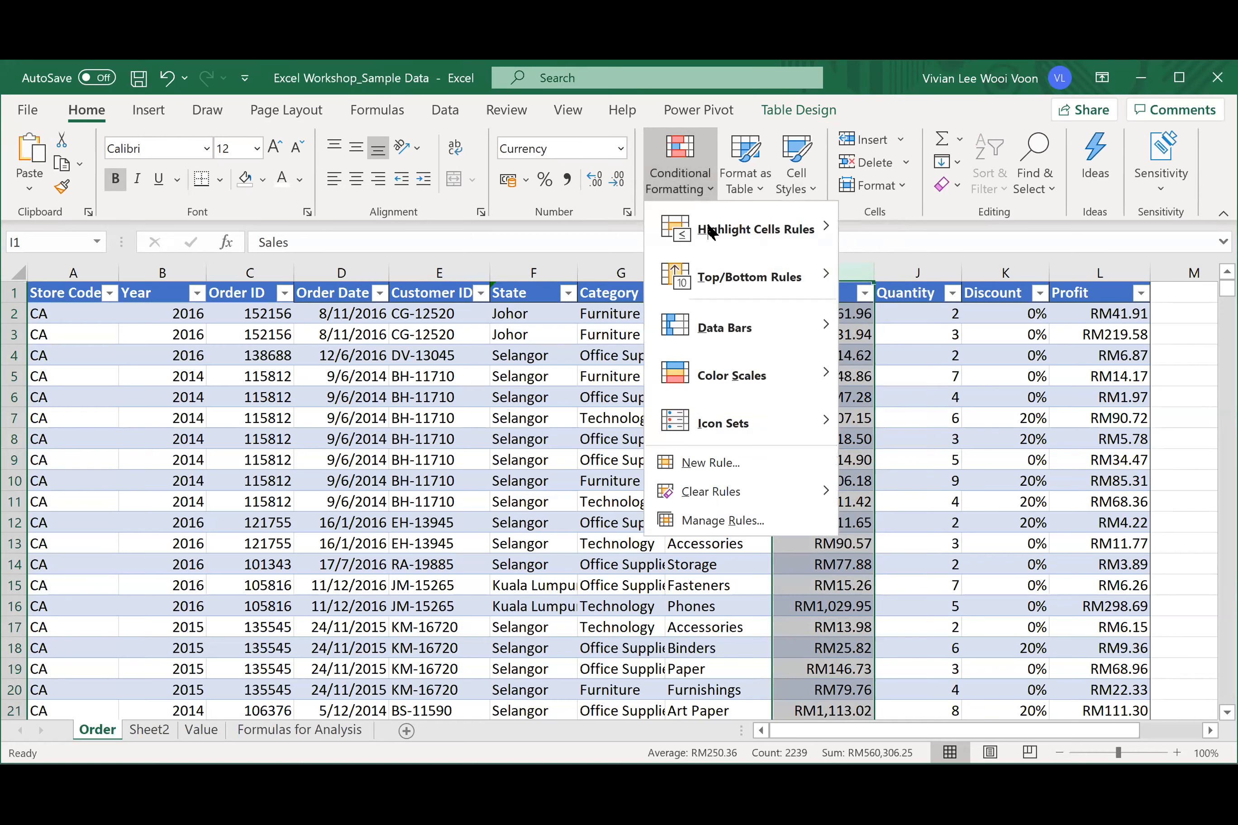
{"action": "mouse_move", "coordinate": [718, 241]}
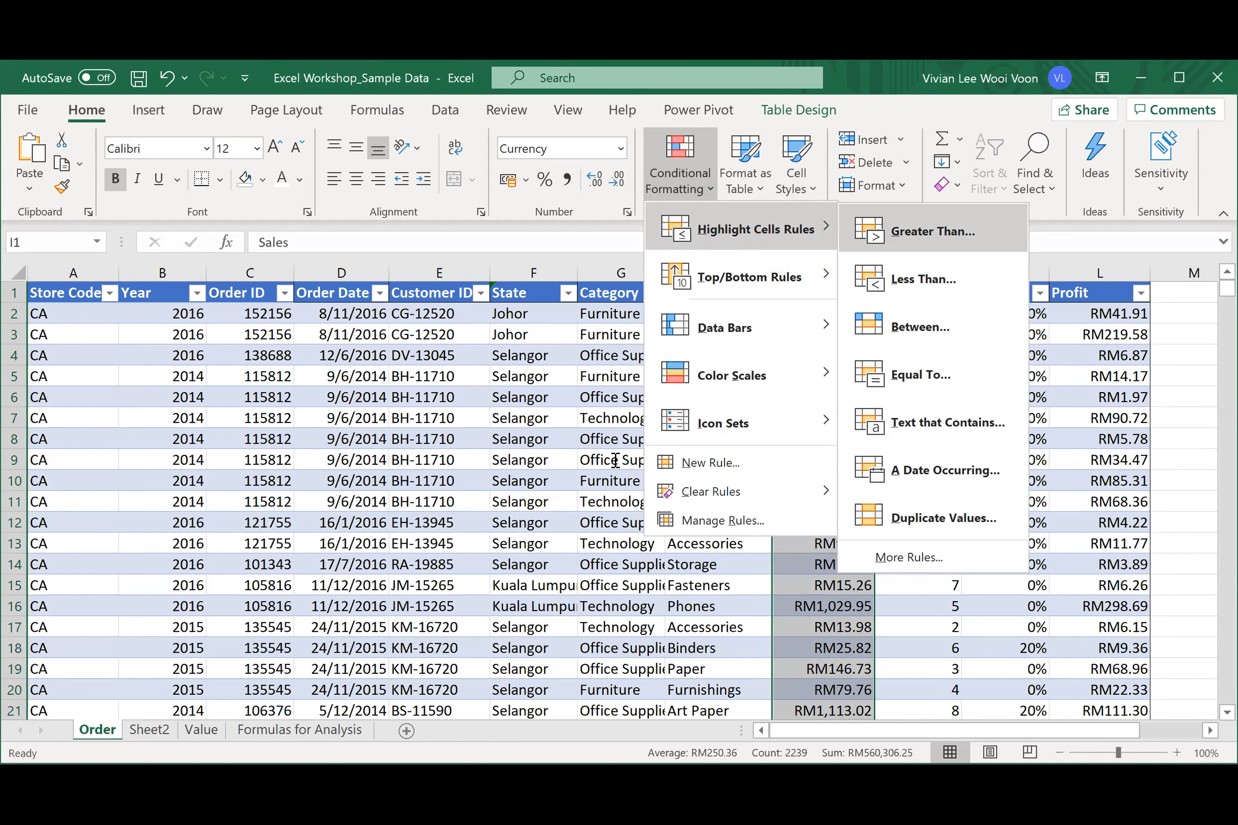
{"action": "left_click", "coordinate": [896, 242]}
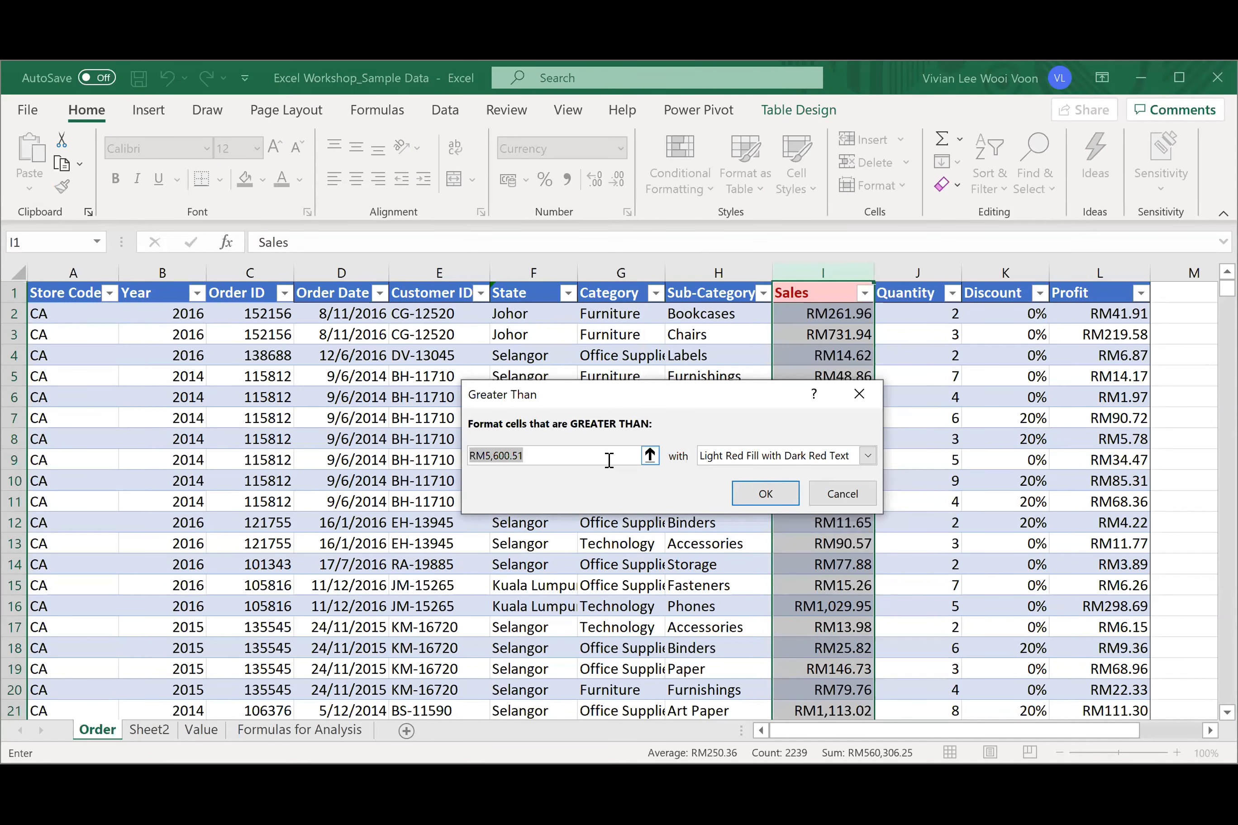
{"action": "type", "text": "400"}
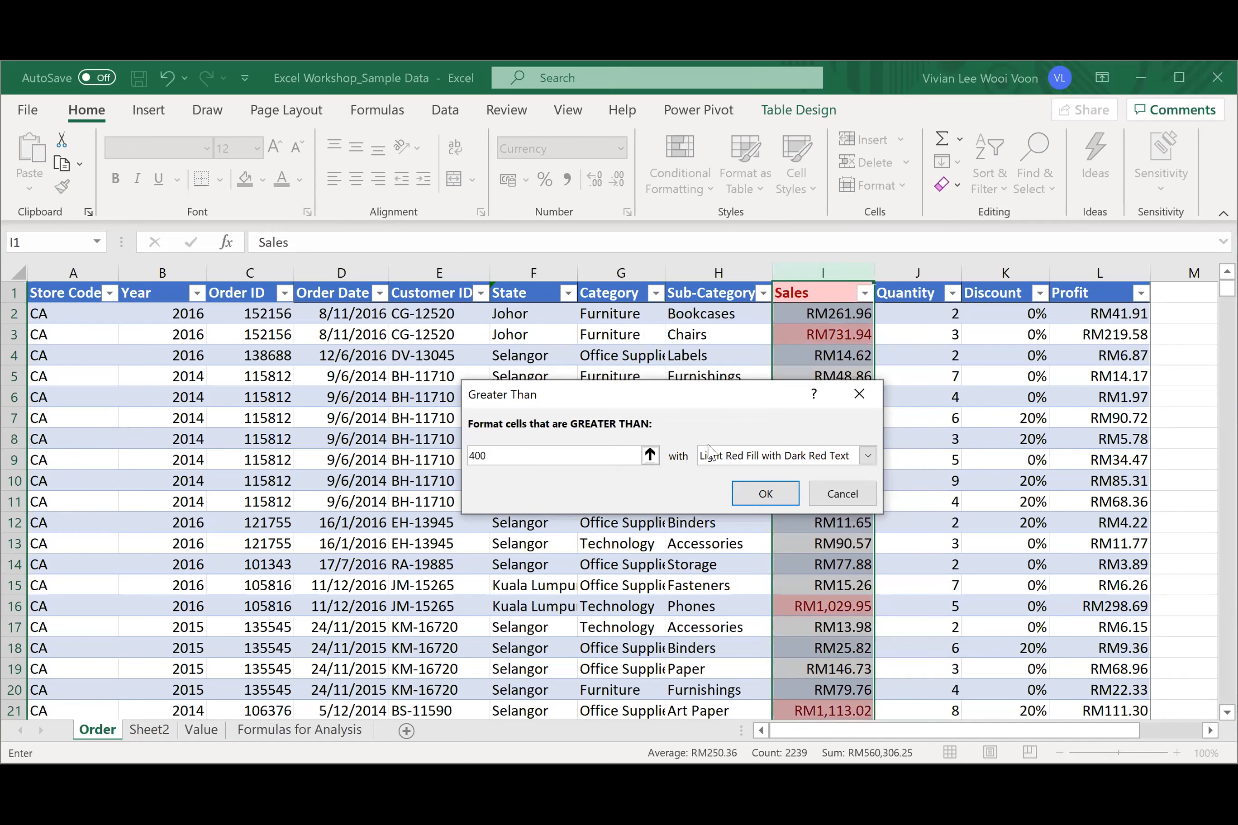
{"action": "left_click", "coordinate": [742, 455]}
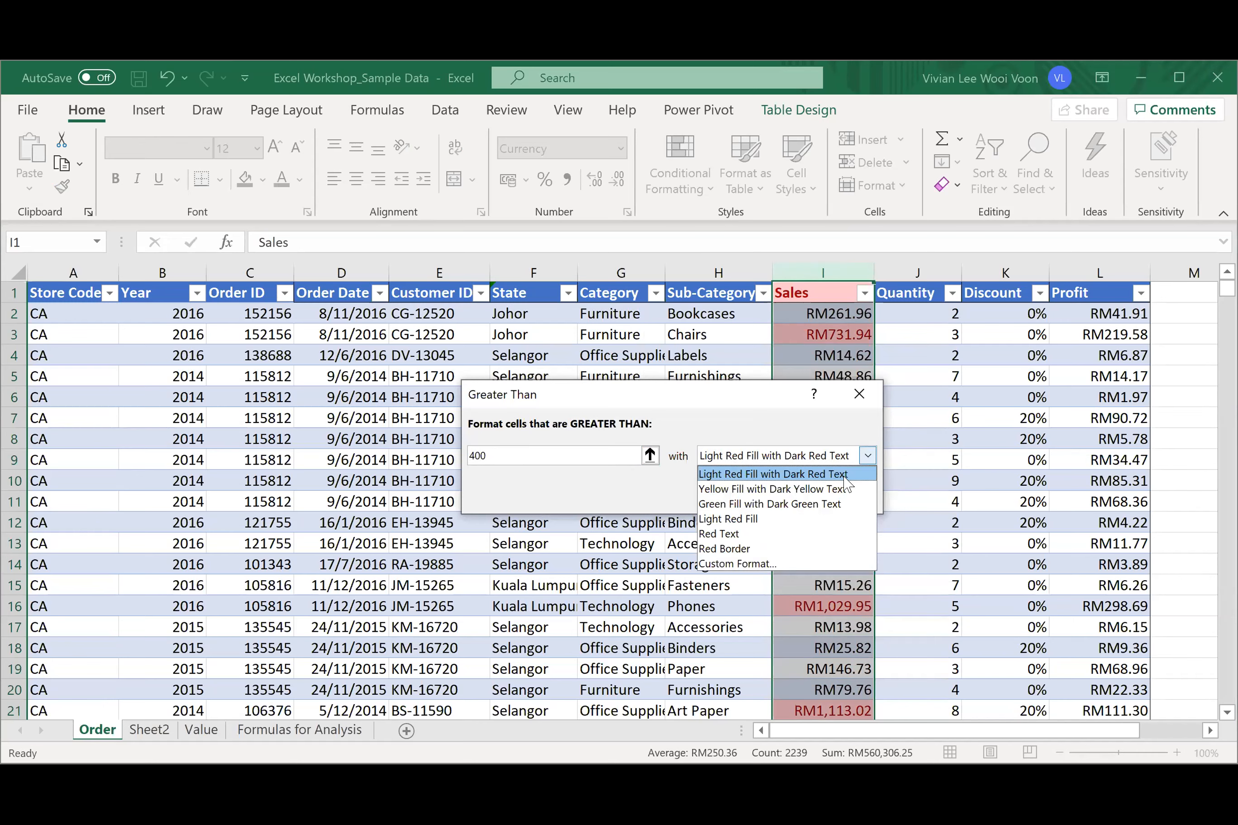
{"action": "left_click", "coordinate": [836, 504]}
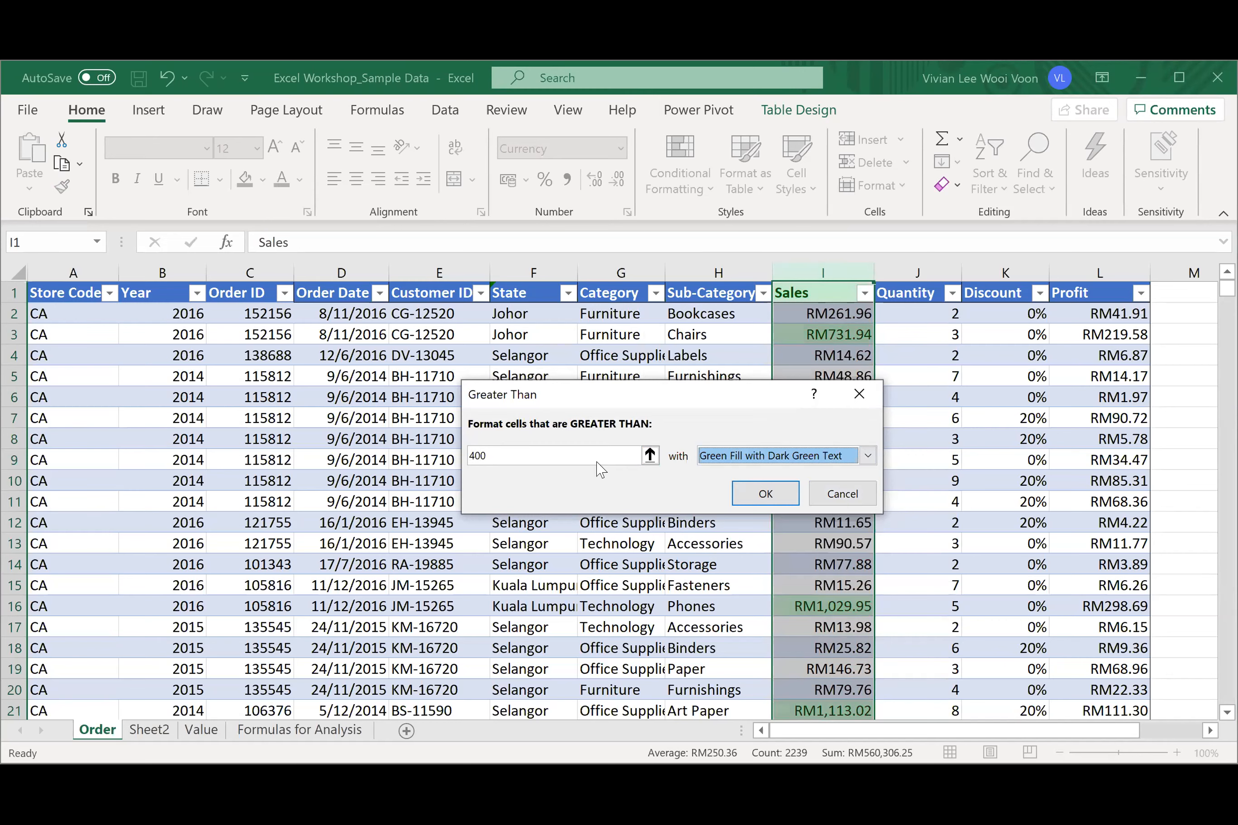
{"action": "left_click", "coordinate": [765, 494]}
{"action": "left_click", "coordinate": [882, 395]}
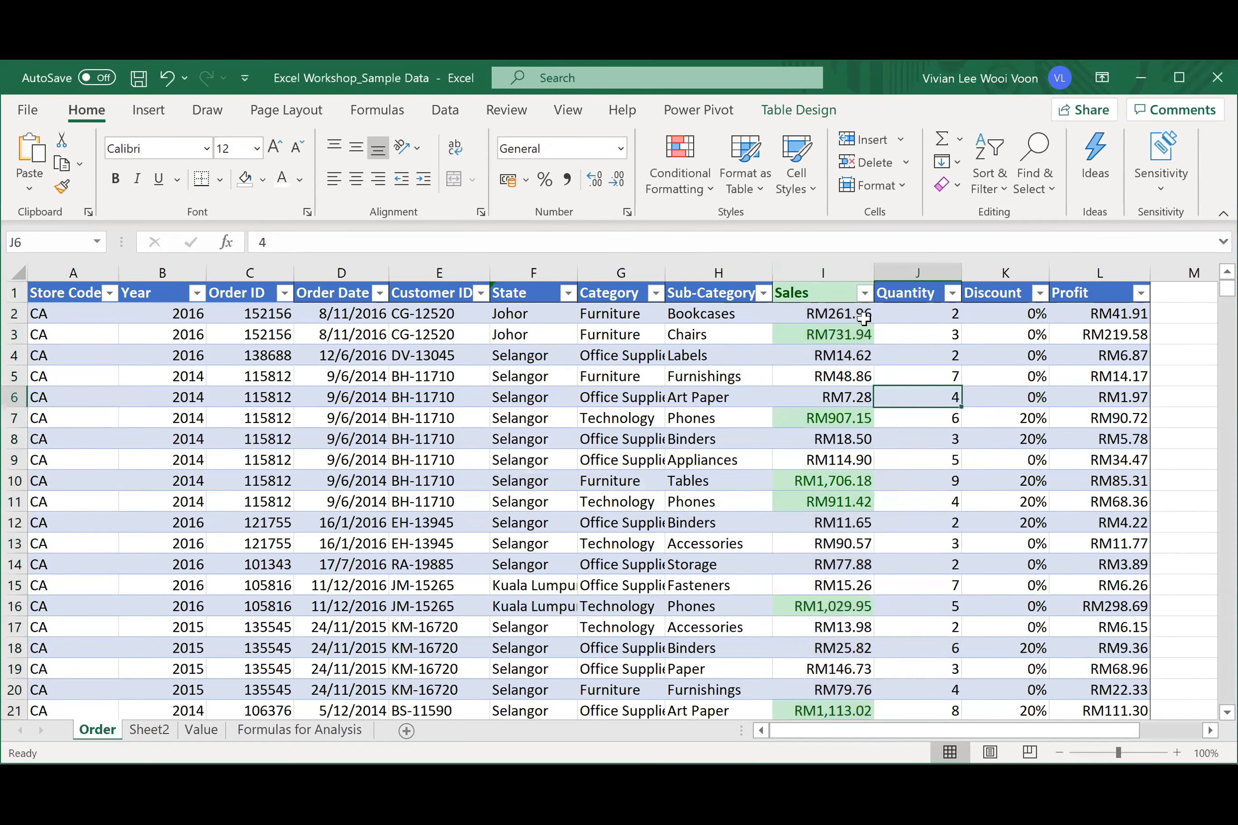
- Filter the Sales column by the light green cell color and look through the matching rows
{"action": "left_click", "coordinate": [847, 335]}
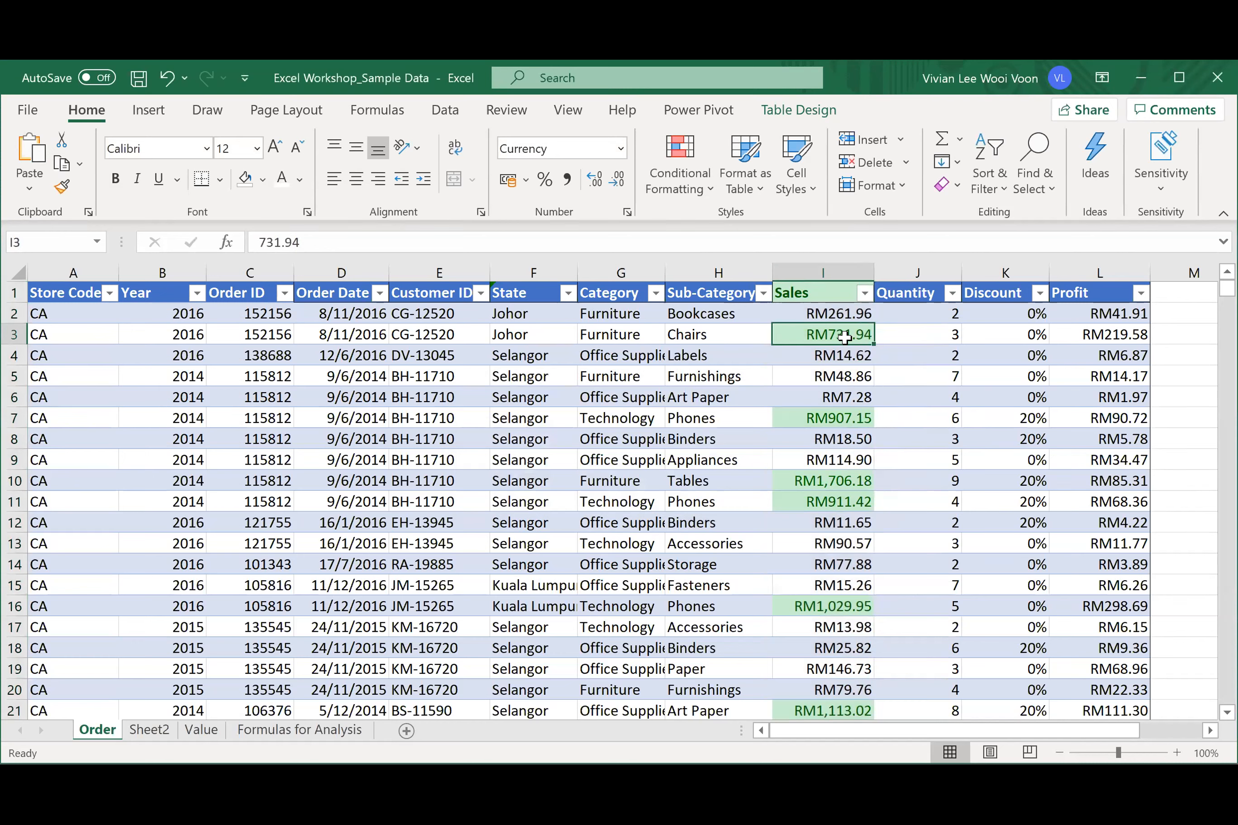
{"action": "left_click", "coordinate": [822, 417]}
{"action": "left_click", "coordinate": [818, 501]}
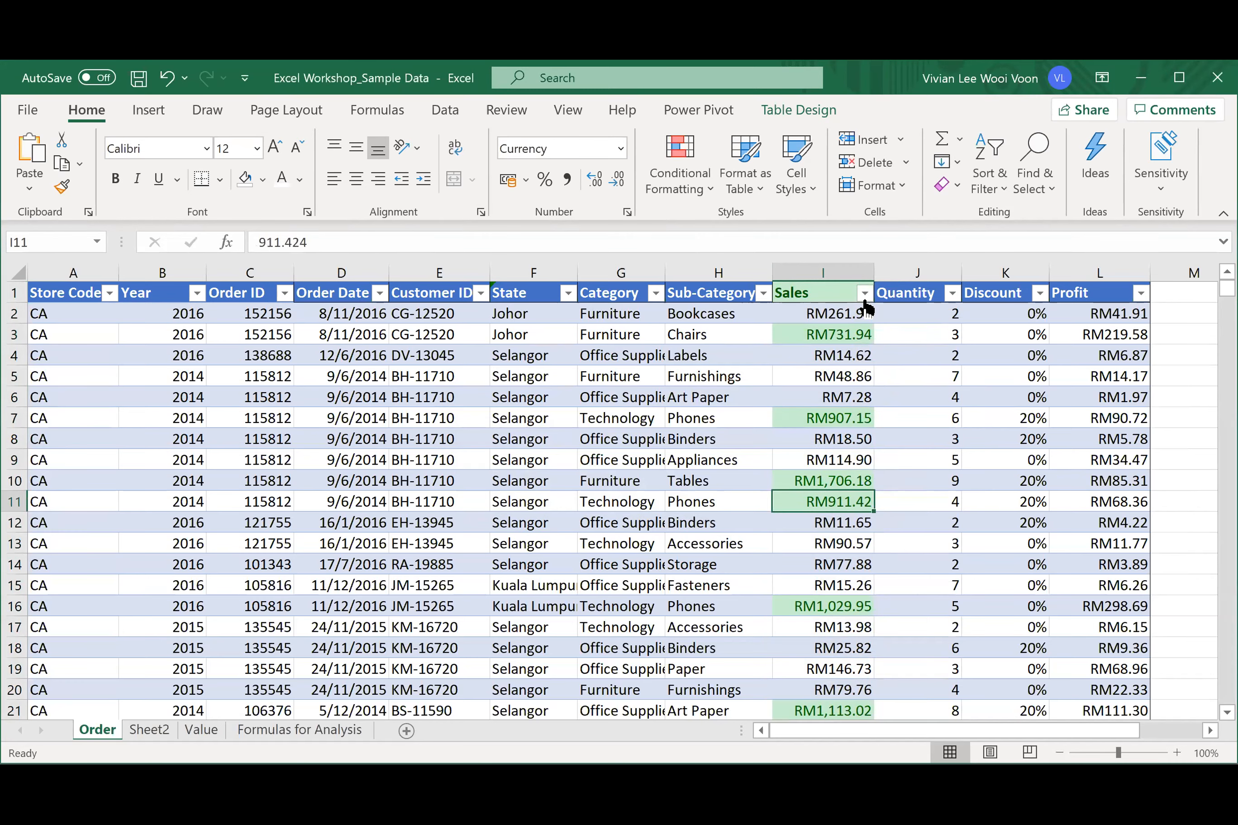
{"action": "scroll", "coordinate": [857, 438], "scroll_direction": "down", "scroll_amount": 2}
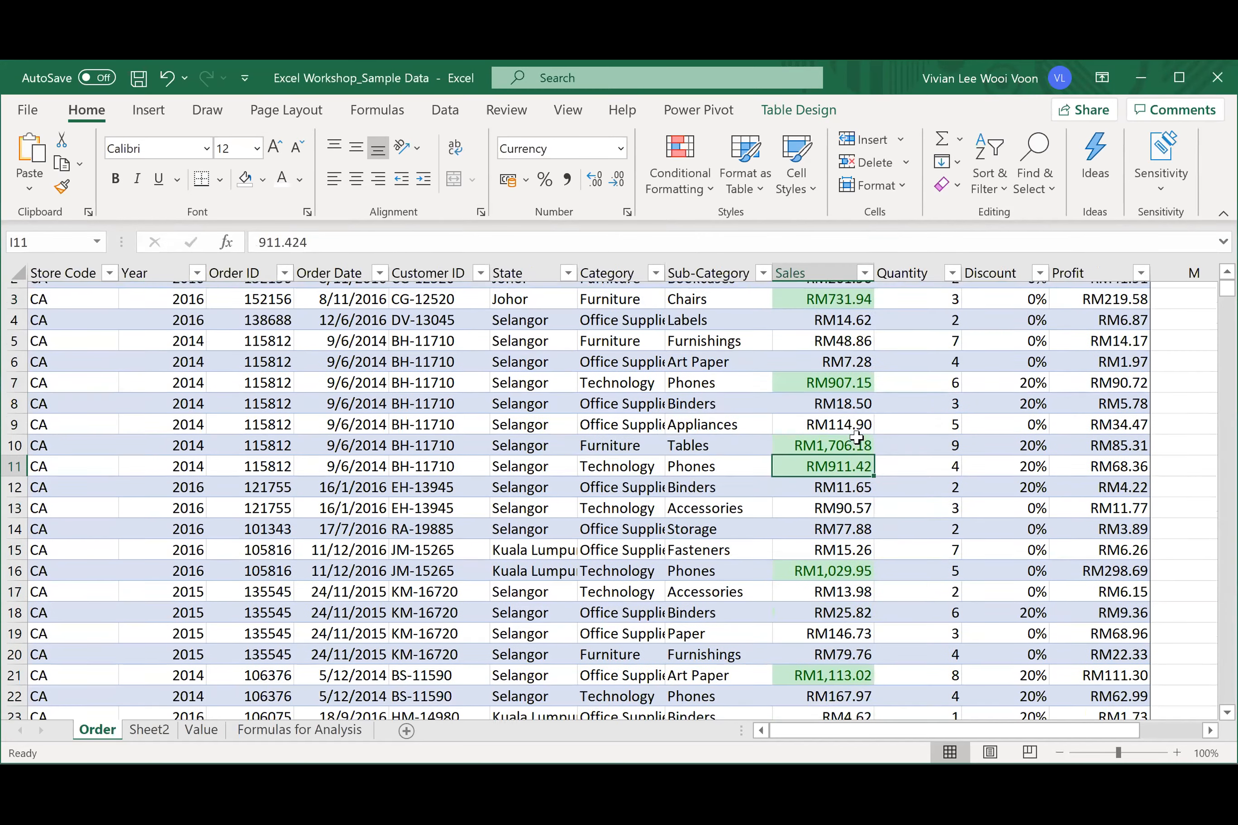
{"action": "scroll", "coordinate": [857, 438], "scroll_direction": "up", "scroll_amount": 2}
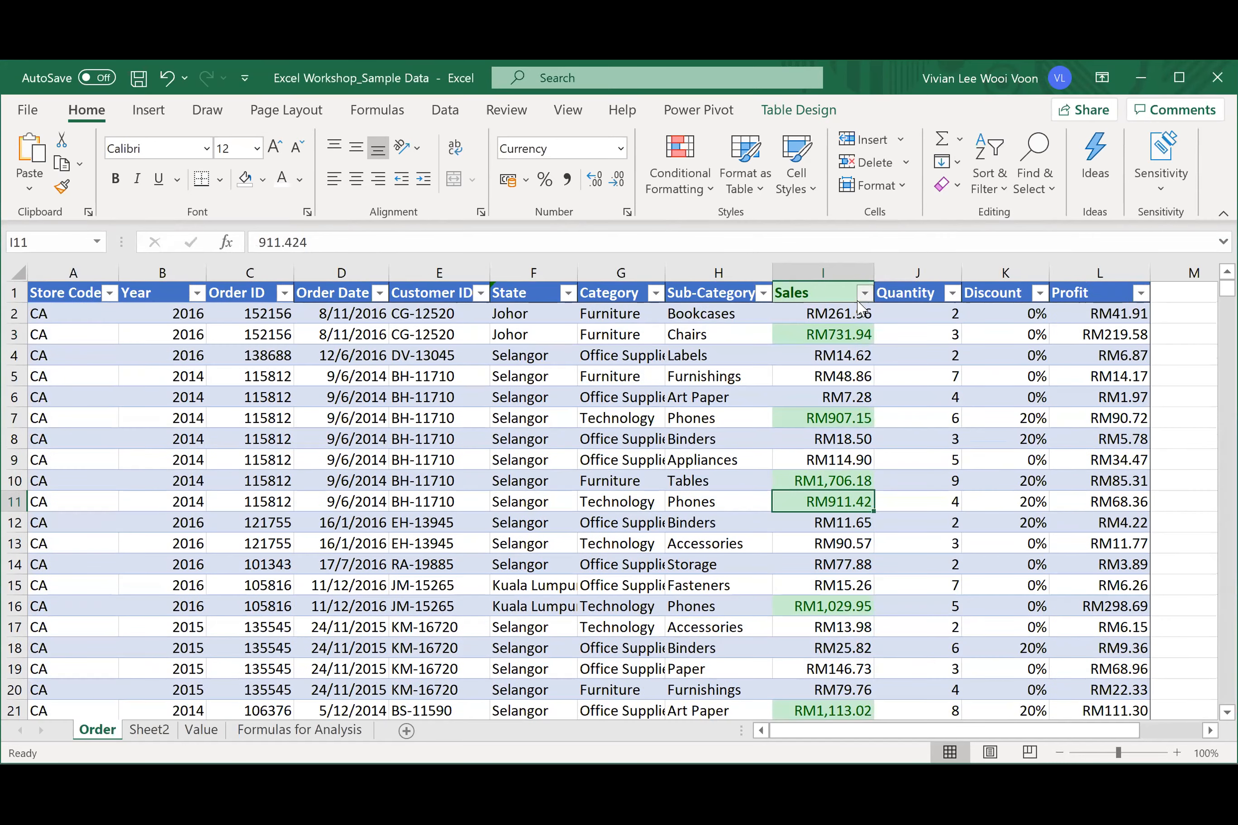
{"action": "key", "text": "alt+Down"}
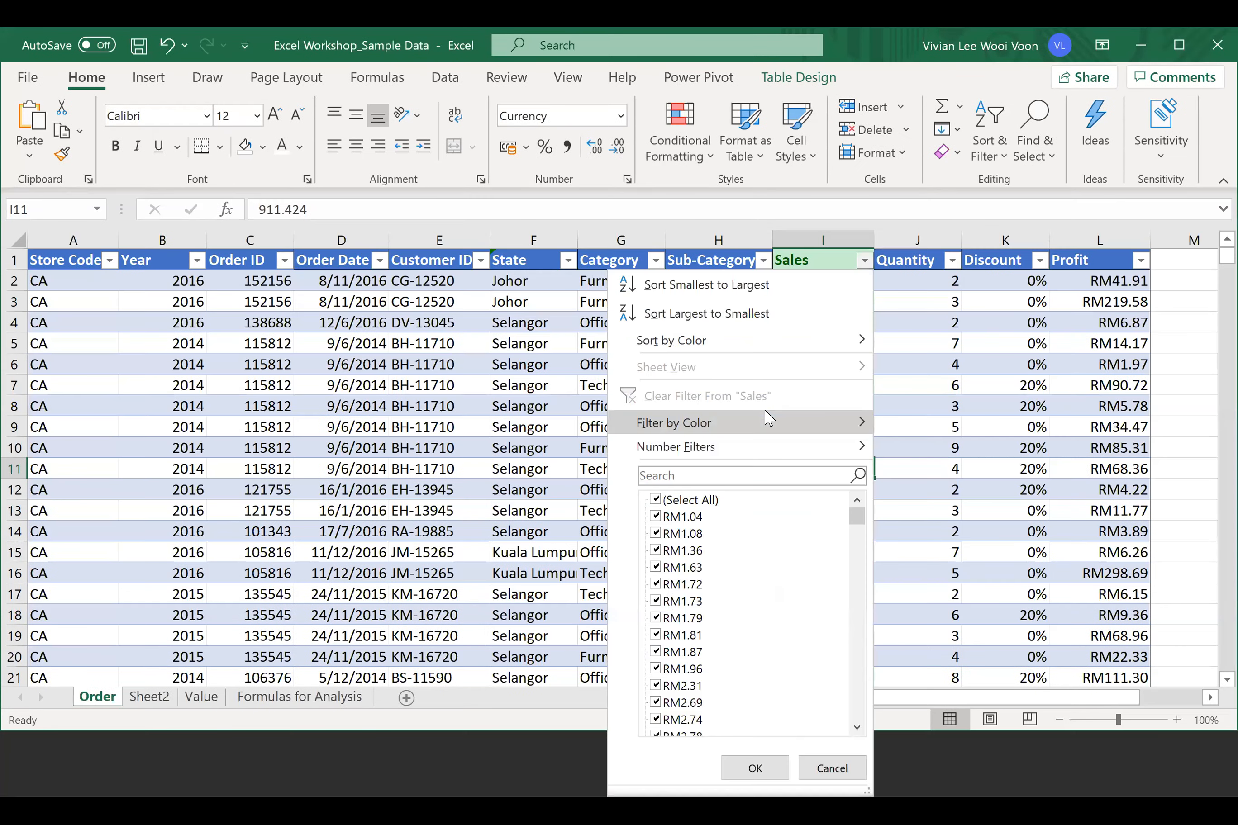
{"action": "mouse_move", "coordinate": [767, 454]}
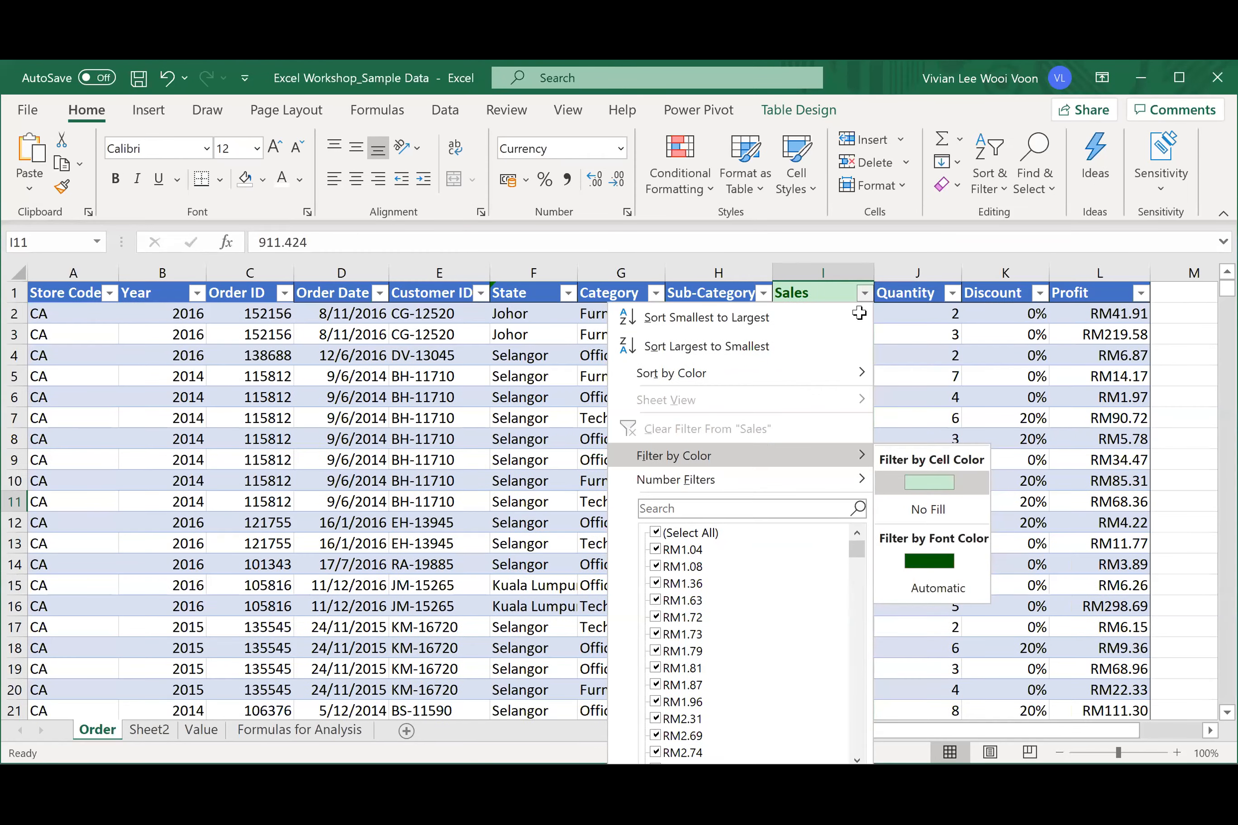
{"action": "left_click", "coordinate": [929, 482]}
{"action": "left_click_drag", "start_coordinate": [859, 313], "coordinate": [823, 648]}
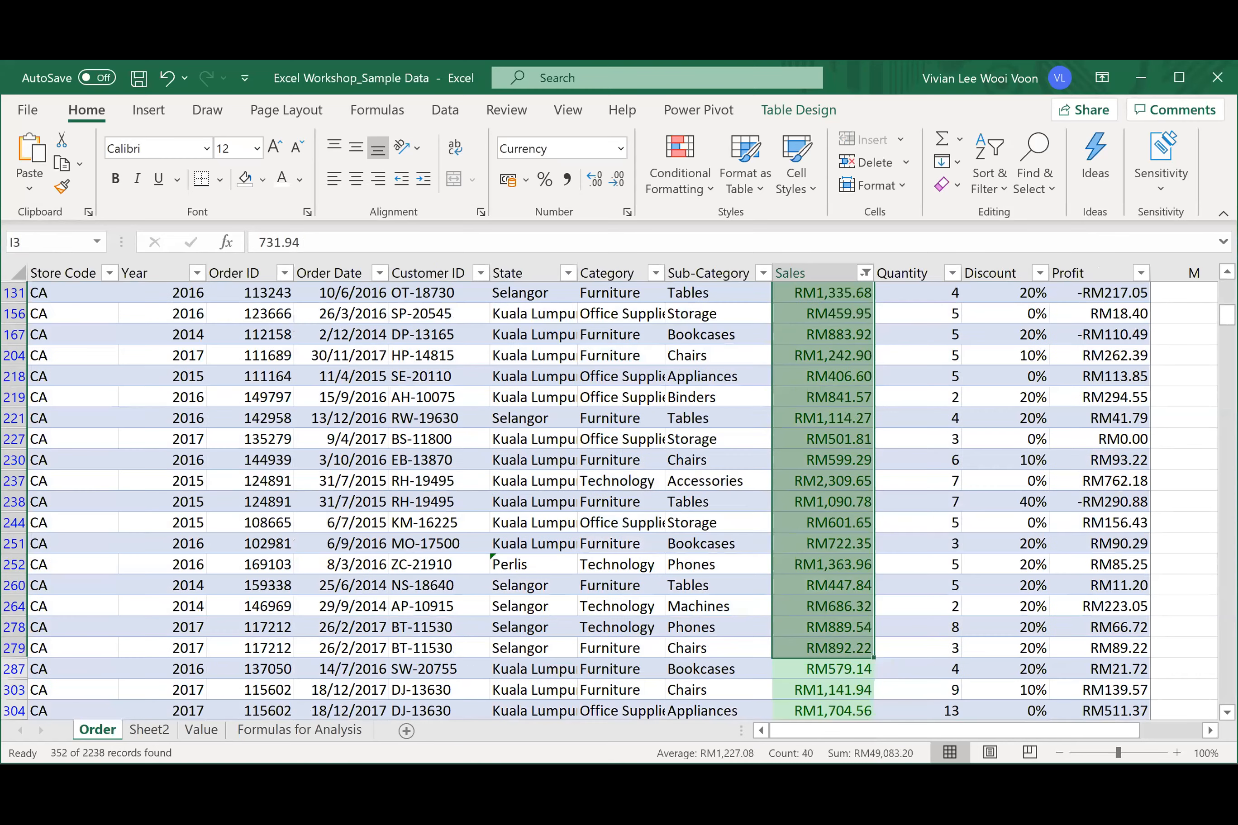
{"action": "left_click_drag", "start_coordinate": [1227, 315], "coordinate": [1227, 289]}
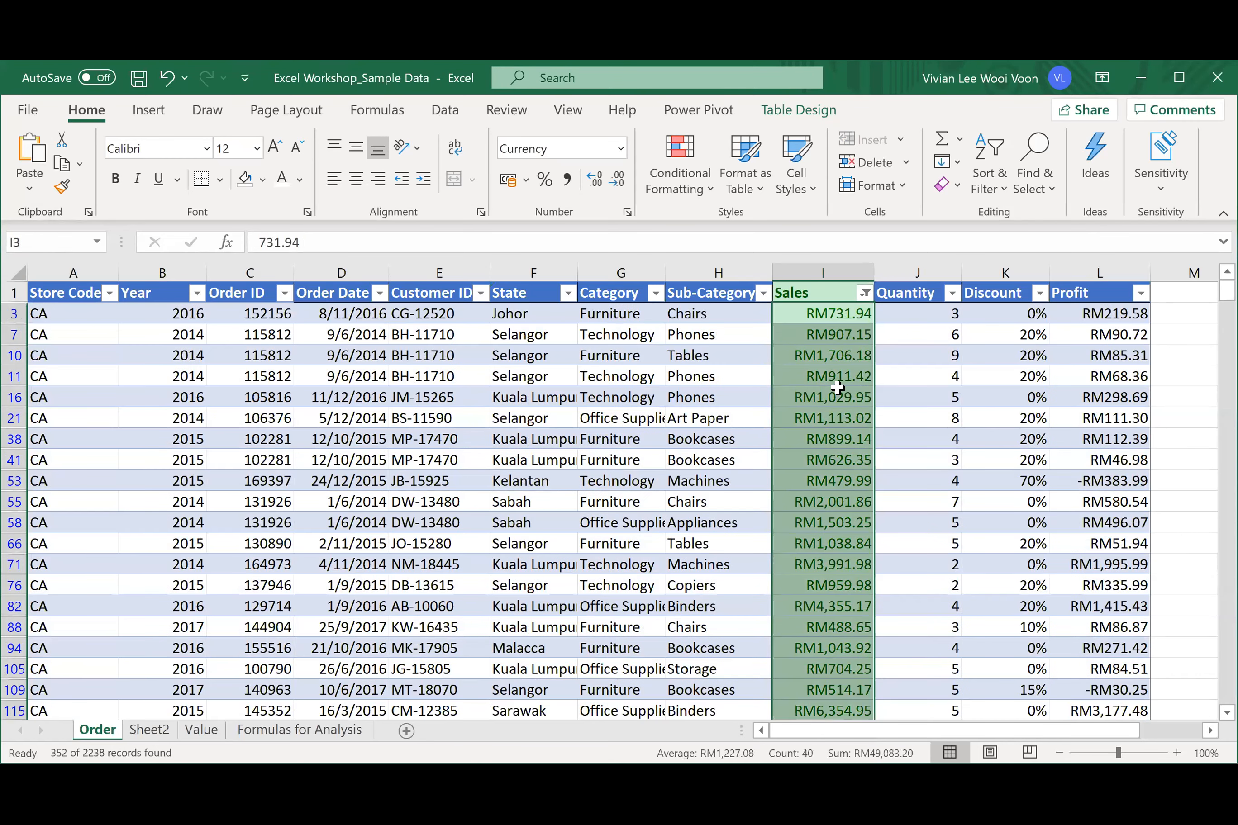
{"action": "left_click", "coordinate": [805, 415]}
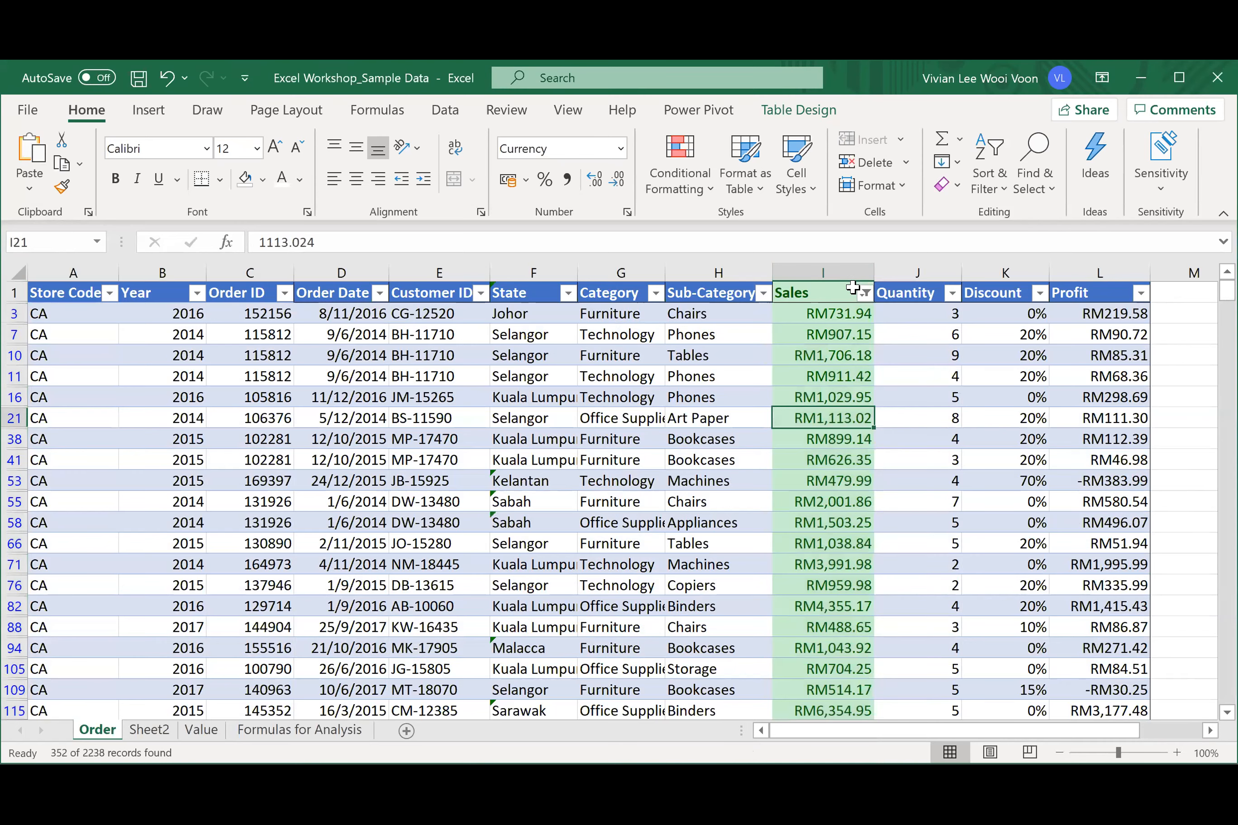
- Clear the color filter from the Sales column
{"action": "left_click", "coordinate": [861, 291]}
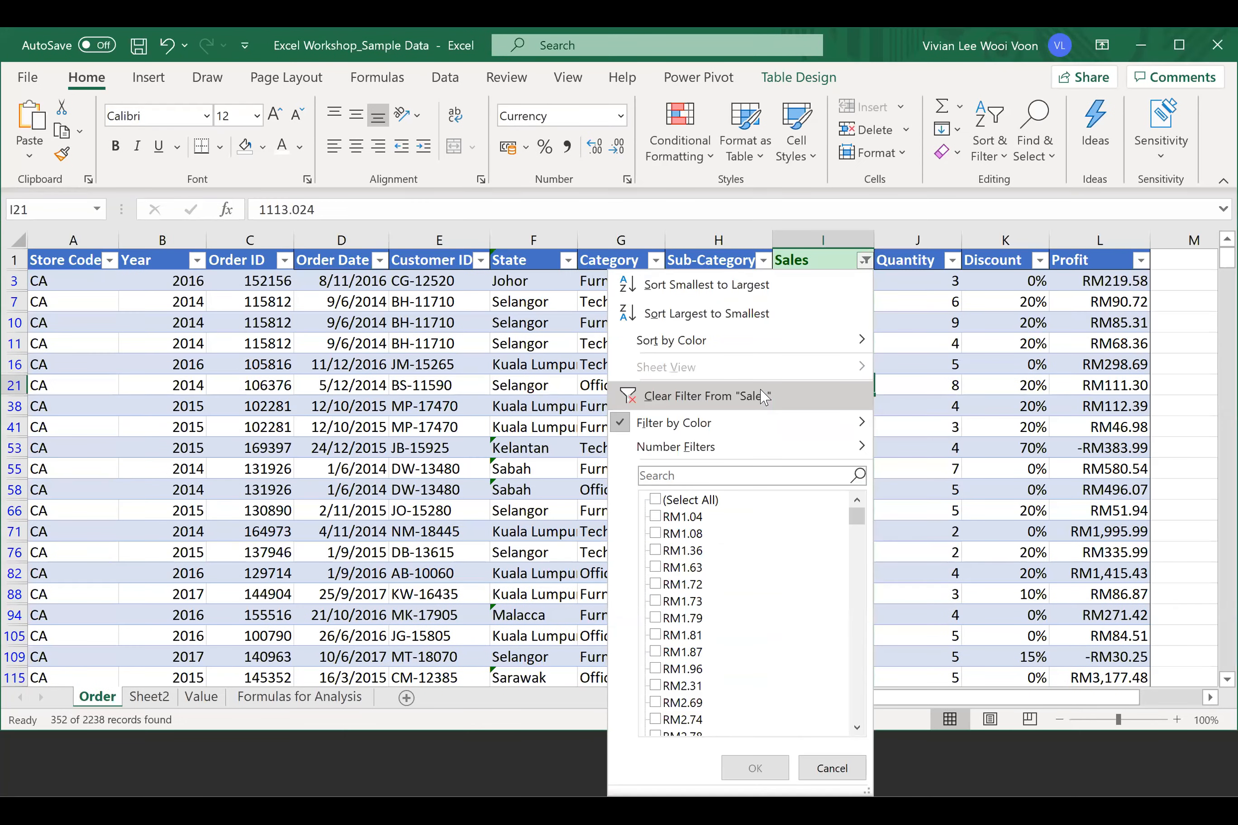
{"action": "left_click", "coordinate": [761, 389]}
{"action": "left_click", "coordinate": [874, 326]}
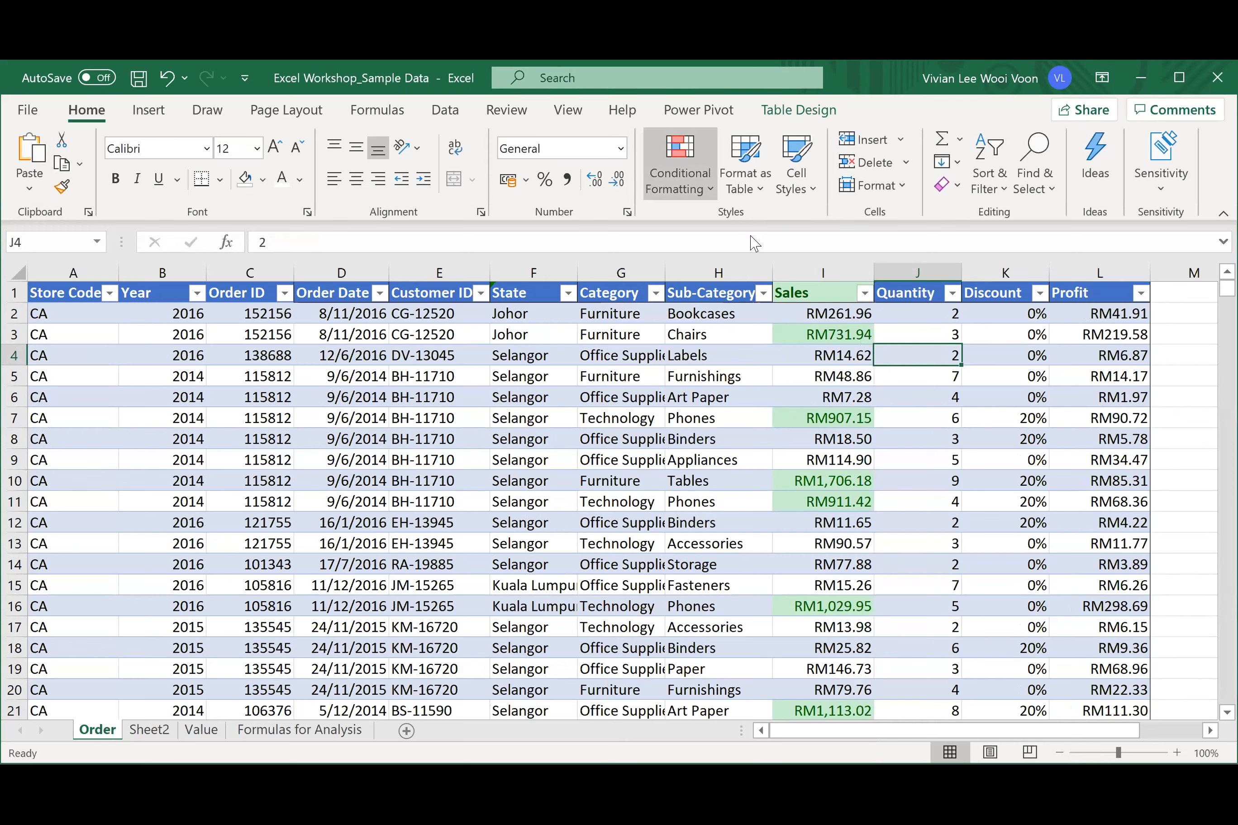
- Examine the conditional formatting choices for a Sales cell, including data bars, color scales, icon sets and highlight cells rules
{"action": "left_click", "coordinate": [823, 440]}
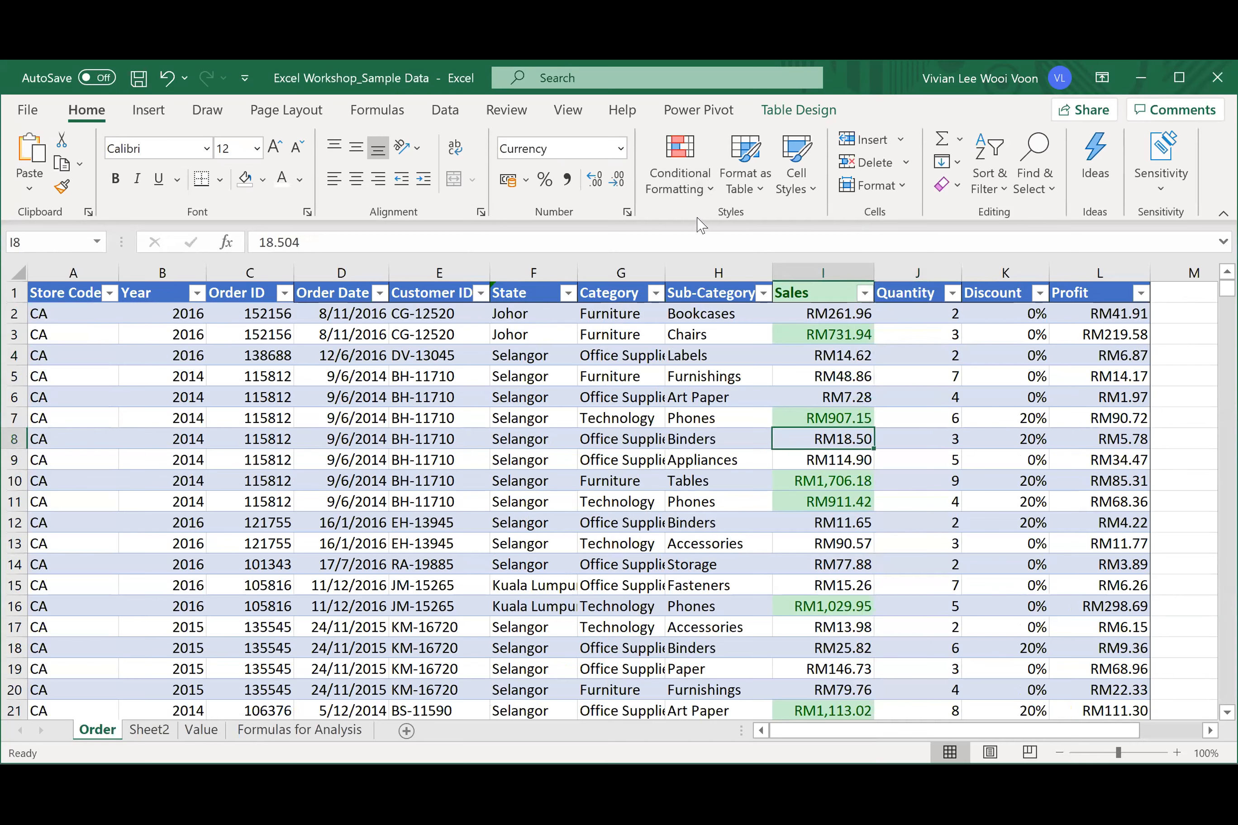
{"action": "left_click", "coordinate": [710, 191]}
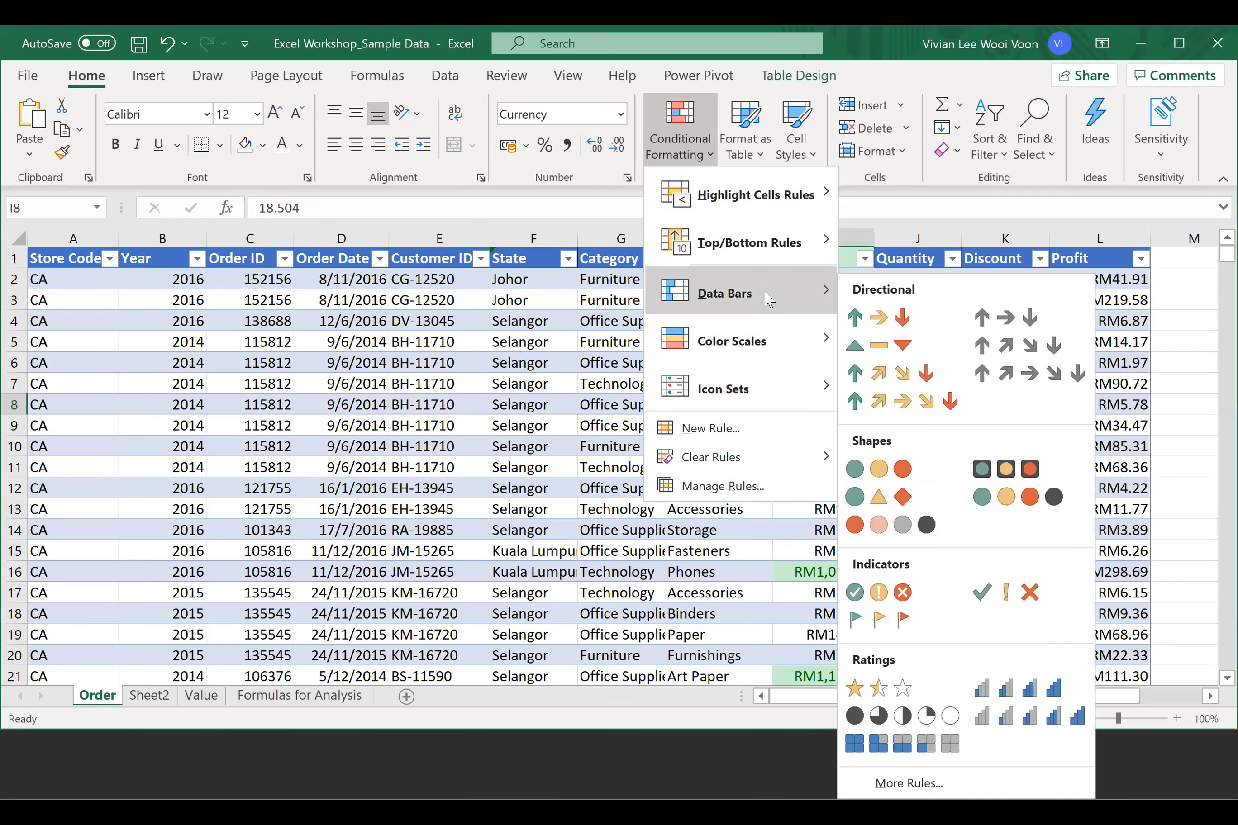
{"action": "mouse_move", "coordinate": [769, 298]}
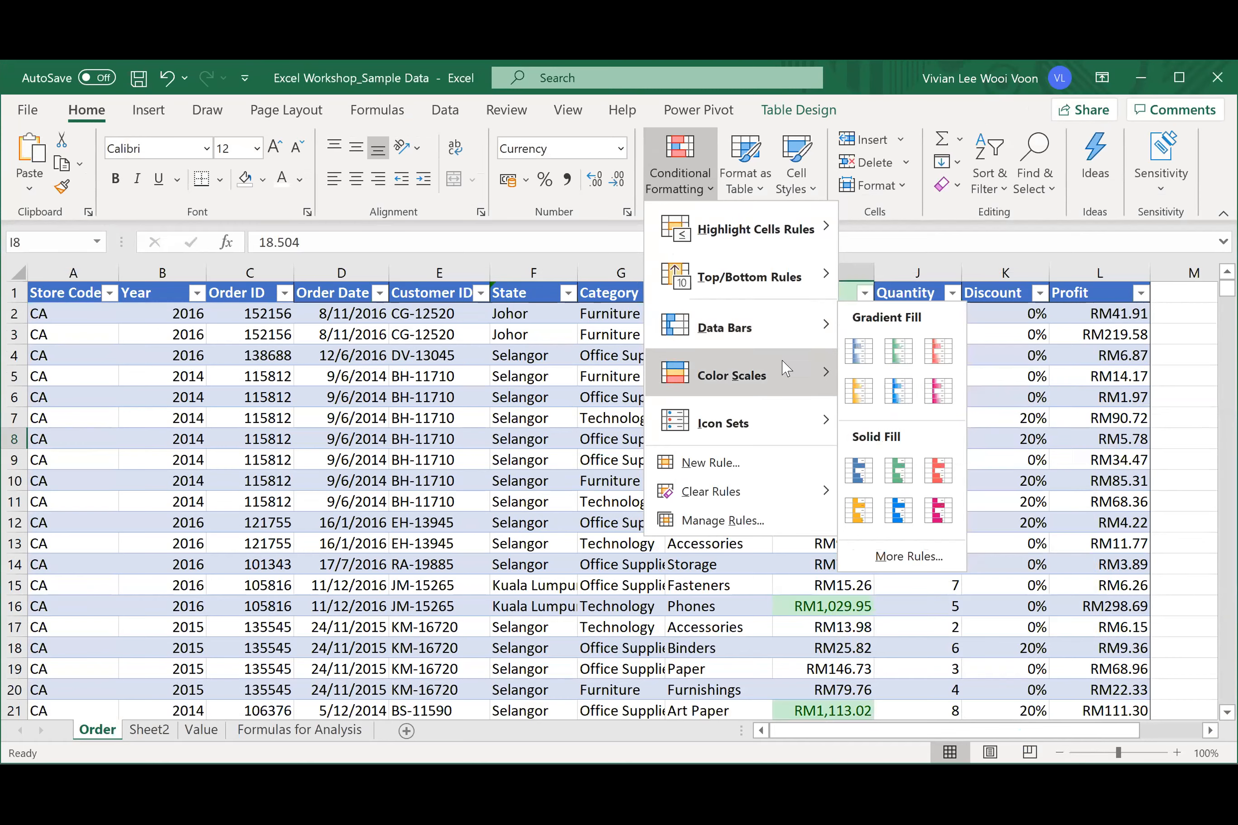
{"action": "mouse_move", "coordinate": [771, 365]}
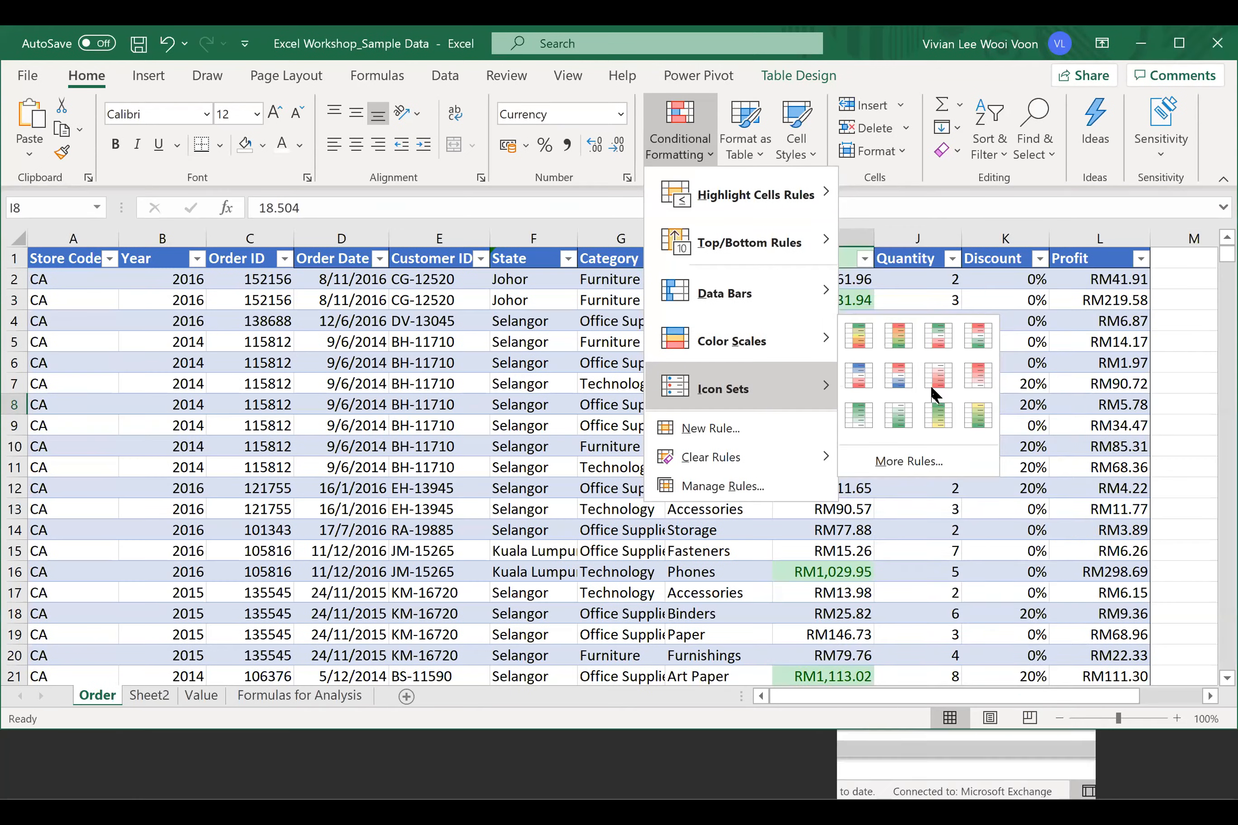
{"action": "mouse_move", "coordinate": [742, 431]}
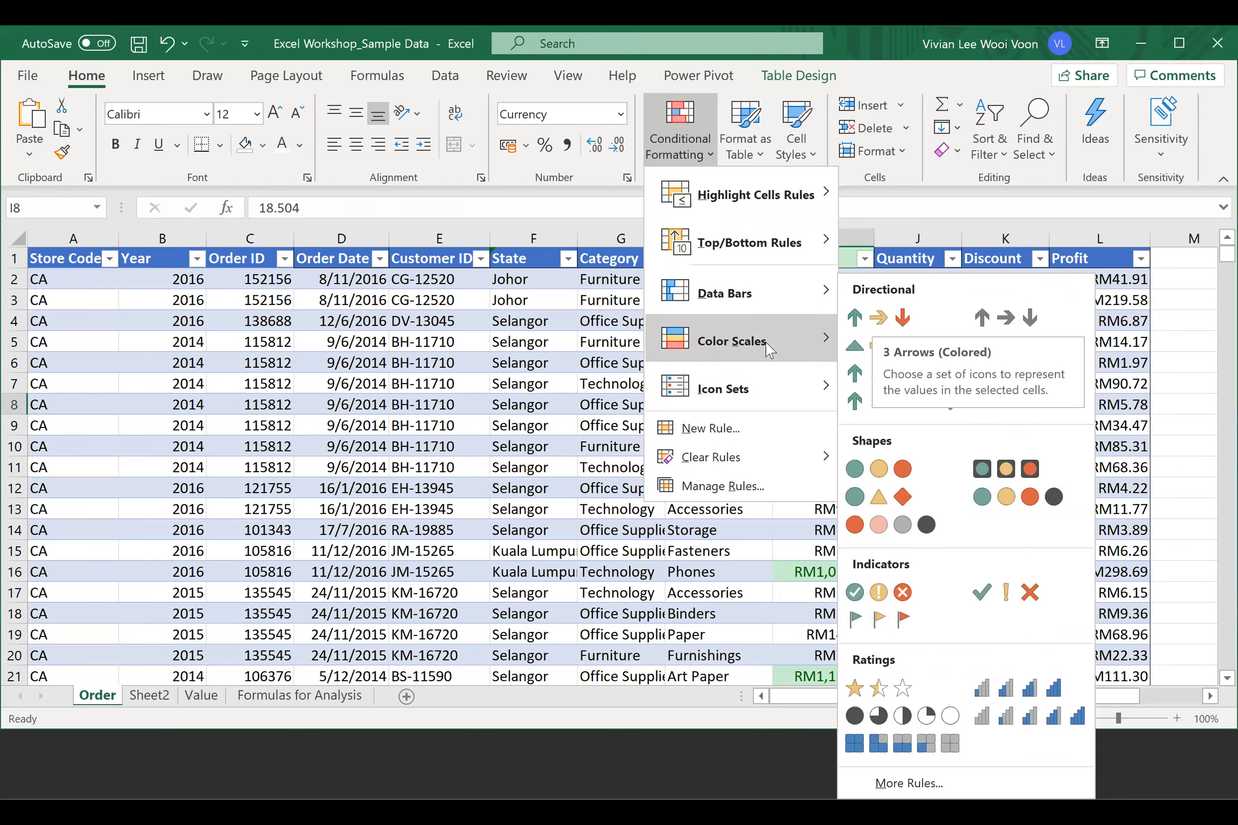
{"action": "mouse_move", "coordinate": [770, 350]}
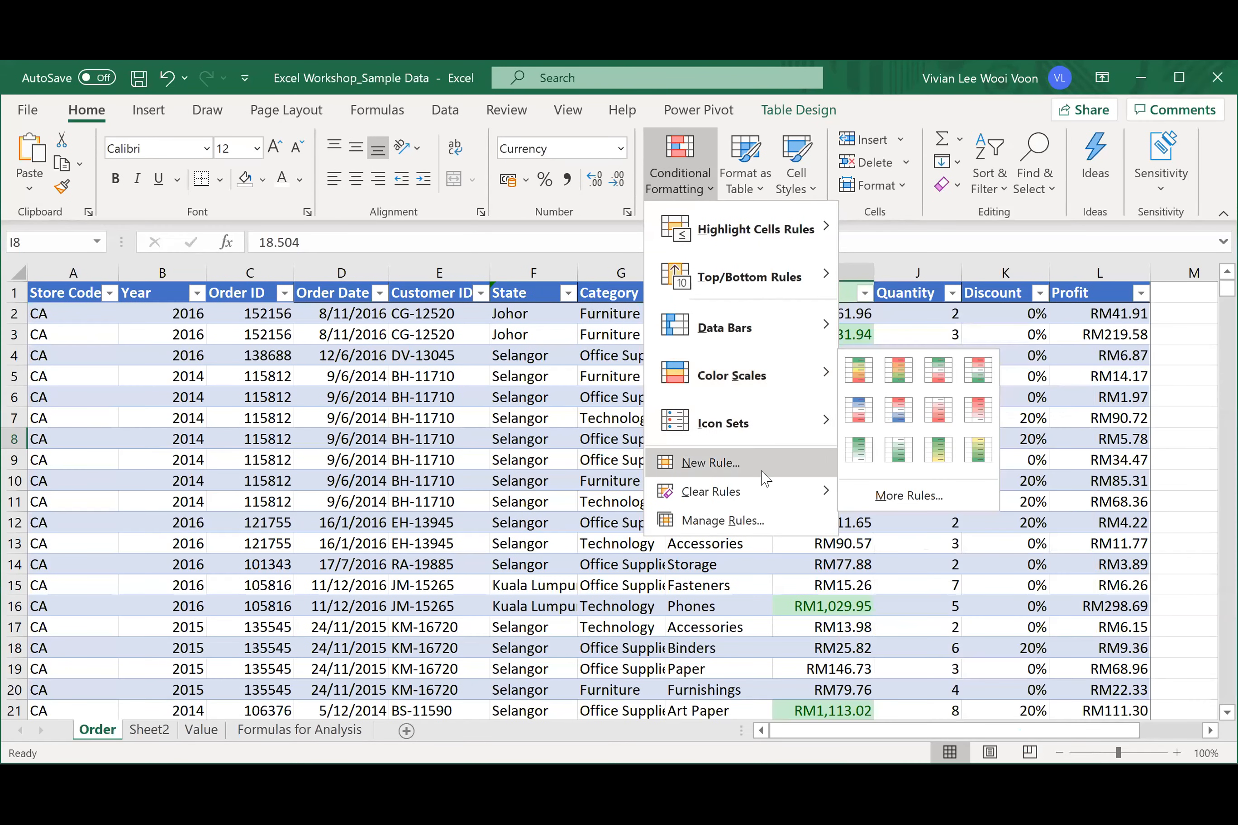
{"action": "mouse_move", "coordinate": [762, 492]}
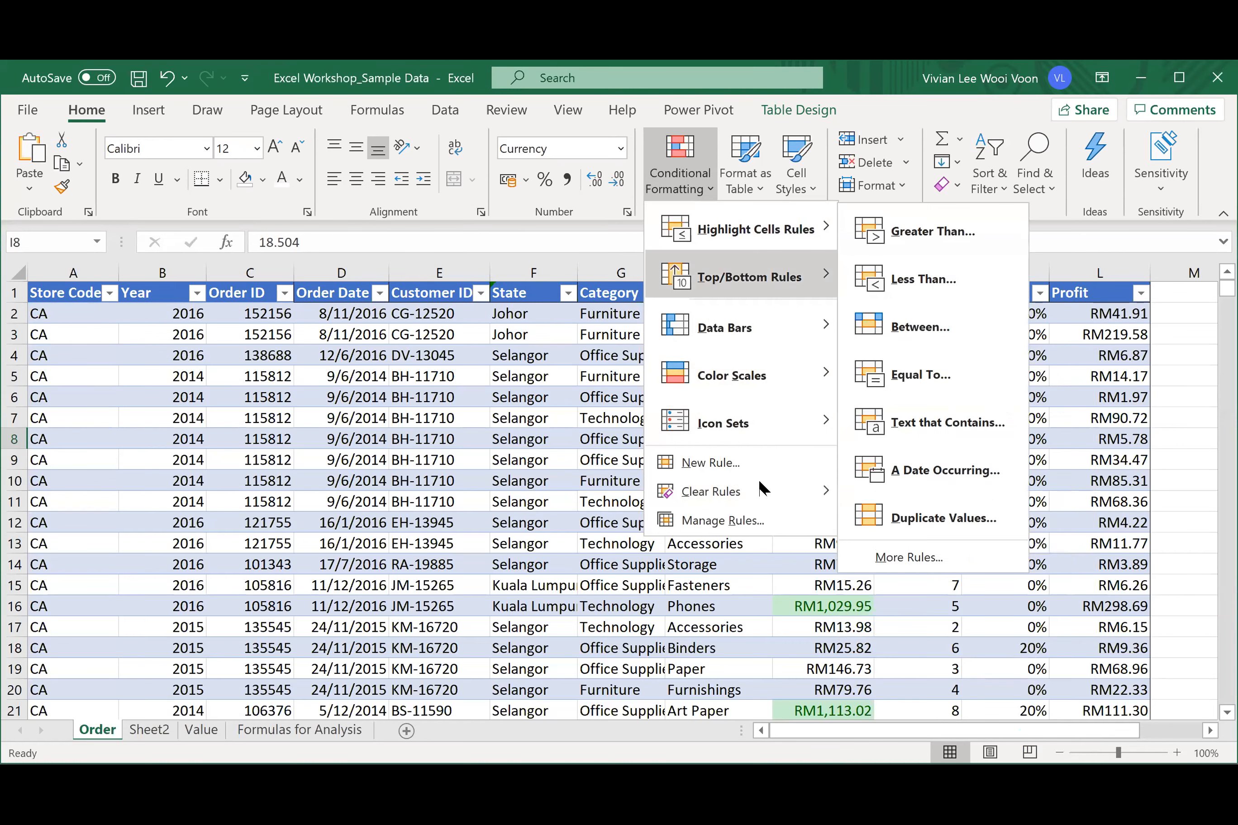
{"action": "left_click", "coordinate": [754, 621]}
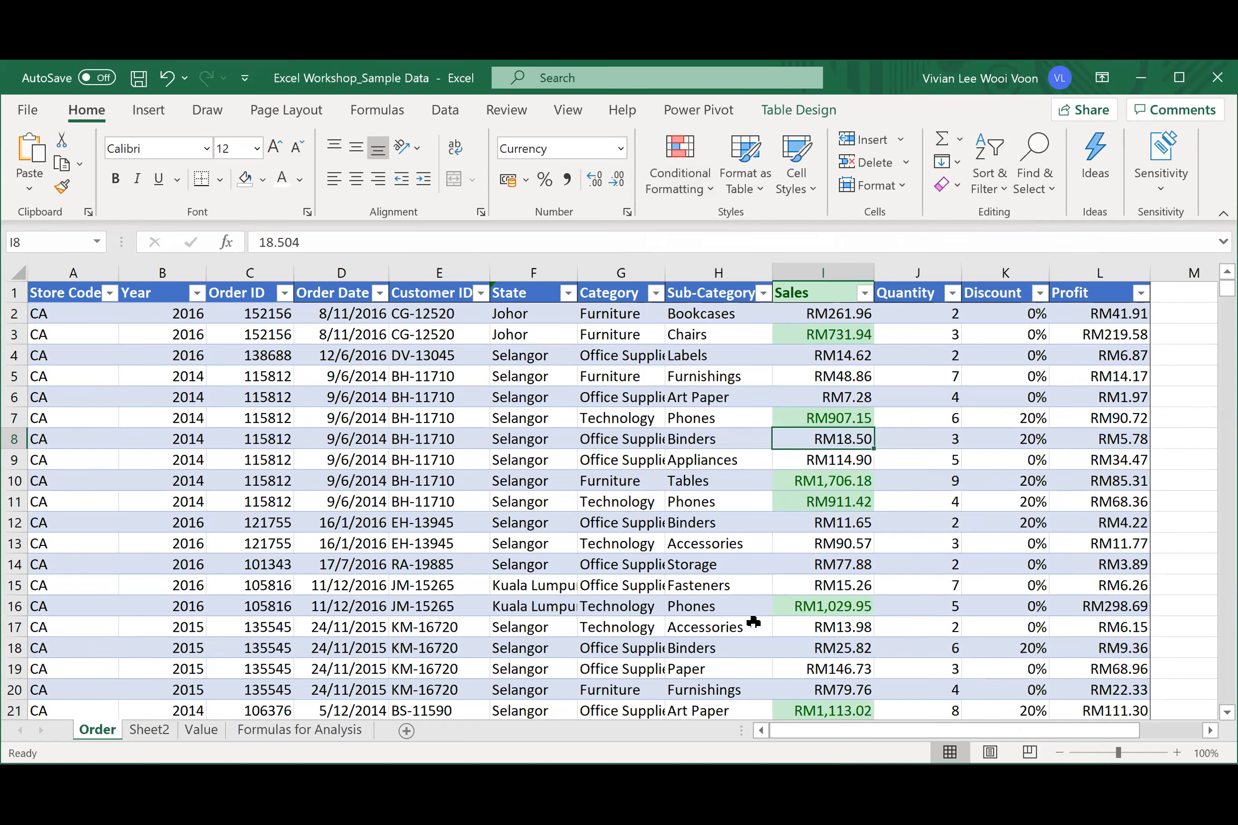
- Open the Sales column's conditional formatting rule for cell values greater than 400 for editing from the rules manager
{"action": "left_click", "coordinate": [787, 317]}
{"action": "left_click", "coordinate": [793, 261]}
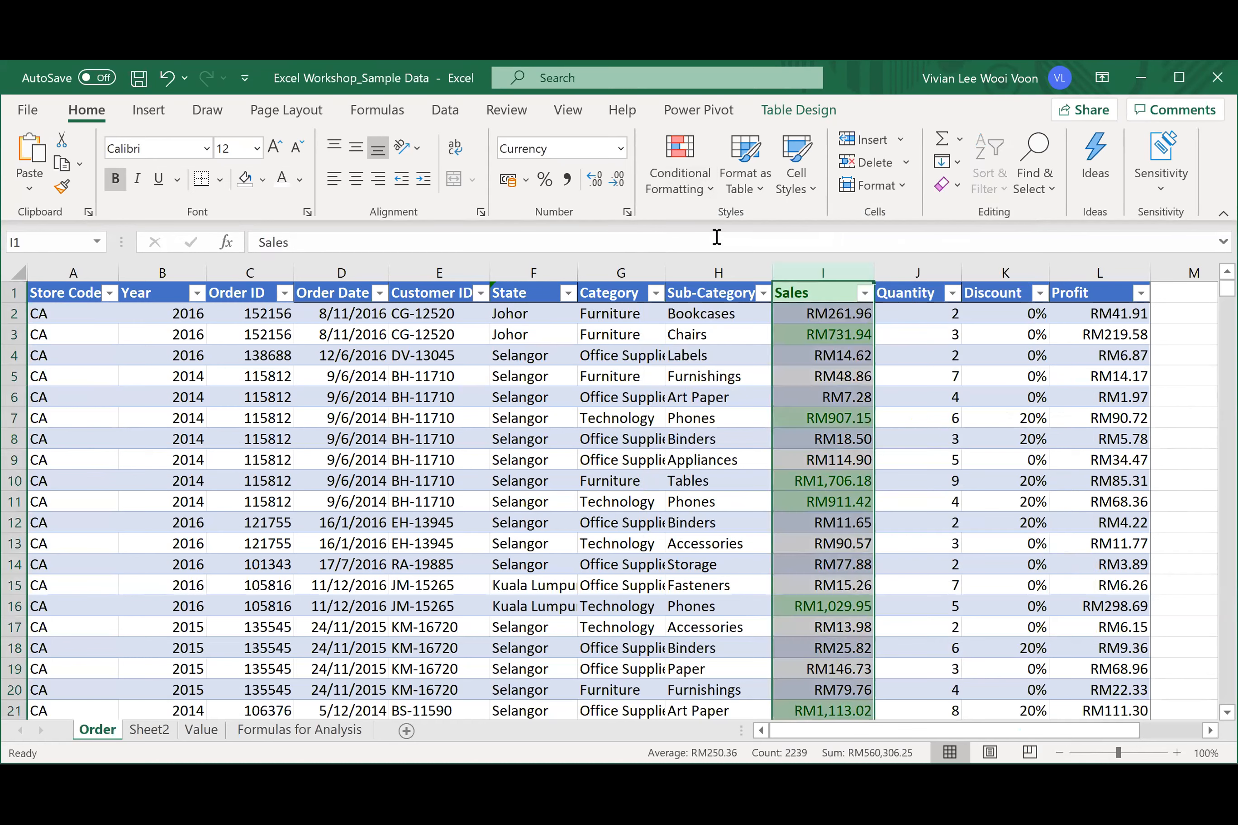
{"action": "left_click", "coordinate": [710, 197]}
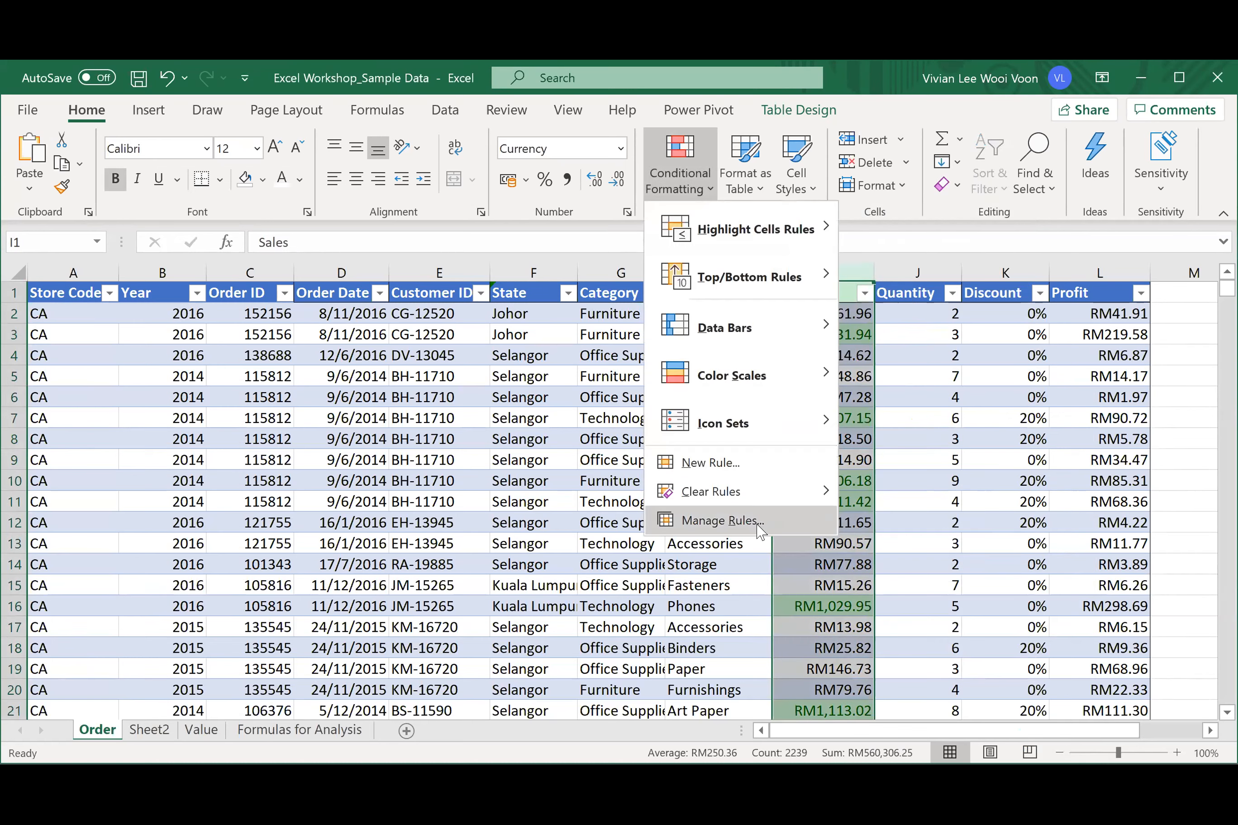
{"action": "left_click", "coordinate": [728, 524]}
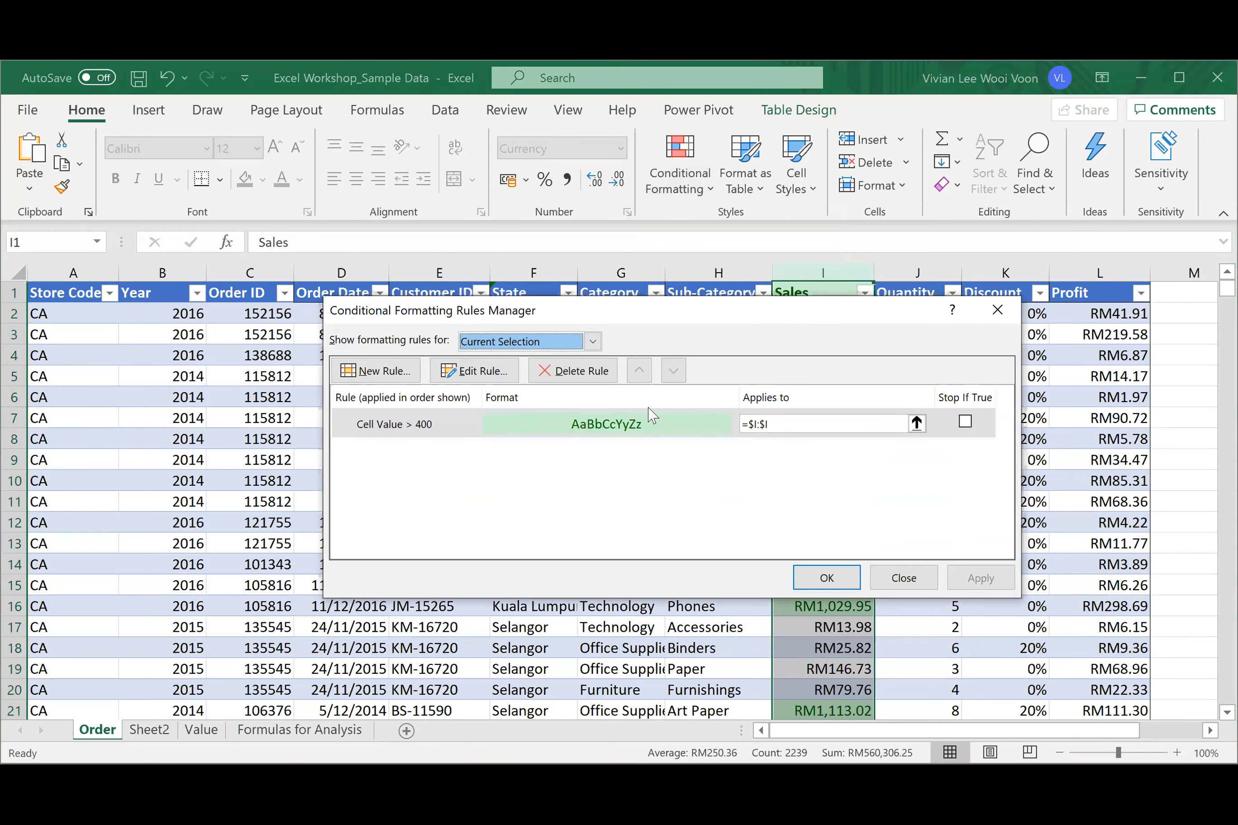
{"action": "left_click_drag", "start_coordinate": [746, 311], "coordinate": [574, 420]}
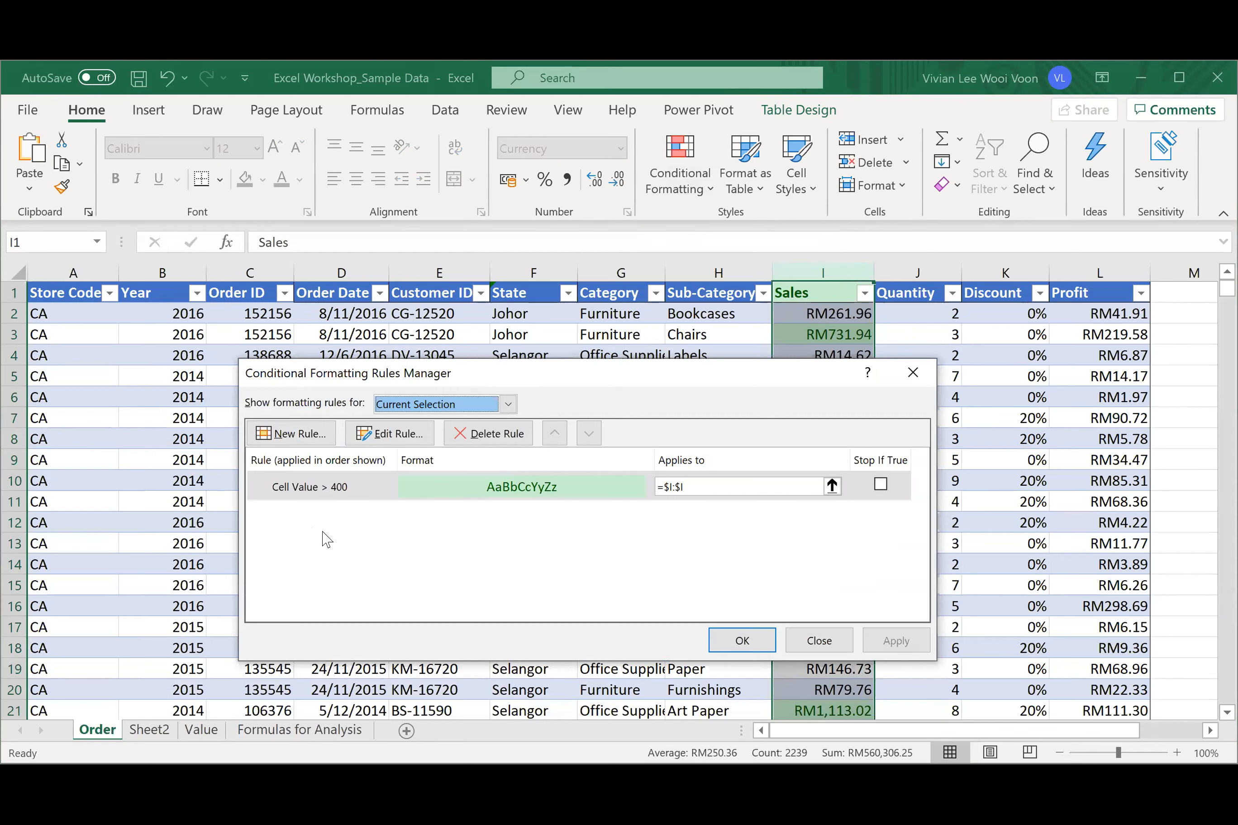
{"action": "left_click", "coordinate": [356, 492]}
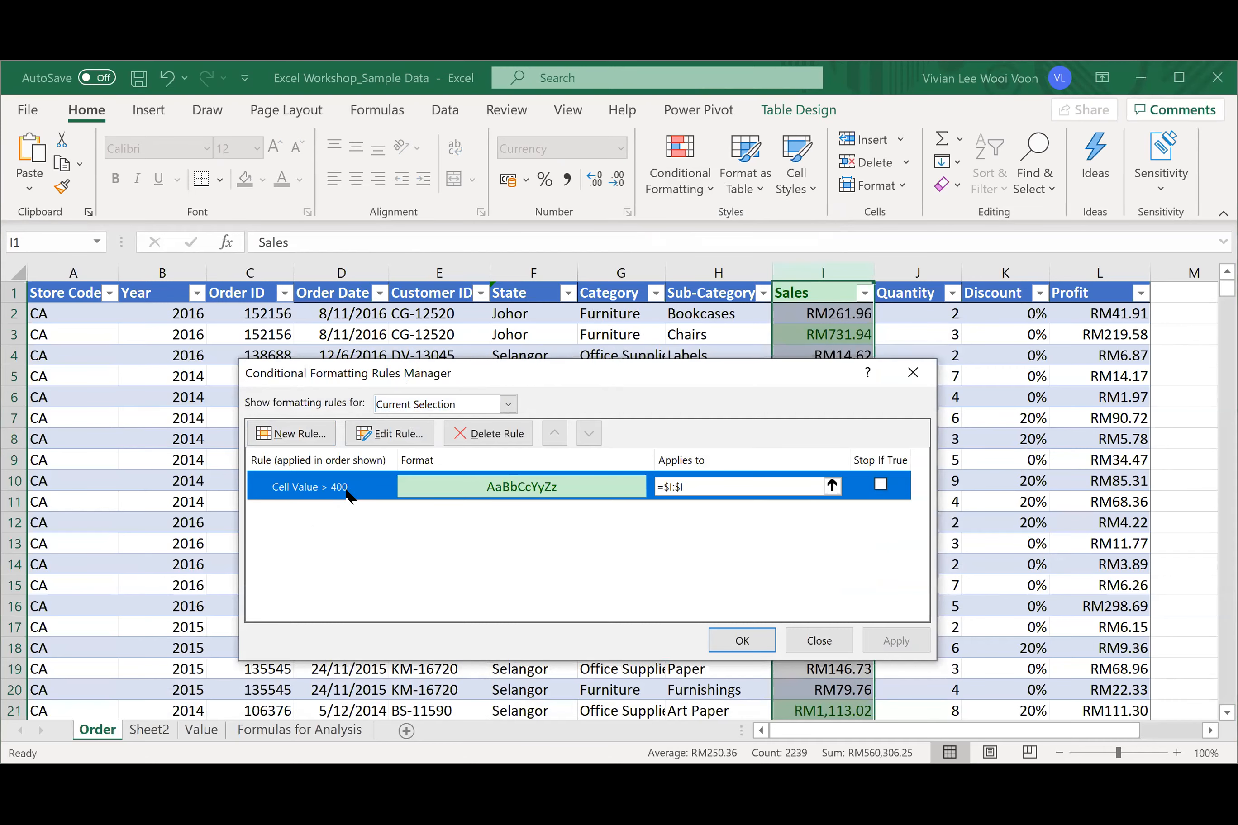
{"action": "left_click", "coordinate": [380, 438]}
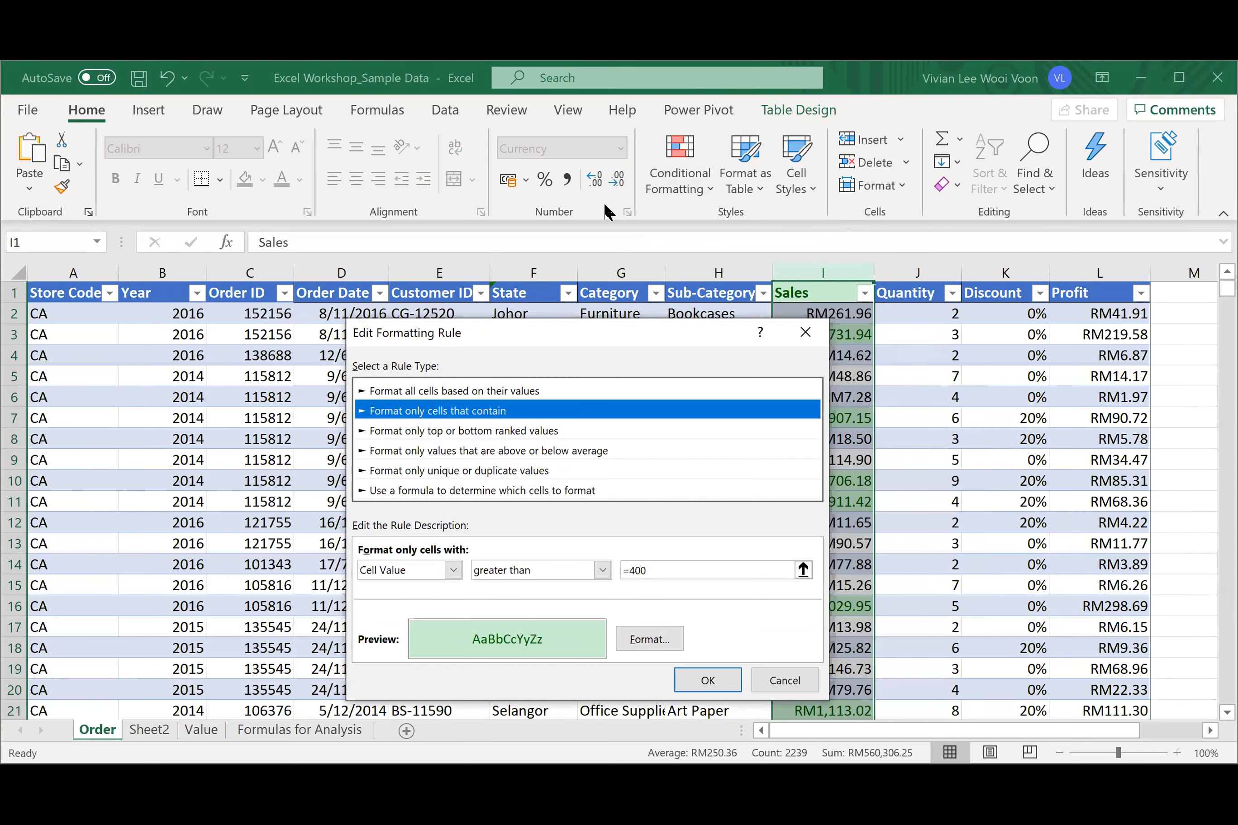
{"action": "left_click_drag", "start_coordinate": [600, 195], "coordinate": [591, 193]}
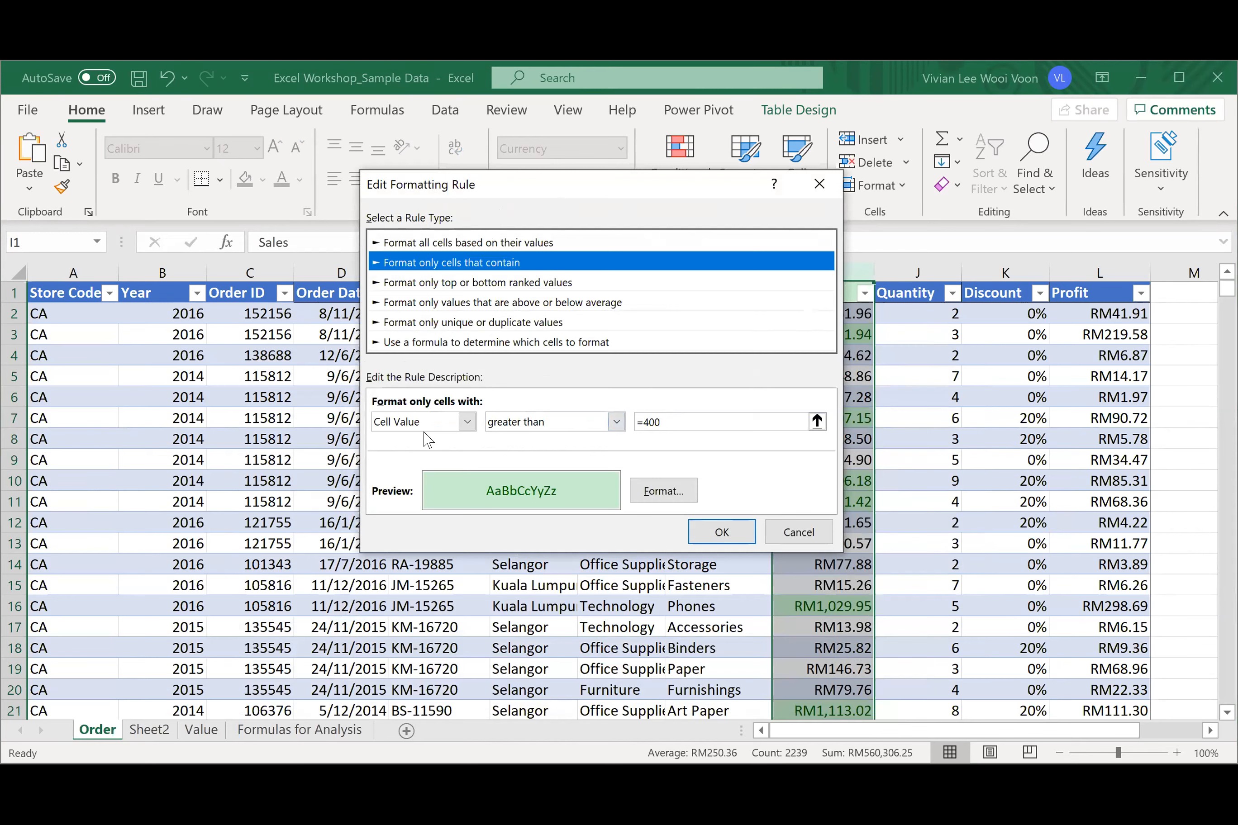
- Change the rule's condition to format cell values between 500 and 1000
{"action": "left_click", "coordinate": [671, 422]}
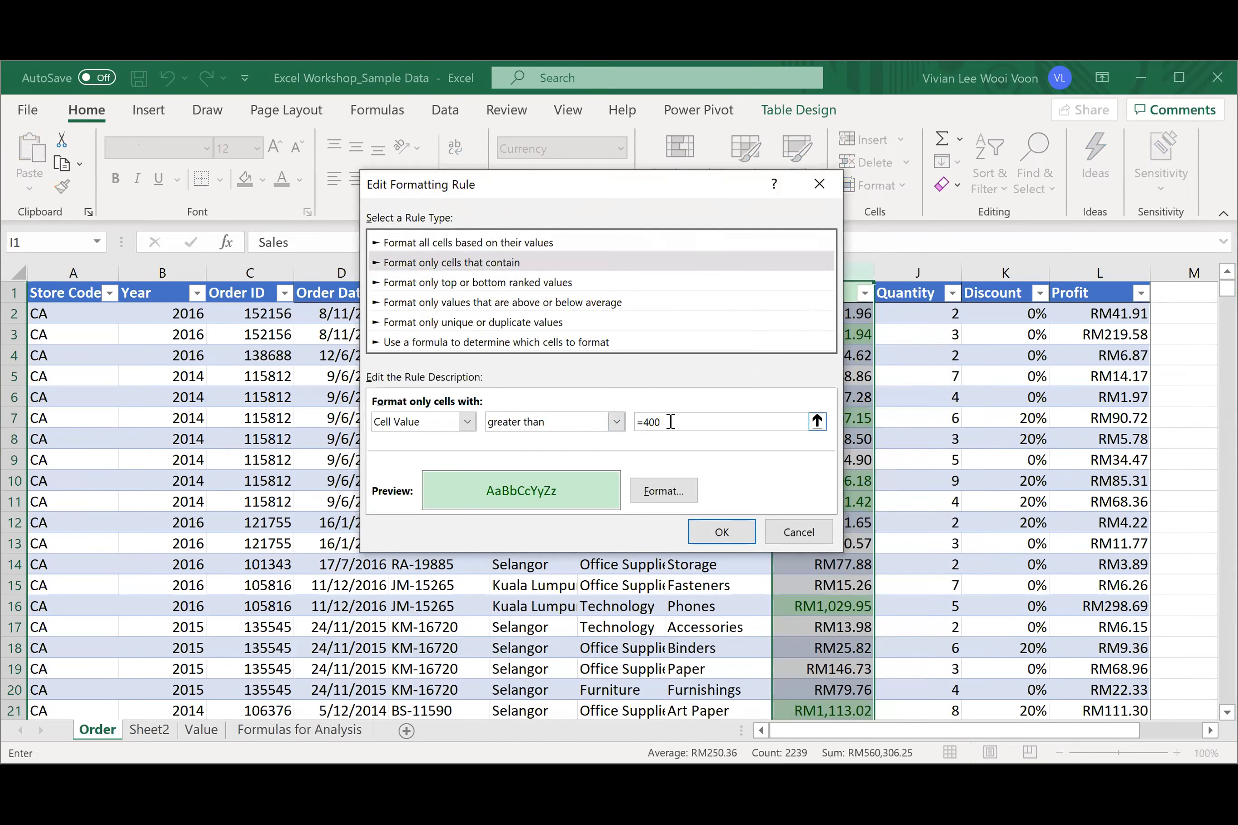
{"action": "left_click_drag", "start_coordinate": [670, 422], "coordinate": [594, 422]}
{"action": "type", "text": "500"}
{"action": "left_click", "coordinate": [562, 422]}
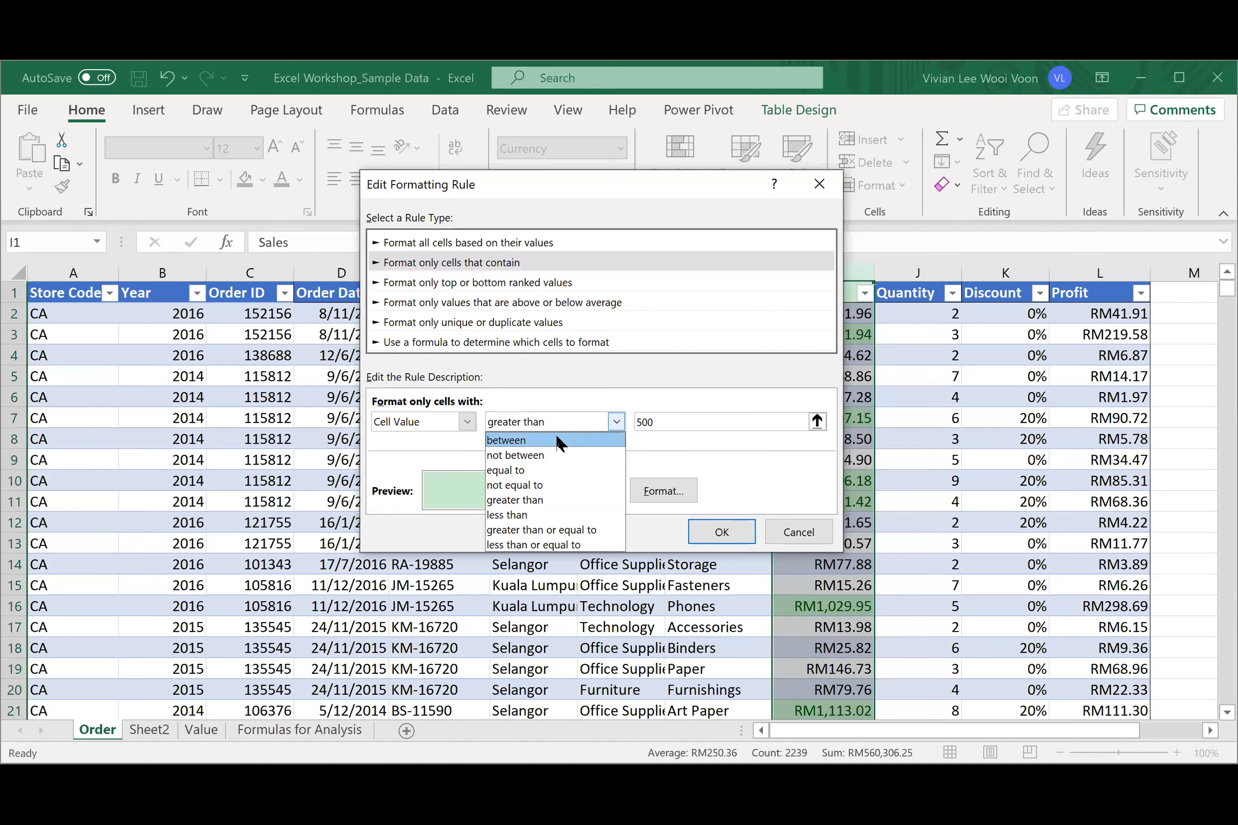
{"action": "left_click", "coordinate": [557, 437]}
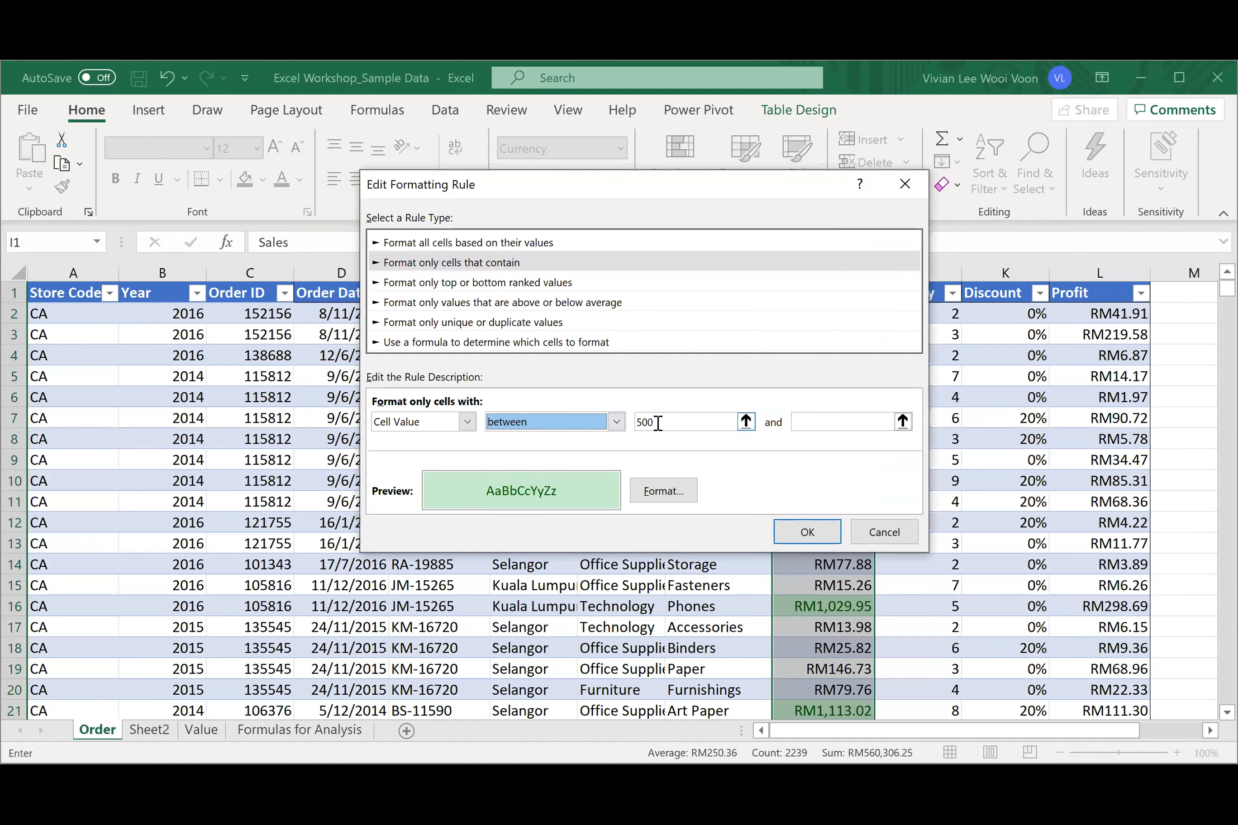
{"action": "left_click", "coordinate": [836, 421]}
{"action": "type", "text": "1000"}
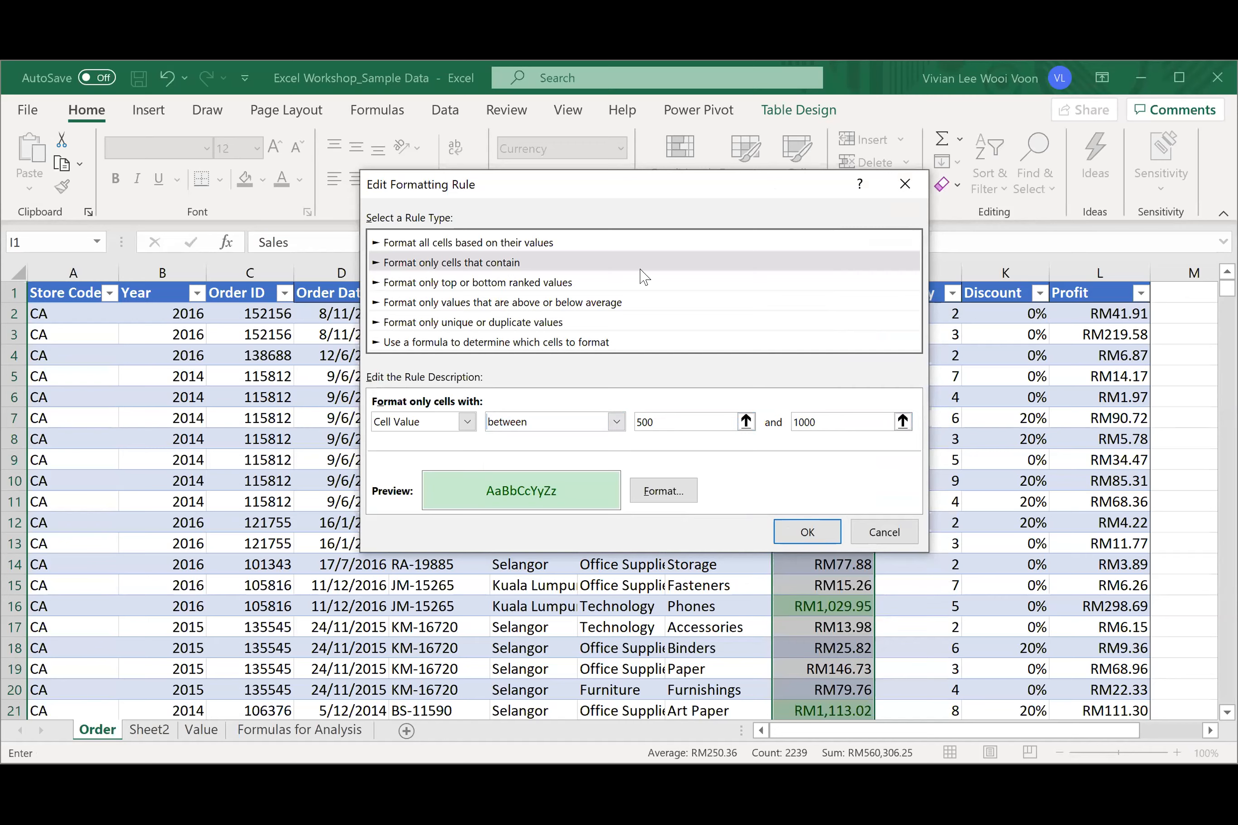
- Set the font color of the rule's format to Automatic, reviewing the fill and number format options
{"action": "left_click", "coordinate": [687, 499]}
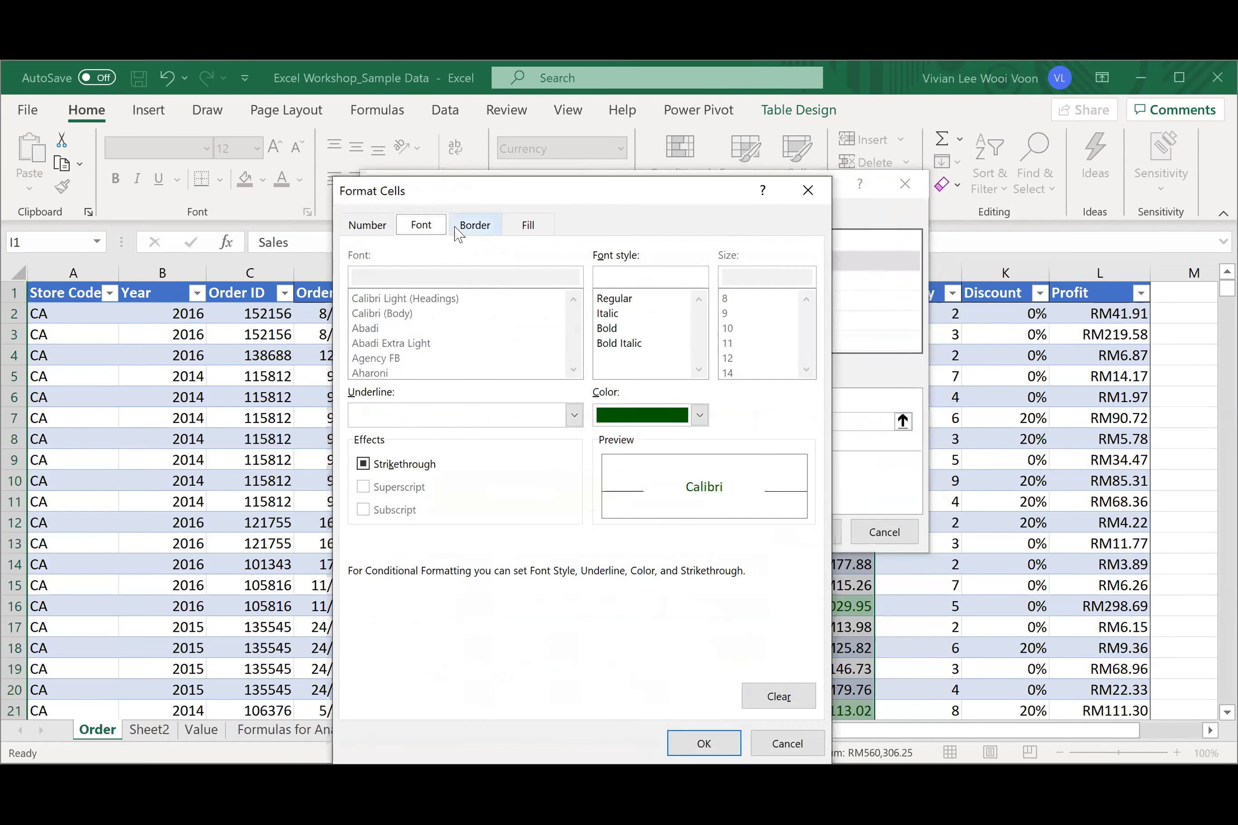
{"action": "left_click", "coordinate": [642, 417]}
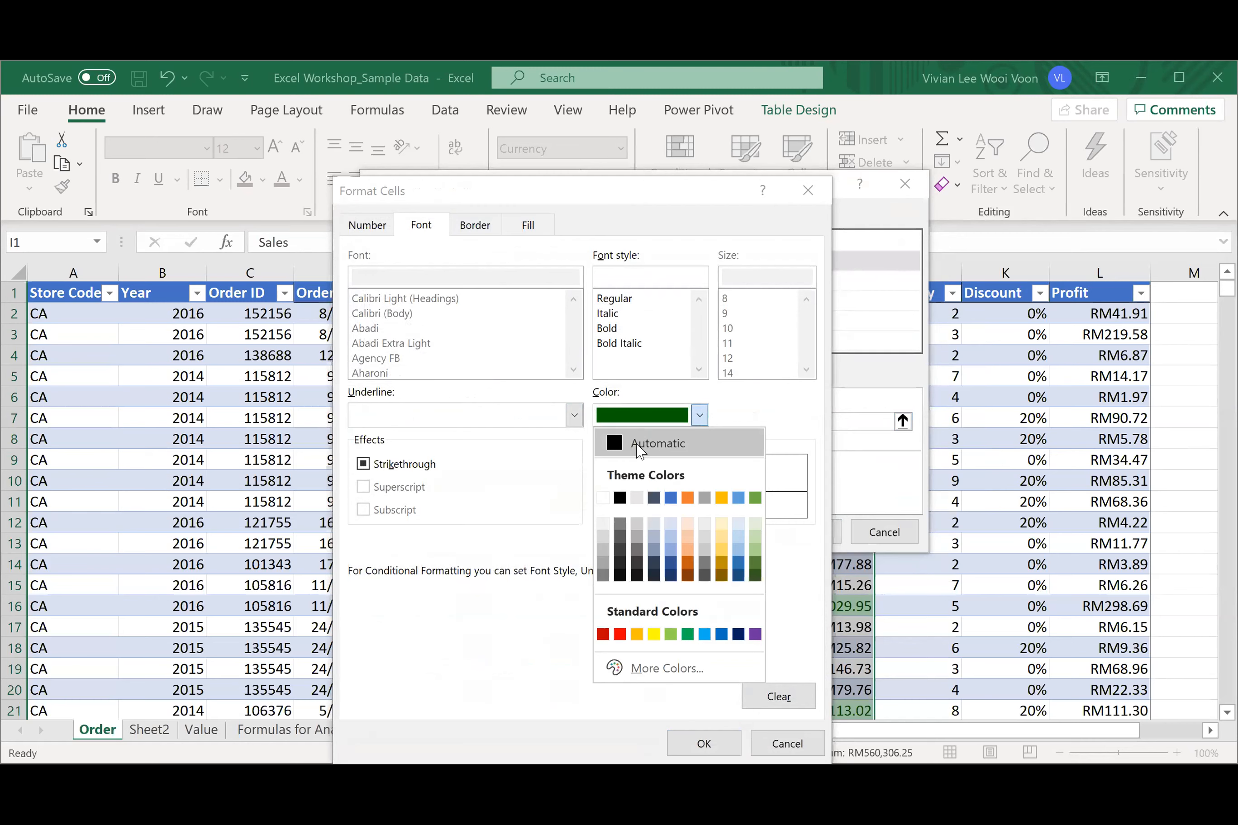
{"action": "left_click", "coordinate": [637, 445]}
{"action": "left_click", "coordinate": [529, 228]}
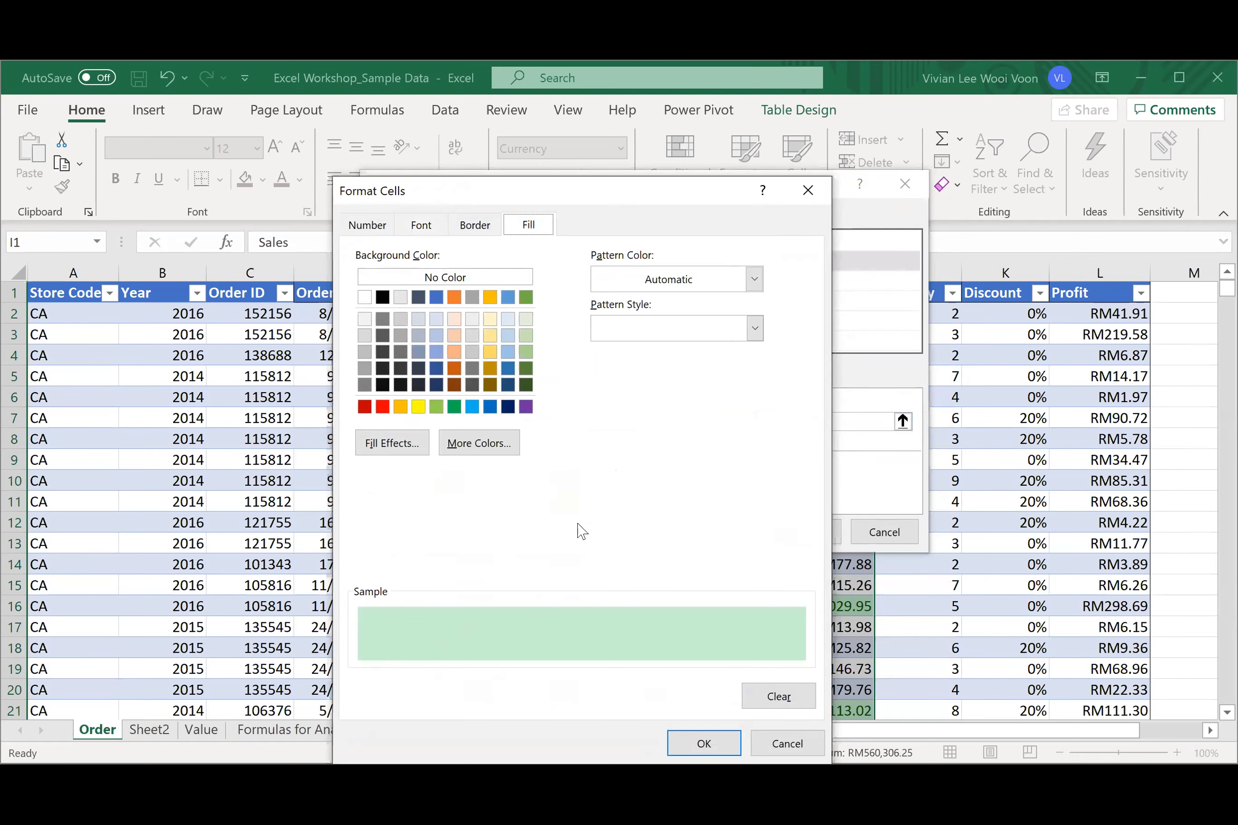
{"action": "left_click", "coordinate": [367, 225]}
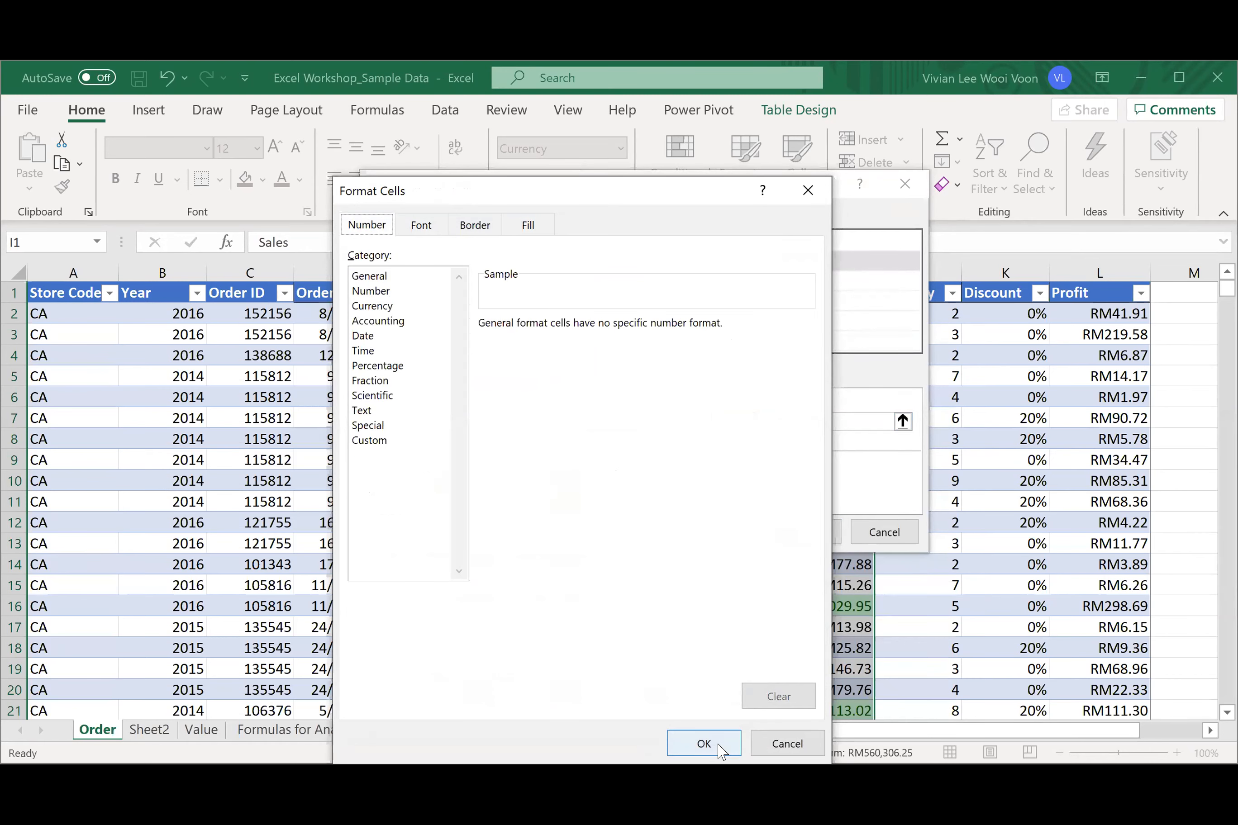
{"action": "left_click", "coordinate": [704, 744]}
{"action": "left_click", "coordinate": [694, 429]}
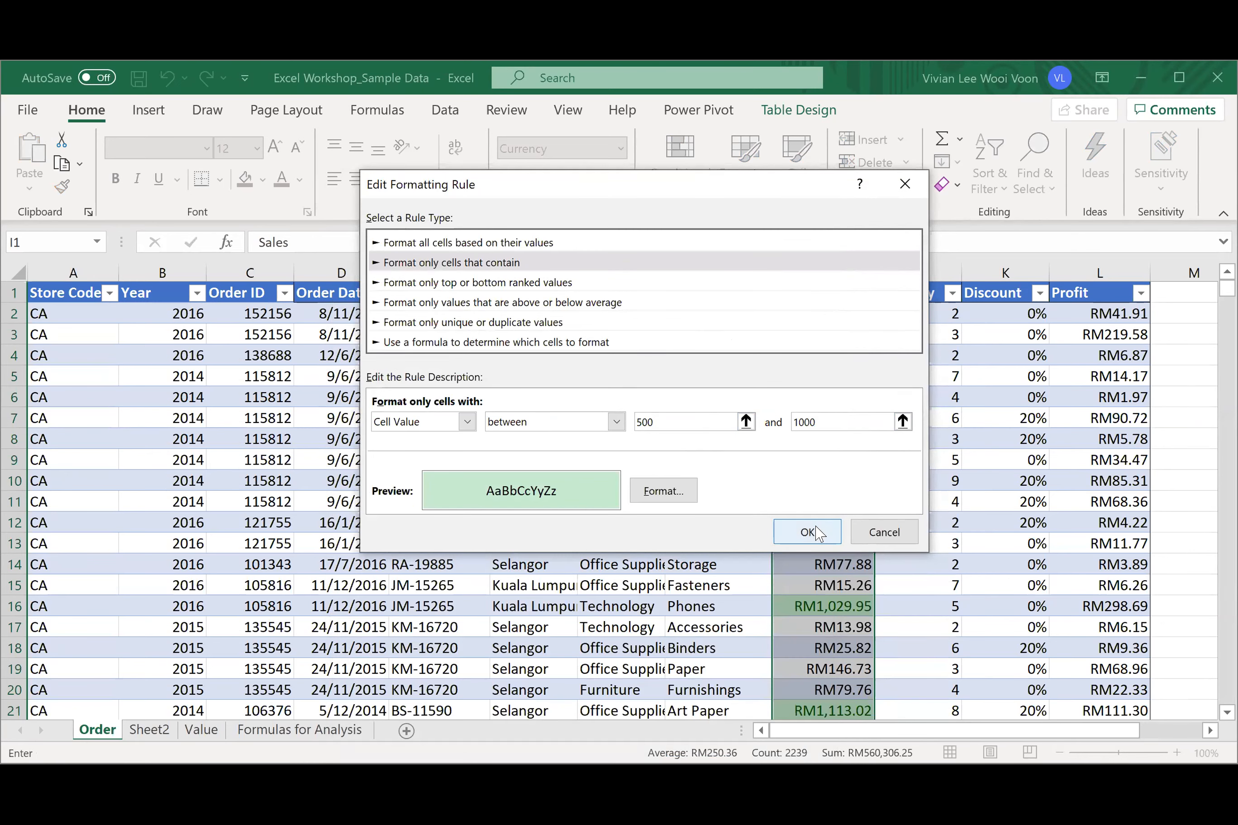
- Confirm the edited rule, apply it to the Sales column and close the rules manager
{"action": "left_click", "coordinate": [815, 535]}
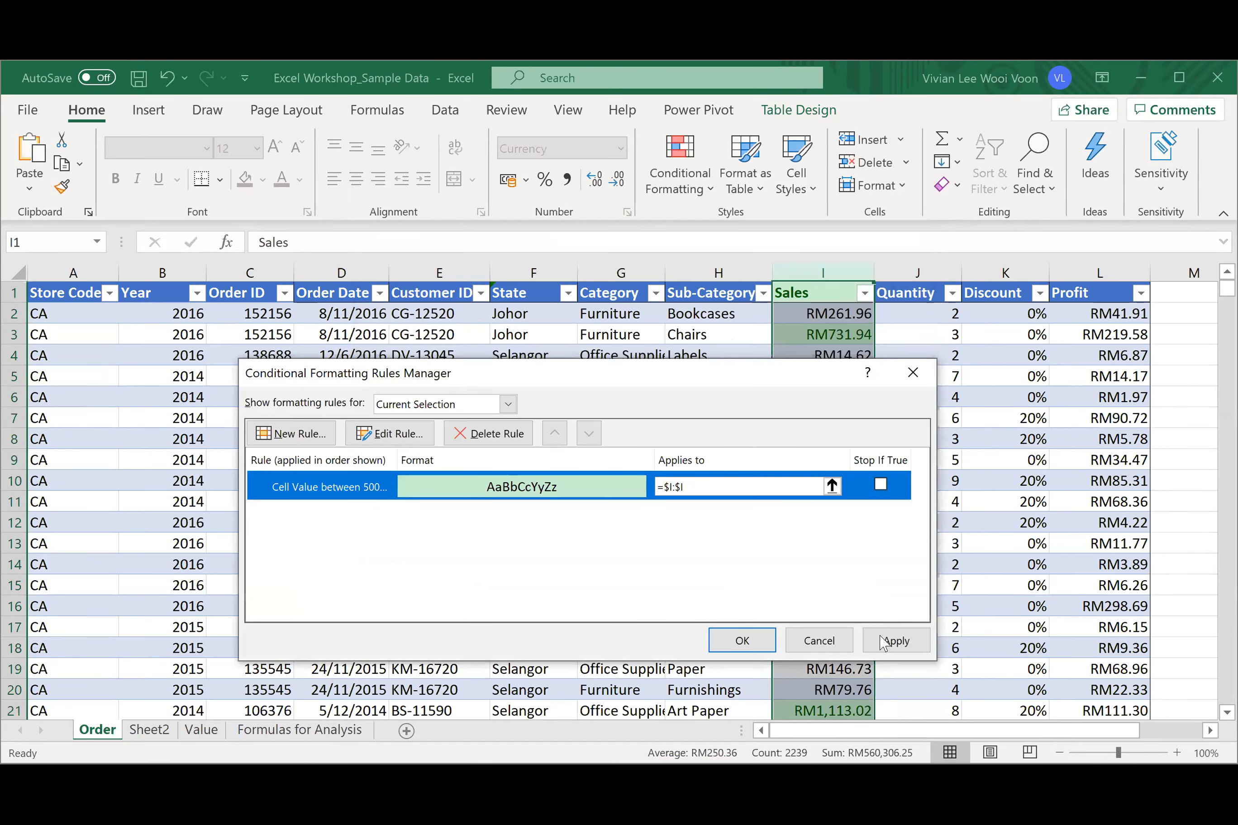
{"action": "left_click", "coordinate": [894, 642]}
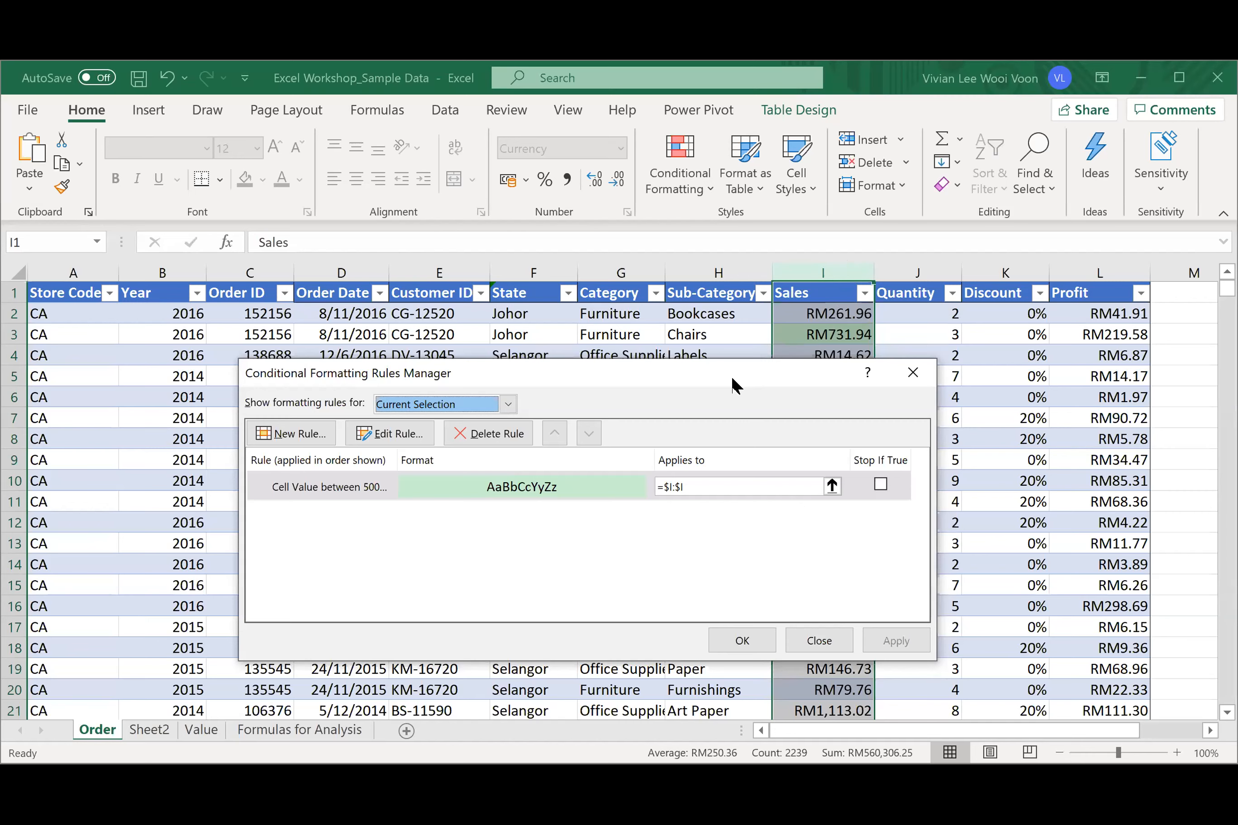
{"action": "left_click", "coordinate": [742, 640]}
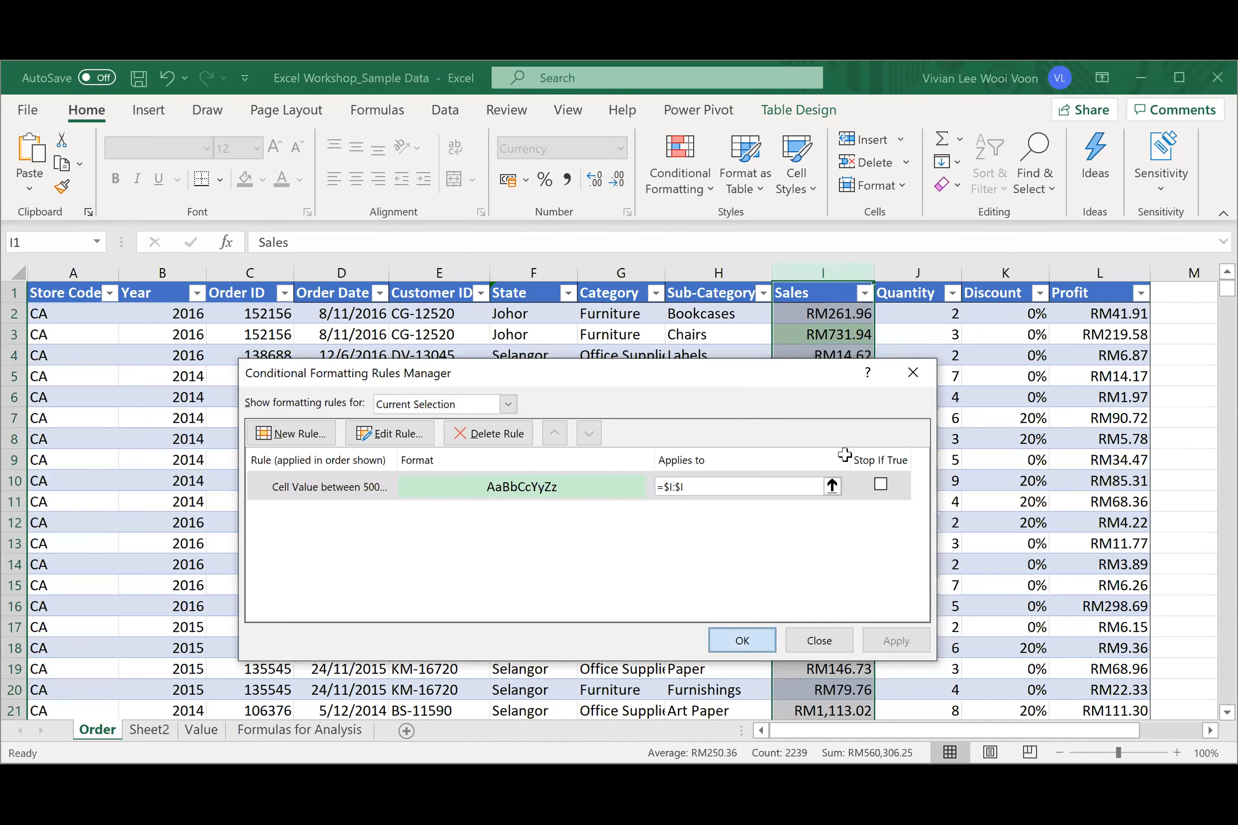
- Check the highlighted Sales values against the range from 500 to 1000
{"action": "left_click", "coordinate": [847, 460]}
{"action": "left_click", "coordinate": [851, 311]}
{"action": "left_click", "coordinate": [842, 347]}
{"action": "left_click", "coordinate": [843, 340]}
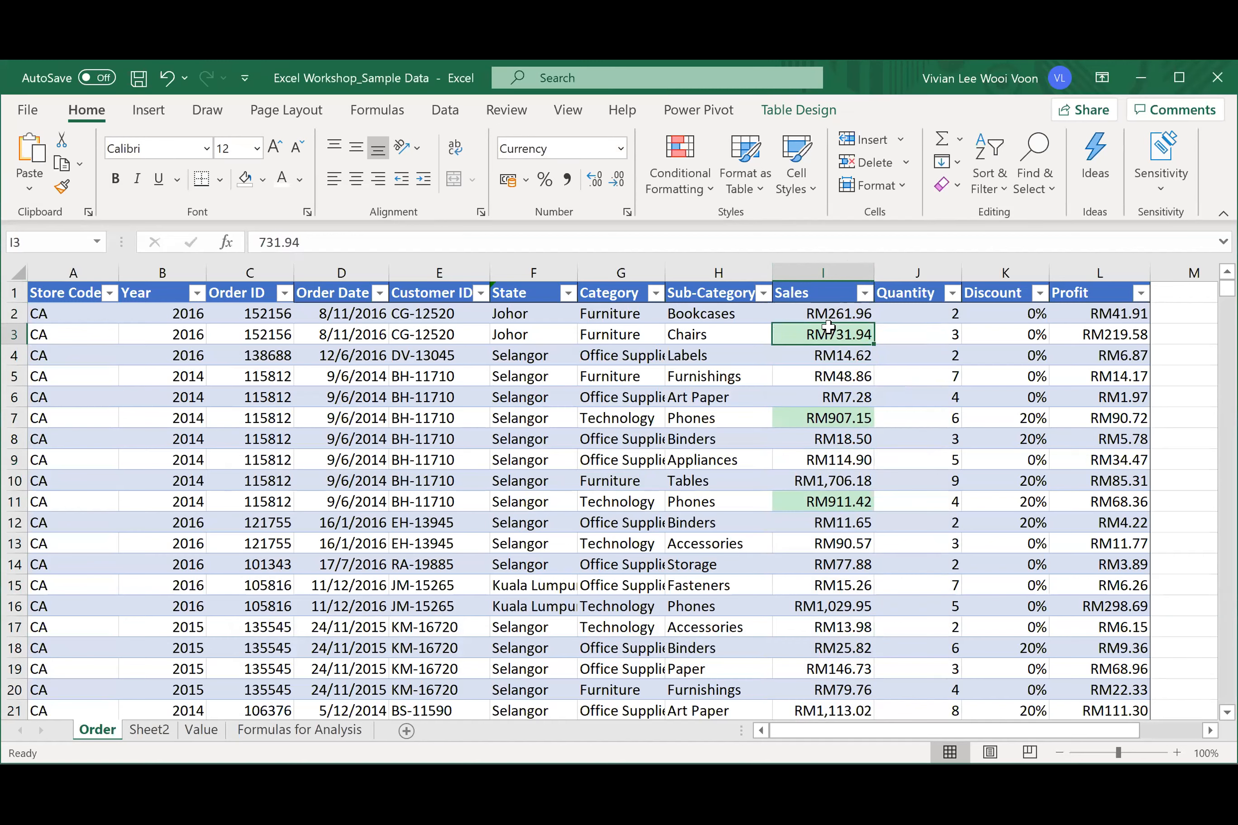
{"action": "left_click", "coordinate": [828, 417]}
{"action": "left_click", "coordinate": [820, 499]}
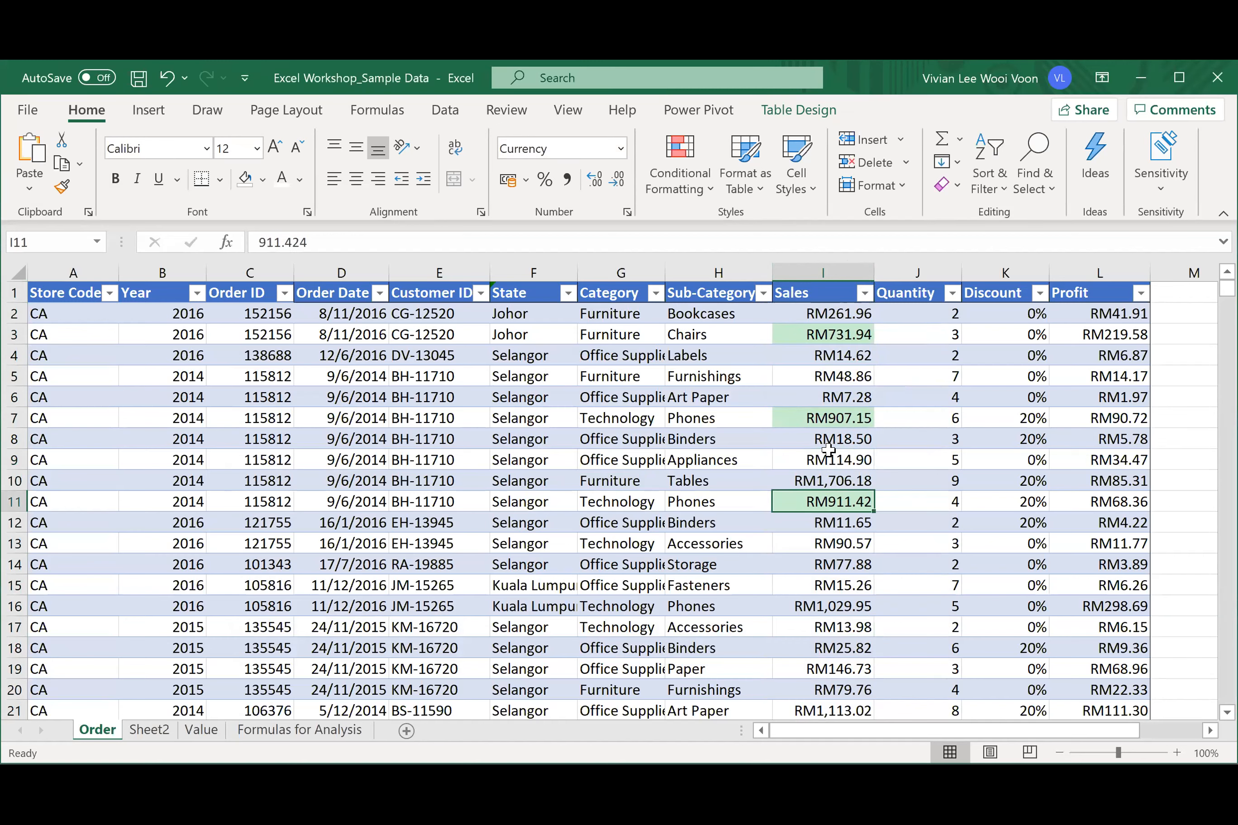
- Select the entire Sales column
{"action": "left_click", "coordinate": [822, 270]}
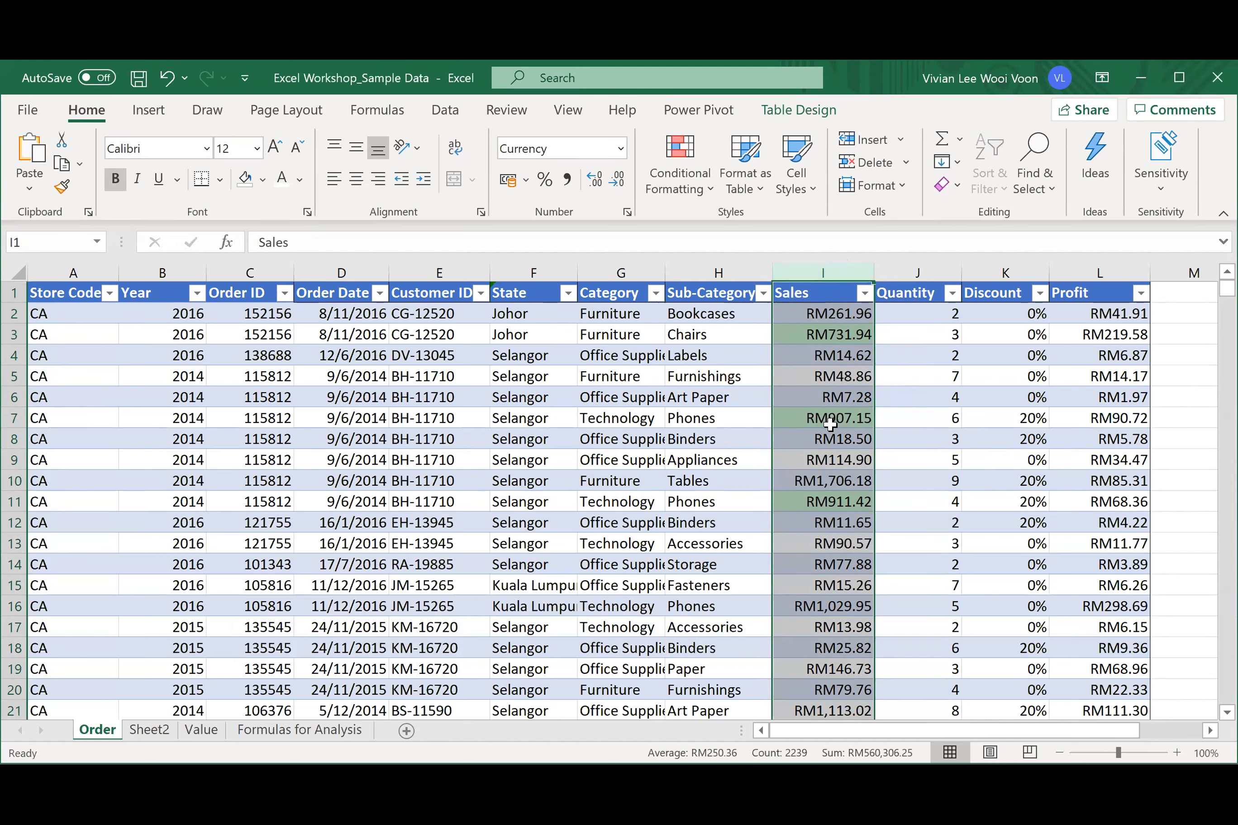
{"action": "left_click", "coordinate": [955, 436]}
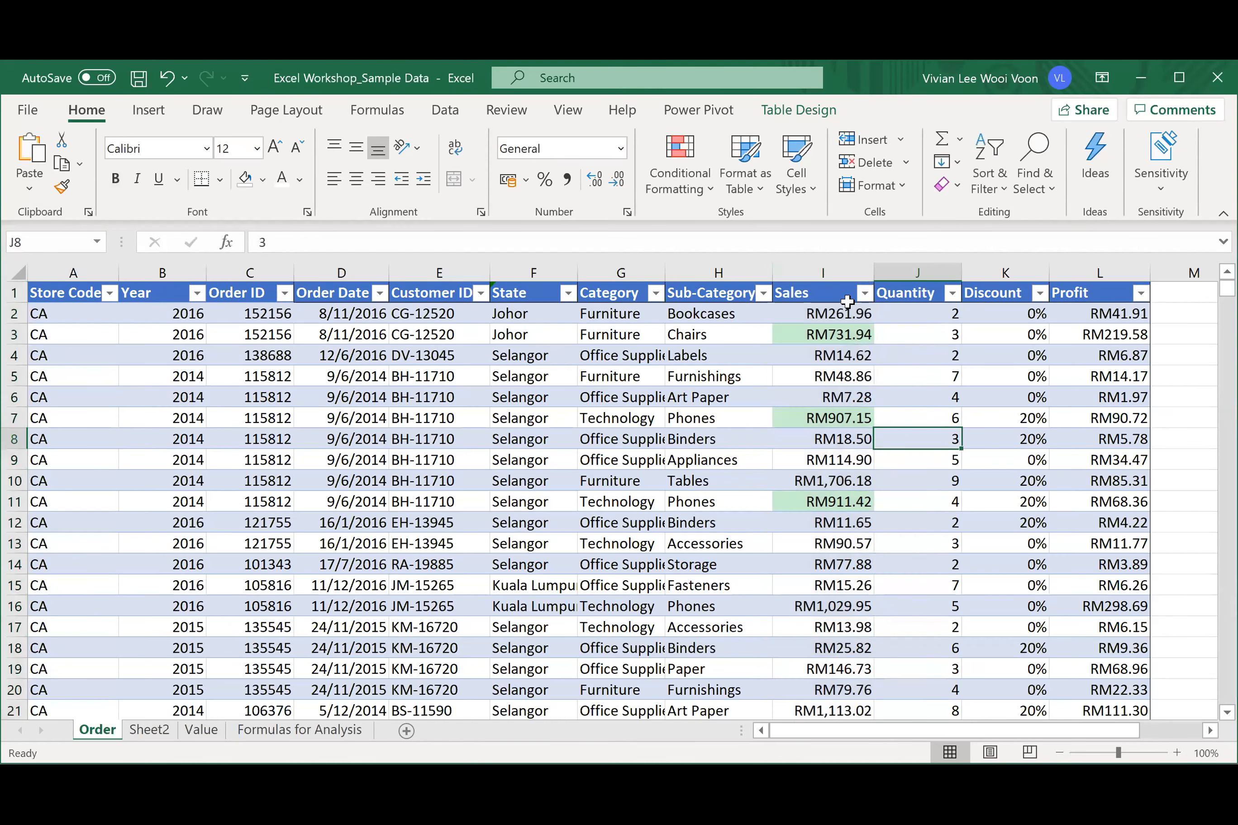
{"action": "left_click", "coordinate": [842, 268]}
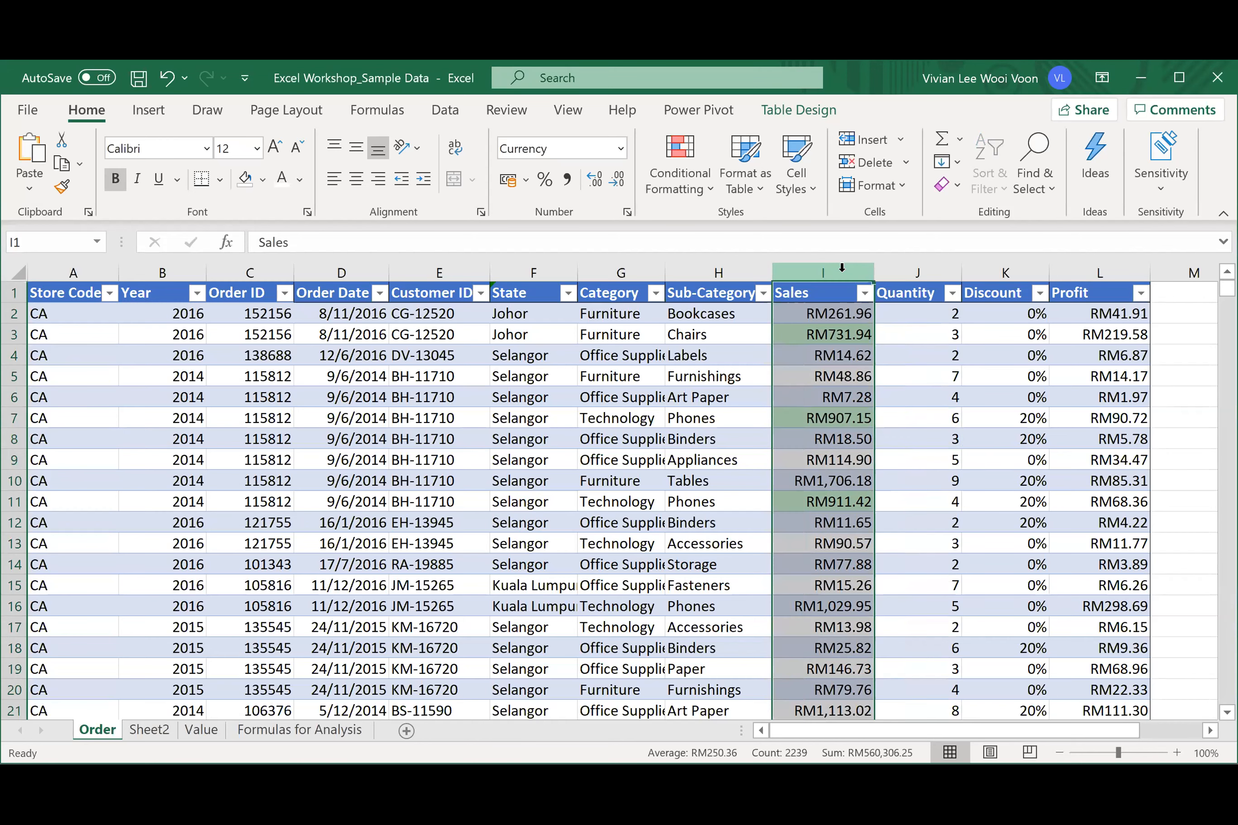
- Examine the Sales, Quantity, Discount and Profit columns of the table on the Order sheet
{"action": "left_click", "coordinate": [1135, 261]}
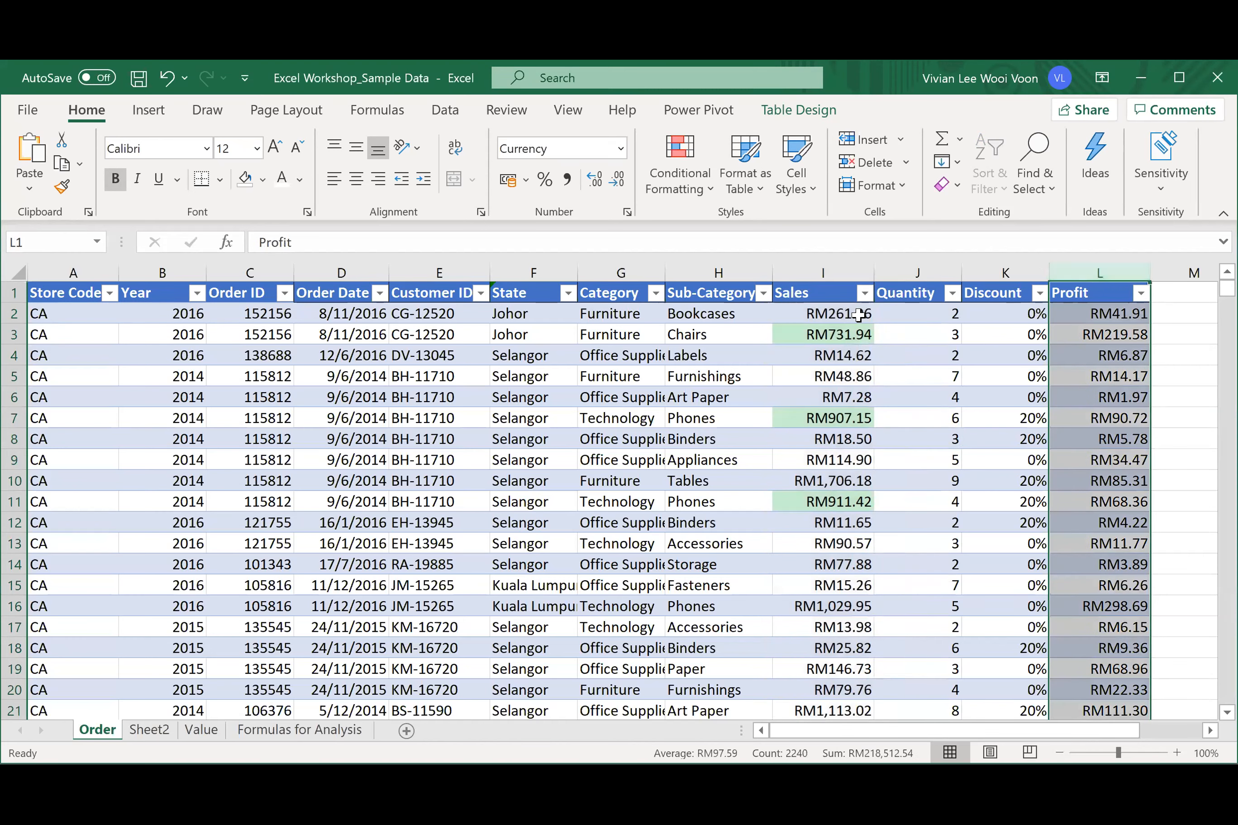
{"action": "left_click", "coordinate": [818, 294]}
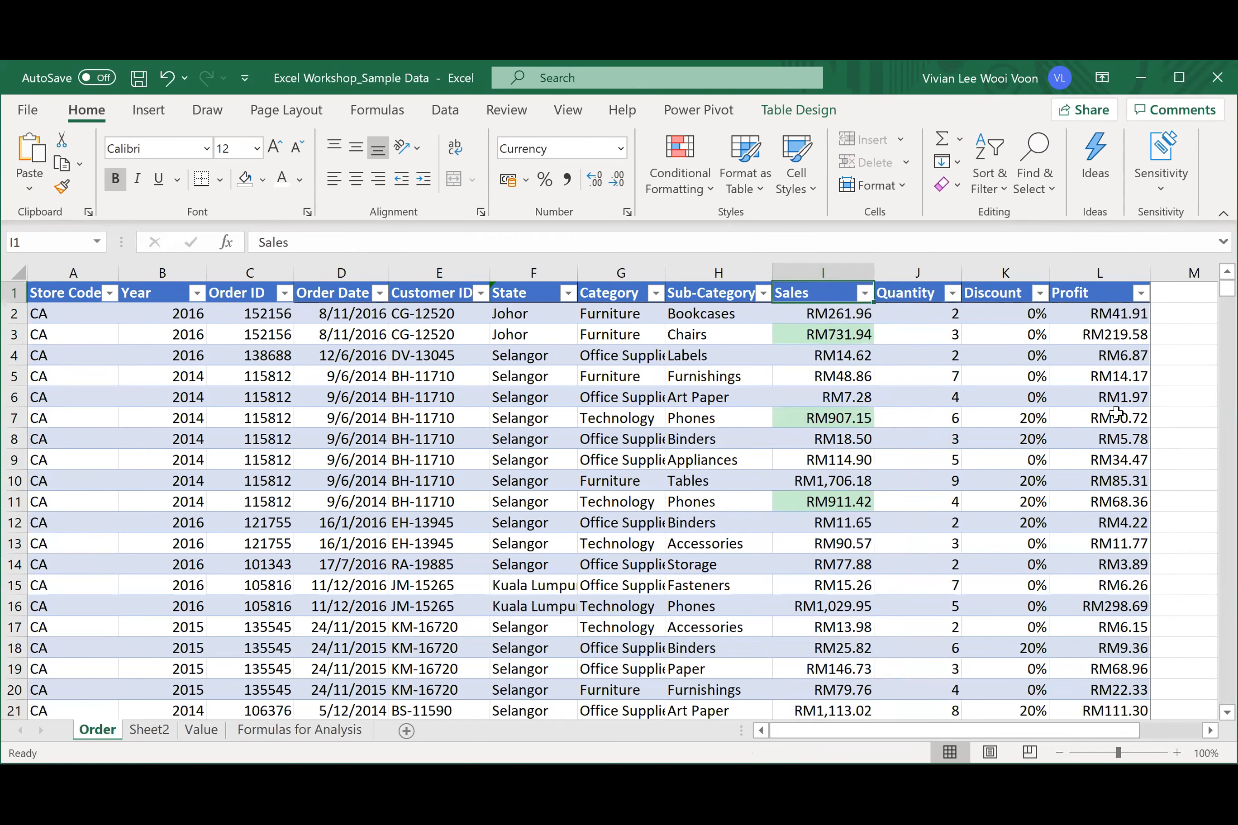
{"action": "left_click", "coordinate": [834, 442]}
{"action": "left_click", "coordinate": [930, 419]}
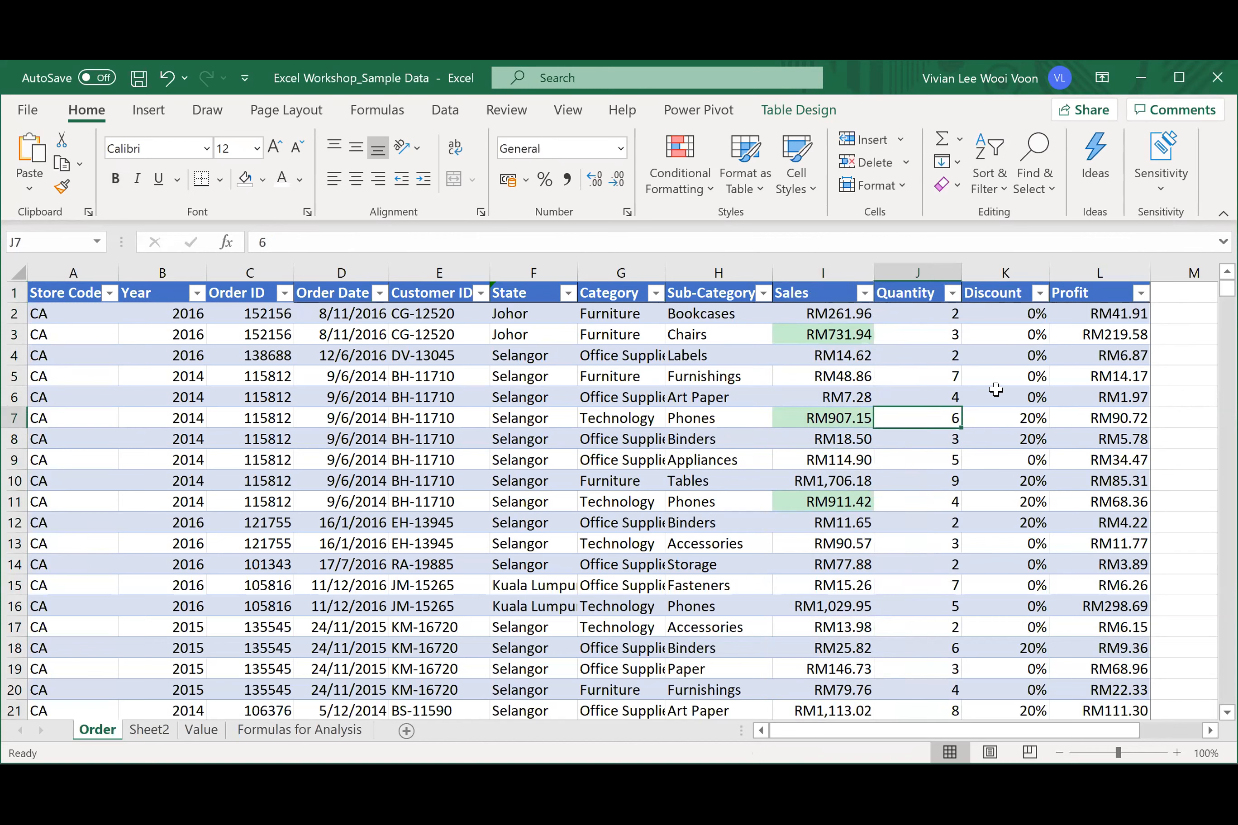
{"action": "left_click", "coordinate": [995, 391]}
{"action": "left_click", "coordinate": [1132, 395]}
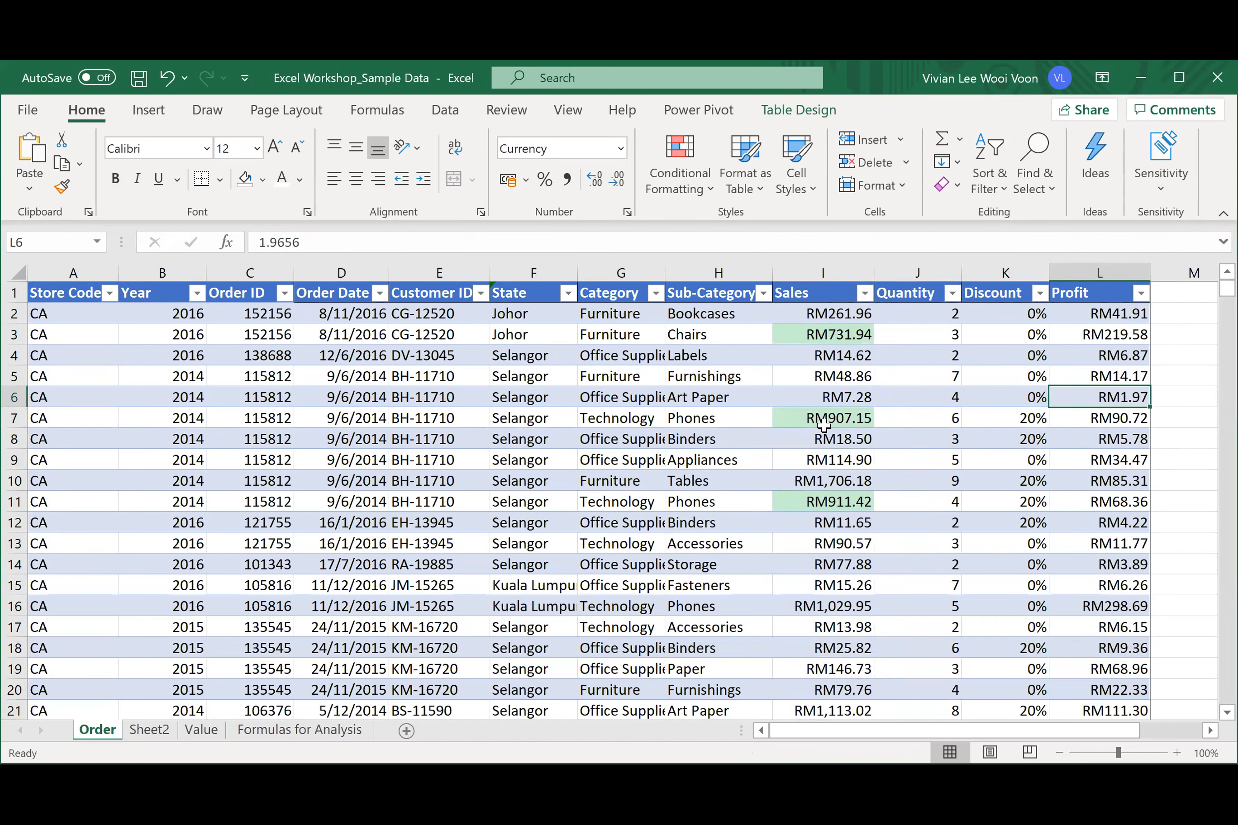
{"action": "left_click", "coordinate": [807, 431]}
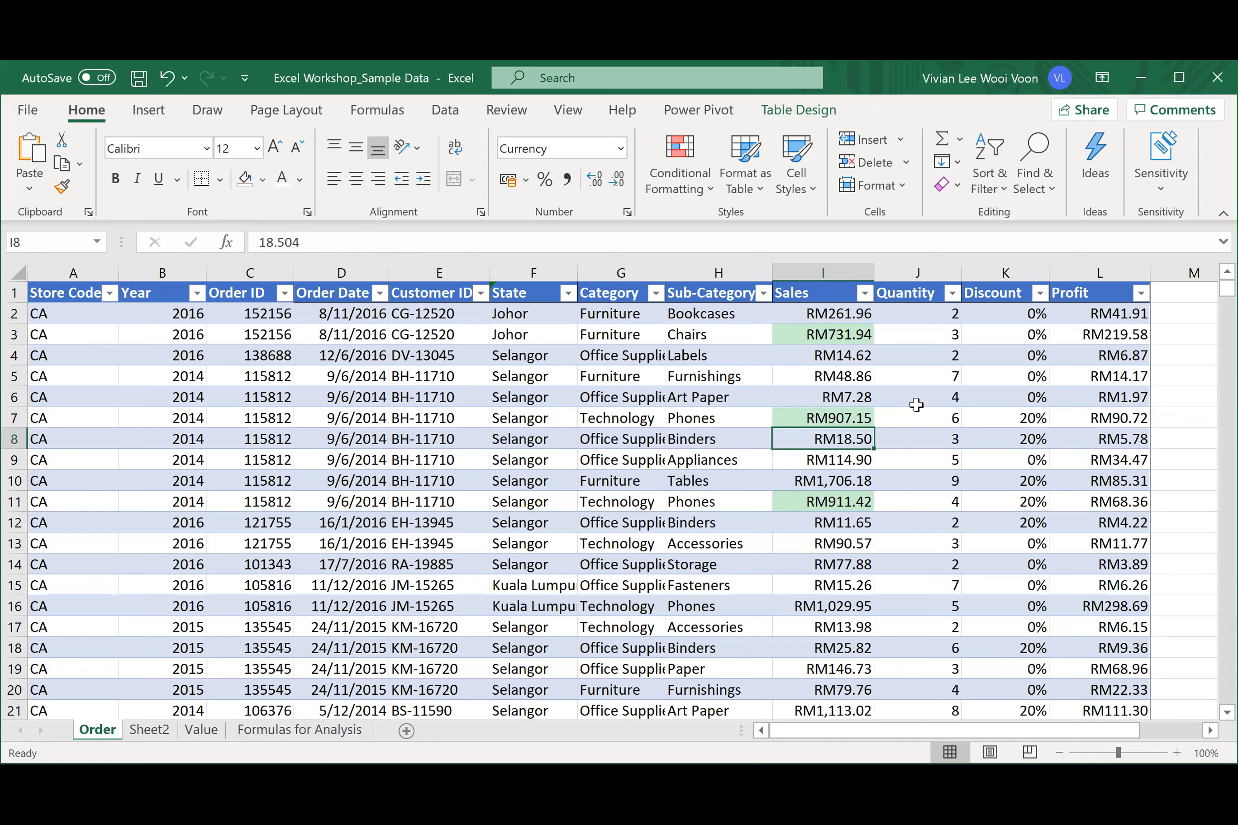
- Preview the recommended PivotTables for the order table and close the suggestions without inserting one
{"action": "left_click", "coordinate": [383, 398]}
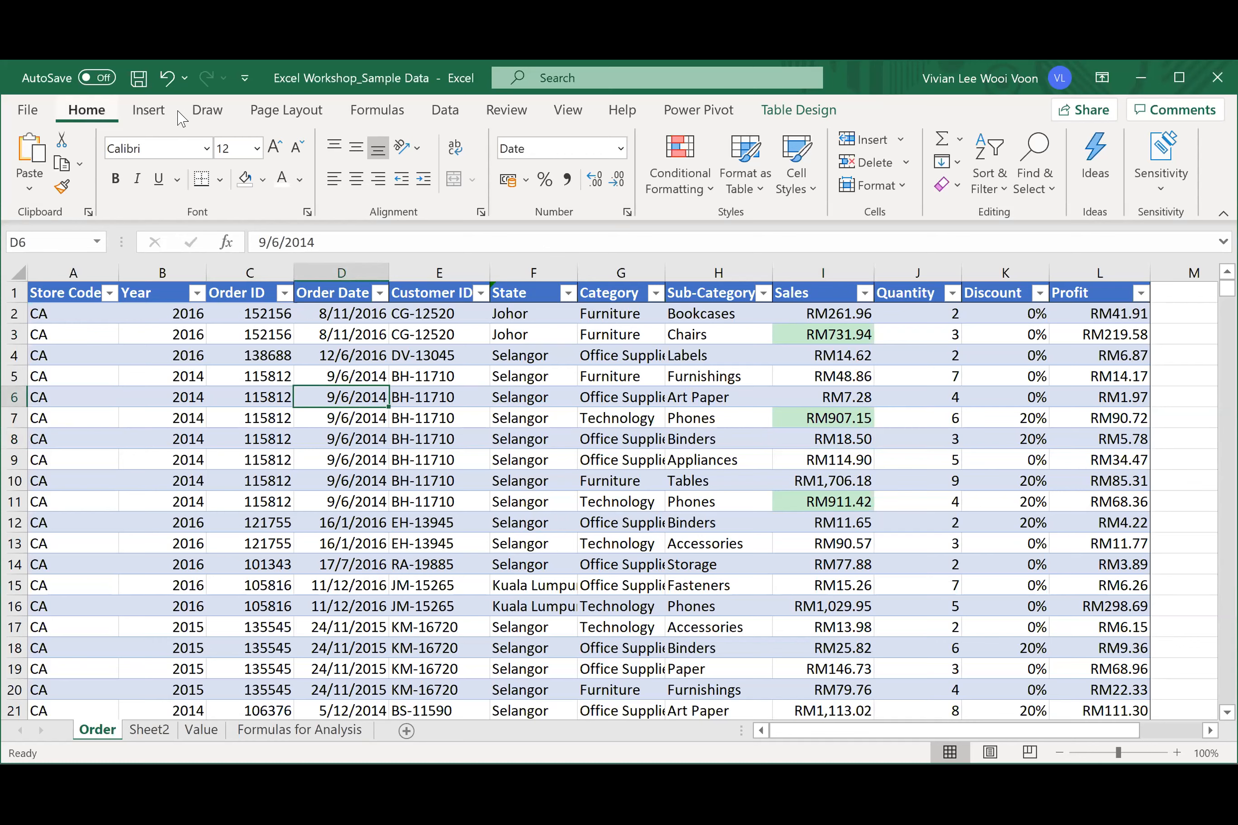
{"action": "left_click", "coordinate": [149, 112]}
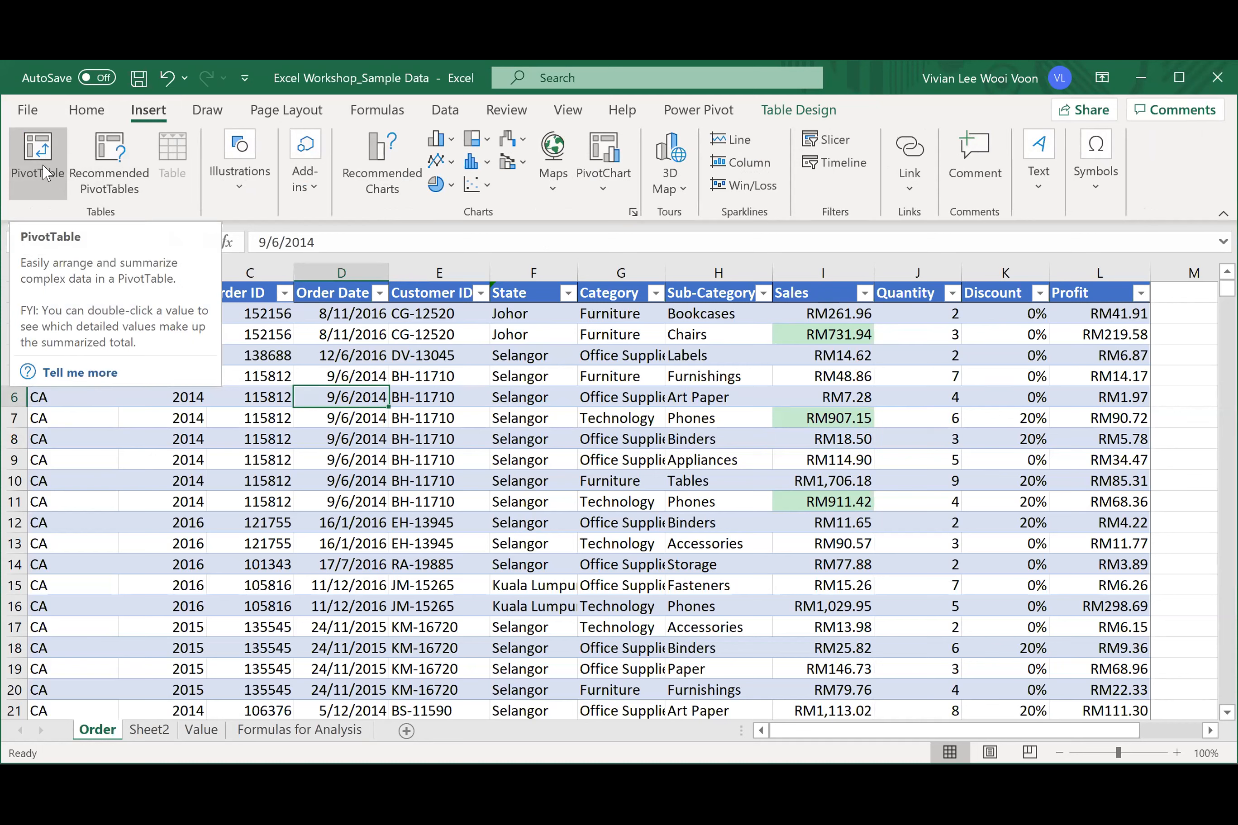
{"action": "left_click", "coordinate": [96, 175]}
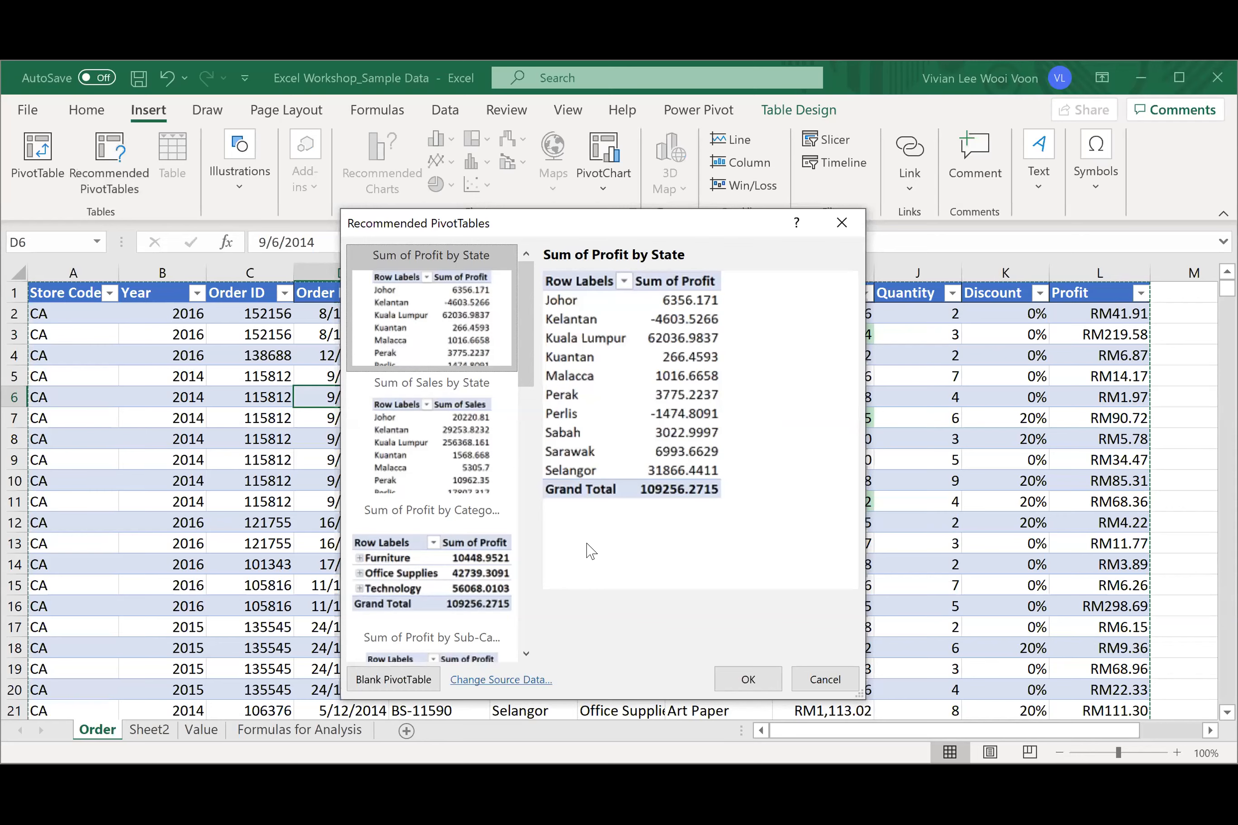
{"action": "left_click", "coordinate": [798, 680]}
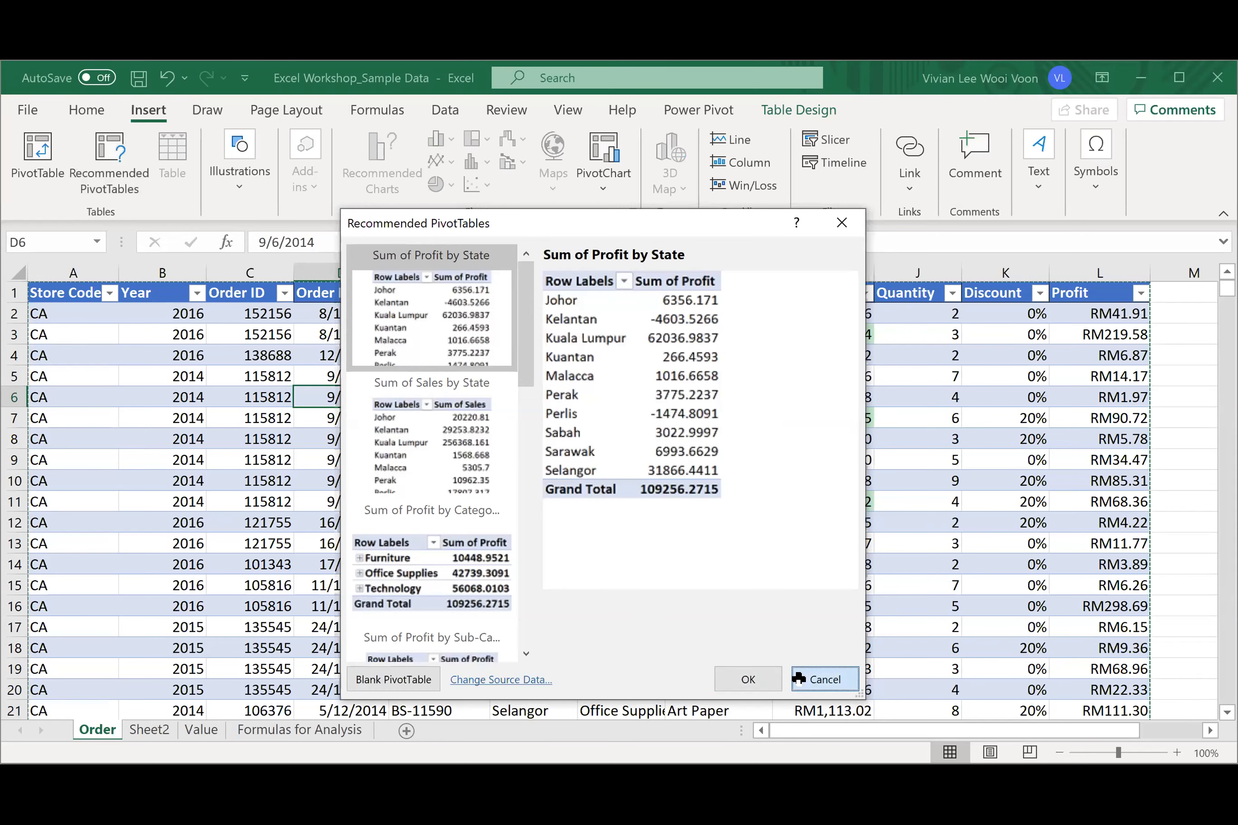
{"action": "left_click", "coordinate": [718, 544]}
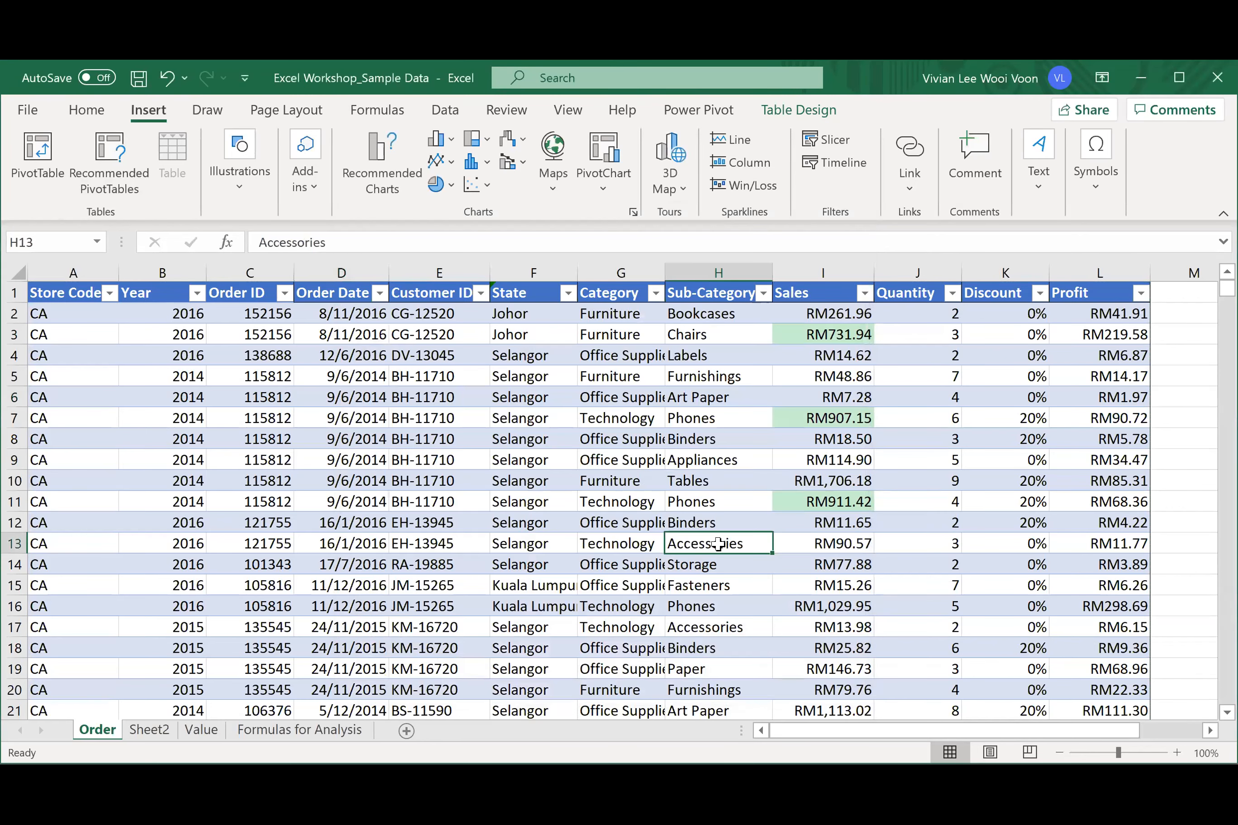
- Create a blank PivotTable from the SalesOrder table on a new worksheet
{"action": "left_click", "coordinate": [541, 487]}
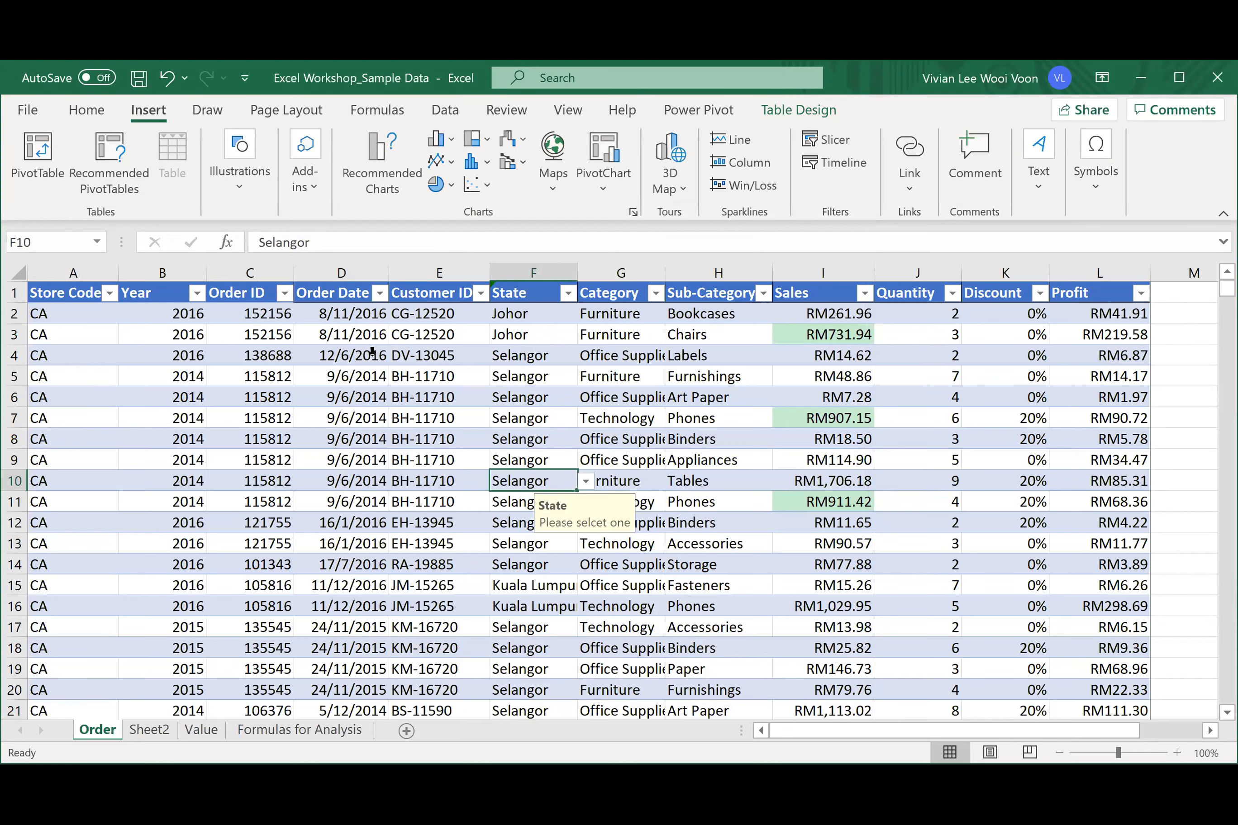
{"action": "left_click", "coordinate": [24, 169]}
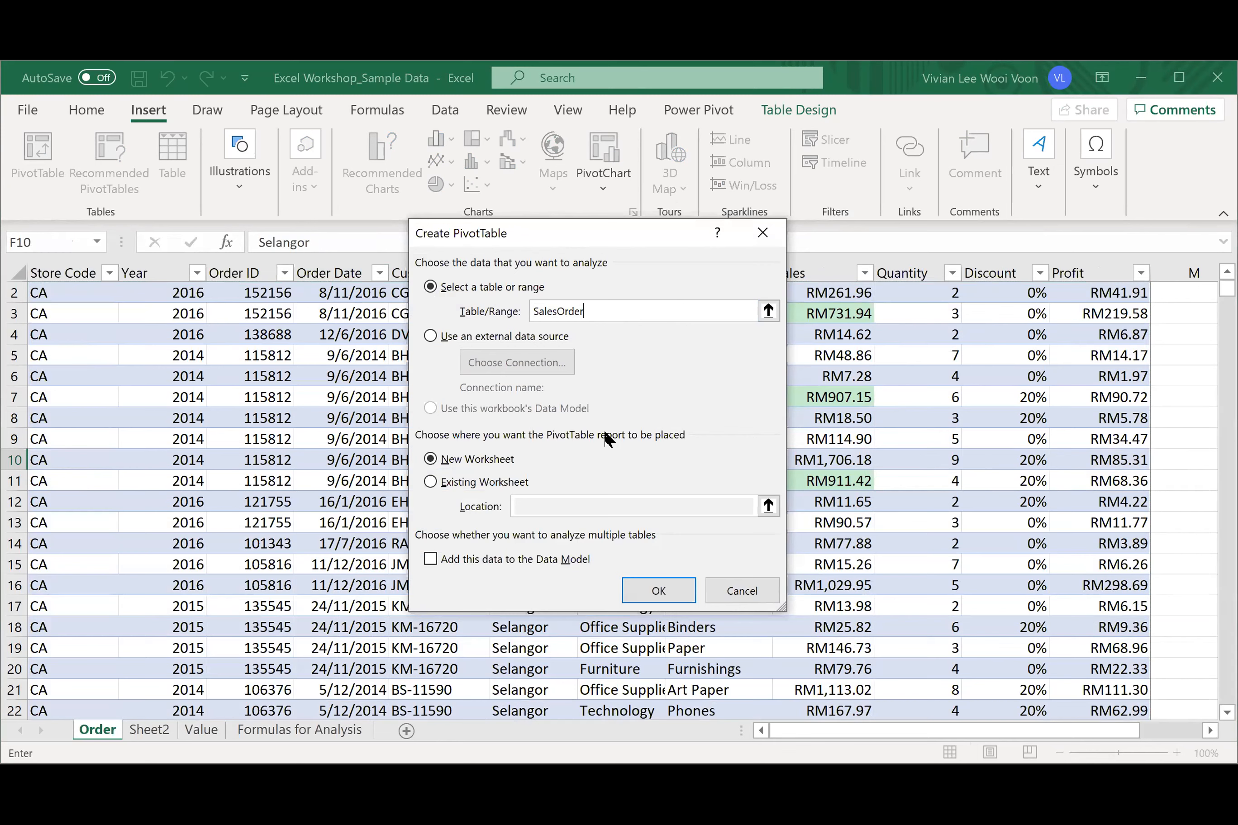
{"action": "left_click", "coordinate": [495, 459]}
{"action": "left_click", "coordinate": [641, 582]}
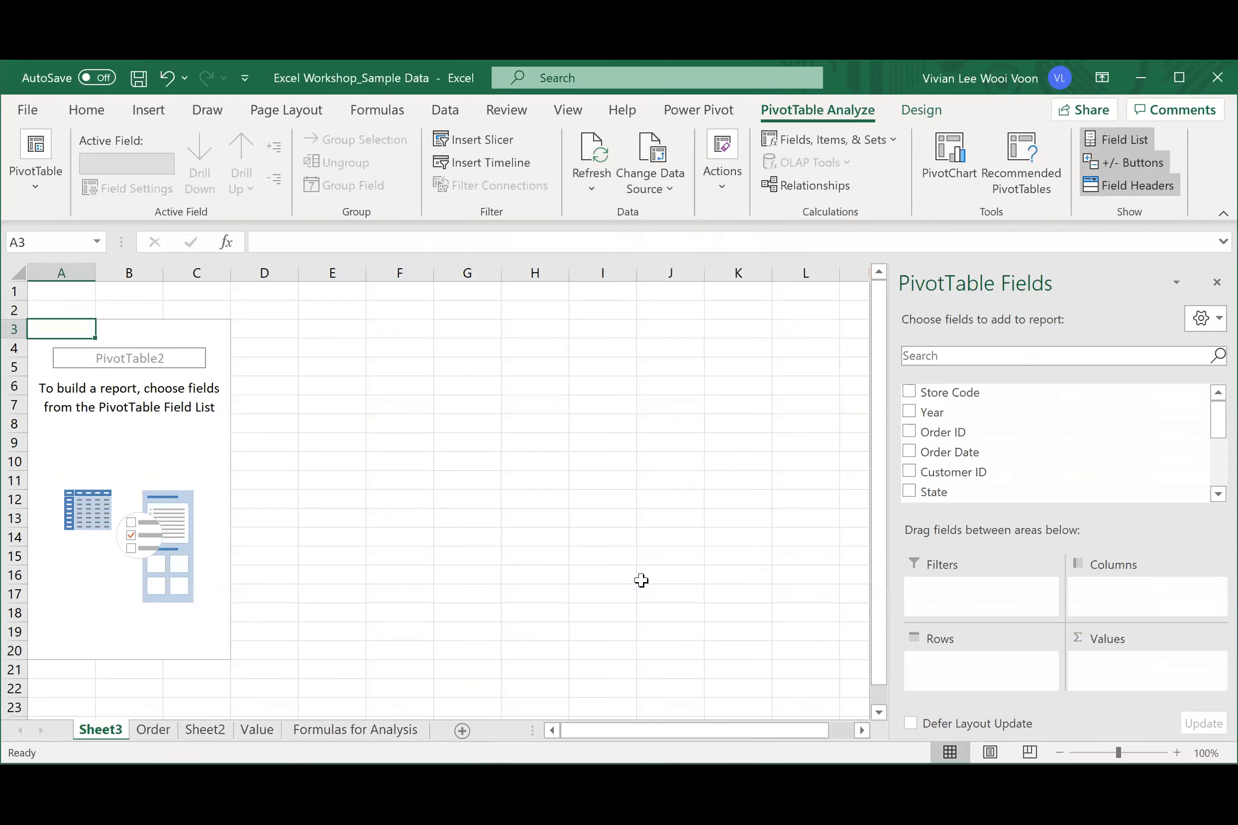
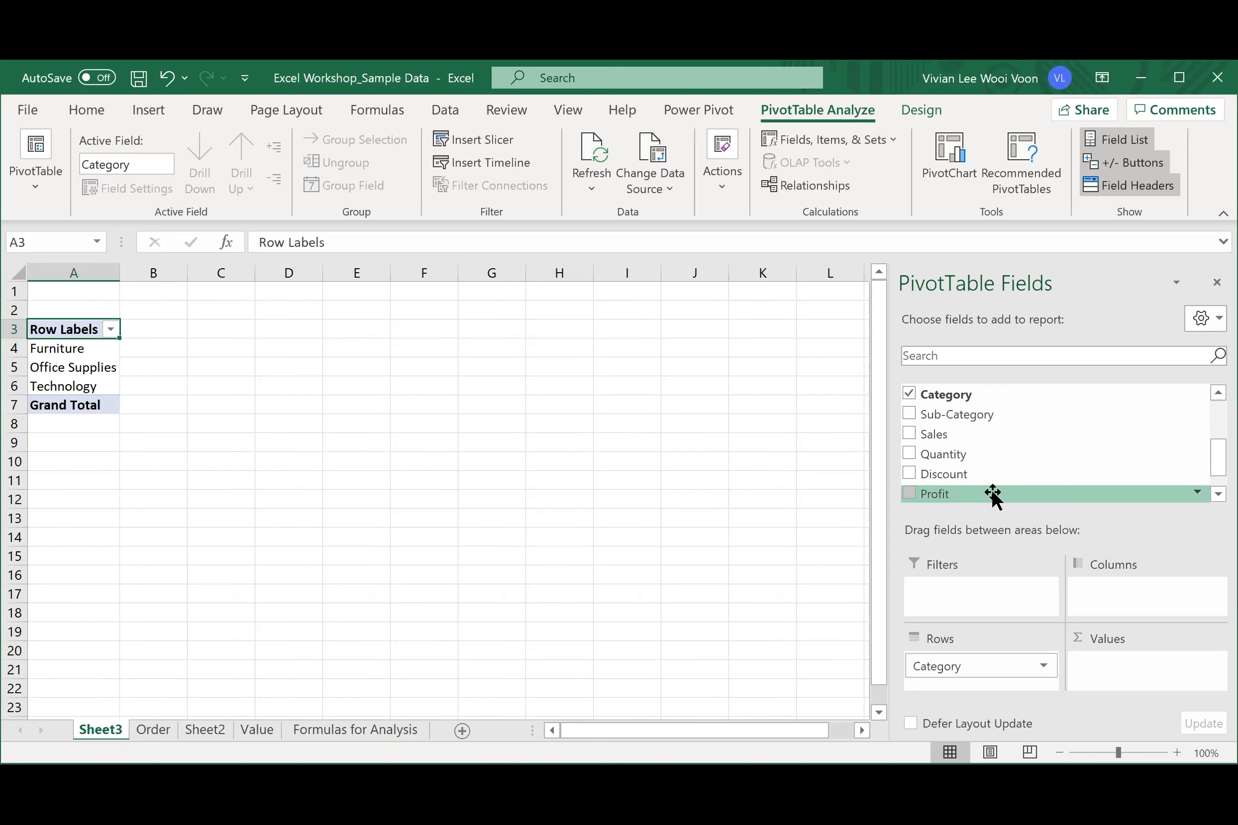
- Add the Profit field to the PivotTable's values and look over the summed profit per category
{"action": "scroll", "coordinate": [994, 495], "scroll_direction": "down", "scroll_amount": 1}
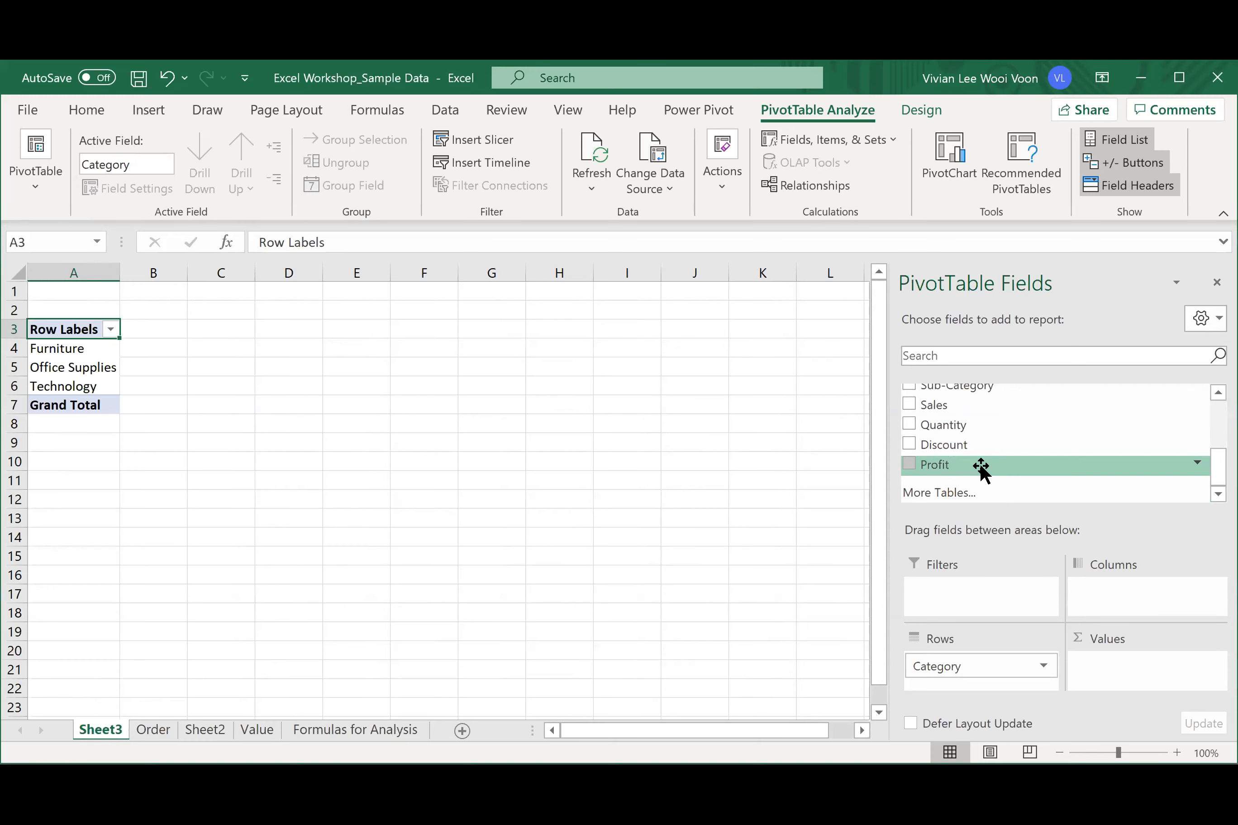
{"action": "left_click_drag", "start_coordinate": [981, 469], "coordinate": [1100, 668]}
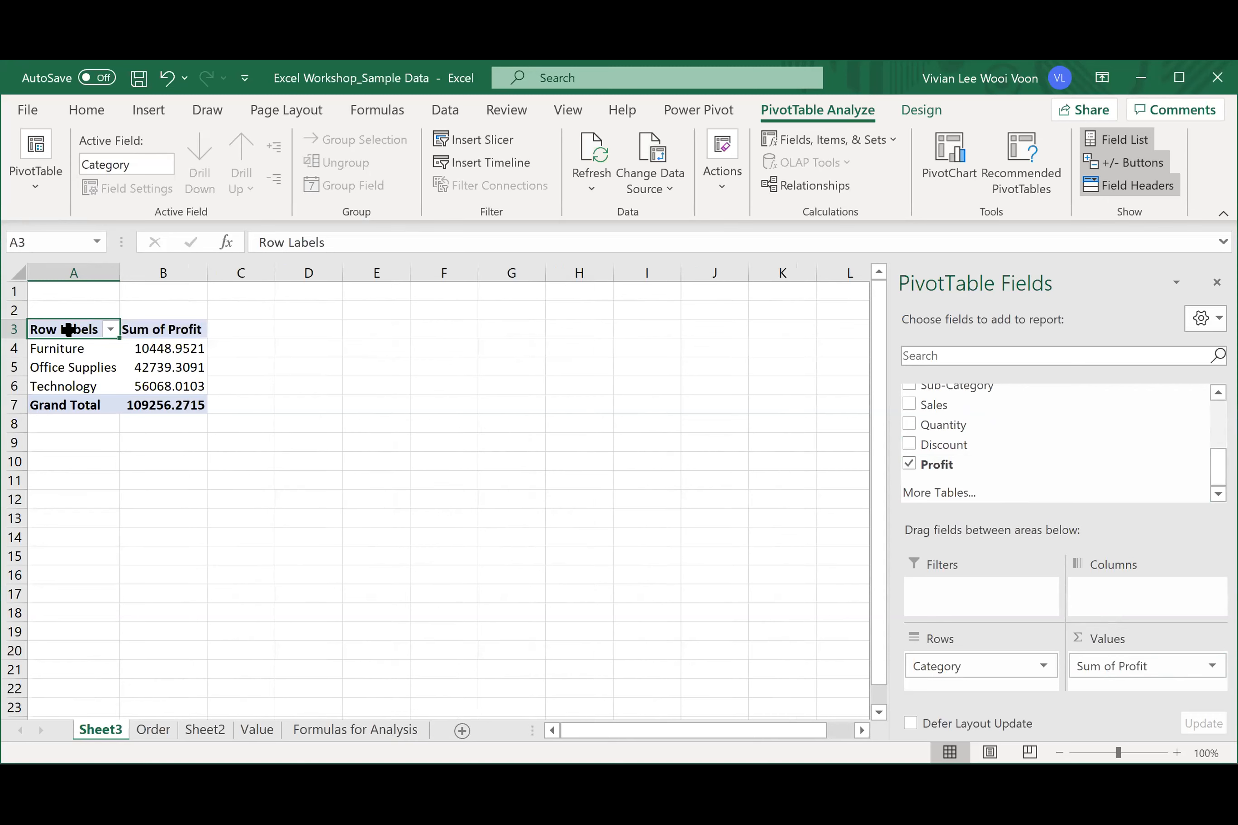
{"action": "left_click", "coordinate": [133, 329]}
{"action": "left_click_drag", "start_coordinate": [137, 358], "coordinate": [137, 406]}
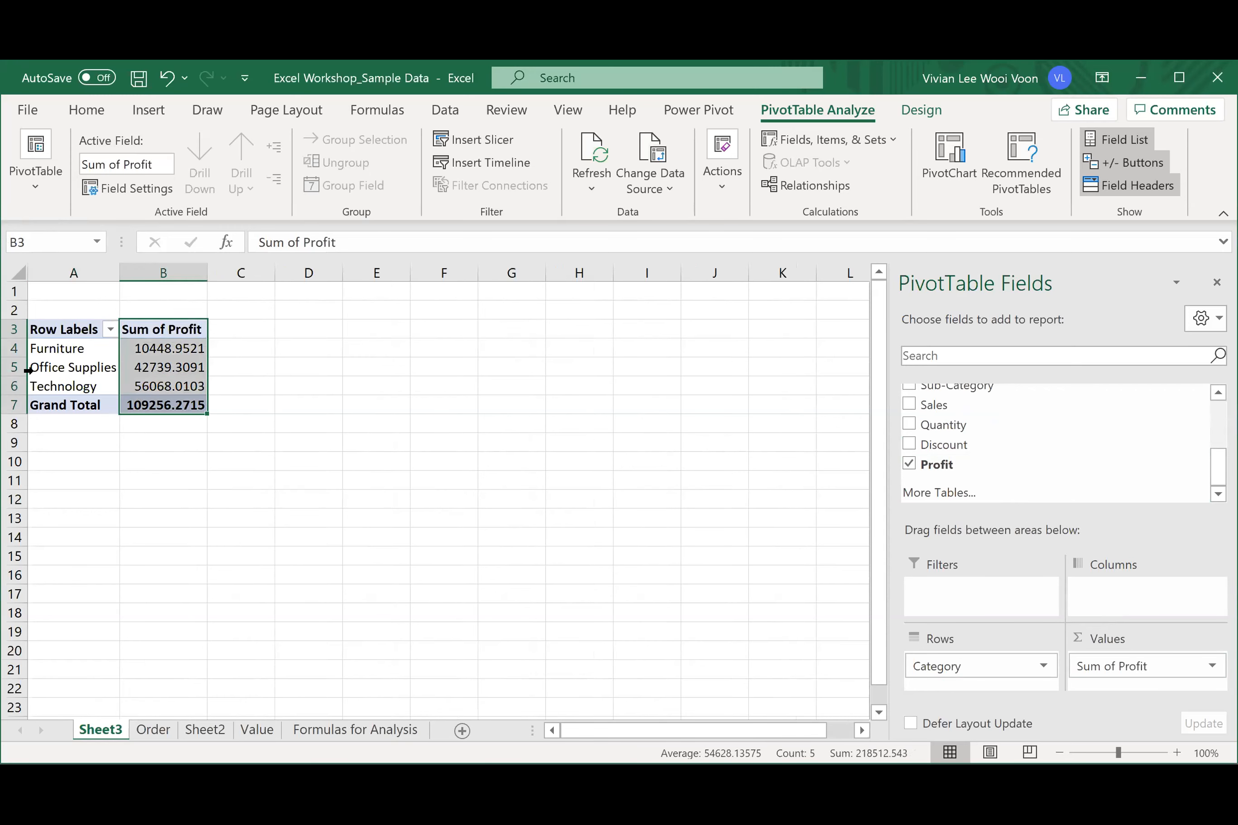
{"action": "left_click", "coordinate": [130, 386]}
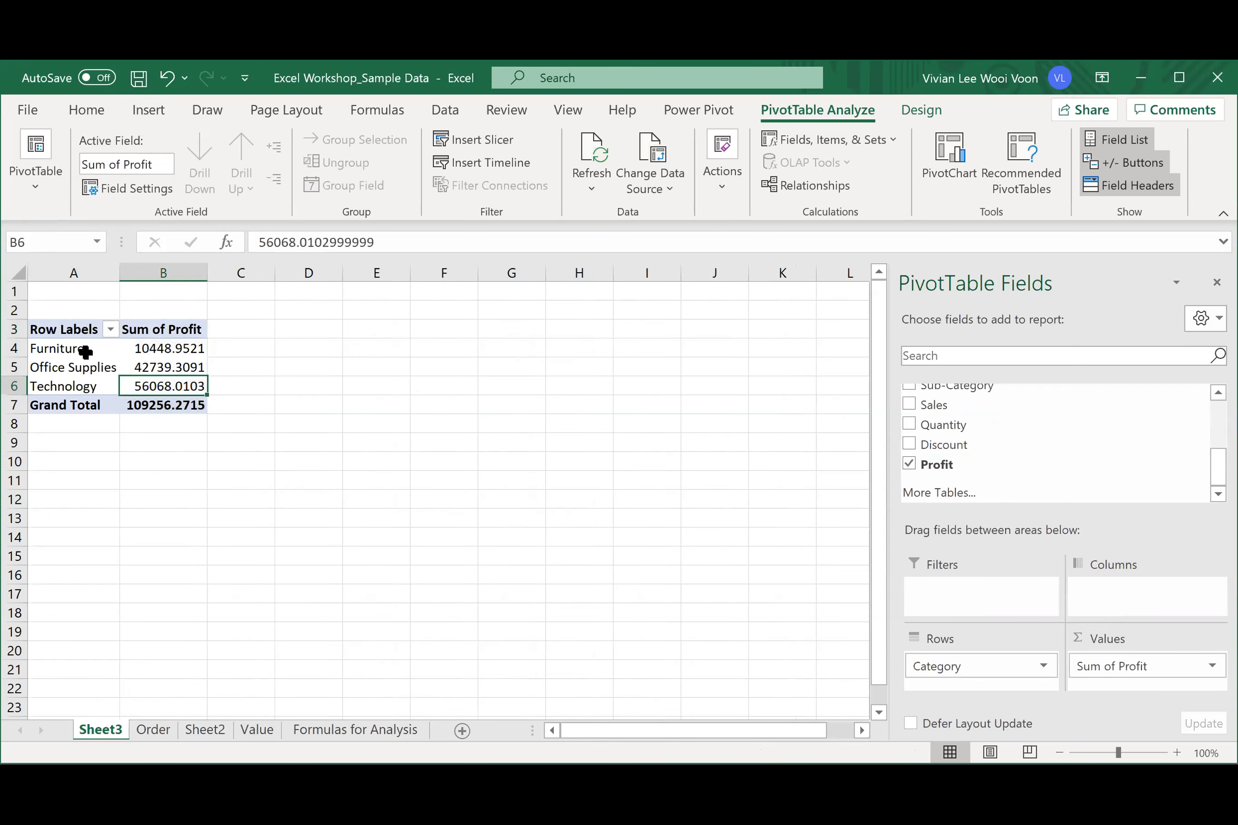
- Rename the PivotTable's Row Labels header in cell A3 as Category
{"action": "left_click", "coordinate": [76, 332]}
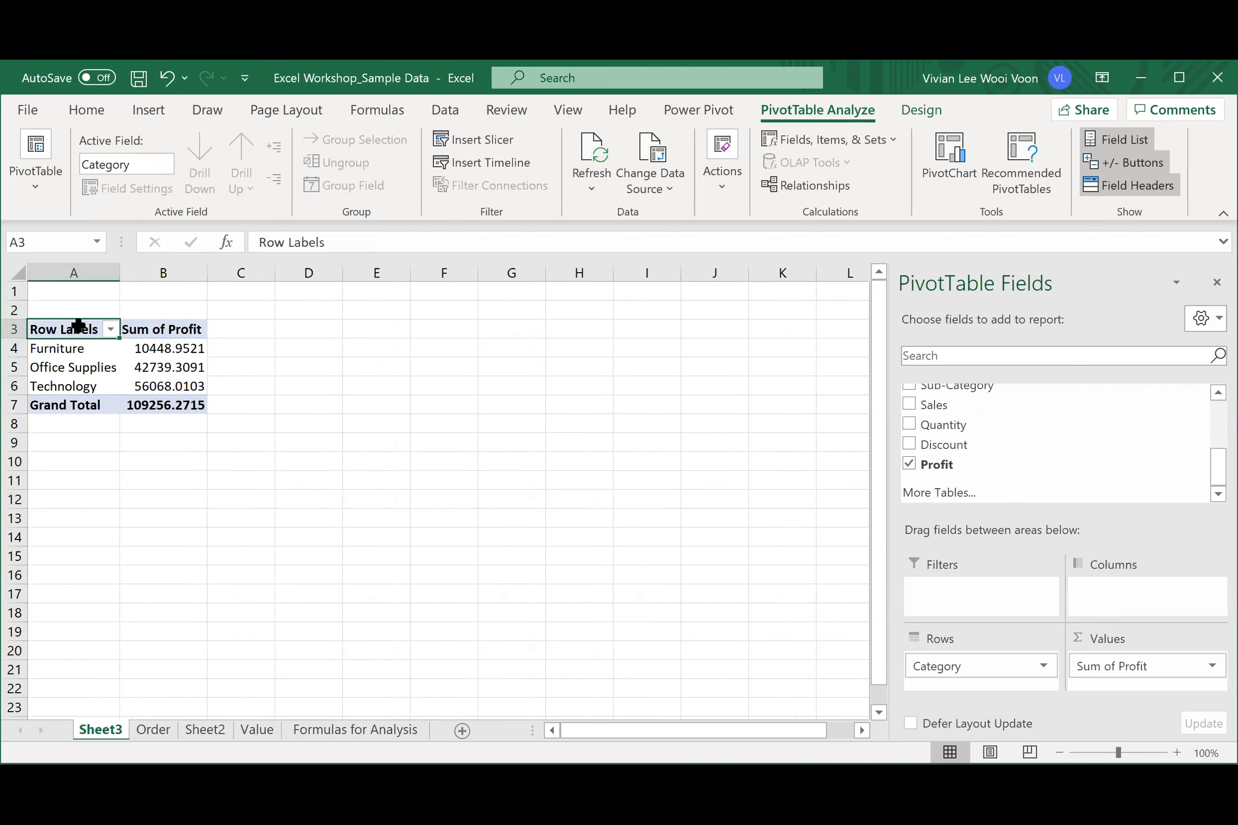
{"action": "double_click", "coordinate": [78, 326]}
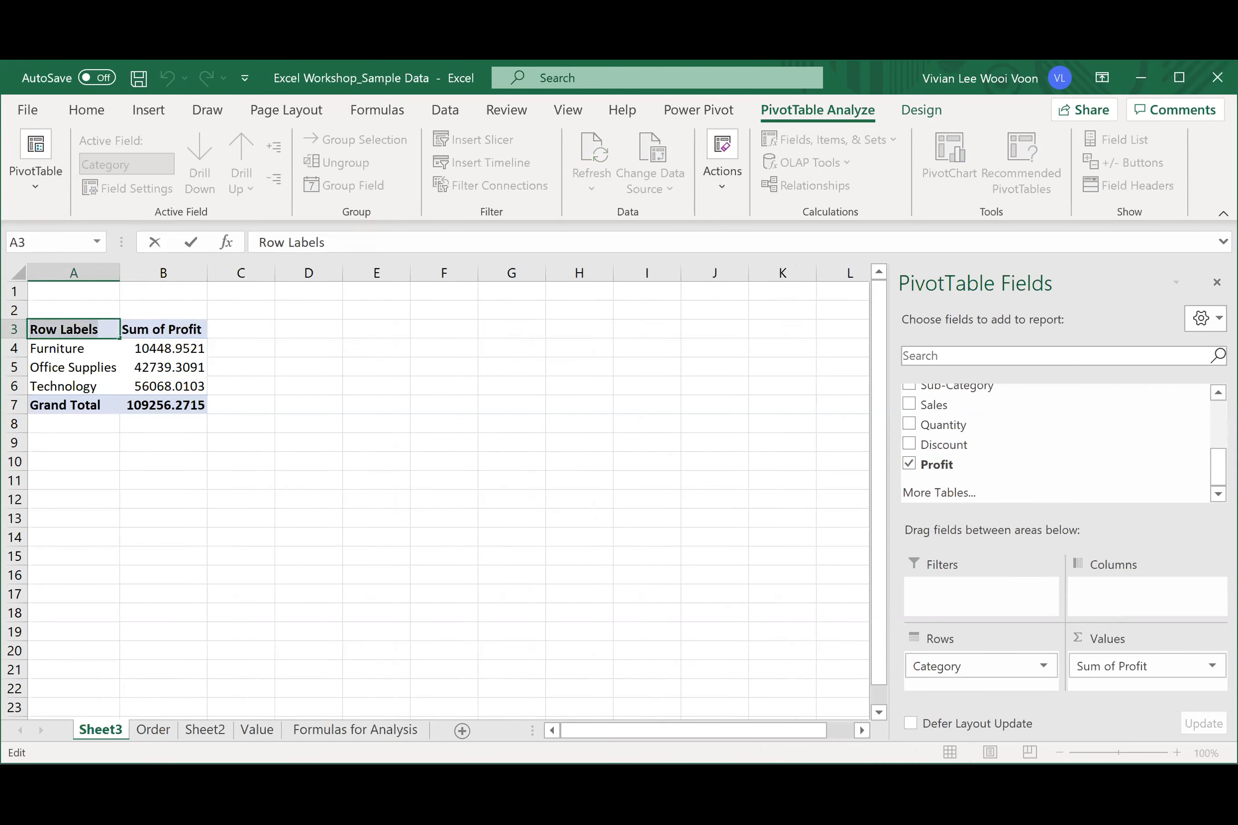
{"action": "type", "text": "Ctegory"}
{"action": "key", "text": "BackSpace"}
{"action": "key", "text": "BackSpace"}
{"action": "key", "text": "BackSpace"}
{"action": "key", "text": "BackSpace"}
{"action": "key", "text": "BackSpace"}
{"action": "key", "text": "BackSpace"}
{"action": "type", "text": "ategory"}
{"action": "key", "text": "Return"}
{"action": "key", "text": "Up"}
{"action": "key", "text": "Right"}
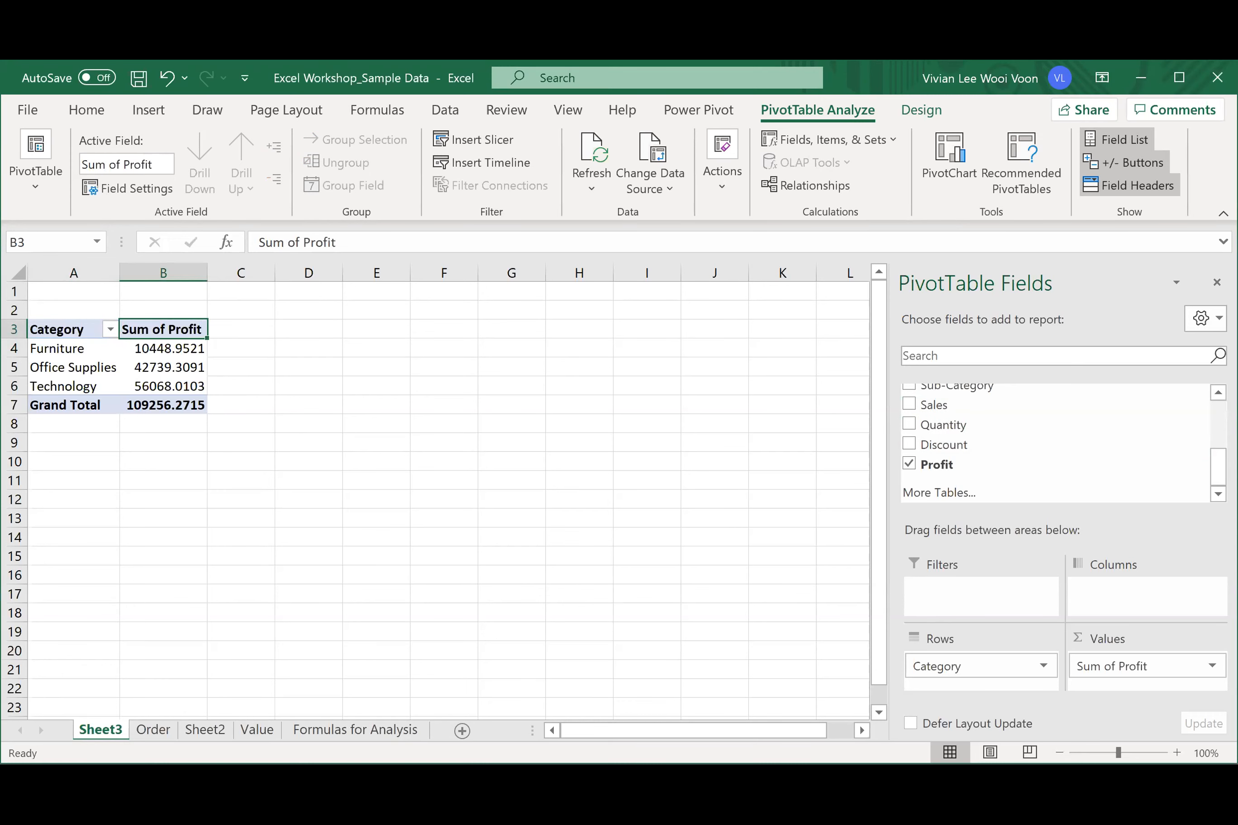
- Add the Sub-Category field to the PivotTable's rows beneath Category and inspect the nested rows
{"action": "scroll", "coordinate": [1194, 447], "scroll_direction": "up", "scroll_amount": 2}
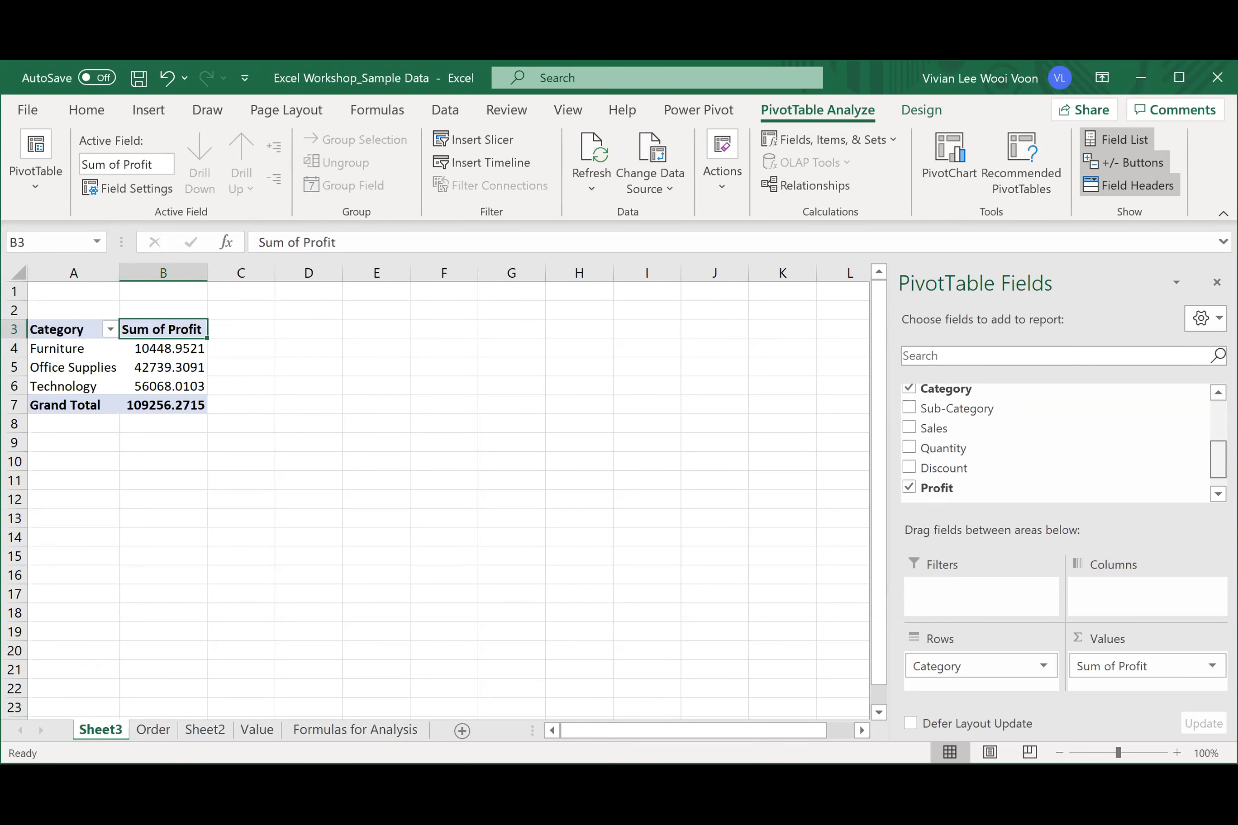
{"action": "left_click_drag", "start_coordinate": [996, 418], "coordinate": [970, 672]}
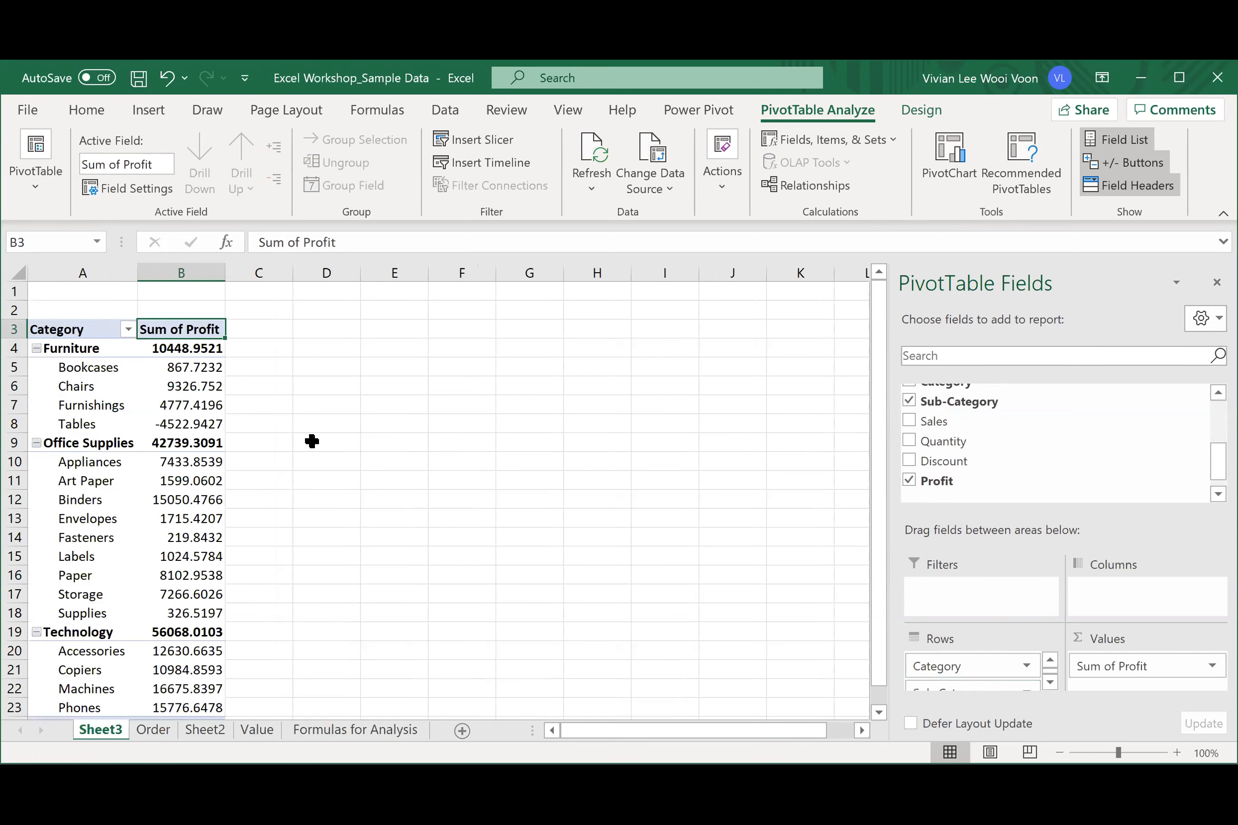
{"action": "left_click", "coordinate": [89, 347]}
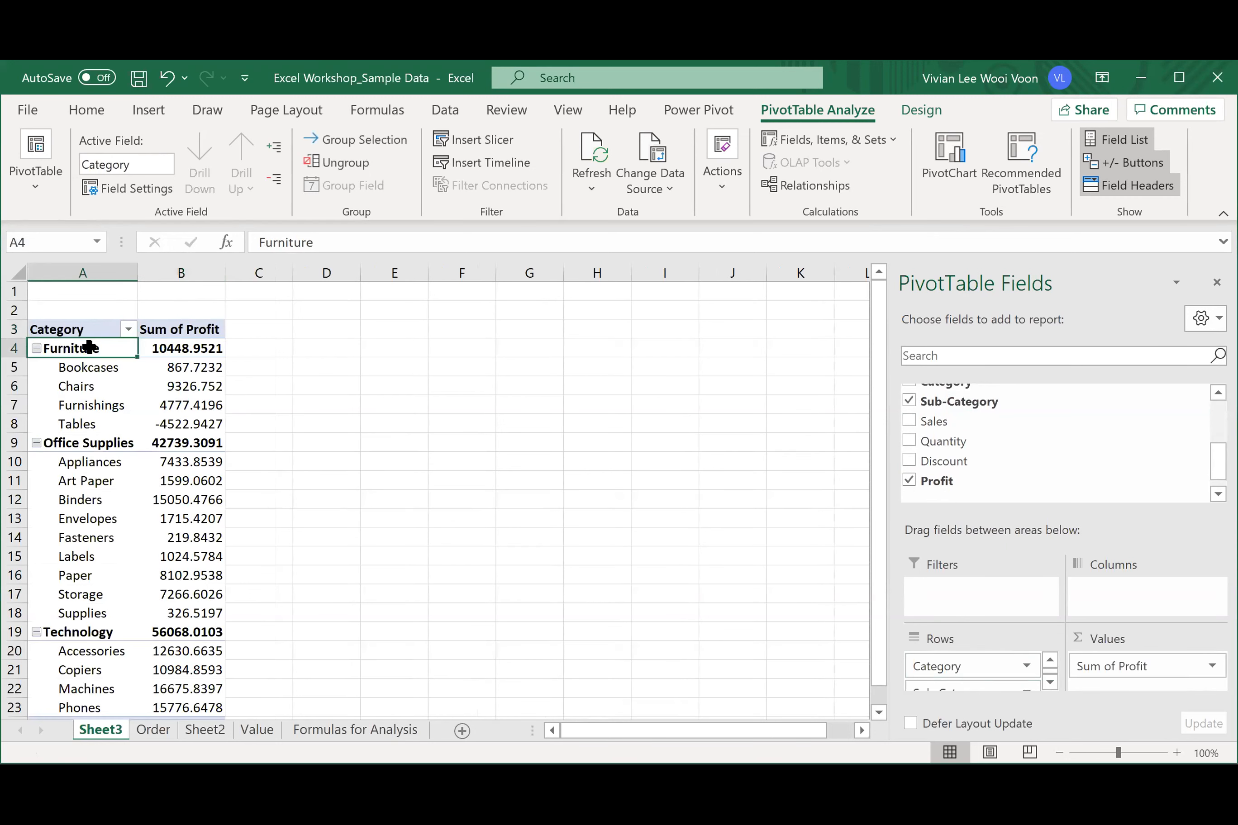
{"action": "left_click", "coordinate": [194, 330]}
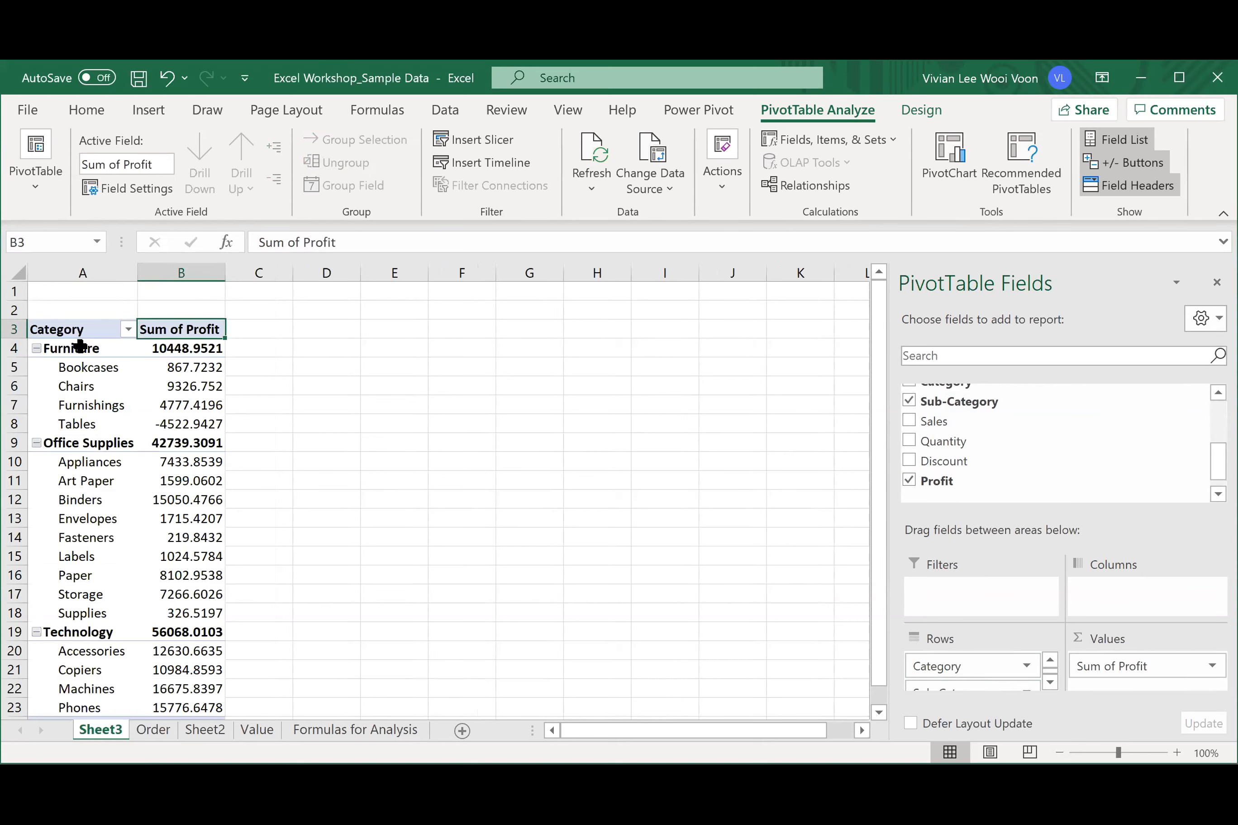
{"action": "left_click", "coordinate": [81, 363]}
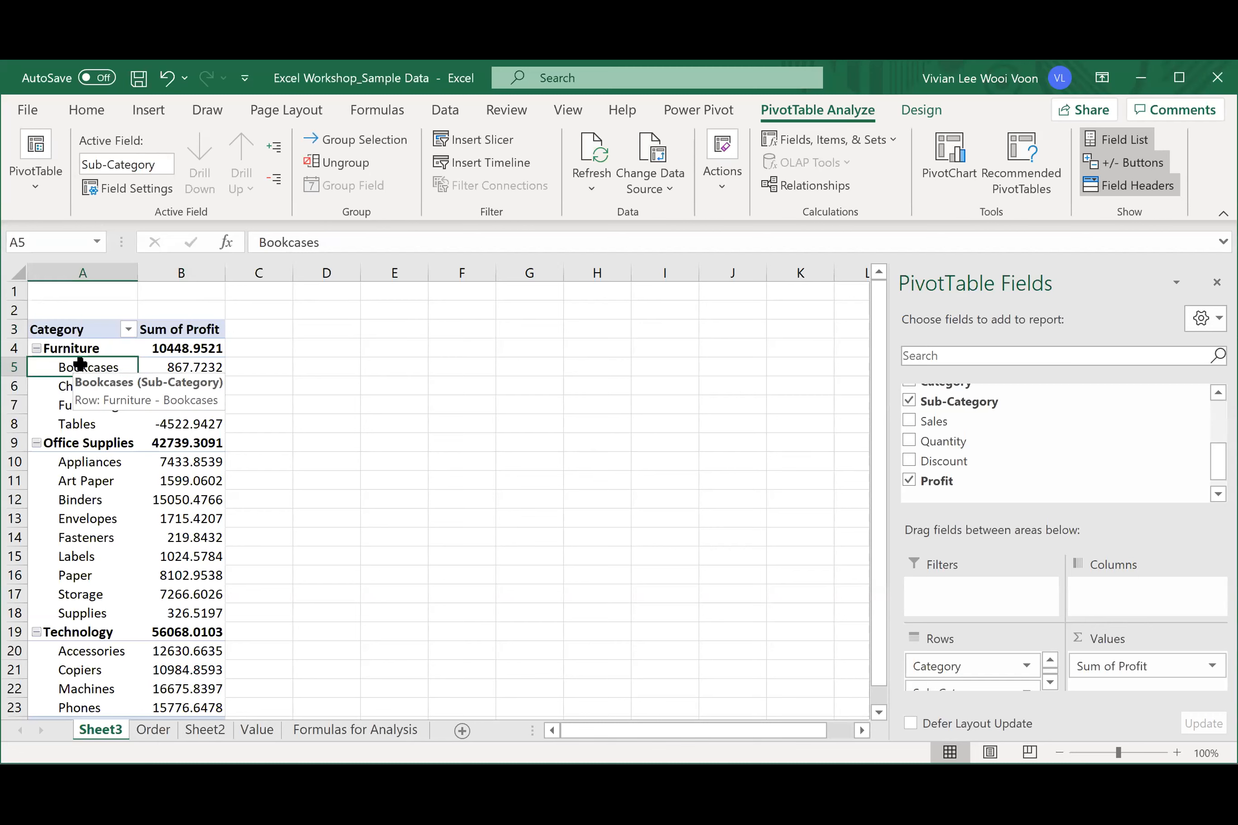
- Collapse the Furniture, Office Supplies and Technology groups one by one, and expand all three again
{"action": "left_click", "coordinate": [36, 349]}
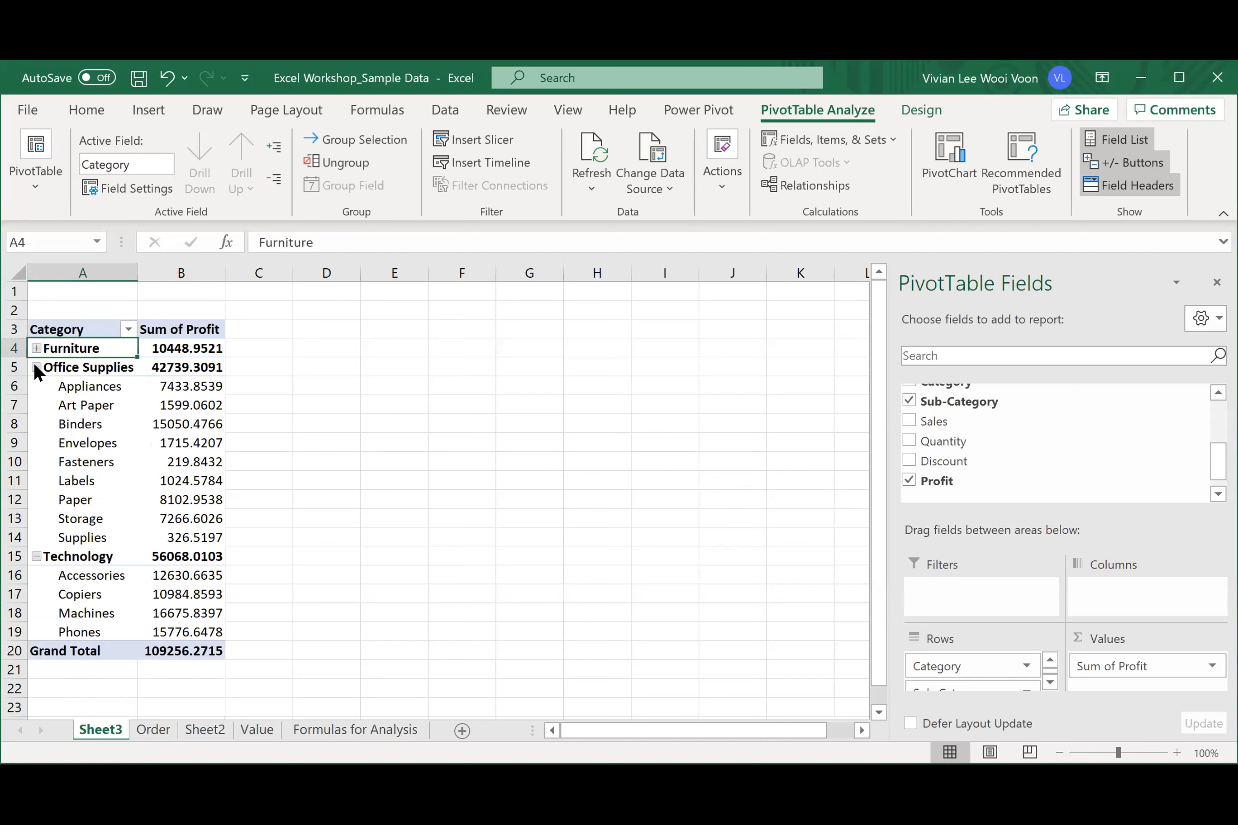
{"action": "left_click", "coordinate": [36, 367]}
{"action": "left_click", "coordinate": [36, 386]}
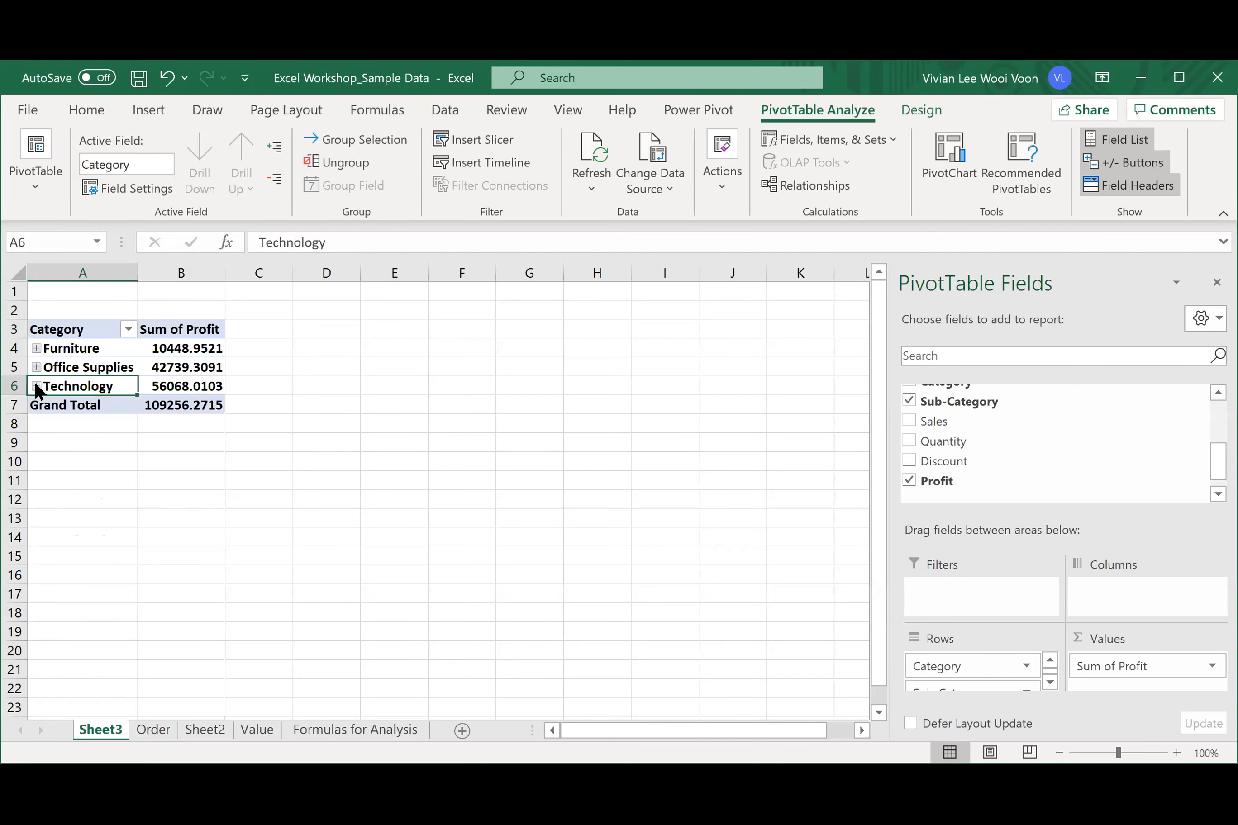
{"action": "left_click", "coordinate": [36, 386]}
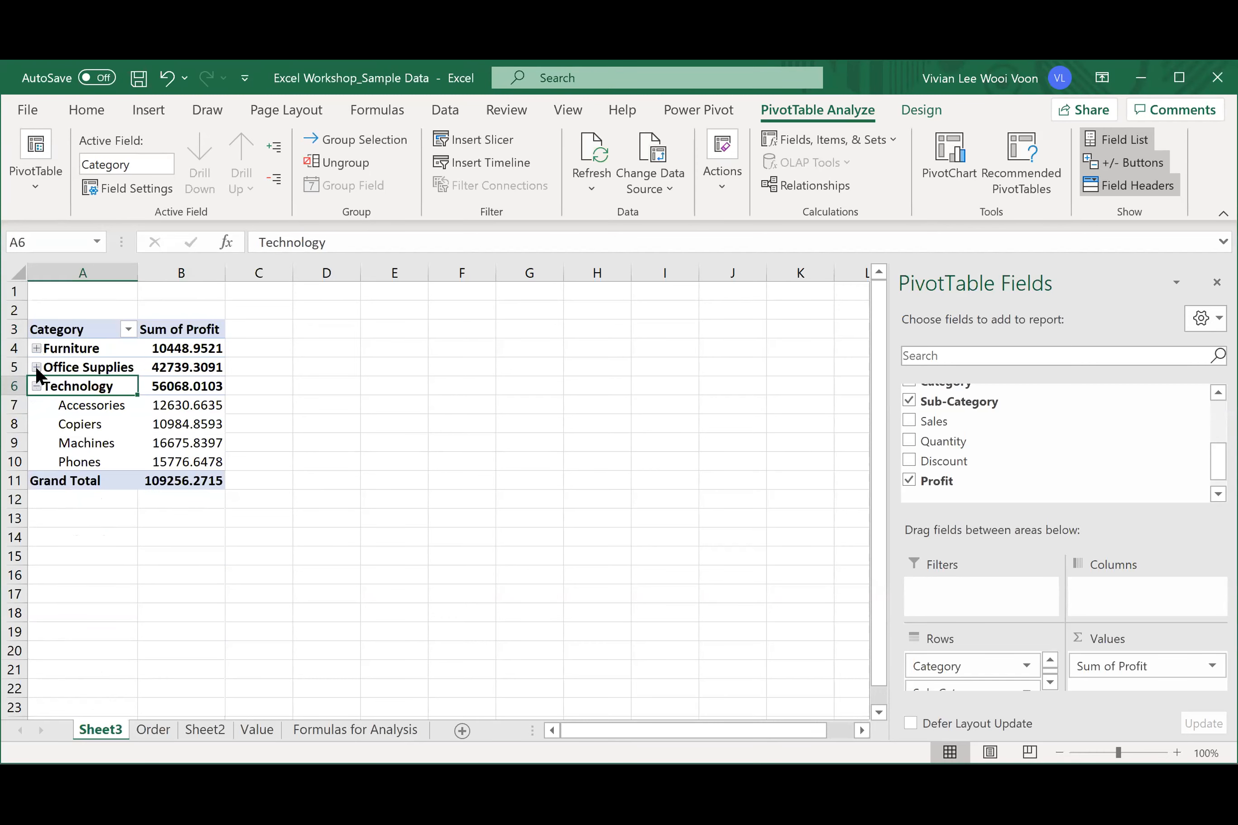
{"action": "left_click", "coordinate": [36, 368]}
{"action": "left_click", "coordinate": [32, 345]}
{"action": "left_click", "coordinate": [36, 349]}
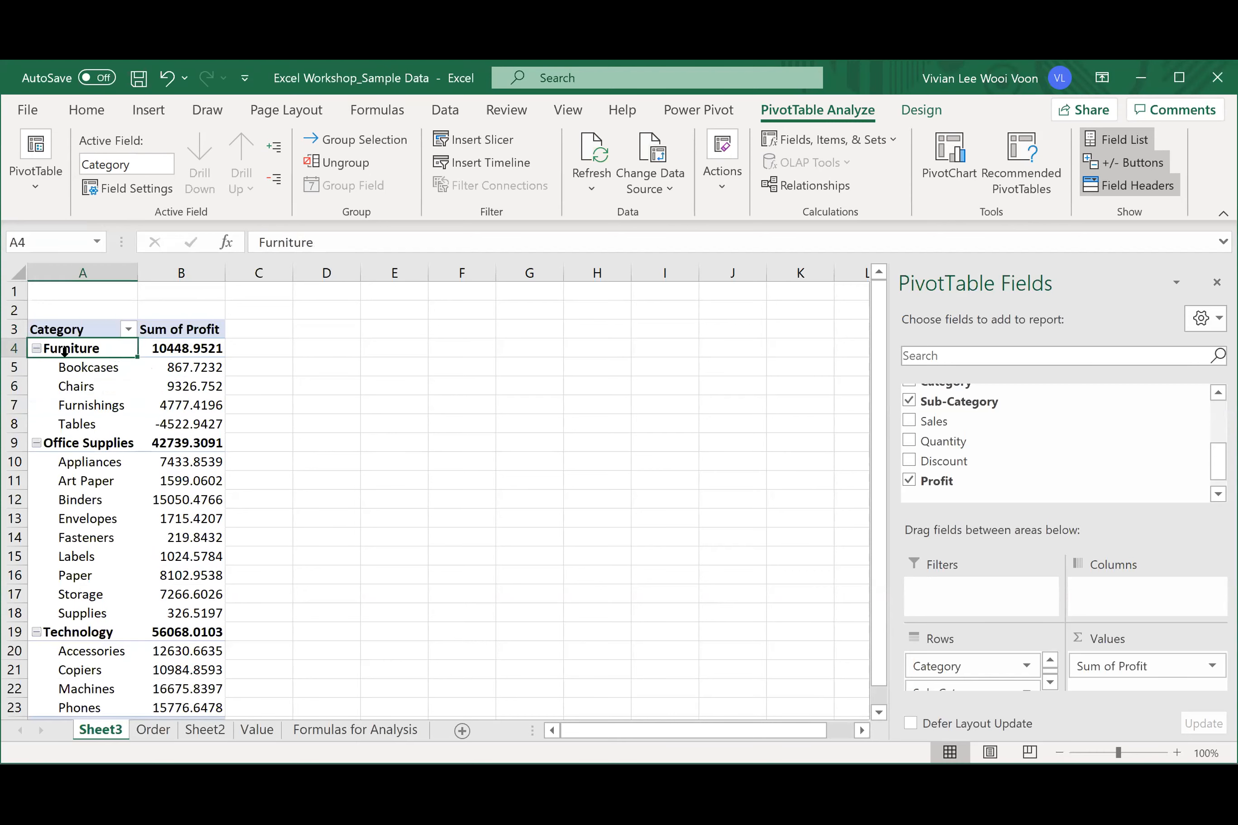
{"action": "left_click", "coordinate": [89, 383]}
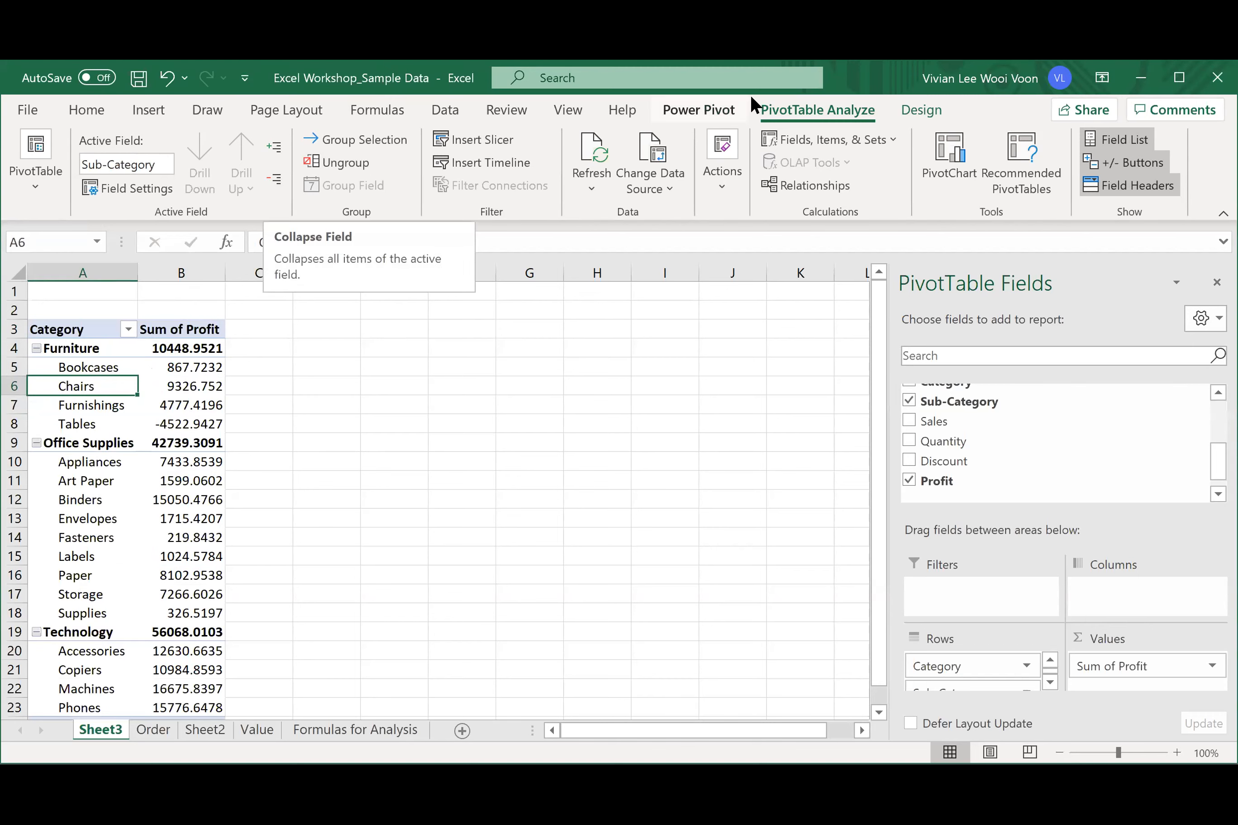
{"action": "left_click", "coordinate": [274, 145]}
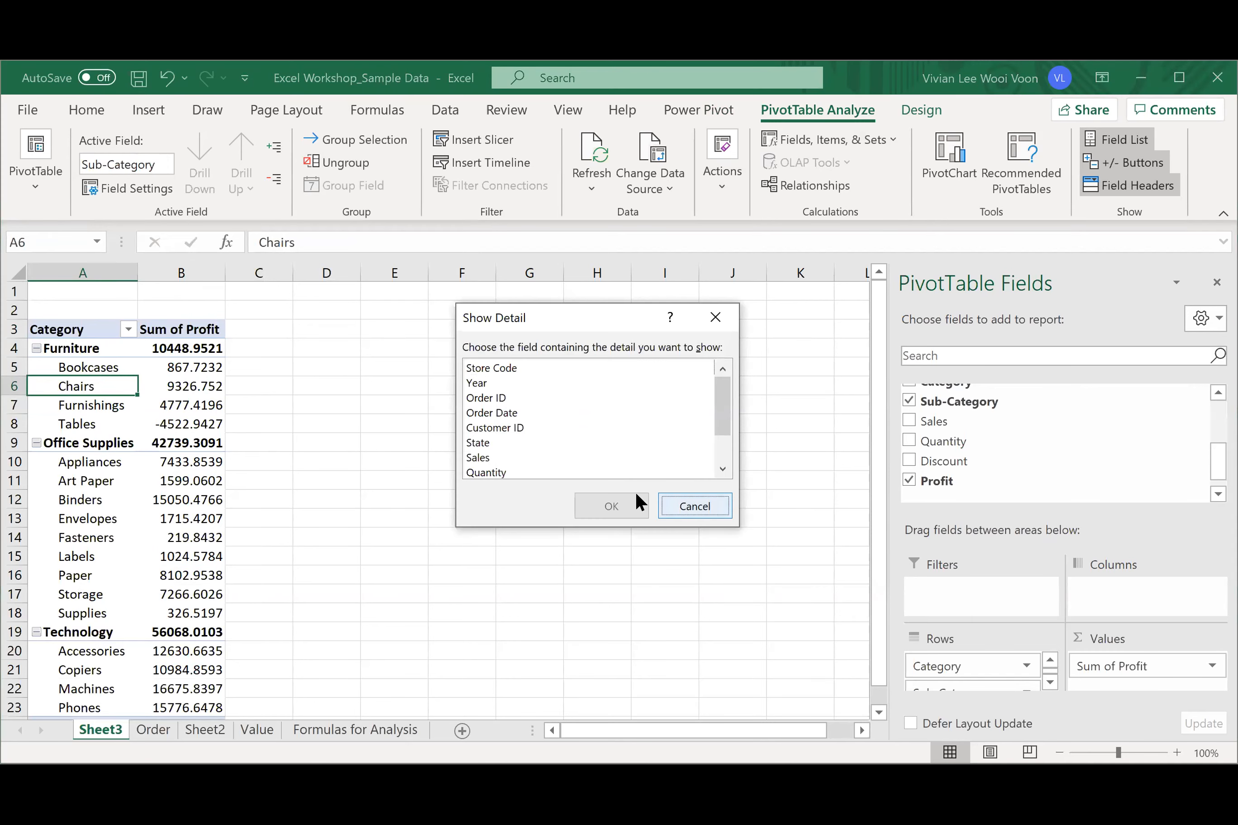
{"action": "key", "text": "Escape"}
- Collapse and expand the entire Category field at once, ending with all sub-categories expanded
{"action": "left_click", "coordinate": [96, 349]}
{"action": "left_click", "coordinate": [274, 179]}
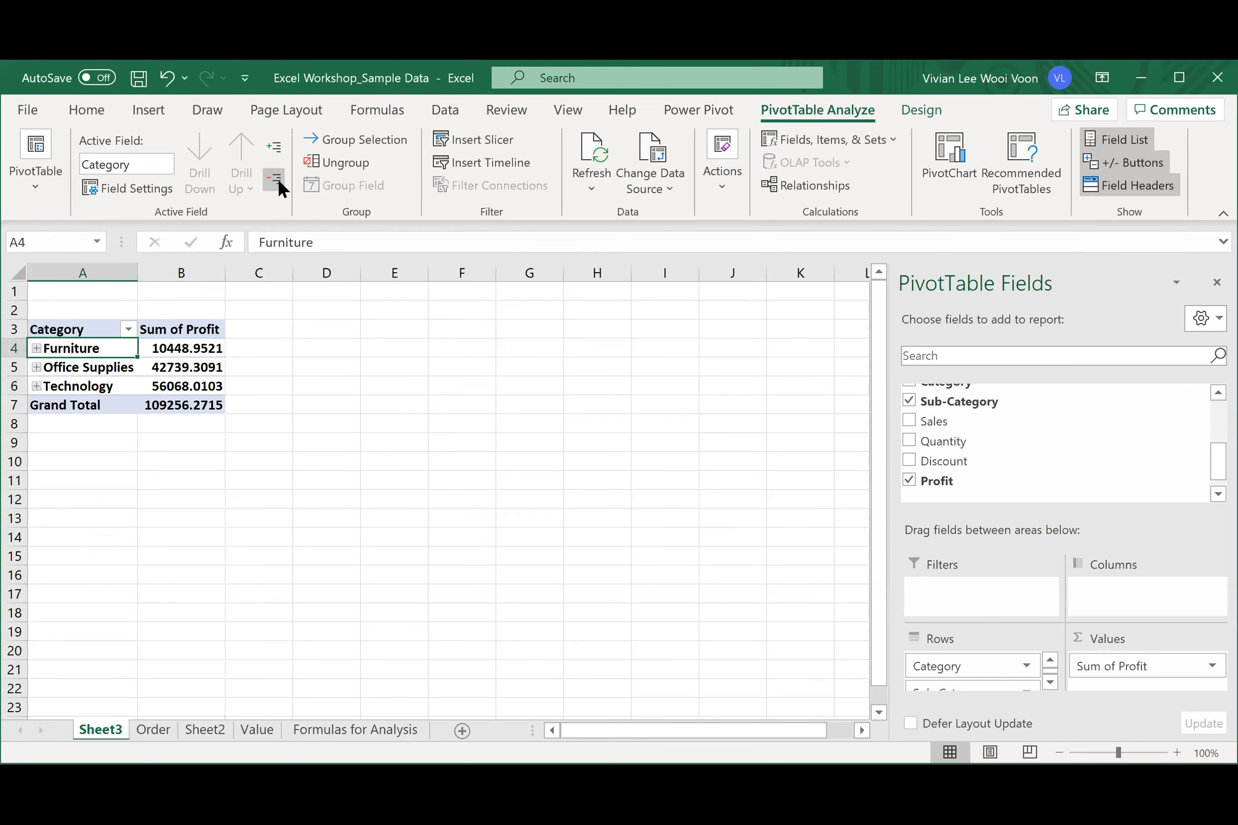
{"action": "left_click", "coordinate": [276, 147]}
{"action": "left_click", "coordinate": [276, 179]}
{"action": "left_click", "coordinate": [274, 148]}
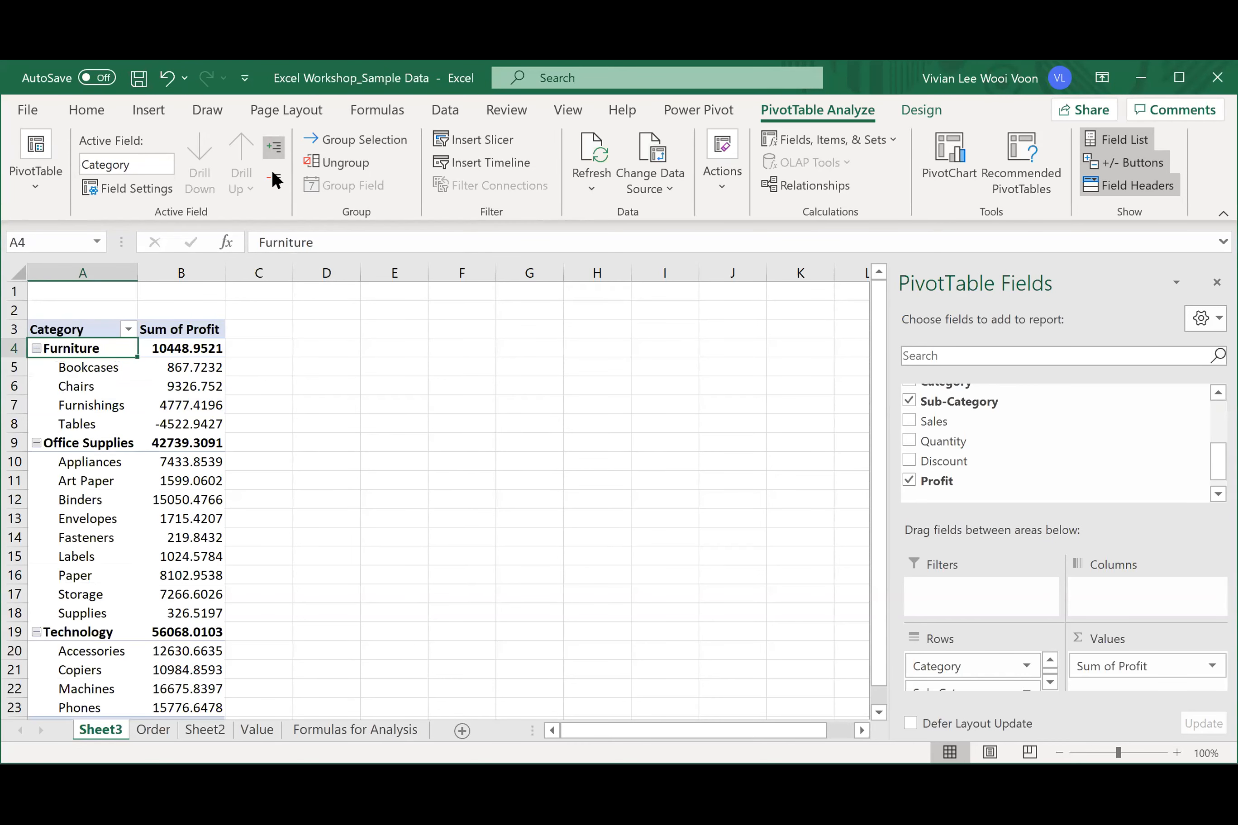
{"action": "left_click", "coordinate": [274, 178]}
{"action": "left_click", "coordinate": [276, 148]}
- Add the Year field to the PivotTable's columns to break profit down by year
{"action": "scroll", "coordinate": [1055, 442], "scroll_direction": "up", "scroll_amount": 5}
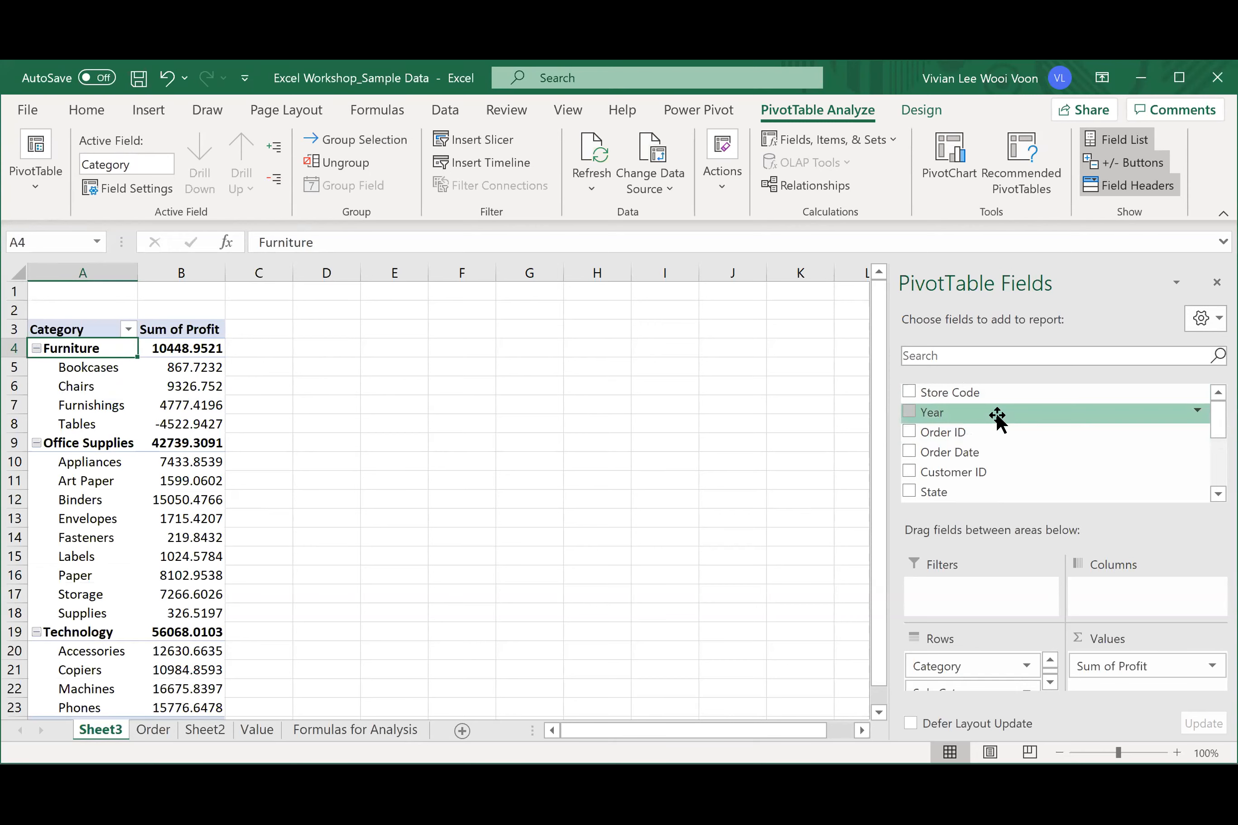
{"action": "left_click_drag", "start_coordinate": [997, 418], "coordinate": [1115, 590]}
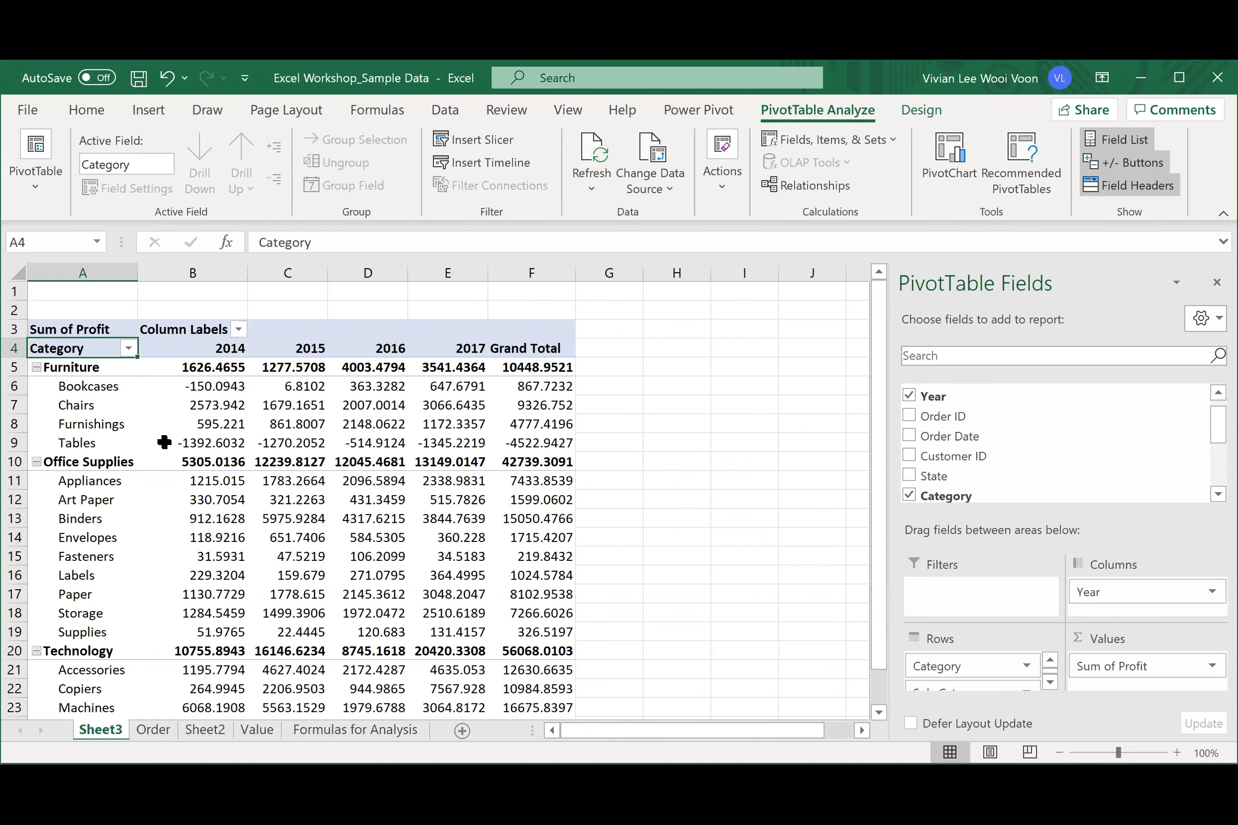
{"action": "mouse_move", "coordinate": [165, 443]}
- Change the Profit value field's calculation to Count after trying Average, Max and Product, and inspect the counts by year
{"action": "left_click", "coordinate": [1211, 666]}
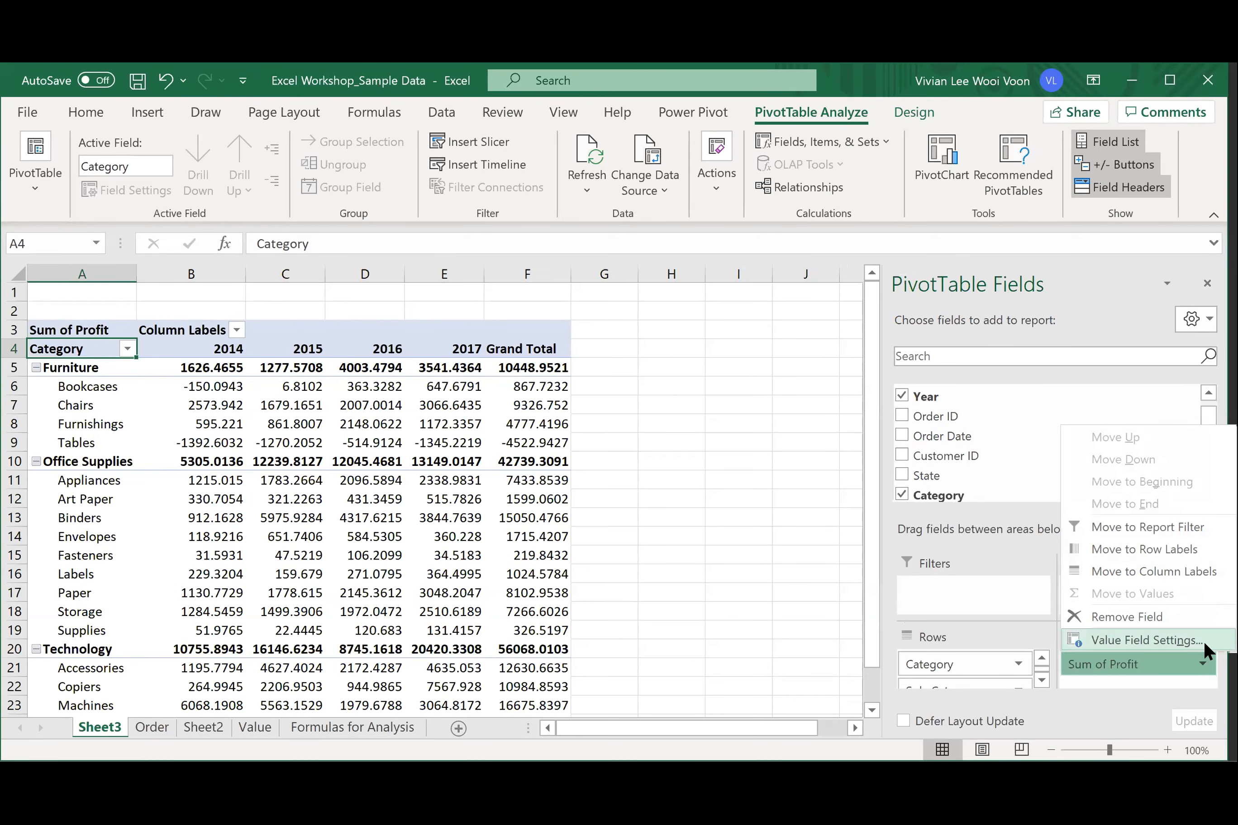
{"action": "left_click", "coordinate": [1203, 641]}
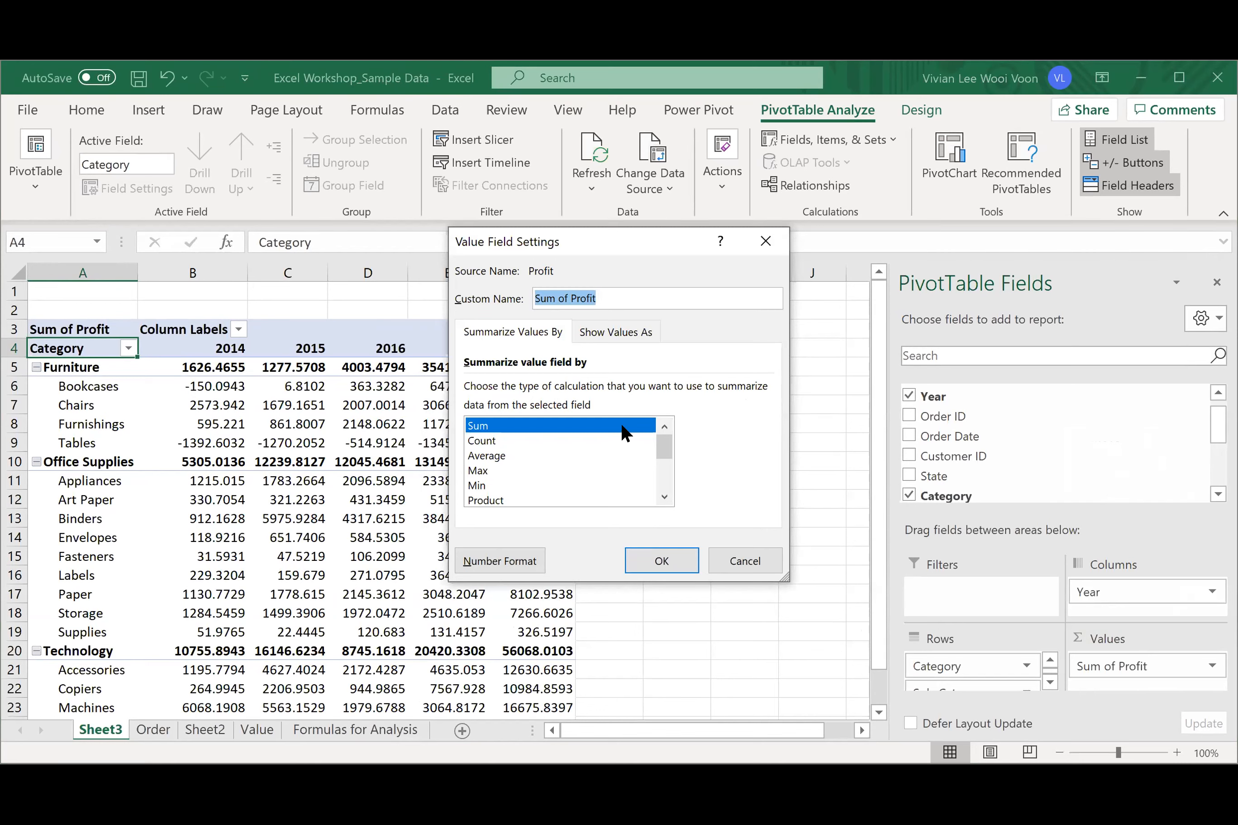
{"action": "left_click", "coordinate": [504, 456]}
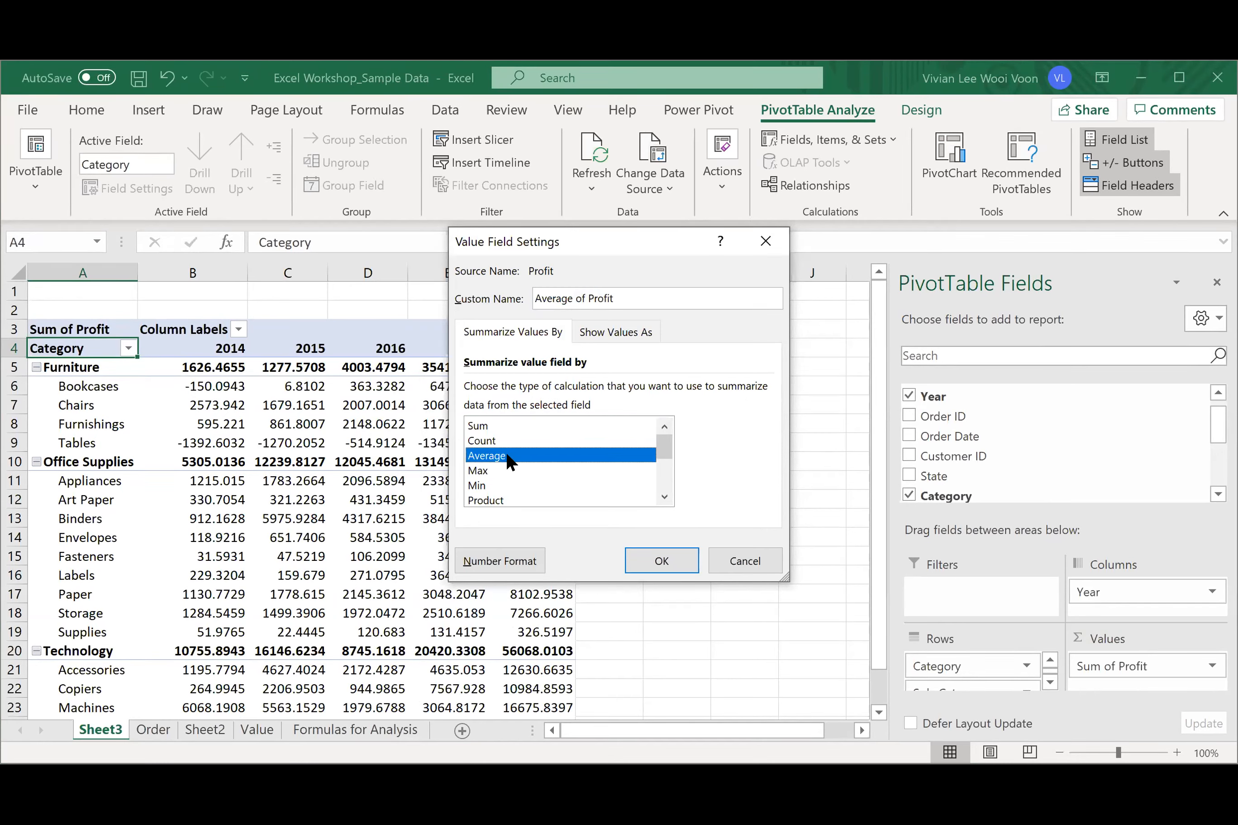
{"action": "left_click", "coordinate": [523, 440]}
{"action": "left_click", "coordinate": [520, 470]}
{"action": "left_click", "coordinate": [520, 500]}
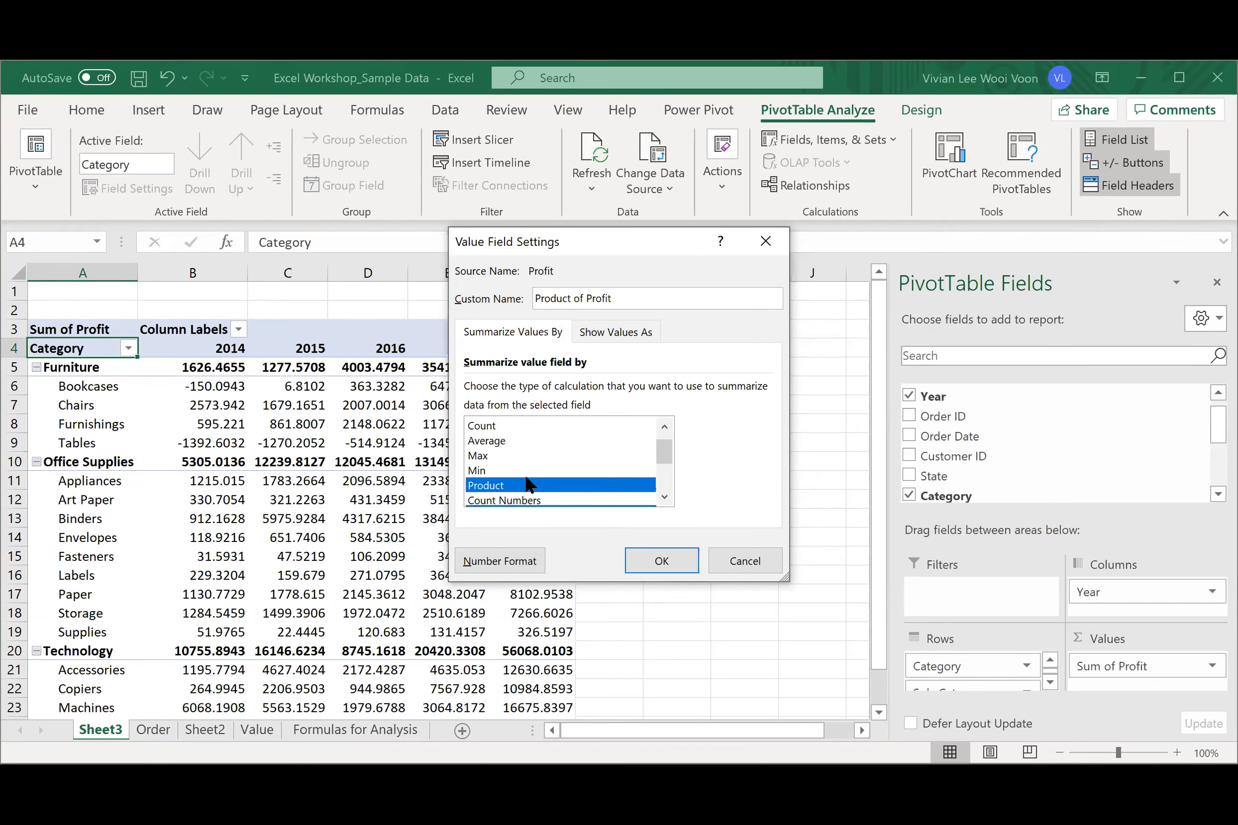
{"action": "left_click", "coordinate": [667, 421]}
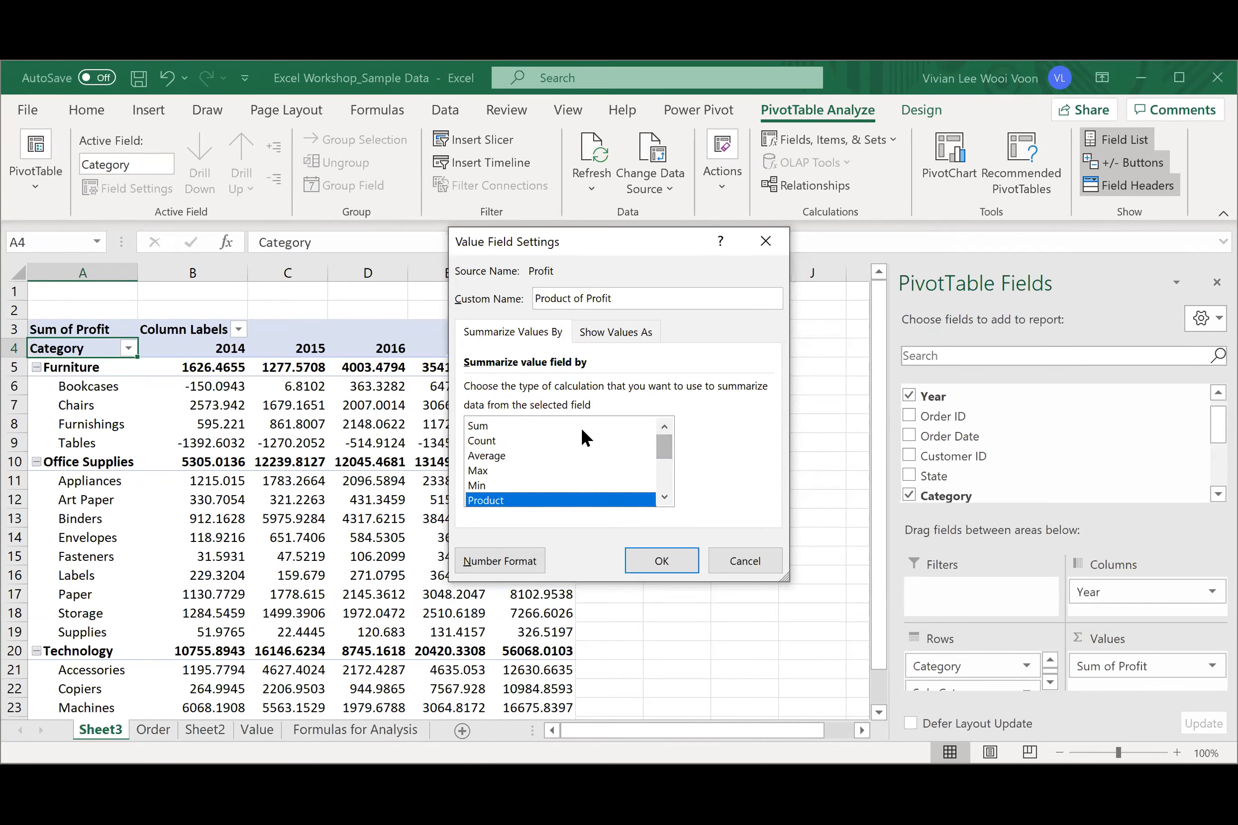
{"action": "left_click", "coordinate": [516, 440]}
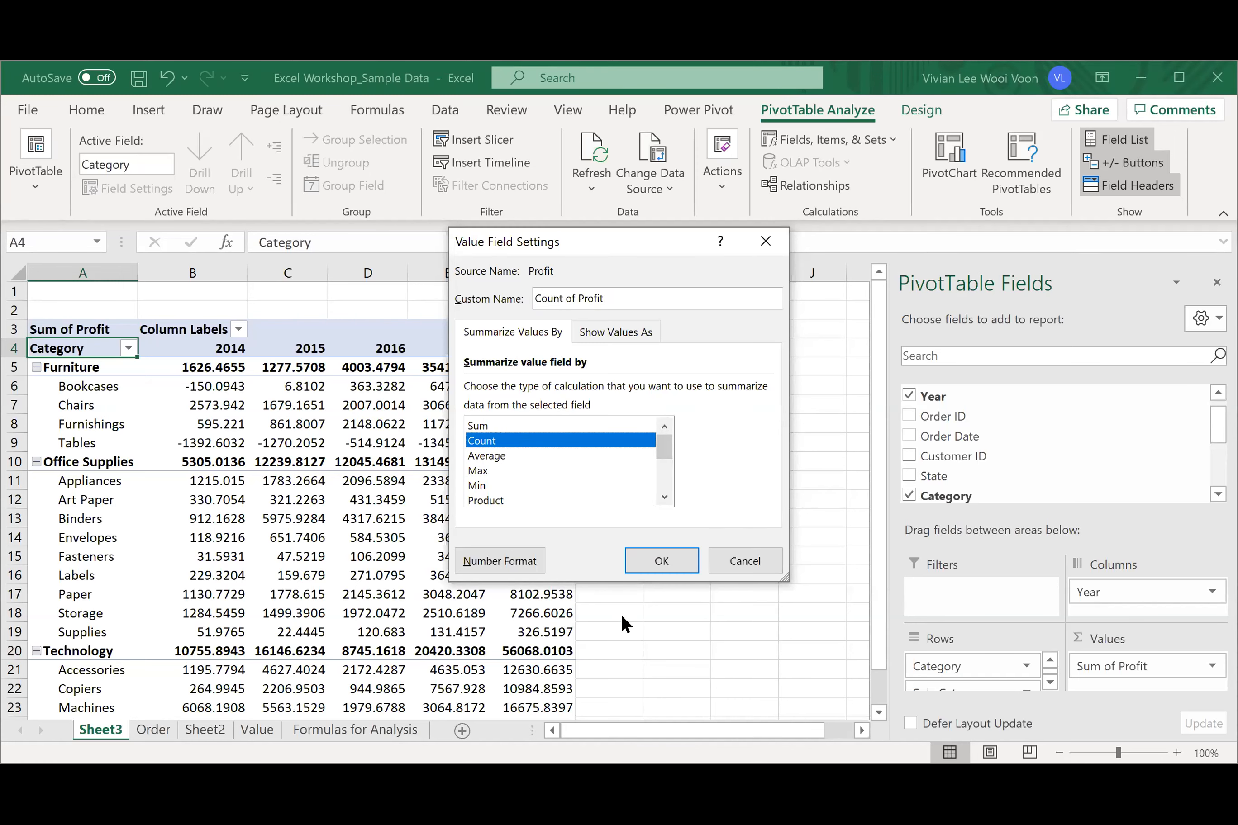
{"action": "left_click", "coordinate": [683, 563]}
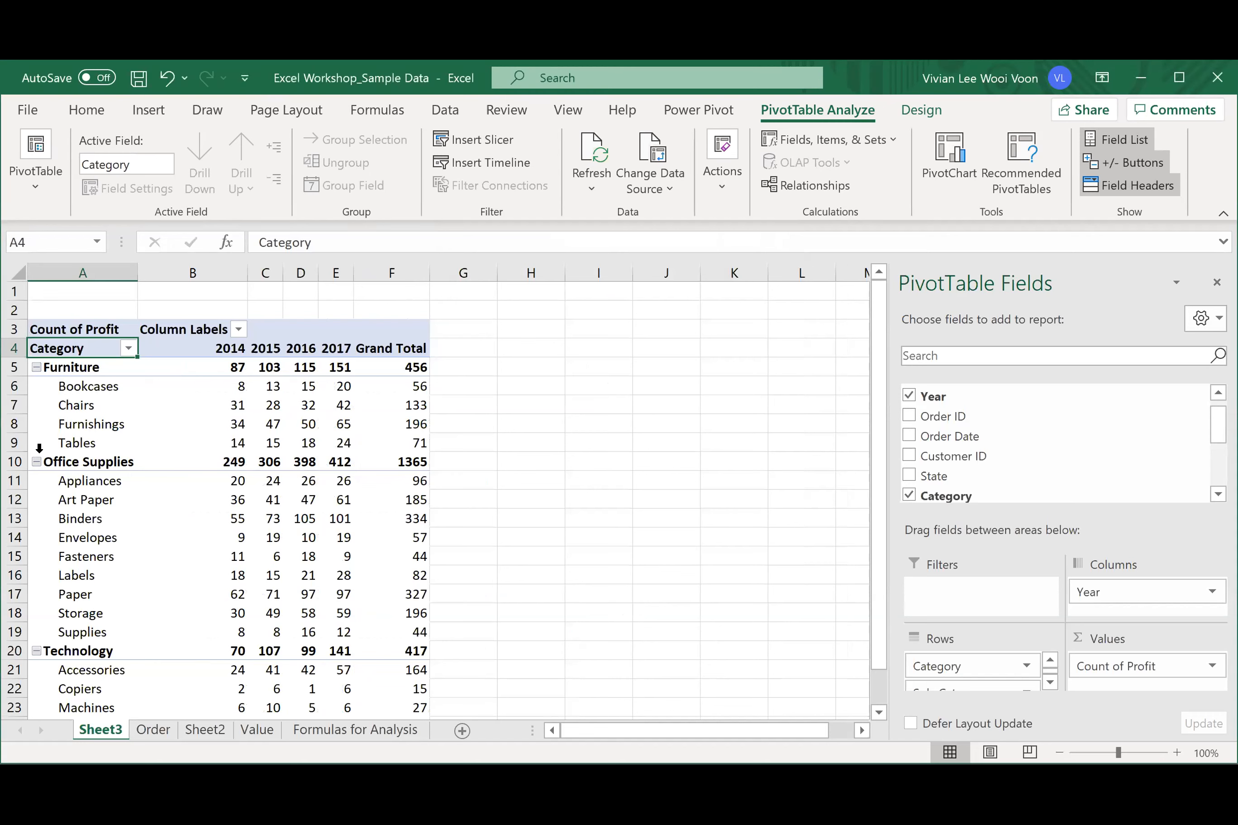
{"action": "mouse_move", "coordinate": [214, 482]}
{"action": "mouse_move", "coordinate": [187, 352]}
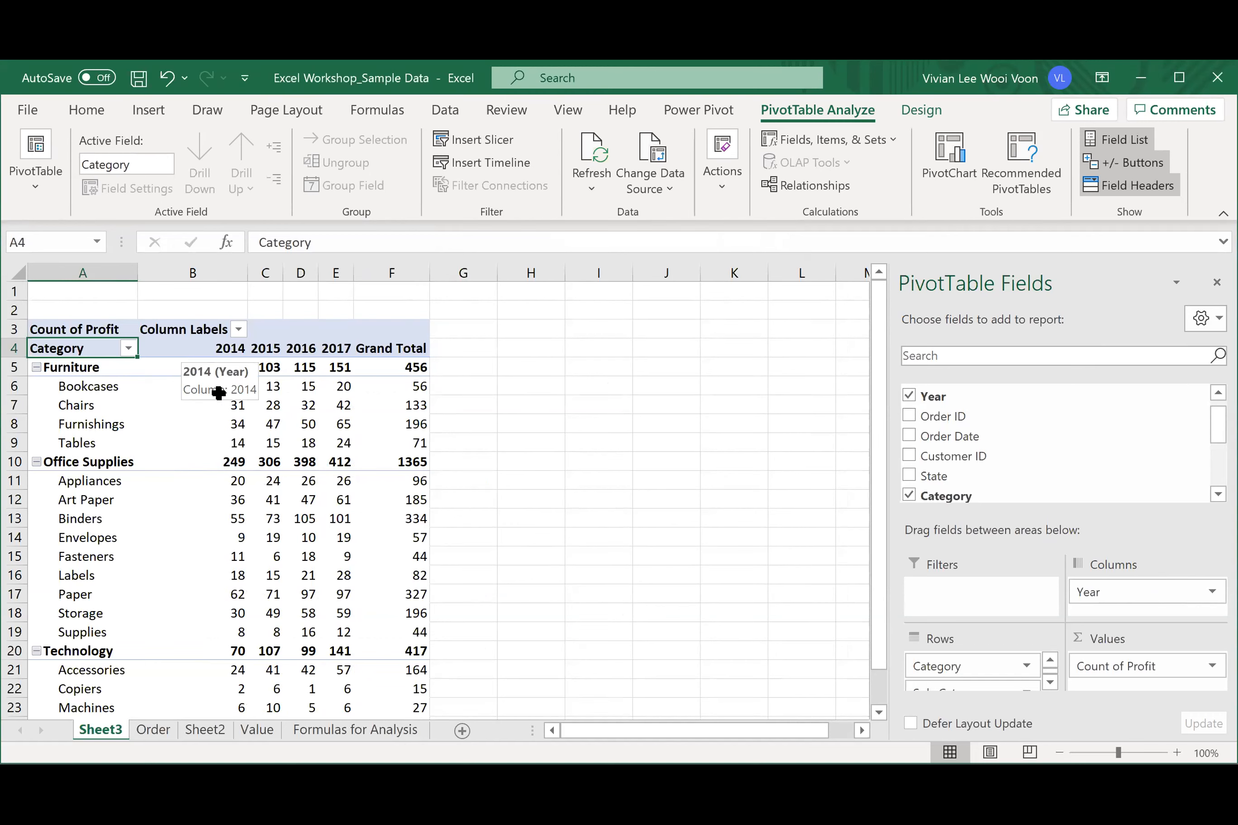
{"action": "mouse_move", "coordinate": [305, 414]}
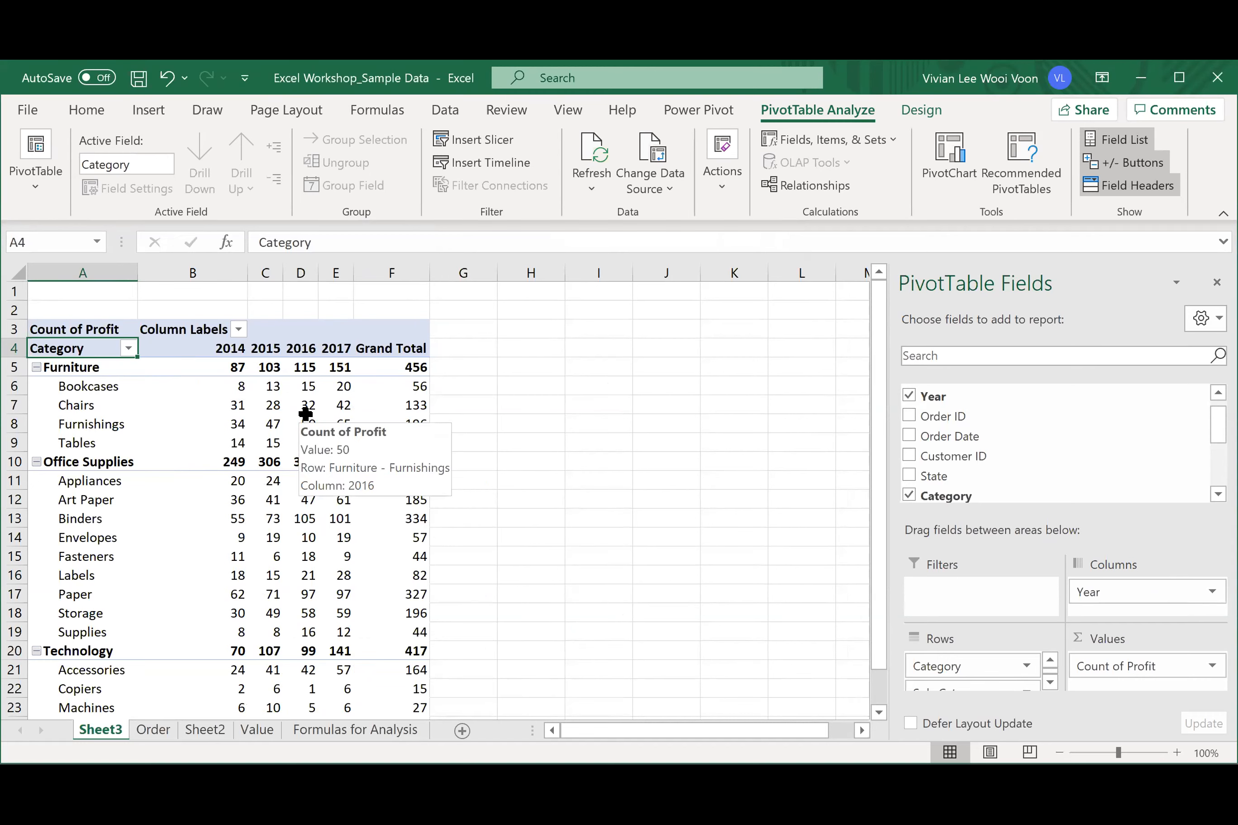
{"action": "mouse_move", "coordinate": [309, 473]}
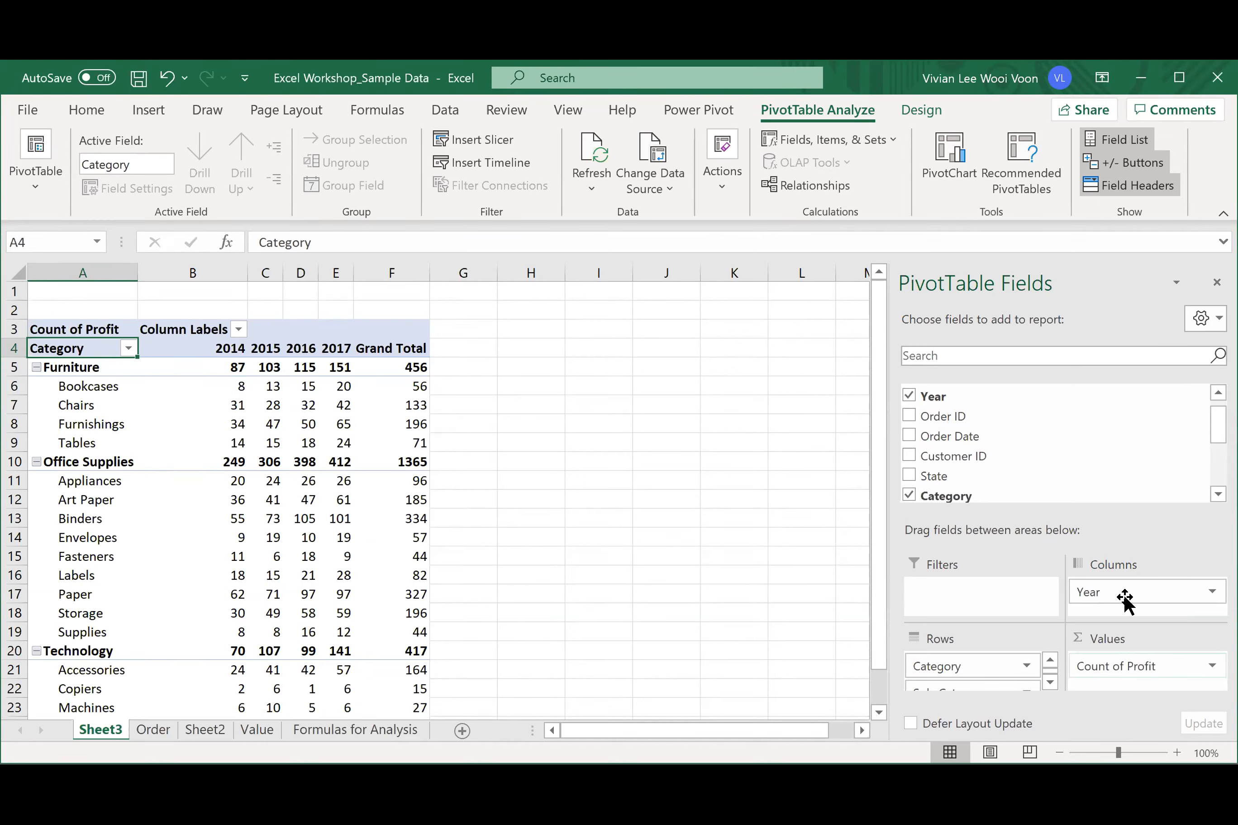
- Replace Profit with Order ID in the PivotTable's values and summarize it by Count
{"action": "mouse_move", "coordinate": [1130, 419]}
{"action": "left_mouse_down"}
{"action": "mouse_move", "coordinate": [1133, 672]}
{"action": "mouse_move", "coordinate": [1116, 426]}
{"action": "left_mouse_up"}
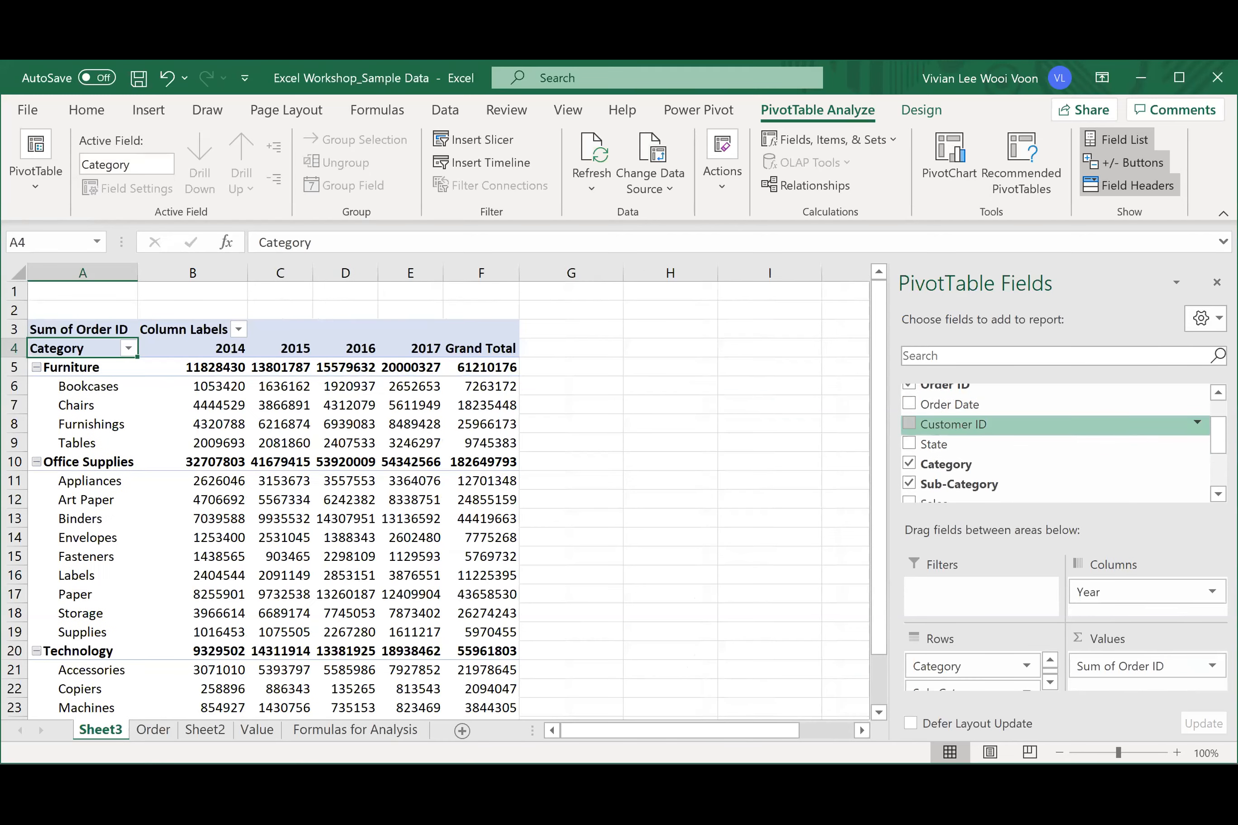
{"action": "left_click", "coordinate": [320, 440]}
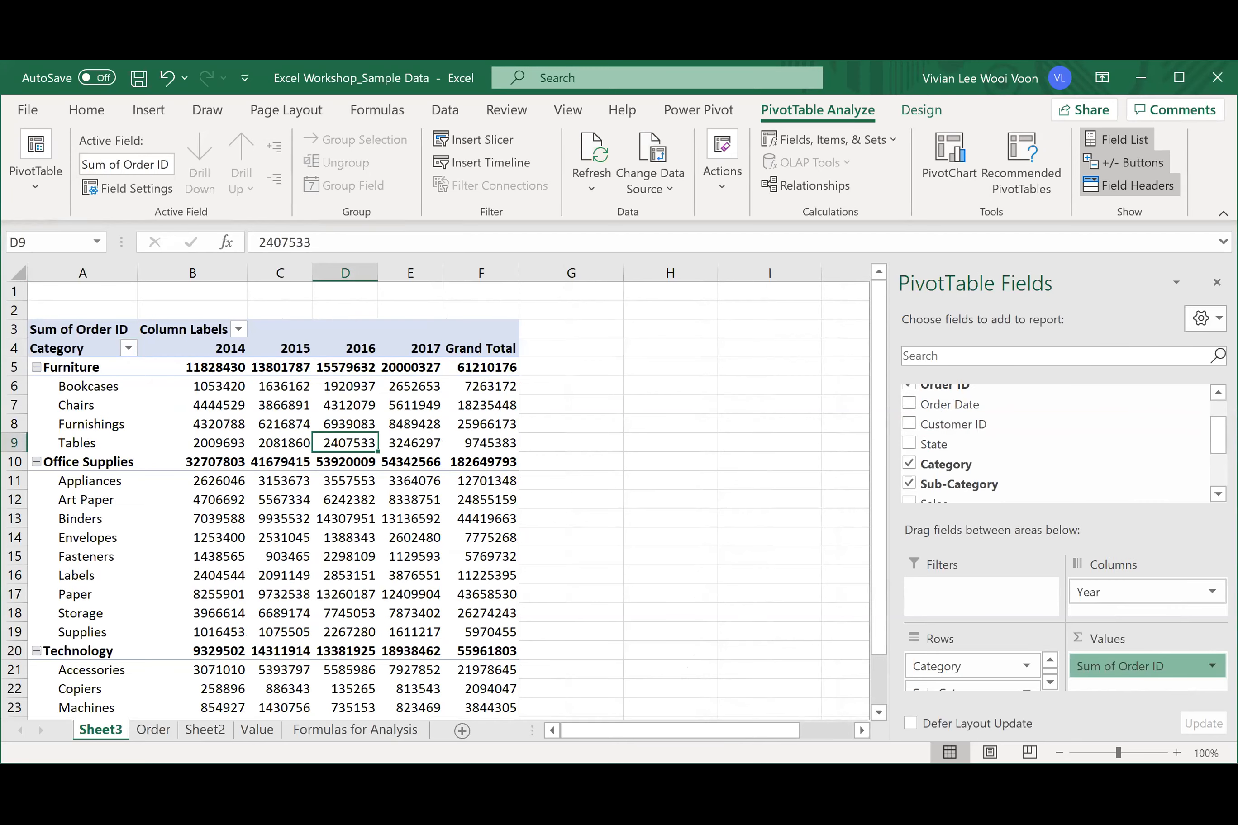
{"action": "left_click", "coordinate": [1212, 666]}
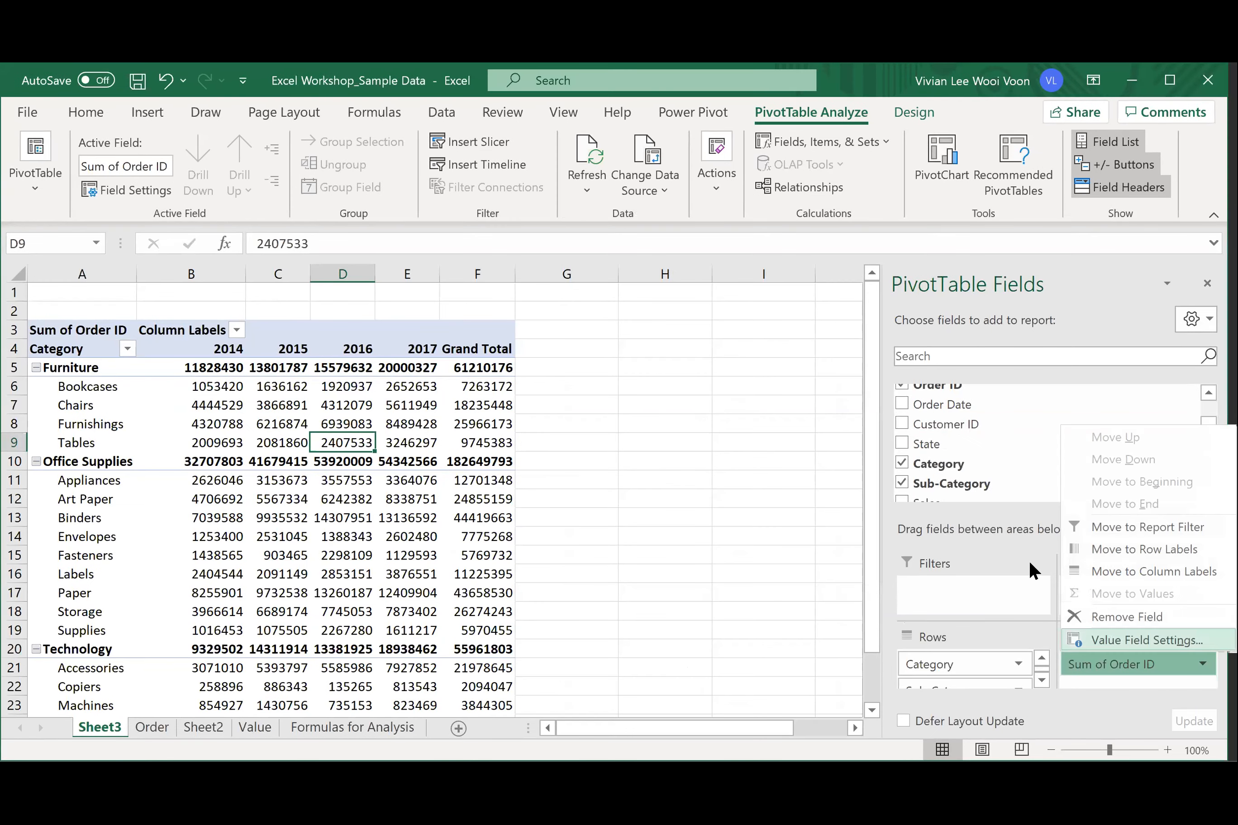
{"action": "left_click", "coordinate": [1146, 639]}
{"action": "left_click", "coordinate": [556, 466]}
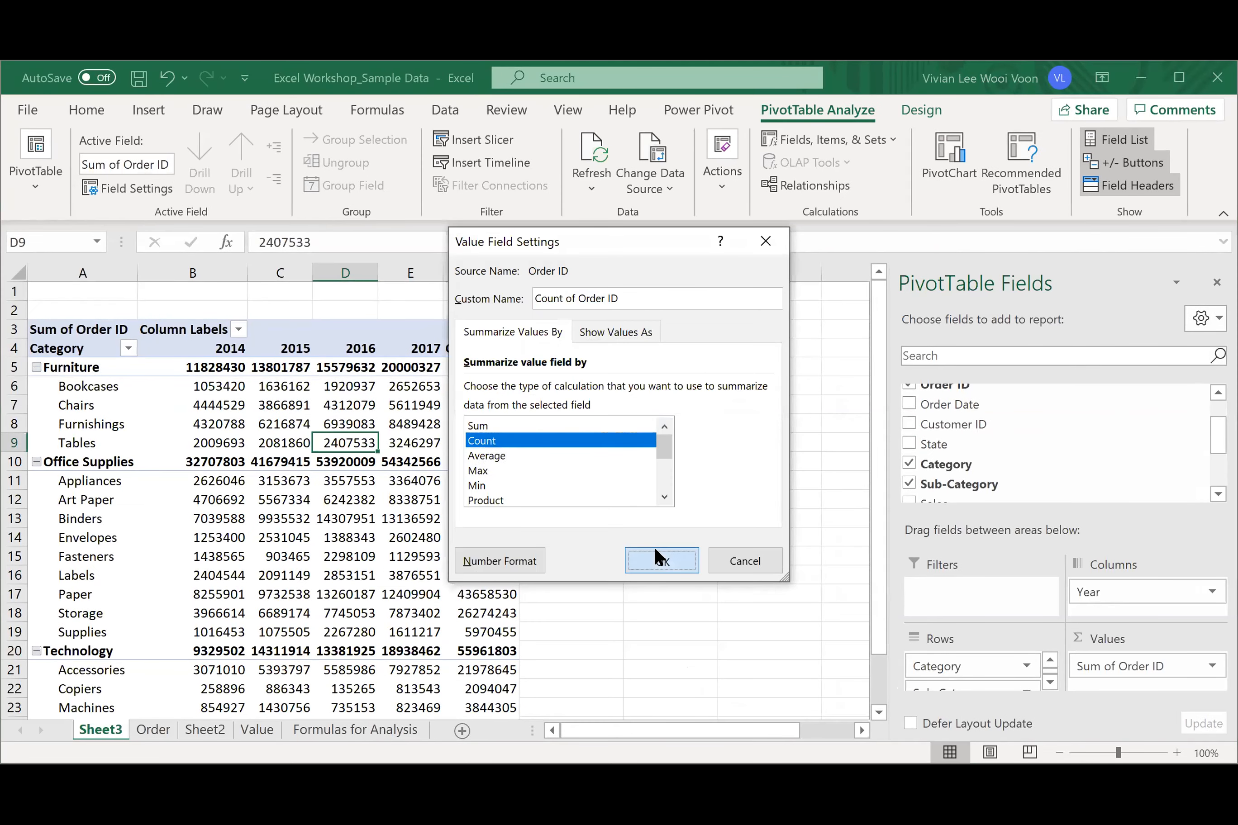
{"action": "left_click", "coordinate": [642, 567]}
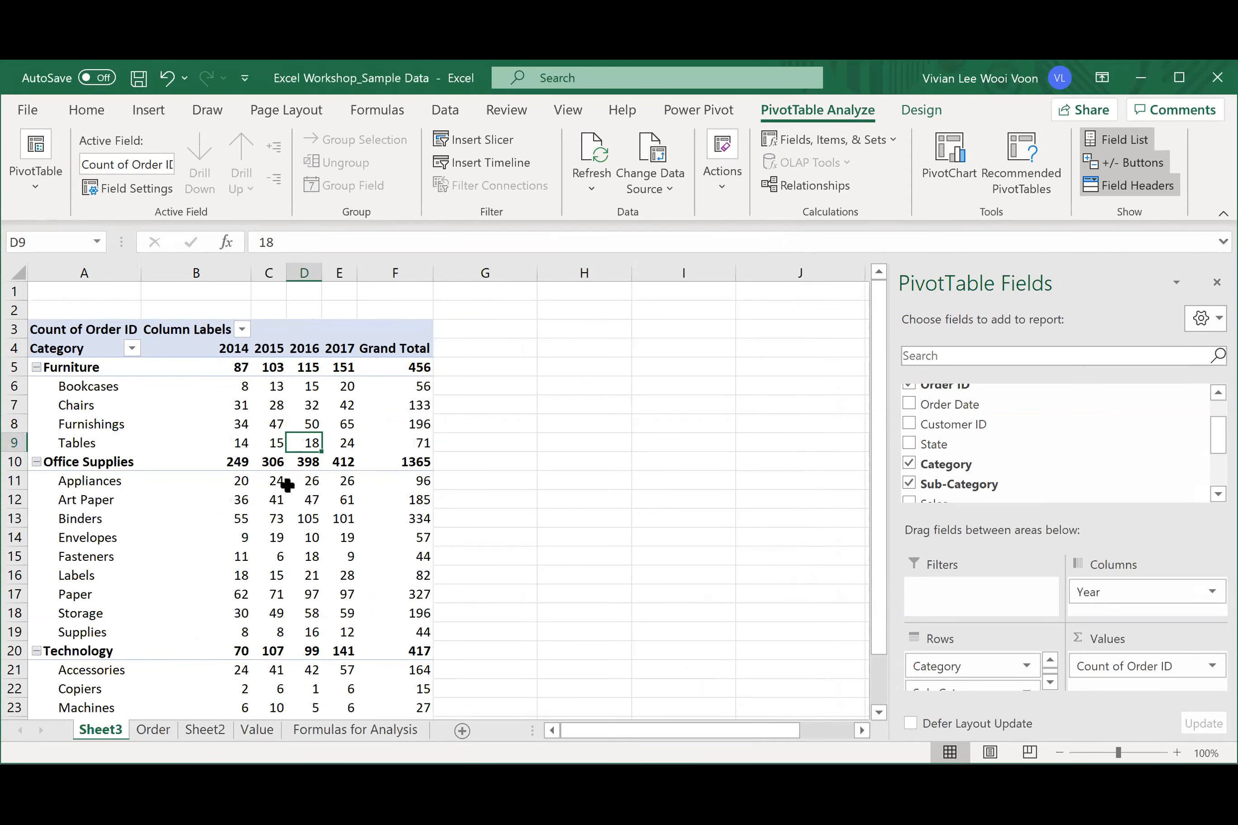
{"action": "mouse_move", "coordinate": [288, 485]}
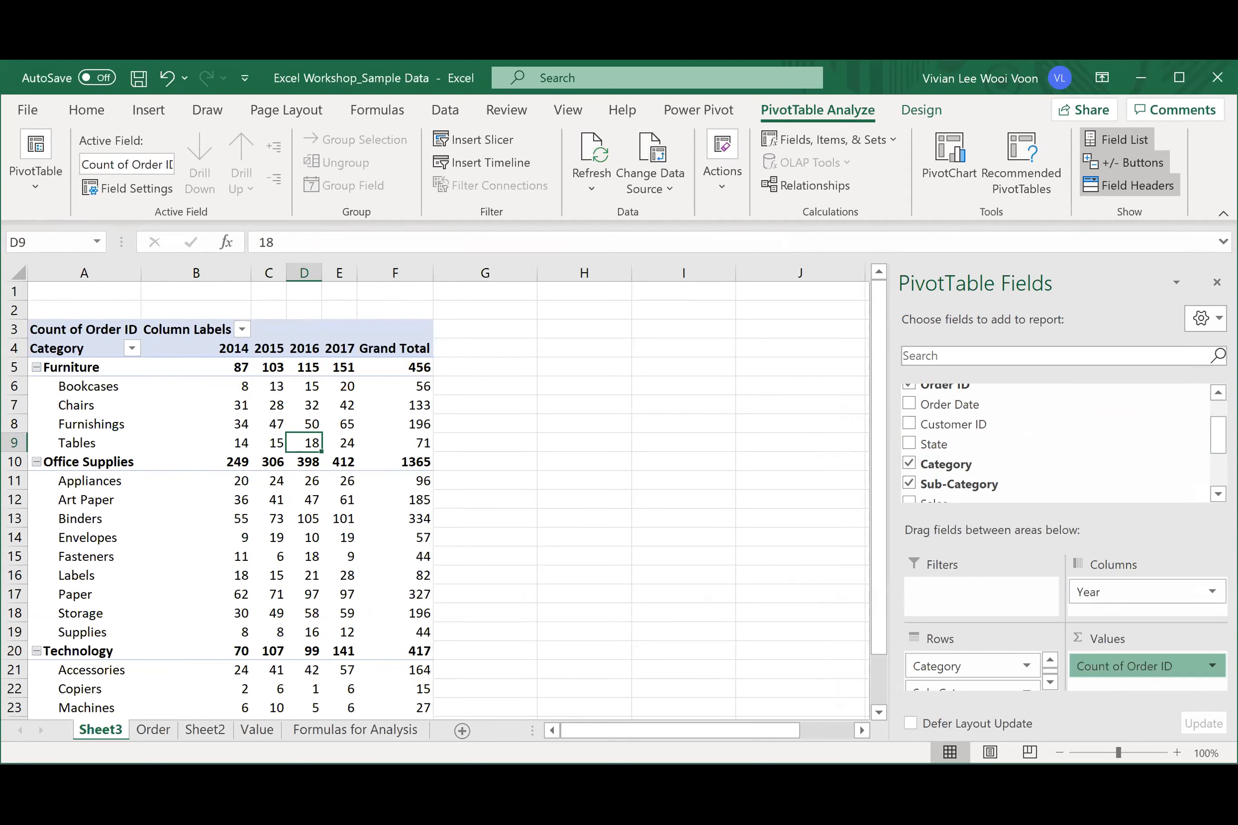
- Review the summary calculation options in the Order ID value field settings, and close them without changes
{"action": "left_click", "coordinate": [1192, 660]}
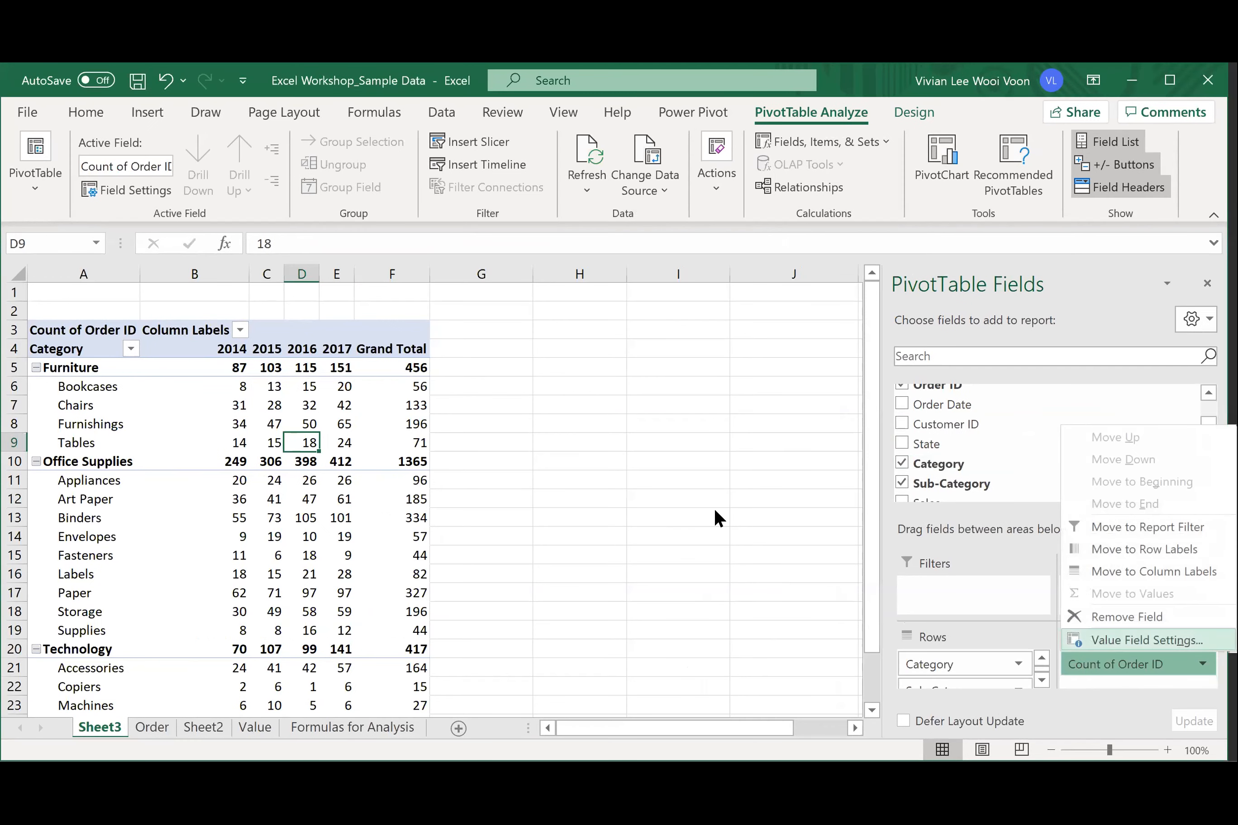
{"action": "key", "text": "Return"}
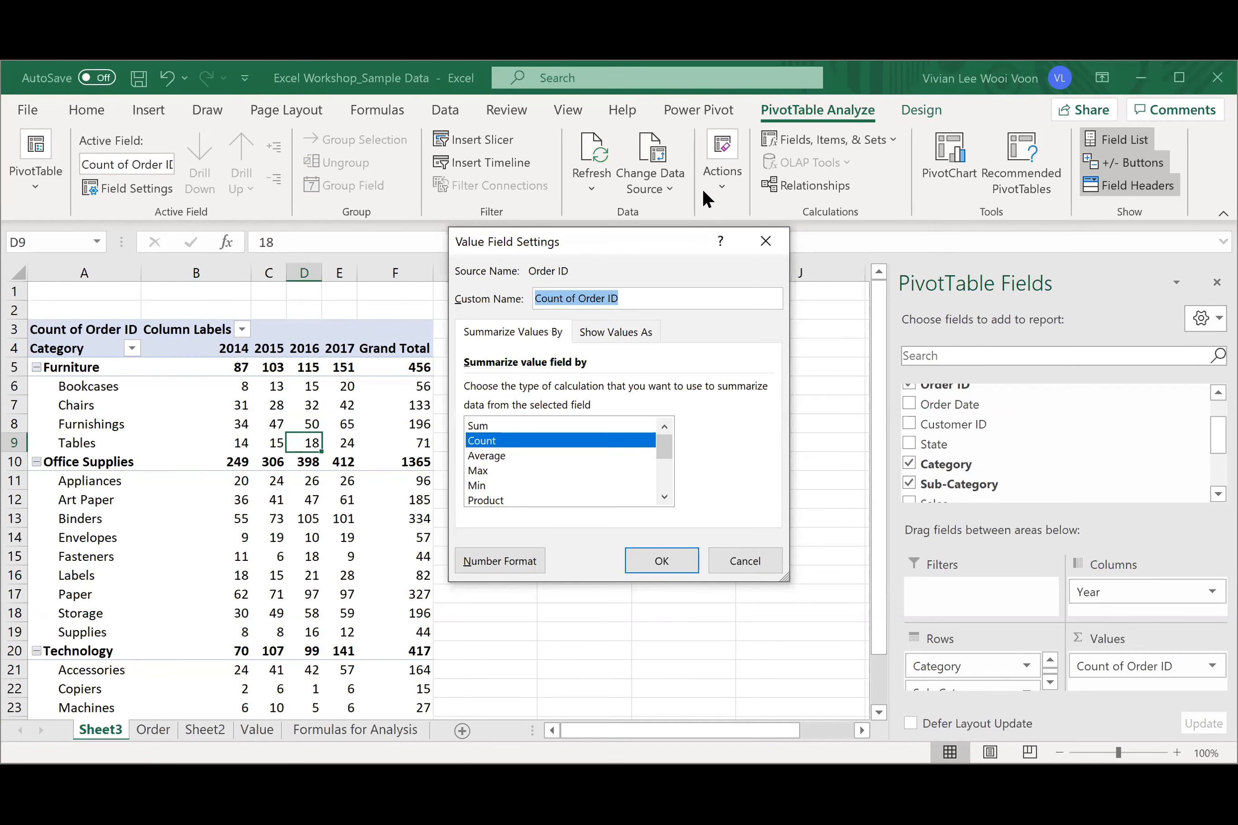
{"action": "left_click", "coordinate": [759, 242]}
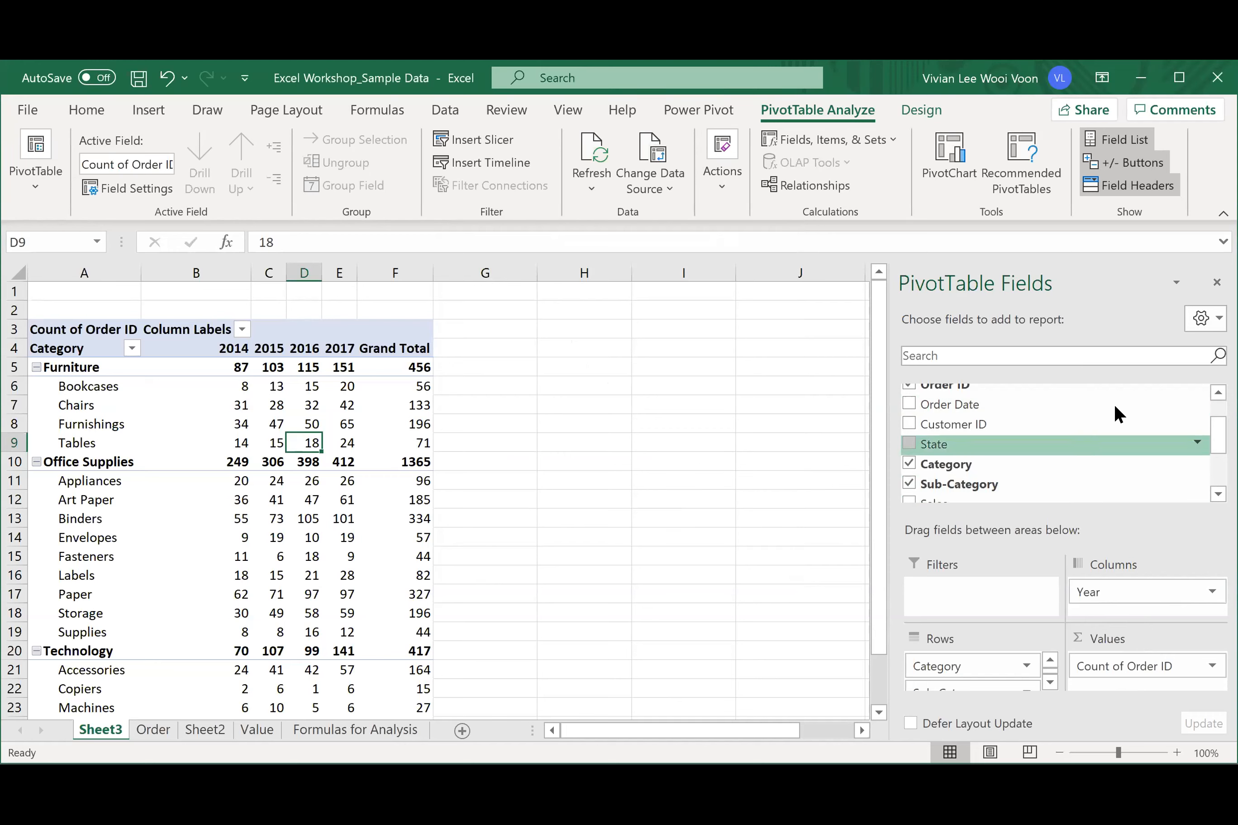
- Replace Order ID with the State field in the PivotTable's values and inspect the state counts
{"action": "scroll", "coordinate": [1091, 407], "scroll_direction": "up", "scroll_amount": 2}
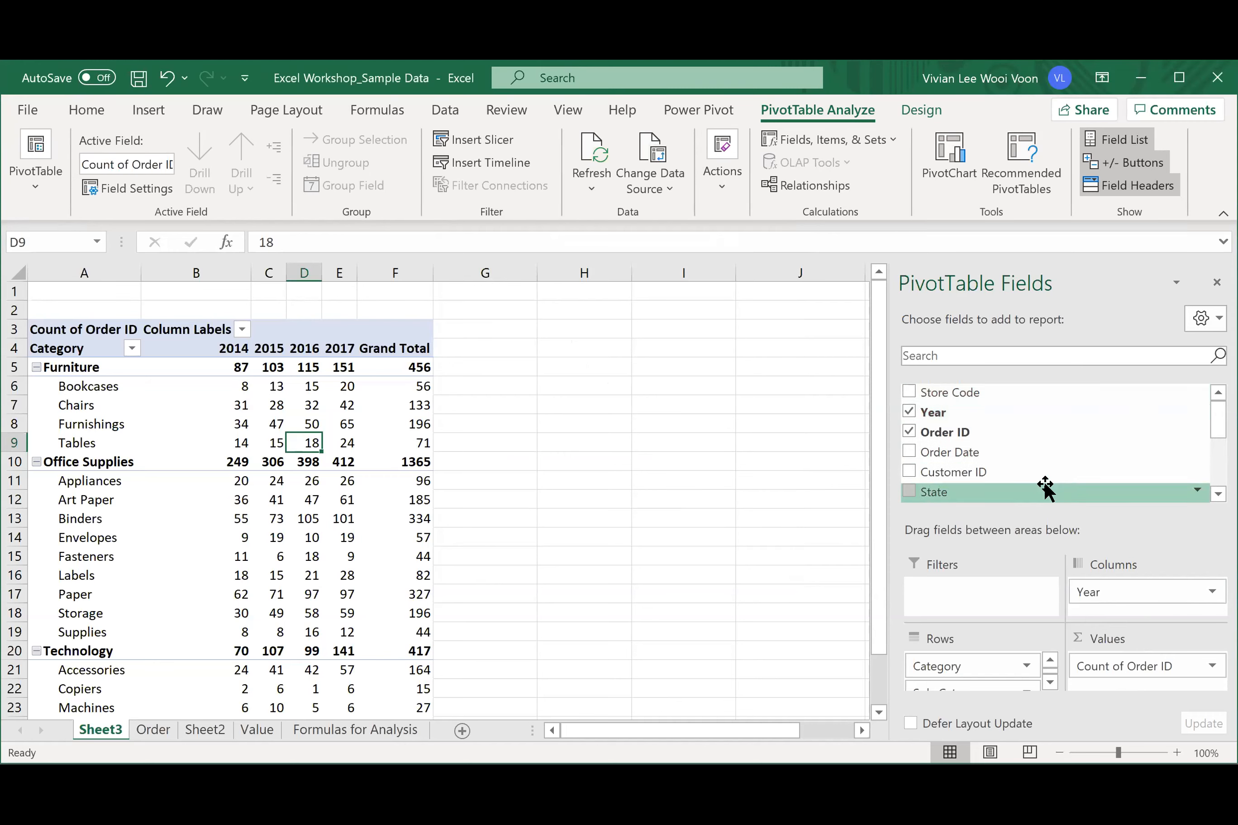
{"action": "left_click_drag", "start_coordinate": [1037, 494], "coordinate": [1097, 464]}
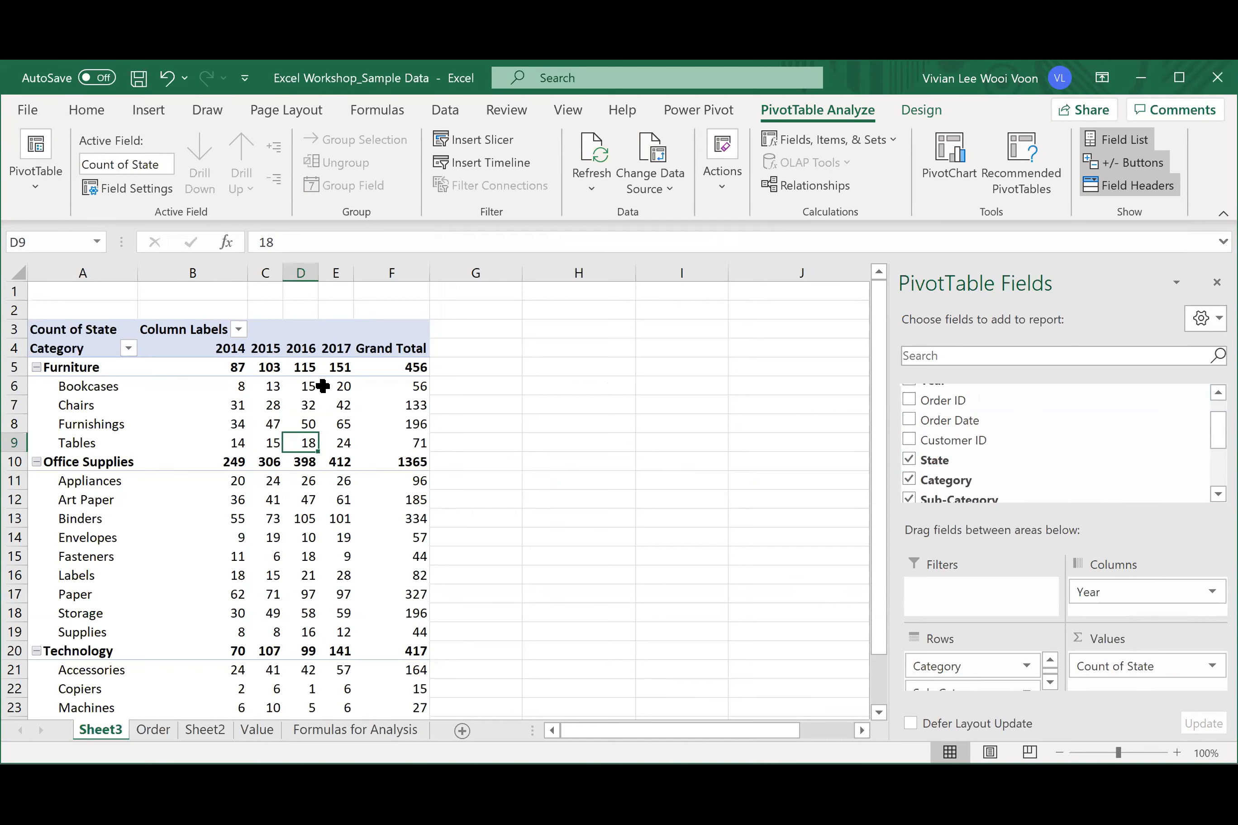
{"action": "mouse_move", "coordinate": [274, 395]}
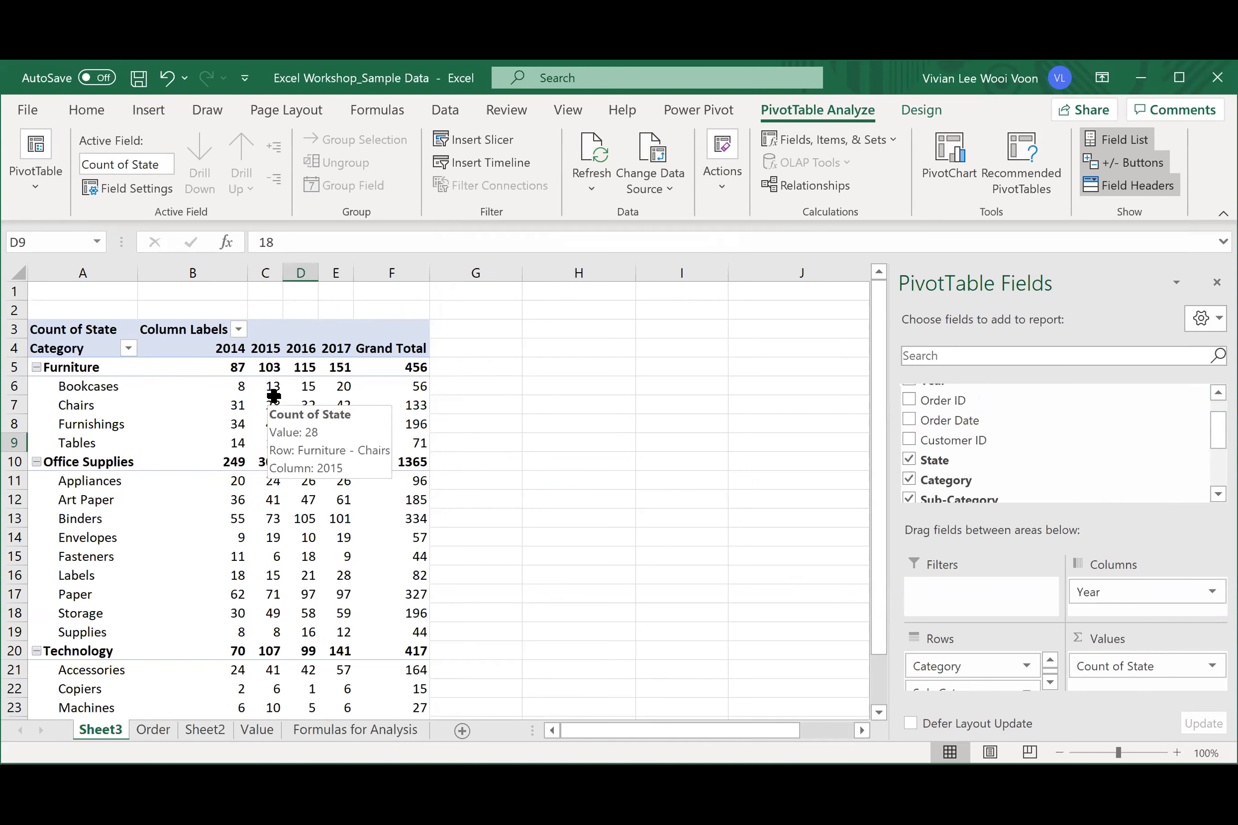
- Remove State from the PivotTable's values and add Profit back, summarized as a sum
{"action": "left_click_drag", "start_coordinate": [1150, 669], "coordinate": [1208, 421]}
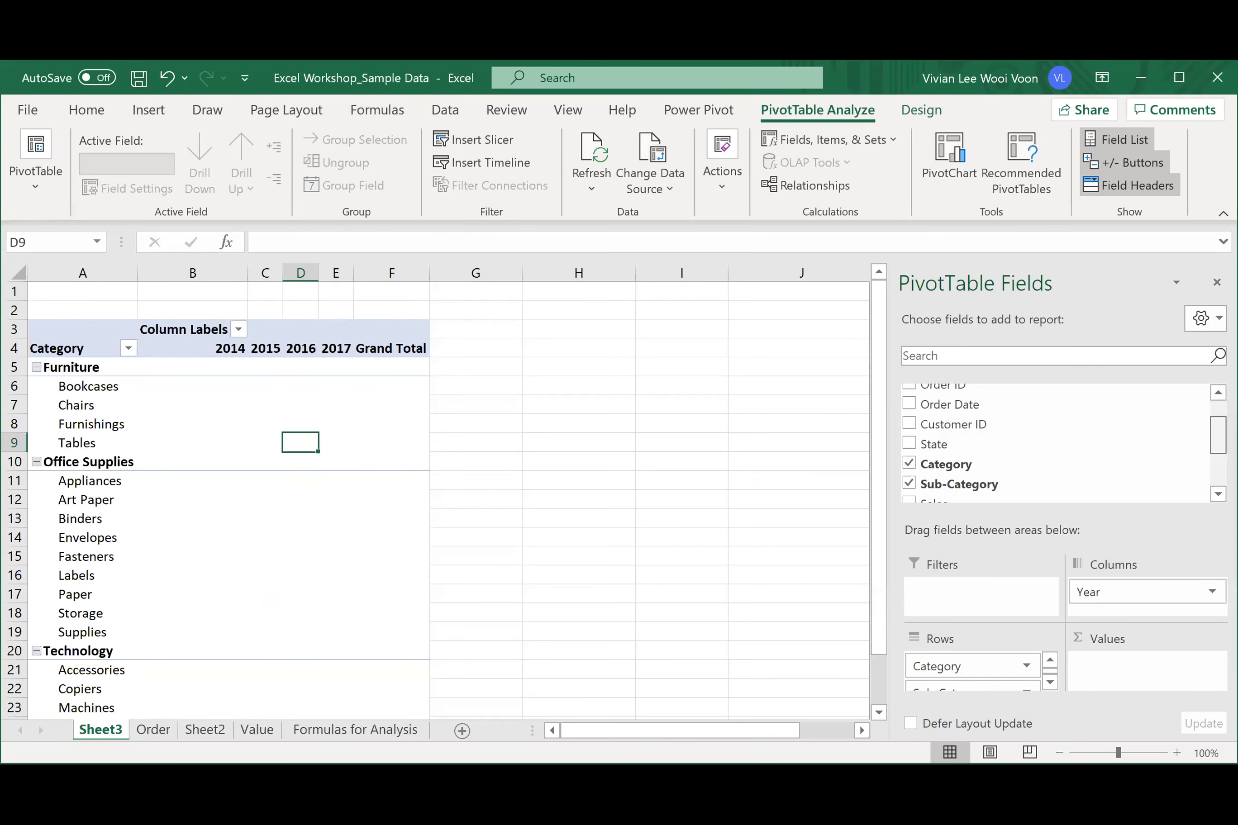
{"action": "scroll", "coordinate": [1054, 442], "scroll_direction": "up", "scroll_amount": 1}
{"action": "scroll", "coordinate": [1055, 442], "scroll_direction": "down", "scroll_amount": 3}
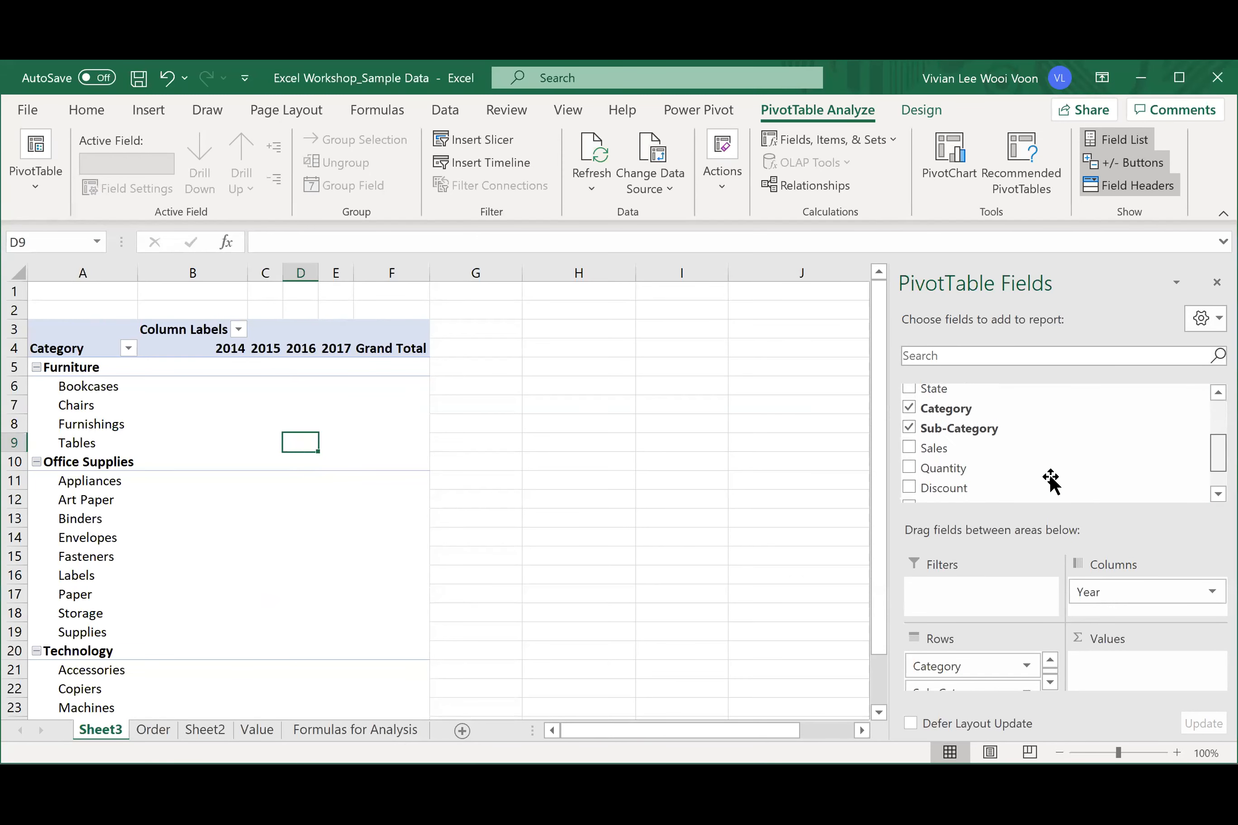
{"action": "scroll", "coordinate": [1014, 482], "scroll_direction": "down", "scroll_amount": 1}
{"action": "left_click_drag", "start_coordinate": [973, 464], "coordinate": [1113, 666]}
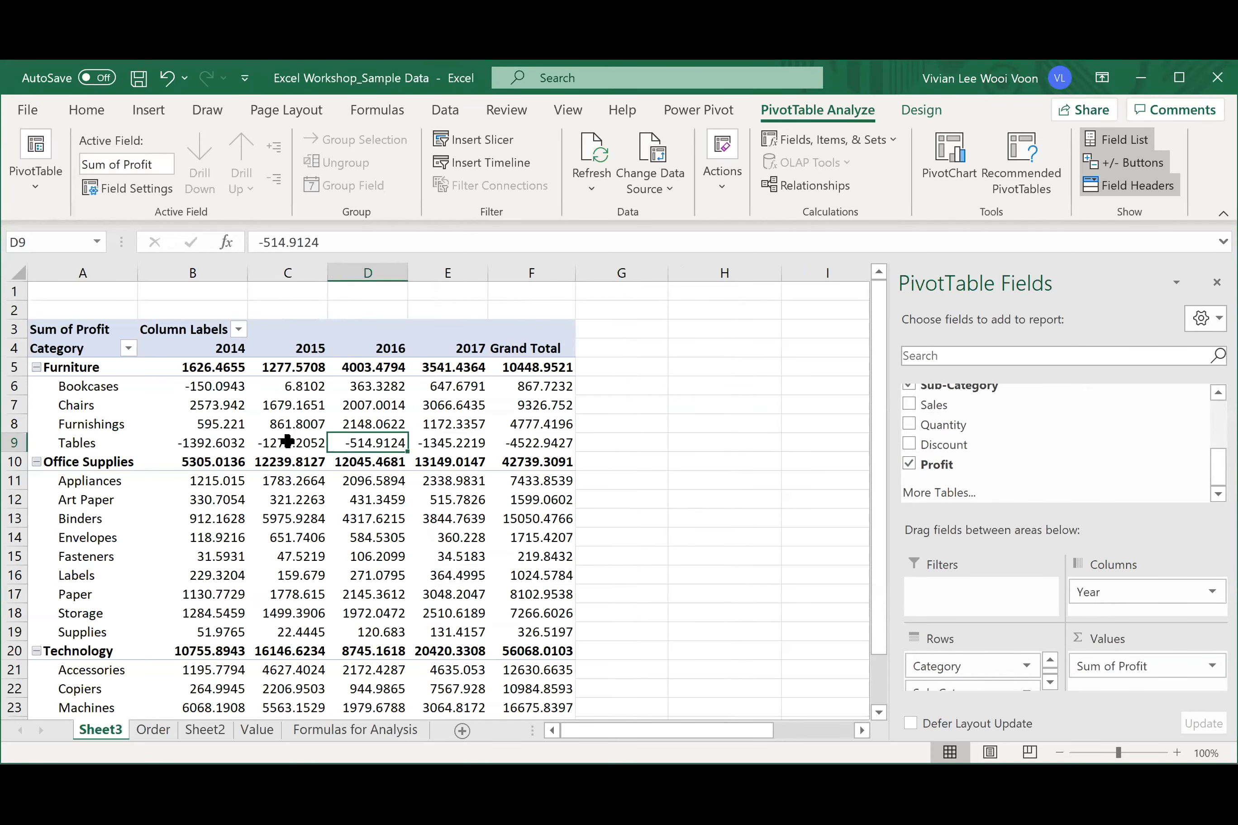
{"action": "left_click", "coordinate": [323, 409]}
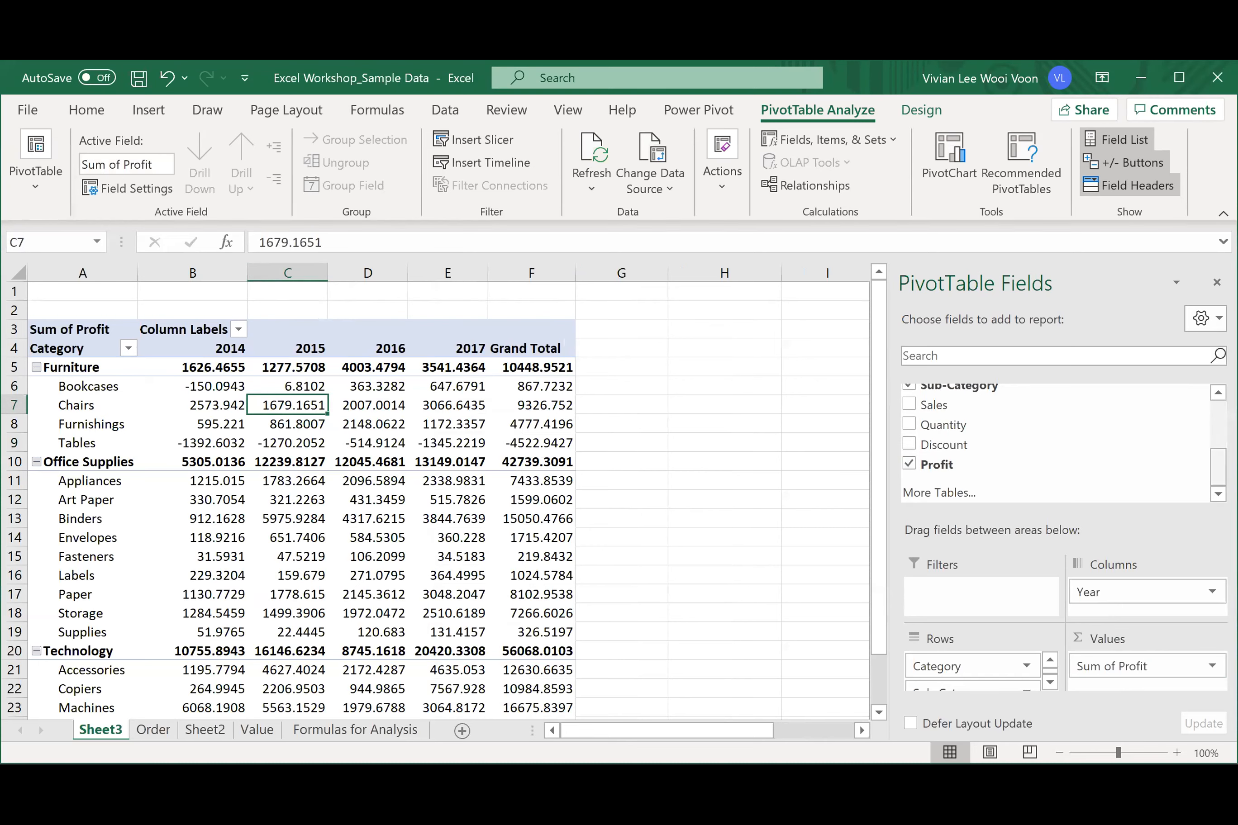
- Add the State field as a report filter and inspect the filter row above the PivotTable
{"action": "left_click_drag", "start_coordinate": [1218, 469], "coordinate": [1208, 400]}
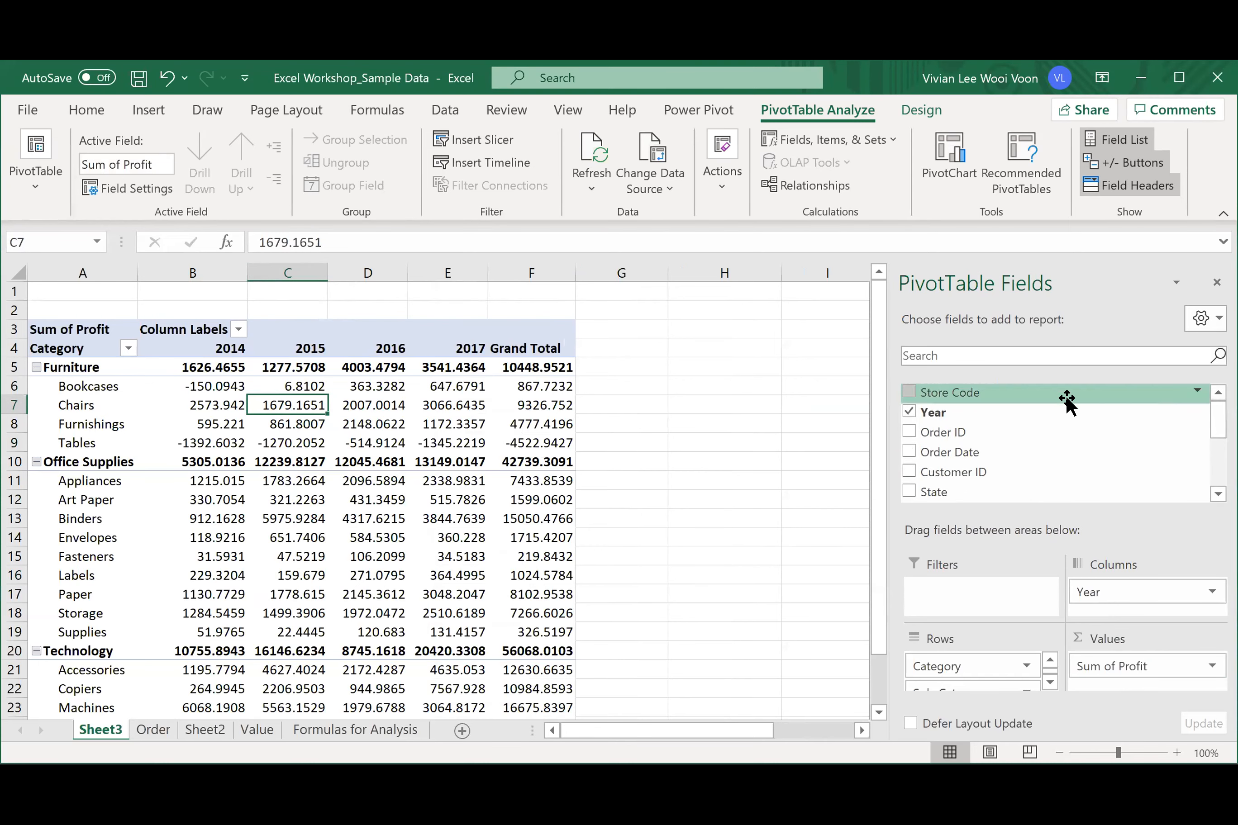
{"action": "left_click_drag", "start_coordinate": [994, 492], "coordinate": [977, 594]}
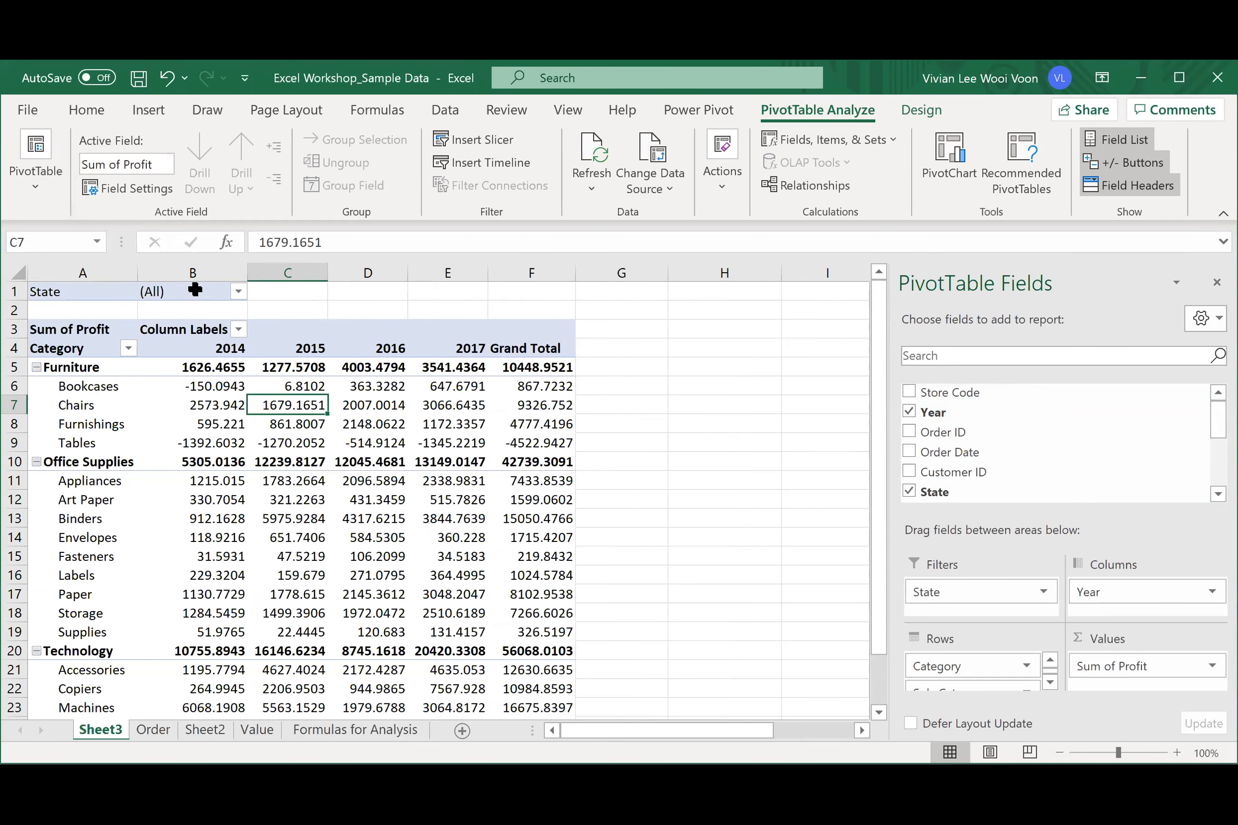
{"action": "left_click", "coordinate": [13, 290]}
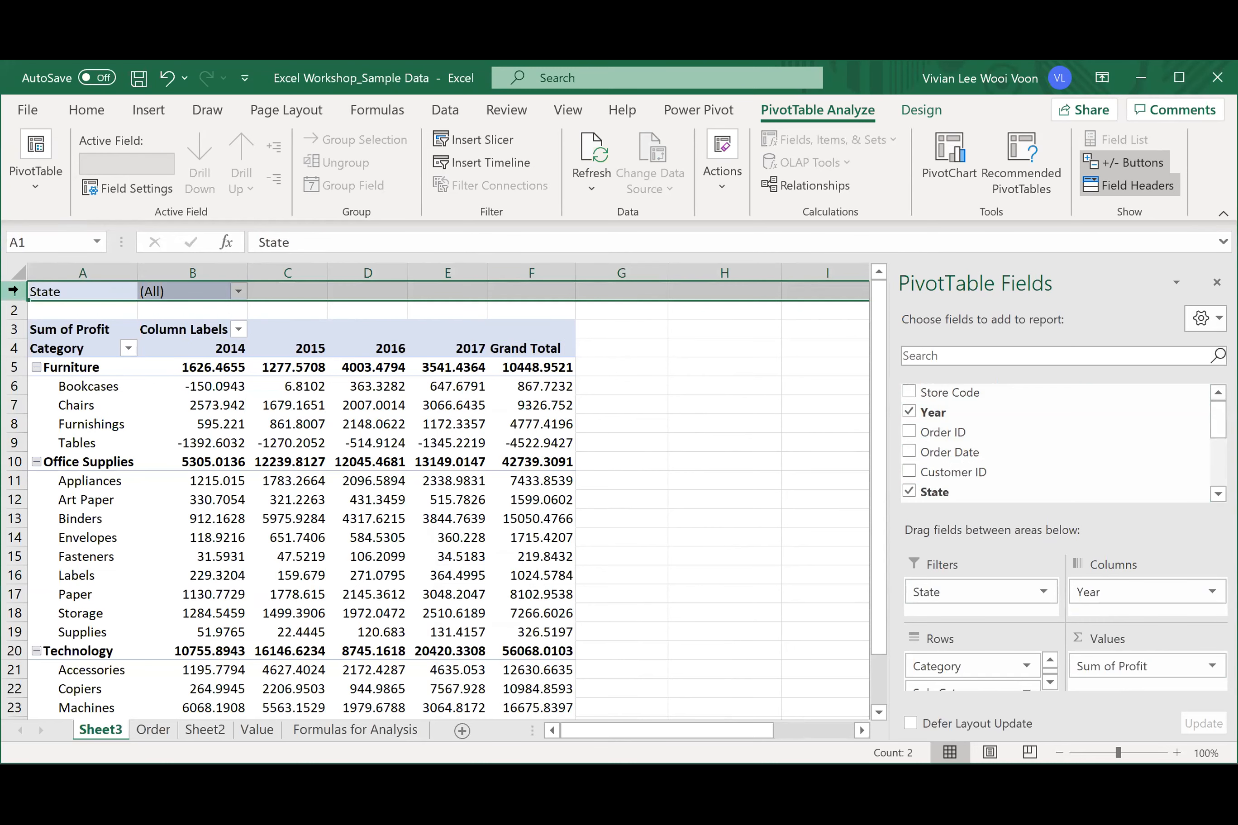
{"action": "left_click", "coordinate": [305, 466]}
{"action": "left_click", "coordinate": [80, 292]}
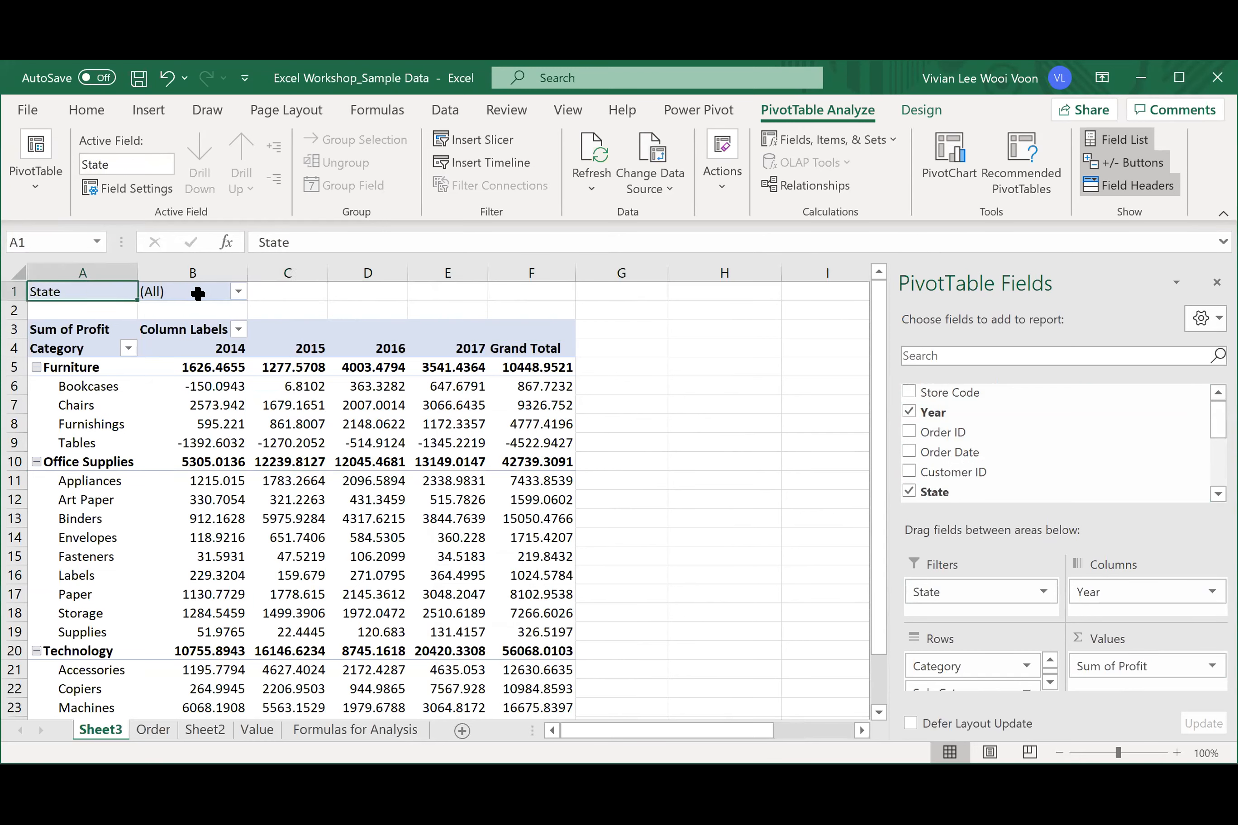
- Filter the PivotTable's State report filter to Johor and inspect the resulting profit values
{"action": "left_click", "coordinate": [238, 291]}
{"action": "left_click", "coordinate": [43, 354]}
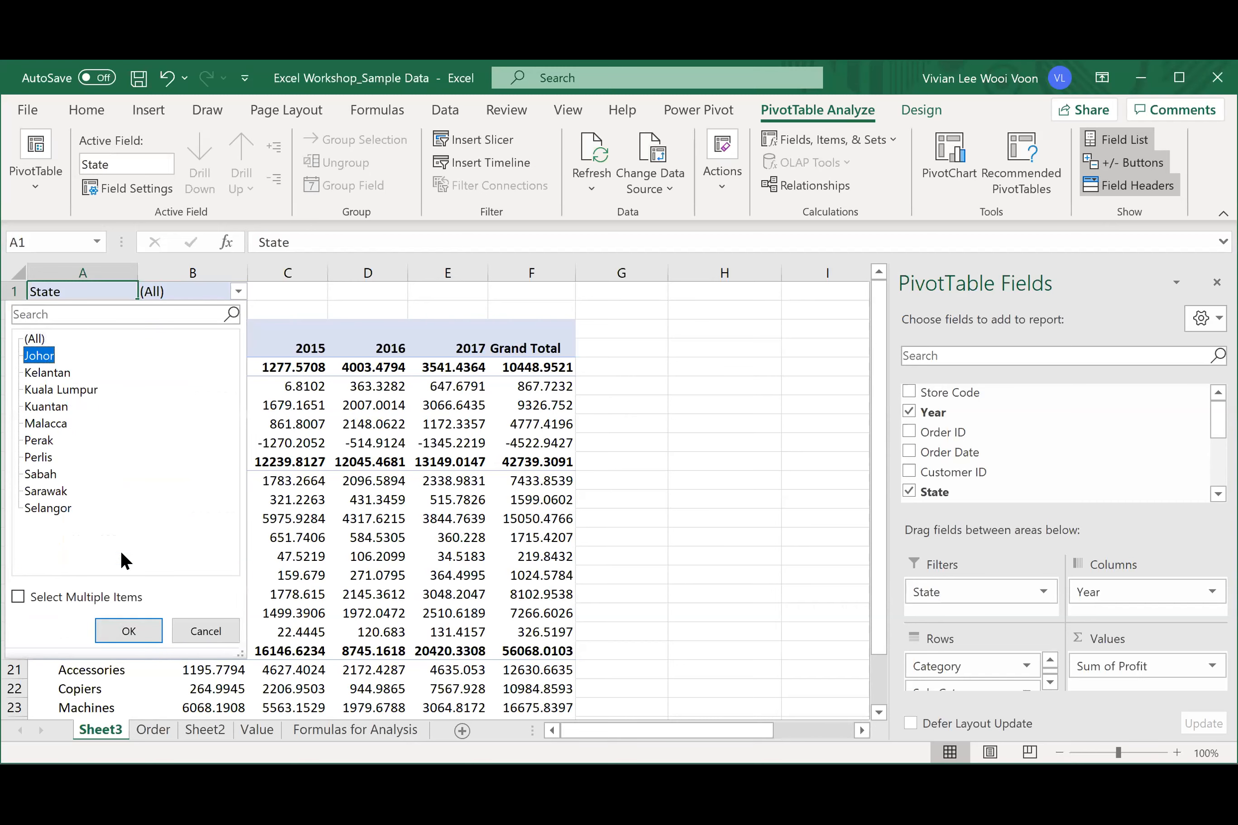
{"action": "left_click", "coordinate": [134, 628]}
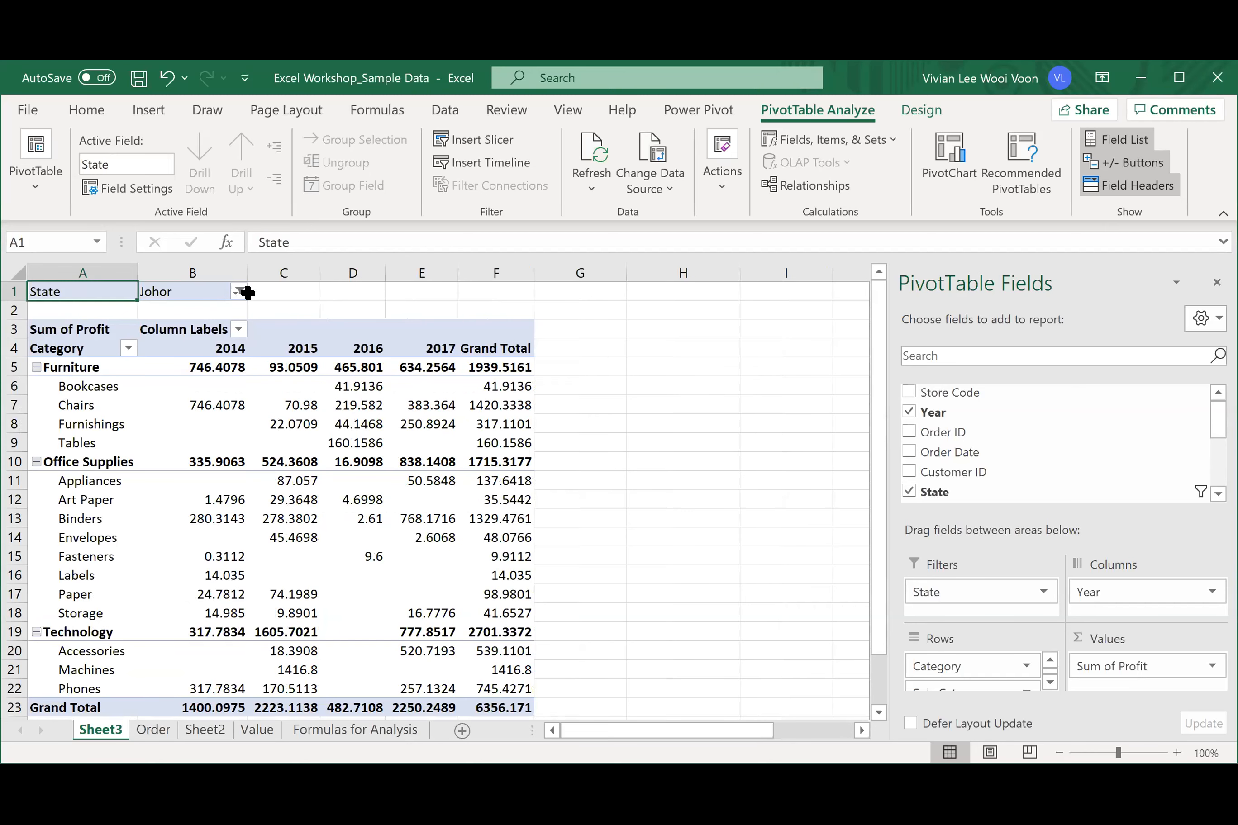
{"action": "left_click", "coordinate": [189, 498]}
{"action": "left_click", "coordinate": [208, 429]}
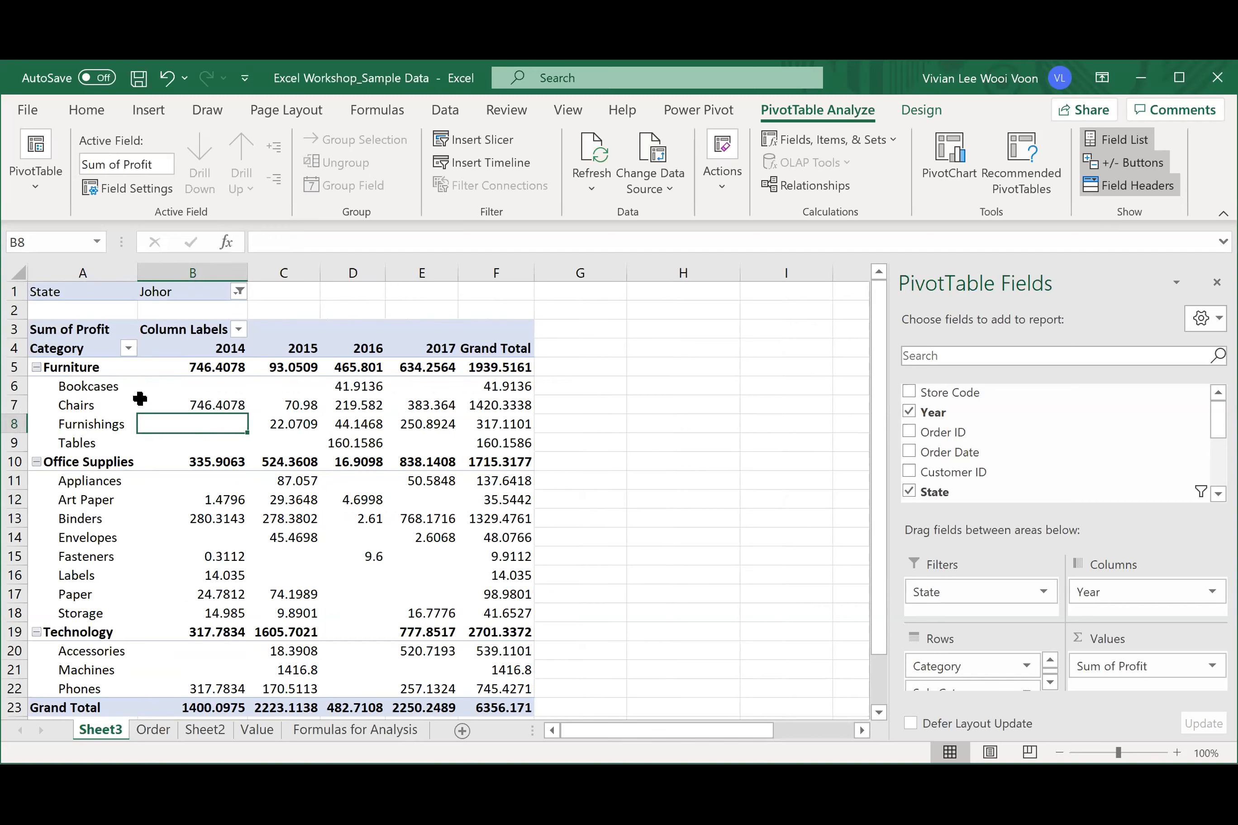
- Change the PivotTable's State report filter to Kuala Lumpur
{"action": "left_click", "coordinate": [231, 291]}
{"action": "left_click", "coordinate": [62, 387]}
{"action": "left_click", "coordinate": [118, 623]}
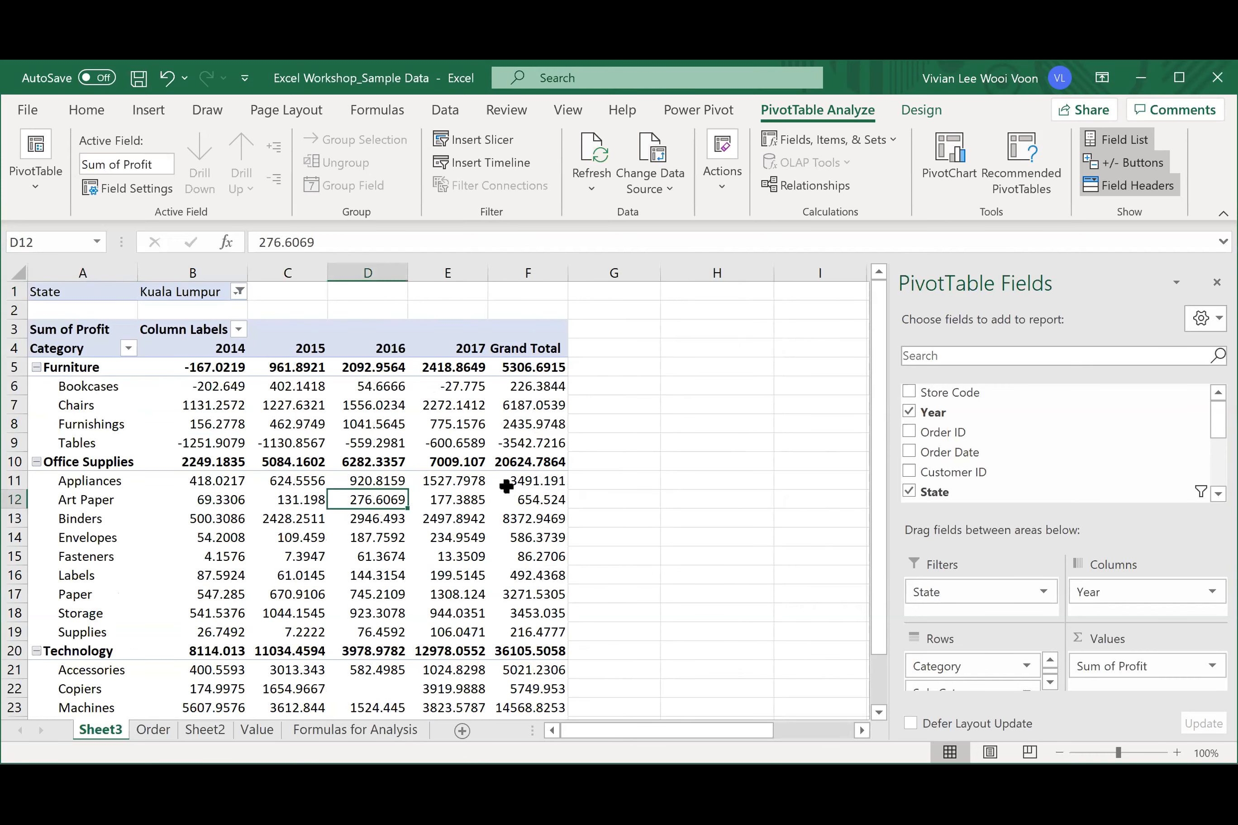
- Allow multiple items in the State report filter, select both Kuala Lumpur and Selangor, and inspect the combined profits
{"action": "left_click", "coordinate": [240, 287]}
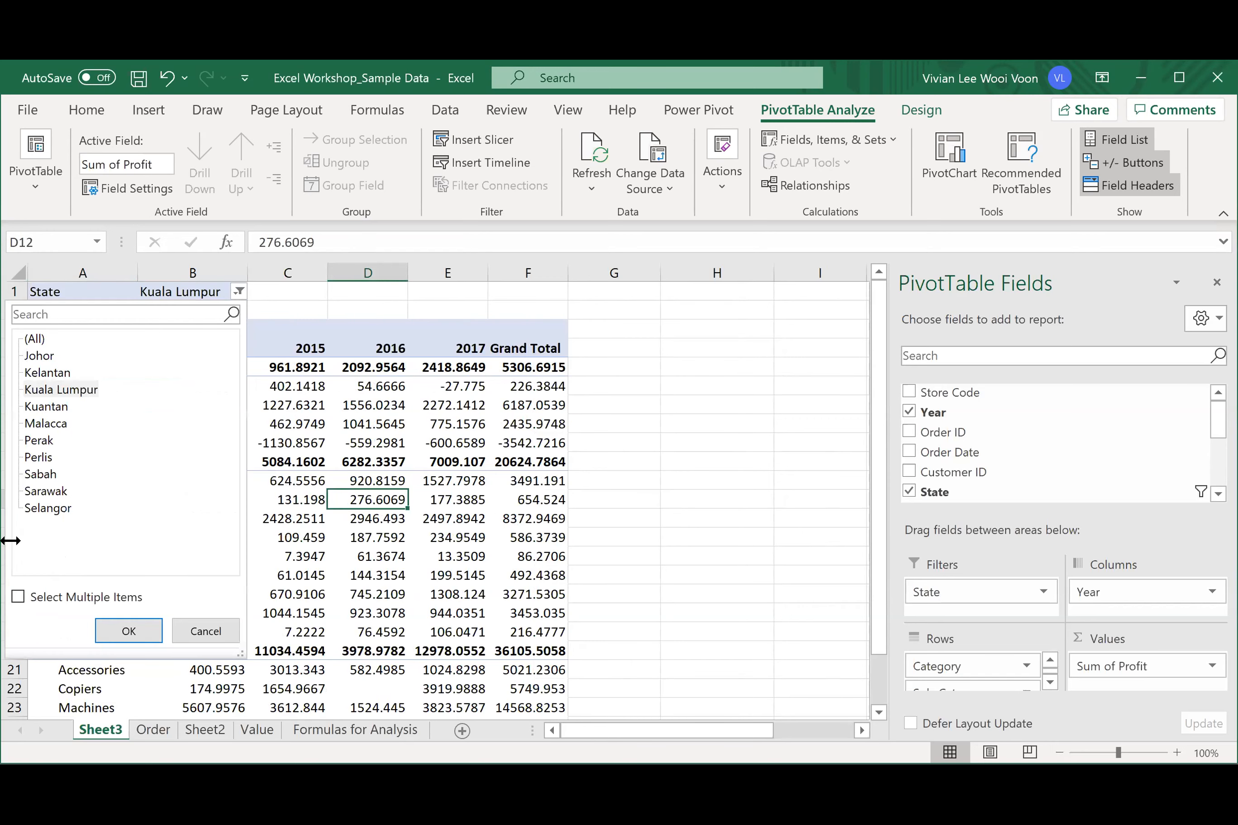
{"action": "left_click", "coordinate": [19, 597]}
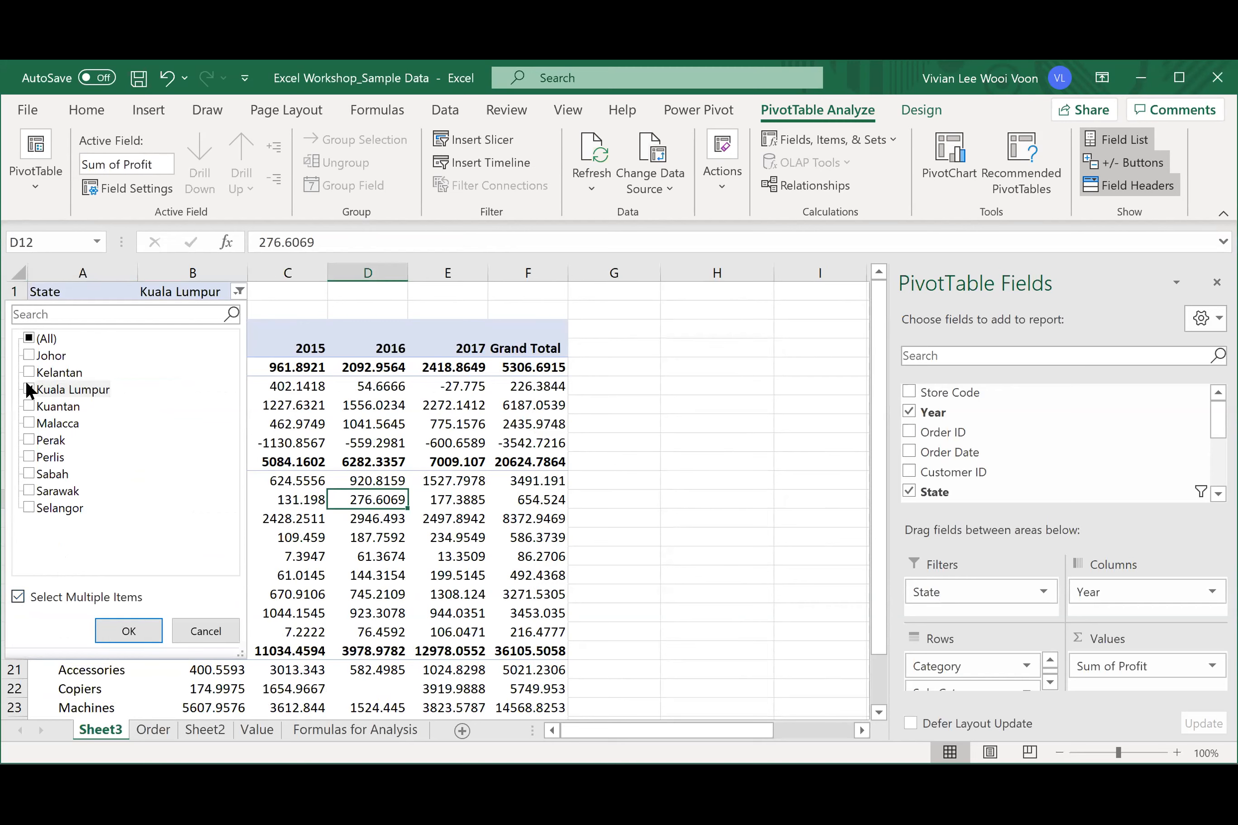
{"action": "left_click", "coordinate": [25, 508]}
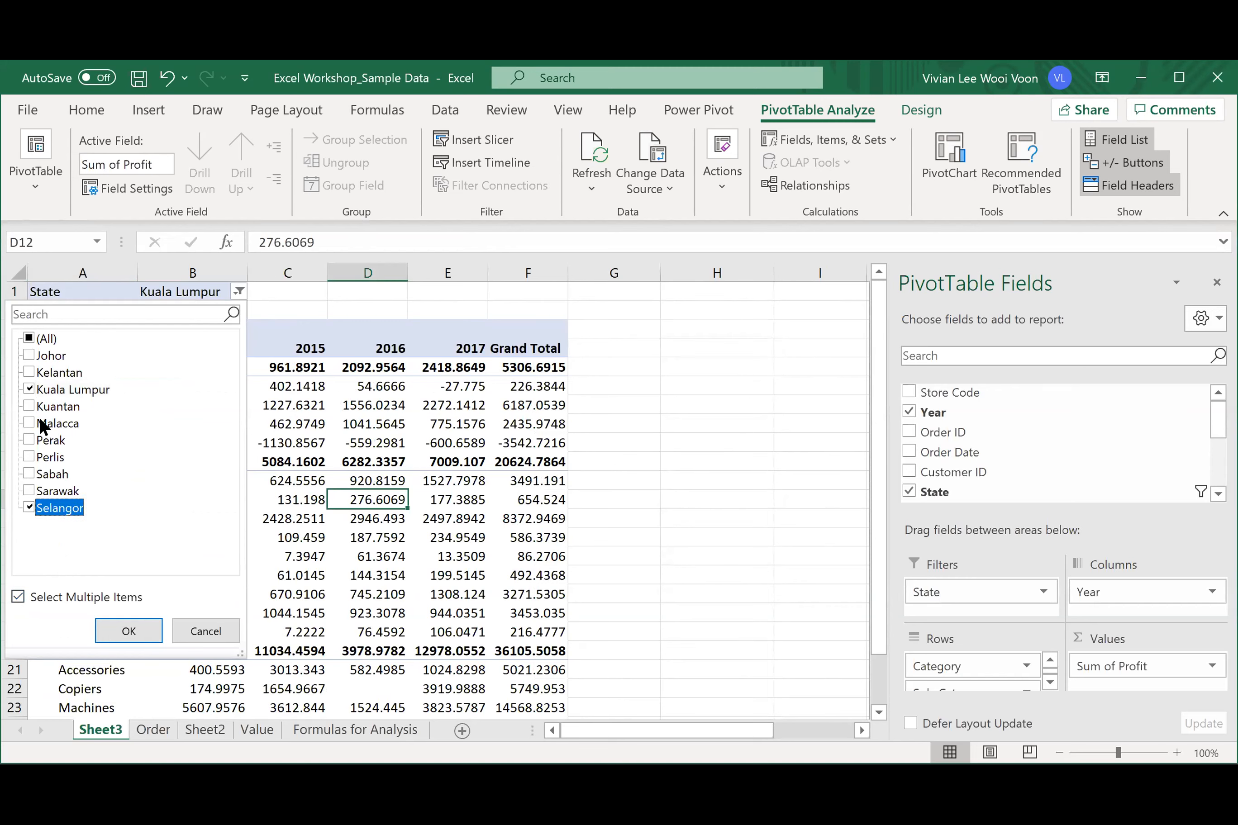
{"action": "left_click", "coordinate": [120, 629]}
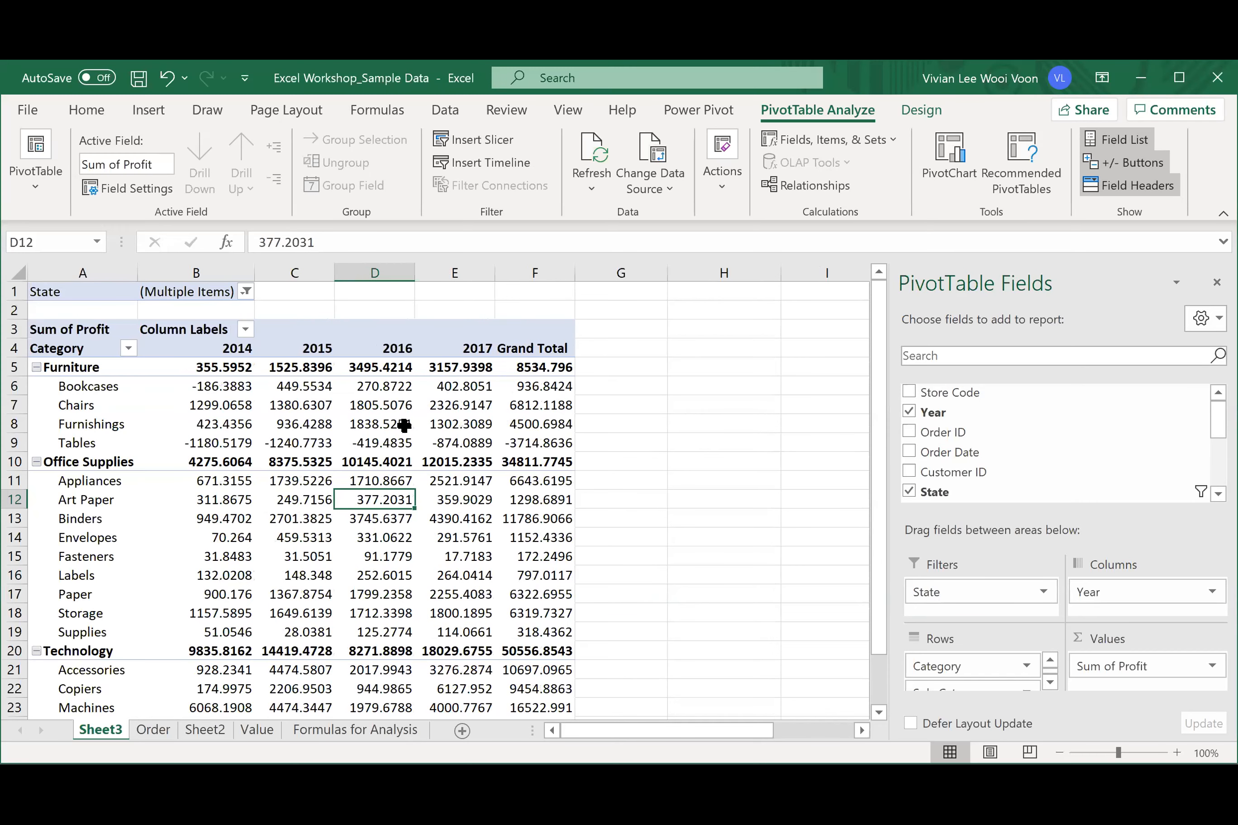
{"action": "mouse_move", "coordinate": [391, 425]}
- Reset the State report filter to include all states and inspect the PivotTable's profit values
{"action": "left_click", "coordinate": [244, 292]}
{"action": "left_click", "coordinate": [26, 339]}
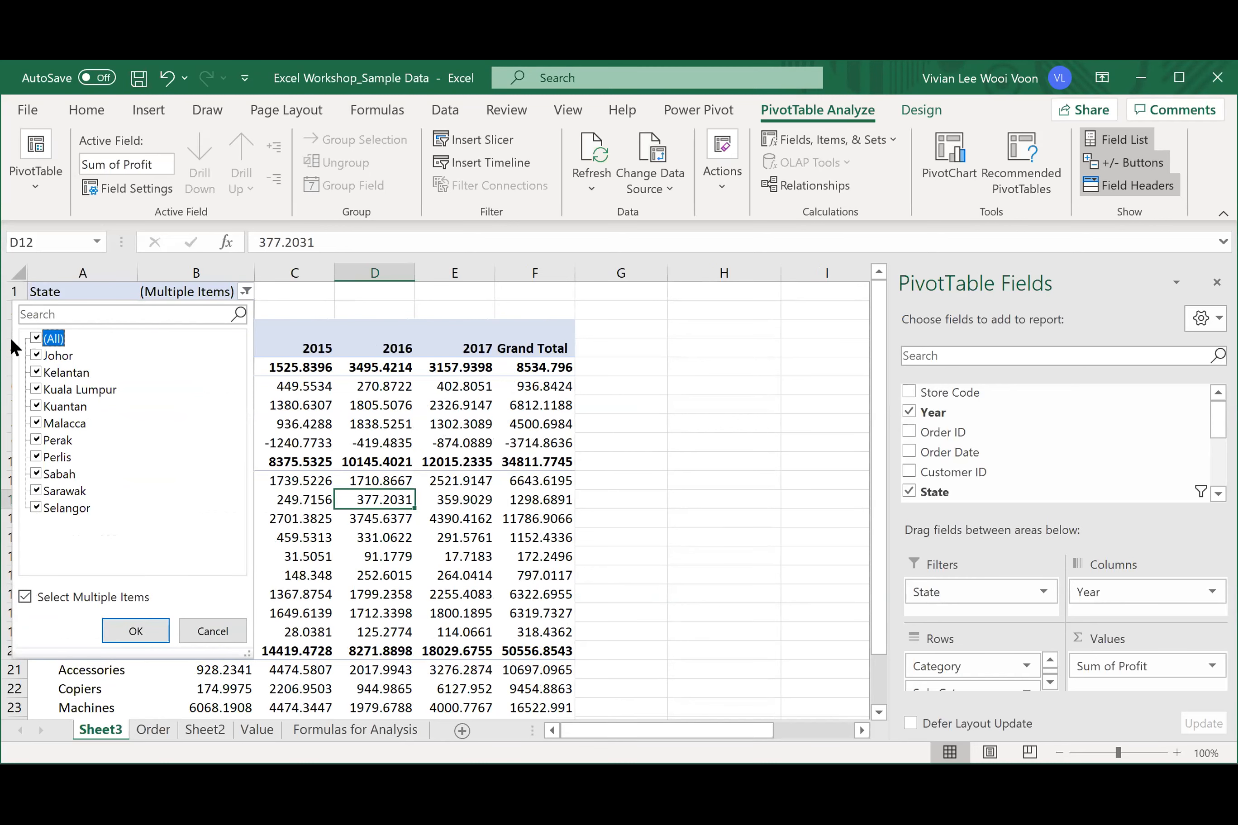
{"action": "left_click", "coordinate": [128, 631]}
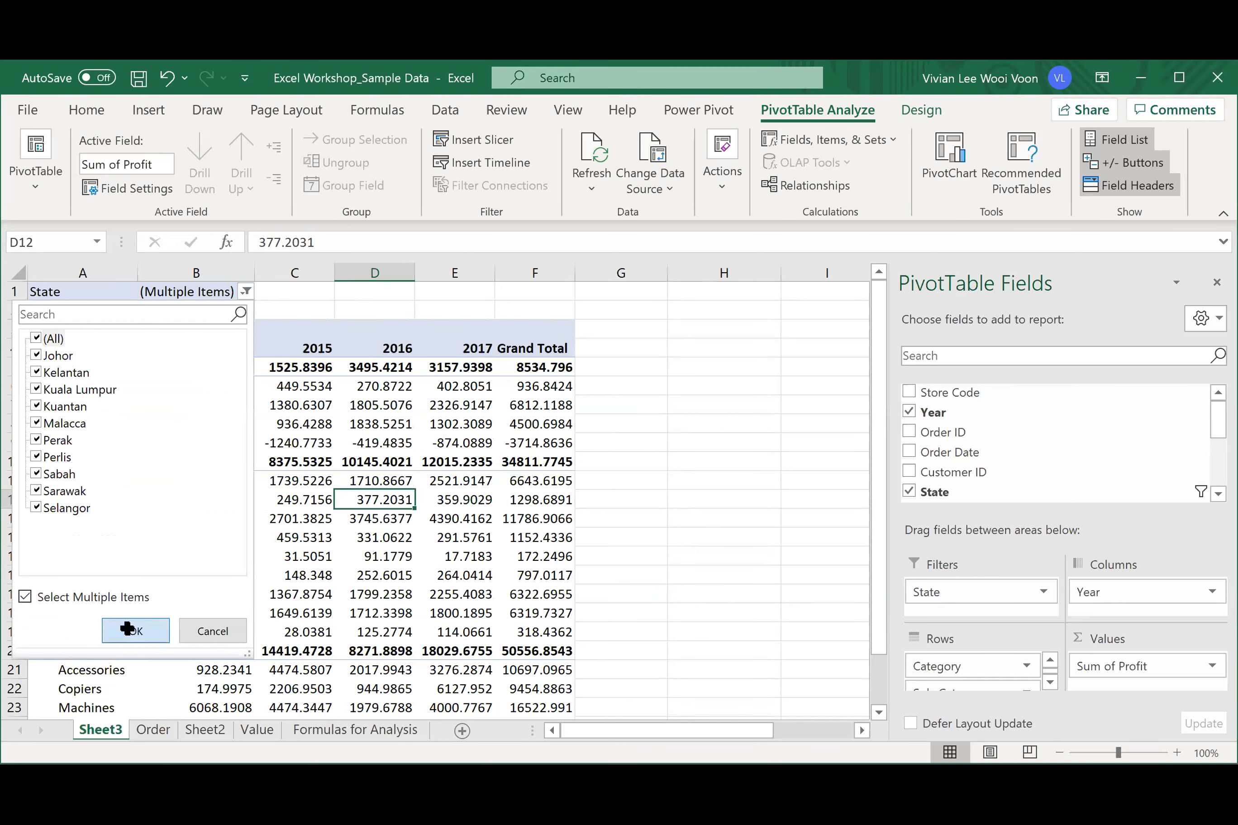
{"action": "left_click", "coordinate": [329, 409]}
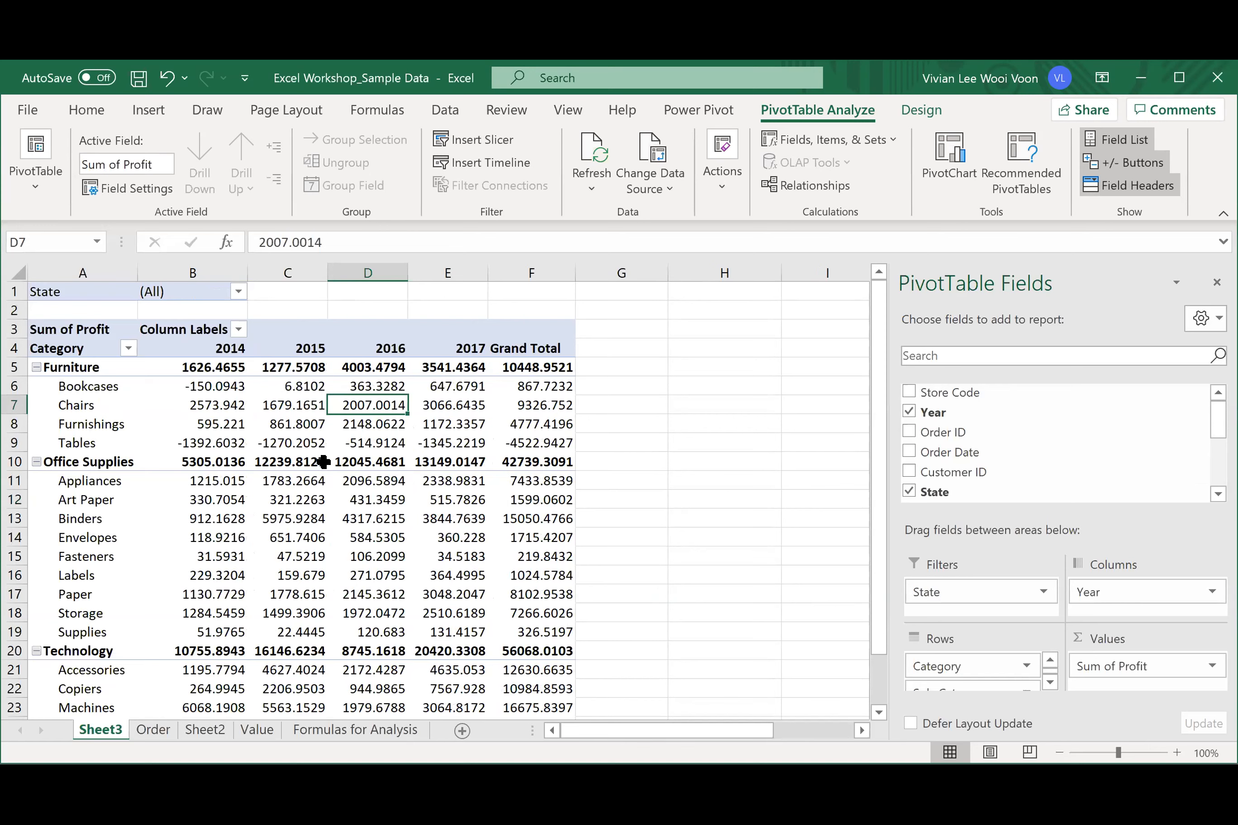
{"action": "mouse_move", "coordinate": [323, 462]}
- Try a green PivotTable style, and restore the light style with lavender-blue header shading
{"action": "left_click", "coordinate": [454, 419]}
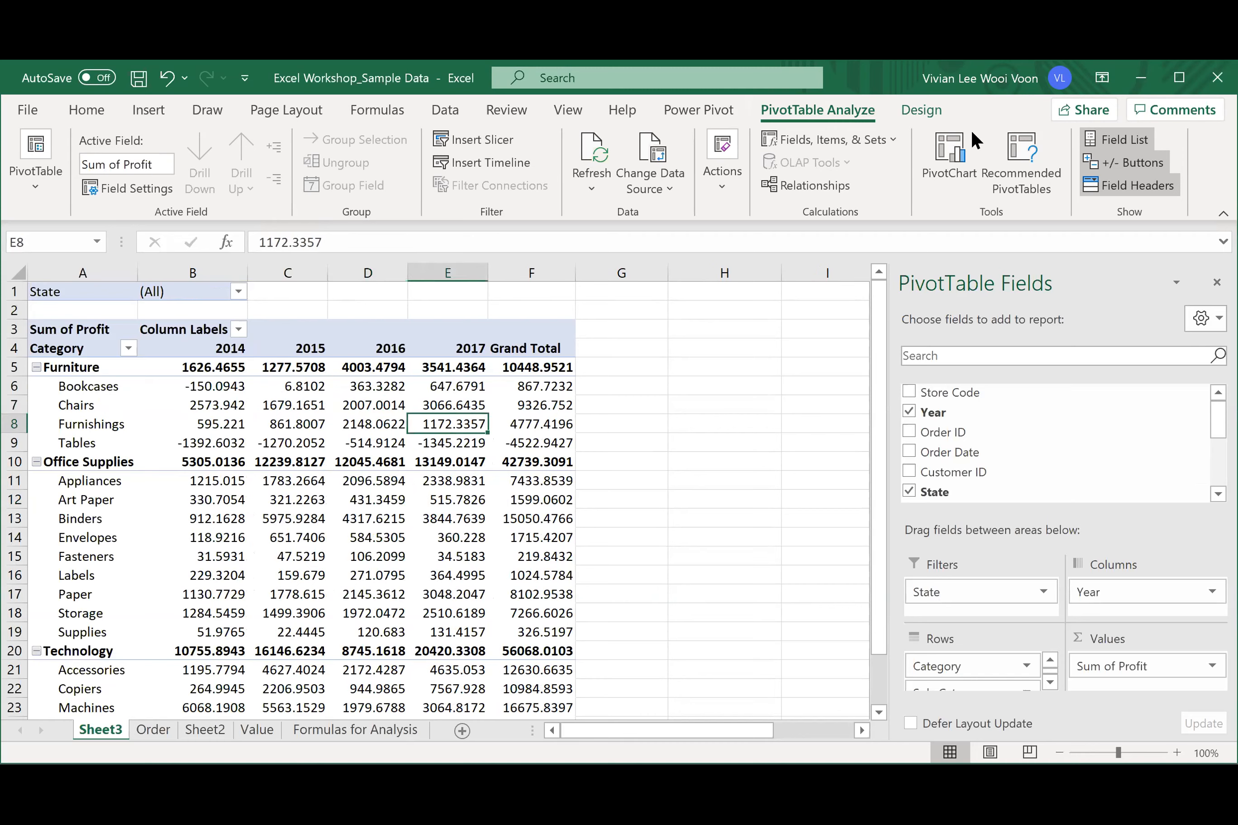
{"action": "left_click", "coordinate": [911, 109]}
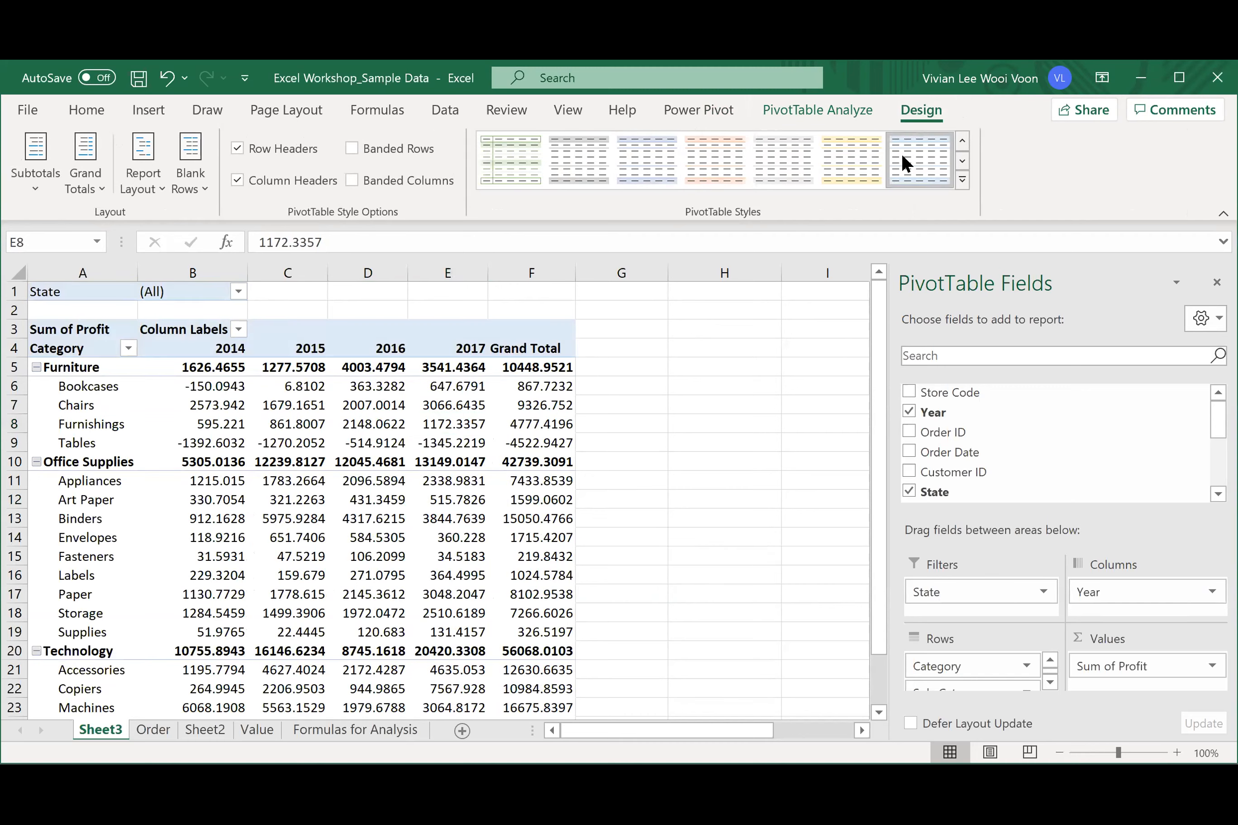
{"action": "left_click", "coordinate": [506, 168]}
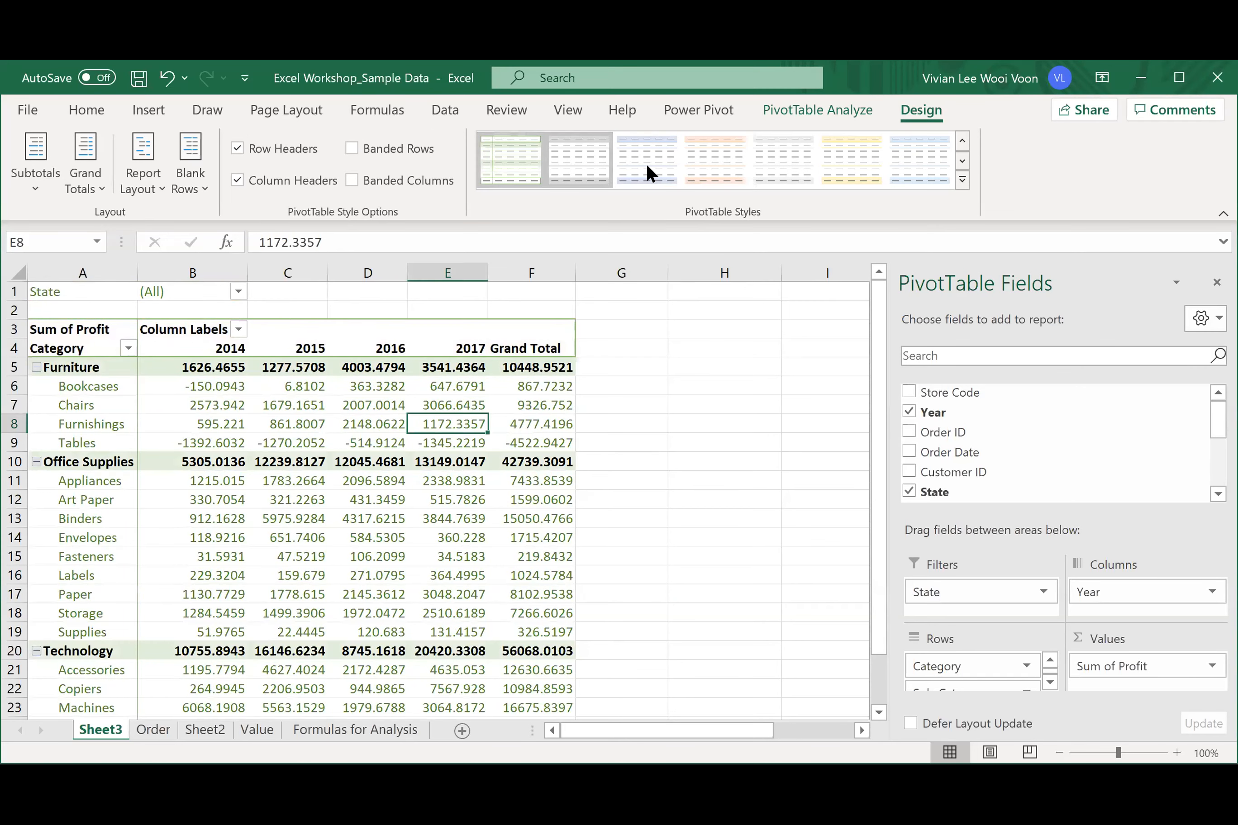
{"action": "left_click", "coordinate": [646, 163]}
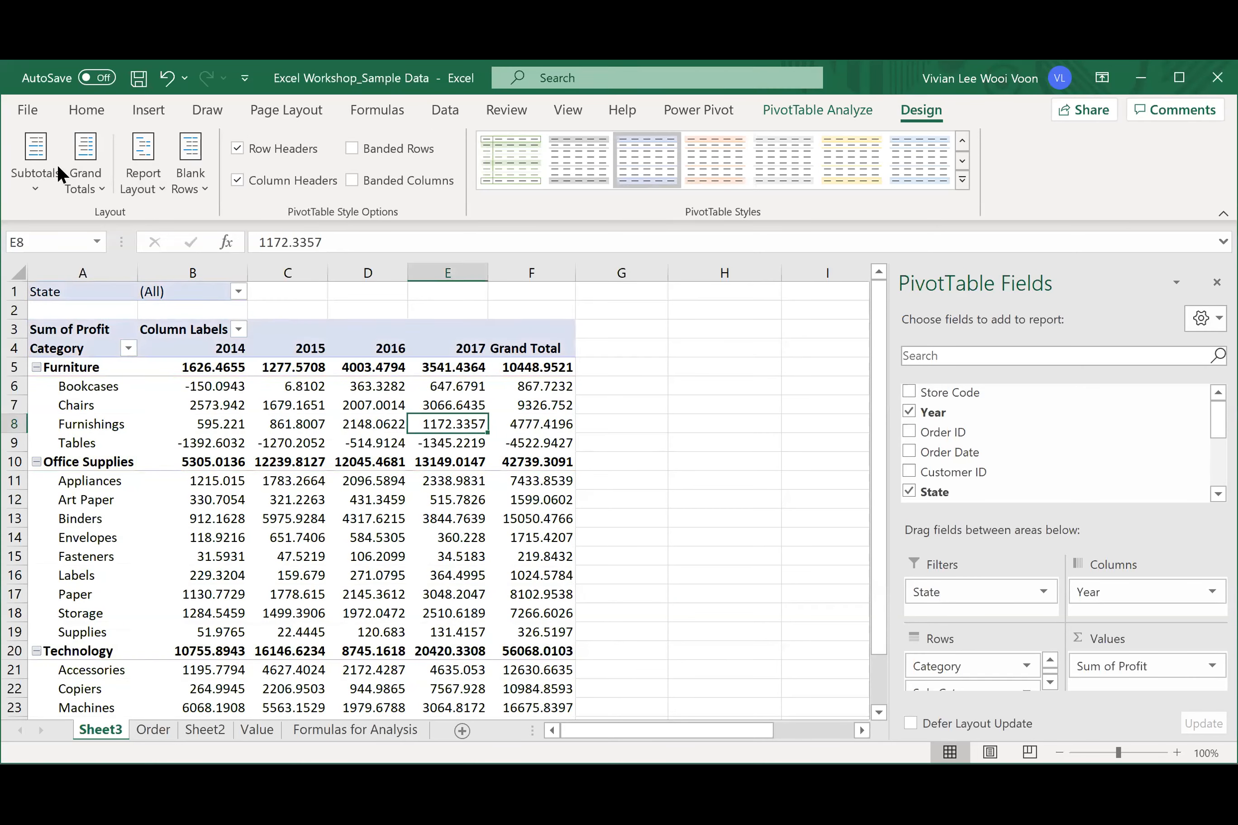
- Show all of the PivotTable's category subtotals at the bottom of each group
{"action": "left_click", "coordinate": [28, 188]}
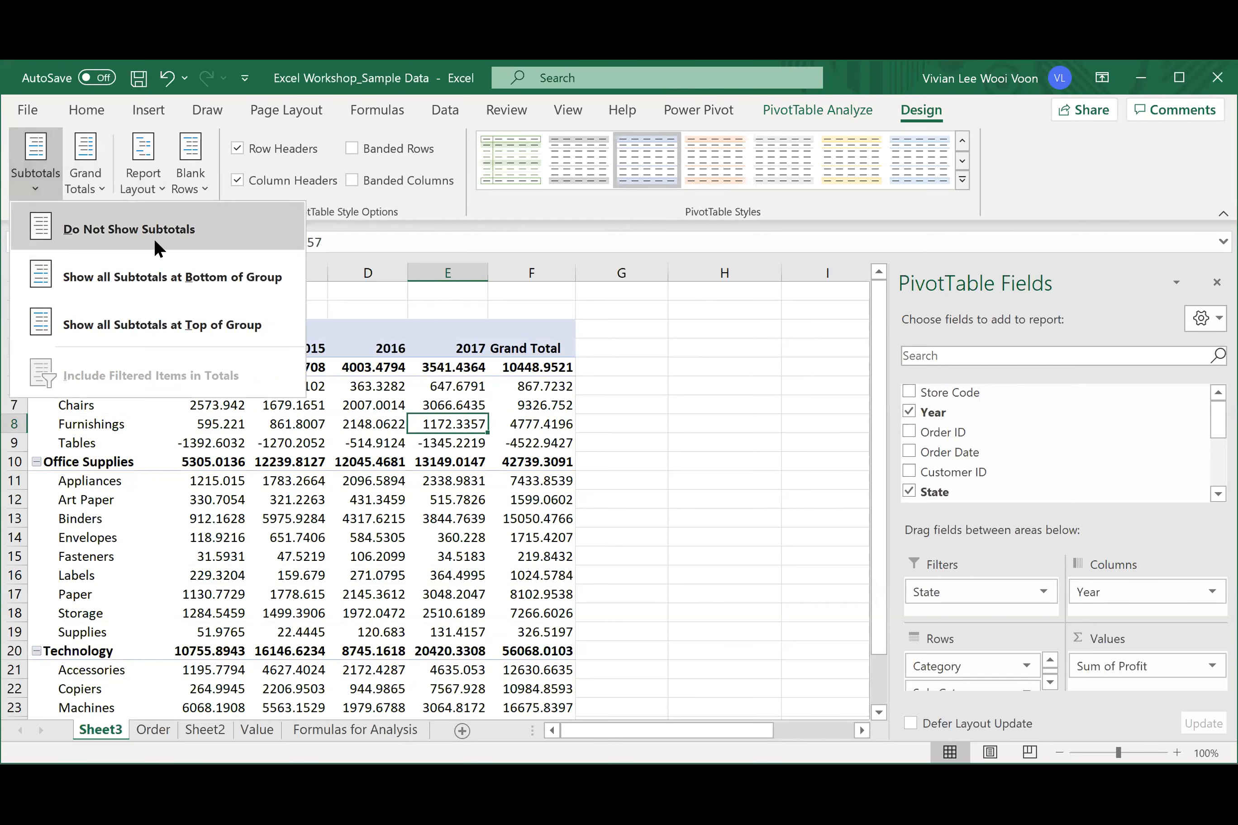
{"action": "left_click", "coordinate": [132, 319]}
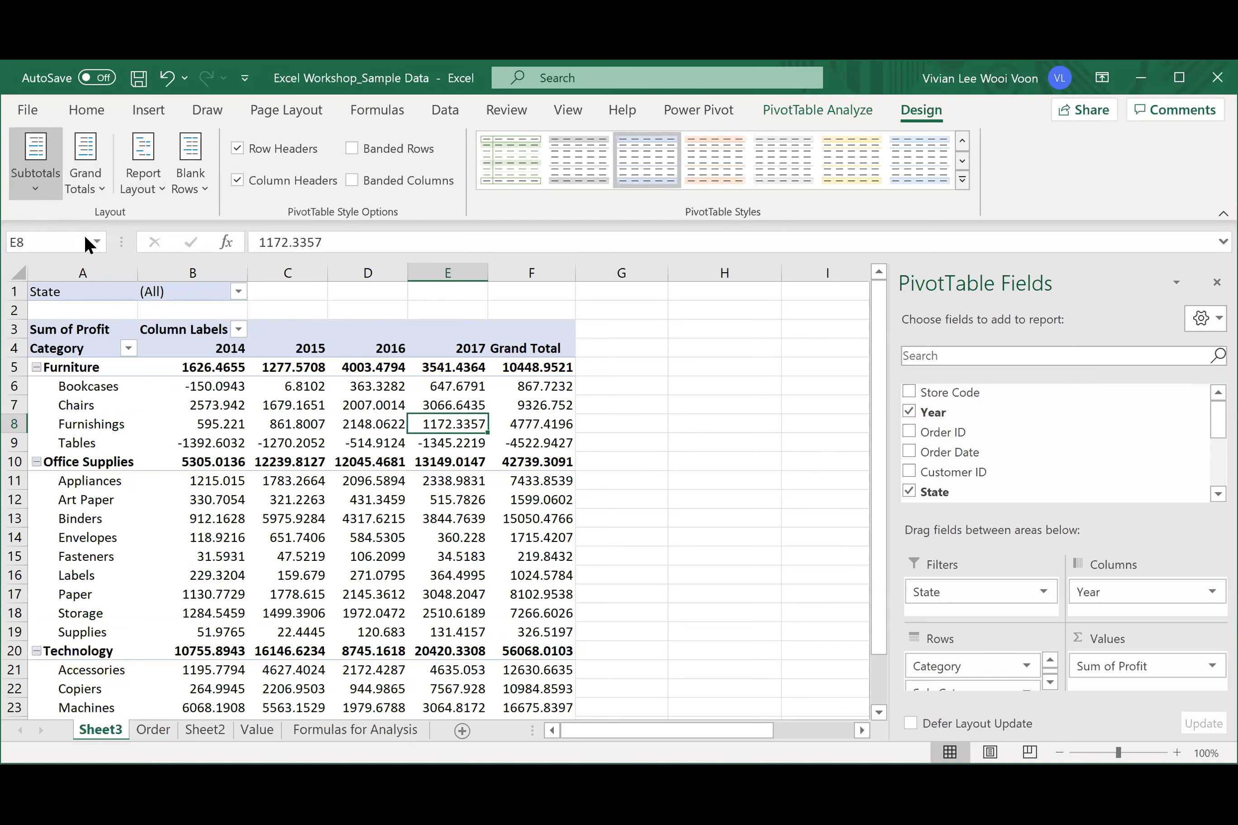
{"action": "left_click", "coordinate": [227, 281]}
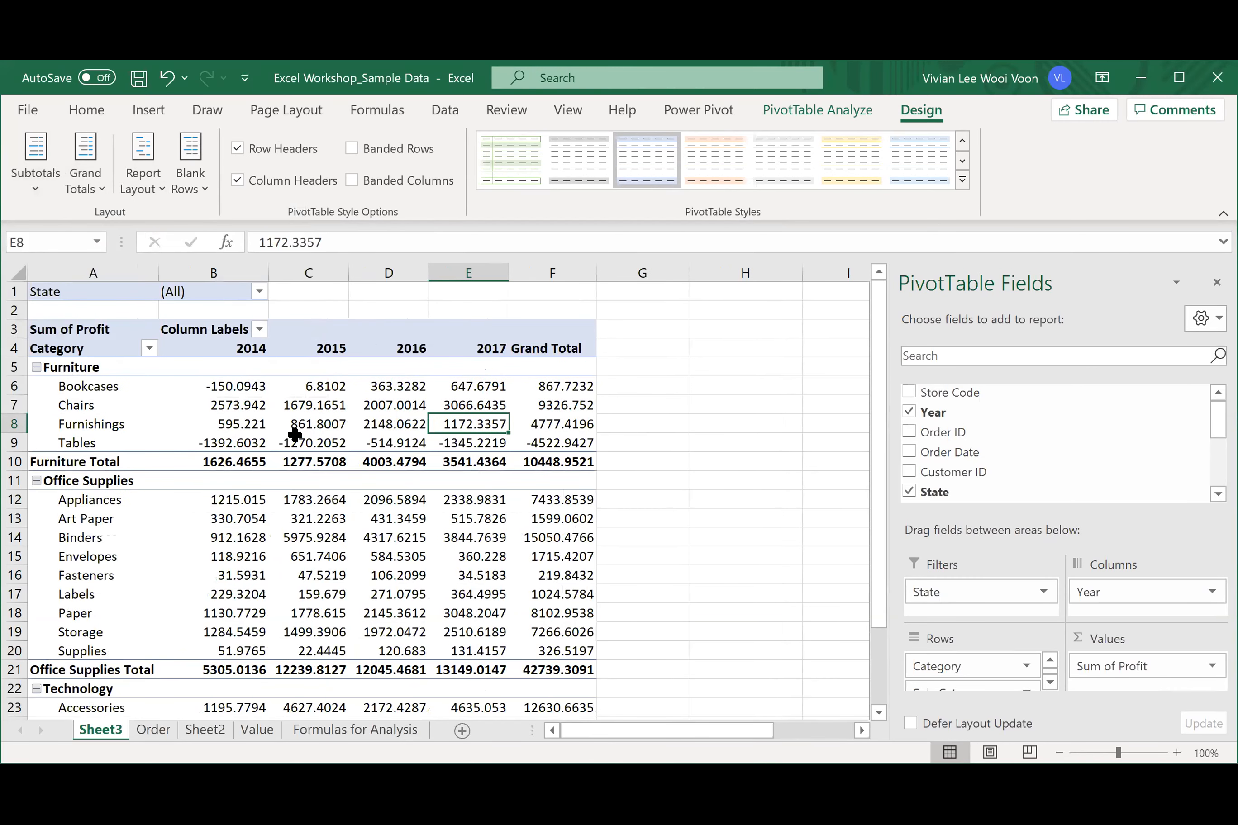
- Turn off the PivotTable's subtotals so that no category totals are shown
{"action": "left_click", "coordinate": [37, 170]}
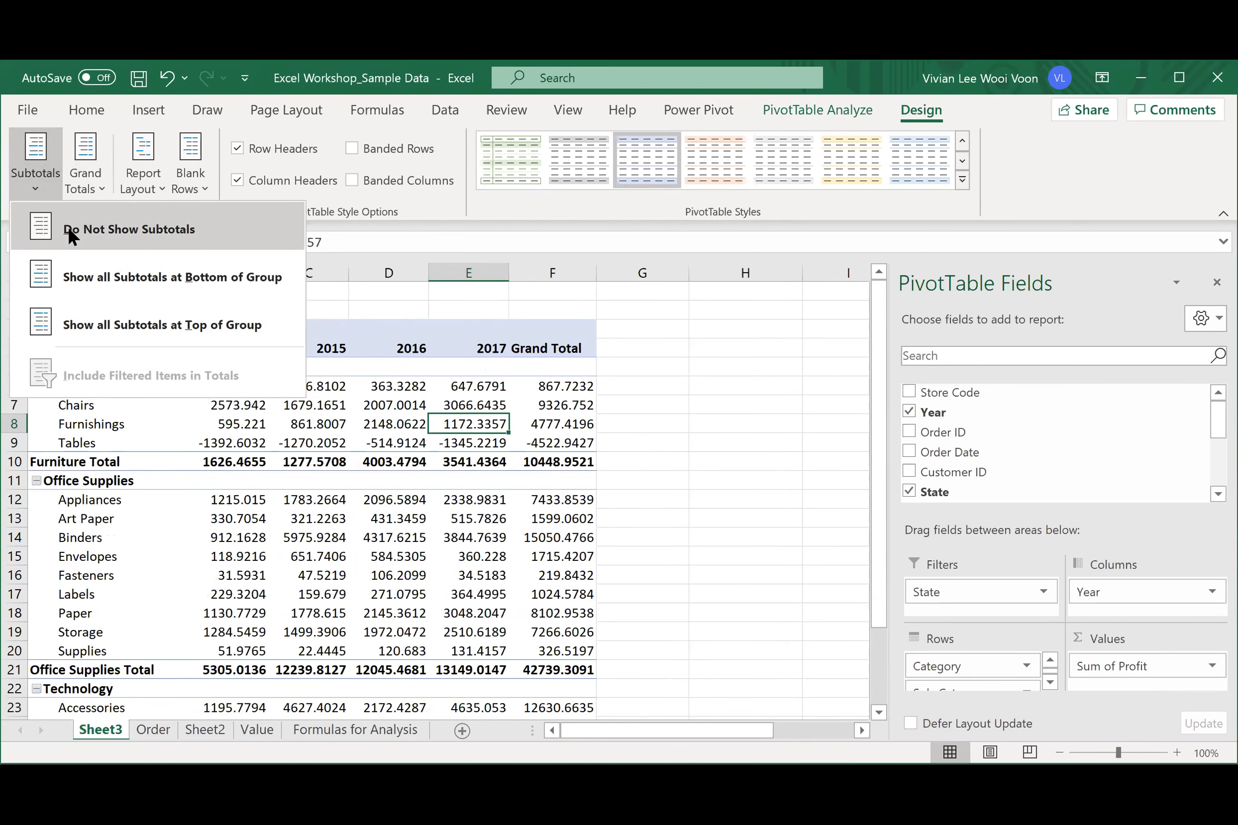
{"action": "left_click", "coordinate": [68, 228]}
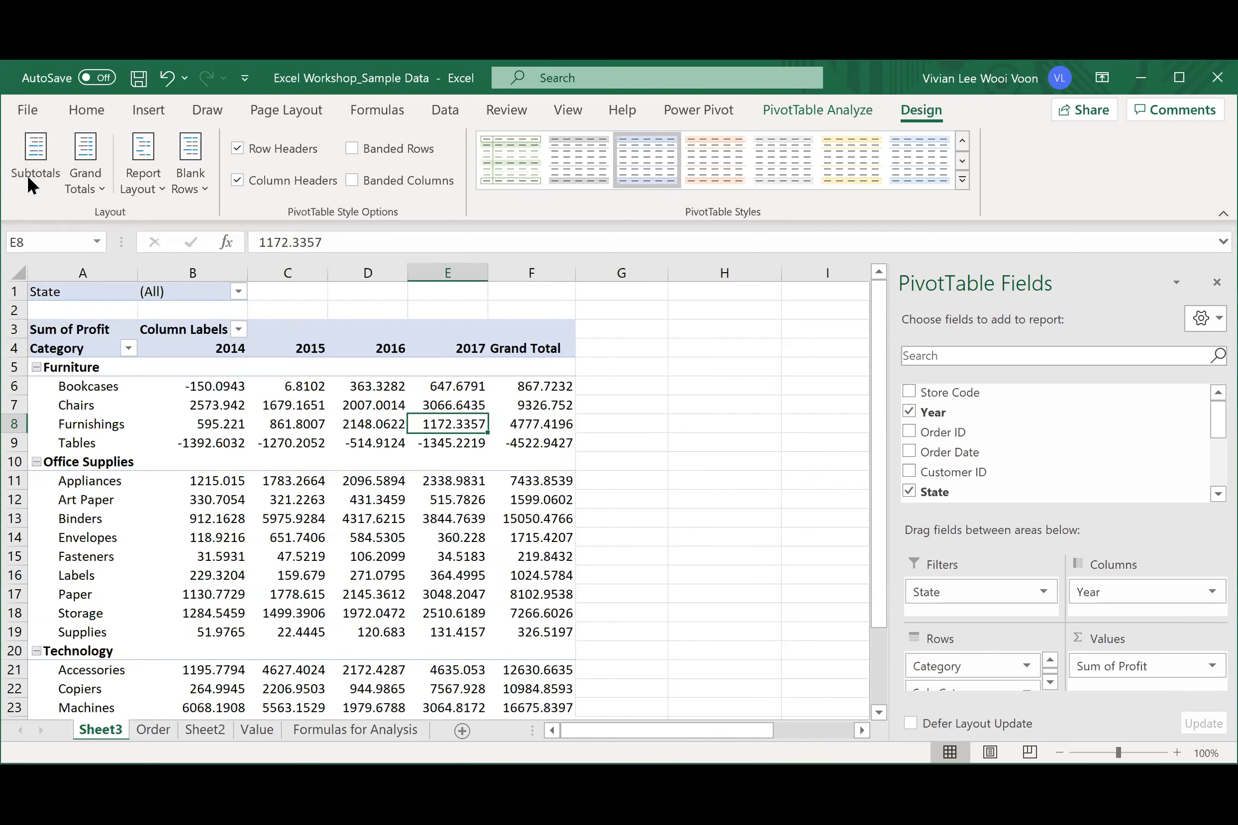
{"action": "left_click", "coordinate": [28, 173]}
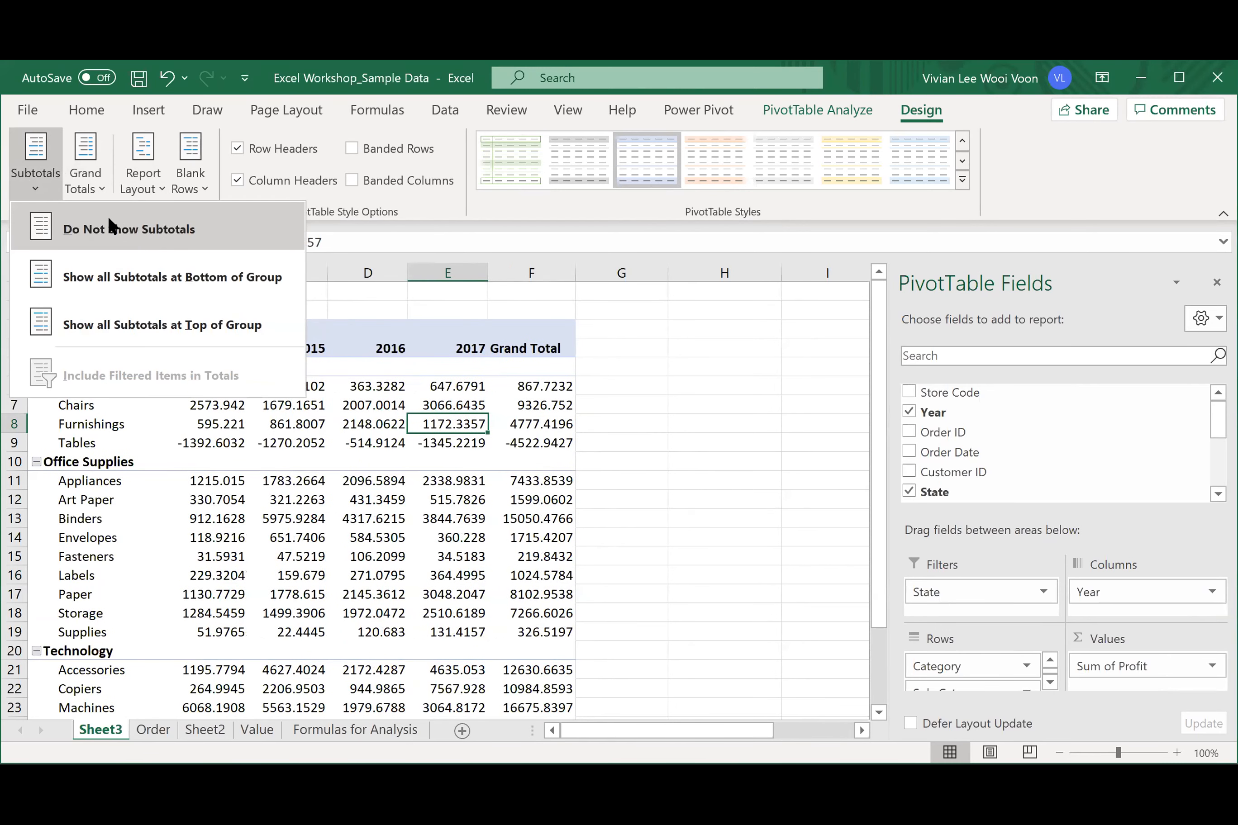
- Change the PivotTable's grand totals setting to remove the Grand Total column
{"action": "left_click", "coordinate": [91, 195]}
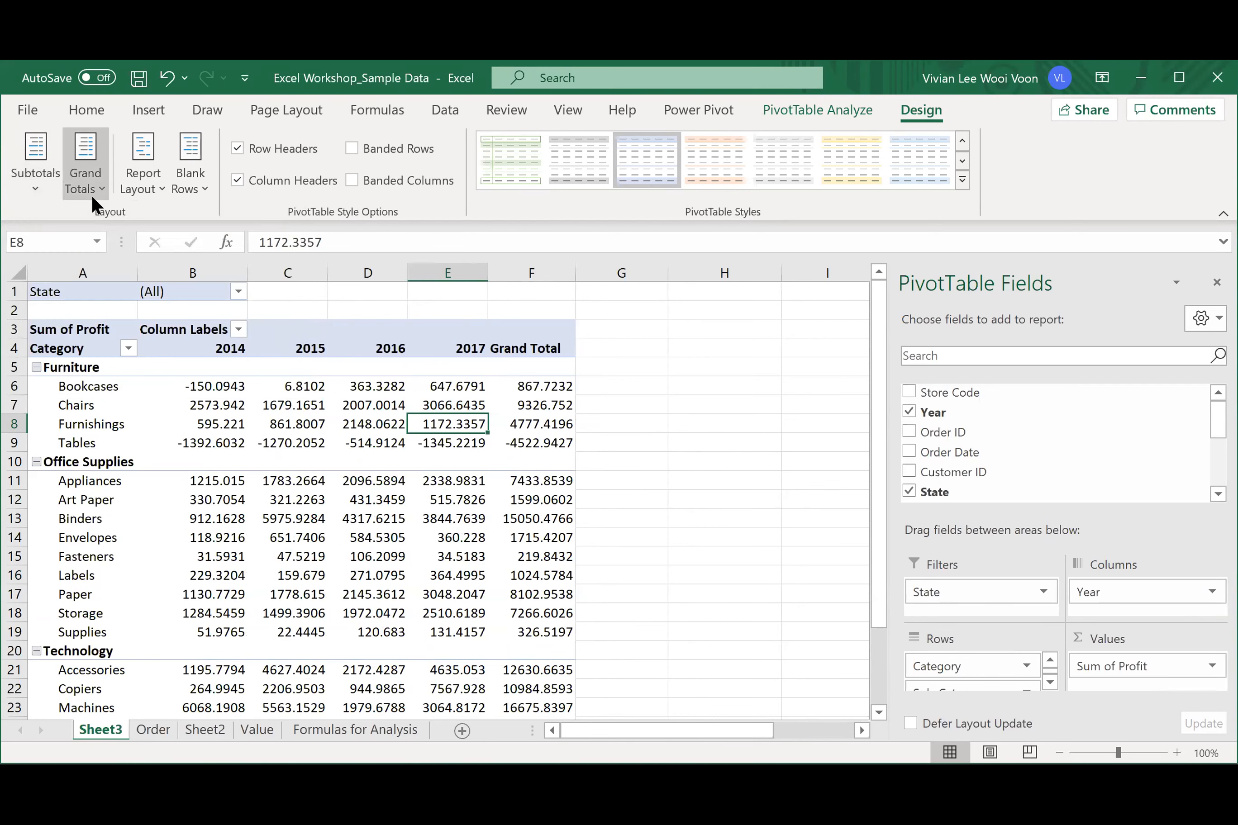
{"action": "left_click", "coordinate": [92, 195]}
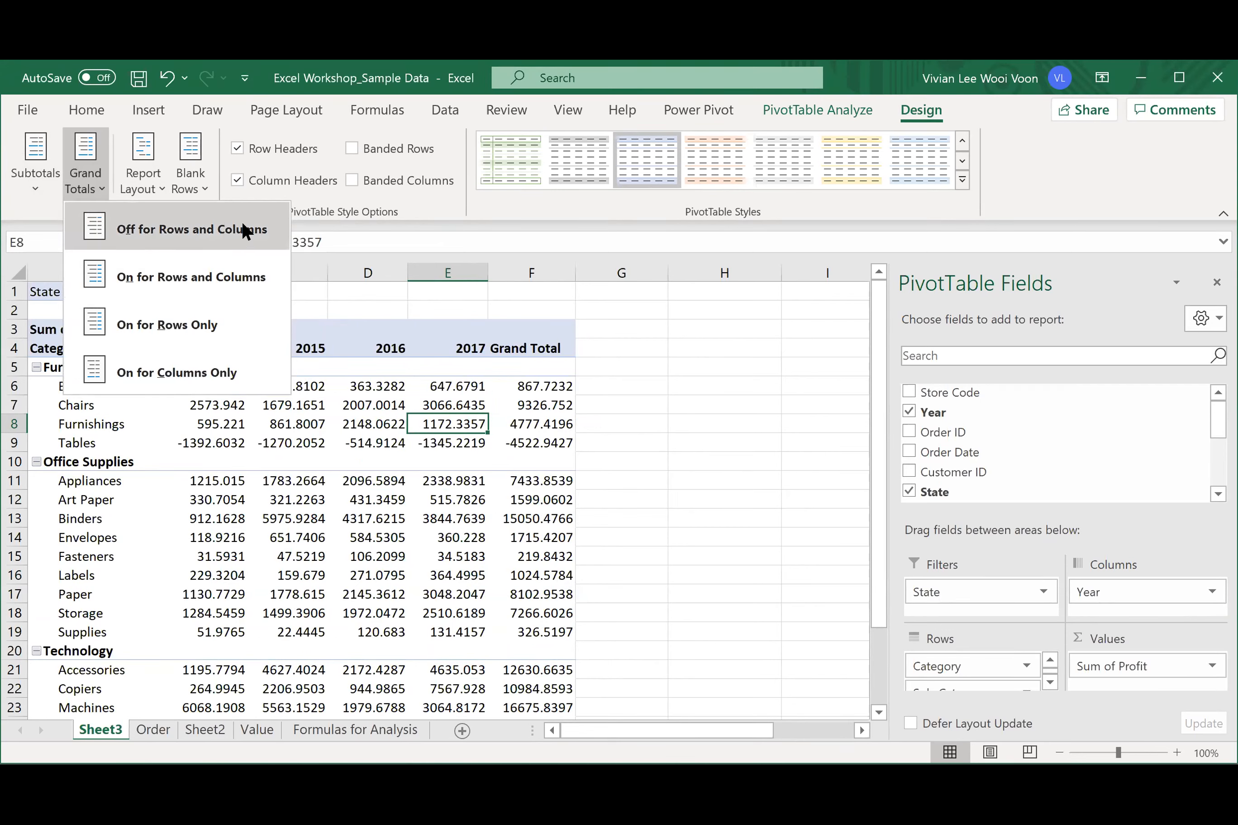
{"action": "left_click", "coordinate": [229, 324]}
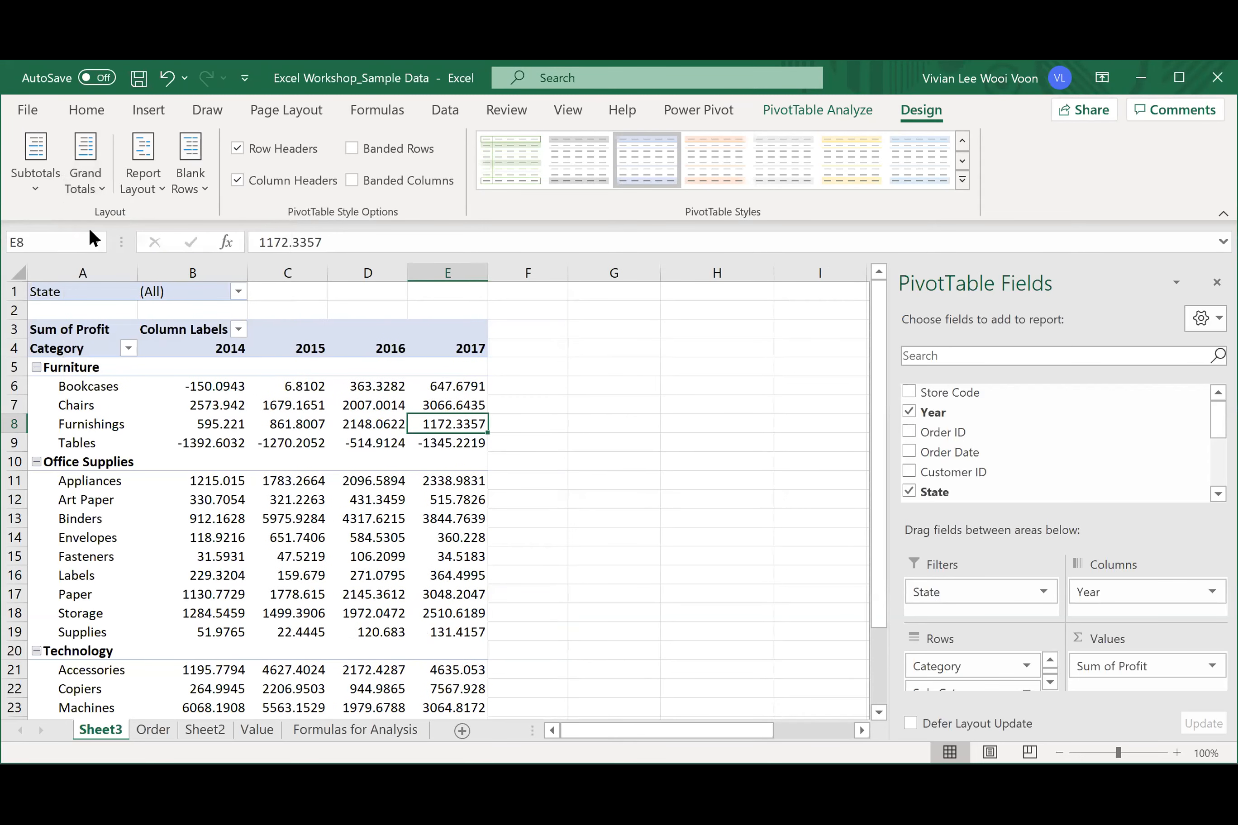
- Turn the PivotTable's grand totals on for both rows and columns
{"action": "left_click", "coordinate": [82, 183]}
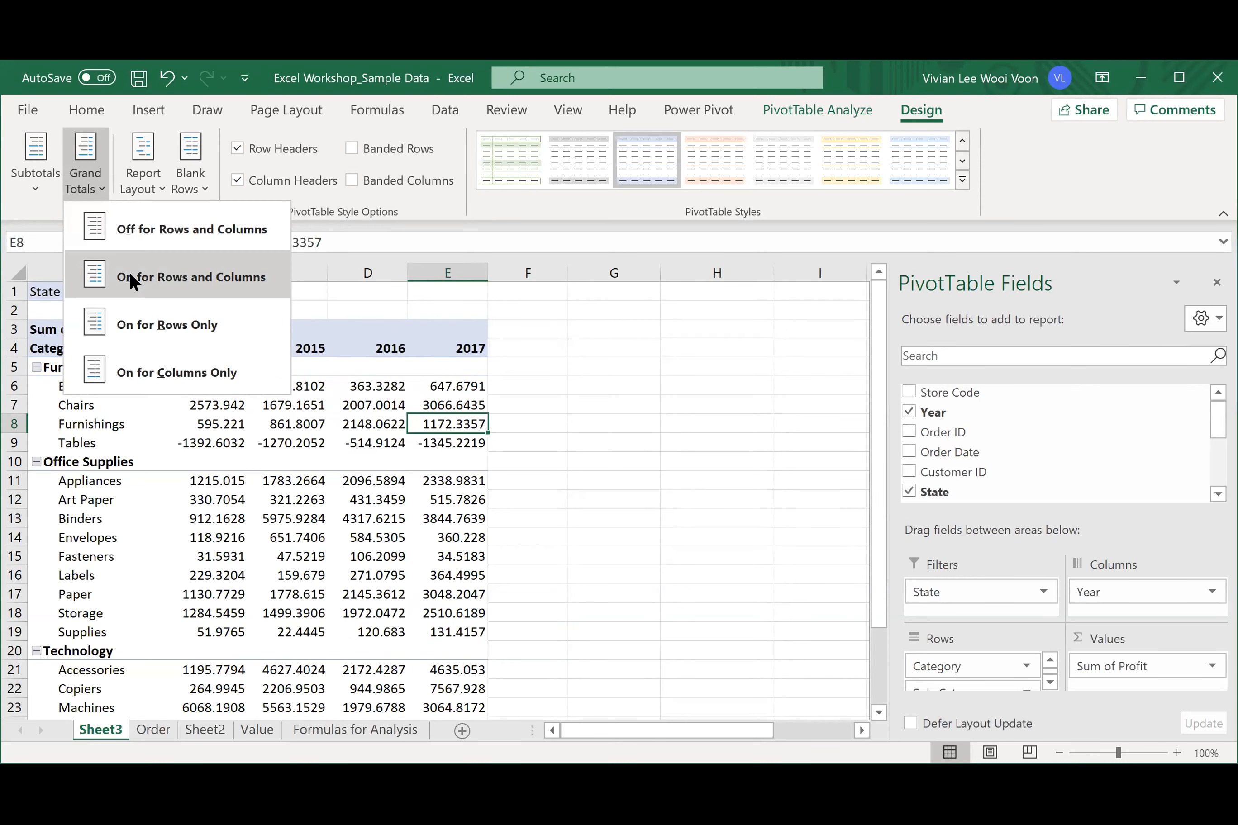
{"action": "left_click", "coordinate": [129, 271]}
{"action": "left_click", "coordinate": [403, 464]}
{"action": "left_click", "coordinate": [590, 406]}
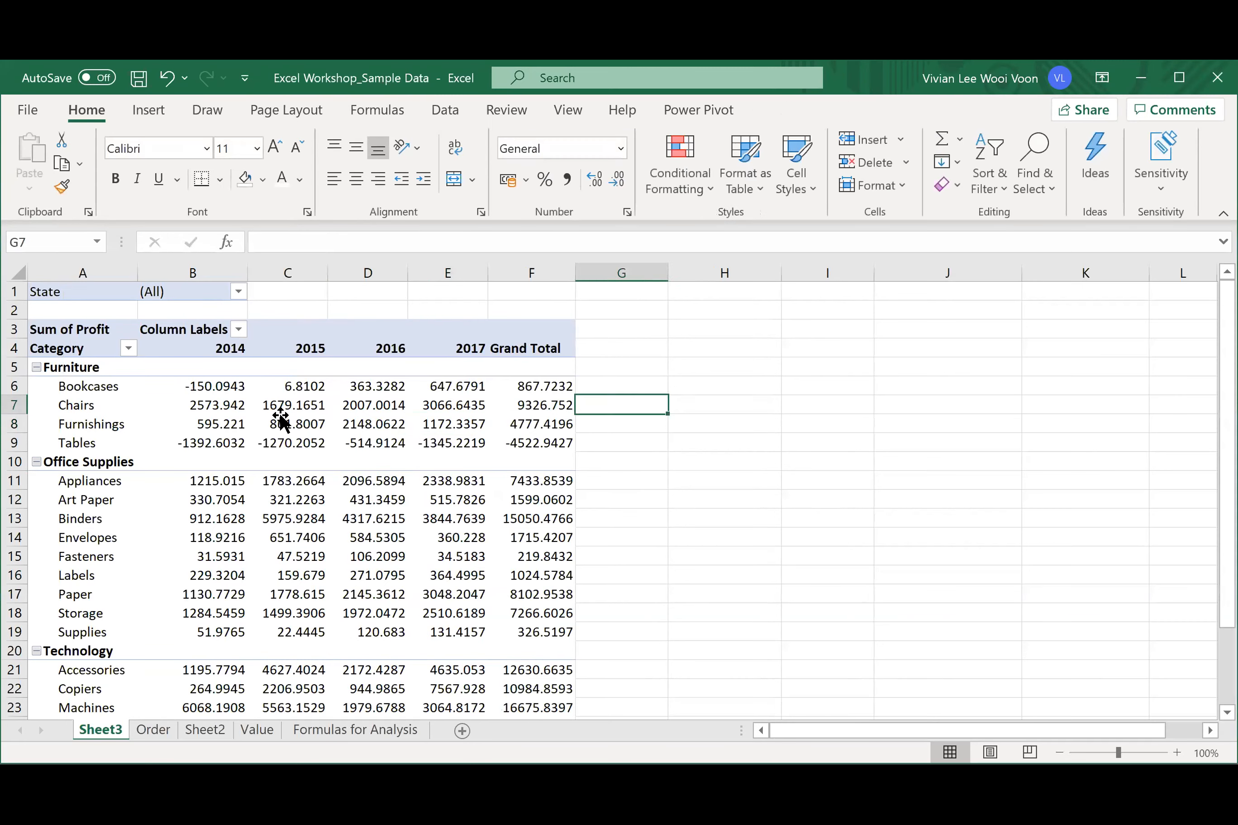
- Show the PivotTable report in Compact Form
{"action": "left_click", "coordinate": [315, 424]}
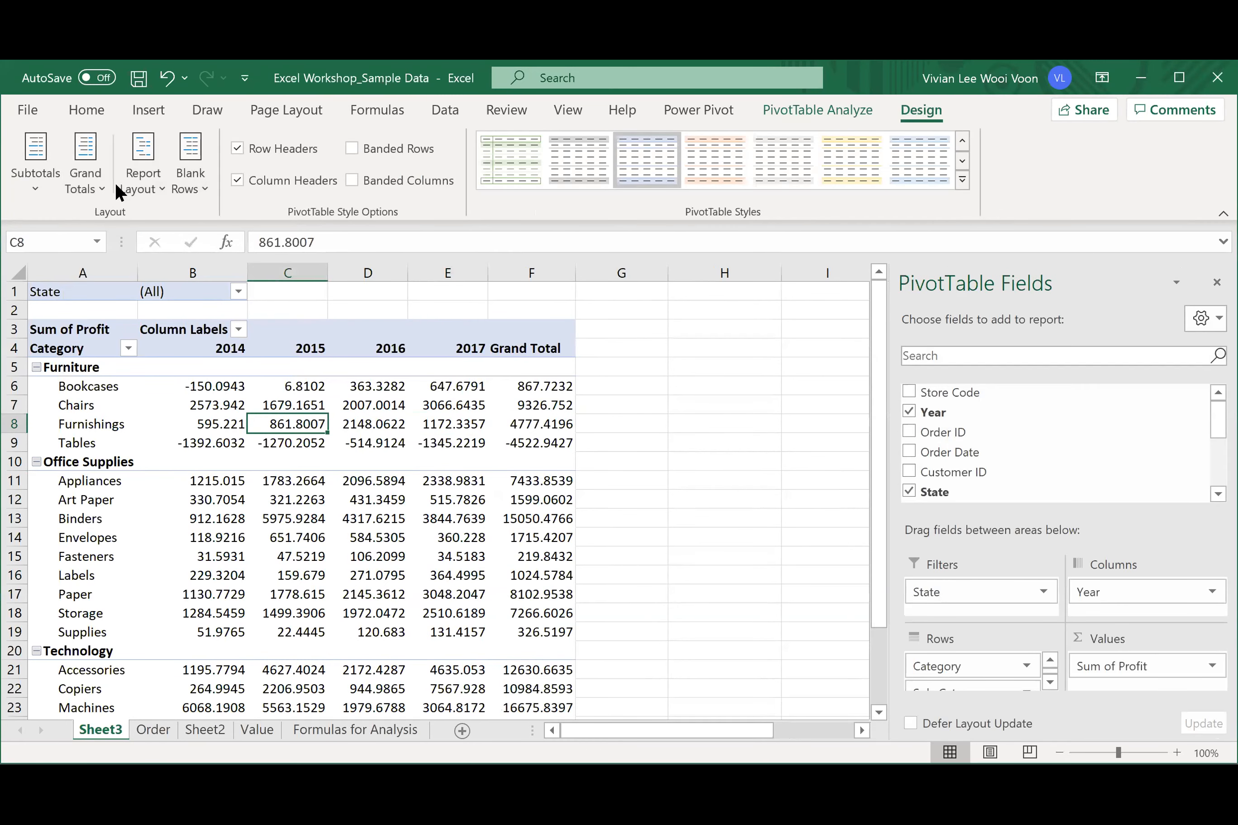
{"action": "left_click", "coordinate": [143, 183]}
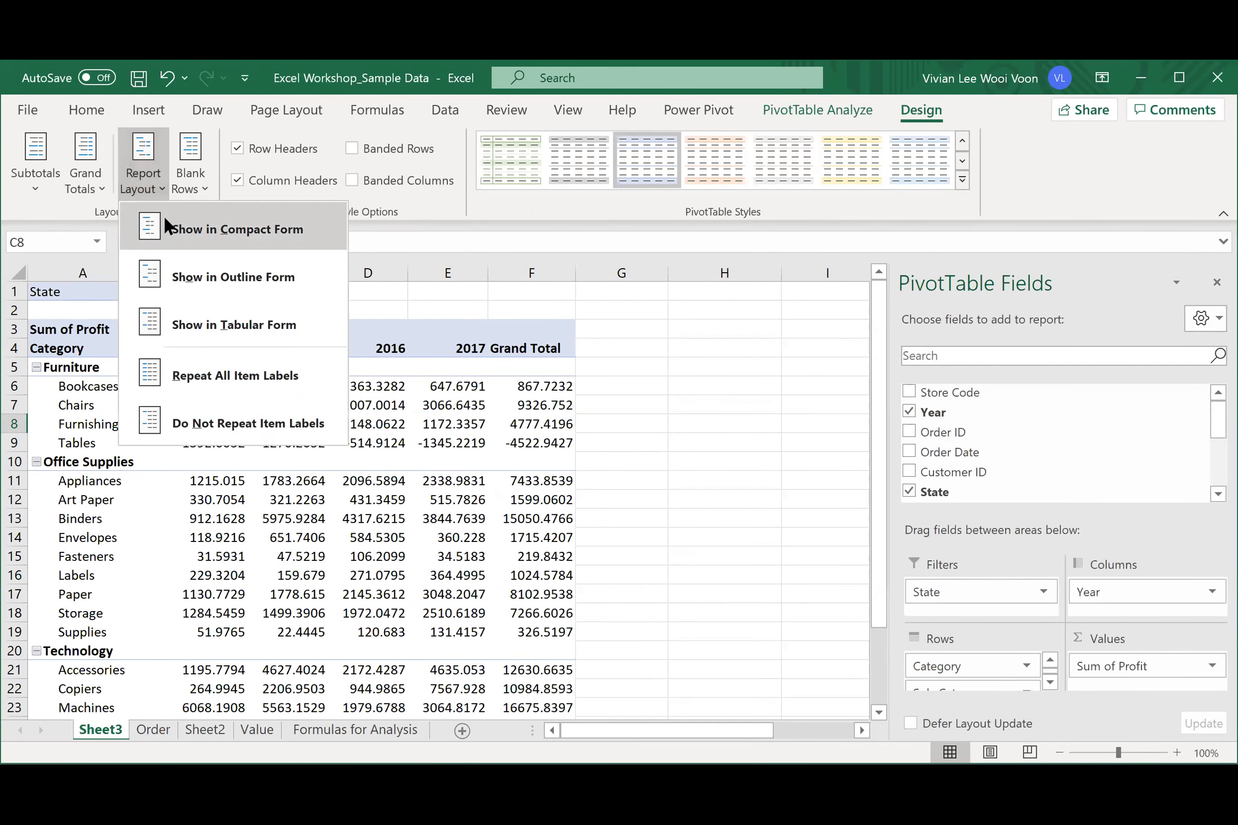
{"action": "left_click", "coordinate": [311, 233]}
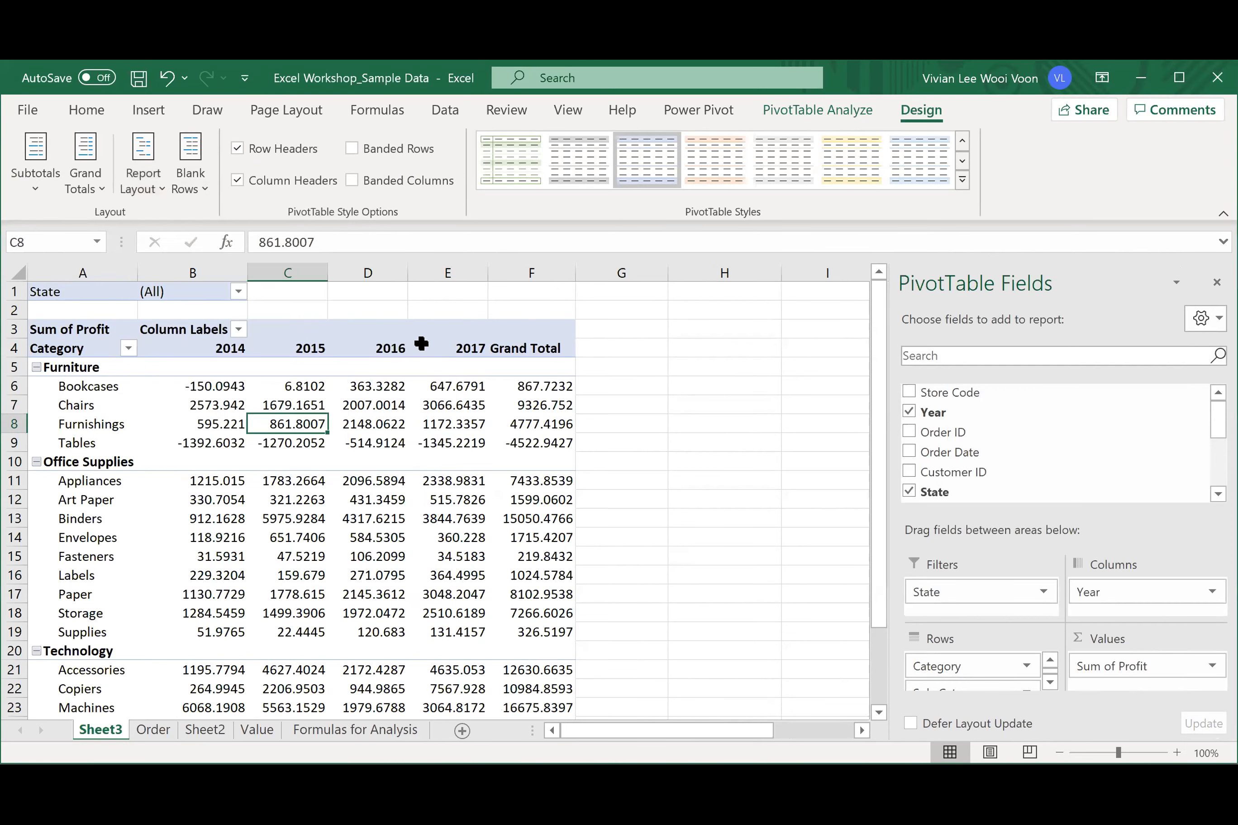
- Inspect the PivotTable report in Outline Form and switch its layout to Tabular Form
{"action": "left_click", "coordinate": [154, 174]}
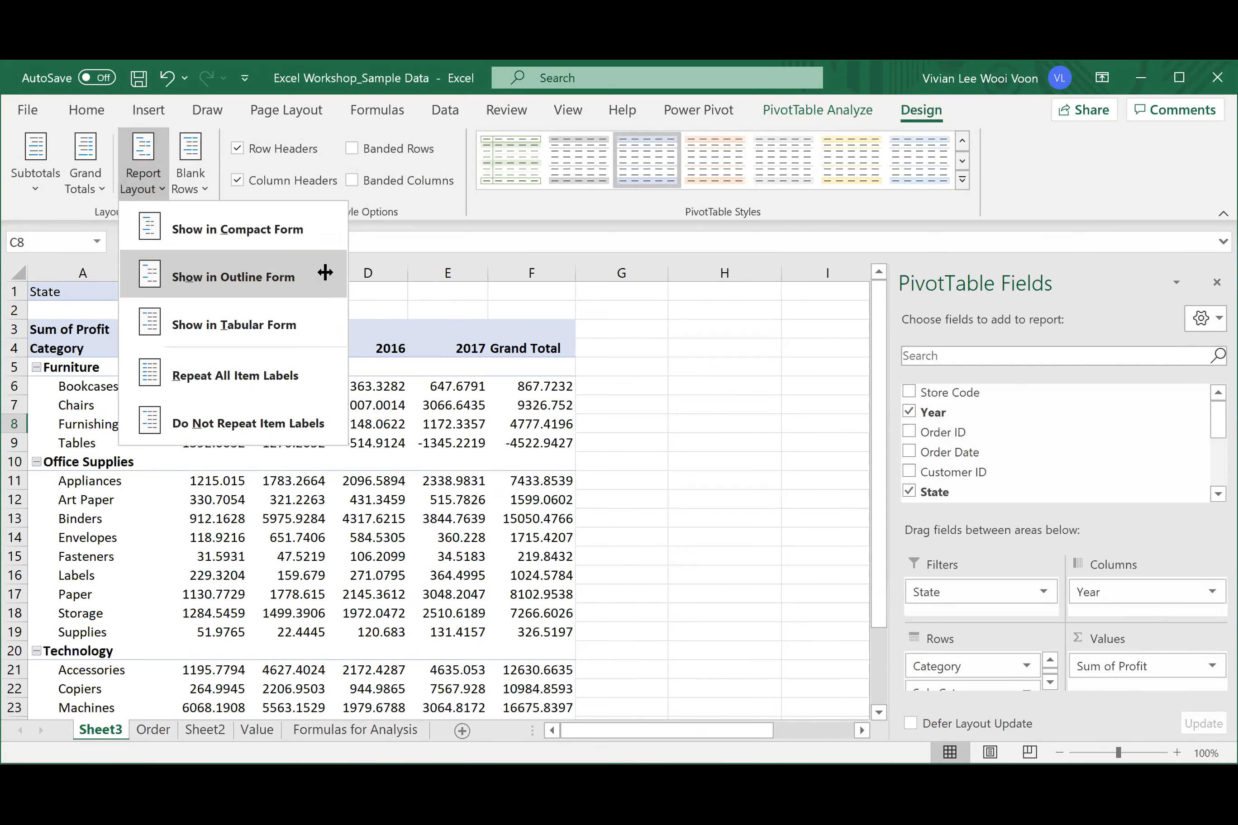
{"action": "left_click", "coordinate": [325, 273]}
{"action": "scroll", "coordinate": [336, 419], "scroll_direction": "down", "scroll_amount": 1}
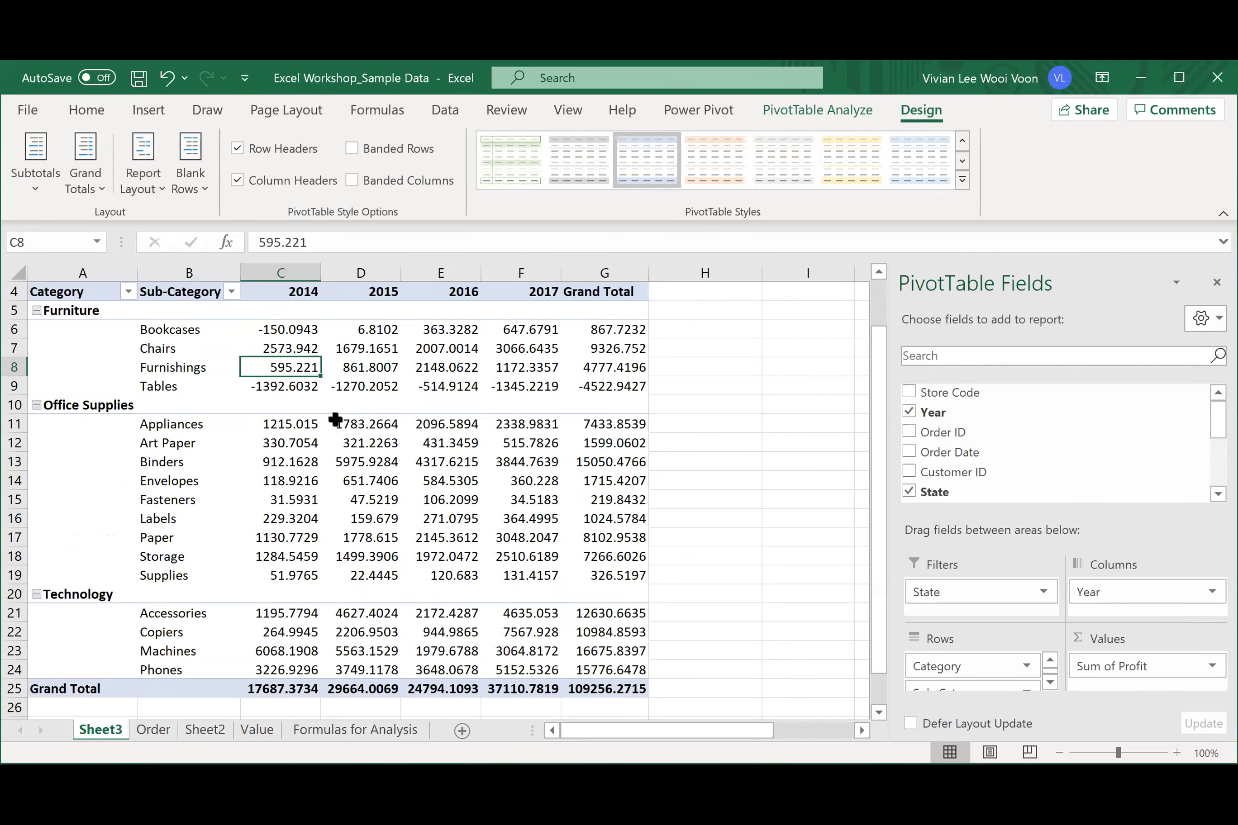
{"action": "scroll", "coordinate": [333, 419], "scroll_direction": "up", "scroll_amount": 1}
{"action": "left_click", "coordinate": [138, 192]}
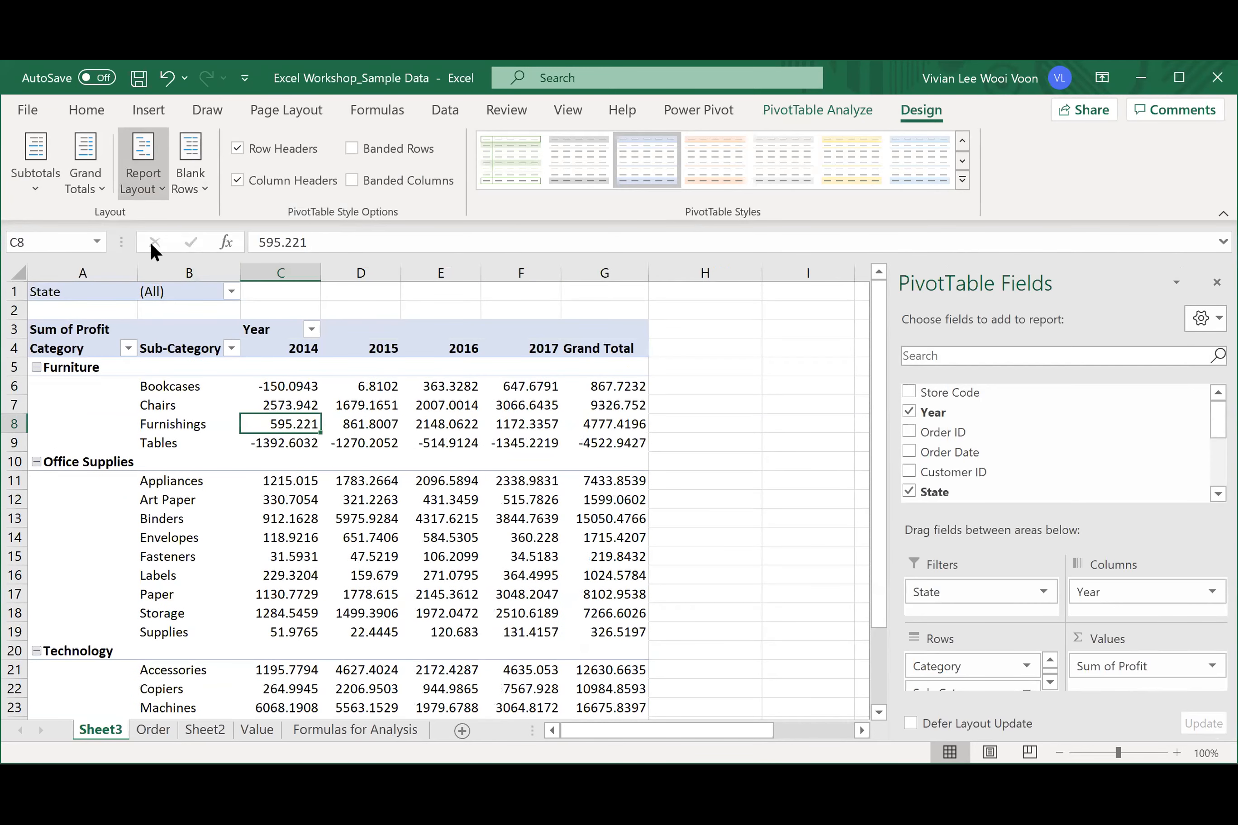
{"action": "left_click", "coordinate": [179, 320]}
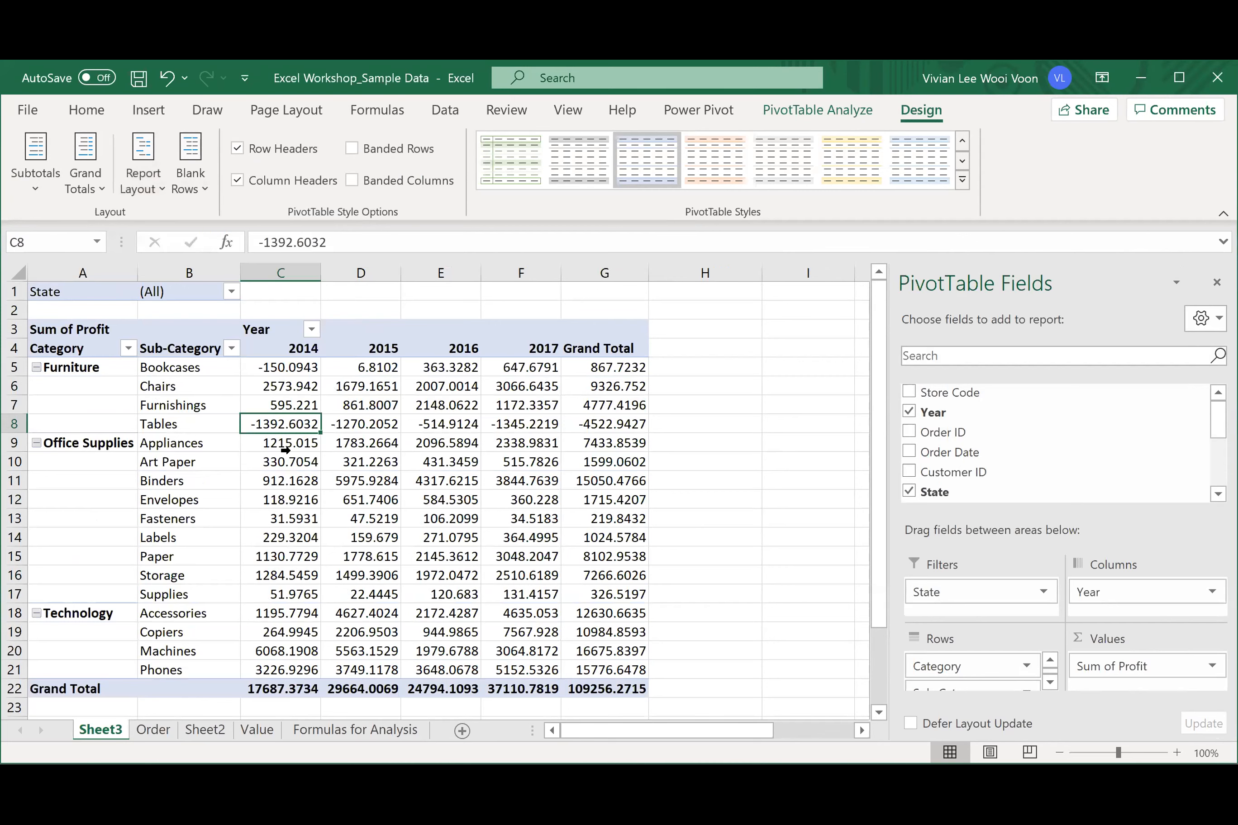
- Repeat all item labels in the tabular PivotTable and inspect the filled Category column
{"action": "left_click", "coordinate": [151, 178]}
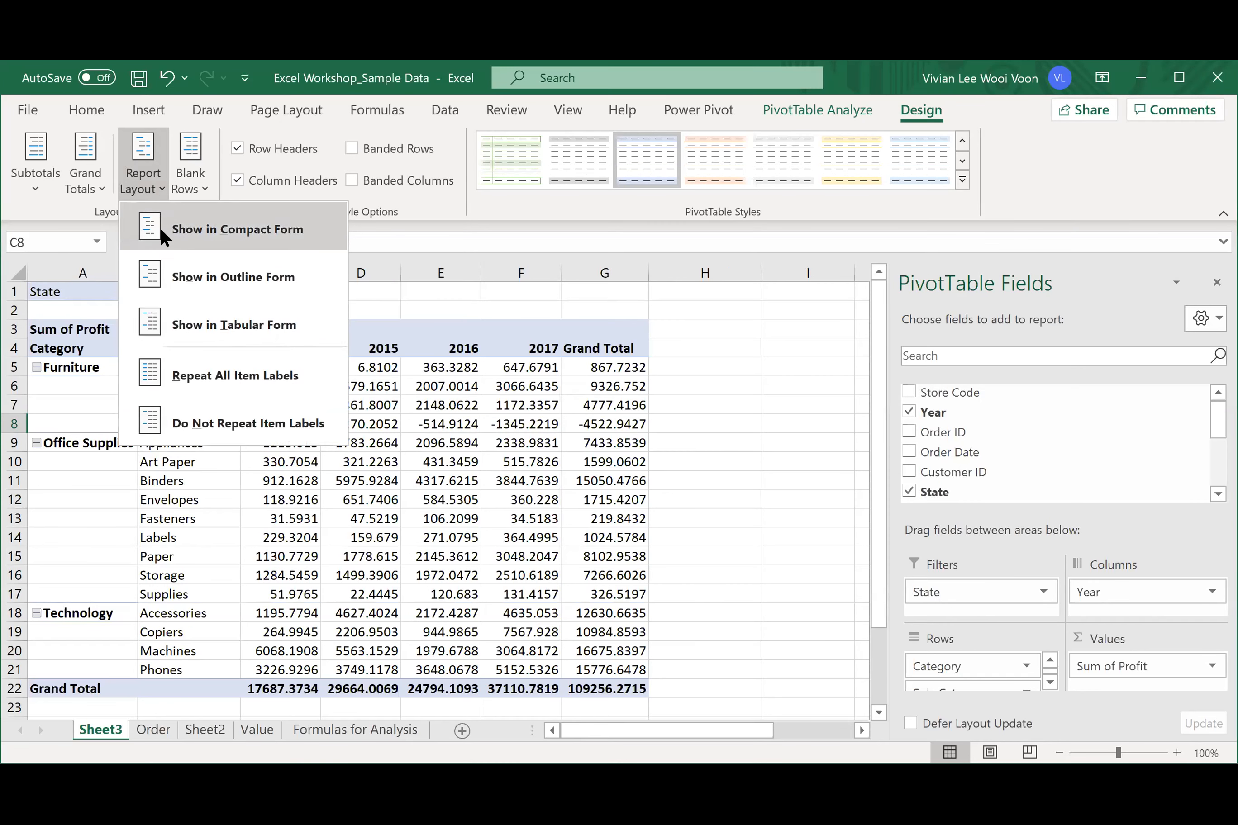
{"action": "left_click", "coordinate": [315, 374]}
{"action": "left_click_drag", "start_coordinate": [82, 386], "coordinate": [48, 579]}
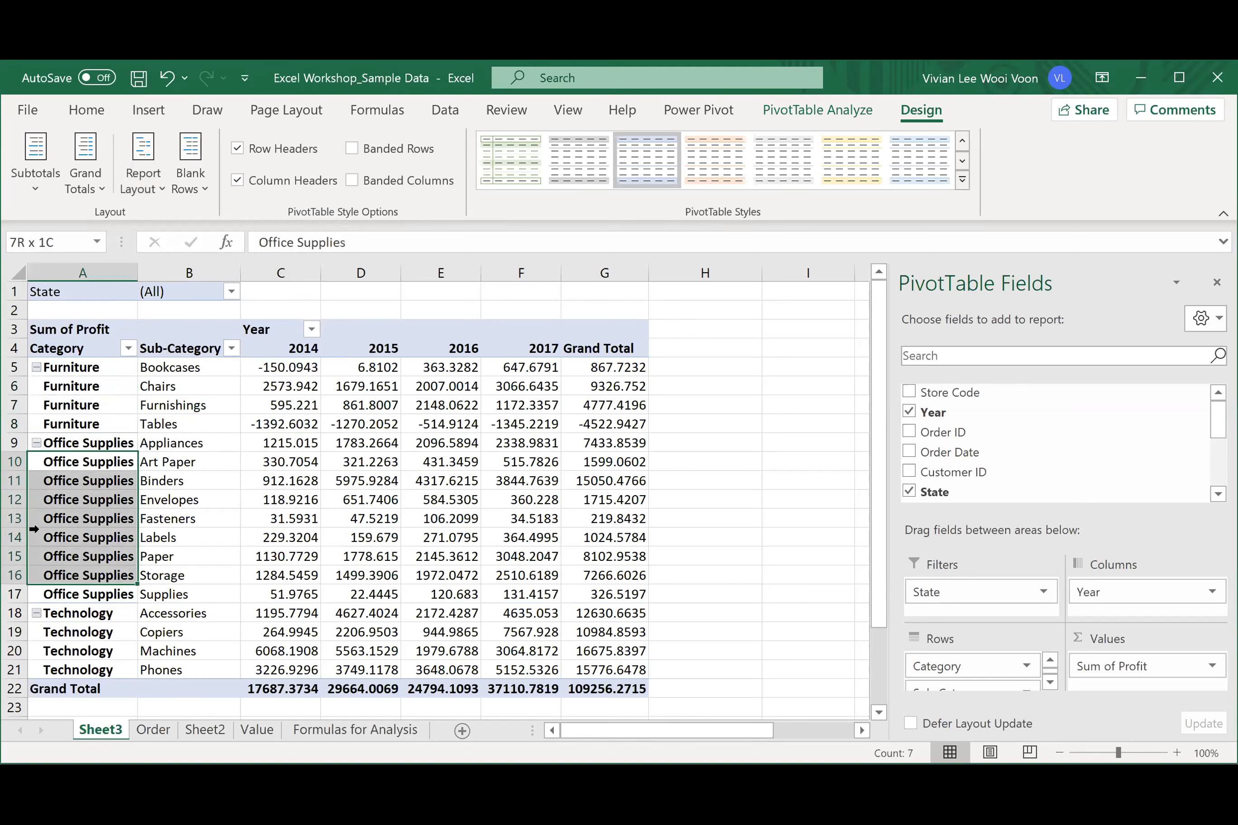
{"action": "left_click", "coordinate": [63, 479]}
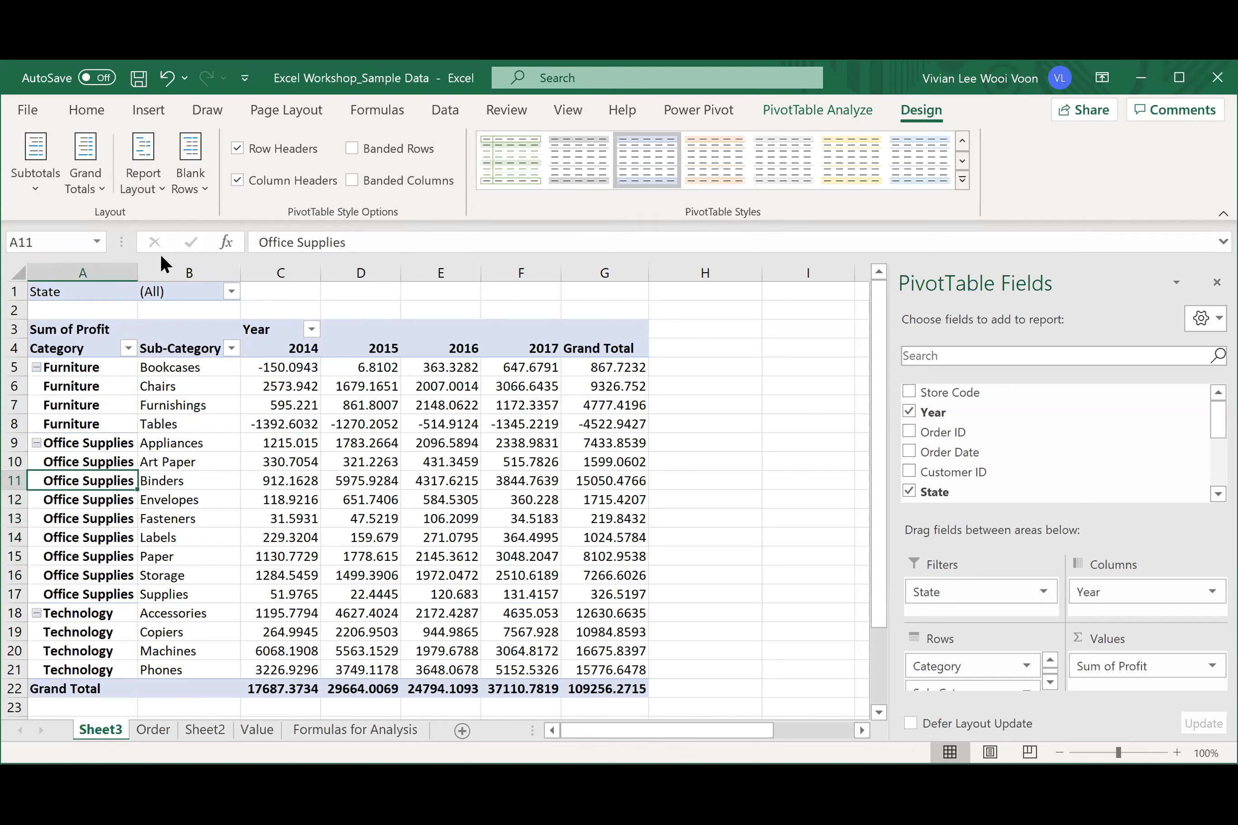
- Stop repeating item labels so each category name appears only once in the PivotTable
{"action": "left_click", "coordinate": [159, 189]}
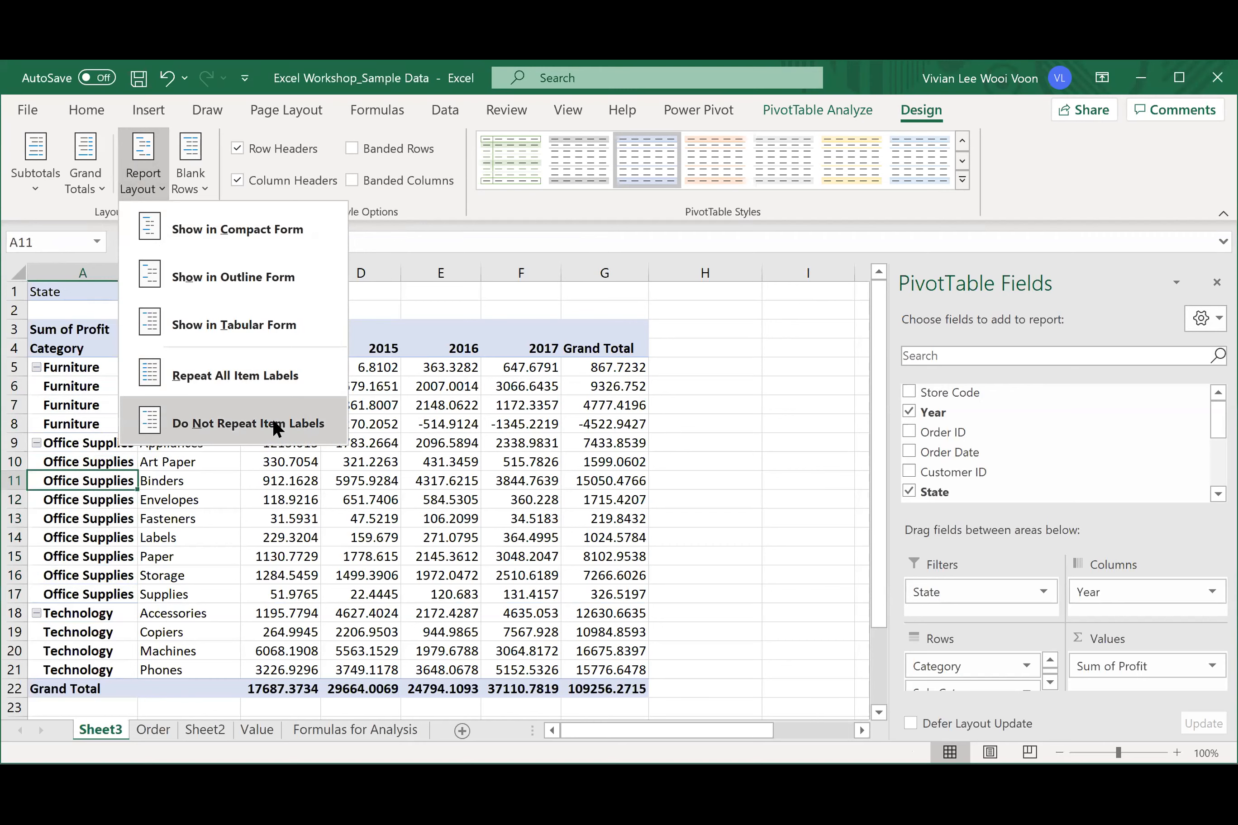
{"action": "left_click", "coordinate": [276, 426]}
{"action": "left_click", "coordinate": [281, 479]}
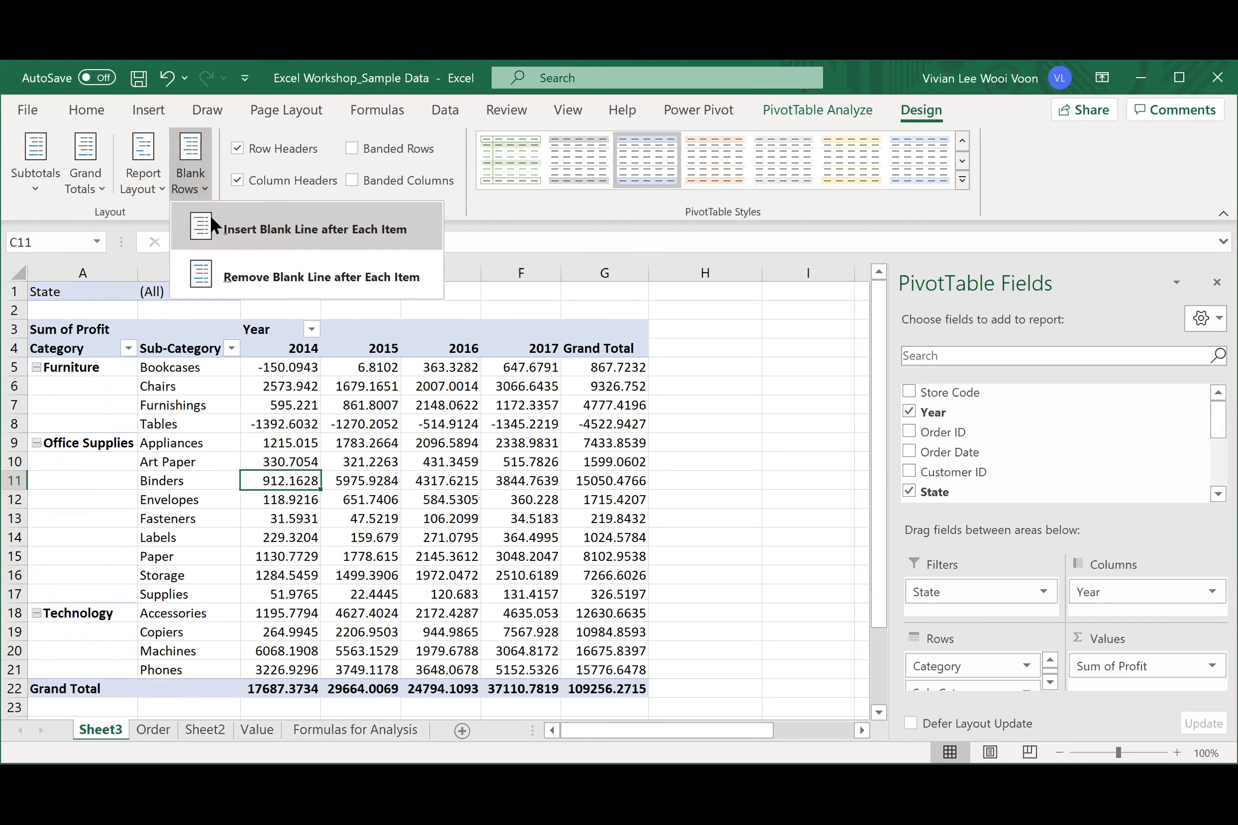
- Try a blank line after each item in the PivotTable, and remove the blank lines again
{"action": "left_click", "coordinate": [211, 217]}
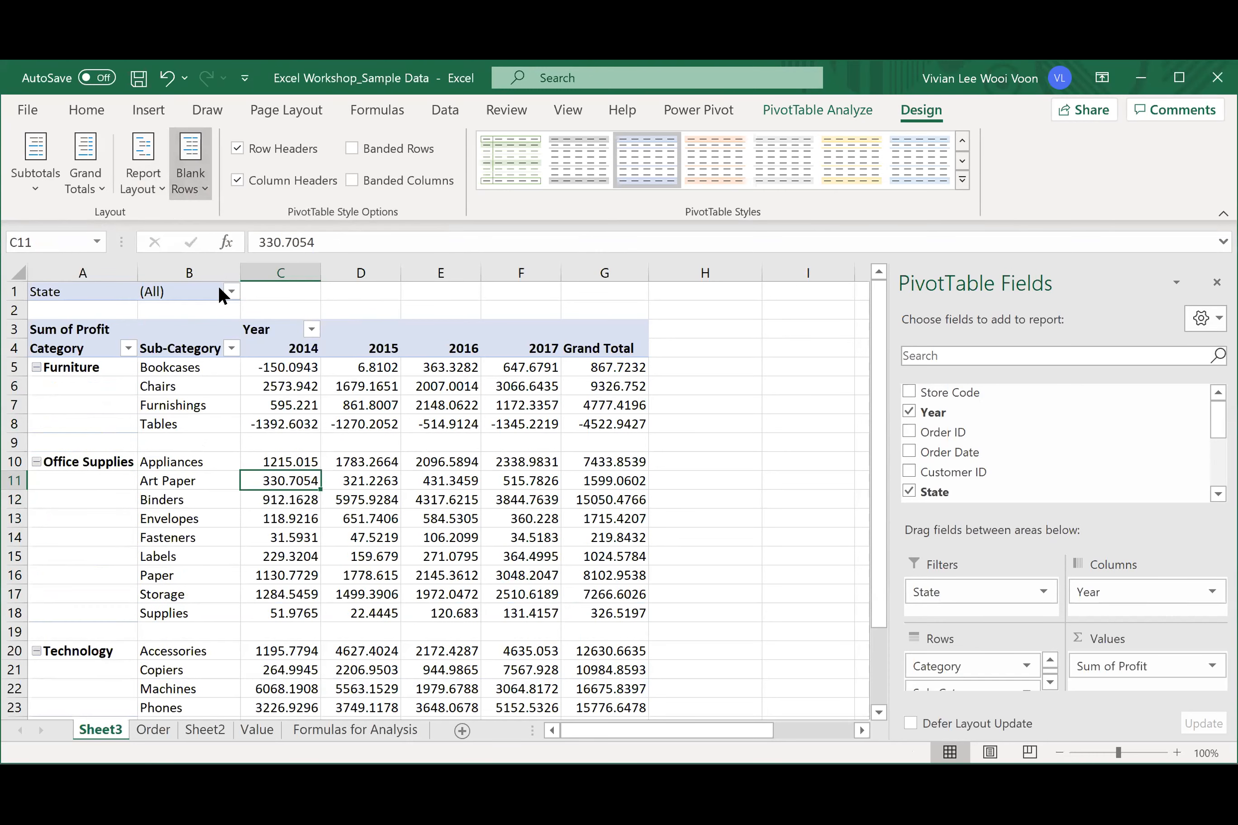
{"action": "left_click", "coordinate": [246, 281]}
{"action": "left_click", "coordinate": [449, 421]}
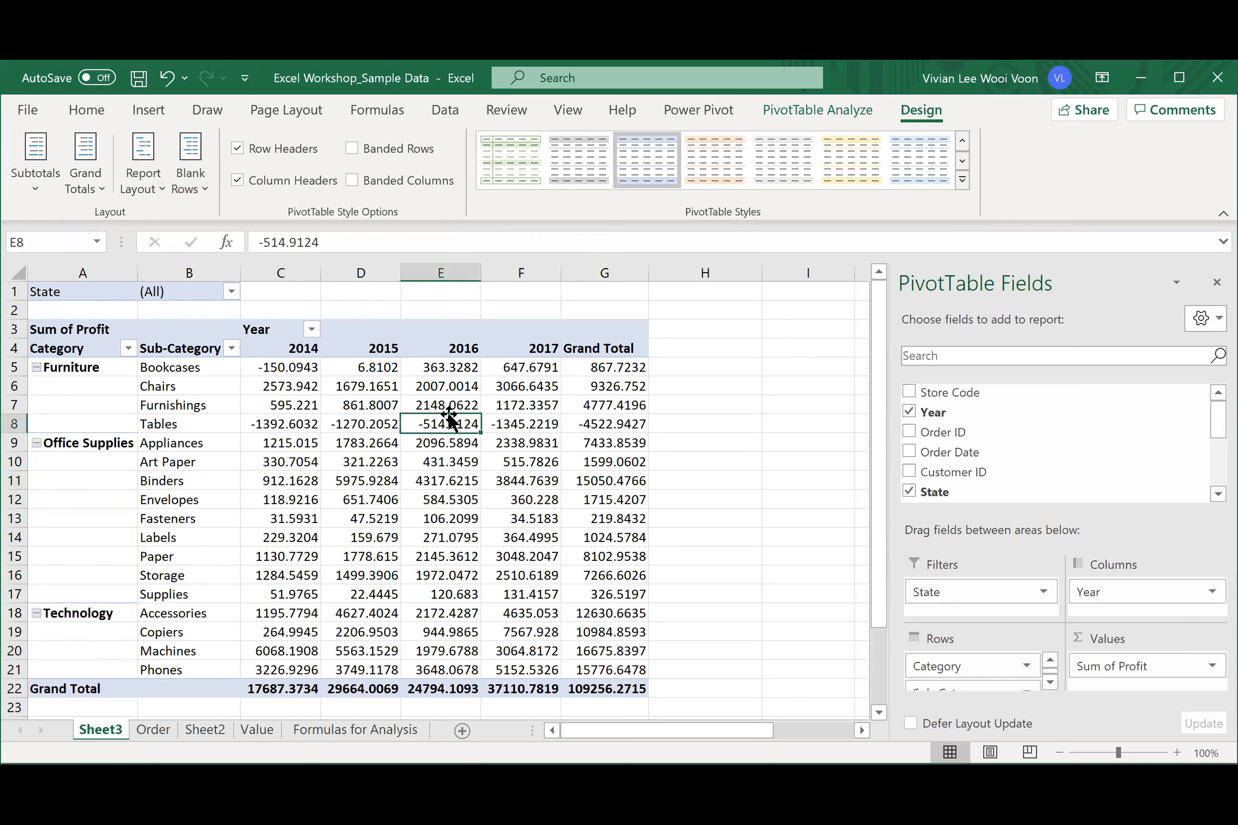
- Try banded rows and banded columns on the PivotTable one after the other, switching each off again
{"action": "left_click", "coordinate": [351, 144]}
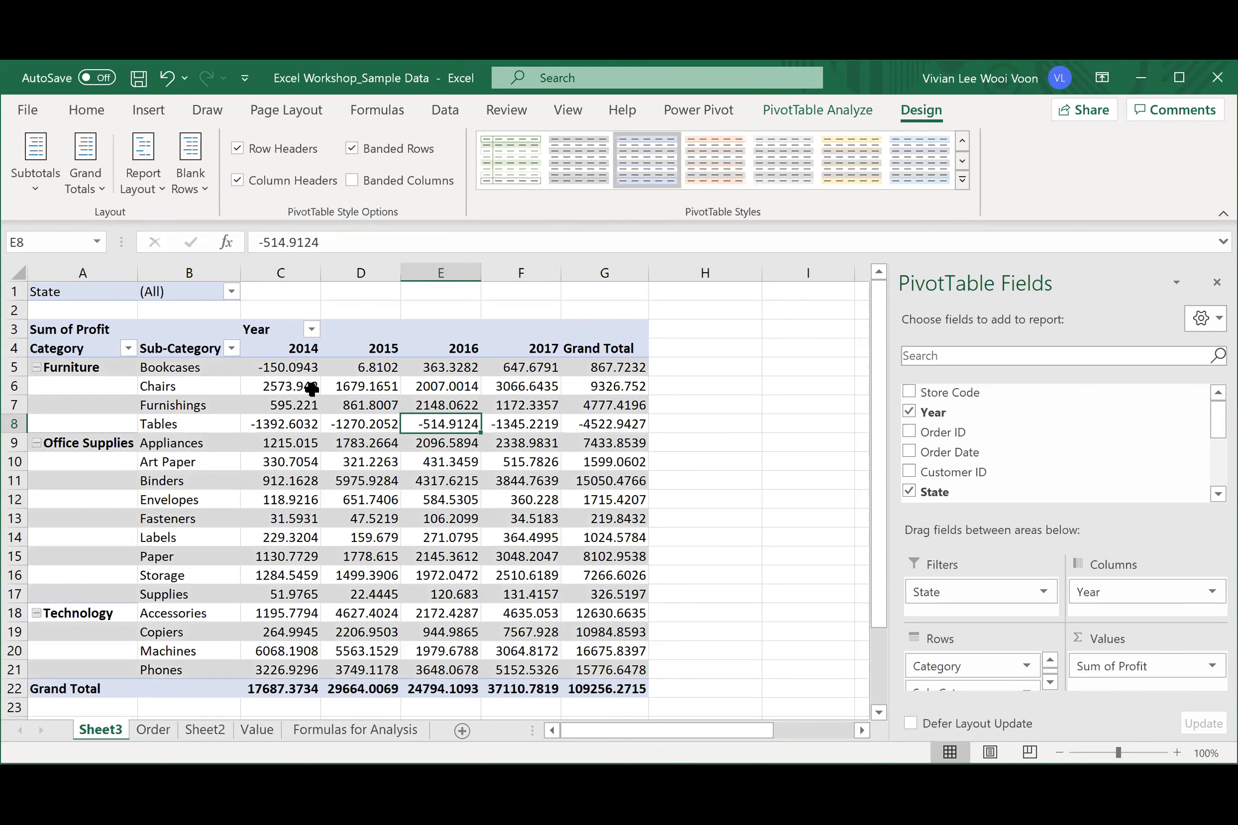
{"action": "left_click", "coordinate": [355, 144]}
{"action": "left_click", "coordinate": [354, 172]}
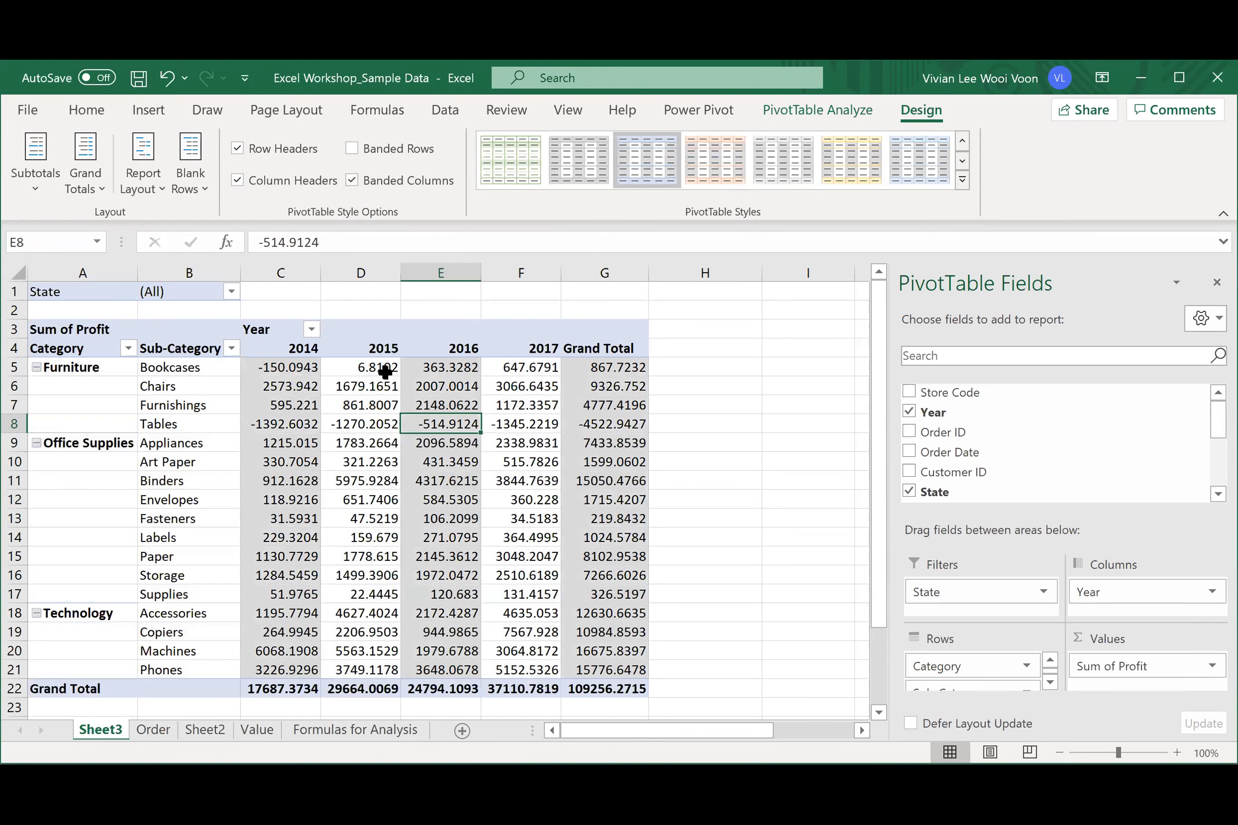
{"action": "left_click", "coordinate": [351, 180]}
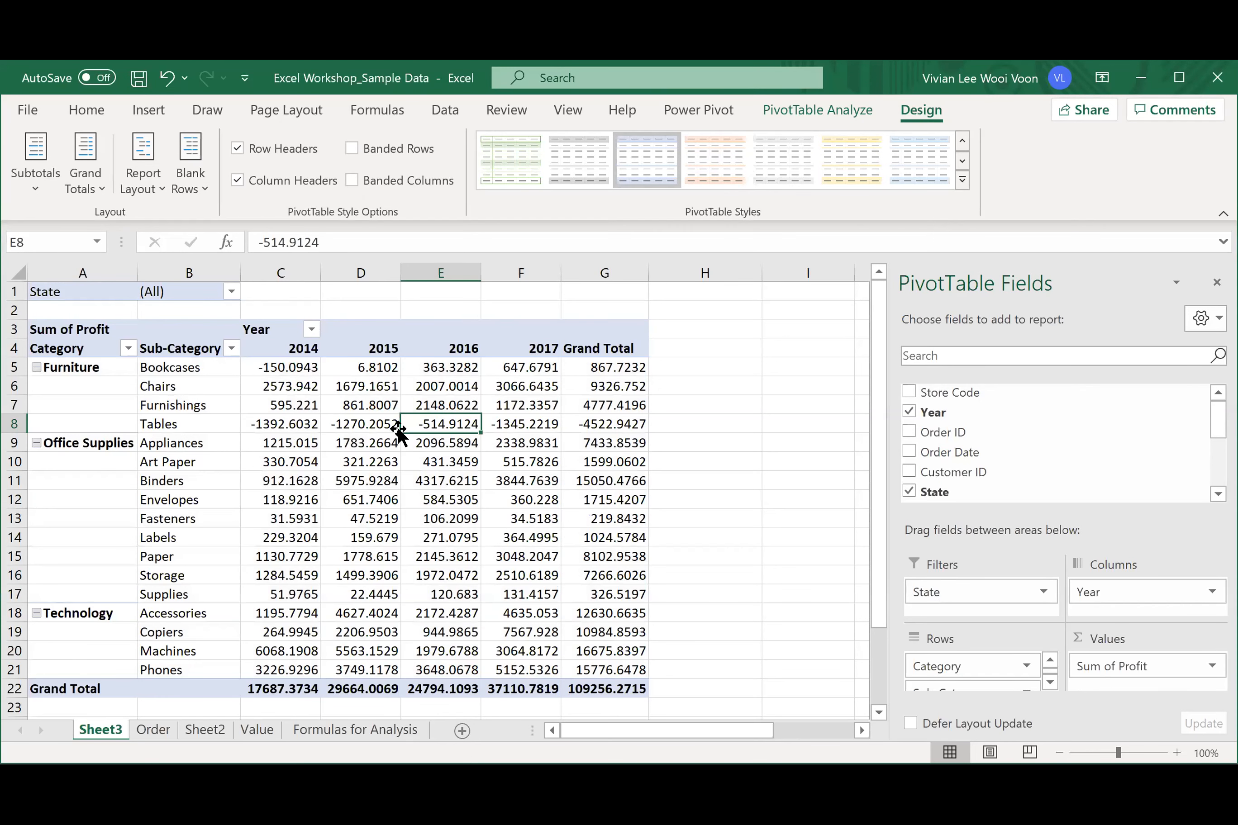
{"action": "left_click", "coordinate": [417, 374]}
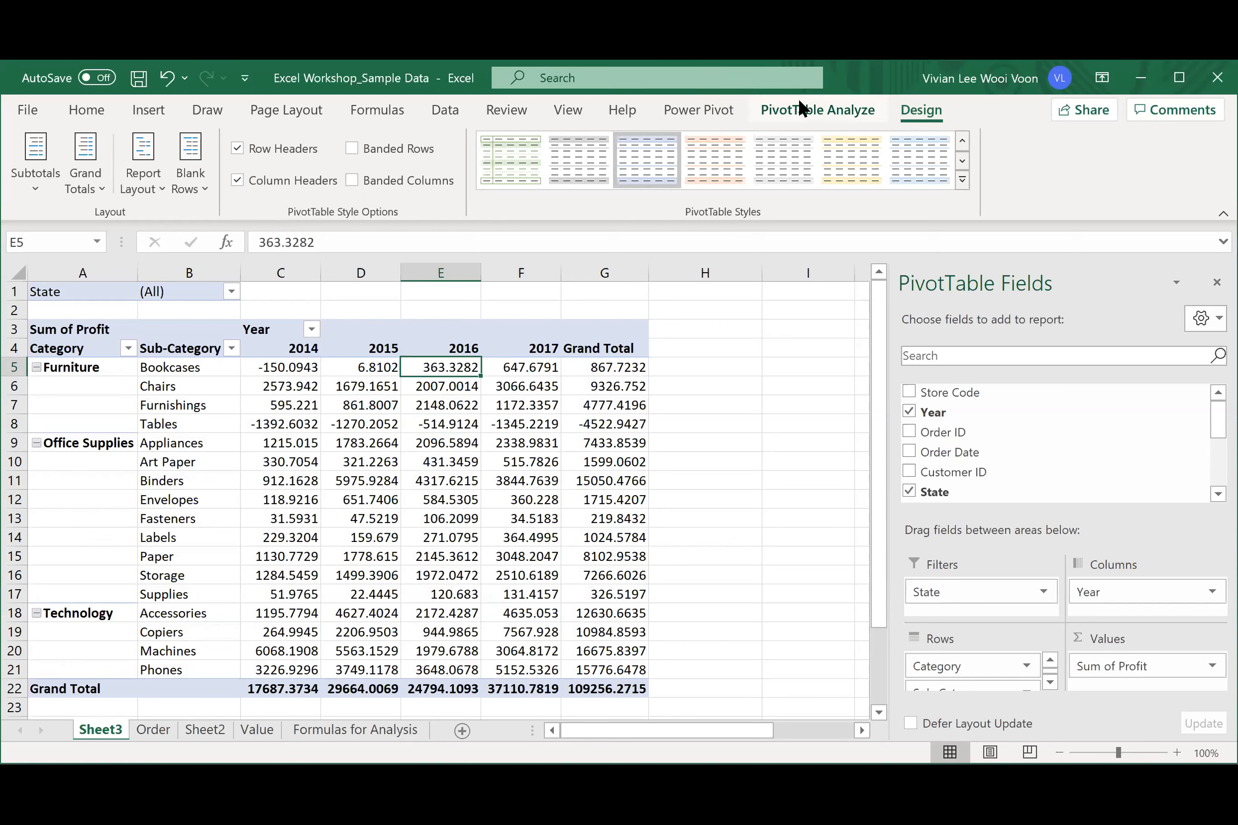
- View the source data on the Order sheet and return to the PivotTable on Sheet3
{"action": "left_click", "coordinate": [817, 105]}
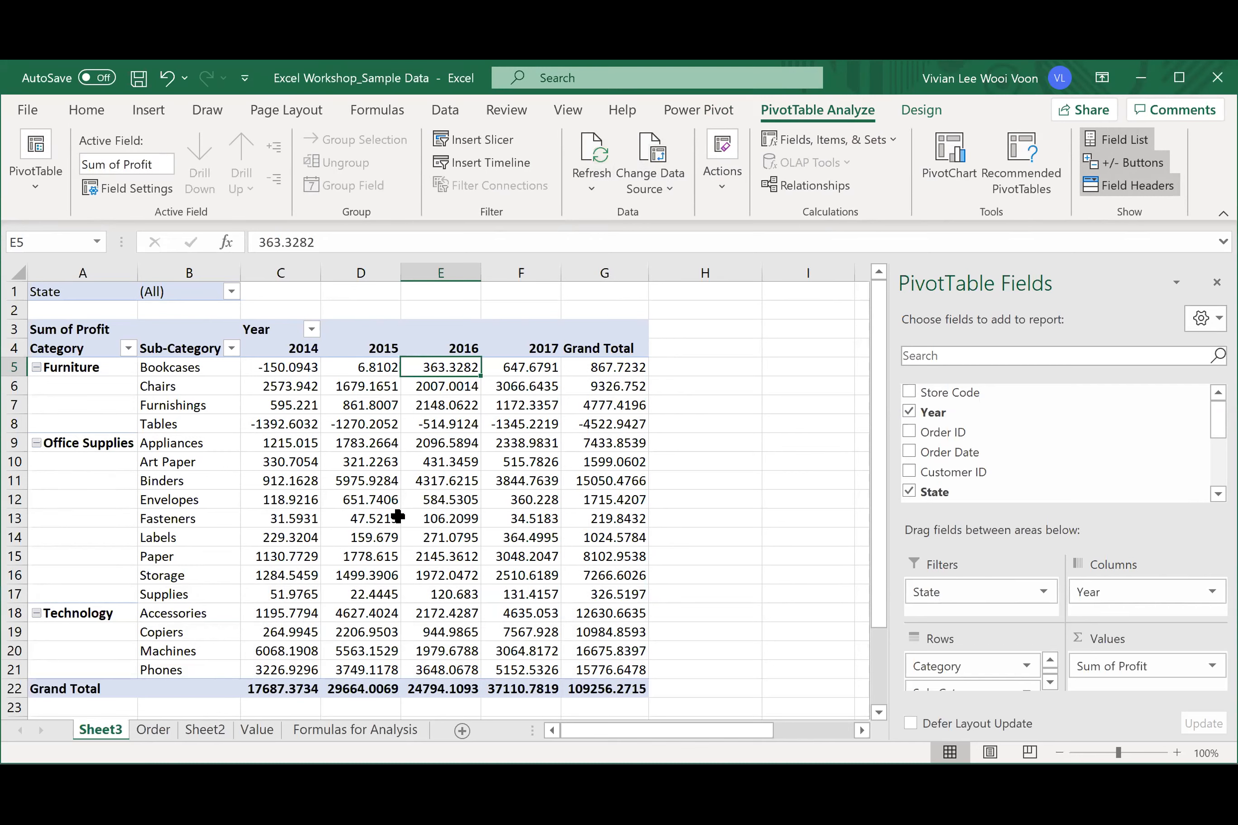
{"action": "mouse_move", "coordinate": [398, 516]}
{"action": "left_click", "coordinate": [160, 735]}
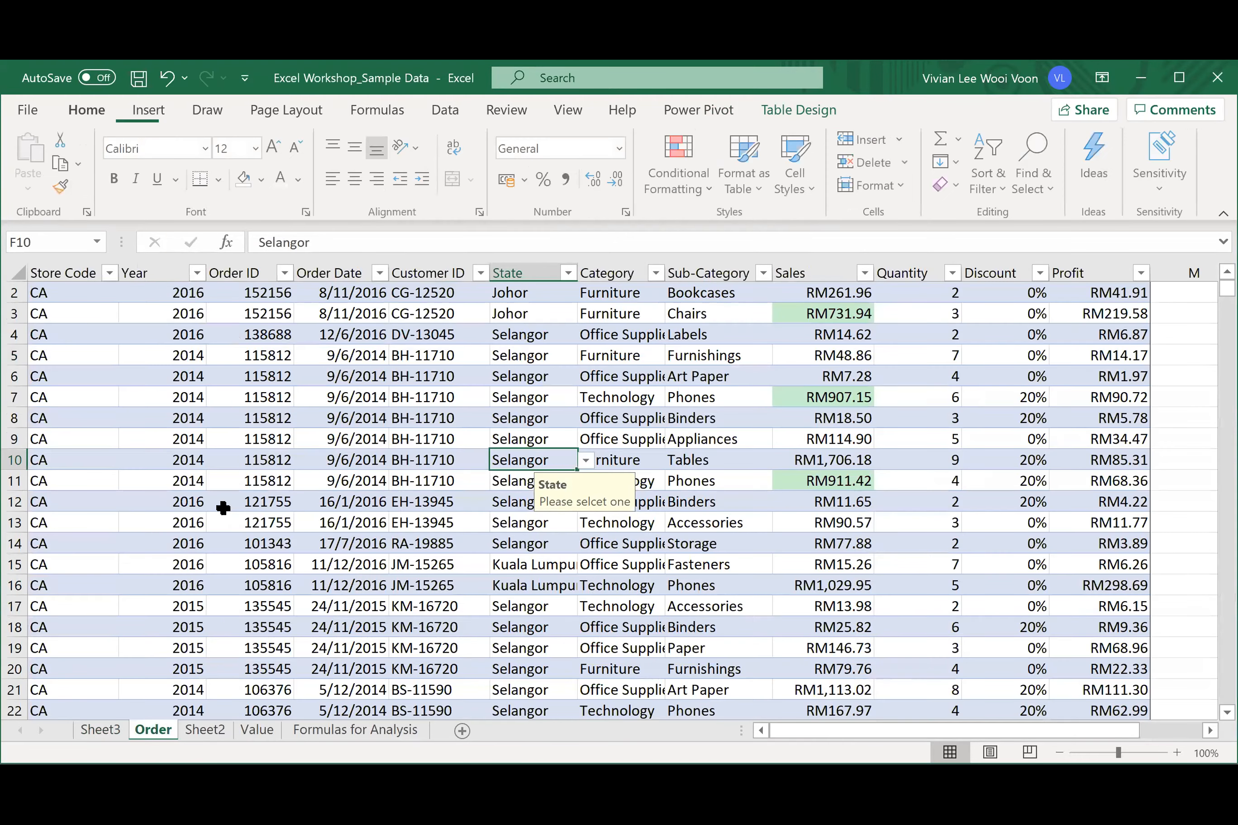
{"action": "key", "text": "ctrl+Page_Up"}
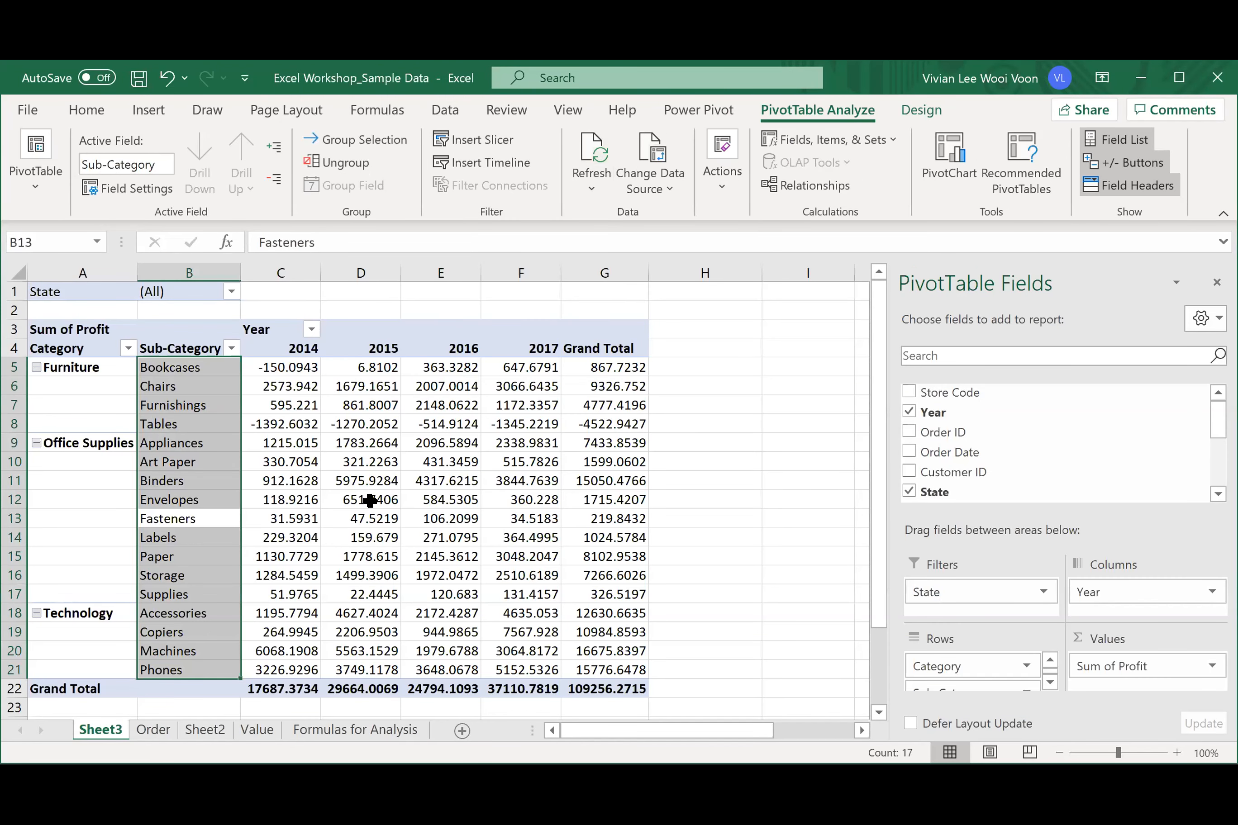
{"action": "left_click", "coordinate": [414, 516]}
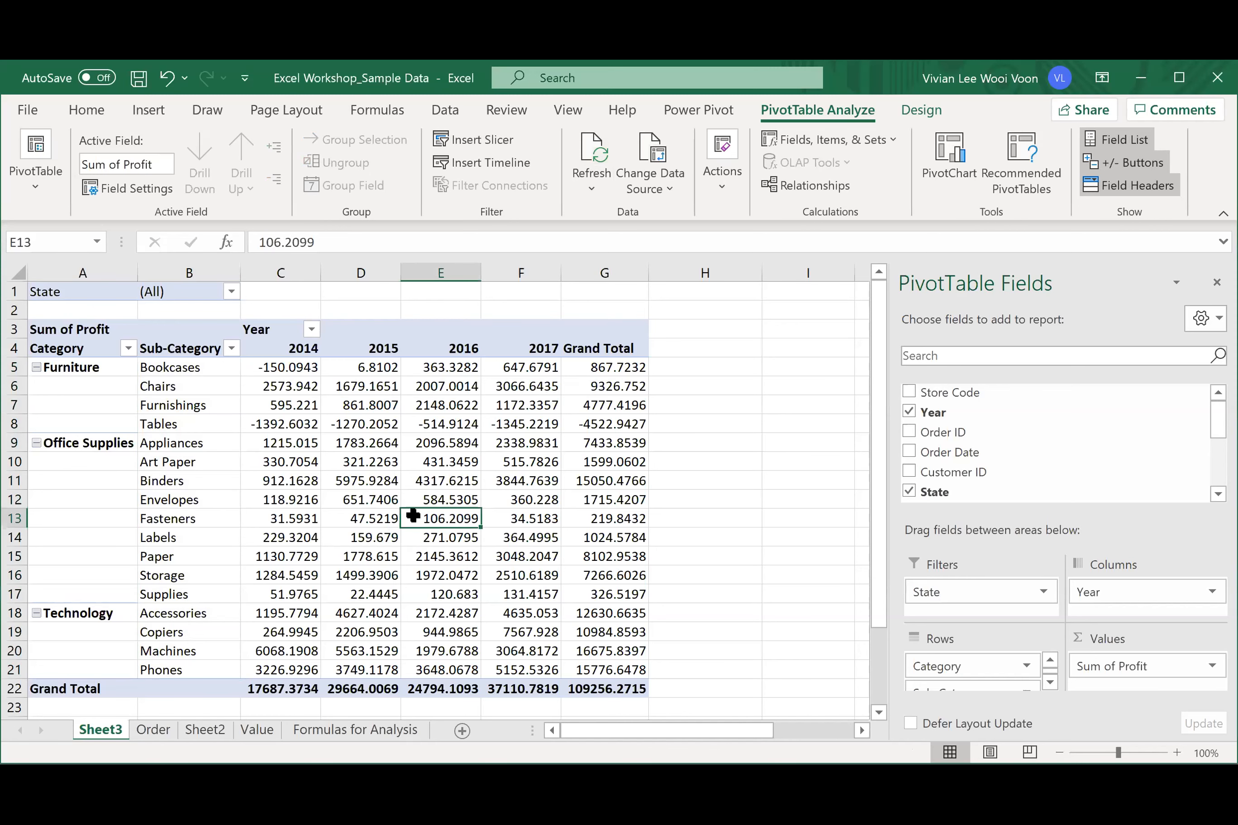
- Check the table or range set as the PivotTable's data source, and leave it without making changes
{"action": "mouse_move", "coordinate": [413, 516]}
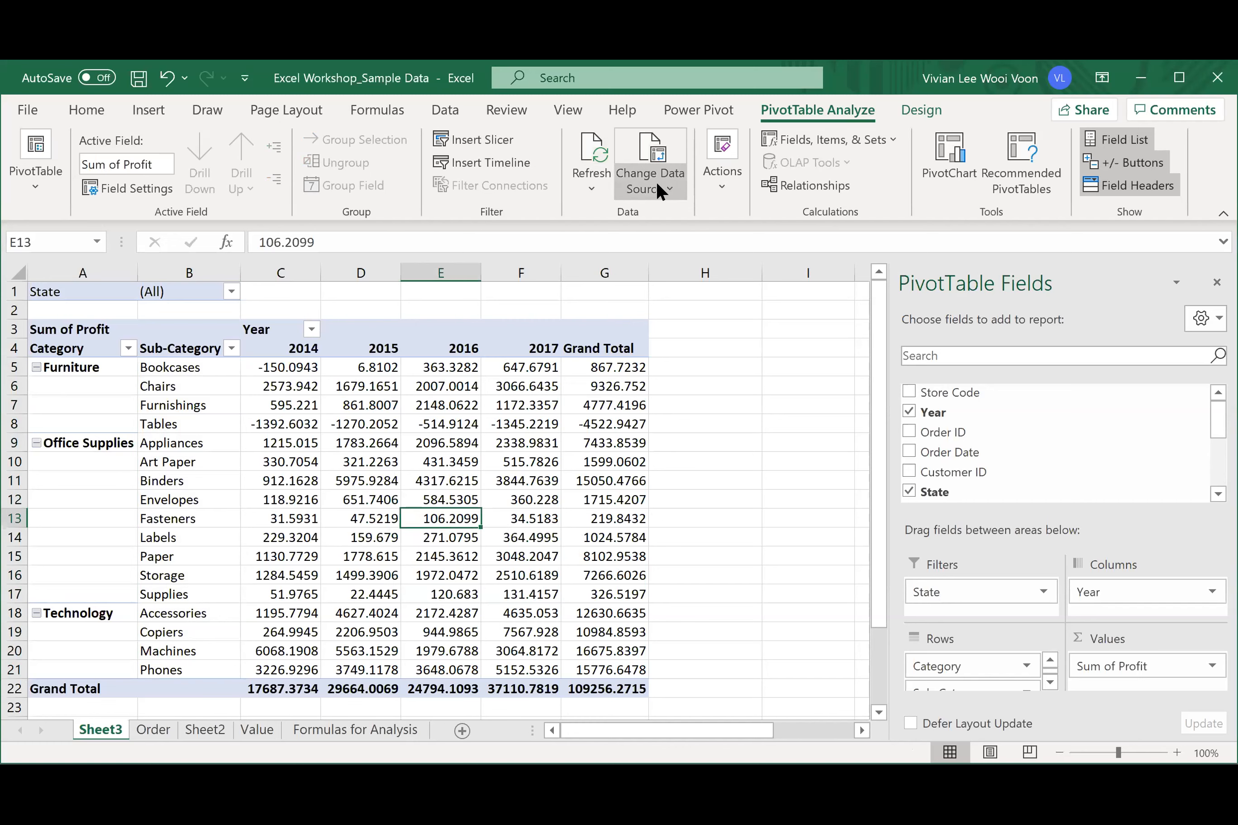
{"action": "left_click", "coordinate": [658, 148]}
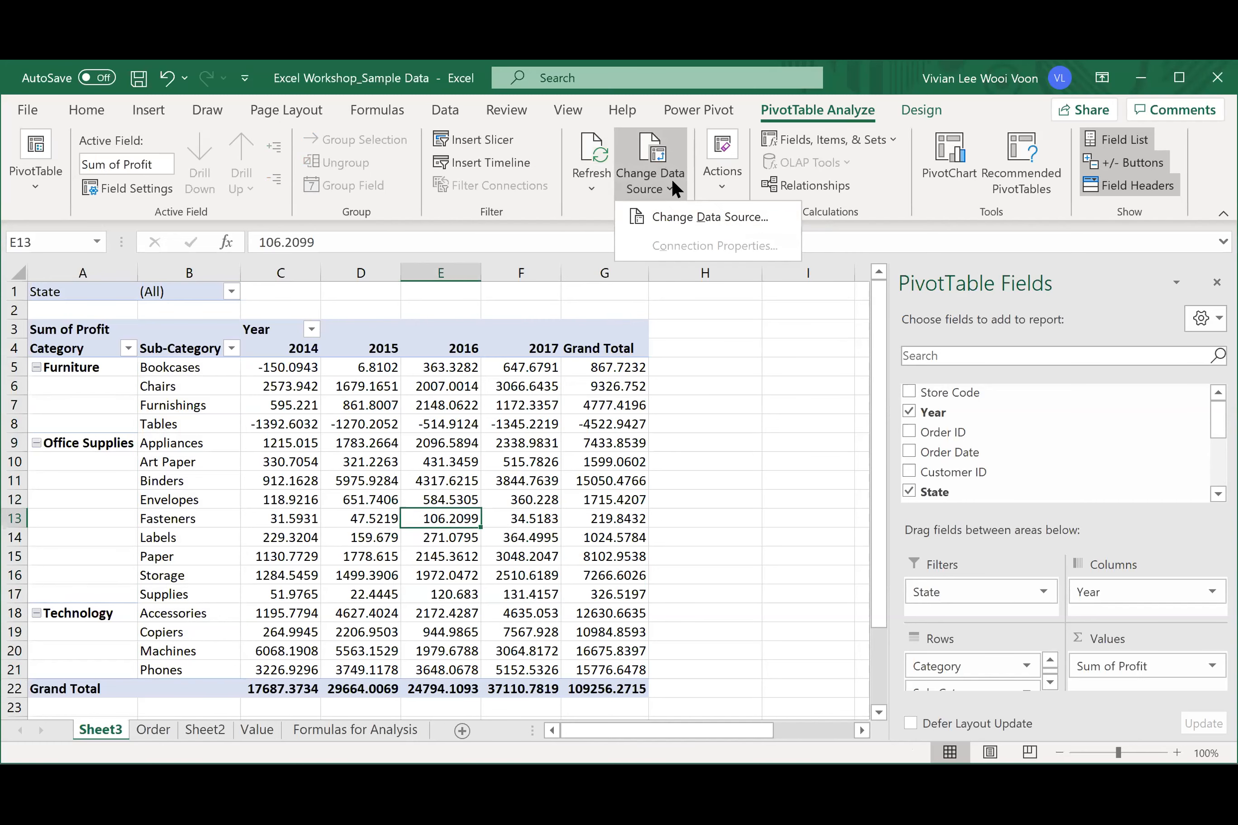
{"action": "left_click", "coordinate": [710, 217]}
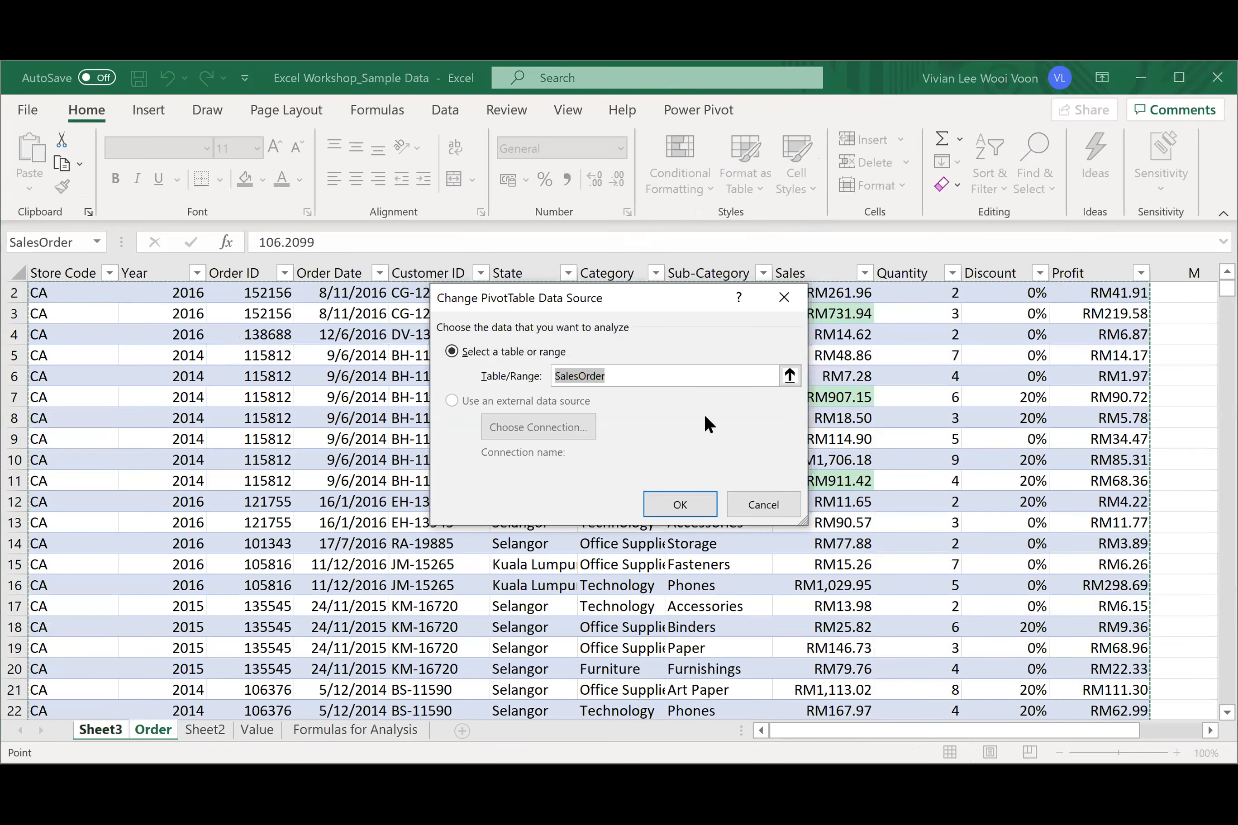
{"action": "left_click", "coordinate": [712, 373]}
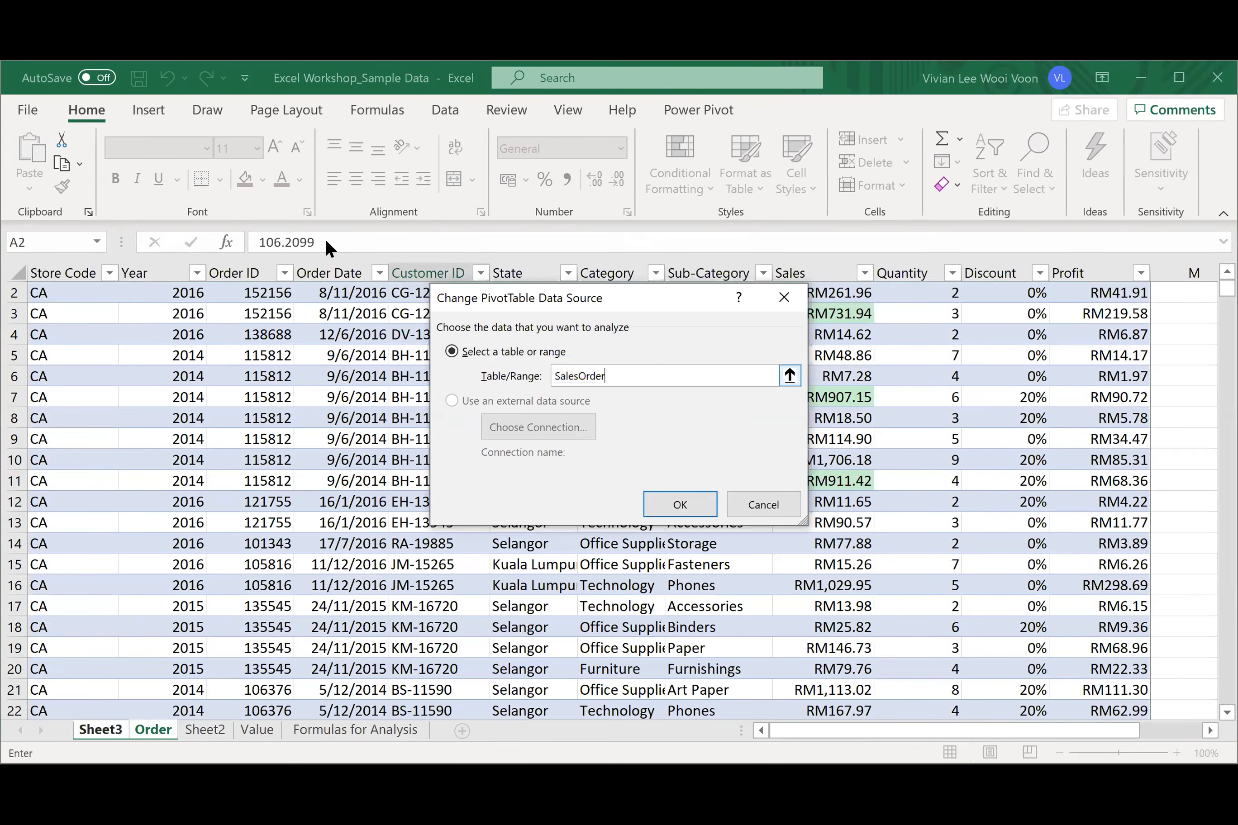
{"action": "left_click", "coordinate": [747, 500]}
{"action": "left_click", "coordinate": [219, 597]}
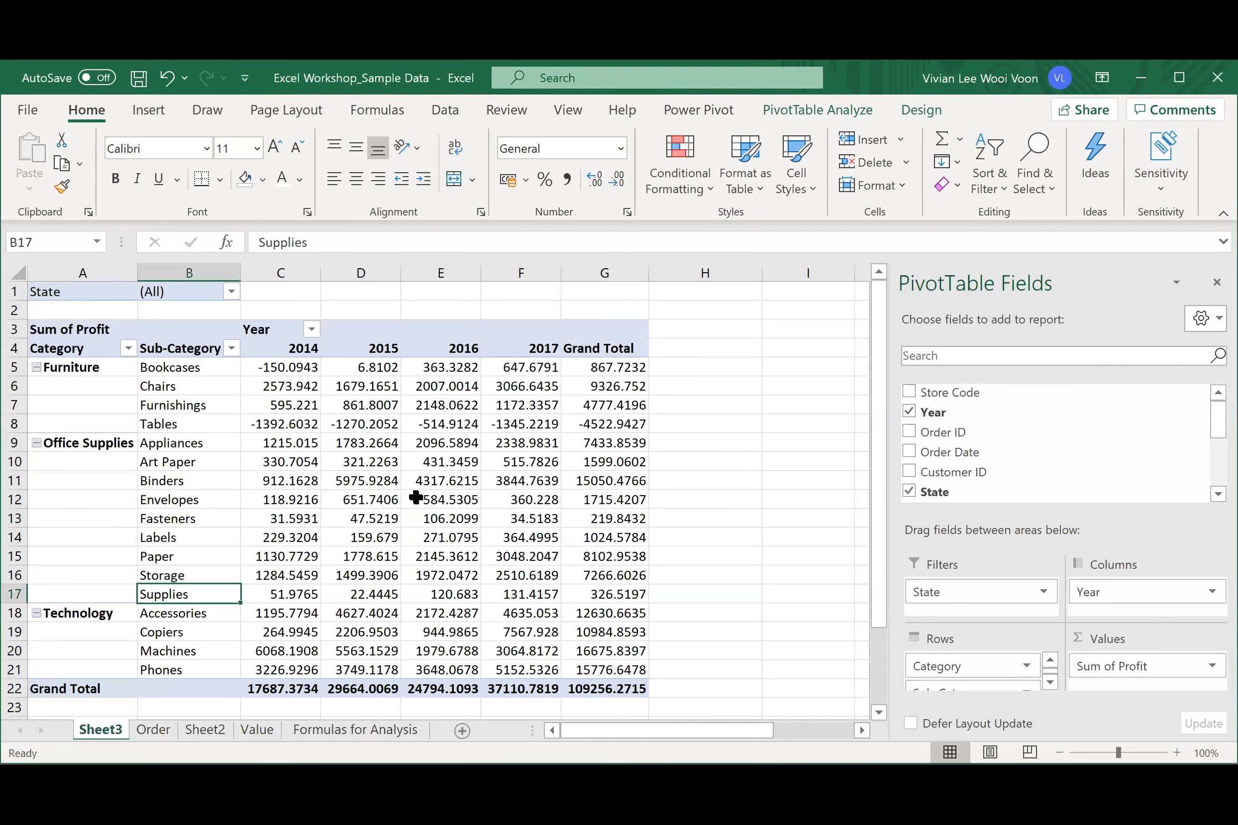
{"action": "left_click", "coordinate": [416, 498]}
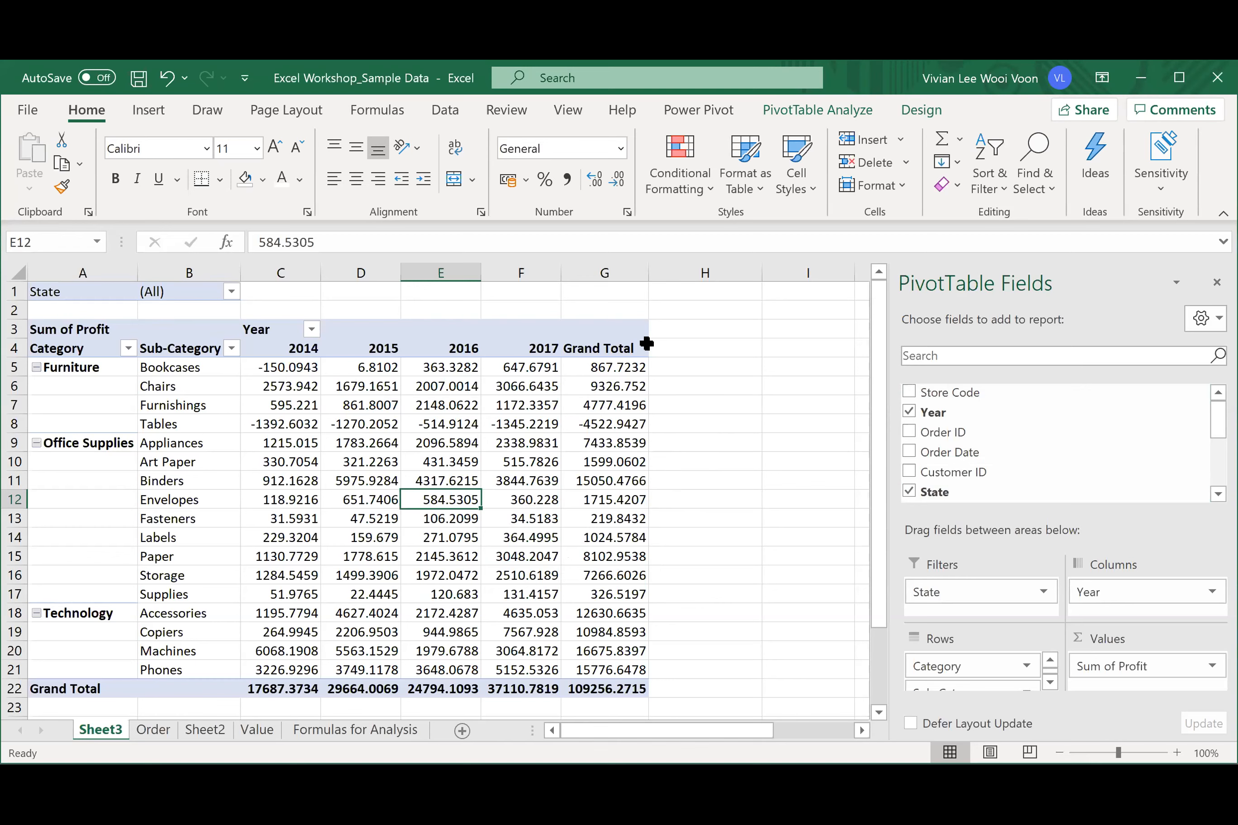
- Add a column headed Remark in cell M1, directly after Profit in the Order sheet's table
{"action": "left_click", "coordinate": [367, 421]}
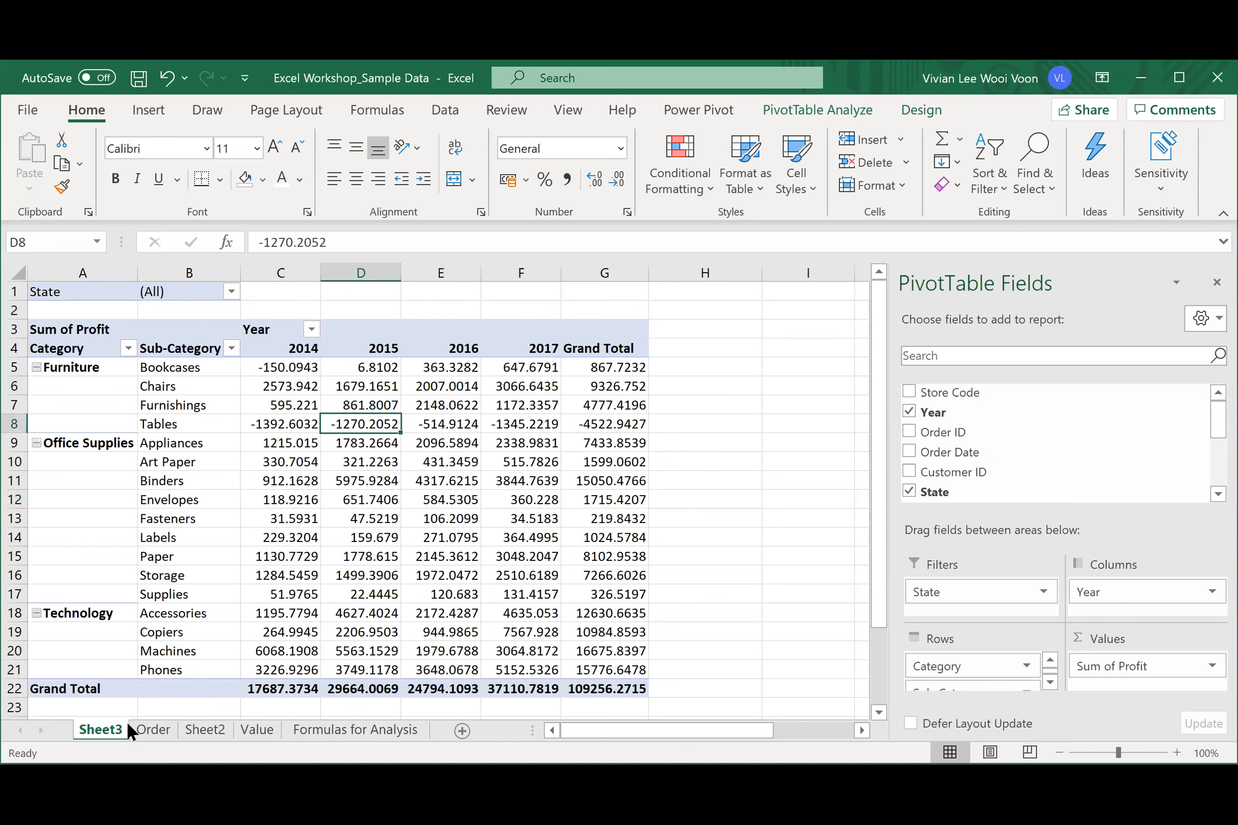
{"action": "left_click", "coordinate": [153, 730]}
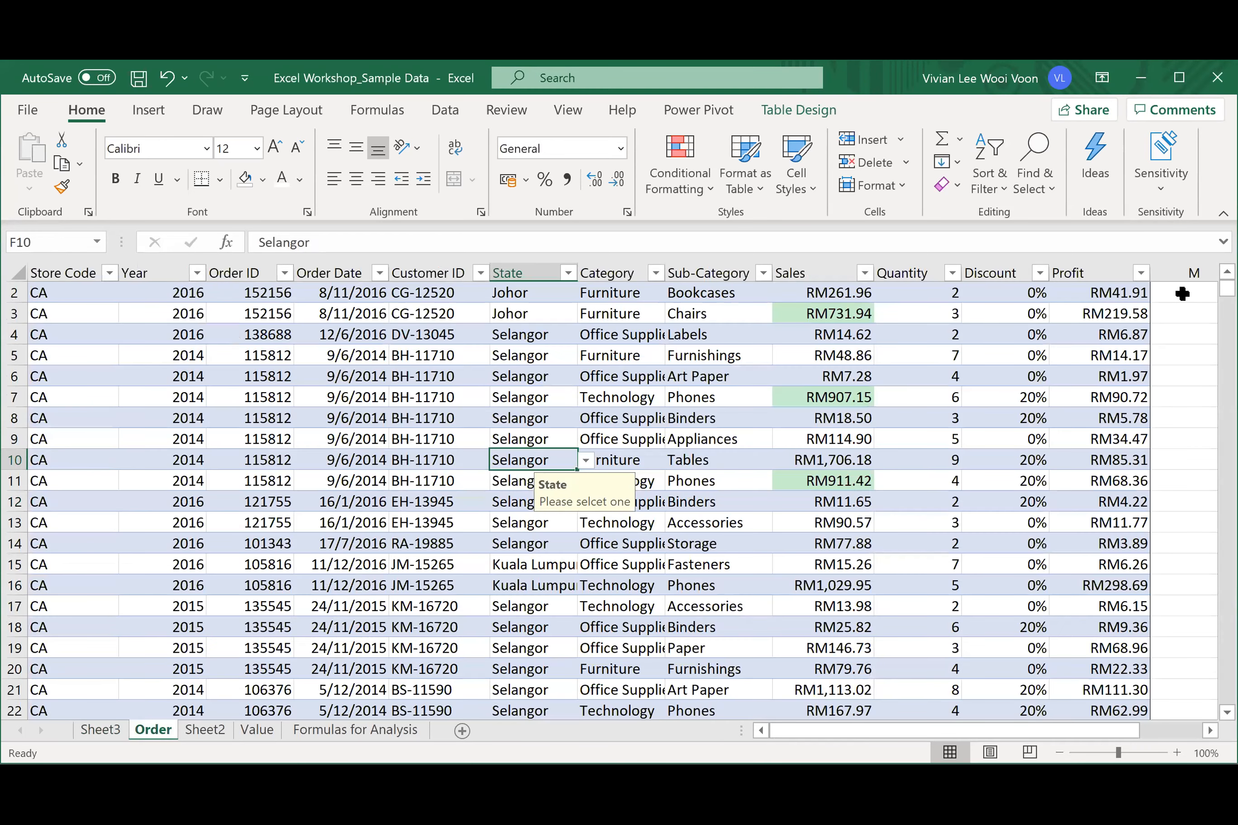
{"action": "scroll", "coordinate": [1182, 293], "scroll_direction": "up", "scroll_amount": 1}
{"action": "left_click", "coordinate": [1181, 293]}
{"action": "left_click", "coordinate": [1202, 729]}
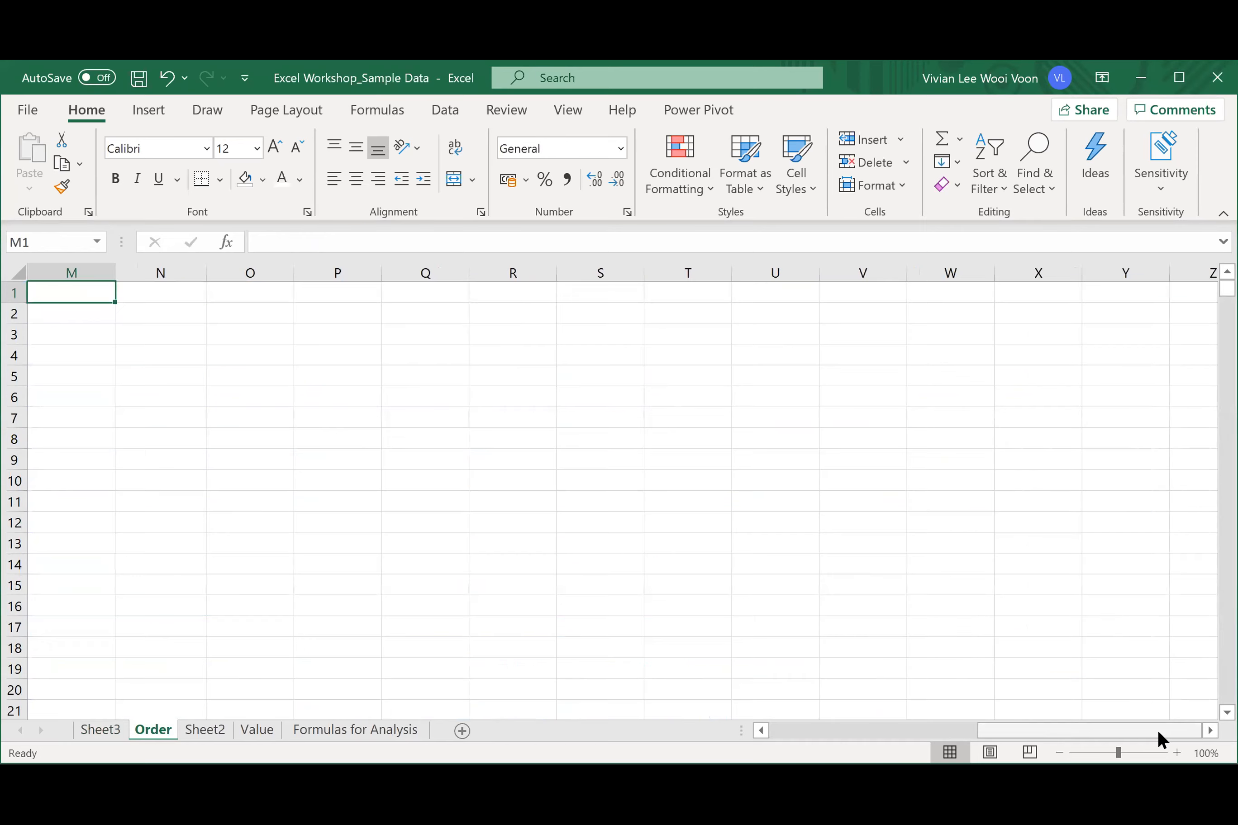
{"action": "left_click_drag", "start_coordinate": [1158, 730], "coordinate": [949, 730]}
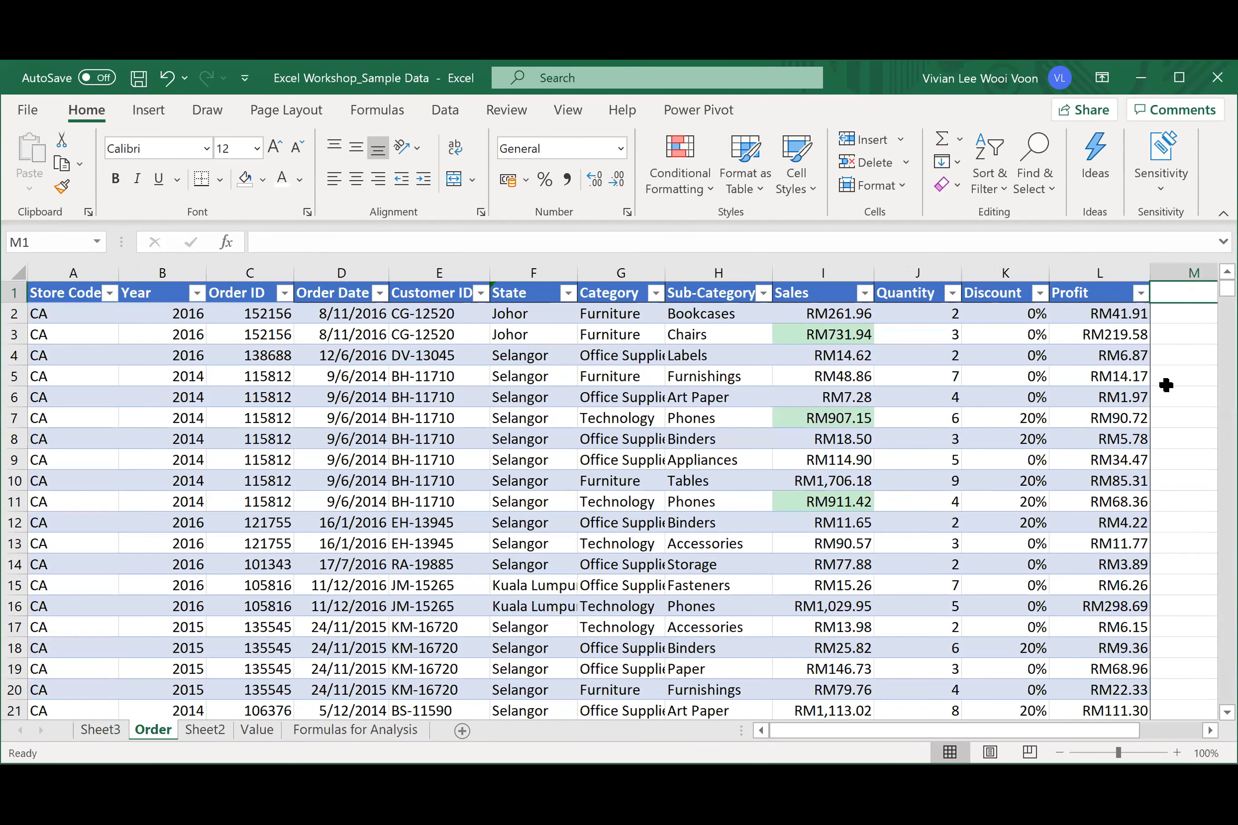
{"action": "double_click", "coordinate": [1165, 291]}
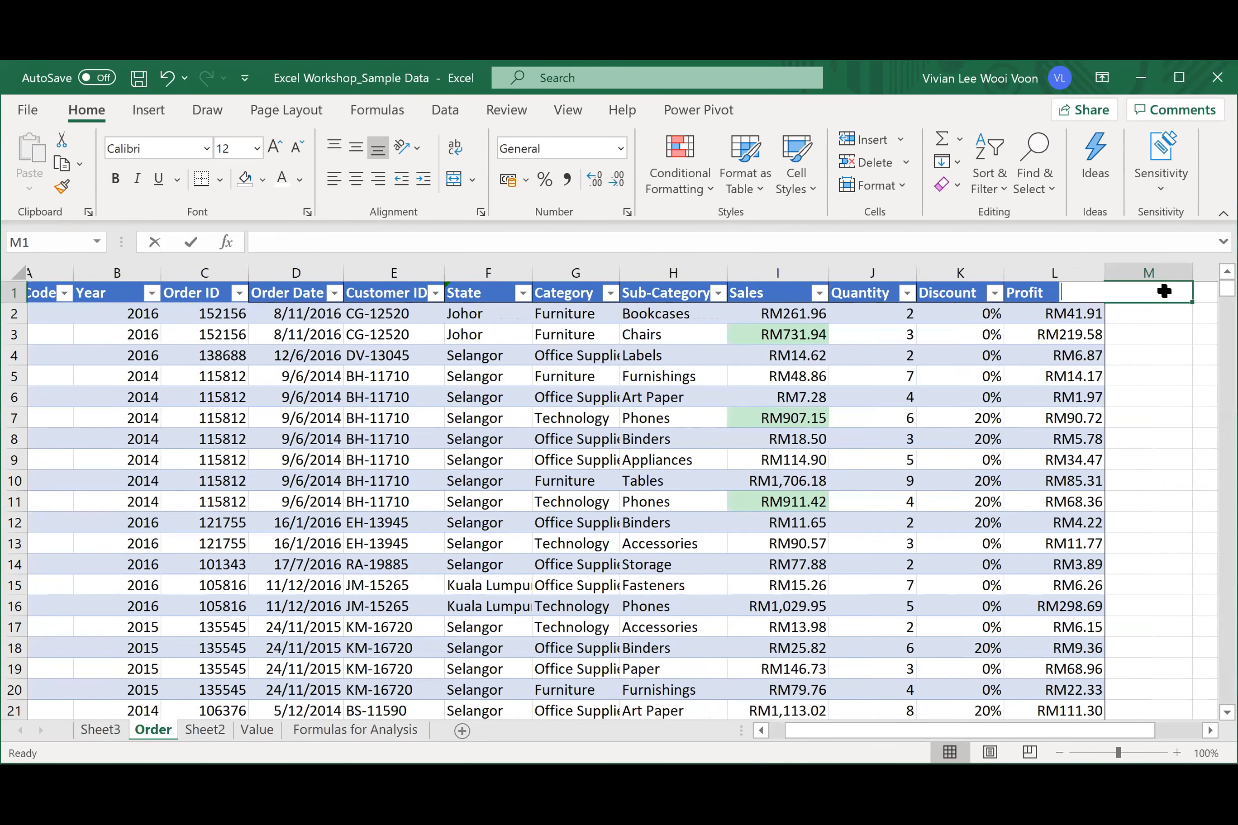
{"action": "type", "text": "Remark"}
{"action": "key", "text": "Return"}
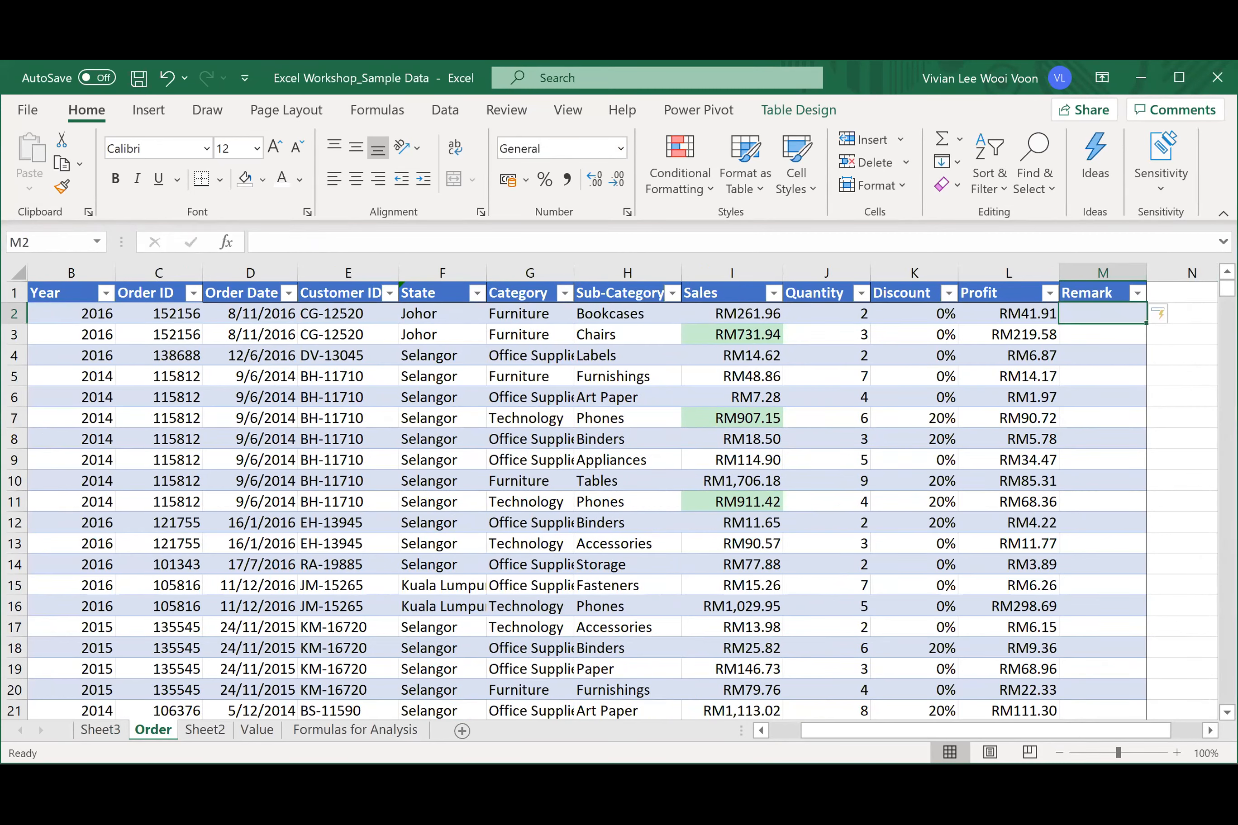
- Refresh the PivotTable on Sheet3 and check its field list for the Remark field
{"action": "left_click", "coordinate": [102, 734]}
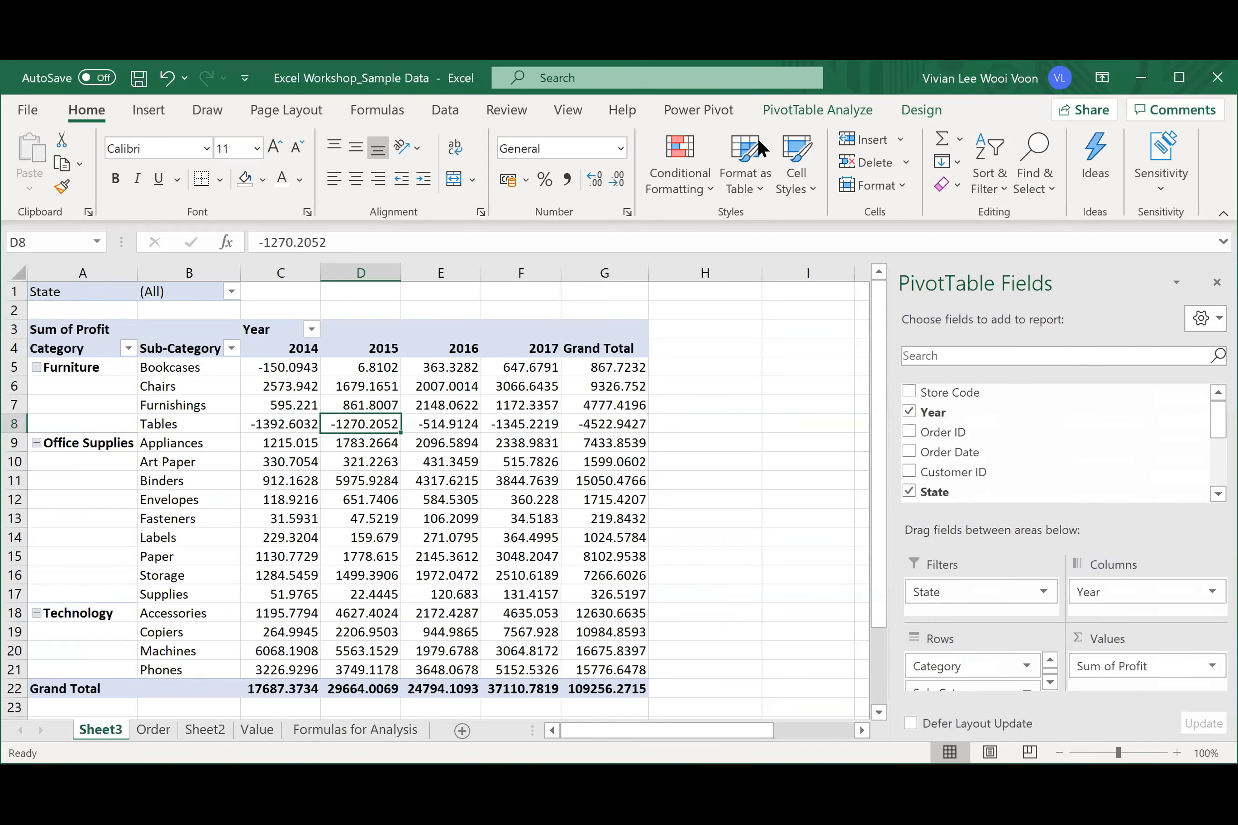
{"action": "left_click", "coordinate": [838, 108]}
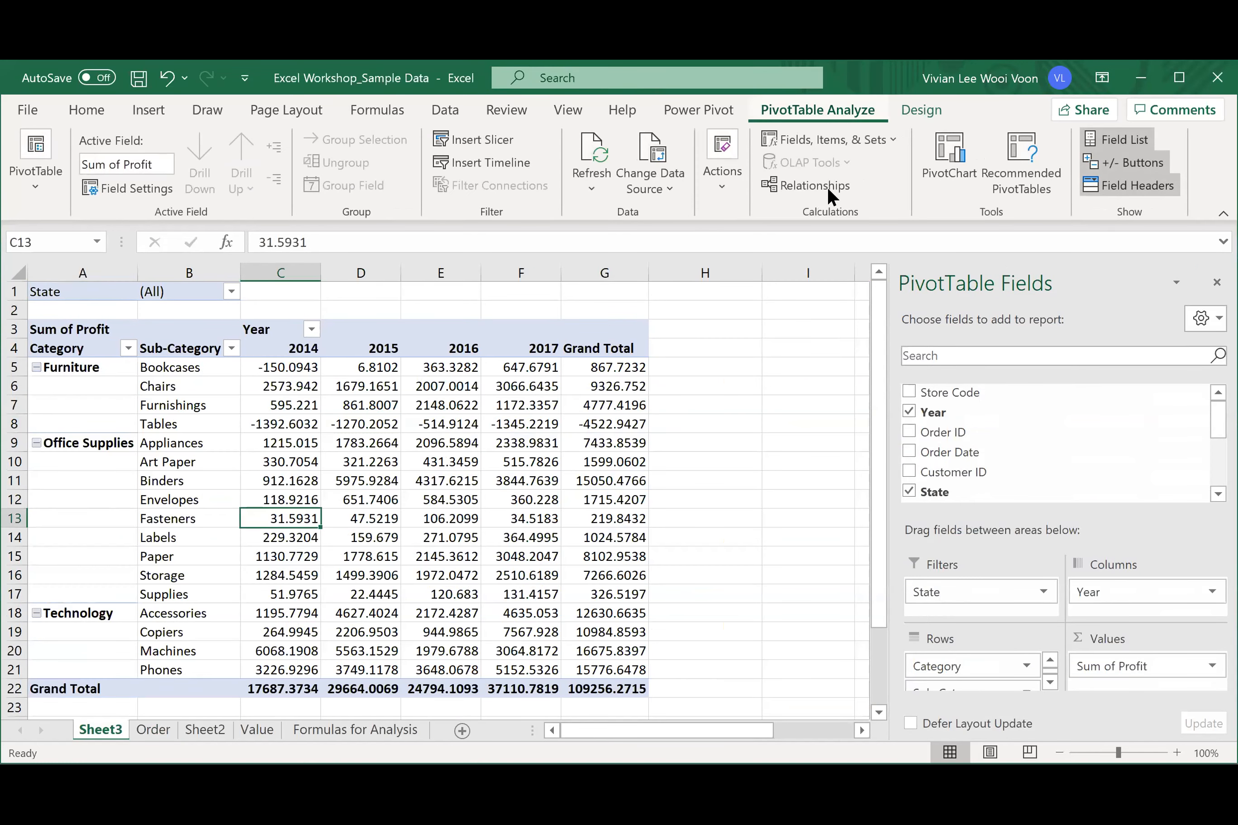
{"action": "left_click", "coordinate": [600, 137]}
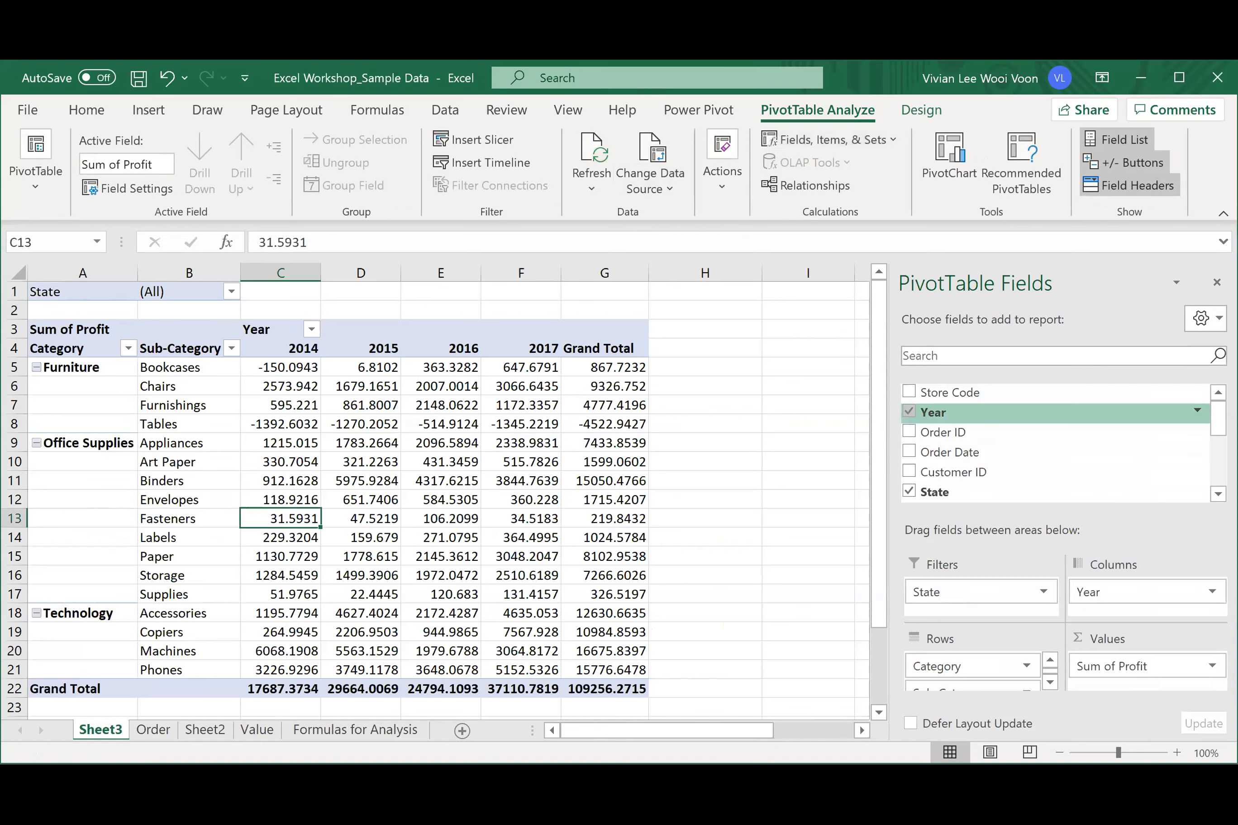
{"action": "scroll", "coordinate": [1213, 474], "scroll_direction": "down", "scroll_amount": 5}
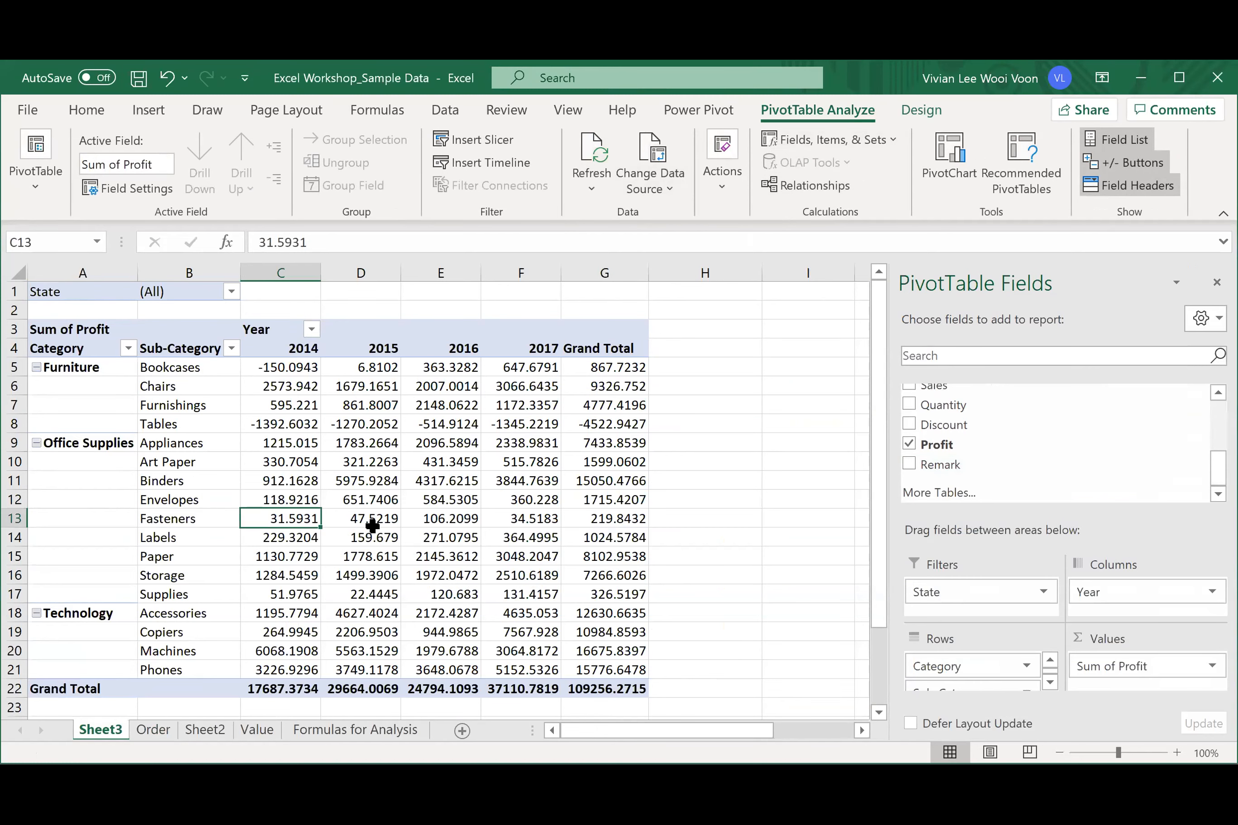
- Insert an Order Date timeline for the PivotTable and place it beside the report, starting over column H
{"action": "mouse_move", "coordinate": [373, 526]}
{"action": "left_click", "coordinate": [343, 442]}
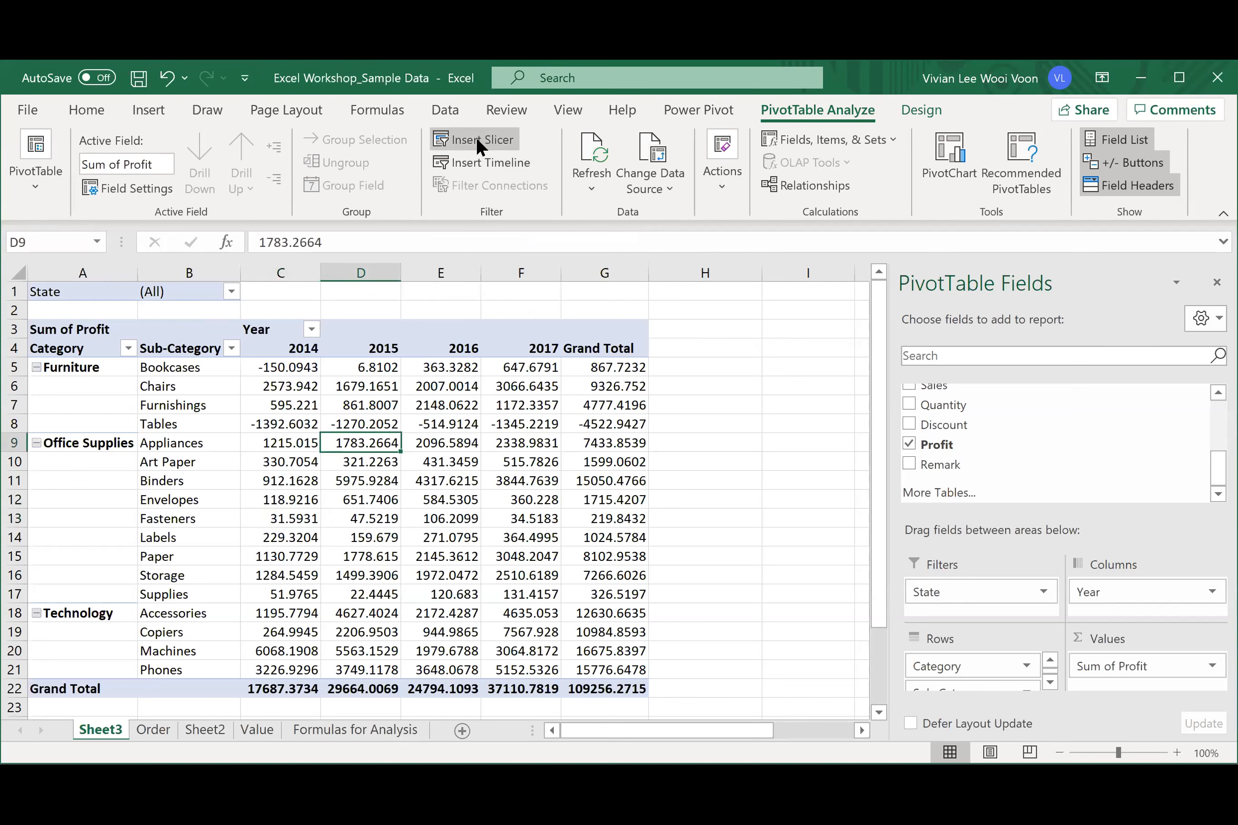
{"action": "left_click", "coordinate": [472, 162]}
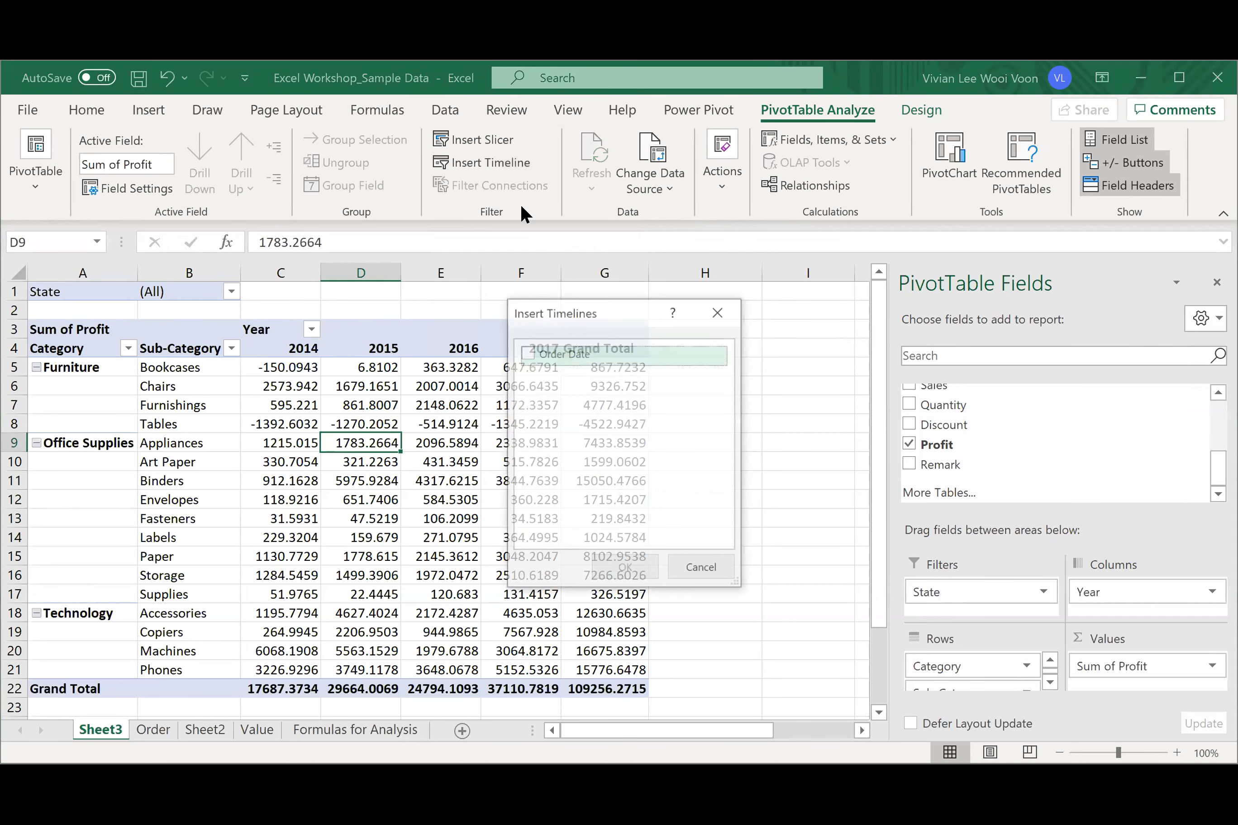
{"action": "left_click", "coordinate": [523, 349]}
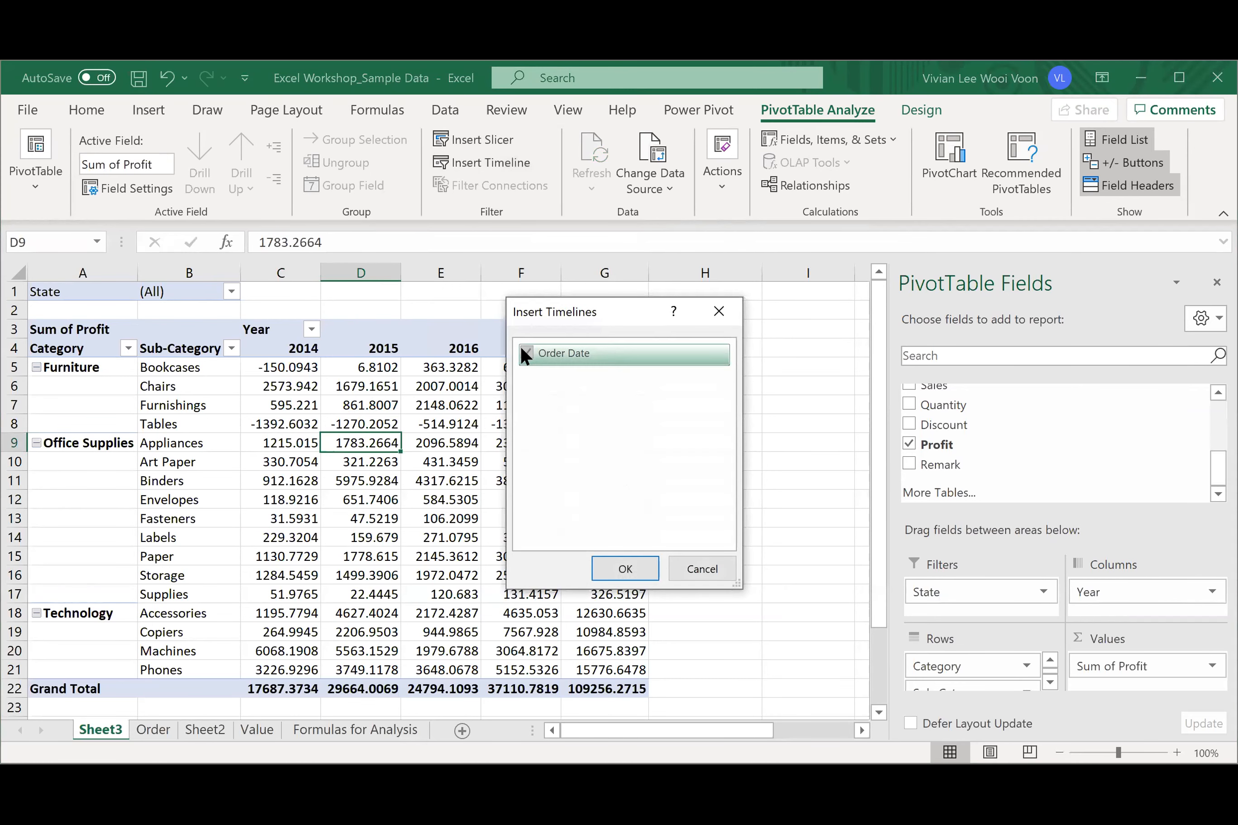
{"action": "left_click", "coordinate": [626, 569]}
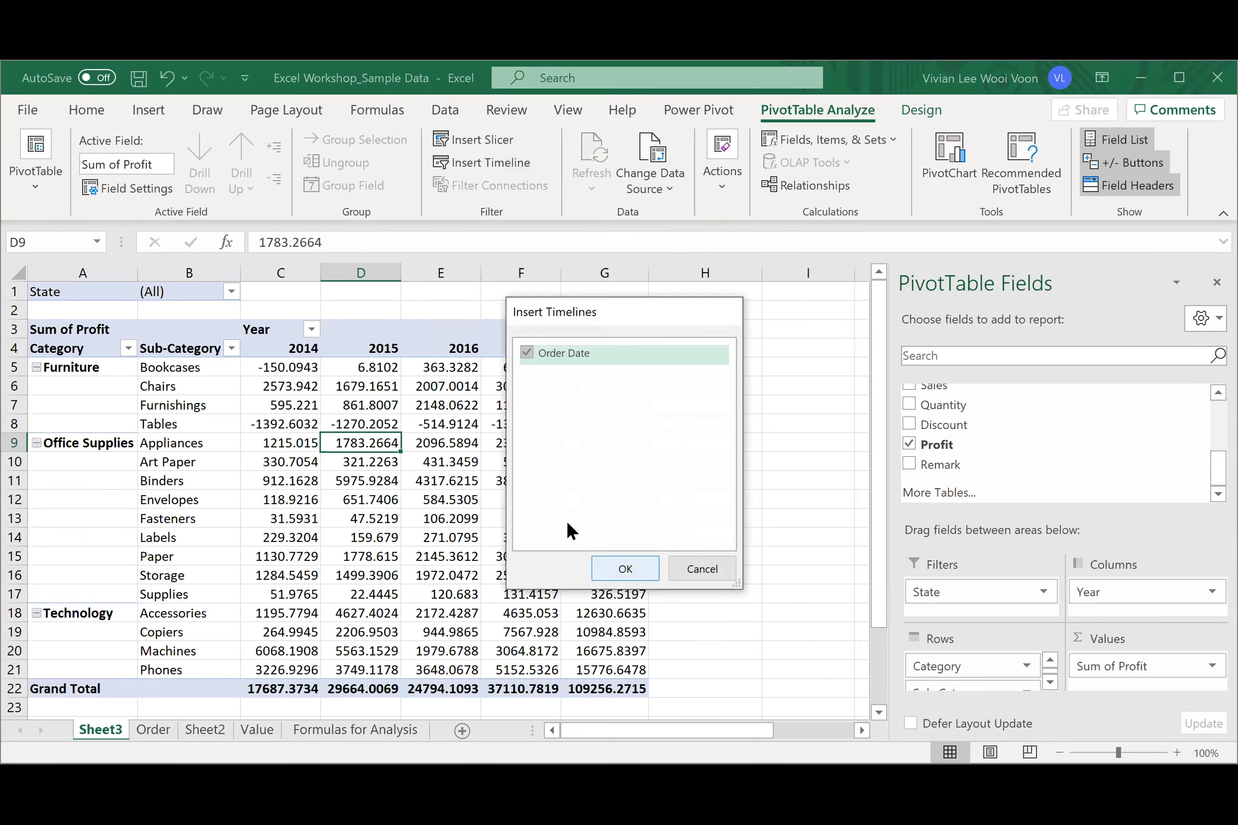
{"action": "left_click_drag", "start_coordinate": [489, 444], "coordinate": [875, 313]}
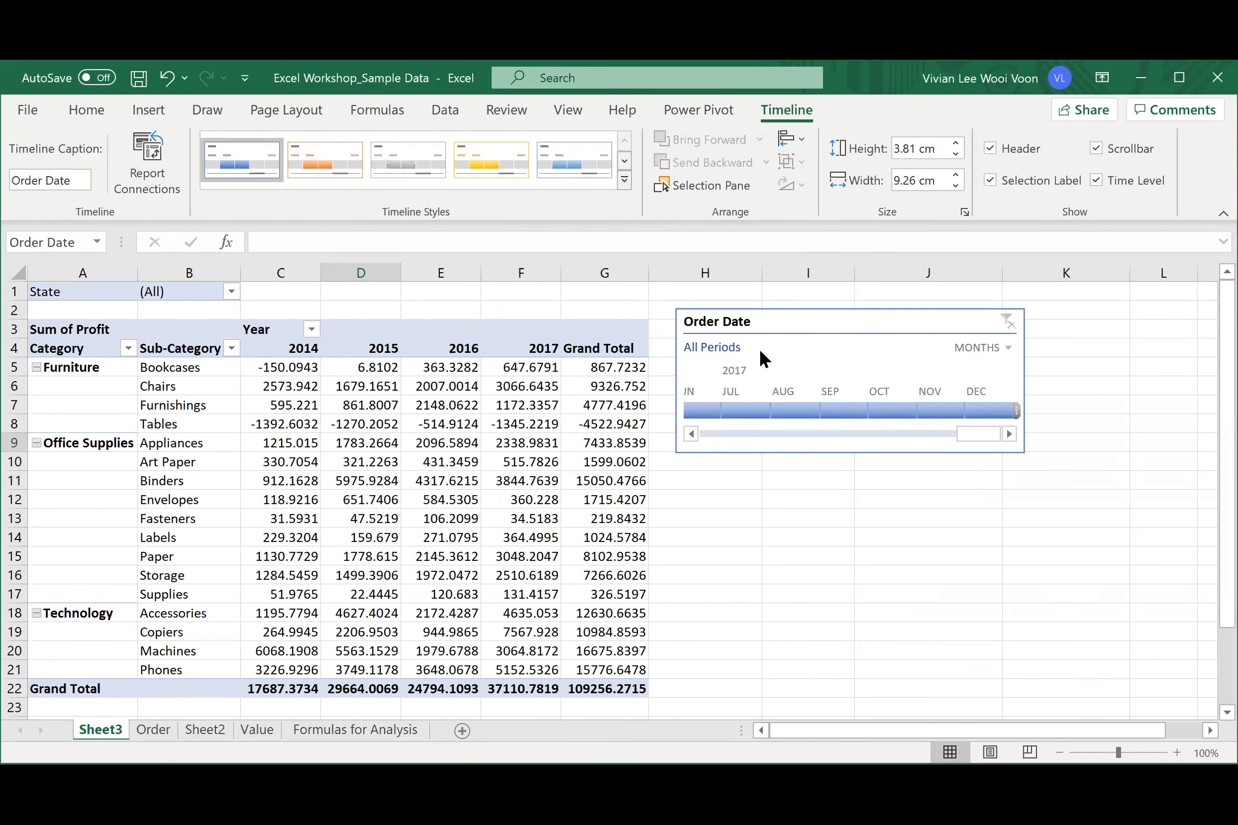
- Insert State and Category slicers for the PivotTable
{"action": "left_click", "coordinate": [406, 422]}
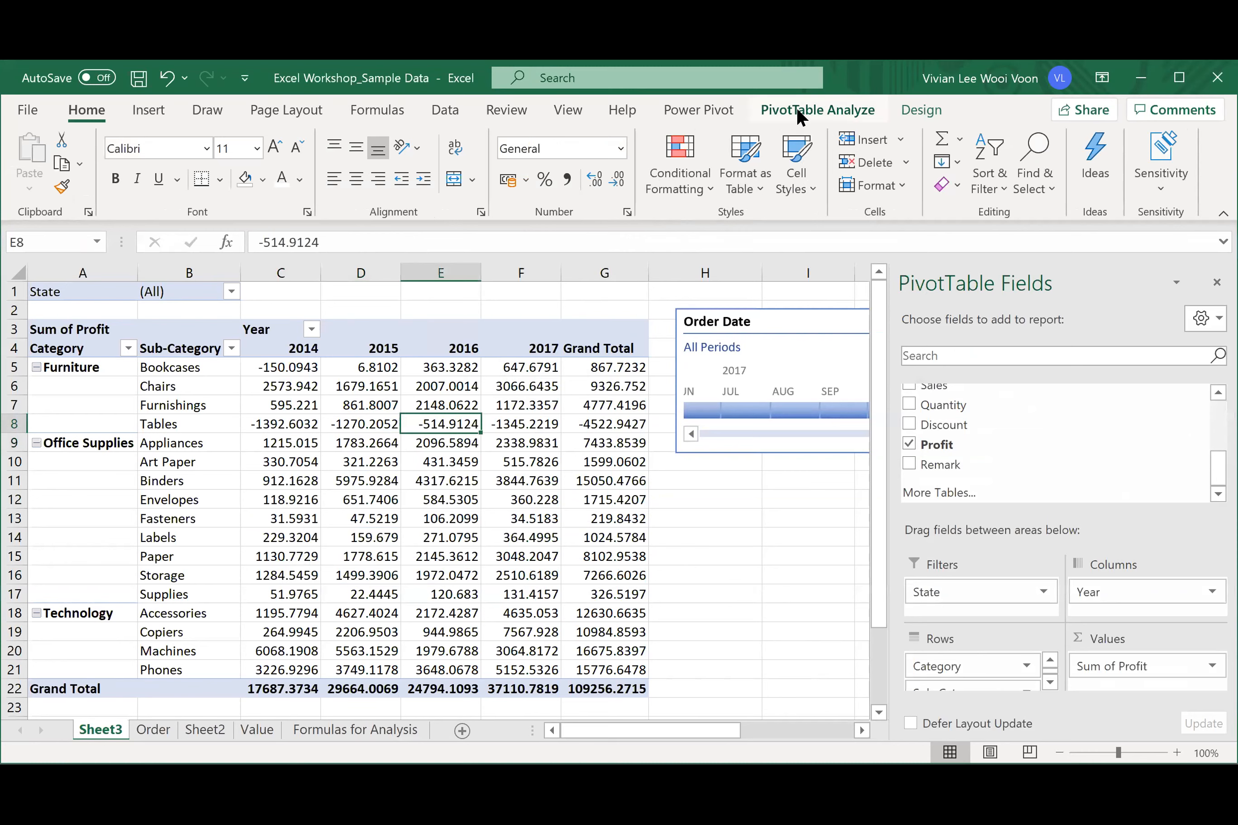
{"action": "left_click", "coordinate": [796, 108]}
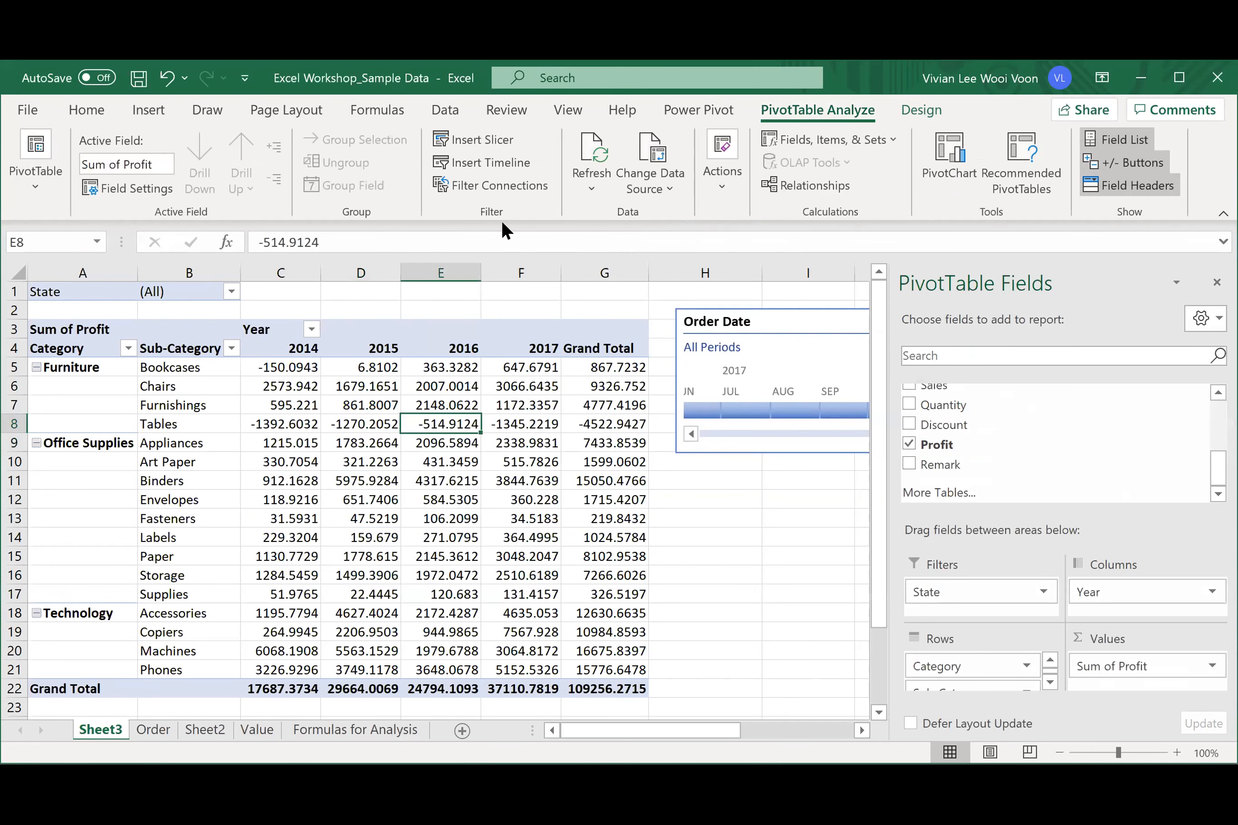
{"action": "left_click", "coordinate": [457, 139]}
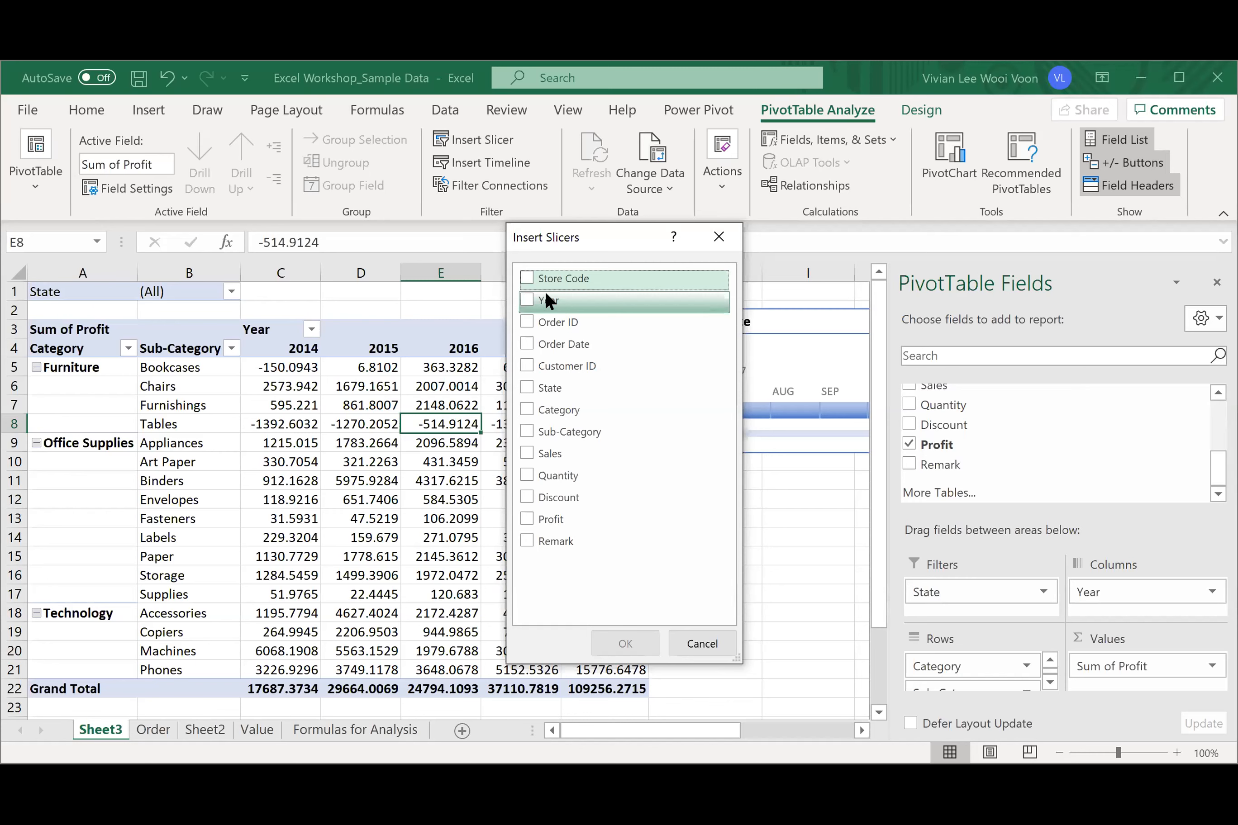
{"action": "left_click", "coordinate": [522, 387]}
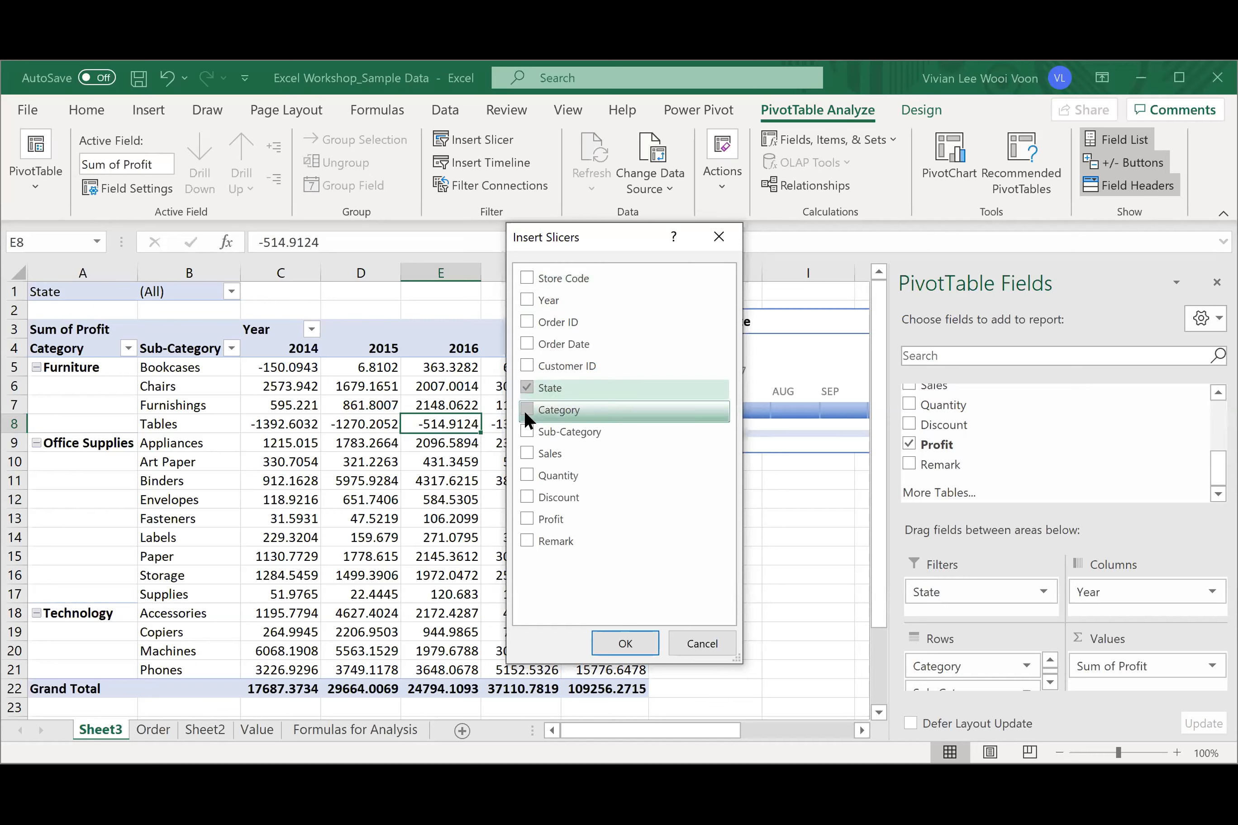
{"action": "left_click", "coordinate": [524, 410]}
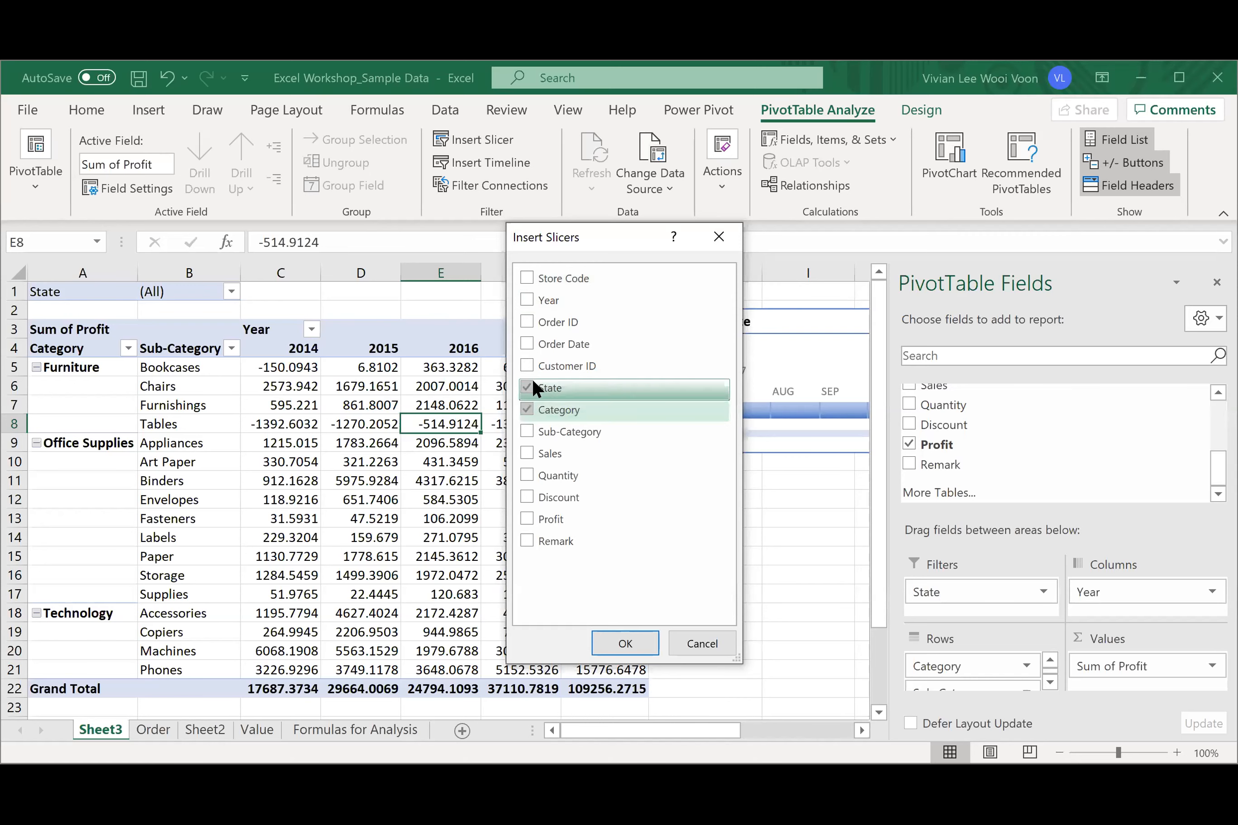
{"action": "left_click", "coordinate": [598, 636]}
- Arrange the Category and State slicers side by side below the Order Date timeline, moving the timeline up slightly
{"action": "left_click_drag", "start_coordinate": [453, 410], "coordinate": [727, 474]}
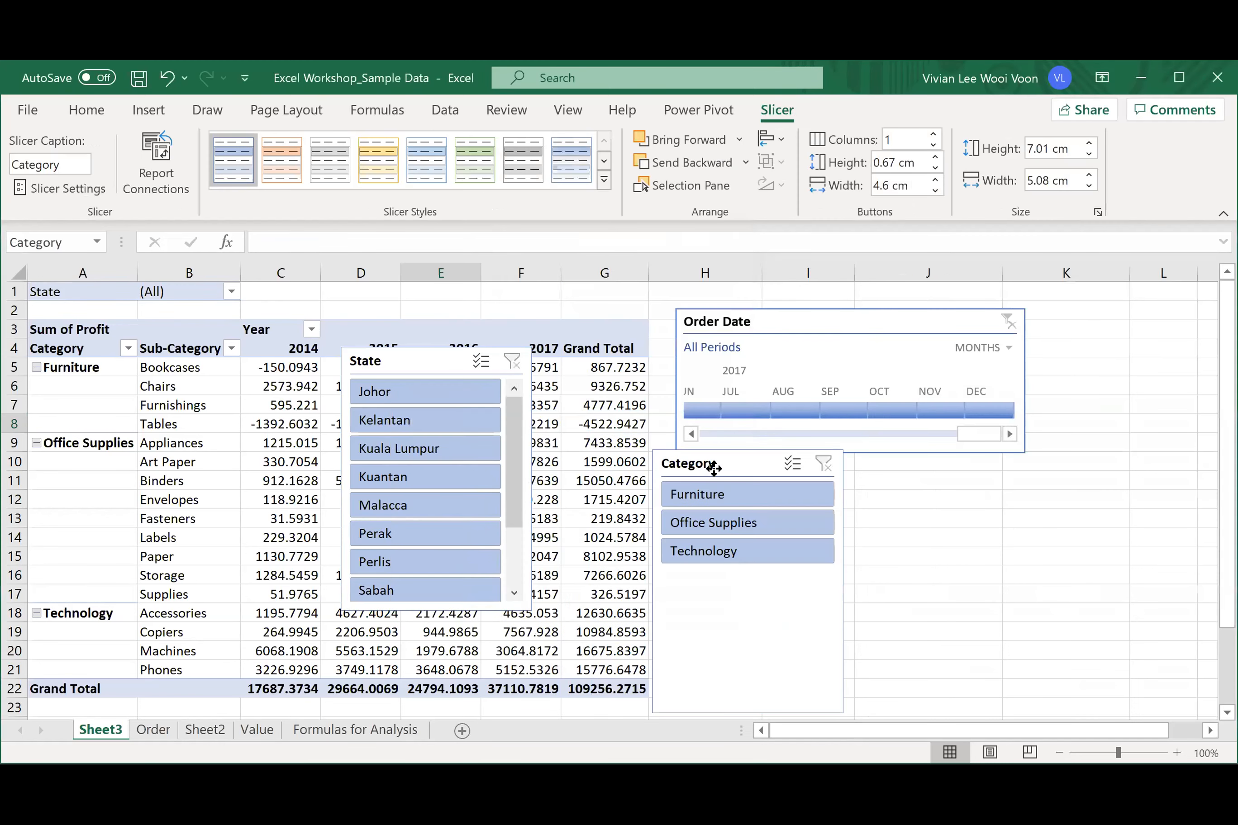
{"action": "left_click_drag", "start_coordinate": [429, 356], "coordinate": [965, 476]}
{"action": "left_click_drag", "start_coordinate": [884, 322], "coordinate": [880, 311]}
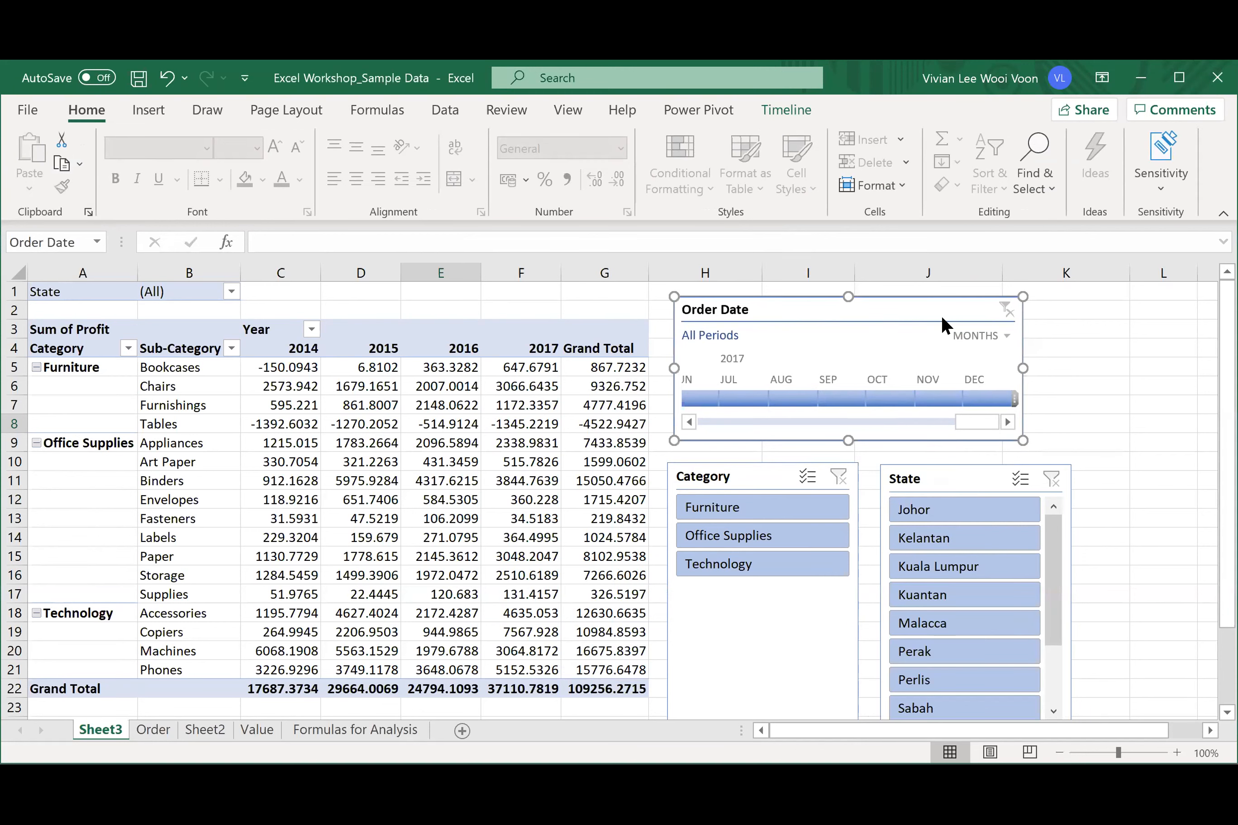
{"action": "left_click", "coordinate": [738, 470]}
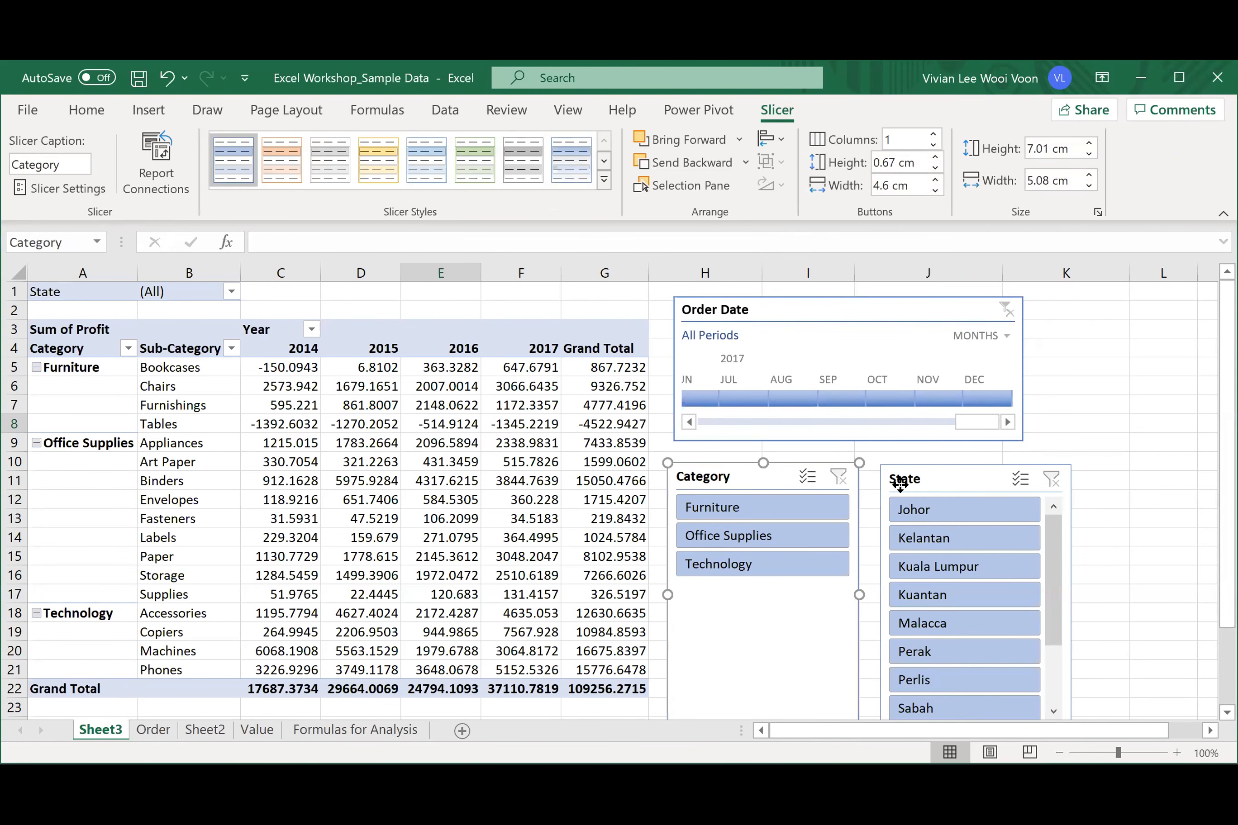
{"action": "left_click_drag", "start_coordinate": [898, 484], "coordinate": [894, 473]}
- Remove Category from the PivotTable's rows, keeping Sub-Category, and close the field list
{"action": "left_click", "coordinate": [337, 440]}
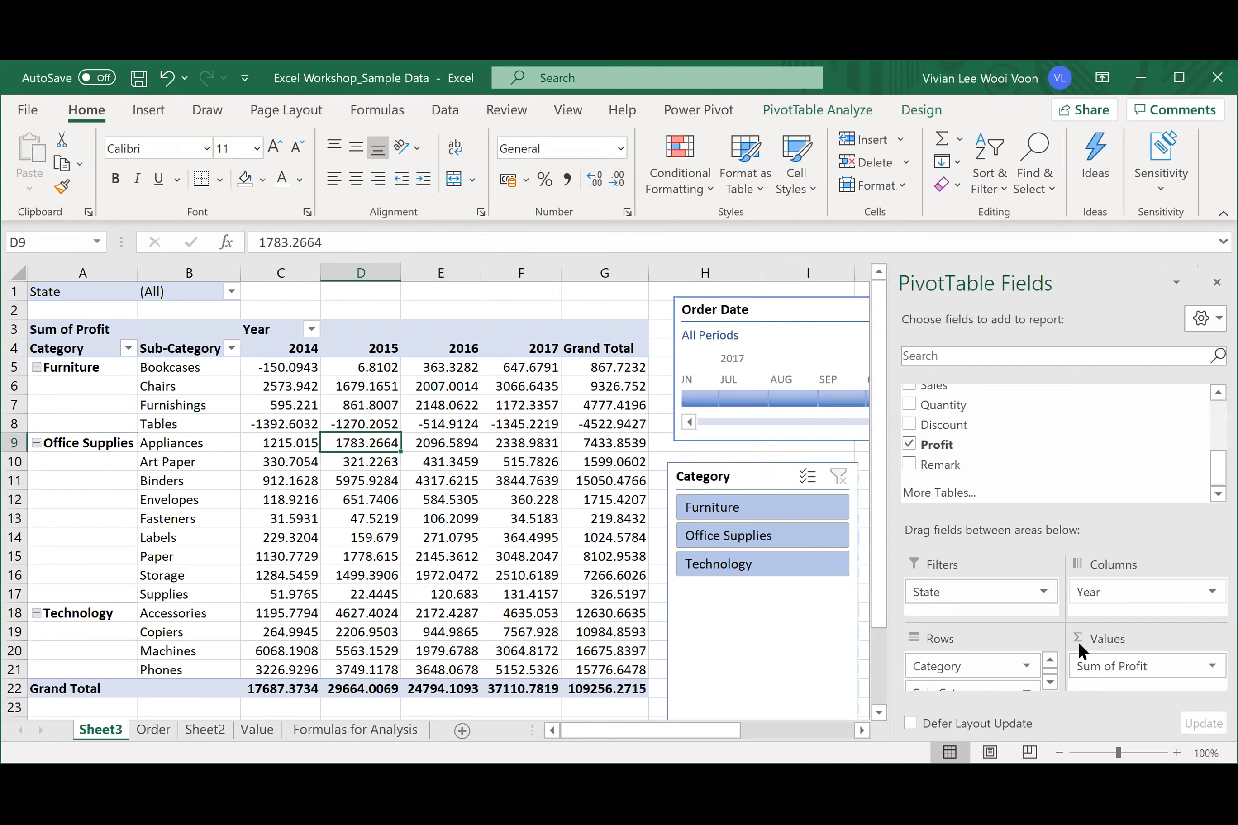
{"action": "left_click", "coordinate": [1051, 682]}
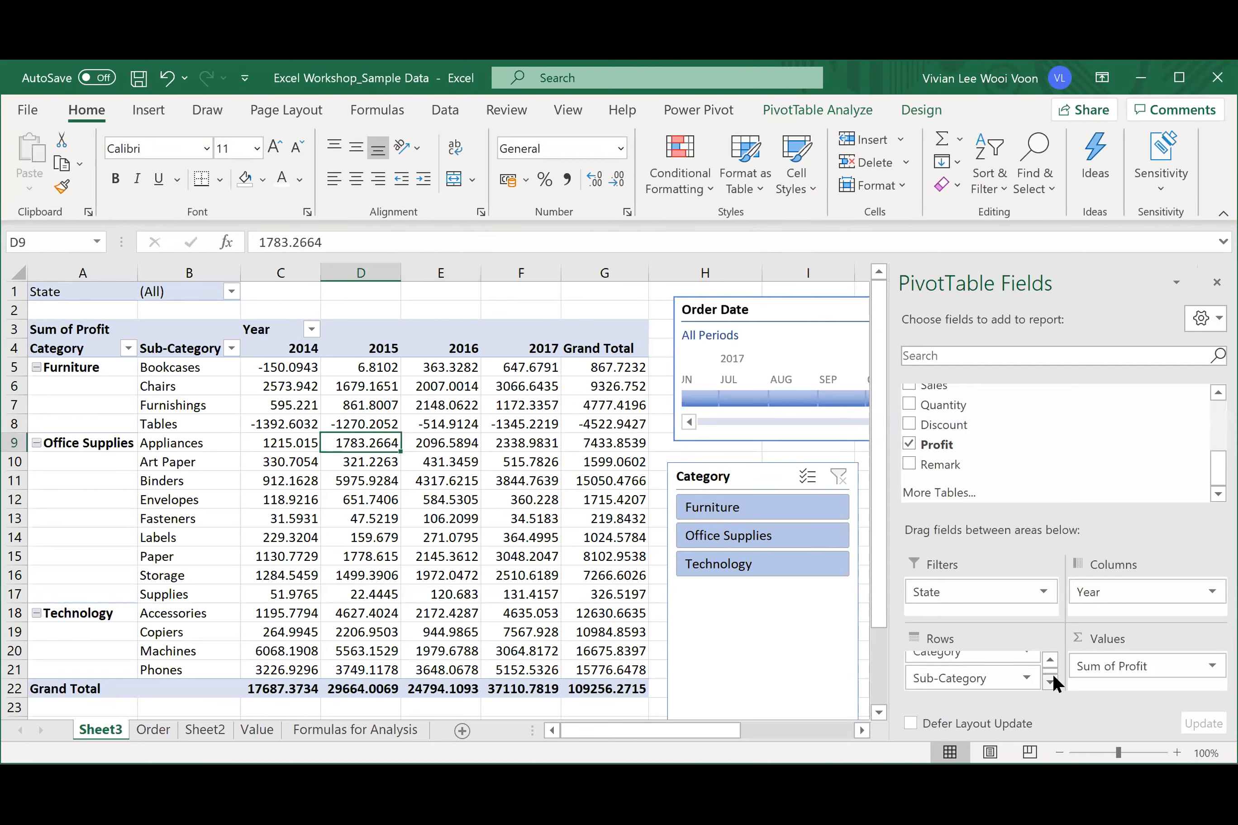
{"action": "left_click", "coordinate": [1050, 661]}
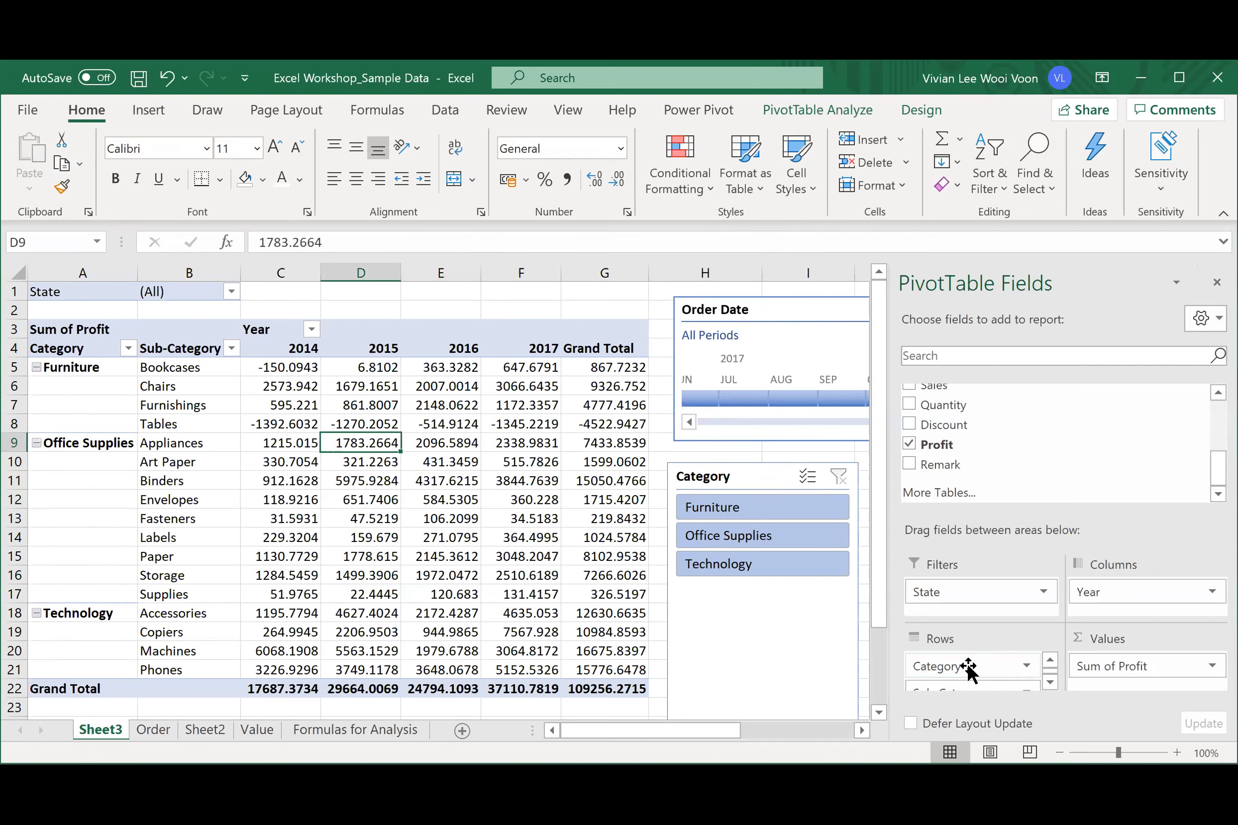
{"action": "left_click_drag", "start_coordinate": [949, 670], "coordinate": [853, 381]}
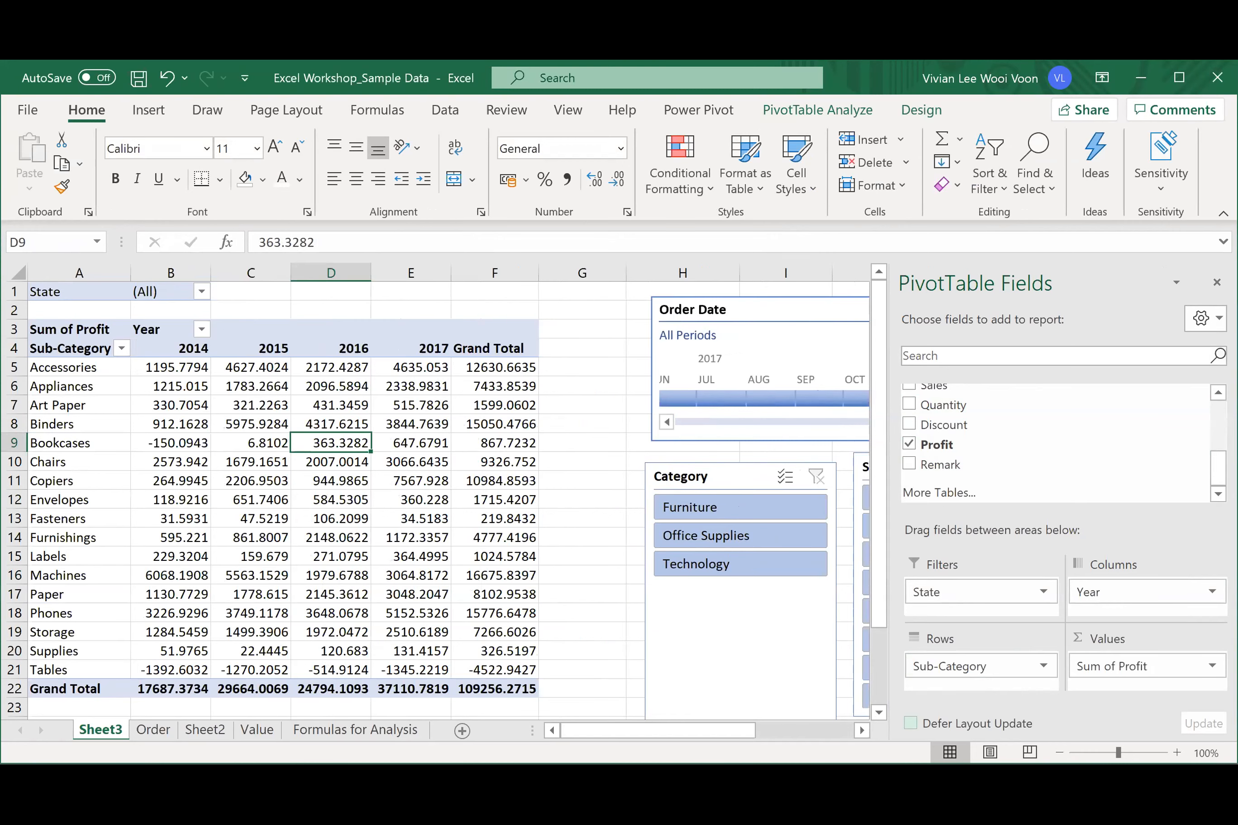
{"action": "left_click", "coordinate": [1217, 282]}
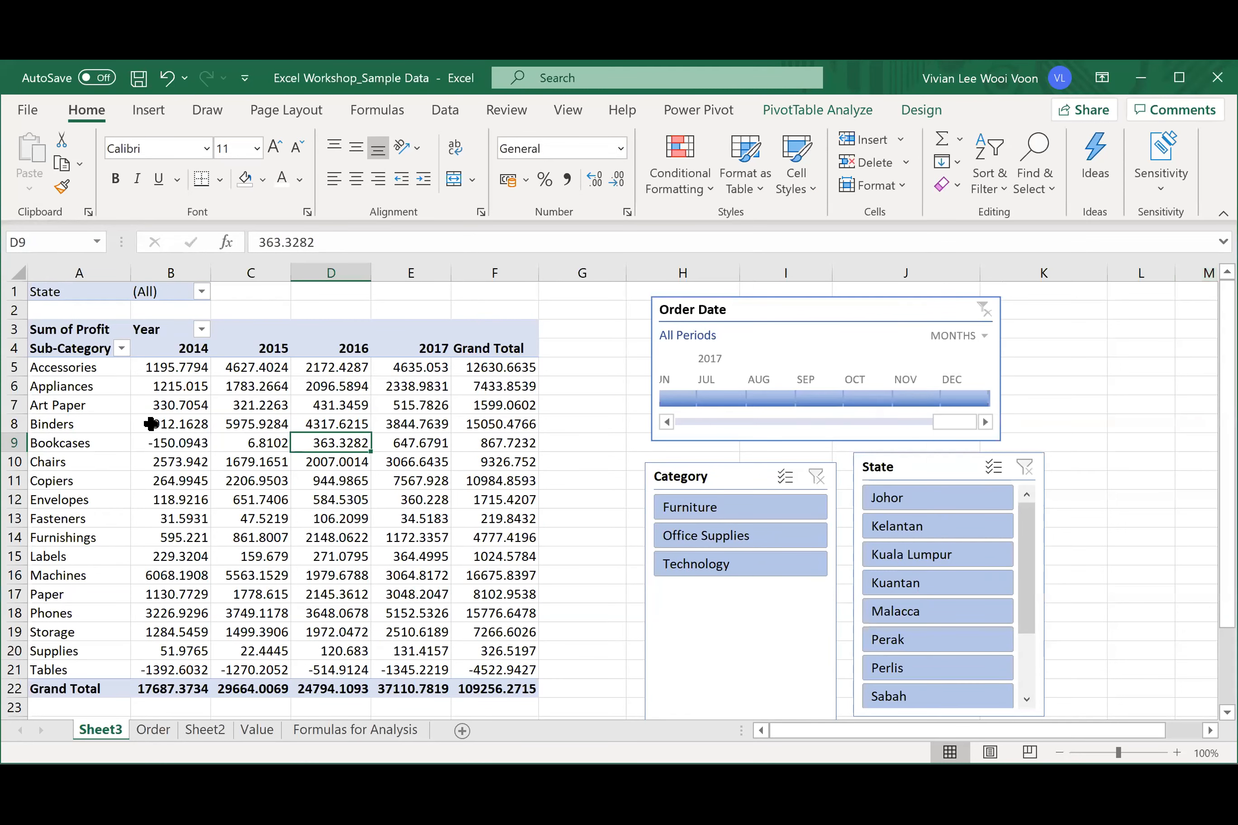
- Line up the State slicer beside the Category slicer and set the Order Date timeline's time level to years
{"action": "left_click", "coordinate": [220, 442]}
{"action": "left_click", "coordinate": [733, 474]}
{"action": "left_click_drag", "start_coordinate": [912, 464], "coordinate": [904, 470]}
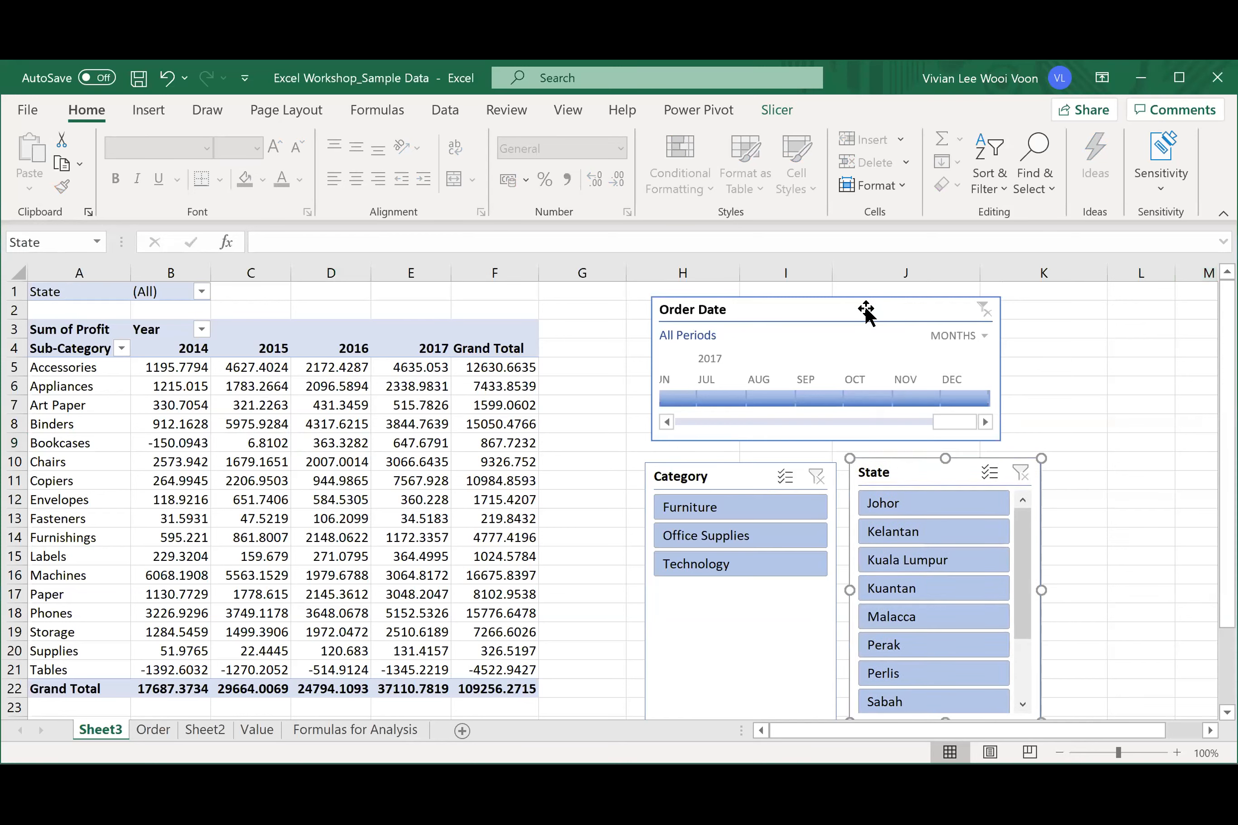
{"action": "left_click", "coordinate": [979, 337]}
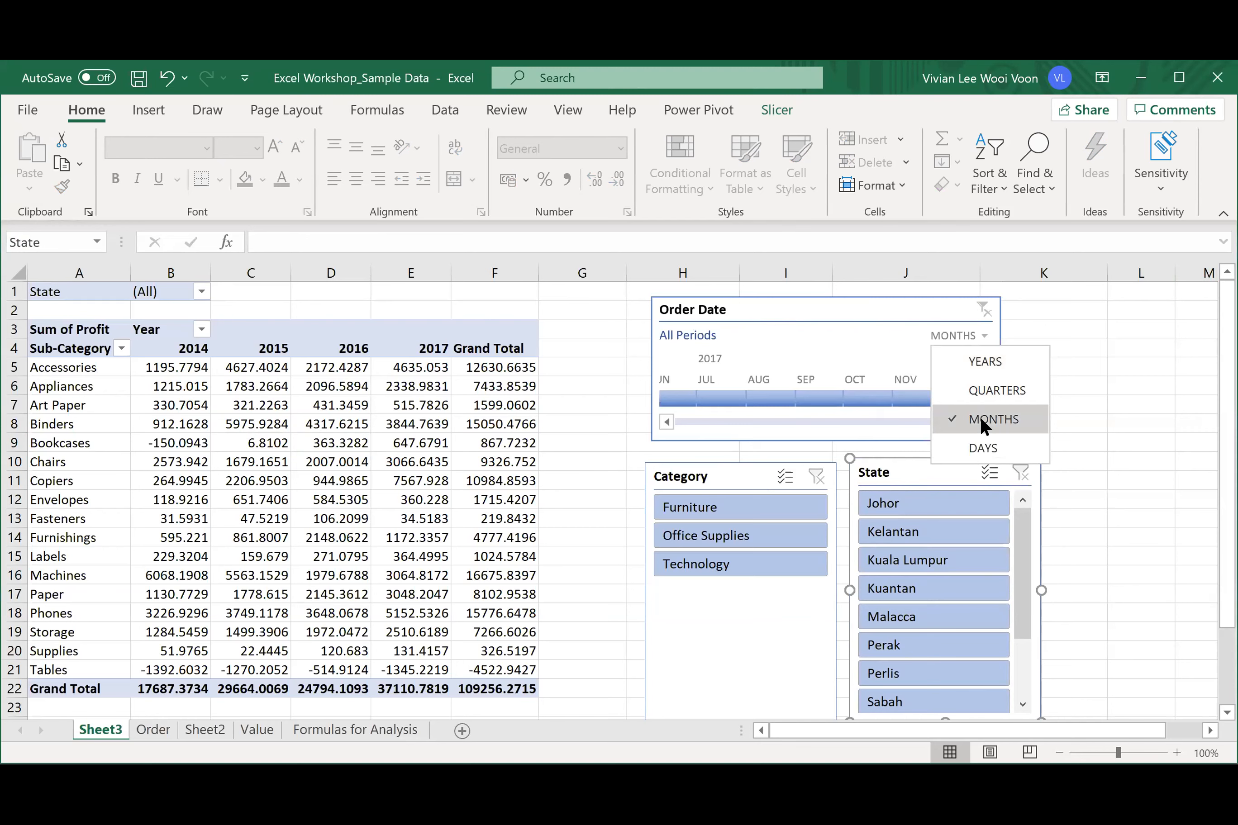
{"action": "left_click", "coordinate": [1006, 367]}
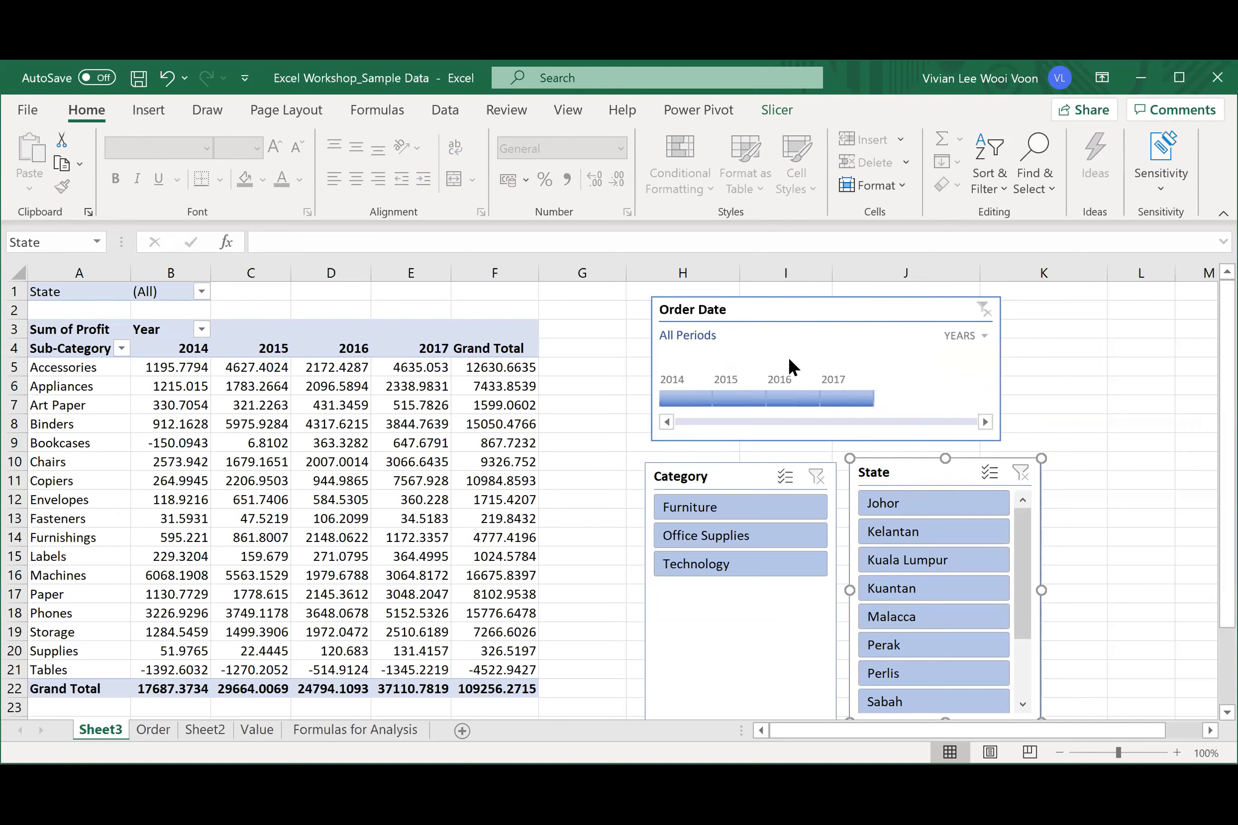
- Filter the PivotTable with the timeline one year at a time, from 2014 up to 2017 and back to 2014
{"action": "left_click", "coordinate": [685, 399]}
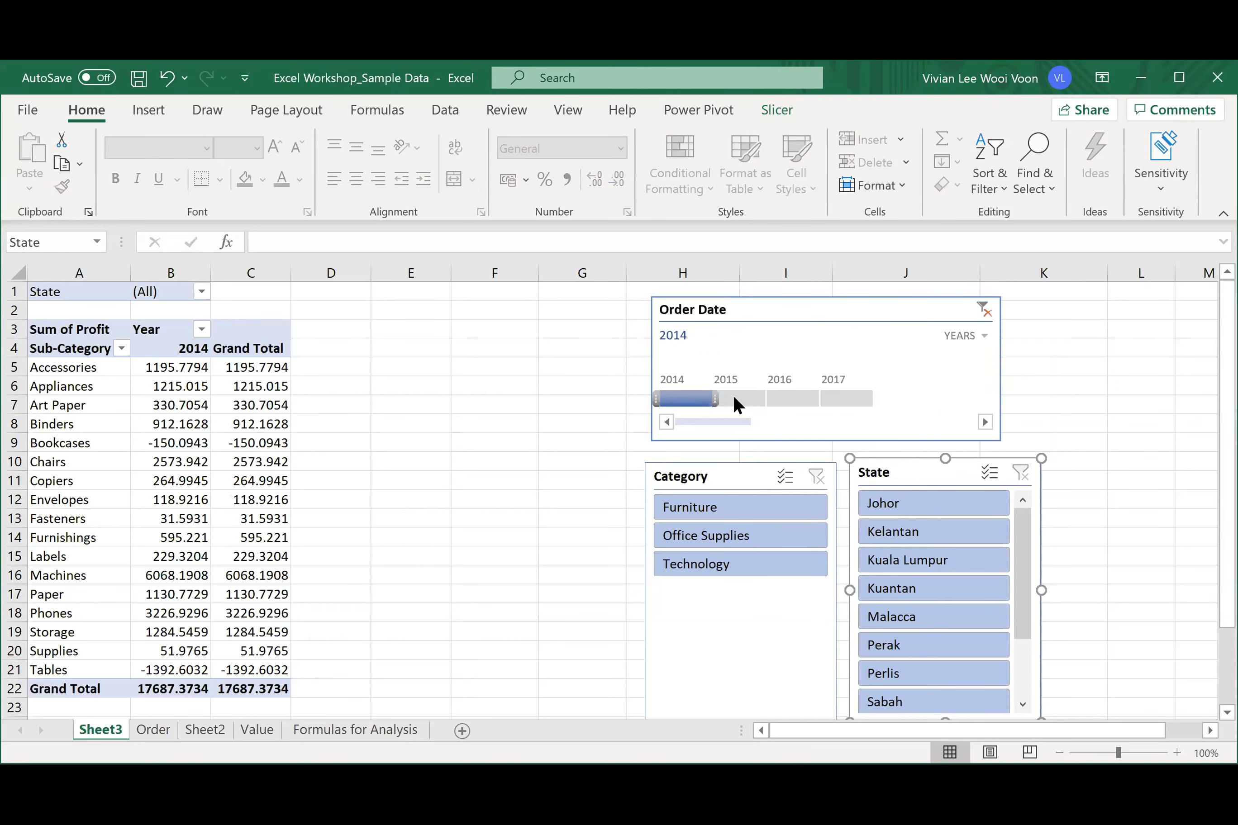
{"action": "left_click", "coordinate": [734, 397]}
{"action": "left_click", "coordinate": [780, 400]}
{"action": "left_click", "coordinate": [855, 399]}
{"action": "left_click", "coordinate": [790, 398]}
{"action": "left_click", "coordinate": [733, 398]}
{"action": "left_click", "coordinate": [672, 398]}
{"action": "left_click", "coordinate": [124, 463]}
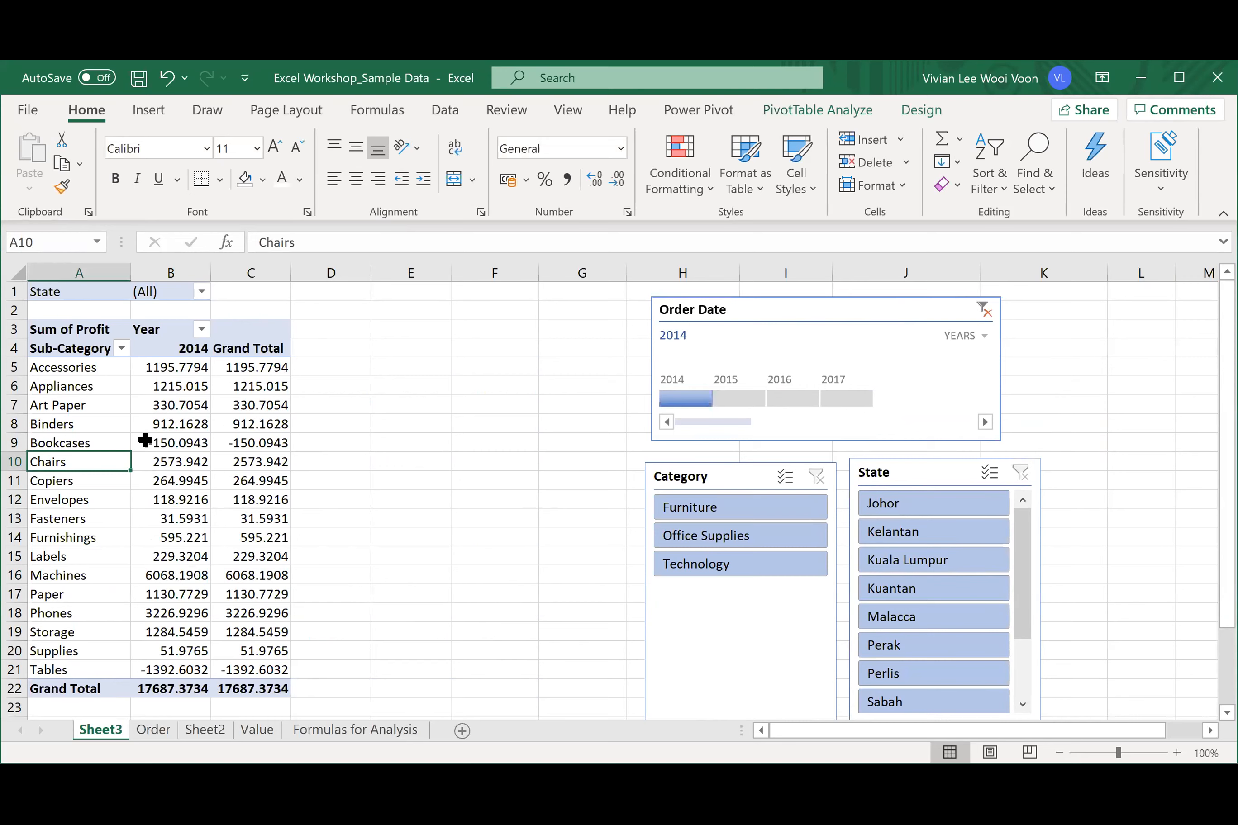
- Try further single years on the Order Date timeline, ending with the PivotTable filtered to 2016
{"action": "left_click", "coordinate": [789, 400]}
{"action": "left_click", "coordinate": [842, 398]}
{"action": "left_click", "coordinate": [764, 398]}
{"action": "left_click", "coordinate": [819, 397]}
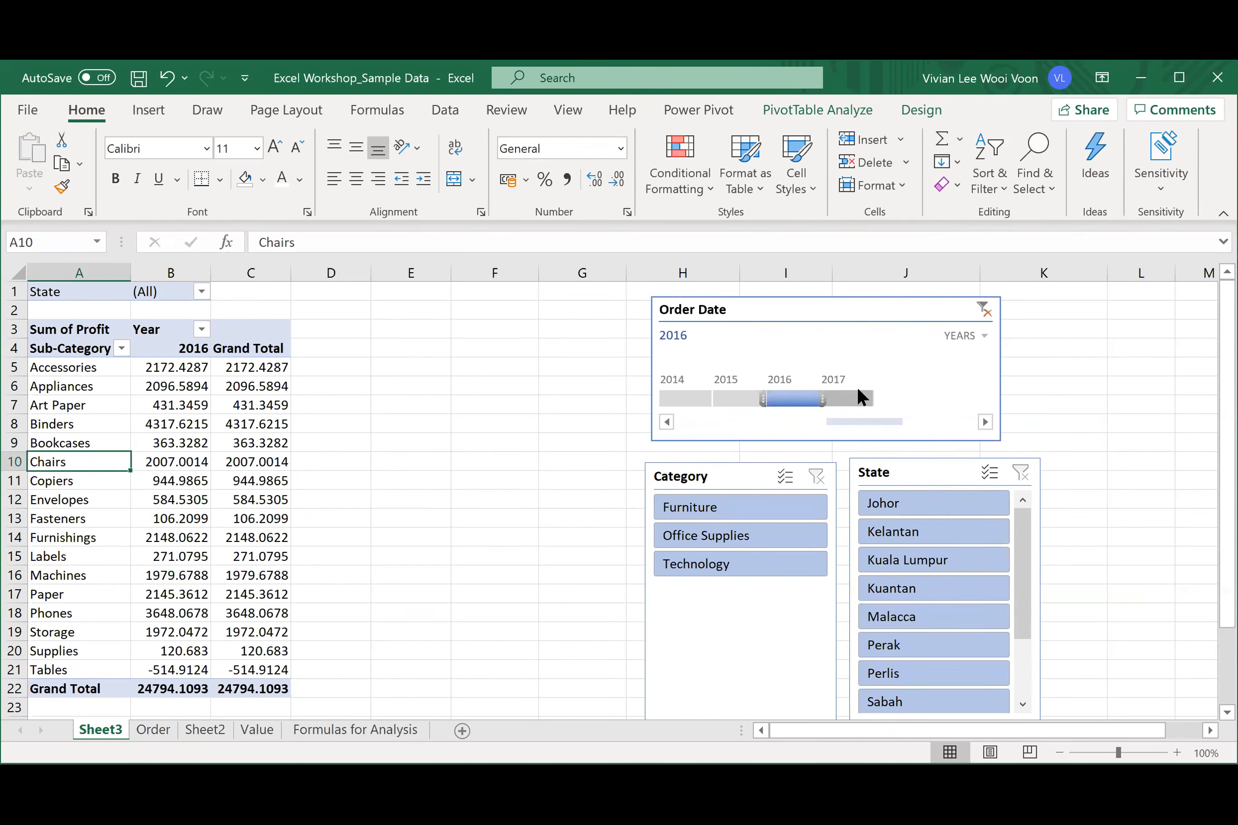
{"action": "left_click", "coordinate": [800, 399]}
- Filter the PivotTable with the slicers to the Furniture category and the state Johor
{"action": "left_click", "coordinate": [701, 506]}
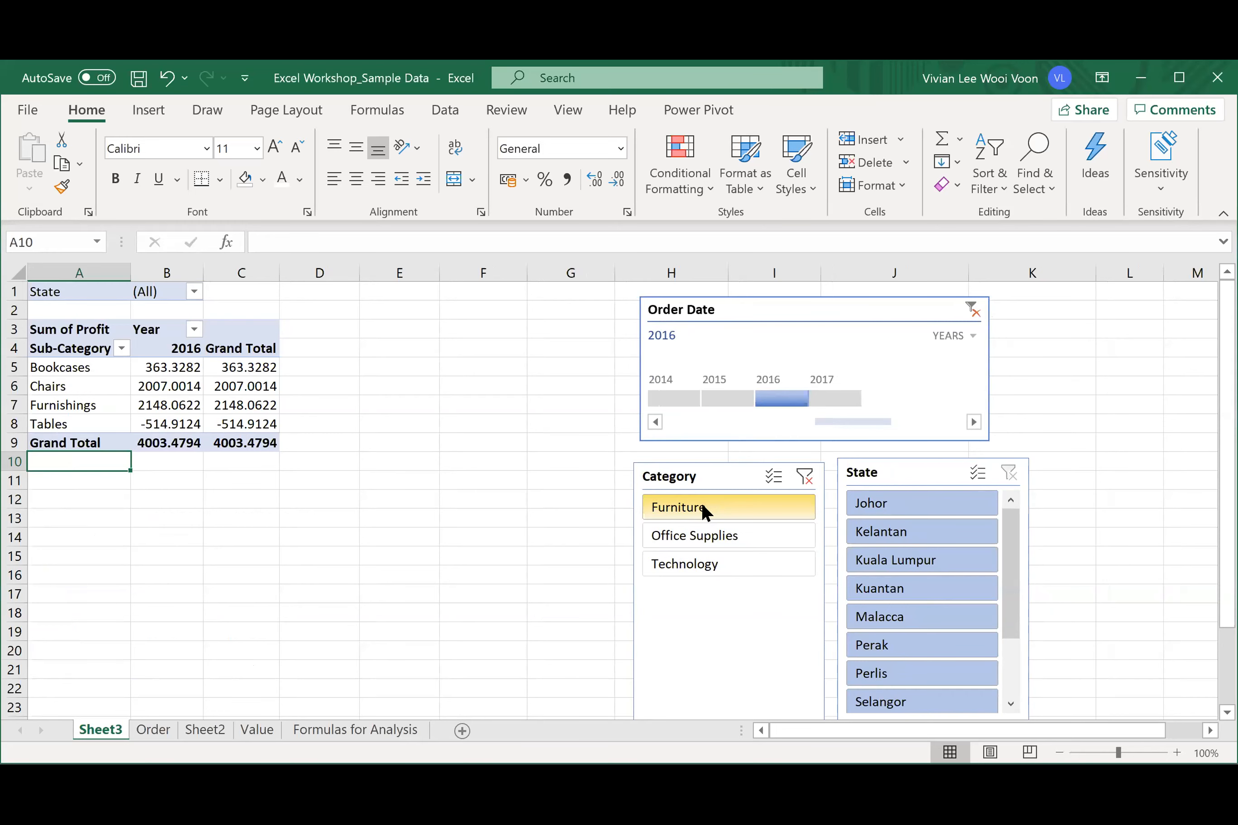
{"action": "left_click", "coordinate": [912, 502]}
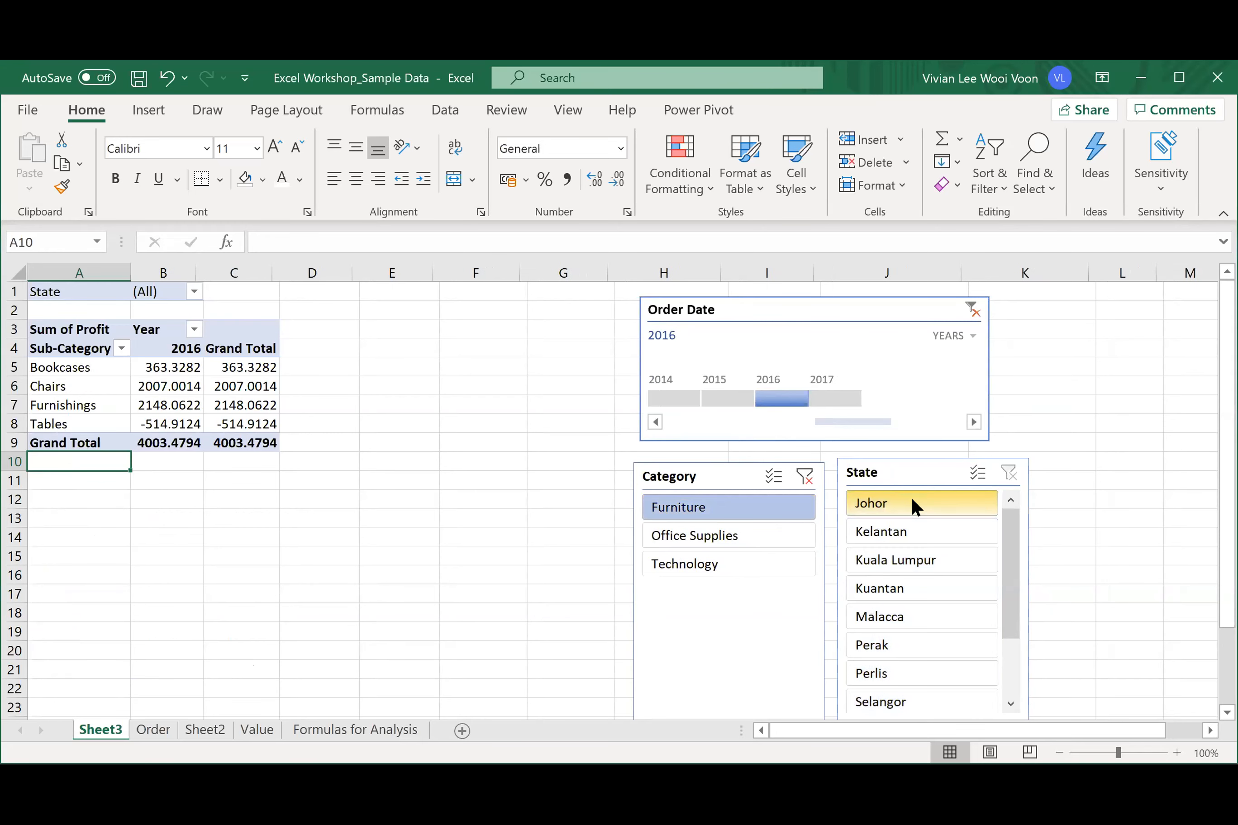
{"action": "left_click", "coordinate": [169, 404]}
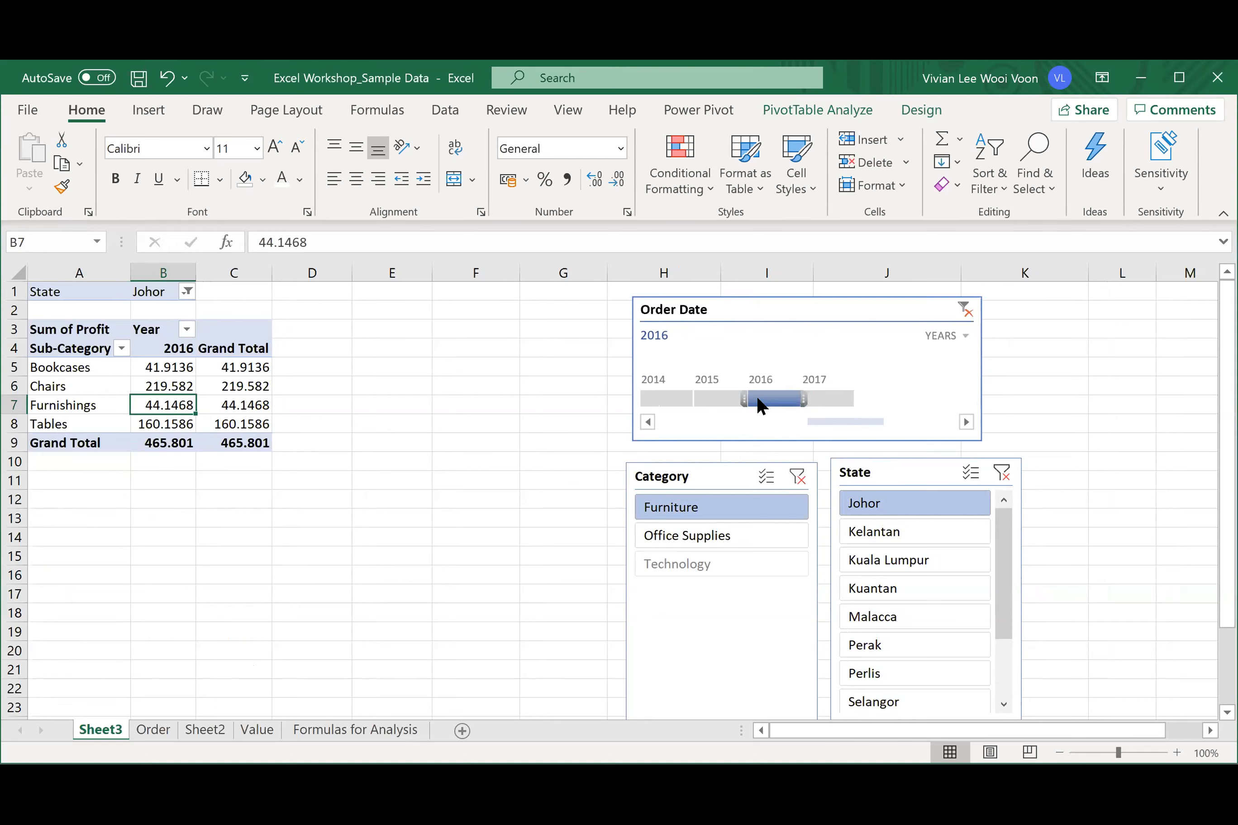
{"action": "left_click", "coordinate": [810, 311]}
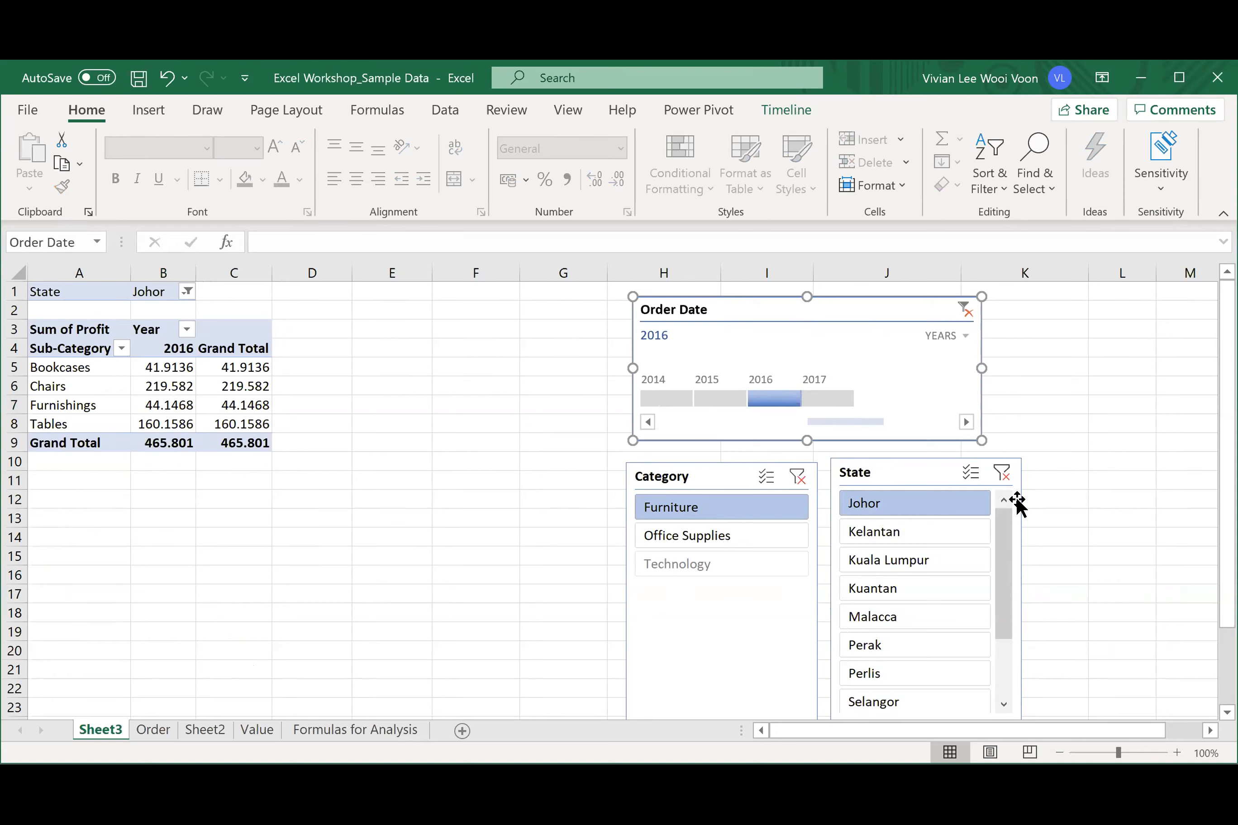
- Clear the filters of the State slicer, the Category slicer and the Order Date timeline
{"action": "left_click", "coordinate": [1005, 468]}
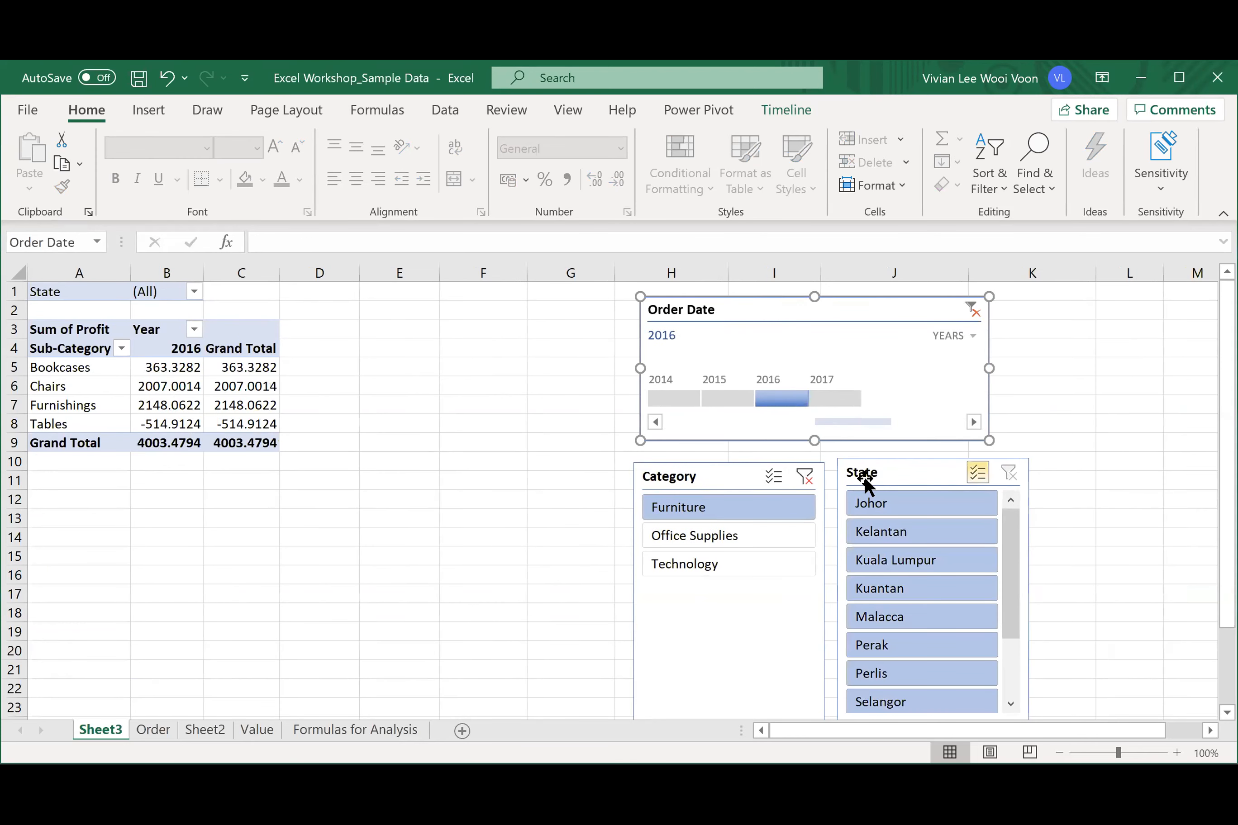
{"action": "left_click", "coordinate": [806, 476]}
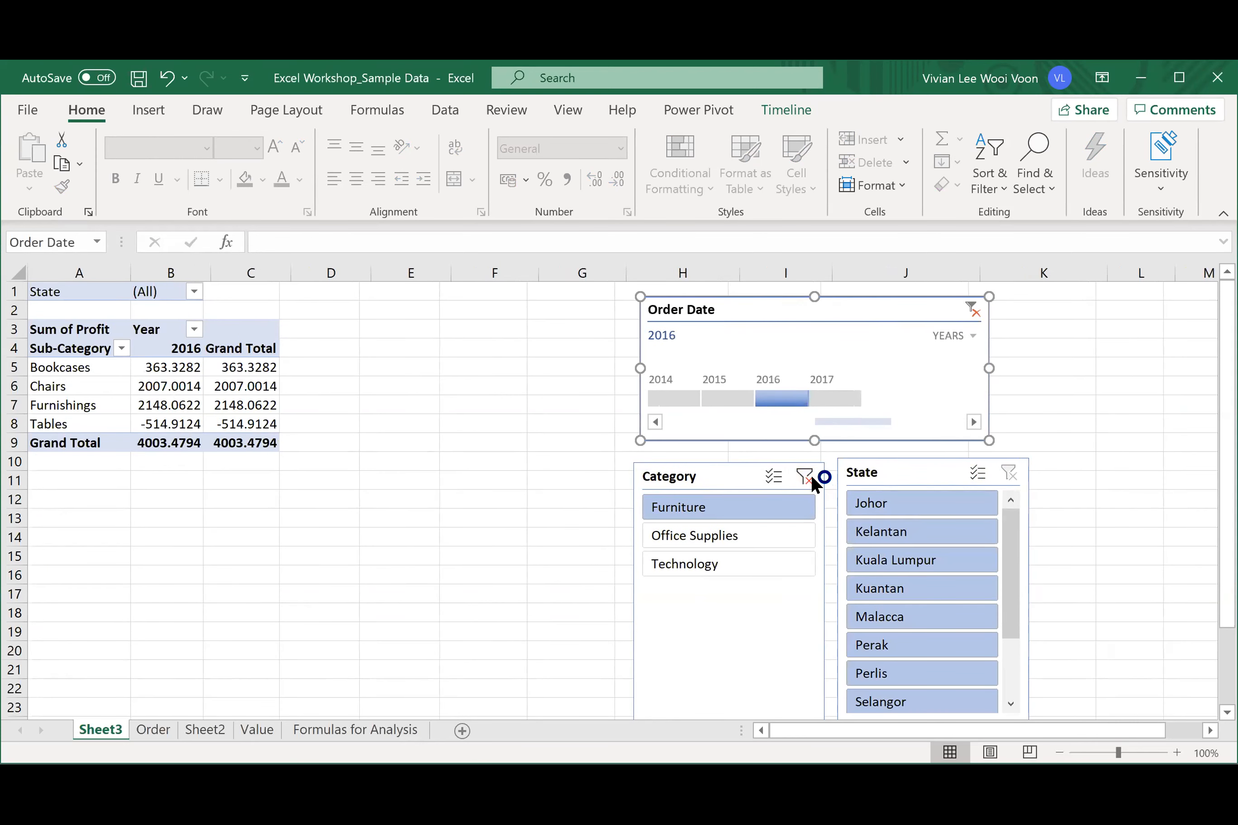
{"action": "left_click", "coordinate": [983, 309]}
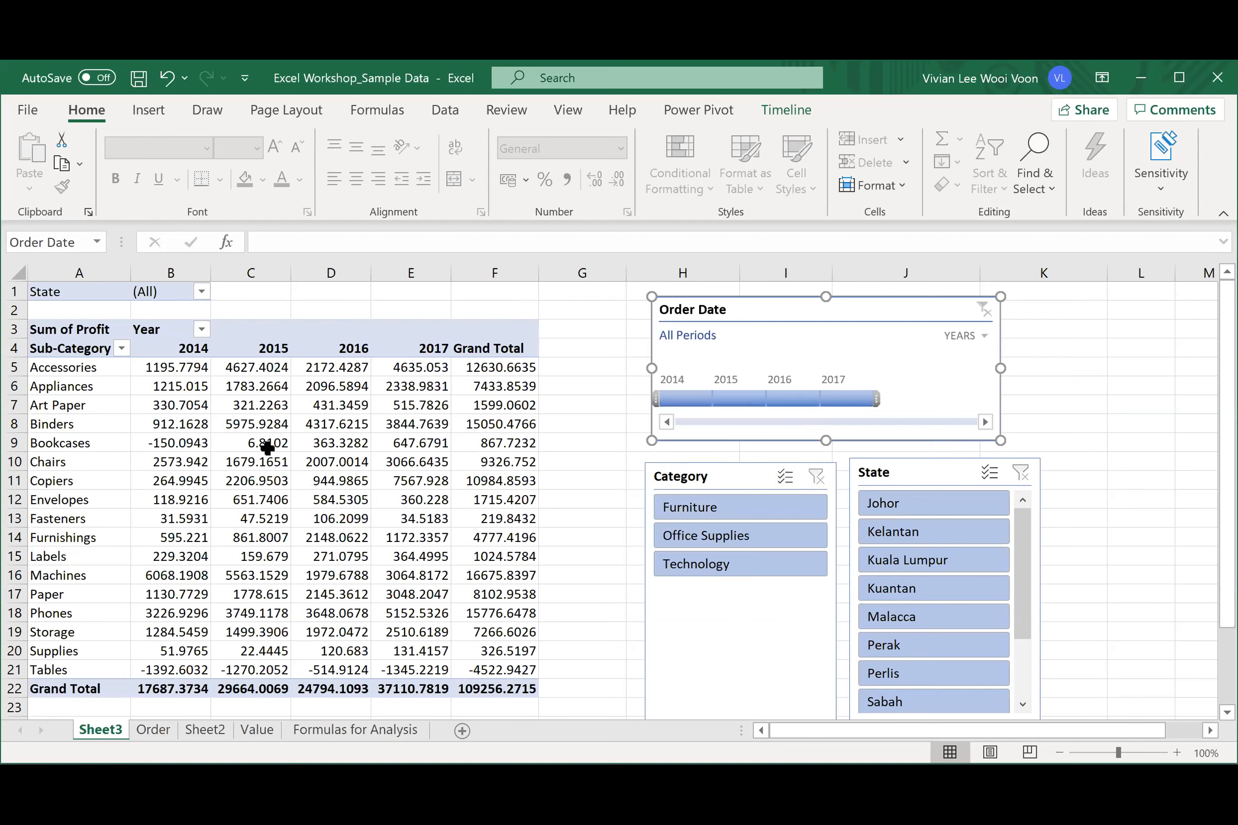
{"action": "left_click", "coordinate": [312, 411]}
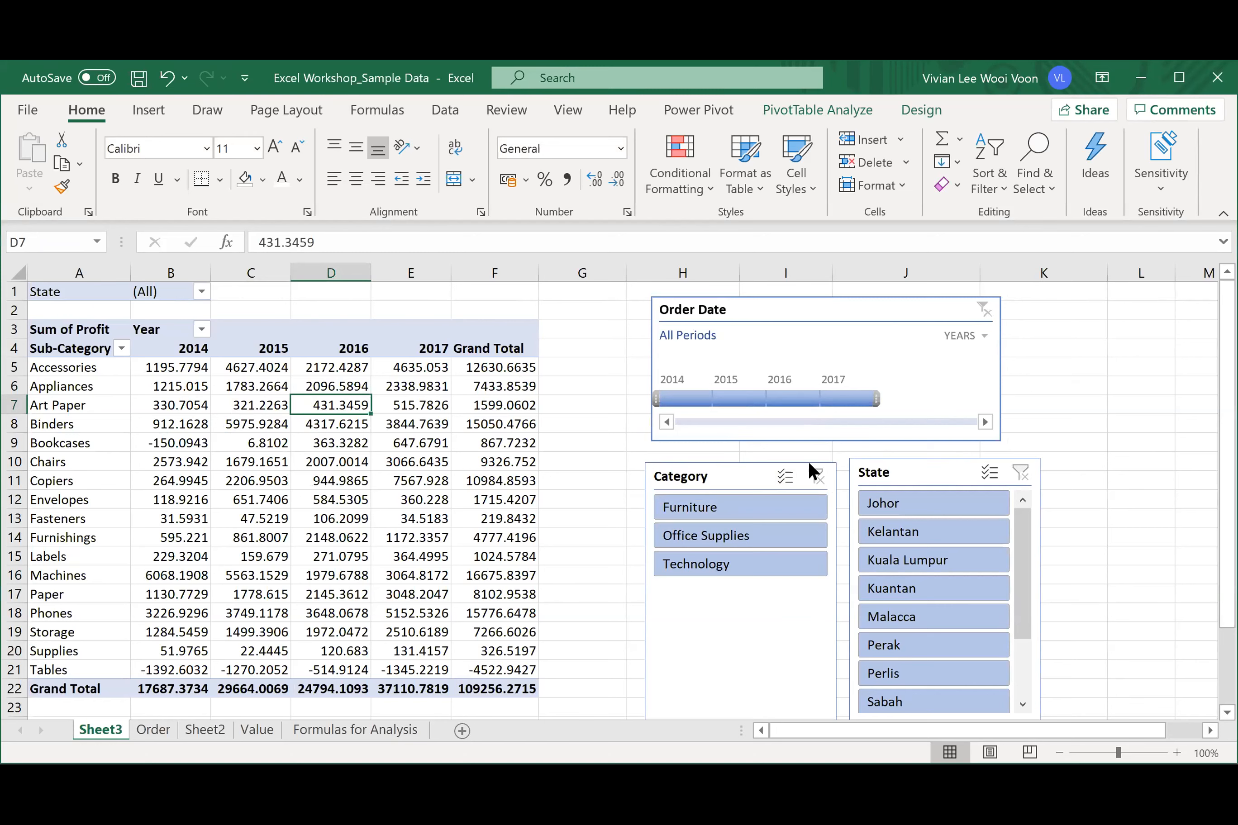
{"action": "left_click", "coordinate": [375, 446]}
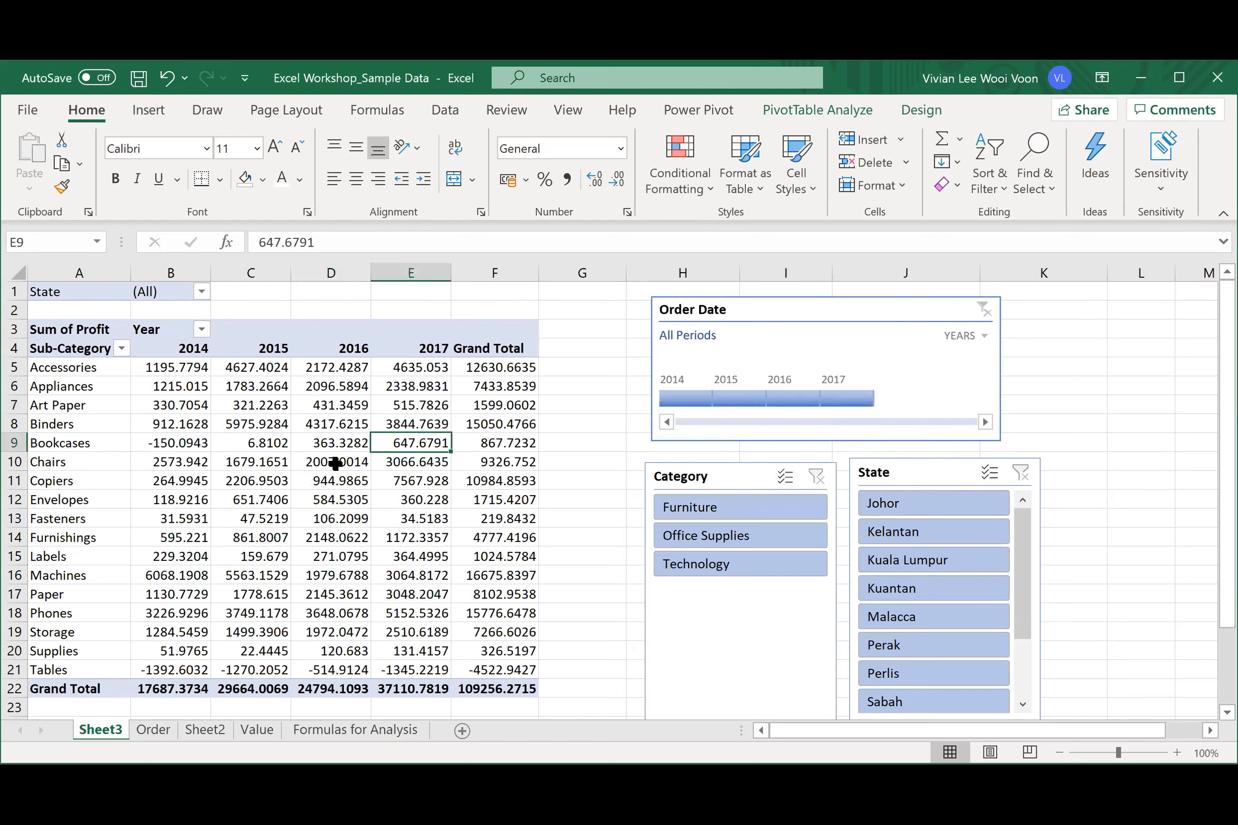
- Apply the accounting number format in RM to the PivotTable's profit values and grand totals in B5:F22
{"action": "mouse_move", "coordinate": [335, 463]}
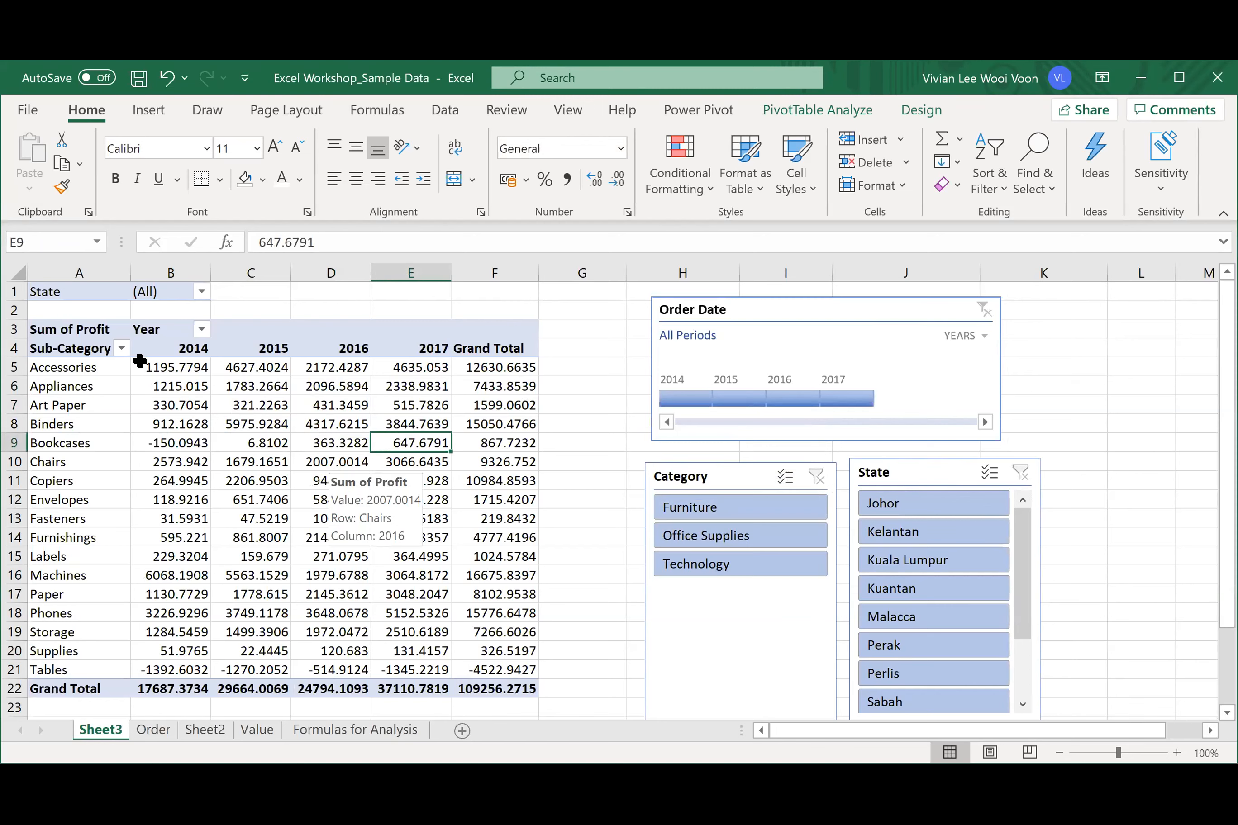
{"action": "mouse_move", "coordinate": [148, 372]}
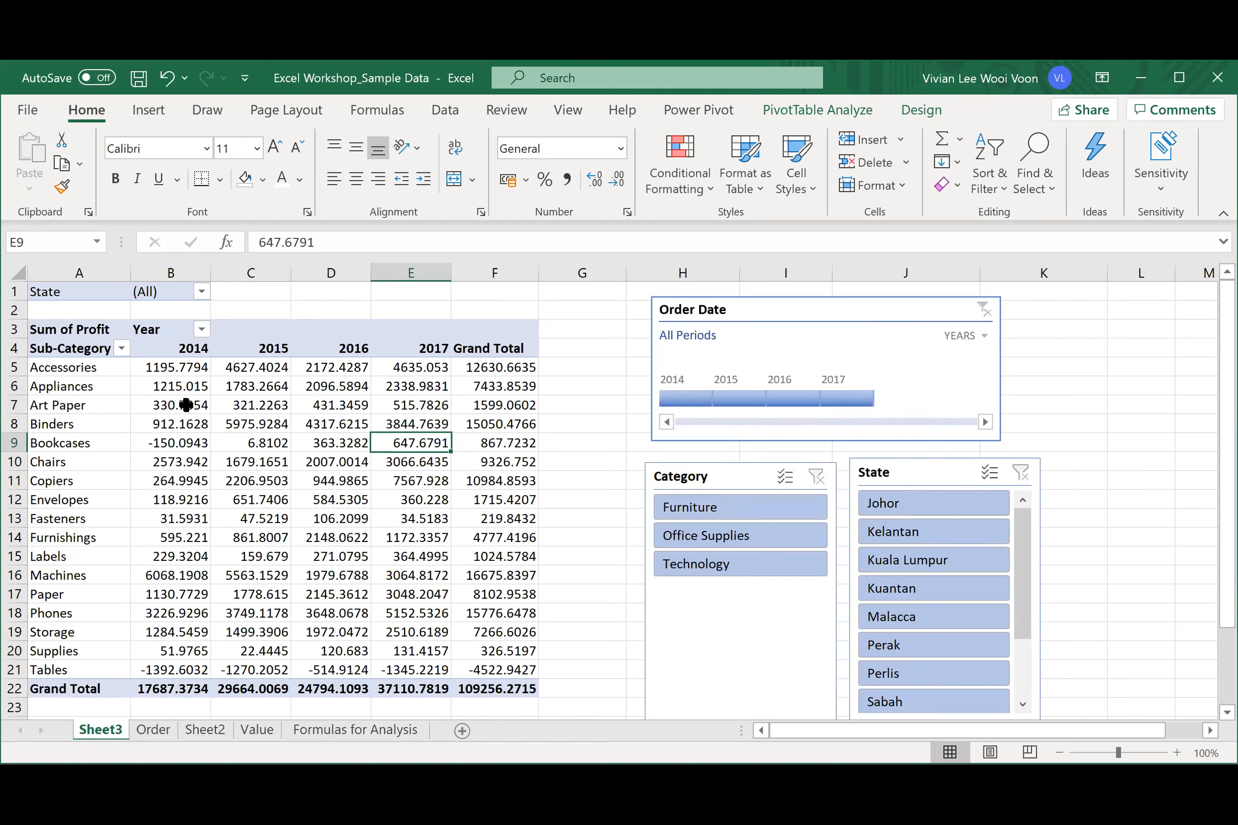
{"action": "mouse_move", "coordinate": [185, 406]}
{"action": "left_click_drag", "start_coordinate": [181, 367], "coordinate": [526, 691]}
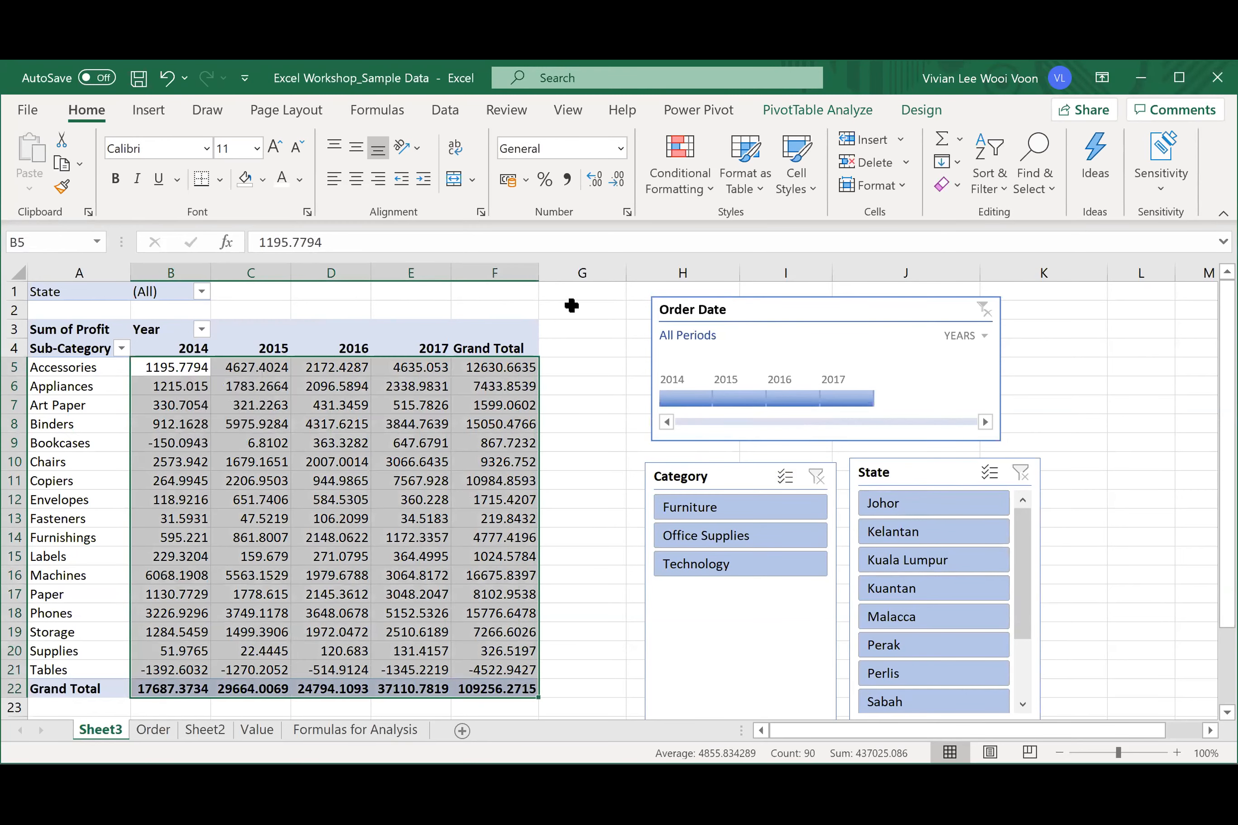
{"action": "left_click", "coordinate": [511, 184]}
{"action": "left_click", "coordinate": [358, 513]}
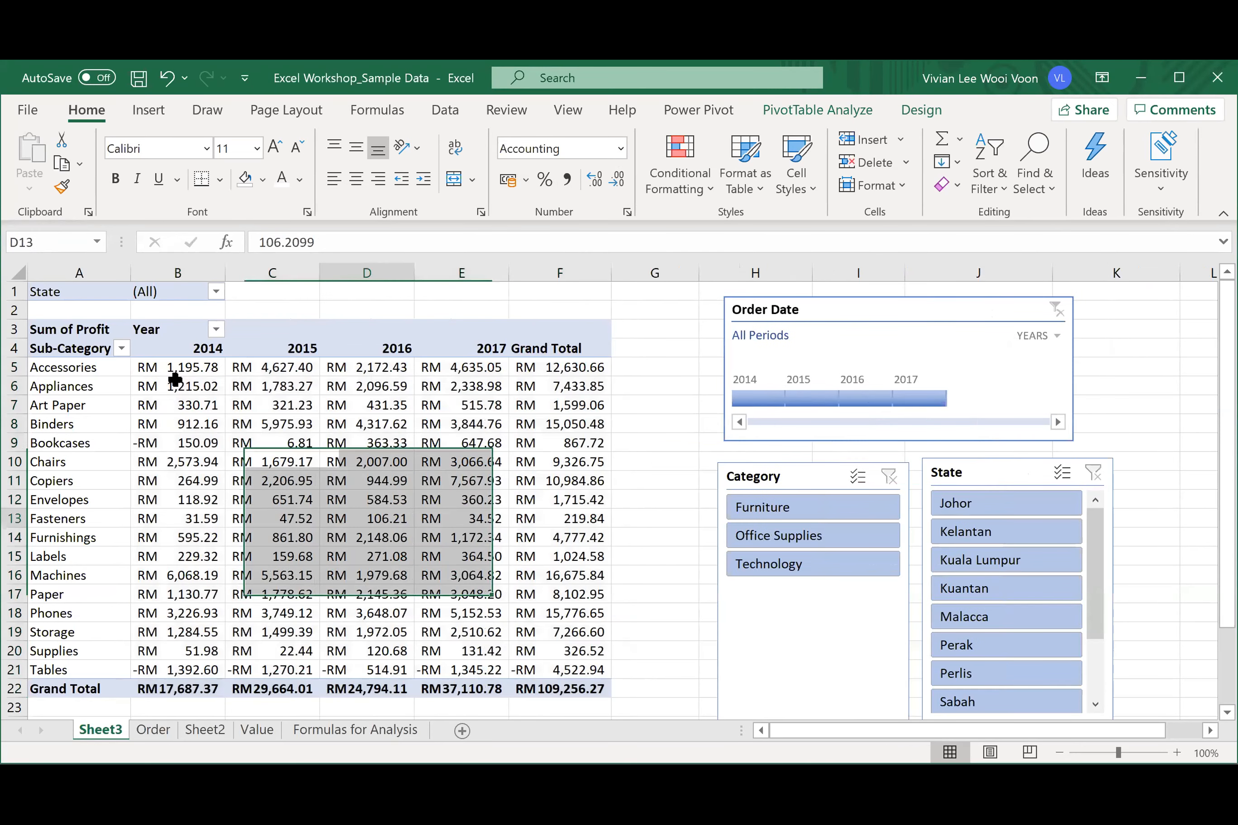
{"action": "left_click", "coordinate": [175, 380]}
{"action": "left_click", "coordinate": [549, 408]}
{"action": "left_click", "coordinate": [521, 536]}
{"action": "left_click", "coordinate": [98, 498]}
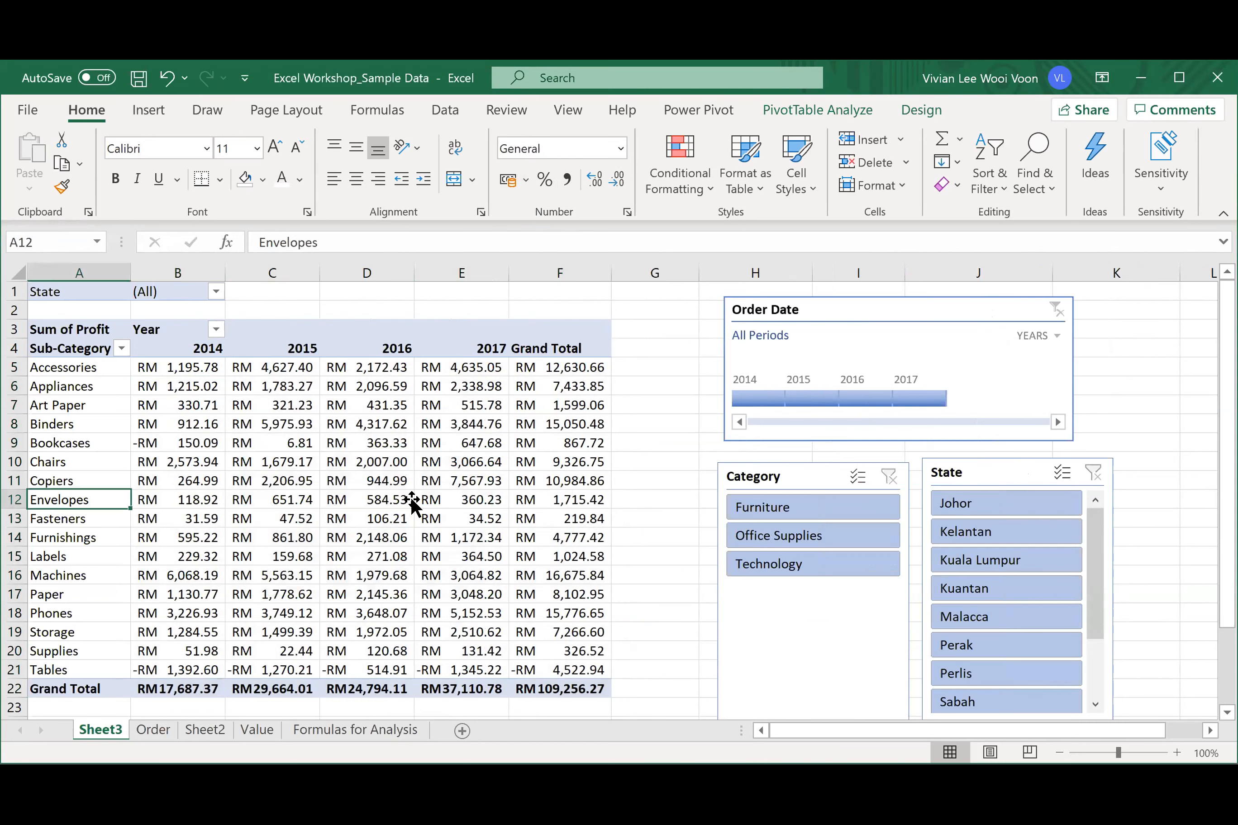
{"action": "left_click", "coordinate": [411, 499]}
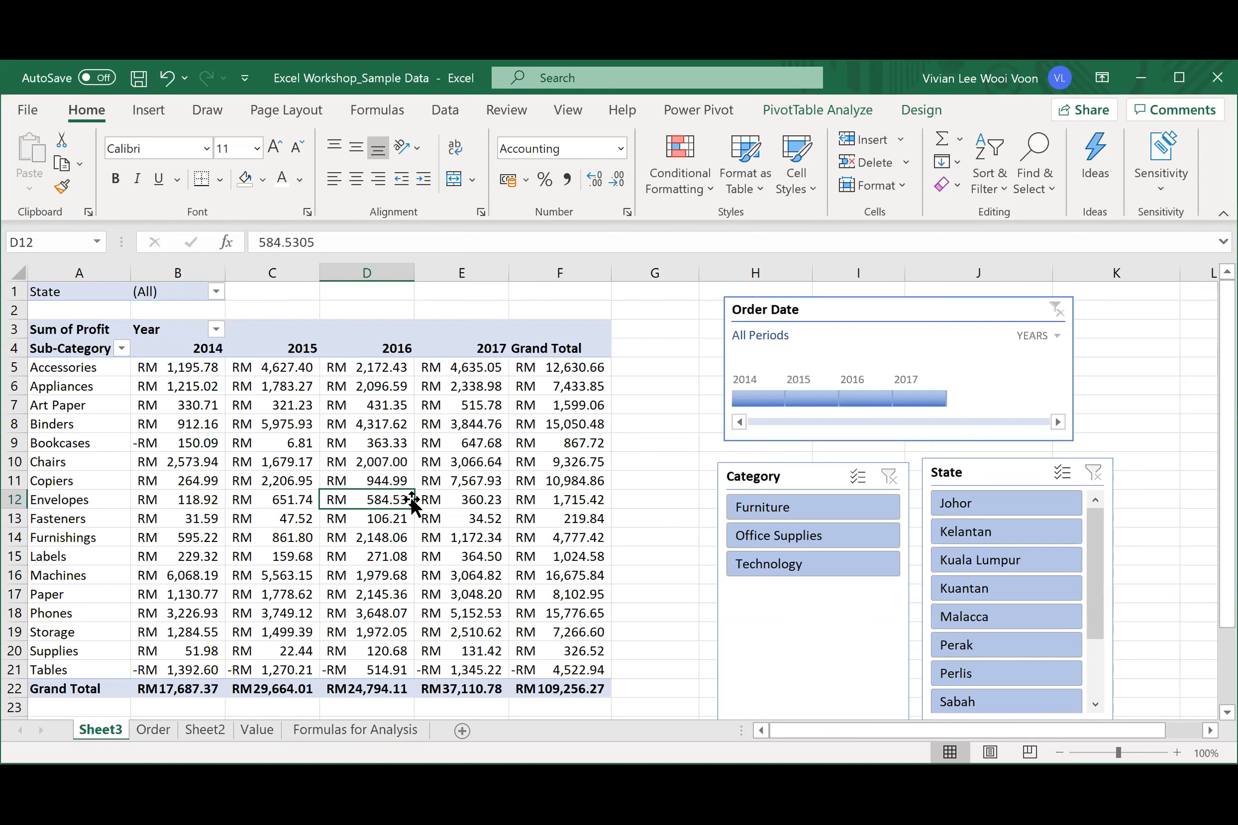
{"action": "left_click", "coordinate": [469, 403]}
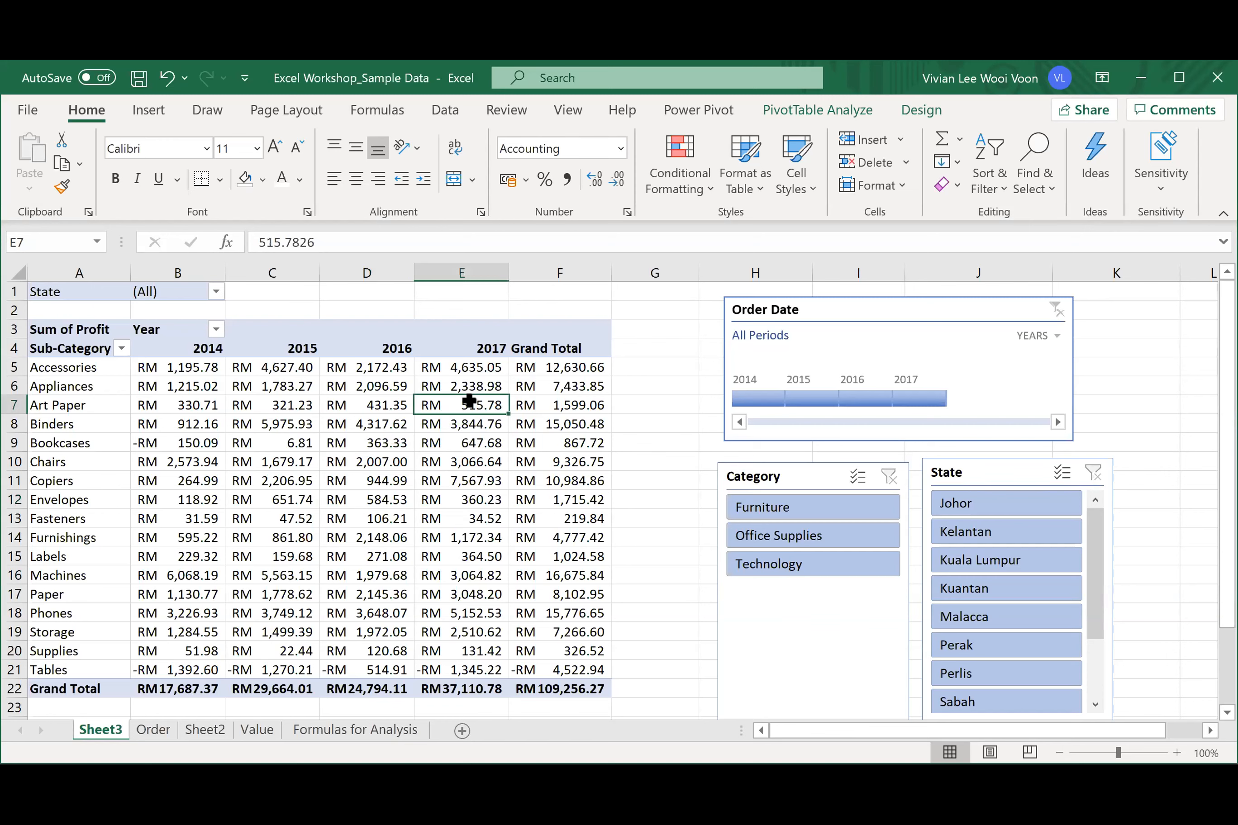
{"action": "mouse_move", "coordinate": [458, 478]}
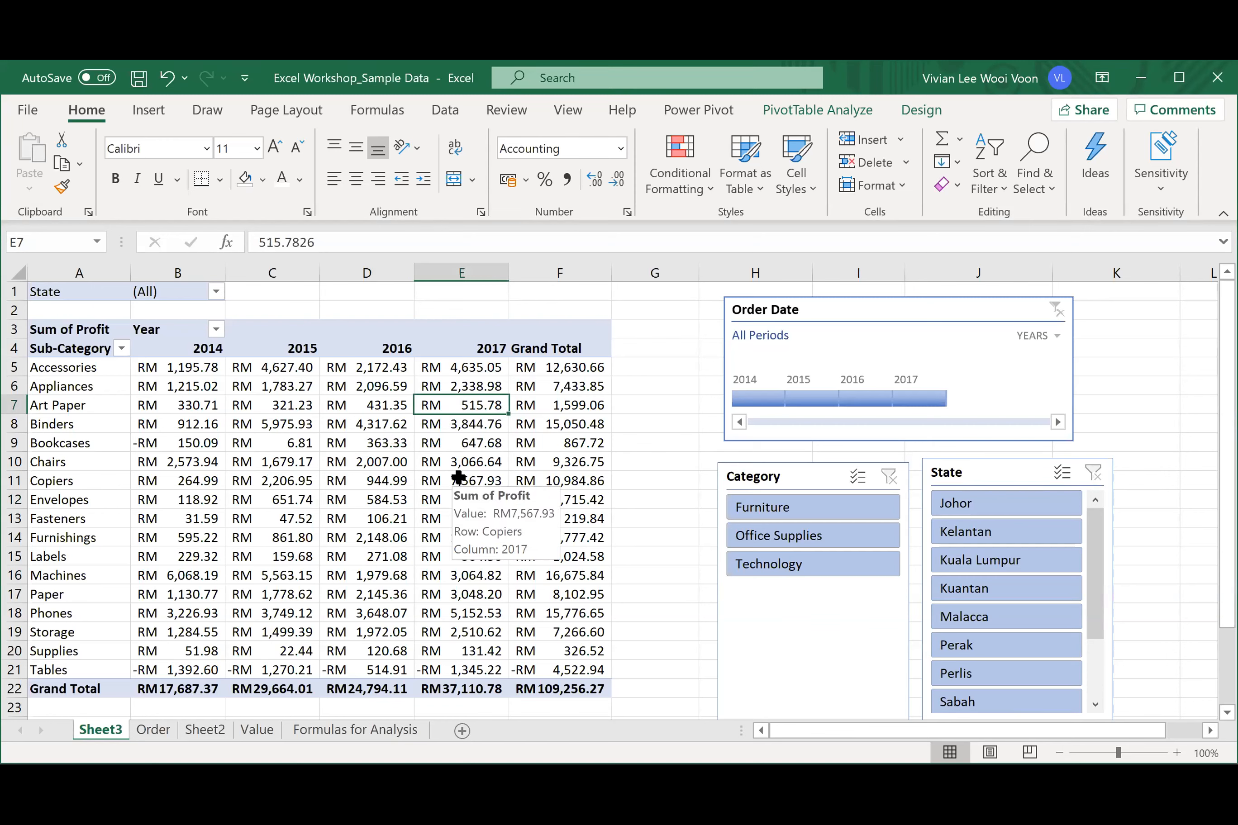
{"action": "left_click", "coordinate": [470, 421]}
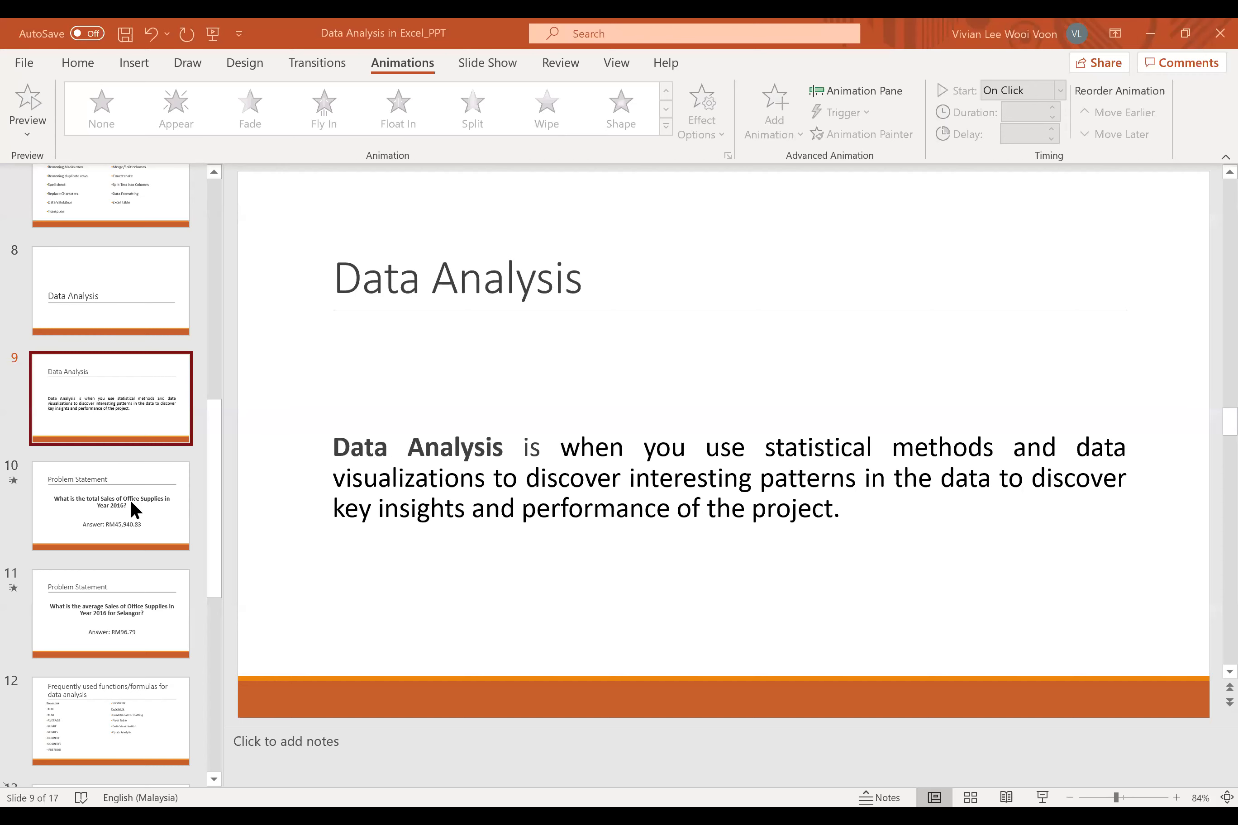
- Switch to the PowerPoint deck and present slide 10's Problem Statement, advancing to the question on average Office Supplies sales for Selangor
{"action": "left_click", "coordinate": [130, 508]}
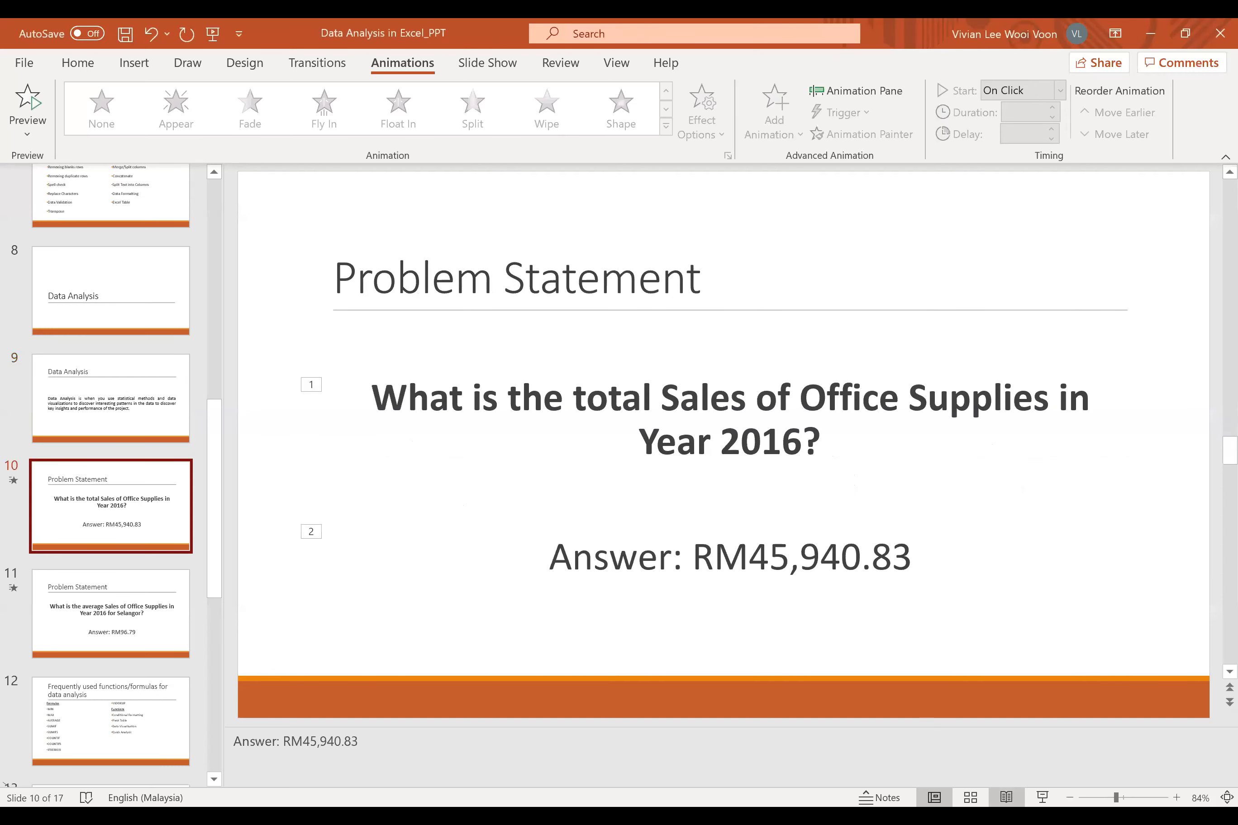
{"action": "left_click", "coordinate": [1042, 798]}
{"action": "key", "text": "Right"}
{"action": "key", "text": "Right"}
{"action": "key", "text": "Right"}
{"action": "key", "text": "Right"}
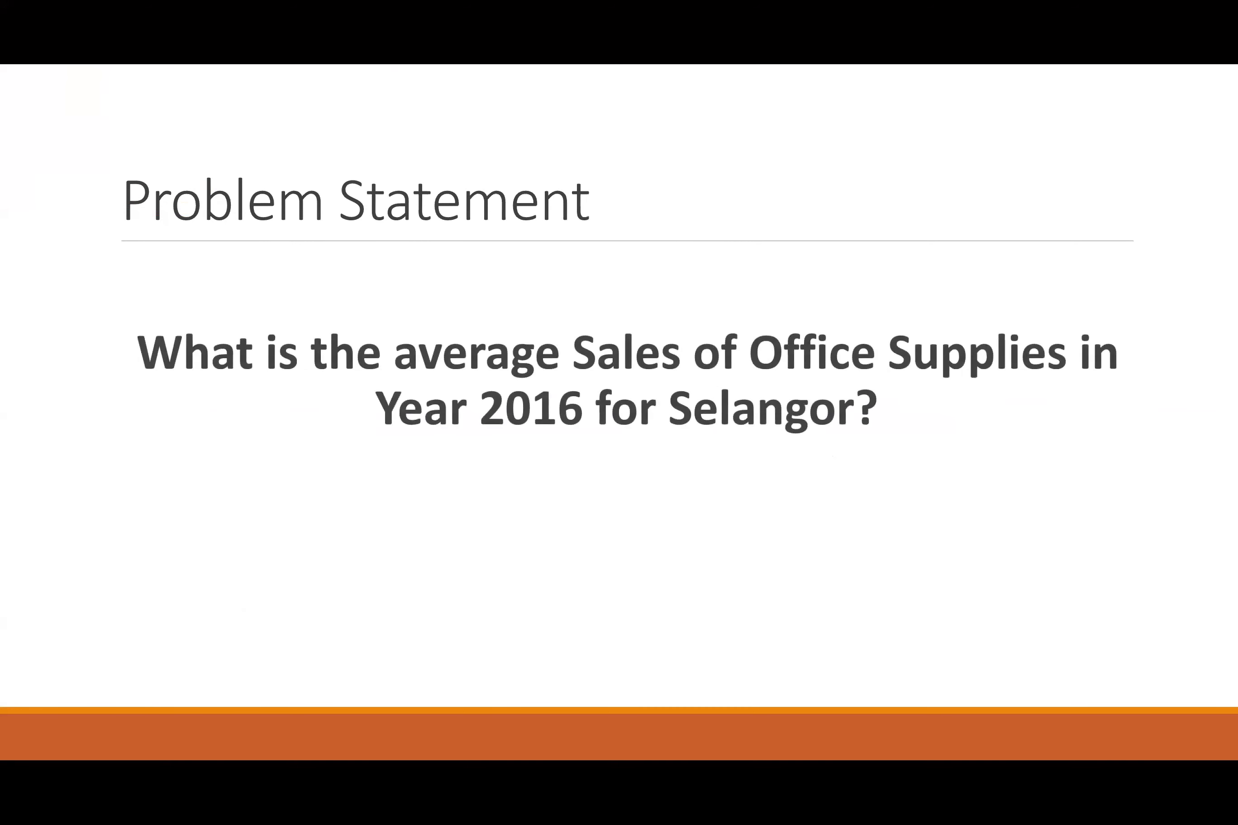
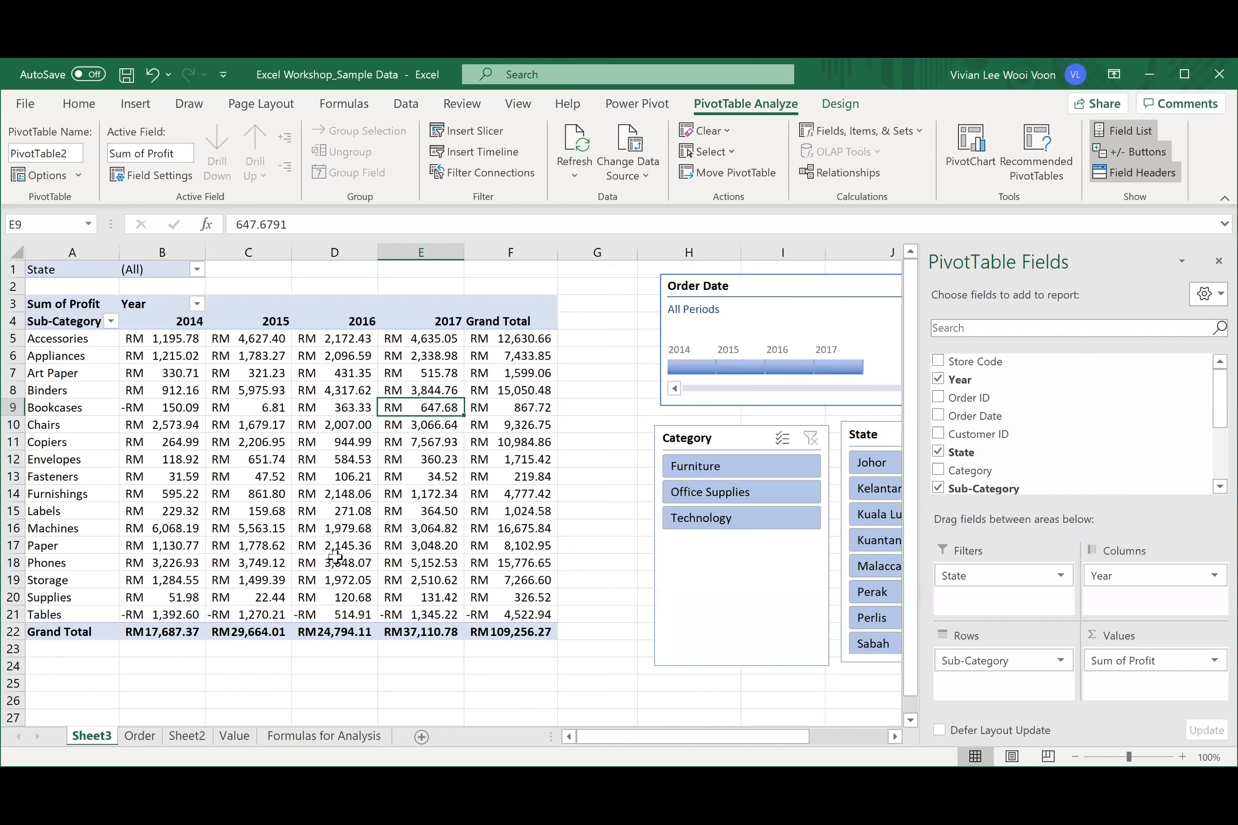
- Switch to the Excel workbook and remove the Year field from the columns of the Sheet3 PivotTable
{"action": "mouse_move", "coordinate": [332, 556]}
{"action": "mouse_move", "coordinate": [415, 491]}
{"action": "left_click", "coordinate": [302, 470]}
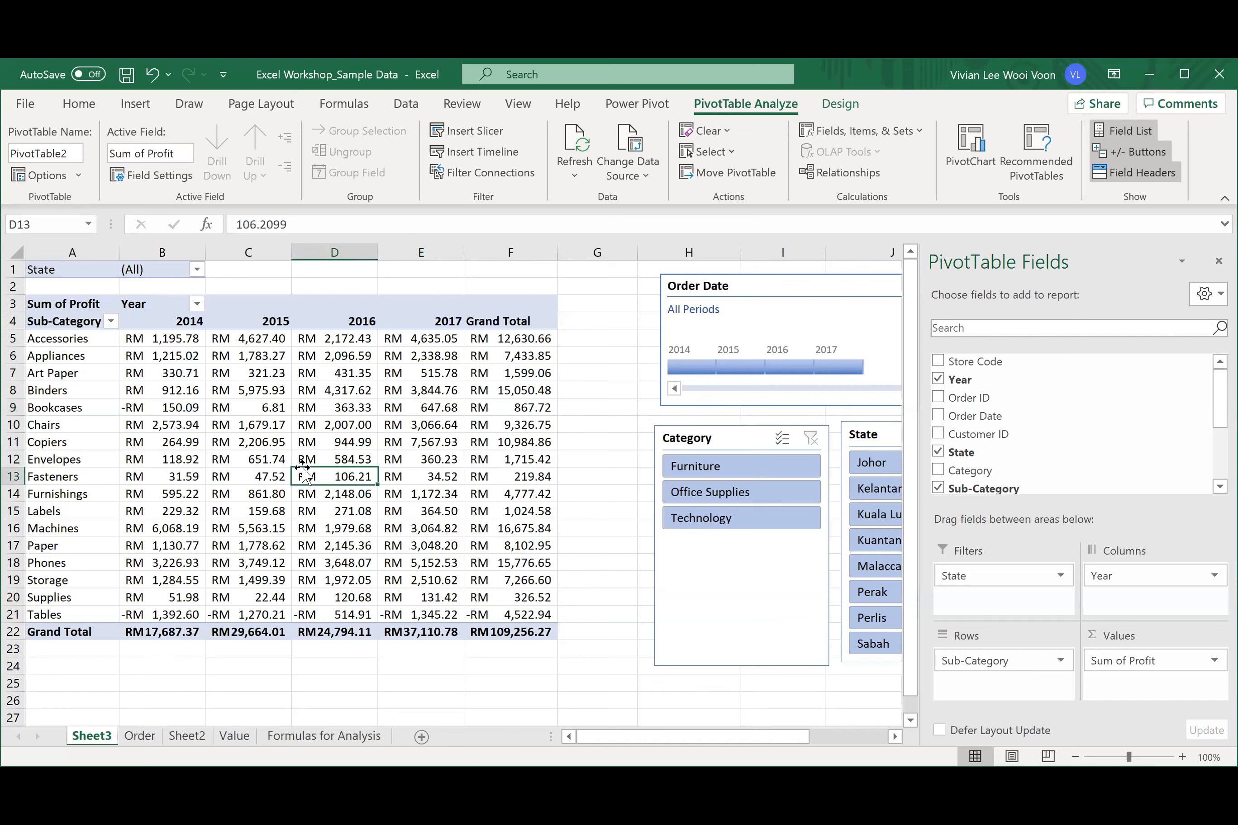
{"action": "left_click", "coordinate": [136, 104]}
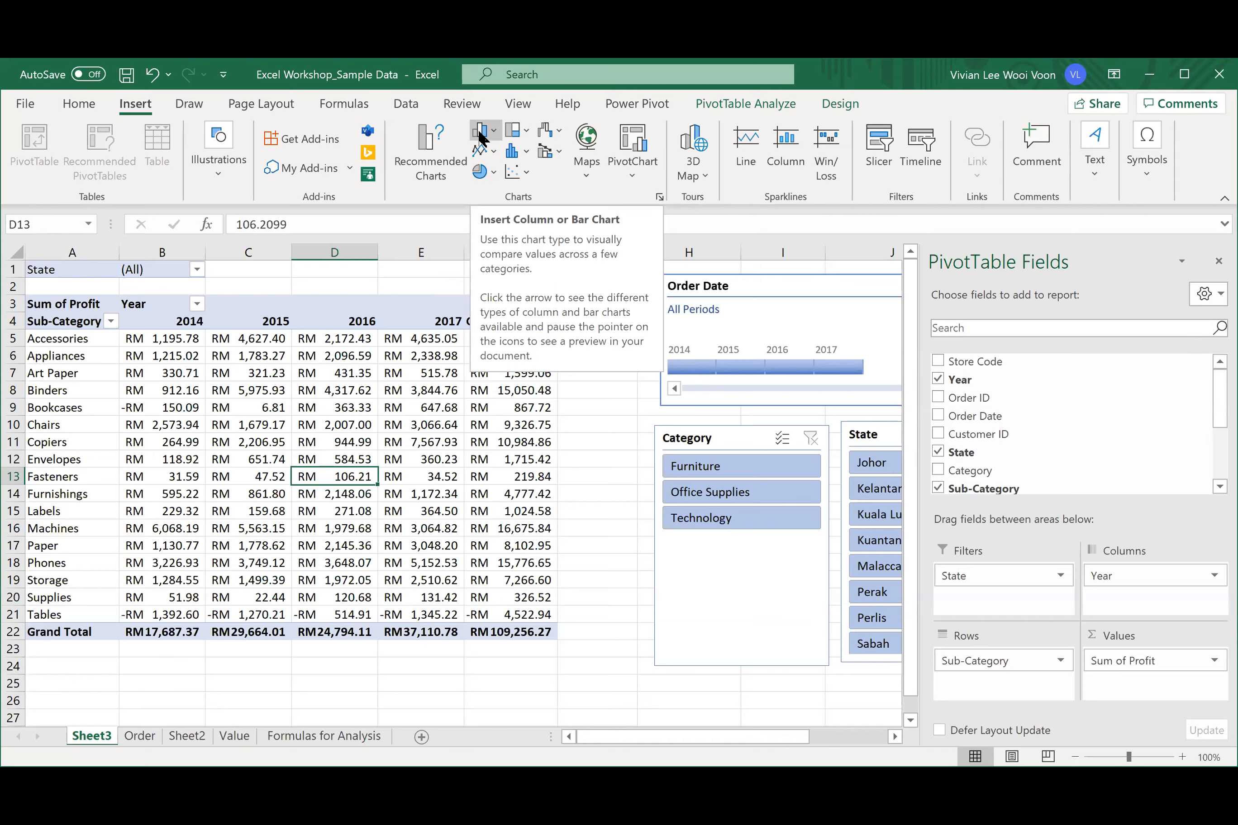
{"action": "left_click", "coordinate": [97, 392]}
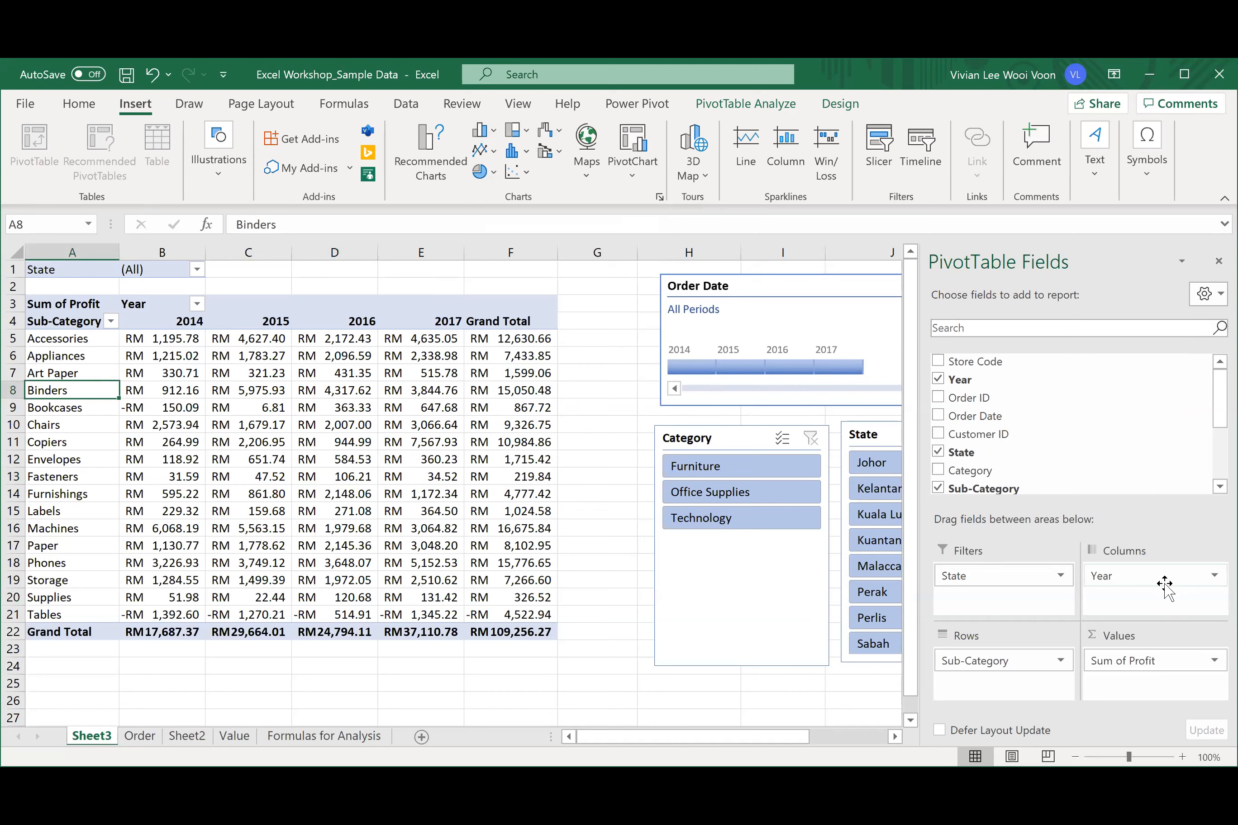
{"action": "left_click_drag", "start_coordinate": [1166, 584], "coordinate": [1040, 442]}
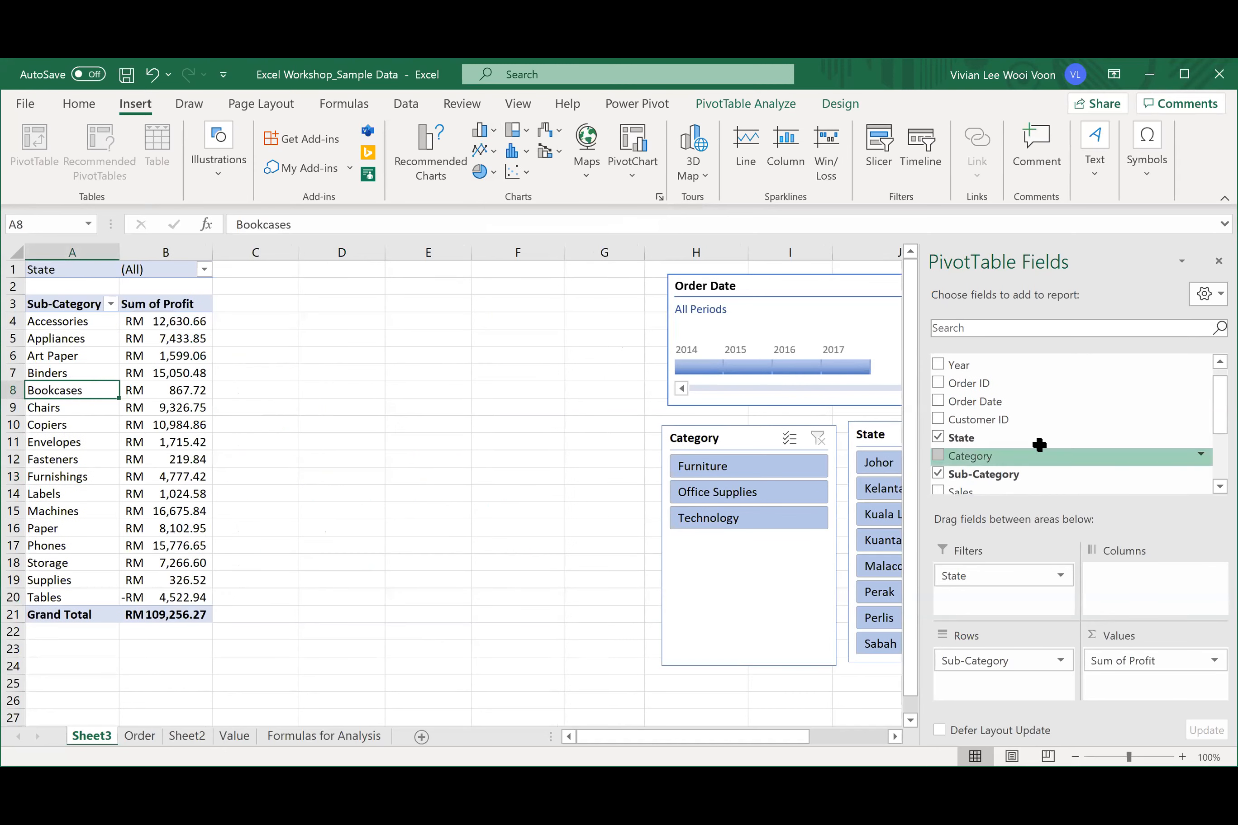
- Insert a 2-D pie chart of profit by sub-category from the PivotTable and fit it between the PivotTable and the slicers
{"action": "left_click", "coordinate": [168, 390]}
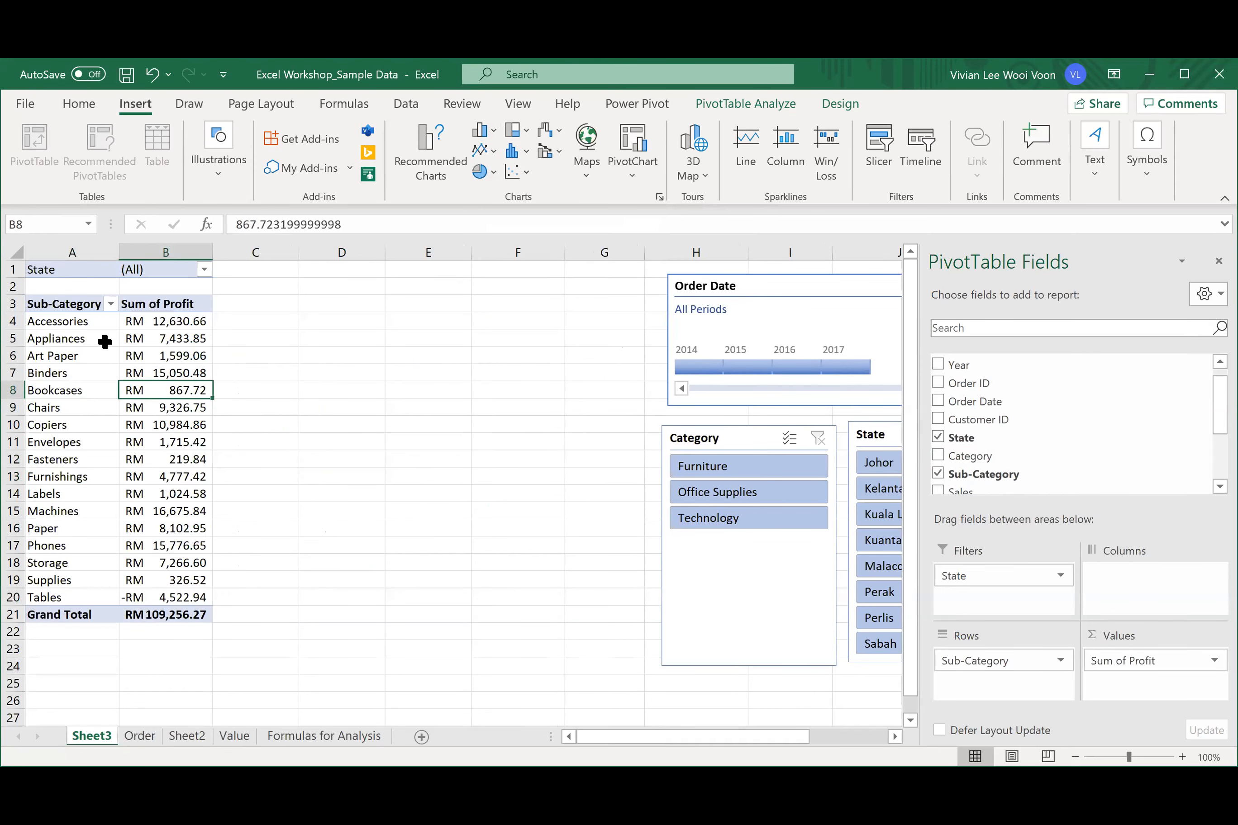
{"action": "left_click", "coordinate": [65, 340]}
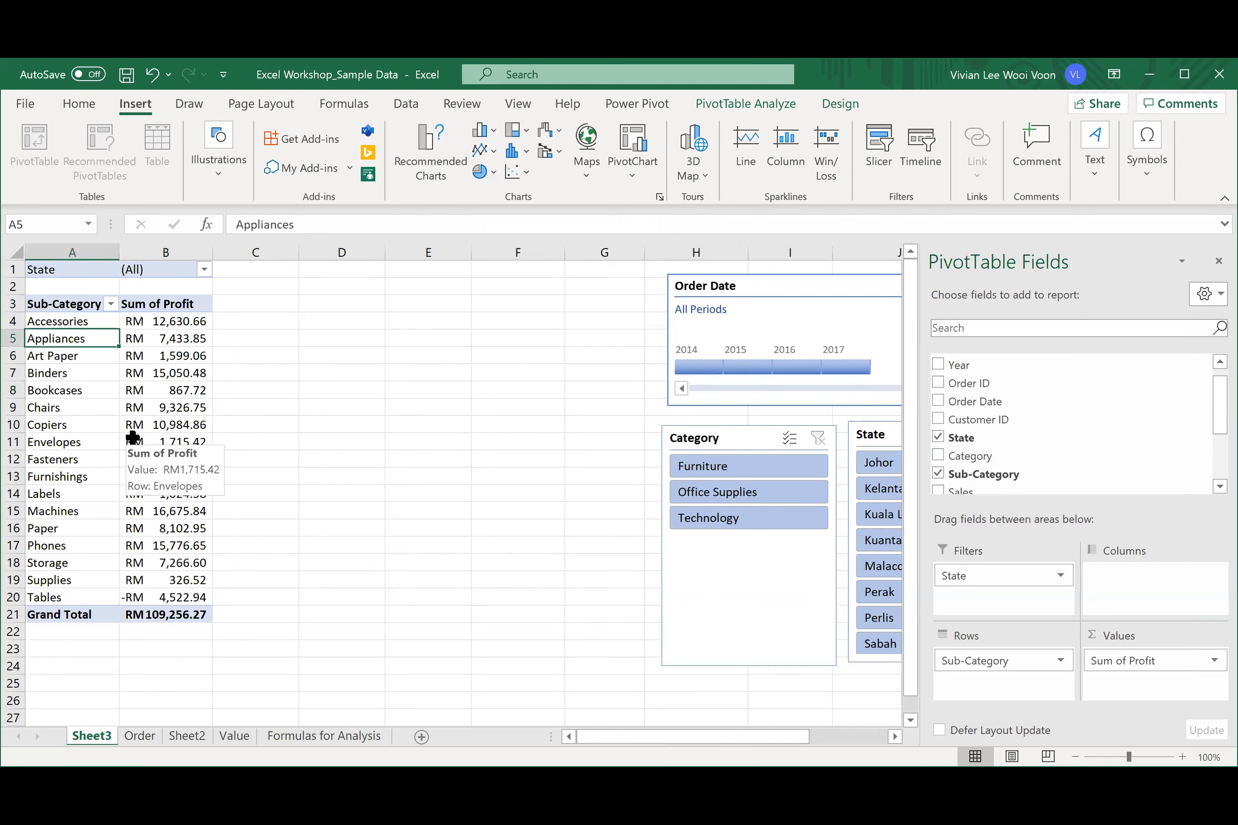
{"action": "left_click", "coordinate": [81, 327]}
{"action": "left_click", "coordinate": [137, 391]}
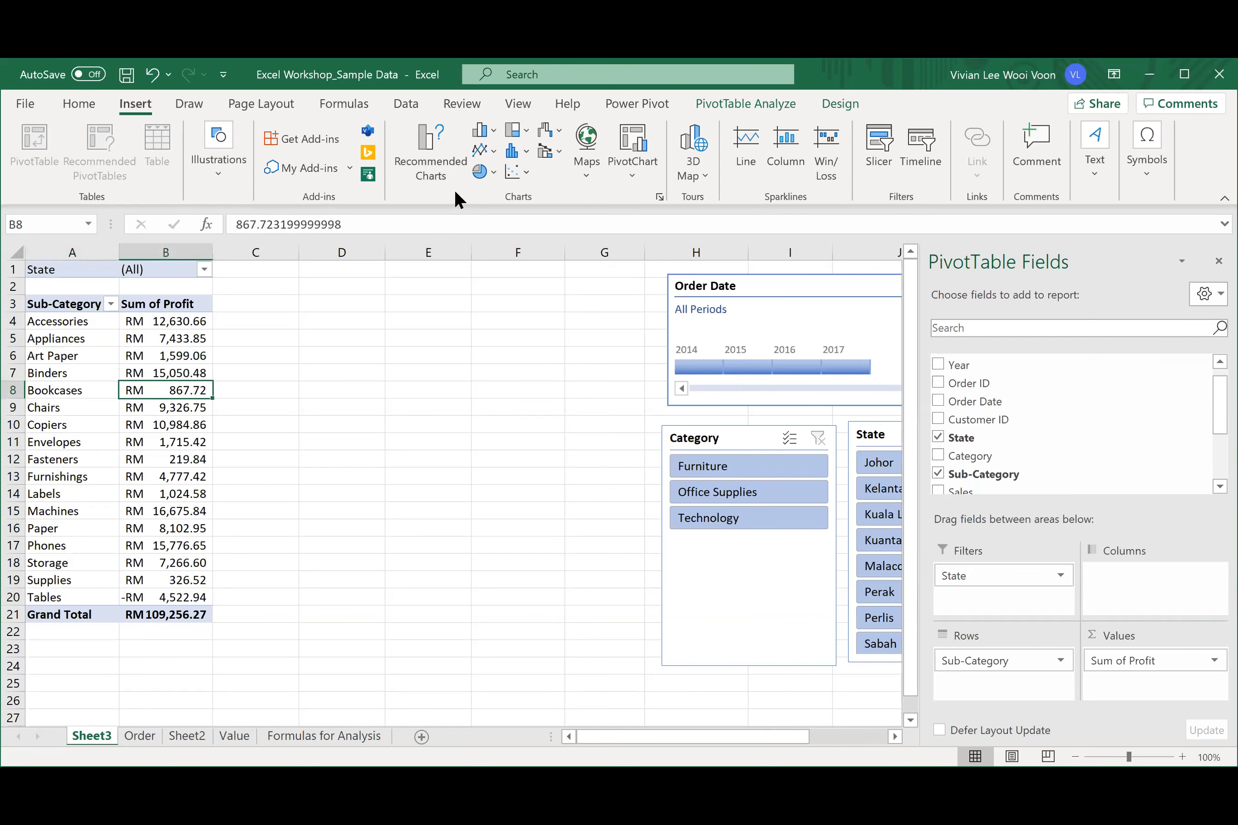
{"action": "left_click", "coordinate": [483, 168]}
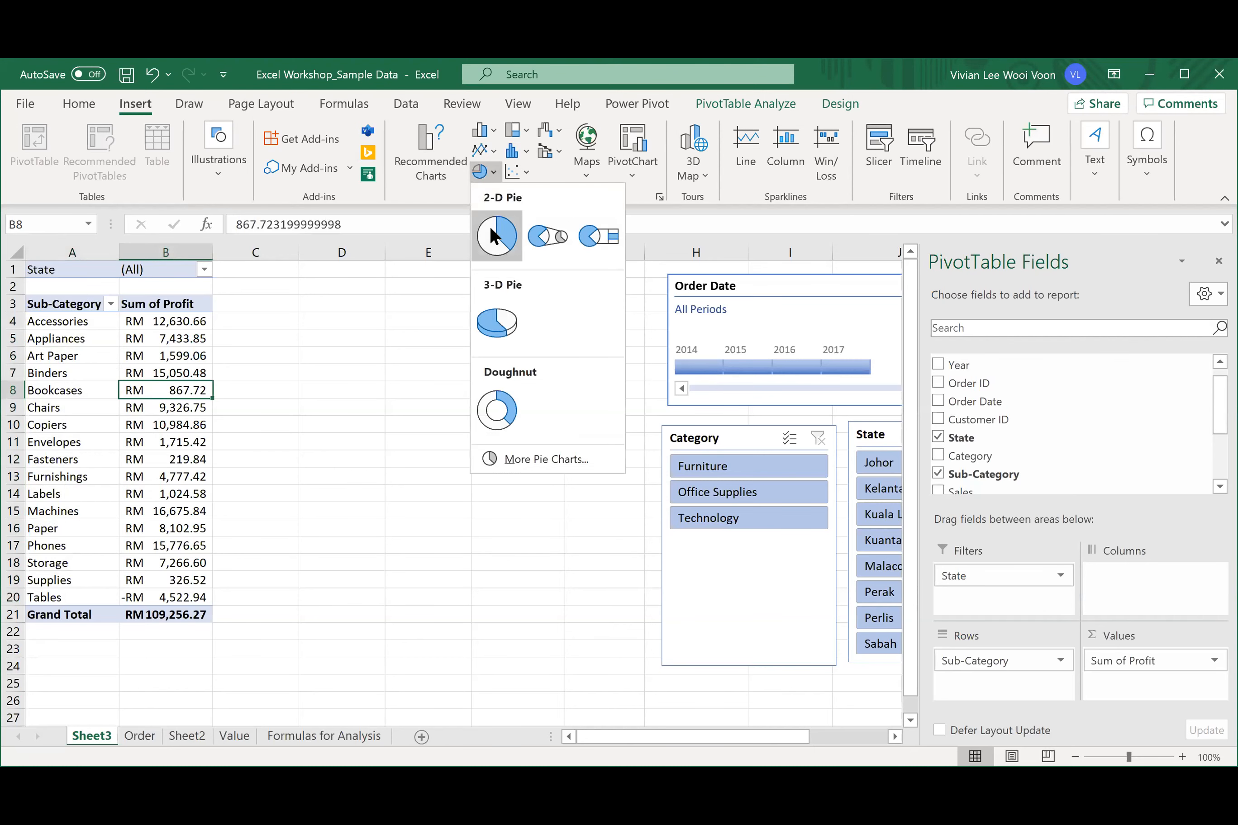
{"action": "left_click", "coordinate": [490, 228]}
{"action": "mouse_move", "coordinate": [574, 370]}
{"action": "left_mouse_down"}
{"action": "mouse_move", "coordinate": [575, 343]}
{"action": "mouse_move", "coordinate": [553, 373]}
{"action": "left_mouse_up"}
{"action": "left_click_drag", "start_coordinate": [662, 366], "coordinate": [654, 339]}
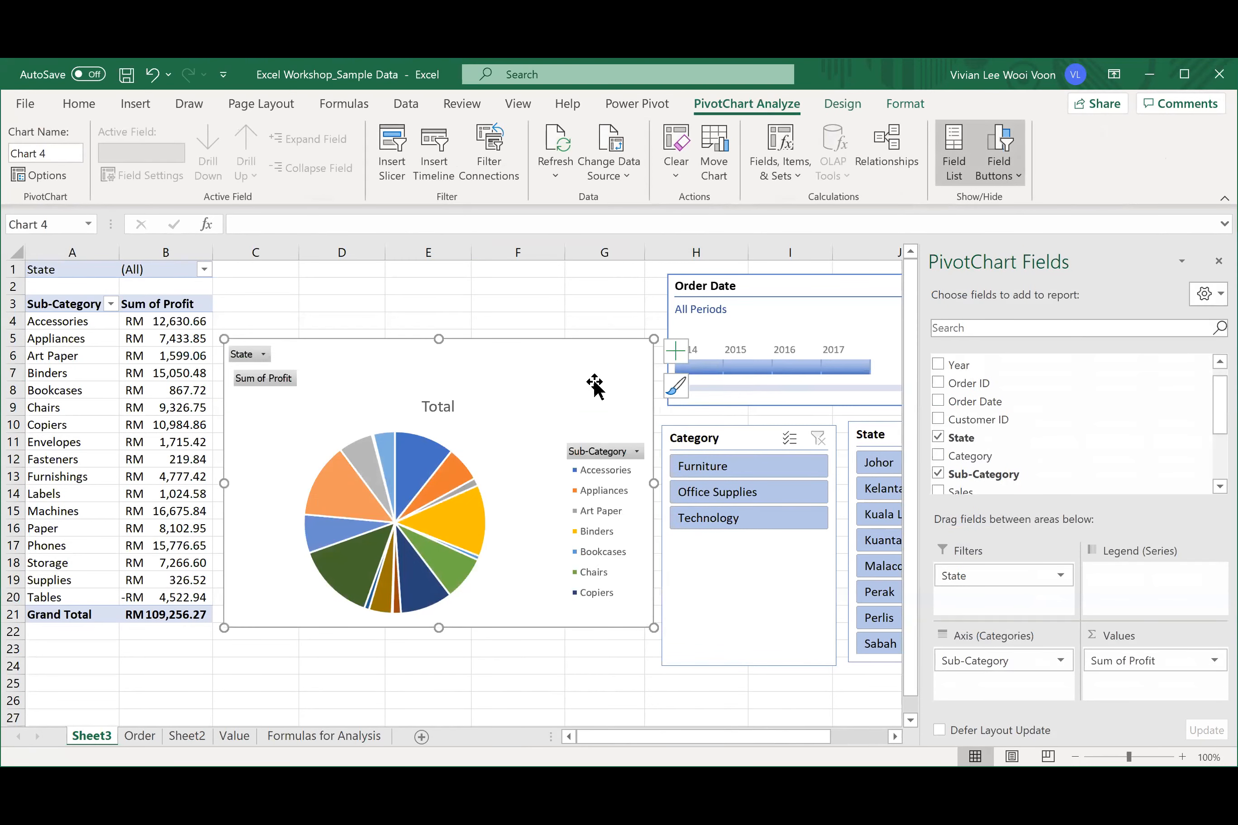
- Change the pie chart's title to "Profit by sub-category"
{"action": "left_click", "coordinate": [440, 404]}
{"action": "left_click_drag", "start_coordinate": [472, 406], "coordinate": [495, 407]}
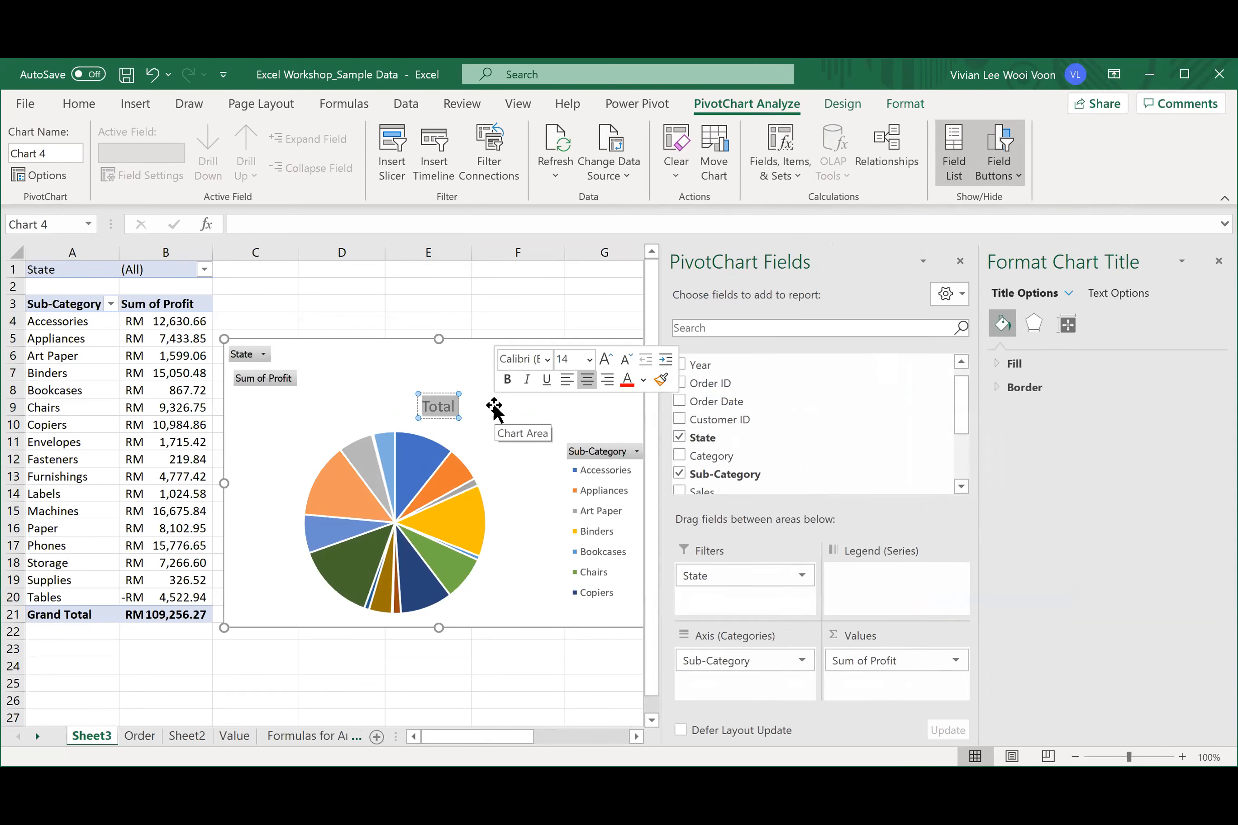
{"action": "type", "text": "Sub-c"}
{"action": "type", "text": "ategory"}
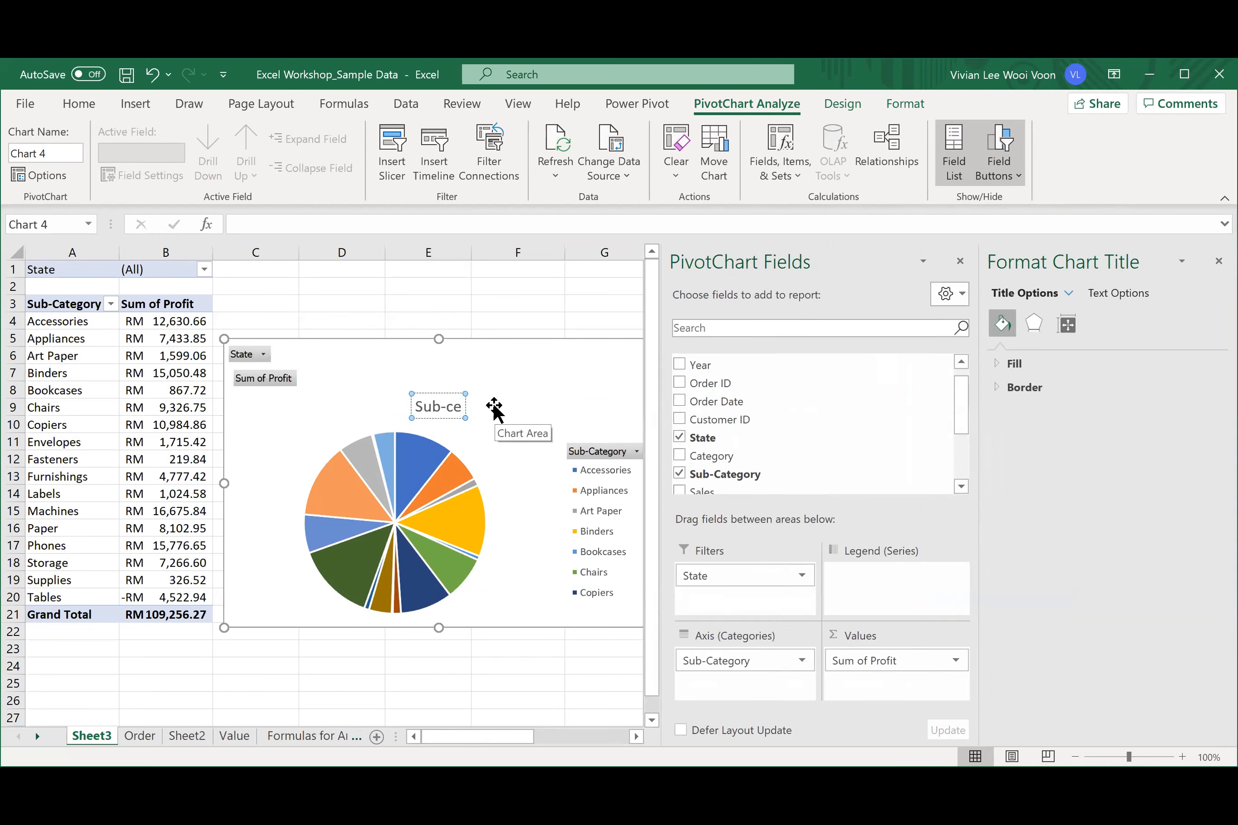
{"action": "key", "text": "BackSpace"}
{"action": "key", "text": "BackSpace"}
{"action": "key", "text": "BackSpace"}
{"action": "type", "text": "ogy"}
{"action": "key", "text": "BackSpace"}
{"action": "key", "text": "BackSpace"}
{"action": "key", "text": "BackSpace"}
{"action": "type", "text": "ory"}
{"action": "left_click", "coordinate": [398, 406]}
{"action": "type", "text": "Profit "}
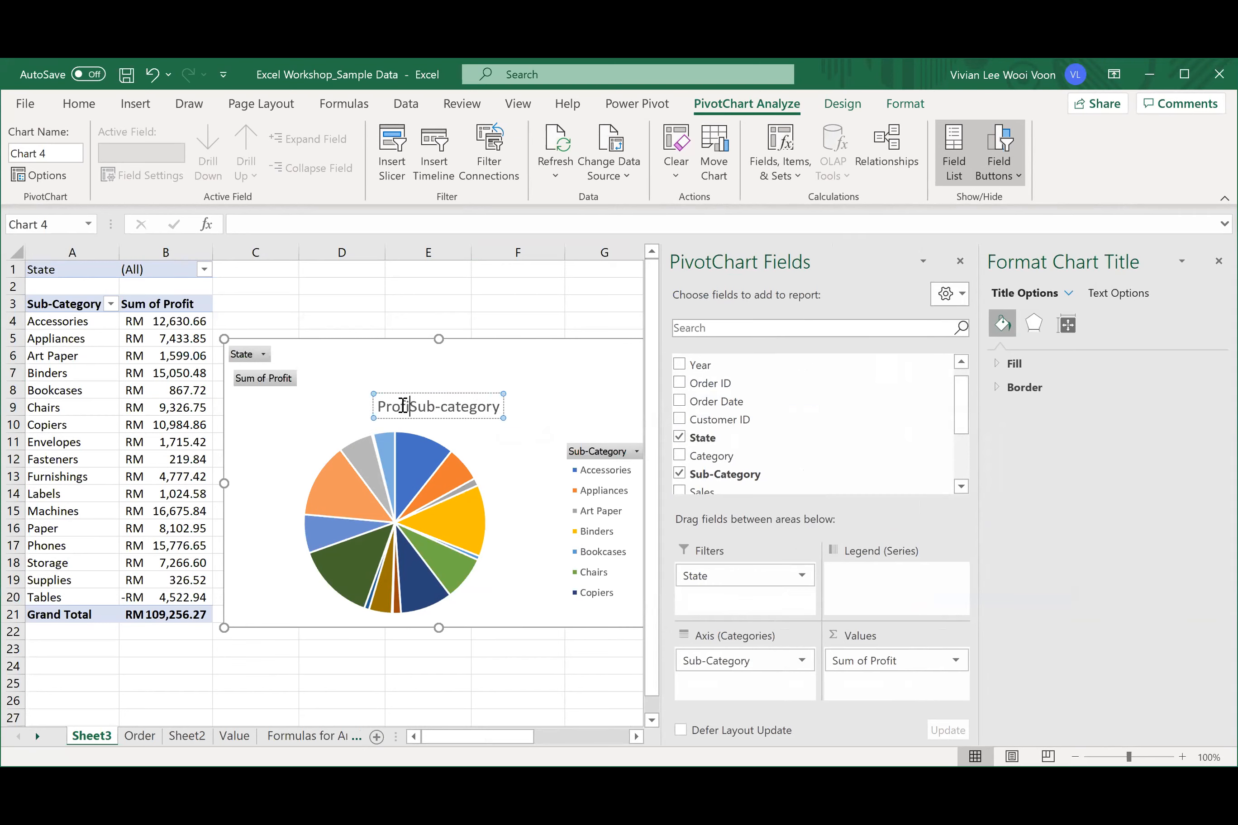
{"action": "type", "text": "by s"}
{"action": "key", "text": "Delete"}
{"action": "left_click", "coordinate": [468, 347]}
{"action": "left_click", "coordinate": [583, 285]}
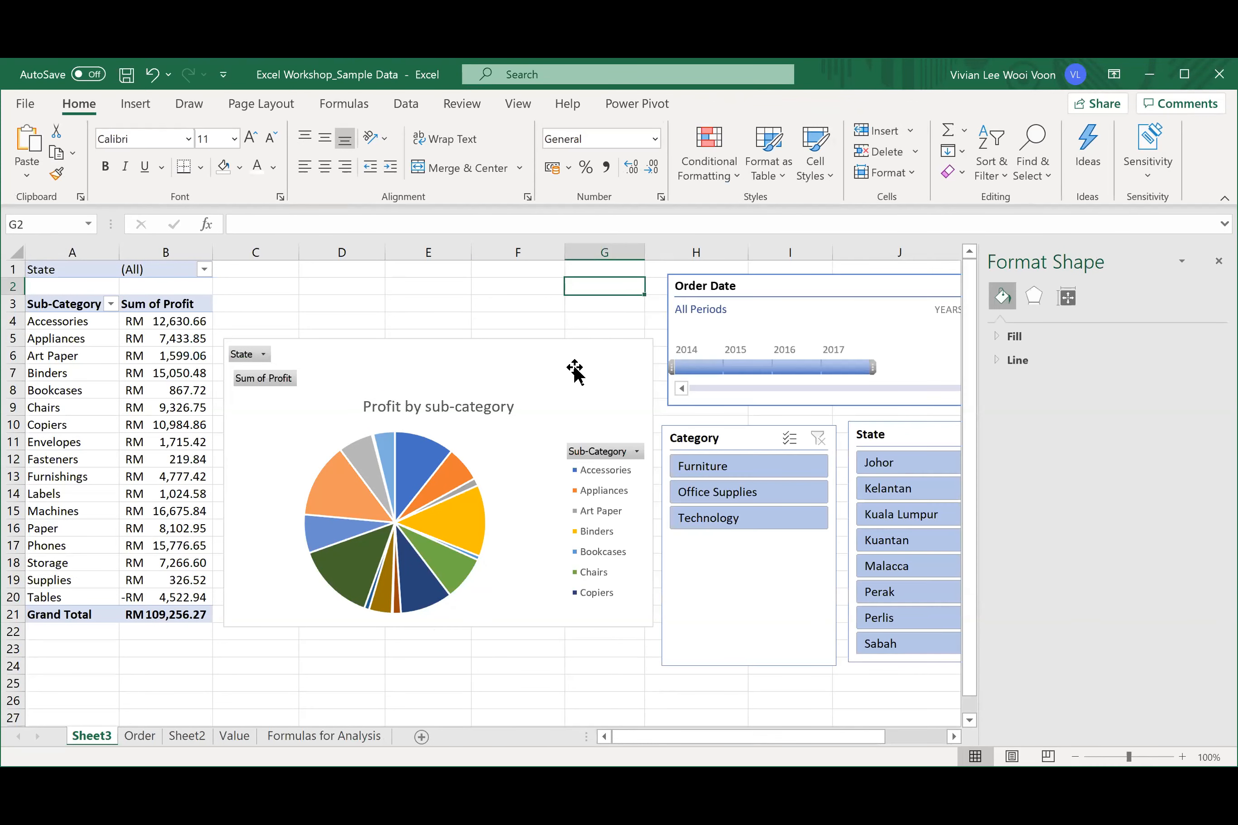
- Close the PivotChart field list and add data labels to the pie chart
{"action": "left_click", "coordinate": [573, 367]}
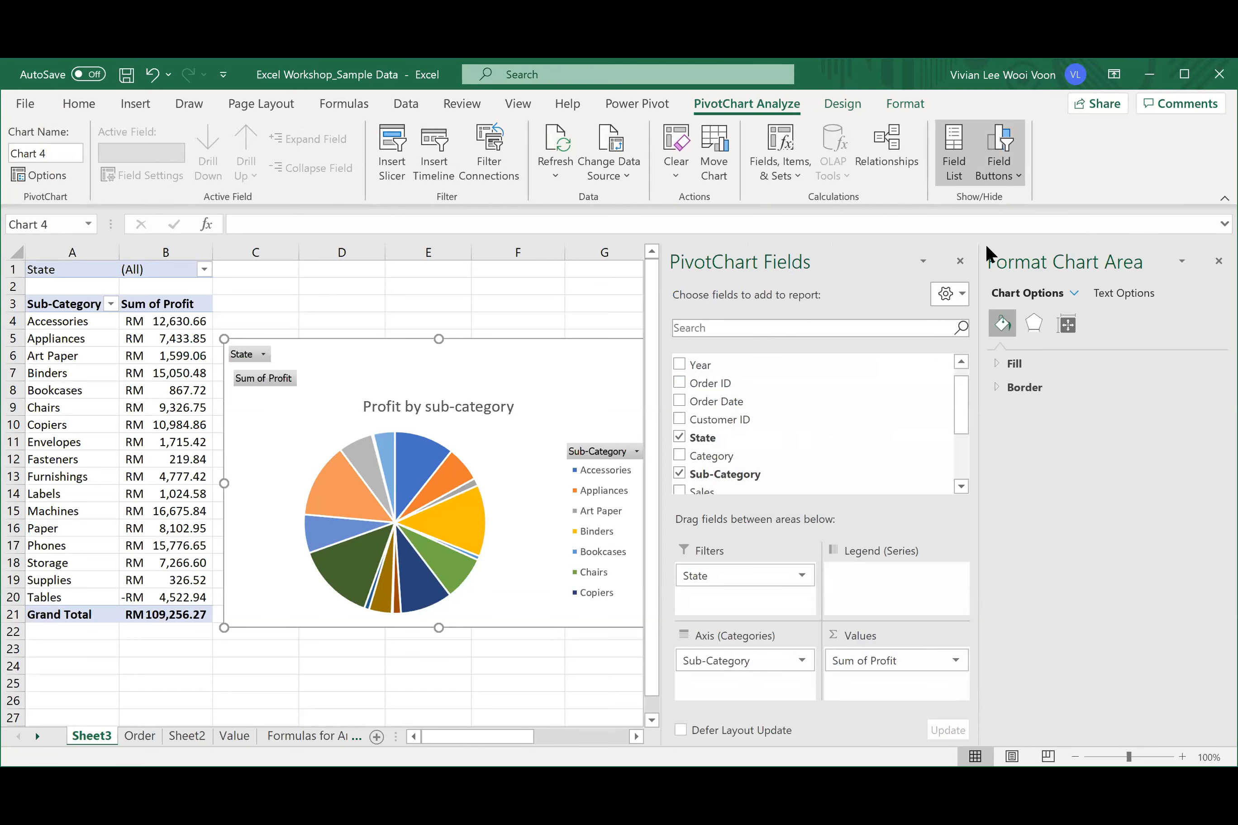
{"action": "left_click", "coordinate": [958, 264]}
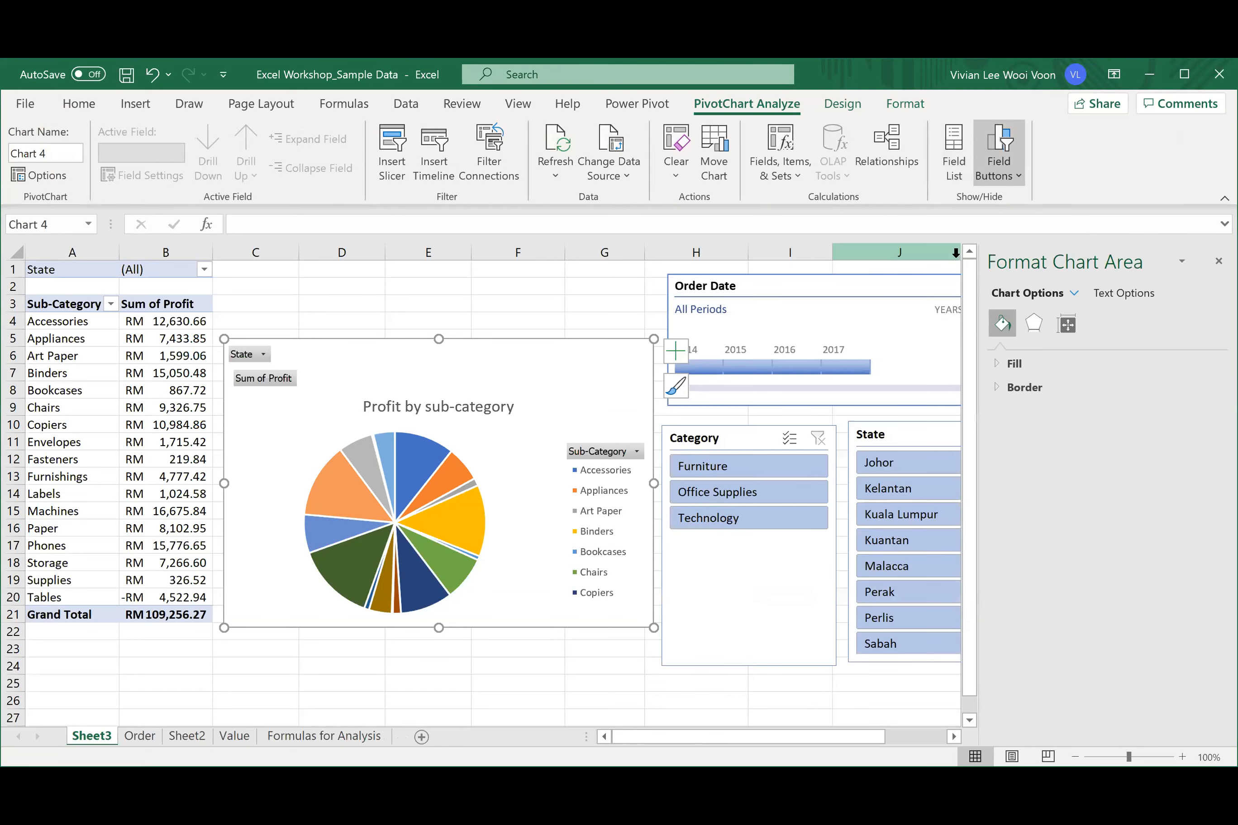
{"action": "left_click", "coordinate": [676, 352]}
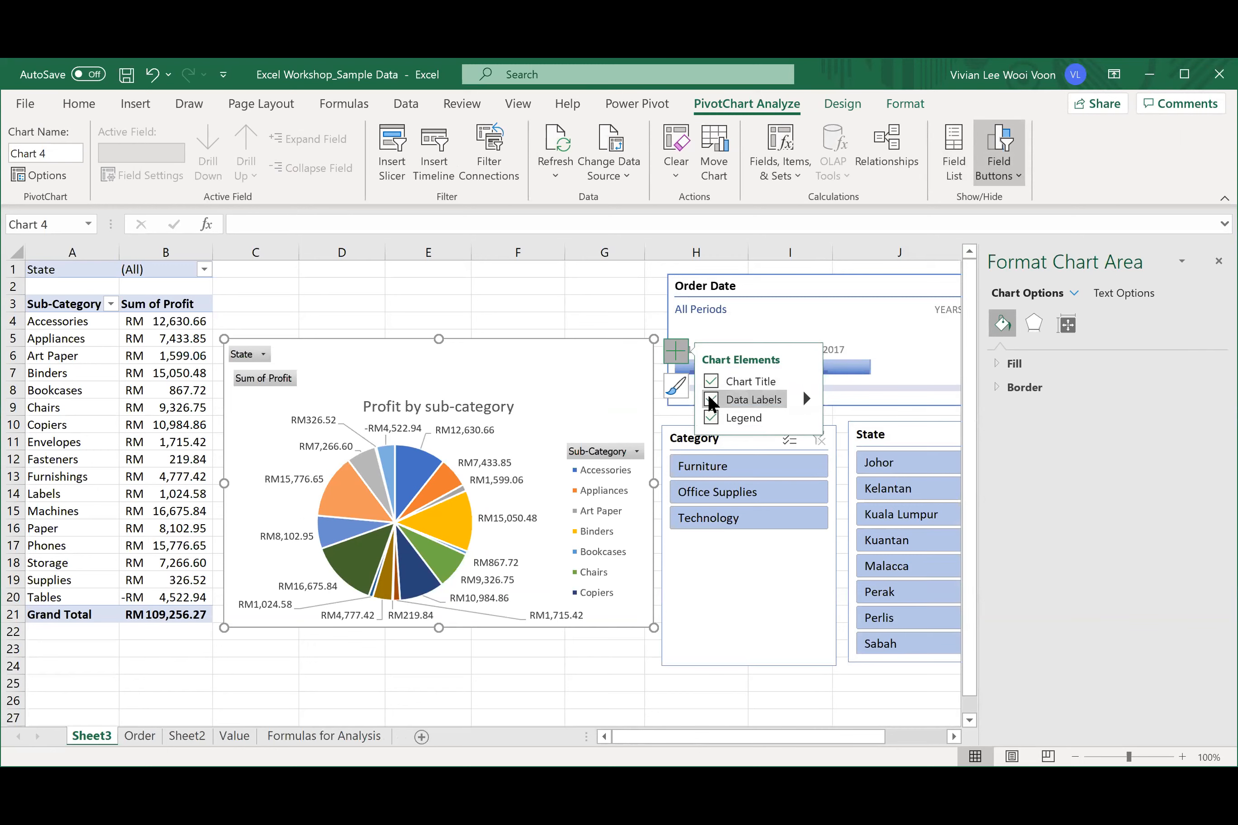
{"action": "left_click", "coordinate": [710, 399]}
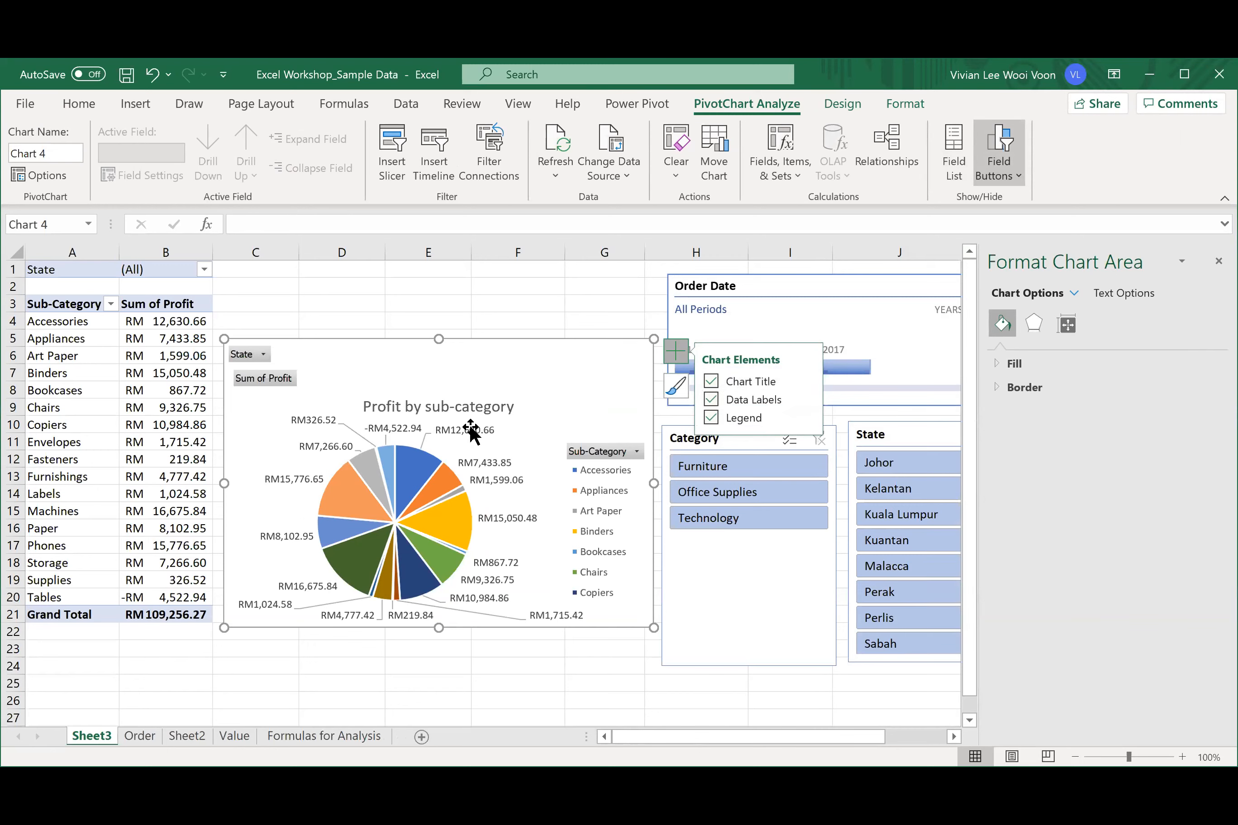
- Turn the pie chart's title off and back on, and move it up clear of the data labels
{"action": "left_click", "coordinate": [711, 381]}
{"action": "left_click", "coordinate": [710, 382]}
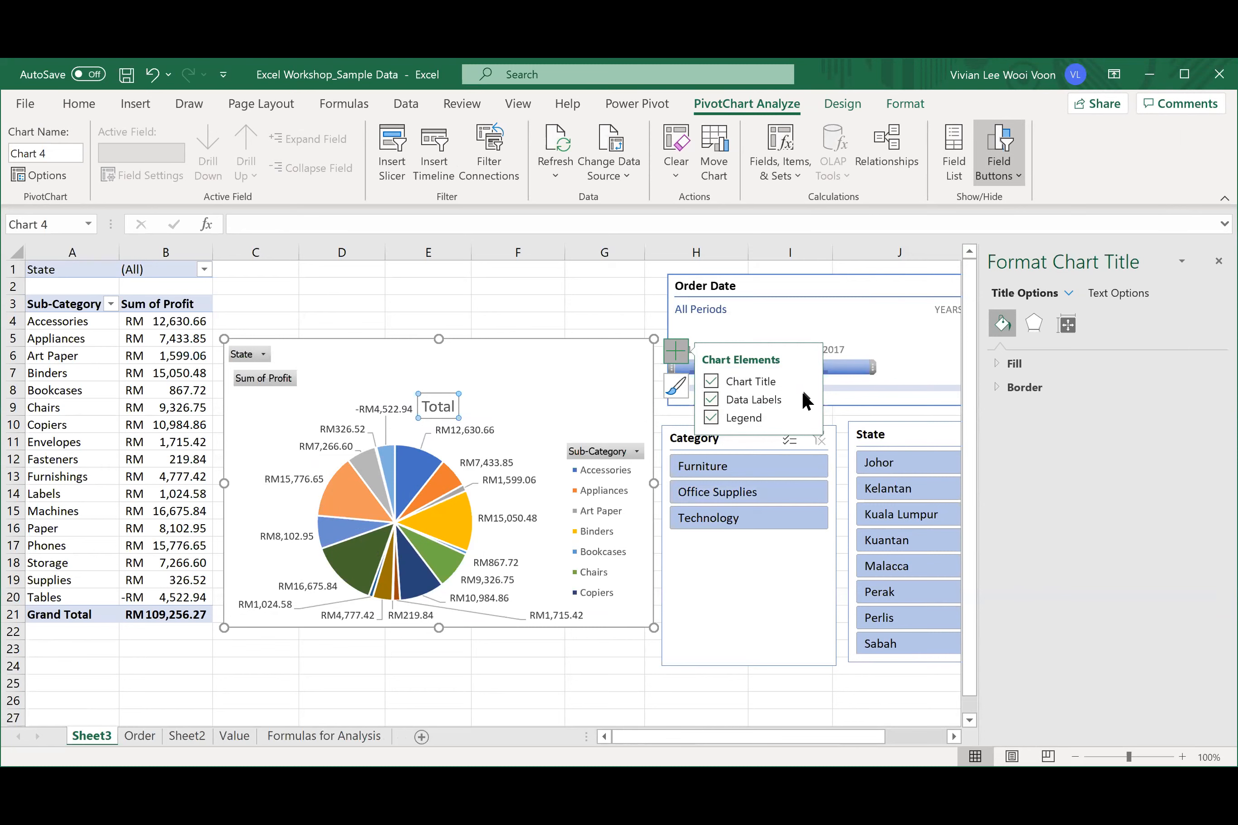
{"action": "mouse_move", "coordinate": [806, 399]}
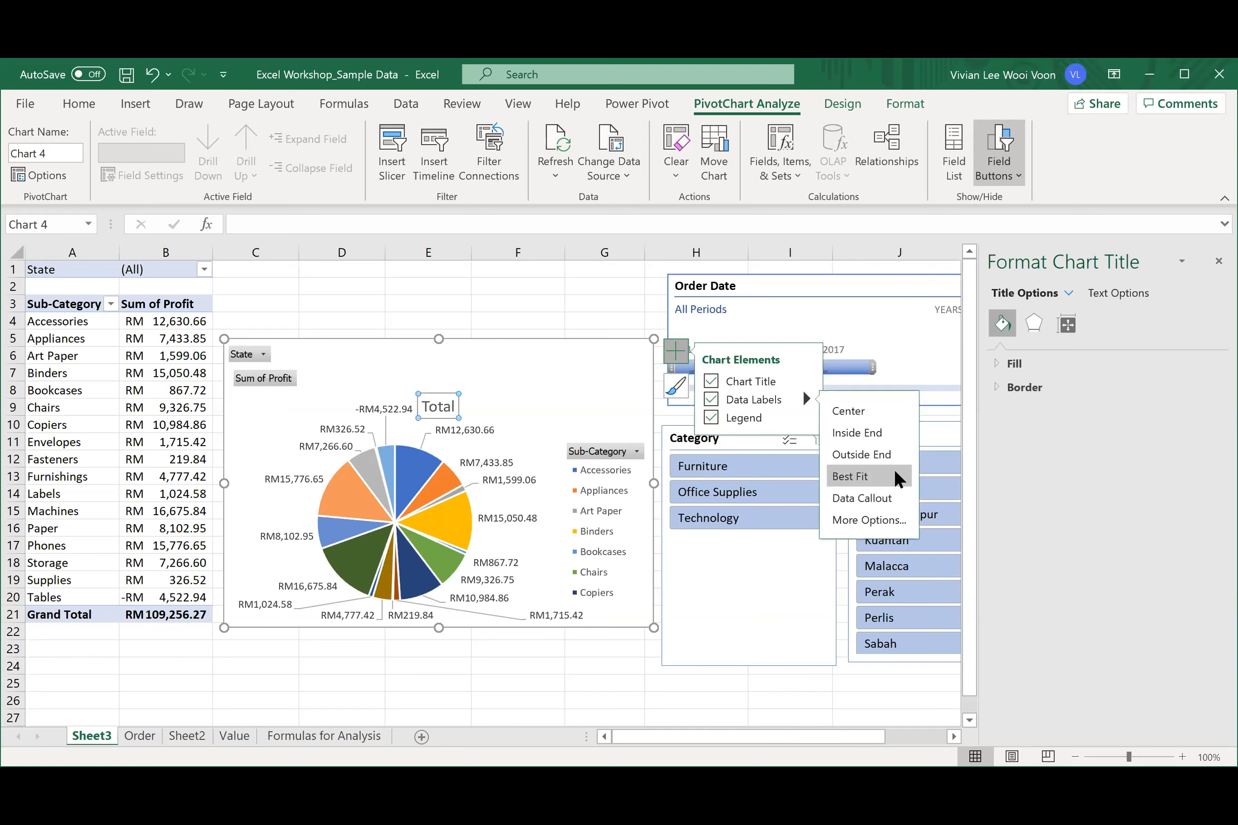
{"action": "left_click_drag", "start_coordinate": [439, 392], "coordinate": [439, 356]}
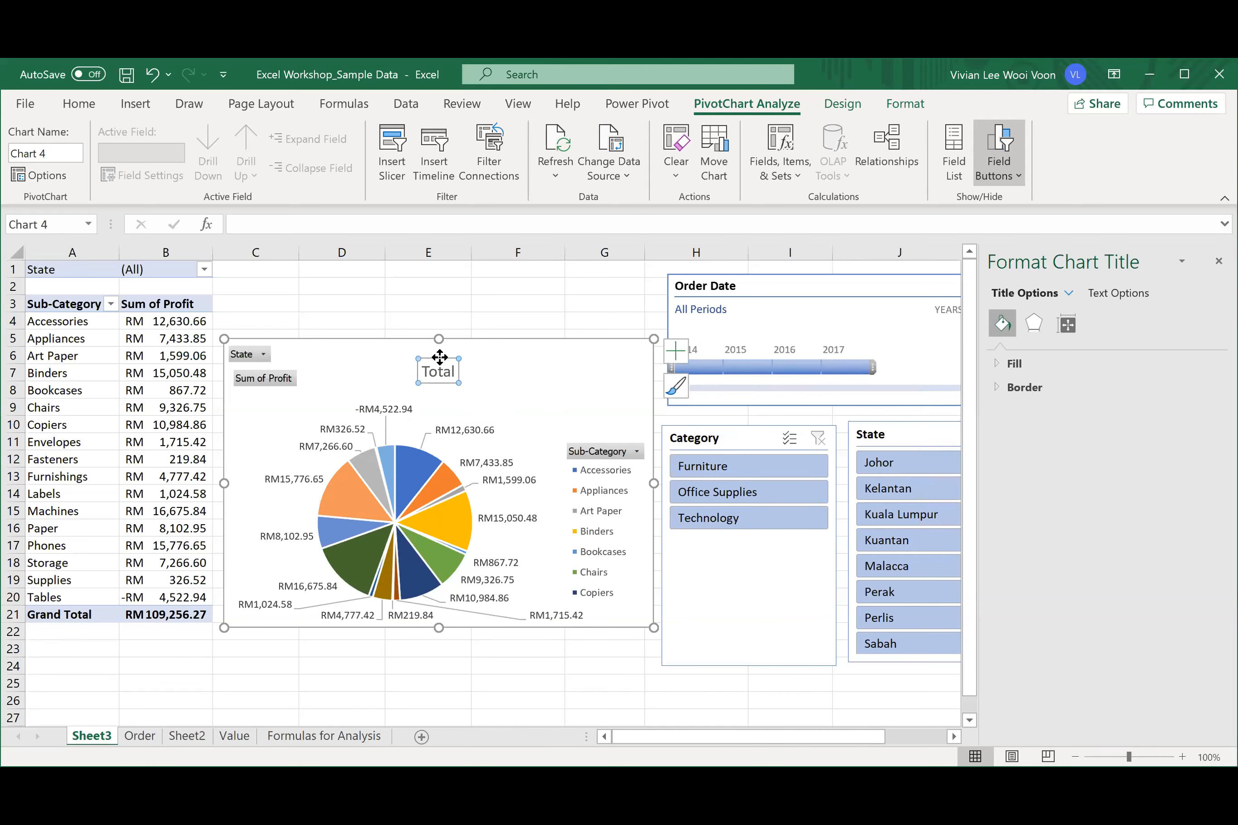
- Preview the legend positions, keep the legend on the right of the pie chart, and extend it upward to fit every sub-category
{"action": "left_click", "coordinate": [672, 347]}
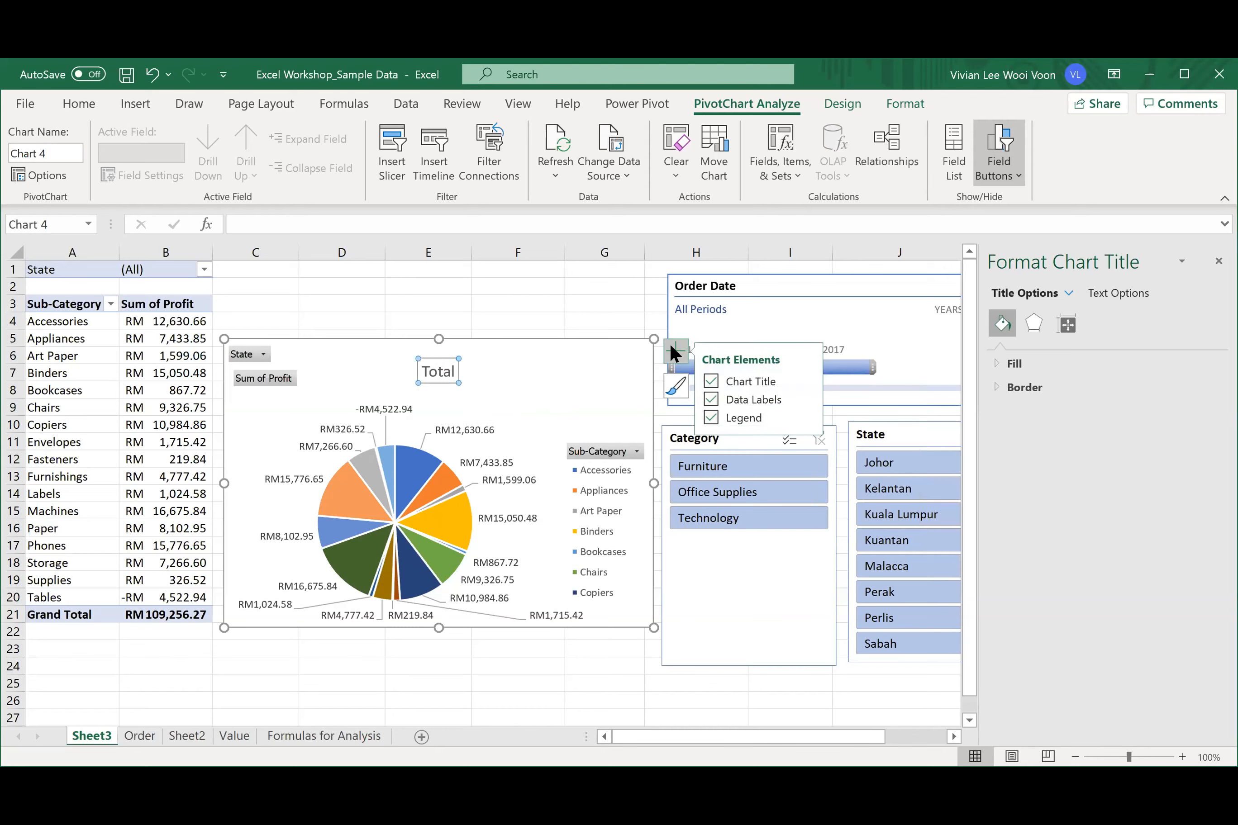
{"action": "left_click", "coordinate": [799, 413]}
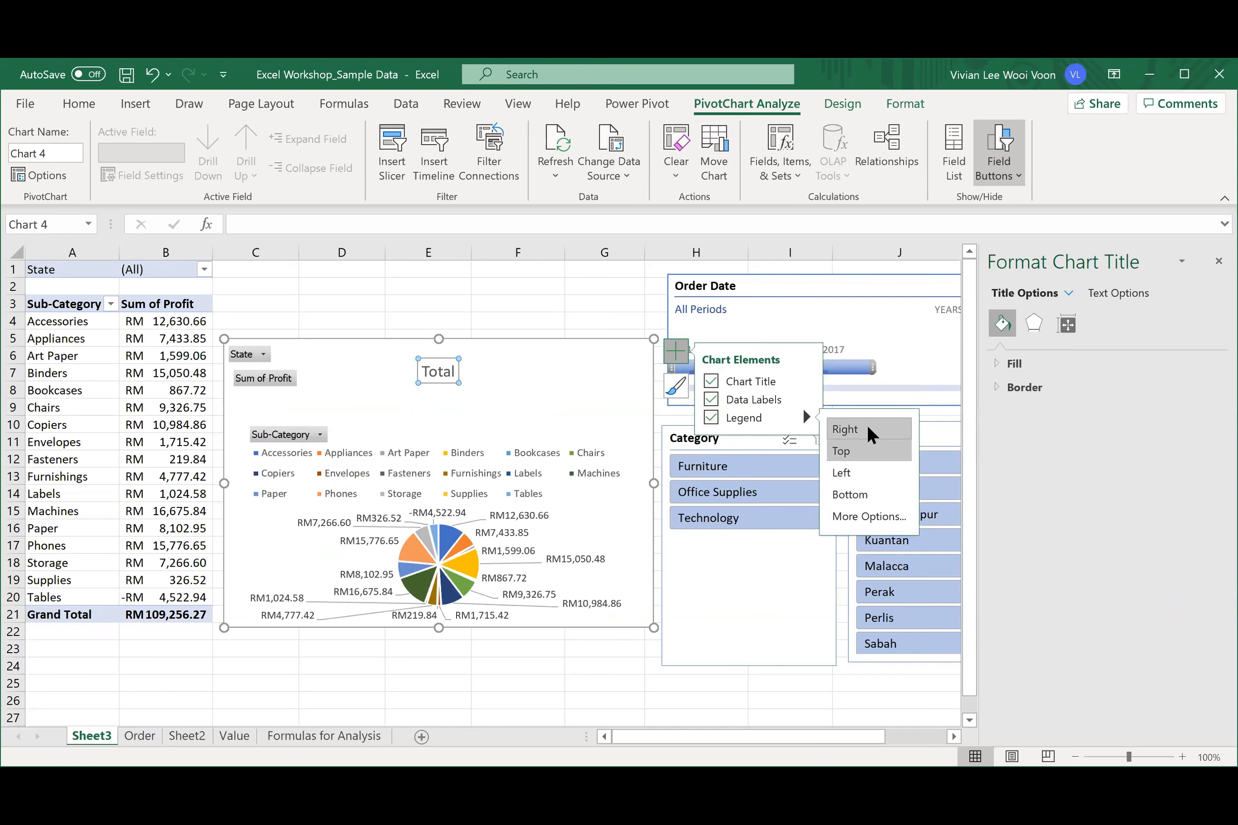
{"action": "left_click", "coordinate": [607, 440]}
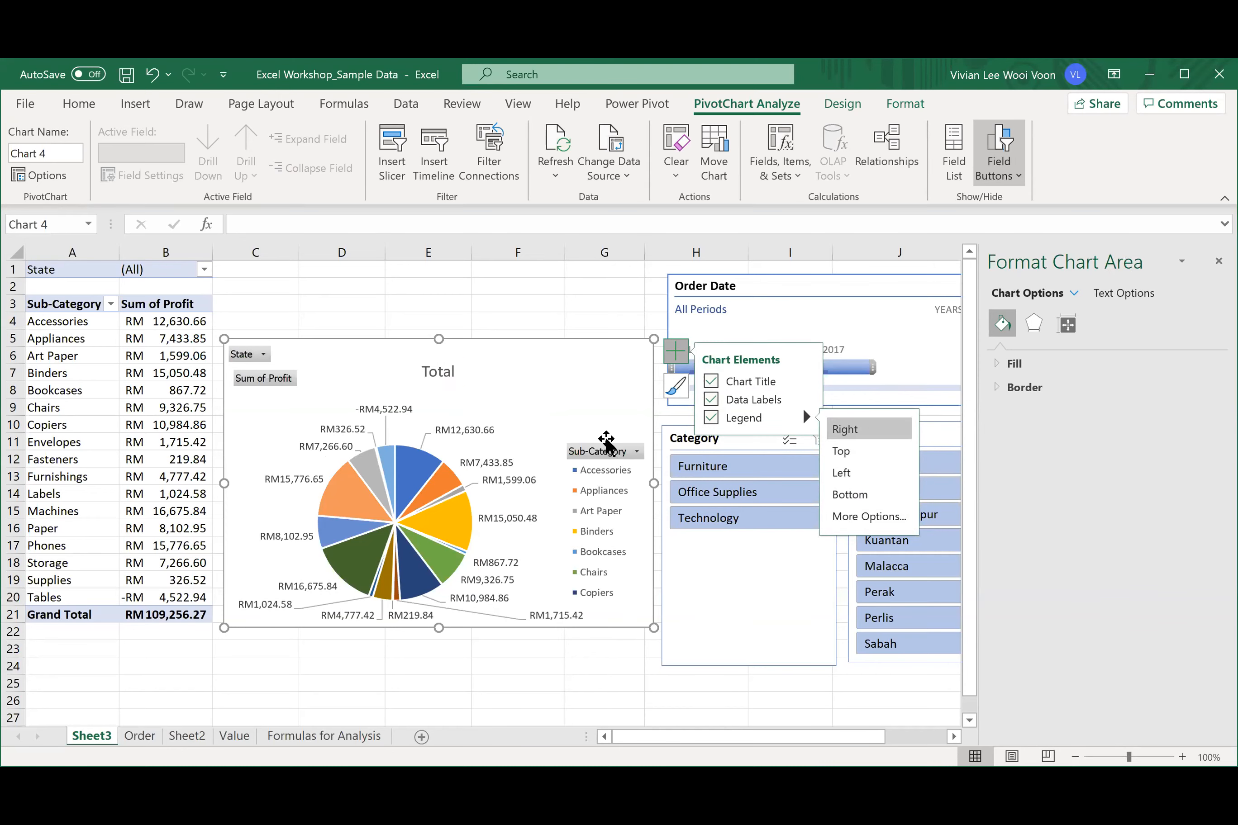
{"action": "left_click", "coordinate": [602, 463]}
{"action": "left_click_drag", "start_coordinate": [603, 441], "coordinate": [604, 367]}
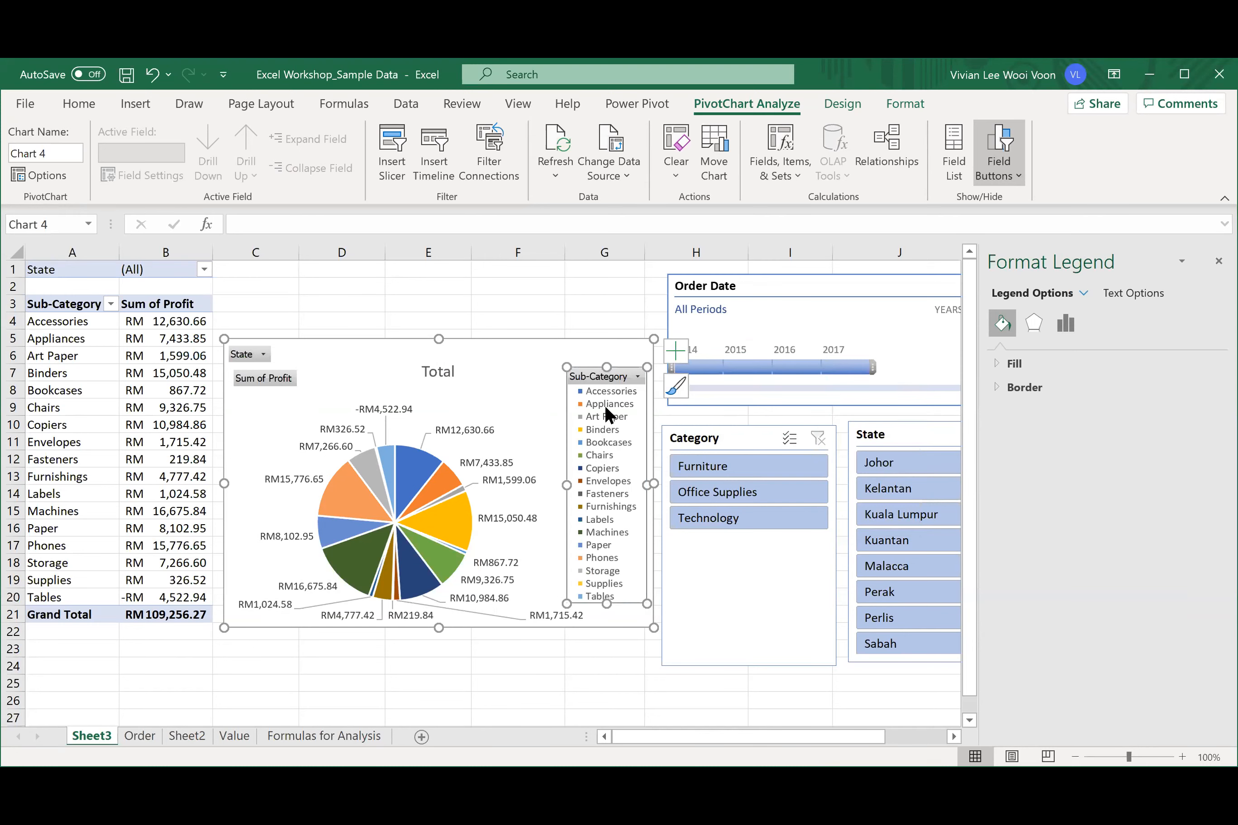
{"action": "left_click", "coordinate": [634, 620]}
- Set the pie chart's data labels to show the percentage instead of the value
{"action": "left_click", "coordinate": [486, 430]}
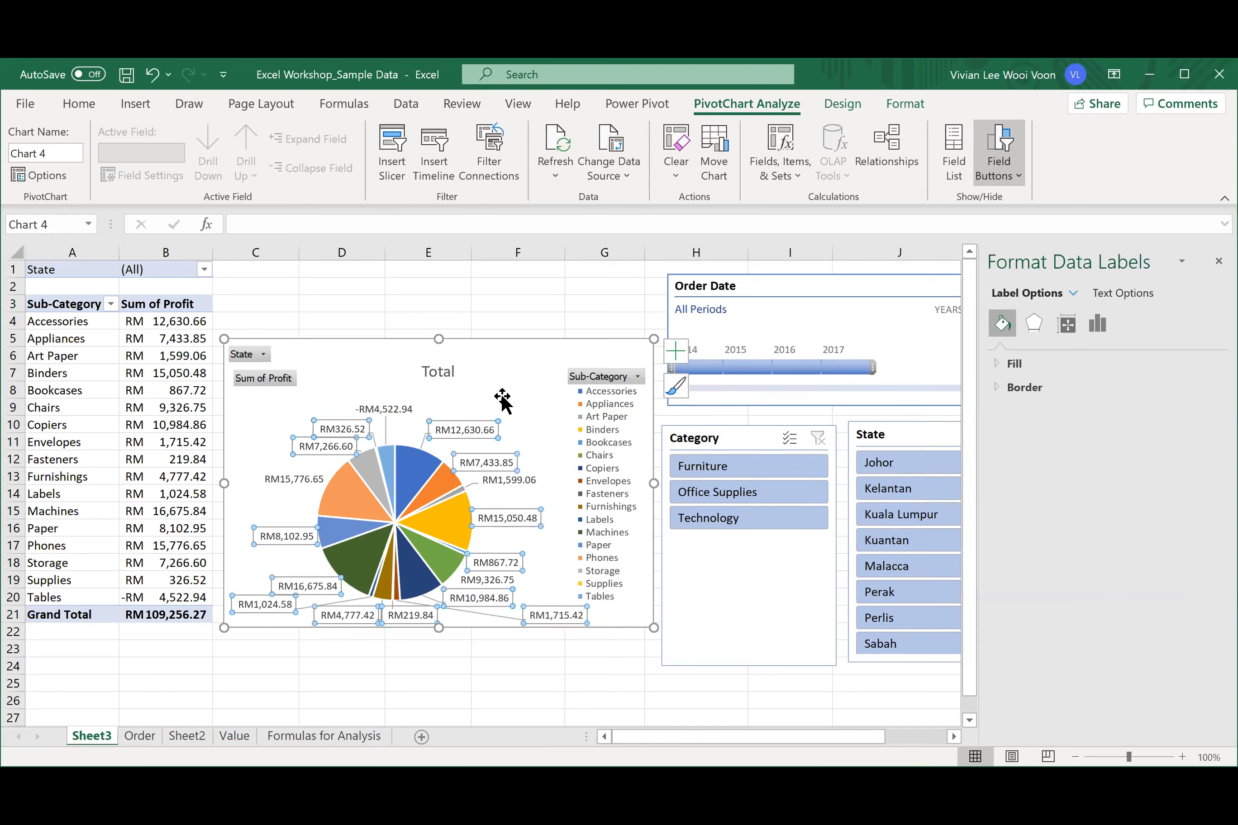
{"action": "left_click", "coordinate": [482, 394]}
{"action": "left_click", "coordinate": [385, 408]}
{"action": "left_click", "coordinate": [1066, 323]}
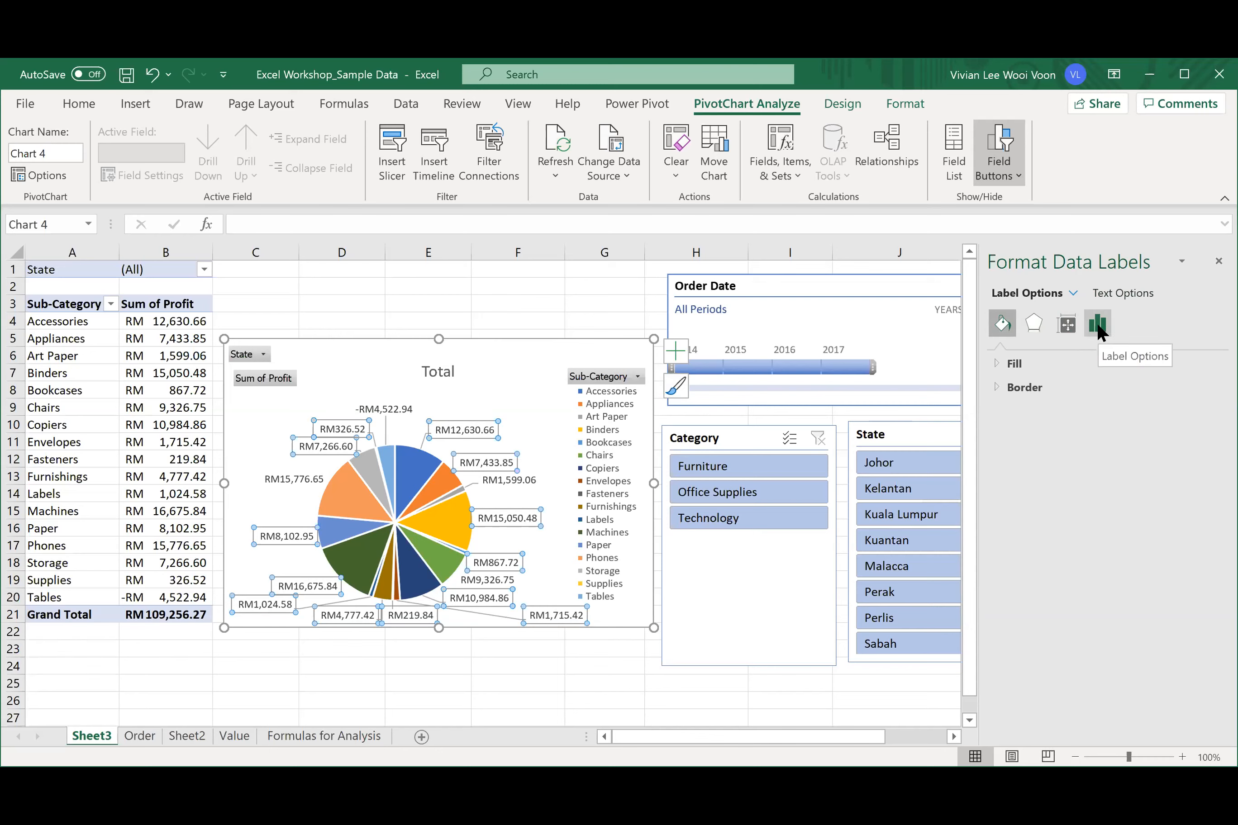
{"action": "left_click", "coordinate": [1098, 326]}
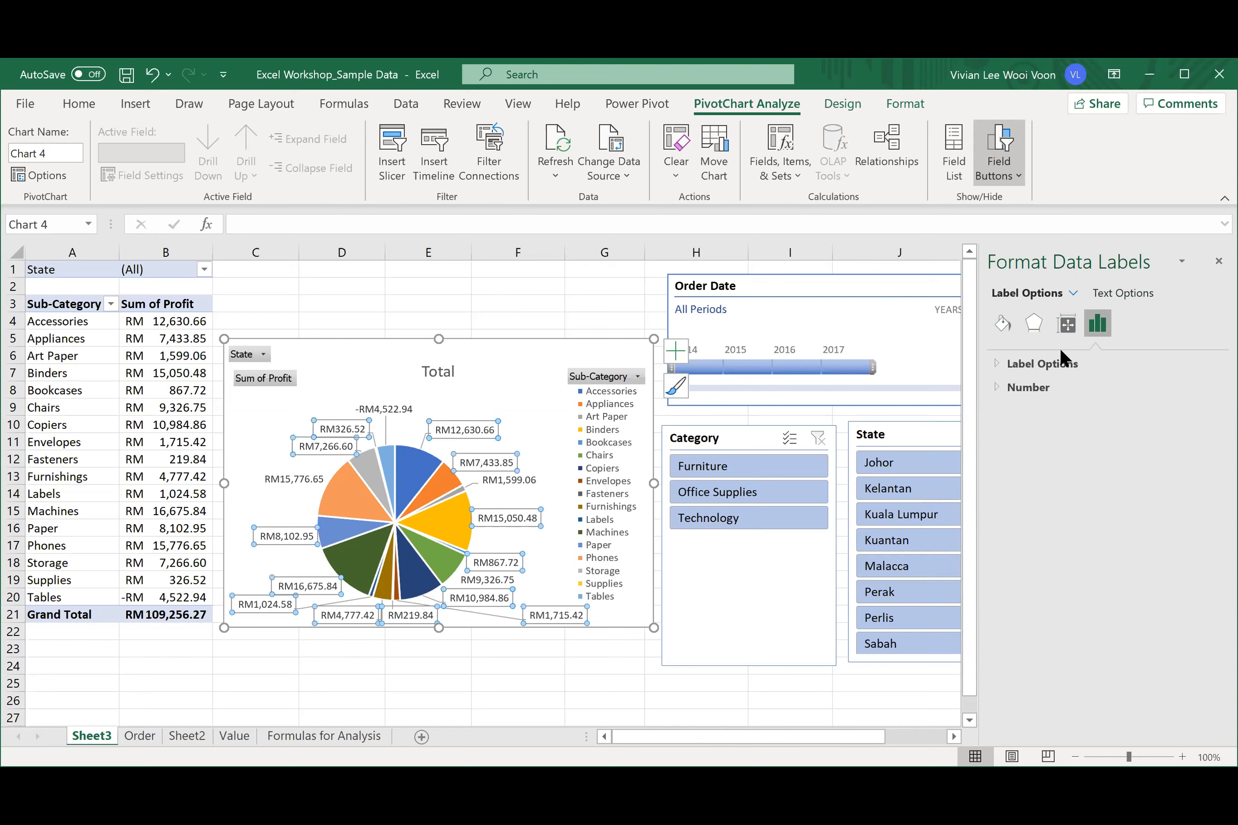
{"action": "left_click", "coordinate": [1055, 362]}
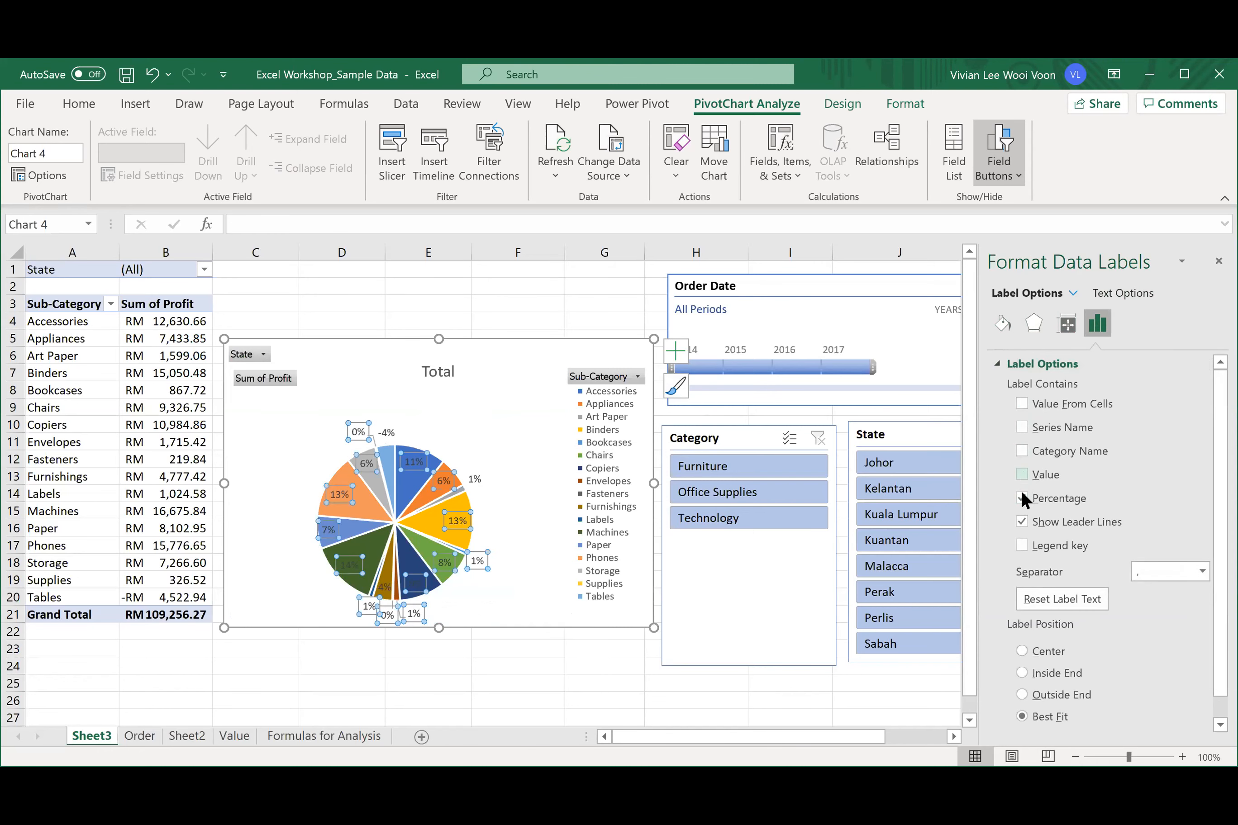
- Move the pie chart up about one row beside the PivotTable
{"action": "left_click", "coordinate": [533, 376]}
{"action": "left_click_drag", "start_coordinate": [532, 375], "coordinate": [532, 355]}
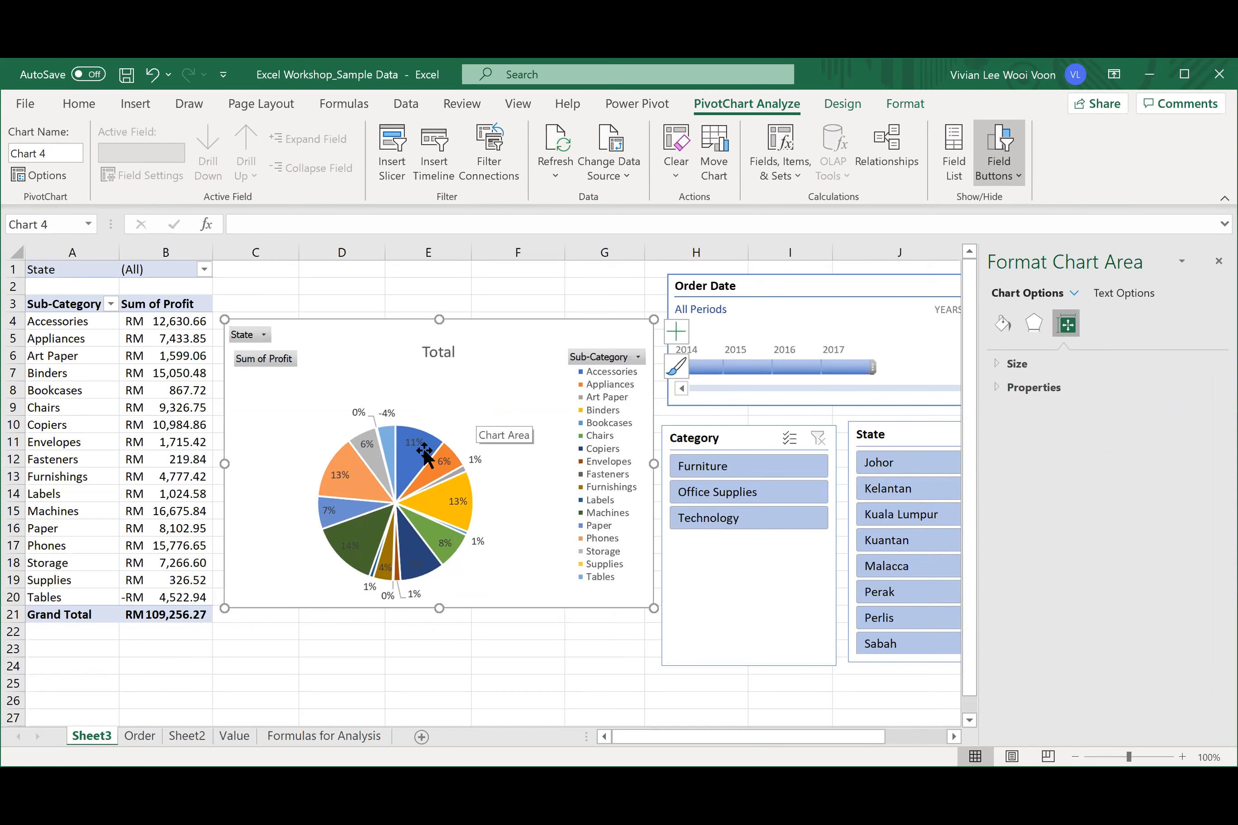
{"action": "mouse_move", "coordinate": [362, 538]}
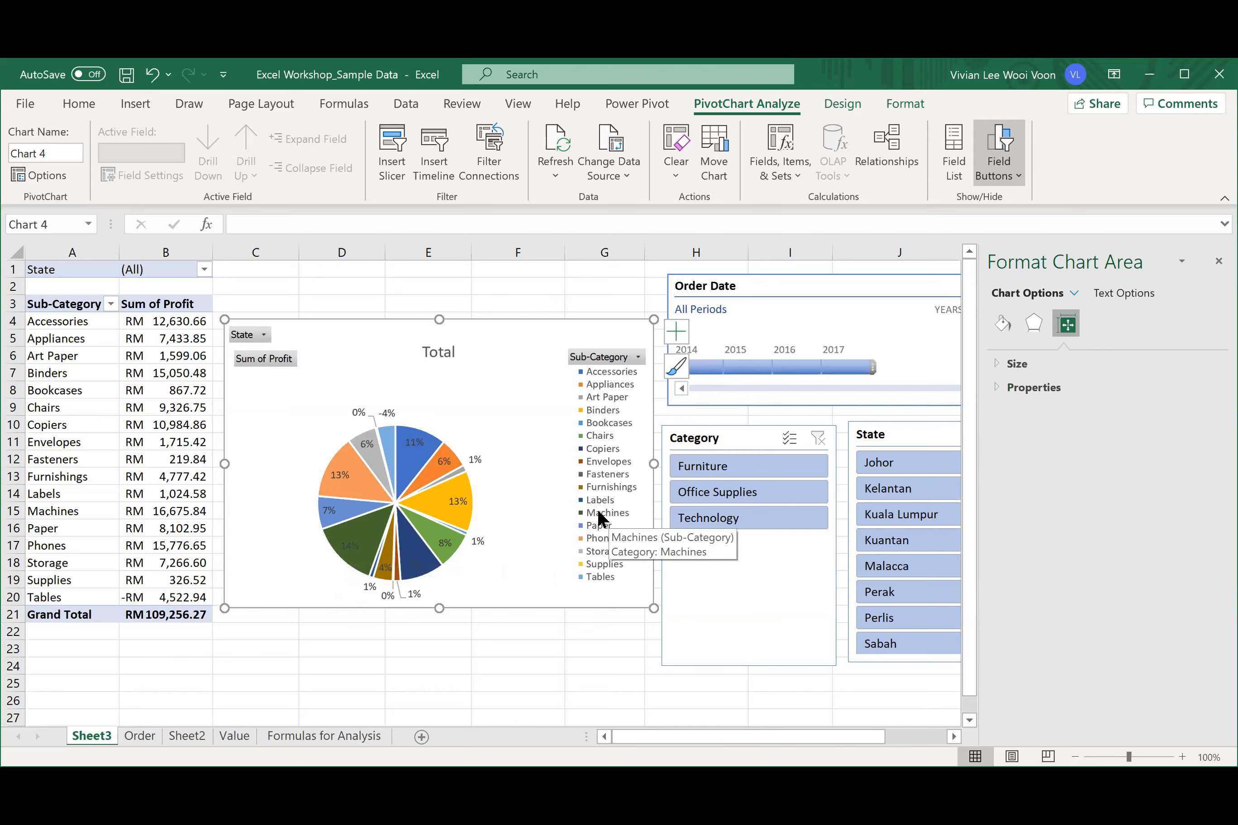
- Enlarge the pie chart outward over part of column B and change its data labels to data callouts
{"action": "left_click", "coordinate": [325, 555]}
{"action": "left_click", "coordinate": [532, 587]}
{"action": "left_click_drag", "start_coordinate": [197, 631], "coordinate": [176, 644]}
{"action": "left_click", "coordinate": [675, 331]}
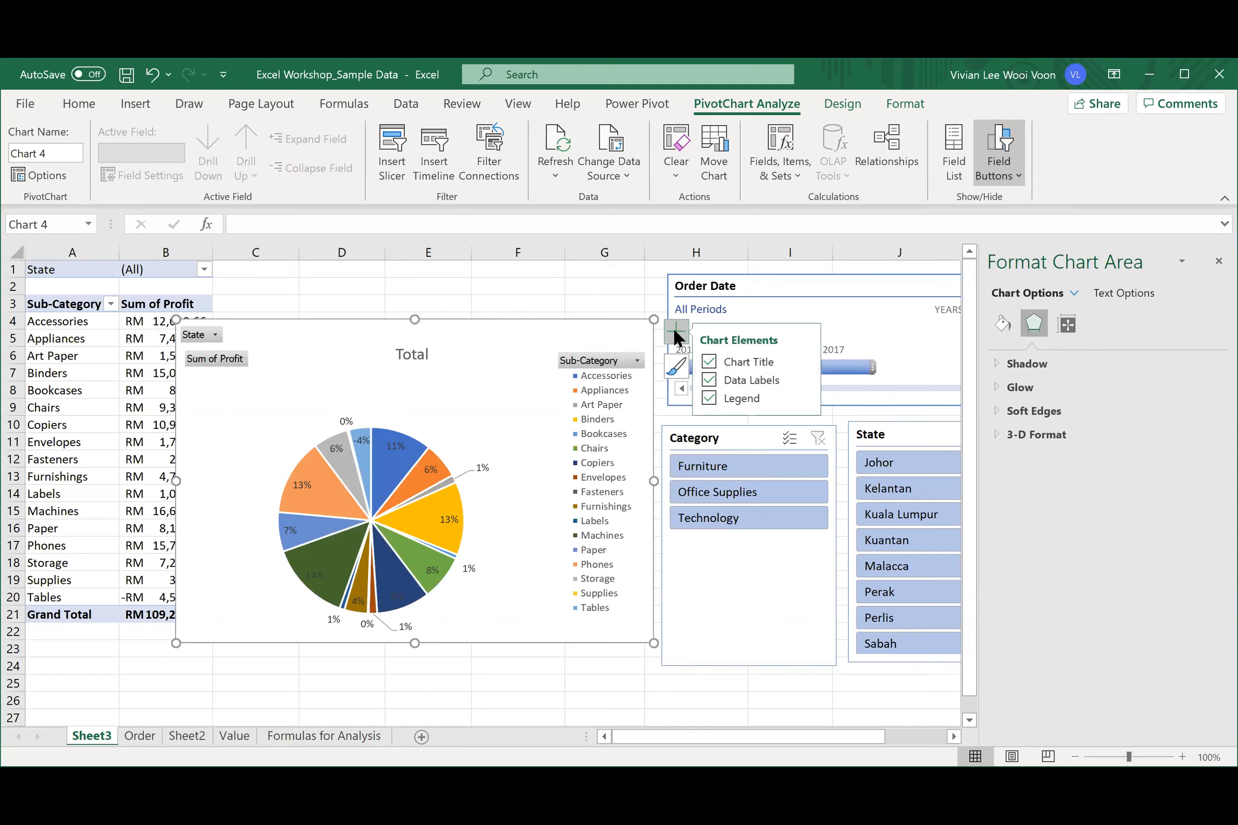
{"action": "left_click", "coordinate": [805, 378]}
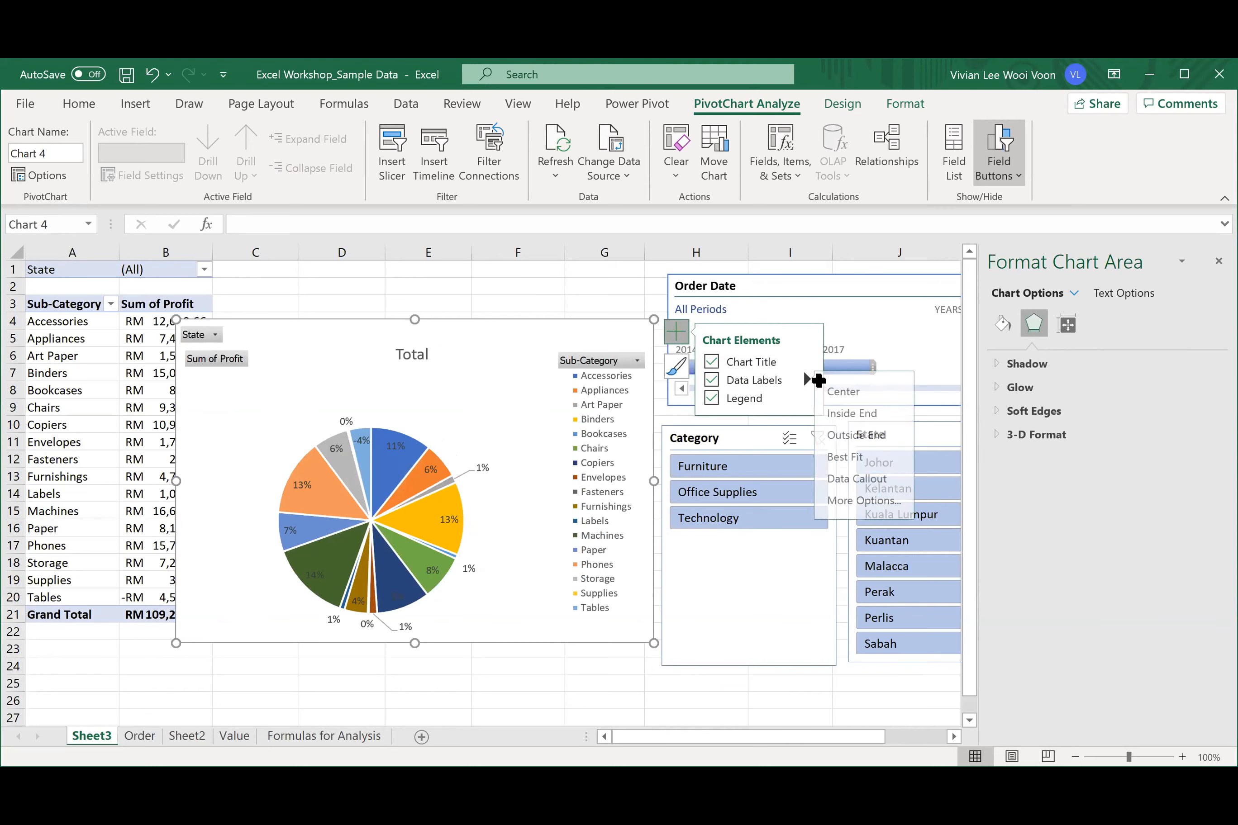
{"action": "left_click", "coordinate": [865, 479]}
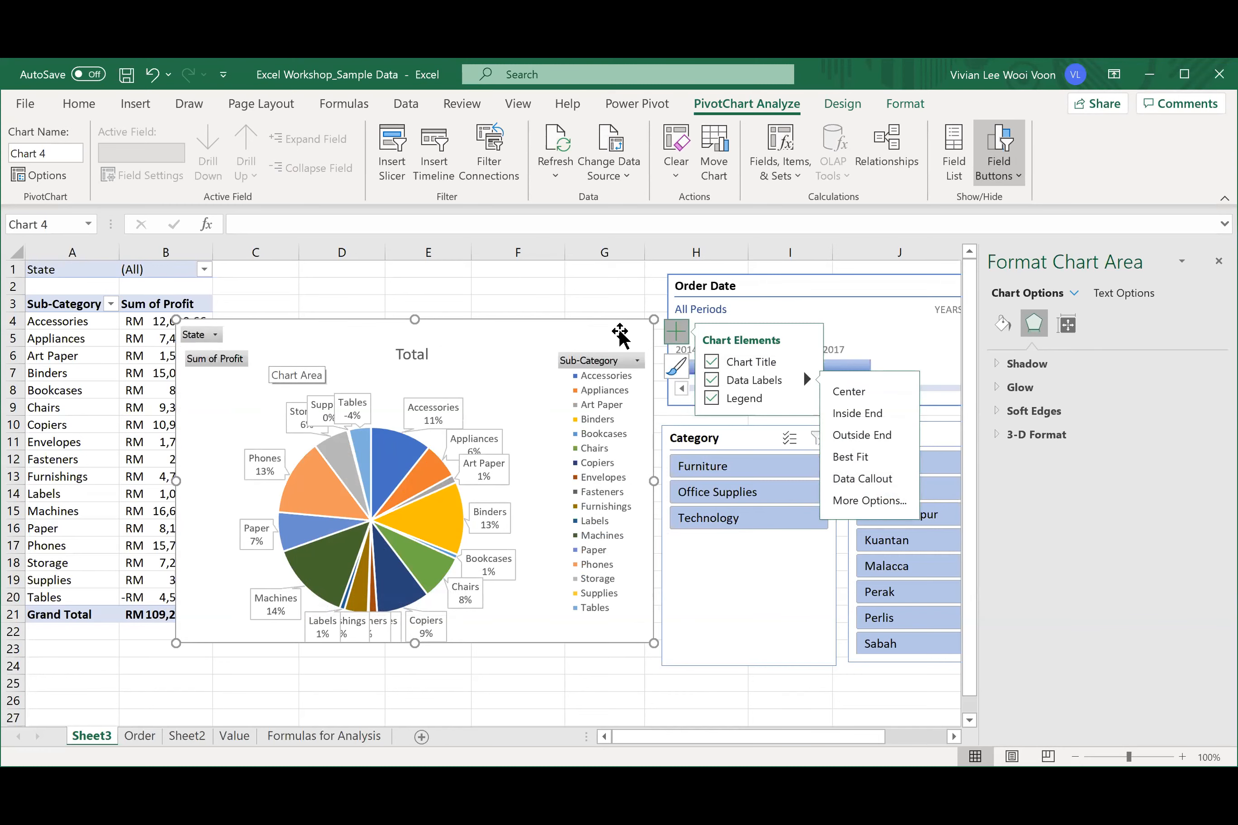
- Move the pie chart below the PivotTable so it starts at about row 24
{"action": "left_click", "coordinate": [530, 499]}
{"action": "left_click_drag", "start_coordinate": [530, 499], "coordinate": [430, 668]}
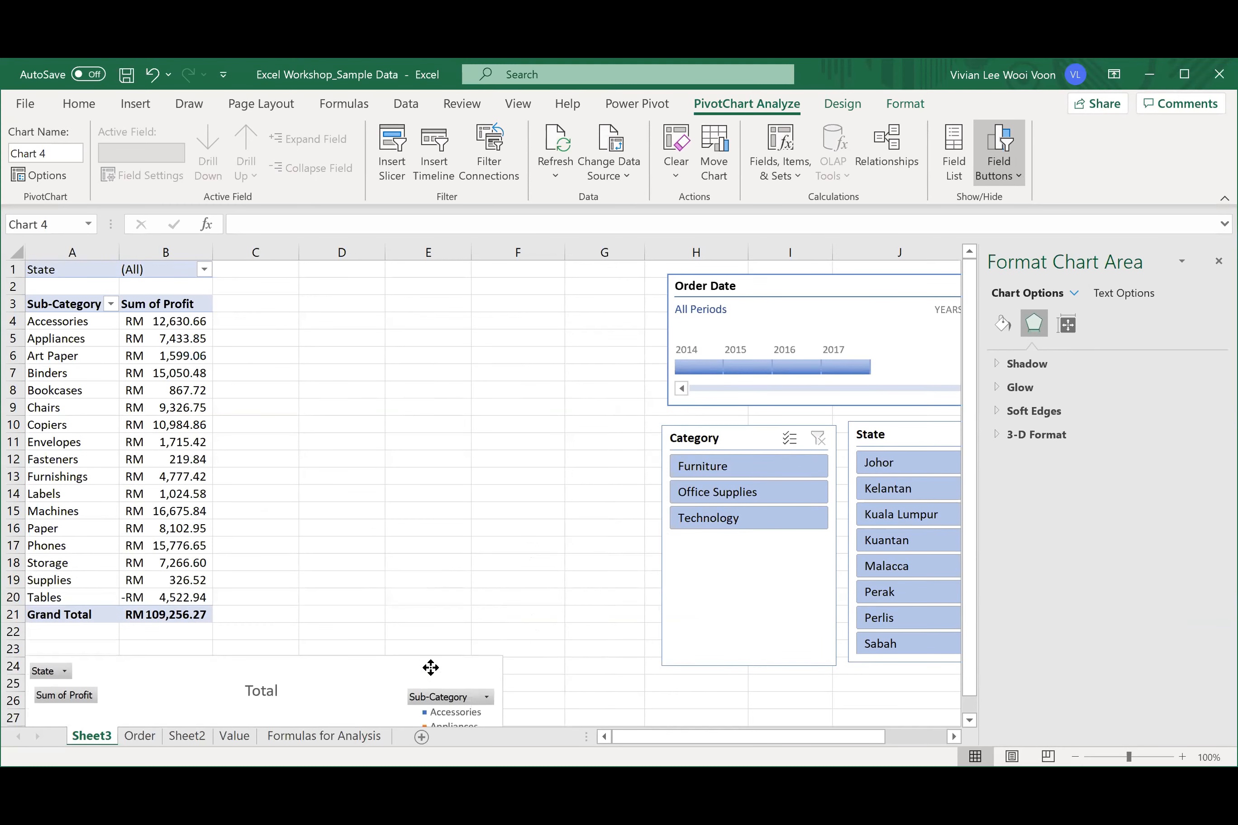
{"action": "left_click", "coordinate": [476, 497]}
- Insert a clustered column PivotChart from the PivotTable and place it beside the table, starting at about row 5
{"action": "left_click", "coordinate": [105, 428]}
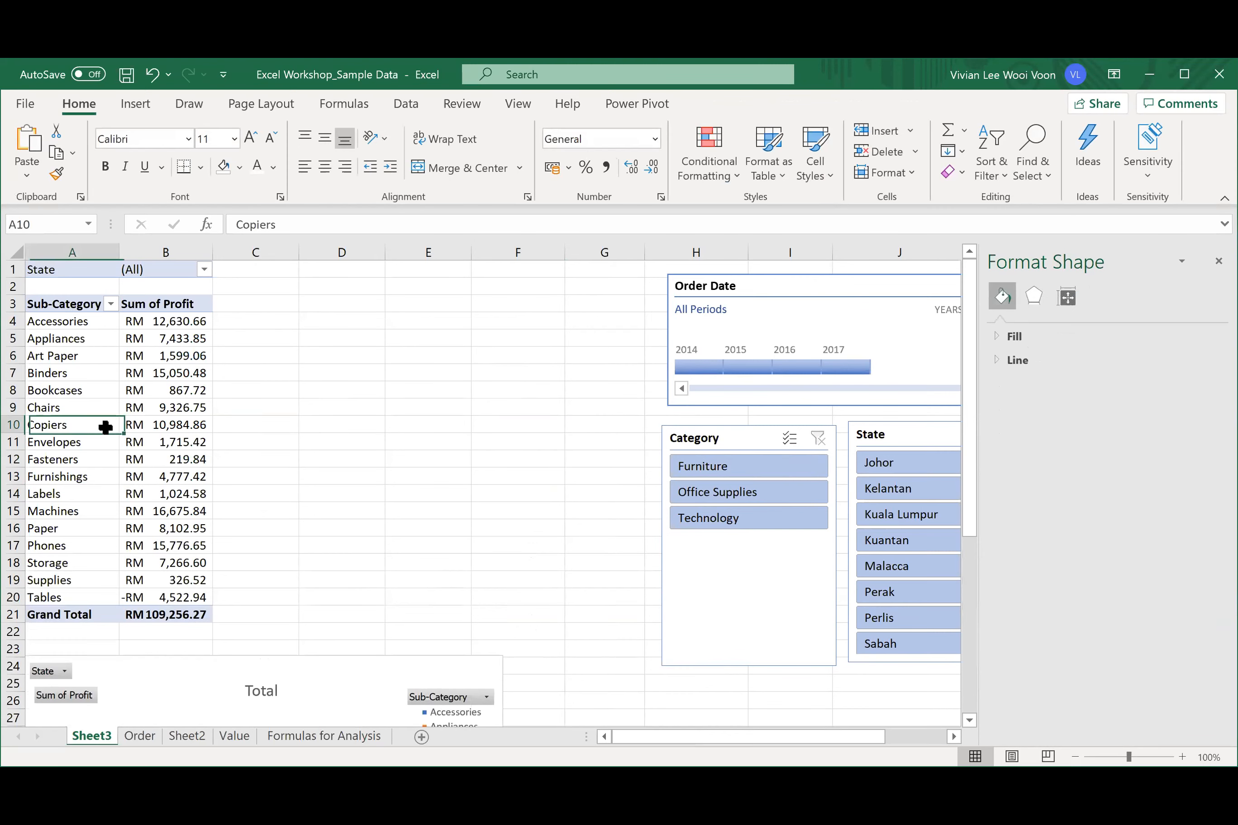
{"action": "left_click", "coordinate": [147, 106]}
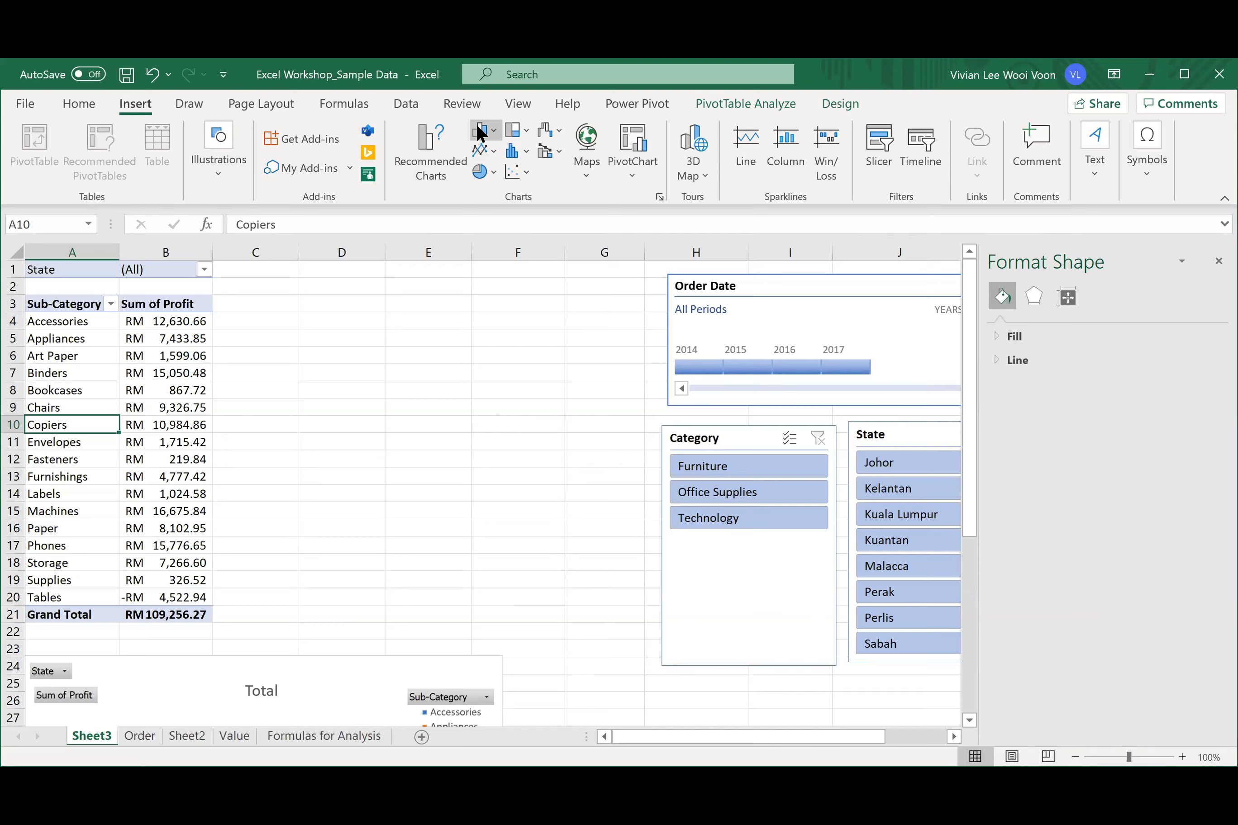
{"action": "left_click", "coordinate": [485, 130]}
{"action": "left_click", "coordinate": [489, 193]}
{"action": "left_click_drag", "start_coordinate": [628, 381], "coordinate": [585, 362]}
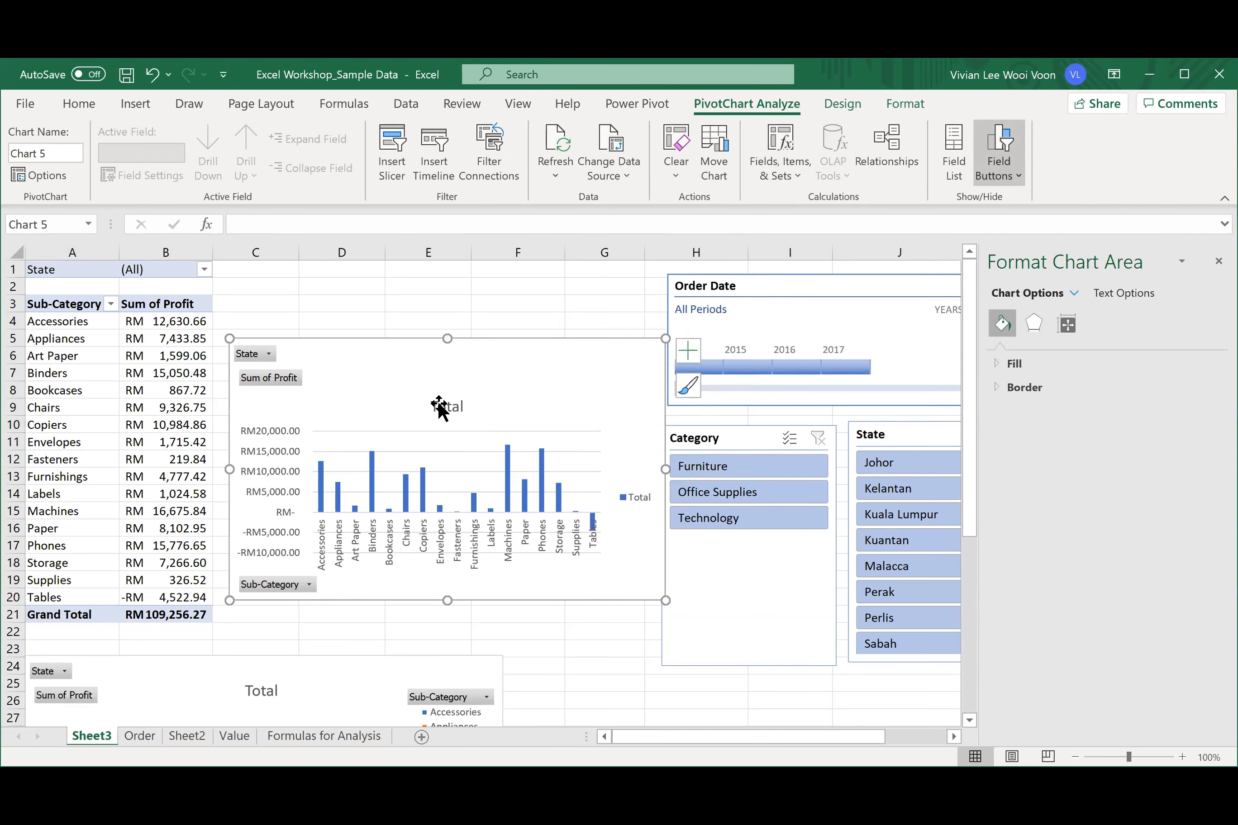
- Add data labels to the column chart and check their label options
{"action": "left_click", "coordinate": [439, 405]}
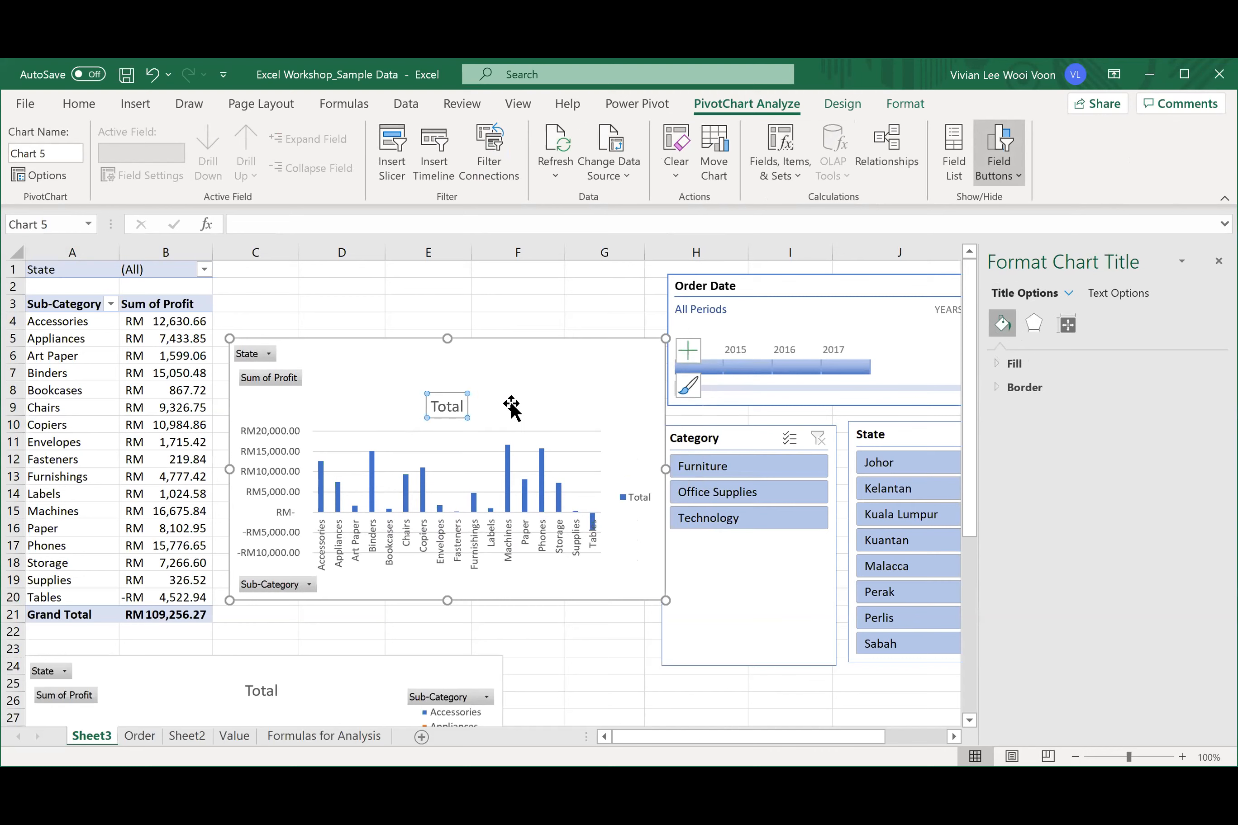
{"action": "left_click", "coordinate": [602, 388]}
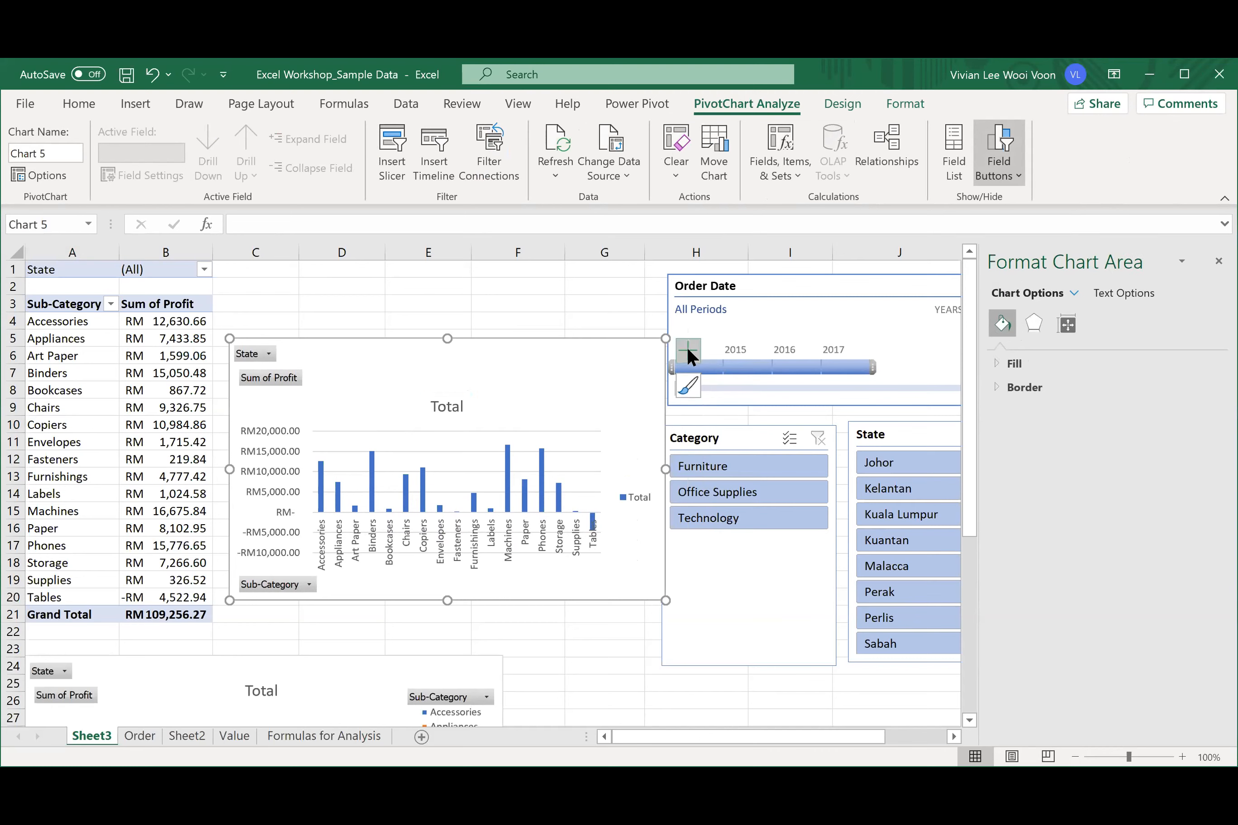
{"action": "left_click", "coordinate": [687, 347]}
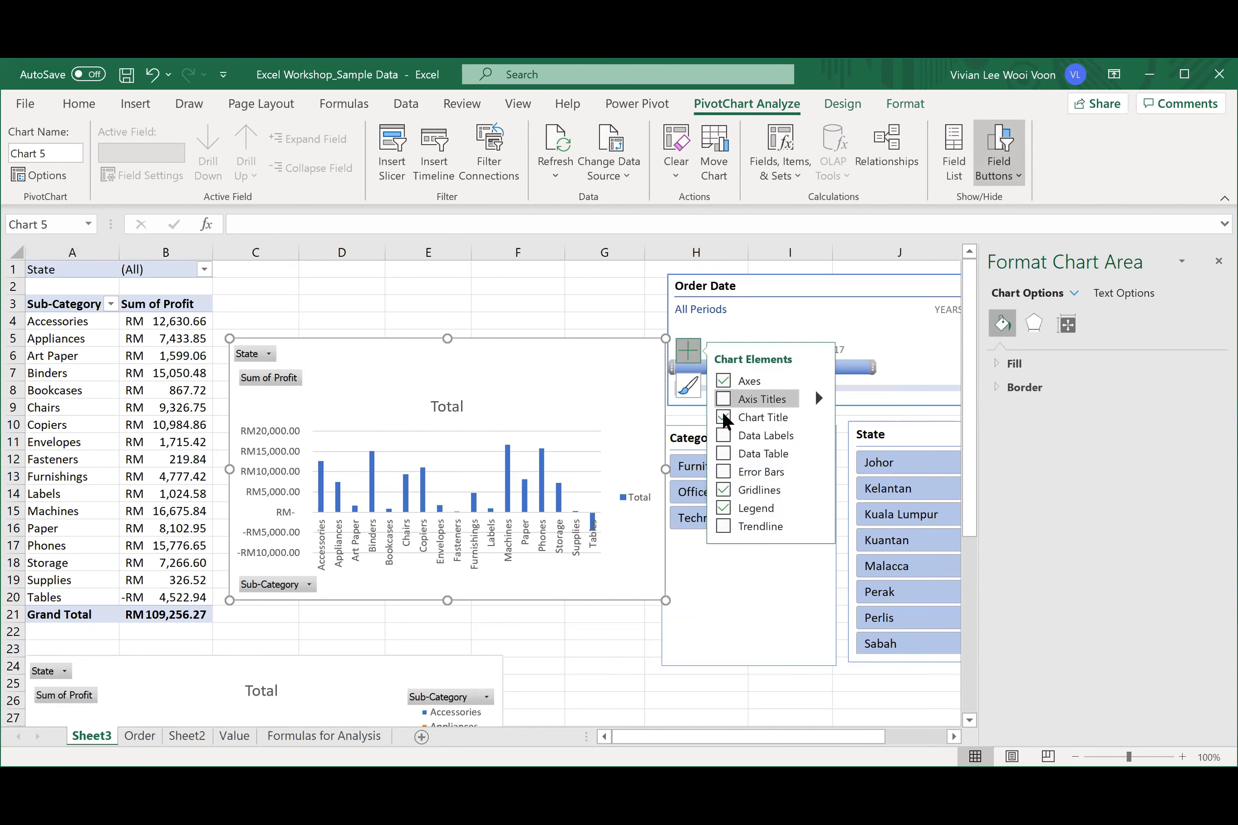
{"action": "left_click", "coordinate": [721, 436]}
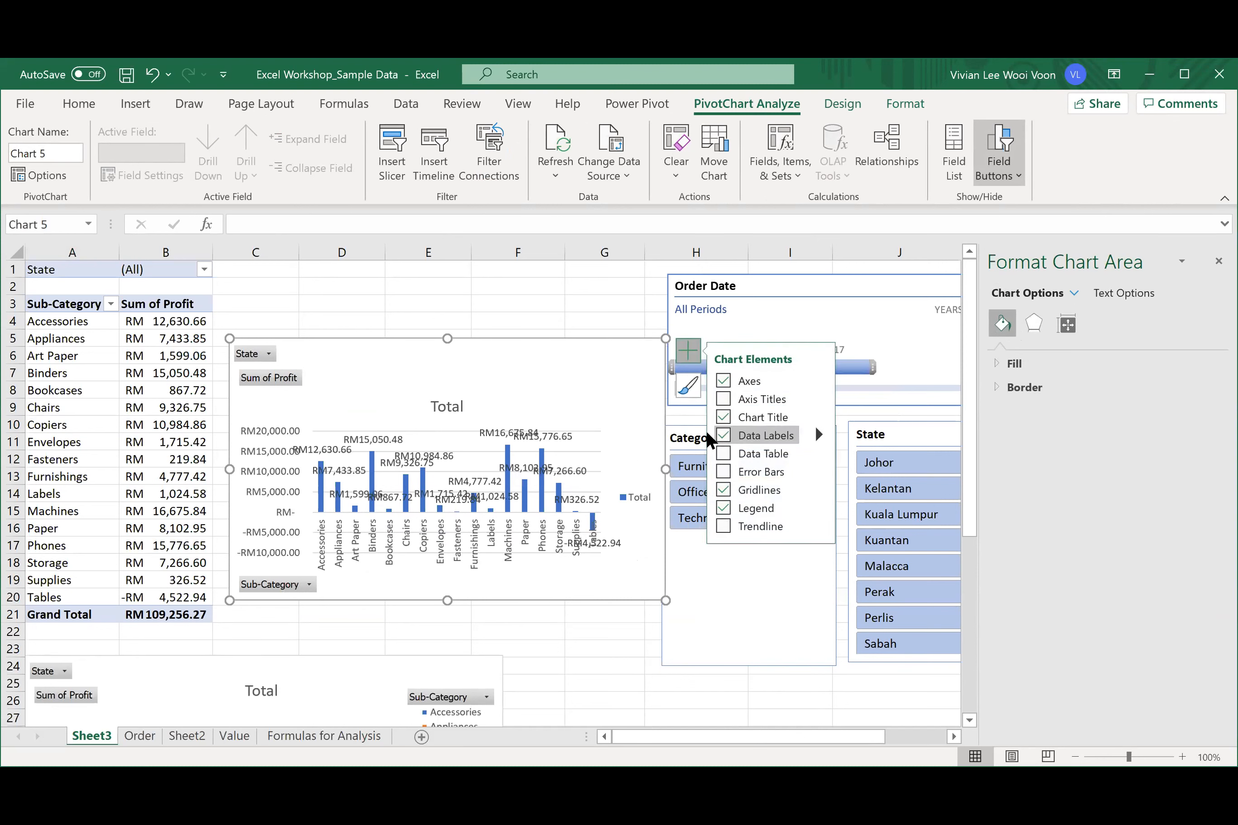
{"action": "left_click", "coordinate": [504, 436]}
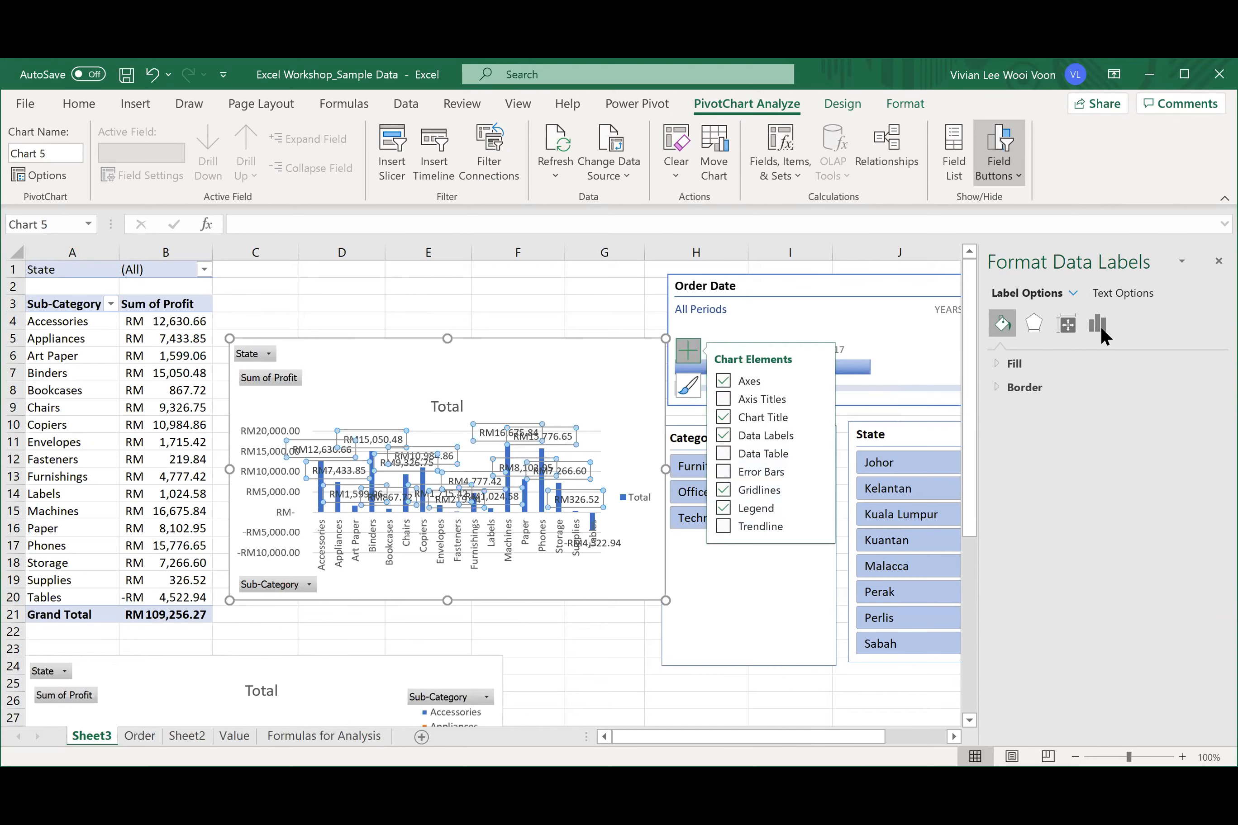
{"action": "left_click", "coordinate": [1099, 323]}
{"action": "left_click", "coordinate": [1030, 363]}
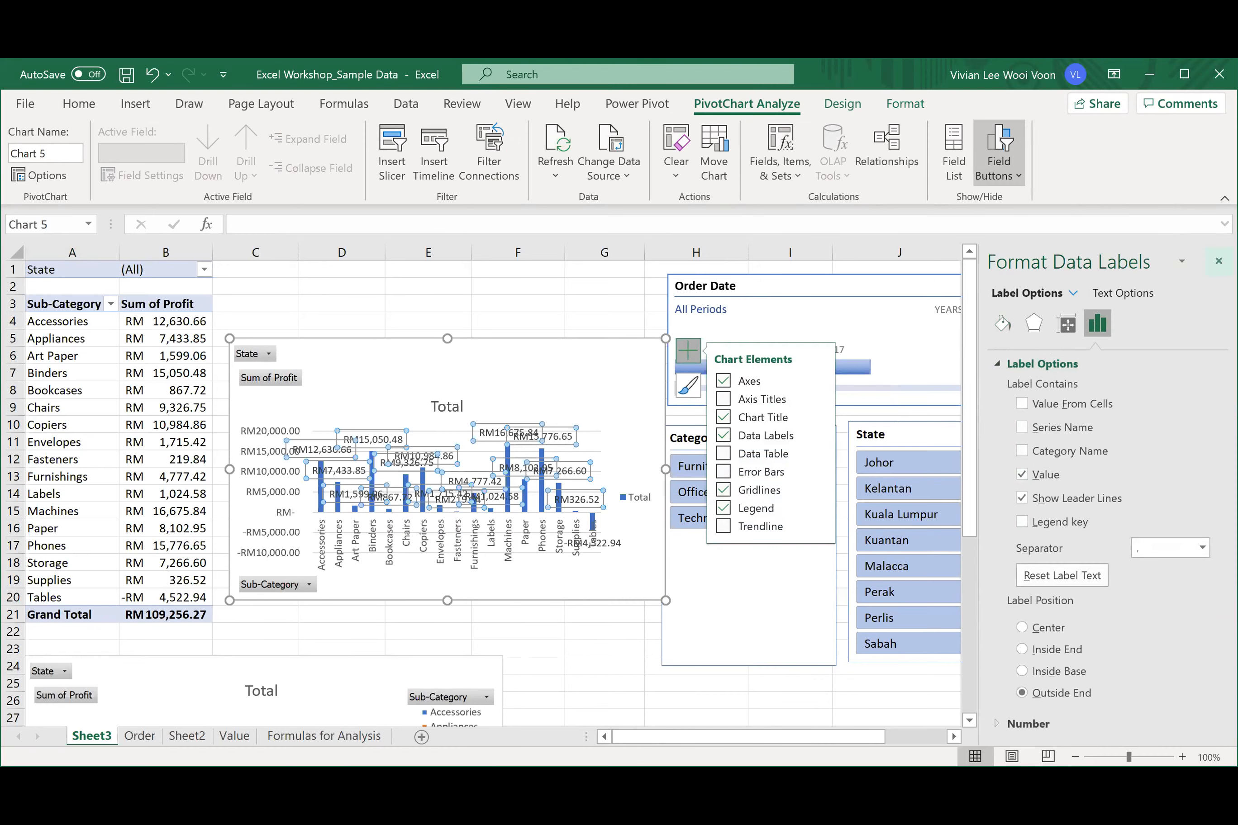
{"action": "left_click", "coordinate": [1218, 261]}
- Move the column chart beside the pie chart below the slicers, widen it to about column K, and extend it upward slightly
{"action": "scroll", "coordinate": [586, 394], "scroll_direction": "down", "scroll_amount": 2}
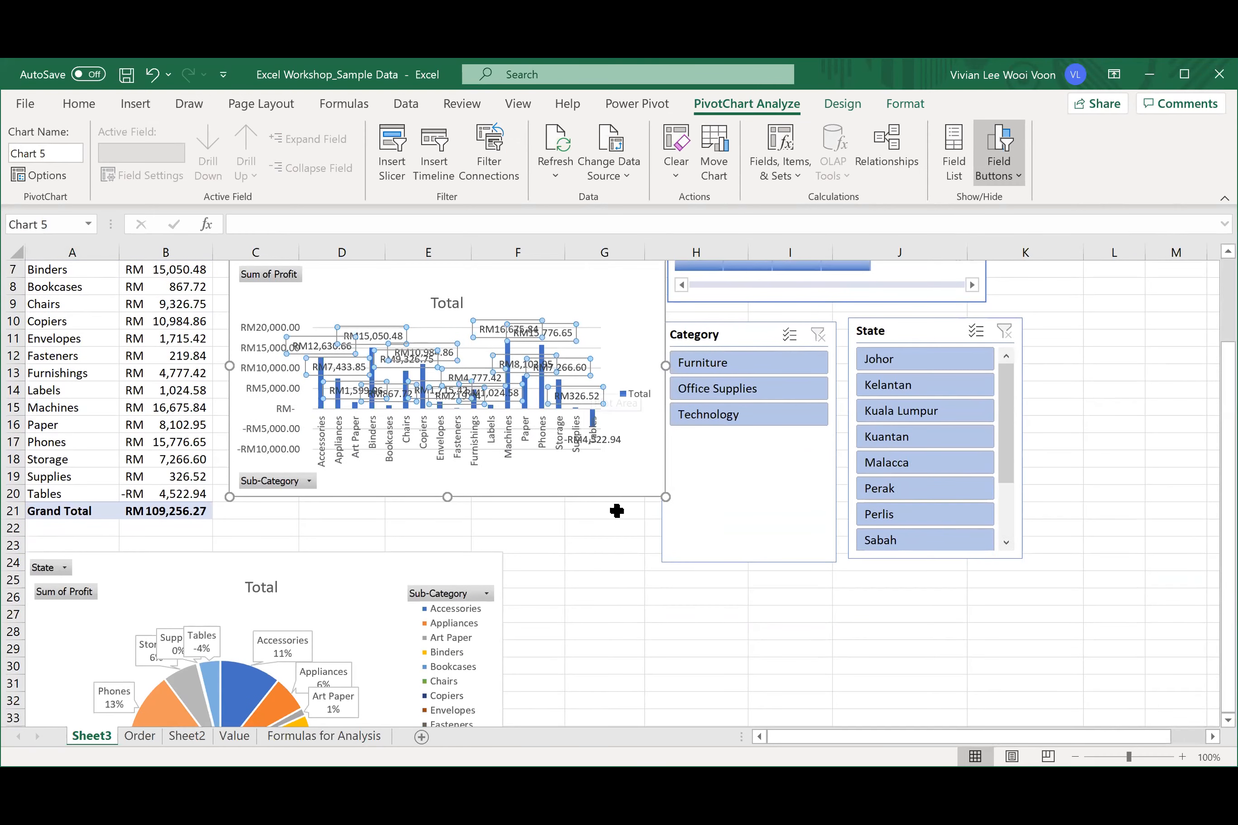
{"action": "left_click_drag", "start_coordinate": [630, 480], "coordinate": [898, 716]}
{"action": "left_click_drag", "start_coordinate": [848, 524], "coordinate": [876, 564]}
{"action": "left_click_drag", "start_coordinate": [1062, 507], "coordinate": [1064, 507]}
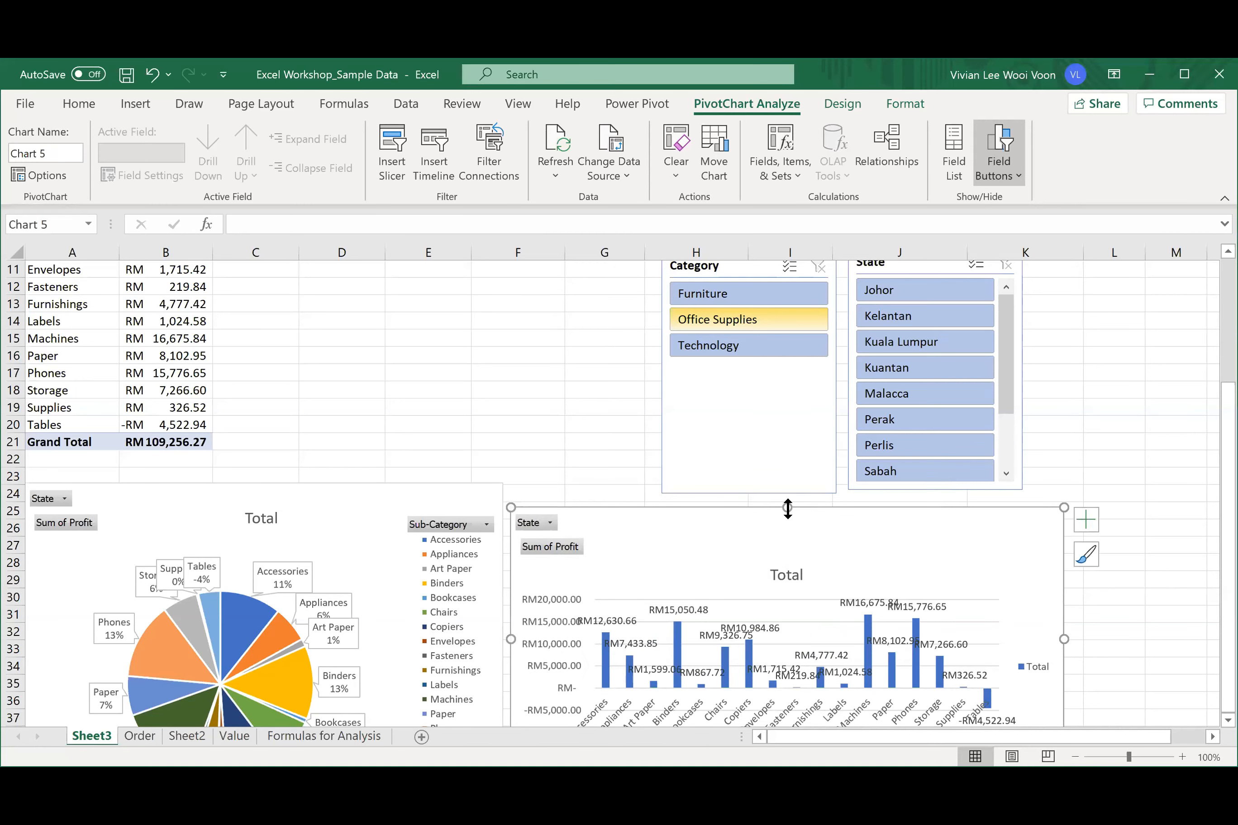
{"action": "left_click_drag", "start_coordinate": [789, 501], "coordinate": [789, 487]}
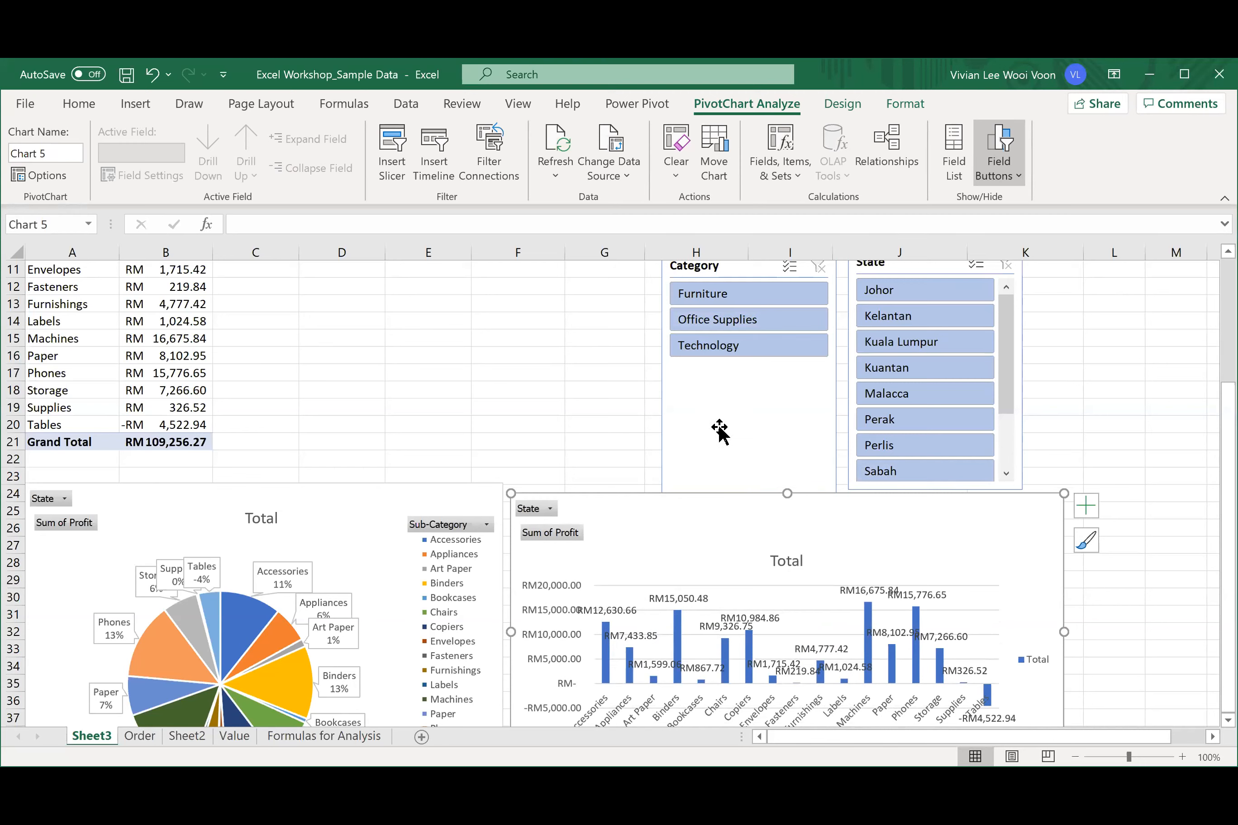
- Filter the PivotTable and both charts to the Technology category
{"action": "left_click", "coordinate": [754, 349]}
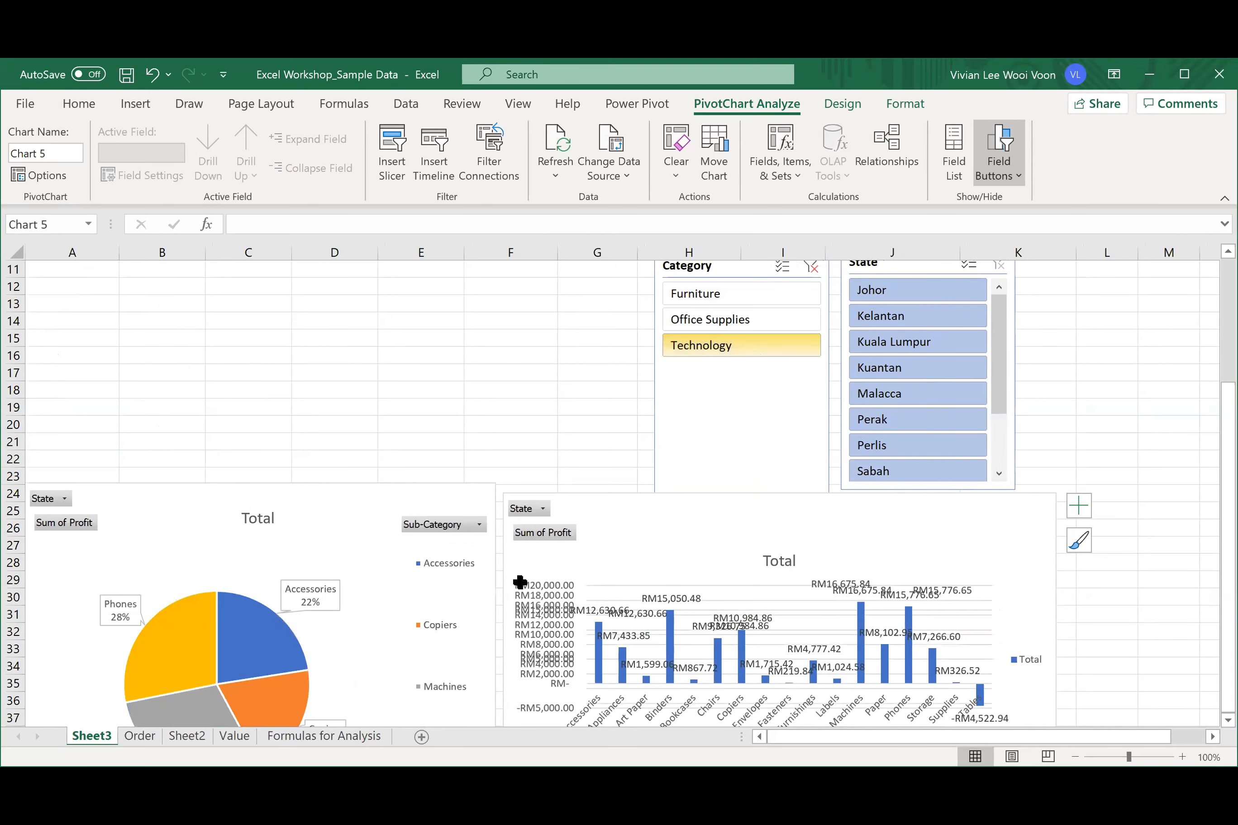
{"action": "scroll", "coordinate": [393, 433], "scroll_direction": "up", "scroll_amount": 2}
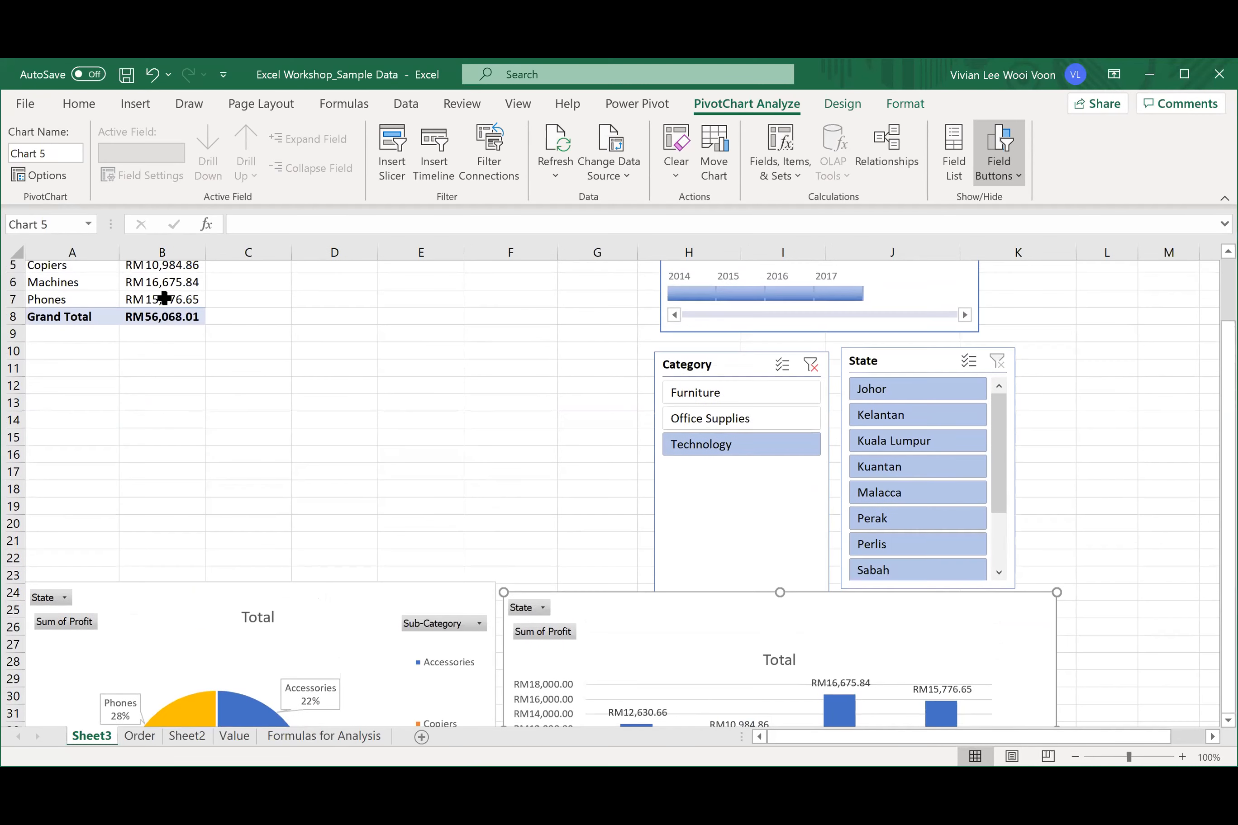
{"action": "scroll", "coordinate": [544, 447], "scroll_direction": "down", "scroll_amount": 1}
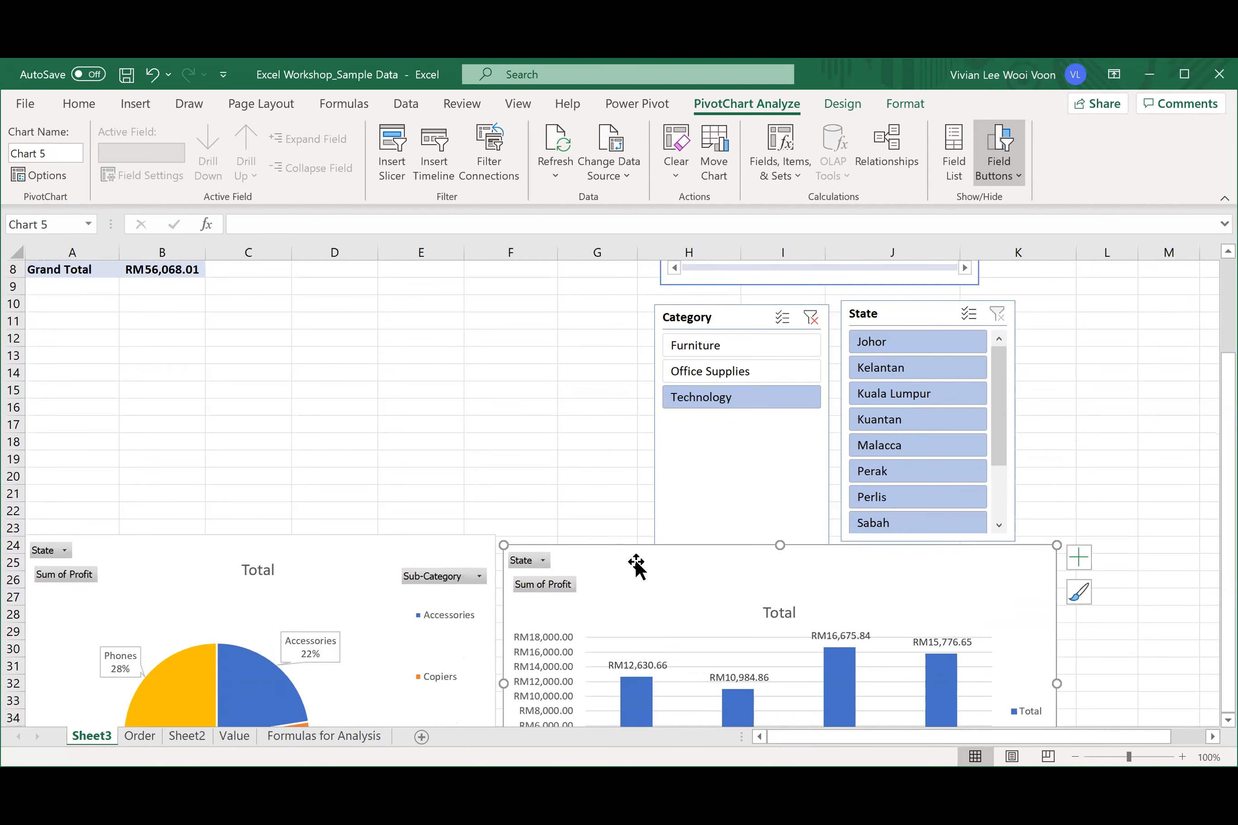
- Move the pie chart up to about row 11, closer to the shortened PivotTable
{"action": "left_click", "coordinate": [322, 558]}
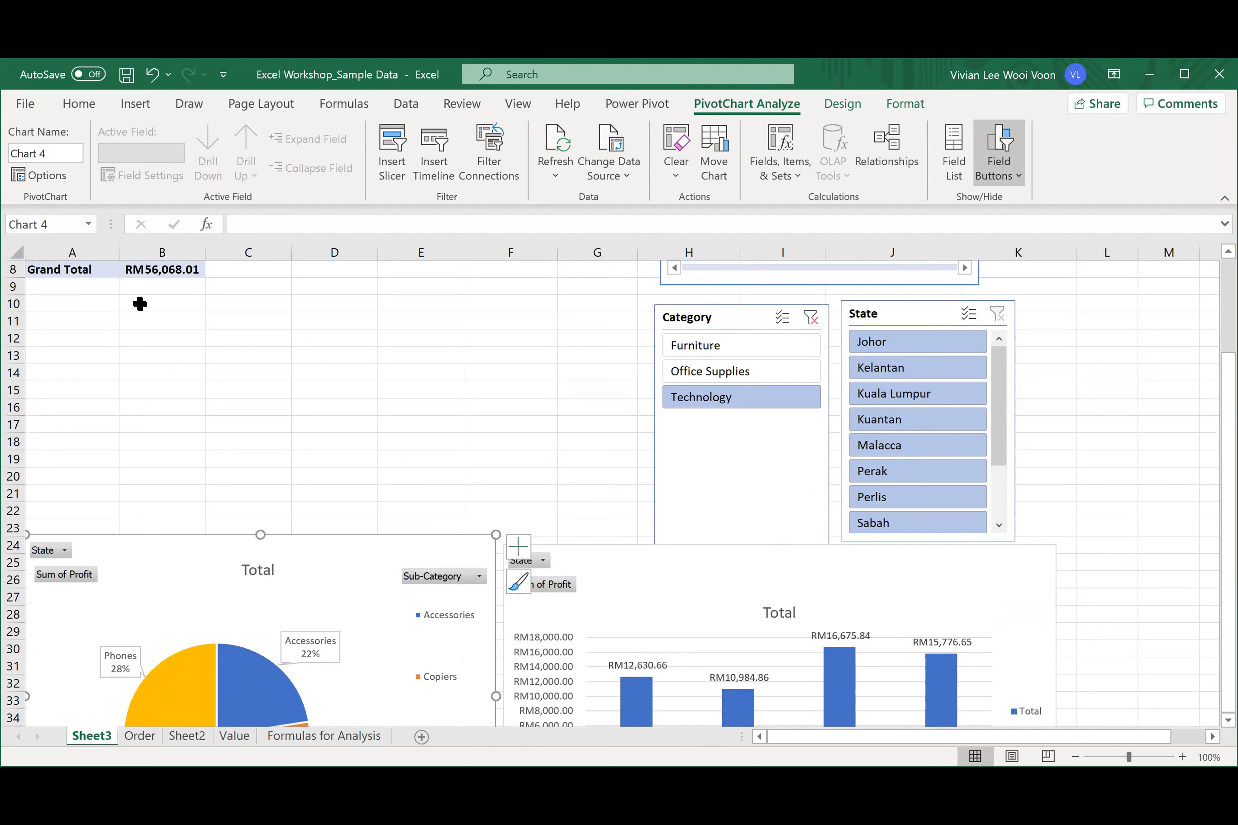
{"action": "left_click_drag", "start_coordinate": [340, 563], "coordinate": [342, 351]}
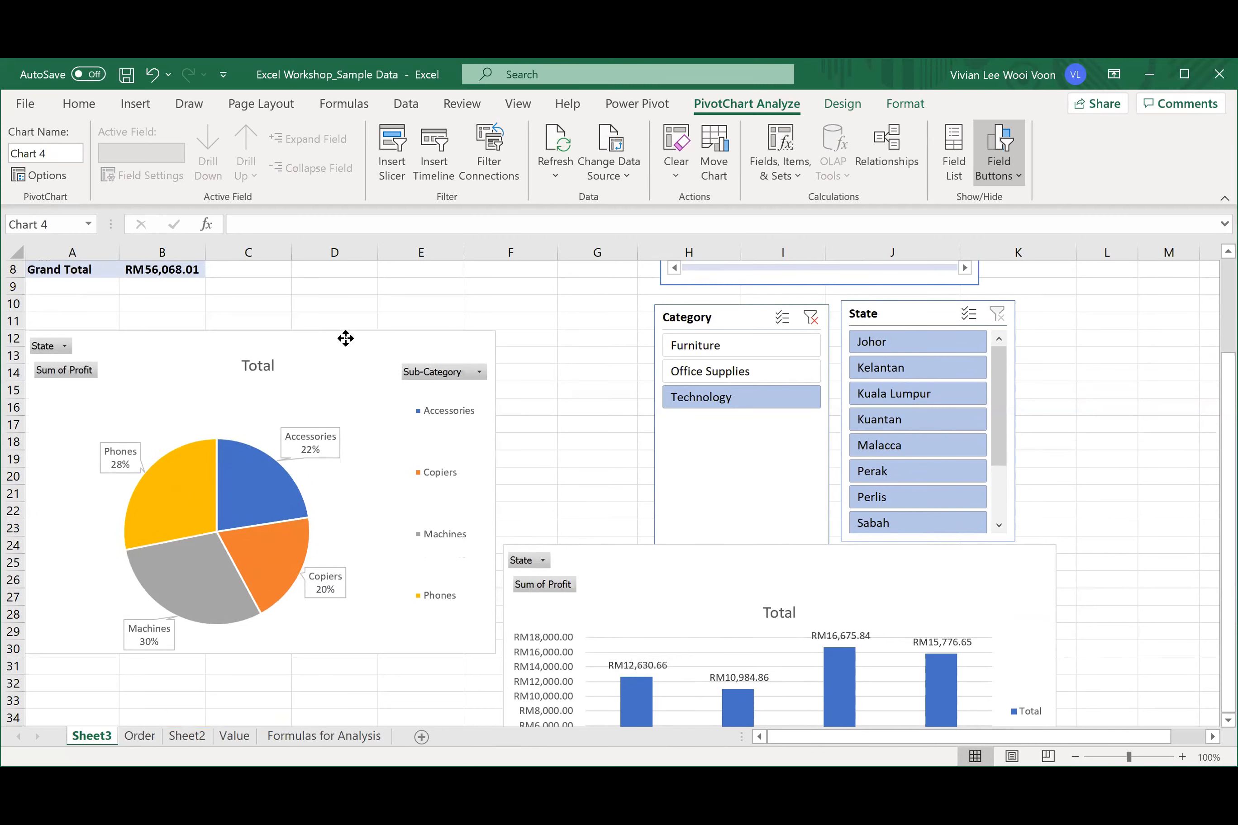
{"action": "left_click", "coordinate": [779, 578]}
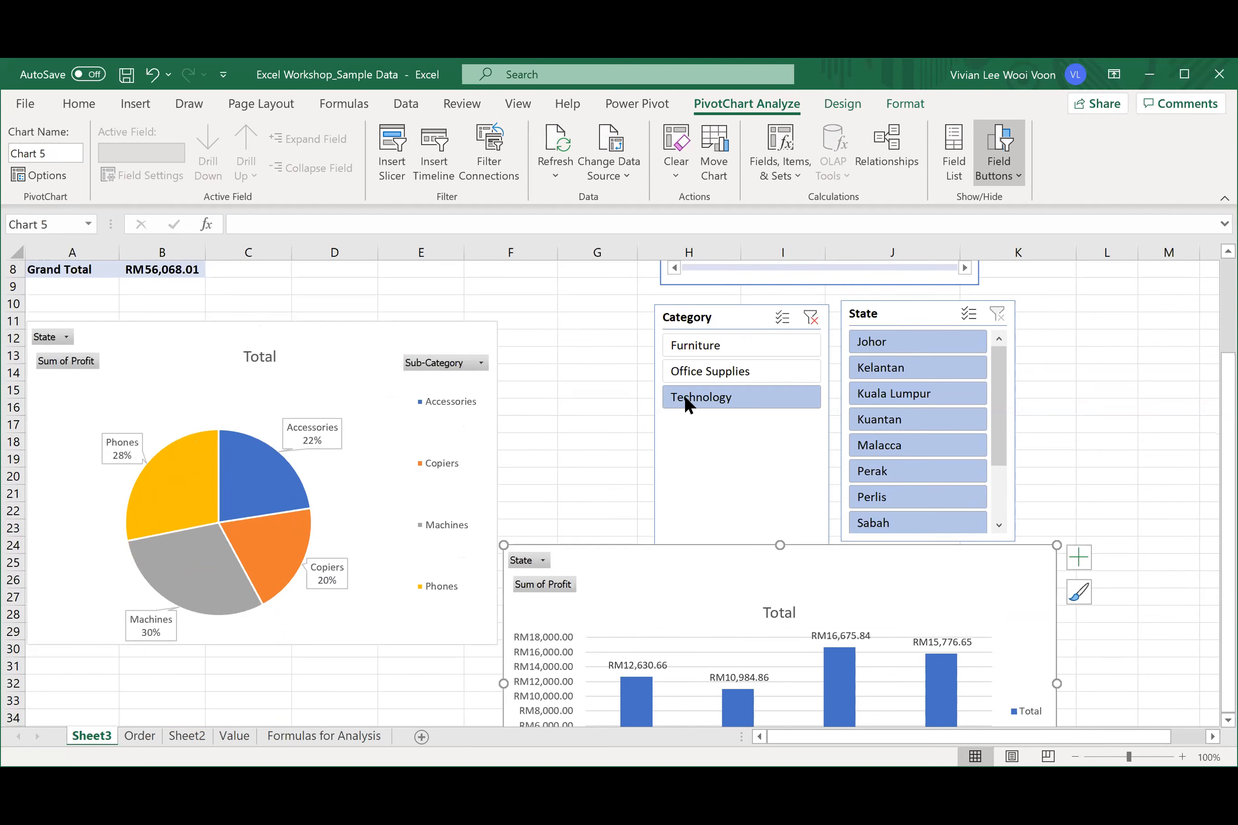
- Examine the profit share of each Technology sub-category in the pie chart
{"action": "left_click", "coordinate": [312, 362]}
{"action": "left_click", "coordinate": [244, 364]}
{"action": "left_click", "coordinate": [341, 333]}
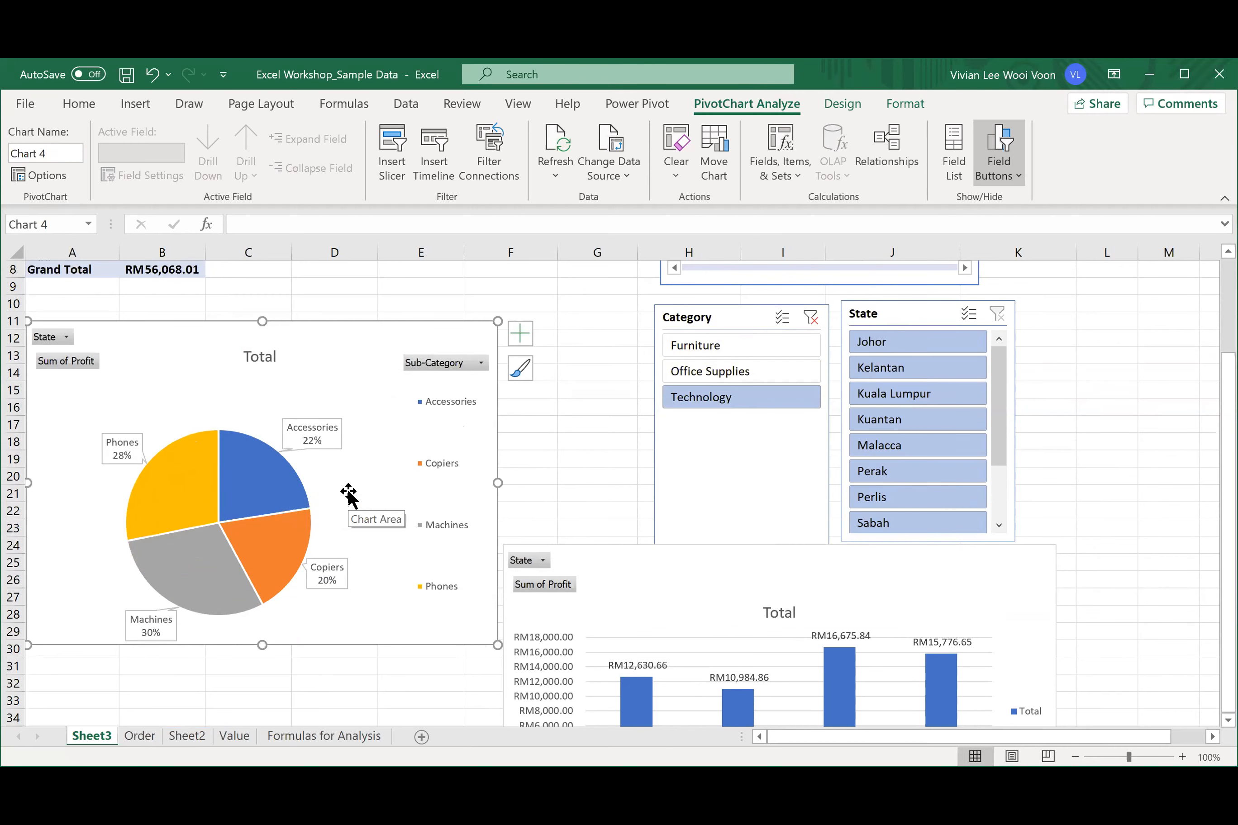
{"action": "left_click", "coordinate": [121, 458]}
{"action": "left_click", "coordinate": [299, 429]}
{"action": "left_click", "coordinate": [342, 596]}
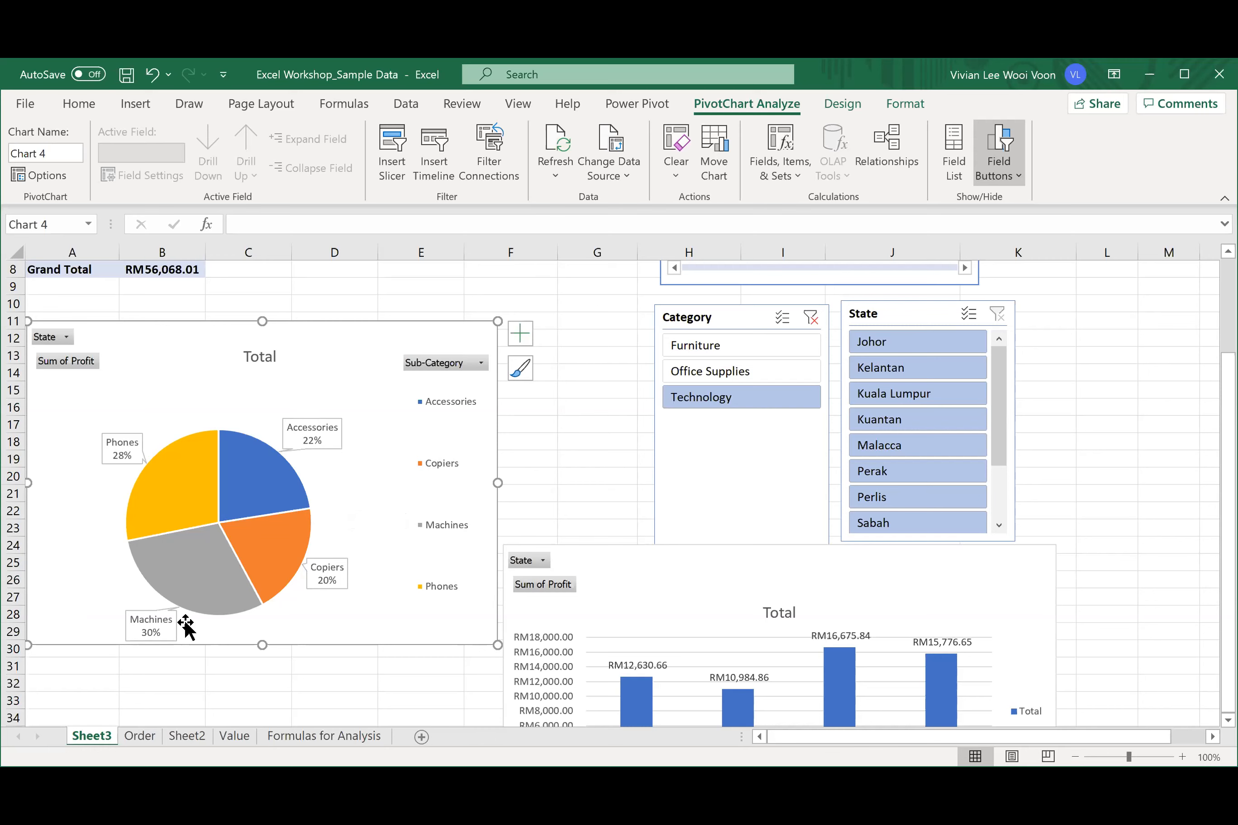
- Filter the PivotTable and both charts to Kelantan, and switch the state filter to Kuala Lumpur
{"action": "left_click", "coordinate": [912, 364]}
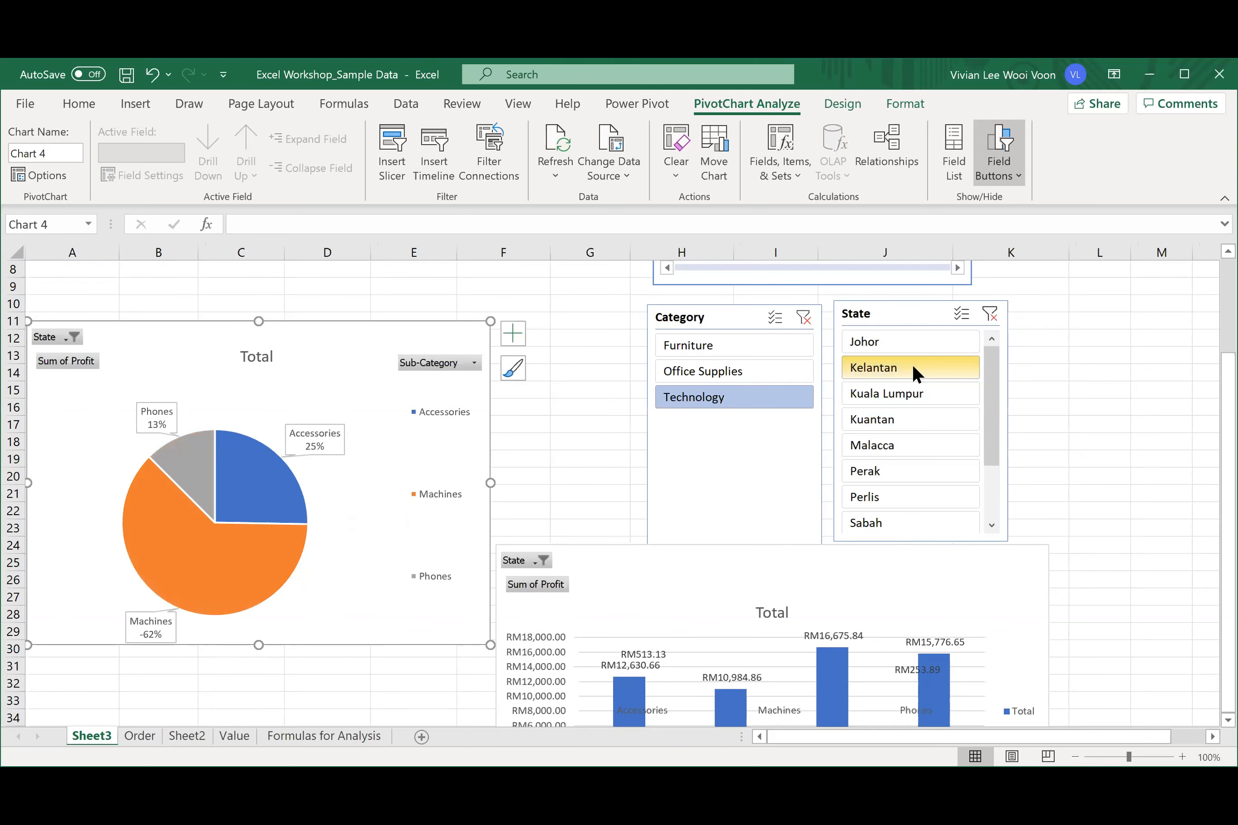
{"action": "left_click", "coordinate": [911, 395]}
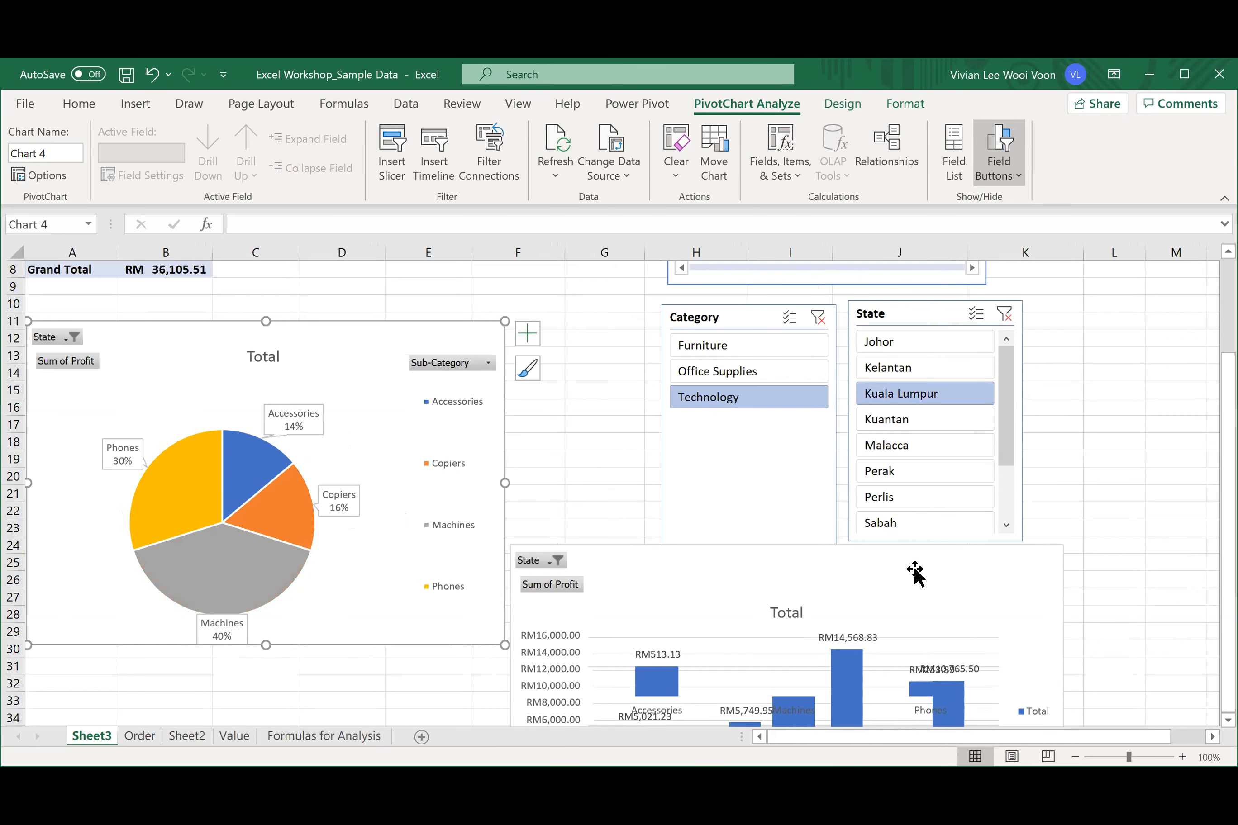
- Shift the column chart clear of the pie chart and Category slicer, and move the pie chart down to about row 19
{"action": "left_click_drag", "start_coordinate": [873, 569], "coordinate": [850, 569]}
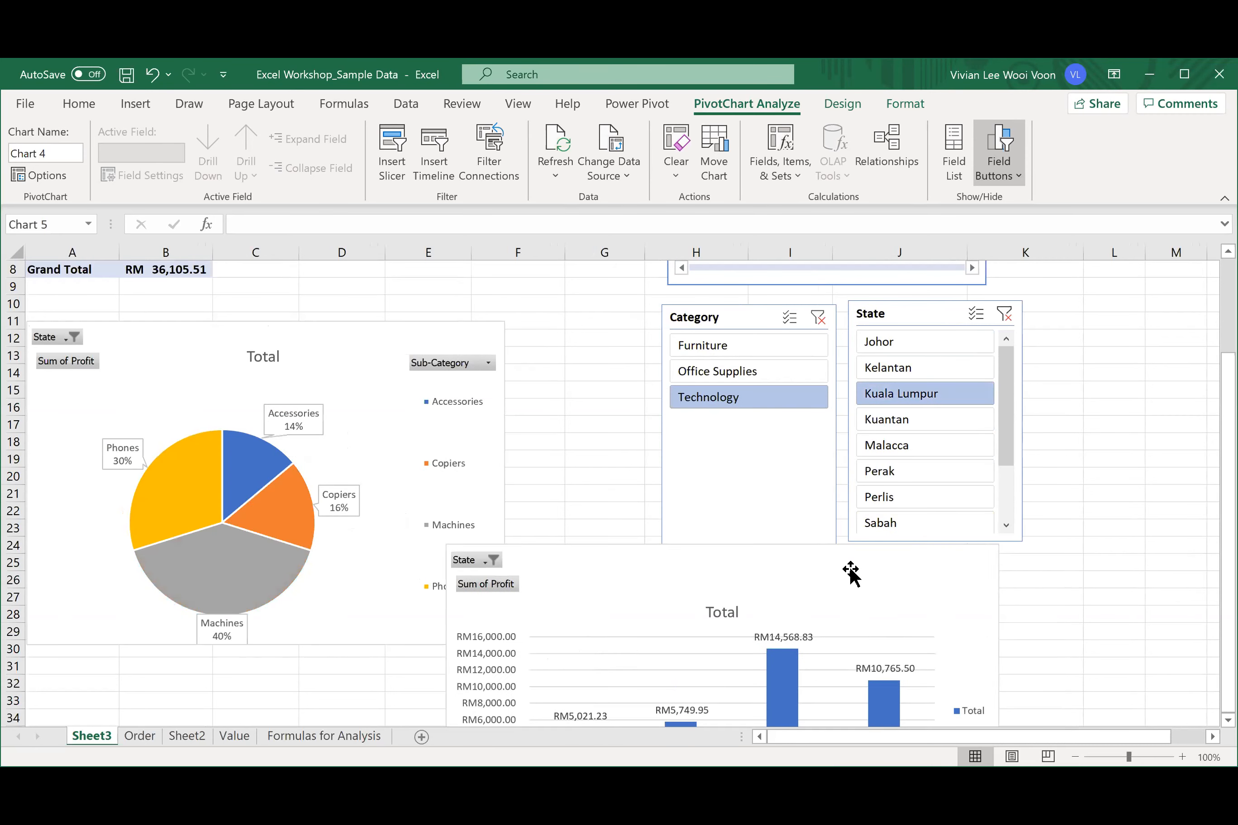
{"action": "left_click", "coordinate": [347, 368]}
{"action": "left_click_drag", "start_coordinate": [625, 565], "coordinate": [704, 574]}
{"action": "left_click", "coordinate": [771, 428]}
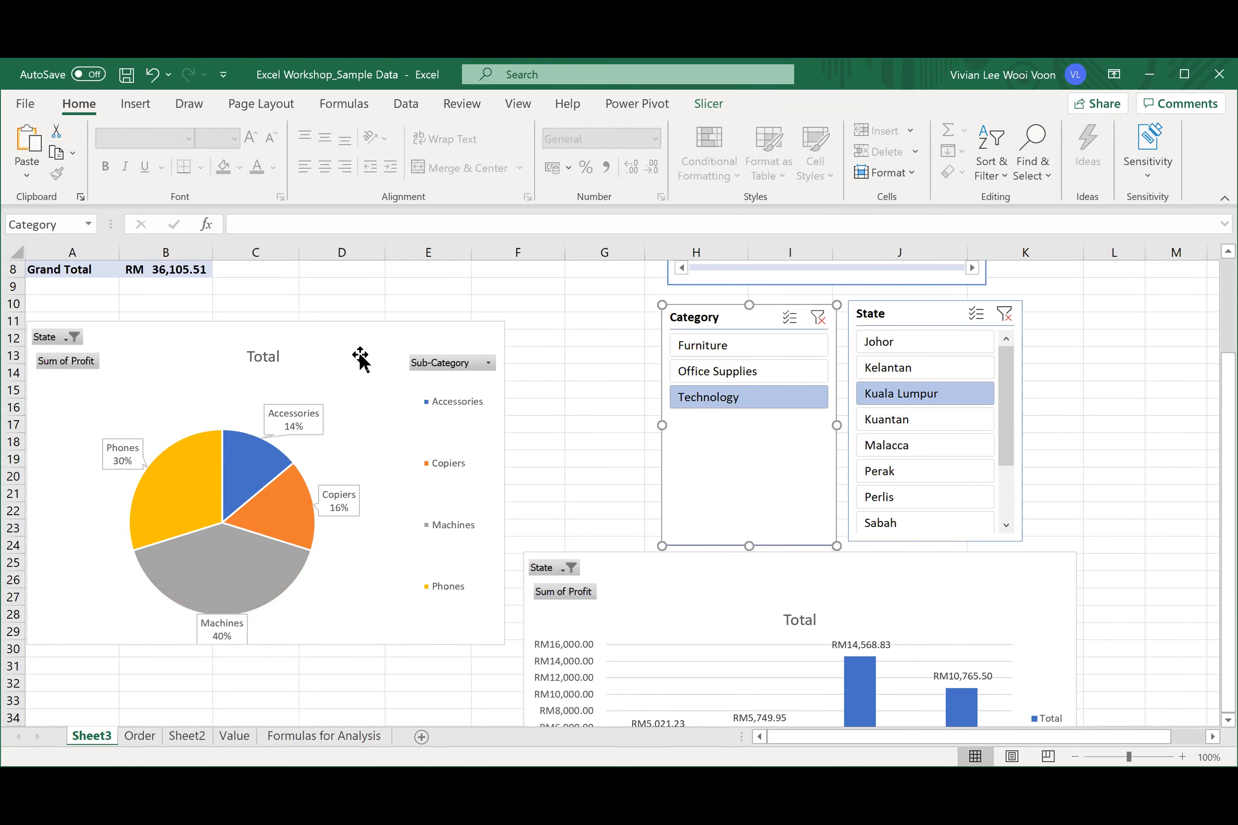
{"action": "left_click_drag", "start_coordinate": [357, 409], "coordinate": [358, 500]}
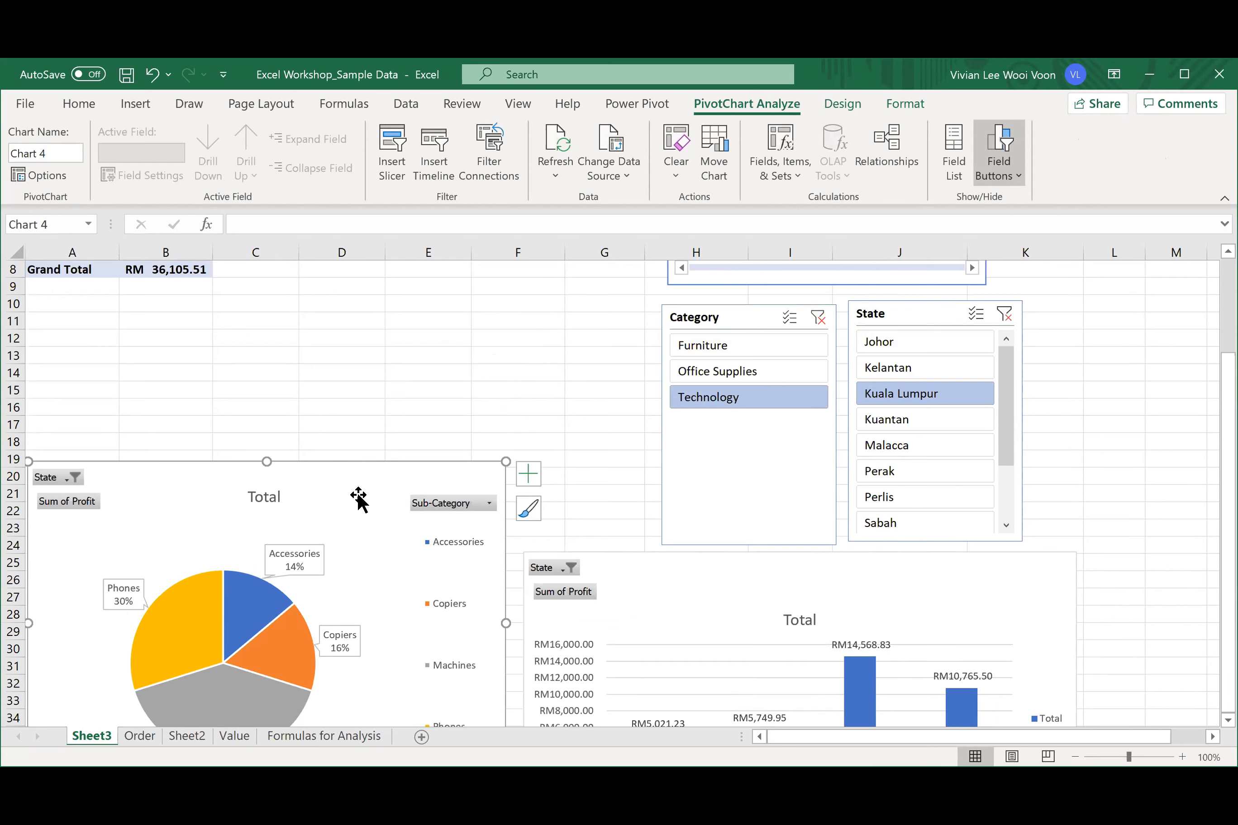
- On the Order sheet, select the Sub-Category and Sales data in H1:I11
{"action": "left_click", "coordinate": [141, 740]}
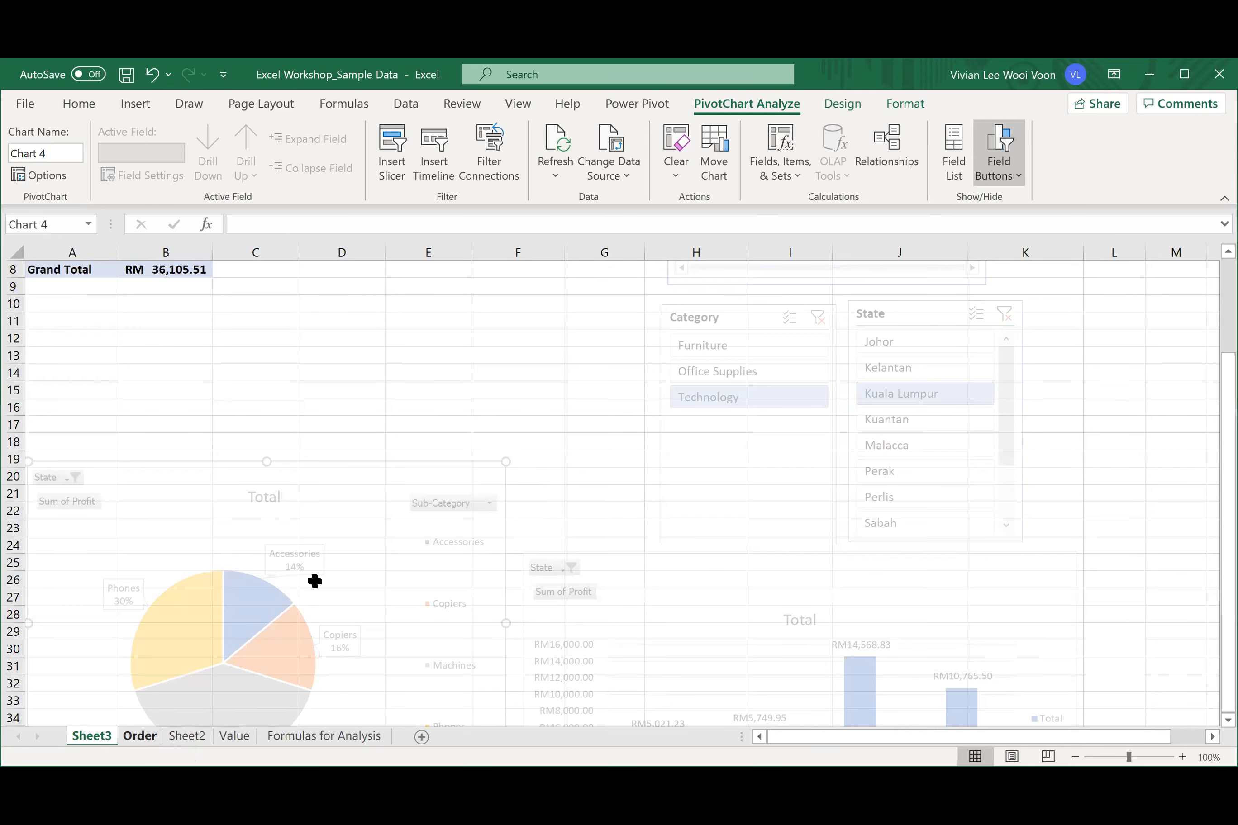
{"action": "left_click", "coordinate": [804, 423]}
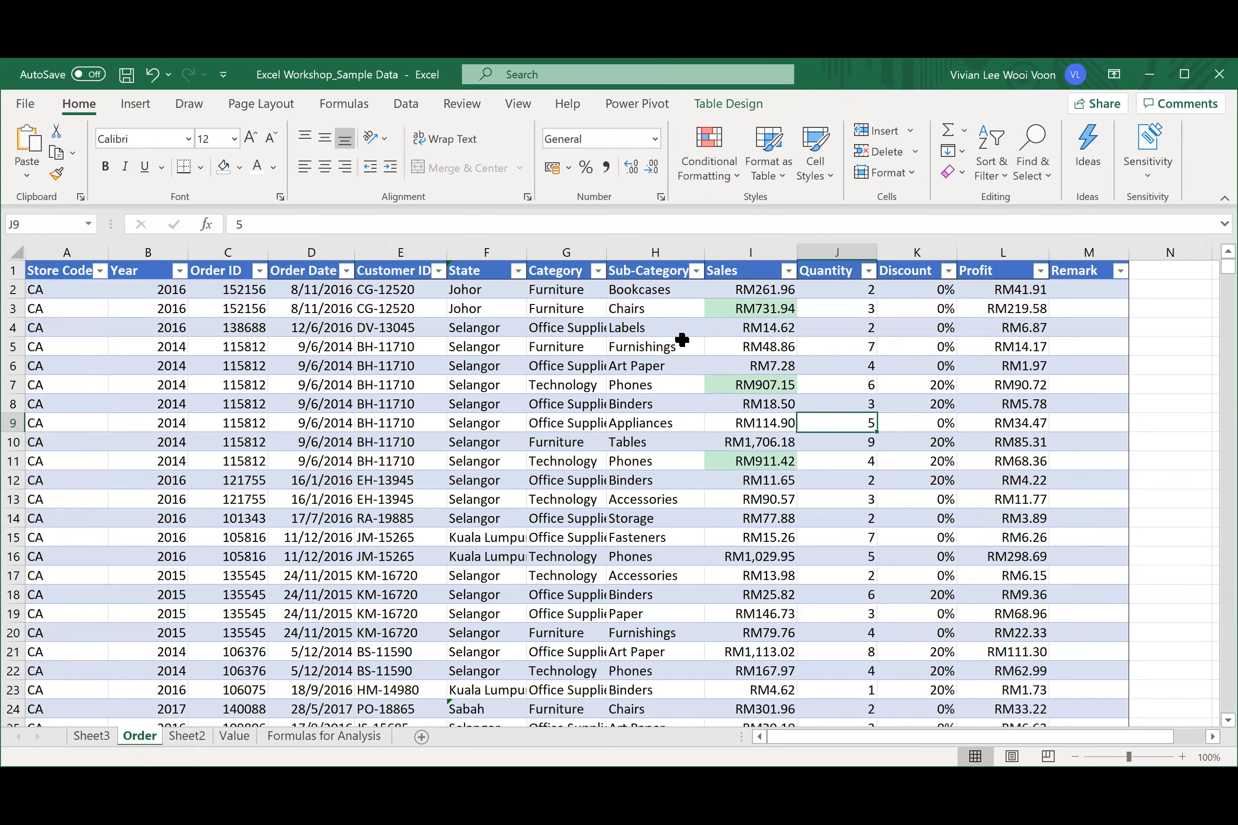
{"action": "left_click", "coordinate": [668, 419]}
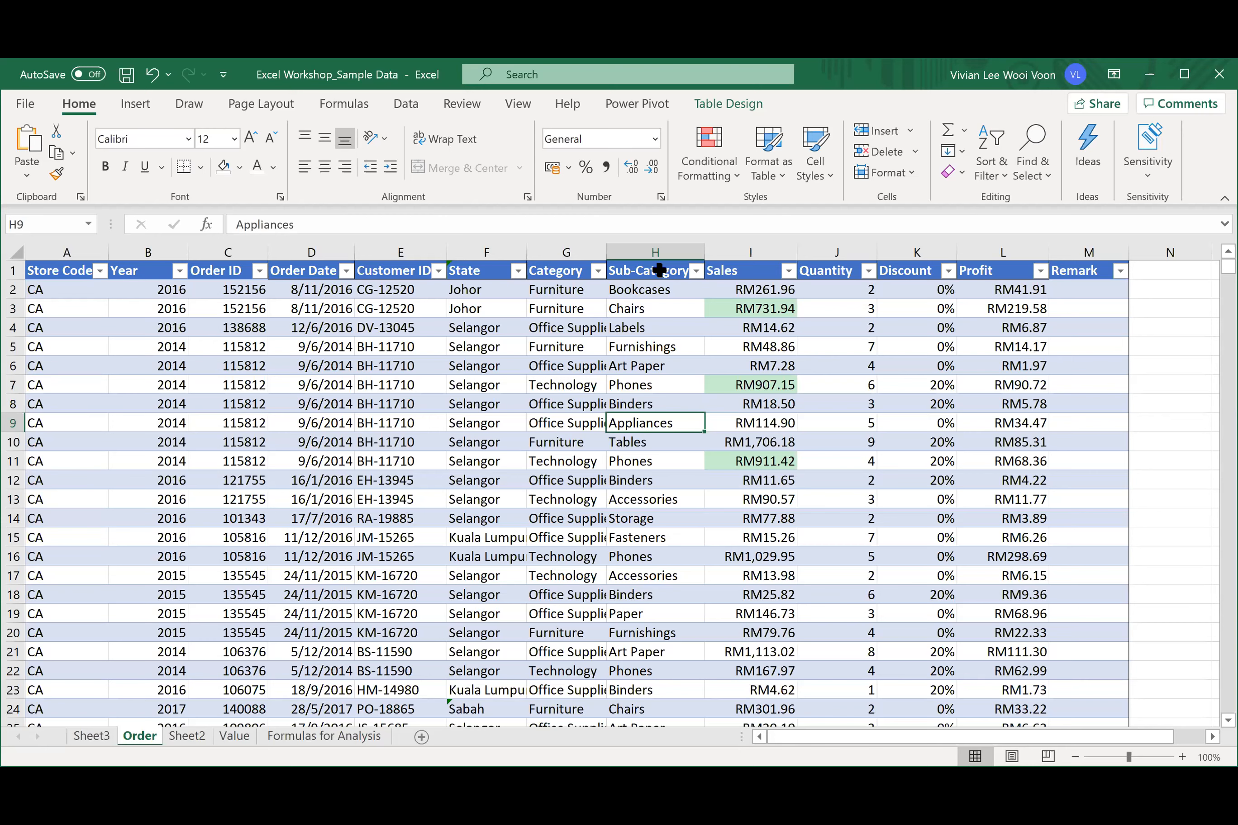
{"action": "left_click_drag", "start_coordinate": [659, 270], "coordinate": [765, 458]}
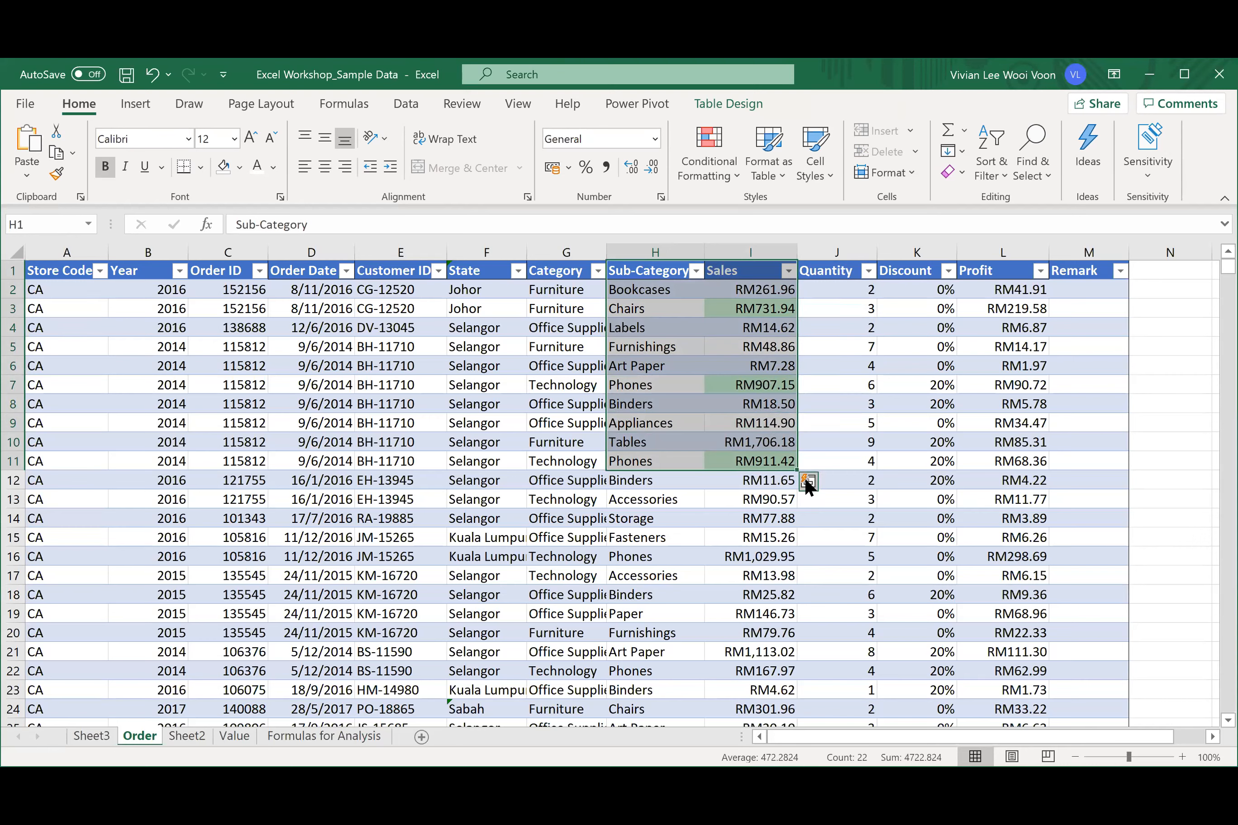
- Insert a pie chart of the selected sub-category sales with Quick Analysis and move it clear of the source data, starting at about row 5
{"action": "left_click", "coordinate": [808, 483]}
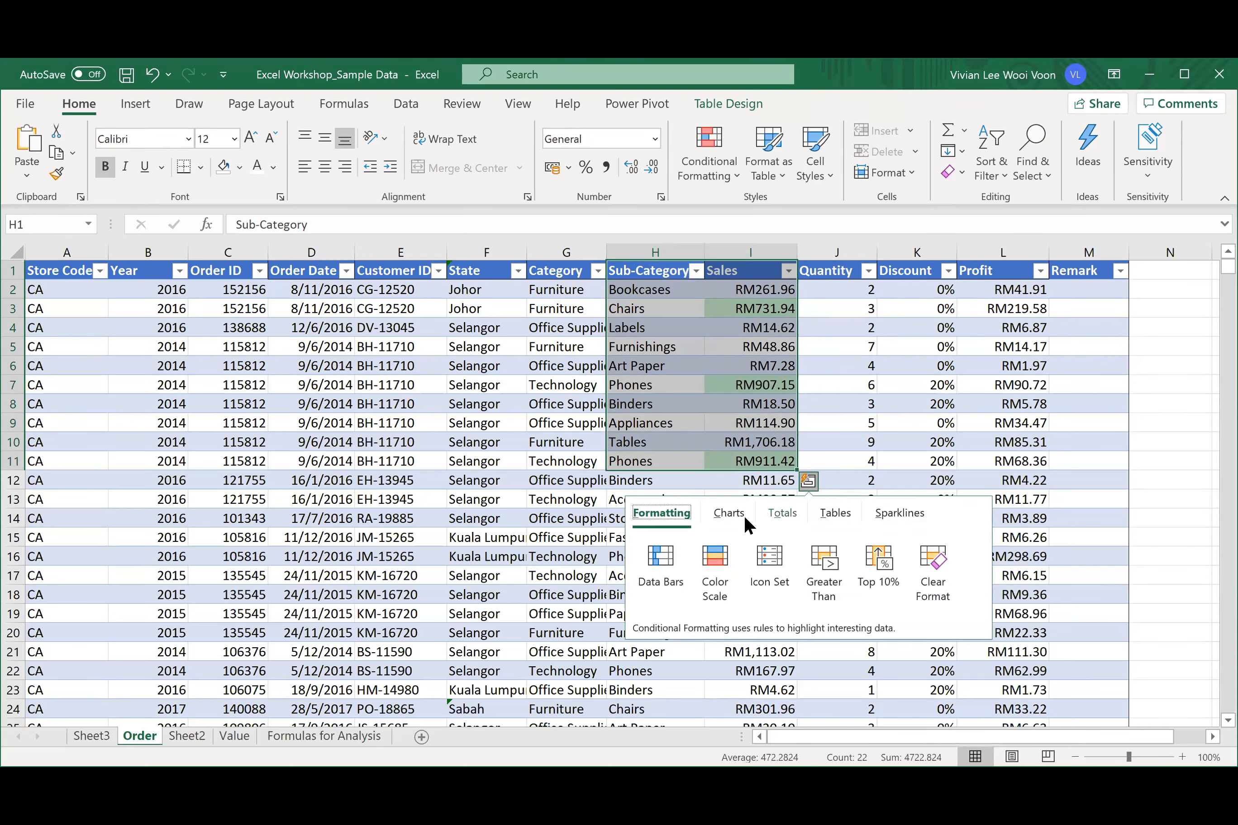
{"action": "left_click", "coordinate": [730, 513]}
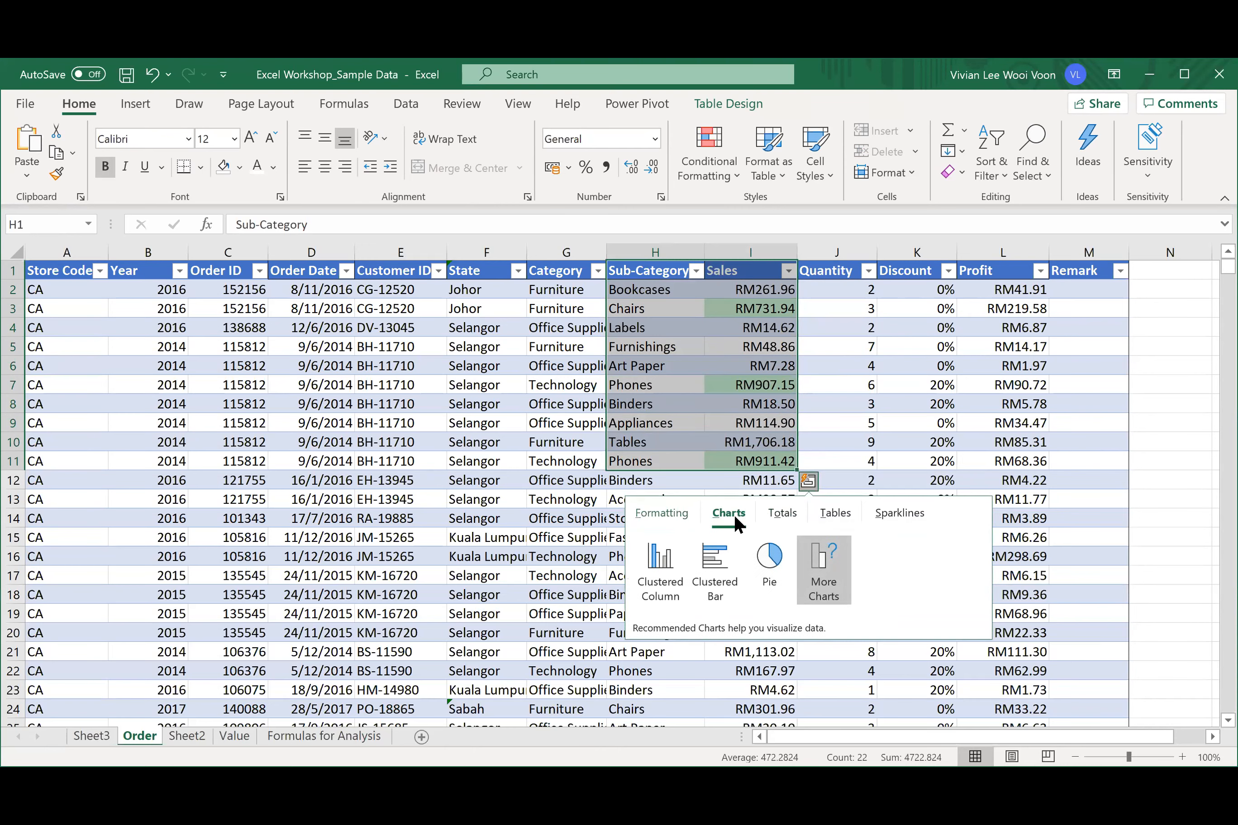
{"action": "left_click", "coordinate": [781, 513]}
{"action": "left_click", "coordinate": [824, 513]}
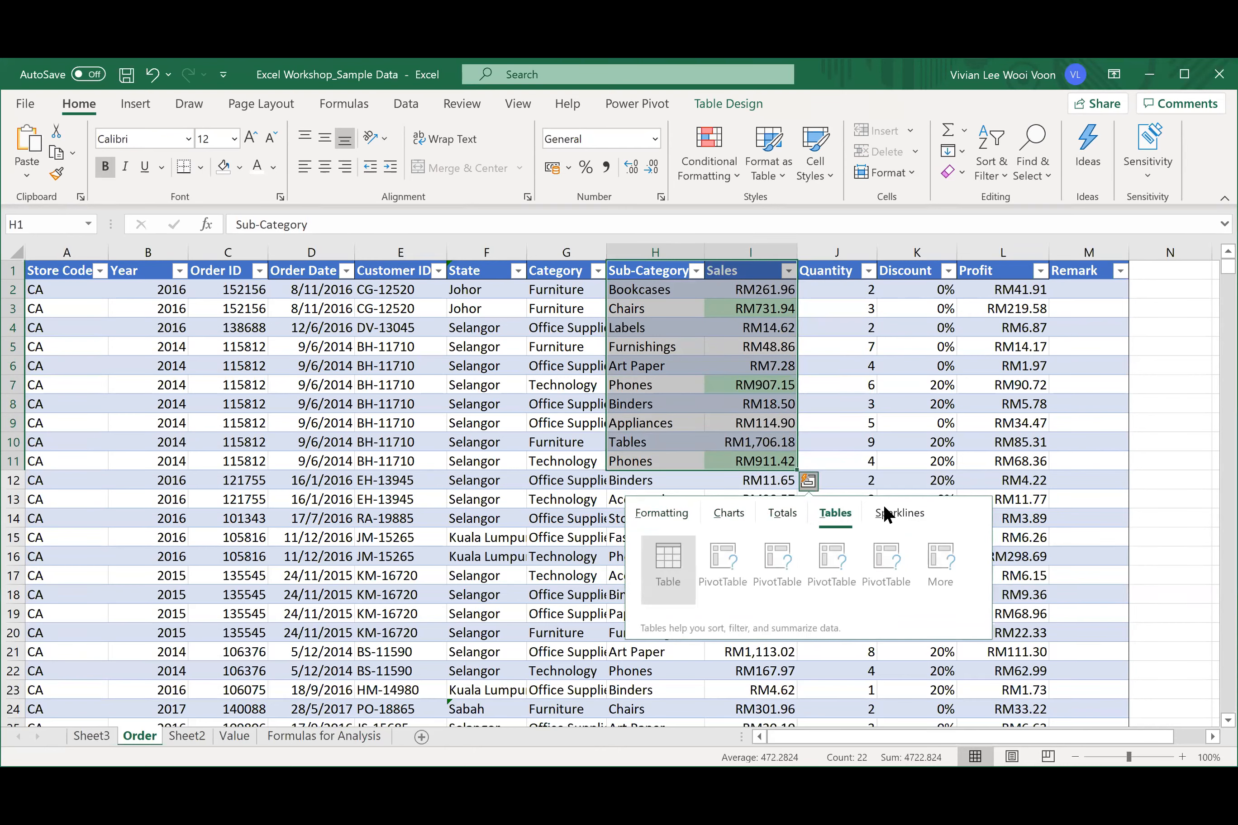
{"action": "left_click", "coordinate": [884, 511]}
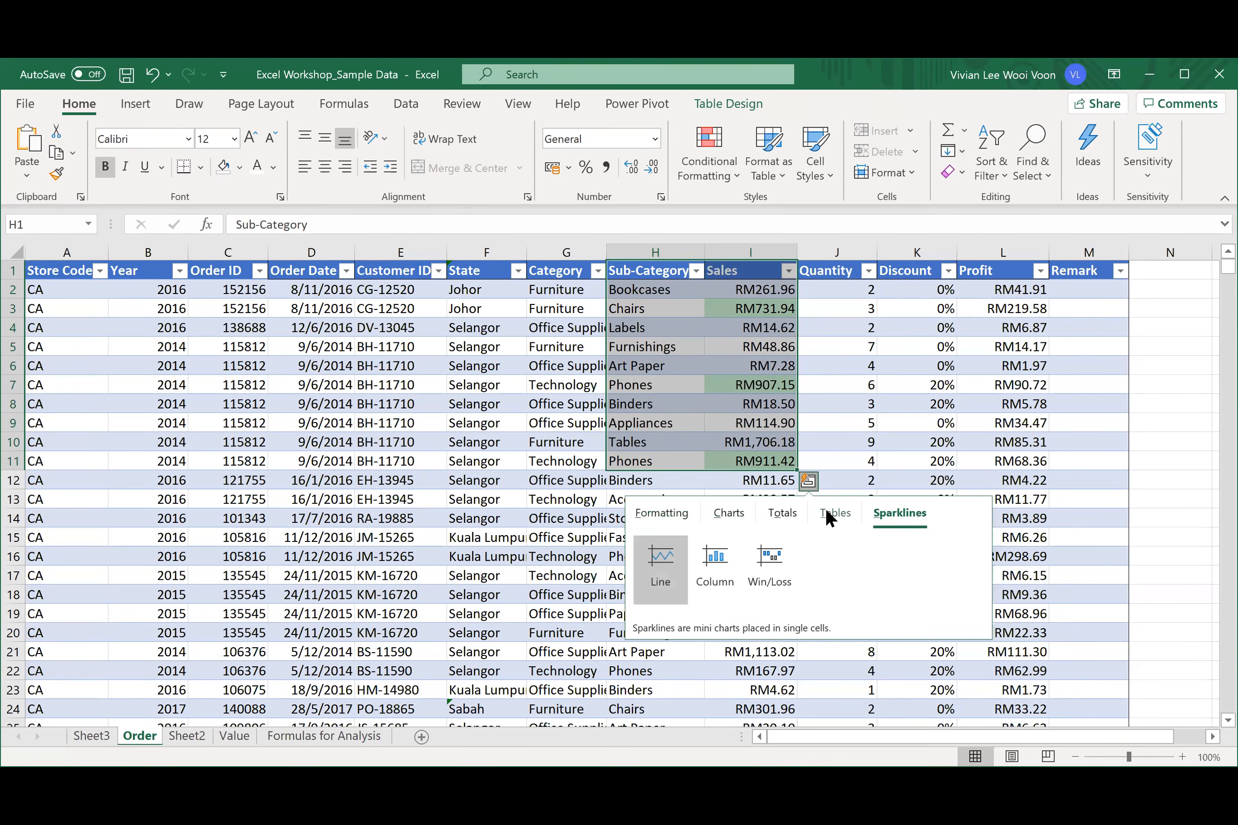
{"action": "left_click", "coordinate": [737, 512]}
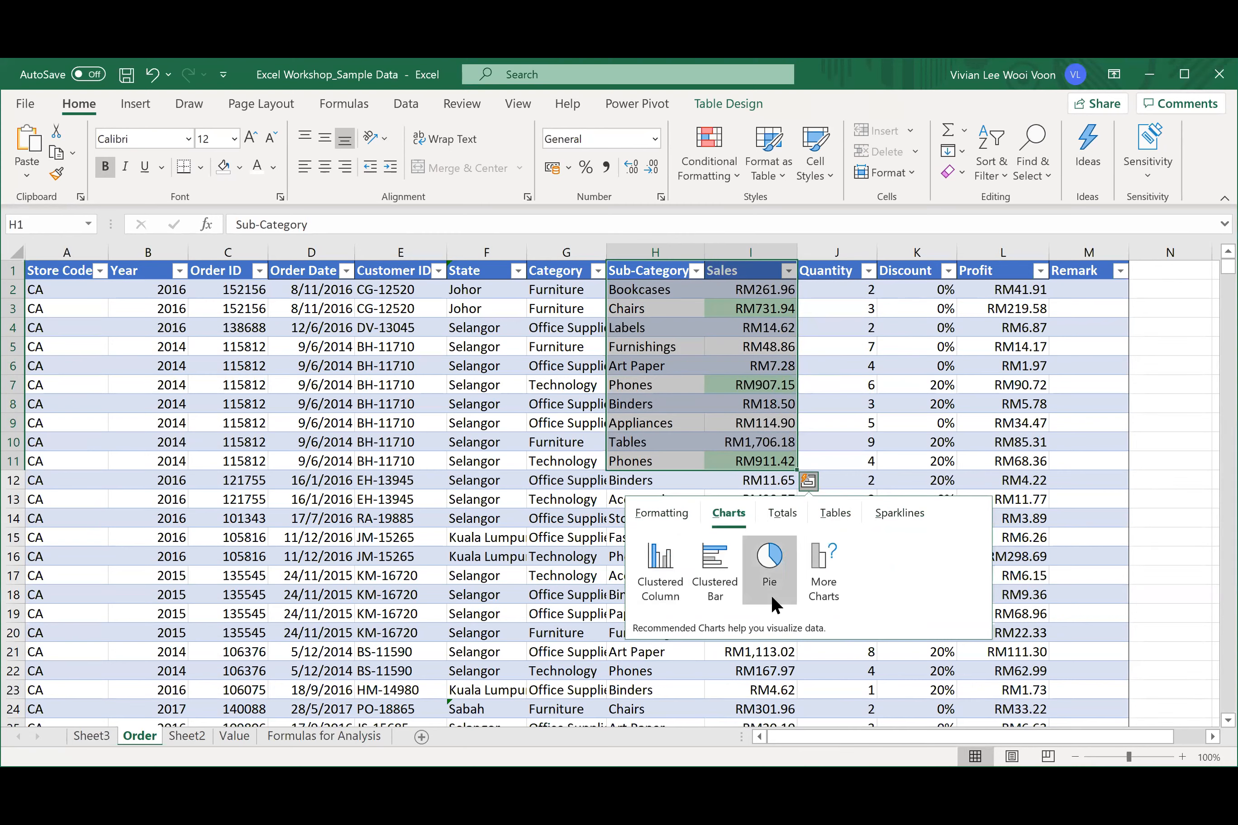
{"action": "left_click", "coordinate": [784, 553]}
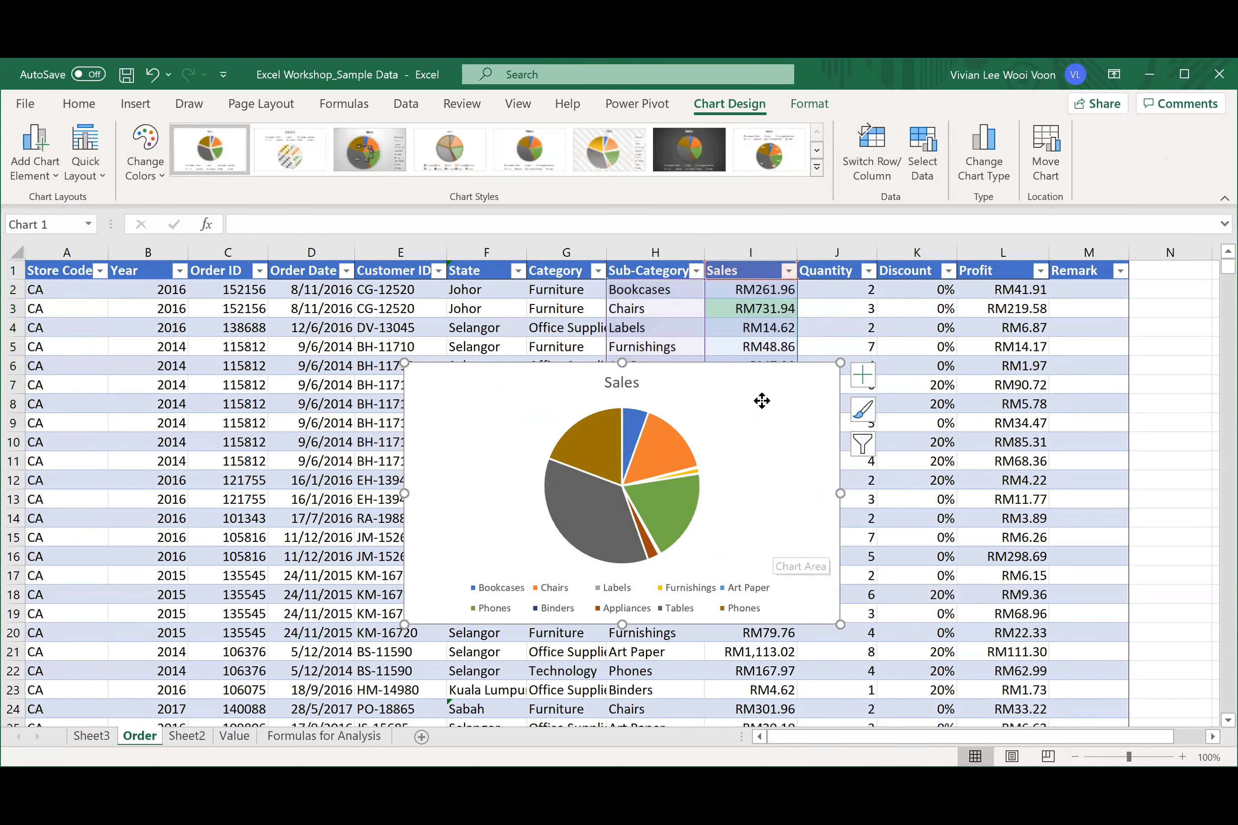
{"action": "left_click_drag", "start_coordinate": [438, 335], "coordinate": [417, 334]}
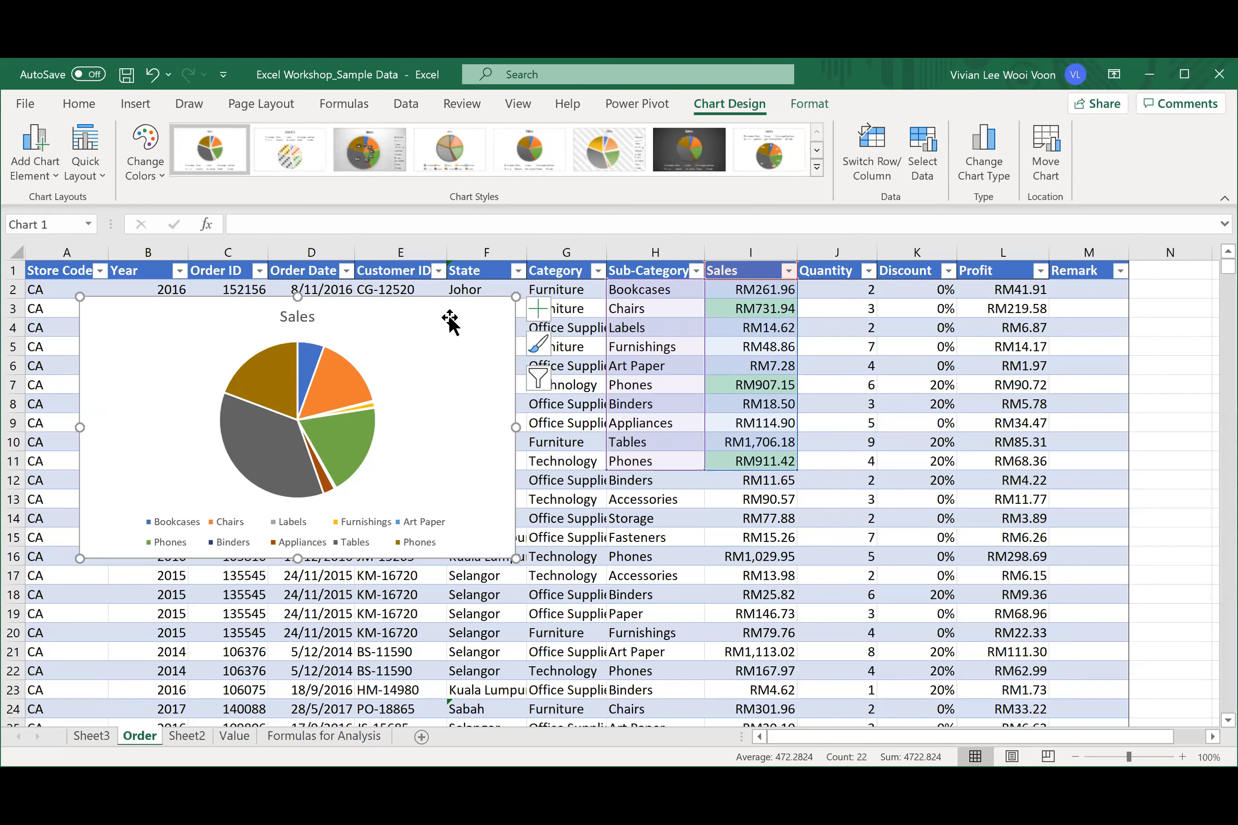
{"action": "left_click_drag", "start_coordinate": [465, 306], "coordinate": [476, 351]}
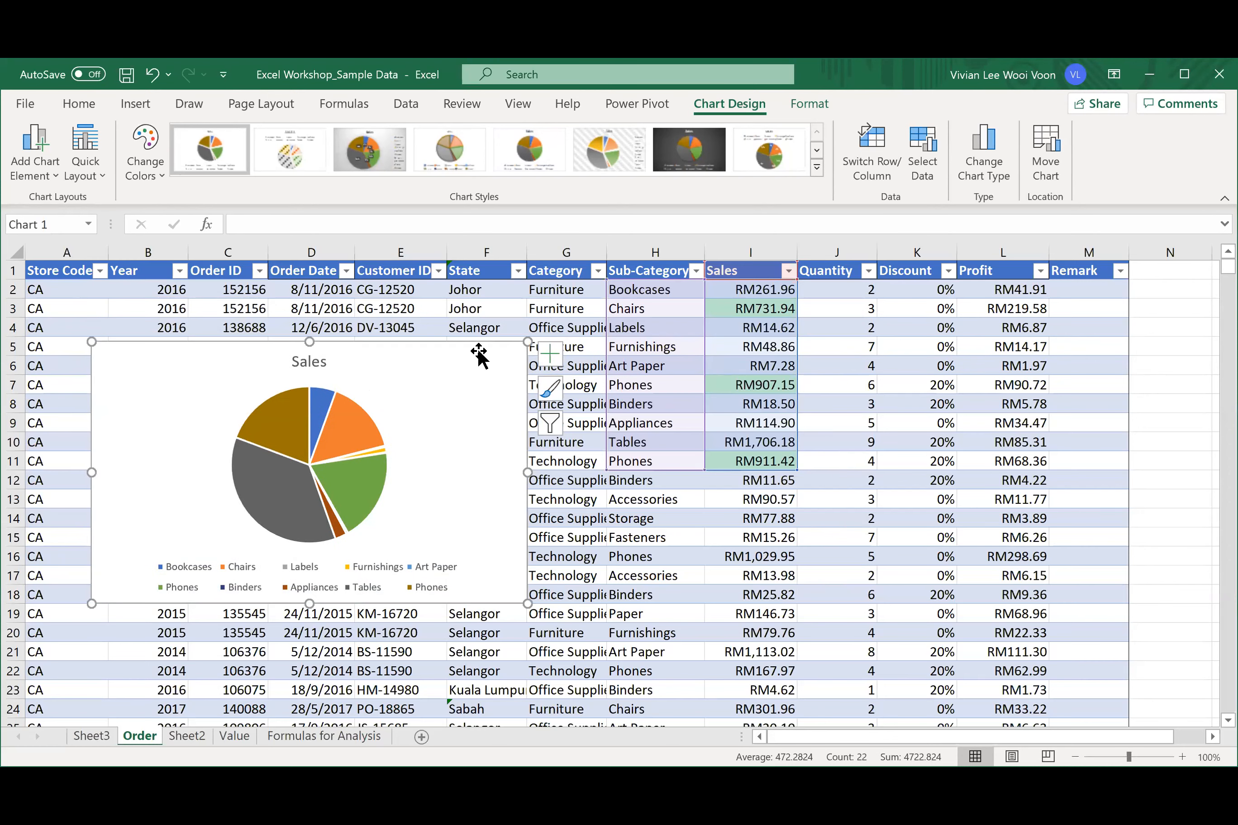
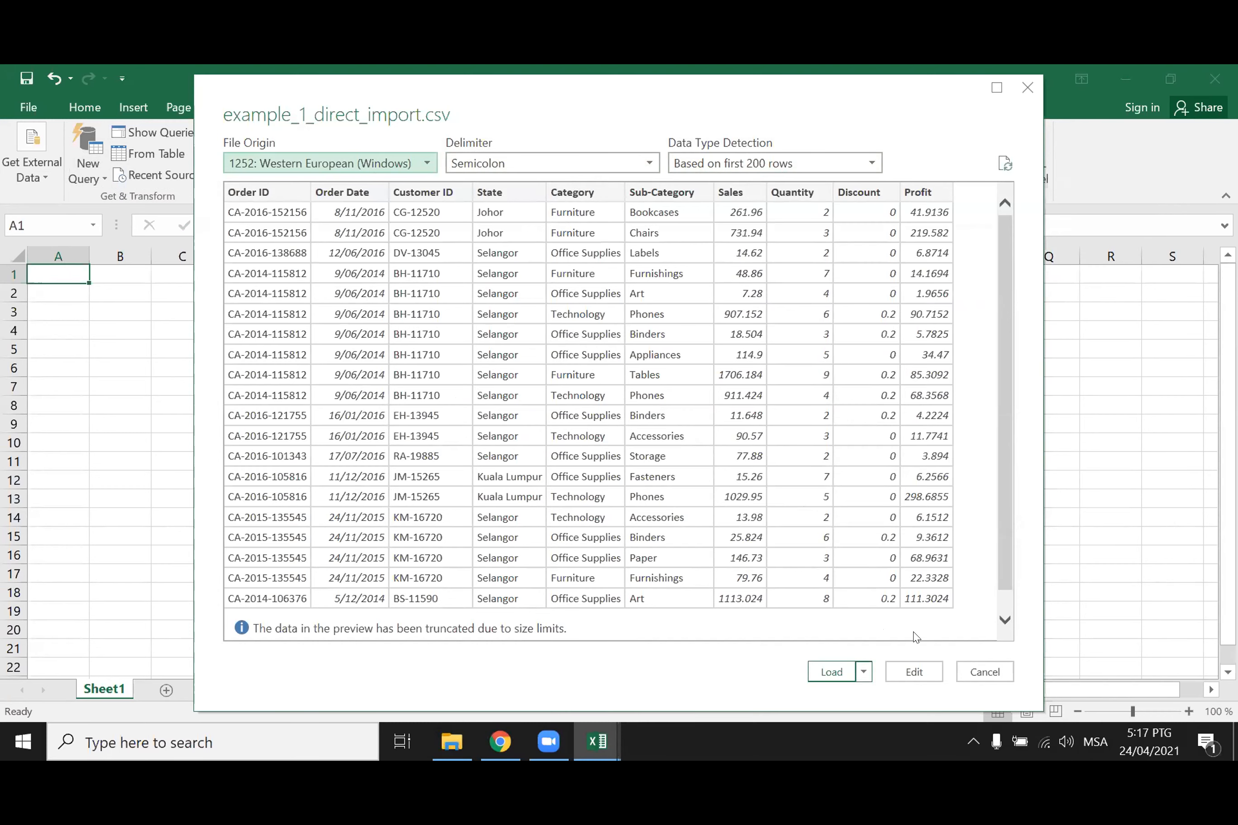
- Open the example_1_direct_import.csv data for editing in Power Query, and add a Year column extracted from Order Date directly after Order Date
{"action": "left_click", "coordinate": [913, 672]}
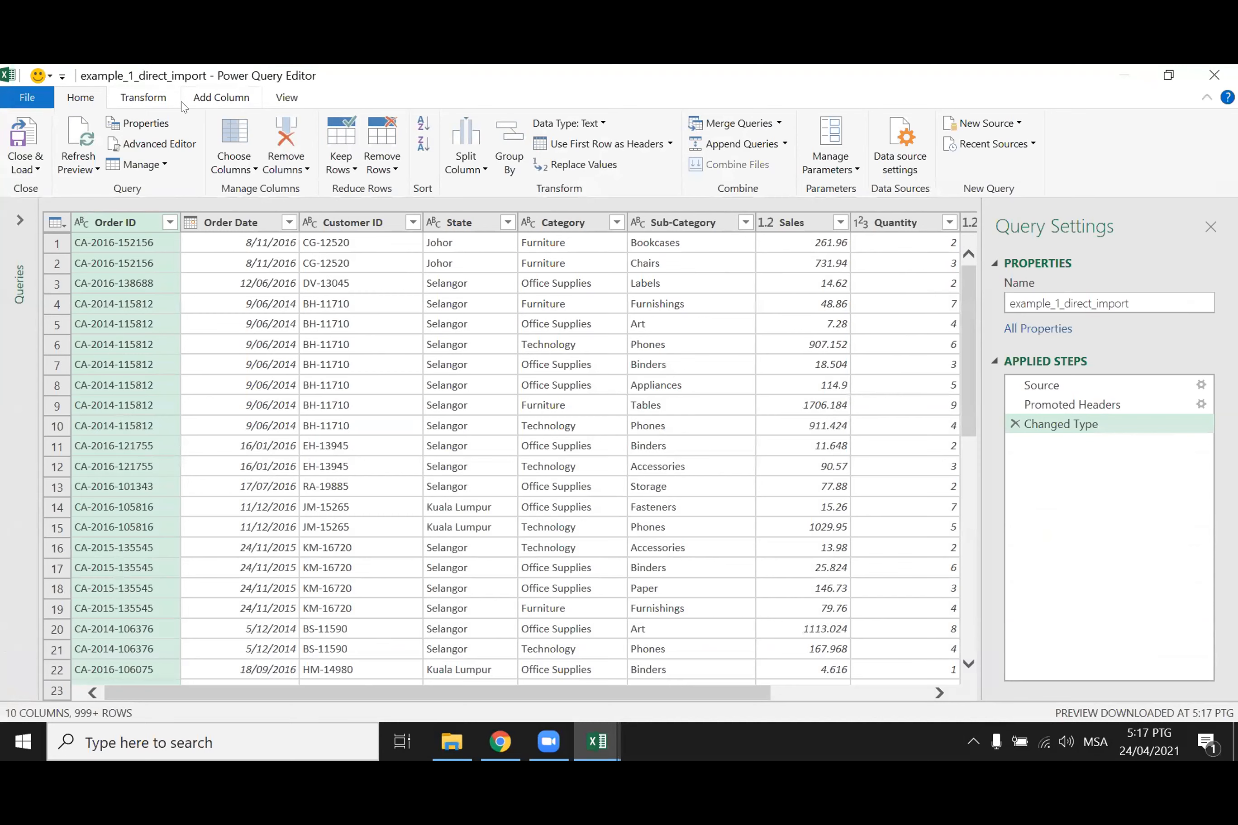
{"action": "left_click", "coordinate": [228, 222]}
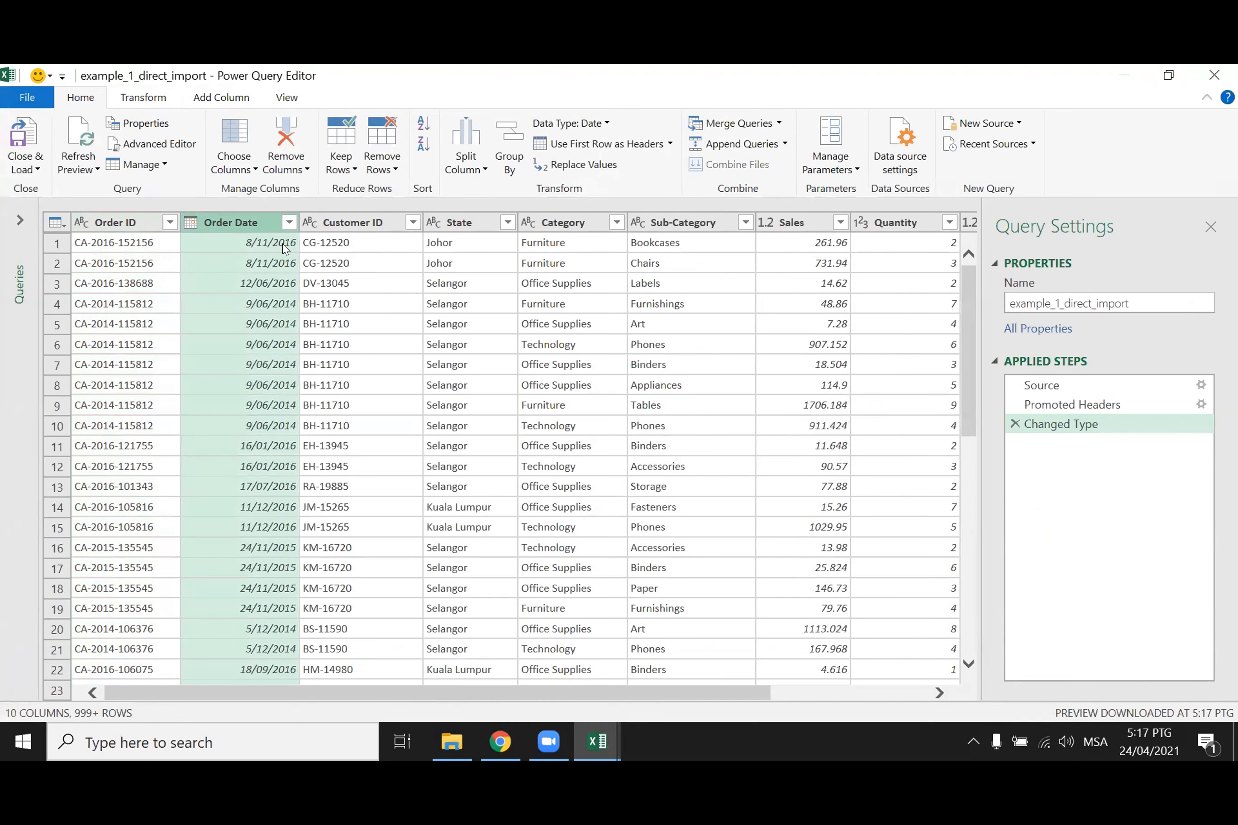
{"action": "left_click", "coordinate": [232, 103]}
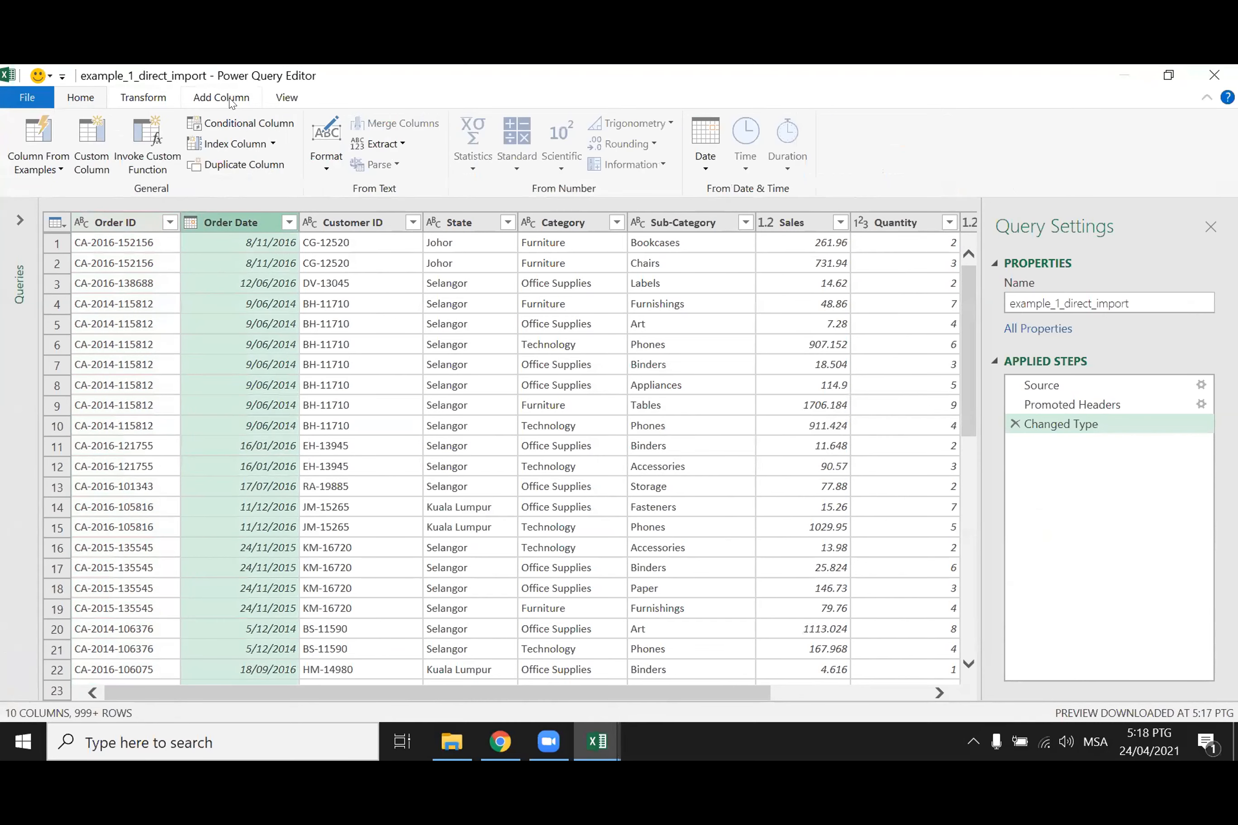
{"action": "left_click", "coordinate": [706, 167]}
{"action": "mouse_move", "coordinate": [760, 258]}
{"action": "left_click", "coordinate": [887, 255]}
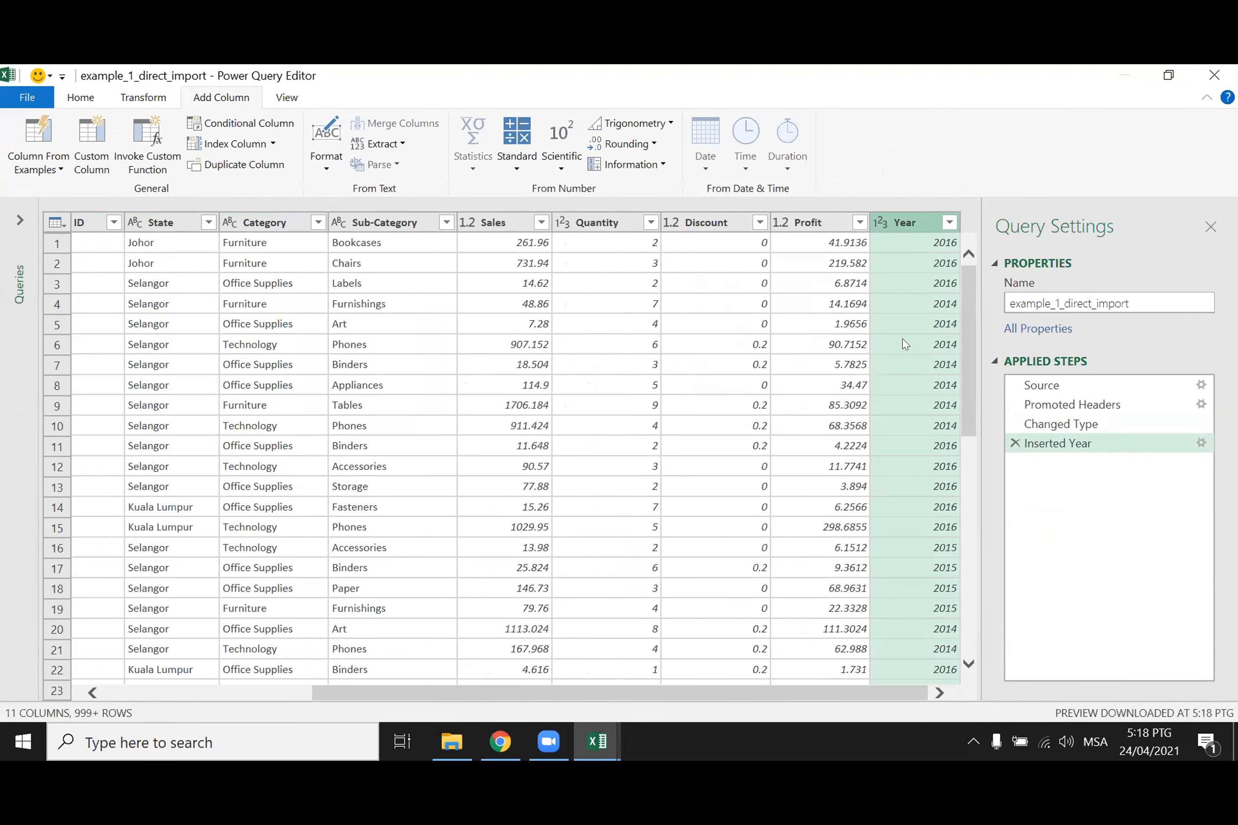
{"action": "mouse_move", "coordinate": [904, 220]}
{"action": "left_mouse_down"}
{"action": "mouse_move", "coordinate": [94, 226]}
{"action": "mouse_move", "coordinate": [86, 258]}
{"action": "left_mouse_up"}
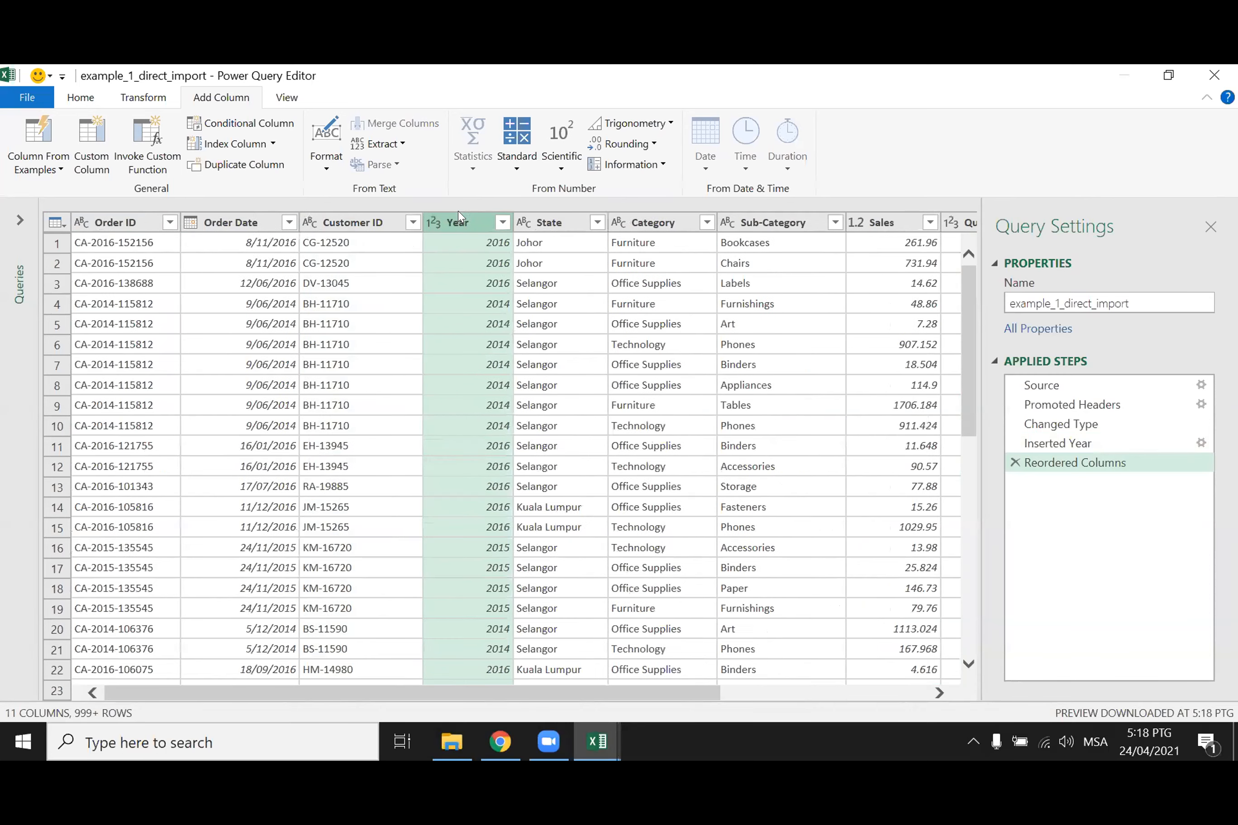
{"action": "left_click_drag", "start_coordinate": [334, 225], "coordinate": [316, 216]}
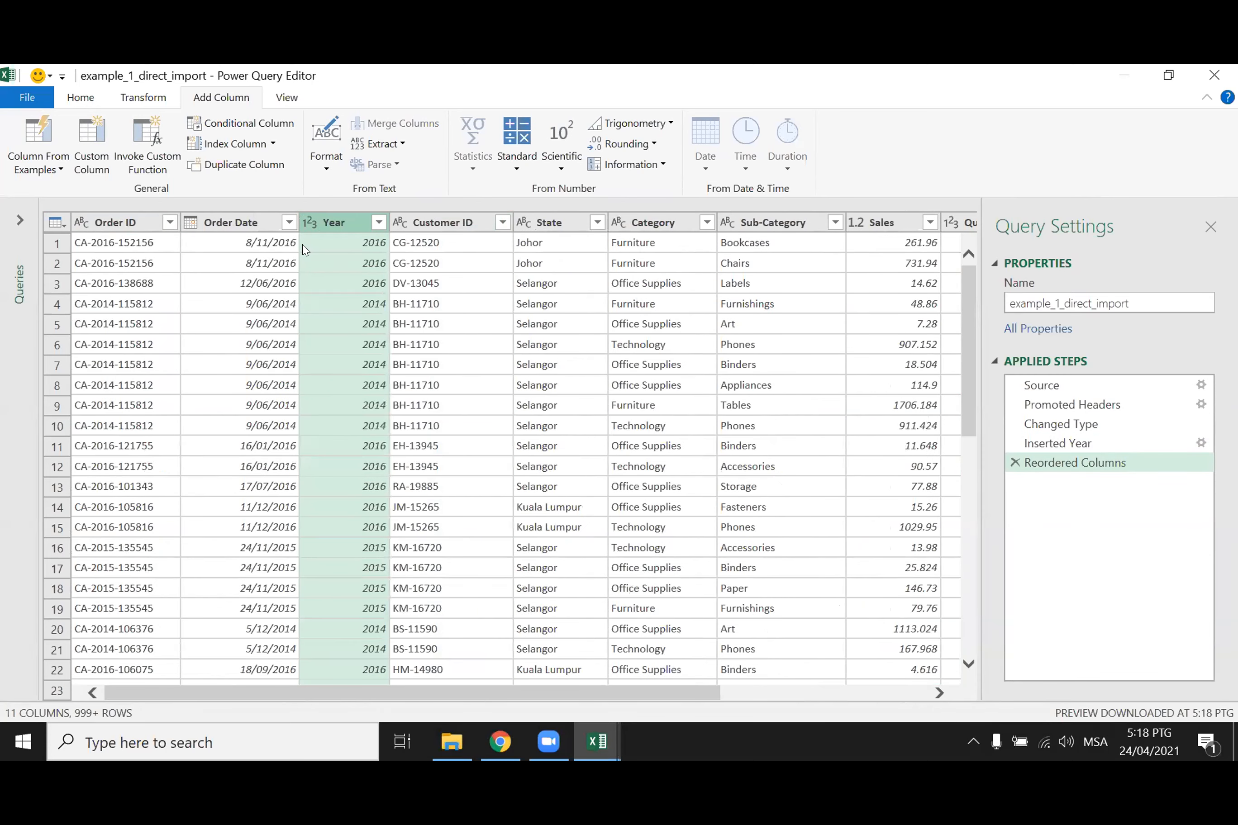
- Split the Customer ID column by the custom delimiter "-" at each occurrence of the delimiter
{"action": "left_click", "coordinate": [433, 226]}
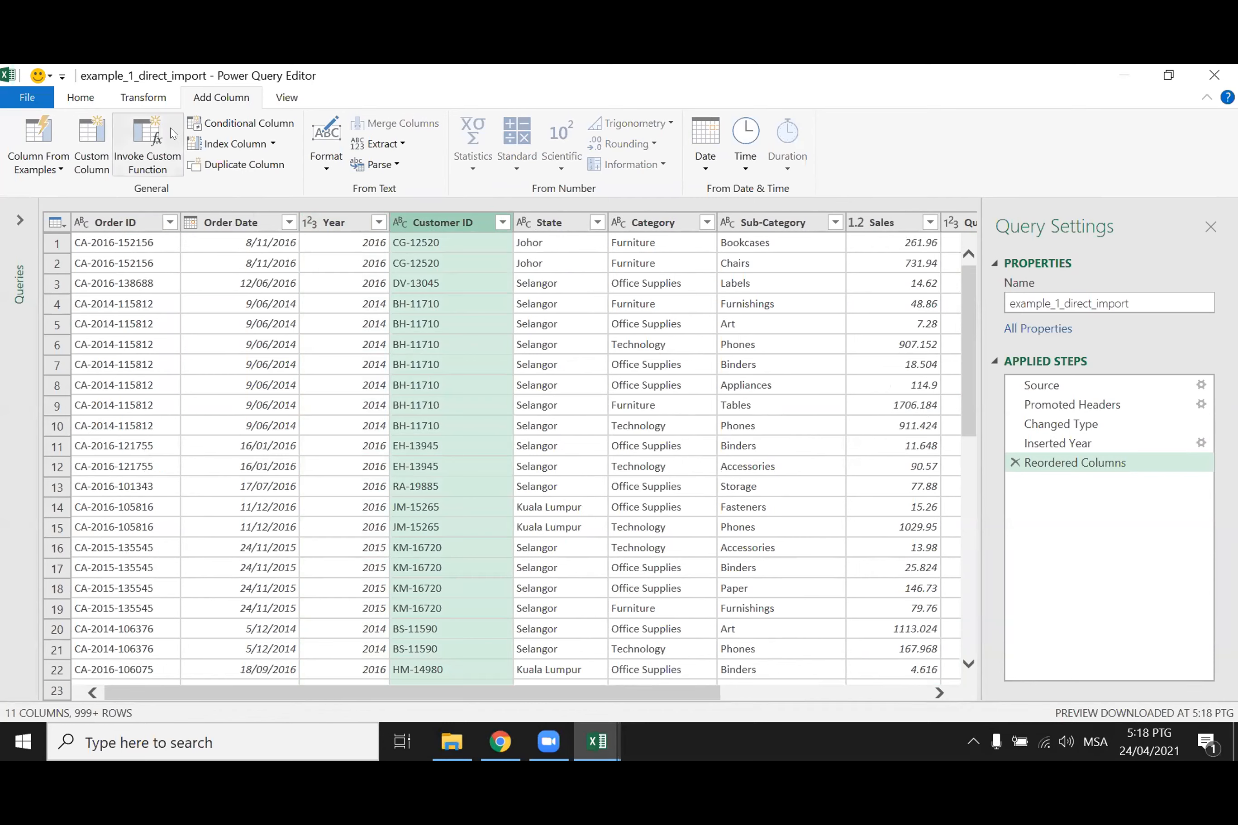
{"action": "left_click", "coordinate": [144, 99]}
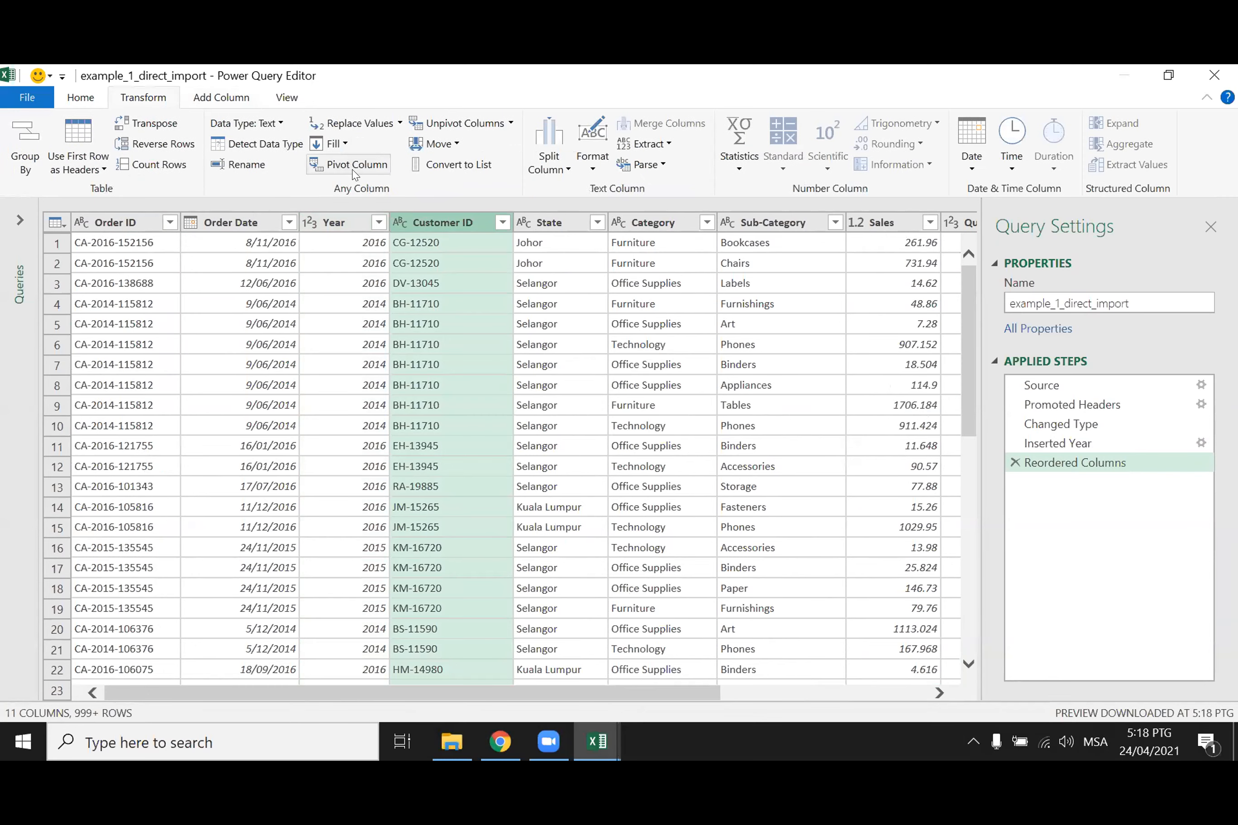
{"action": "left_click", "coordinate": [564, 155]}
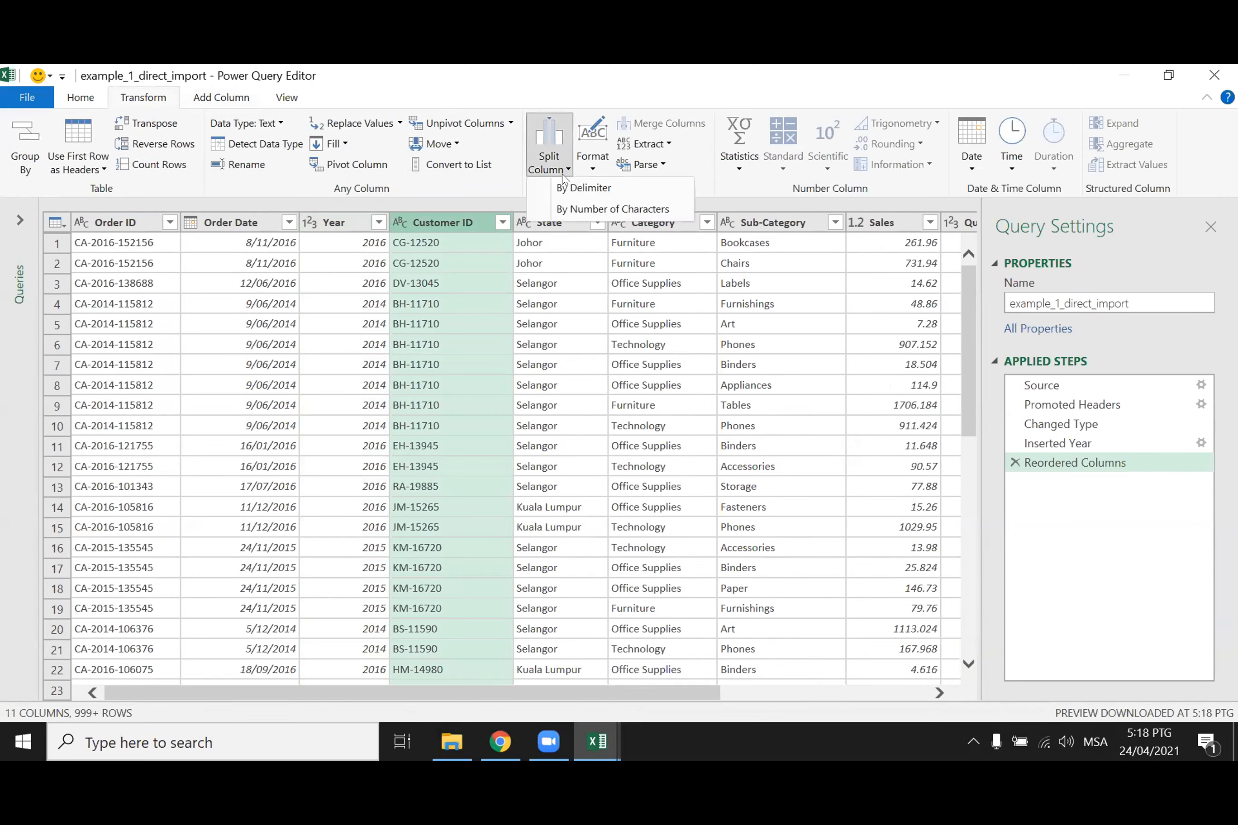
{"action": "left_click", "coordinate": [567, 184]}
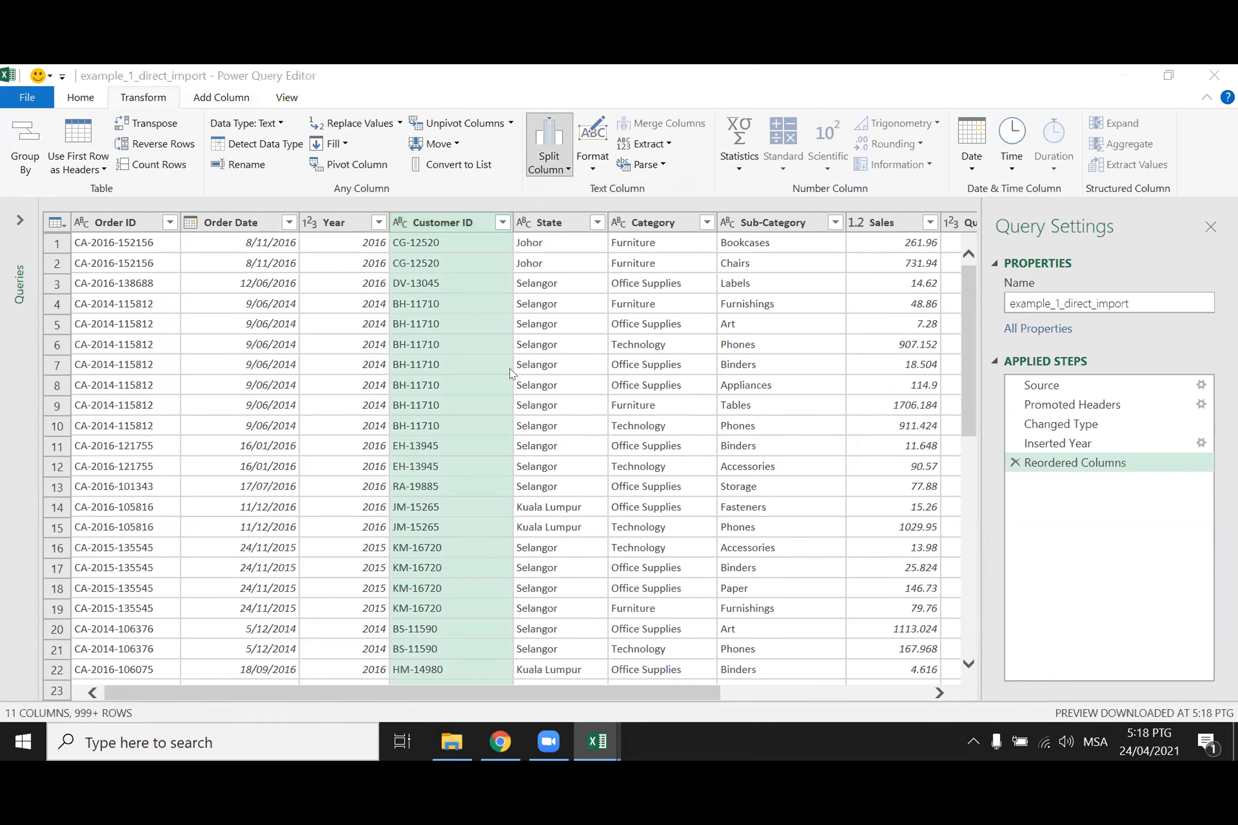
{"action": "left_click", "coordinate": [451, 359]}
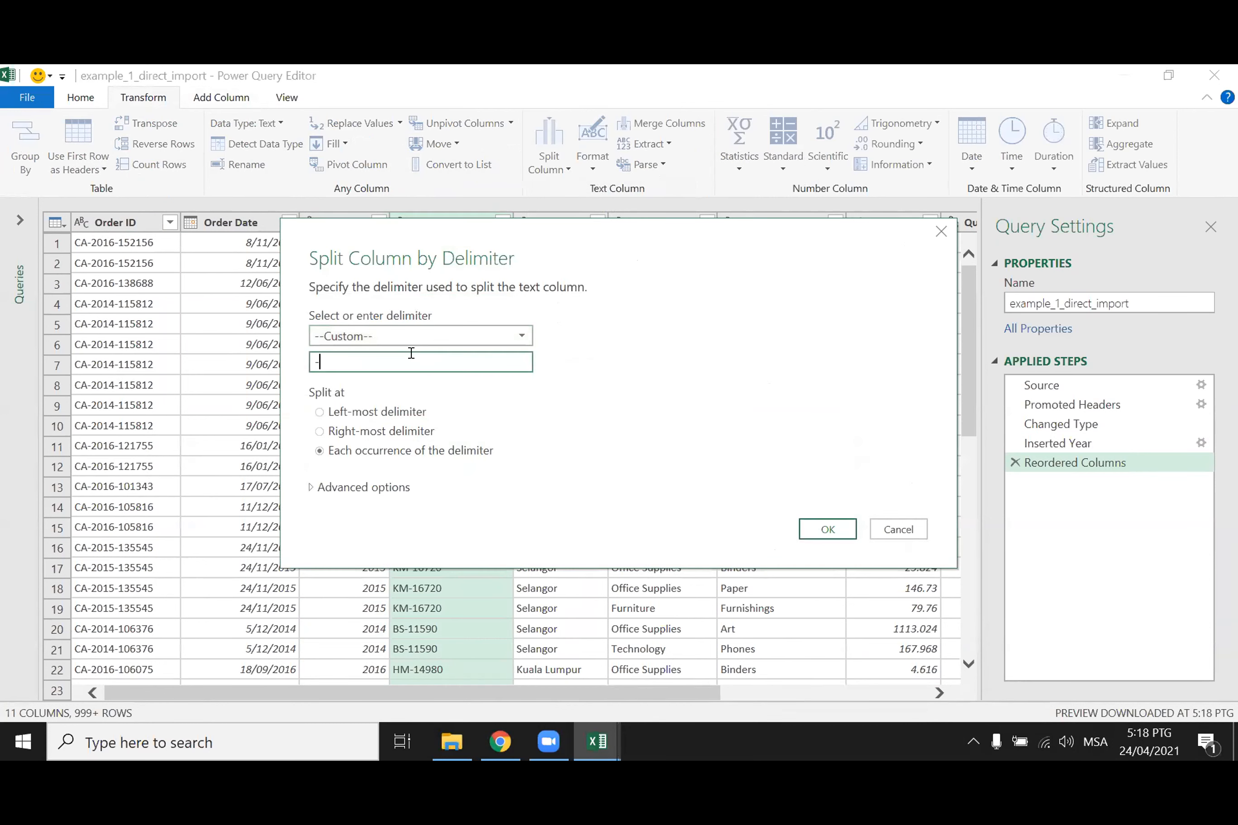
{"action": "left_click", "coordinate": [847, 539]}
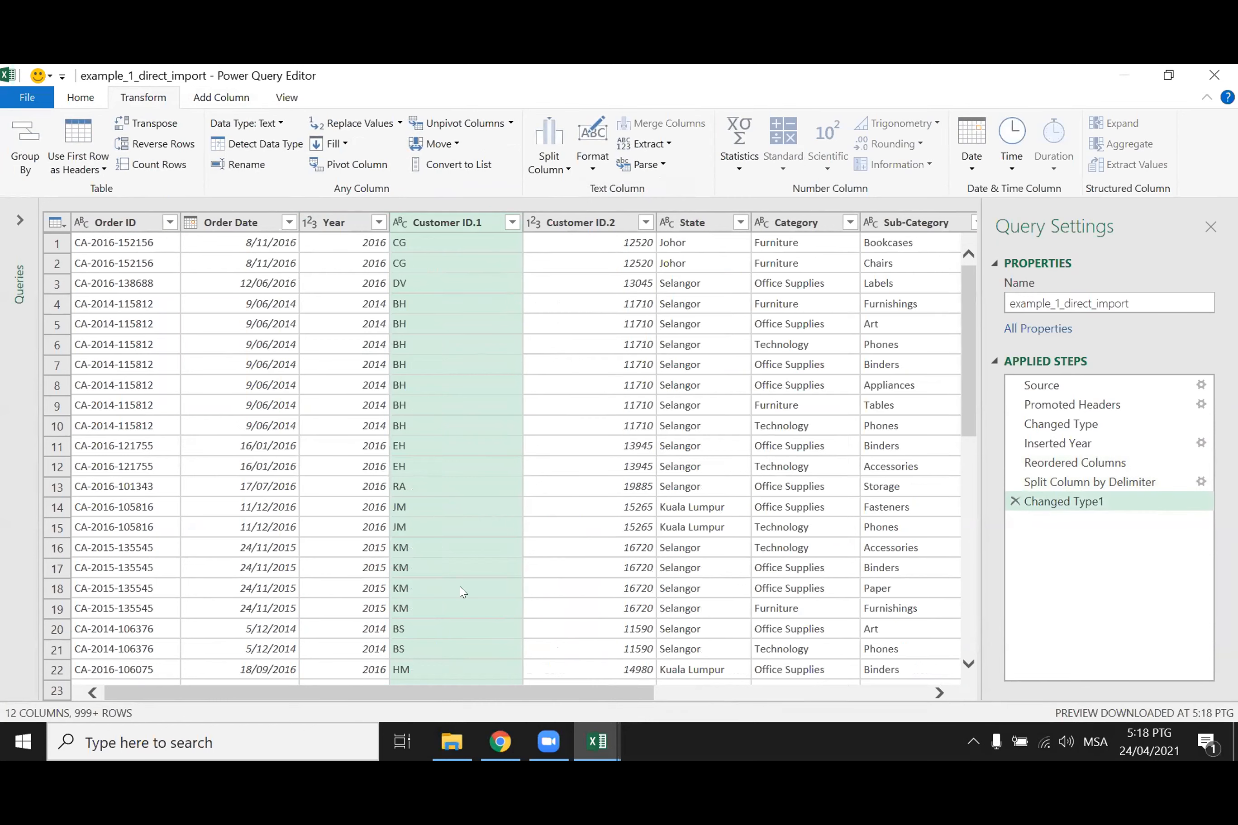
{"action": "left_click", "coordinate": [497, 748]}
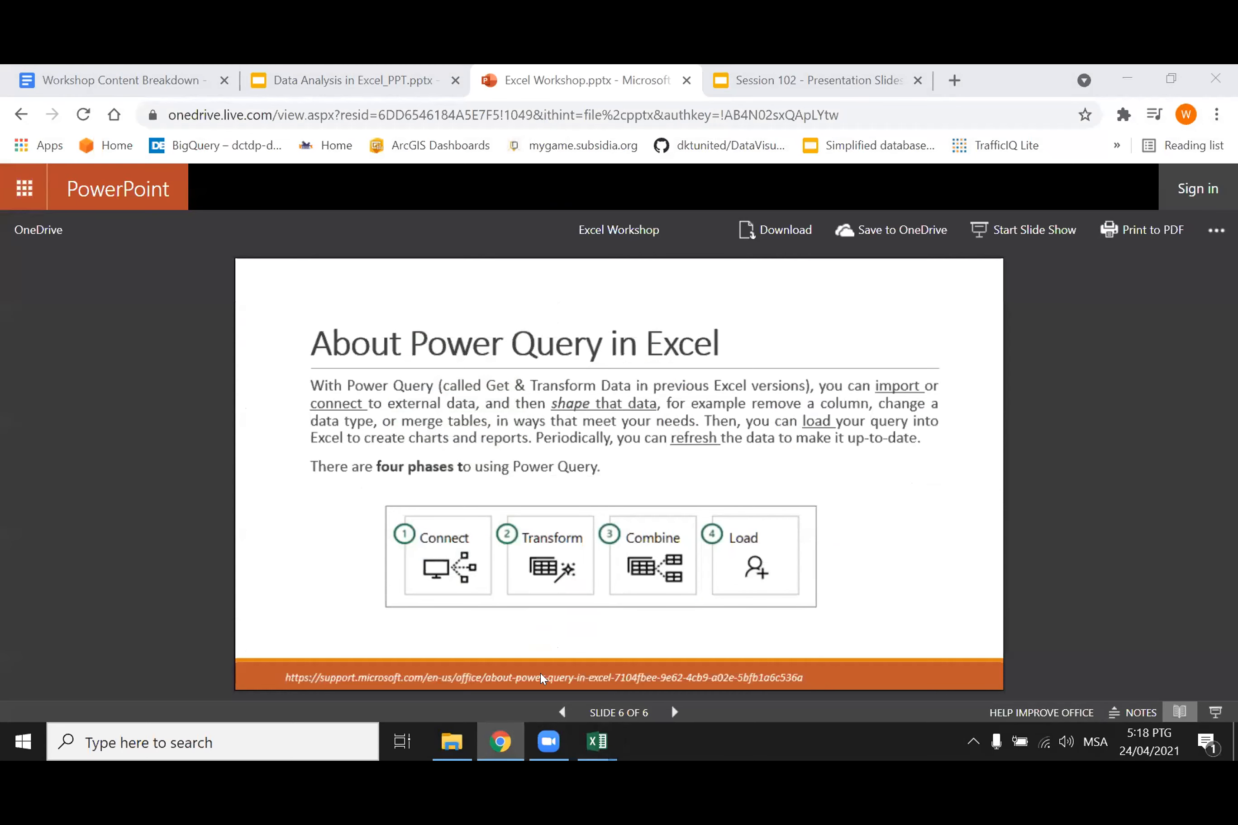
{"action": "left_click", "coordinate": [507, 741]}
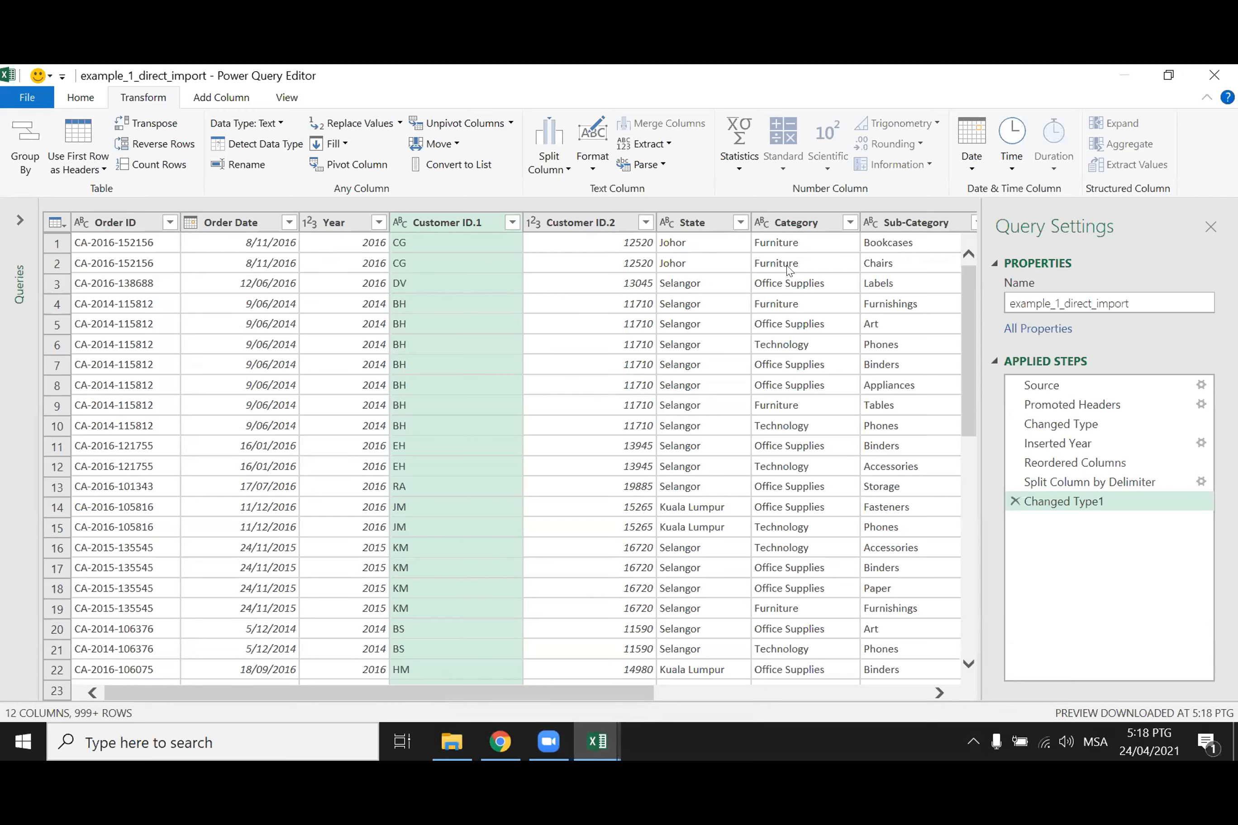
- Round the values in the Sales column to 2 decimal places
{"action": "left_click_drag", "start_coordinate": [504, 697], "coordinate": [800, 696]}
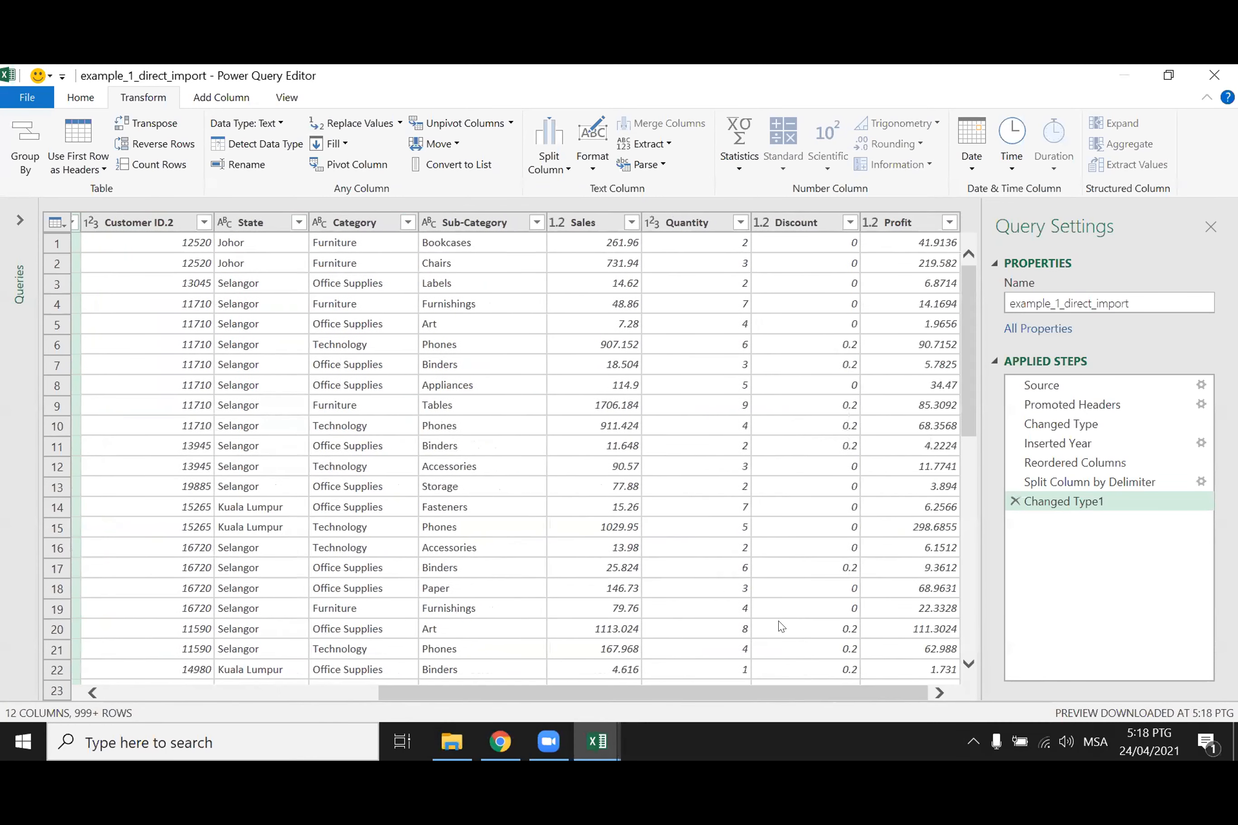
{"action": "left_click", "coordinate": [582, 221]}
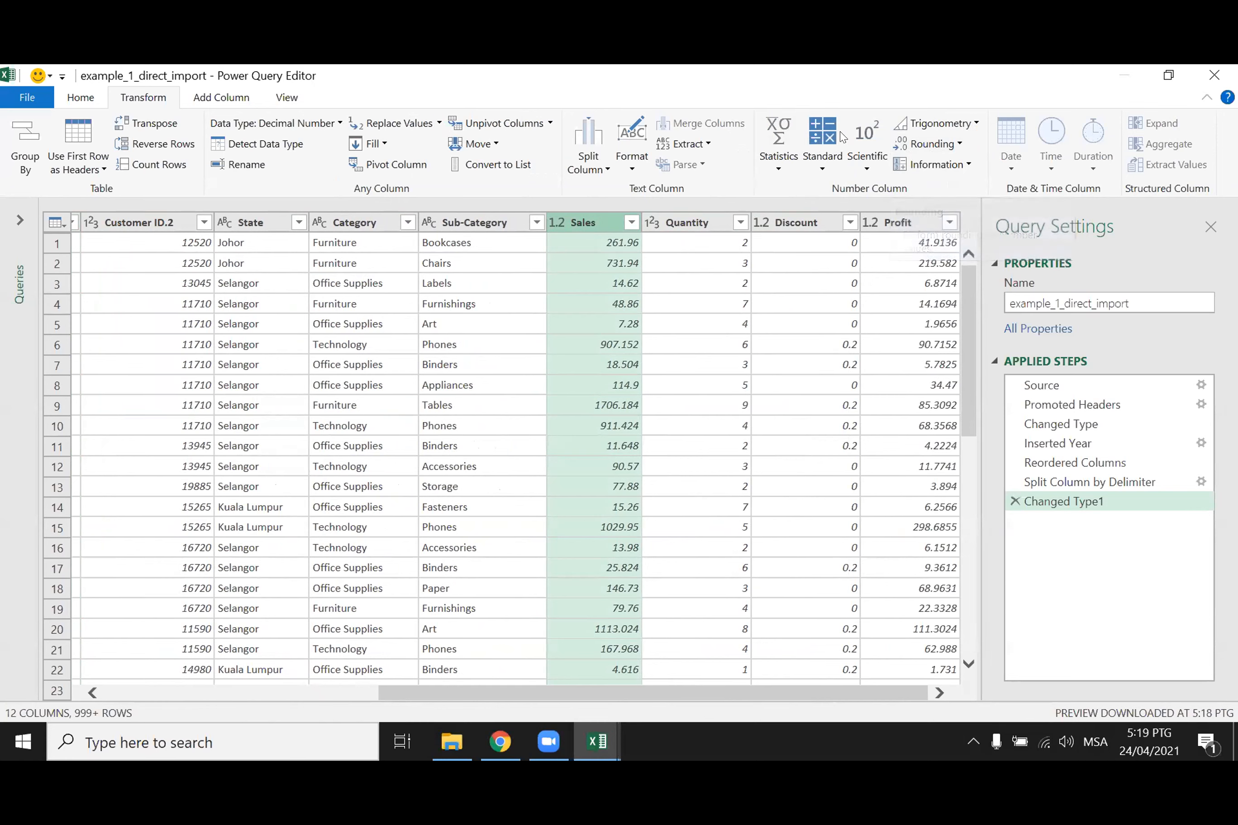
{"action": "left_click", "coordinate": [929, 144]}
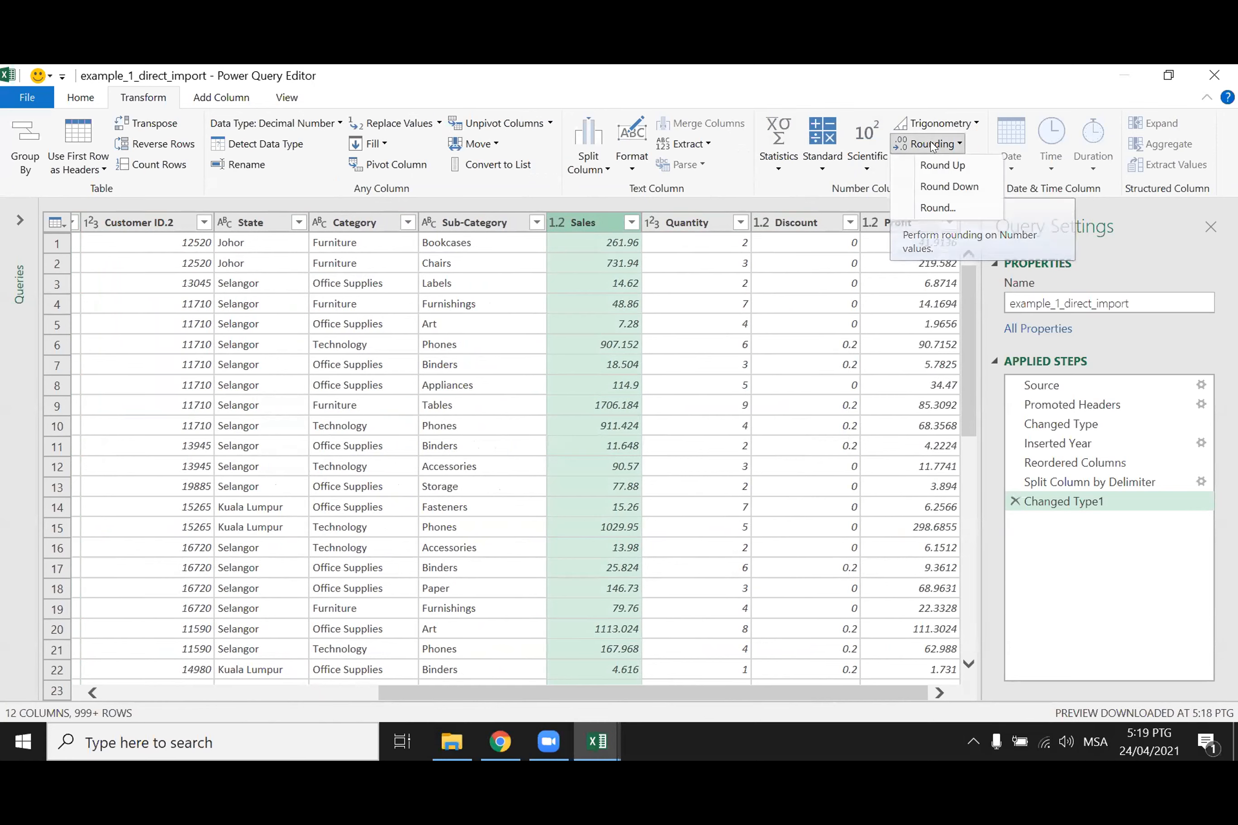
{"action": "left_click", "coordinate": [928, 206]}
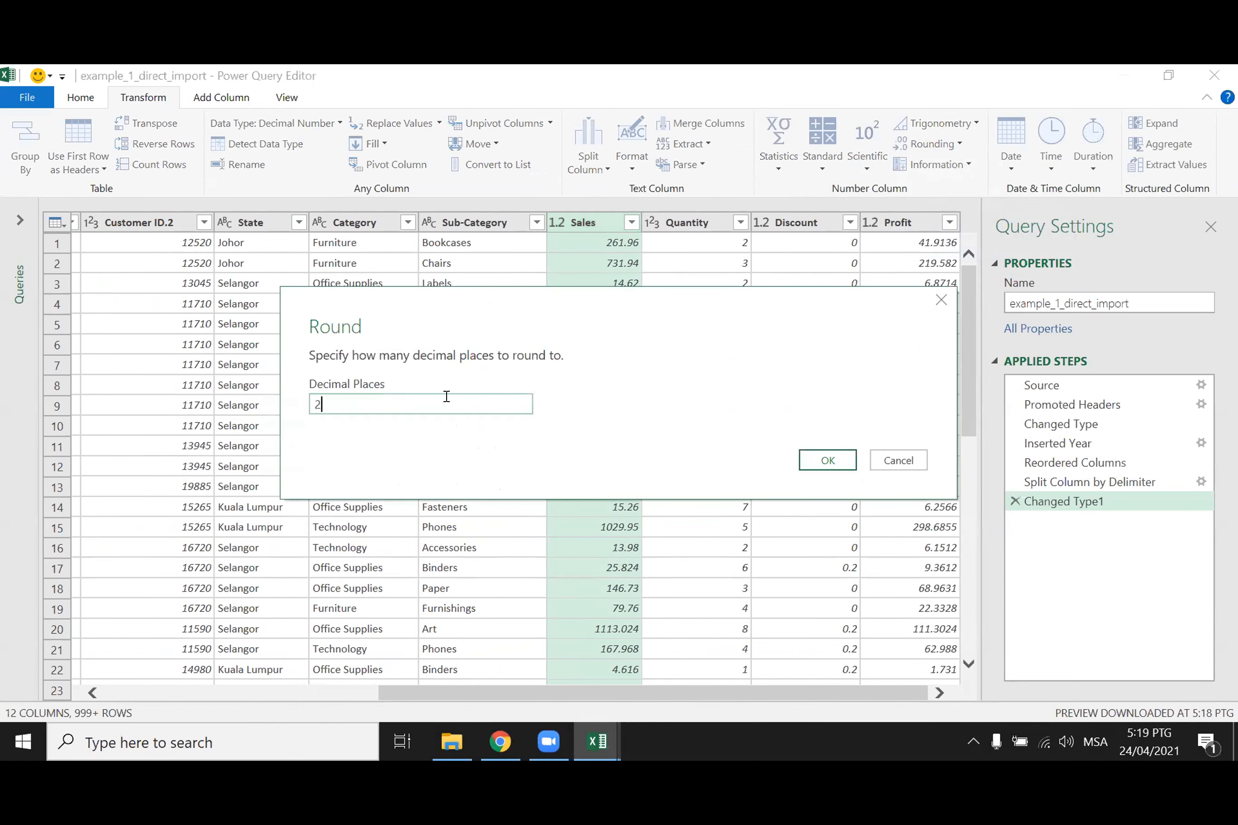
{"action": "left_click", "coordinate": [839, 462]}
- Round the values in the Profit column to 2 decimal places
{"action": "left_click", "coordinate": [918, 224]}
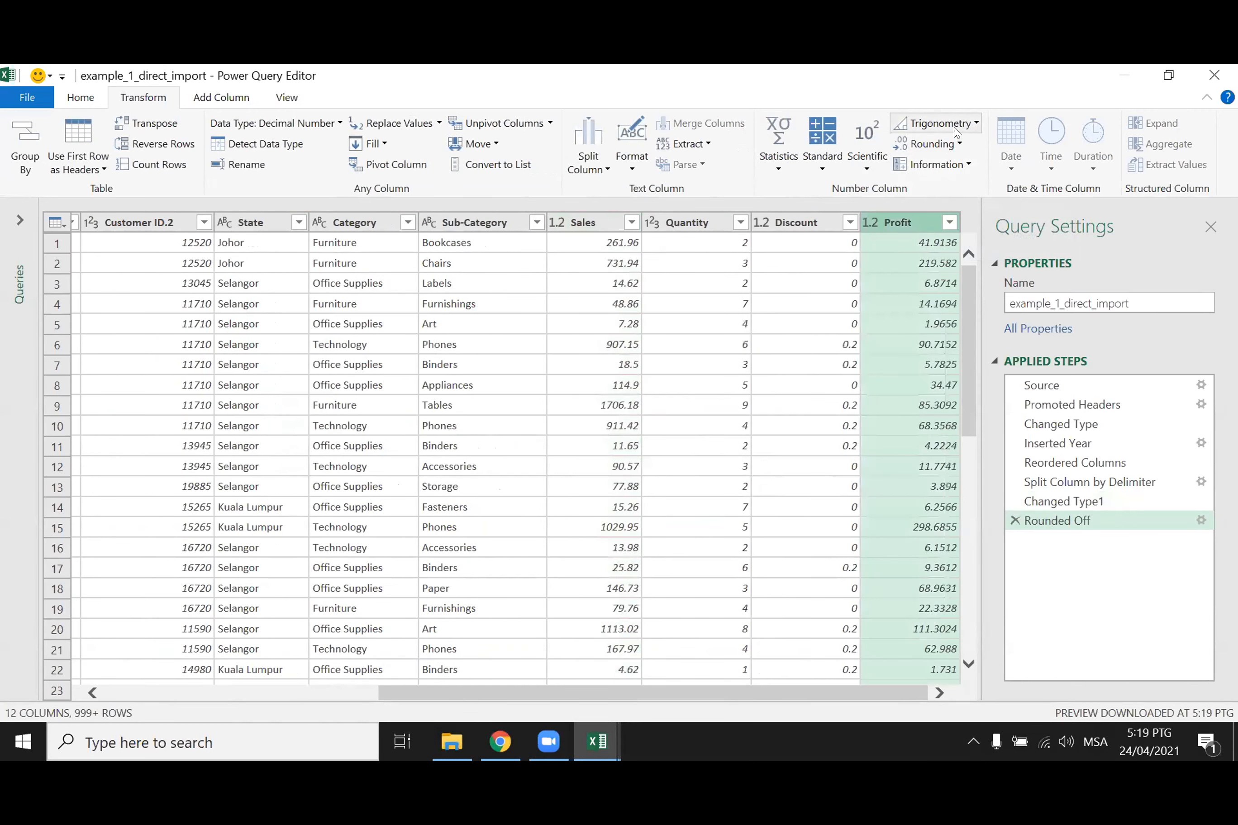
{"action": "left_click", "coordinate": [929, 144]}
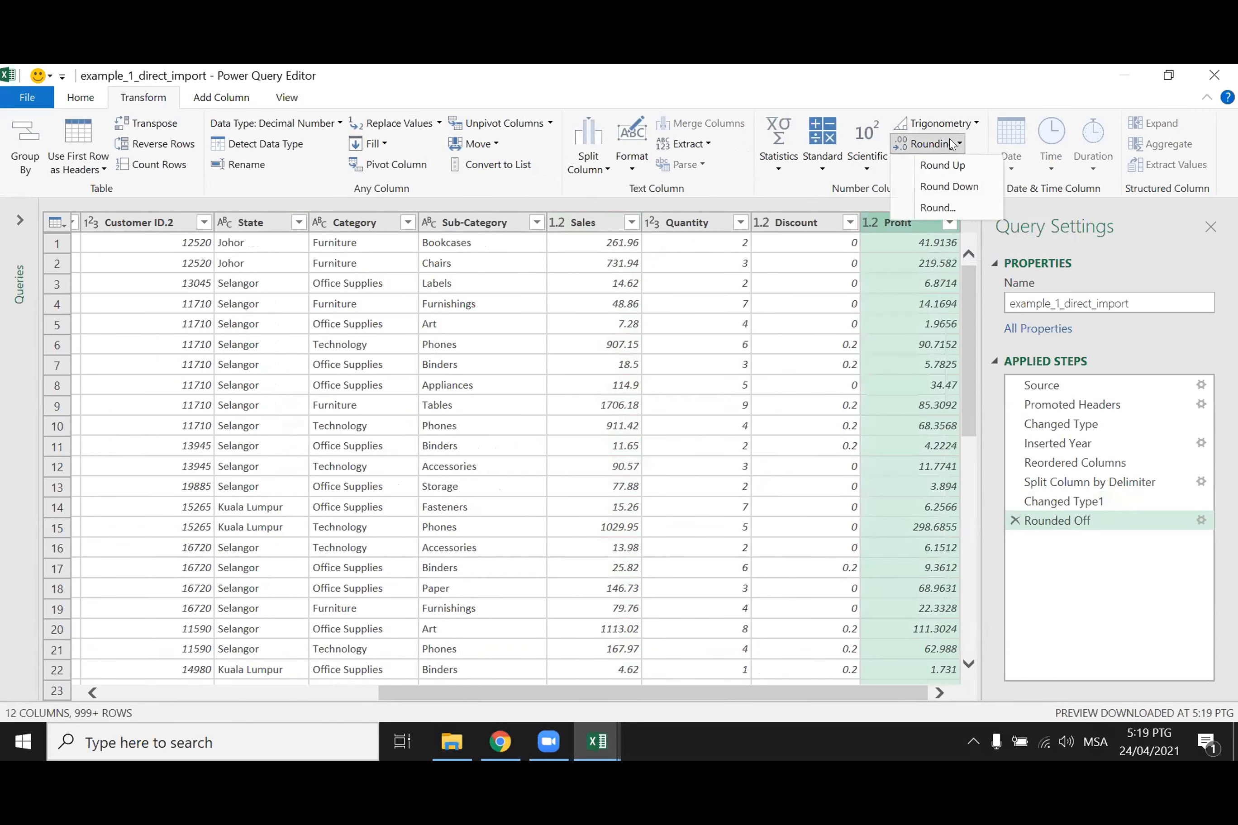
{"action": "left_click", "coordinate": [941, 205]}
{"action": "type", "text": "2"}
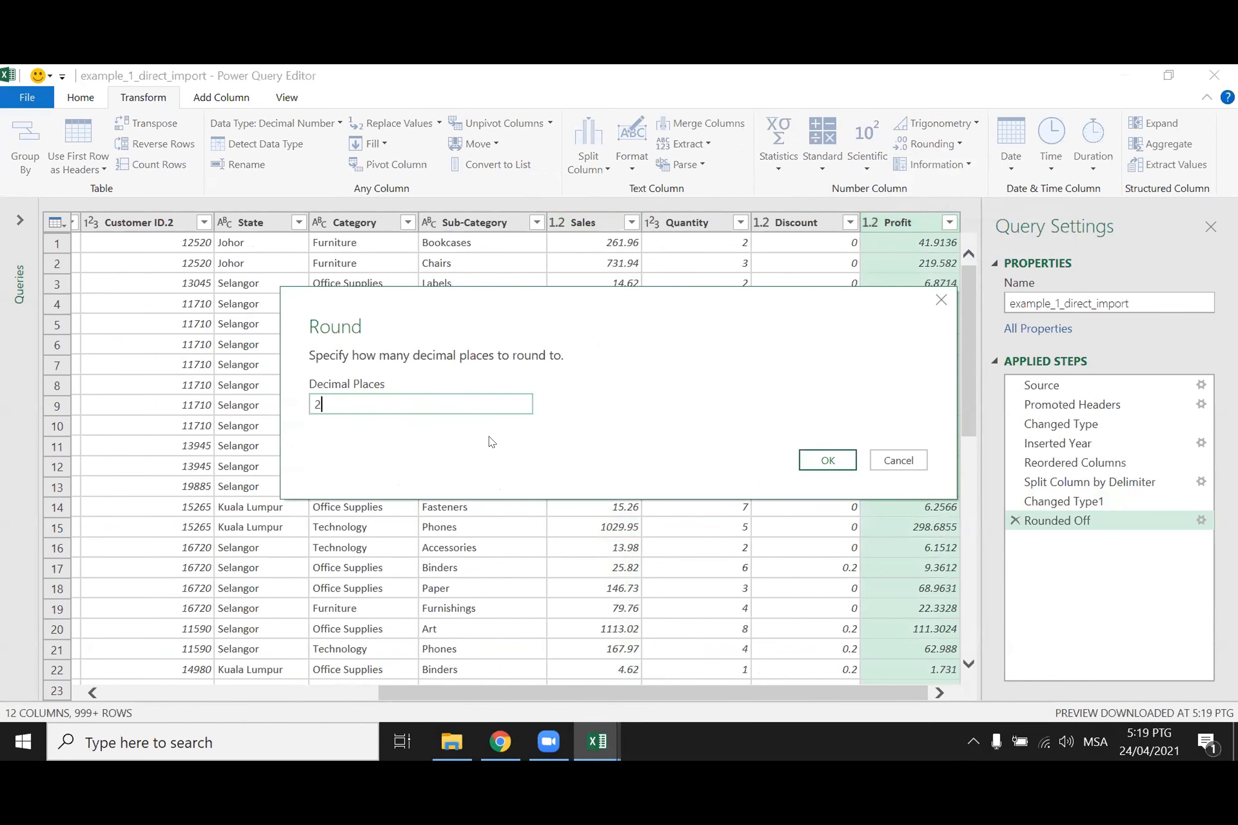
{"action": "left_click", "coordinate": [827, 461]}
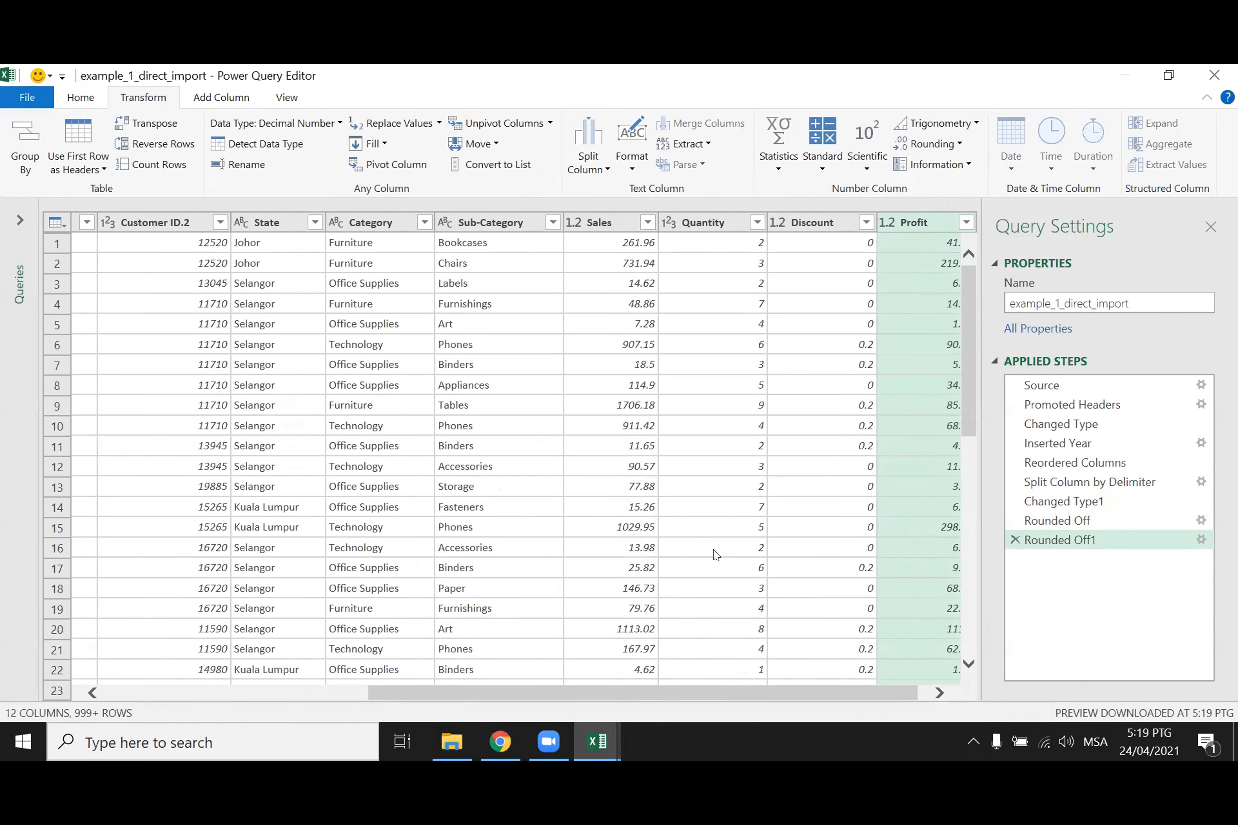
- Close the query editor, load the transformed orders into the workbook and check the loaded query's details
{"action": "left_click", "coordinate": [79, 99]}
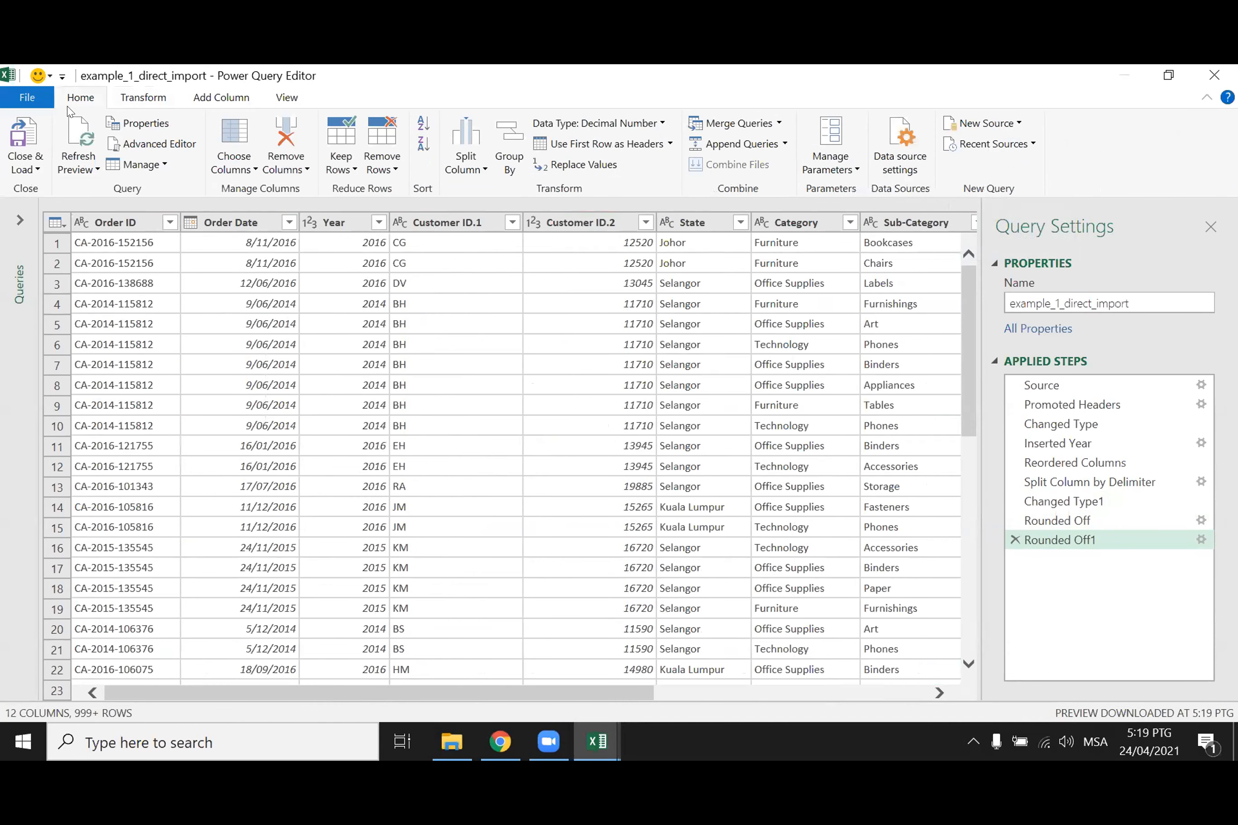
{"action": "left_click", "coordinate": [24, 168]}
{"action": "left_click", "coordinate": [47, 190]}
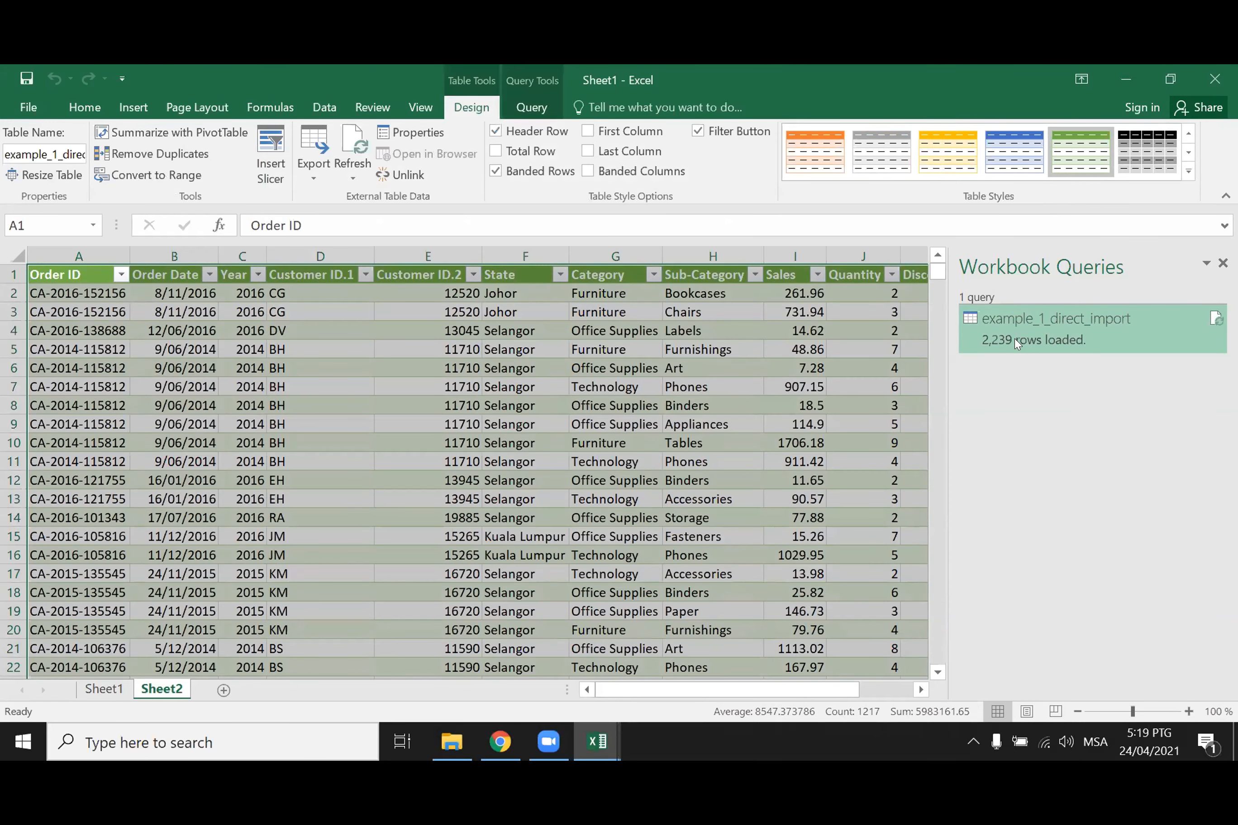
{"action": "mouse_move", "coordinate": [1015, 344]}
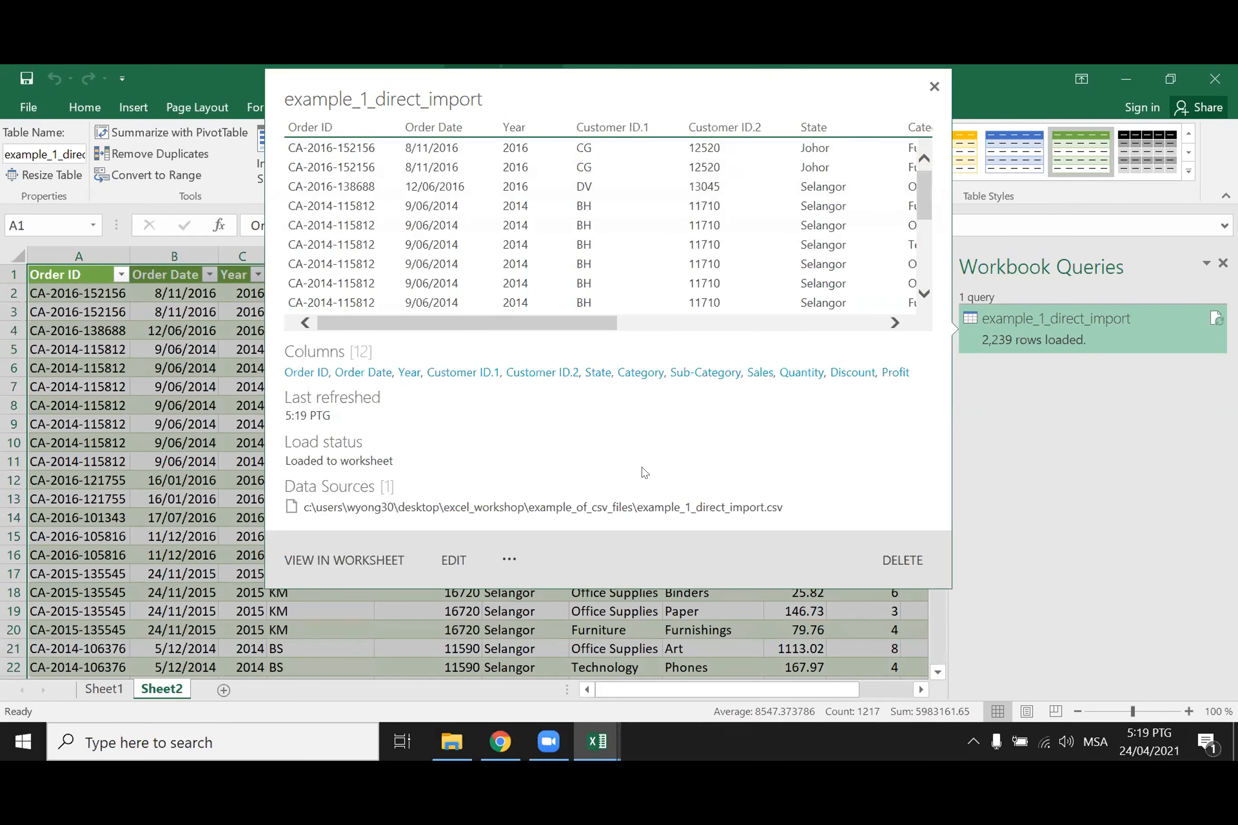
{"action": "left_click", "coordinate": [182, 571]}
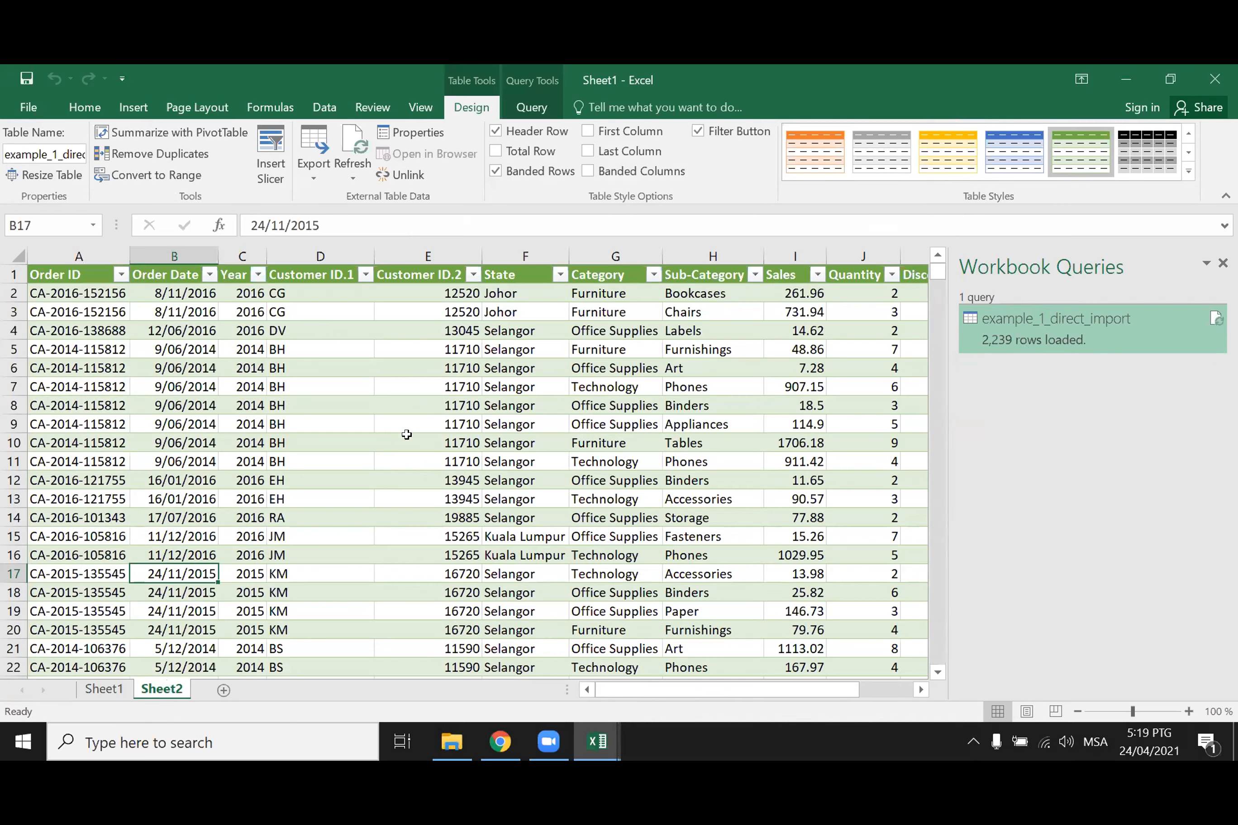
- Reopen the example_1_direct_import query for editing and select its Source step
{"action": "left_click", "coordinate": [519, 105]}
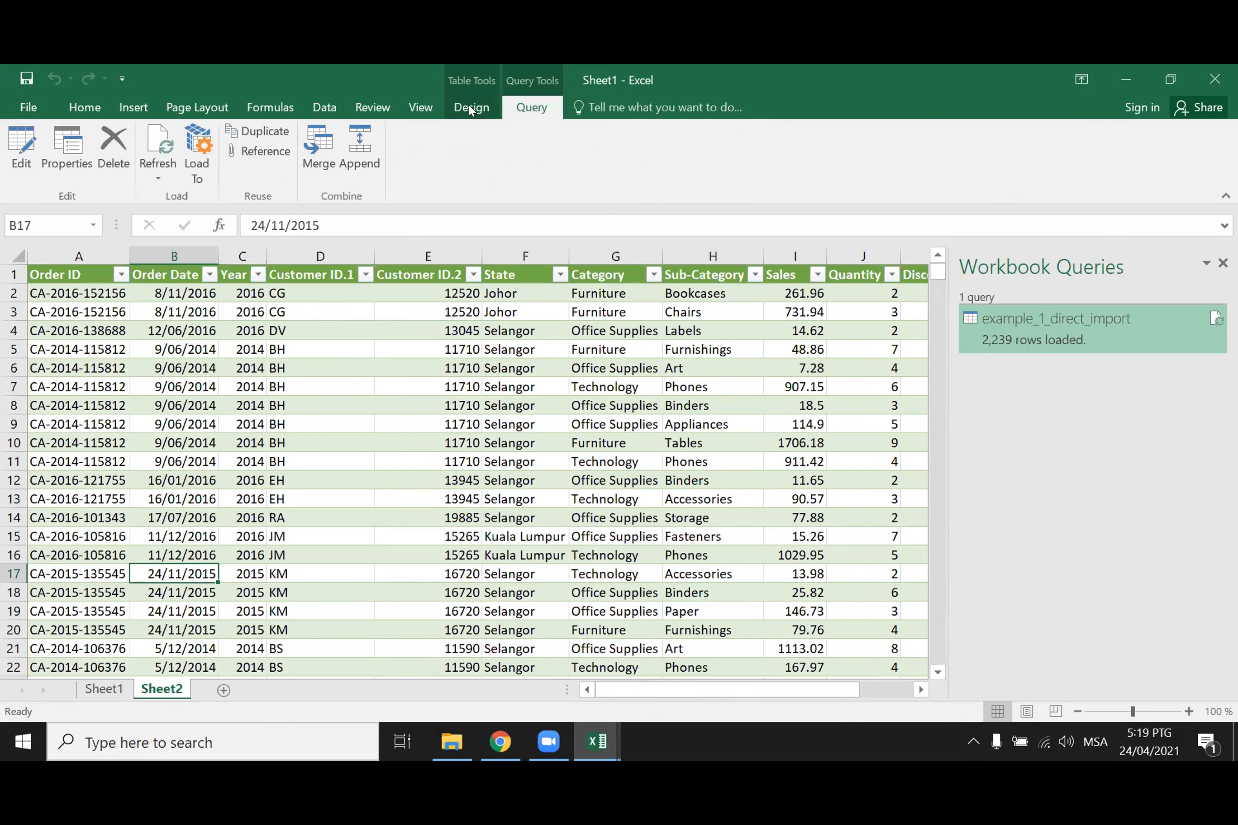
{"action": "left_click", "coordinate": [24, 159]}
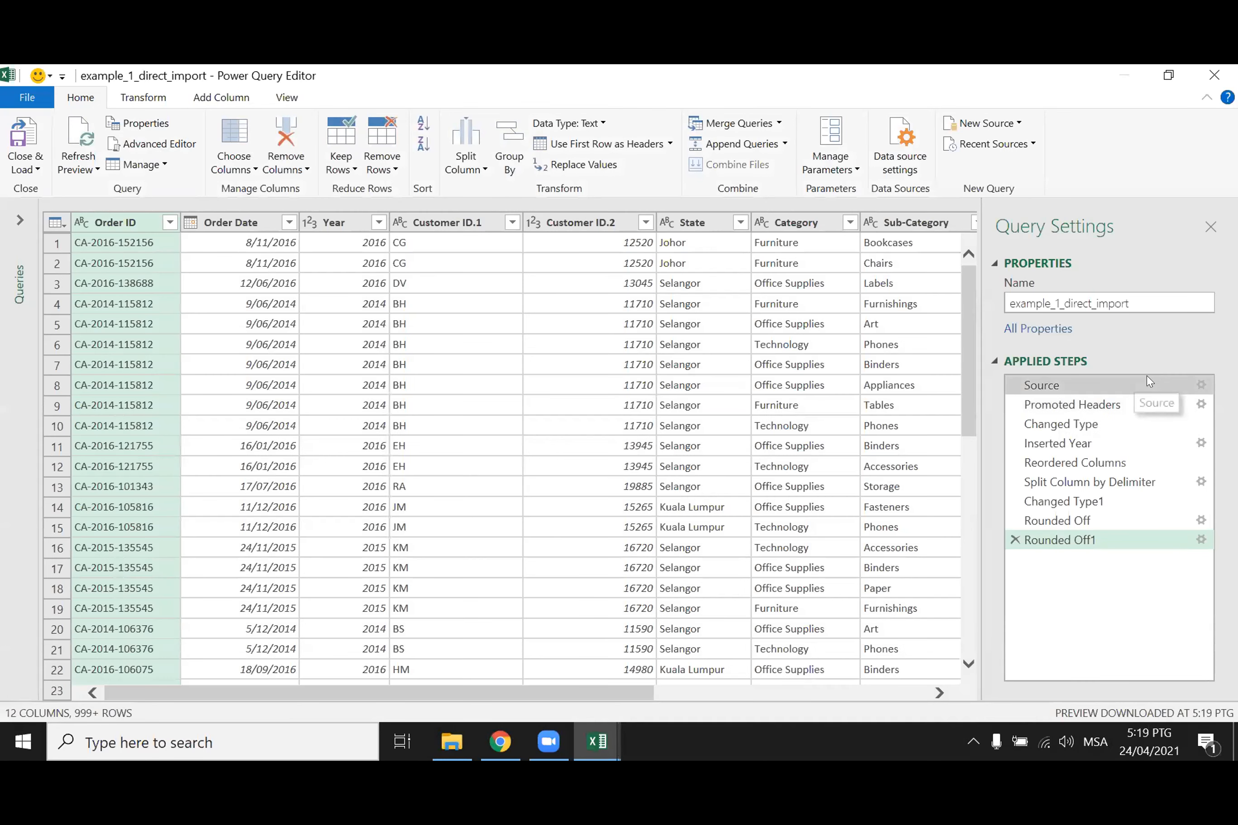
{"action": "left_click", "coordinate": [1204, 384]}
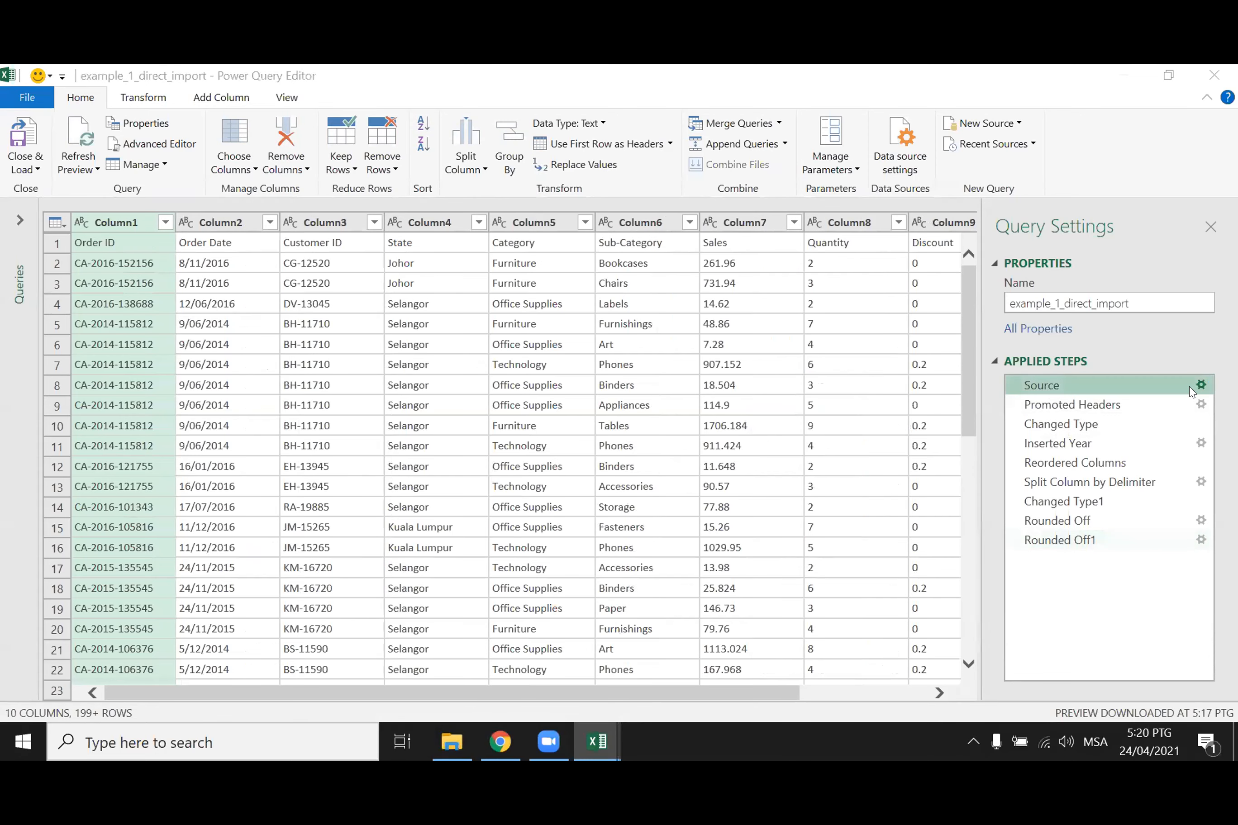
- Change the Source step's file path to example_3_direct_import_updated.csv in the example_of_CSV_files folder
{"action": "left_click", "coordinate": [1200, 386]}
{"action": "left_click_drag", "start_coordinate": [422, 316], "coordinate": [711, 320]}
{"action": "double_click", "coordinate": [670, 319]}
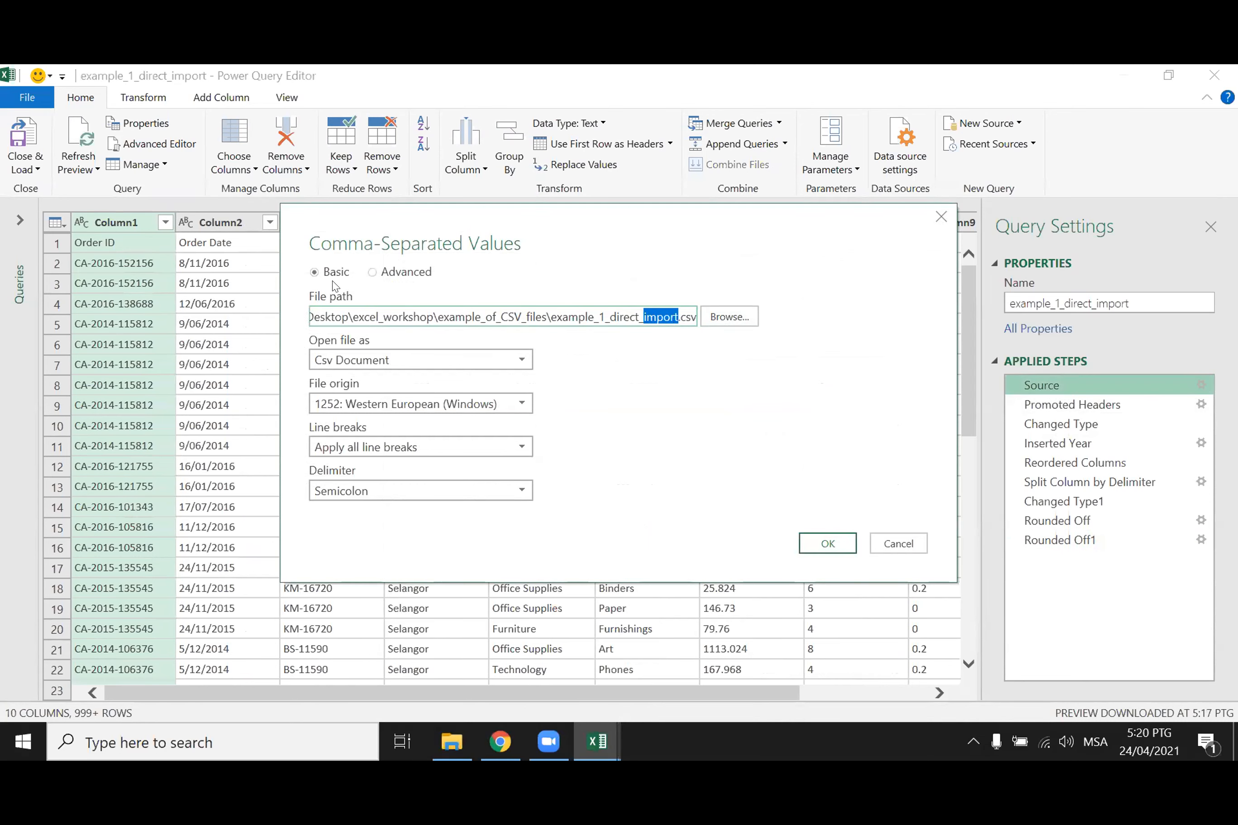
{"action": "left_click_drag", "start_coordinate": [547, 317], "coordinate": [687, 317]}
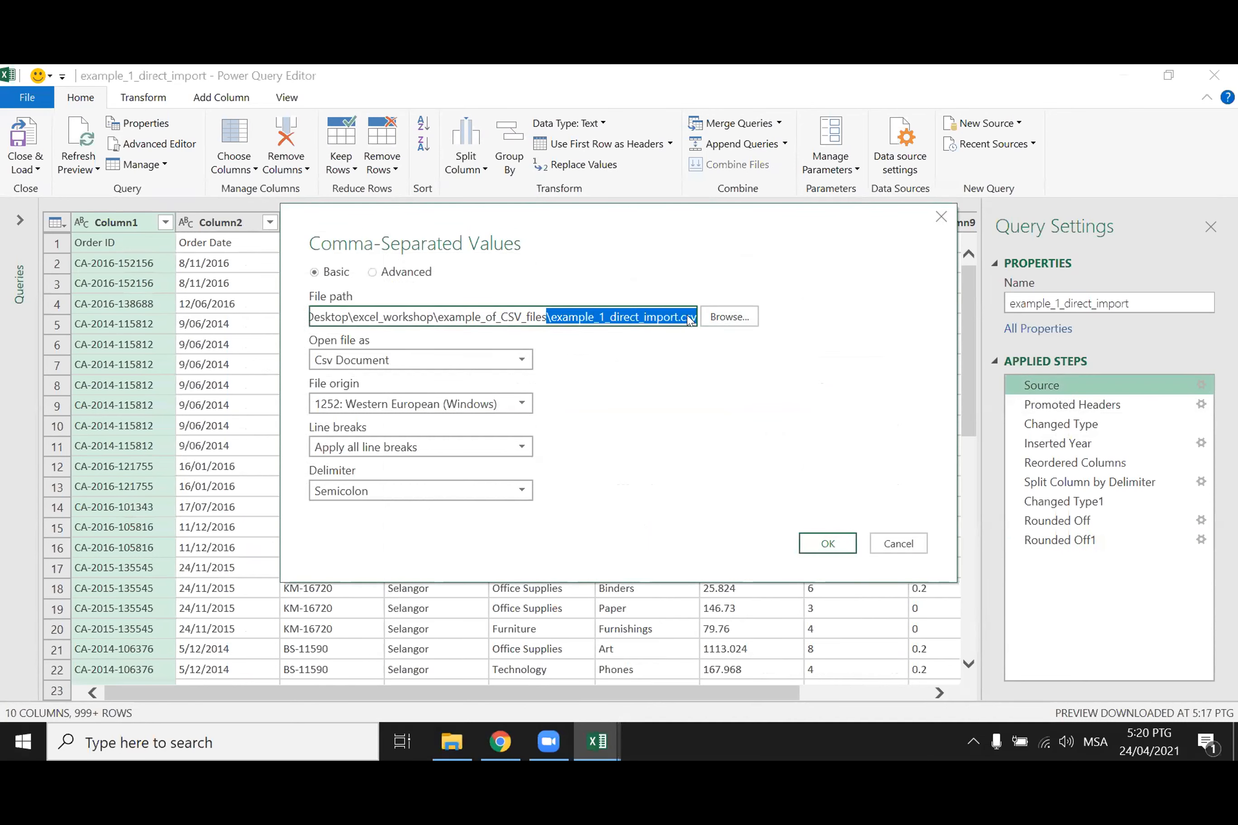
{"action": "left_click", "coordinate": [662, 316]}
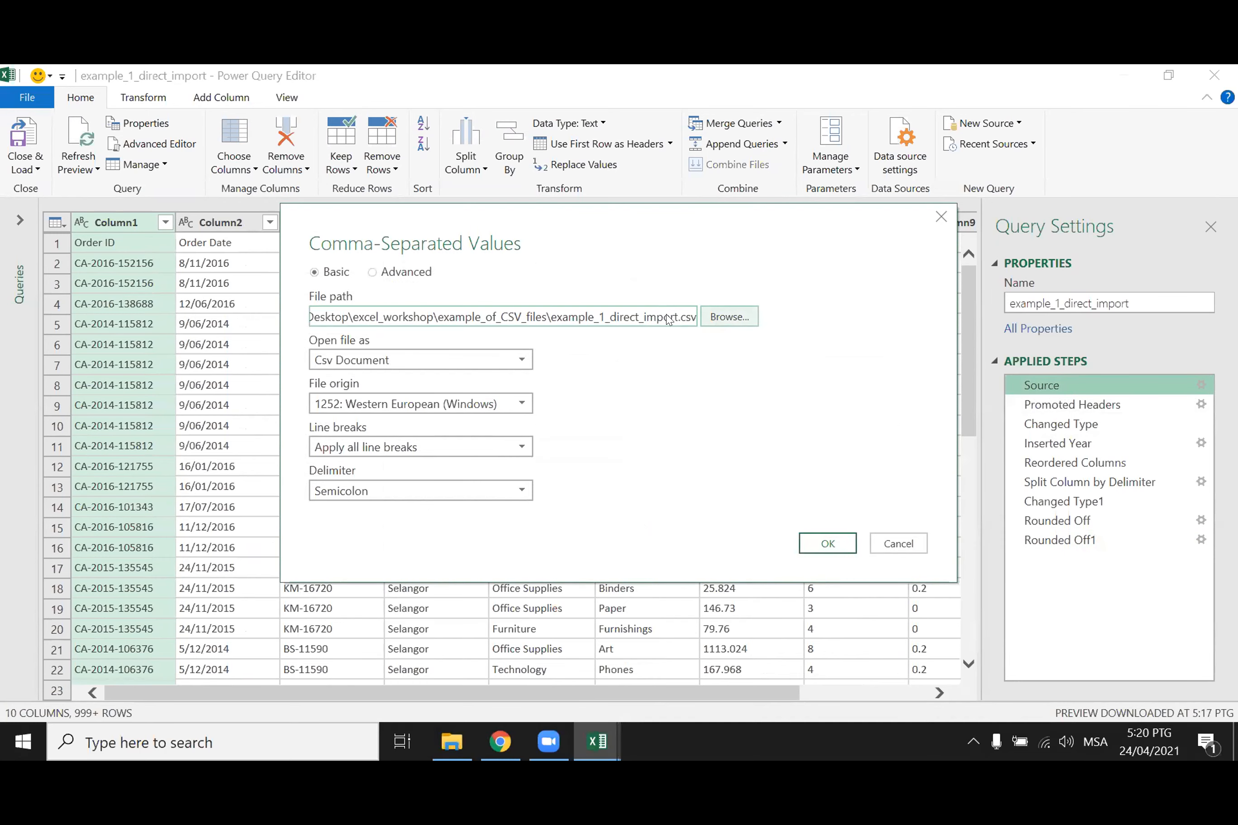
{"action": "left_click", "coordinate": [735, 319]}
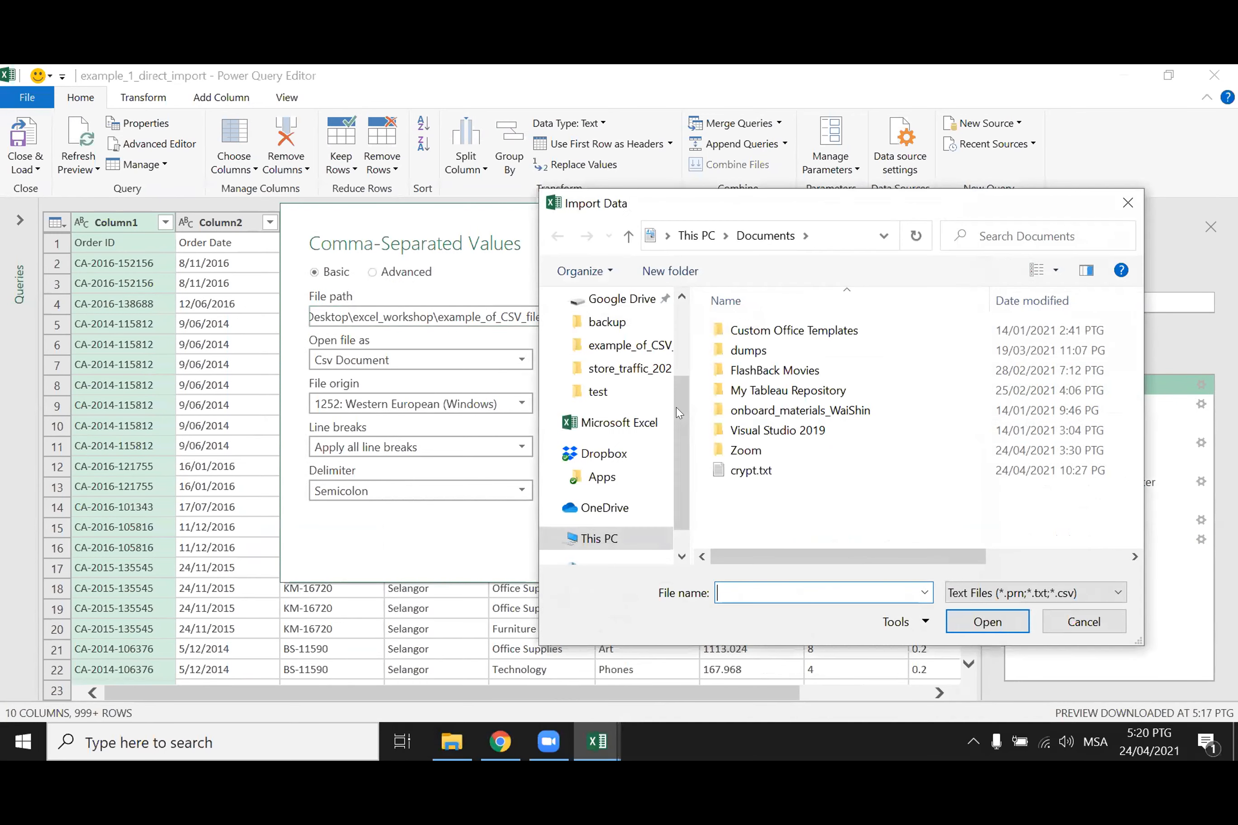
{"action": "left_click", "coordinate": [596, 345]}
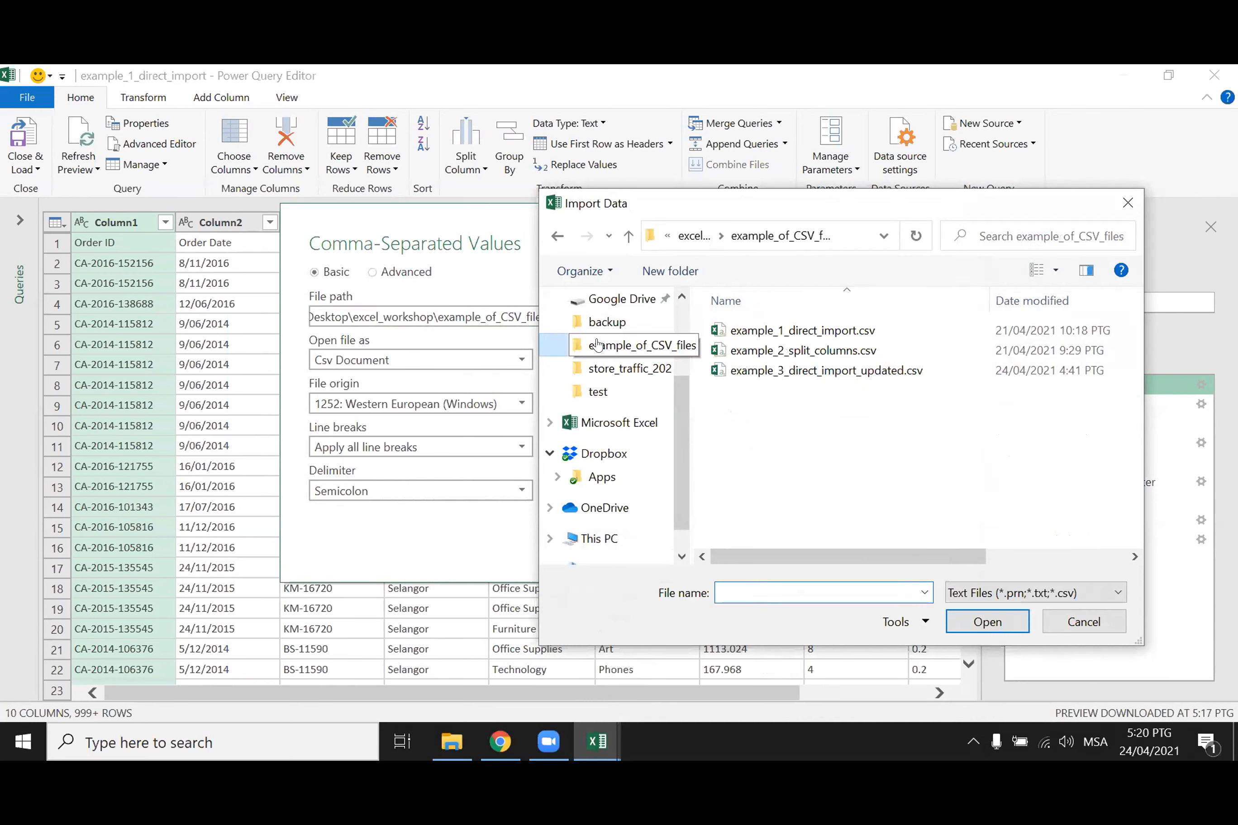
{"action": "left_click", "coordinate": [740, 371]}
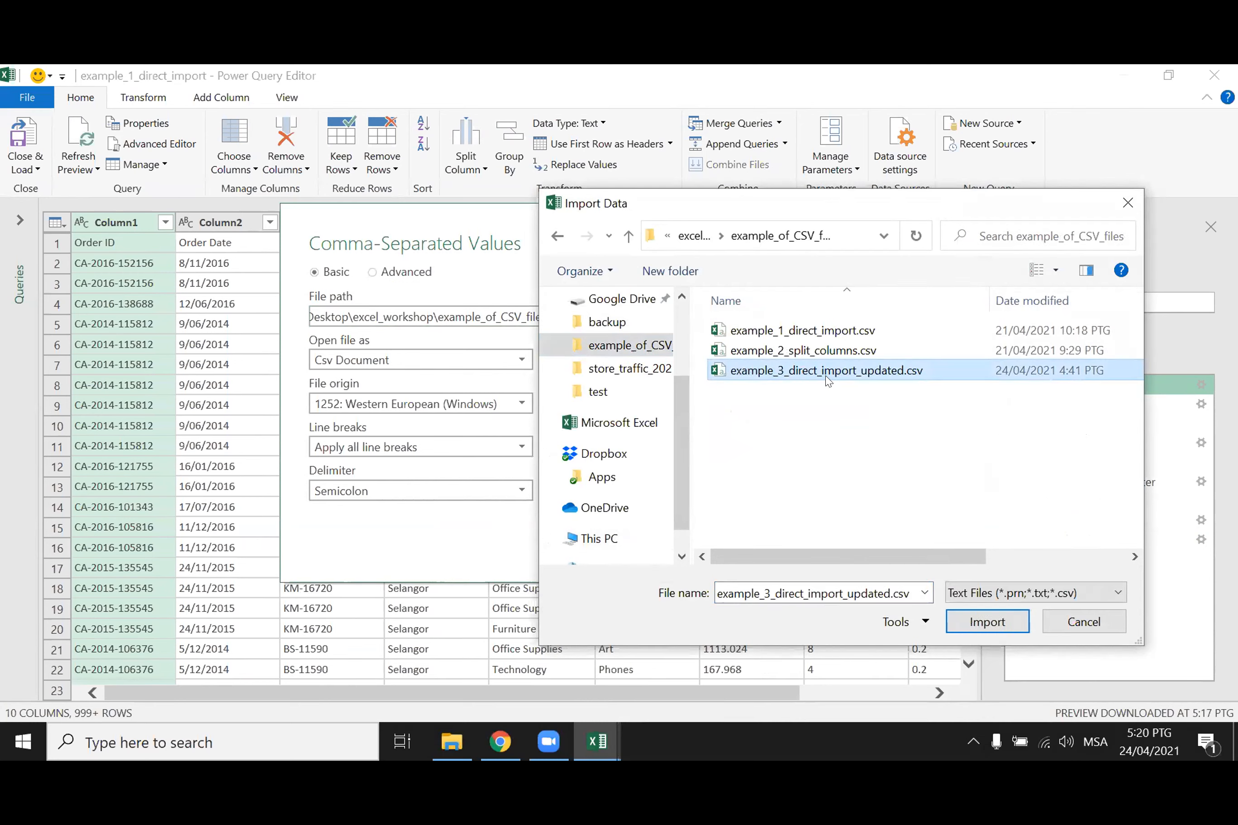
{"action": "left_click", "coordinate": [988, 623]}
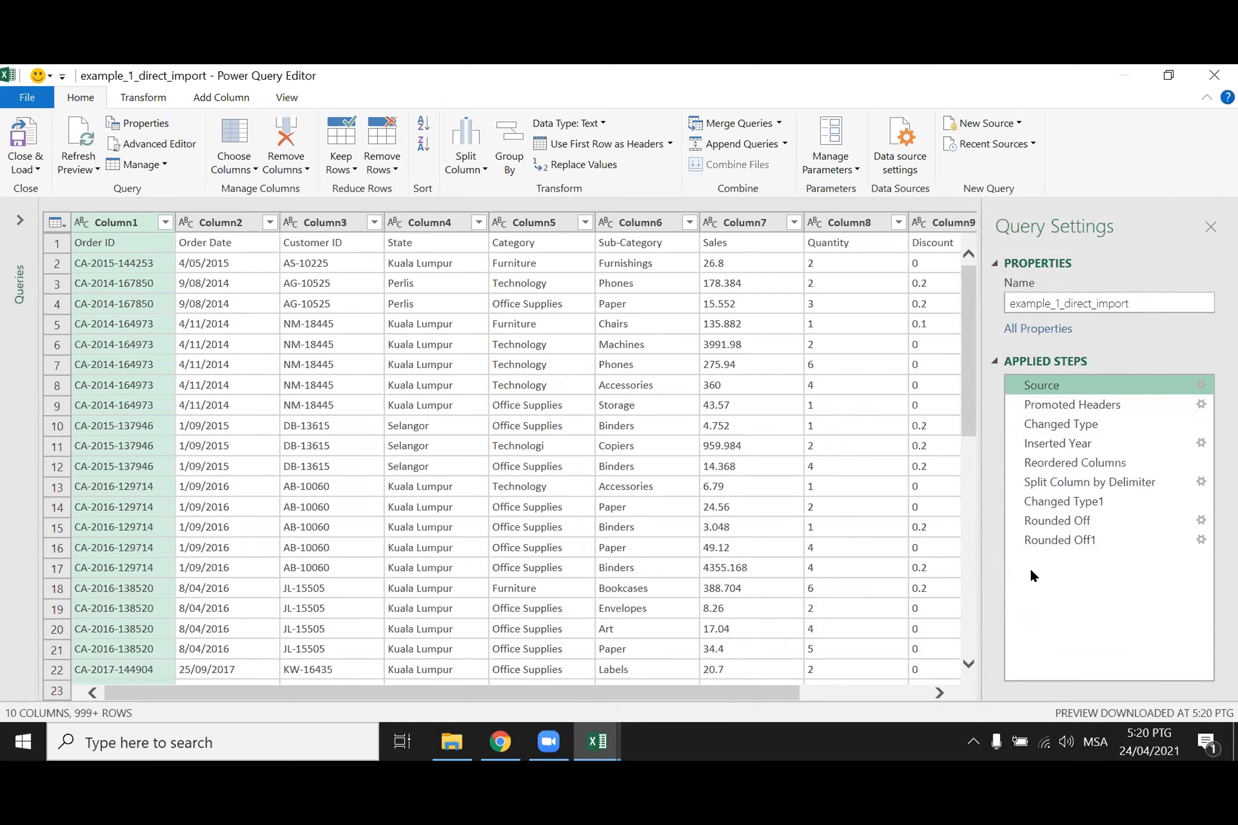
- Refresh the query preview and load the updated query results back into the worksheet
{"action": "left_click", "coordinate": [79, 138]}
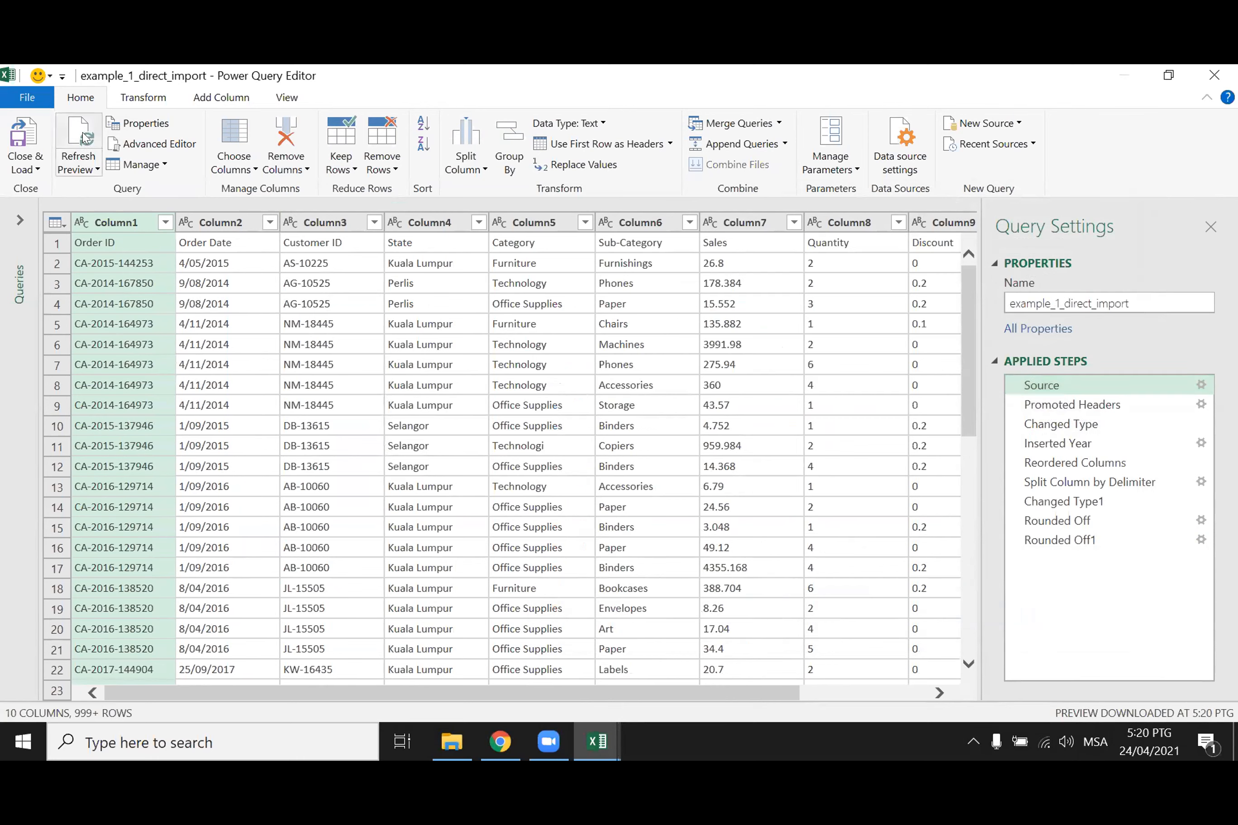
{"action": "left_click", "coordinate": [16, 170]}
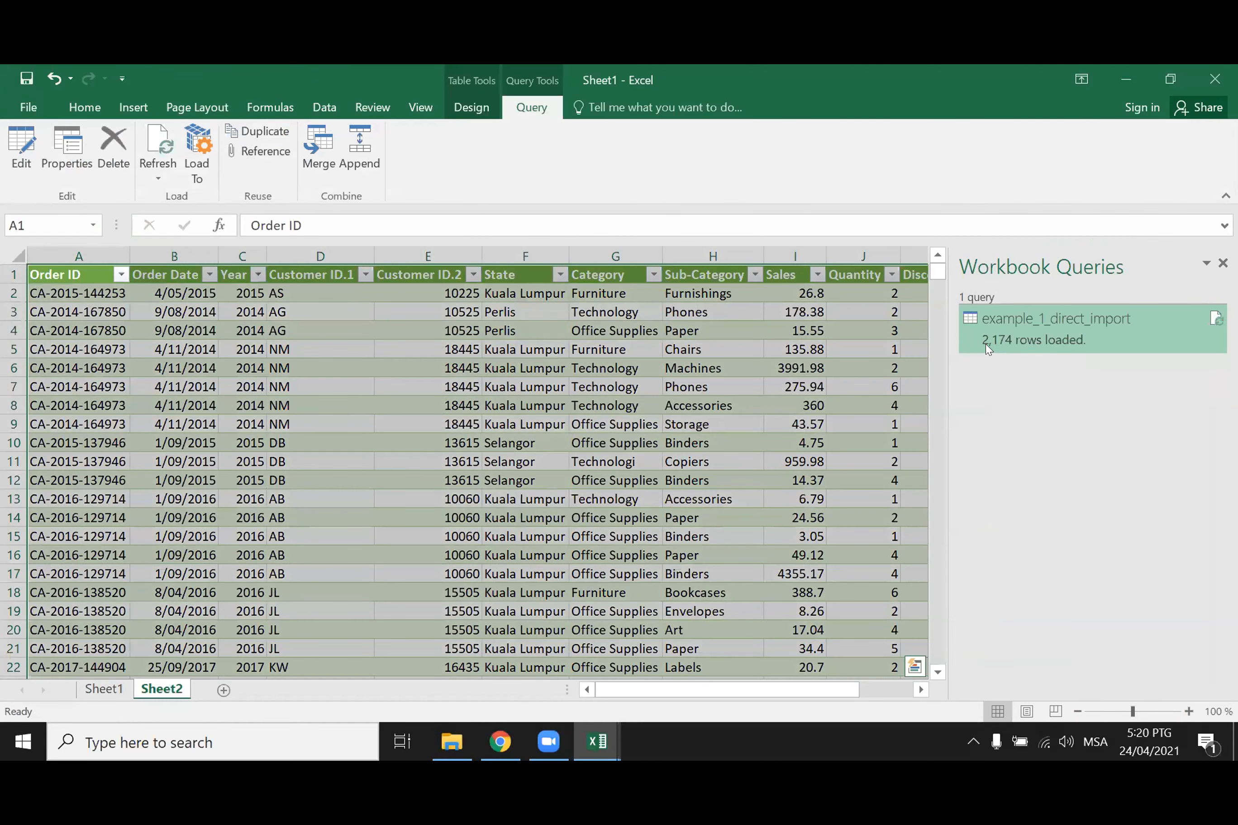
{"action": "mouse_move", "coordinate": [1004, 340]}
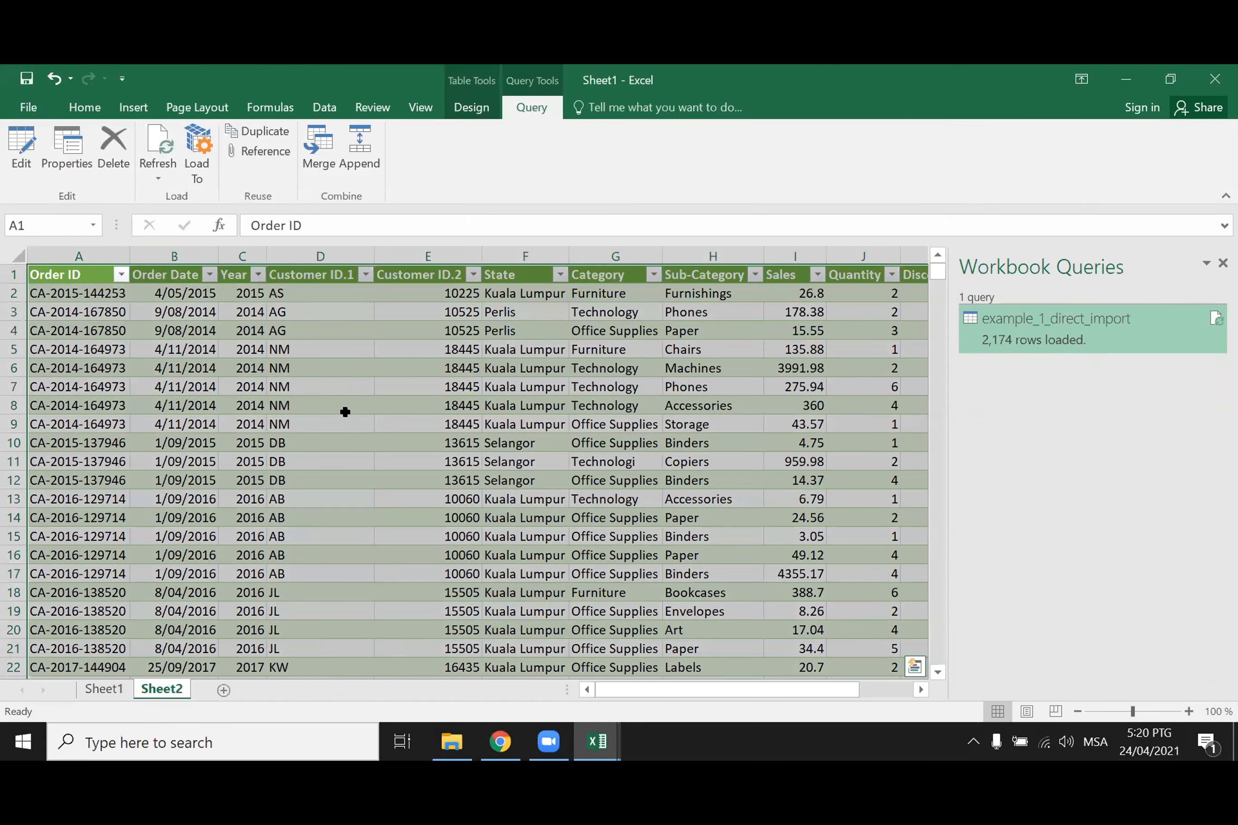
{"action": "left_click", "coordinate": [342, 414]}
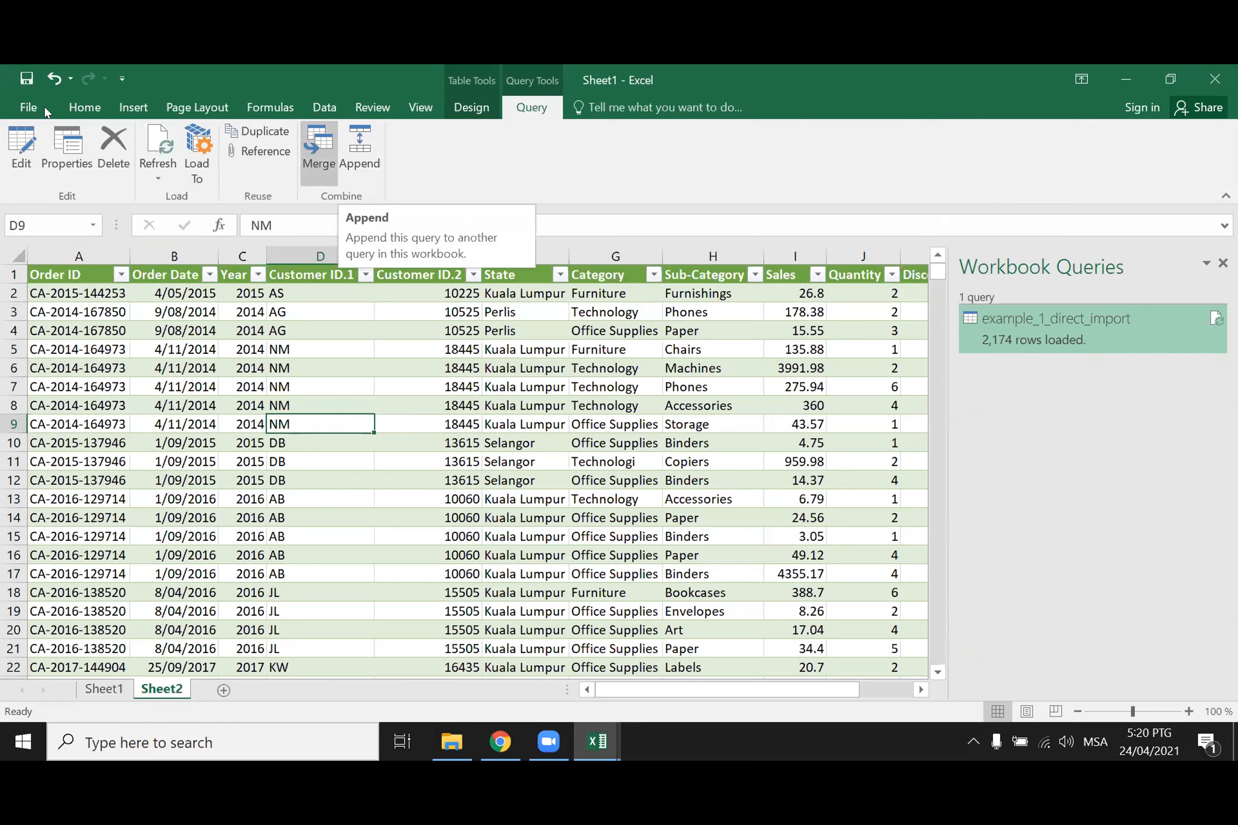
{"action": "left_click", "coordinate": [204, 454]}
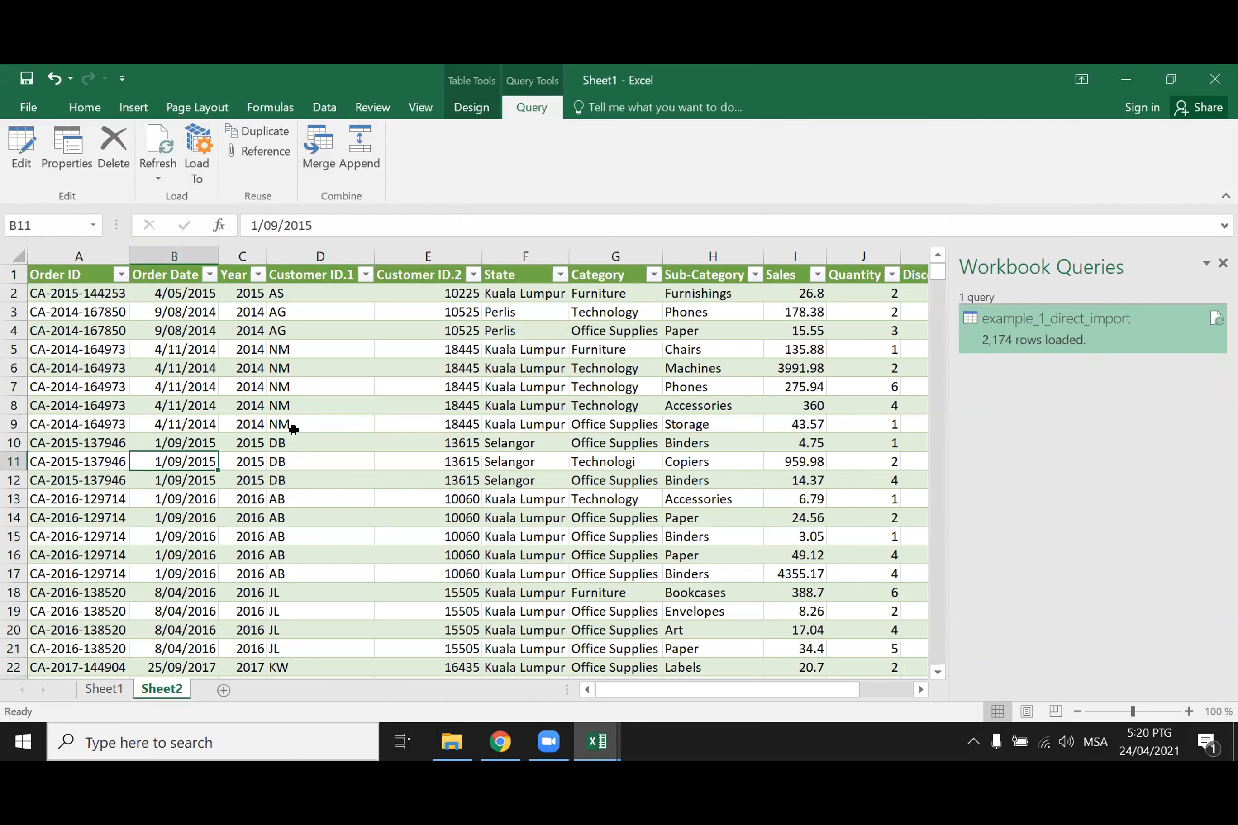
{"action": "left_click", "coordinate": [249, 497]}
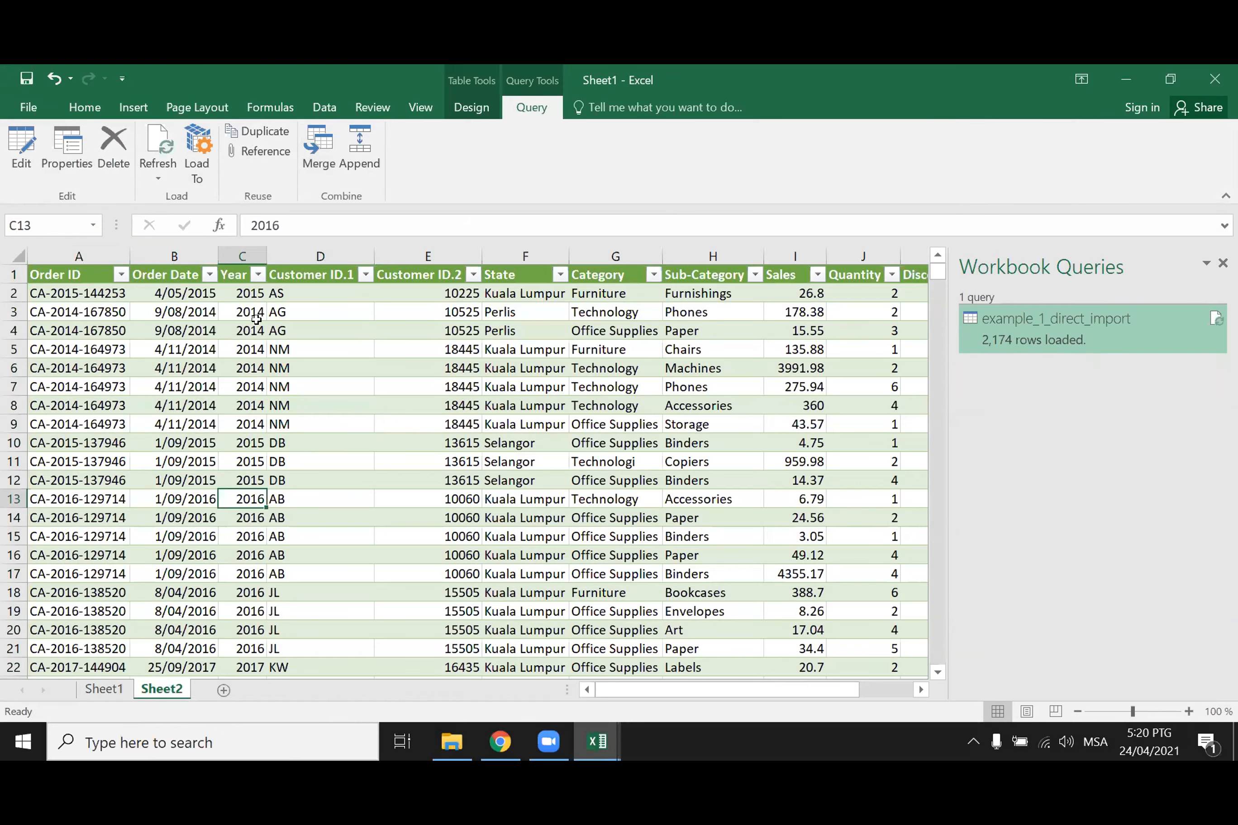
- Save the workbook as Sheet1.xlsx in the example_of_CSV_files folder
{"action": "left_click", "coordinate": [13, 100]}
{"action": "left_click", "coordinate": [54, 266]}
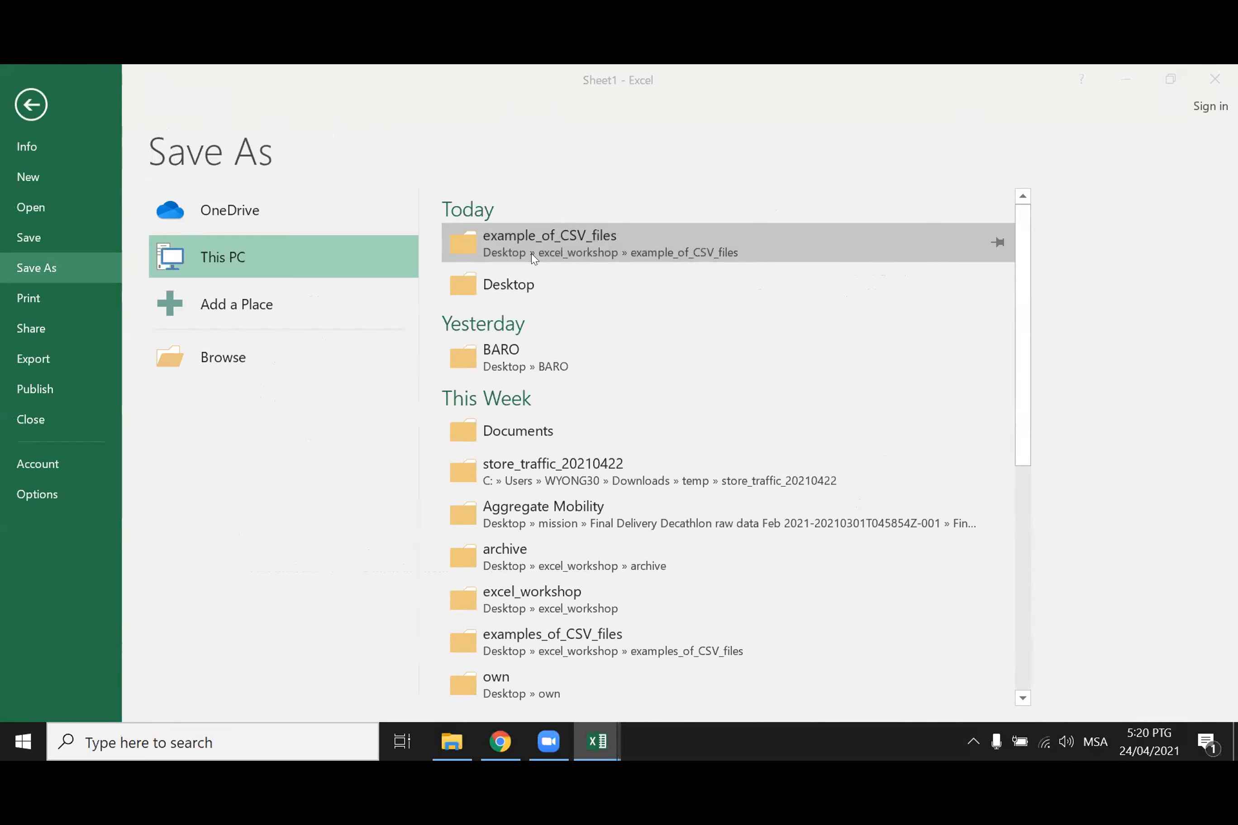
{"action": "left_click", "coordinate": [531, 253]}
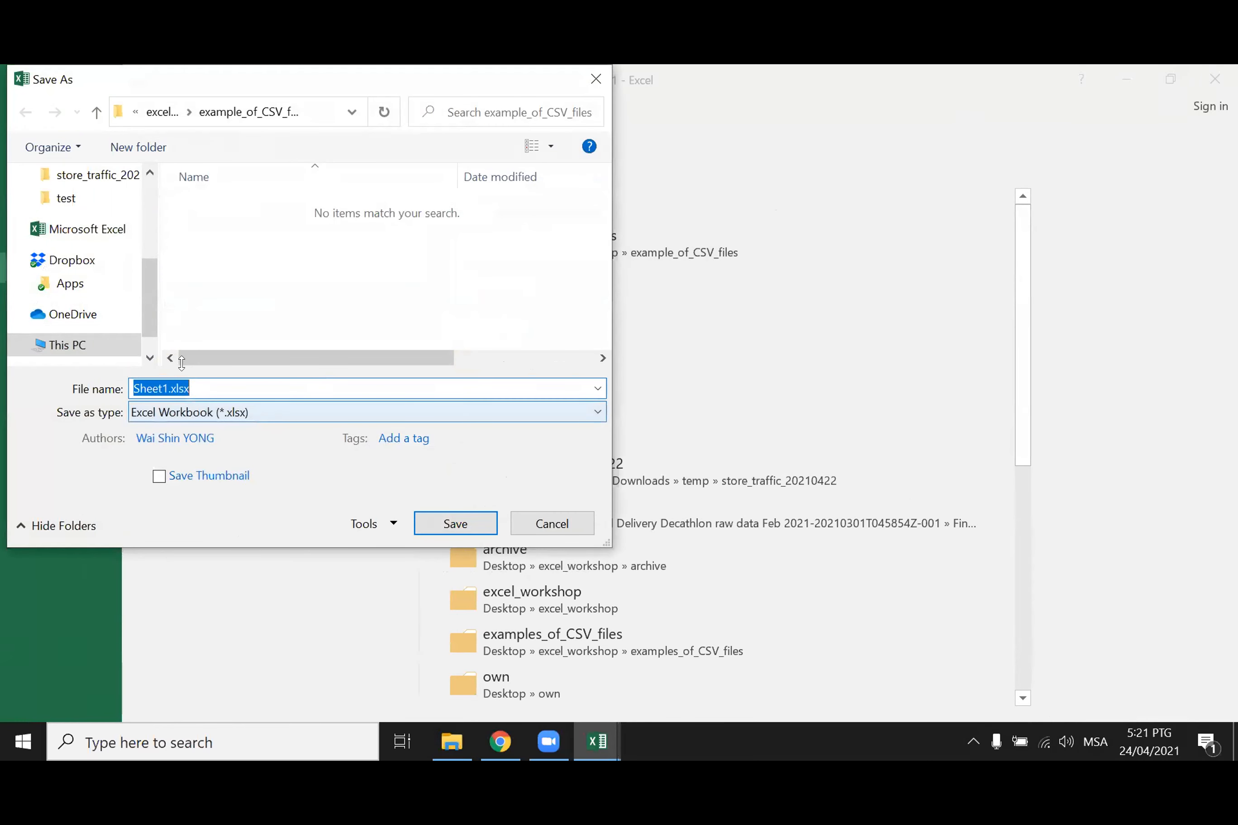
{"action": "left_click", "coordinate": [166, 387]}
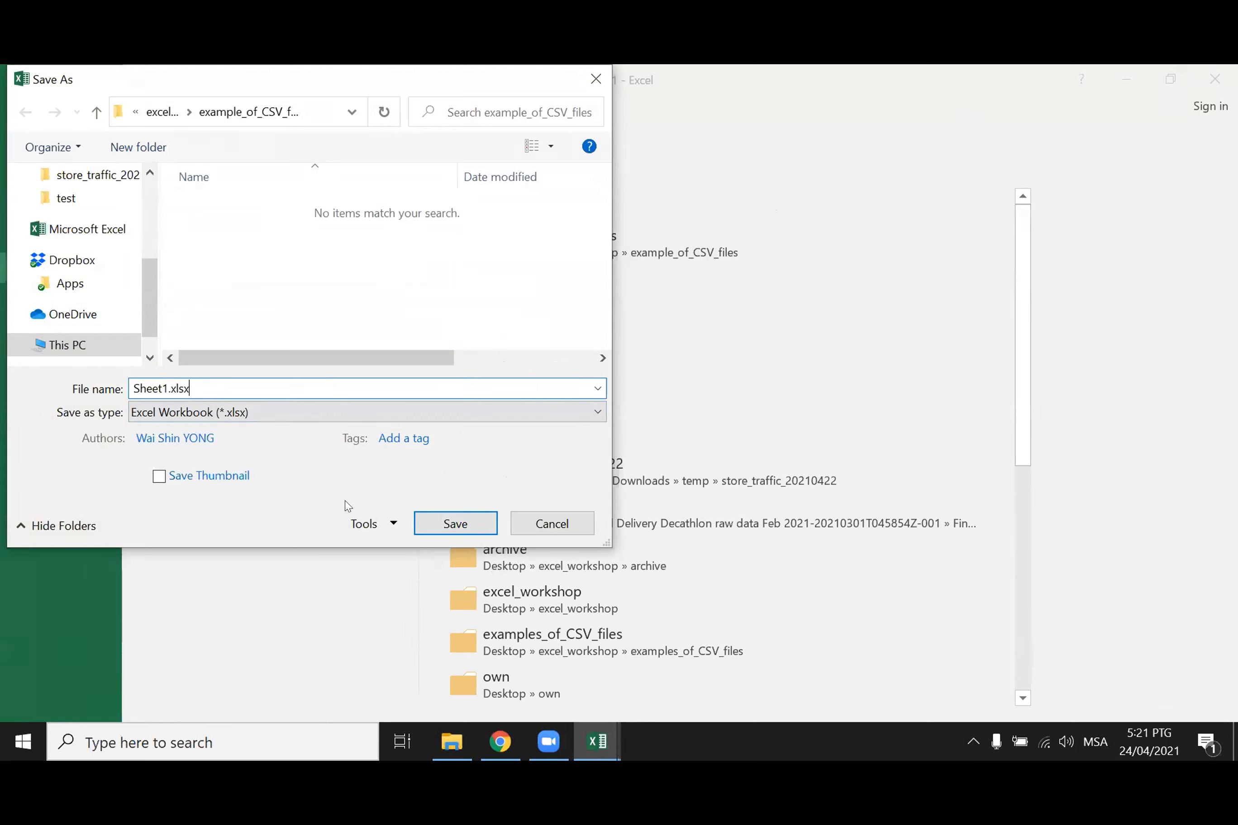
{"action": "left_click", "coordinate": [487, 518]}
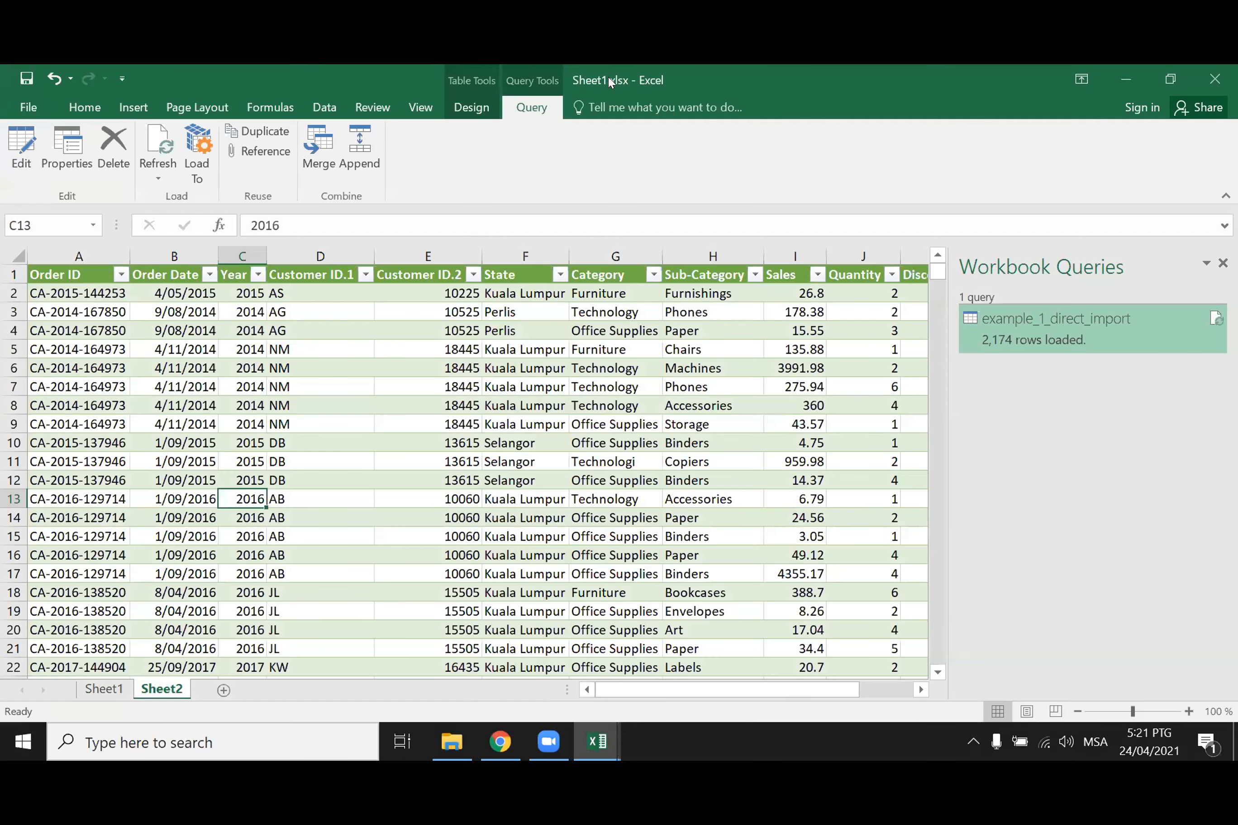
{"action": "left_click", "coordinate": [485, 650]}
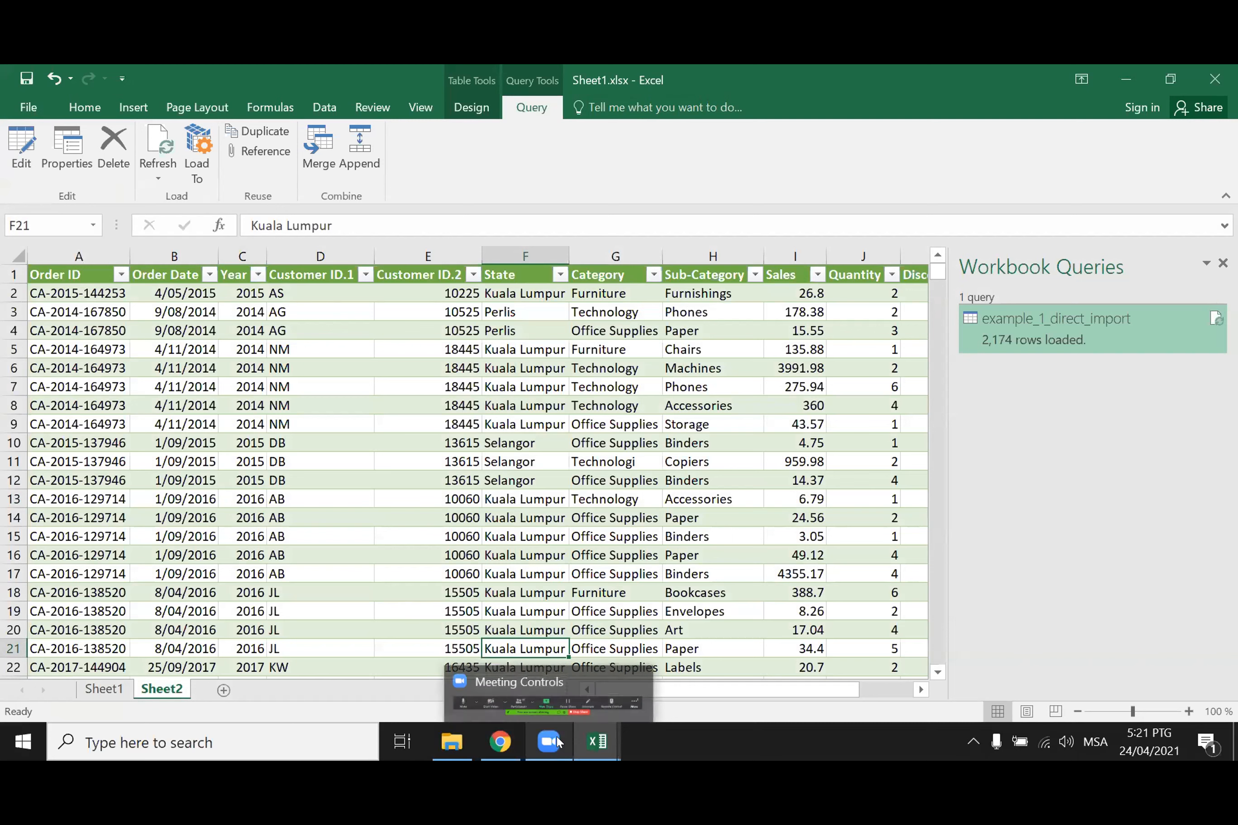
{"action": "left_click", "coordinate": [558, 743]}
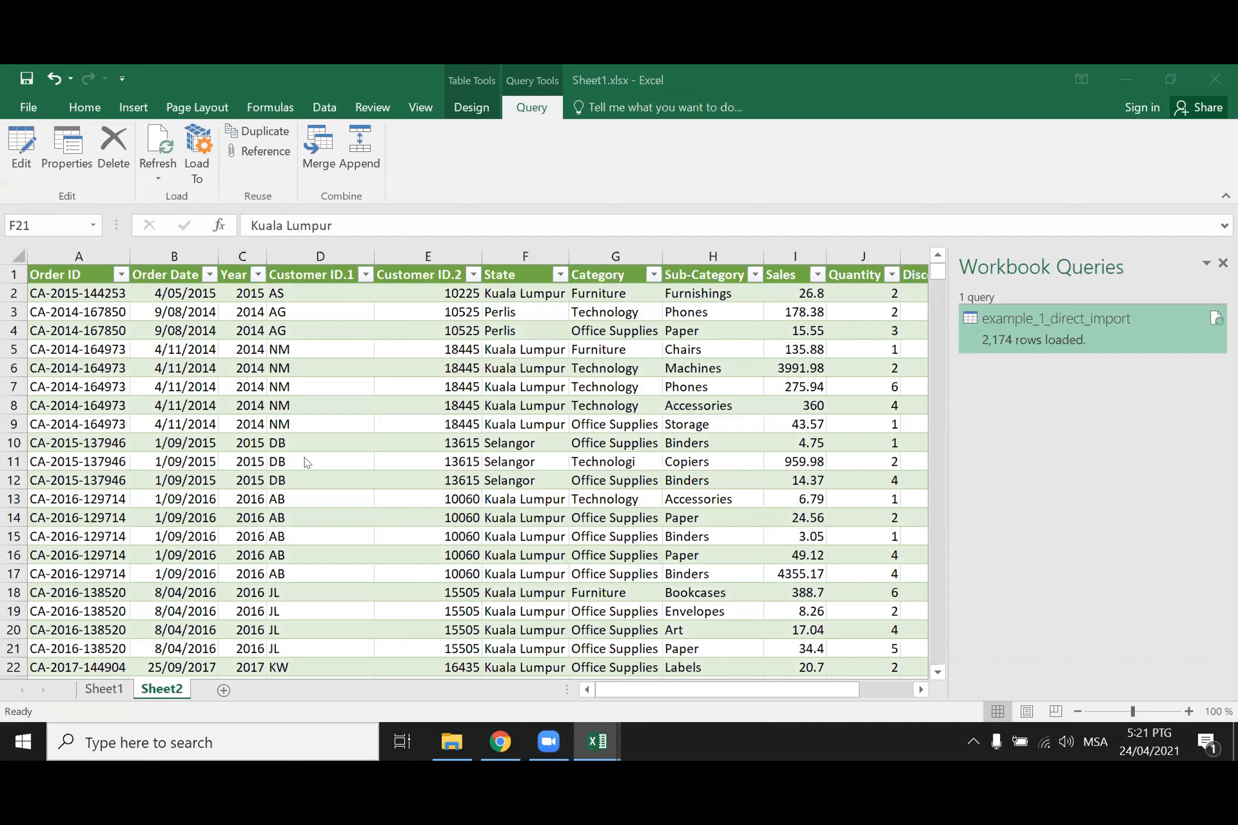
{"action": "left_click_drag", "start_coordinate": [207, 80], "coordinate": [283, 183]}
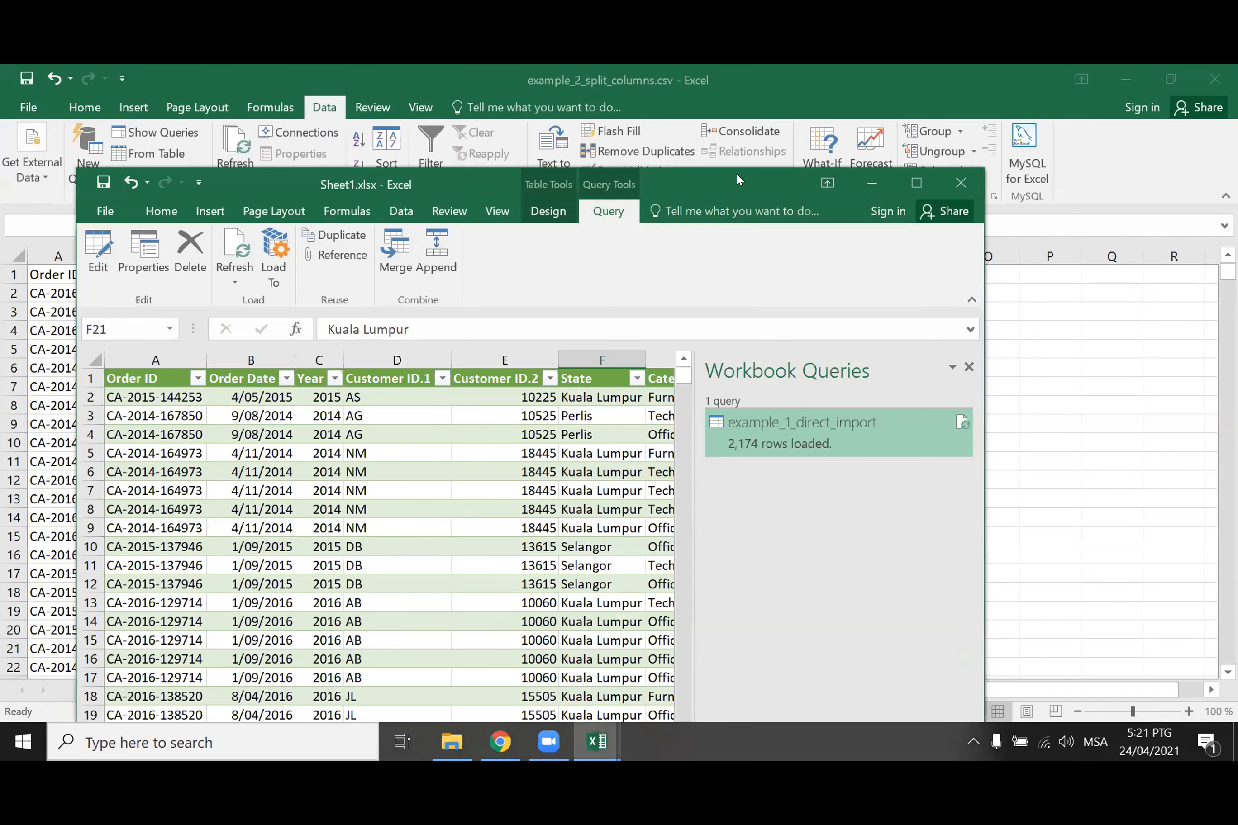
{"action": "double_click", "coordinate": [737, 175]}
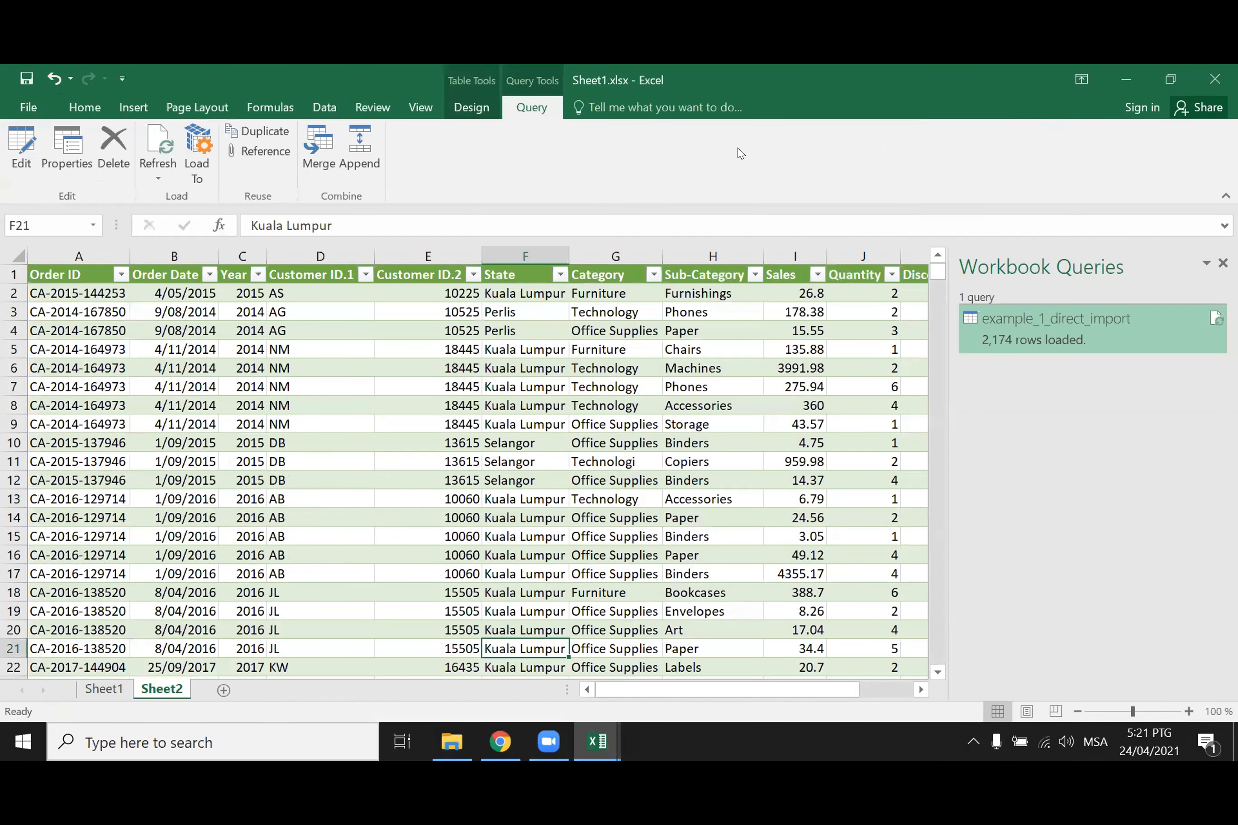